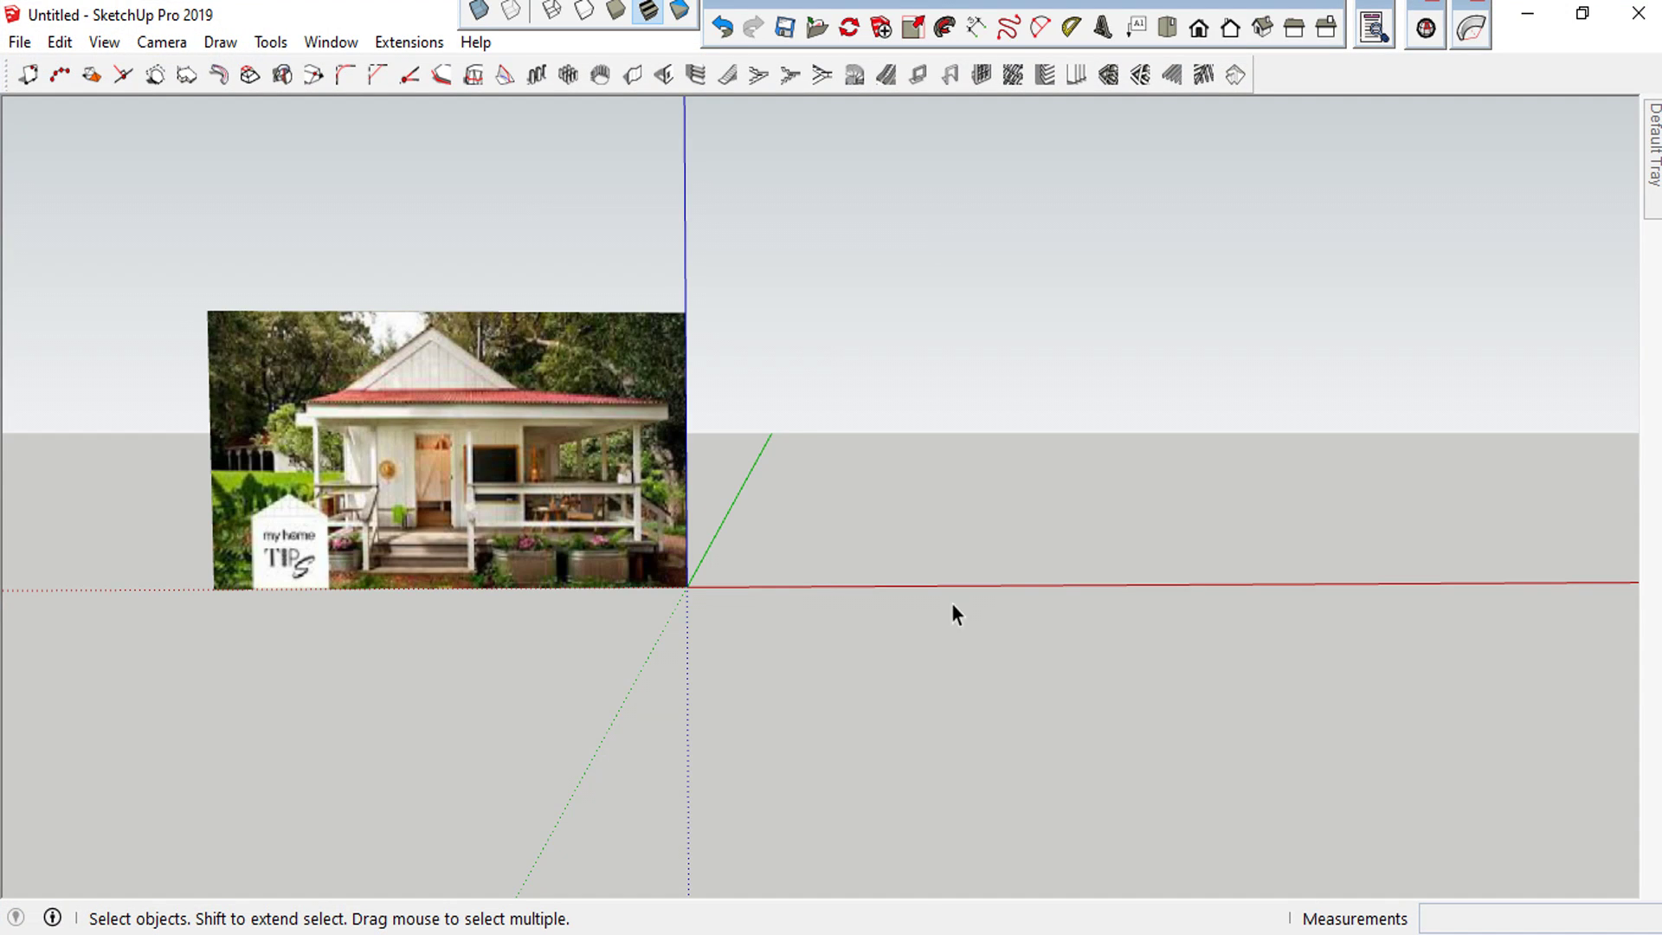
Open and dismiss the File menu without importing, then orbit around the photo and axes
scroll(537, 372, "up", 2)
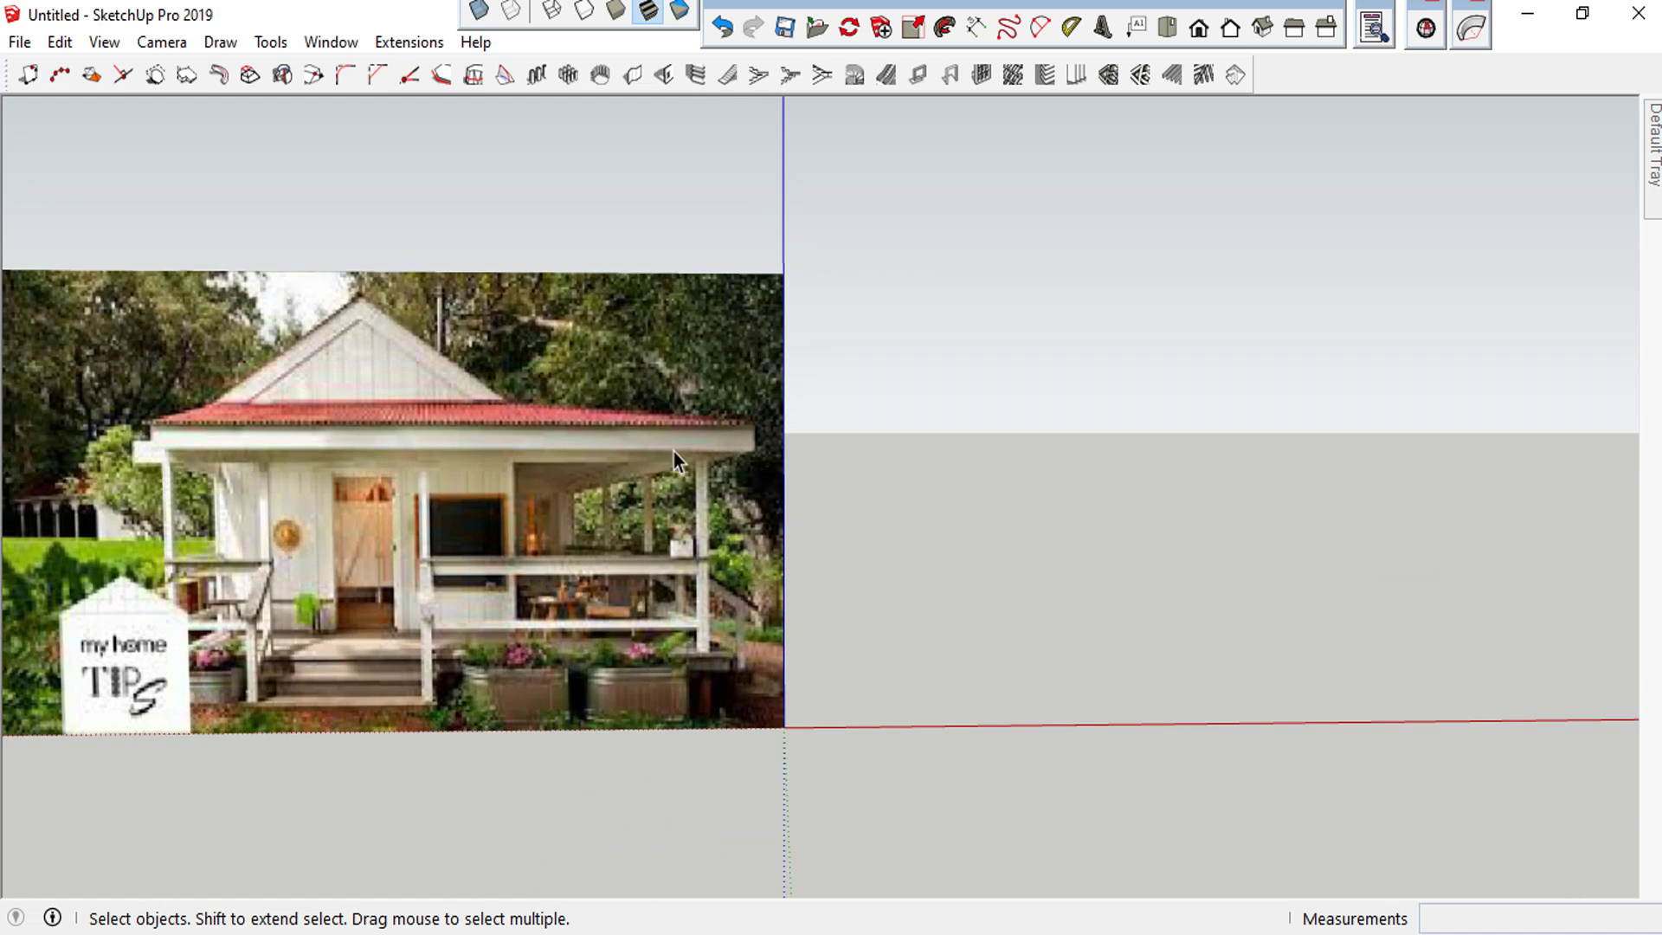
scroll(766, 433, "down", 1)
scroll(694, 351, "up", 1)
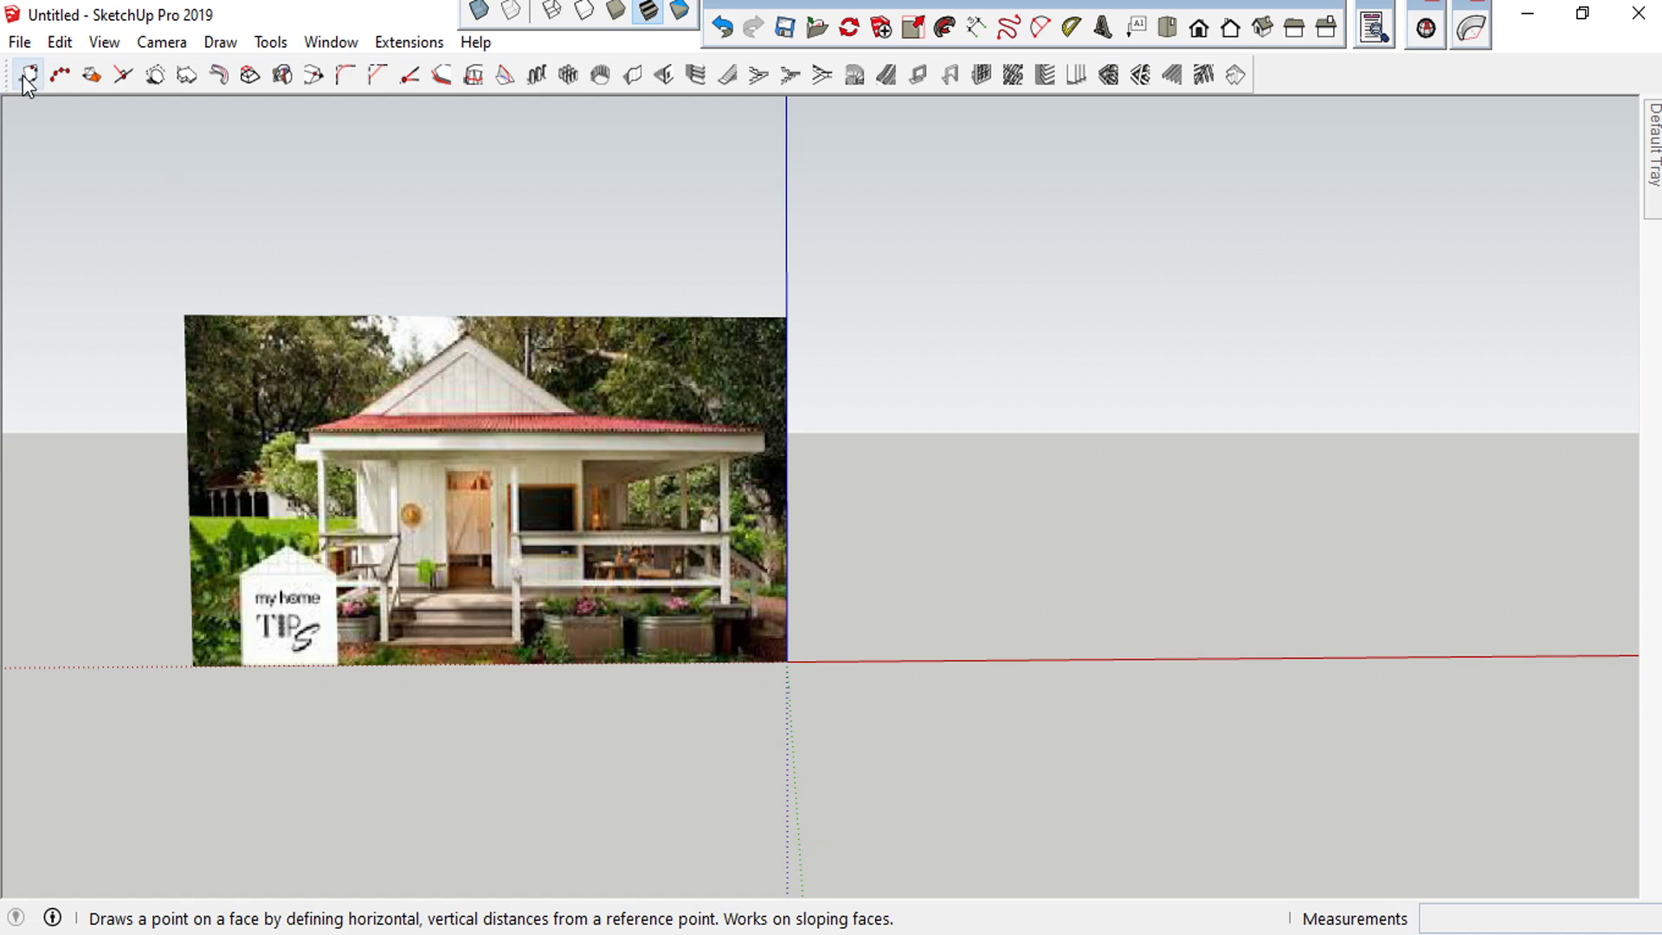
left_click(19, 42)
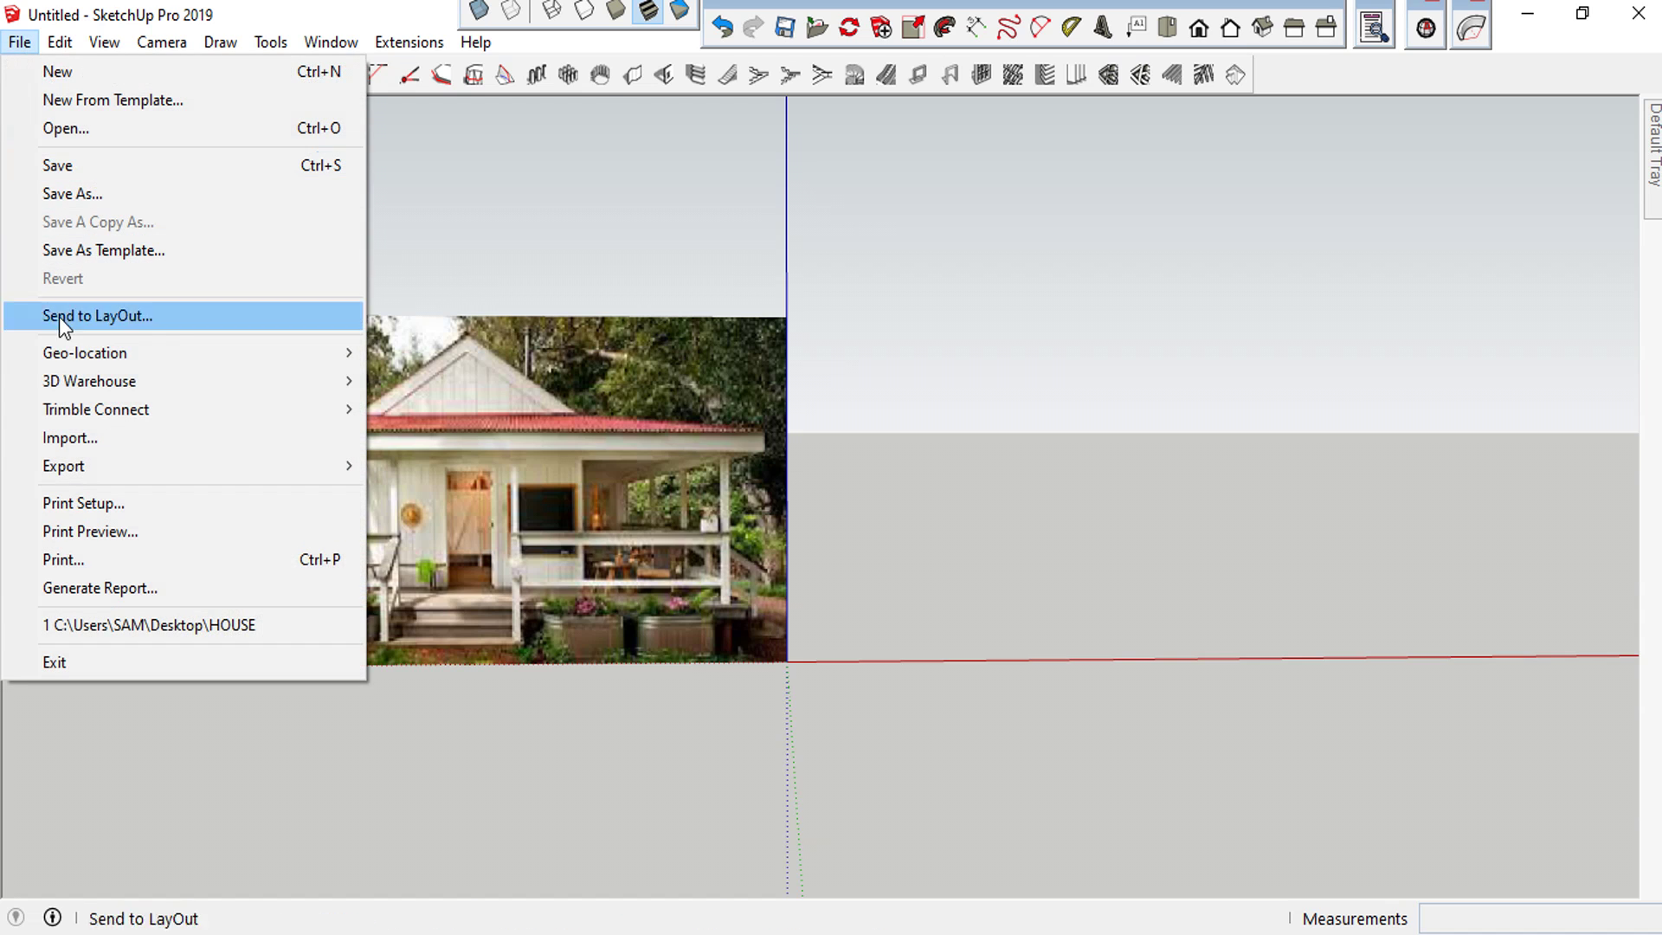
left_click(506, 188)
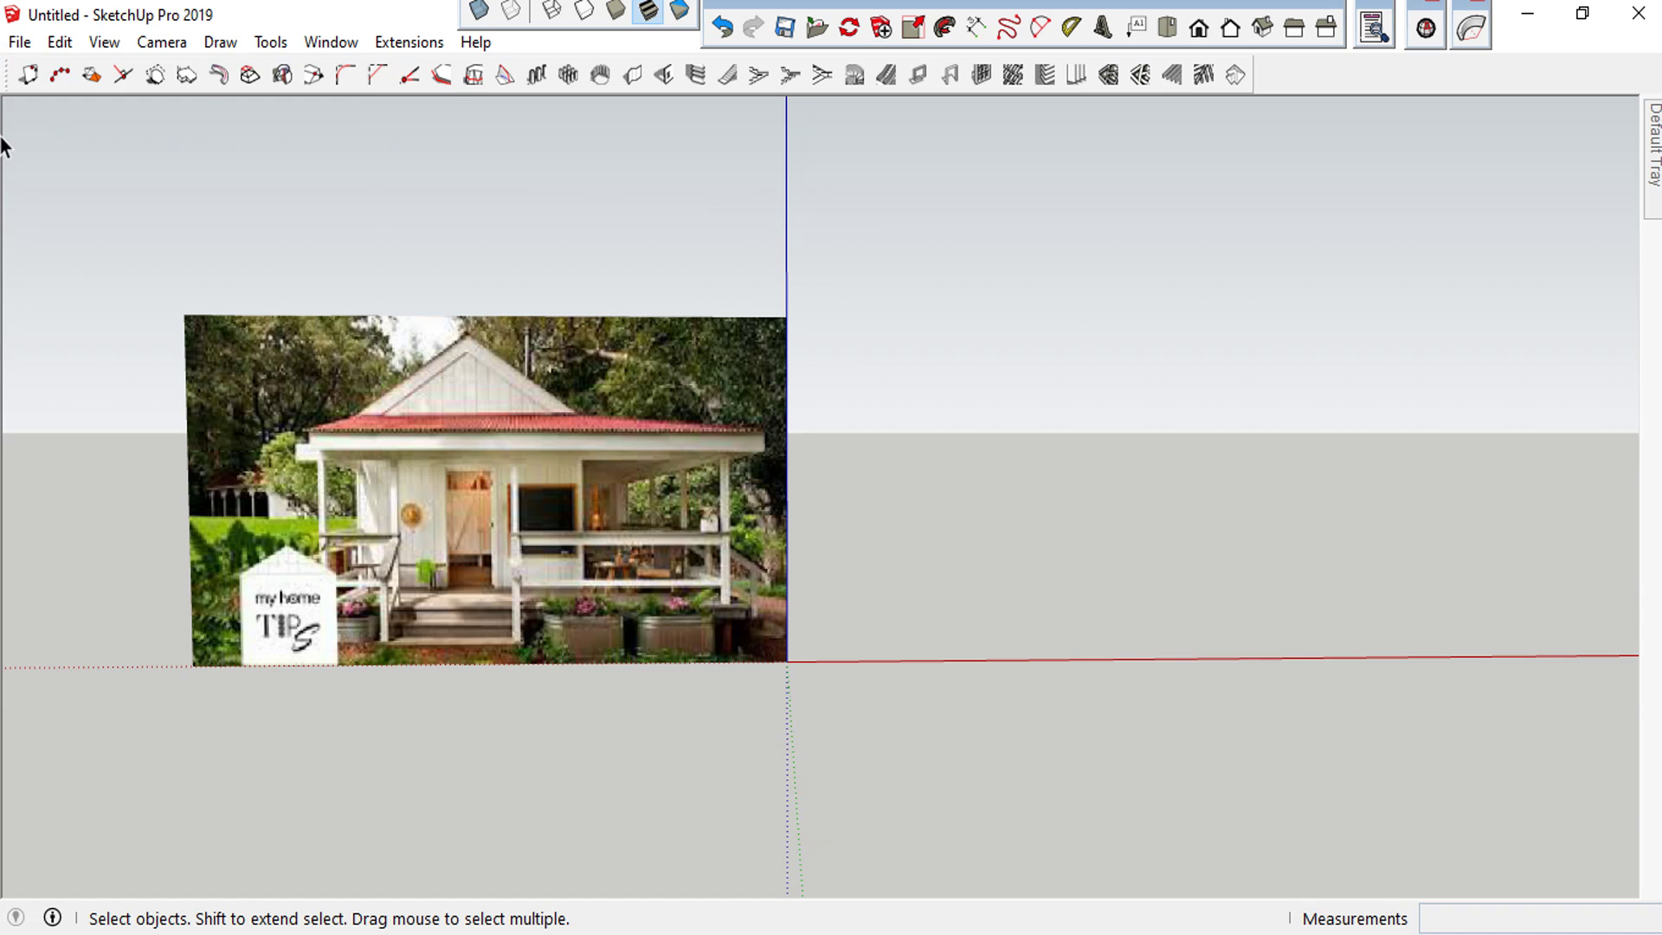
left_click(21, 43)
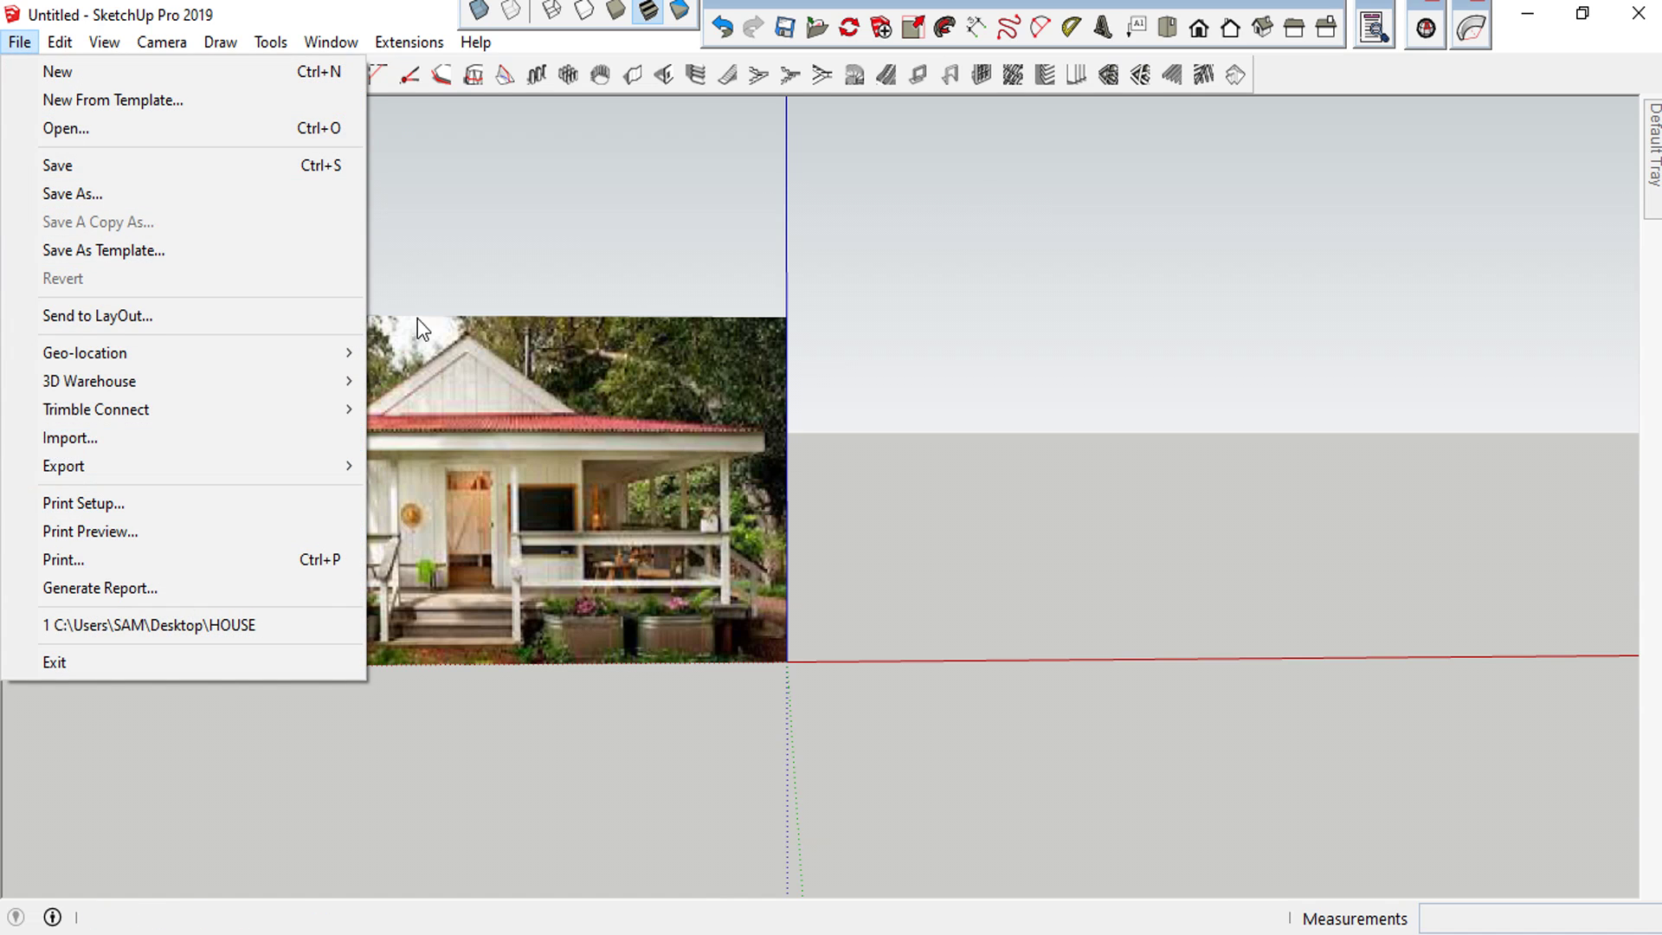
left_click(638, 225)
middle_click_drag(771, 502, 296, 422)
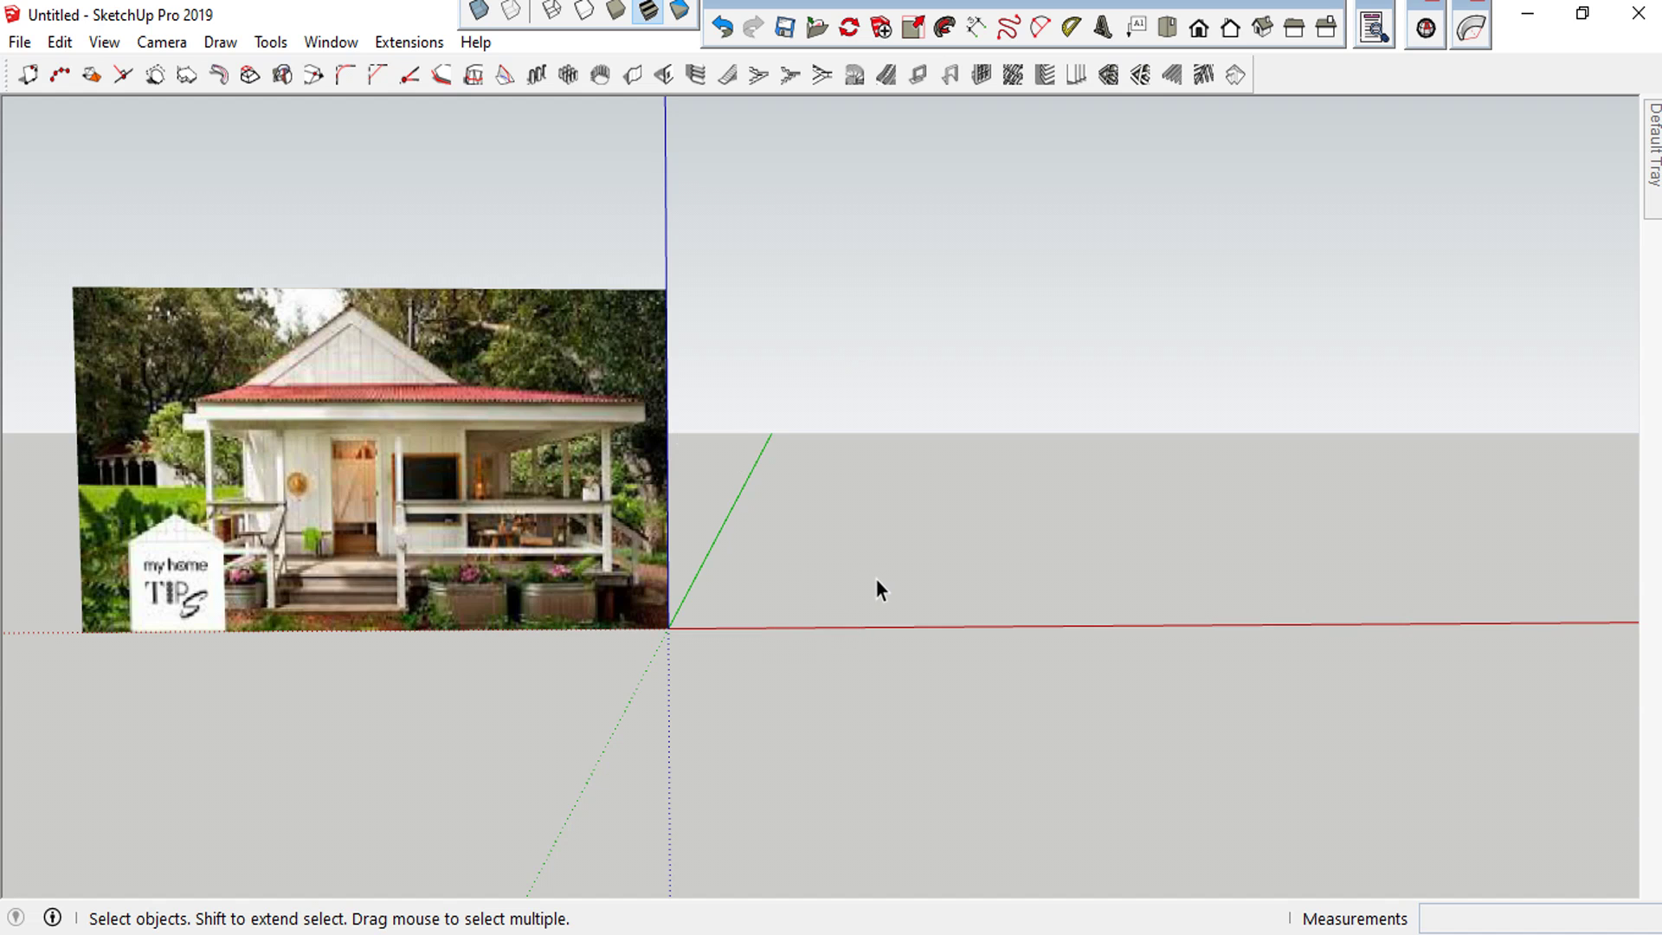
Draw a 5000 by 8000 mm rectangle starting at the axes origin
key("r")
middle_click_drag(771, 557, 715, 662)
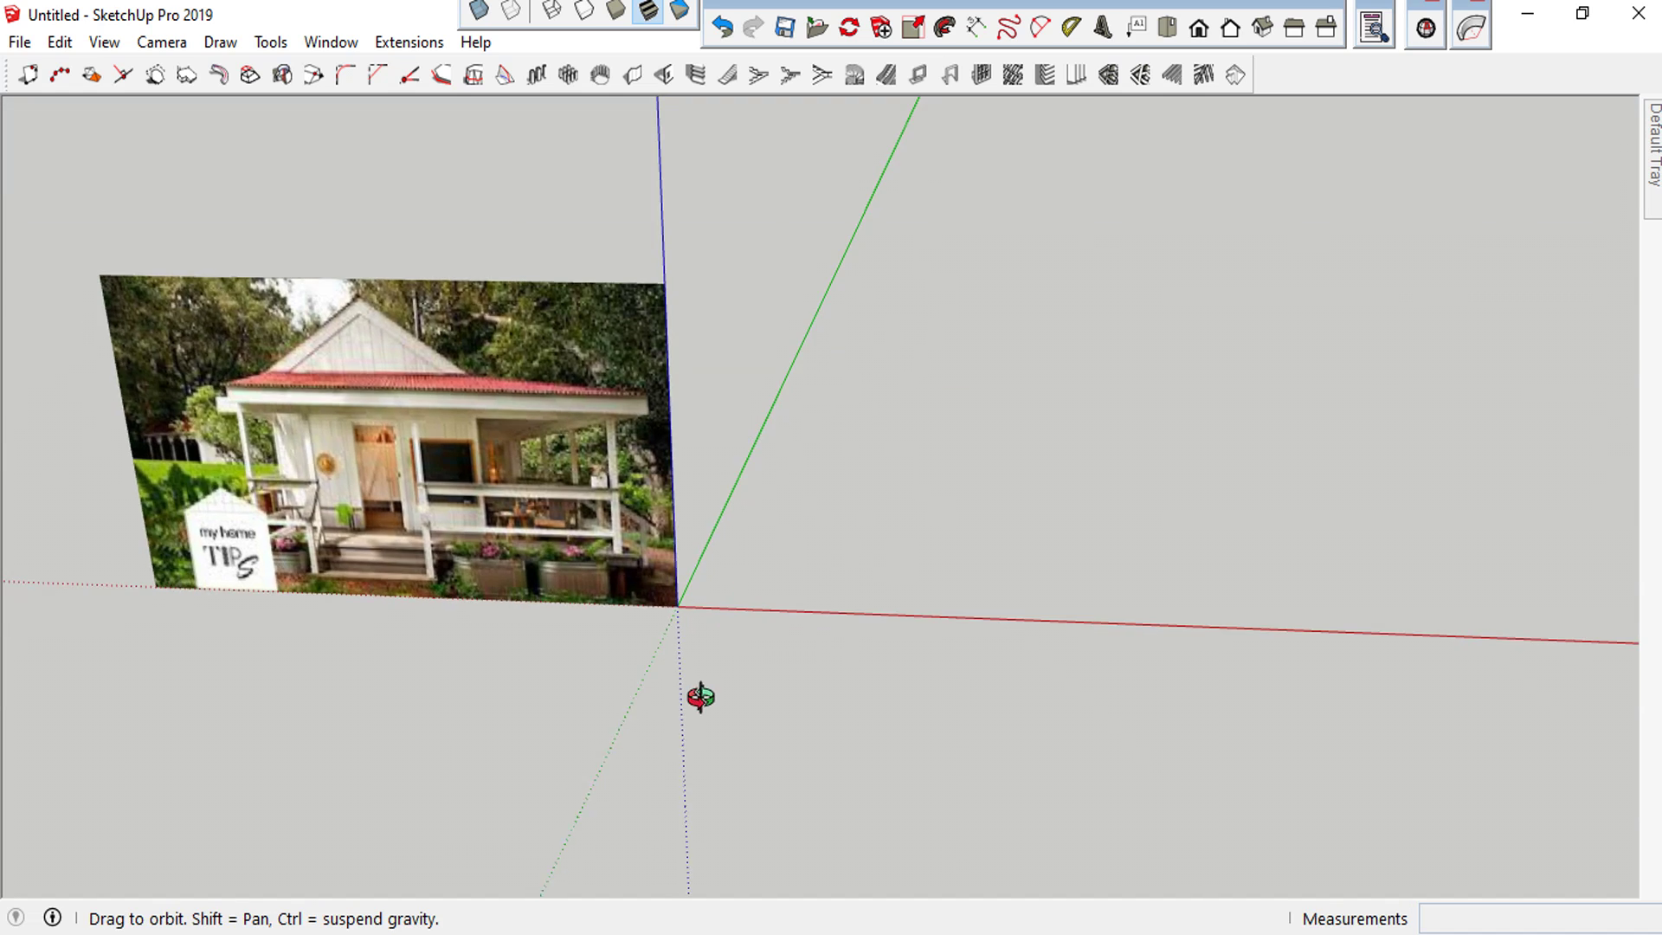
scroll(727, 651, "up", 3)
left_click(660, 587)
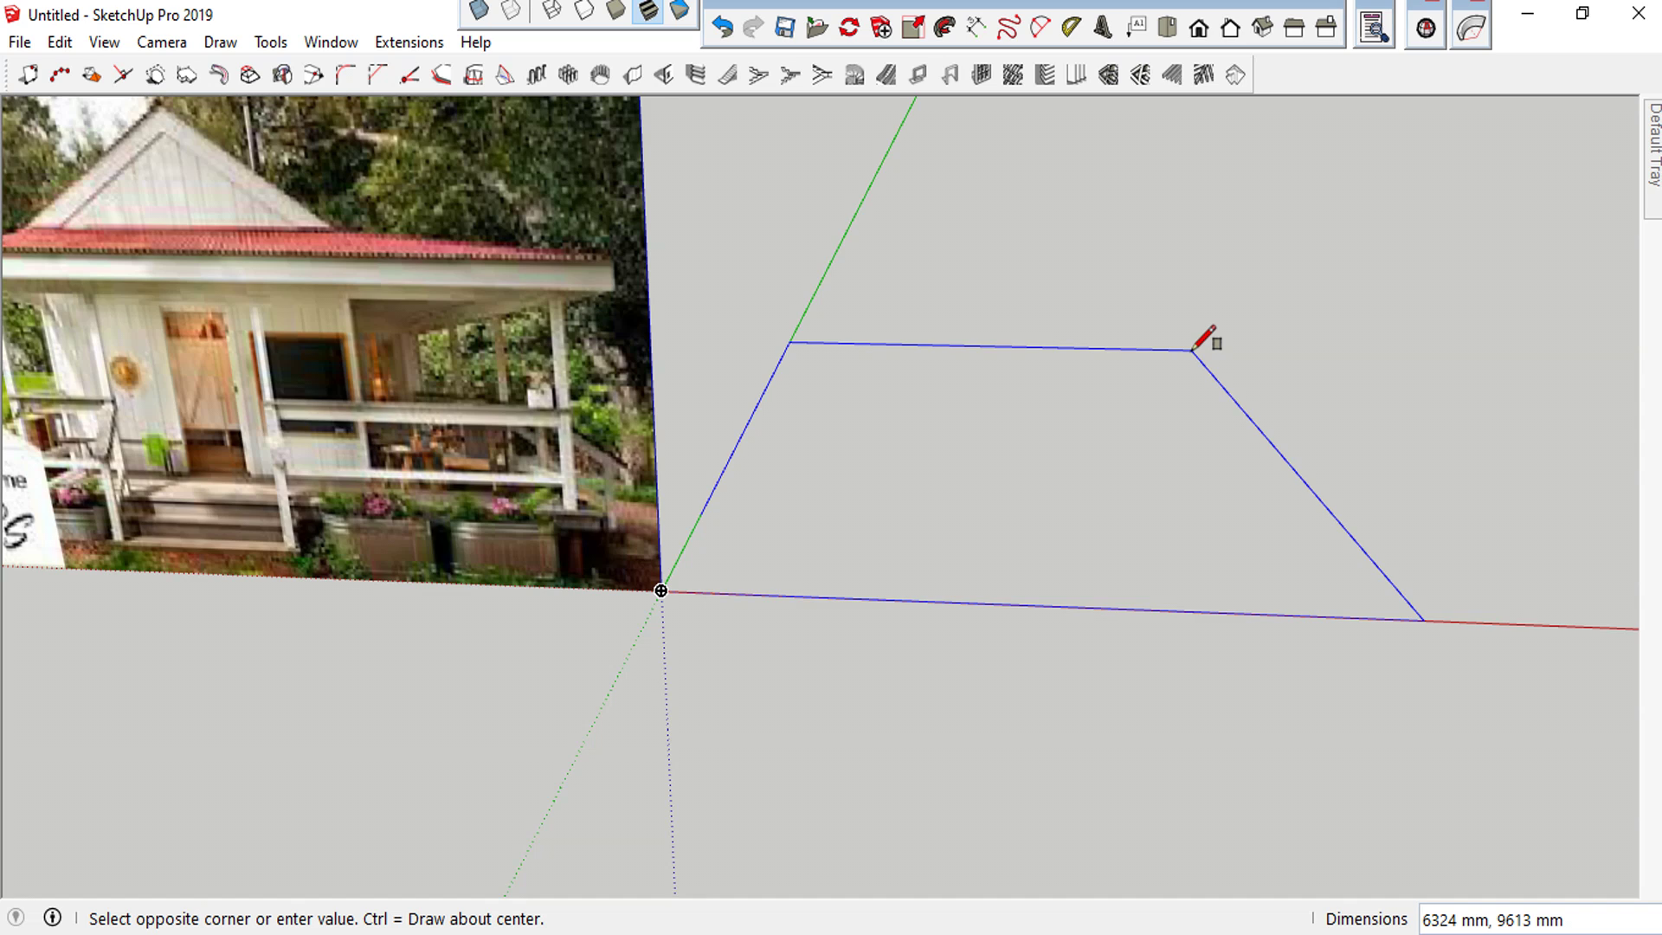
type("5000,")
type("8000")
key("Return")
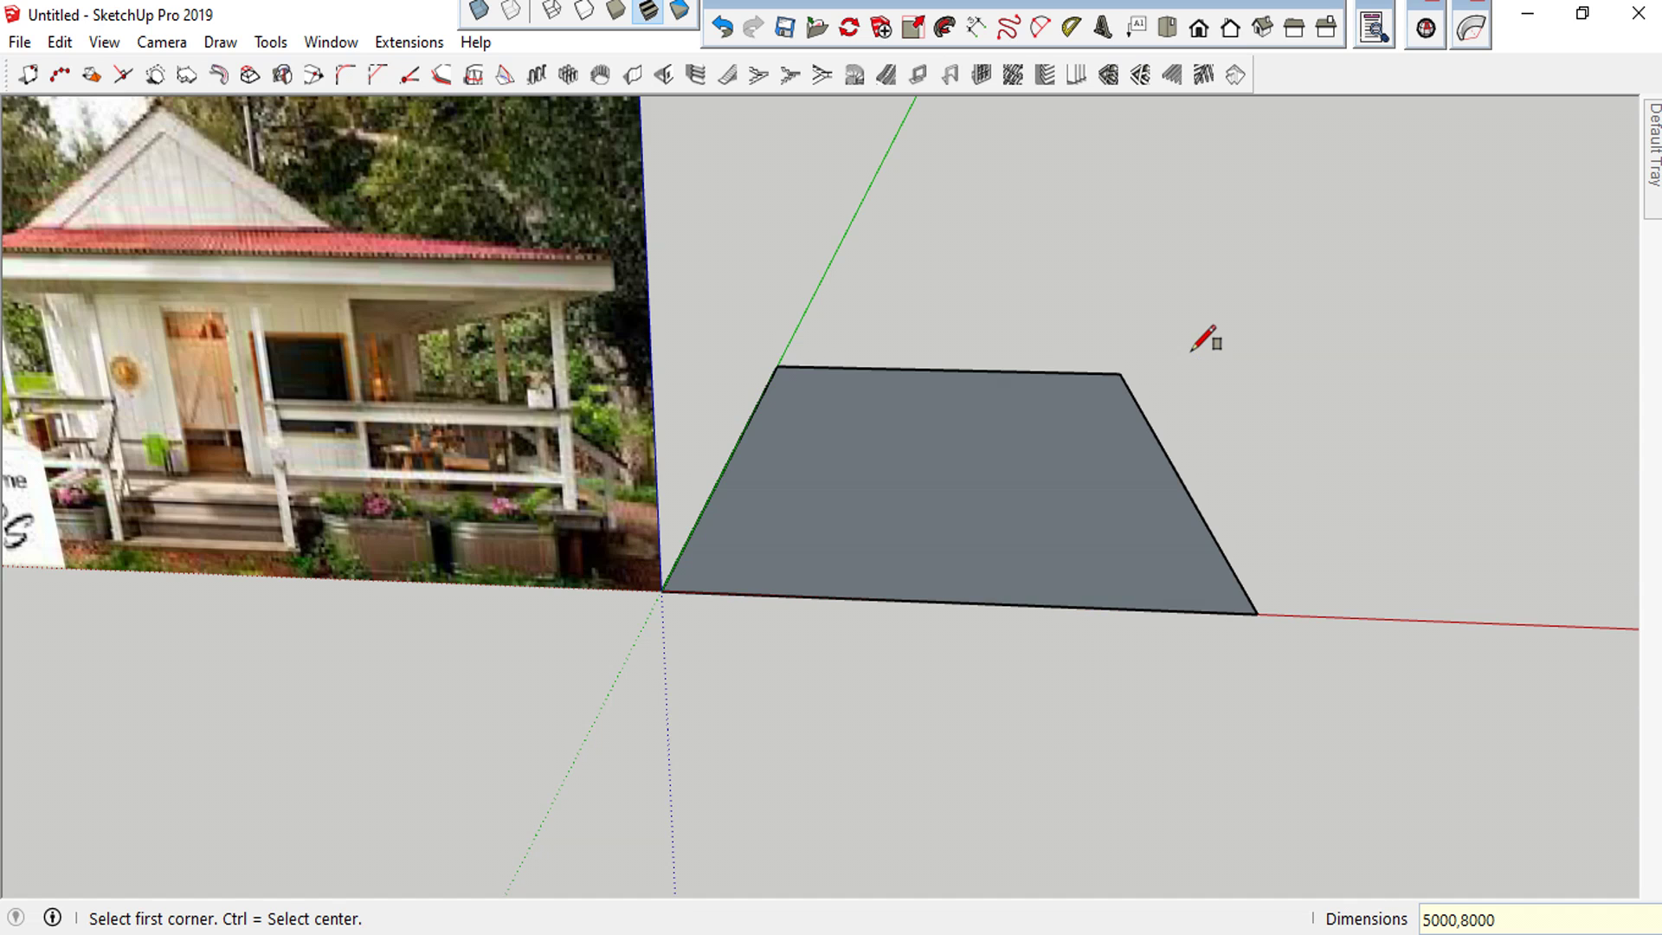
key("space")
scroll(1069, 510, "down", 3)
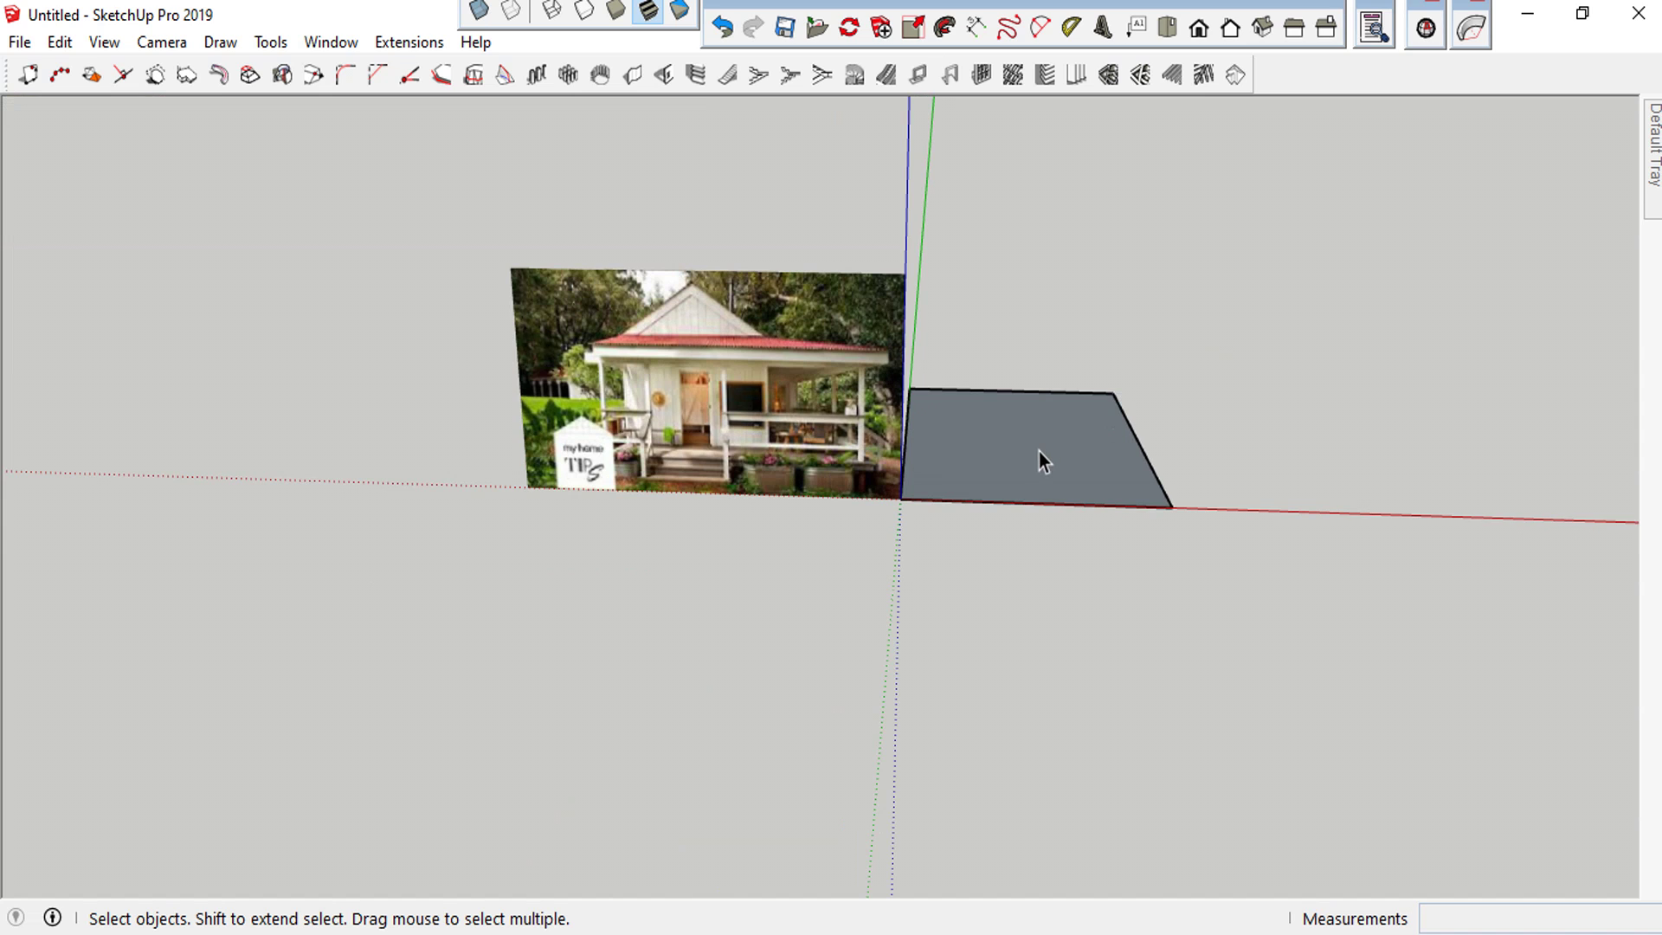
scroll(1042, 450, "up", 1)
scroll(1088, 480, "up", 1)
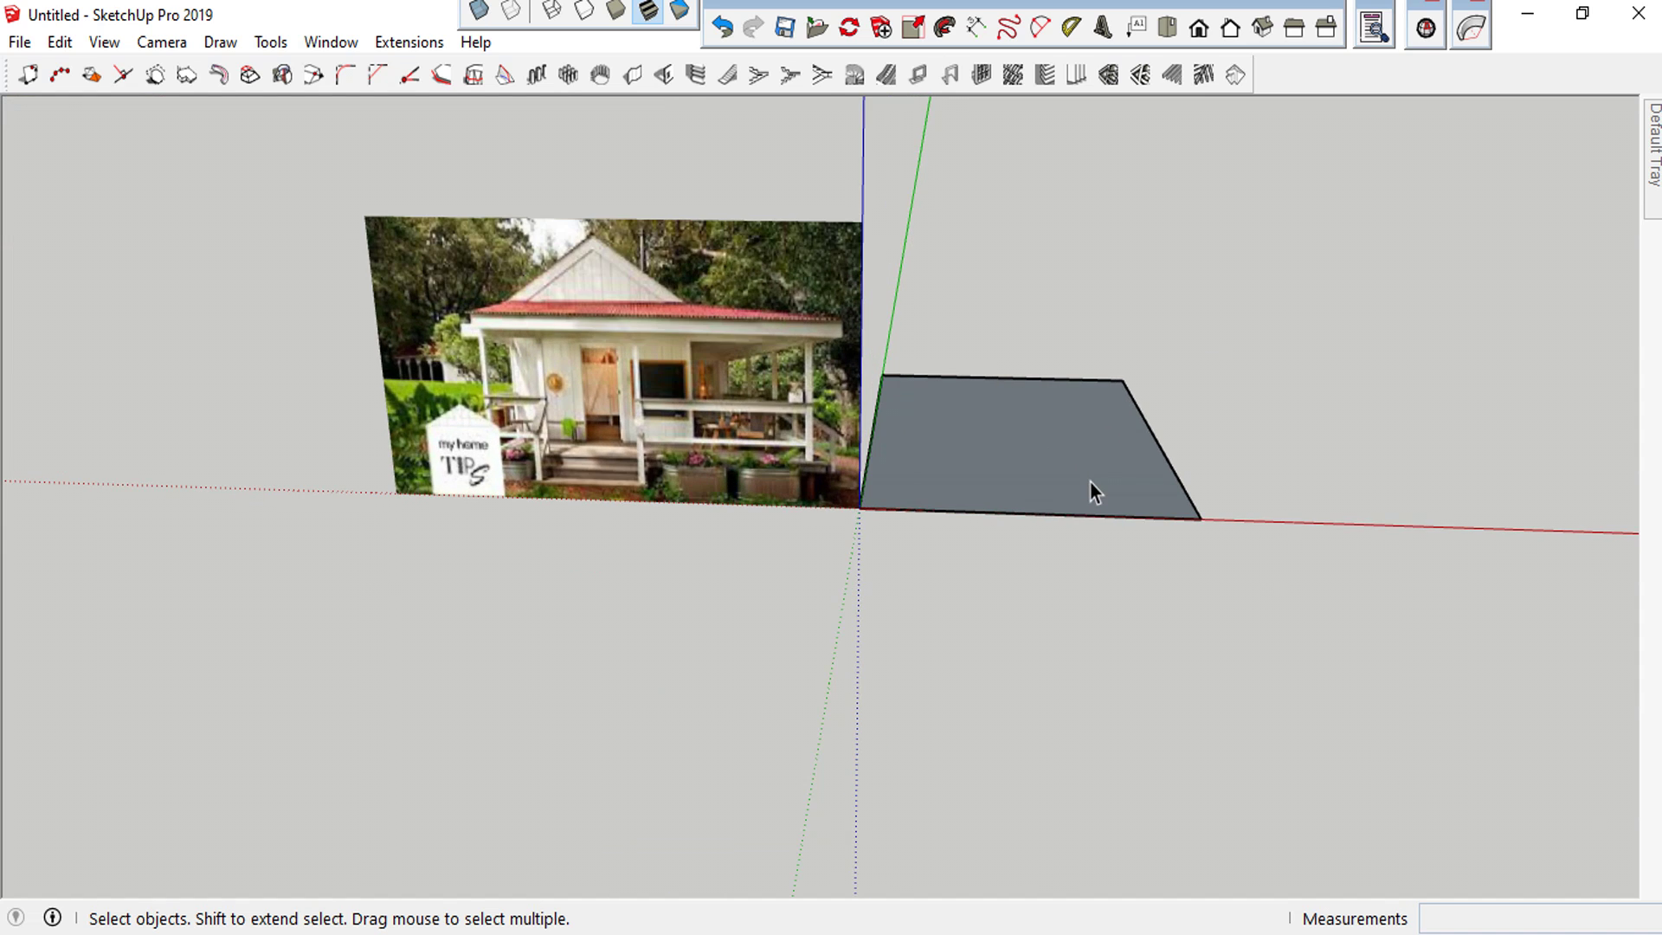
Offset the floor face's edges 100 mm inward
left_click(1000, 490)
scroll(995, 495, "up", 2)
key("f")
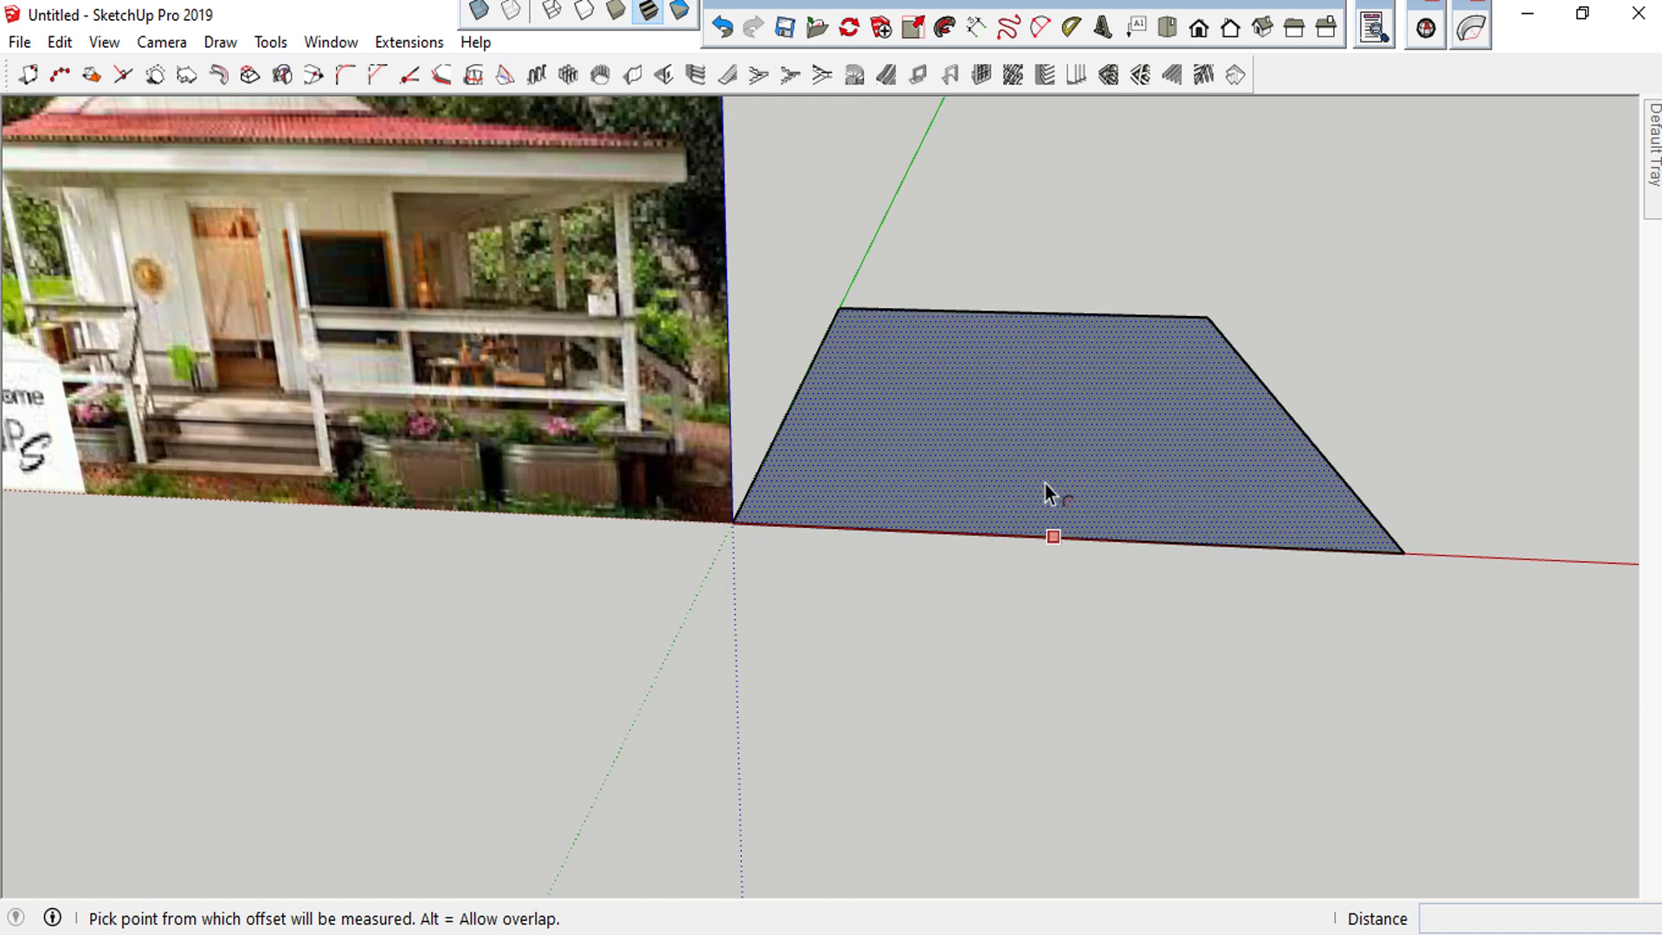
left_click(1056, 538)
type("100")
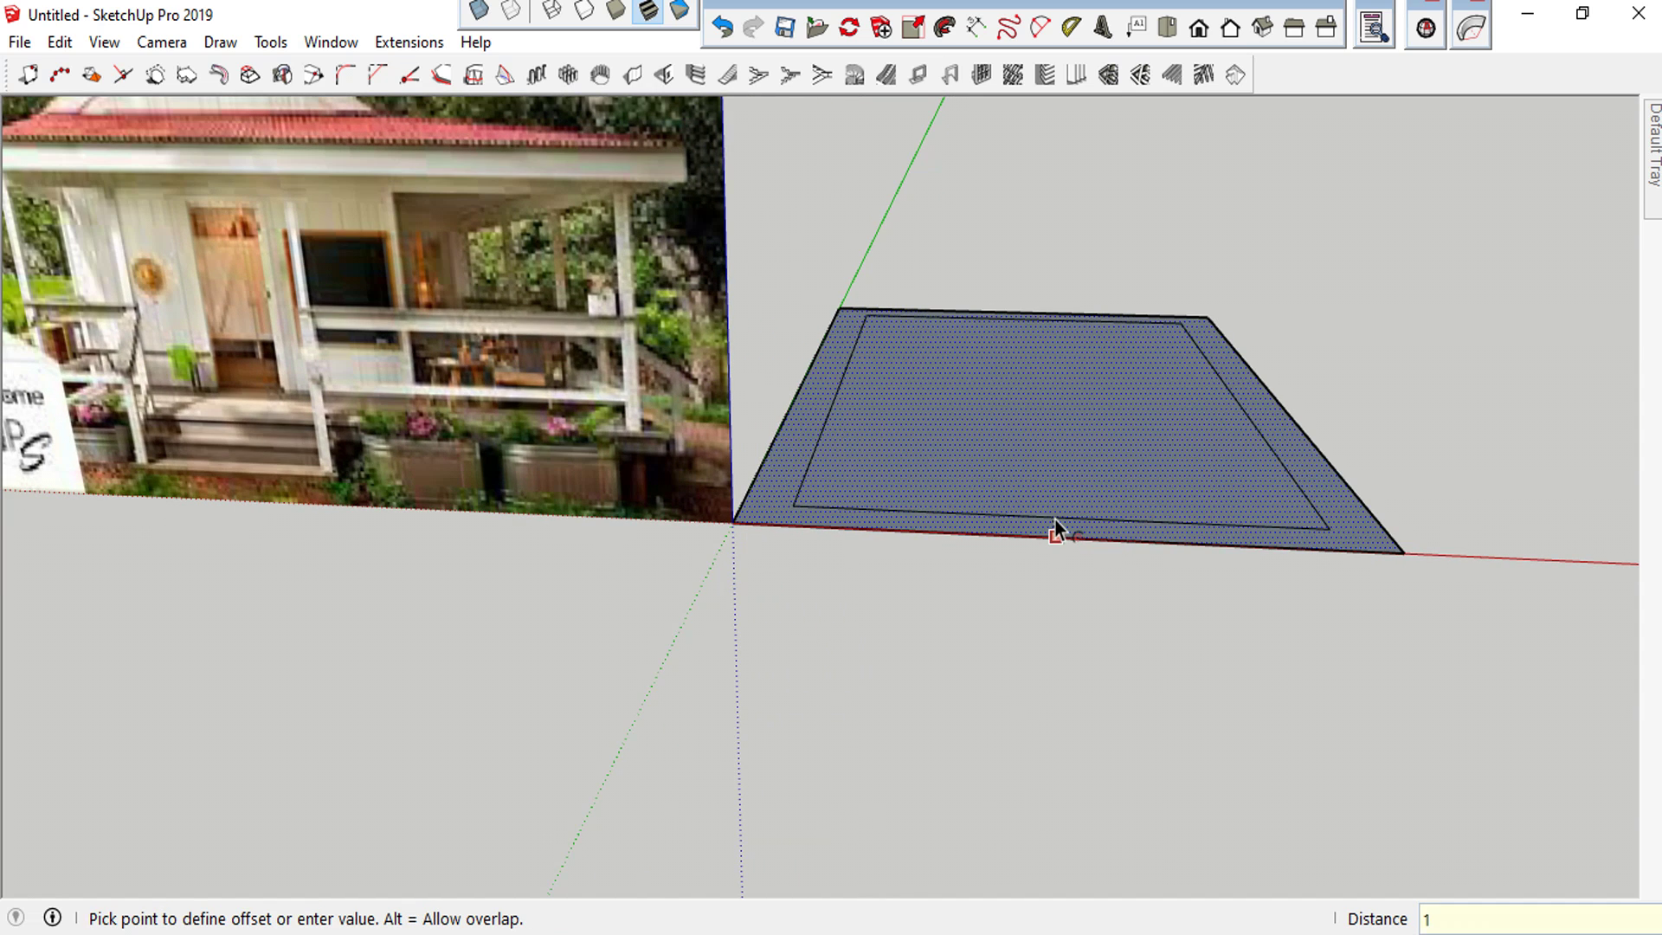
key("Return")
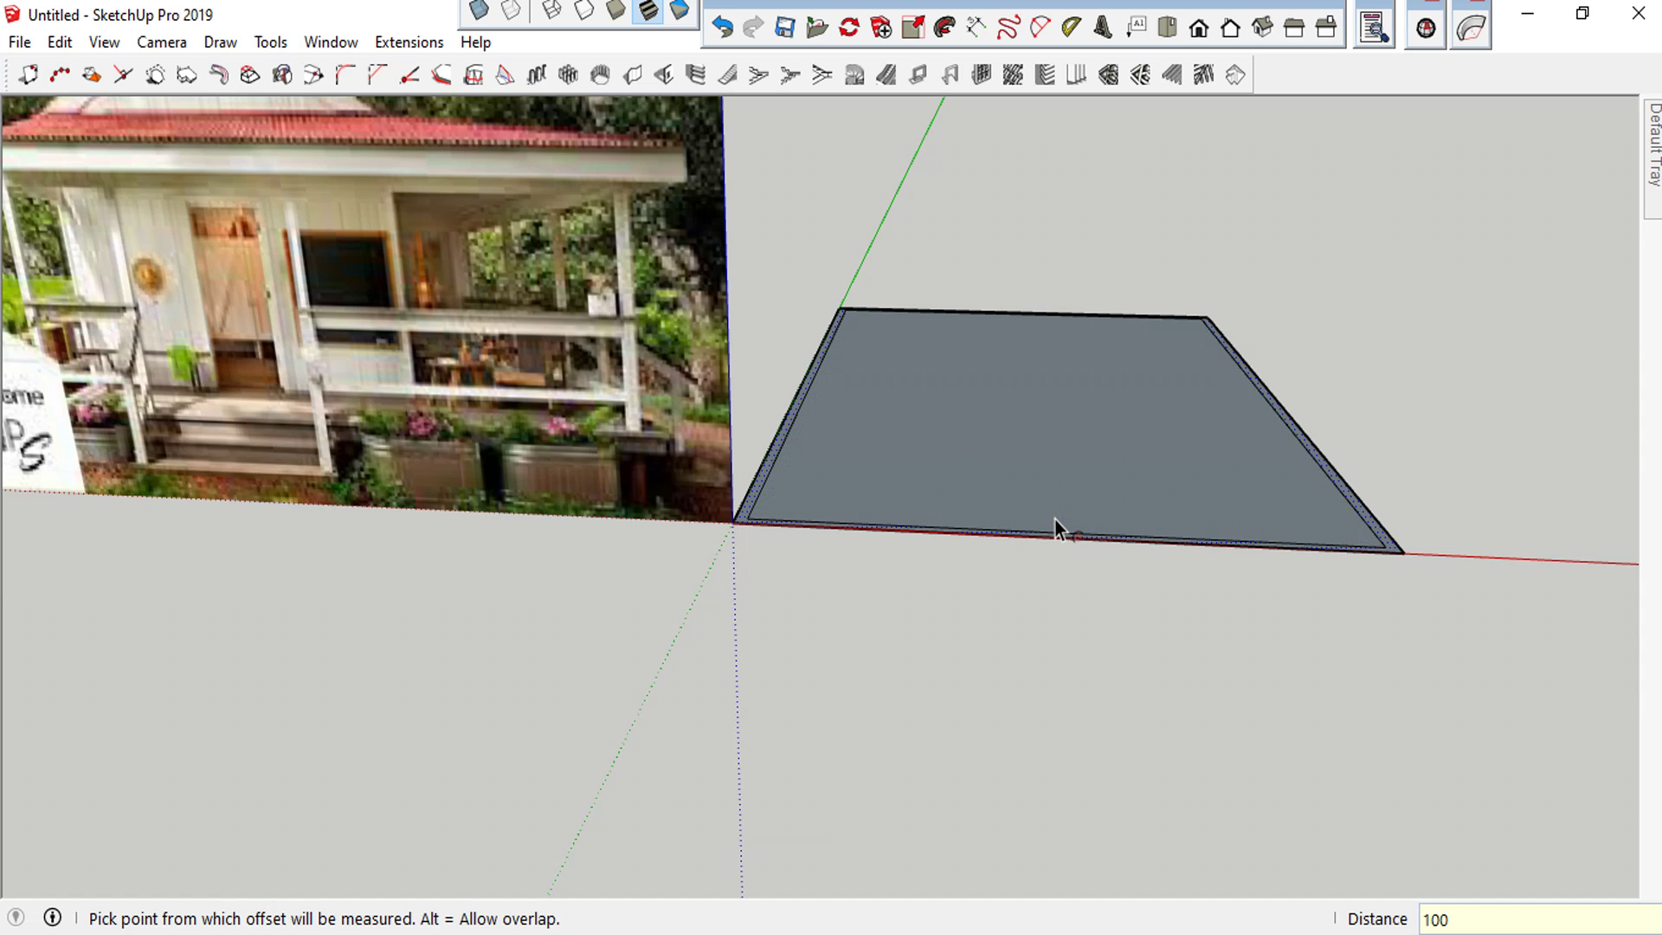
key("space")
Push/Pull the outer 100 mm ring up 3000 mm to form the walls
mouse_move(1057, 485)
middle_mouse_down()
mouse_move(845, 518)
mouse_move(859, 471)
middle_mouse_up()
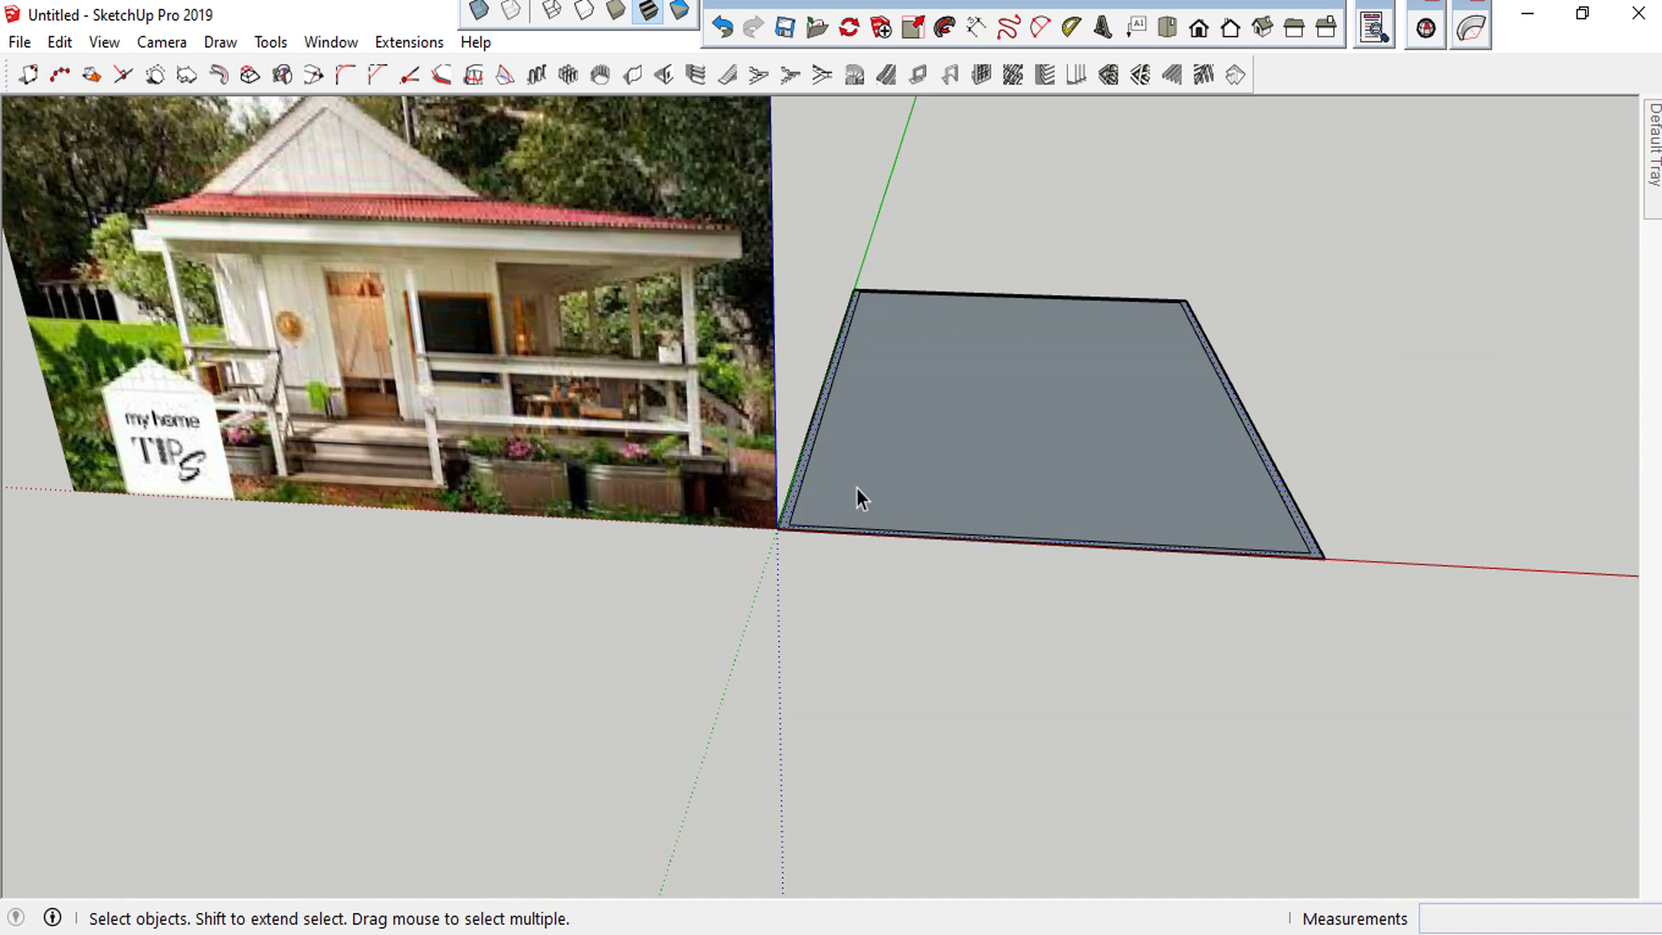
key("p")
left_click_drag(801, 515, 810, 437)
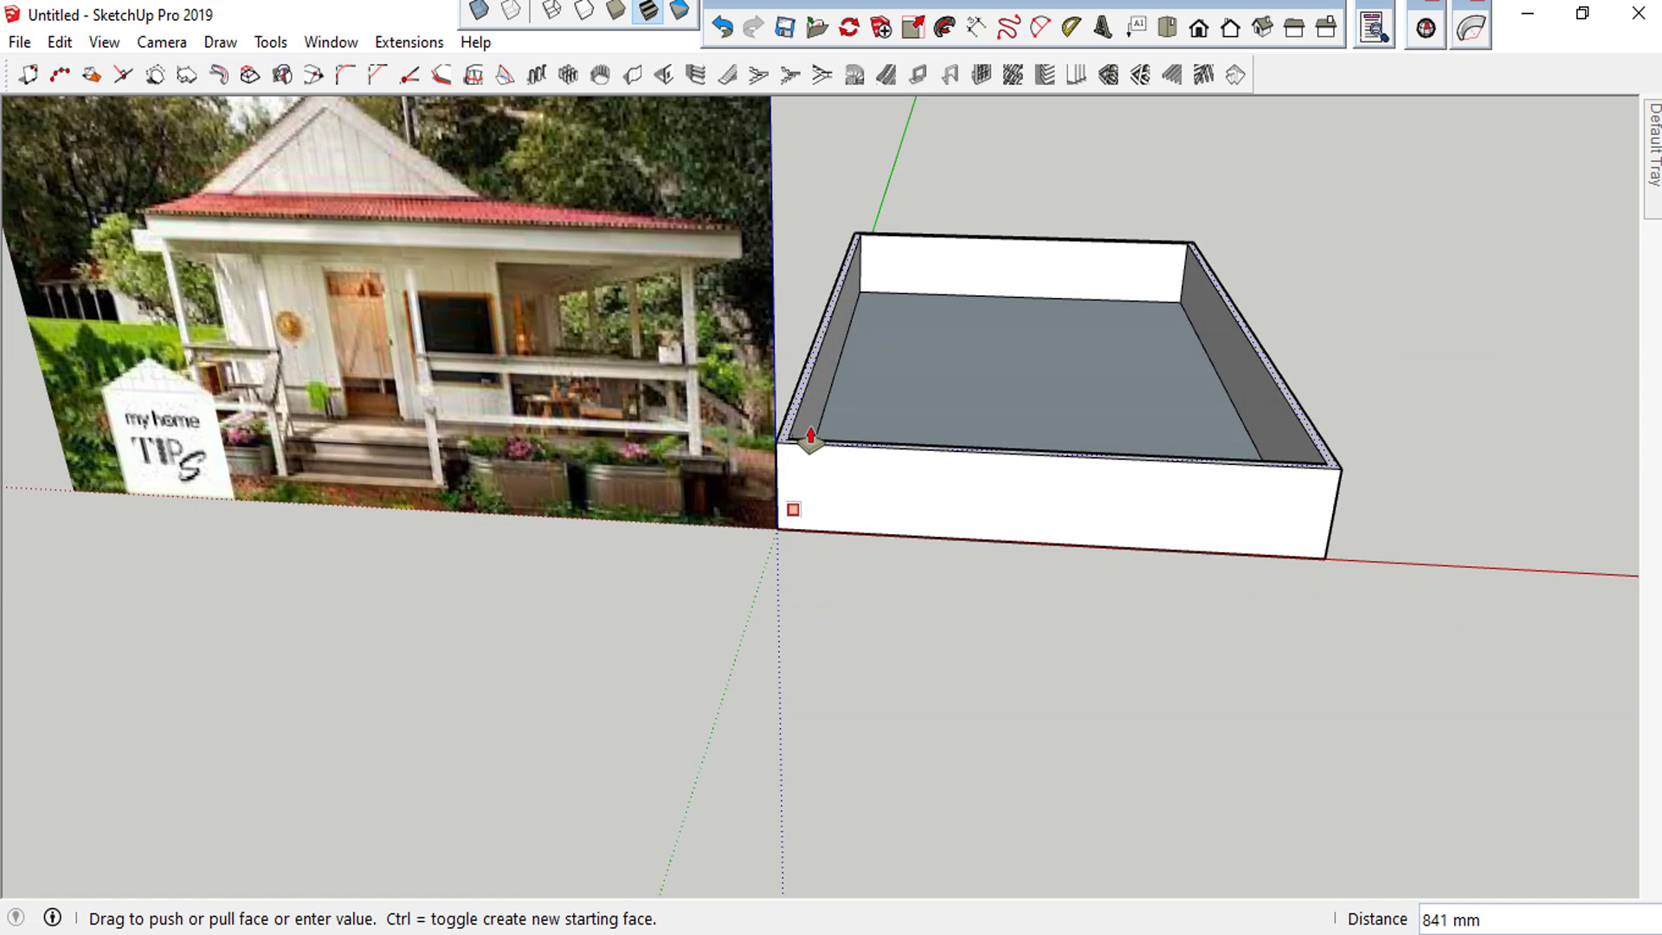
type("3000")
key("Return")
scroll(809, 438, "down", 3)
scroll(831, 463, "down", 2)
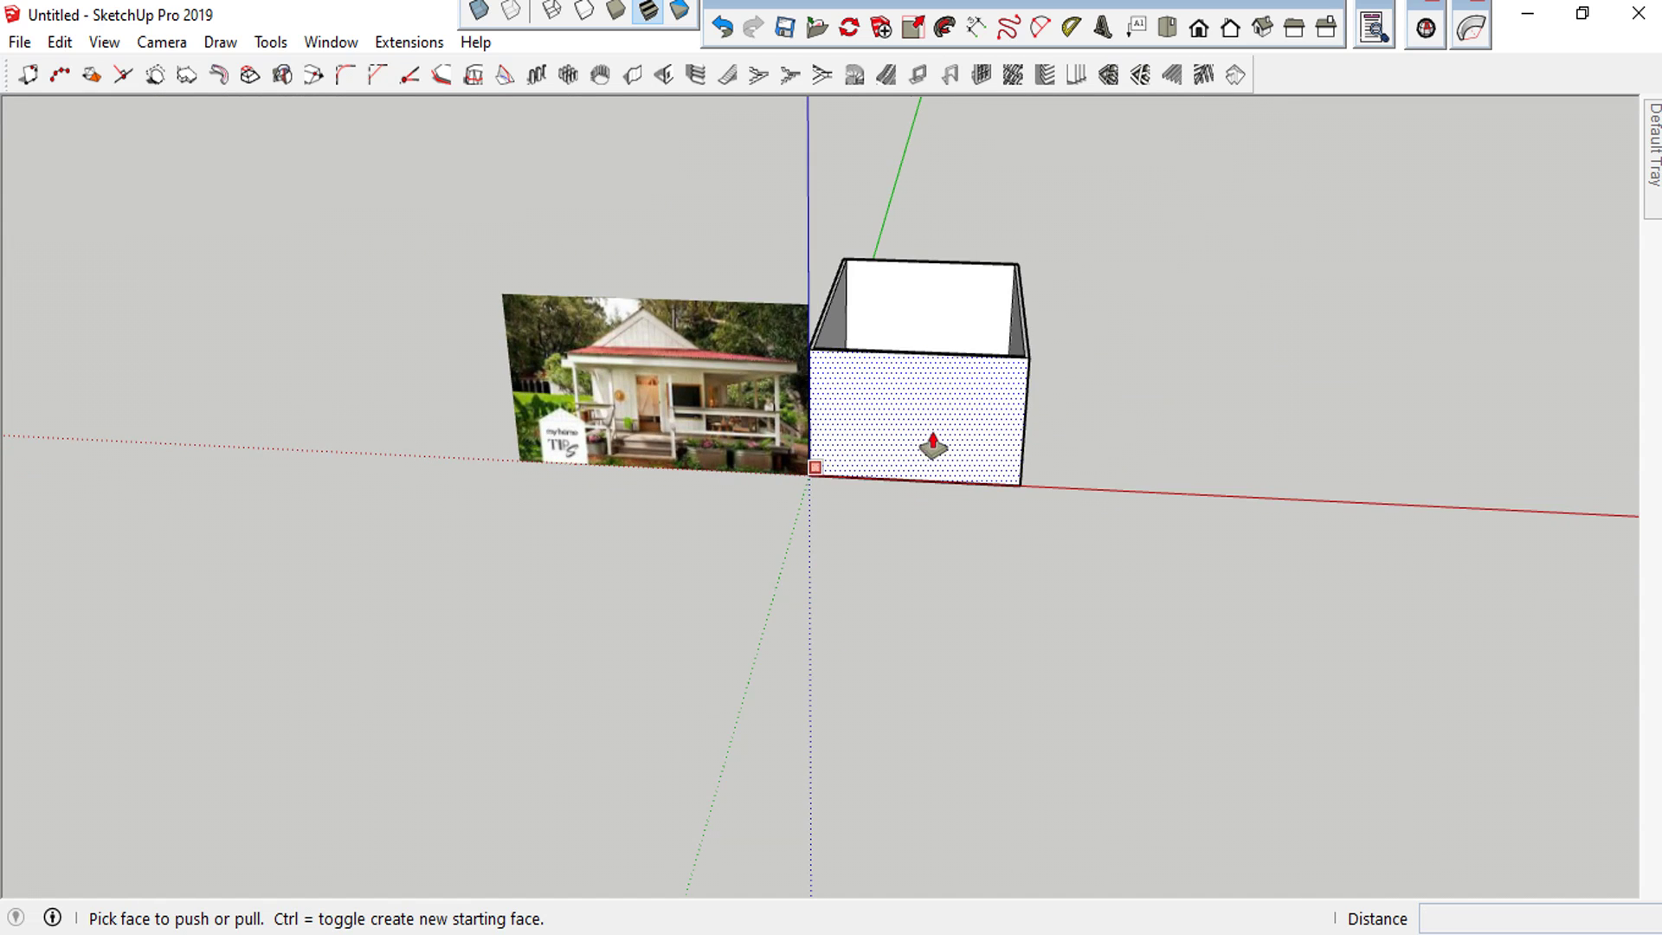
Move the whole walled box away from the origin along the red axis
middle_click_drag(933, 445, 958, 404)
key("space")
triple_click(958, 407)
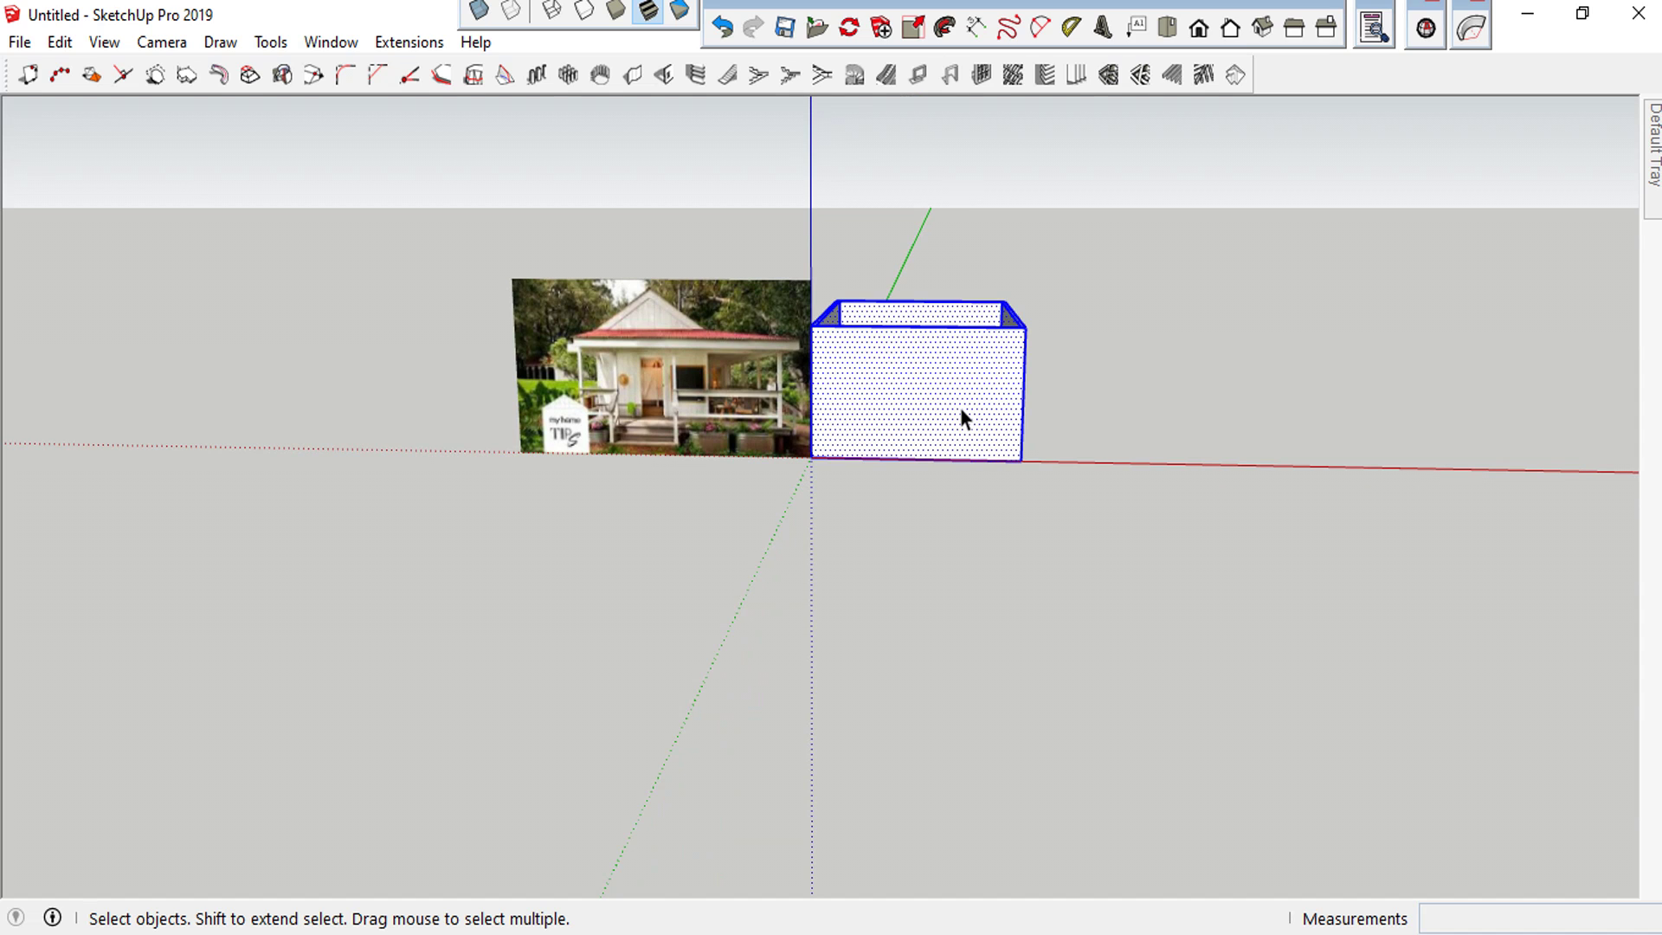
key("m")
left_click(1022, 460)
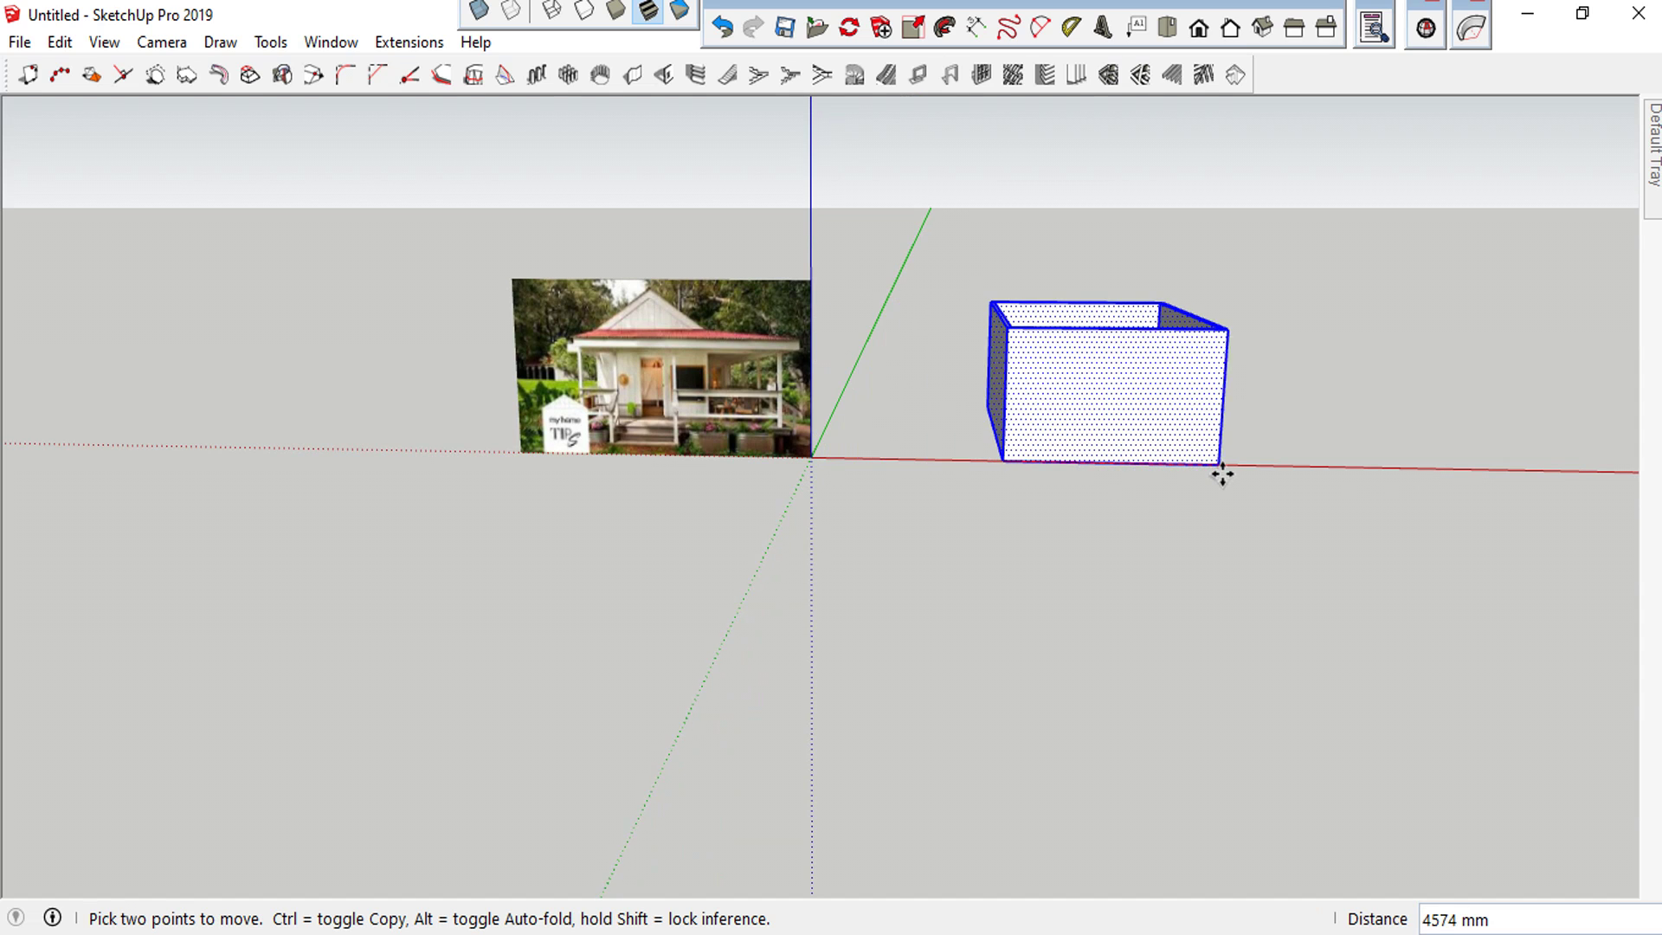
left_click(1223, 475)
key("space")
left_click(984, 587)
middle_click_drag(984, 587, 903, 570)
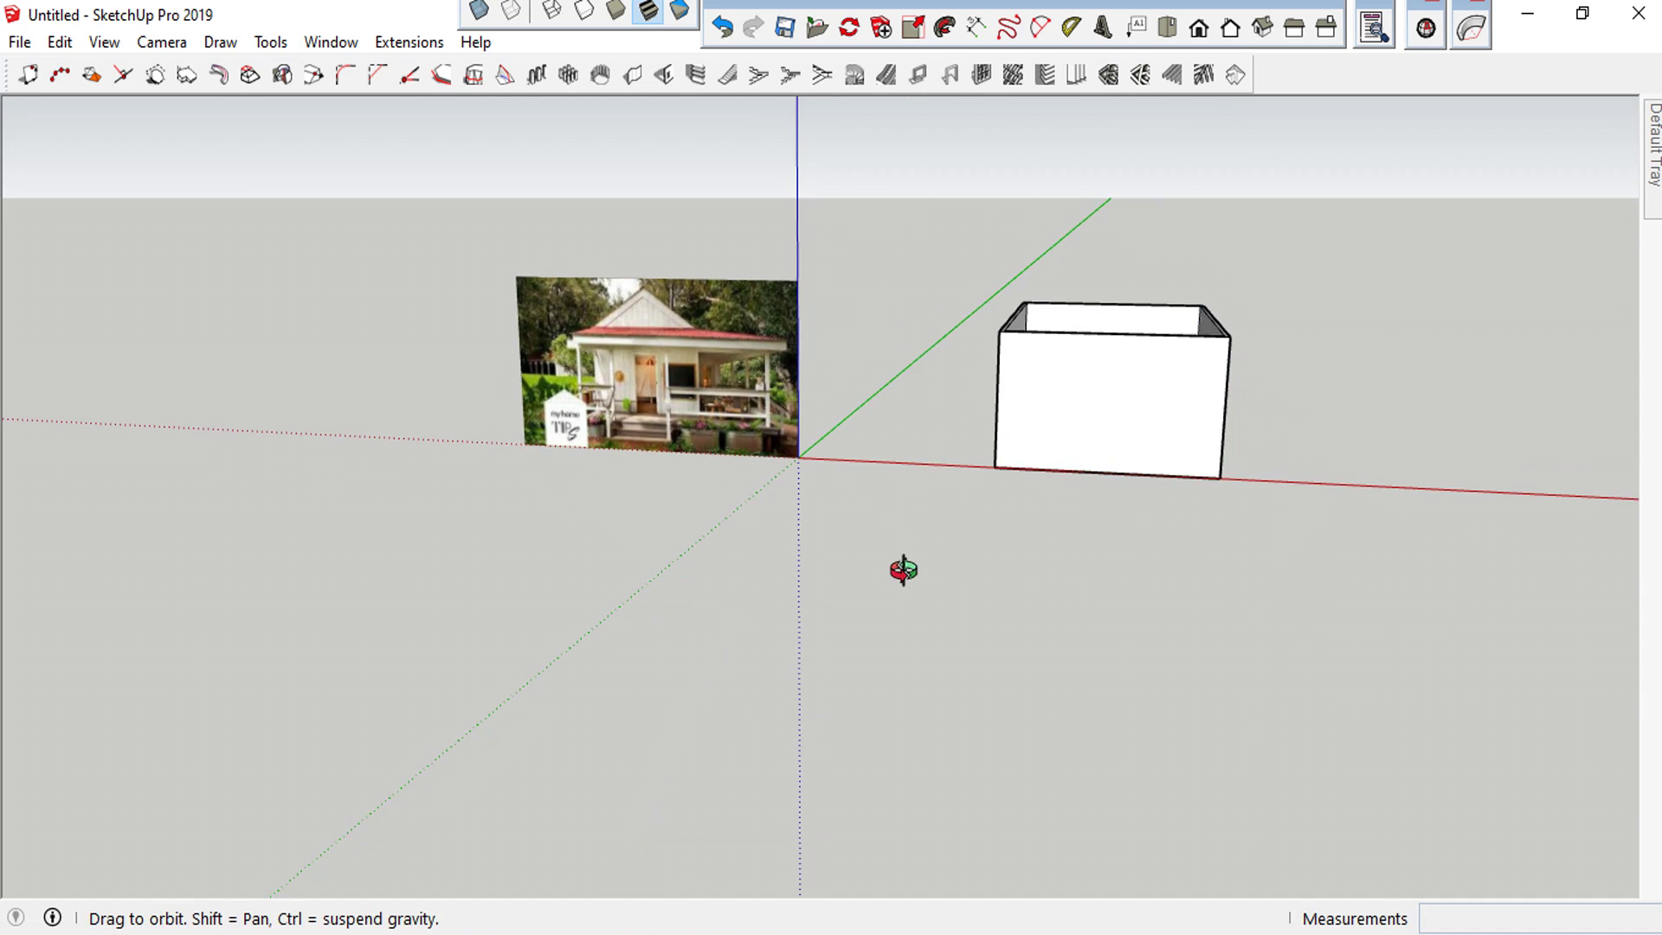
scroll(744, 416, "up", 2)
scroll(745, 415, "up", 2)
scroll(518, 373, "down", 2)
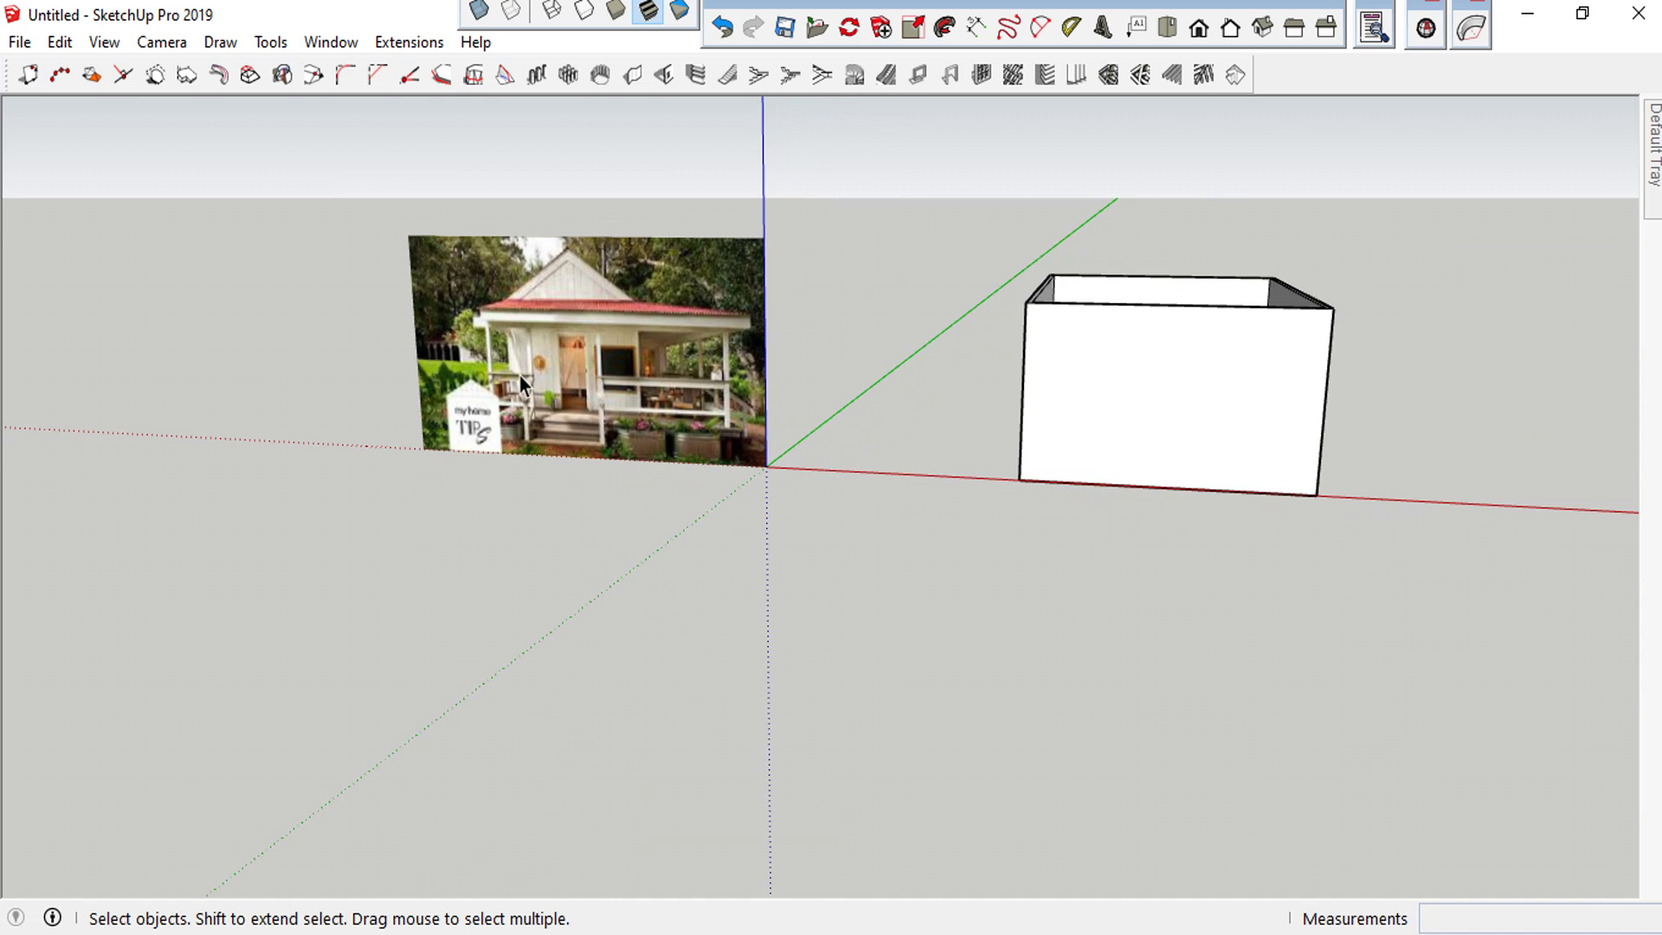
scroll(649, 371, "down", 2)
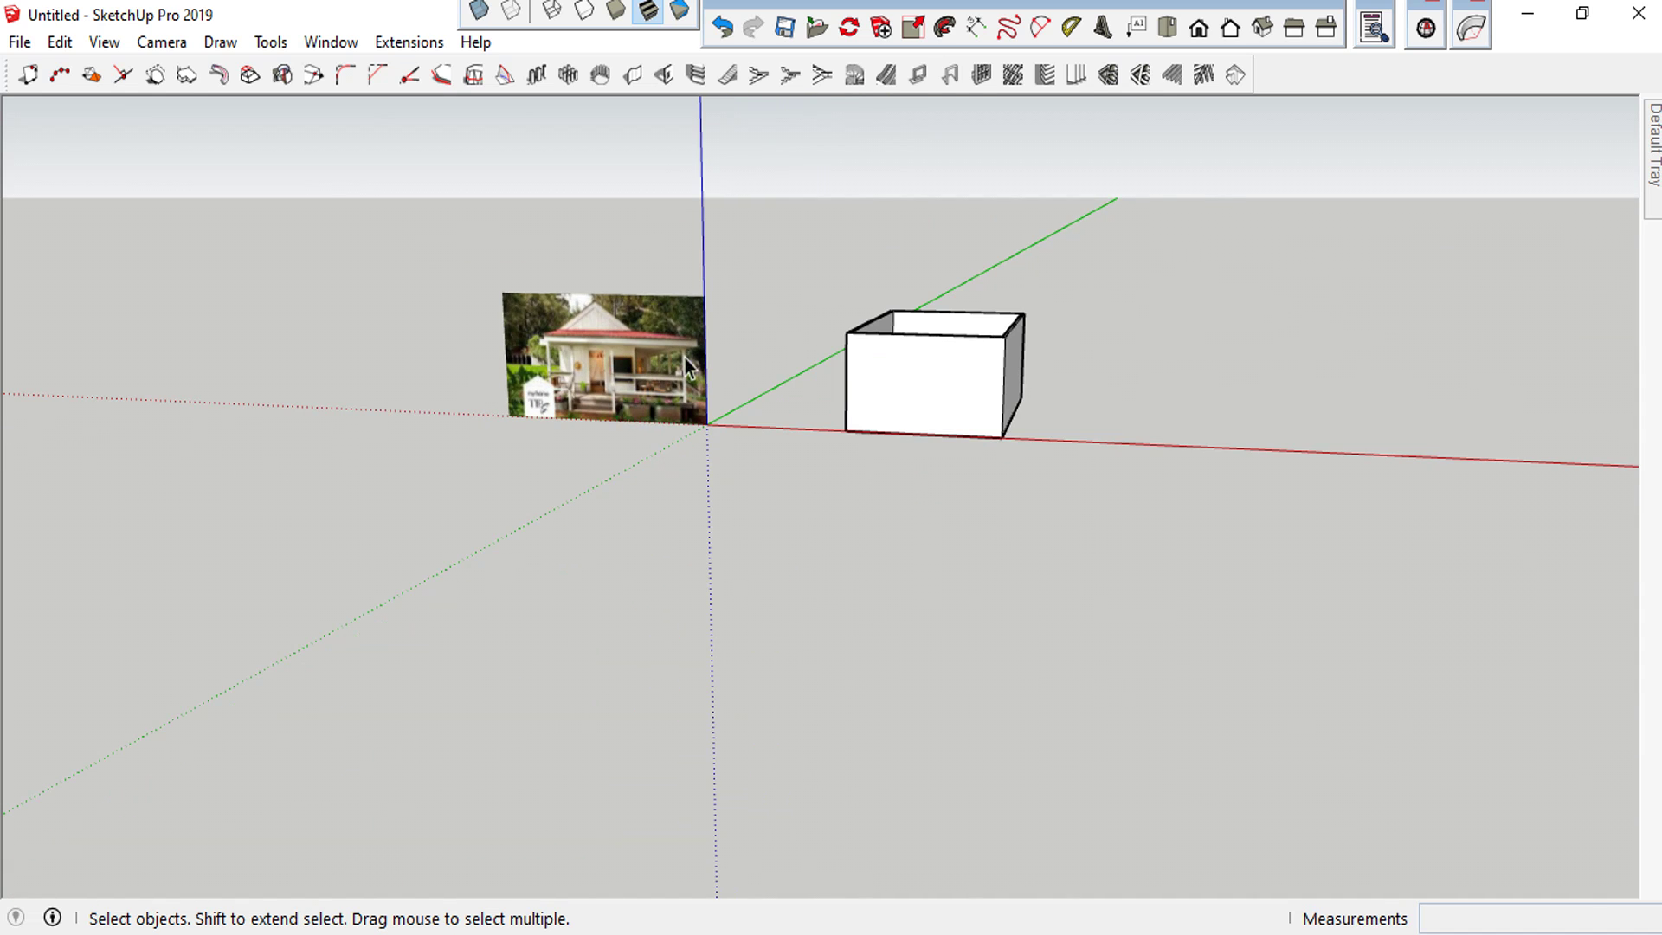
middle_click(975, 372)
Move the walled box further along the green axis
triple_click(975, 379)
key("m")
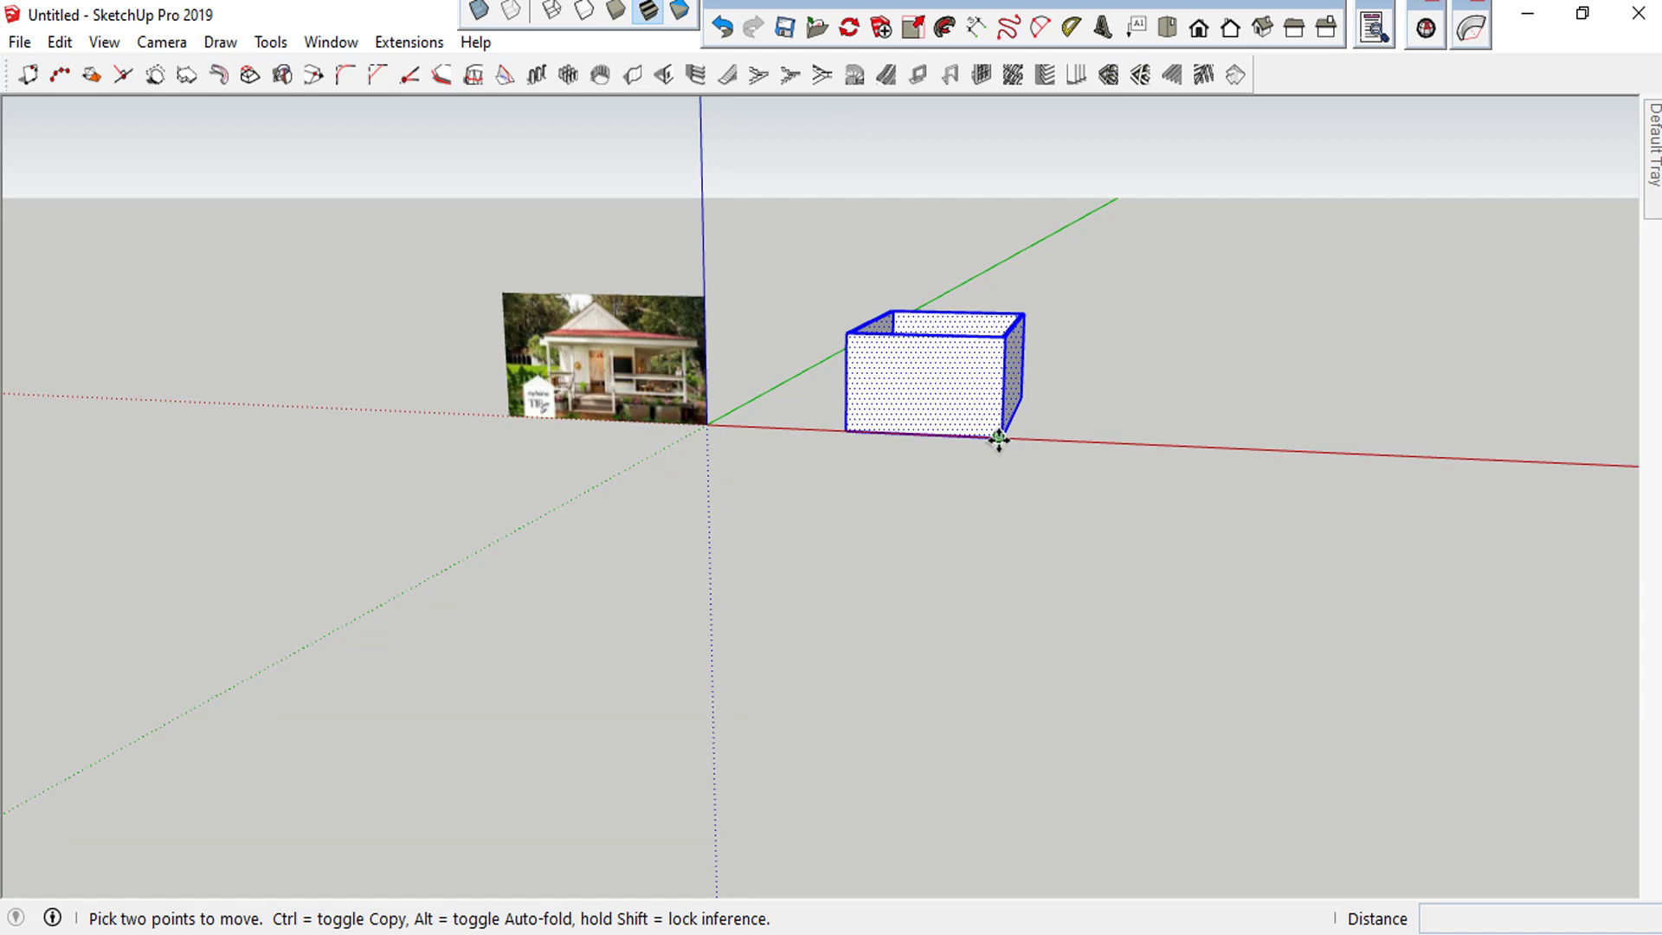
left_click(1002, 436)
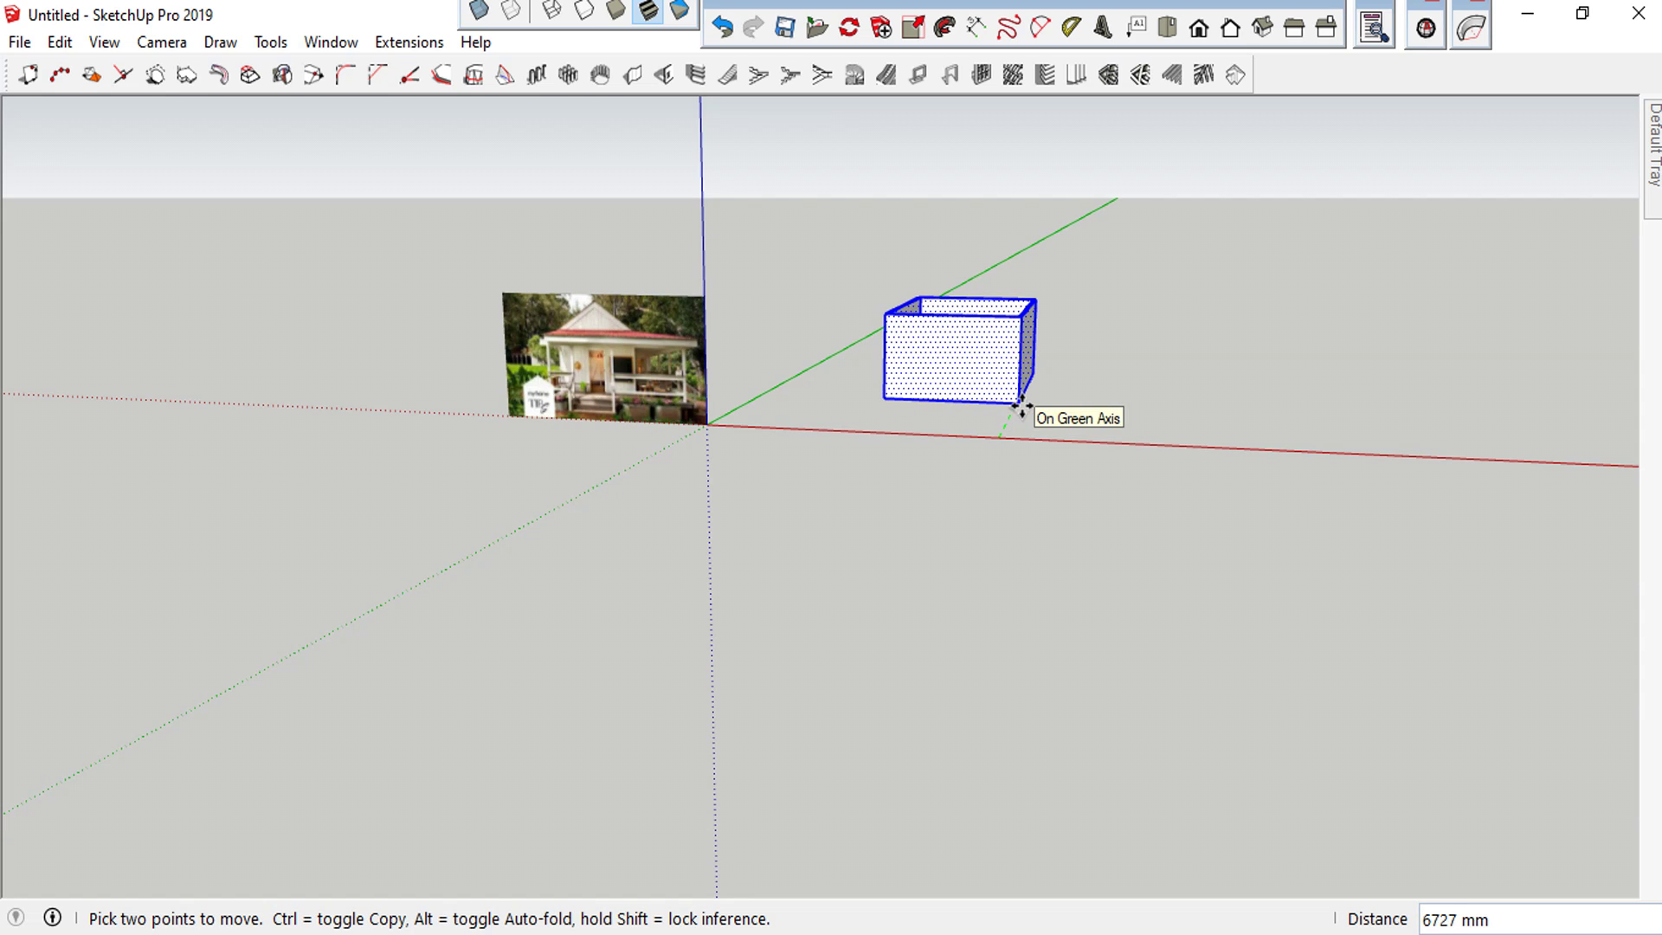
left_click(1024, 414)
key("space")
left_click(1088, 404)
middle_click_drag(971, 340, 1031, 334)
scroll(931, 231, "up", 3)
scroll(1042, 434, "down", 3)
Orbit around the box and photo, then select the box's front wall face
mouse_move(1042, 435)
middle_mouse_down()
mouse_move(983, 349)
mouse_move(921, 341)
middle_mouse_up()
scroll(620, 391, "up", 1)
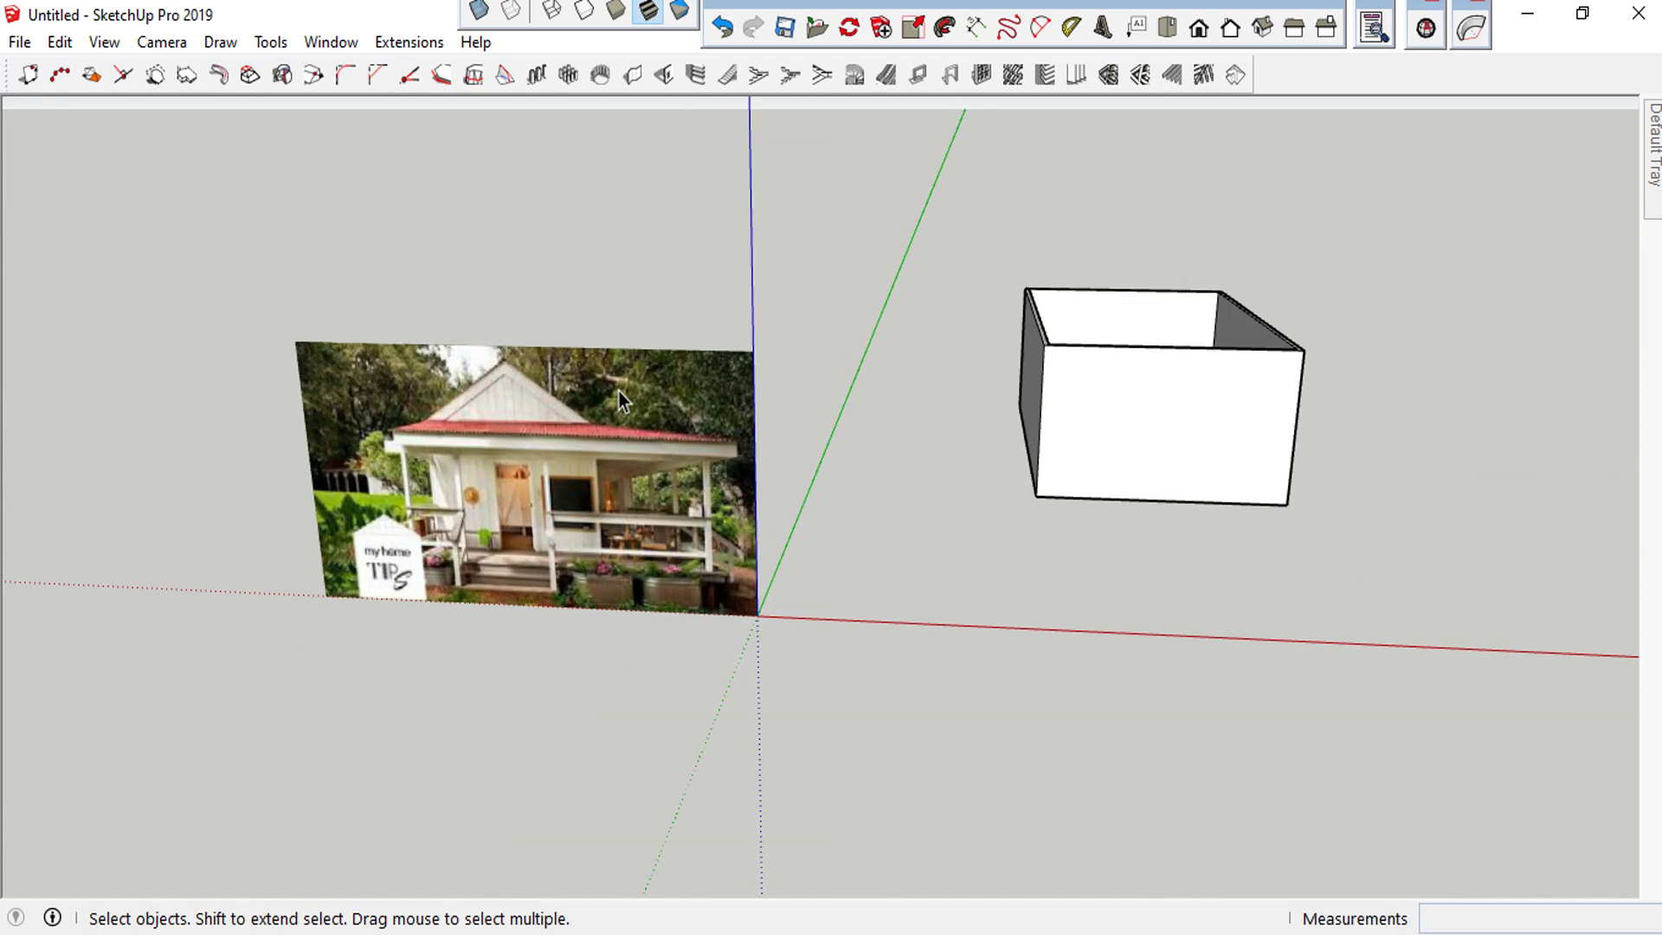
scroll(486, 402, "up", 1)
scroll(405, 444, "up", 1)
scroll(1310, 419, "up", 2)
middle_click_drag(1310, 419, 1224, 378)
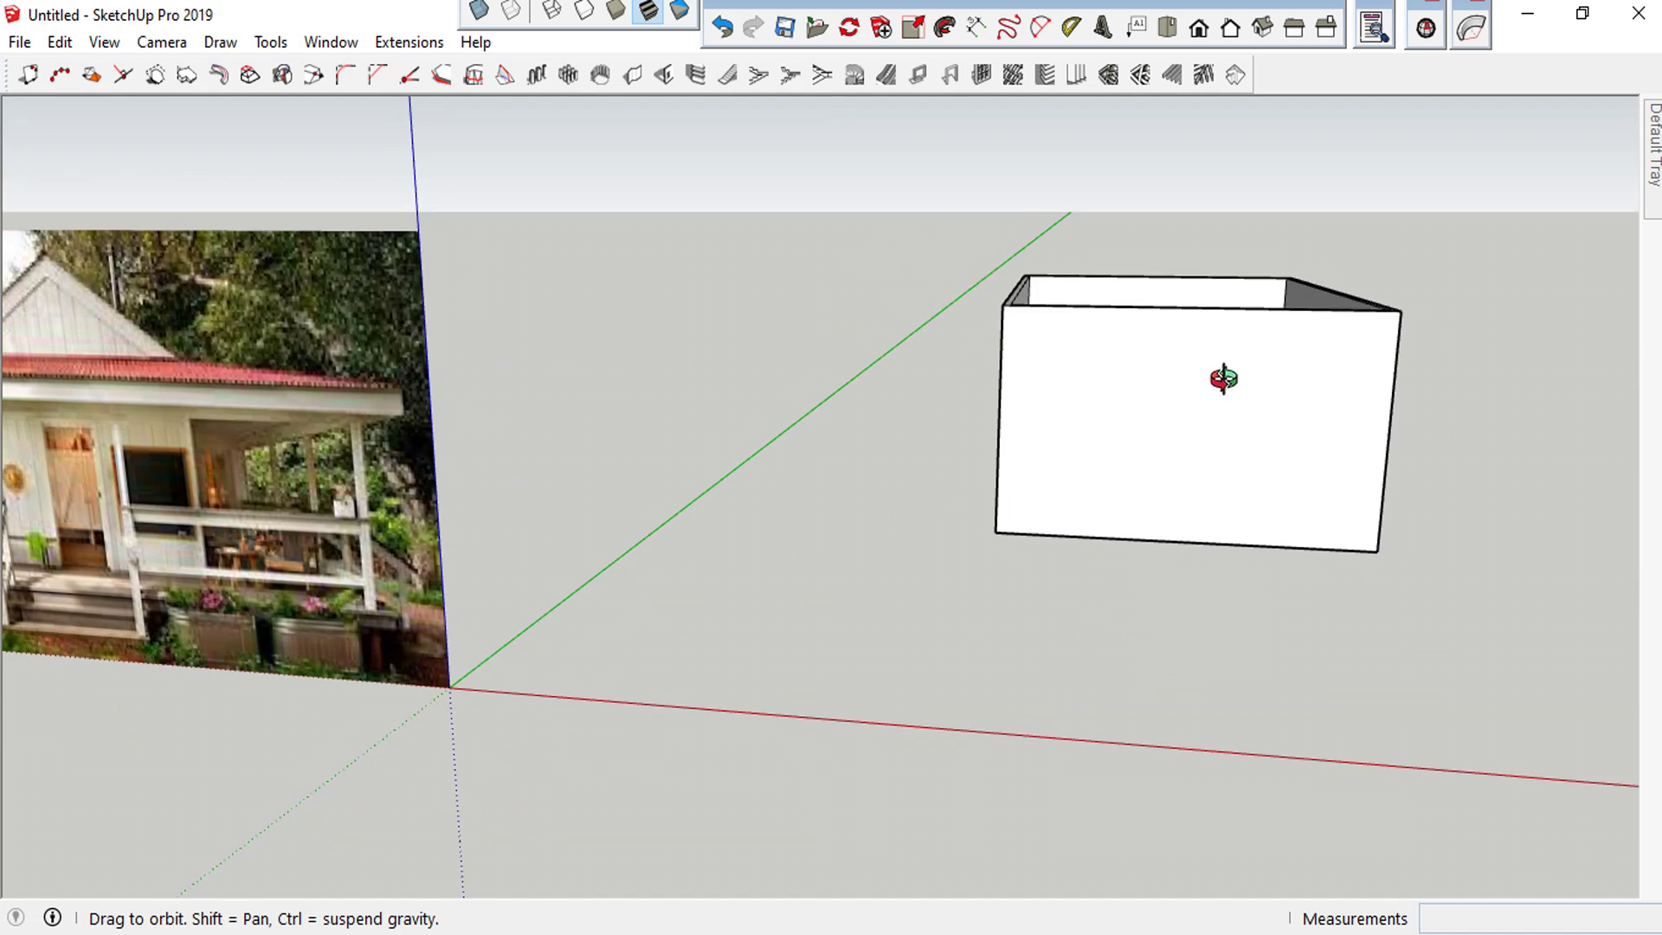
scroll(1168, 416, "down", 3)
scroll(1171, 422, "down", 1)
triple_click(1210, 401)
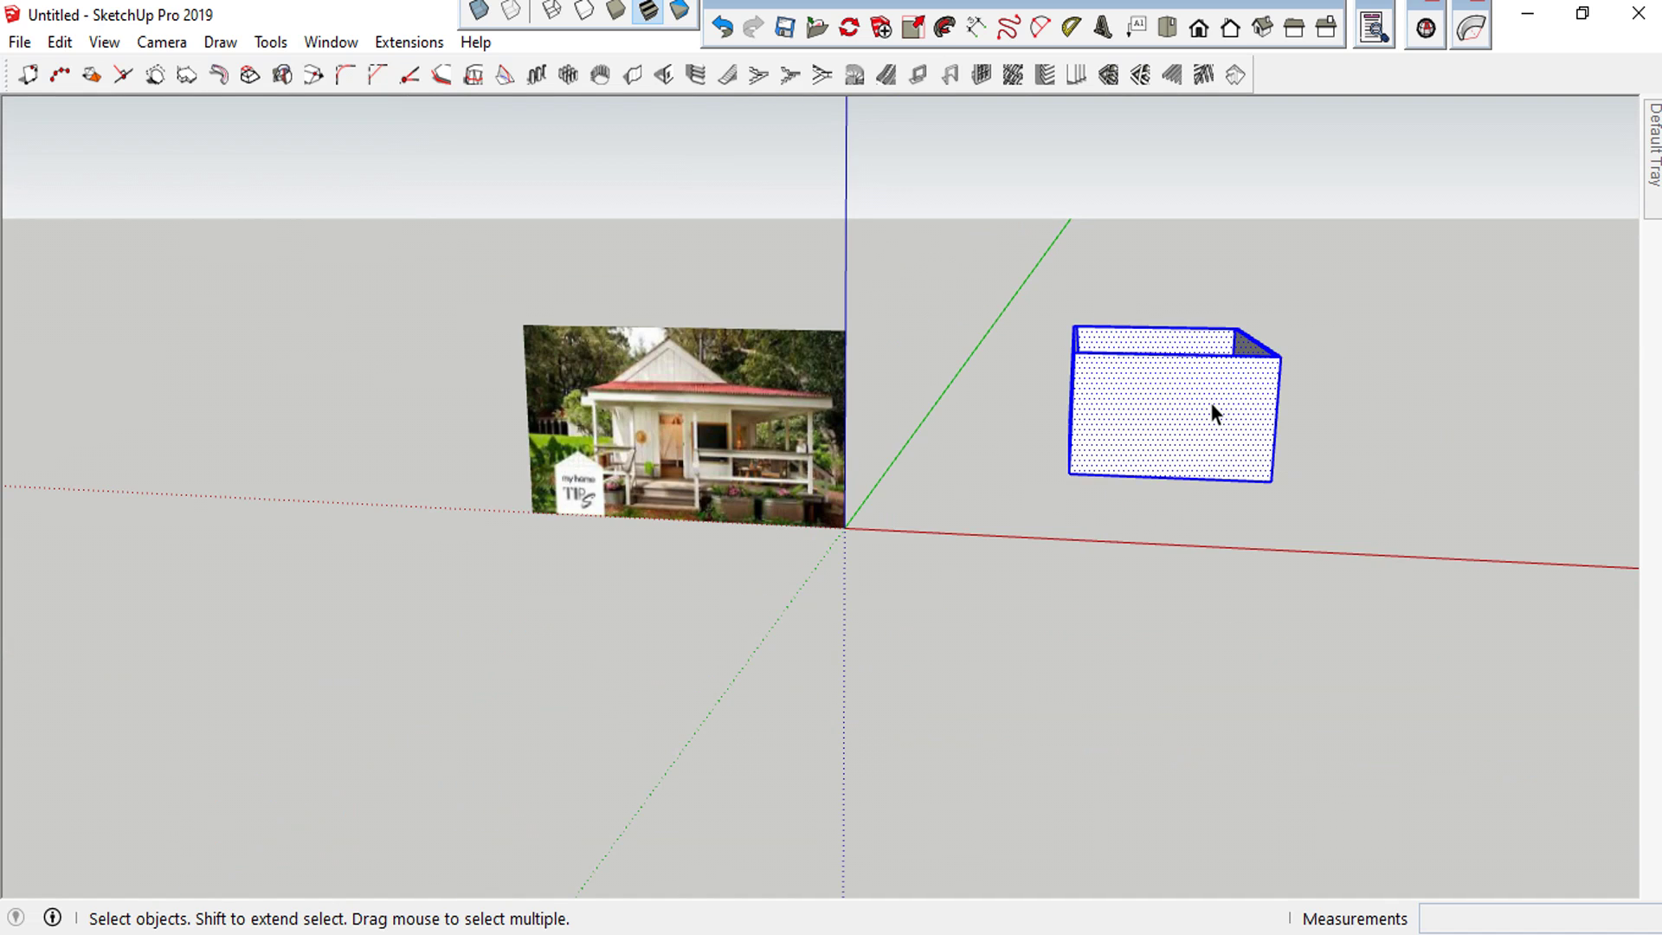
left_click(1390, 422)
left_click(1187, 409)
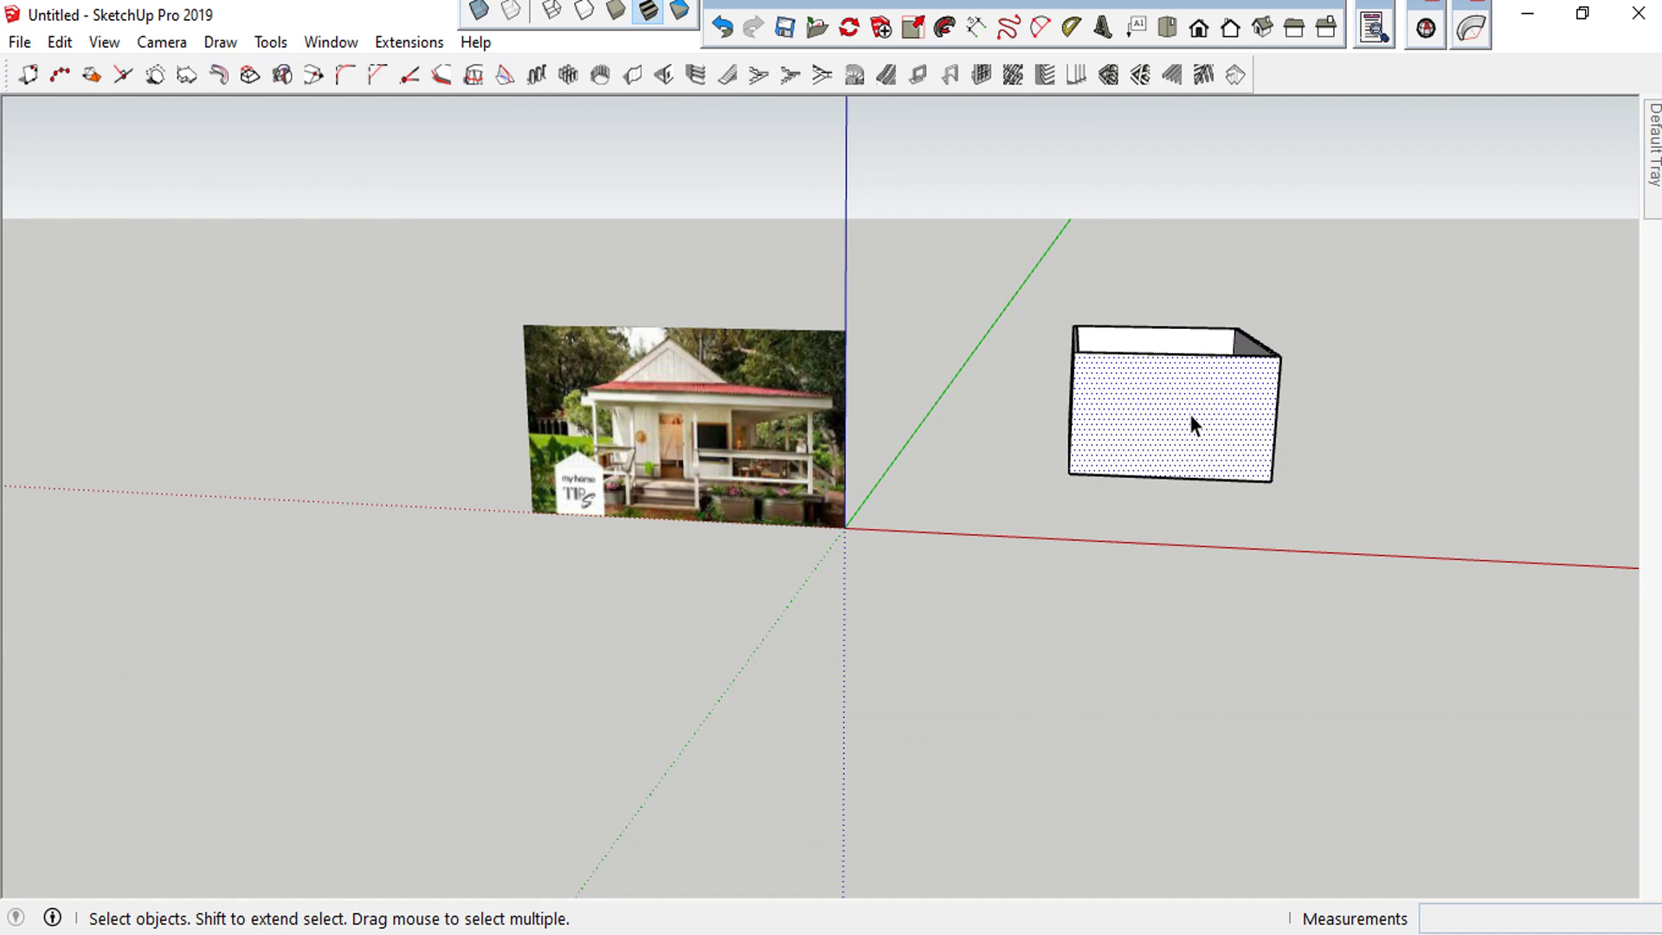
scroll(1206, 419, "up", 2)
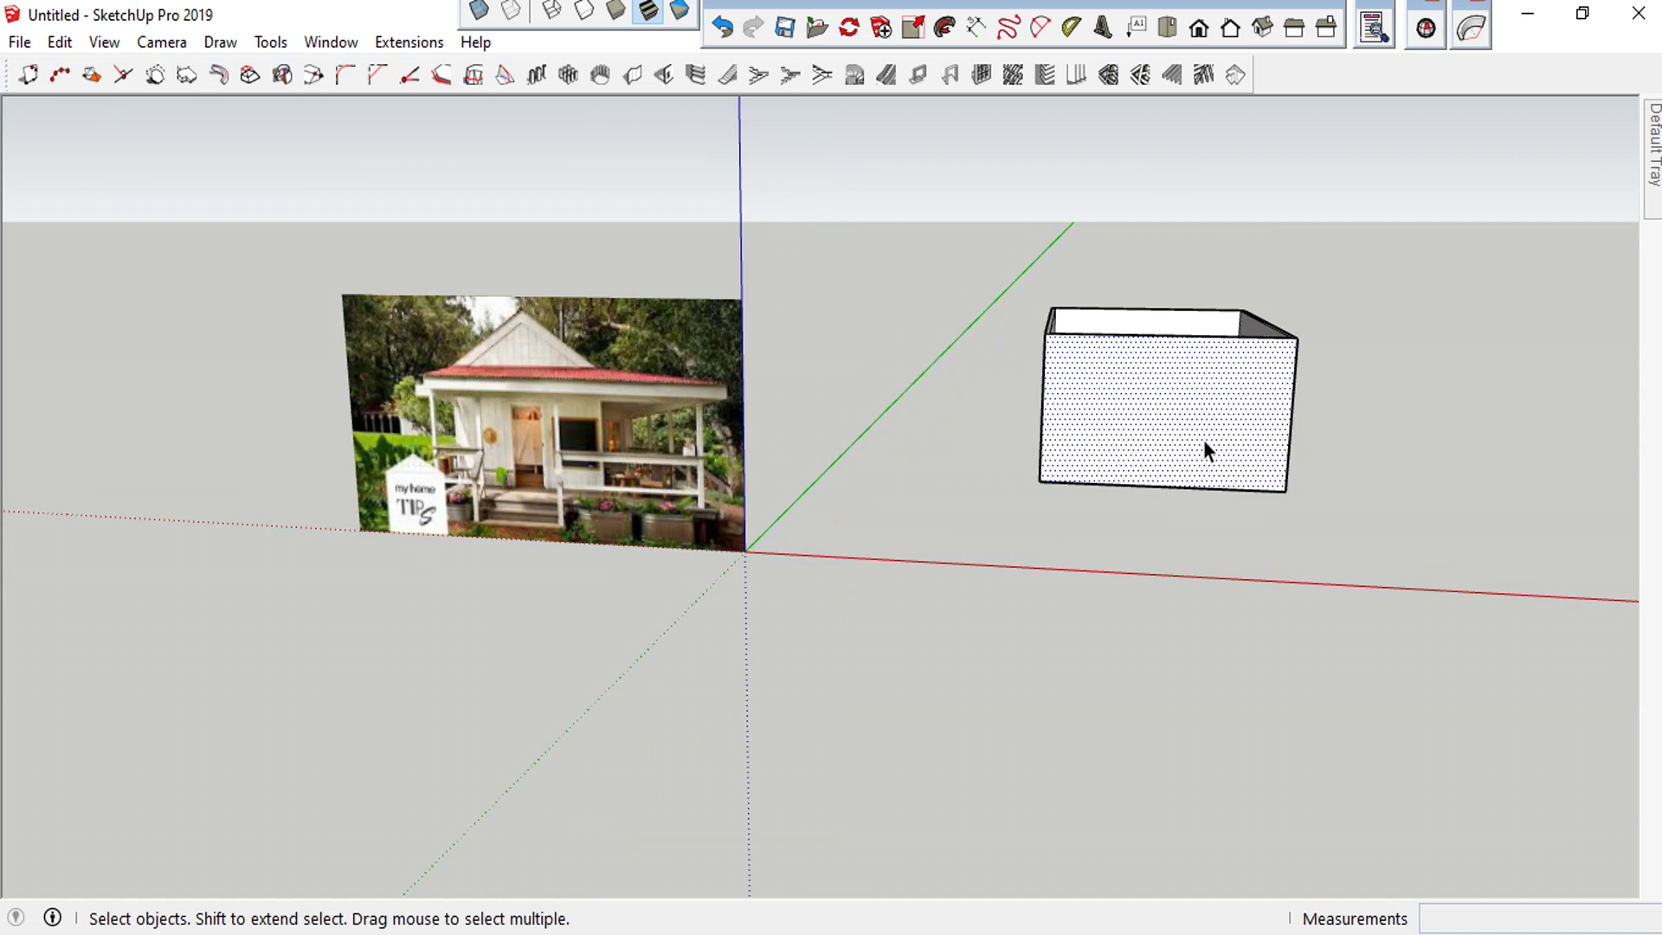
Draw a tall door rectangle on the front wall starting from its bottom edge
key("r")
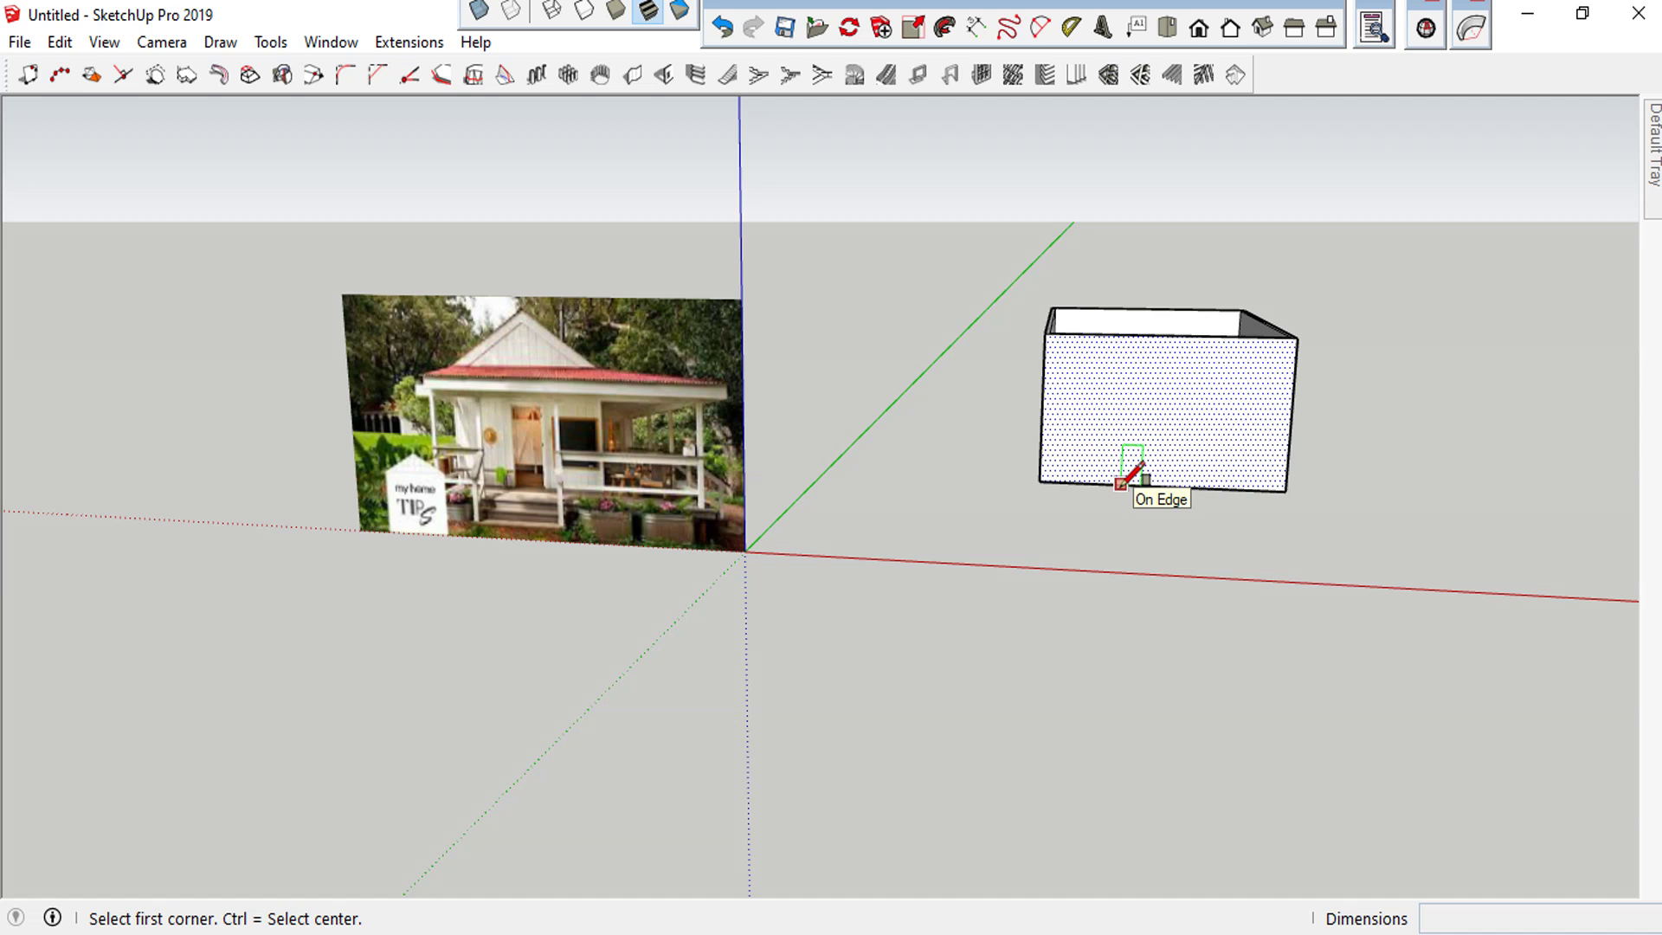
left_click(1121, 483)
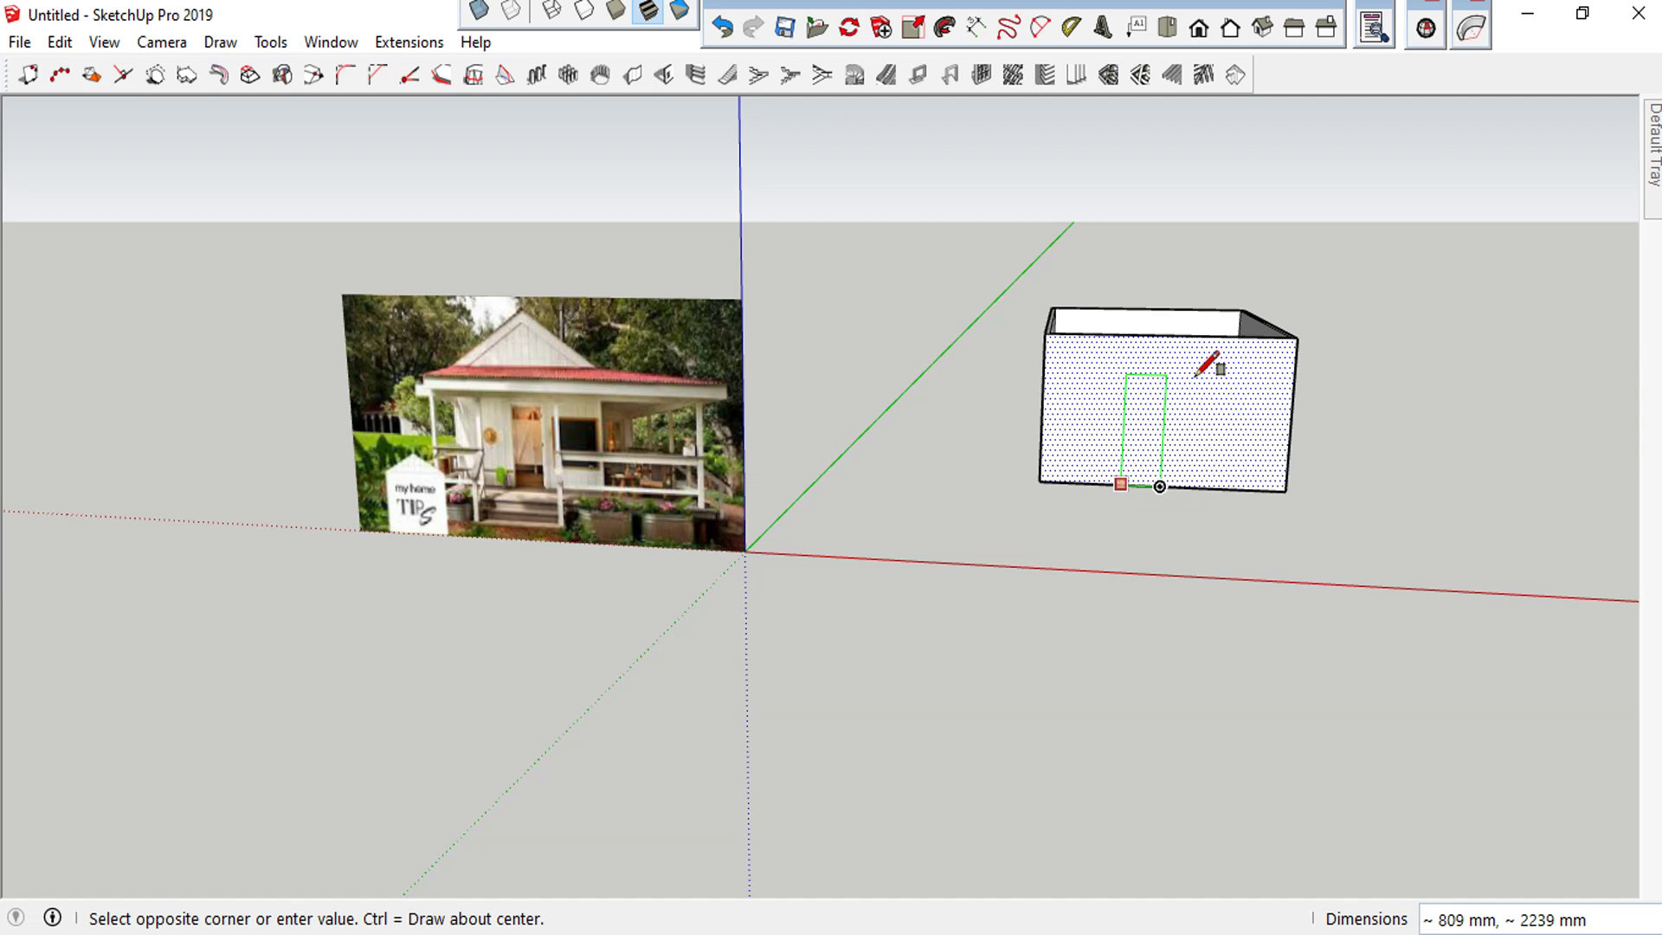
scroll(1195, 364, "up", 2)
middle_click_drag(1197, 355, 1203, 355)
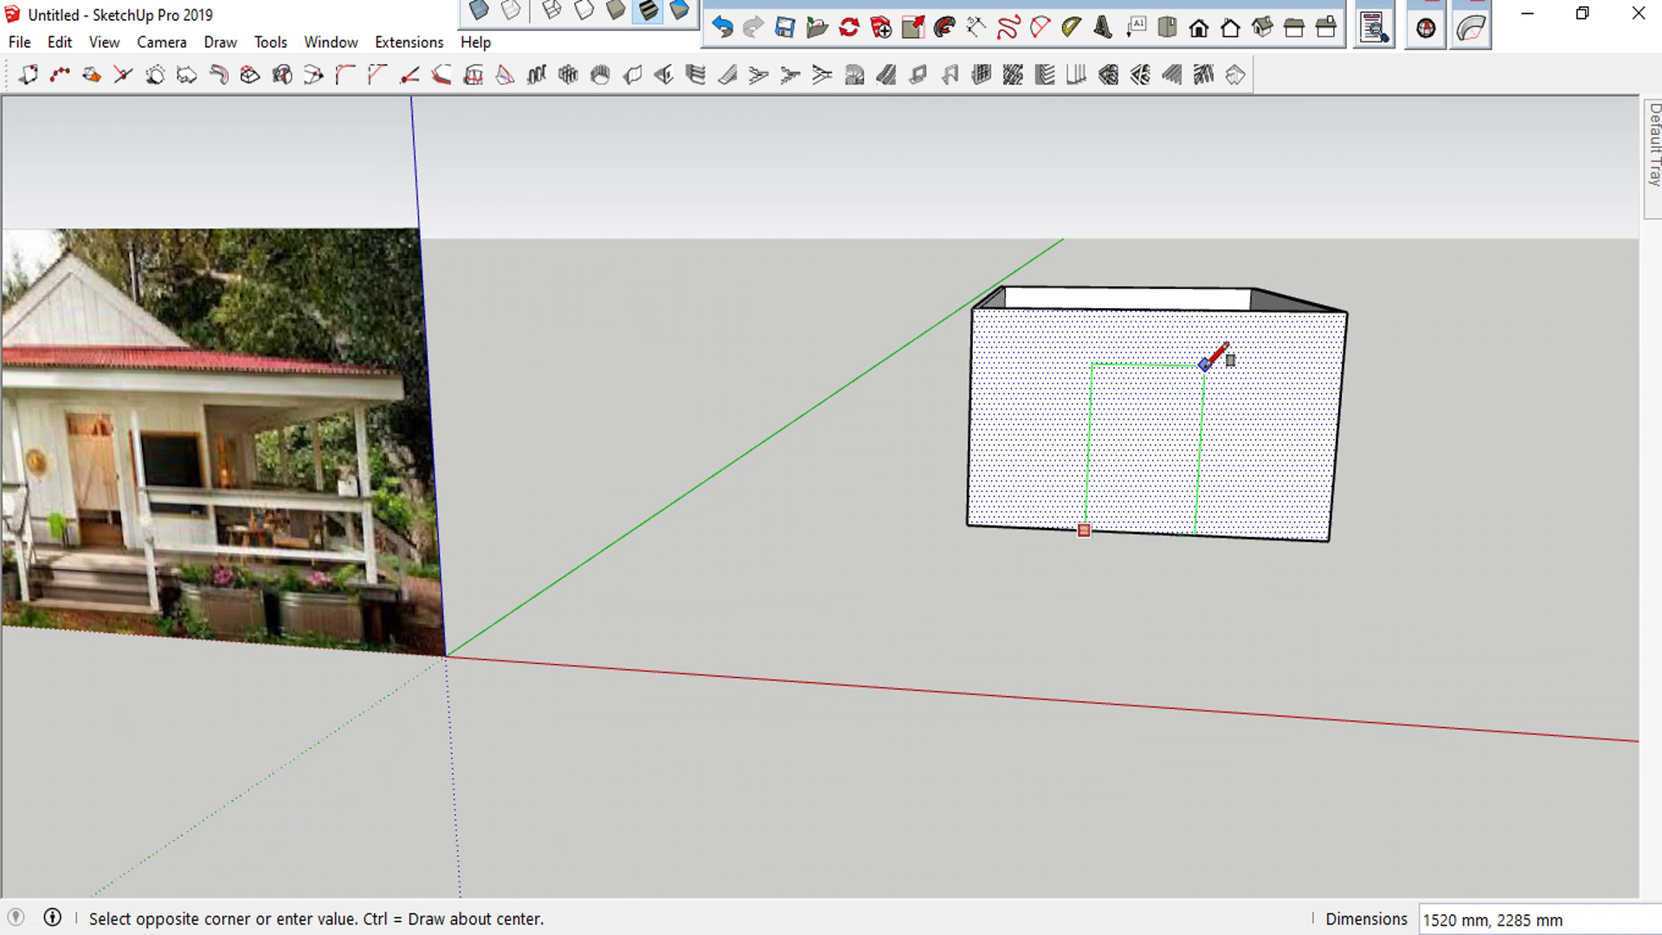
left_click(1207, 360)
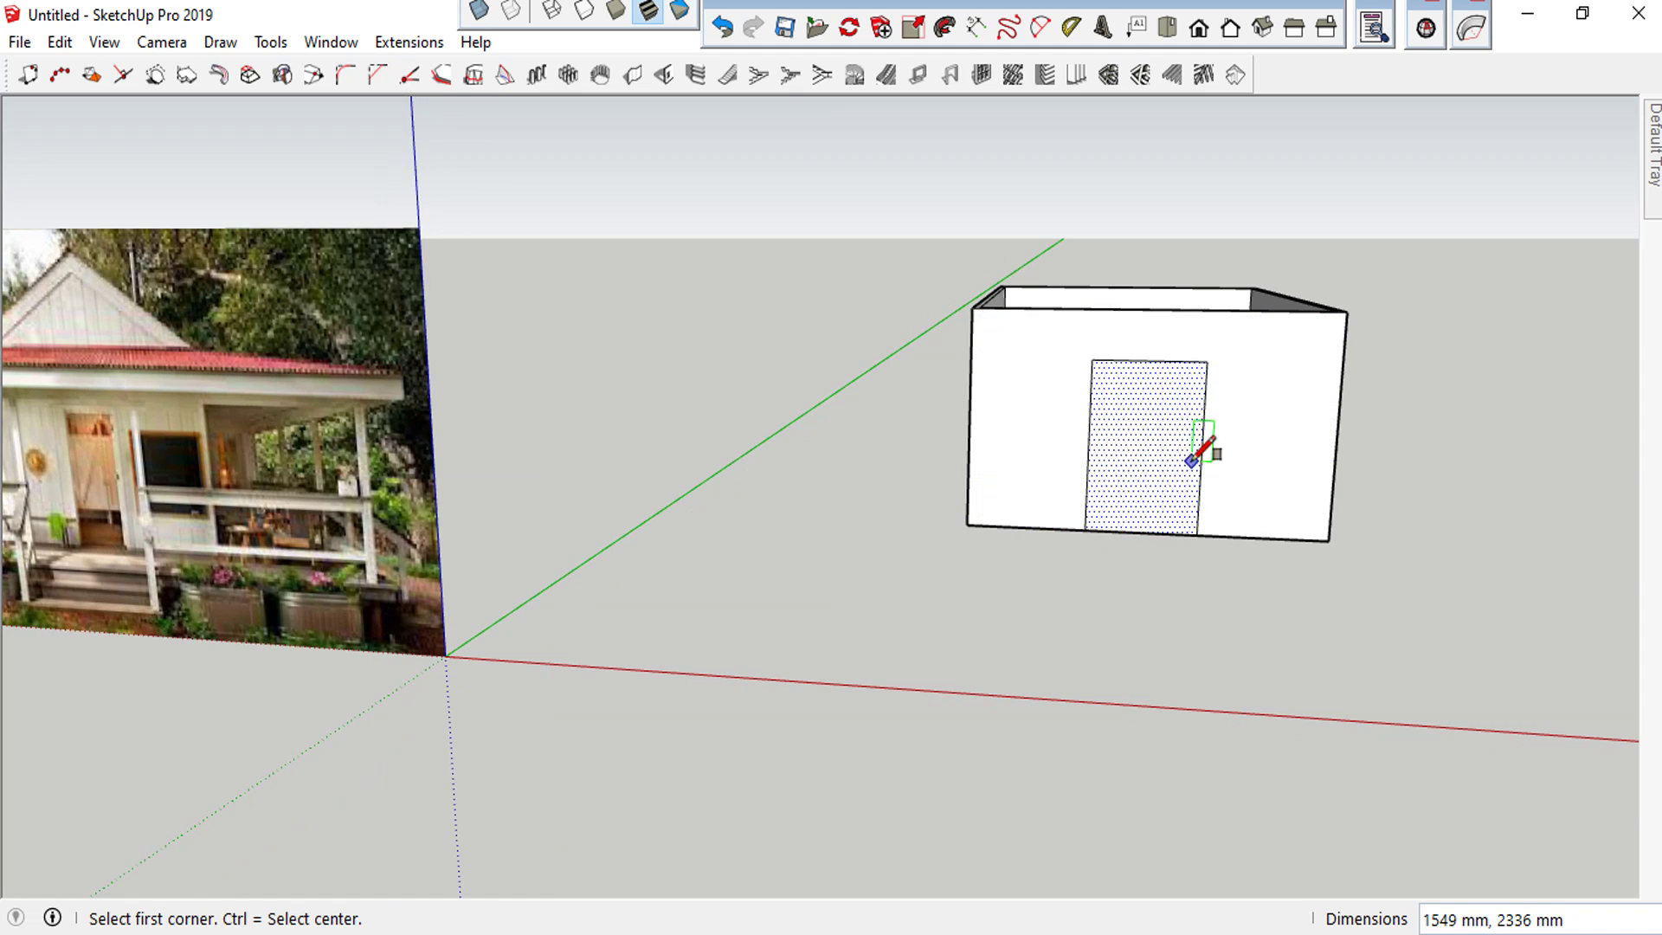
key("space")
Move the door rectangle further left along the front wall
key("m")
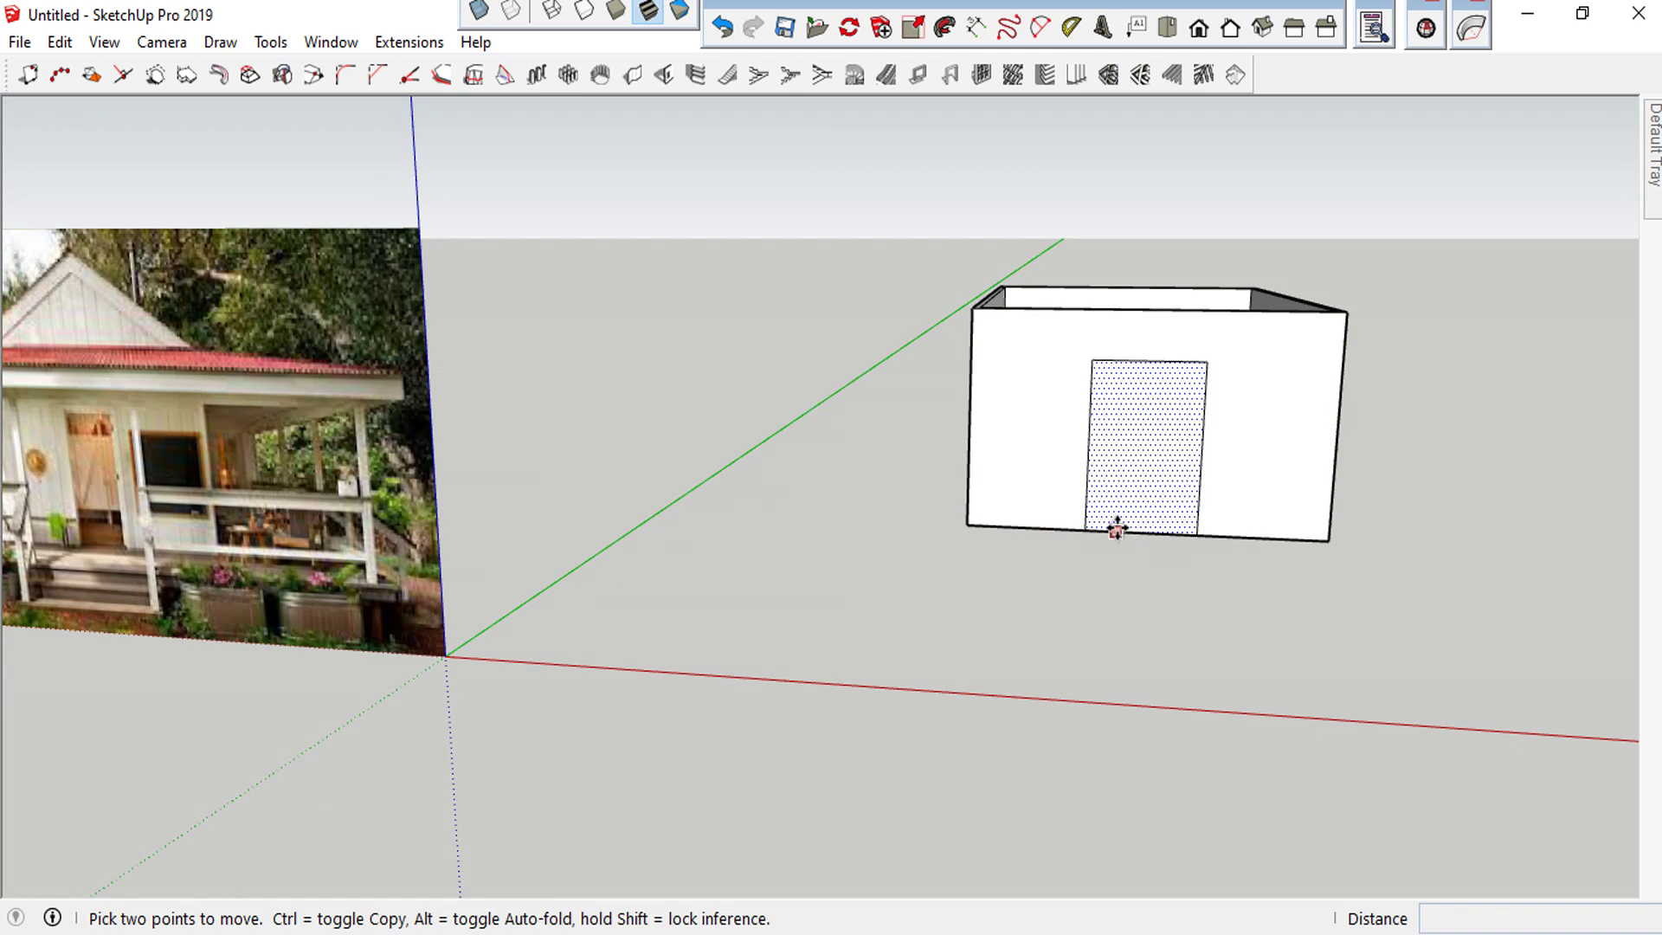
left_click(1081, 527)
left_click(1043, 527)
scroll(1041, 519, "down", 2)
scroll(1038, 511, "down", 1)
key("space")
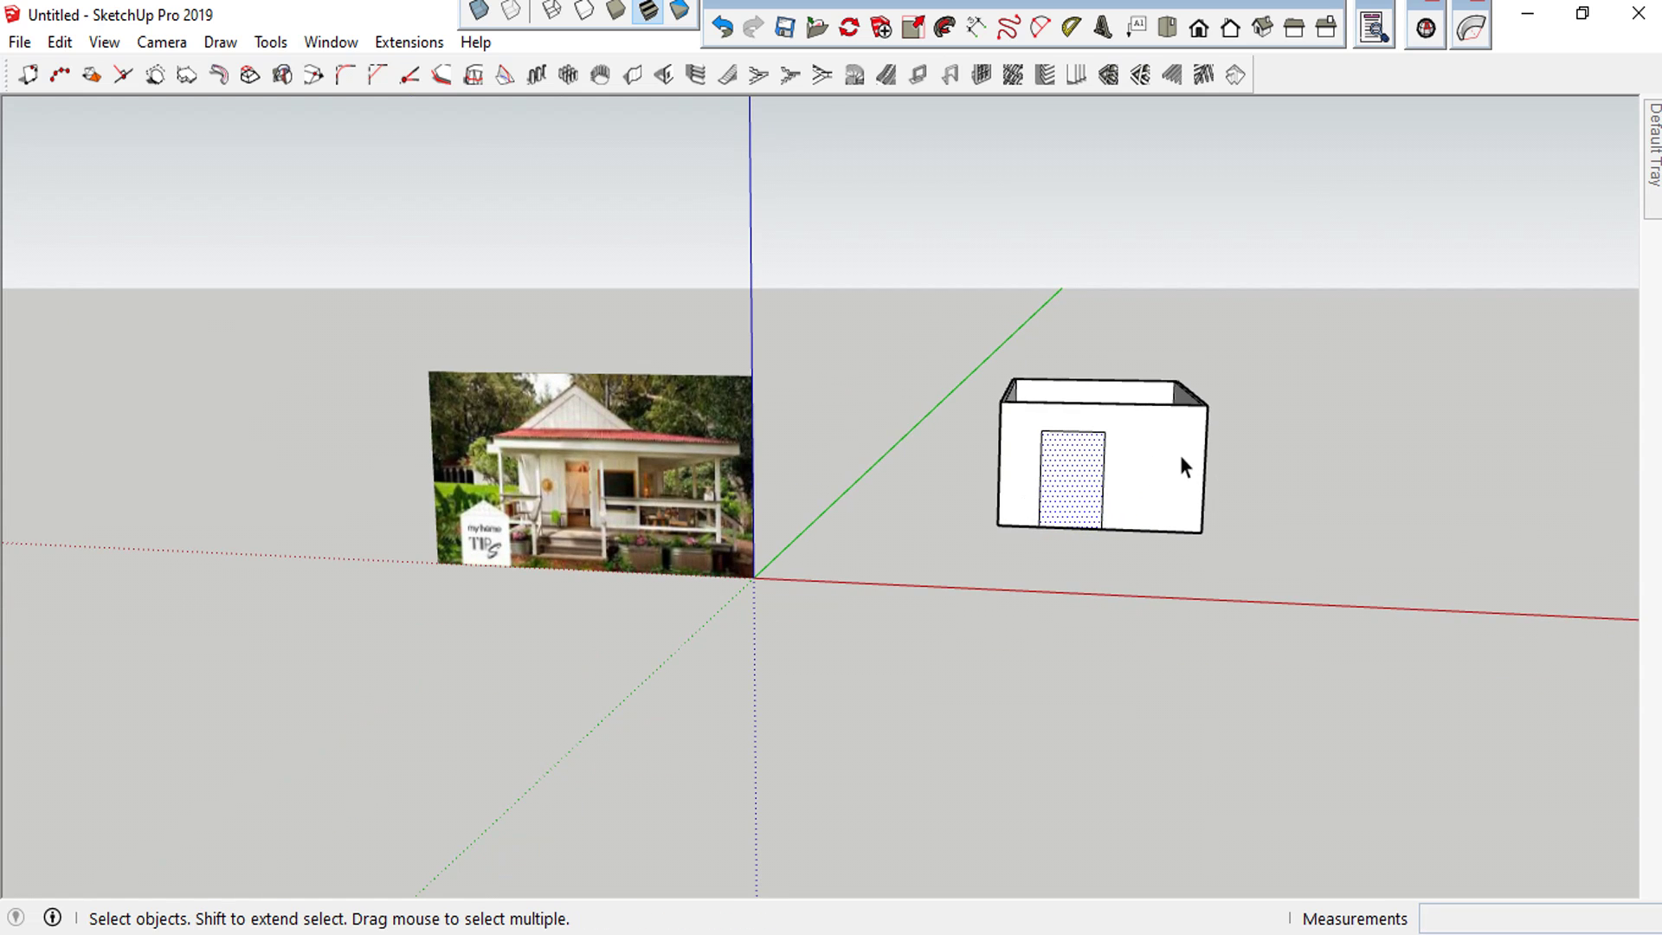
scroll(1168, 456, "up", 2)
key("r")
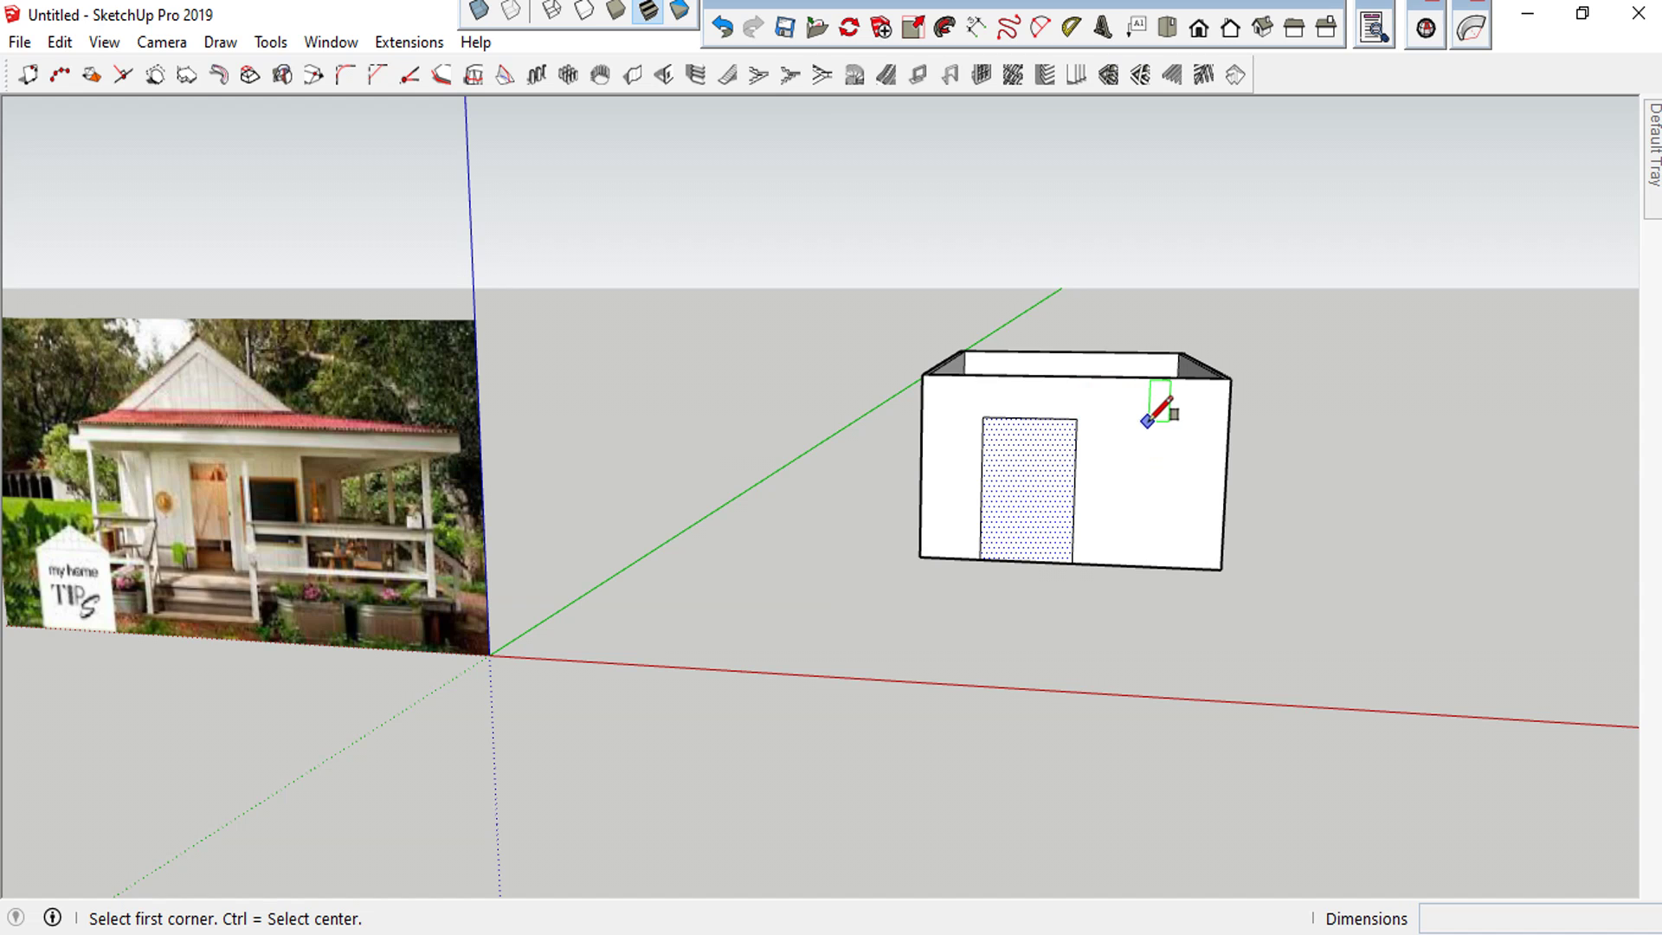
Draw a window rectangle on the front wall to the right of the door
left_click(1150, 423)
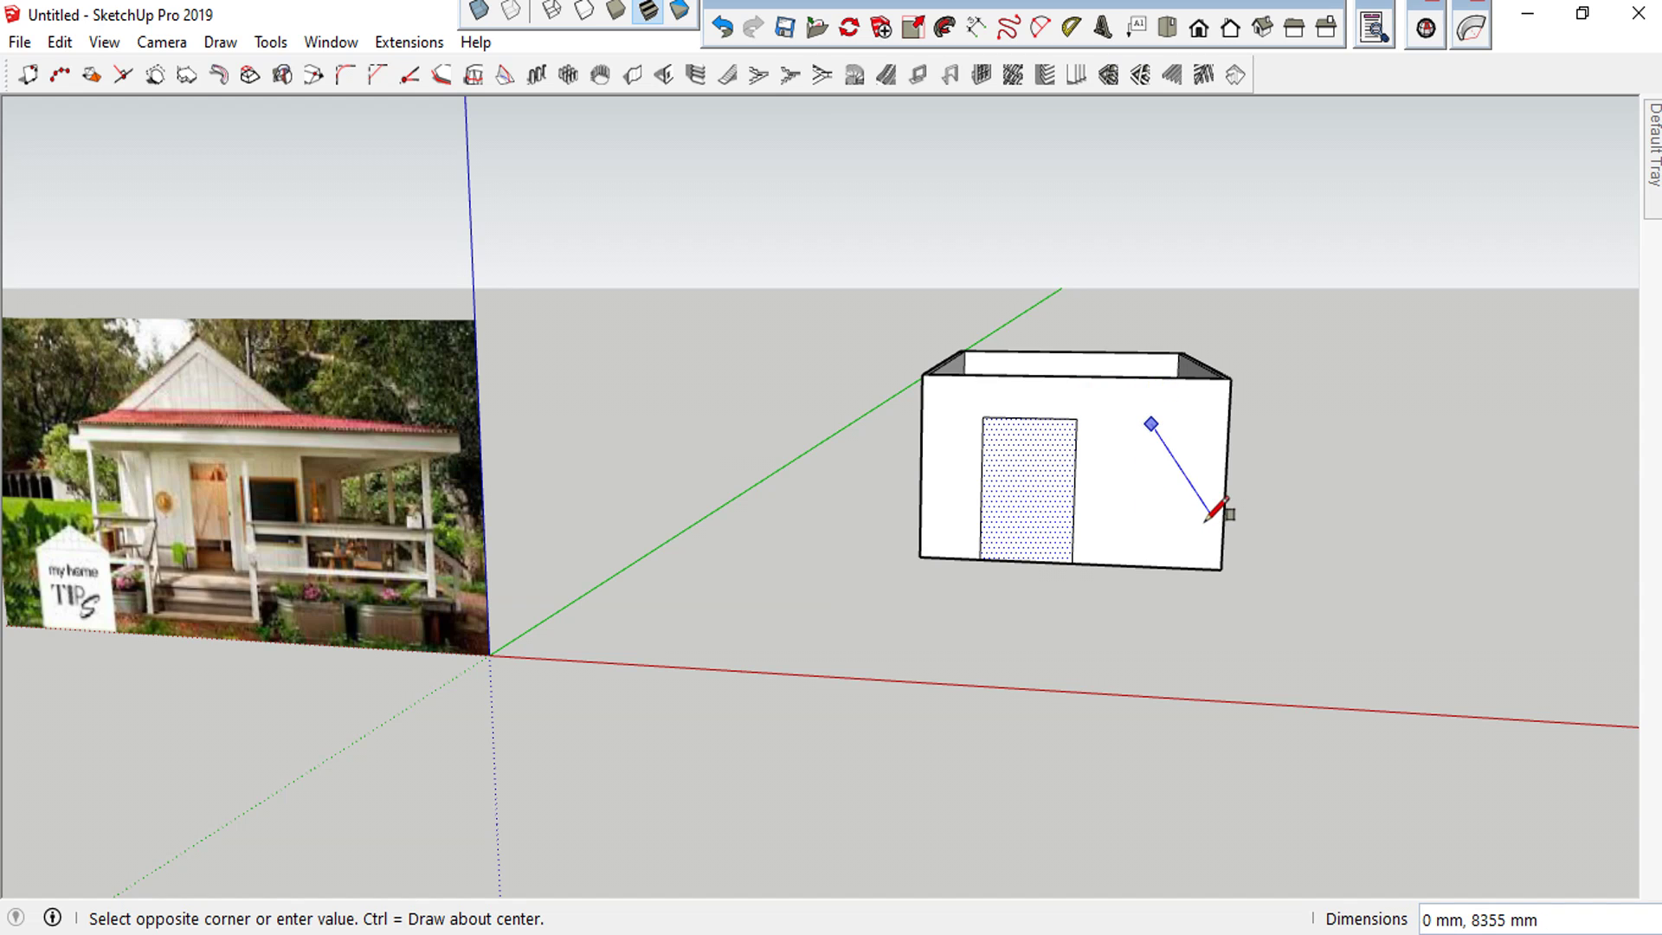
key("Escape")
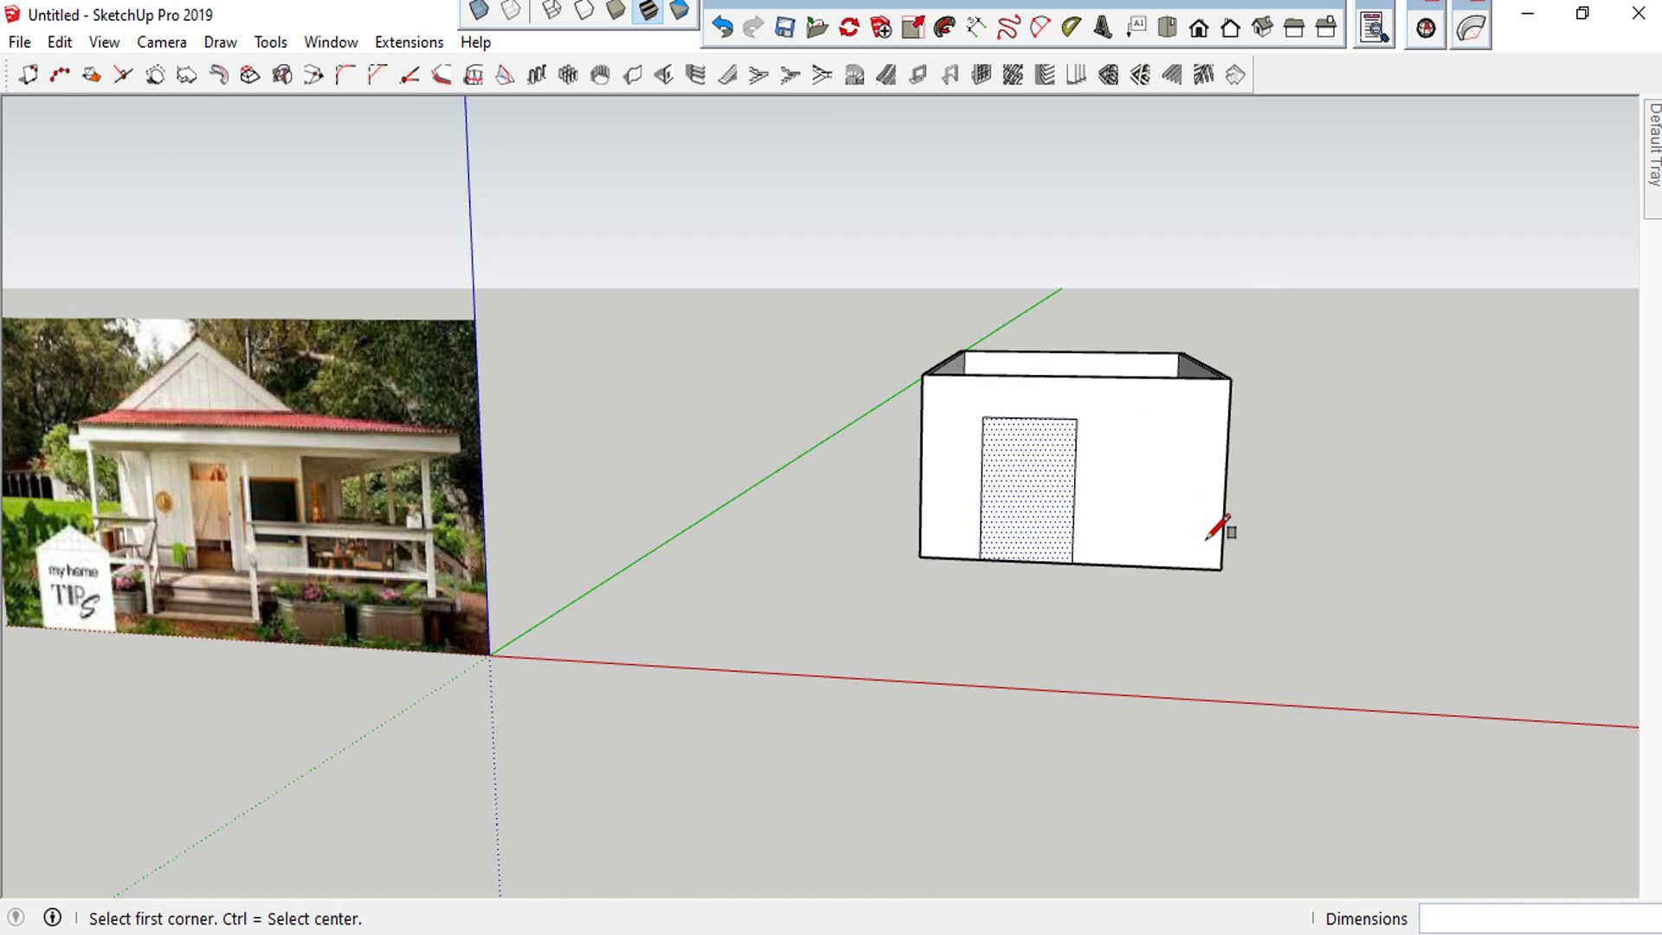
left_click(1107, 502)
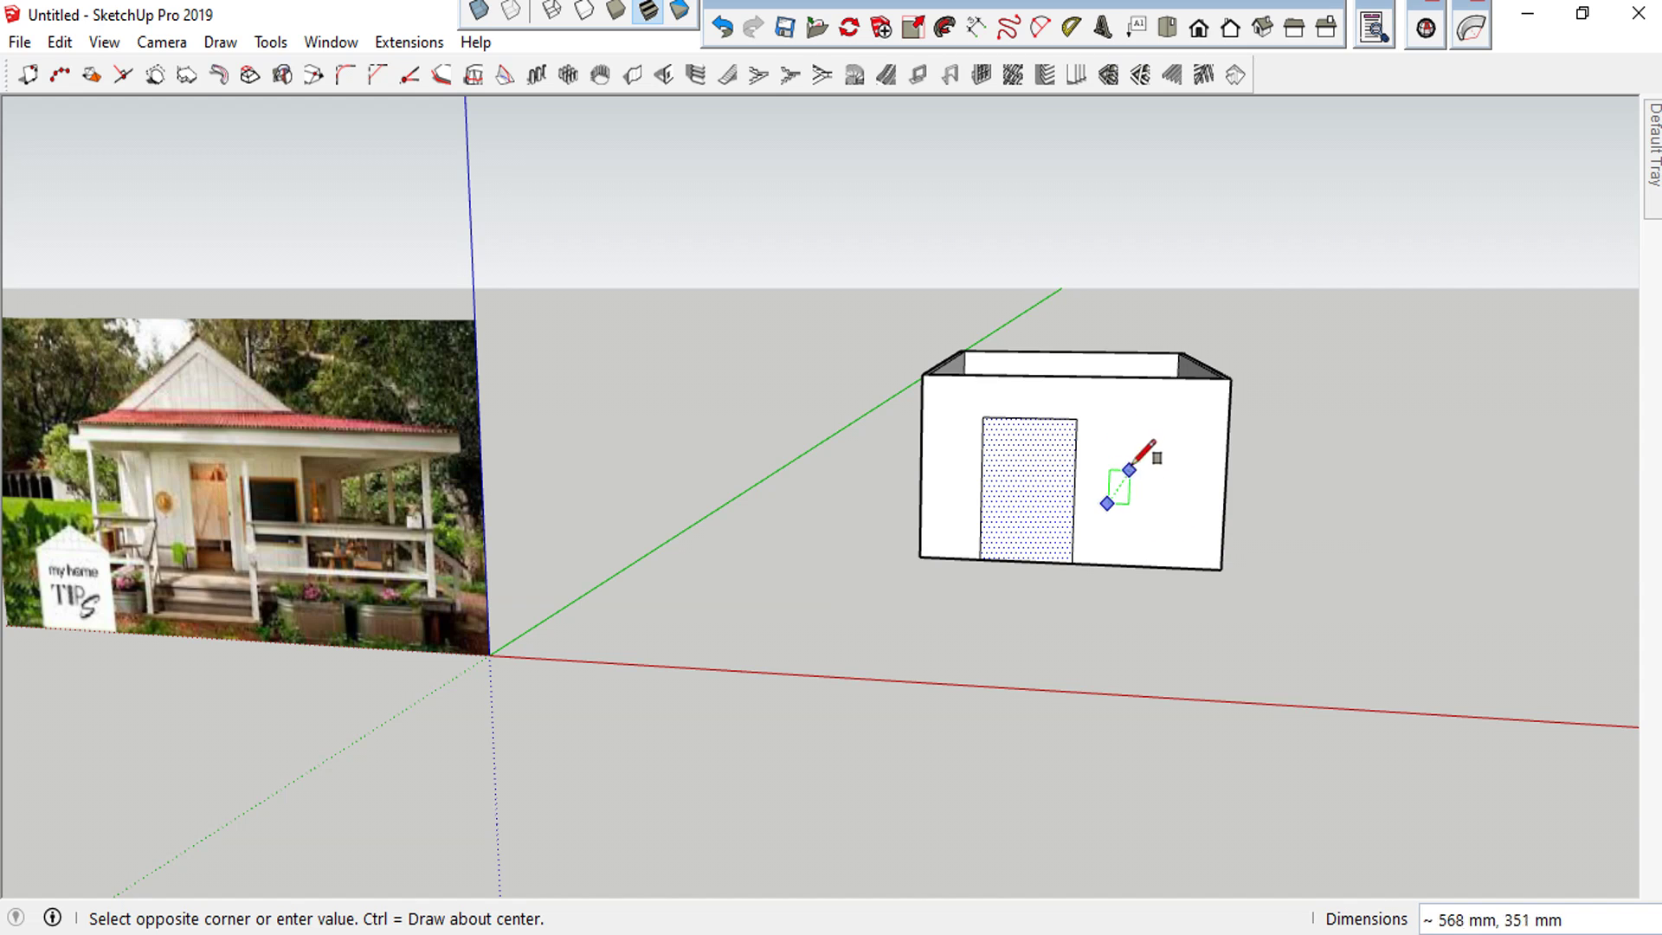
left_click(1203, 430)
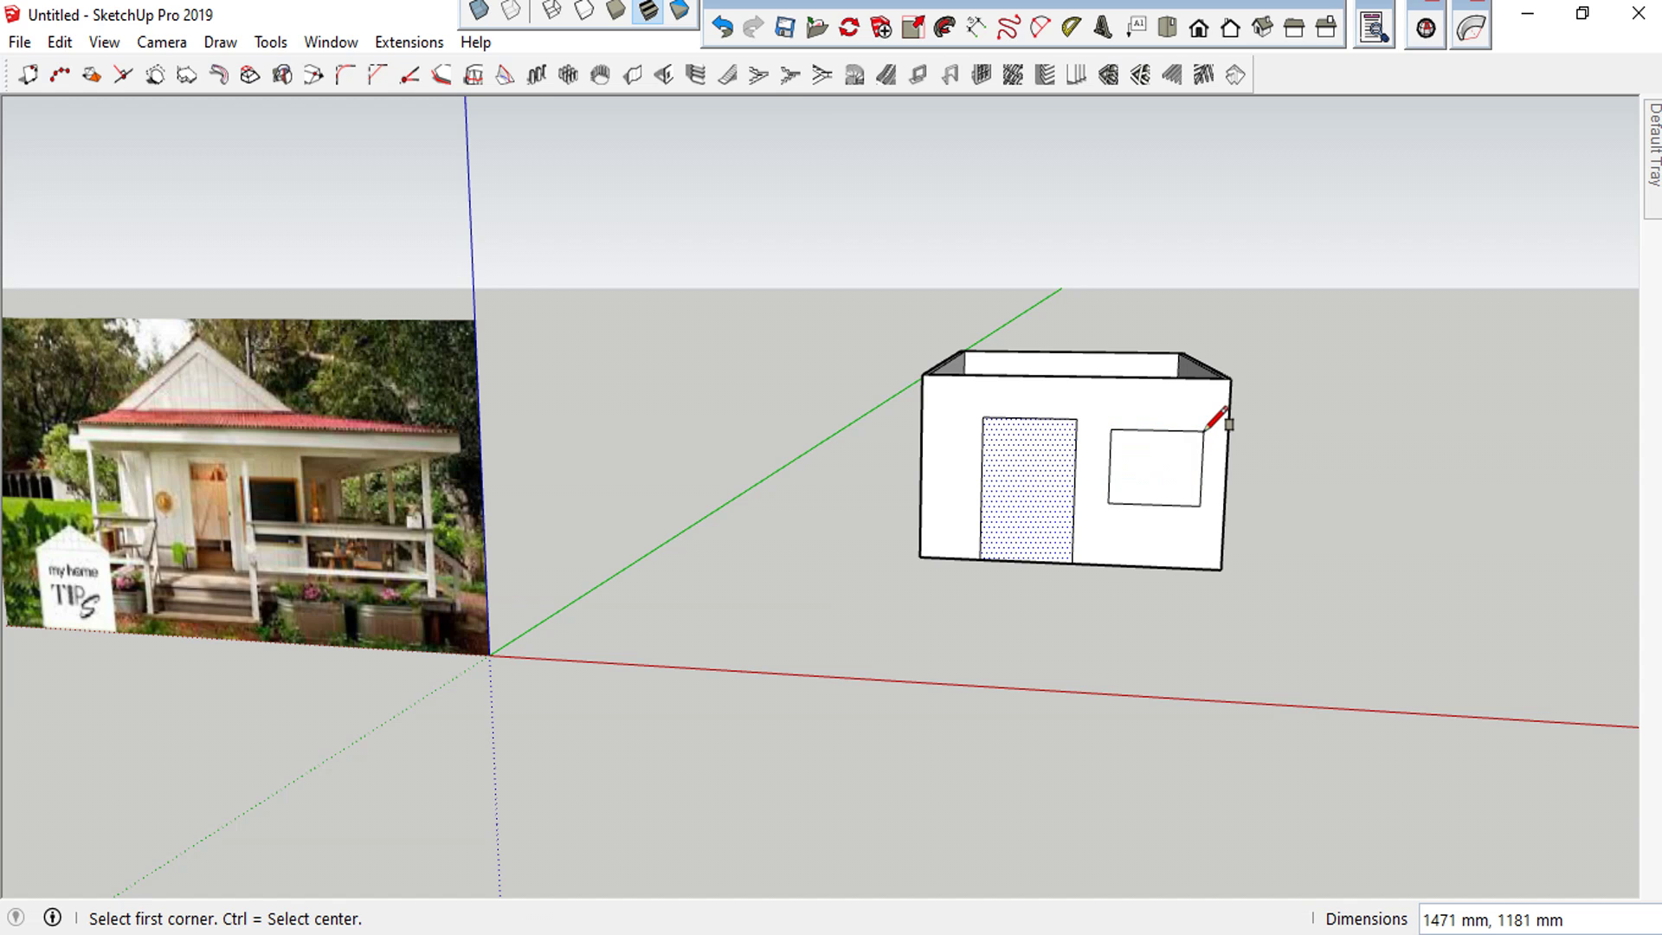
key("space")
Orbit the view and select the front wall face with its edges
scroll(1144, 486, "down", 3)
middle_click_drag(1144, 486, 909, 513)
scroll(754, 471, "up", 3)
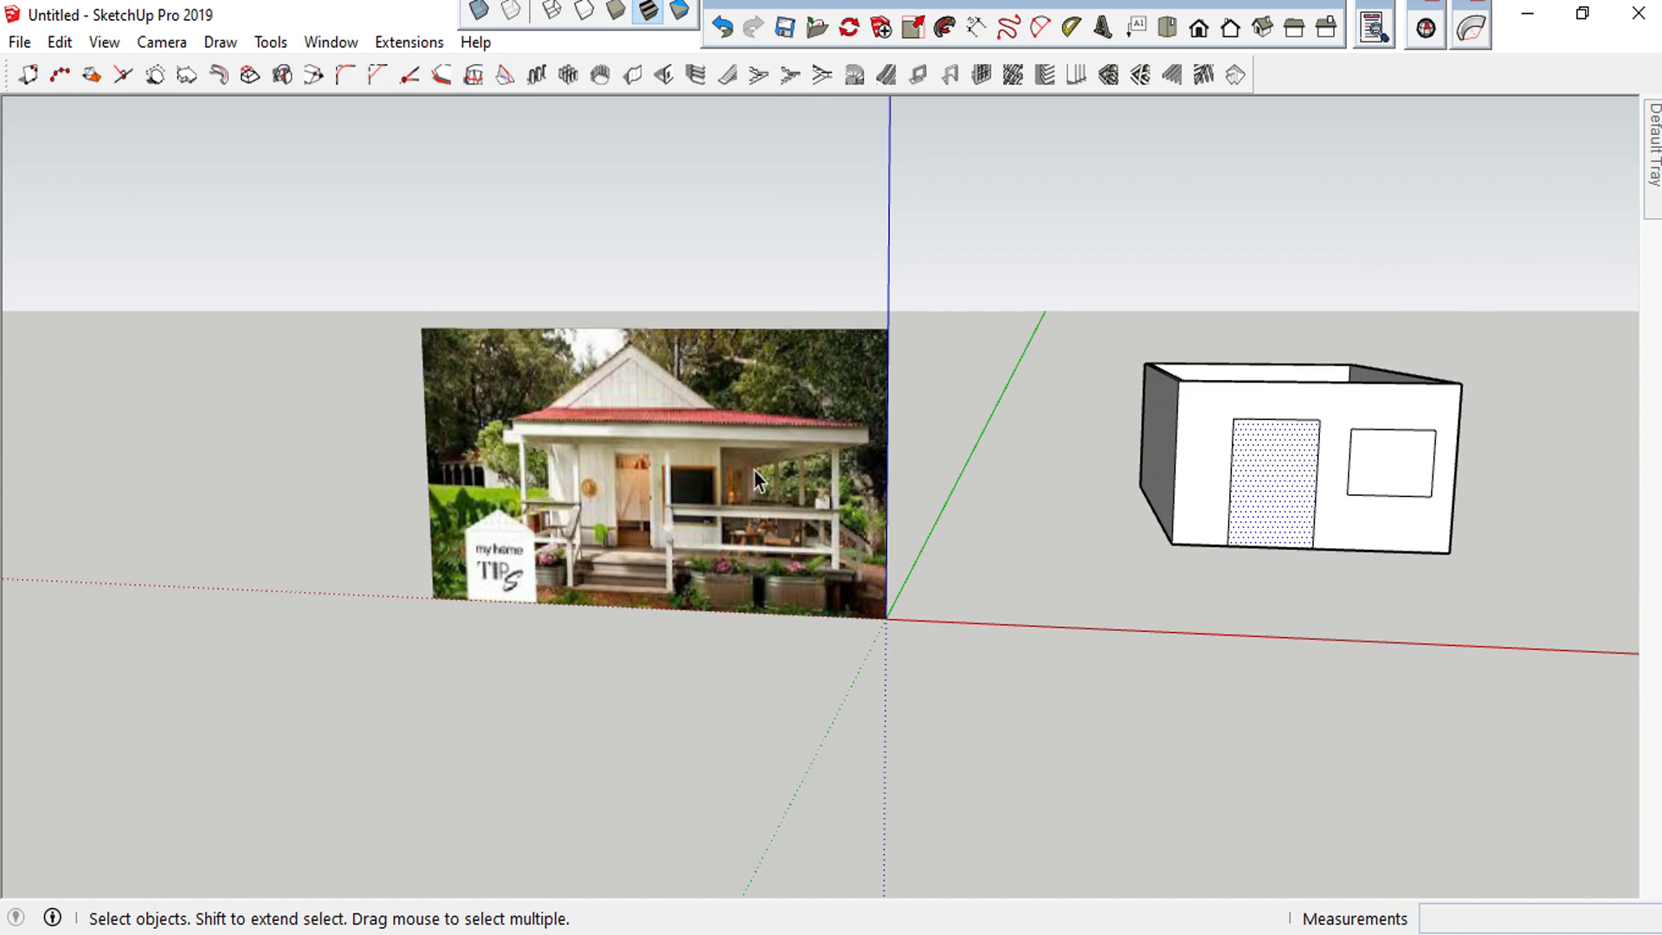
scroll(547, 536, "down", 3)
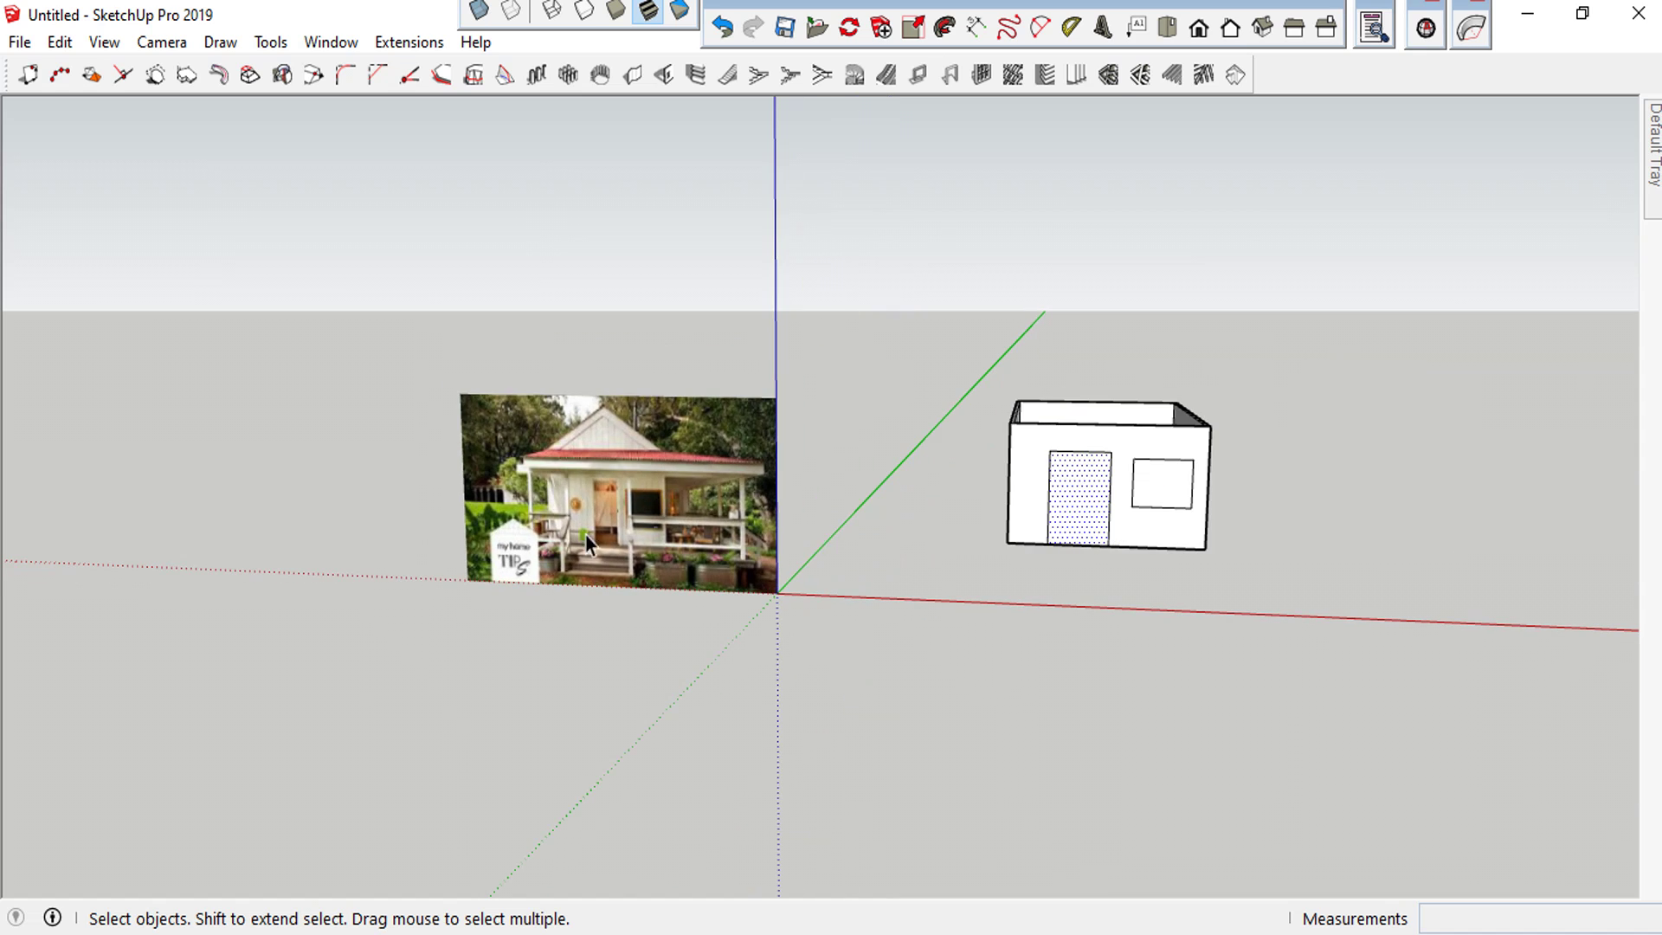
left_click(1300, 495)
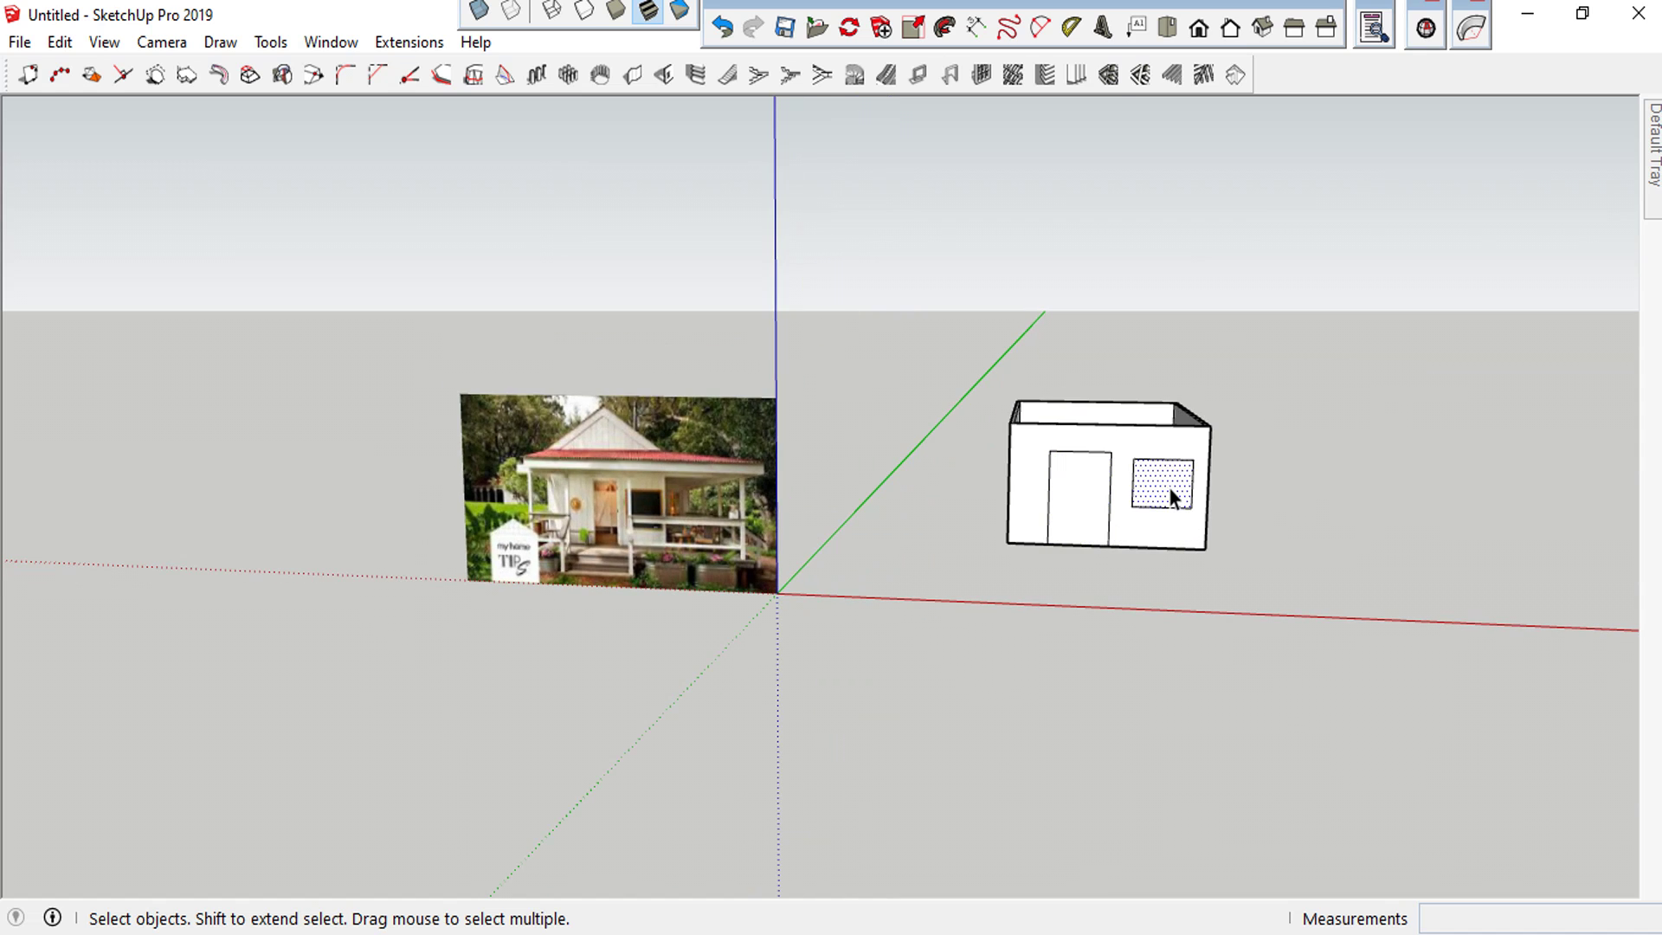
double_click(1051, 516)
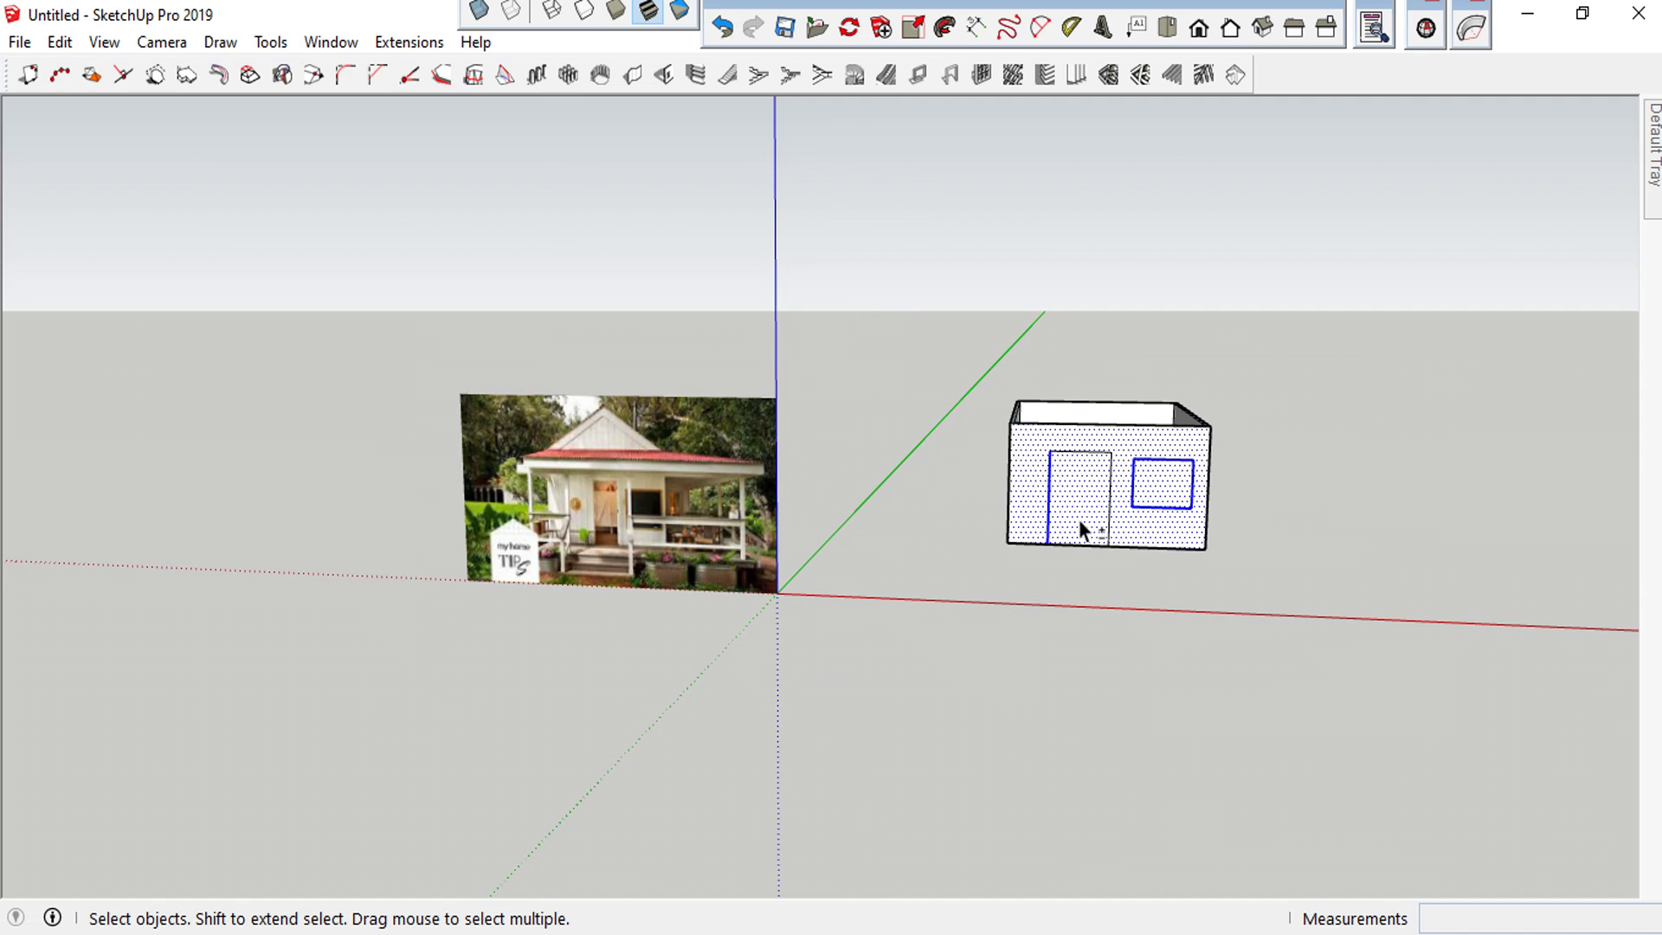
Copy the door and window faces to a spot right of the box
left_click(1477, 519)
double_click(1096, 515, "shift")
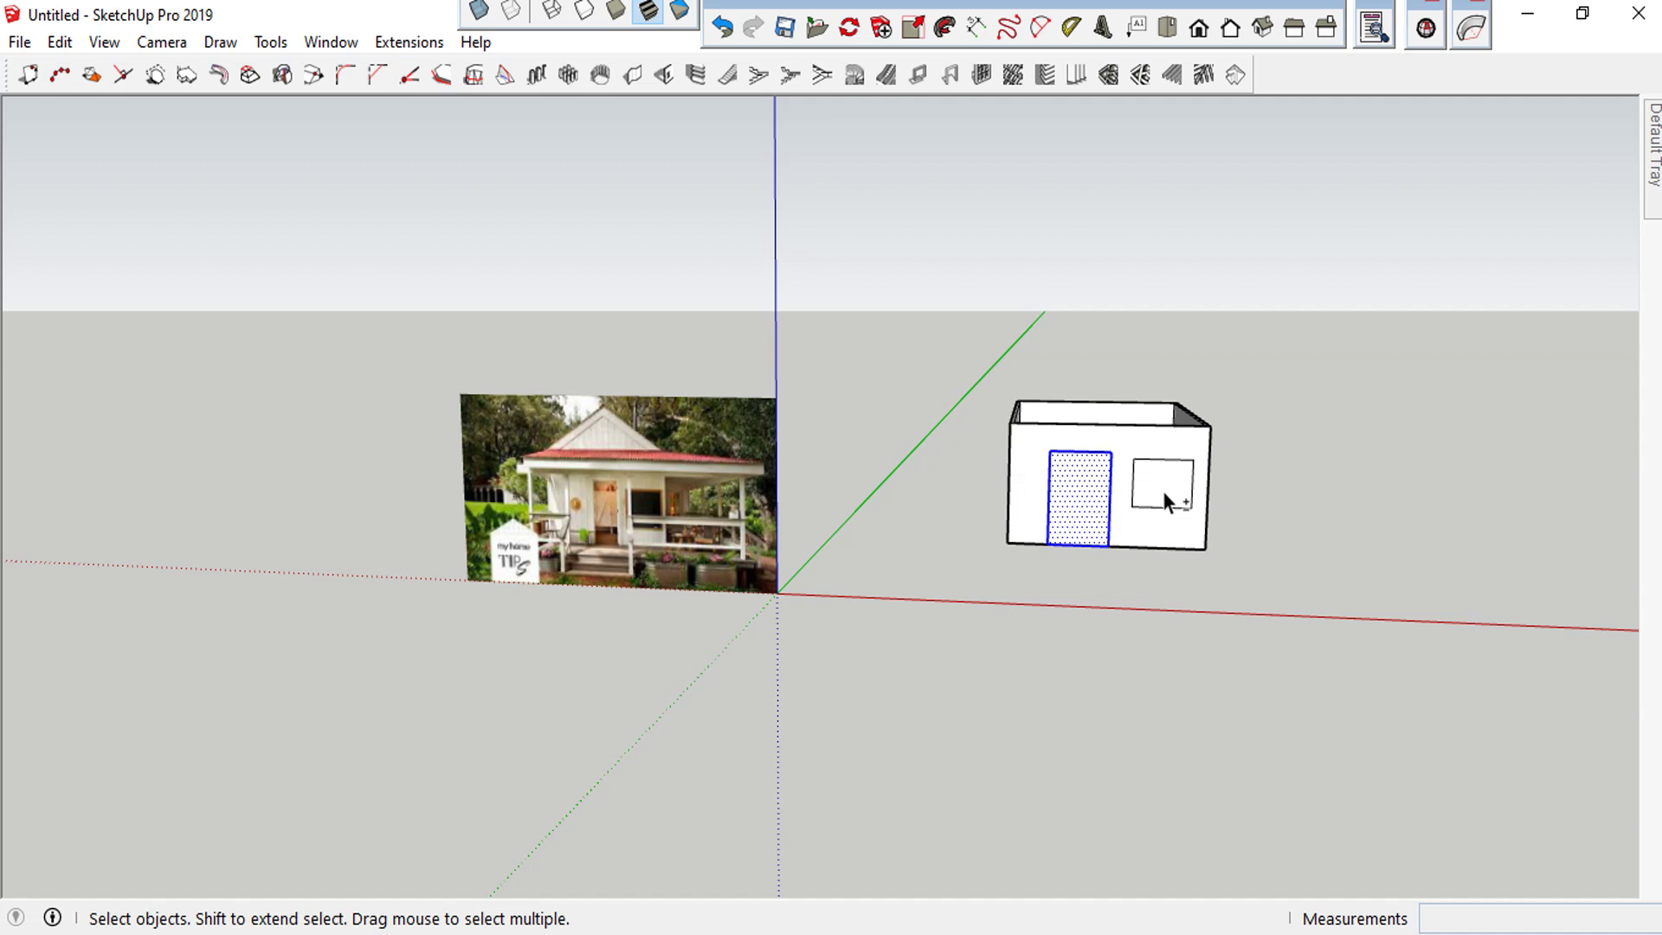
key("m")
key("ctrl")
left_click(1190, 508)
left_click(1424, 510)
key("space")
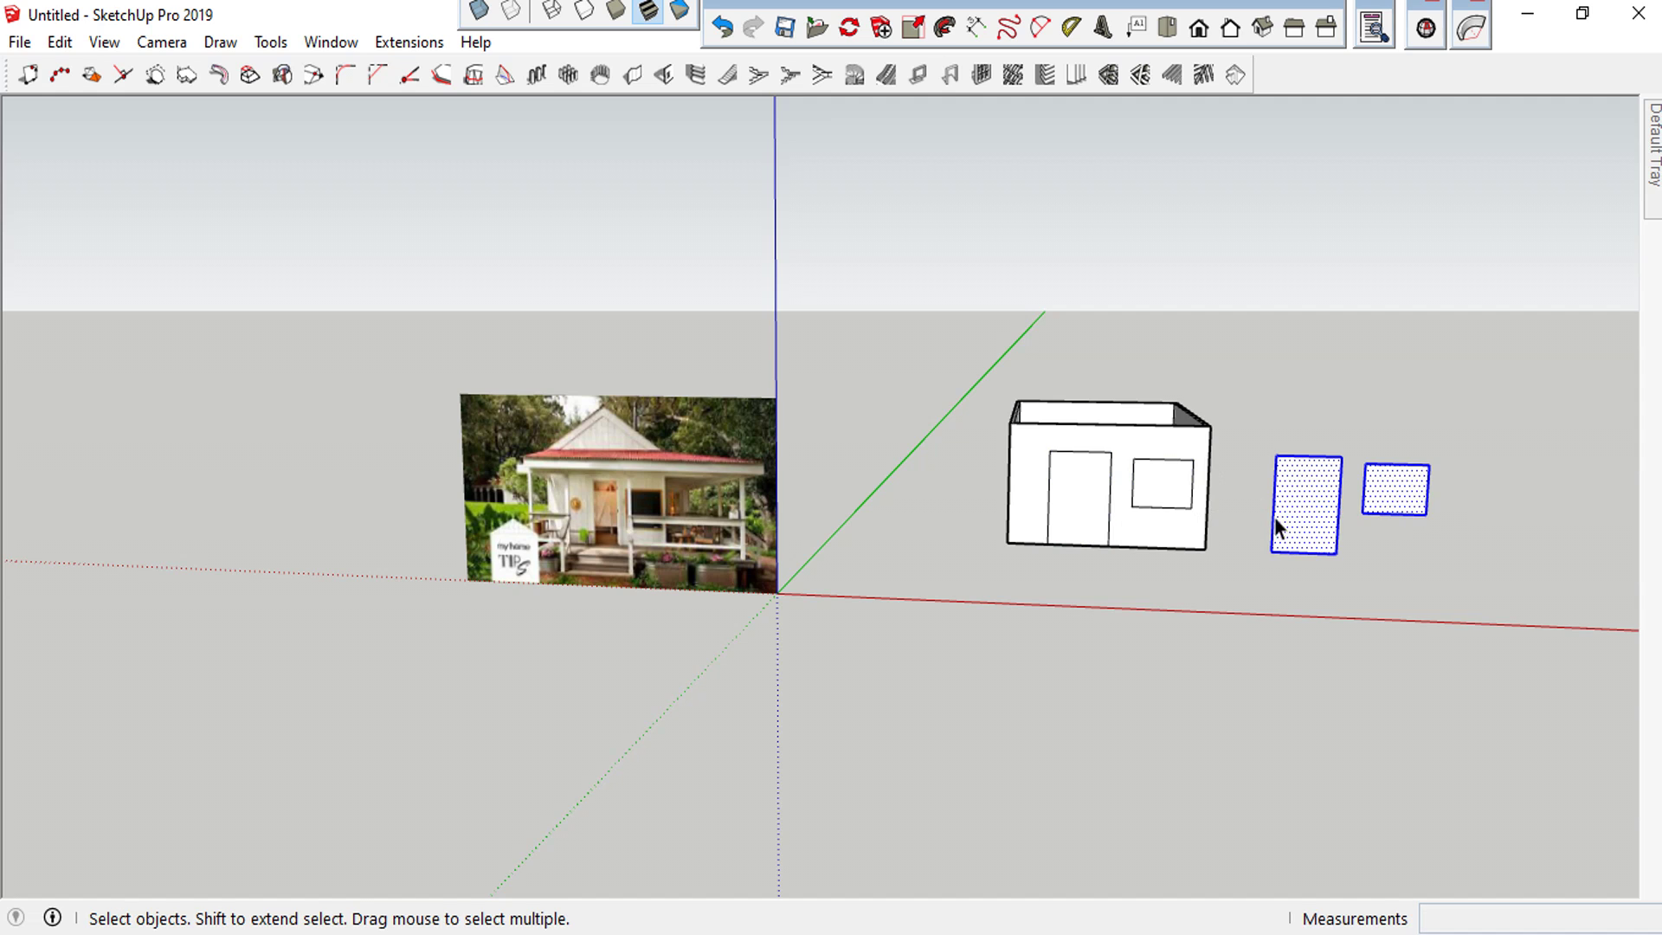
key("Escape")
Push the window and door faces 100 mm into the wall
key("p")
left_click(1150, 491)
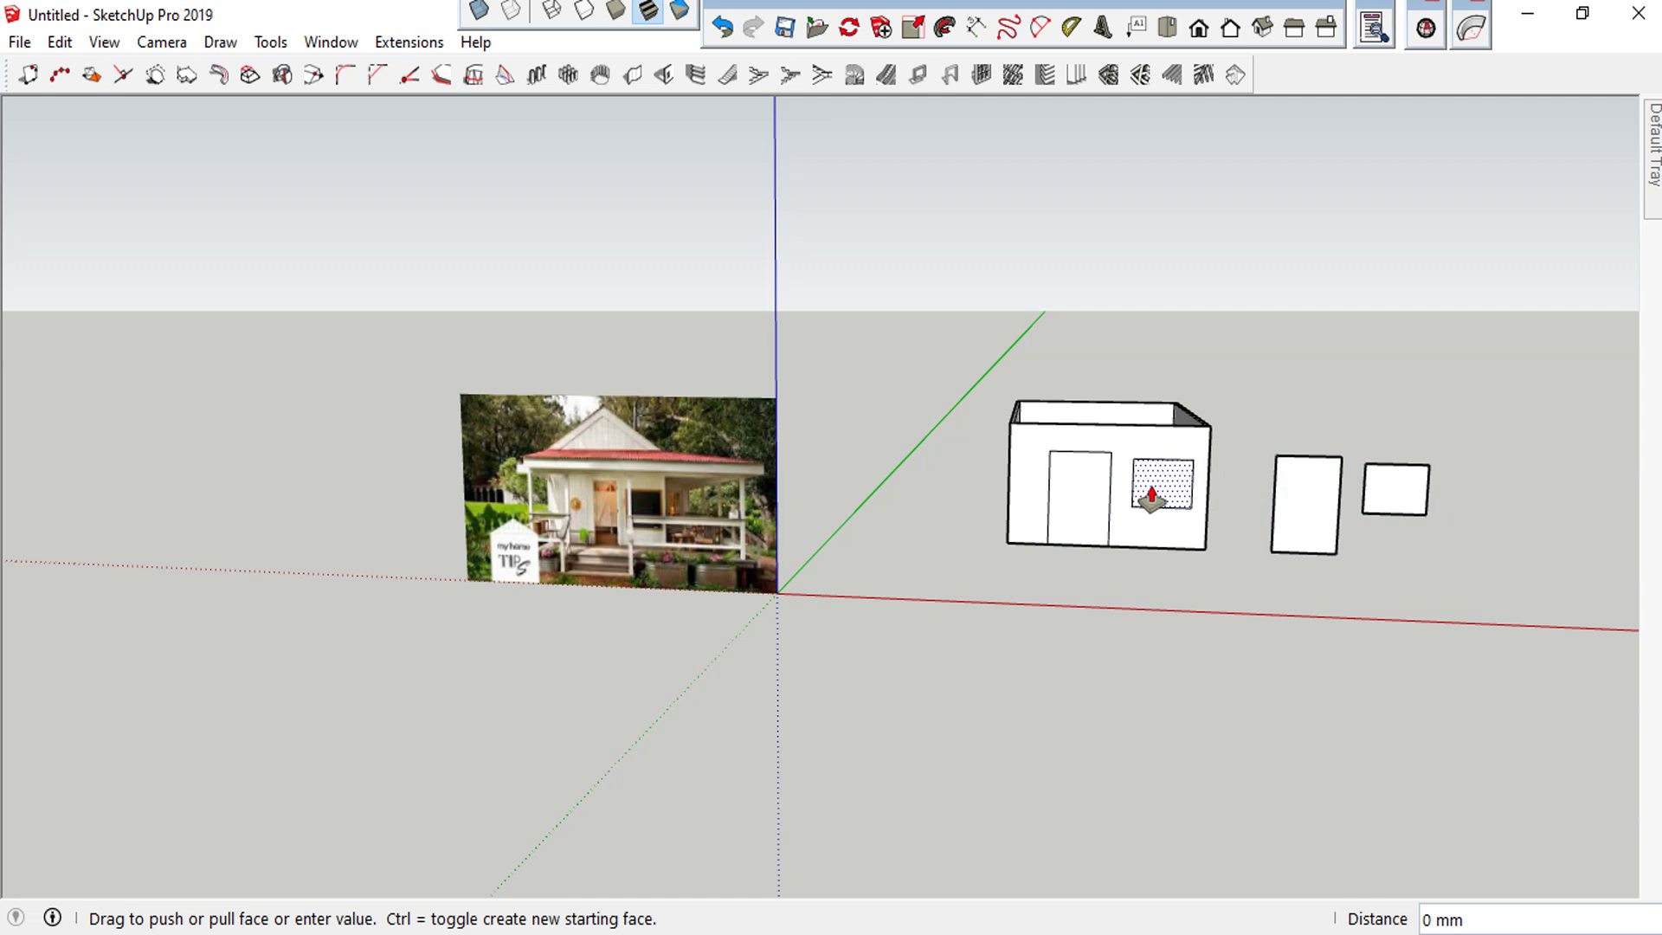
type("100")
key("Return")
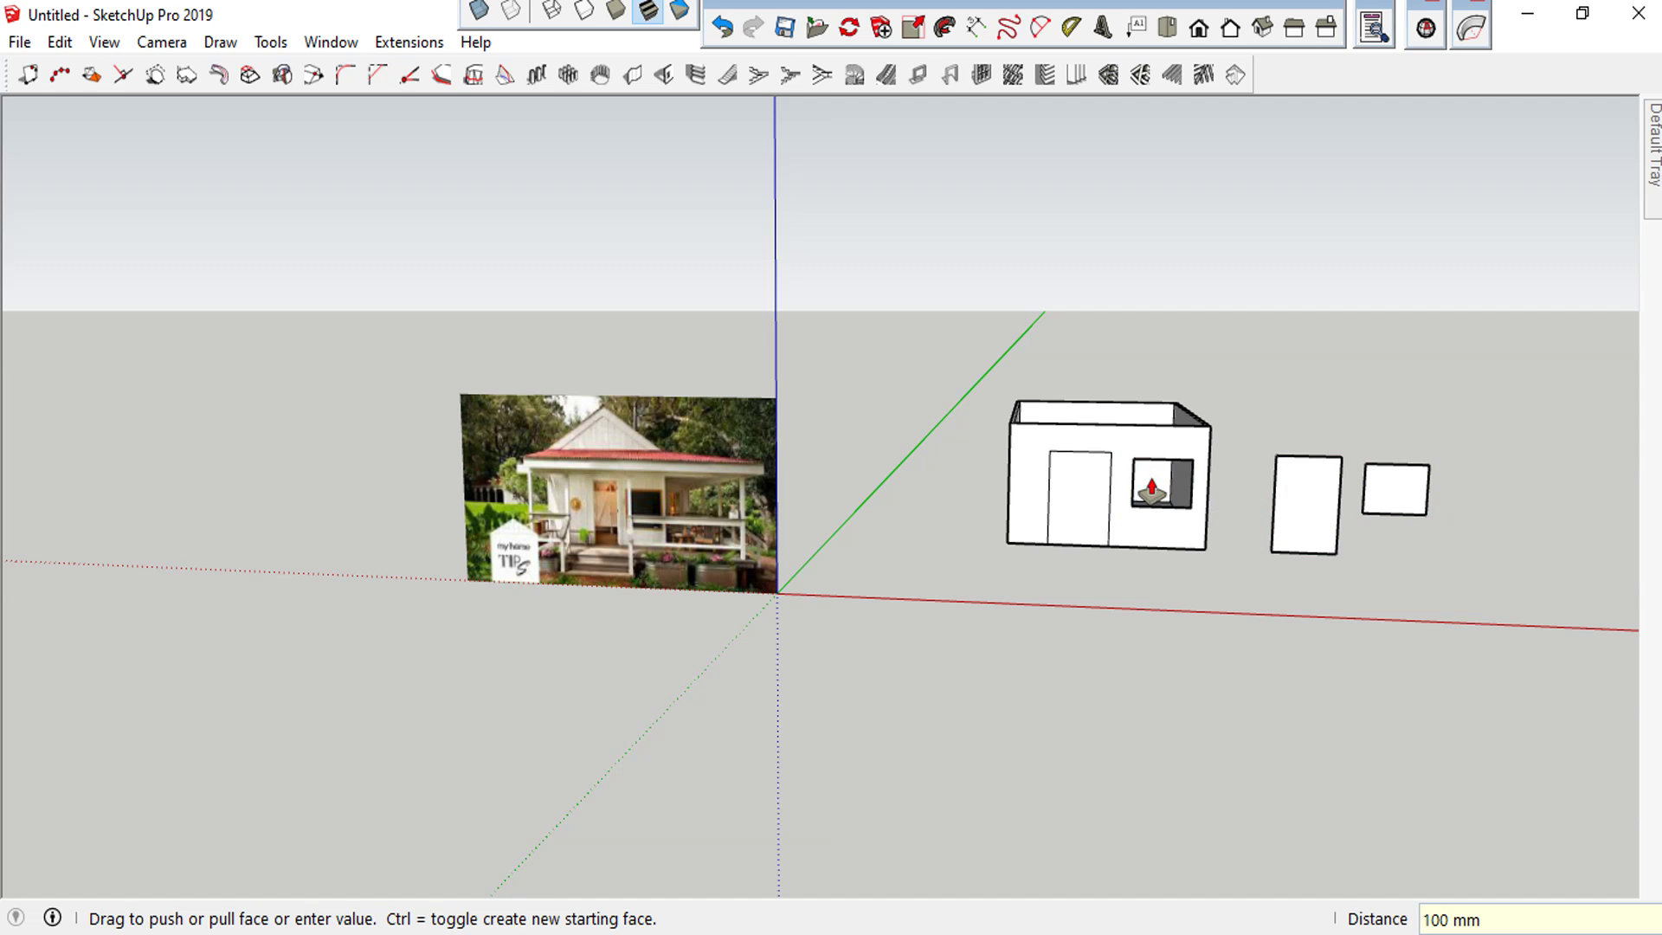
double_click(1099, 520)
mouse_move(1125, 511)
middle_mouse_down()
mouse_move(1147, 480)
mouse_move(749, 661)
middle_mouse_up()
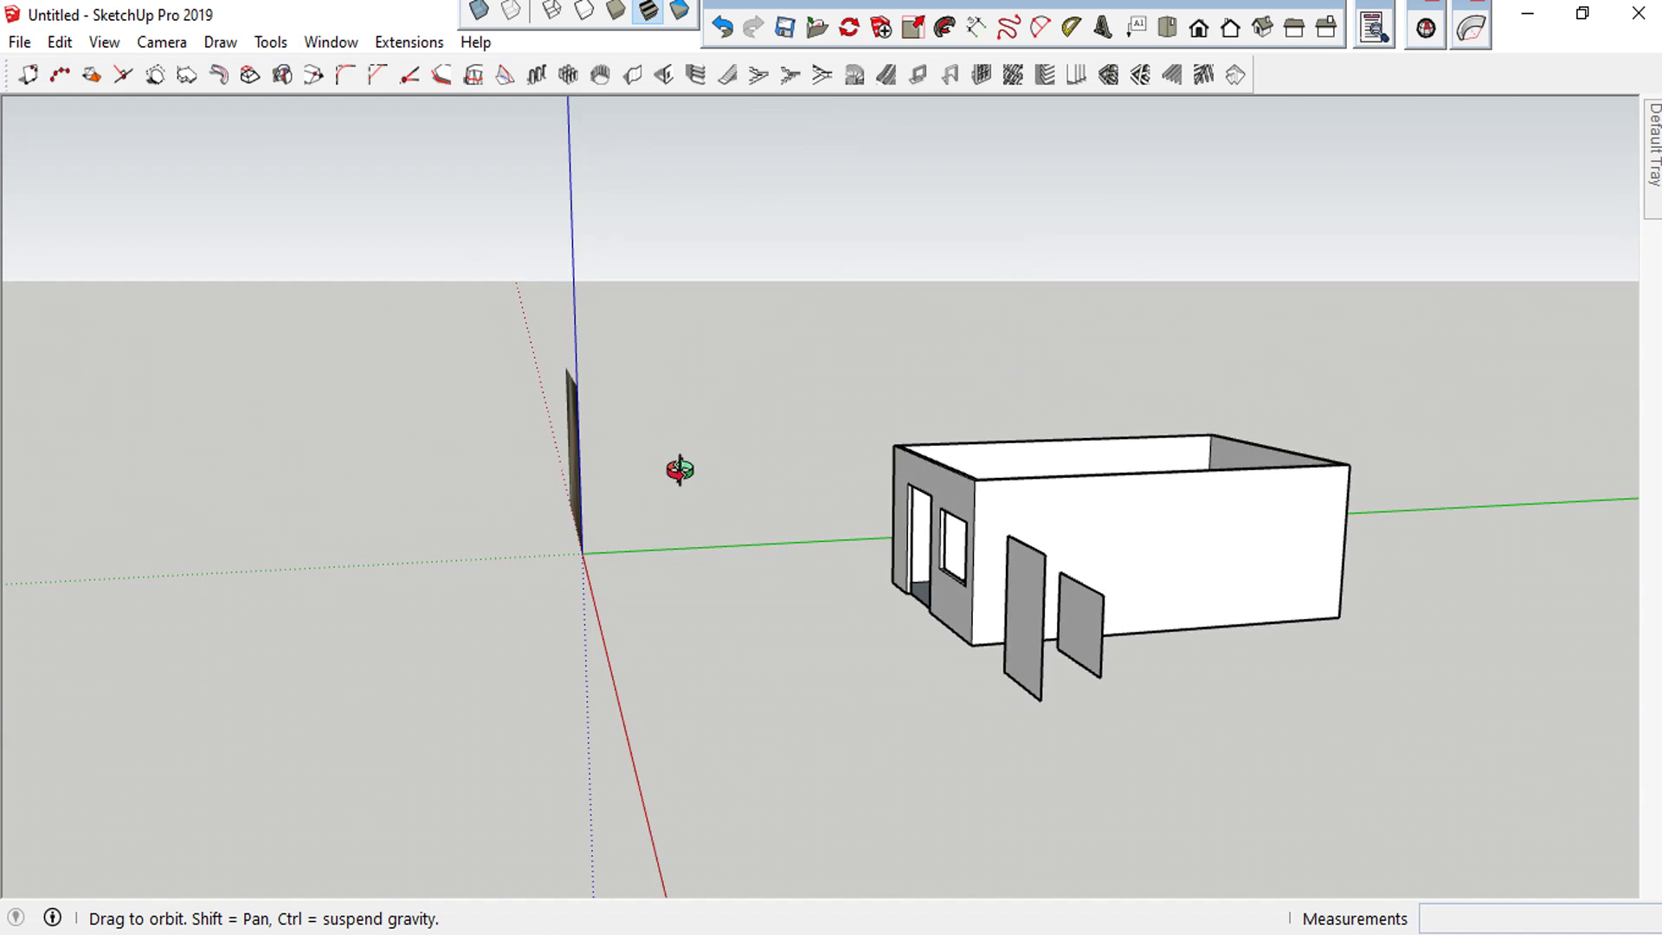
Draw a square window rectangle on the box's long side wall and select it
key("space")
mouse_move(1233, 600)
middle_mouse_down()
mouse_move(1085, 517)
mouse_move(1199, 541)
middle_mouse_up()
left_click(1187, 563)
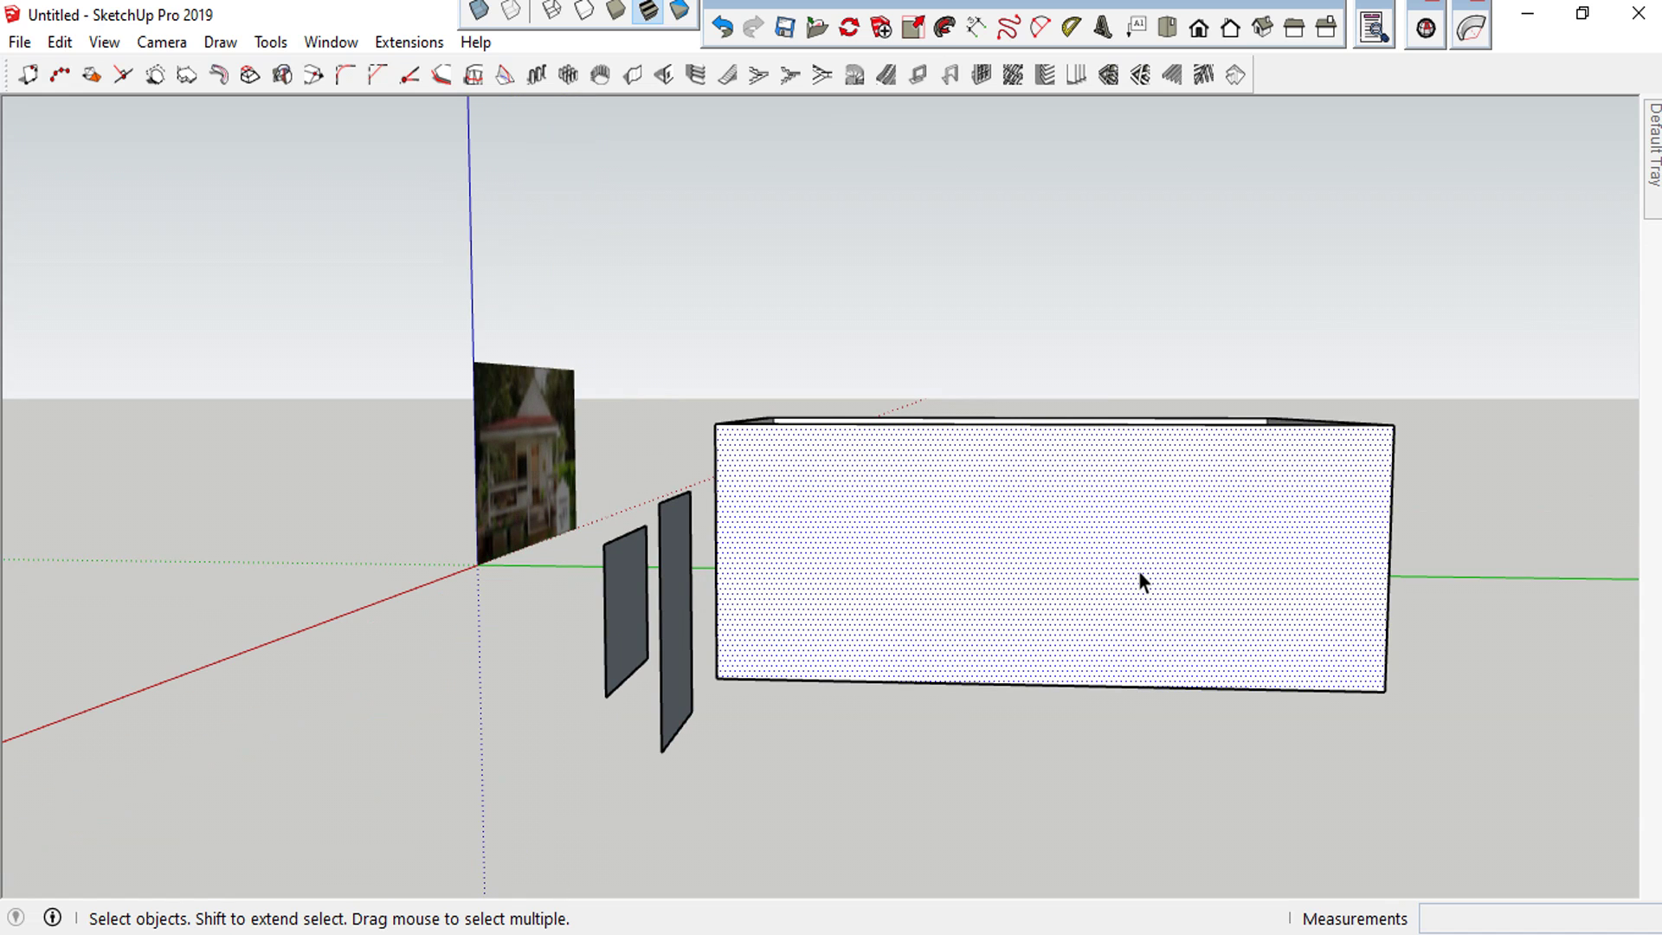
key("r")
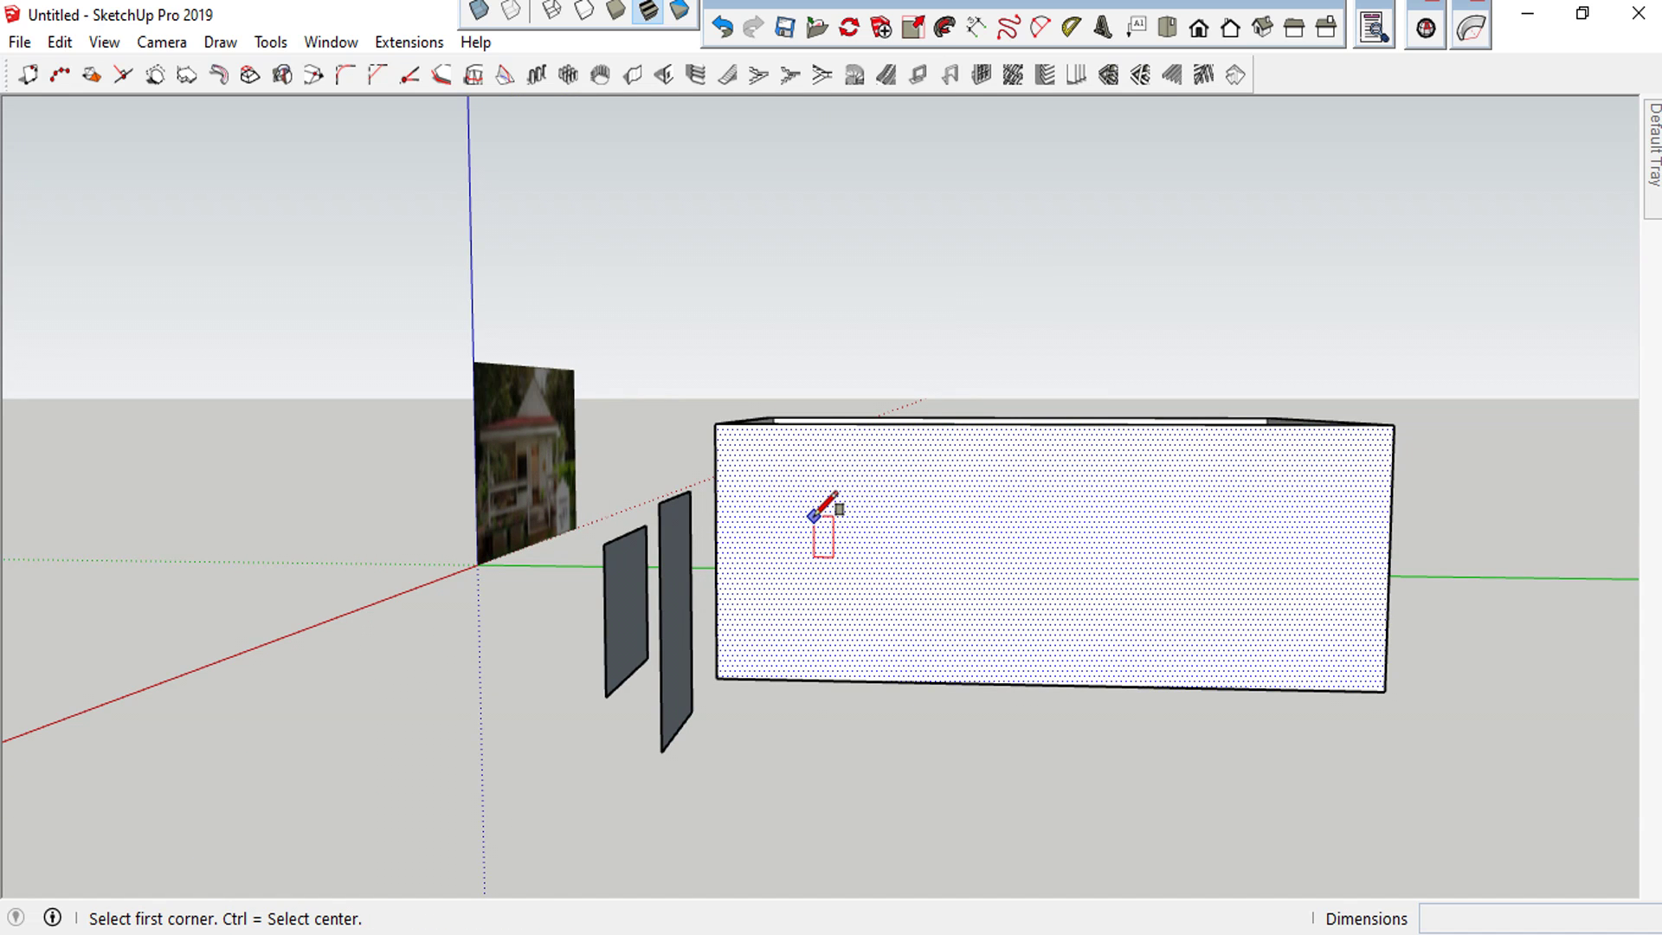
left_click(813, 516)
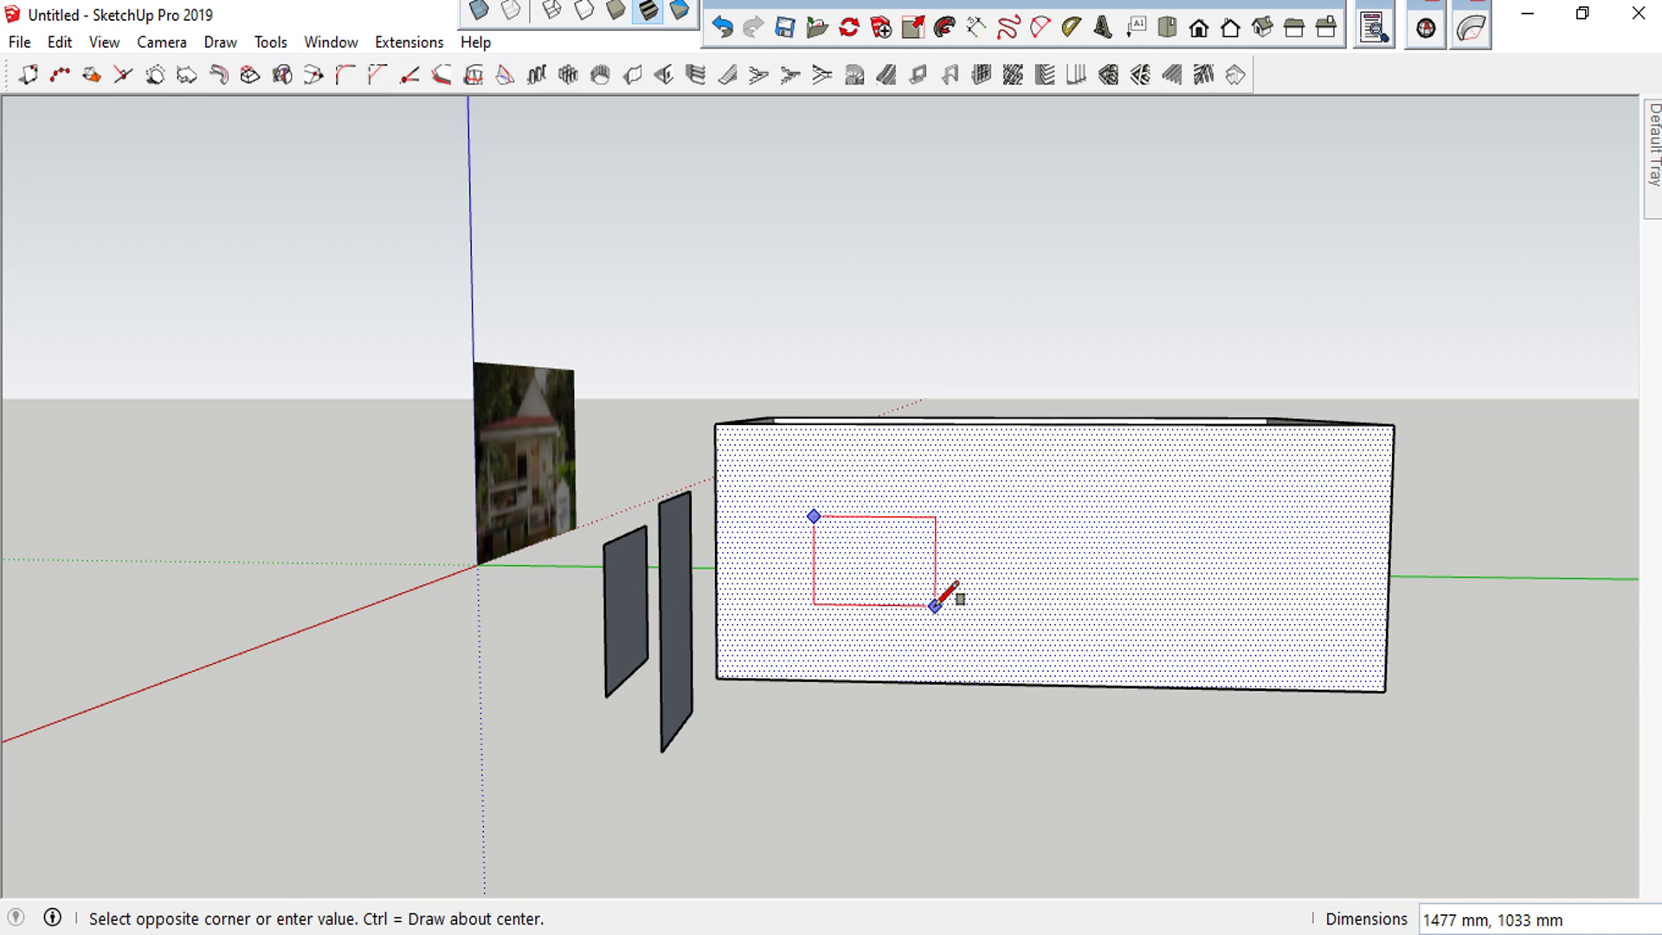
left_click(926, 621)
key("space")
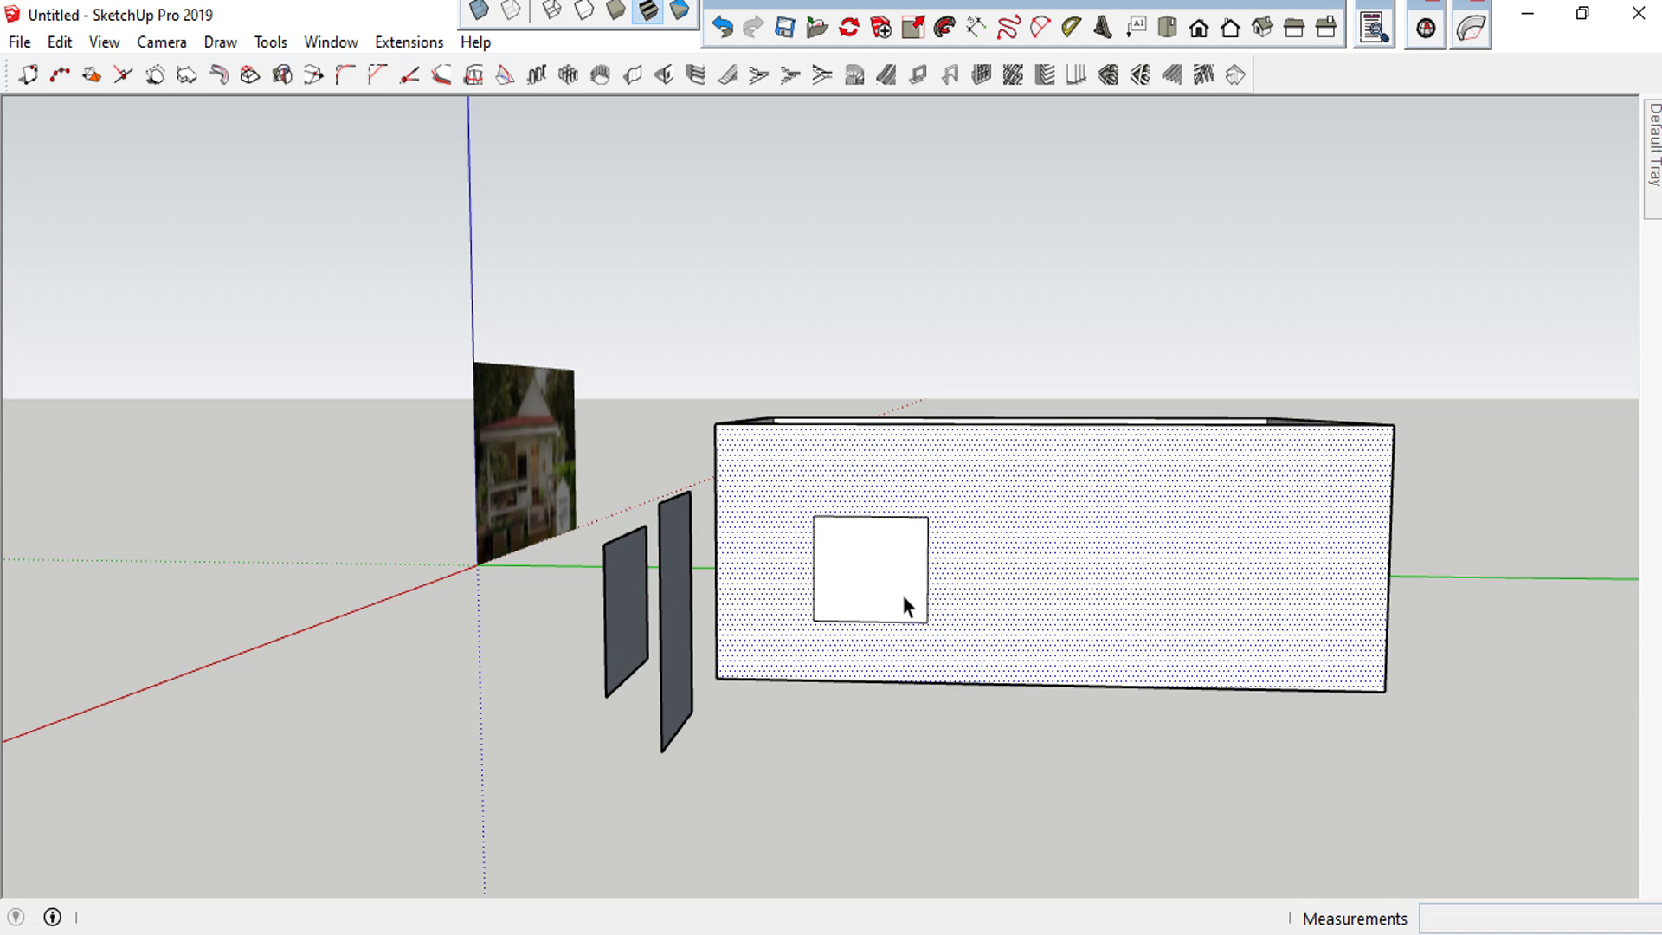
left_click(901, 595)
key("p")
key("space")
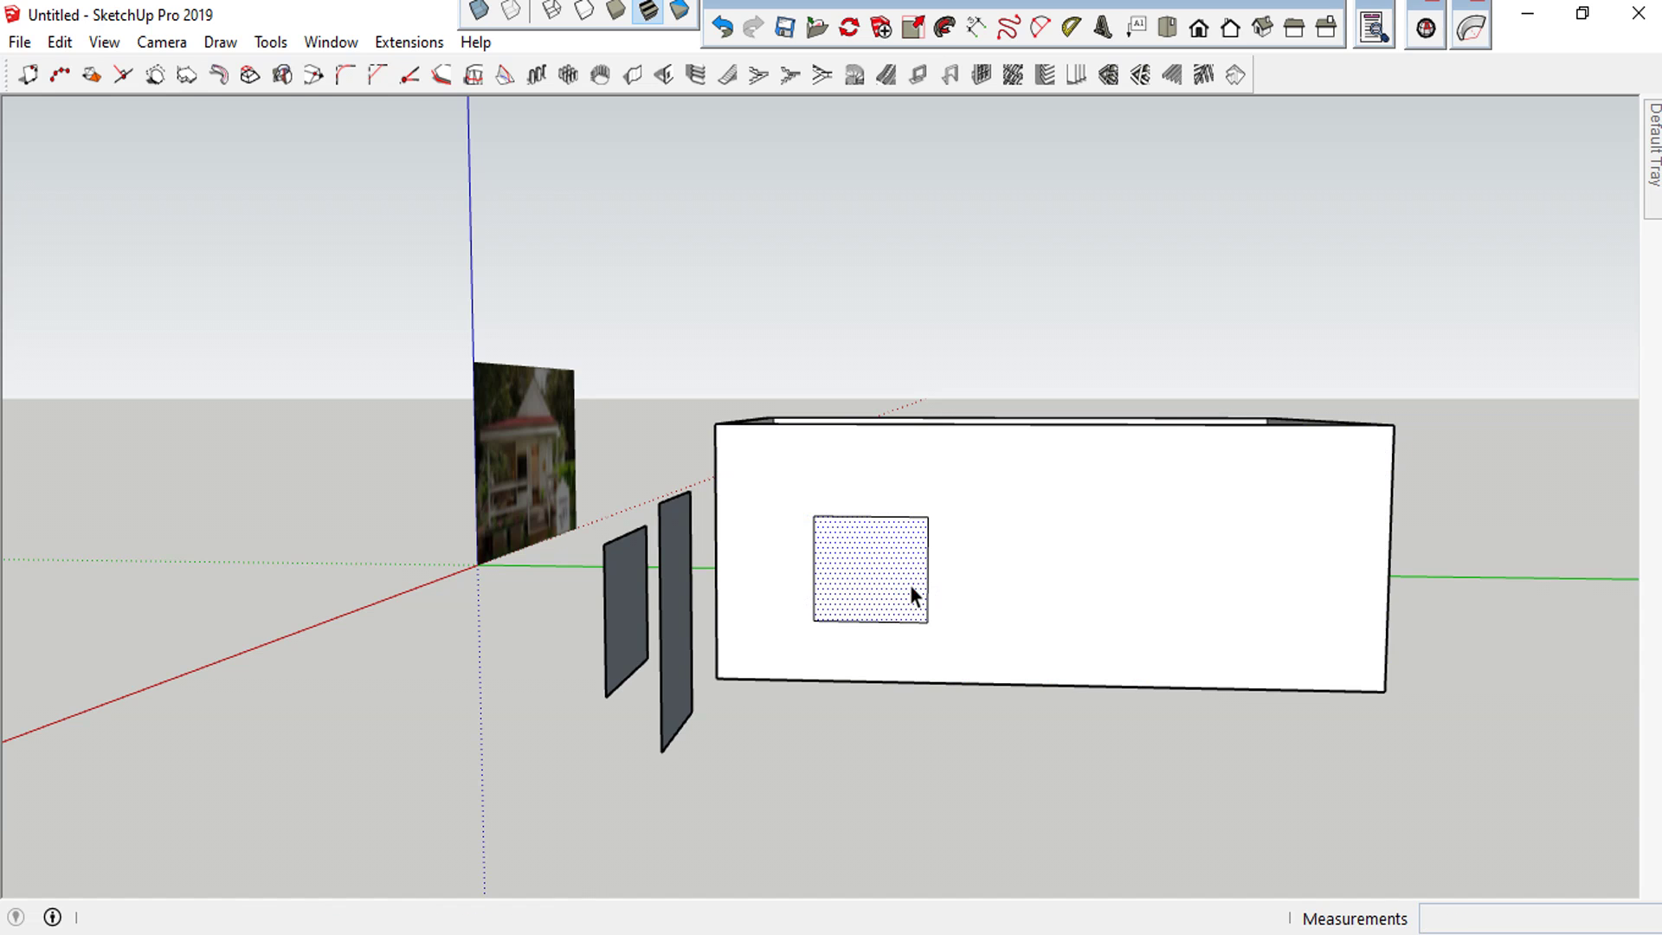
Shift the window left and add a Tape Measure guide 1100 mm above the wall's bottom
key("m")
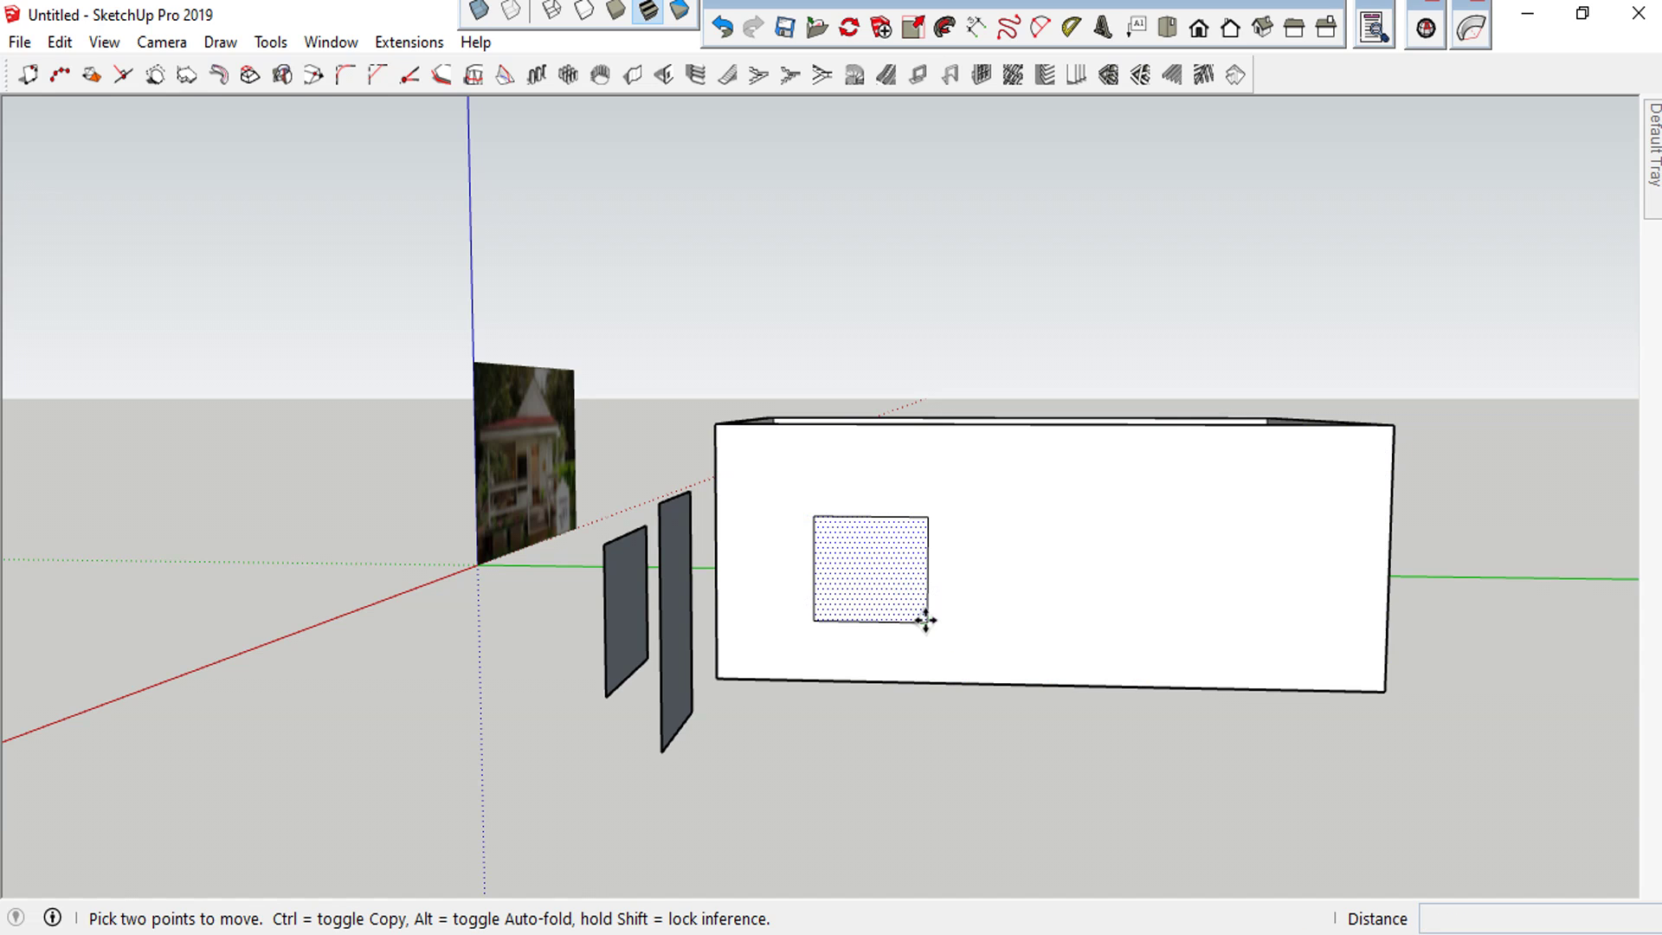
left_click(927, 620)
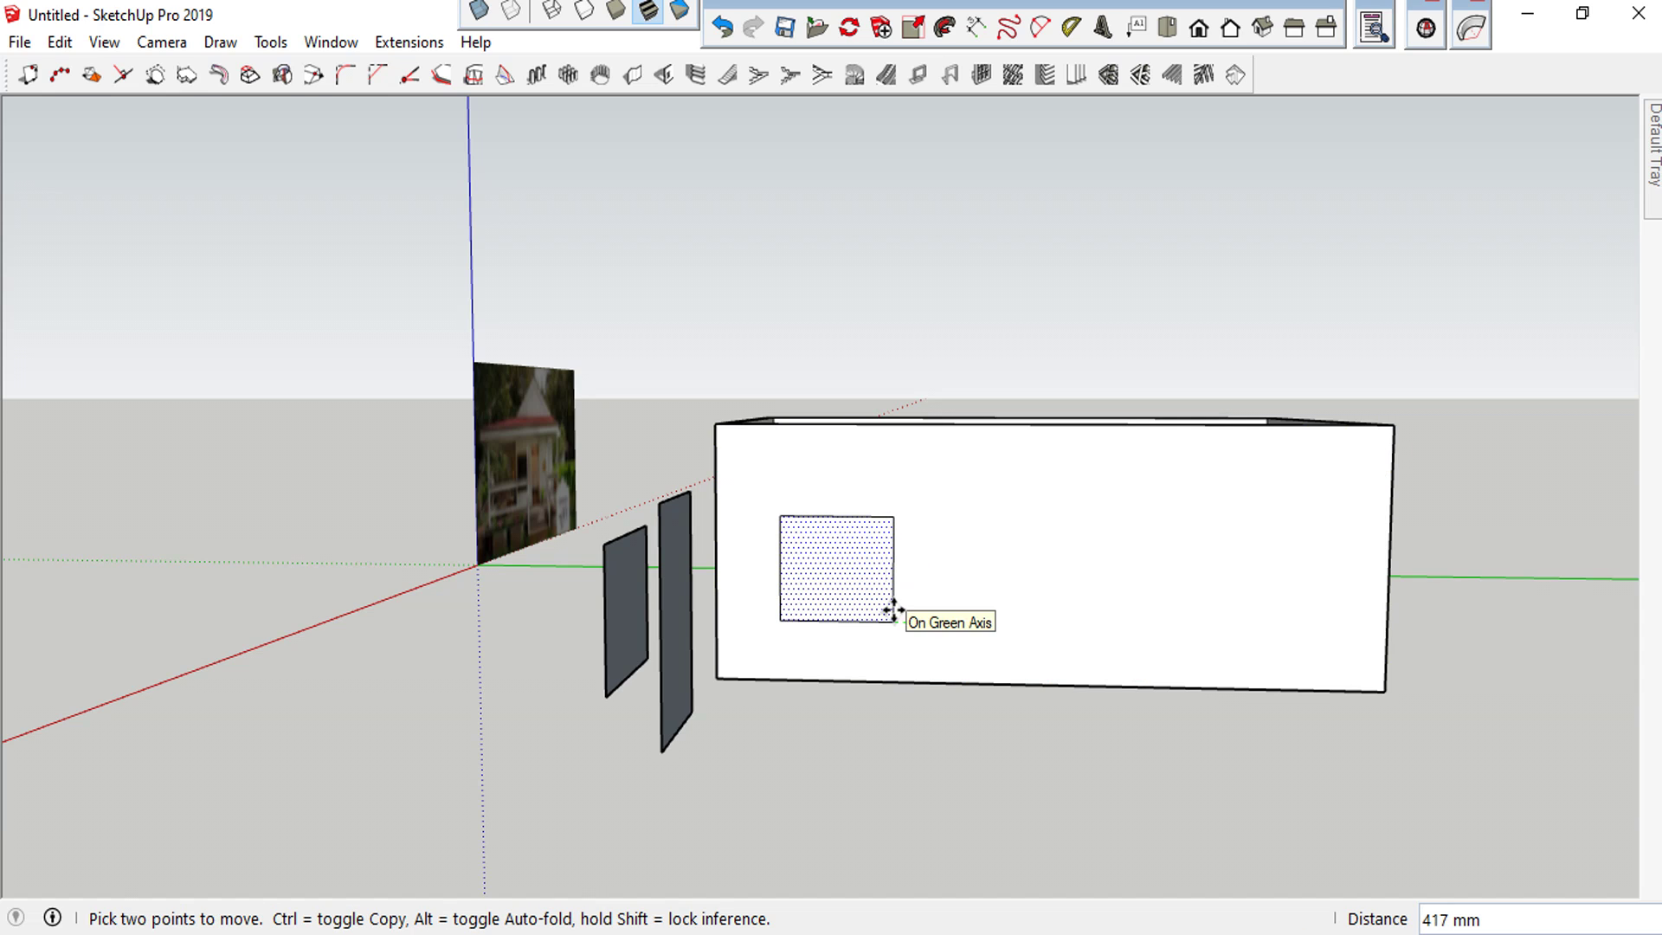
left_click(887, 612)
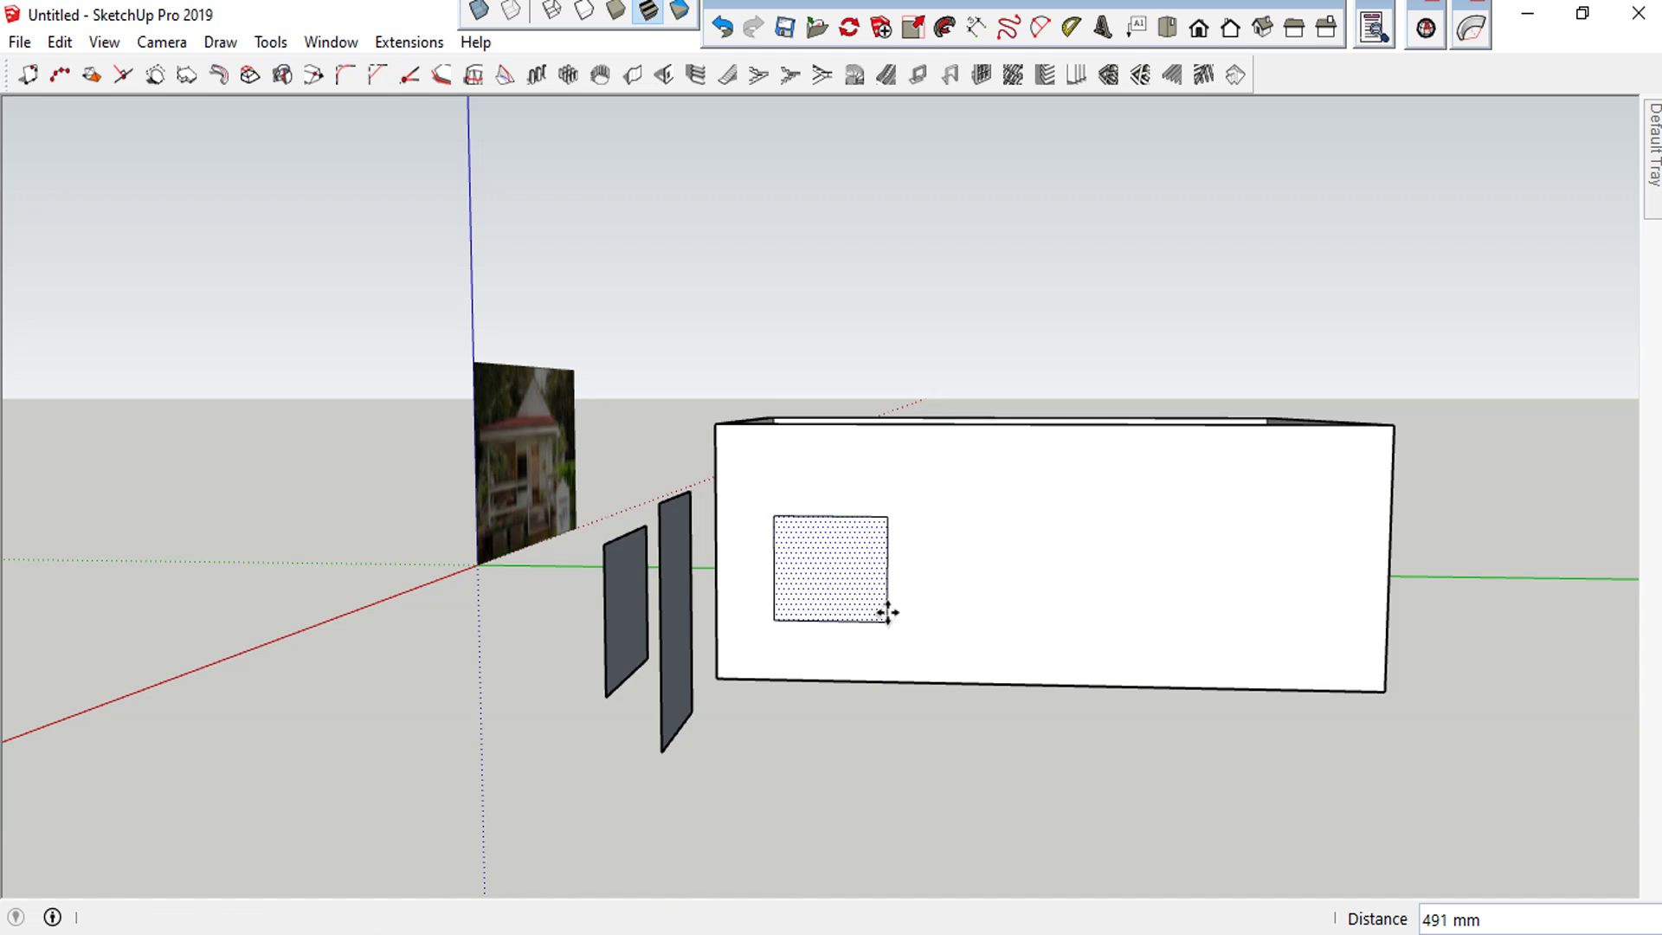
key("t")
left_click(824, 680)
type("1100")
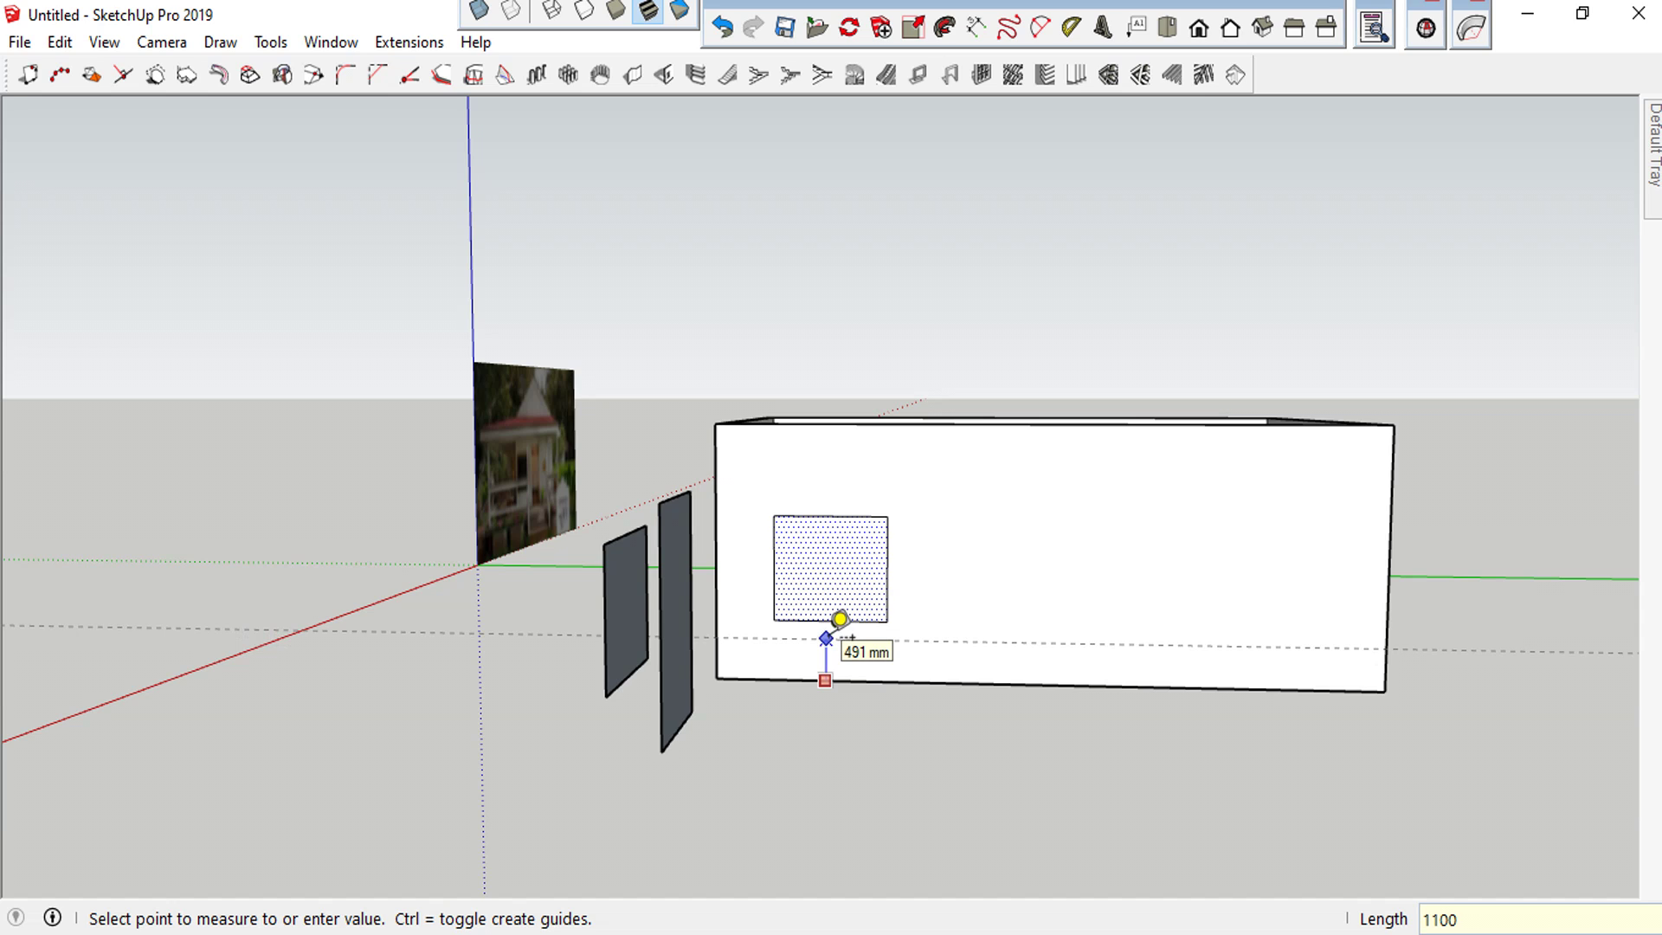
key("Return")
key("space")
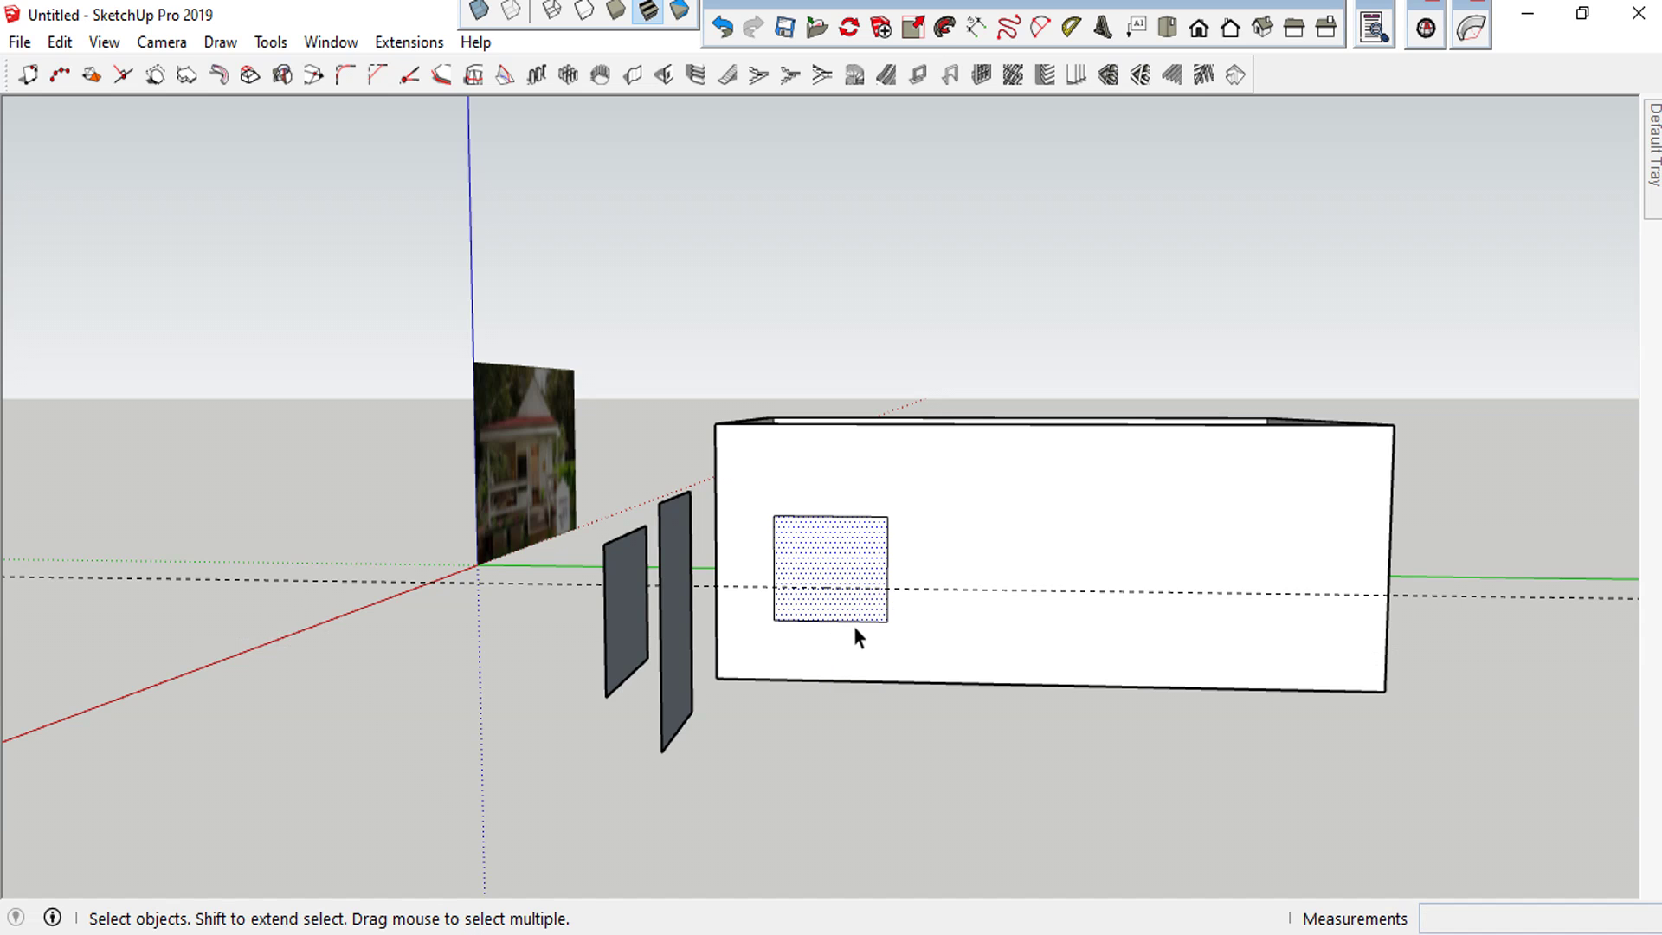
Move the window rectangle so its bottom rests on the 1100 mm guide
key("m")
left_click(887, 620)
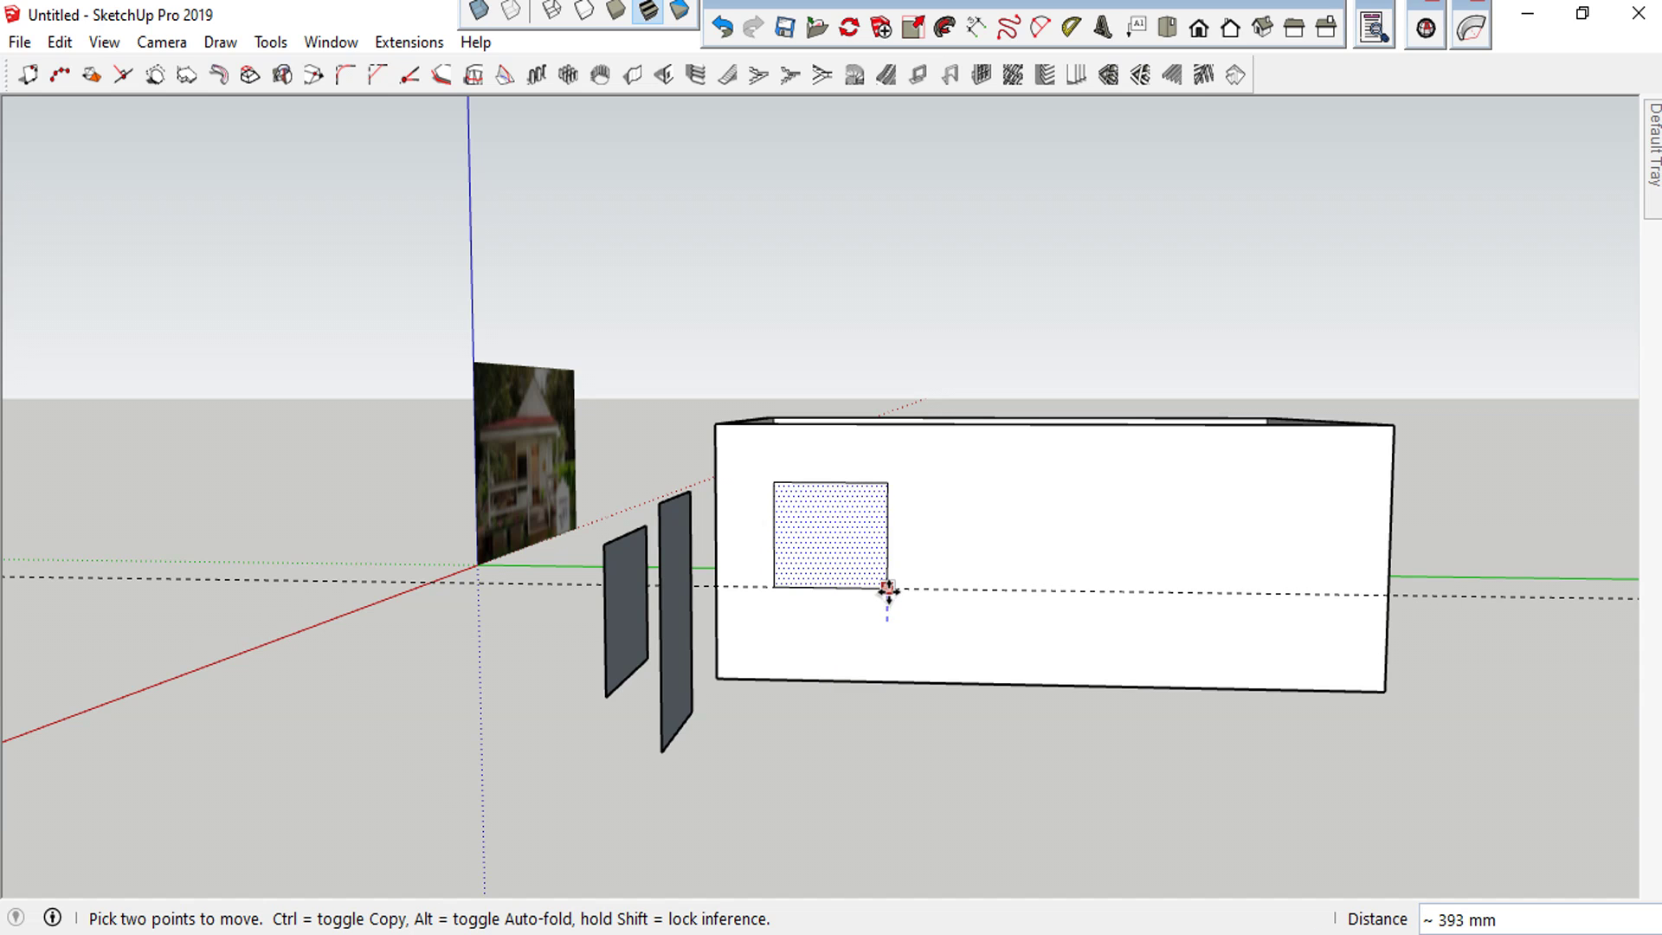
left_click(874, 591)
scroll(874, 590, "down", 3)
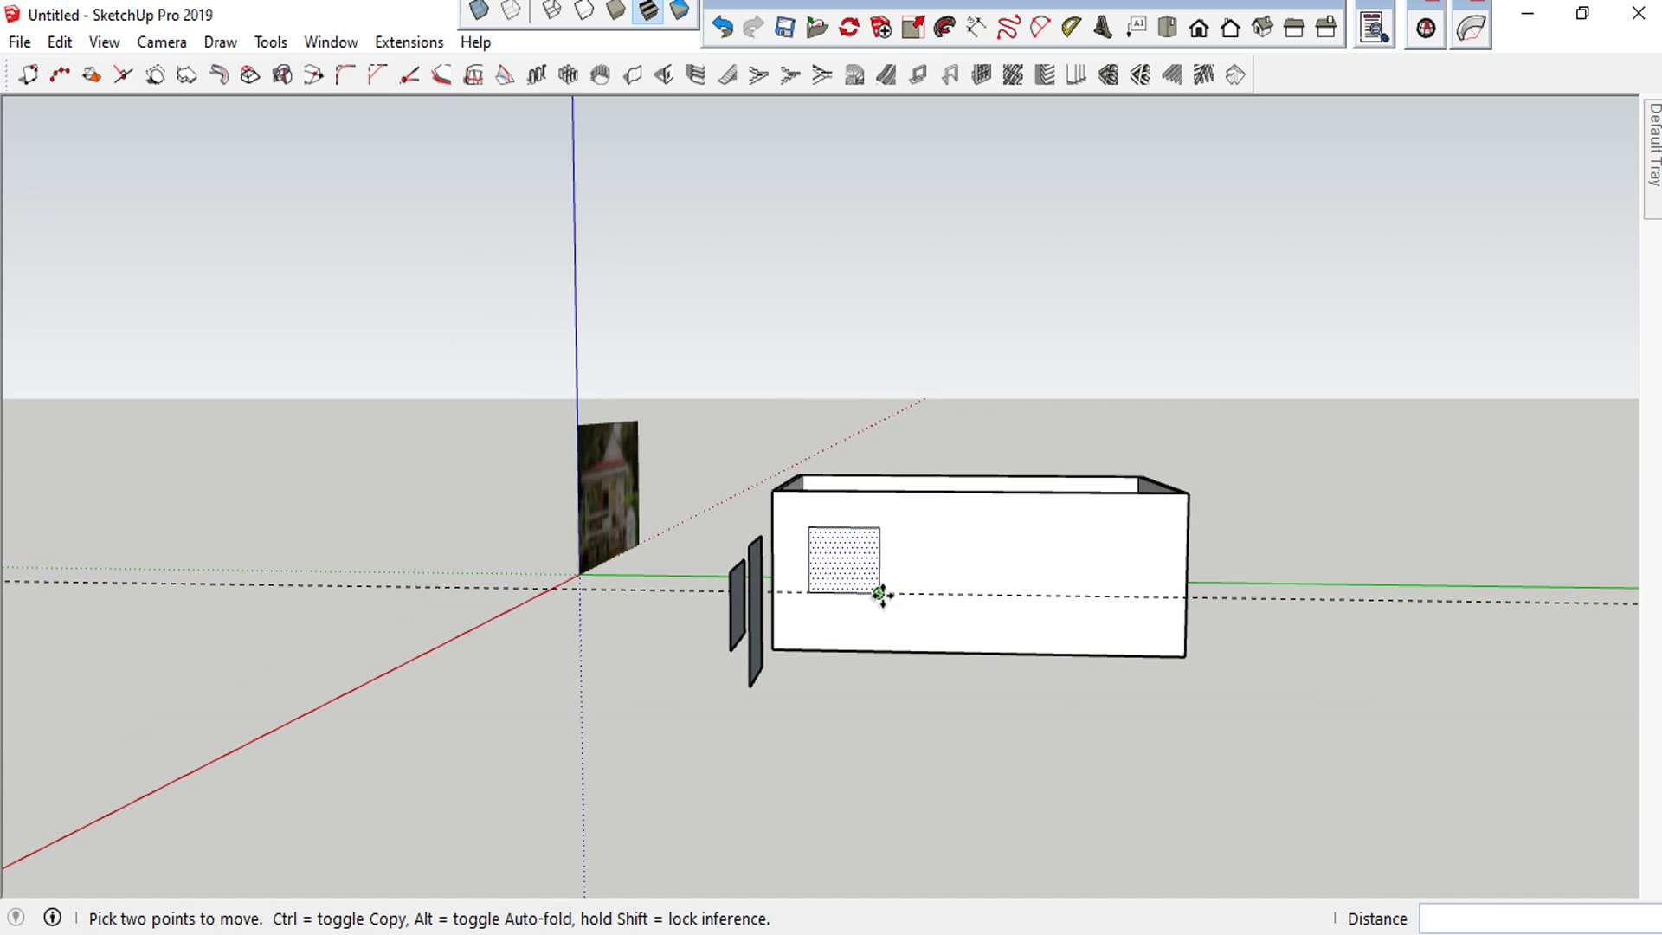
Copy the window along the guide to the right side of the wall
left_click(879, 593)
key("ctrl")
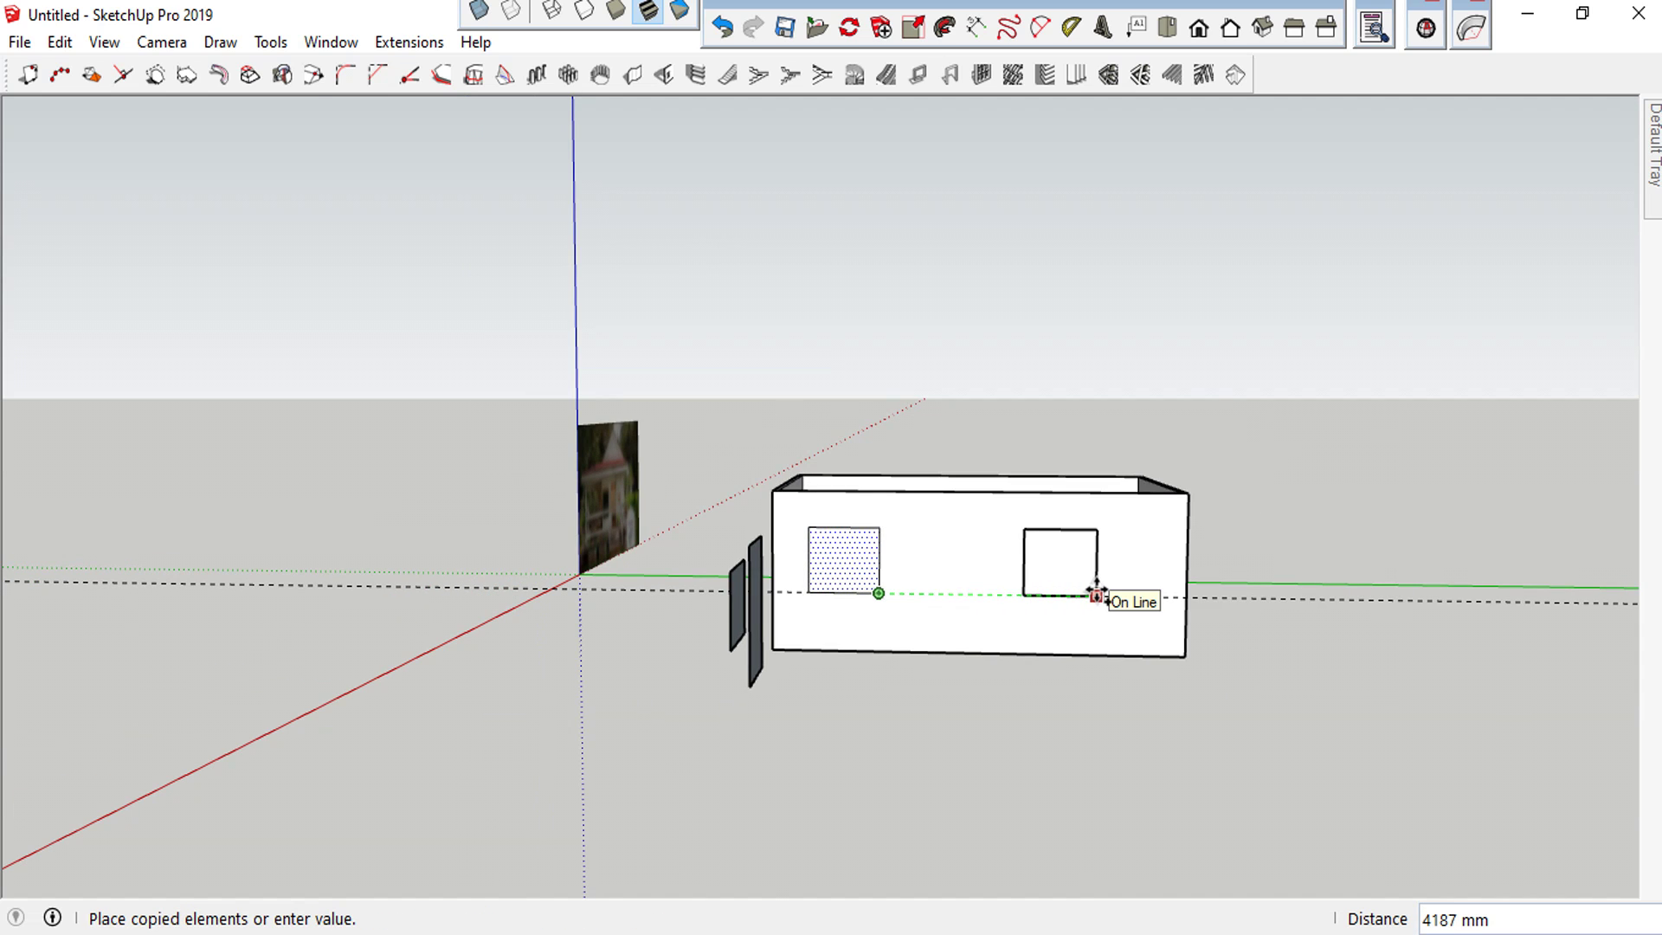
left_click(1096, 595)
middle_click_drag(1094, 586, 1061, 597)
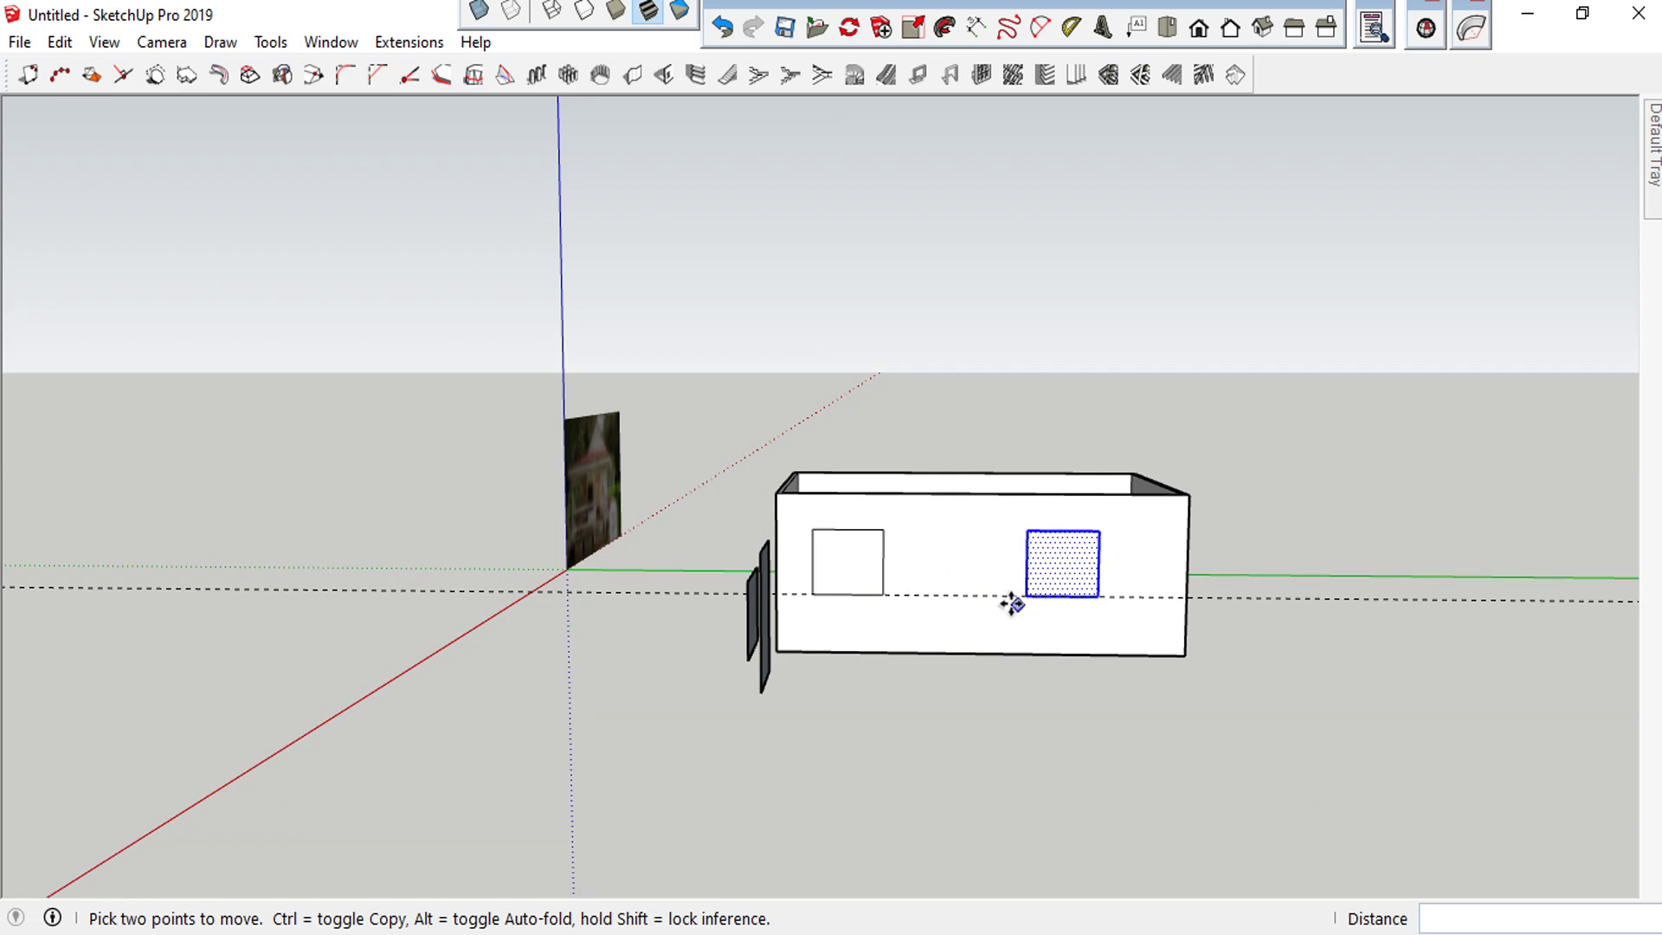
scroll(967, 597, "up", 2)
key("space")
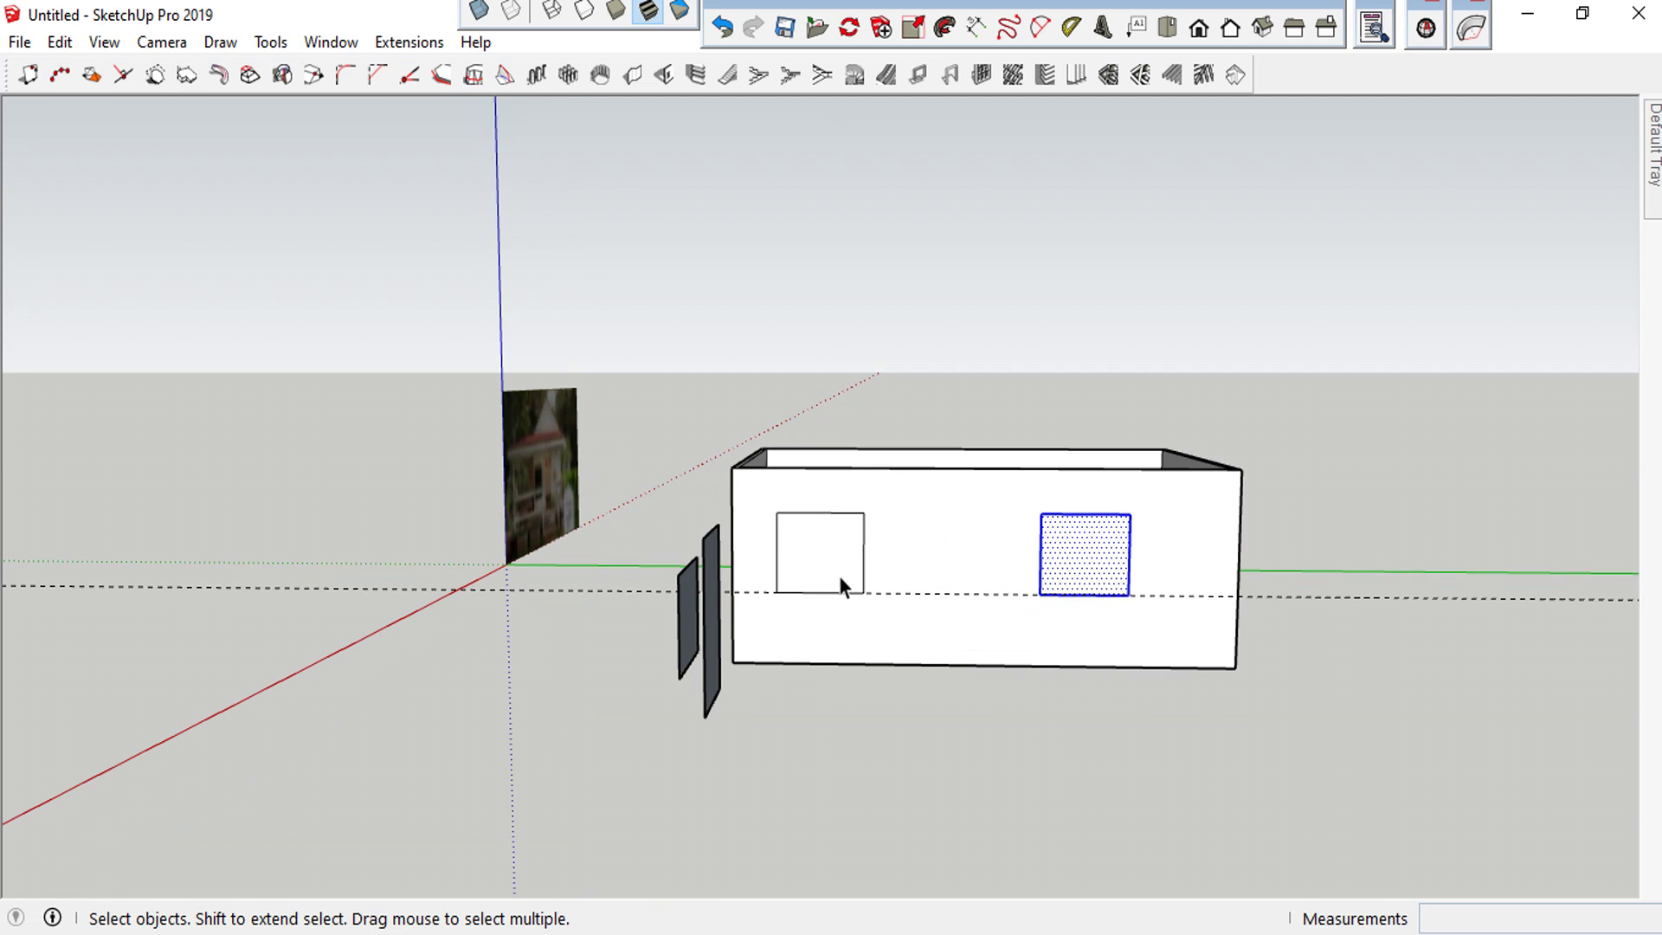
left_click(861, 582)
scroll(864, 584, "up", 1)
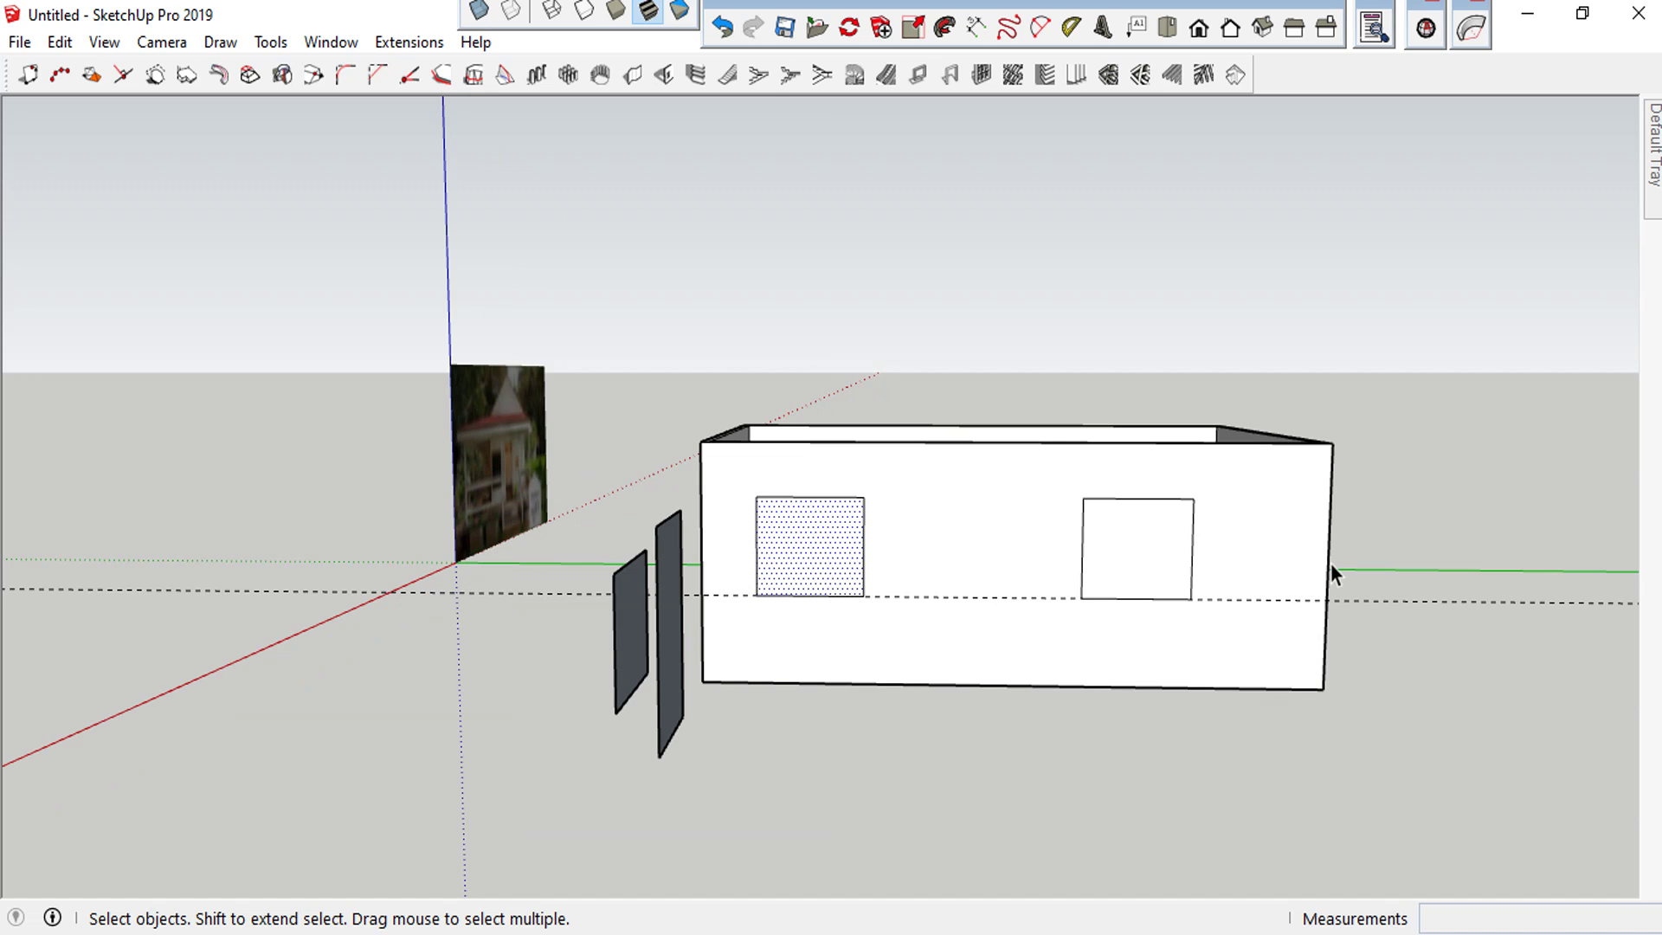
key("l")
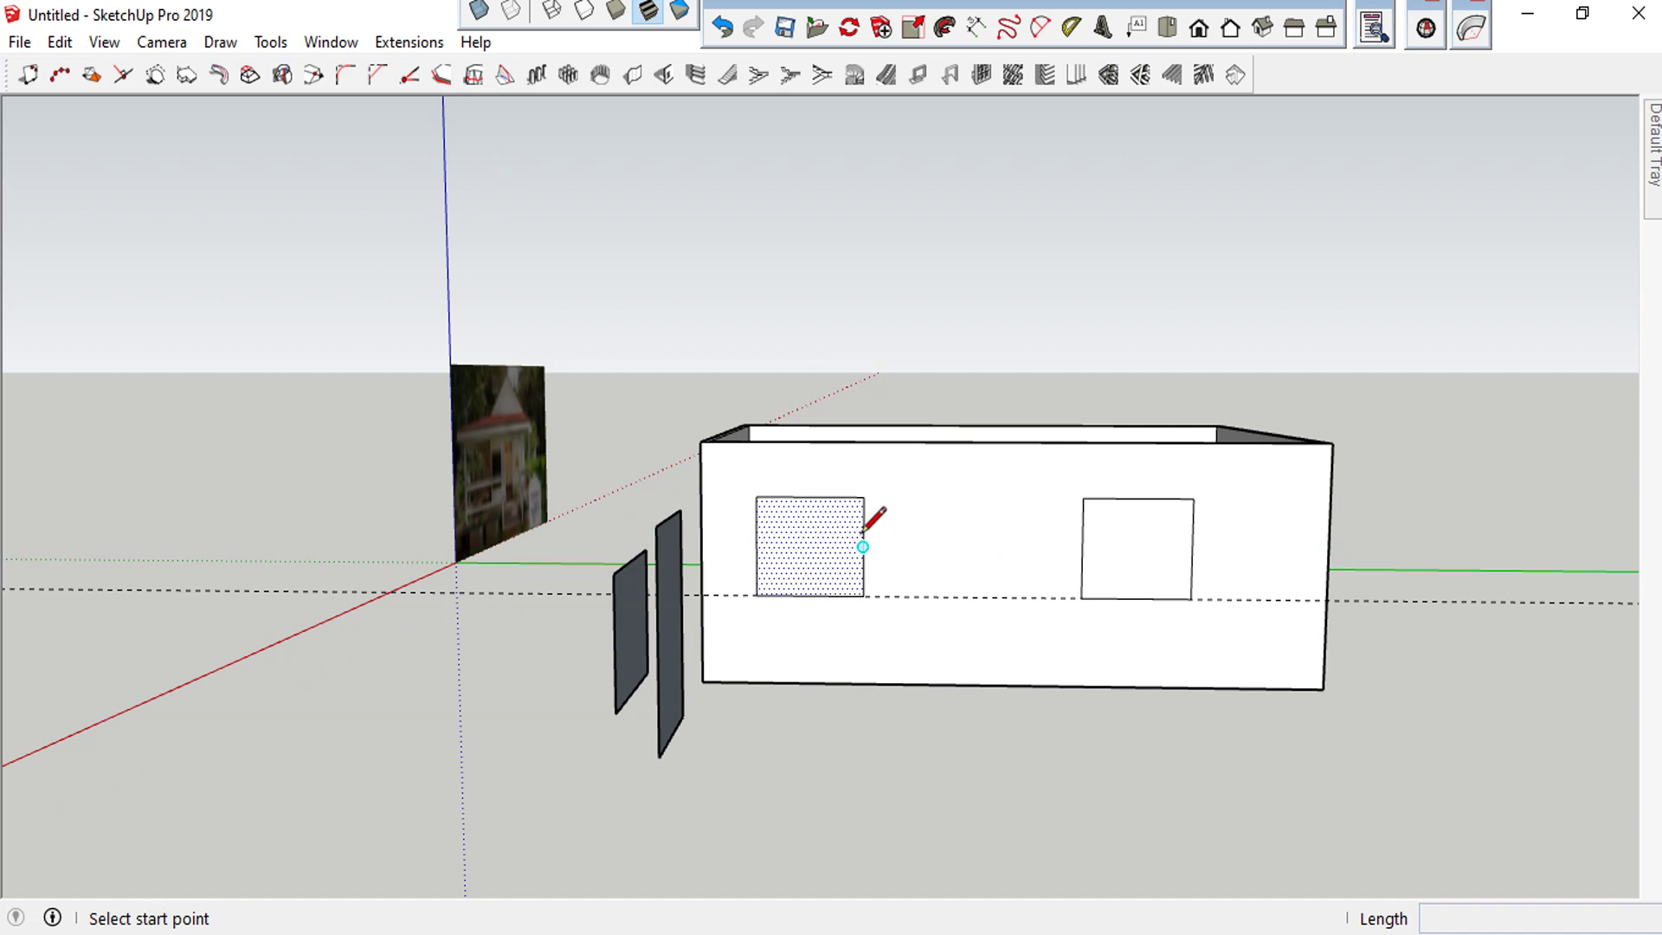
Copy the wall's left edge to its right end and divide by 2 for a centre edge
key("space")
left_click(710, 502)
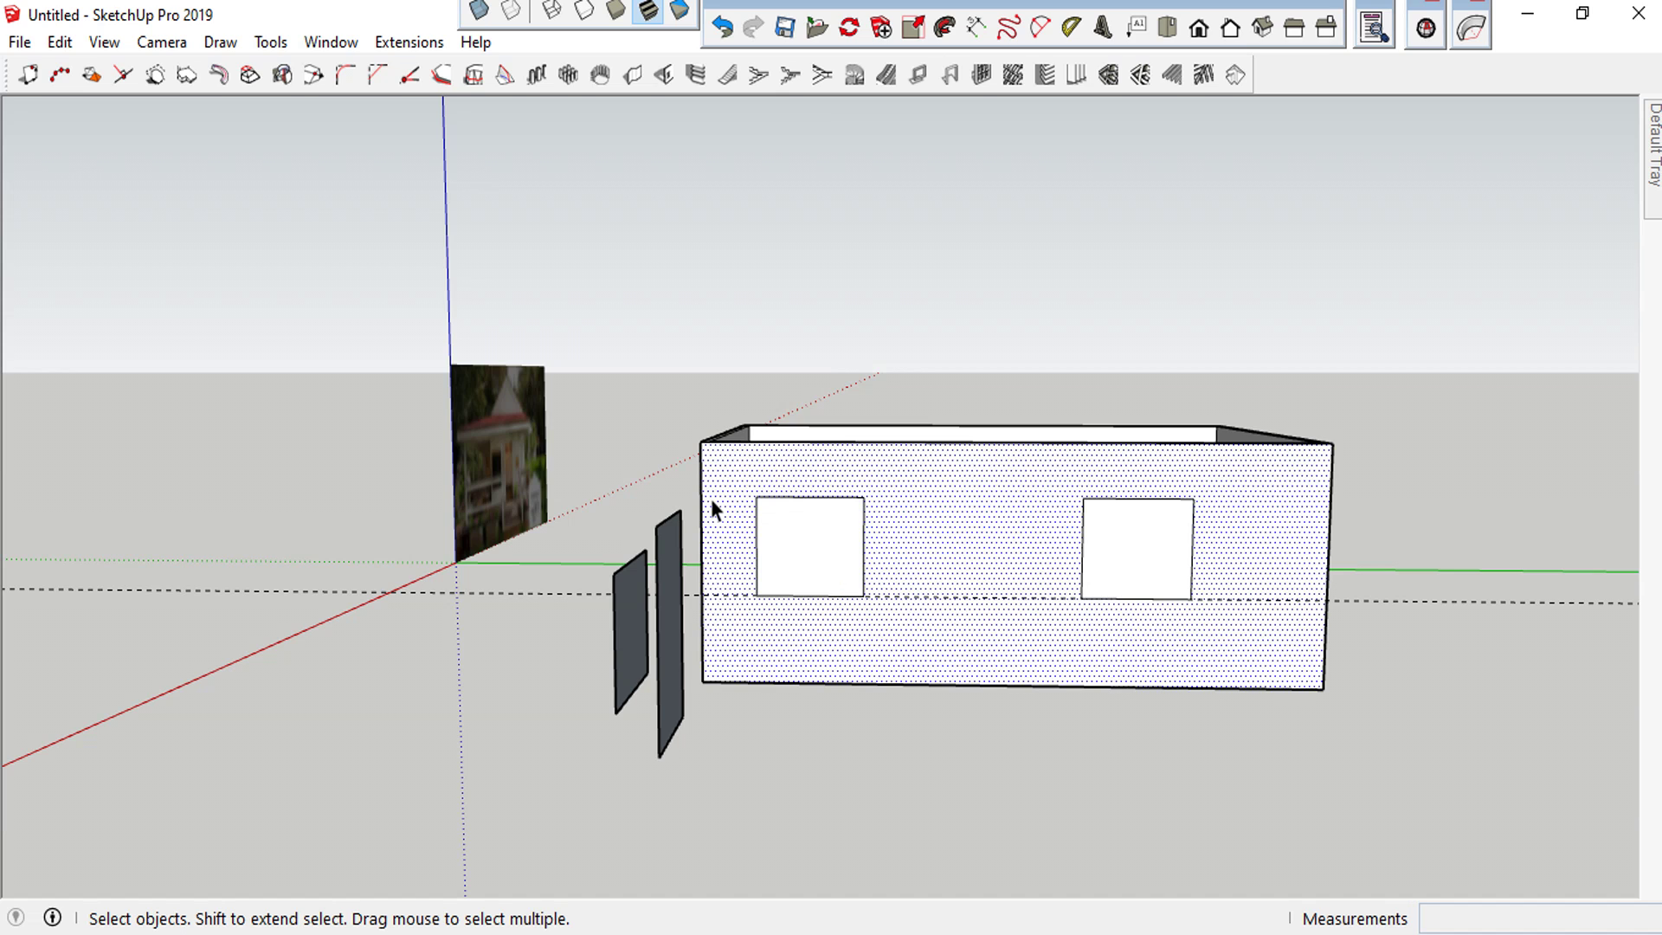
left_click(698, 498)
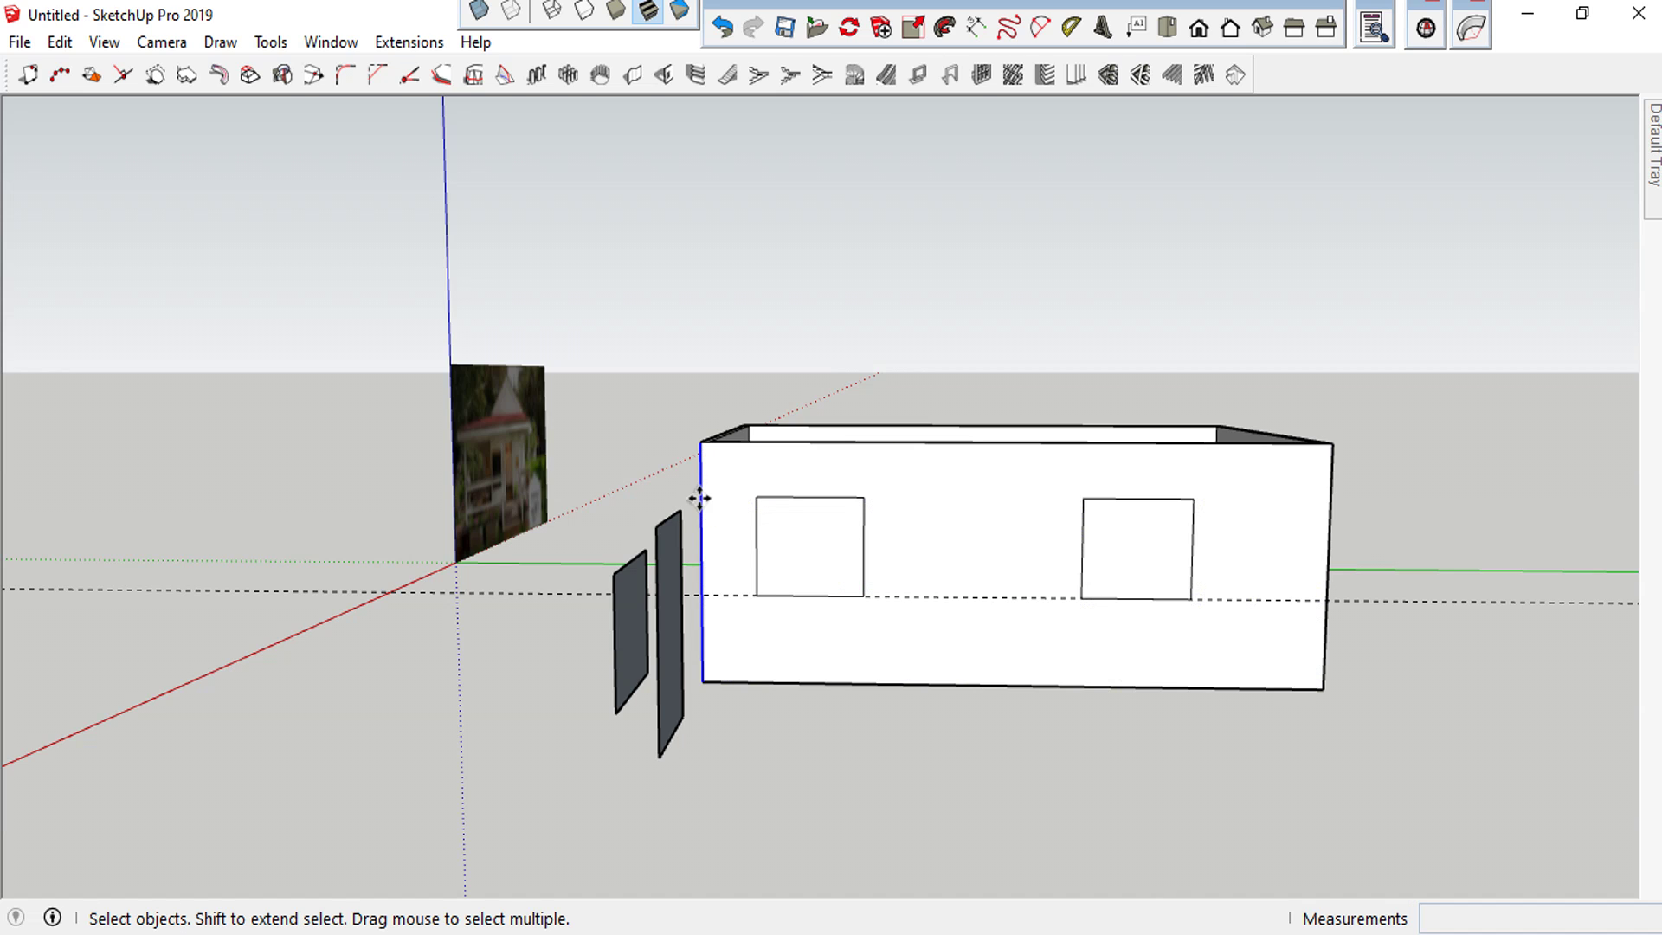
key("m")
left_click(700, 465, "ctrl")
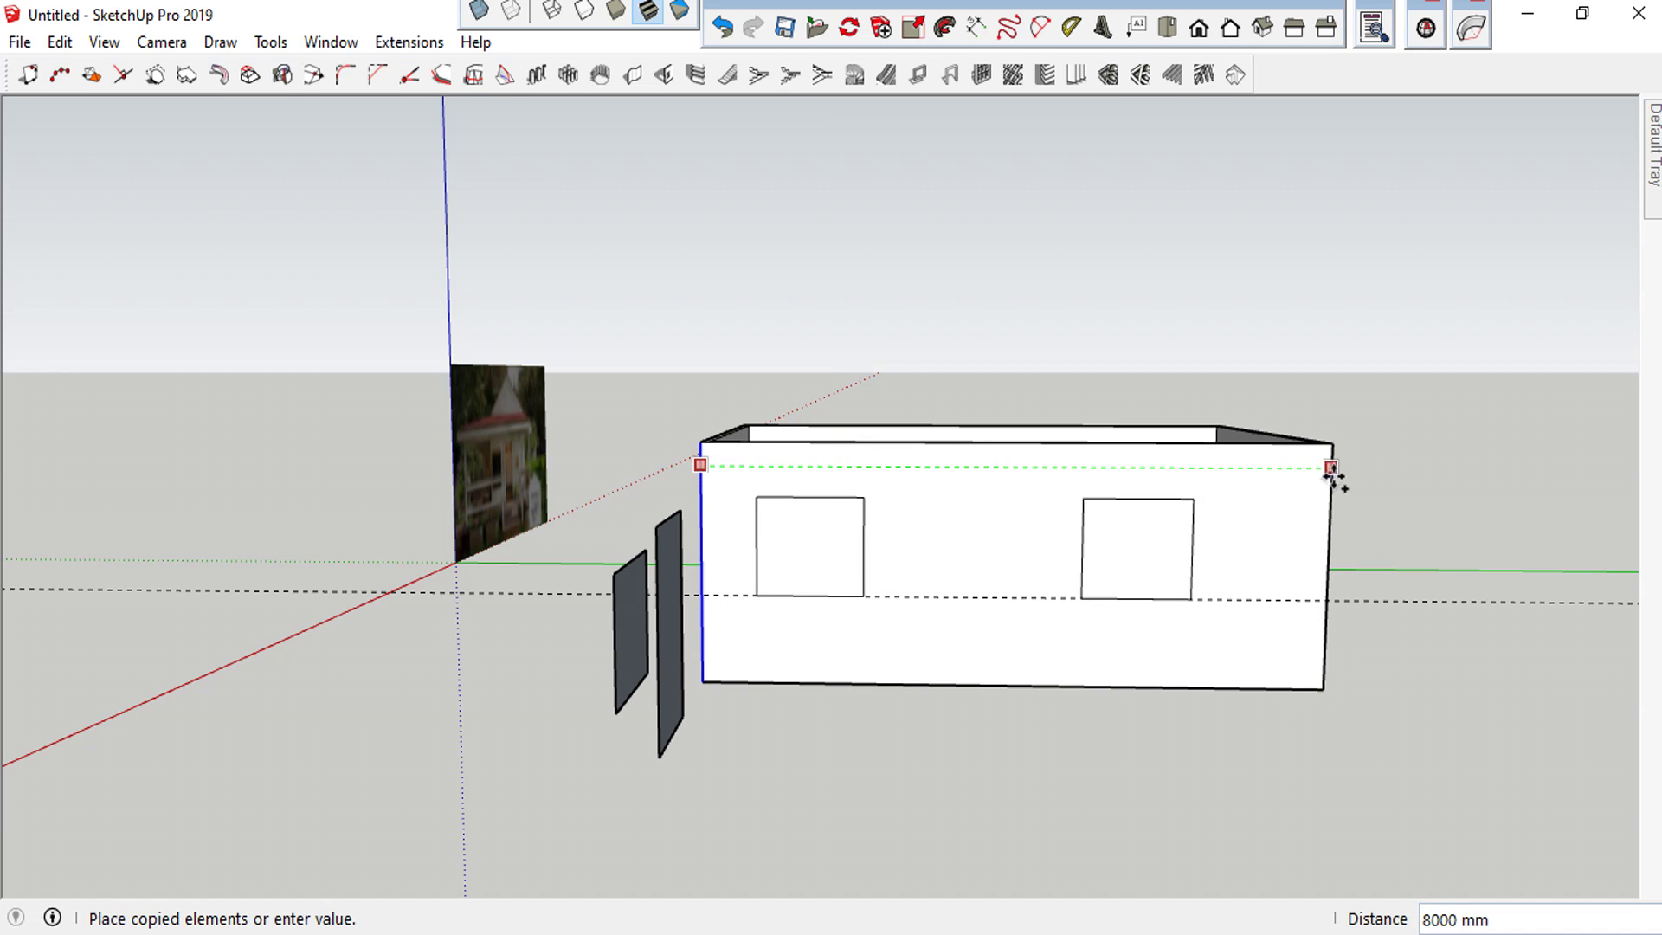
left_click(1330, 468)
type("/2")
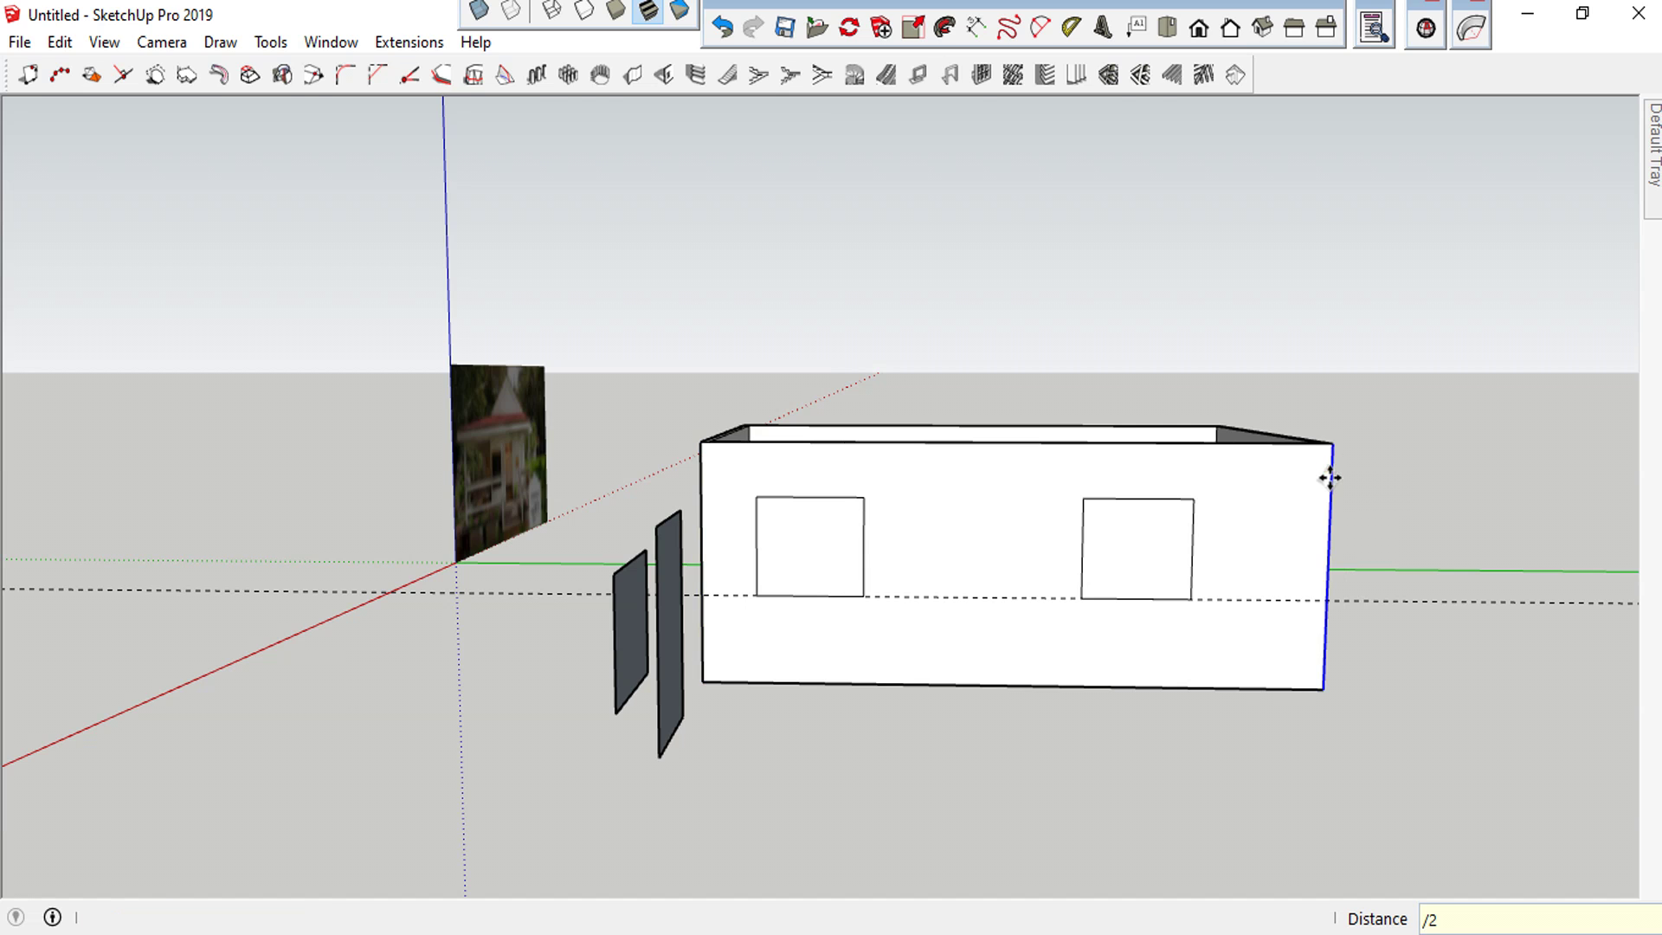
key("Return")
key("space")
scroll(974, 564, "up", 2)
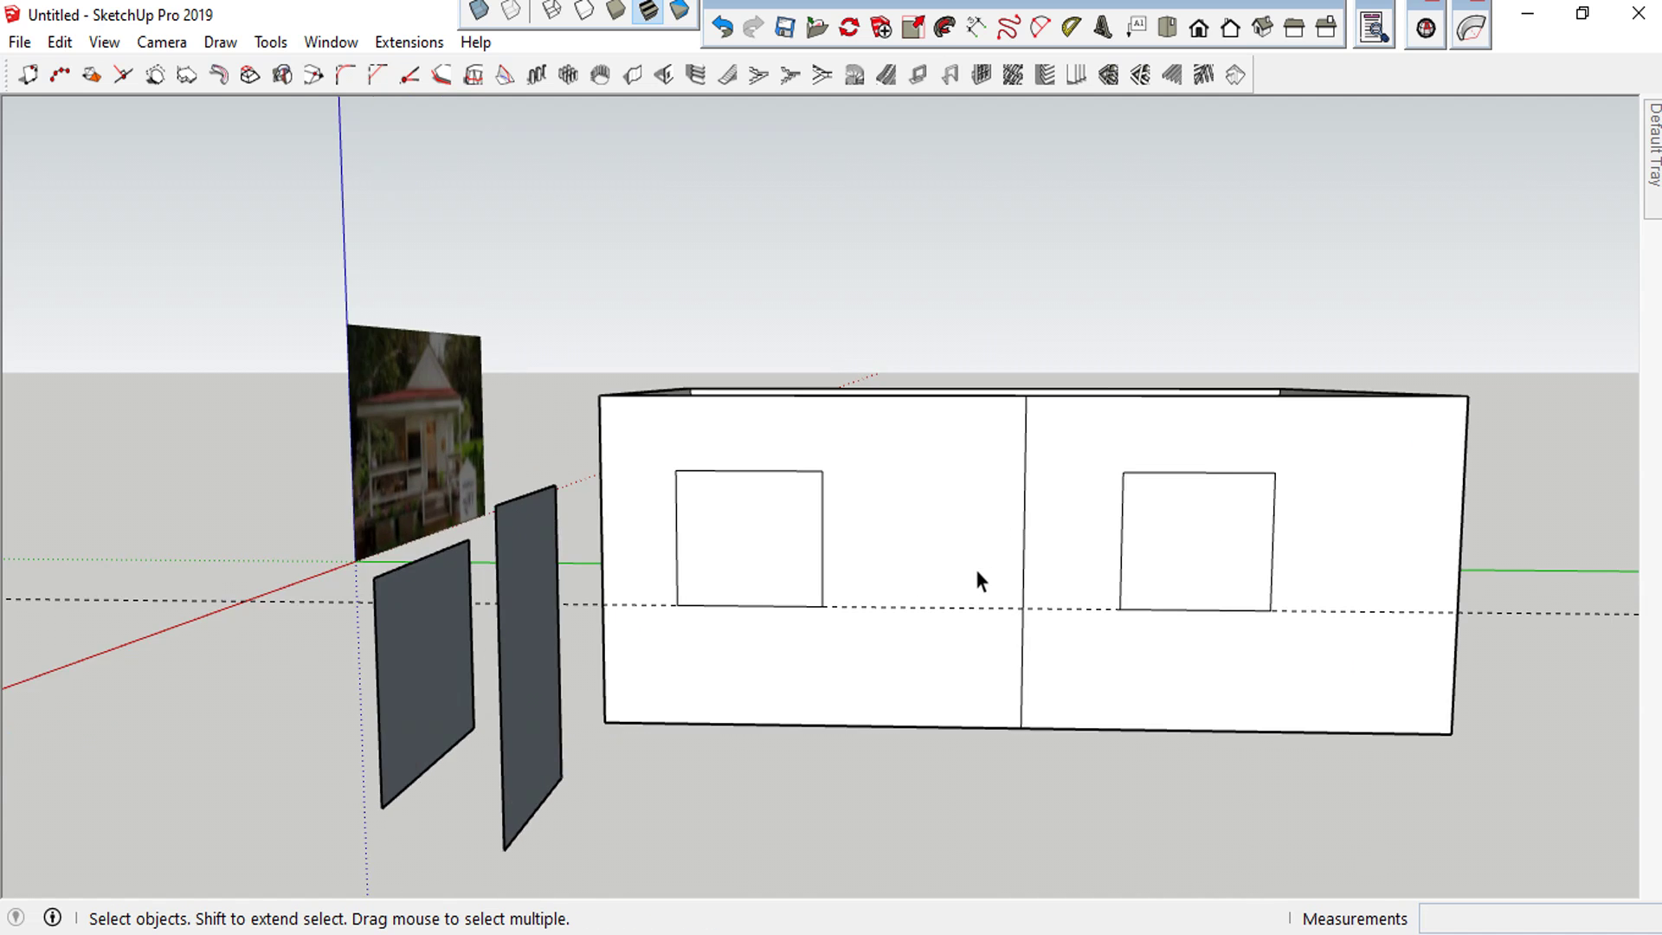
scroll(984, 553, "down", 3)
scroll(1147, 516, "up", 2)
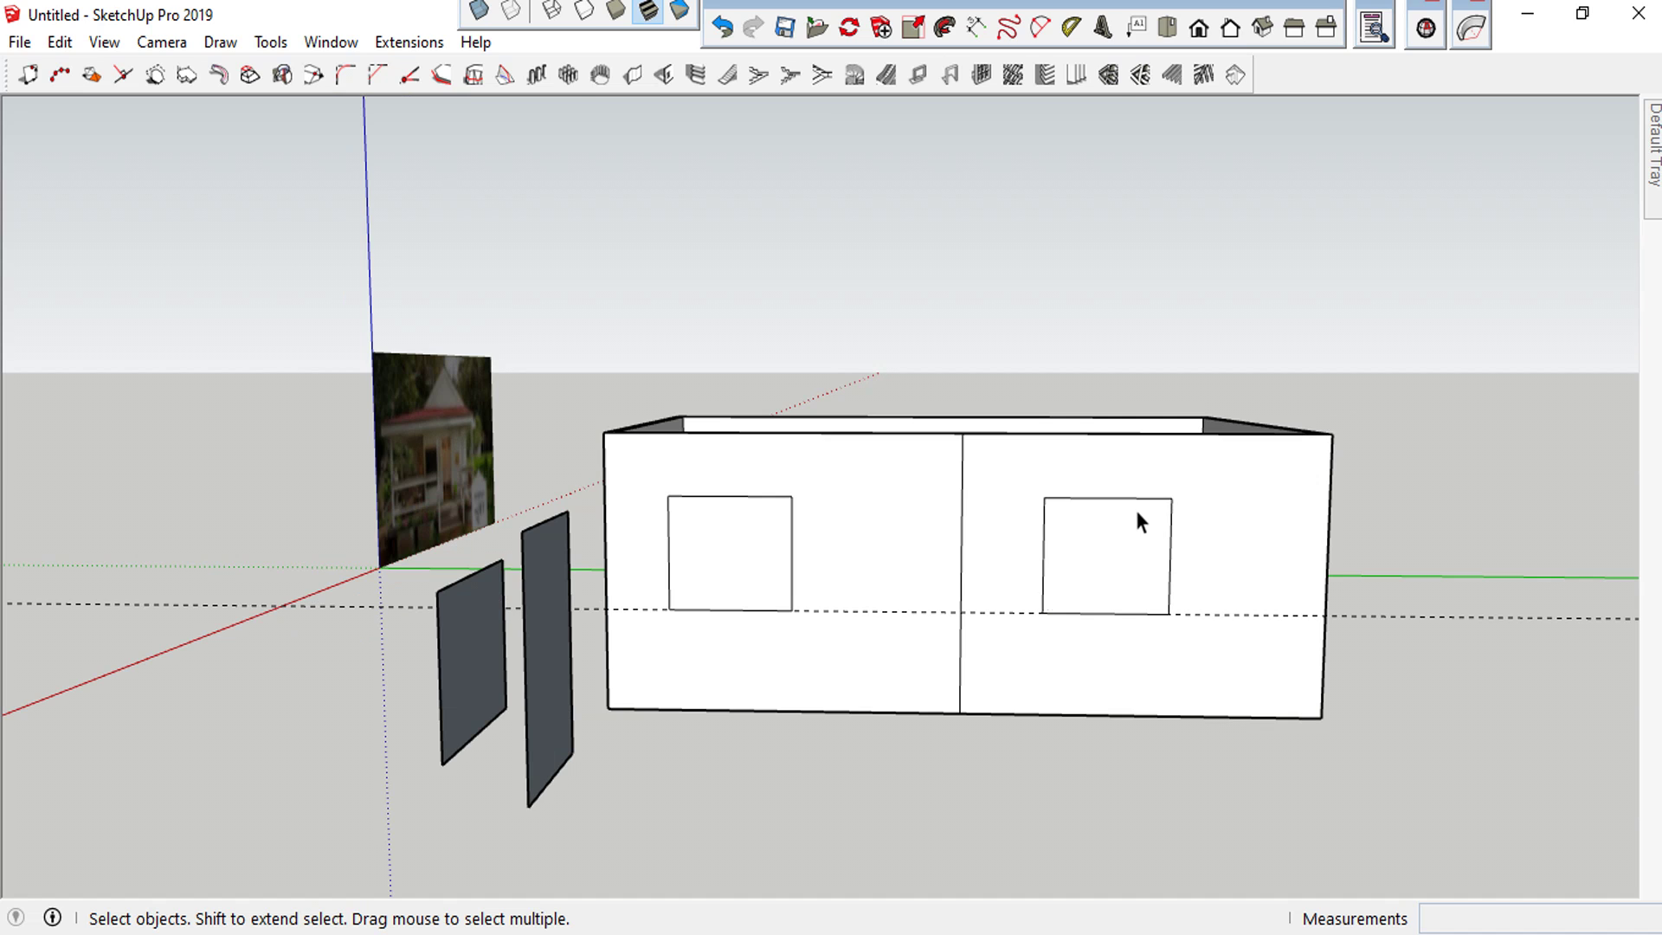
Select the right window face together with its edges
left_click(1137, 510)
left_click(1136, 500)
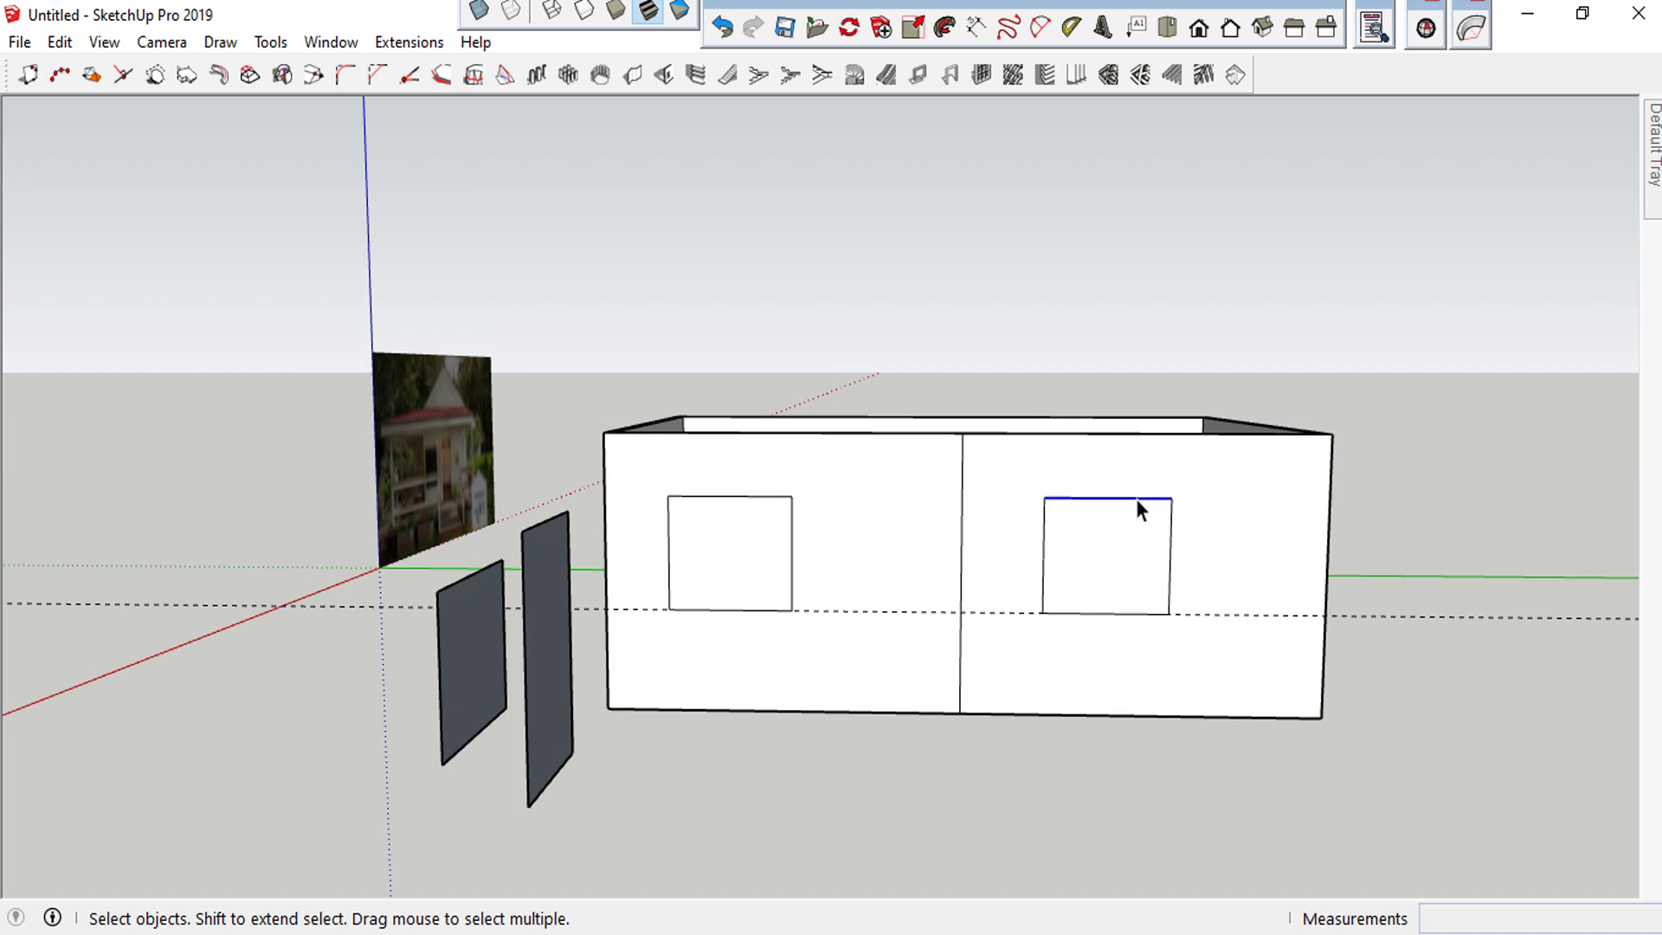
double_click(1104, 555)
Centre the right window within the right half of the wall
key("m")
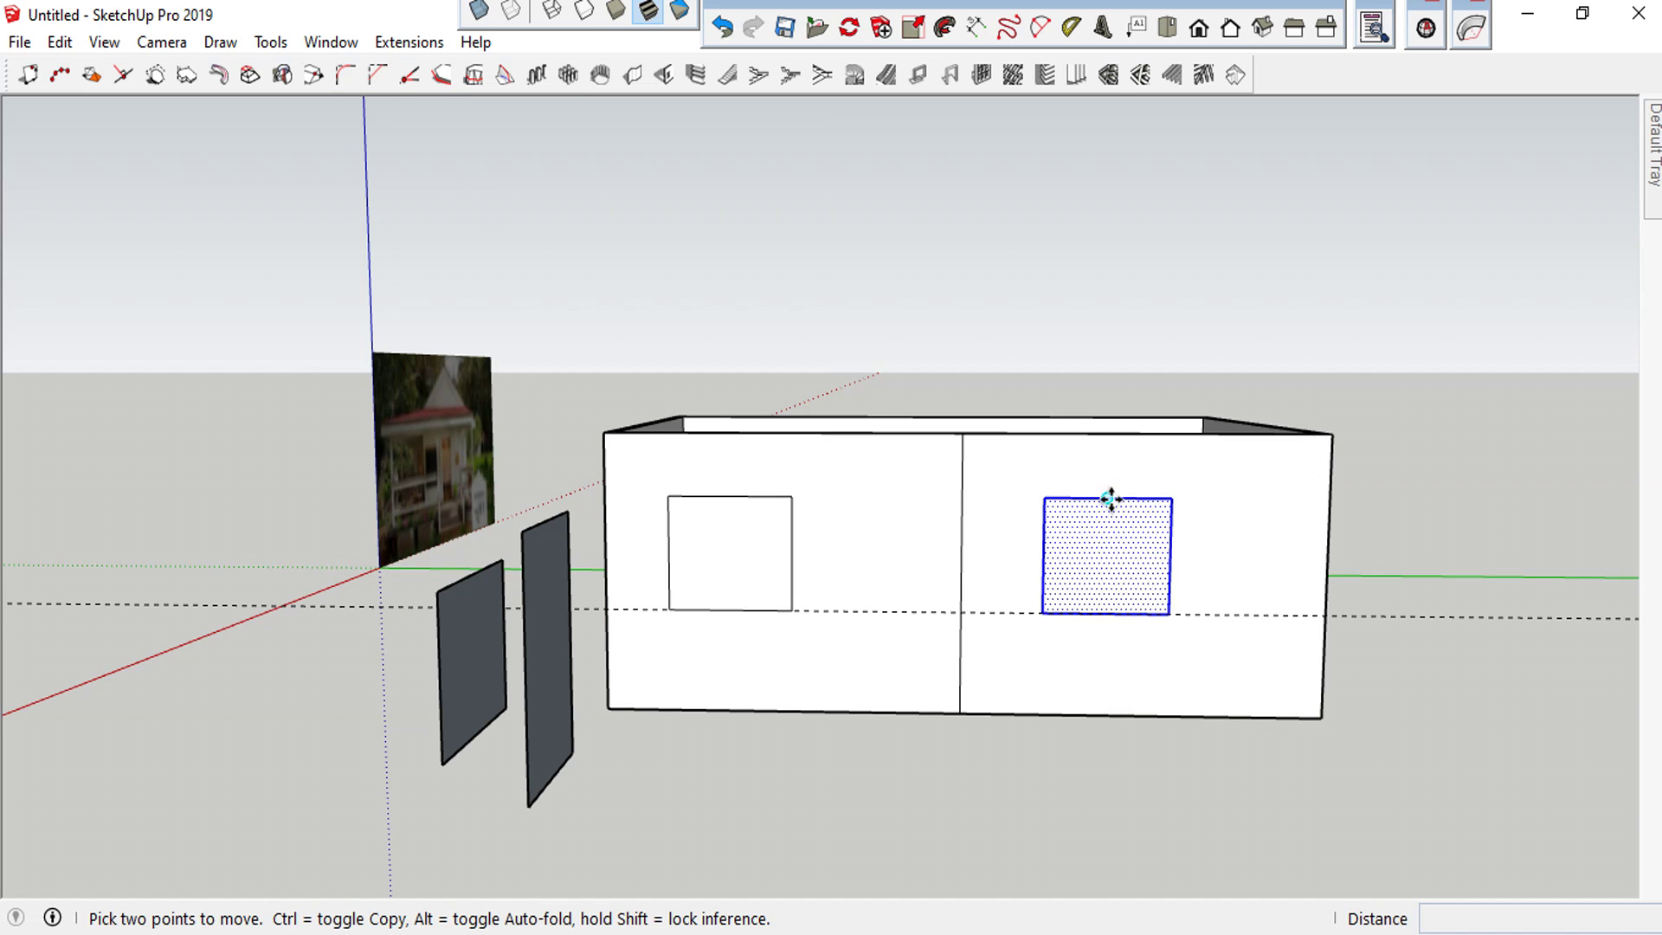
left_click(1110, 498)
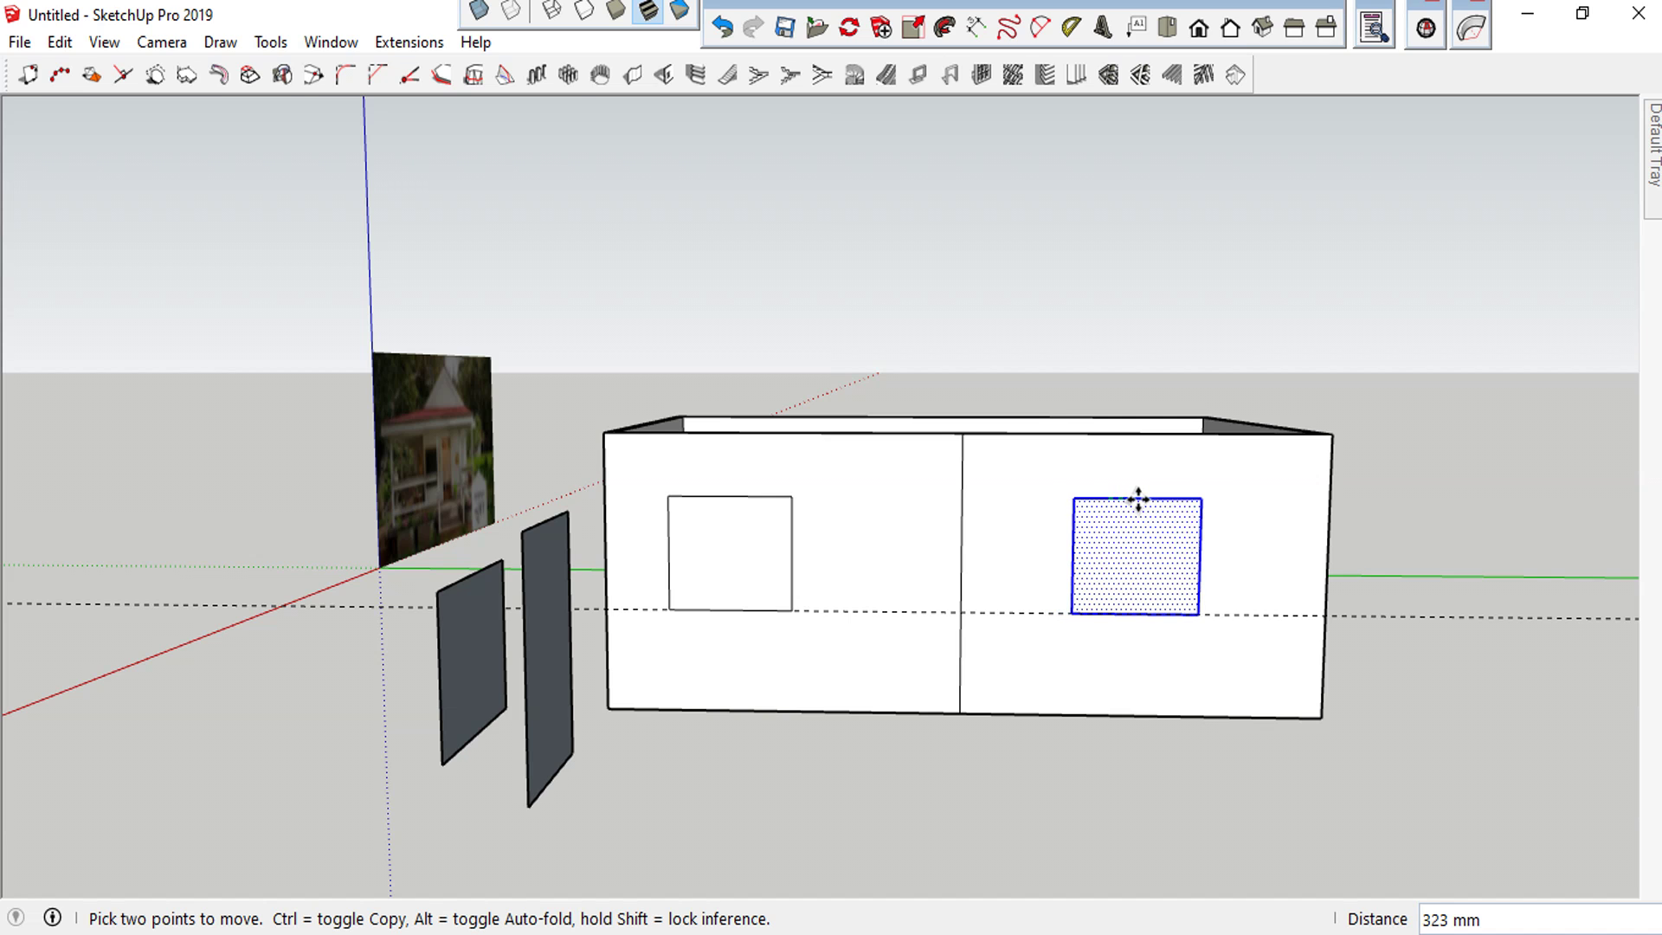
type("100")
key("Return")
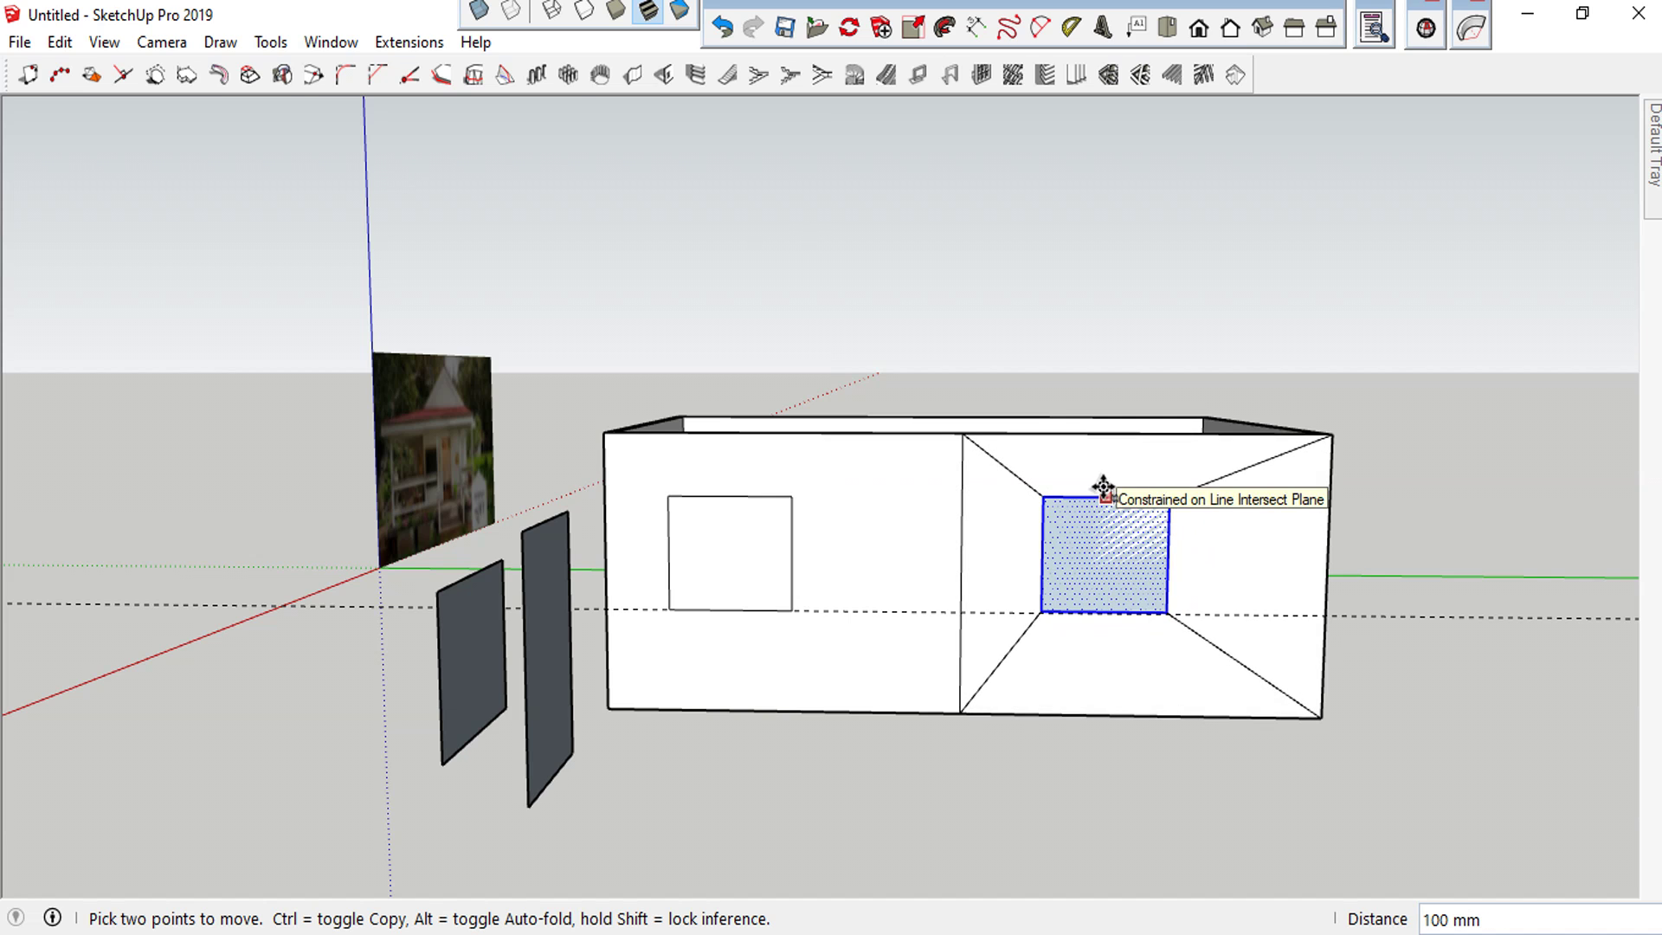
key("ctrl+z")
left_click(1104, 489)
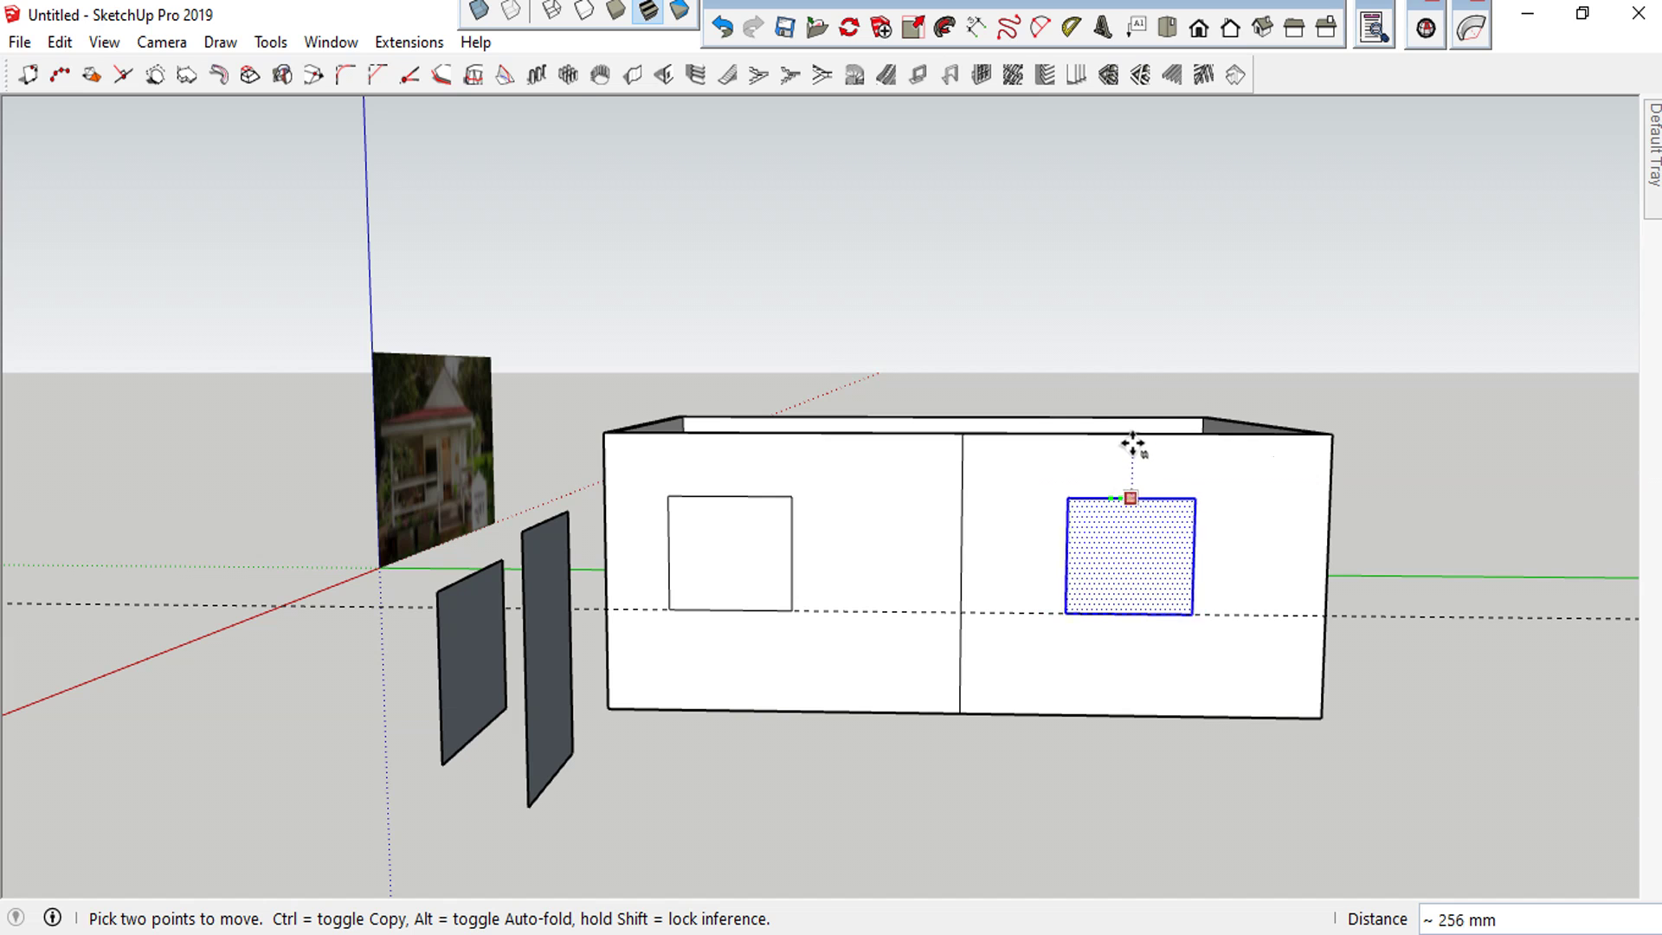
left_click(1144, 437)
key("space")
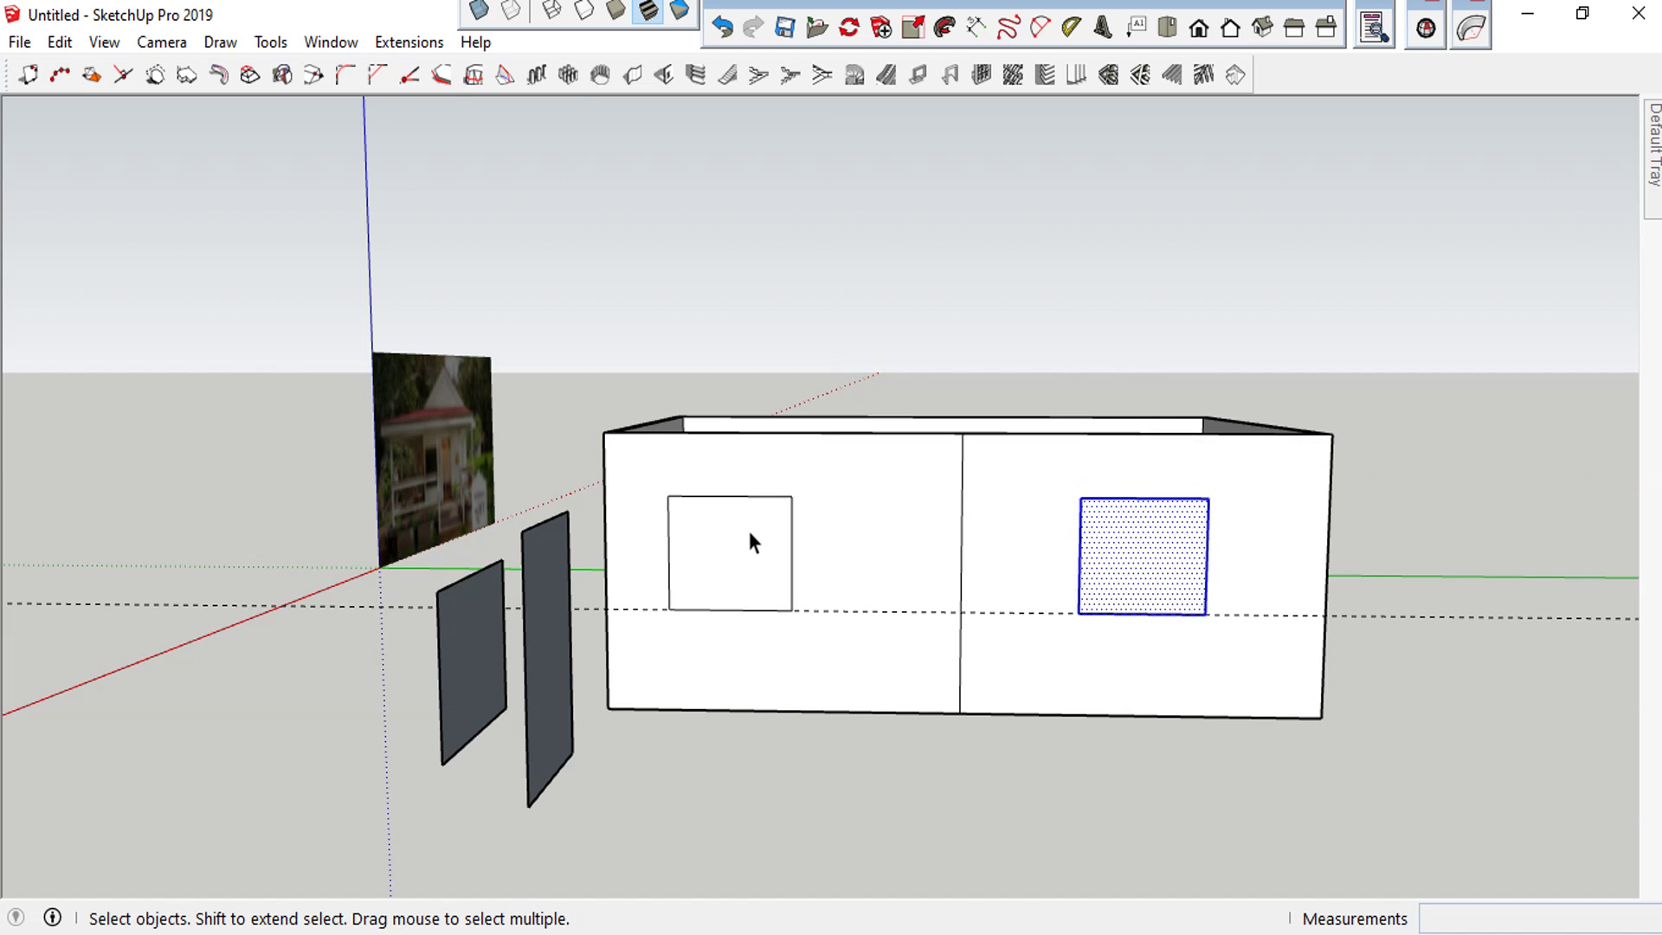
Centre the left window within the left half of the wall
left_click(750, 532)
key("m")
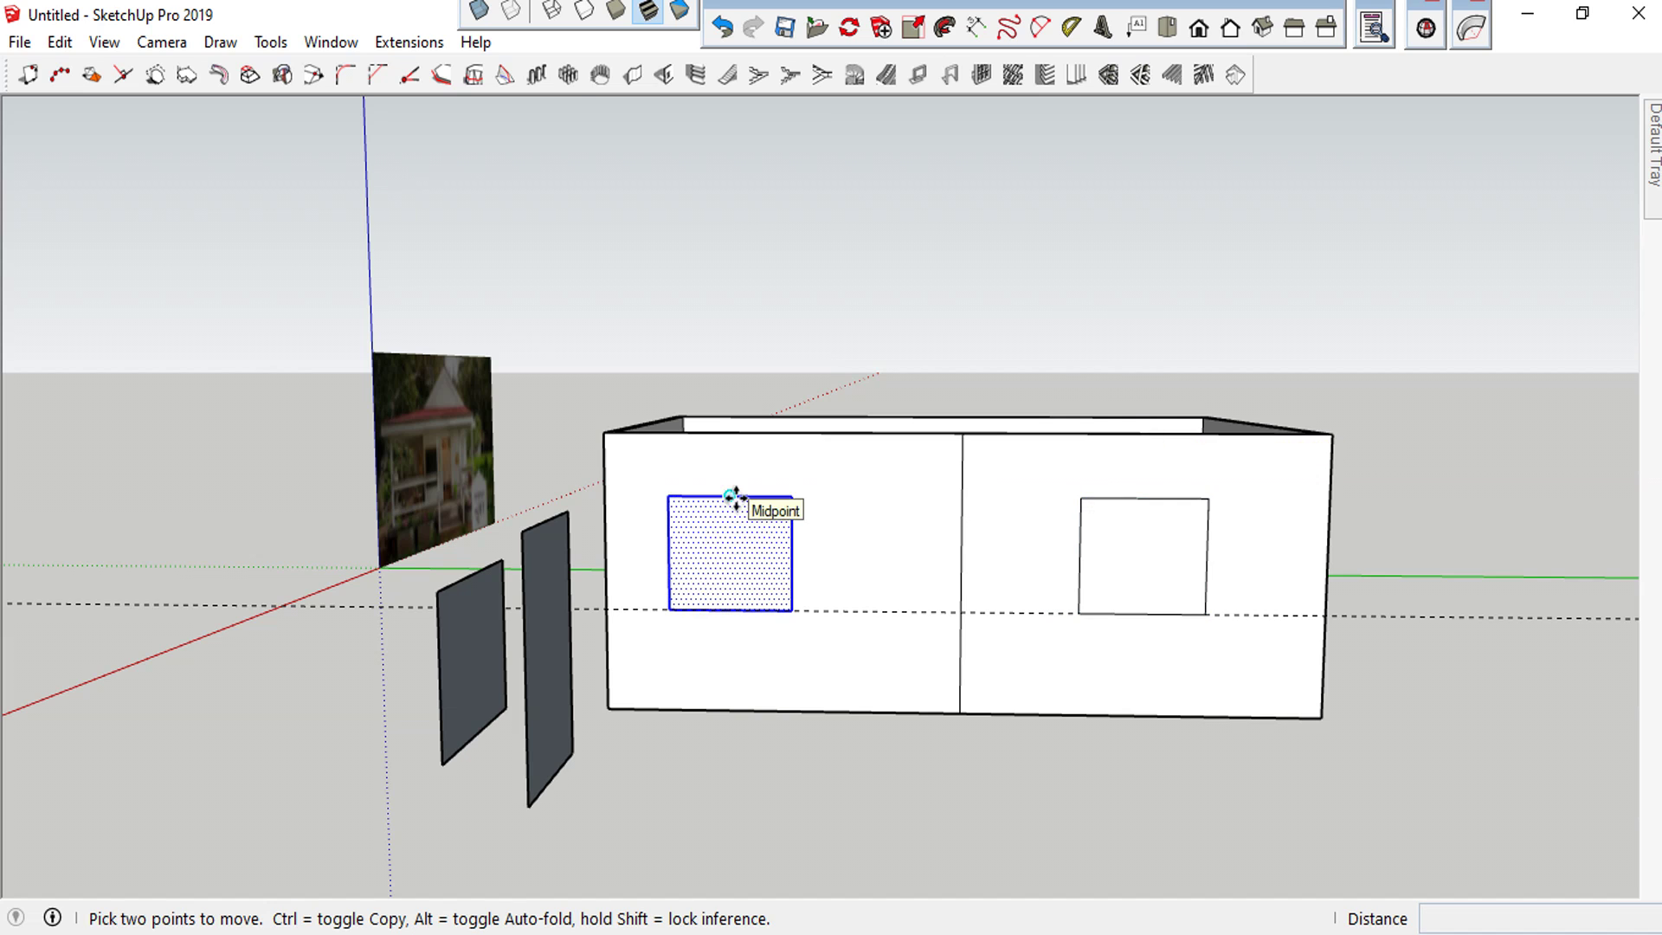
left_click(730, 496)
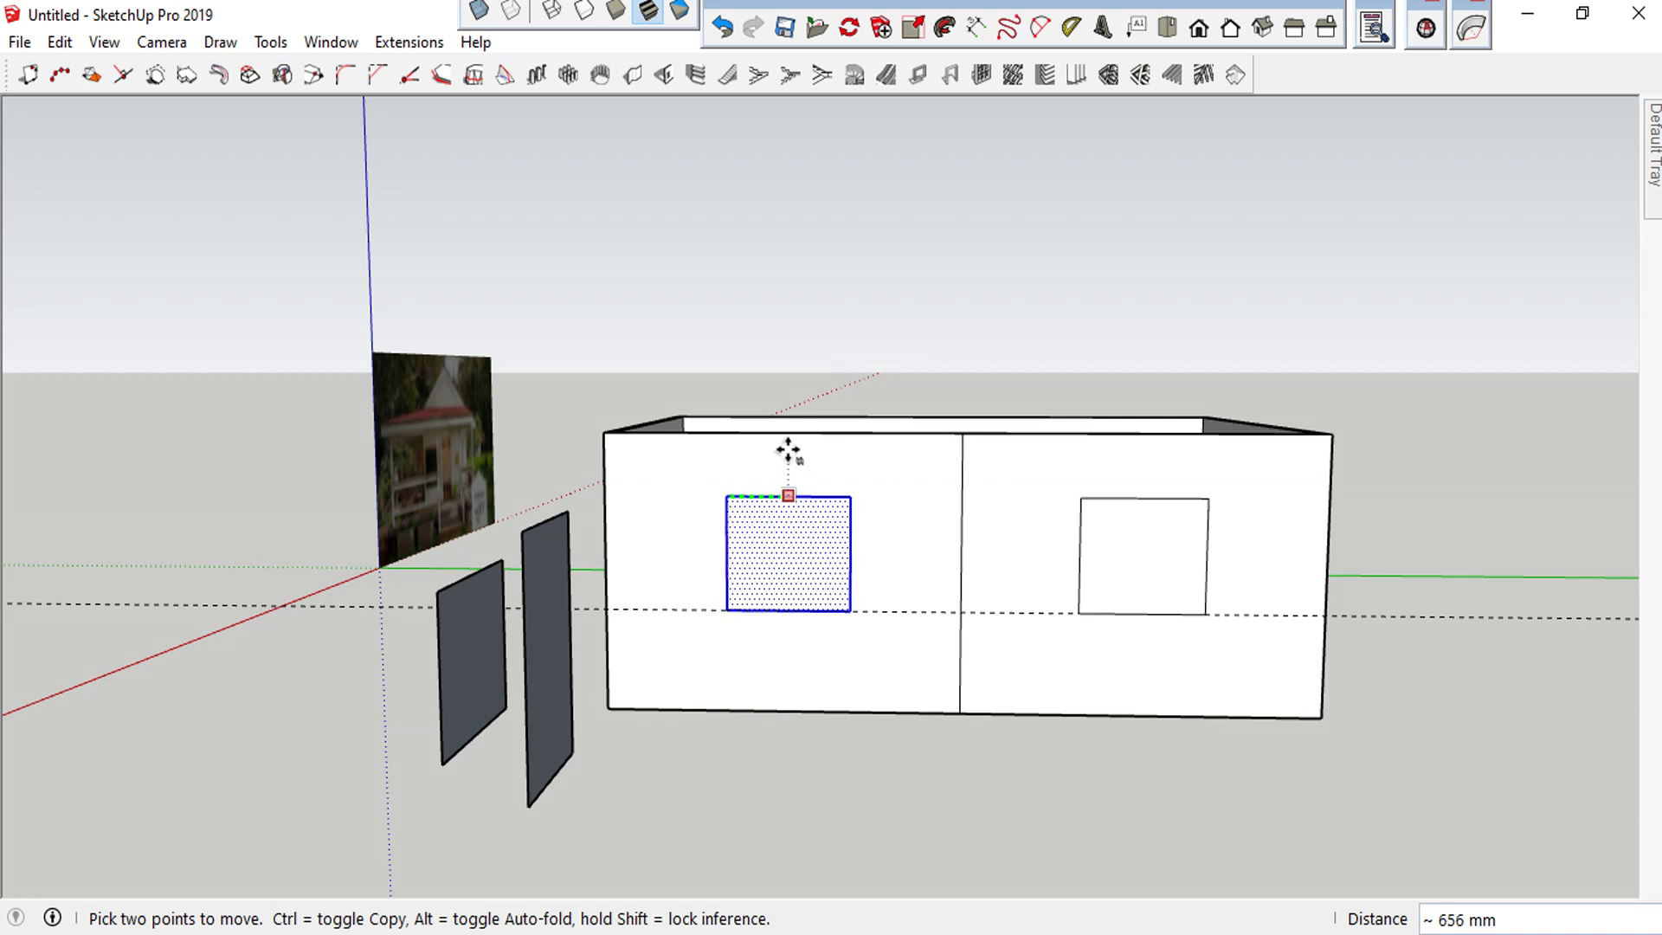
key("Escape")
scroll(868, 556, "down", 3)
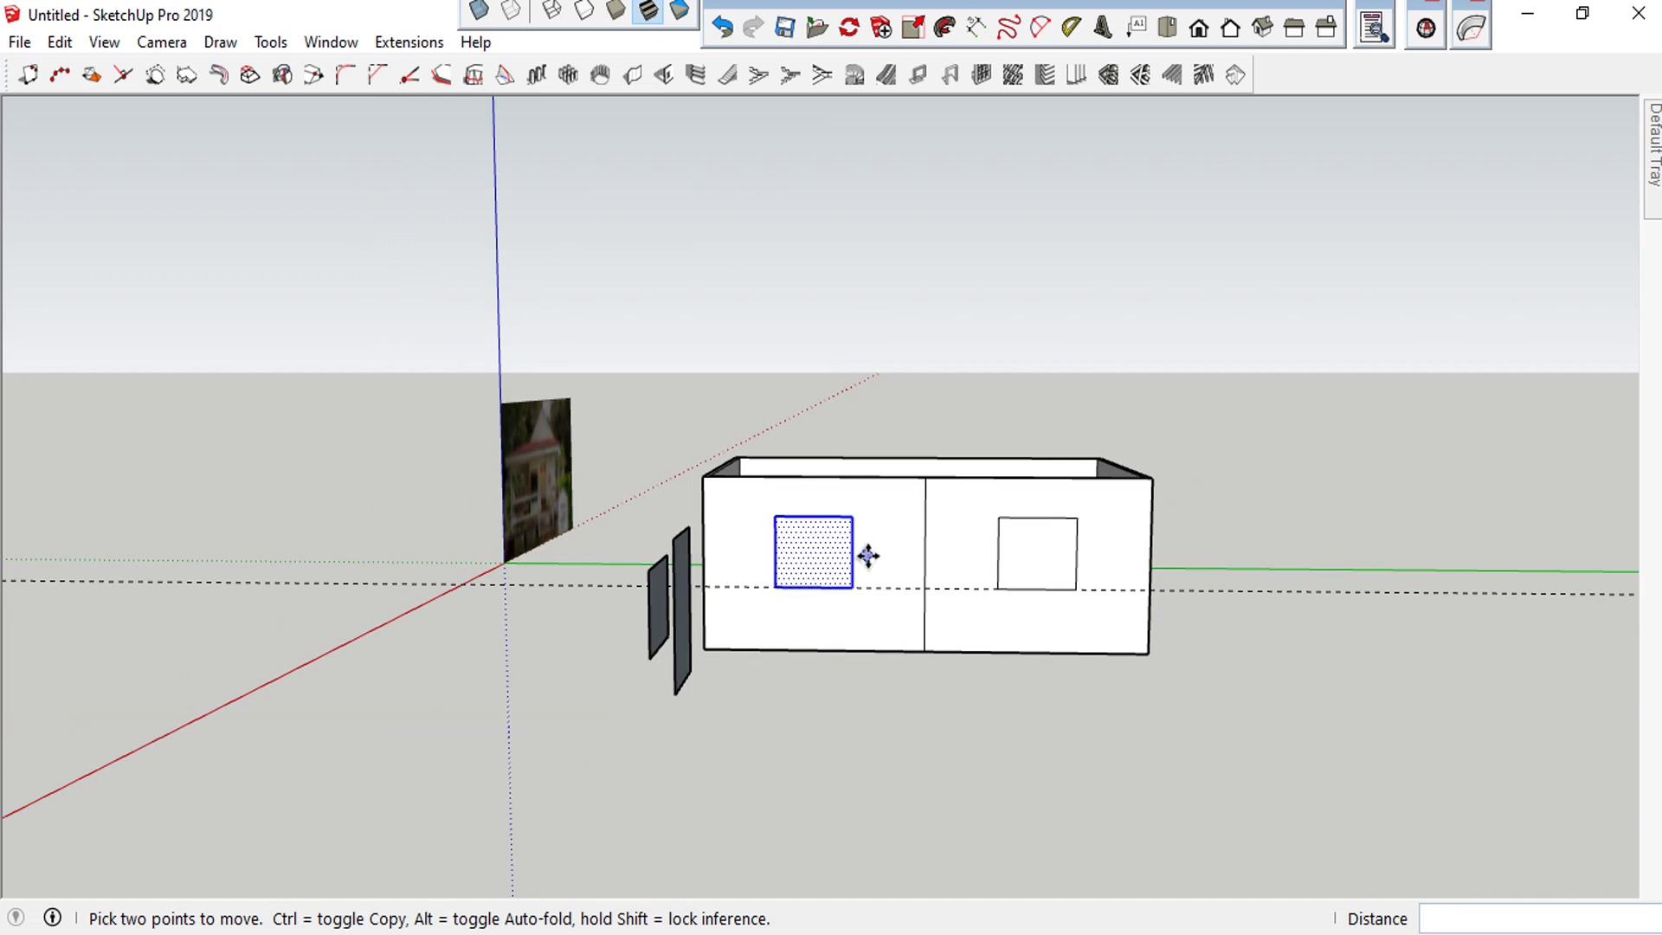
key("space")
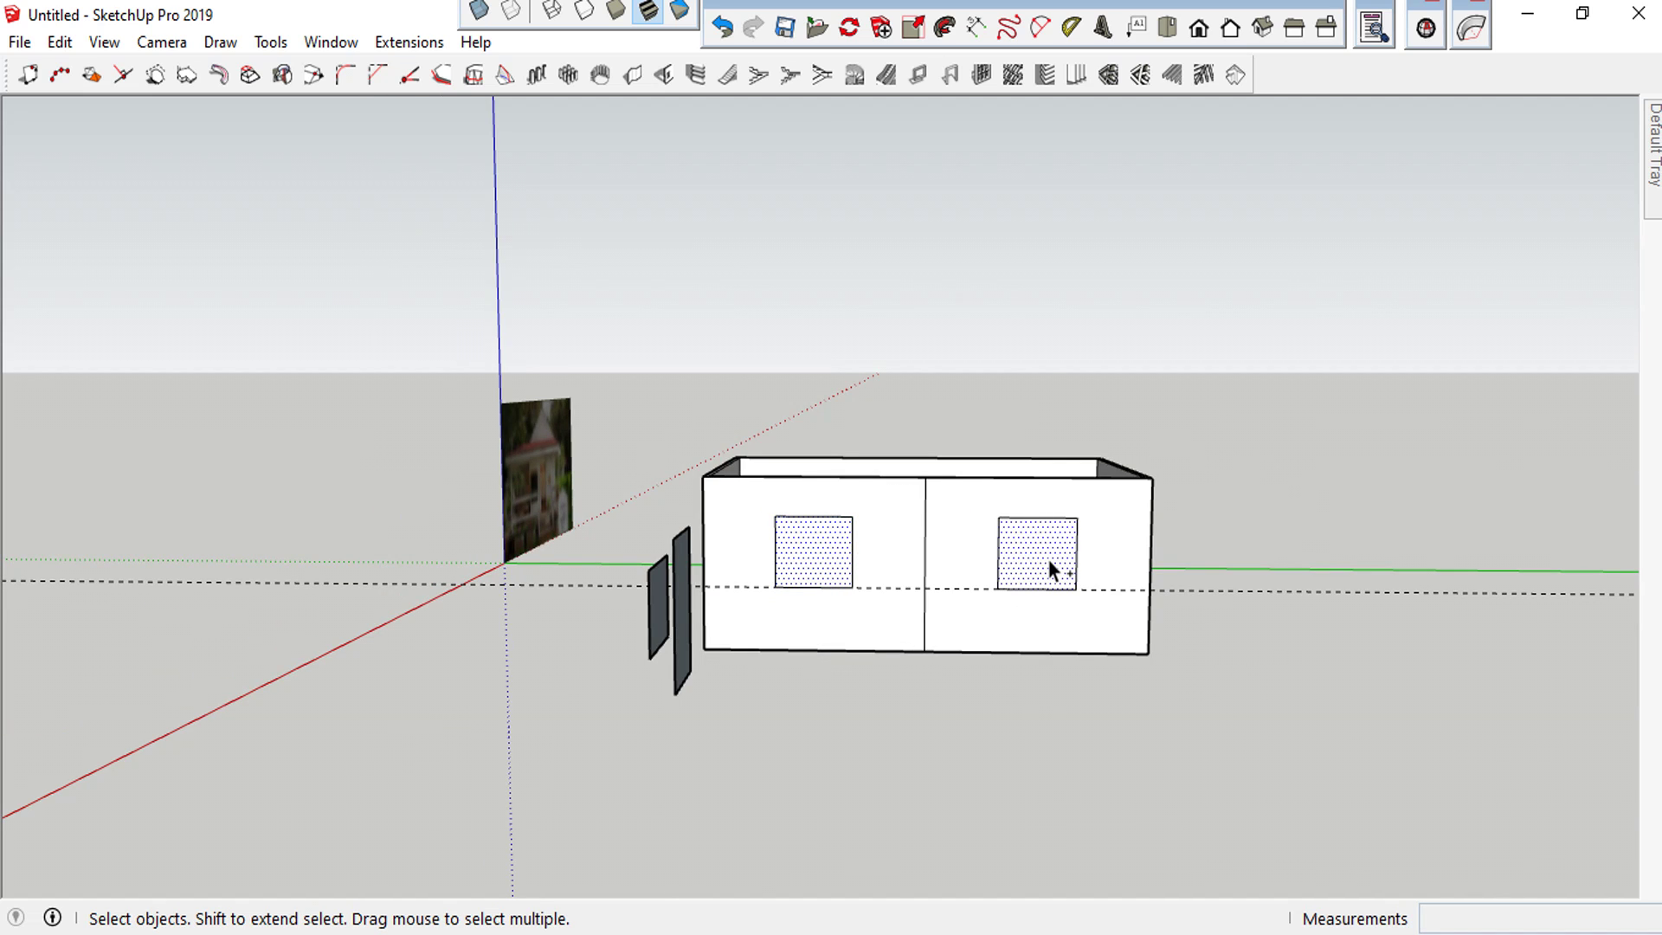
Copy both window rectangles to the right of the house
key("m")
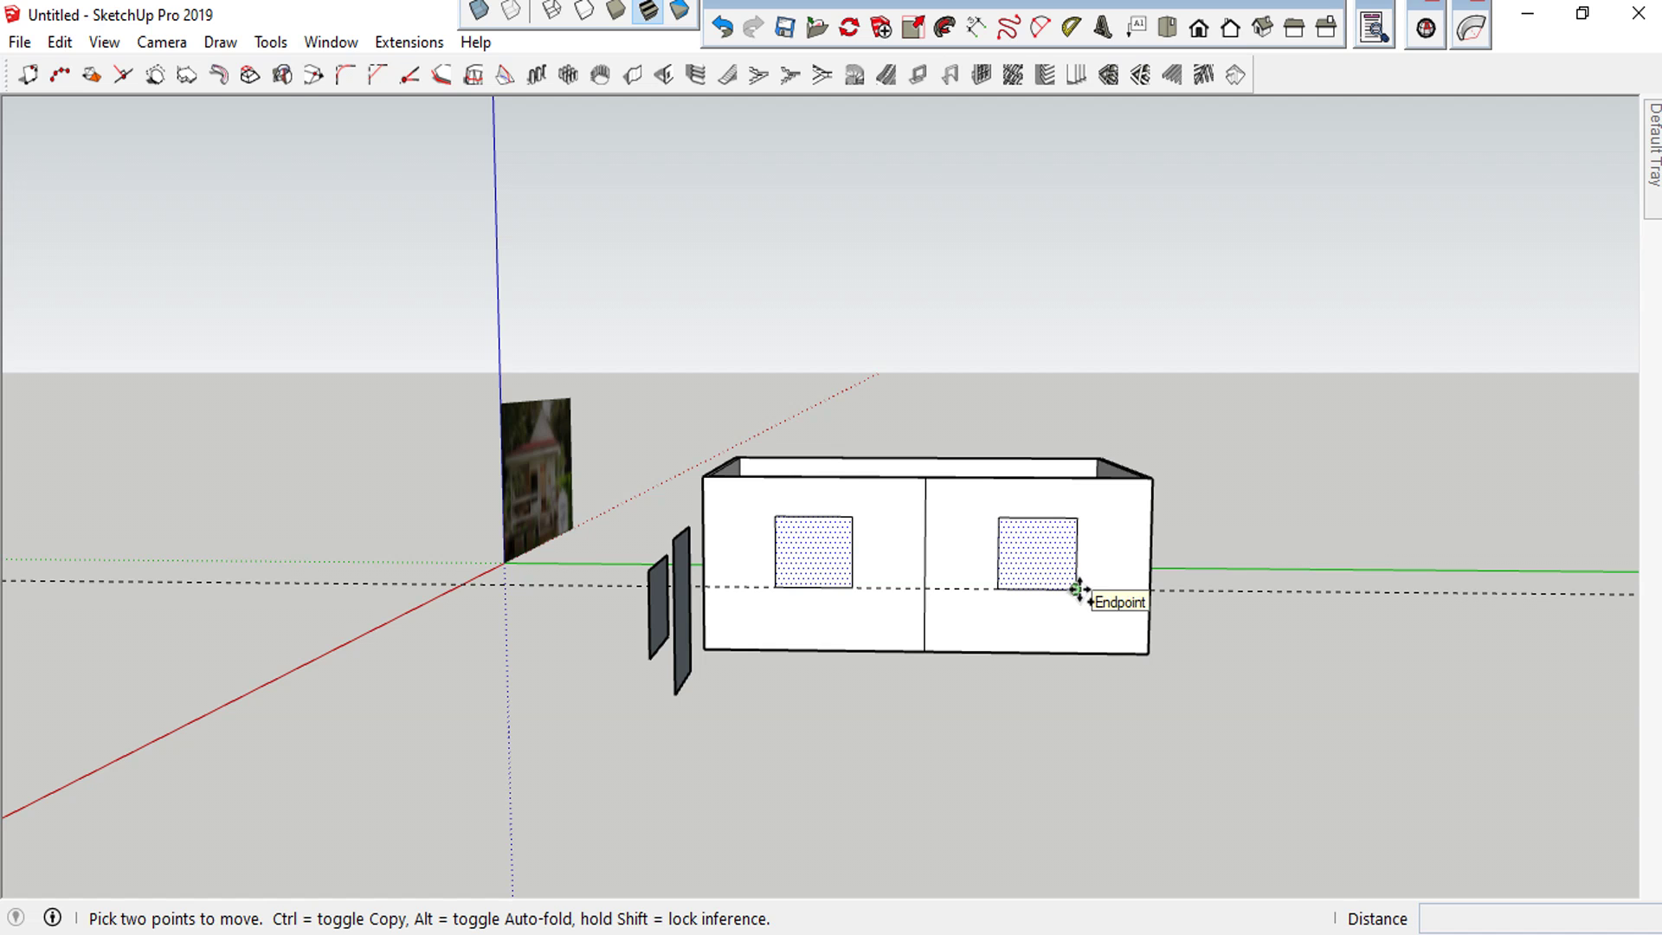
key("ctrl")
left_click(1075, 589)
left_click(1576, 594)
key("space")
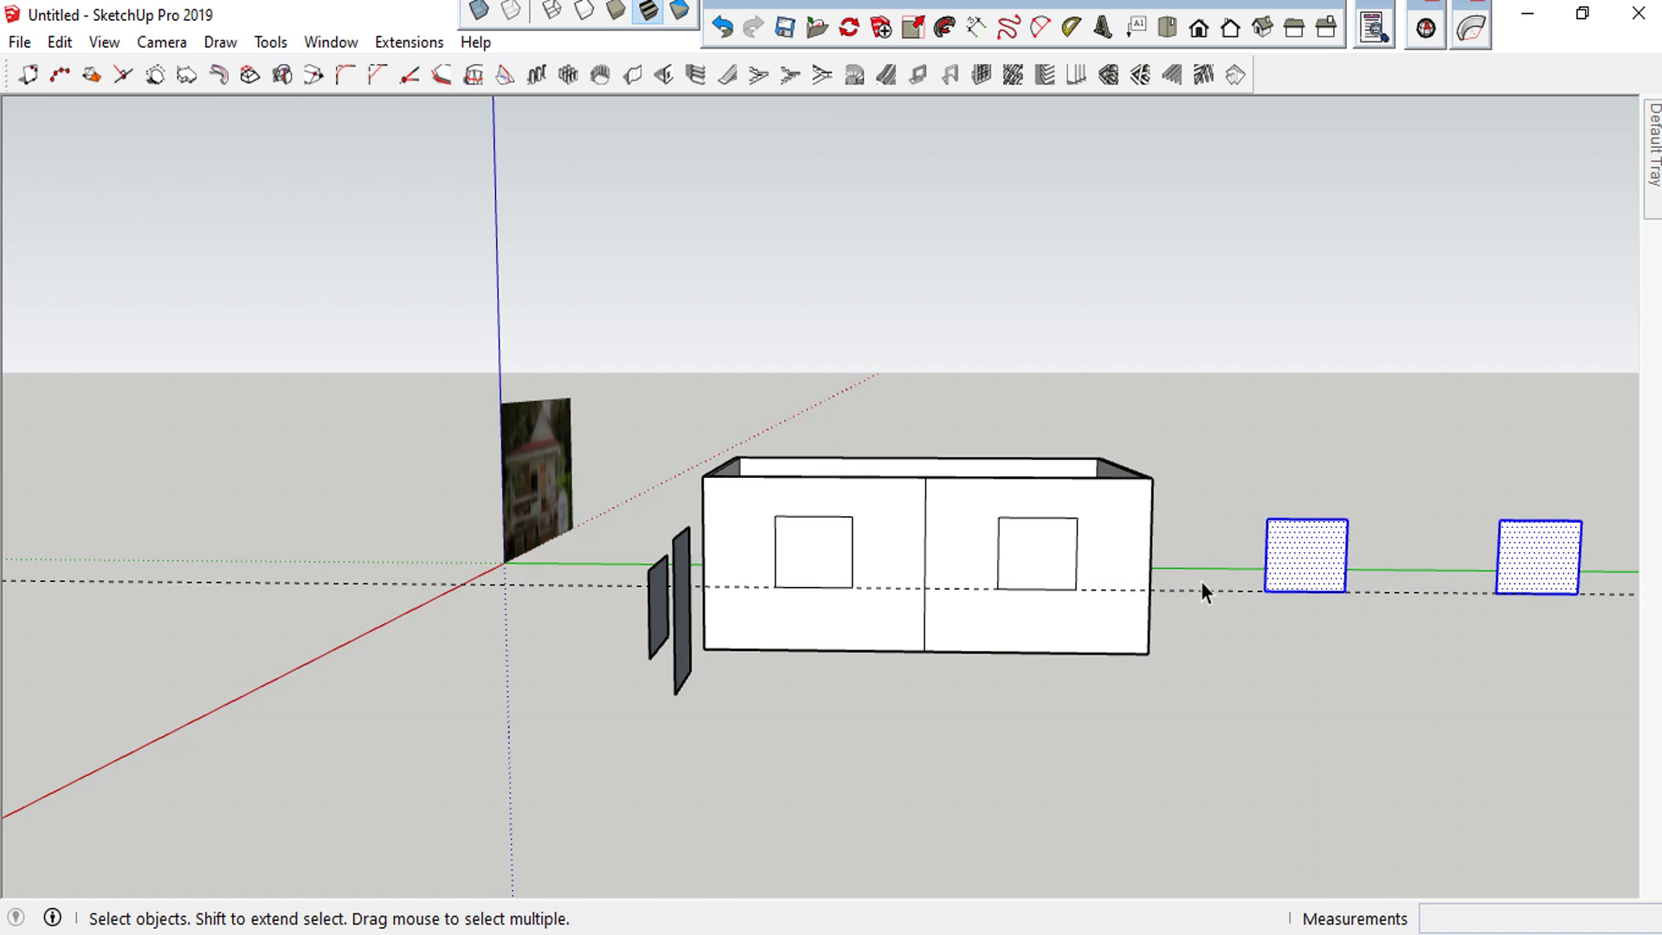
left_click(1193, 643)
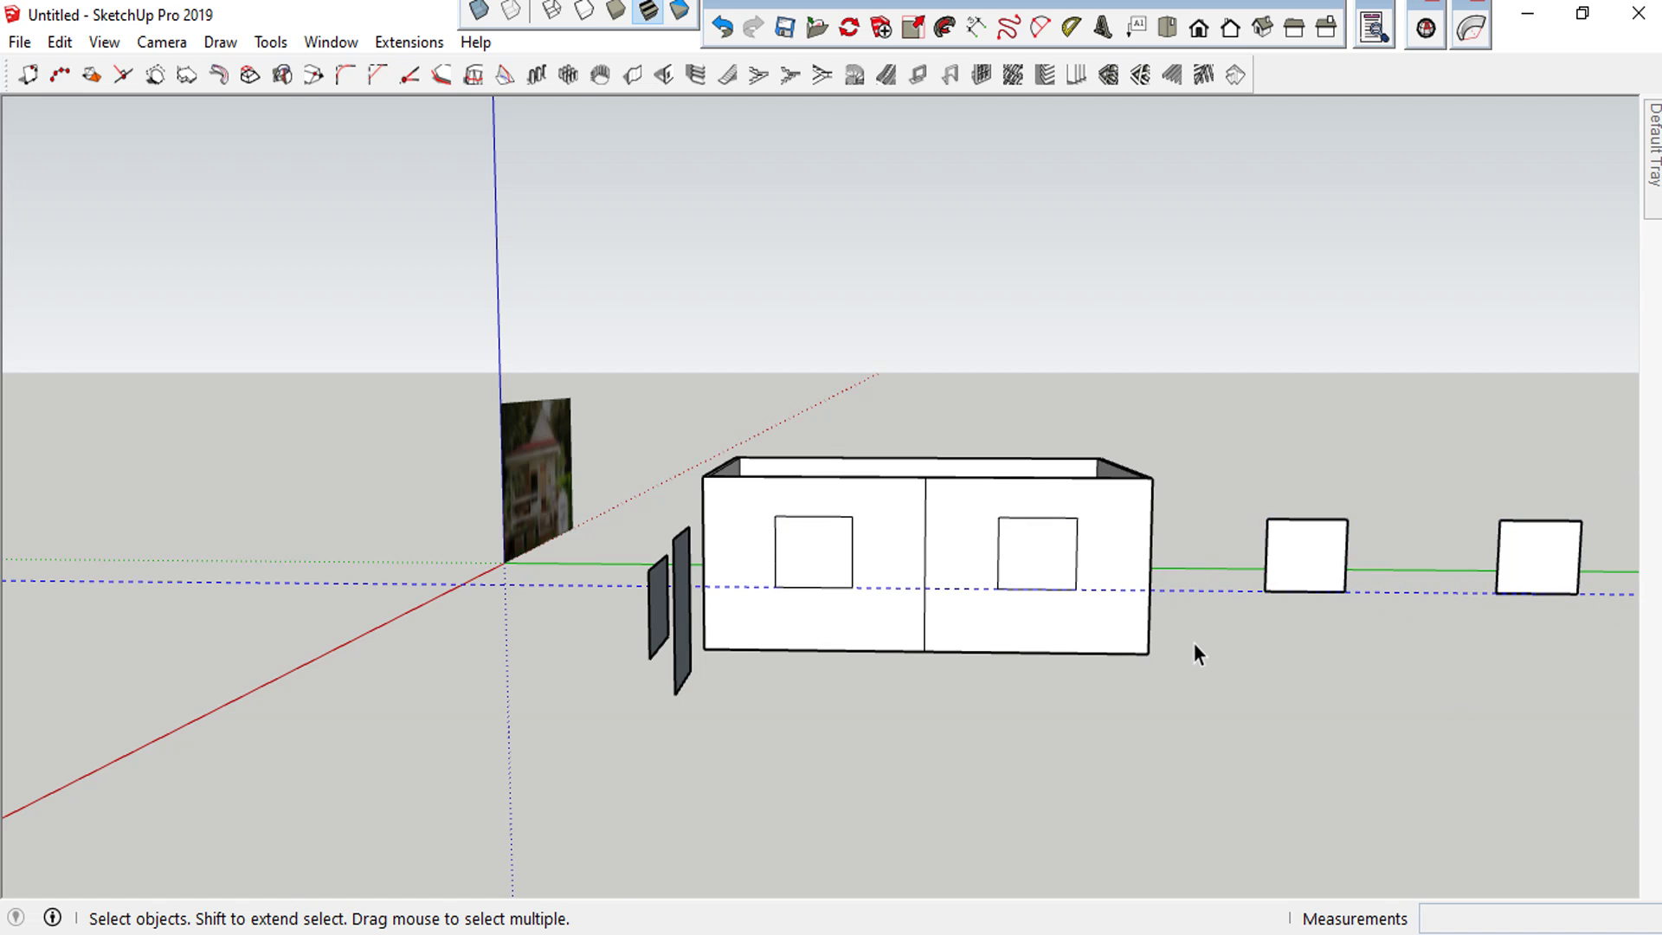
Push both window faces through the wall to cut window openings
scroll(1047, 569, "up", 1)
left_click(1047, 570)
key("p")
left_click(1047, 570)
left_click(1009, 583)
middle_click_drag(1010, 582, 1194, 735)
left_click(839, 616)
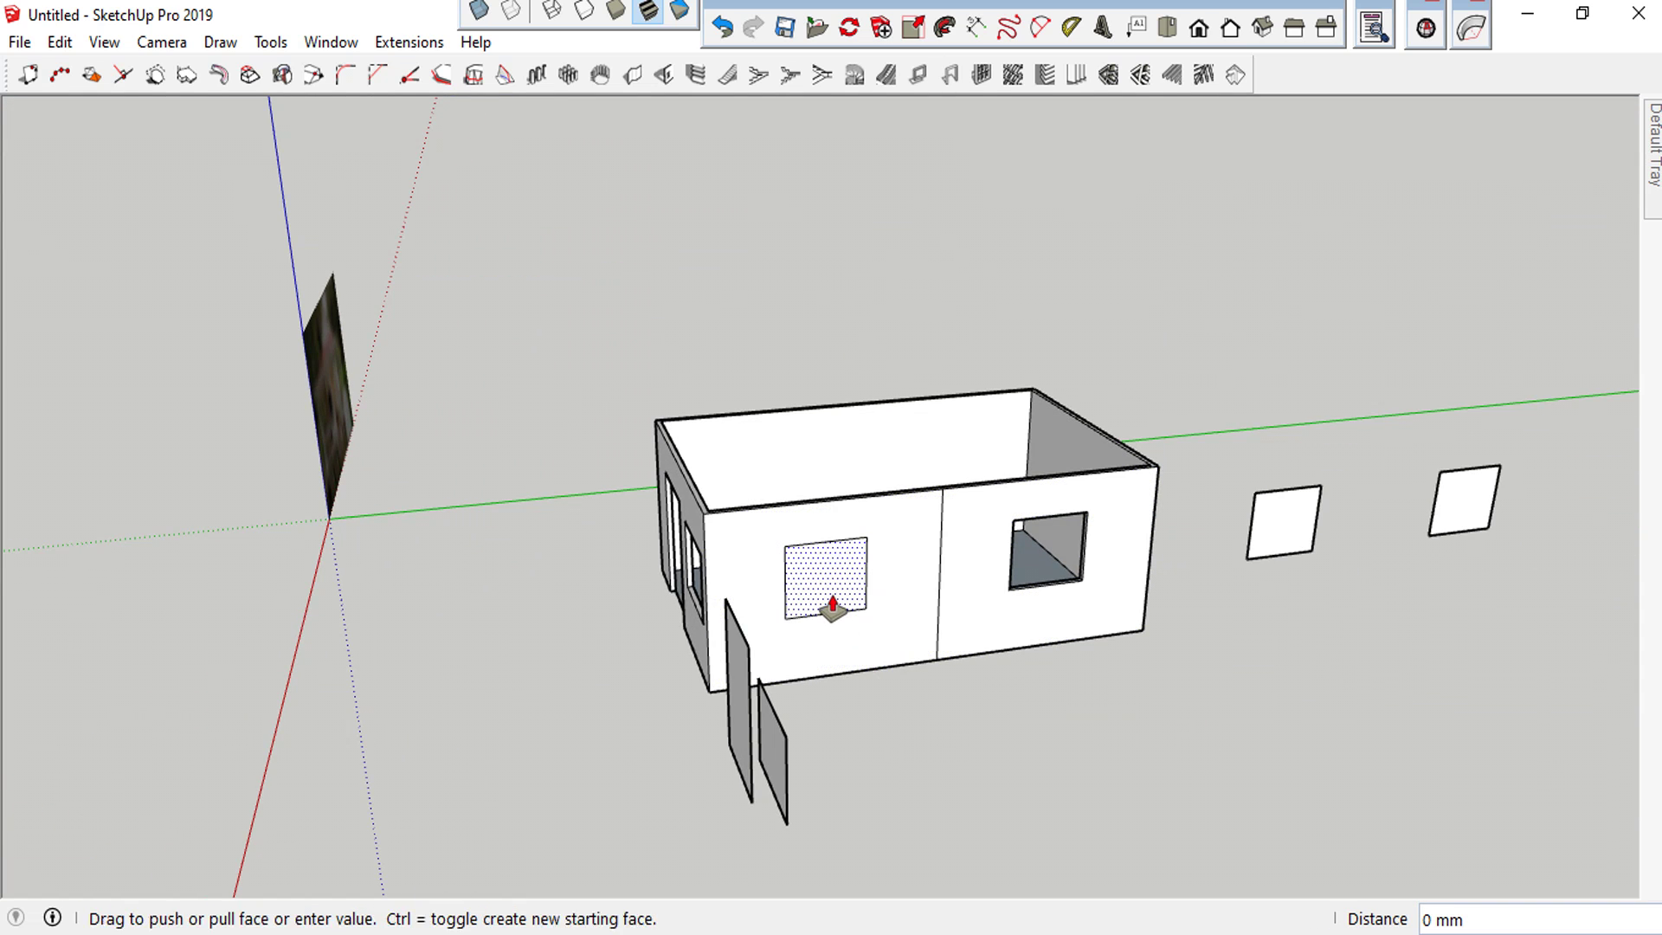
middle_click_drag(880, 640, 756, 511)
Select the first small square panel copy for insetting
key("space")
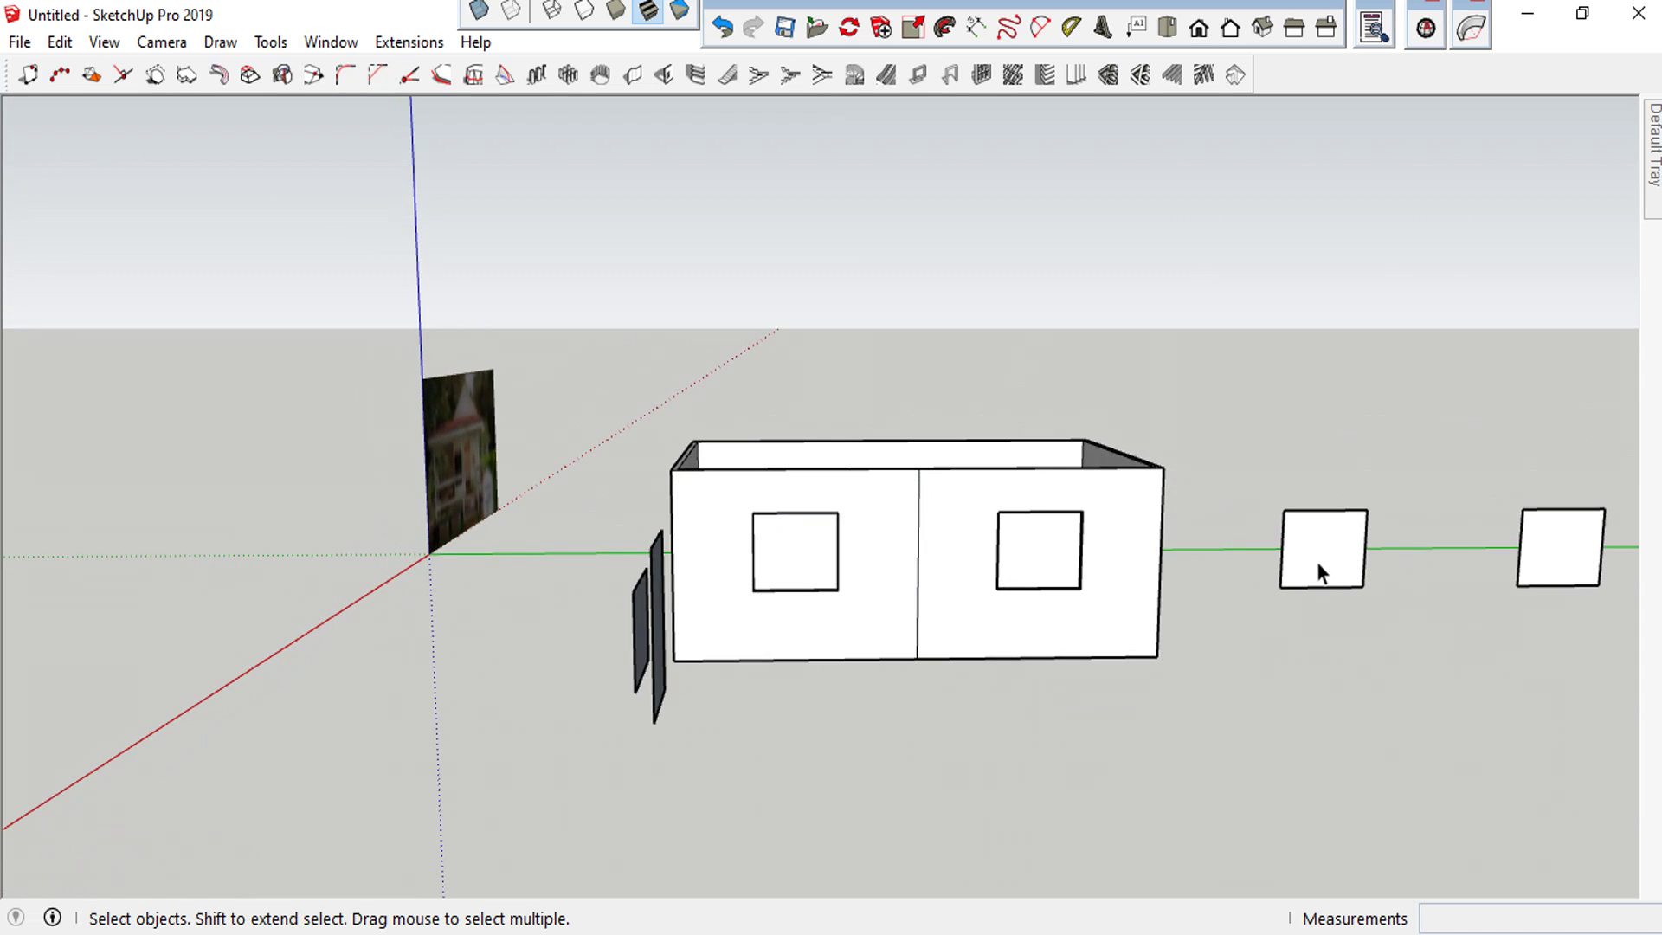
left_click(1316, 561)
middle_click_drag(1320, 585, 1340, 581)
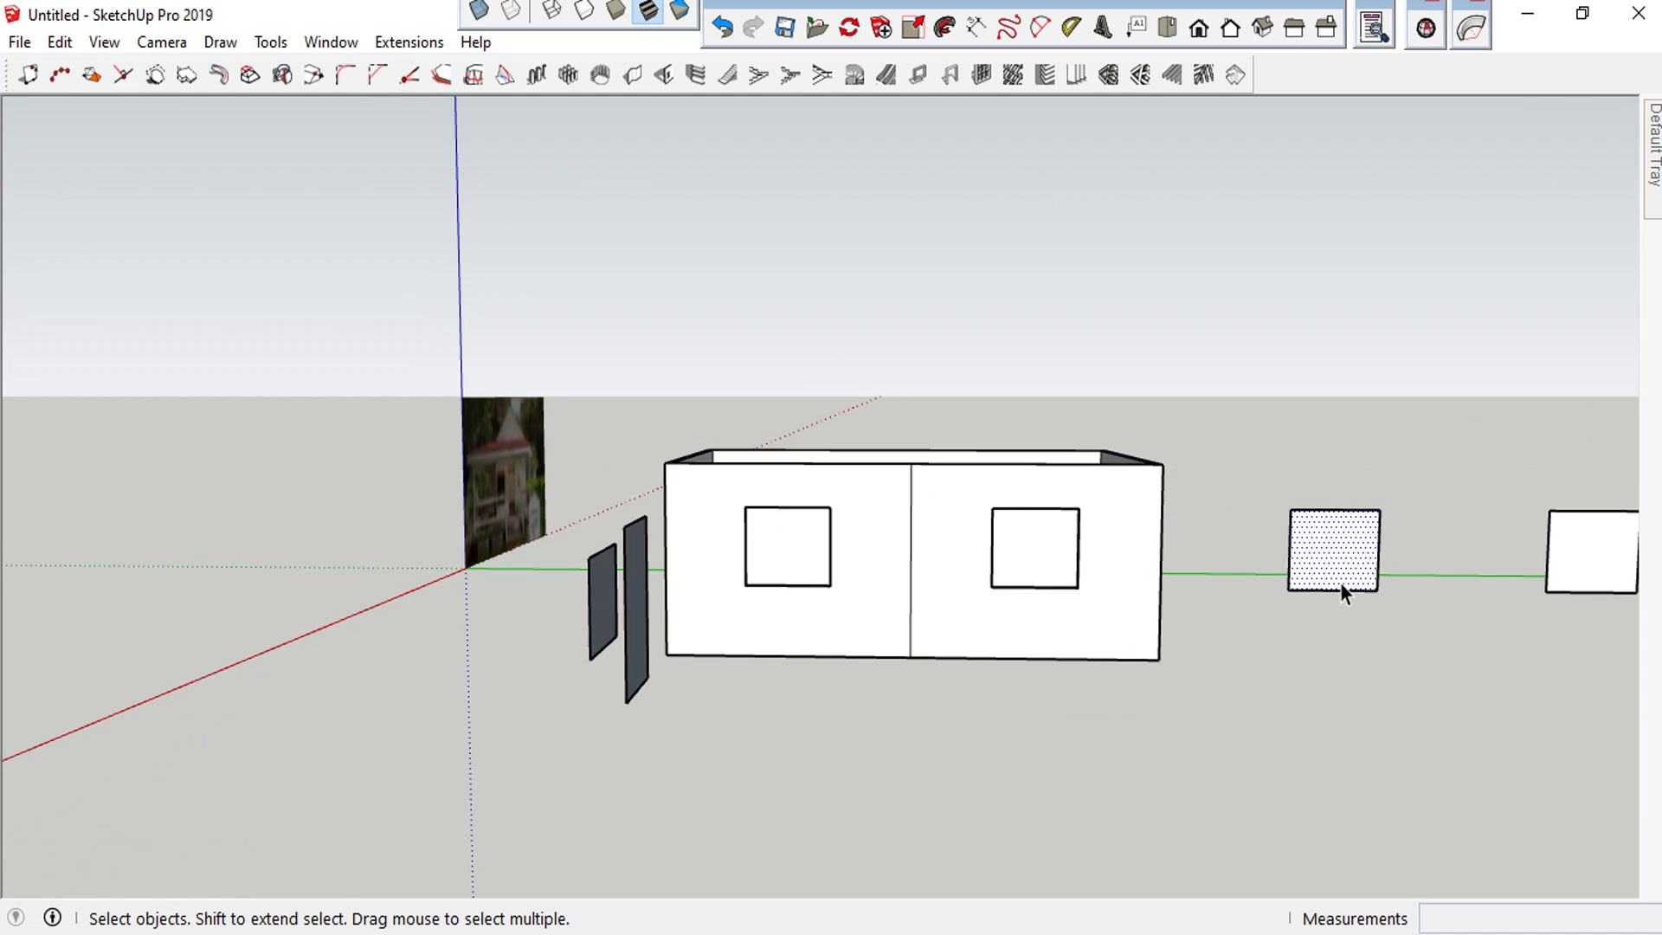
key("f")
Inset the first square panel by 60 to form its frame
left_click(1311, 573)
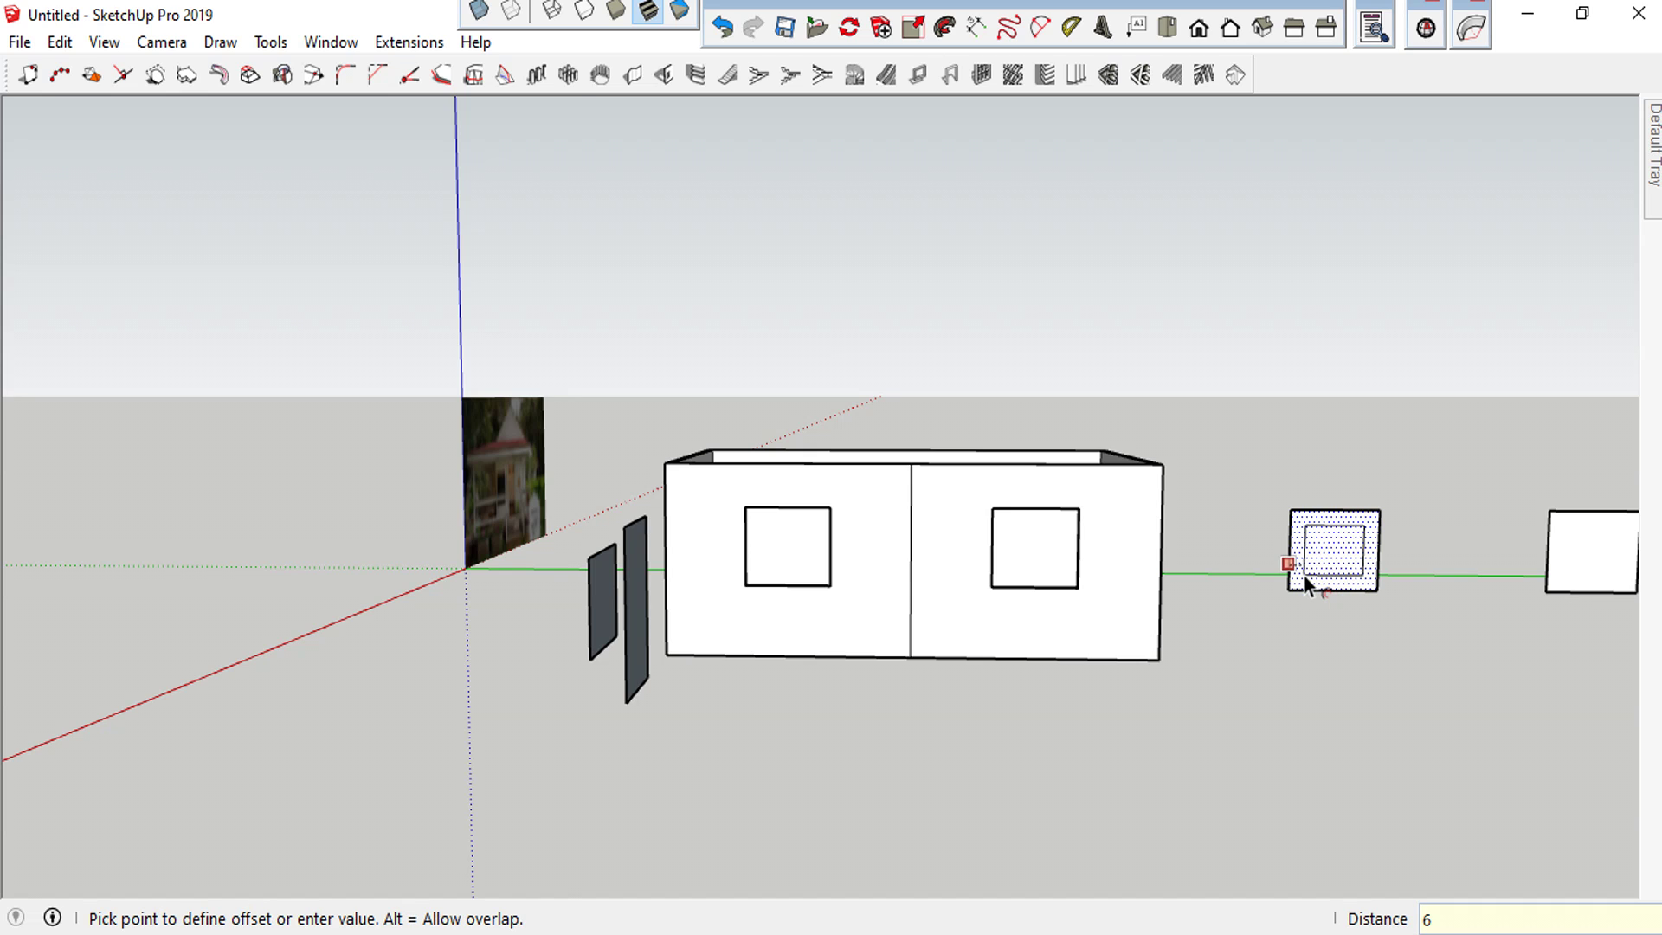
type("0")
key("Return")
scroll(1168, 568, "down", 2)
scroll(1458, 601, "down", 2)
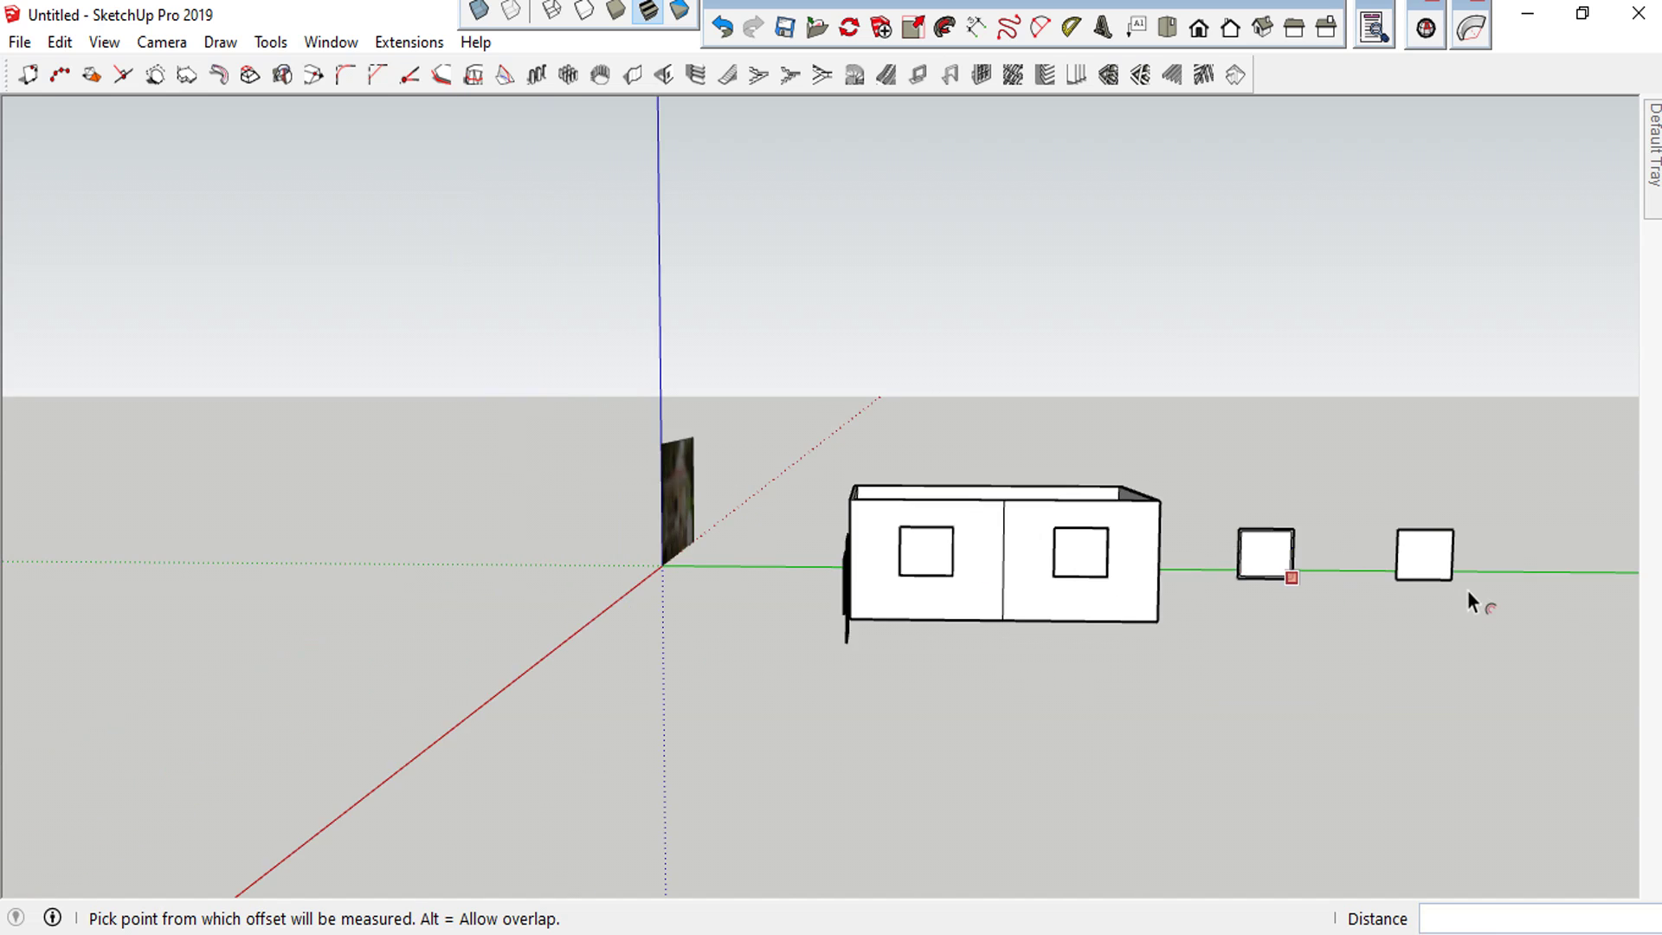
scroll(1454, 592, "up", 2)
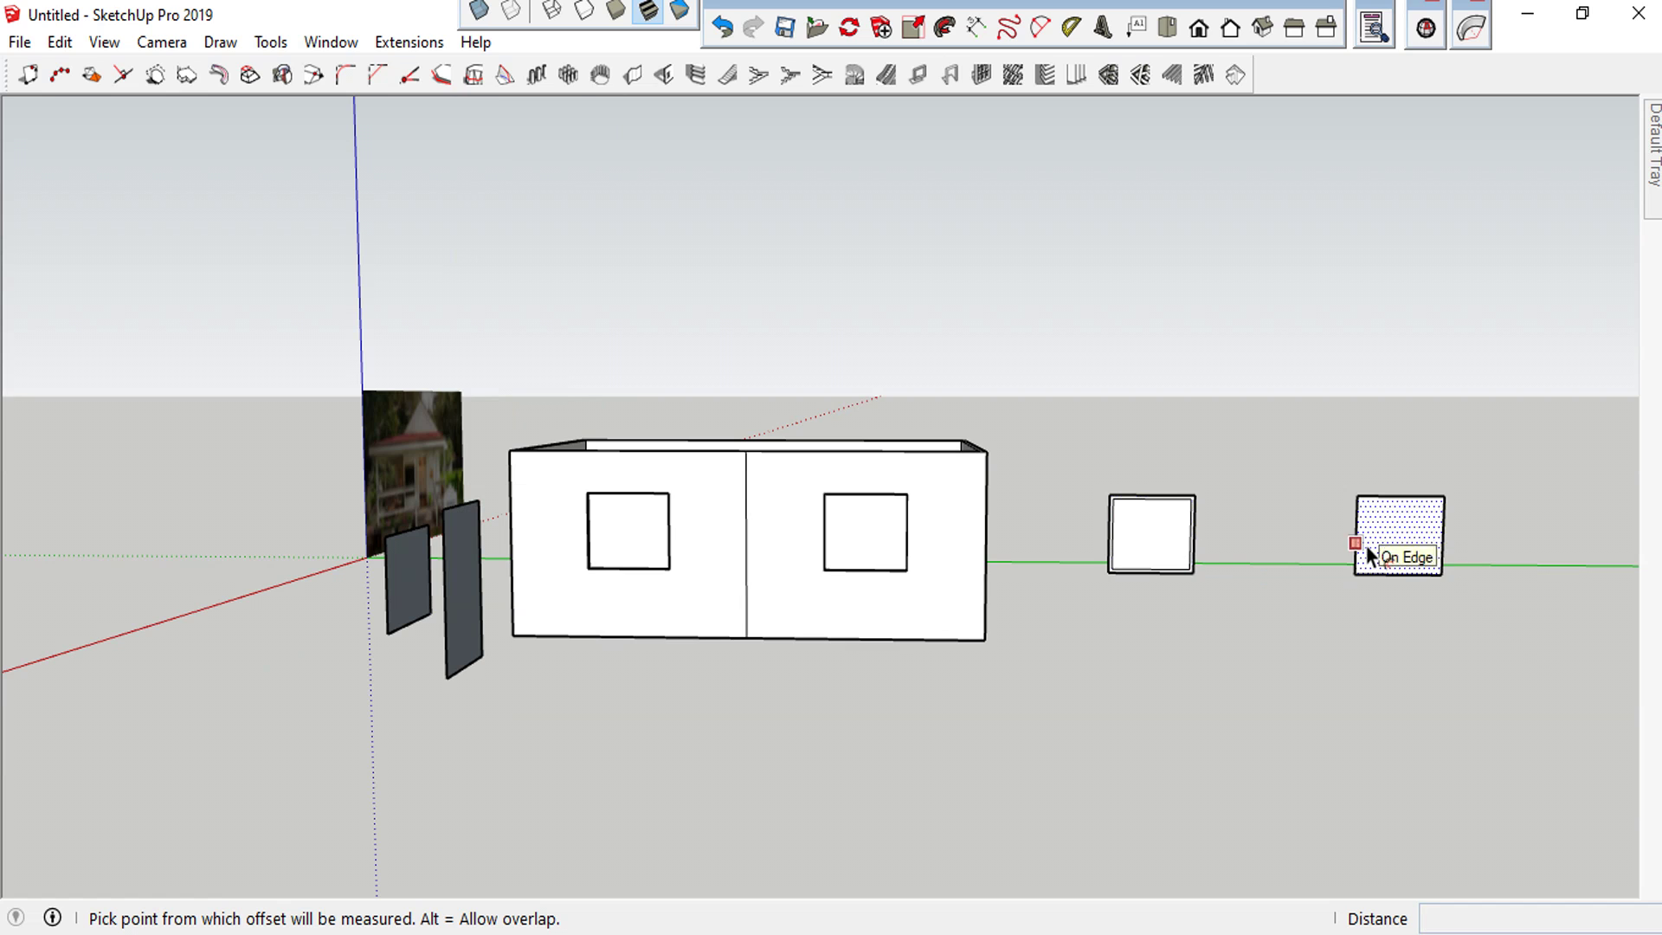
scroll(1141, 536, "up", 2)
Split the first panel with a vertical line between its top and bottom midpoints
key("l")
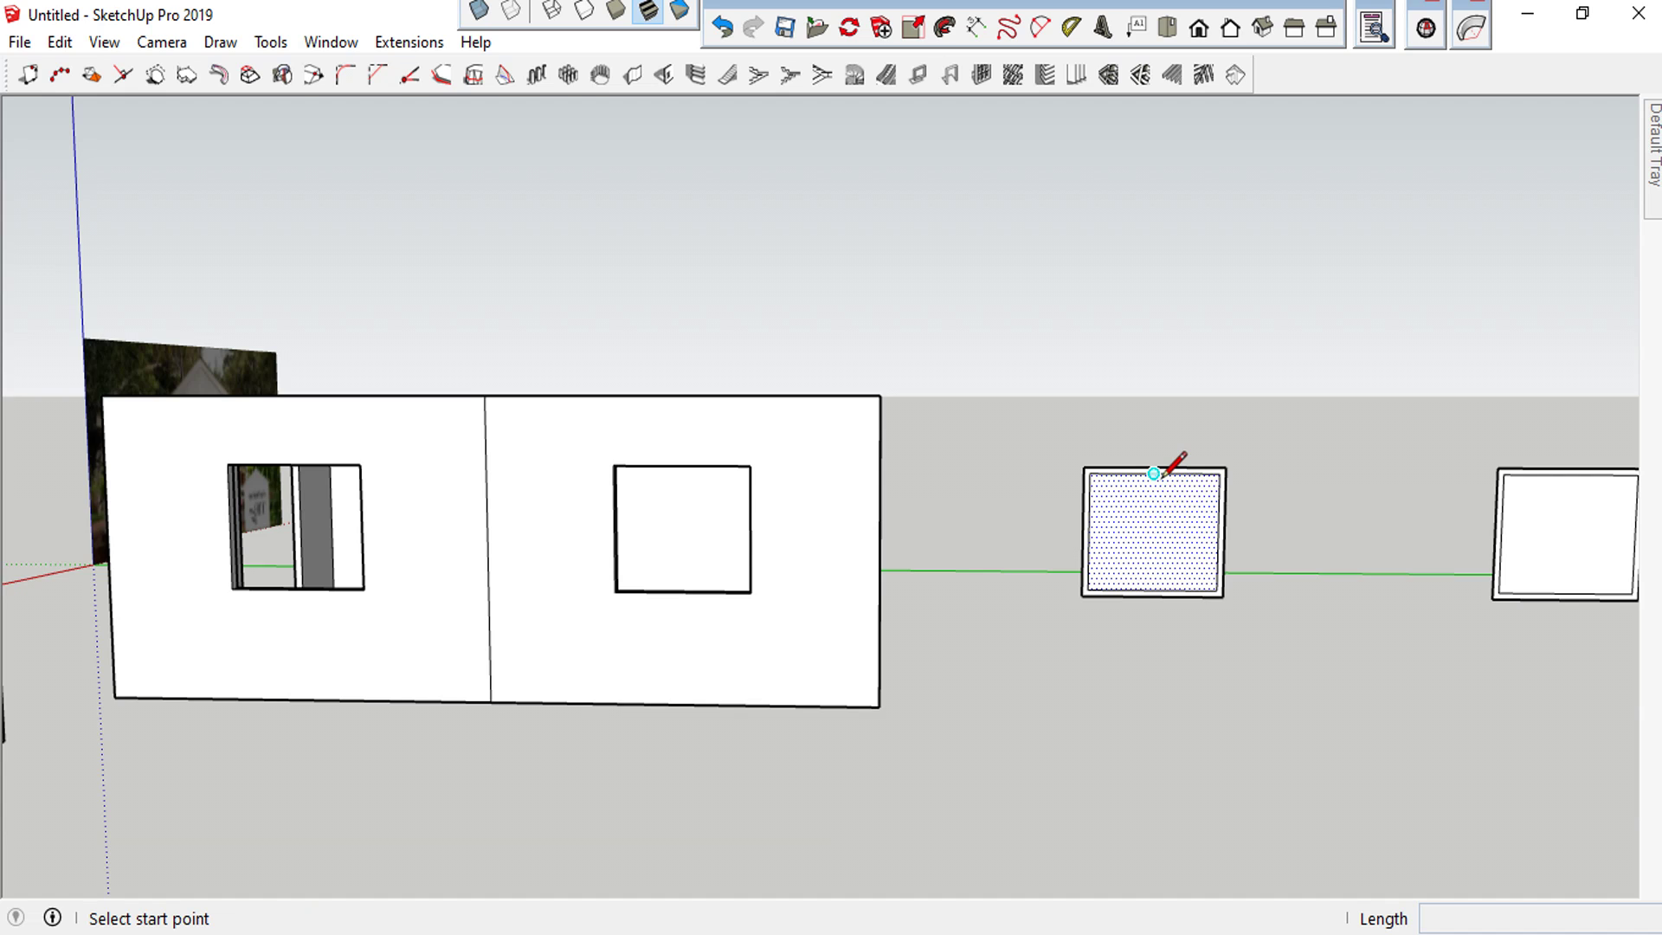
left_click(1153, 473)
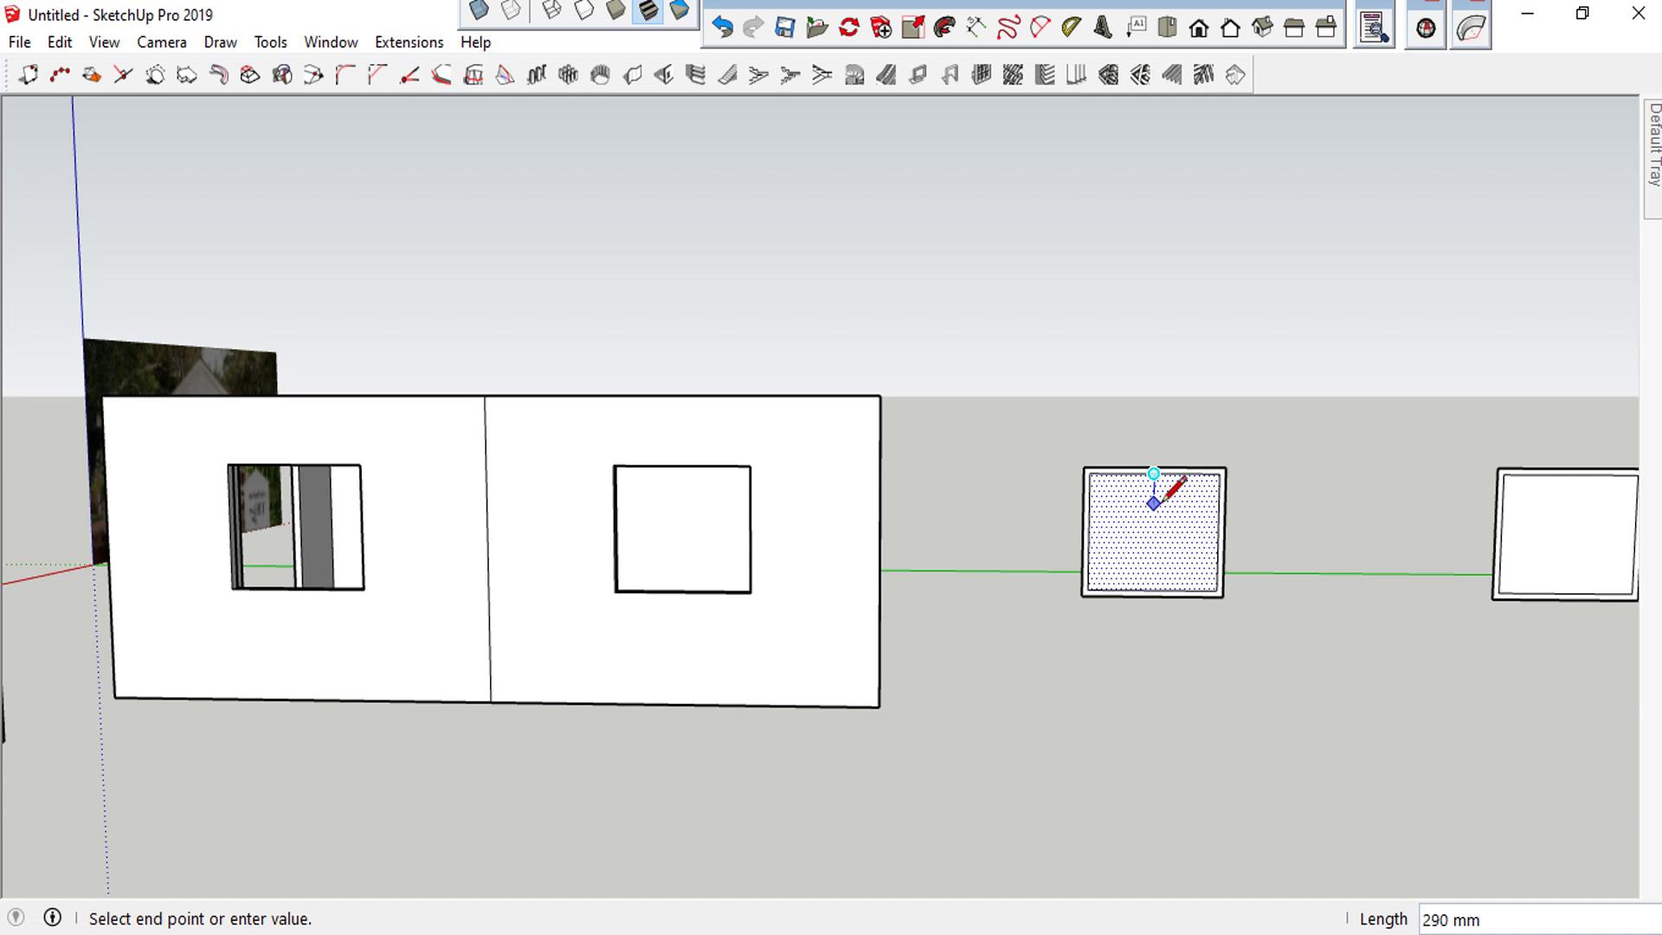
left_click(1156, 593)
key("space")
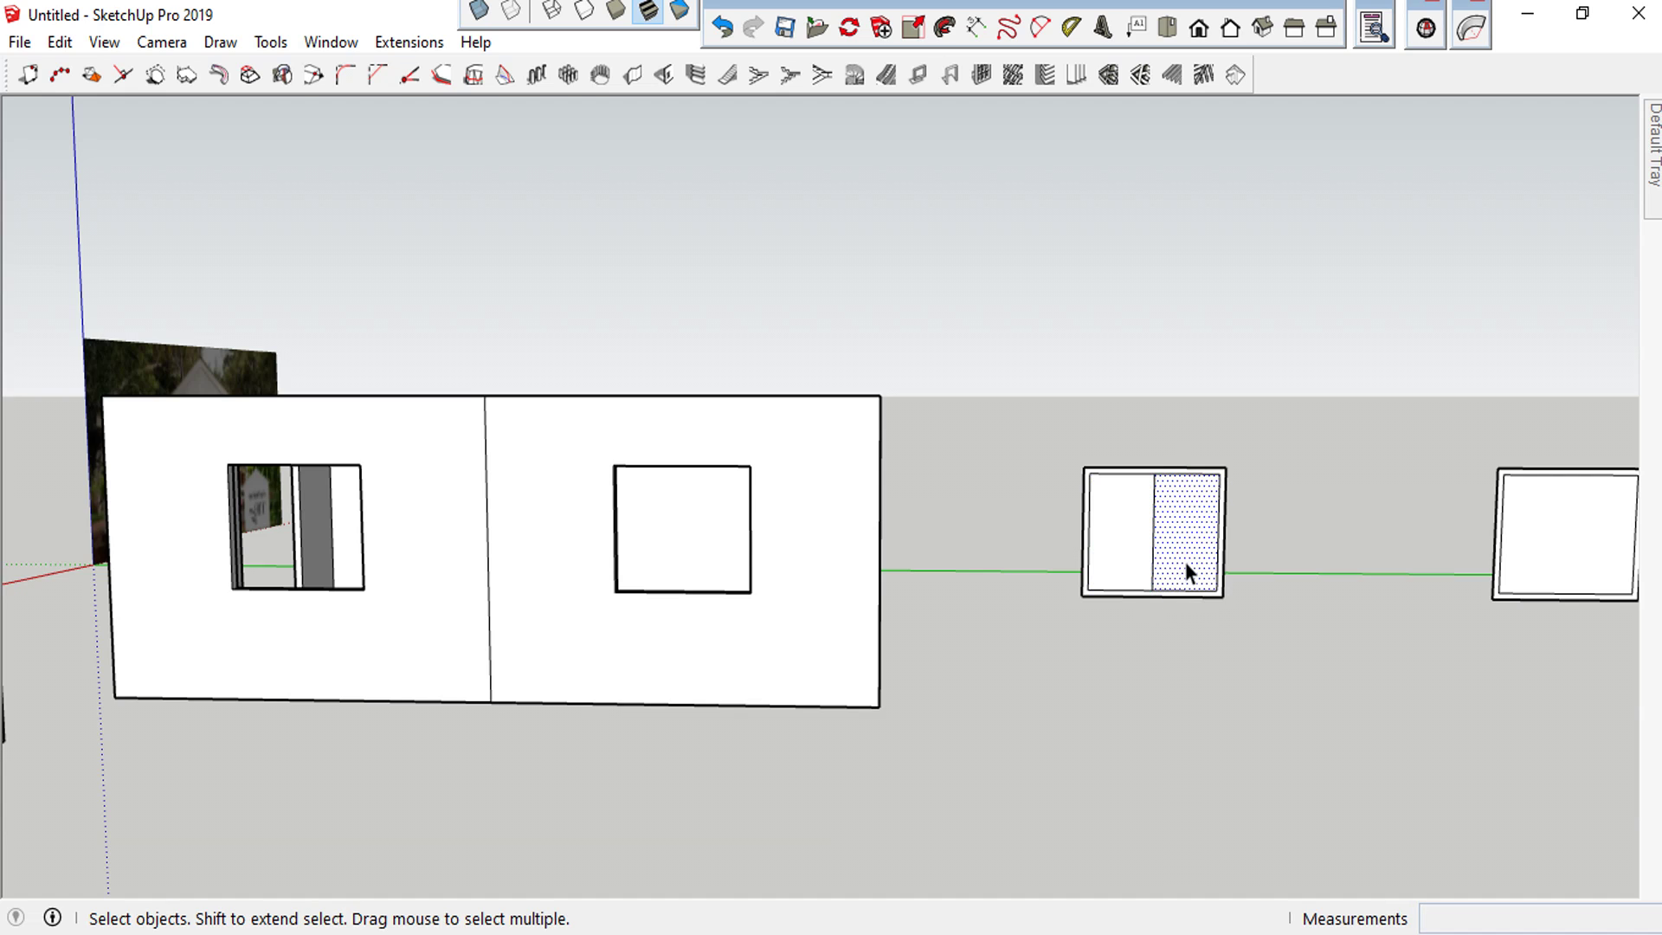
scroll(1186, 562, "up", 2)
scroll(1186, 562, "up", 1)
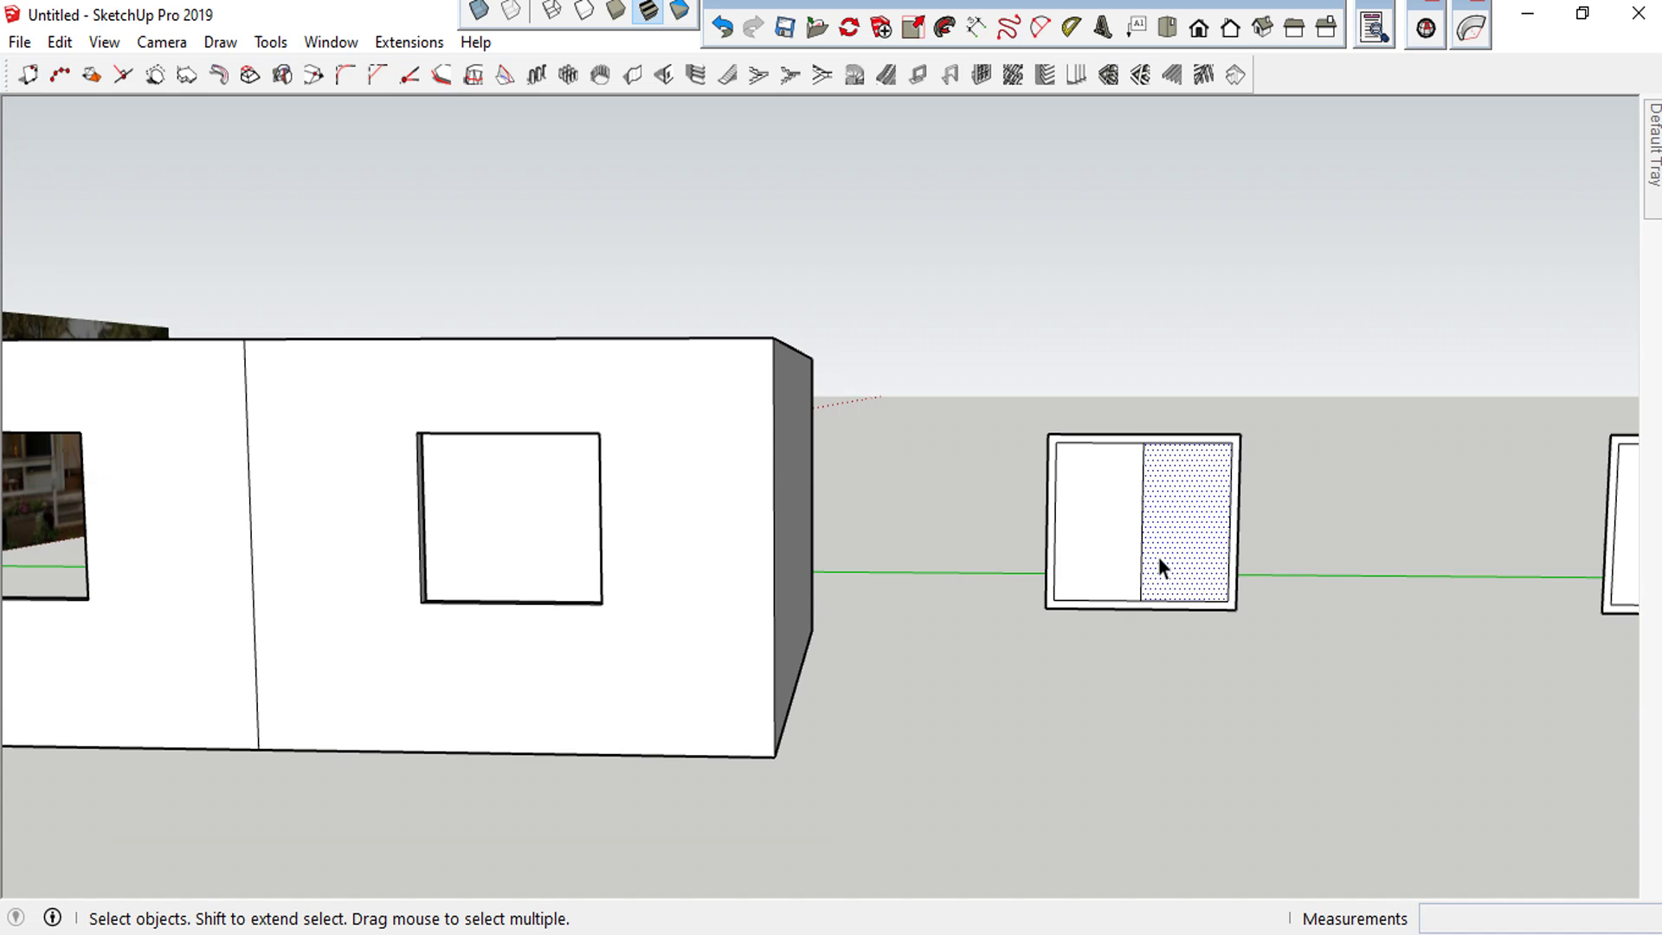
scroll(1420, 483, "down", 3)
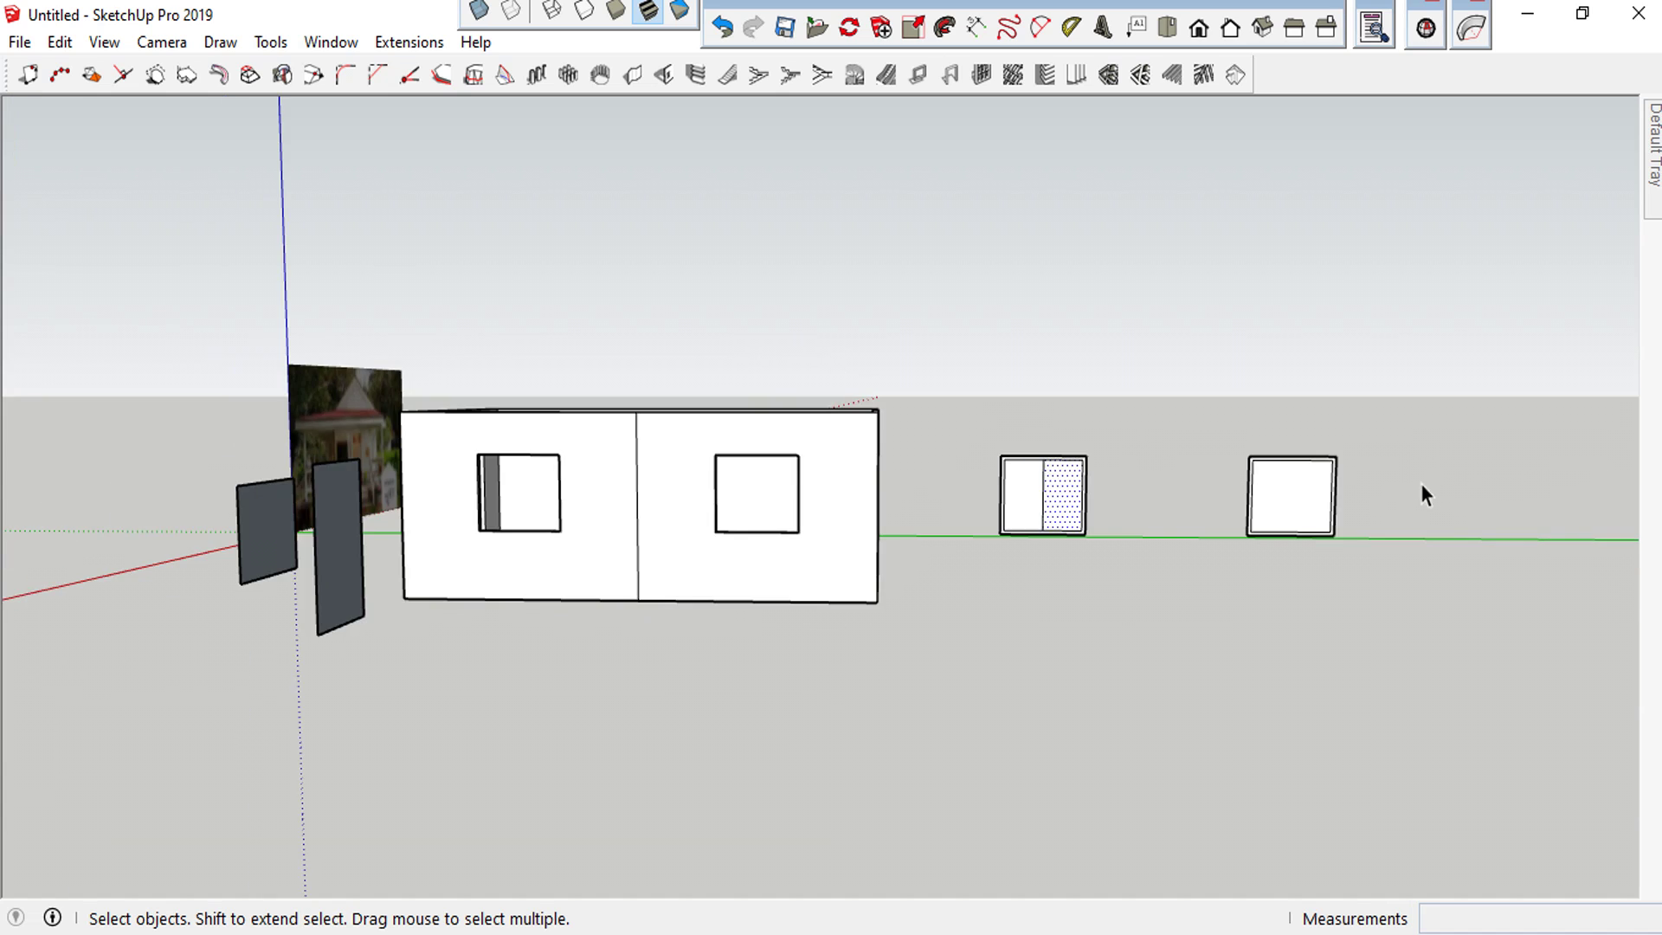
scroll(1305, 496, "up", 2)
scroll(1260, 522, "up", 2)
Split the right panel with a vertical line between its midpoints
key("l")
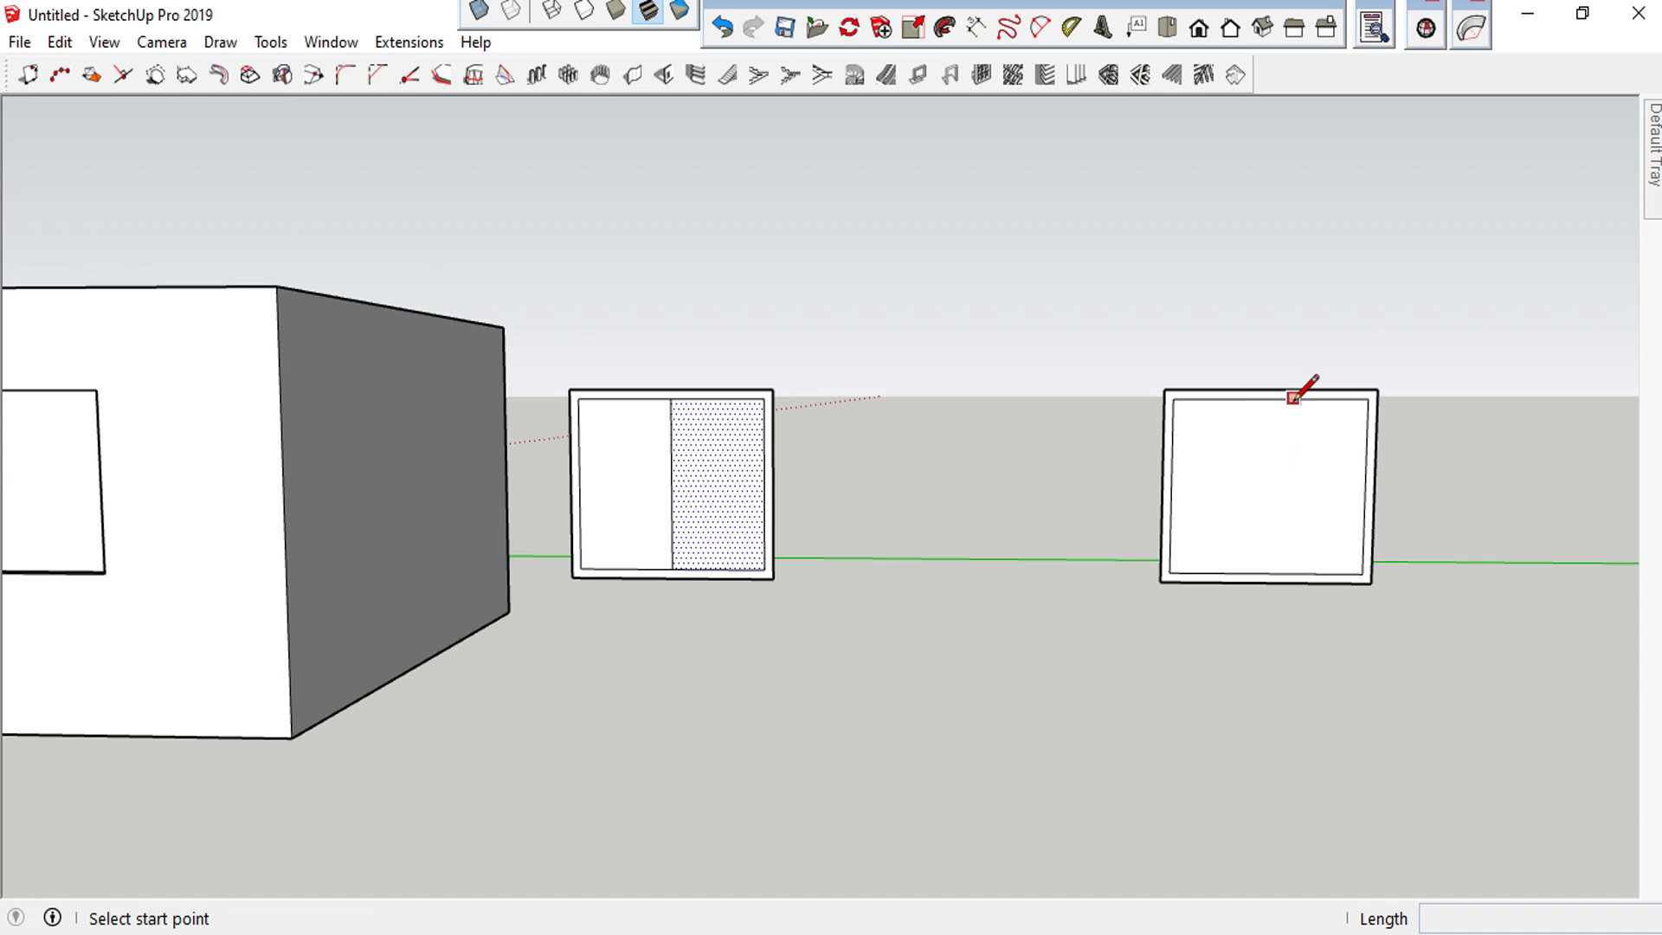
left_click(1269, 398)
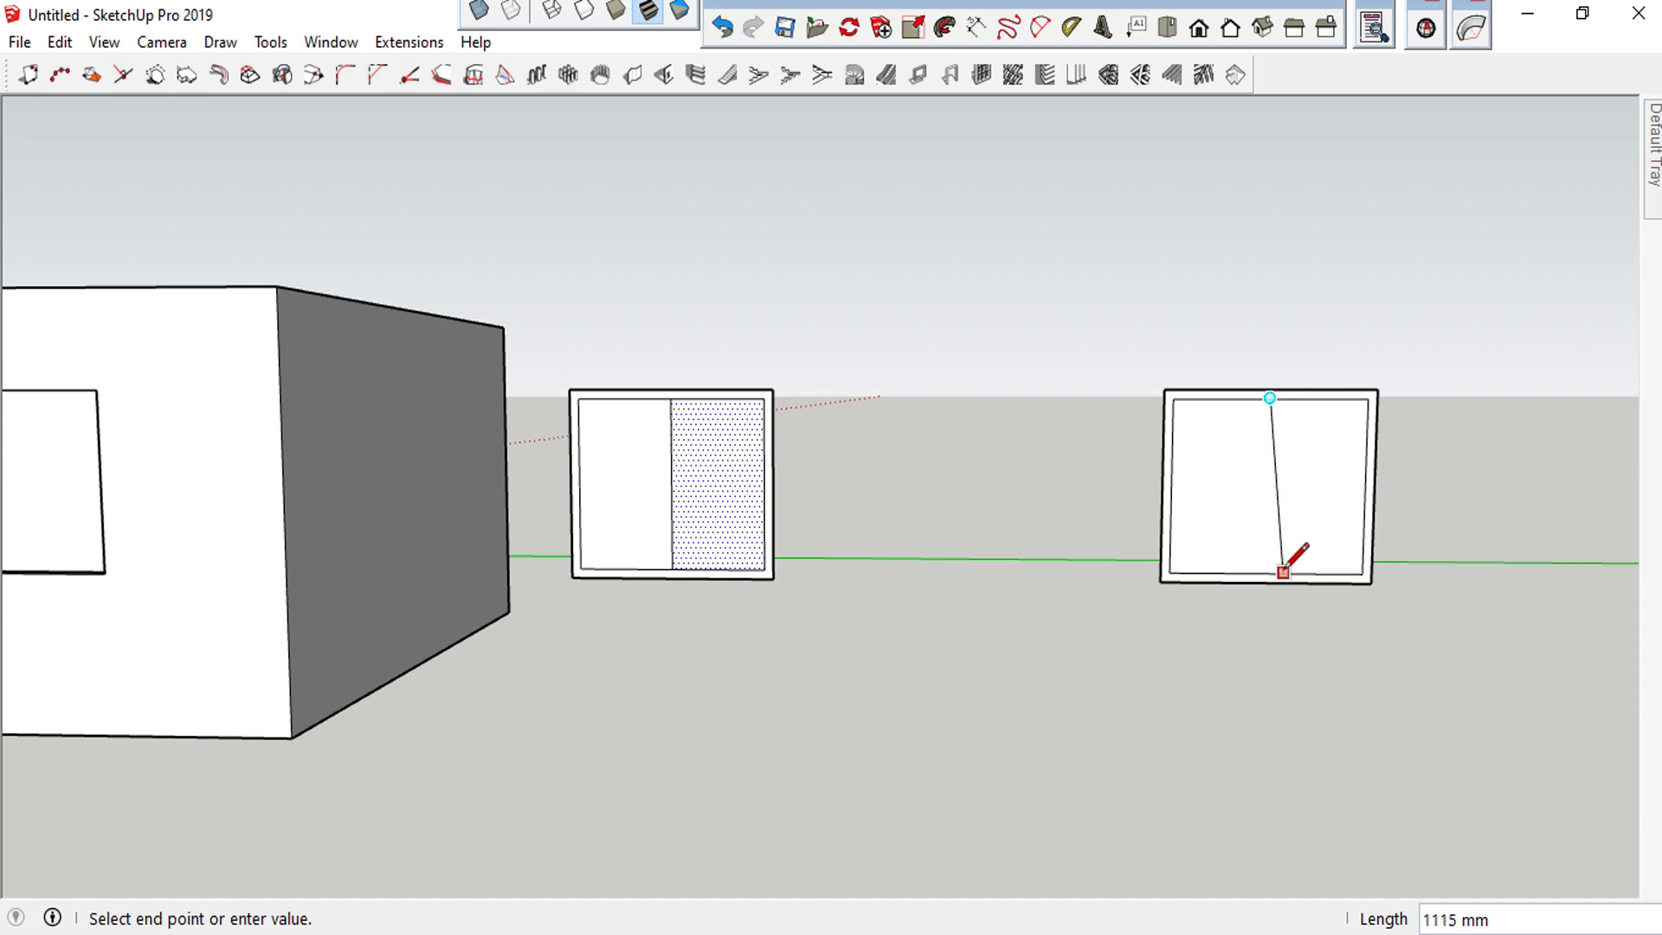
left_click(1264, 572)
key("space")
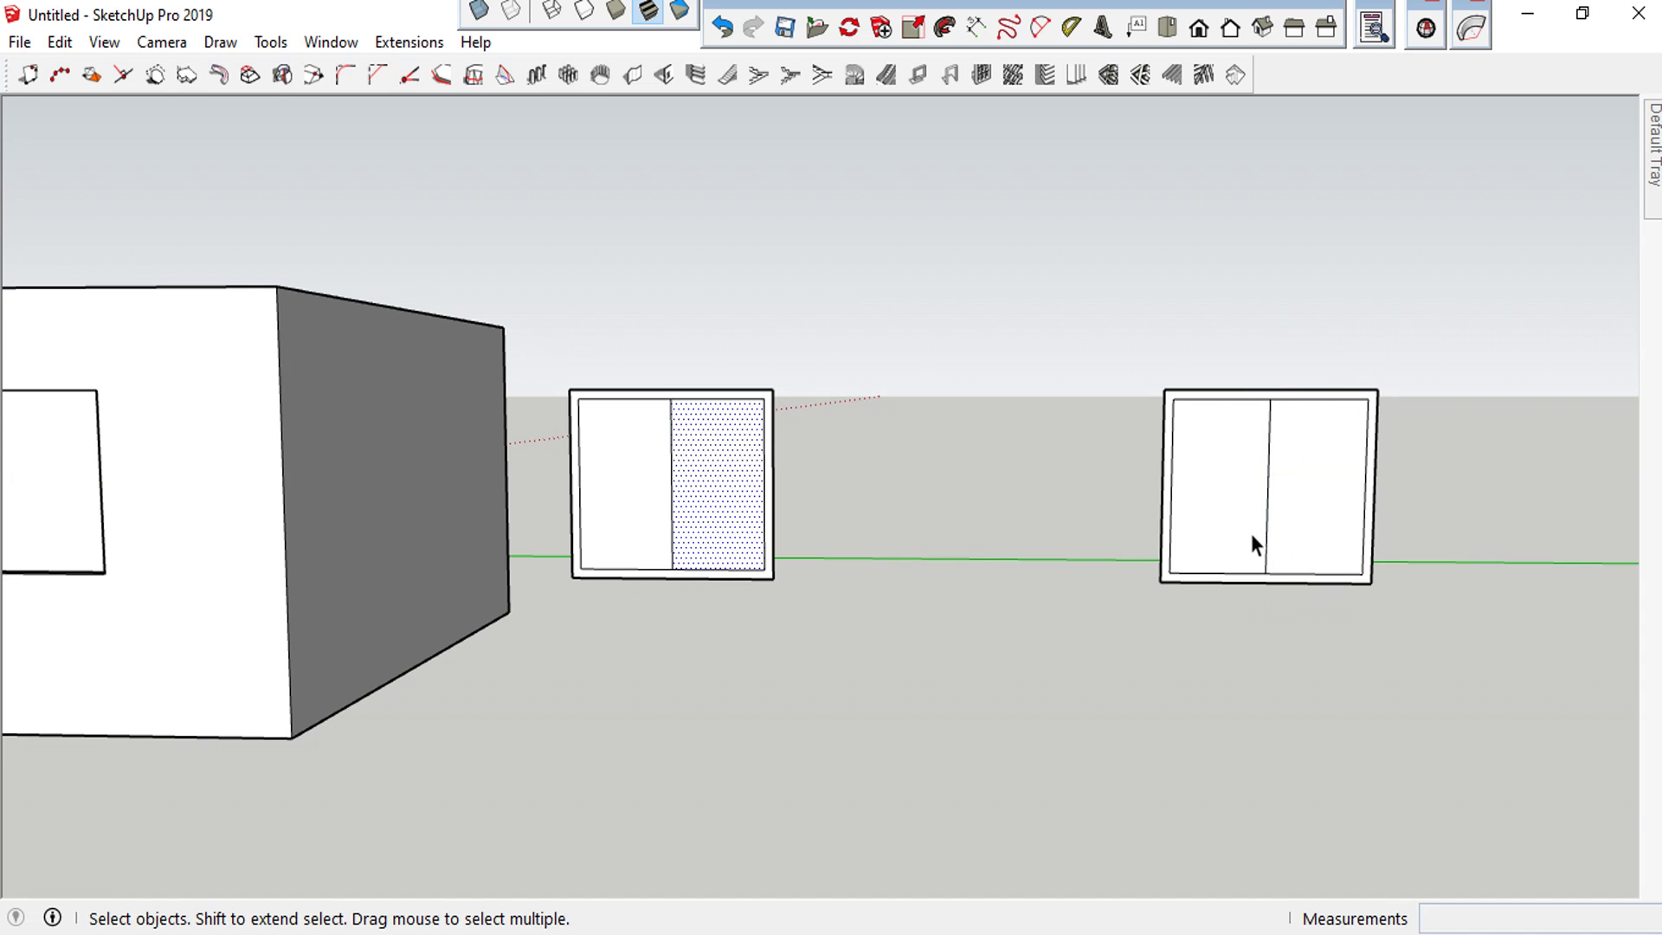
Inset each of the four panes by 30
left_click(1250, 533)
left_click(1249, 533)
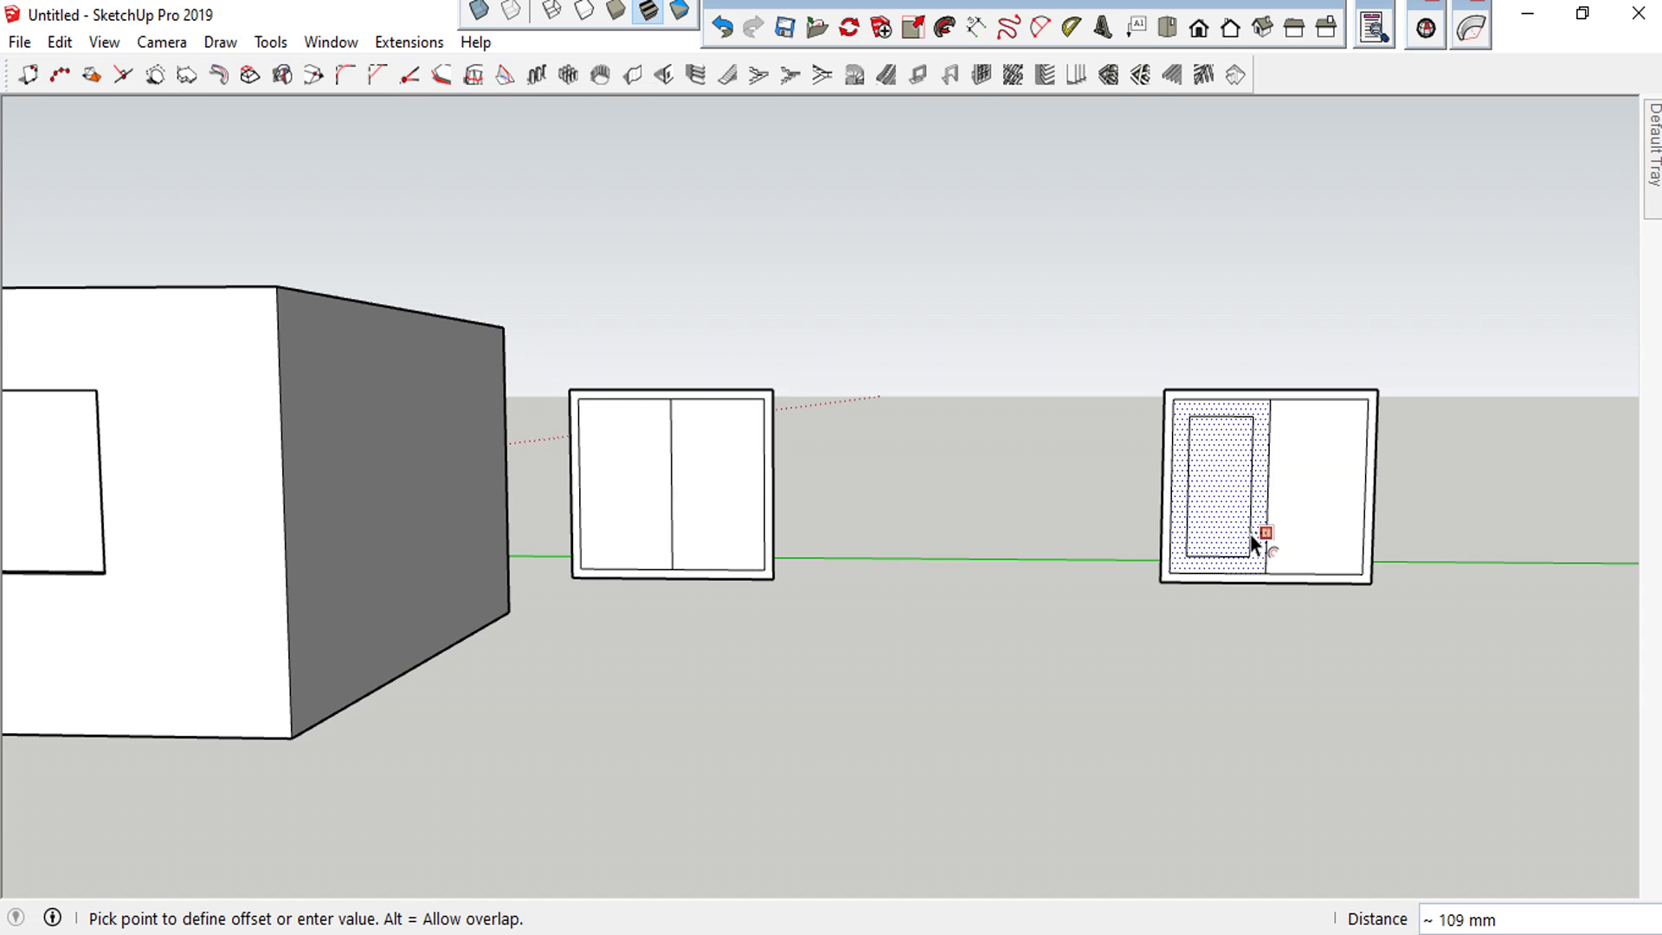
key("Return")
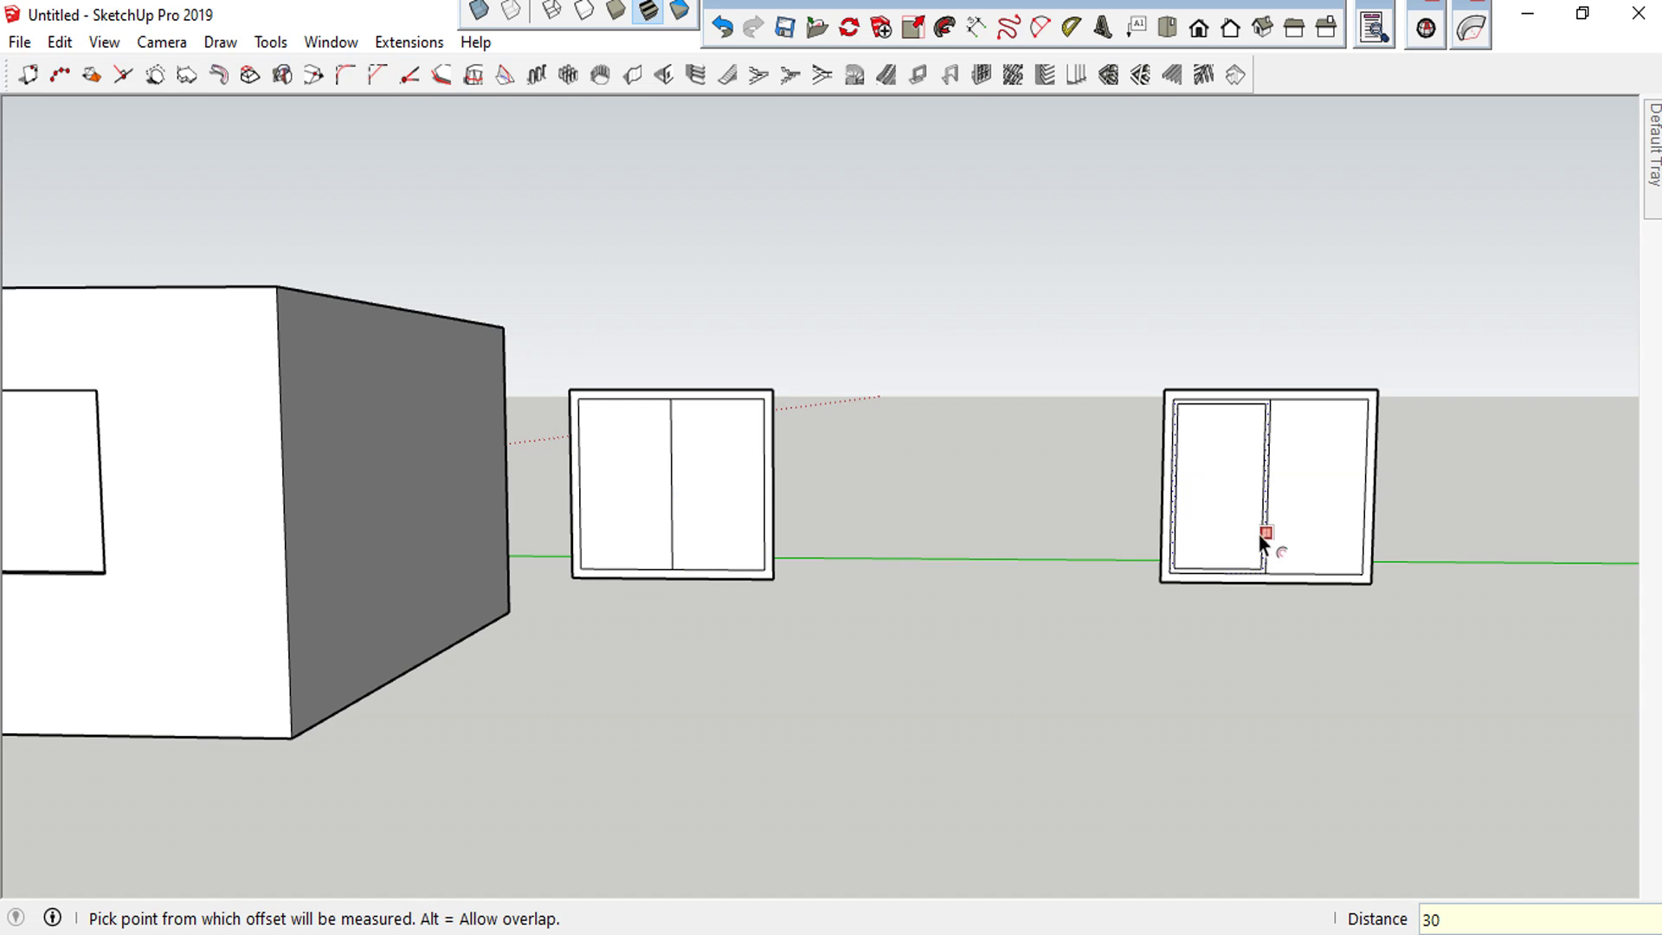
double_click(1284, 523)
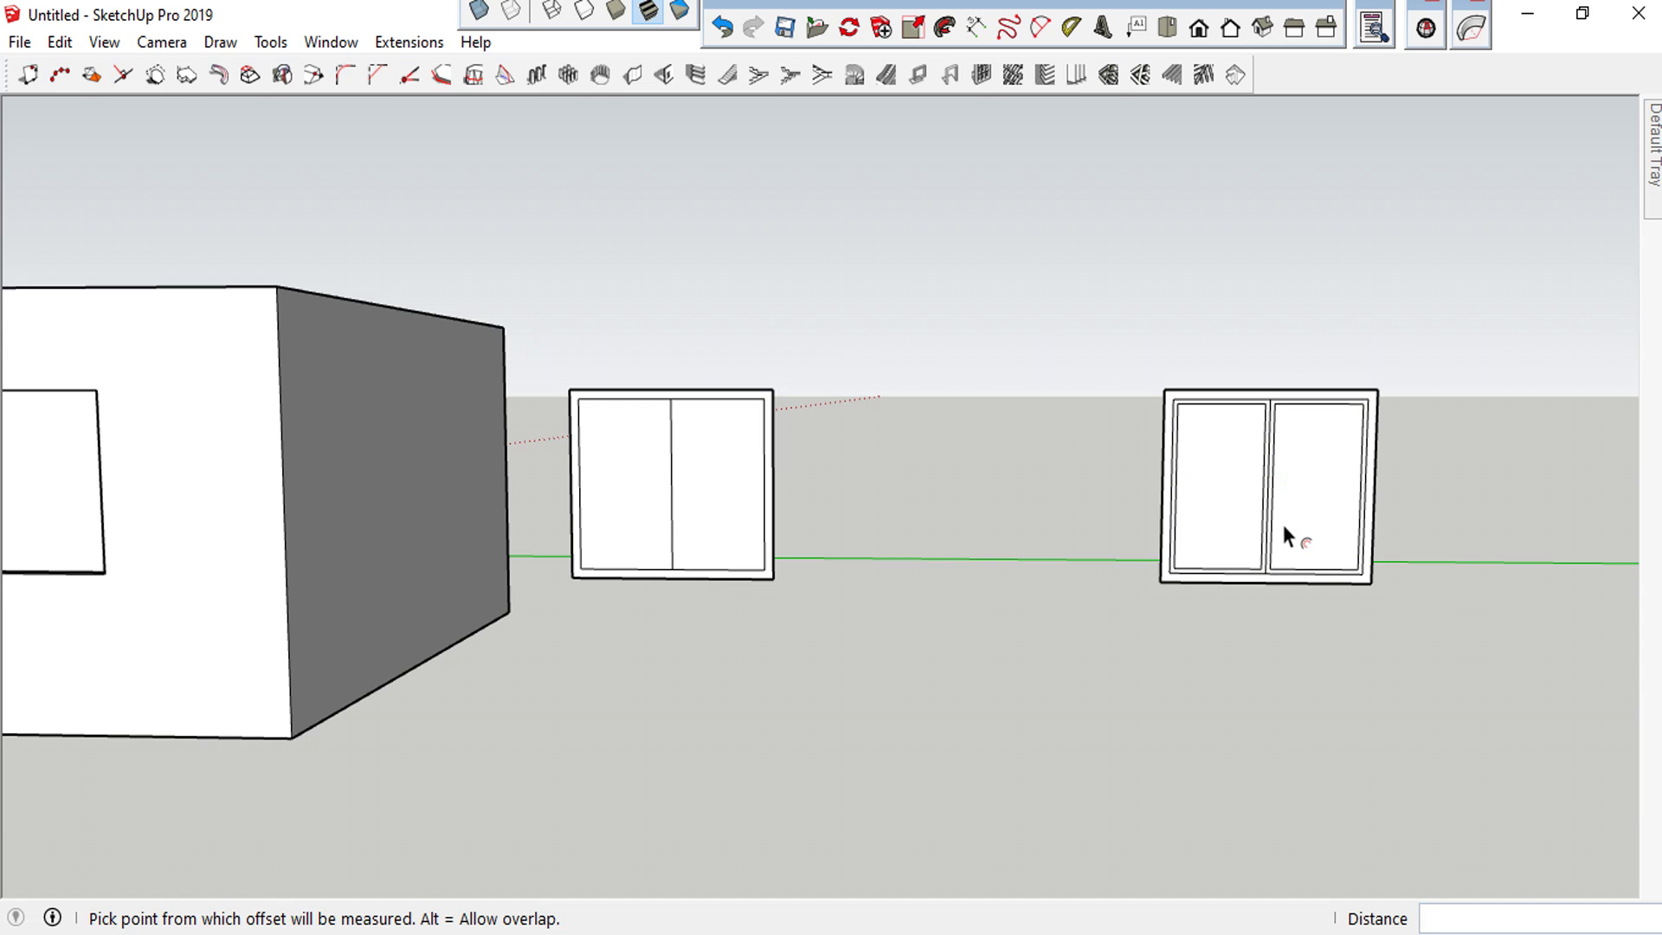
double_click(701, 498)
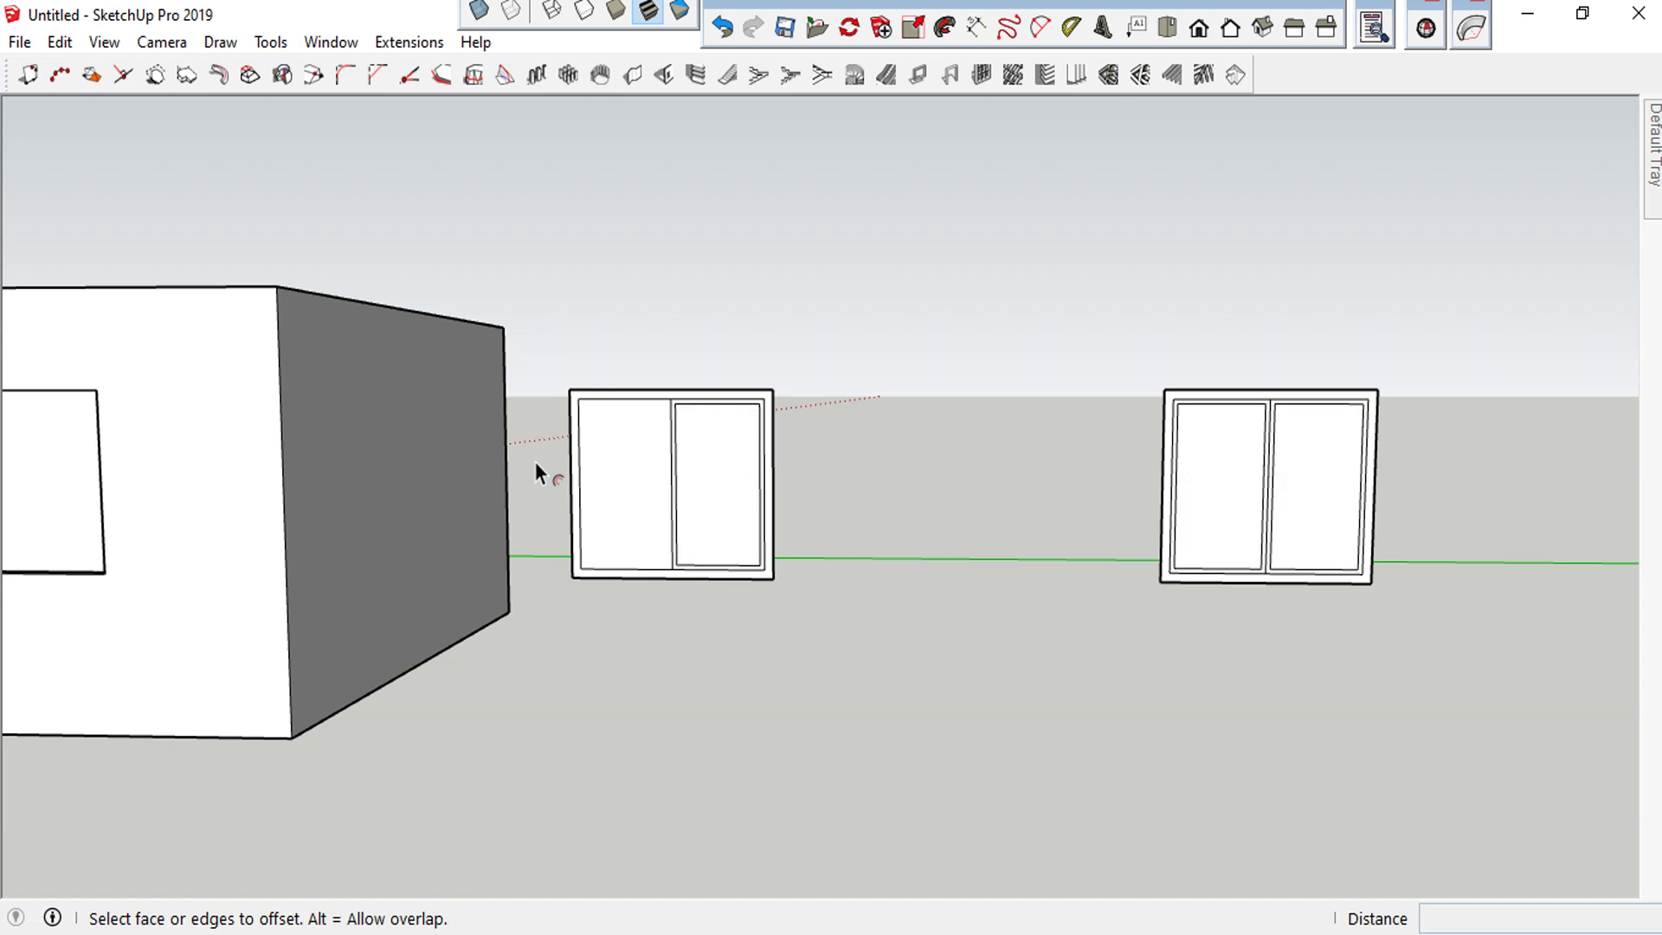
double_click(603, 489)
mouse_move(600, 486)
middle_mouse_down()
mouse_move(808, 498)
mouse_move(790, 478)
middle_mouse_up()
key("space")
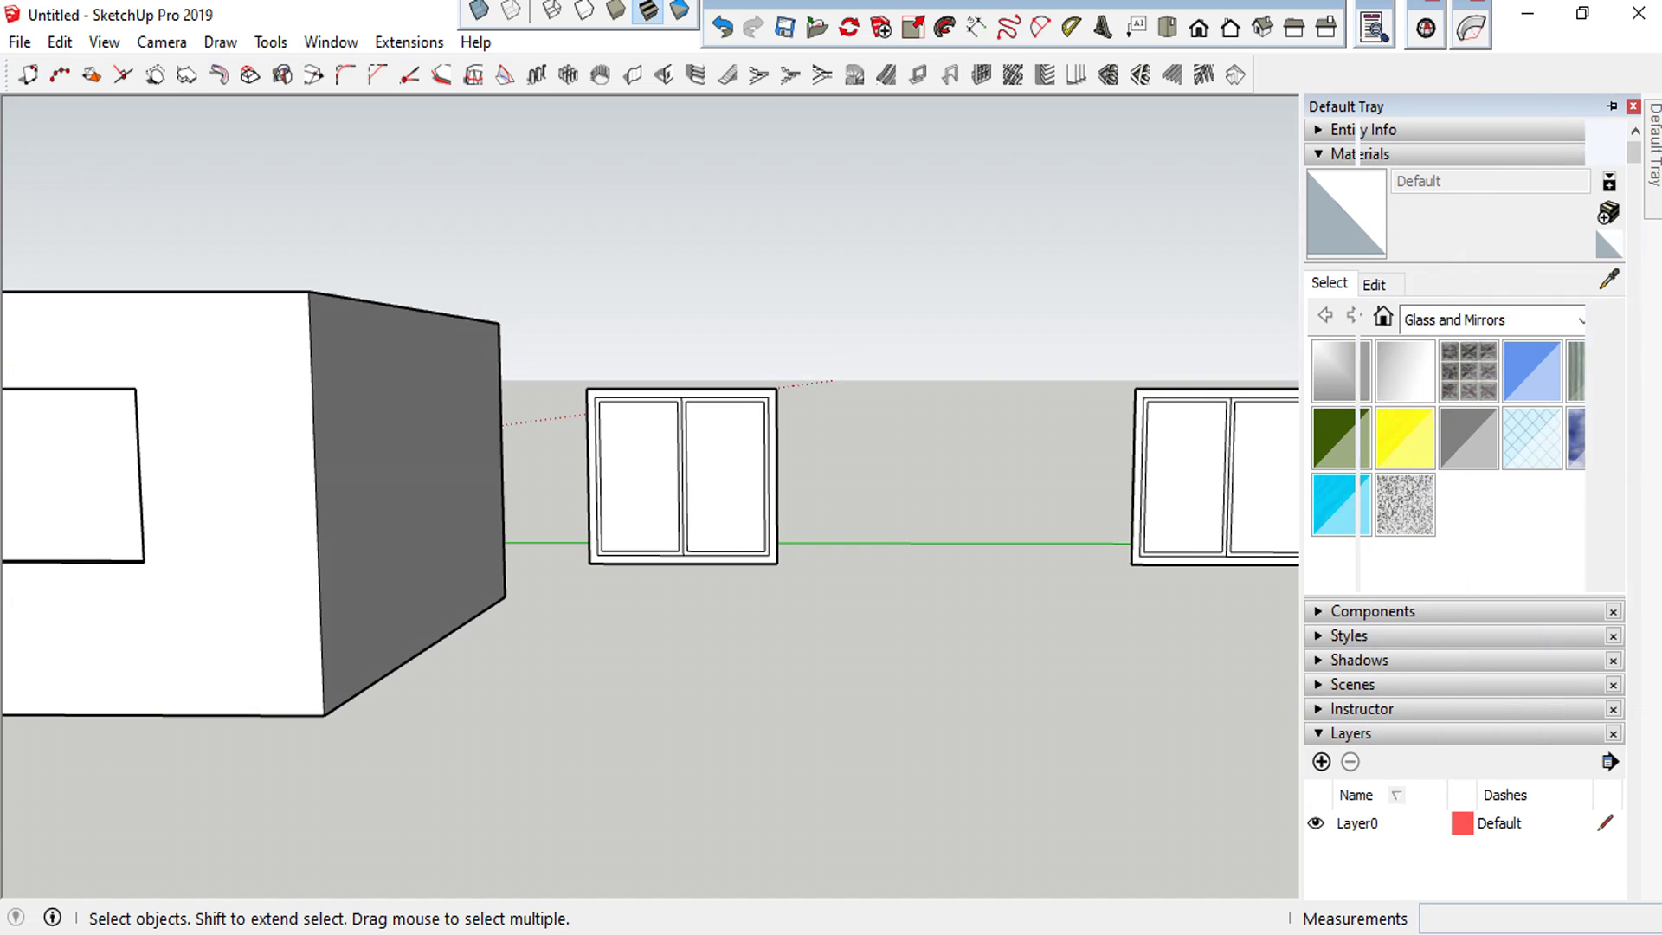
Paint all four window panes with the blue glass material
left_click(1324, 511)
left_click(1271, 480)
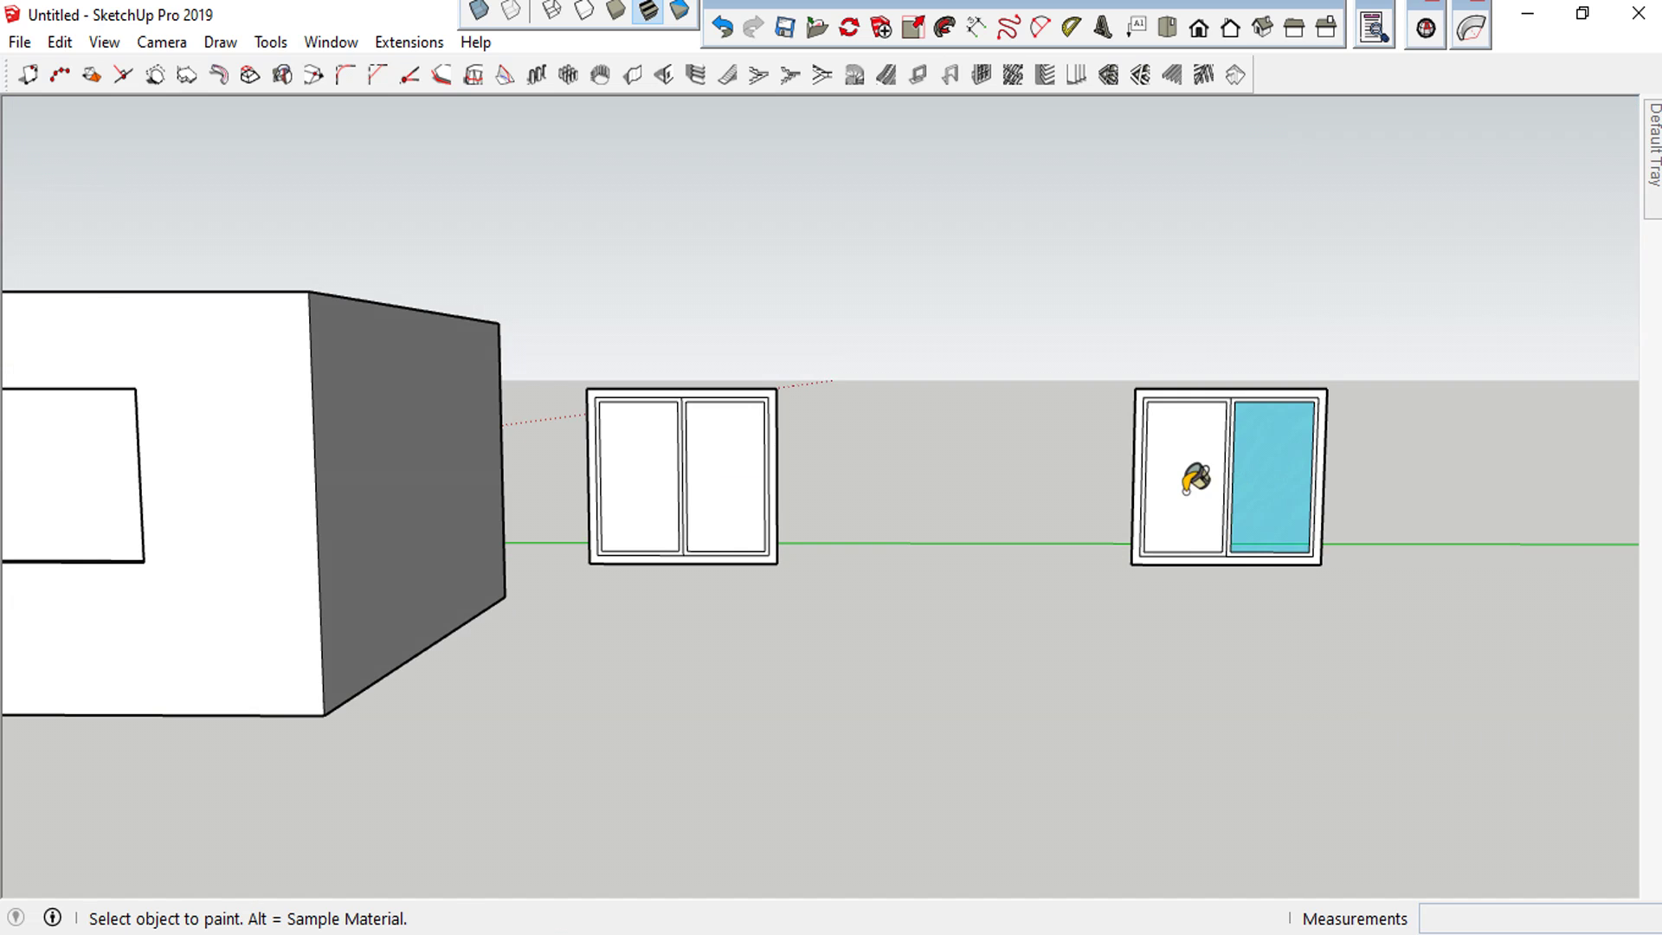
left_click(1194, 478)
left_click(751, 481)
left_click(653, 467)
scroll(1105, 390, "down", 3)
mouse_move(1105, 389)
middle_mouse_down()
mouse_move(1097, 434)
mouse_move(905, 438)
middle_mouse_up()
scroll(969, 424, "up", 3)
Group the two glazed windows together
key("space")
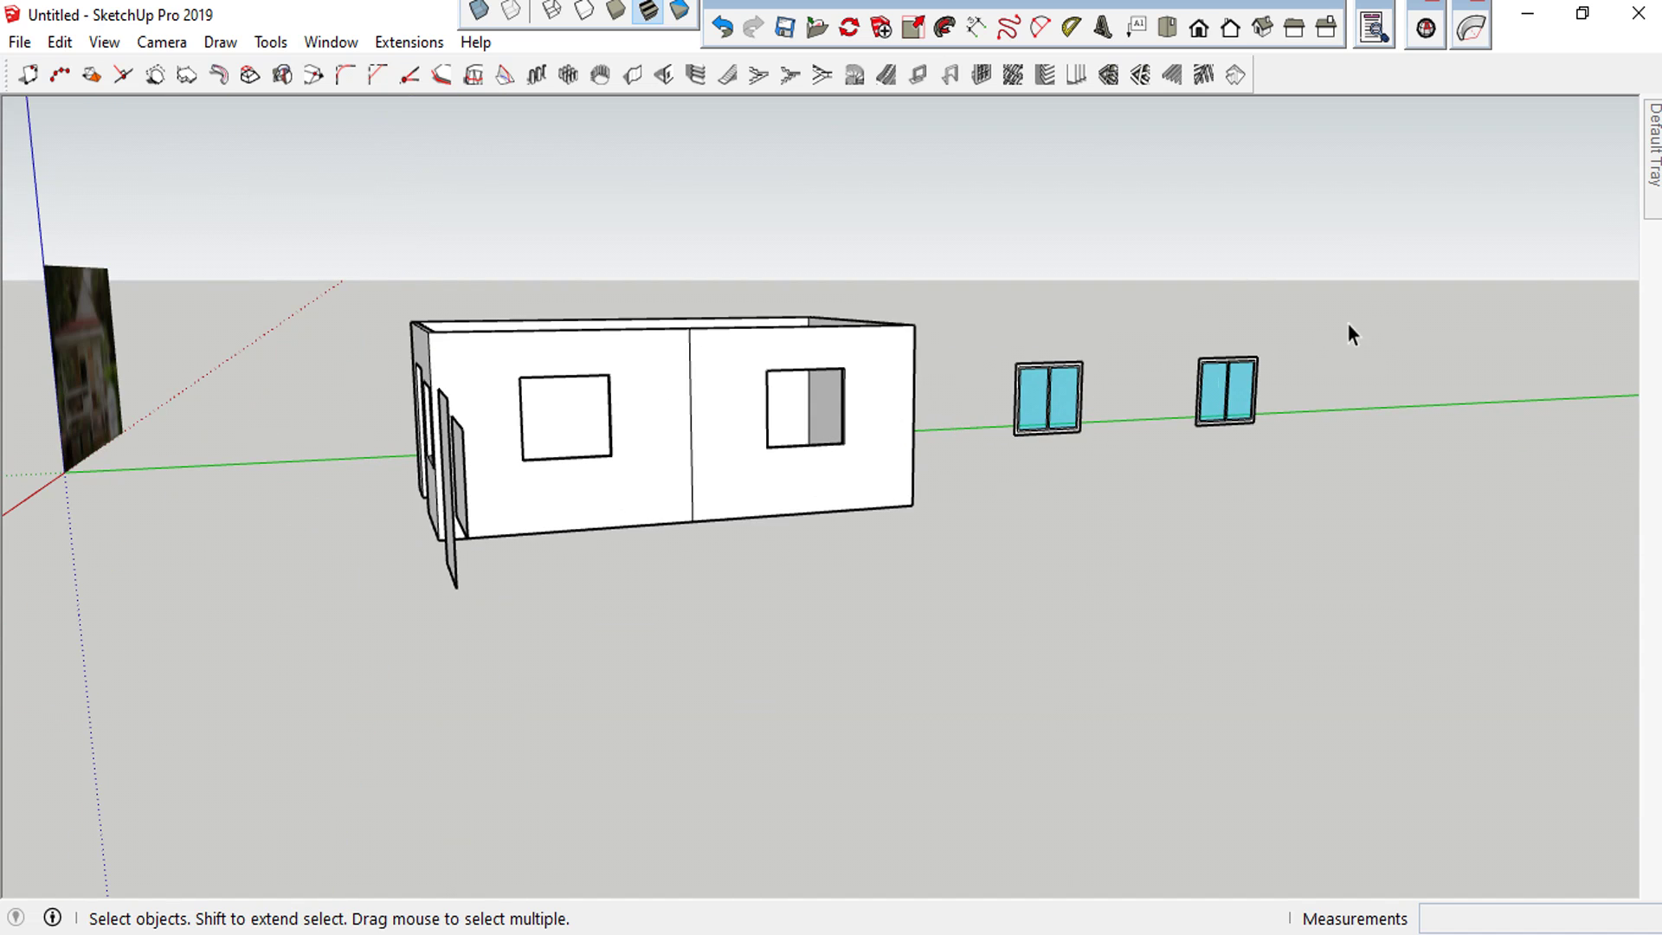
left_click_drag(1132, 440, 987, 510)
right_click(1057, 430)
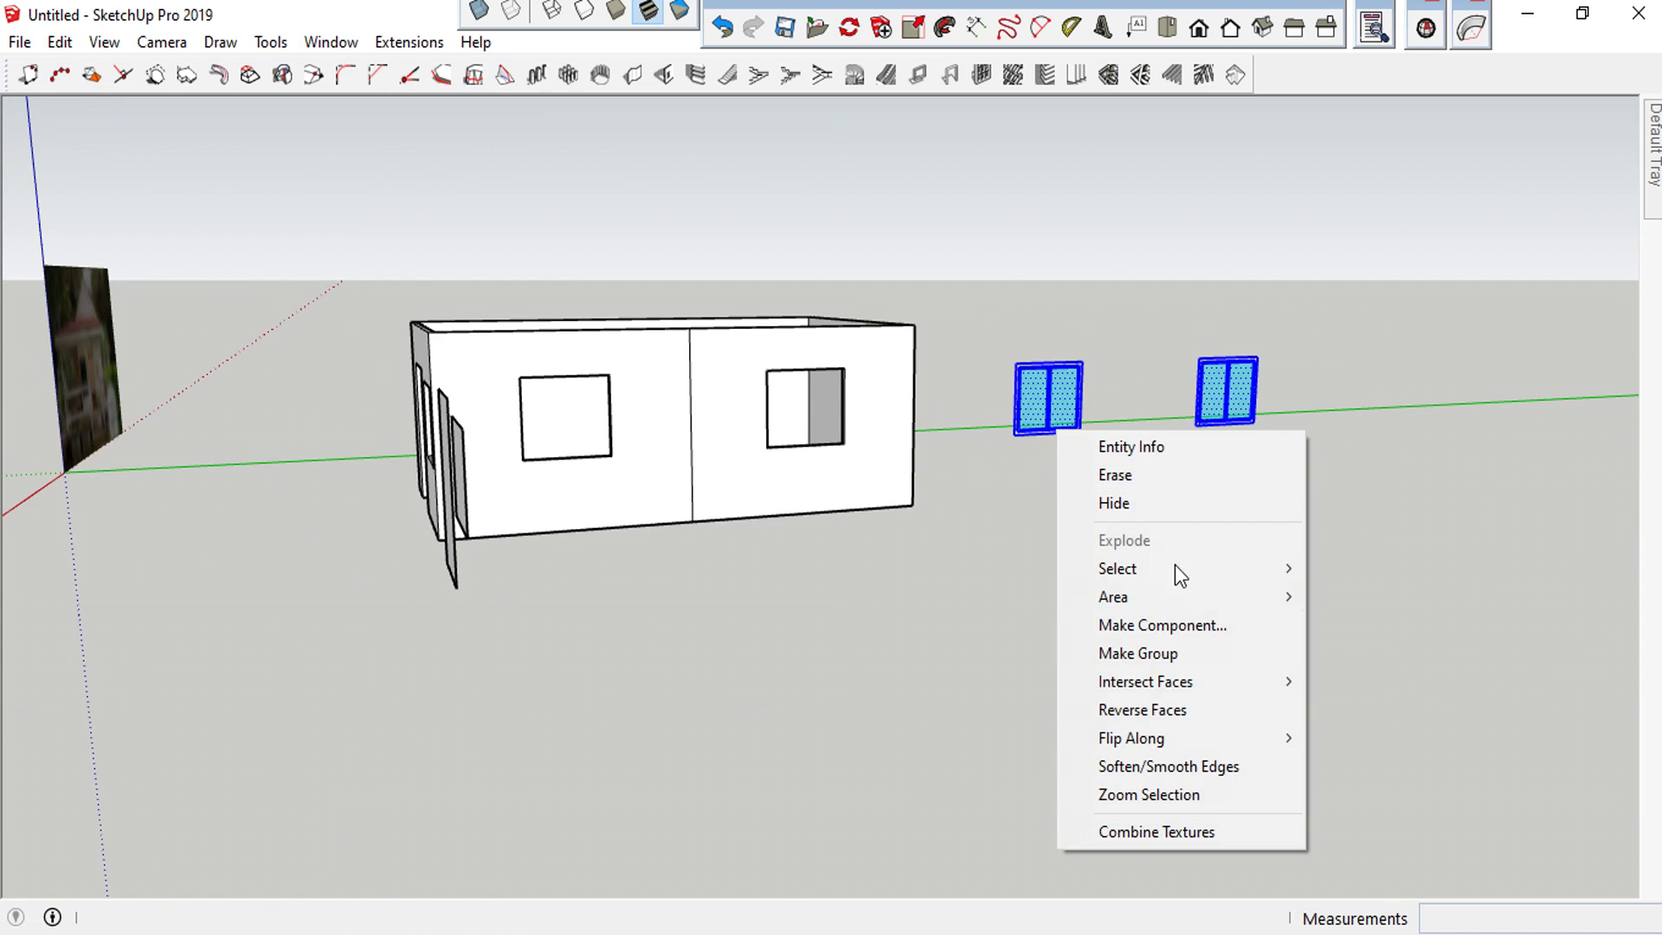
left_click(1151, 650)
left_click(385, 528)
scroll(385, 527, "up", 2)
mouse_move(384, 528)
middle_mouse_down()
mouse_move(601, 471)
mouse_move(1019, 464)
middle_mouse_up()
left_click(1212, 492)
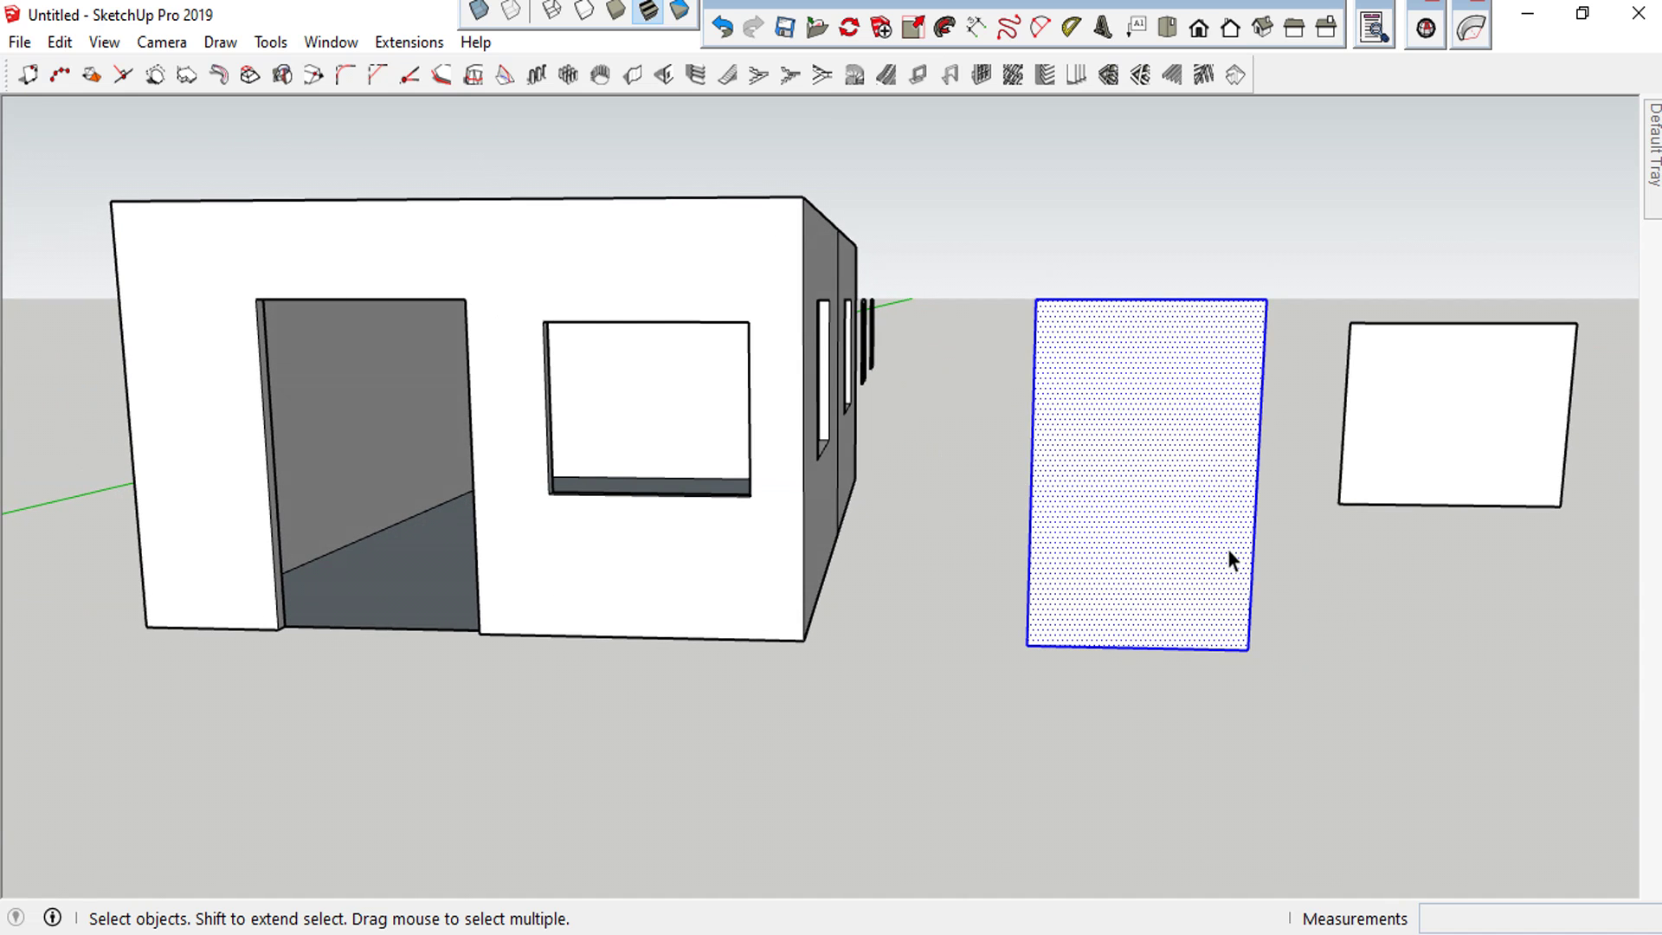
Inset the door panel by 60 to form its frame
scroll(1188, 575, "up", 2)
key("f")
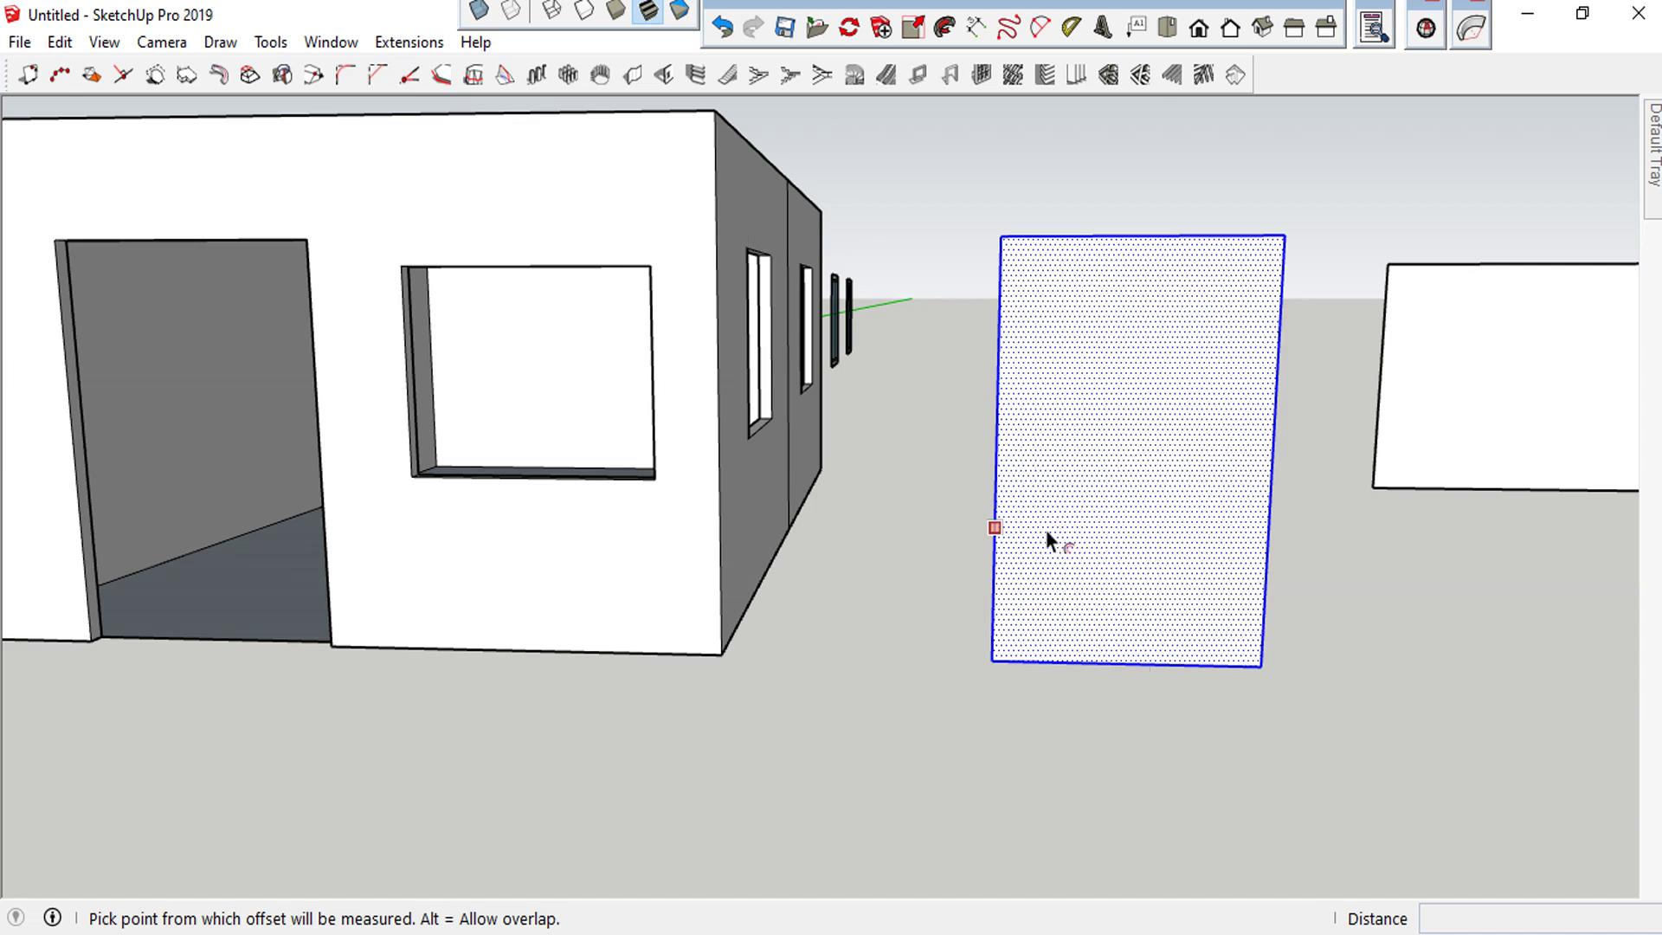
left_click(1033, 532)
type("0")
key("Return")
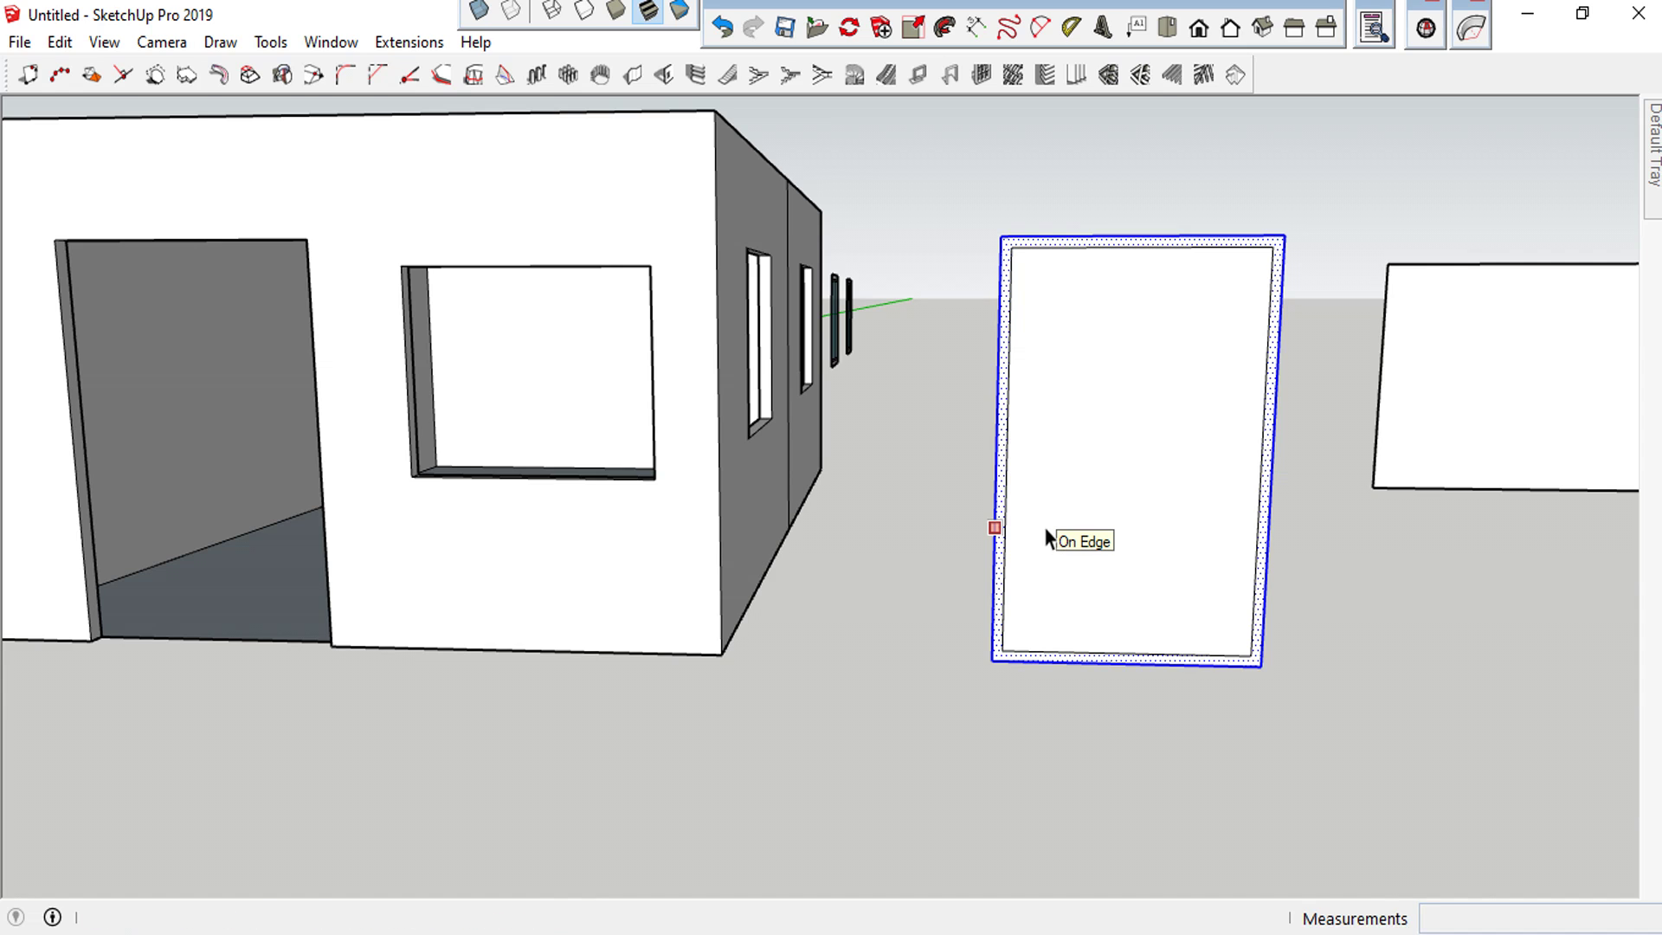
key("space")
Divide the door into two leaves with a vertical midpoint line
key("l")
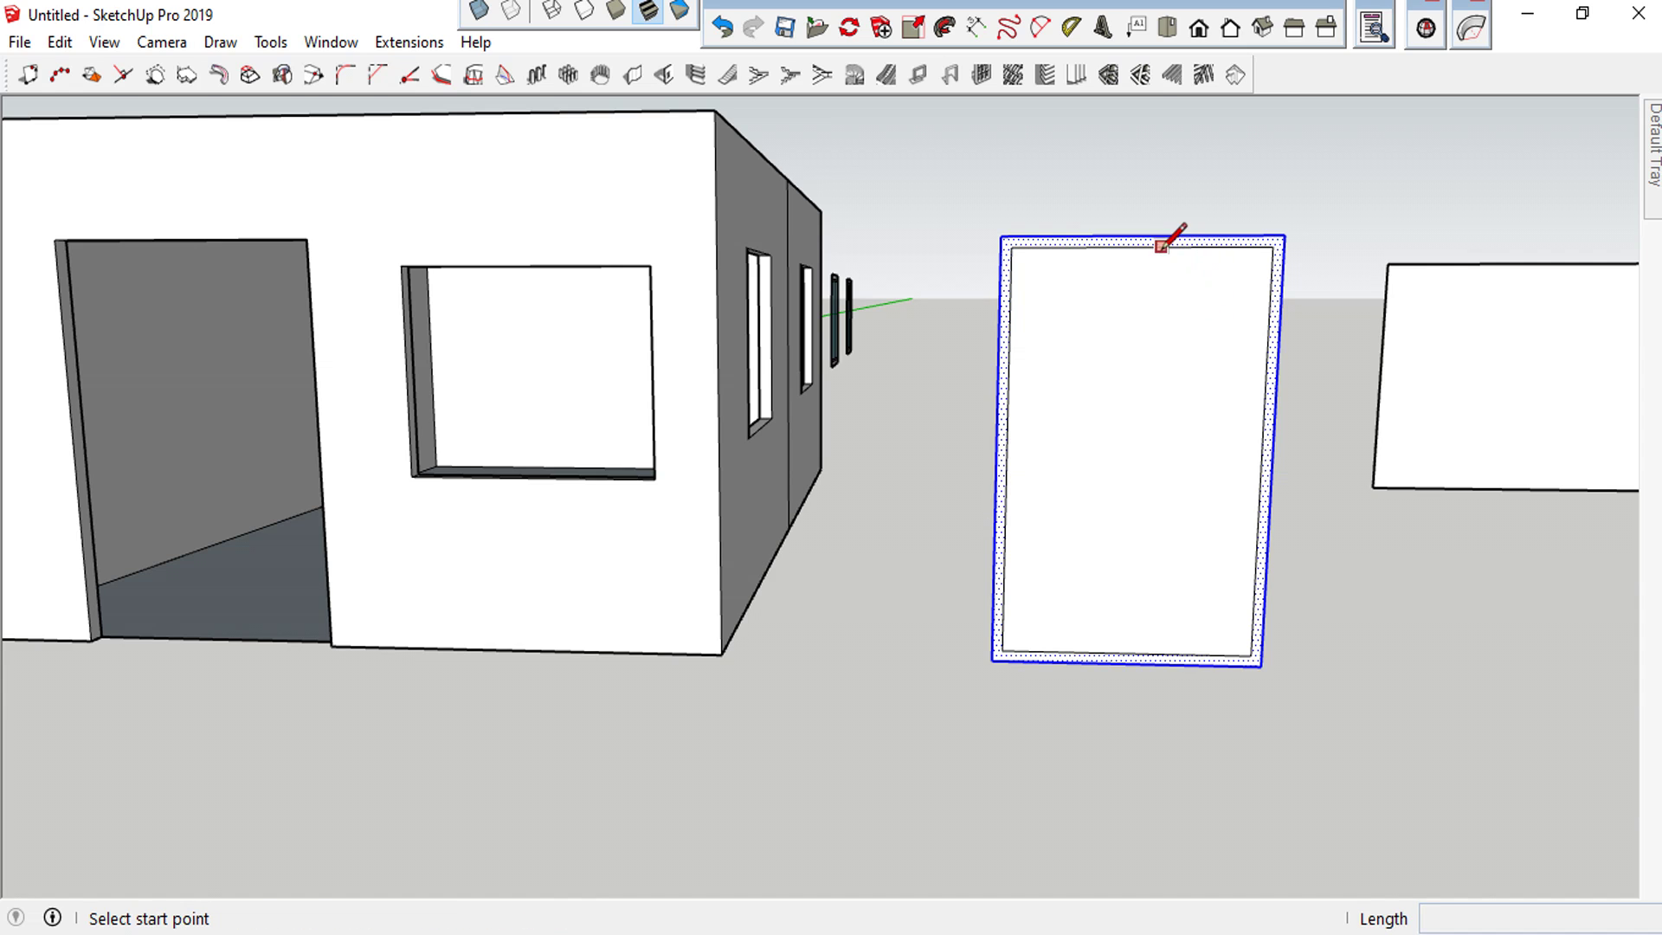
left_click(1140, 246)
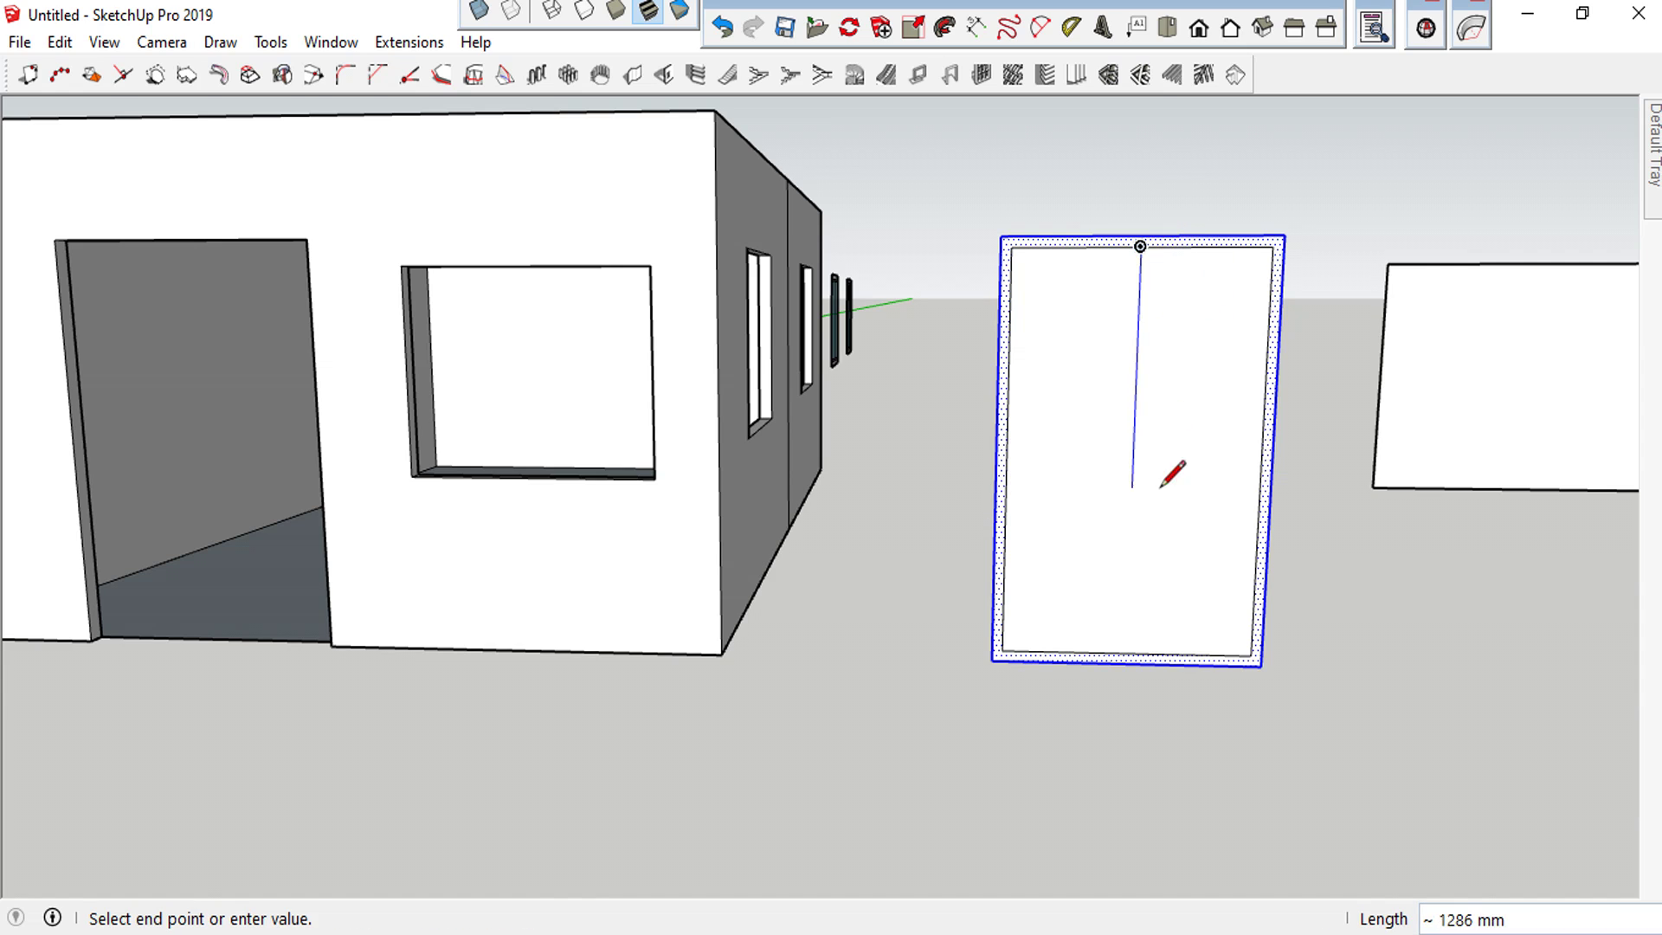
left_click(1126, 652)
key("space")
Inset the door's right leaf by 30
left_click(1167, 611)
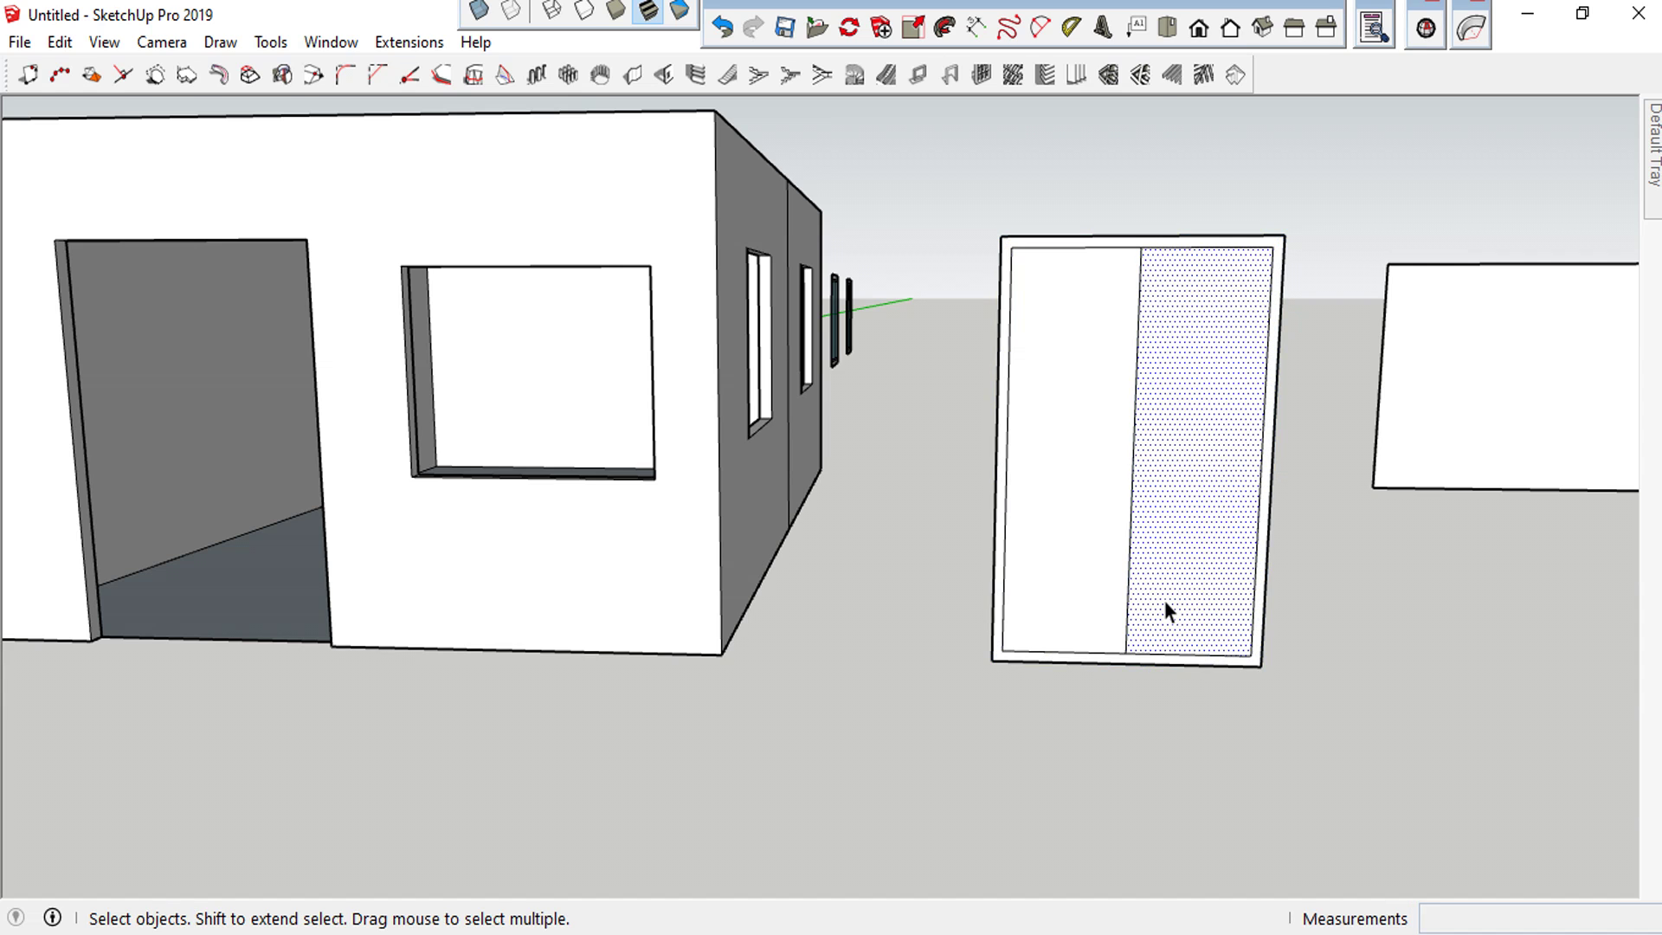
key("f")
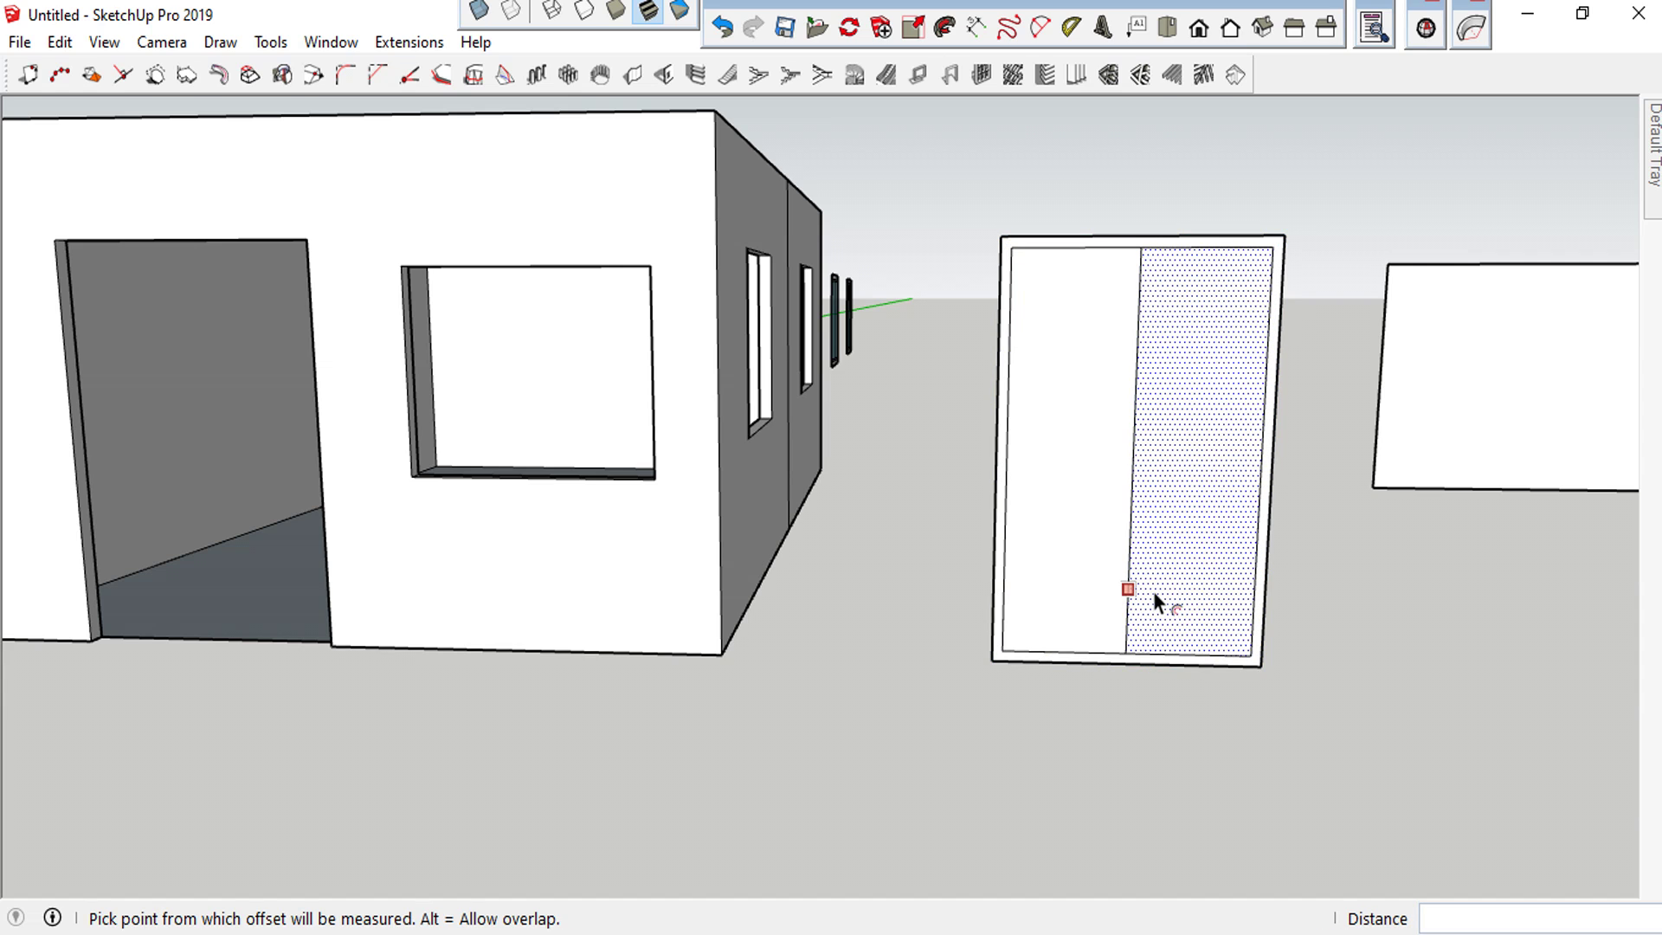
left_click(1153, 590)
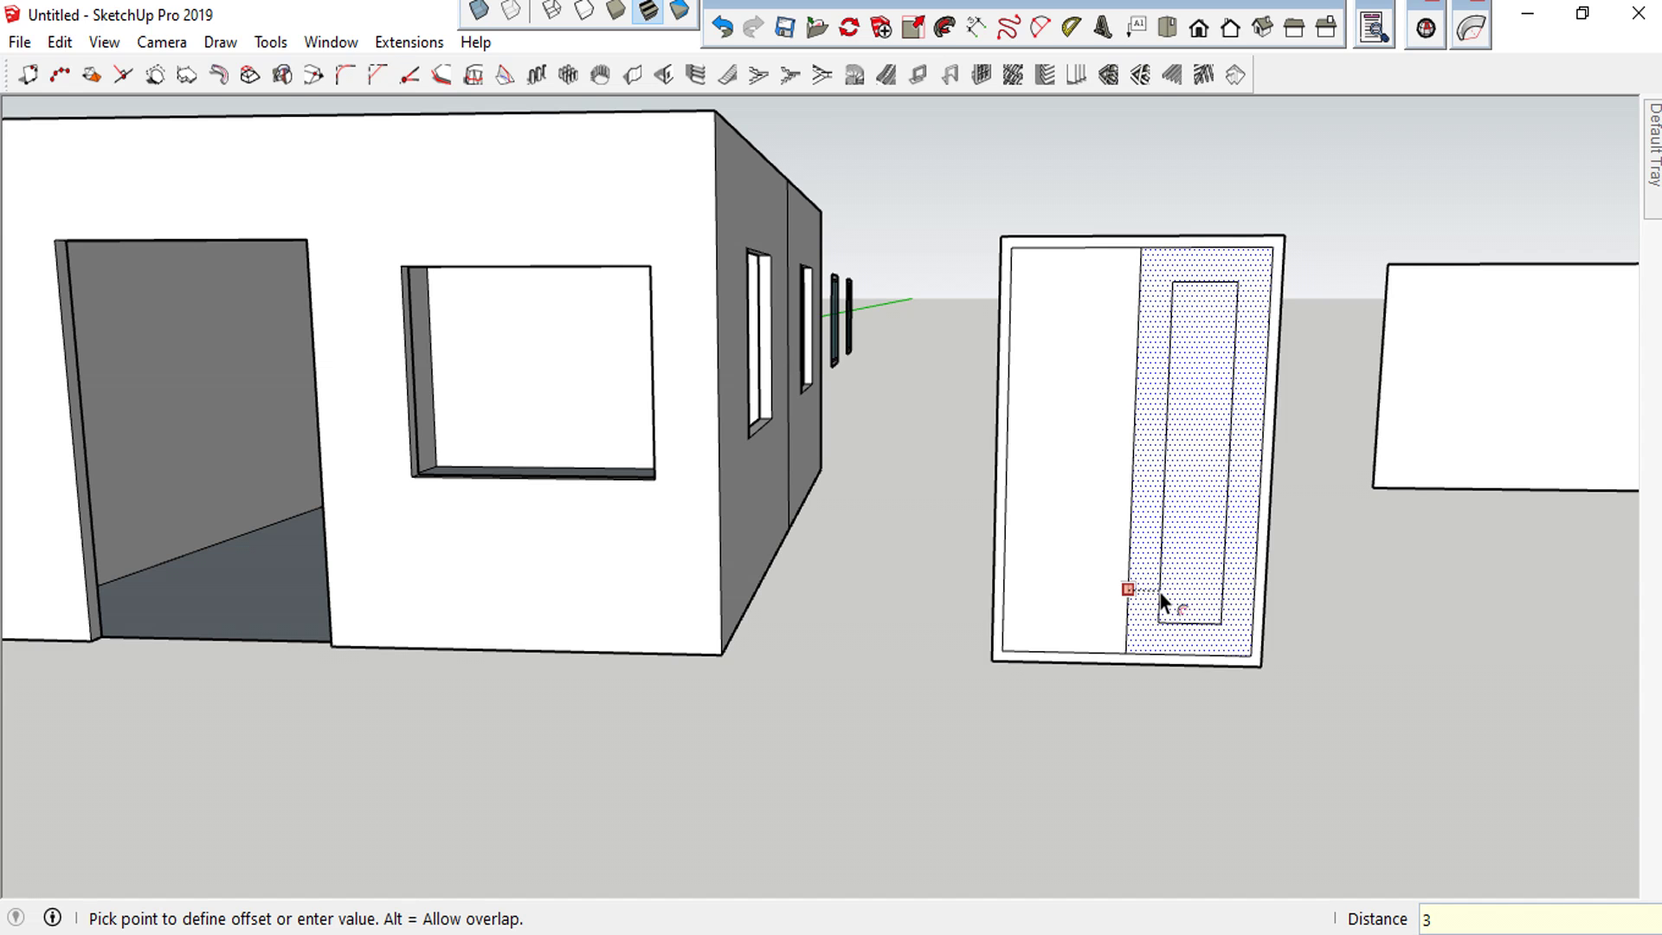
type("0")
key("Return")
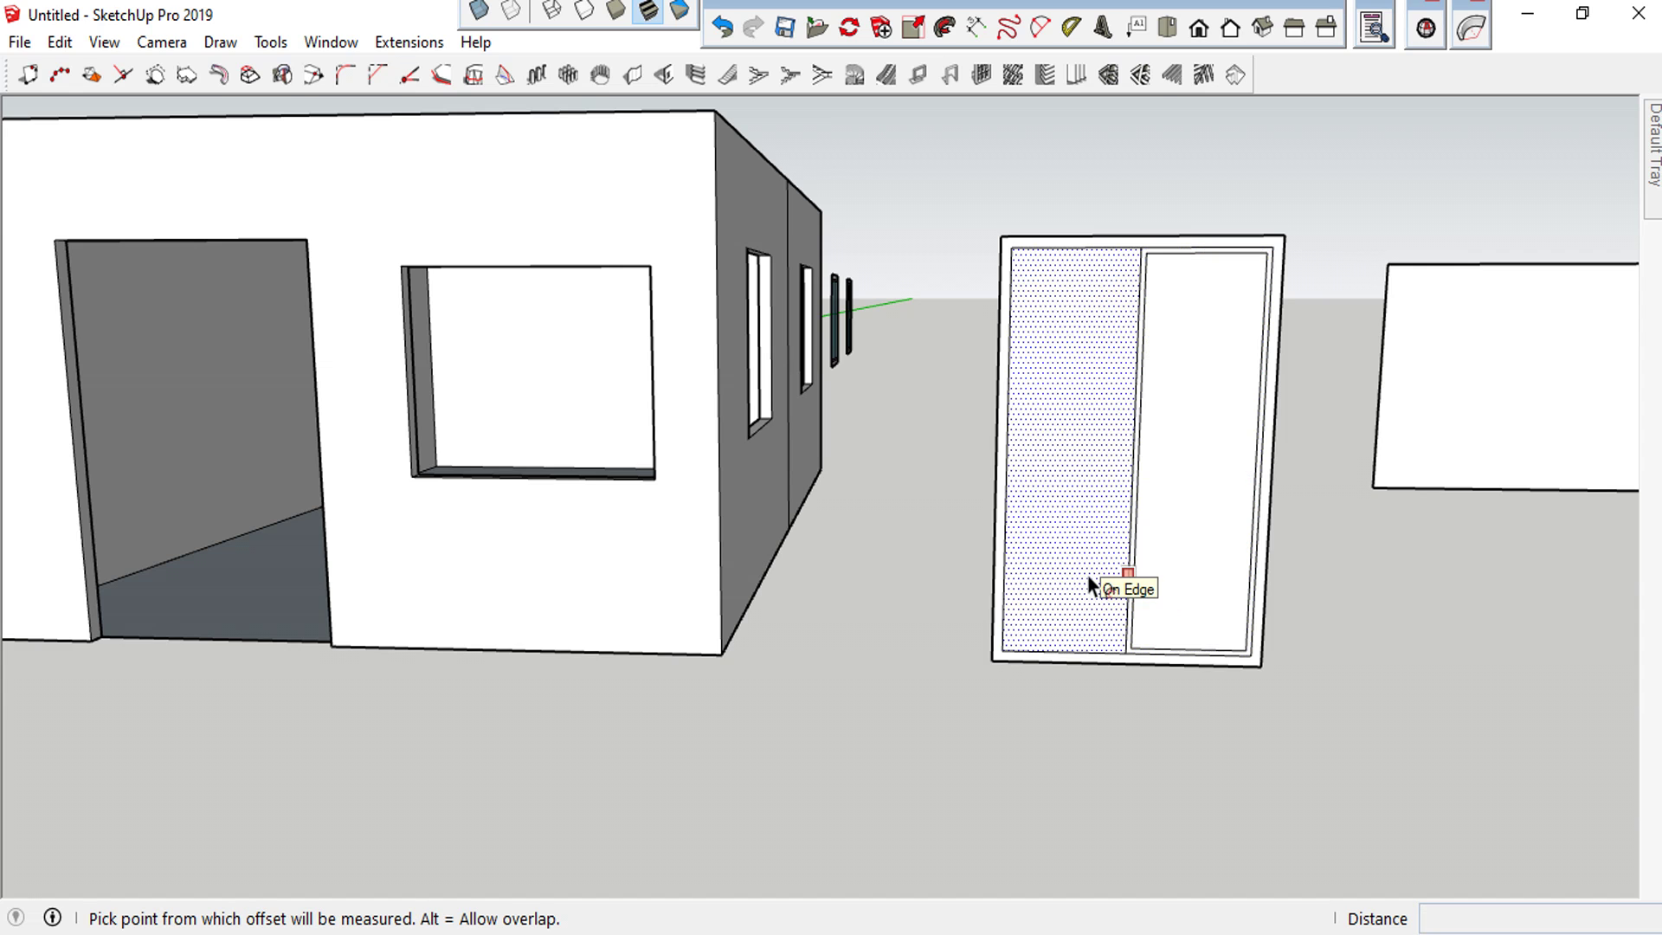
key("space")
left_click(1020, 482)
middle_click_drag(1020, 482, 1281, 490)
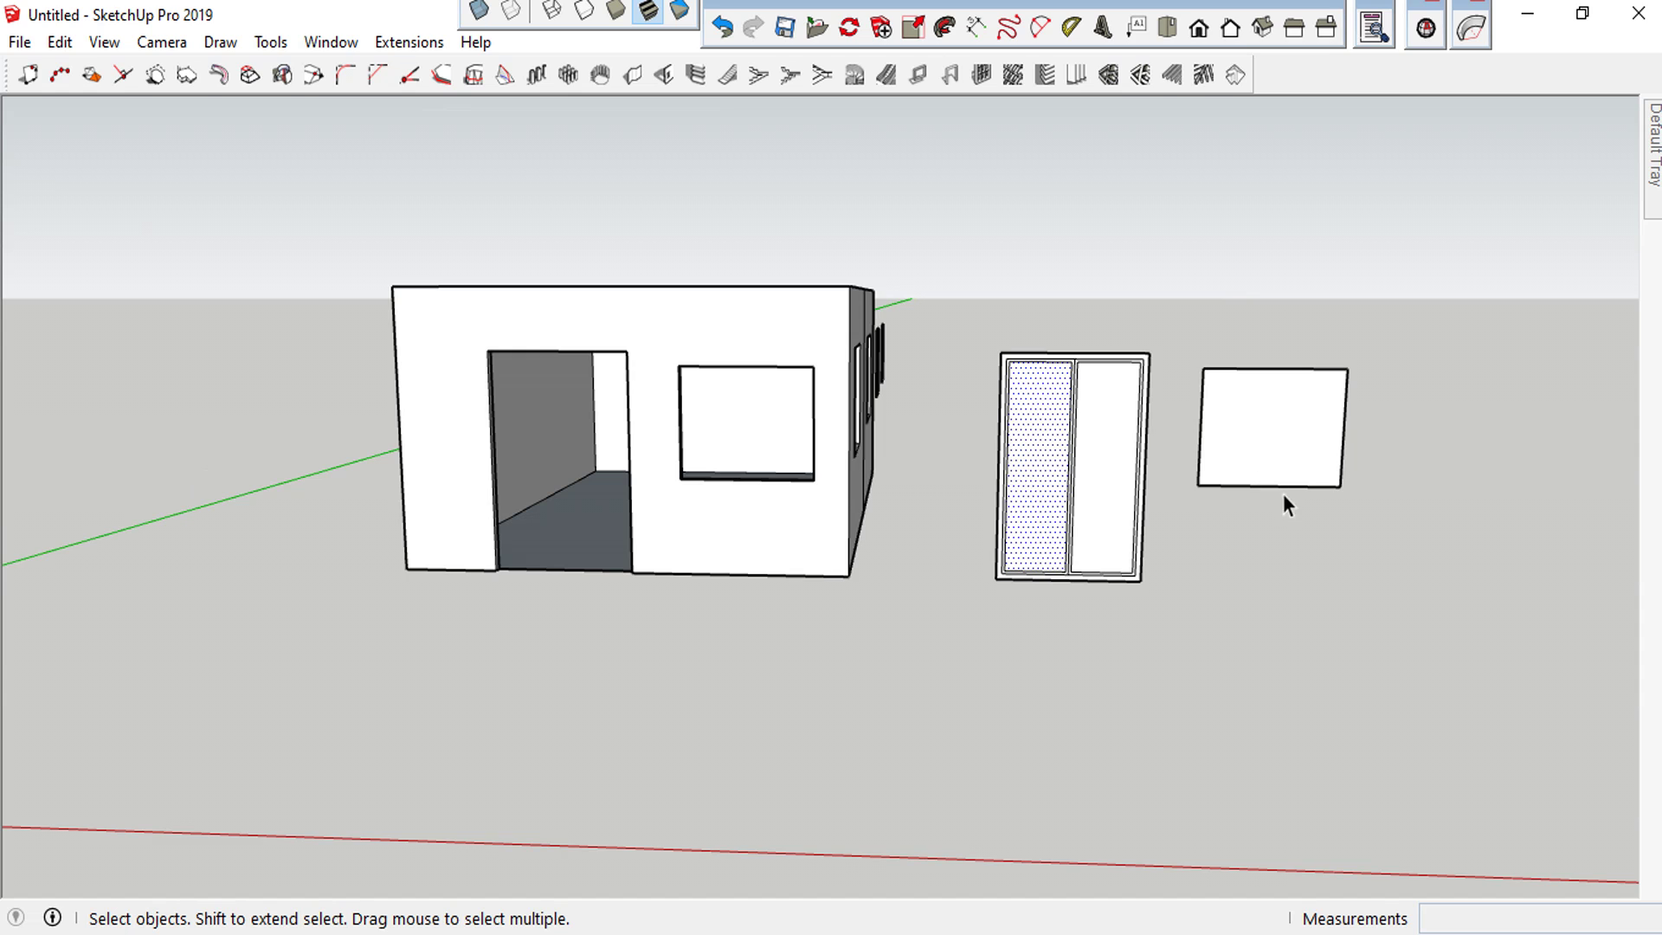
Inset the blank rectangle beside the door to form a window frame
left_click(1269, 443)
scroll(1268, 443, "up", 3)
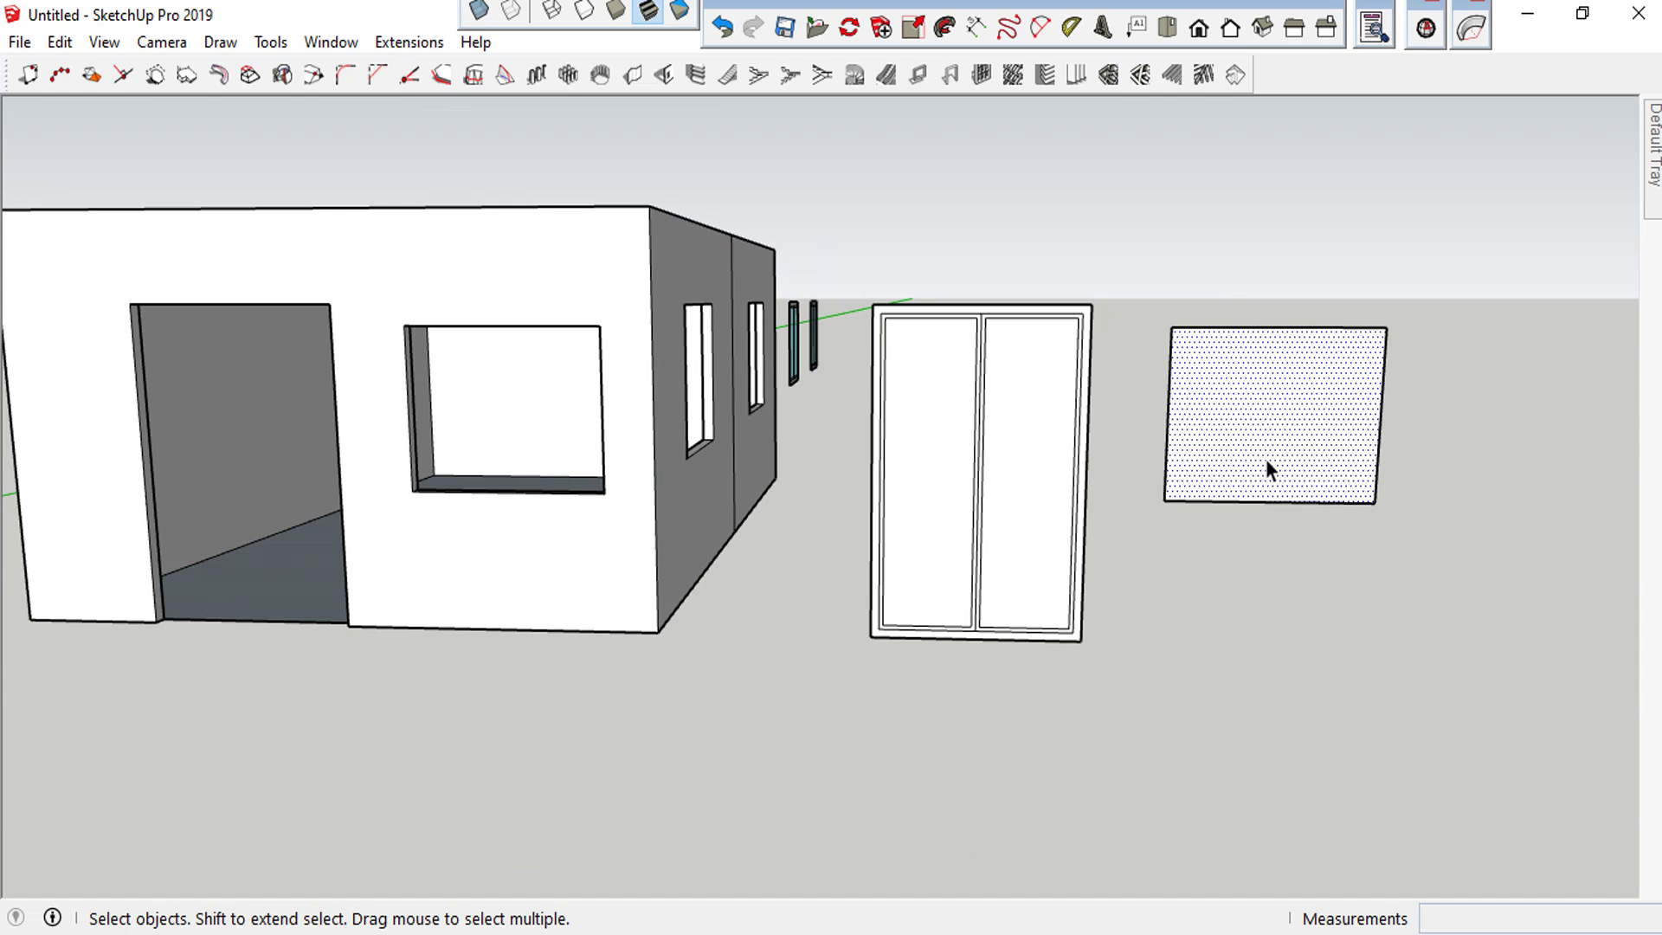
key("f")
left_click(1181, 465)
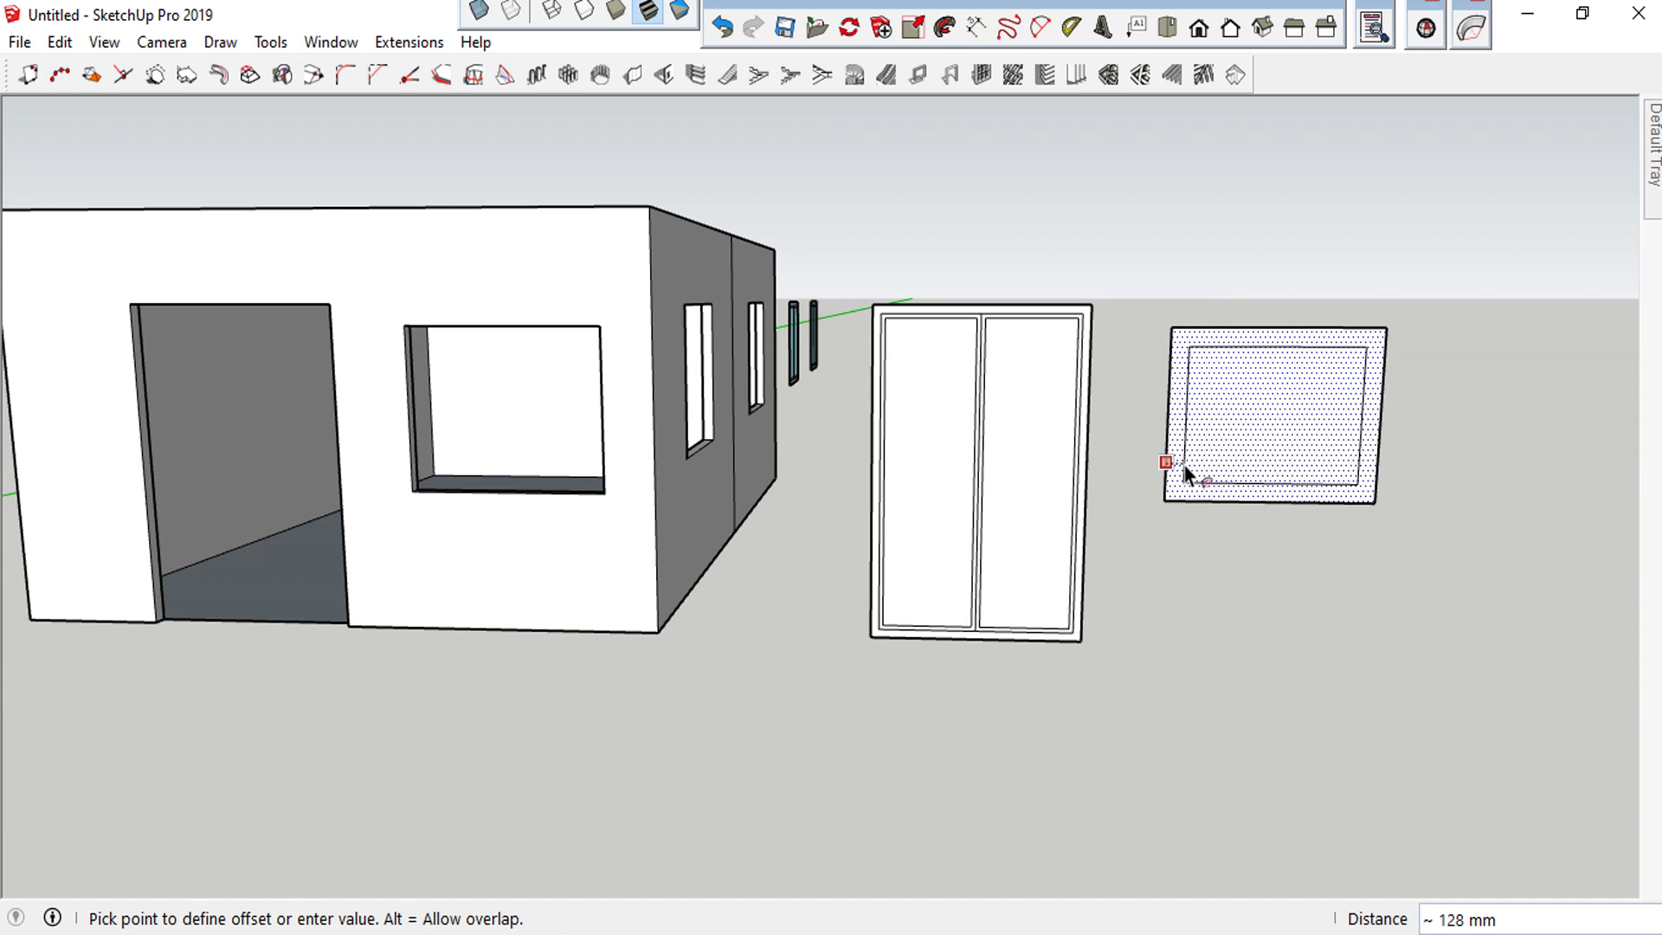
key("Return")
key("space")
Split the framed rectangle into two panes with a vertical line
scroll(1281, 367, "up", 2)
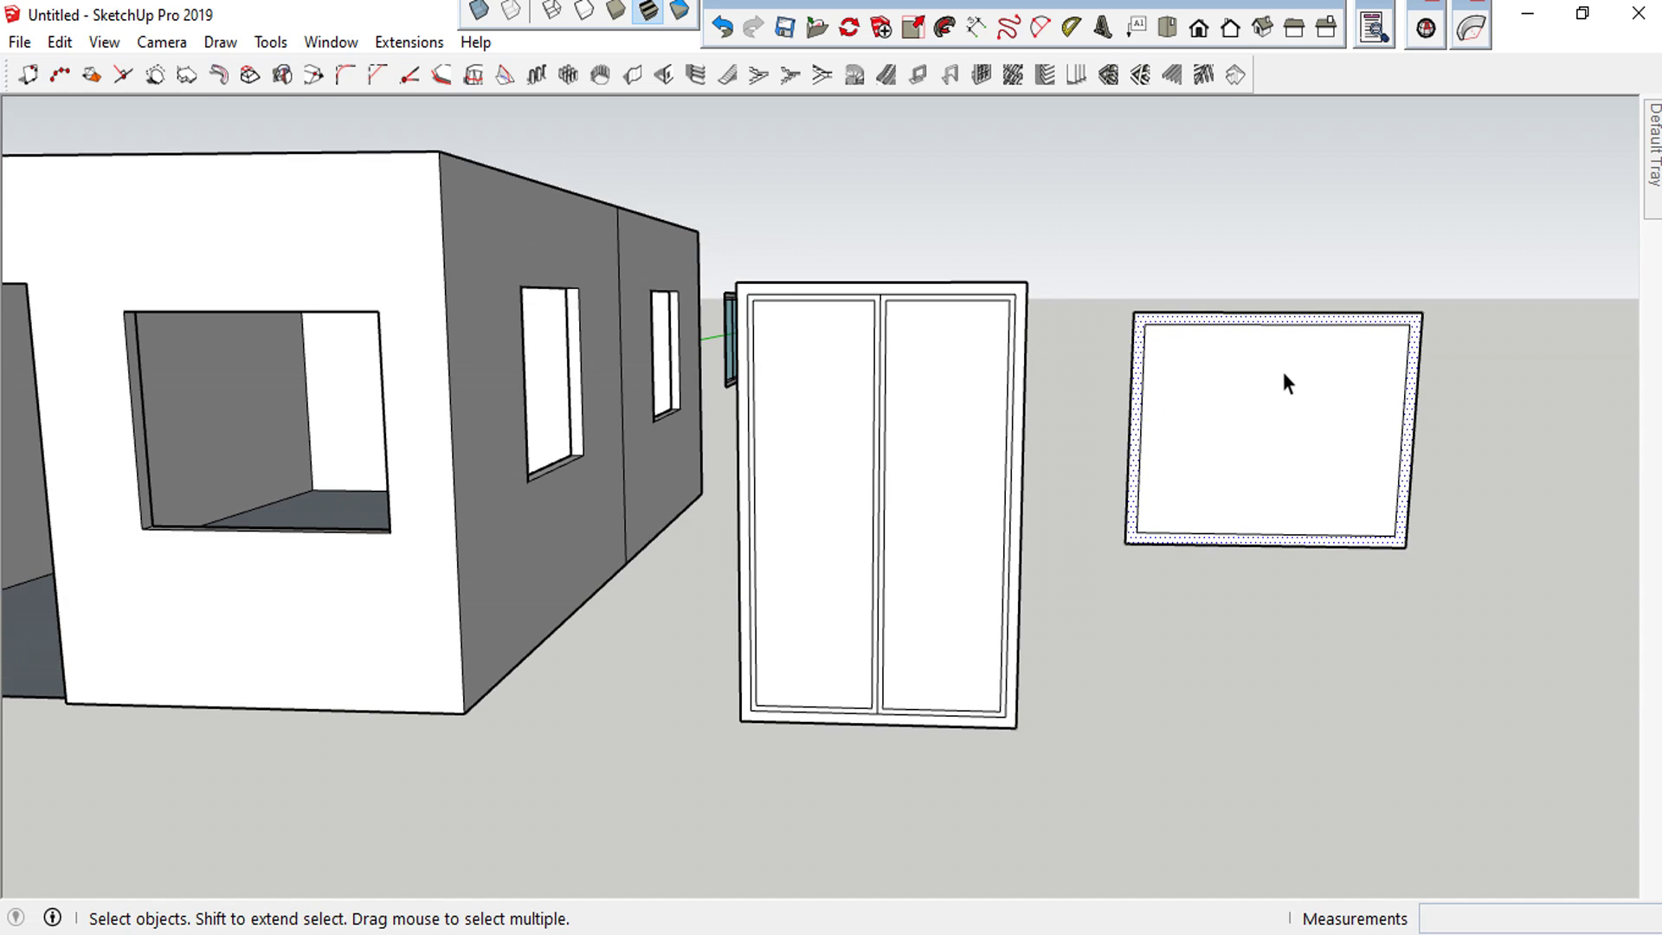
key("l")
left_click(1276, 323)
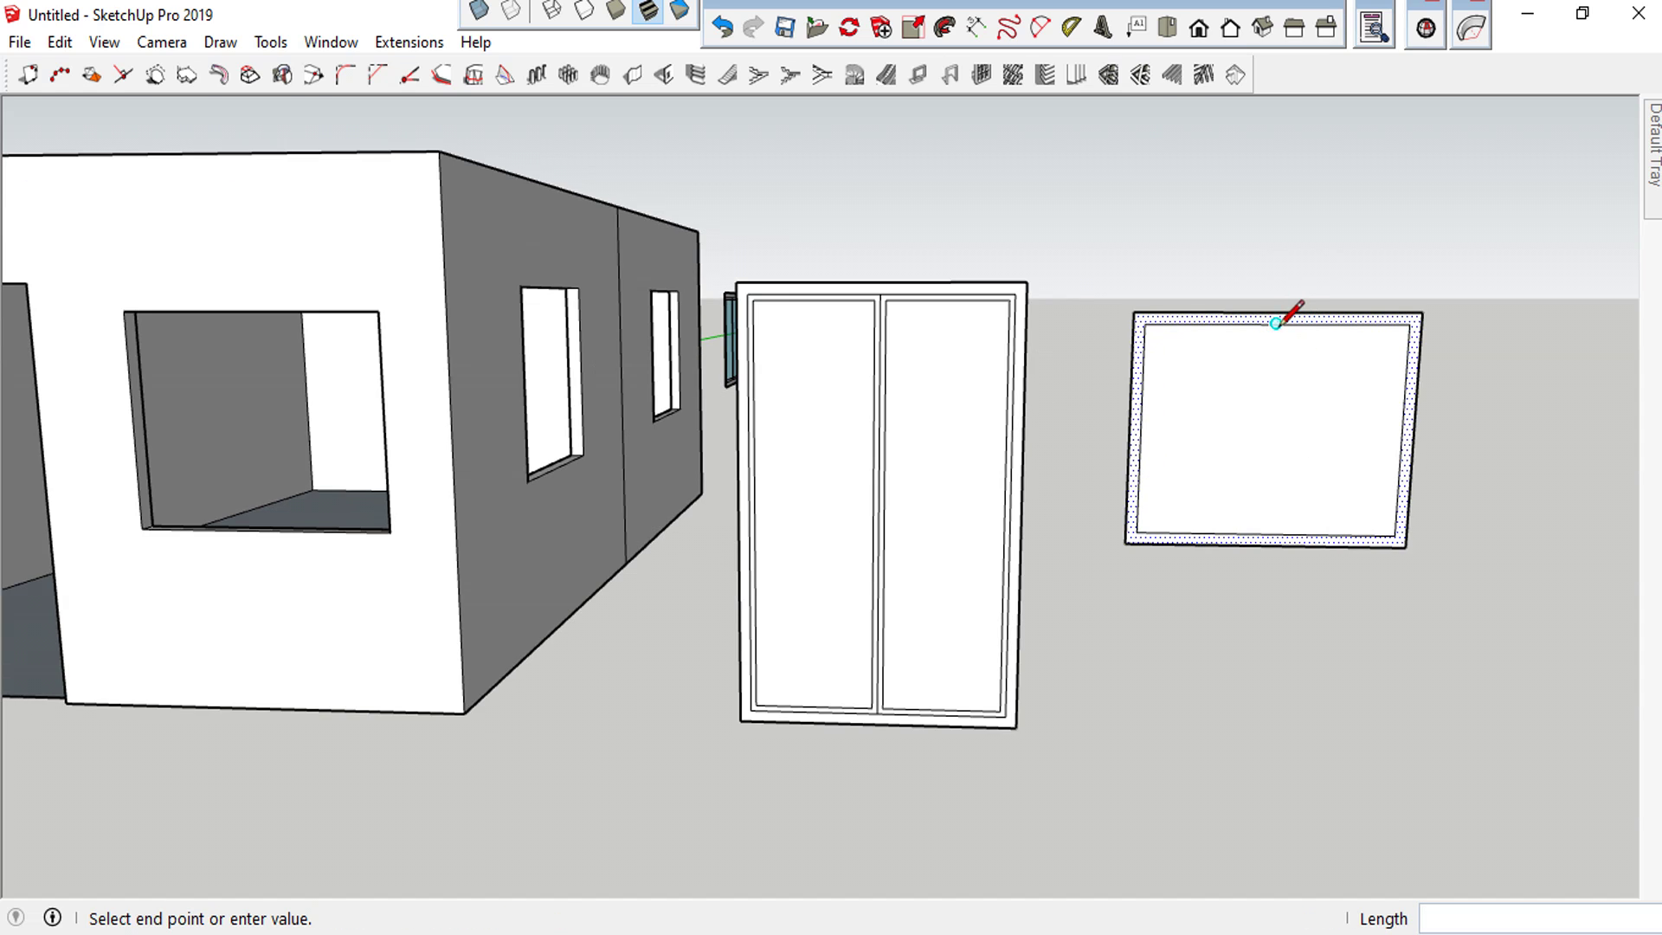
left_click(1265, 534)
key("space")
Inset both window panes by 30
left_click(1295, 478)
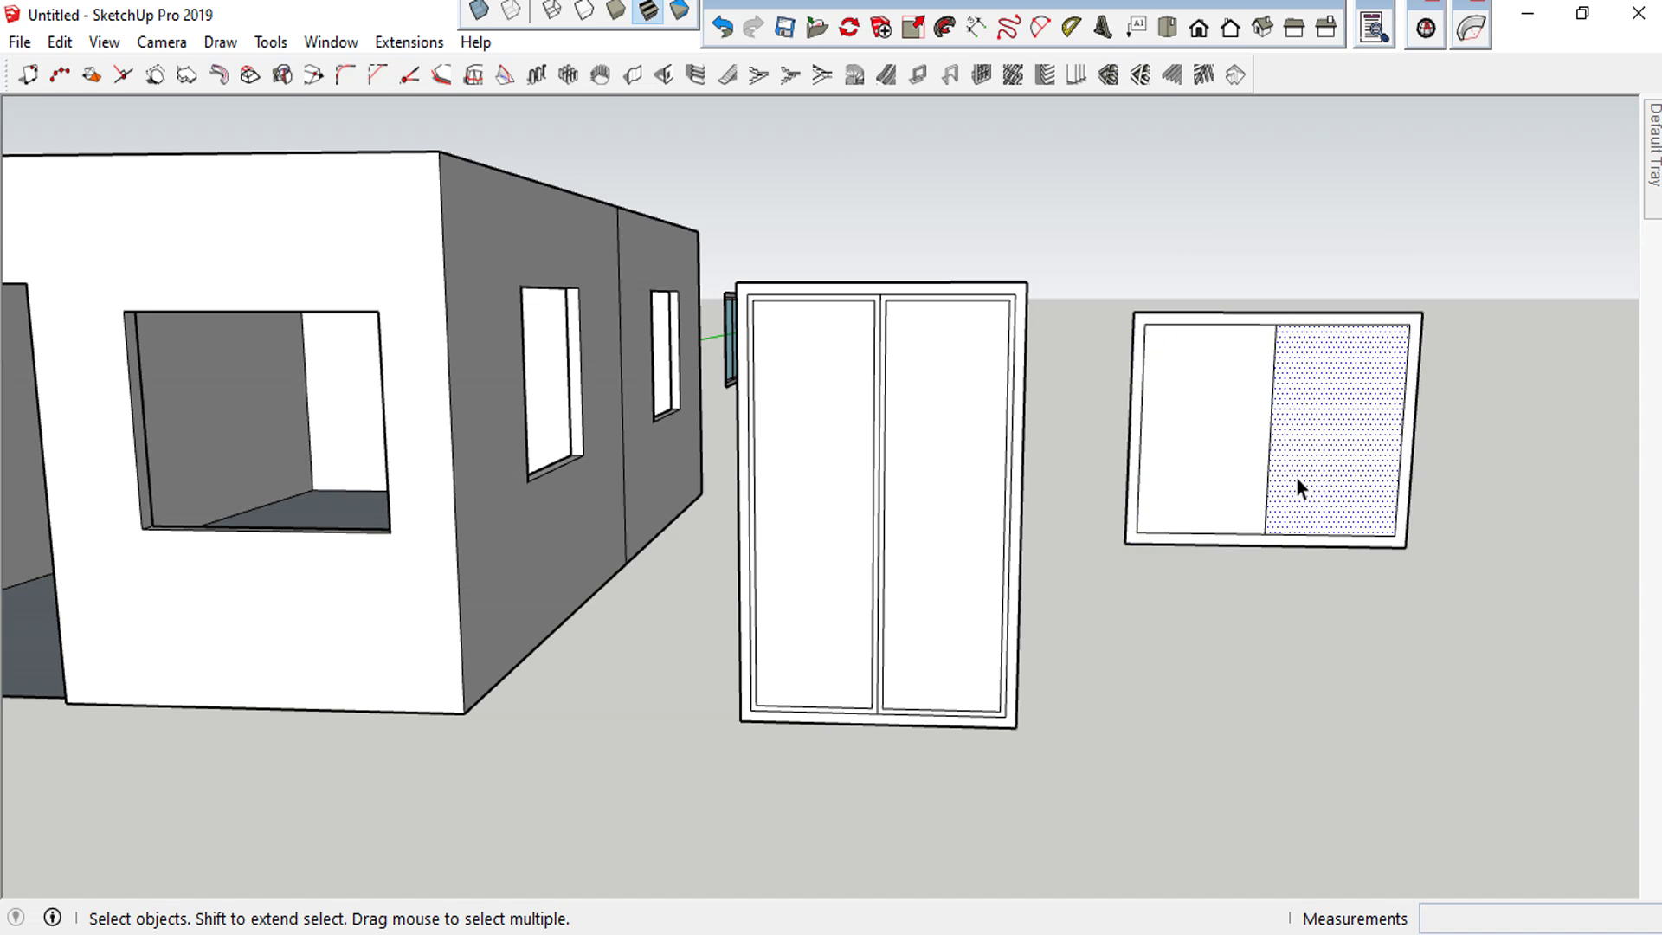
key("f")
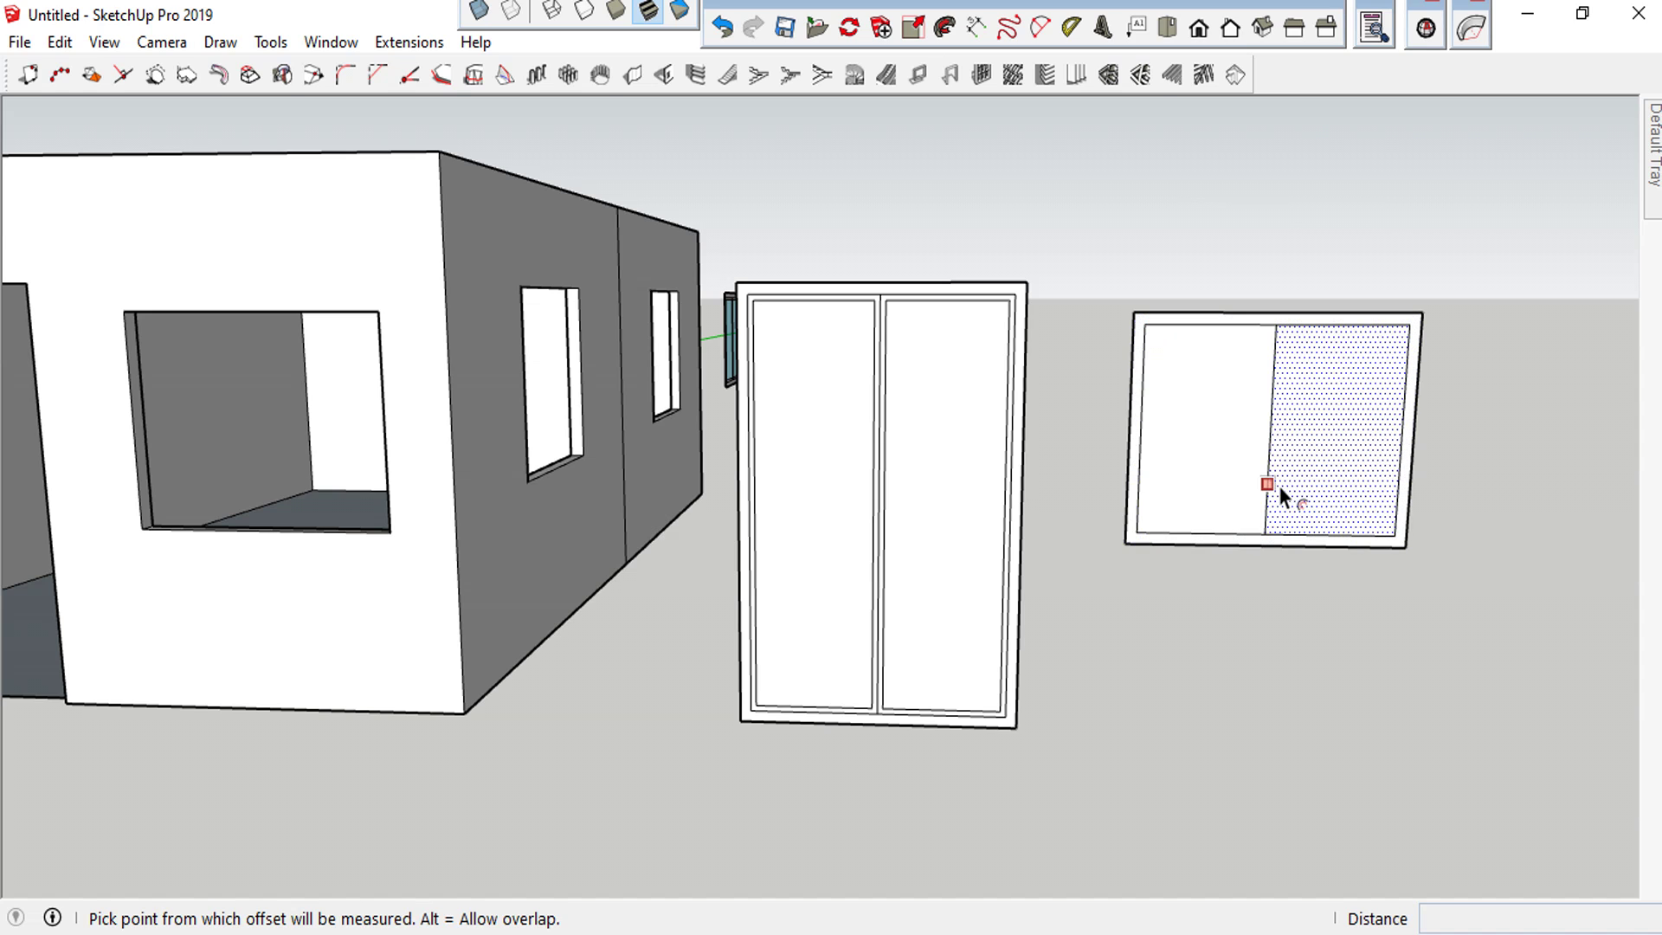
left_click(1280, 485)
type("30")
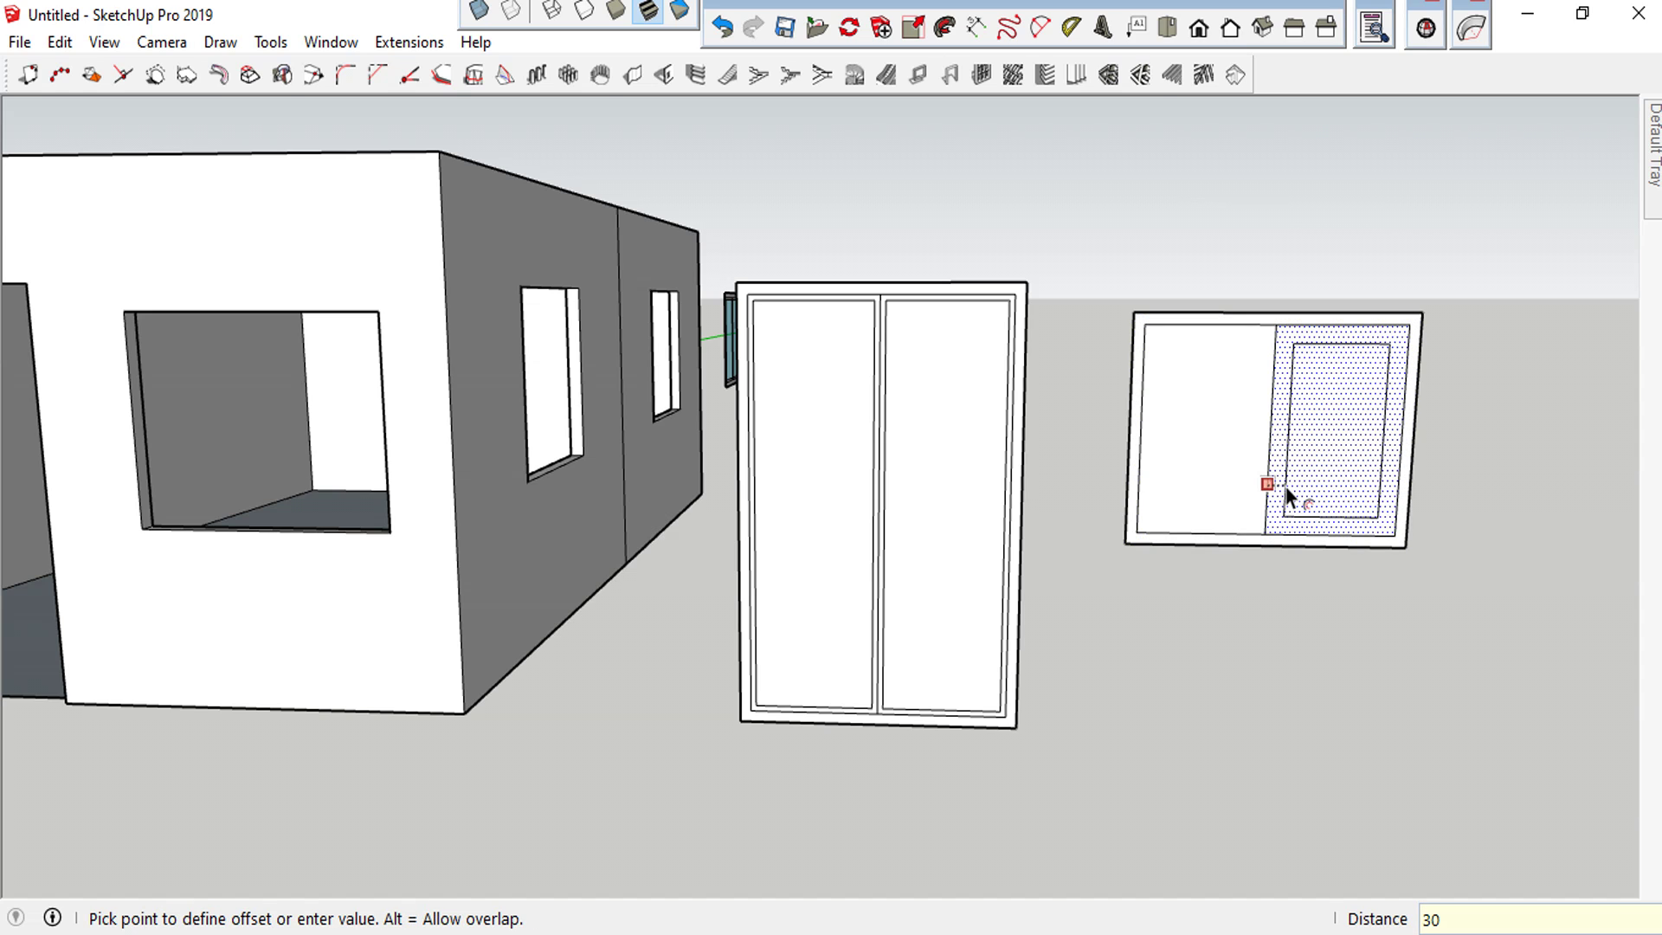
key("Return")
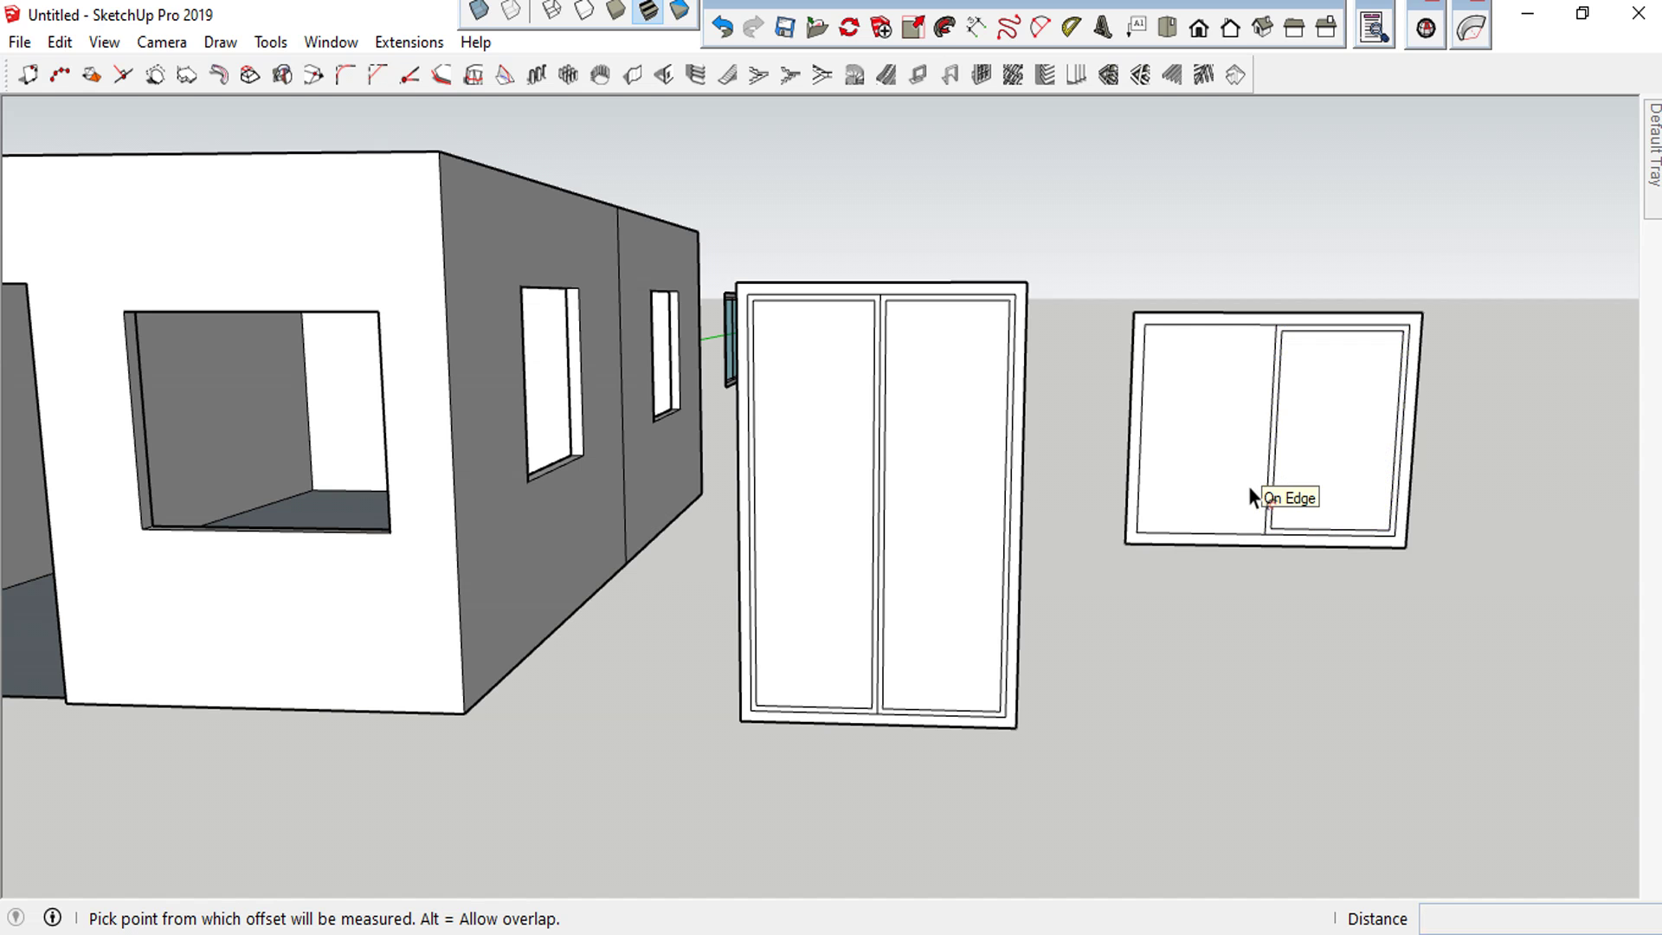
double_click(1261, 481)
key("space")
scroll(1207, 477, "down", 3)
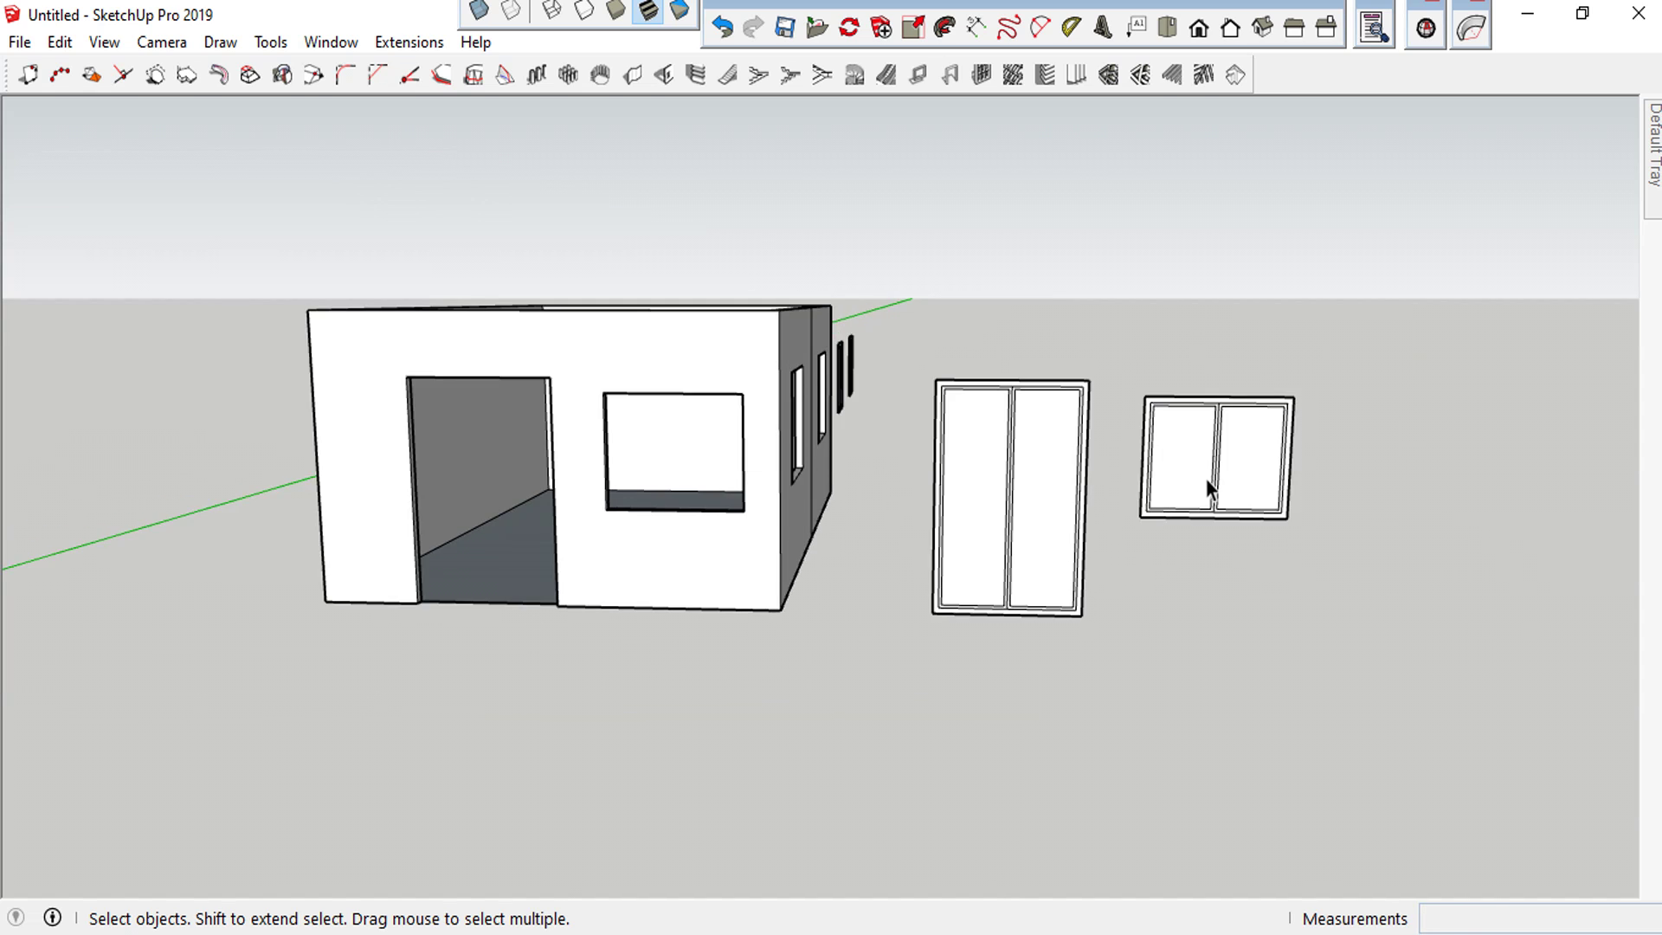
Paint both window panes and both door panes with Translucent Glass Tinted
scroll(1410, 414, "up", 3)
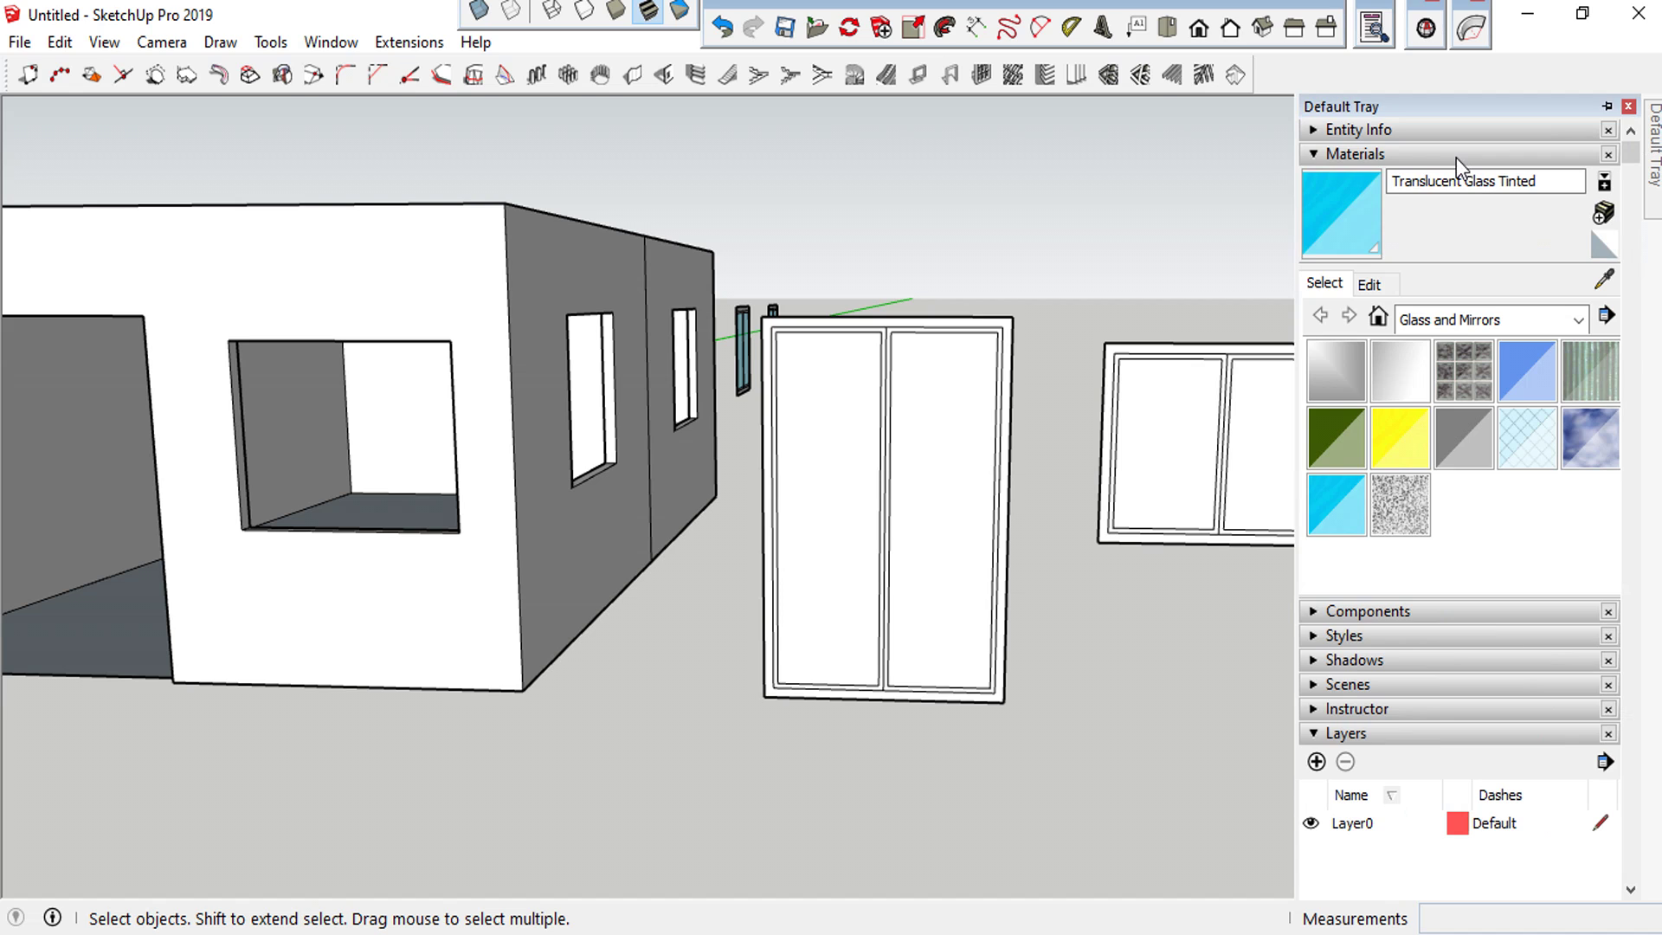
left_click(1338, 225)
left_click(1272, 388)
left_click(1193, 409)
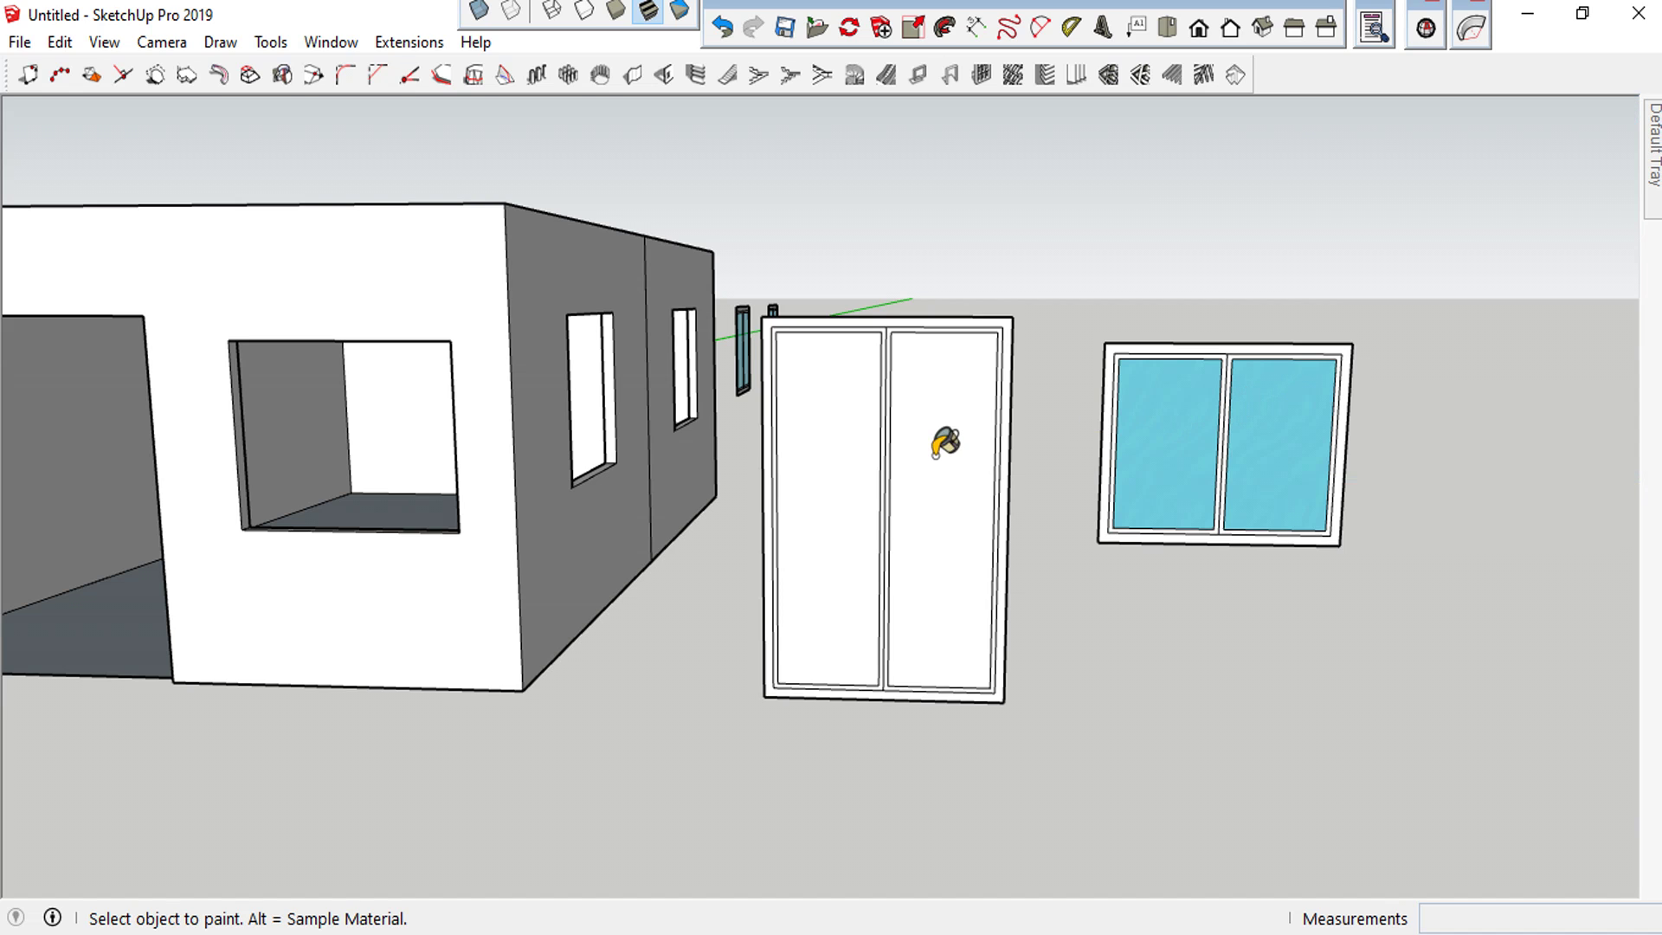
left_click(934, 454)
left_click(839, 451)
scroll(1054, 433, "down", 3)
Select the door and window panels together
key("space")
left_click_drag(1229, 349, 807, 640)
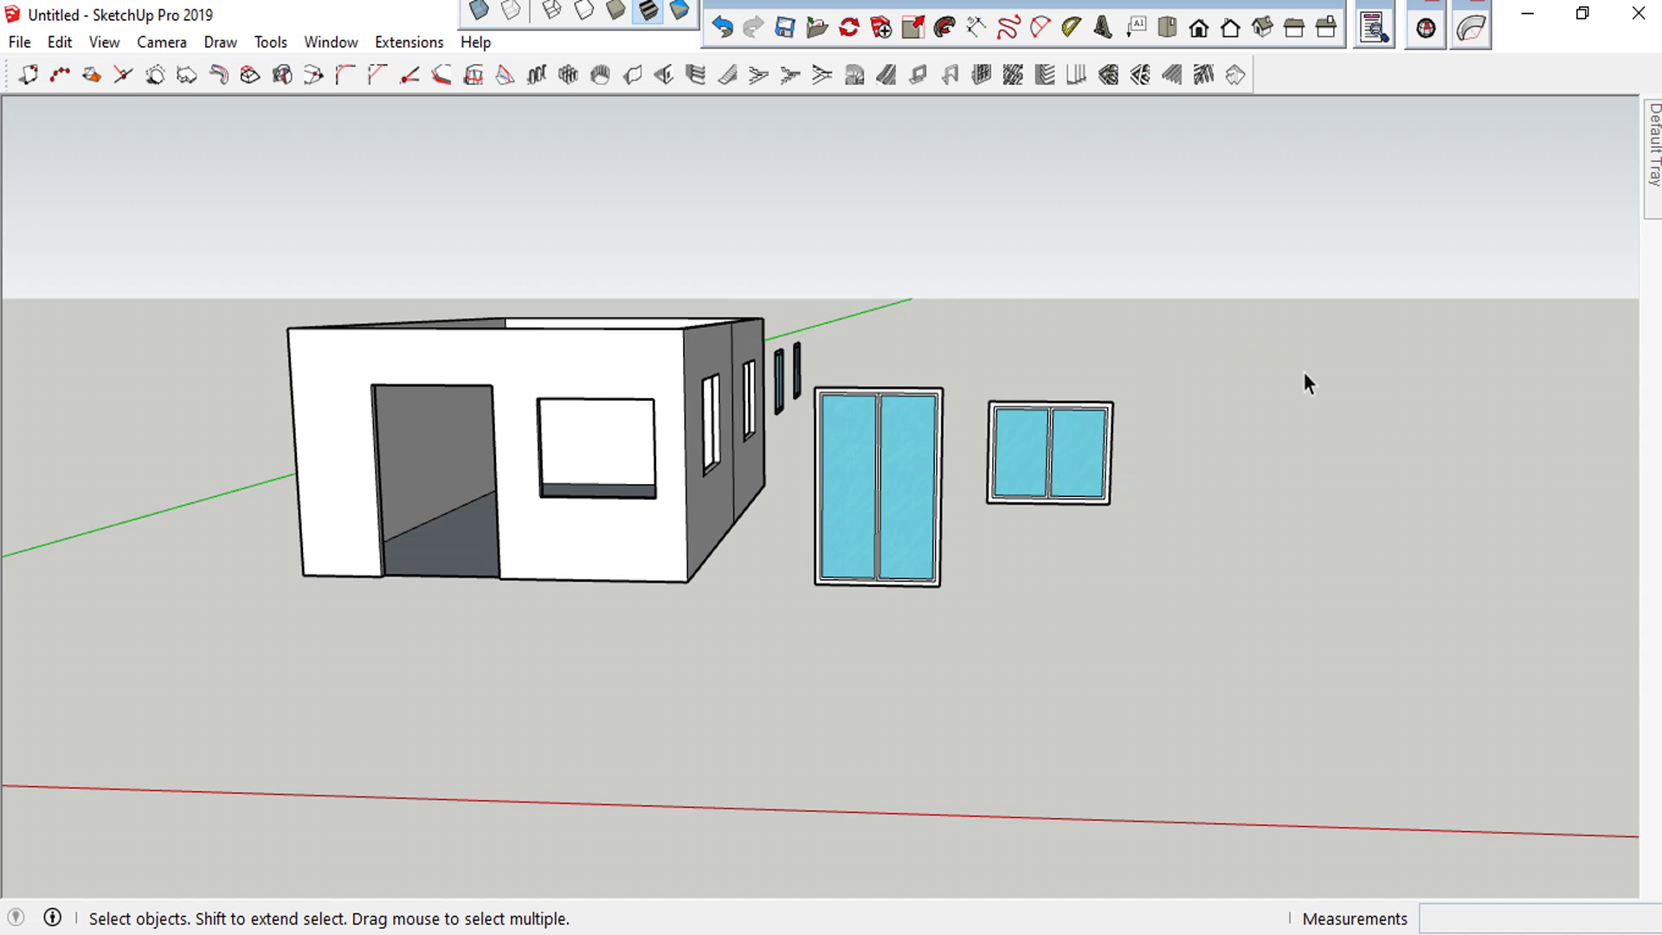
mouse_move(1304, 371)
middle_mouse_down()
mouse_move(1161, 430)
mouse_move(1260, 346)
middle_mouse_up()
left_click_drag(853, 609, 850, 600)
Group the glazed door and window and move the group onto the house's front wall
right_click(881, 537)
left_click(971, 352)
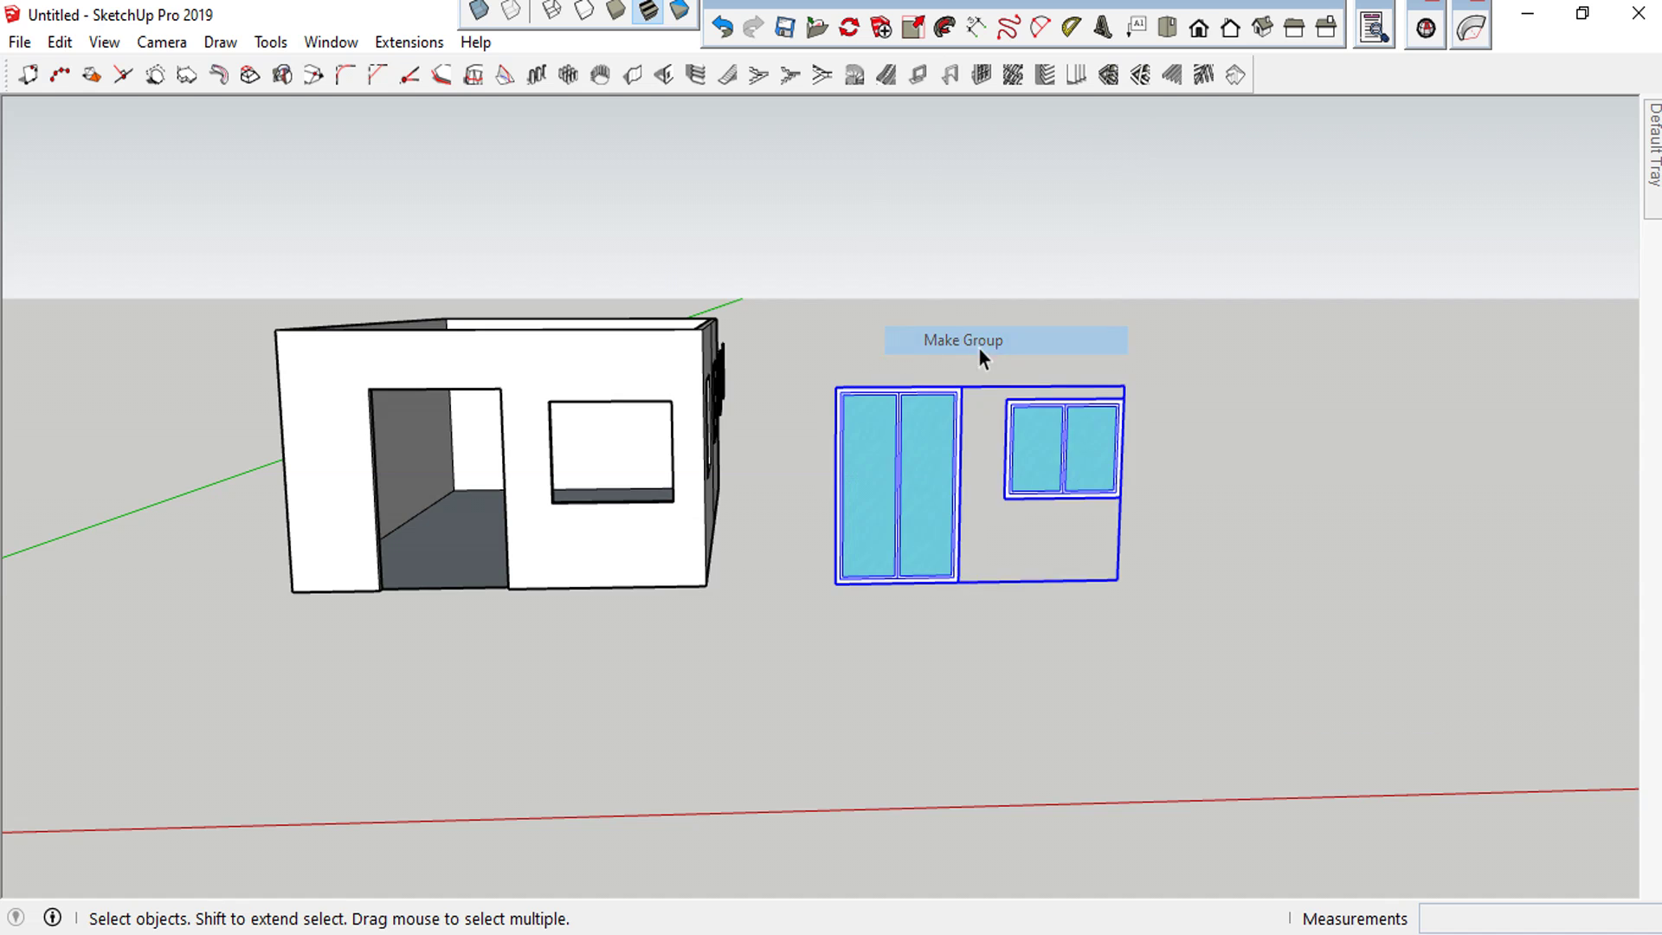
scroll(1023, 558, "up", 2)
key("m")
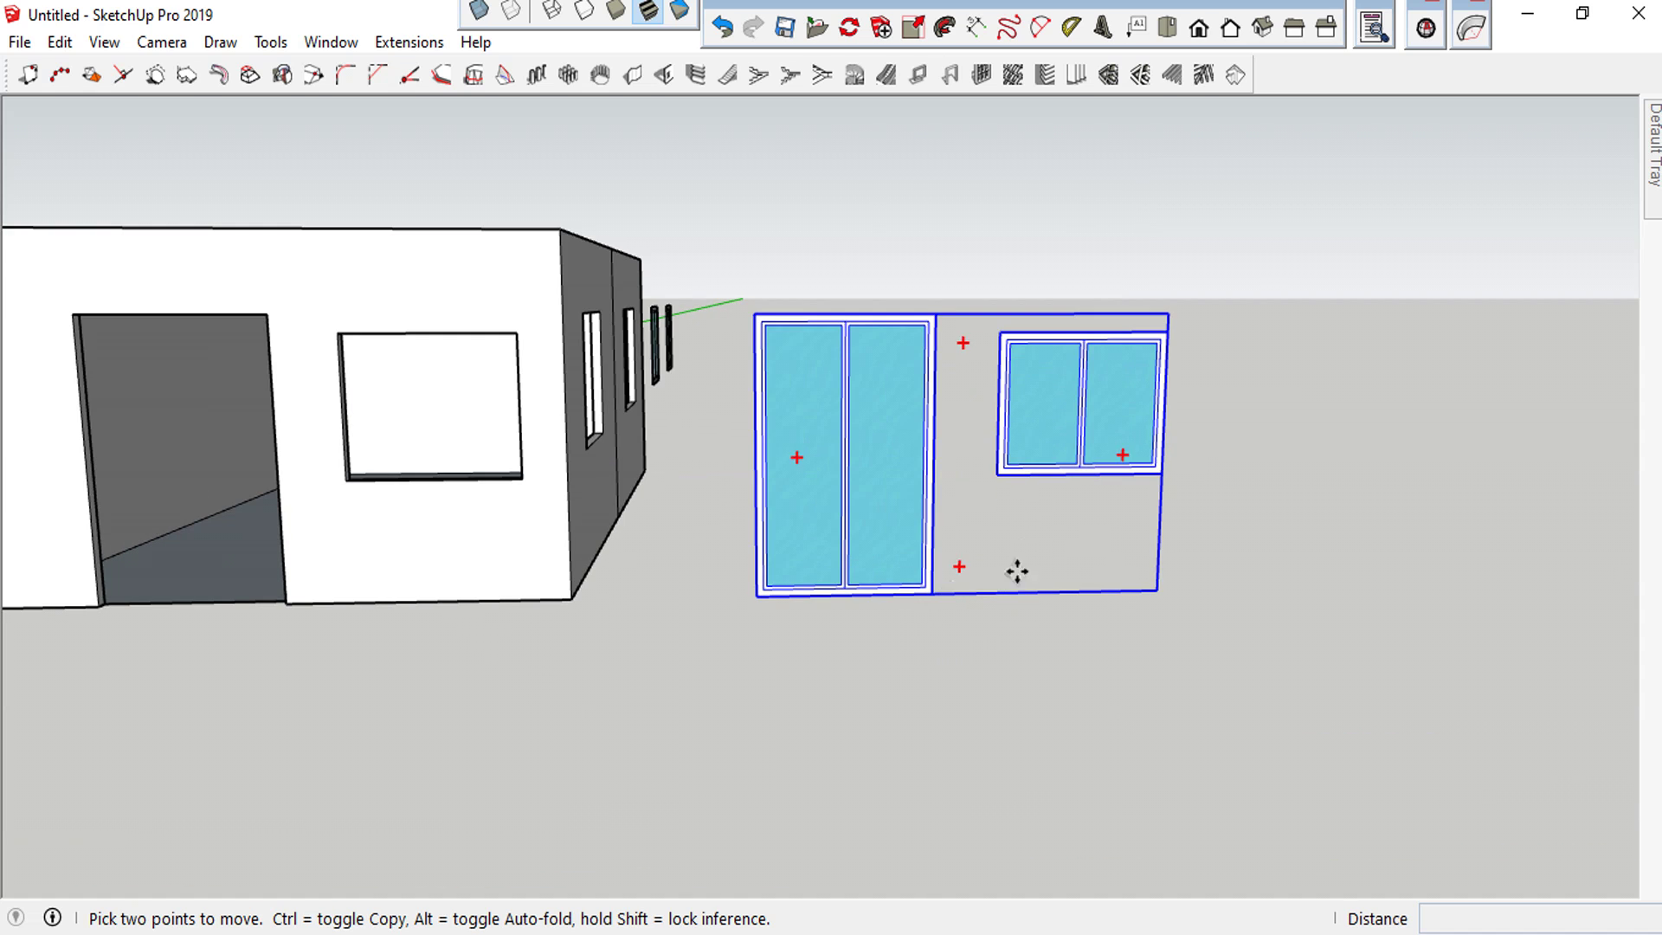
left_click(1161, 473)
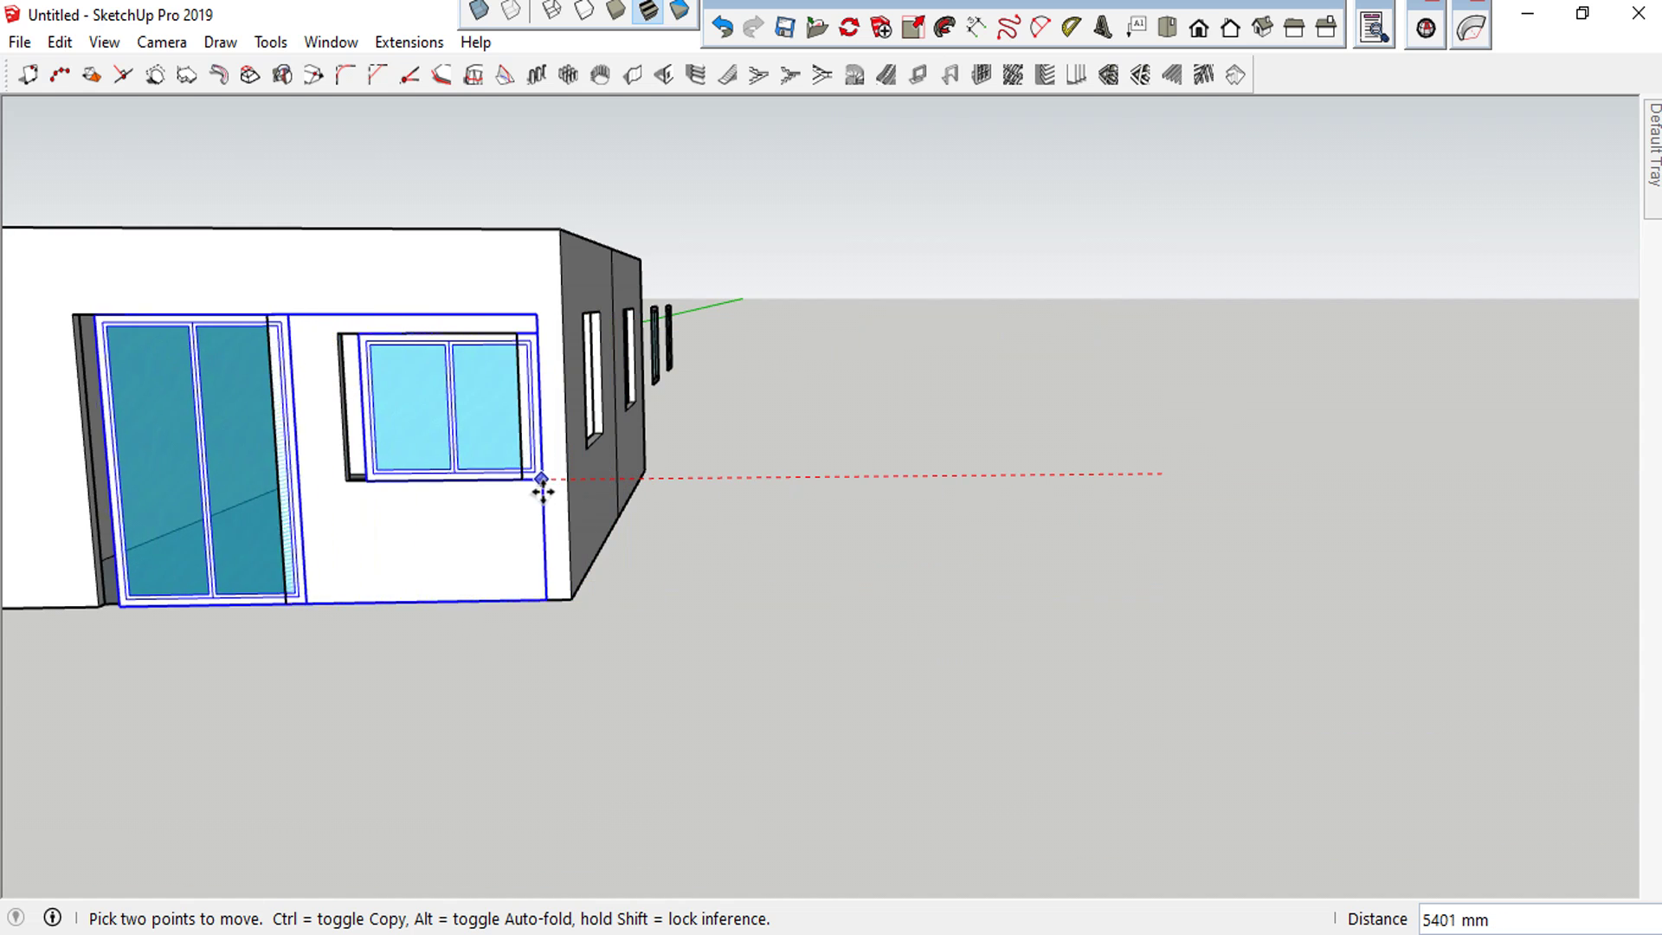
left_click(521, 477)
scroll(764, 438, "down", 3)
middle_click_drag(764, 438, 1054, 464)
key("space")
Move the window pair group onto the house's back wall
left_click(497, 528)
mouse_move(497, 528)
middle_mouse_down()
mouse_move(886, 491)
mouse_move(472, 501)
mouse_move(641, 493)
middle_mouse_up()
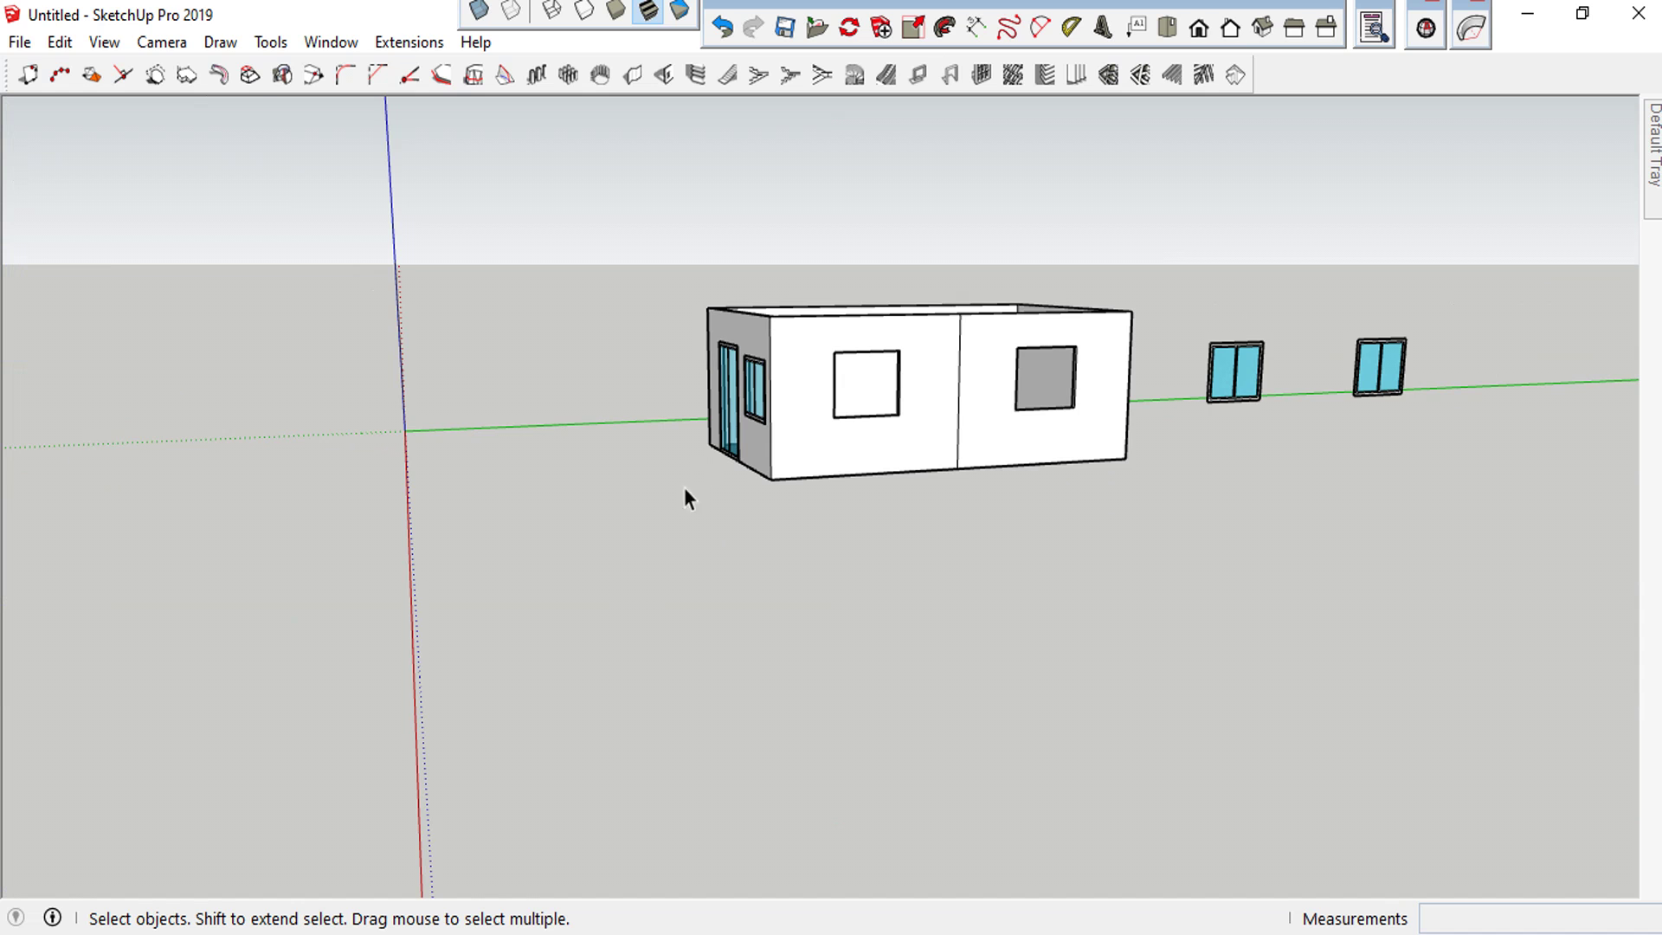
left_click(1404, 394)
middle_click_drag(1408, 387, 1261, 345)
scroll(1568, 460, "up", 3)
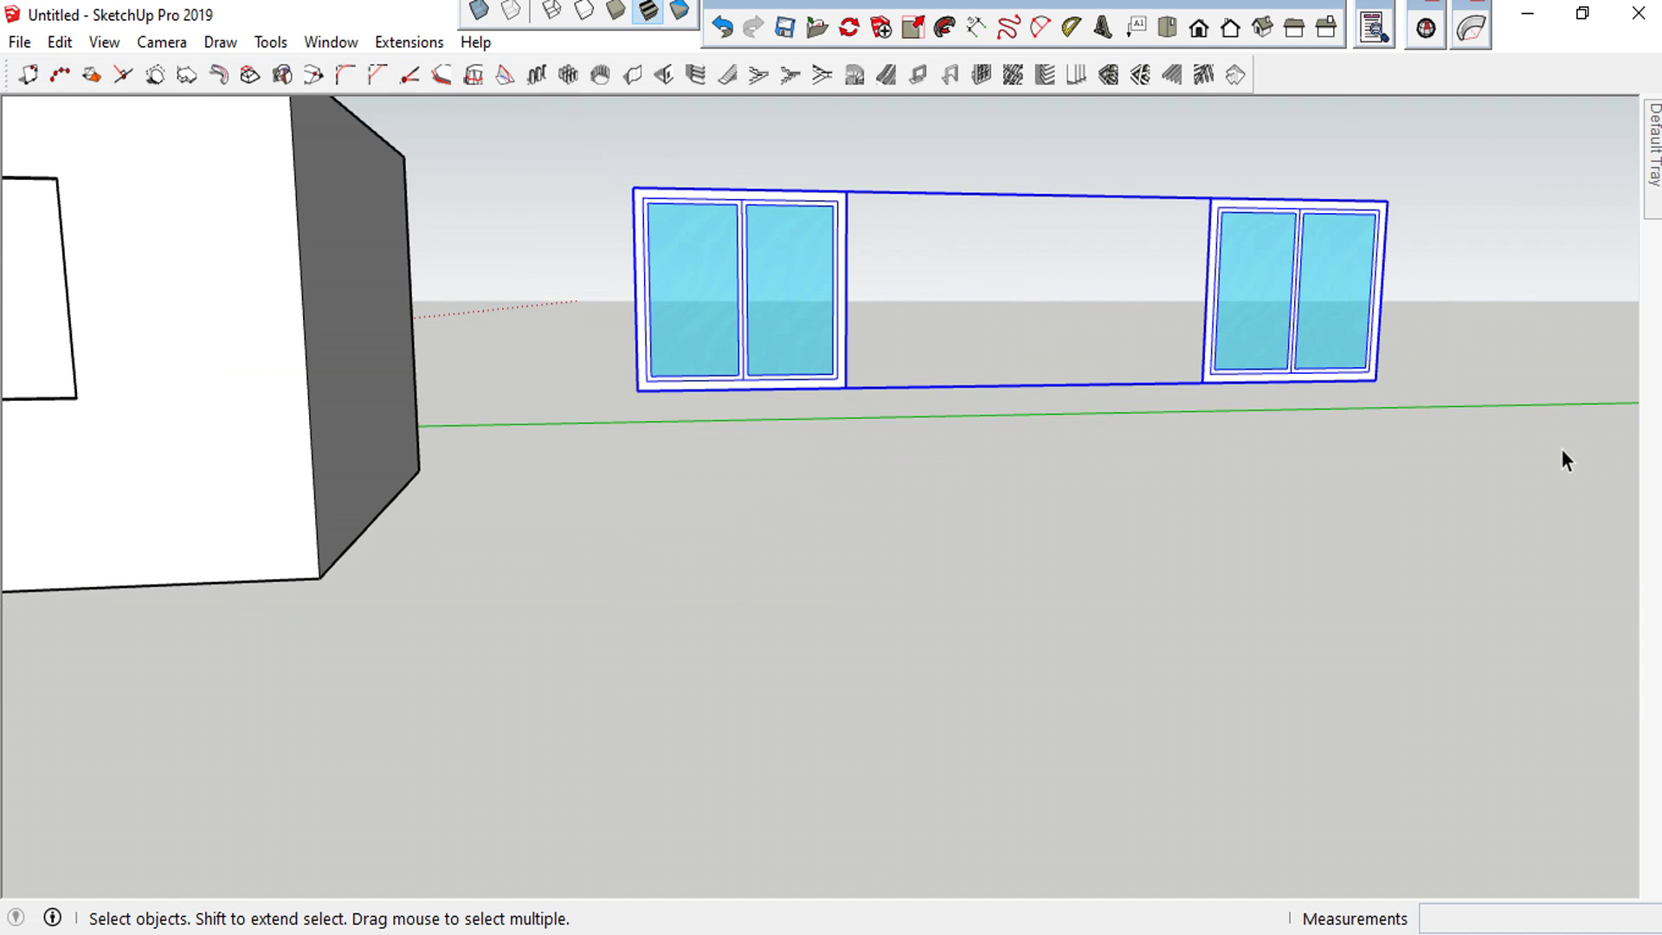
key("m")
left_click(1376, 375)
scroll(1471, 372, "down", 5)
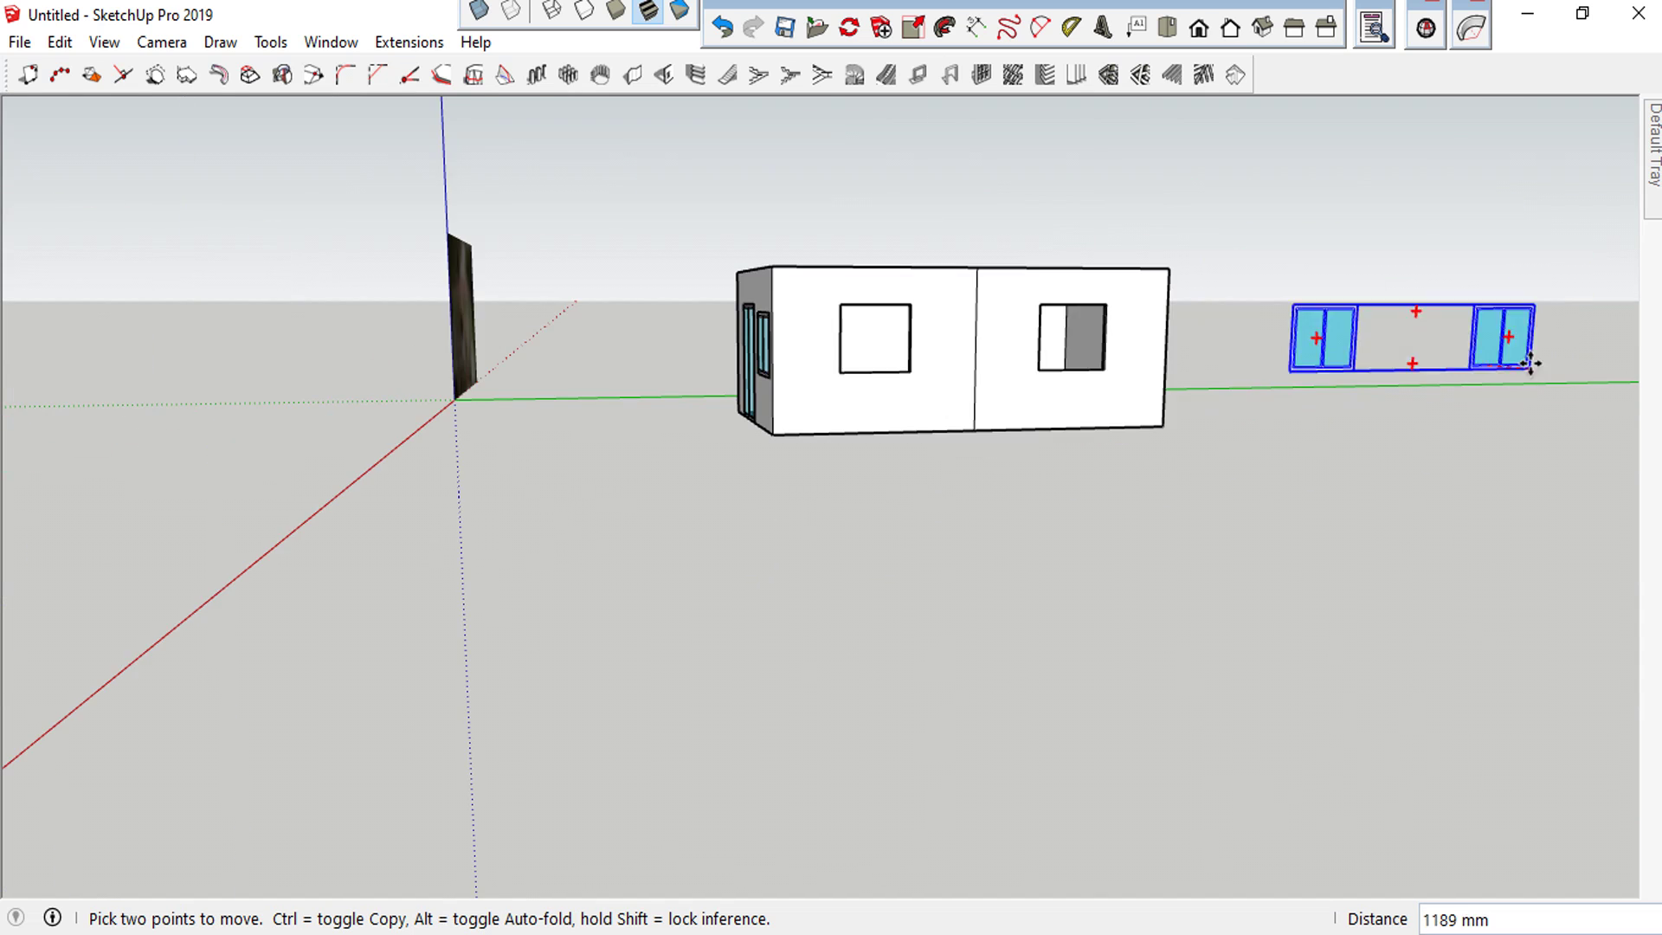
scroll(1089, 380, "up", 2)
scroll(1090, 377, "up", 2)
left_click(1125, 360)
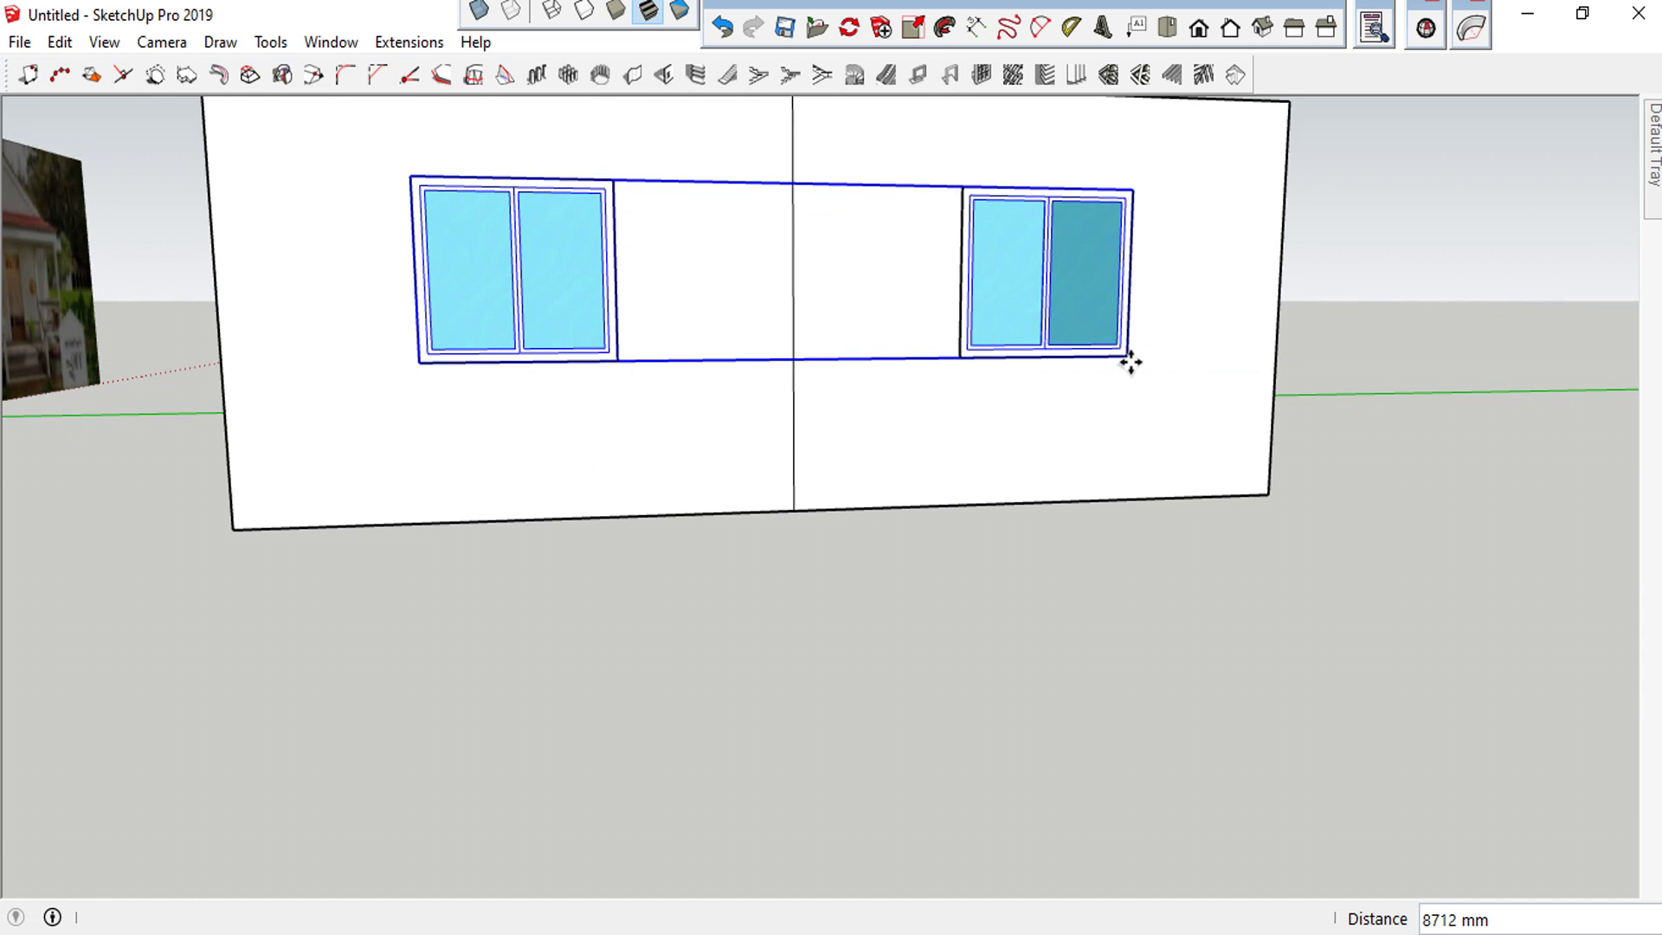
key("space")
Orbit around the house to review the fitted door and windows
scroll(1471, 355, "down", 3)
mouse_move(1358, 352)
middle_mouse_down()
mouse_move(1653, 376)
mouse_move(1087, 326)
mouse_move(1205, 341)
mouse_move(1106, 397)
mouse_move(966, 308)
middle_mouse_up()
scroll(909, 304, "up", 2)
scroll(898, 282, "down", 3)
mouse_move(898, 282)
middle_mouse_down()
mouse_move(789, 272)
mouse_move(860, 223)
mouse_move(1179, 308)
middle_mouse_up()
scroll(790, 272, "up", 3)
scroll(870, 303, "down", 2)
scroll(878, 268, "up", 2)
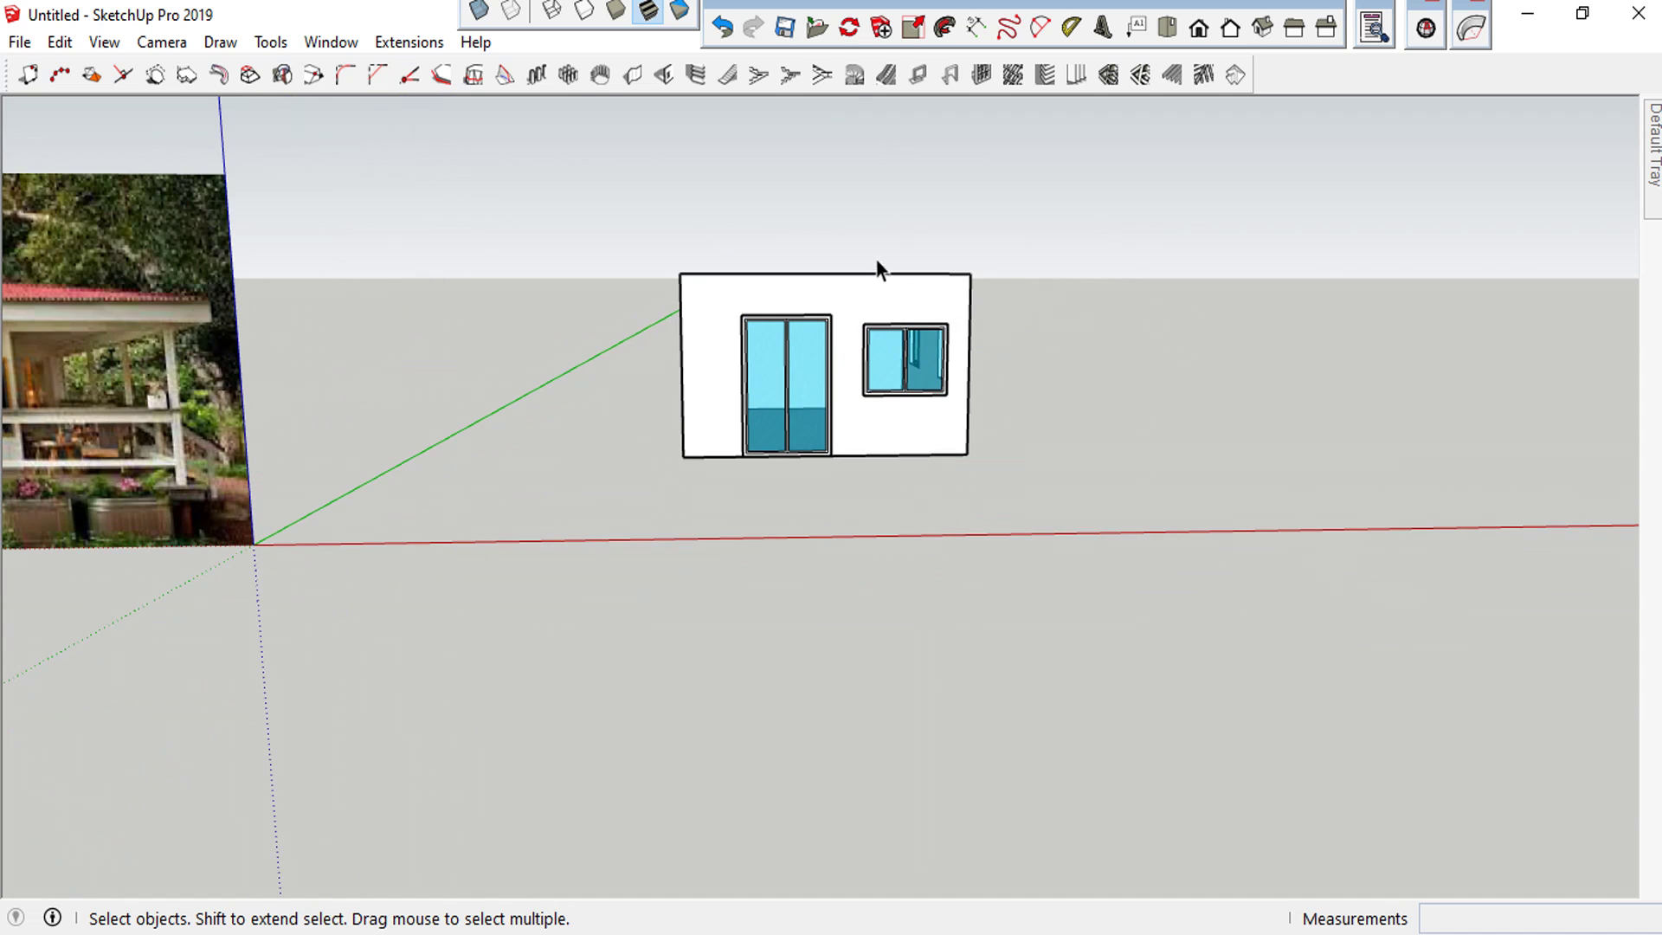
Place an angled protractor guide from the front wall's left top corner
left_click(1071, 28)
scroll(708, 272, "up", 2)
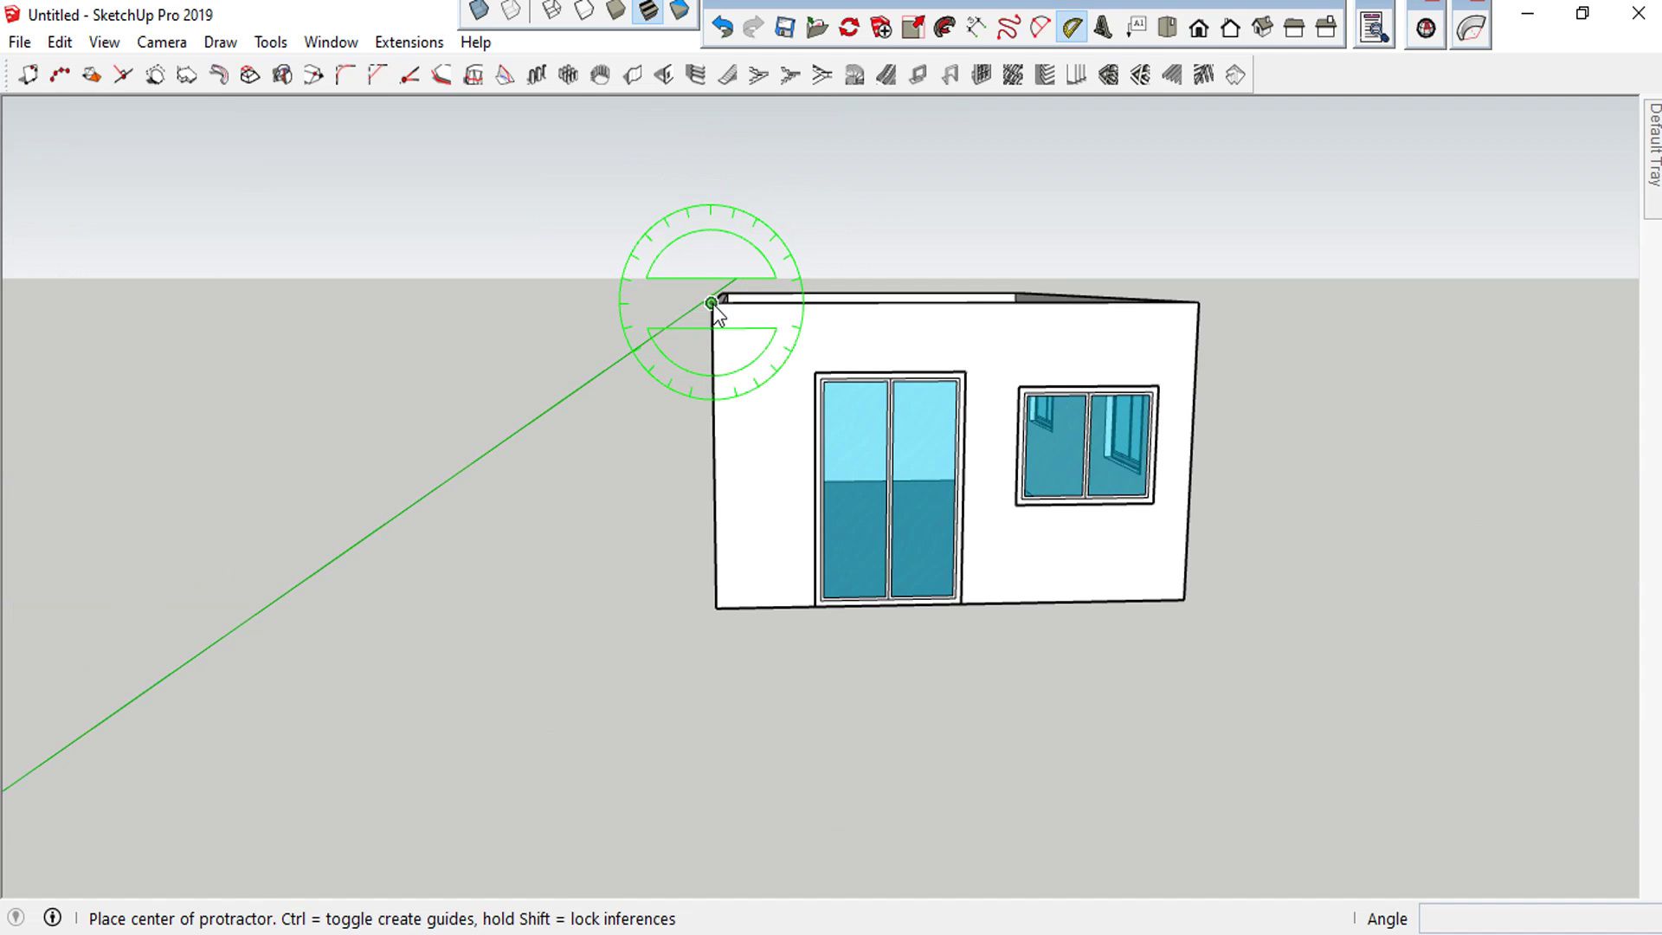
left_click(712, 303)
left_click(808, 303)
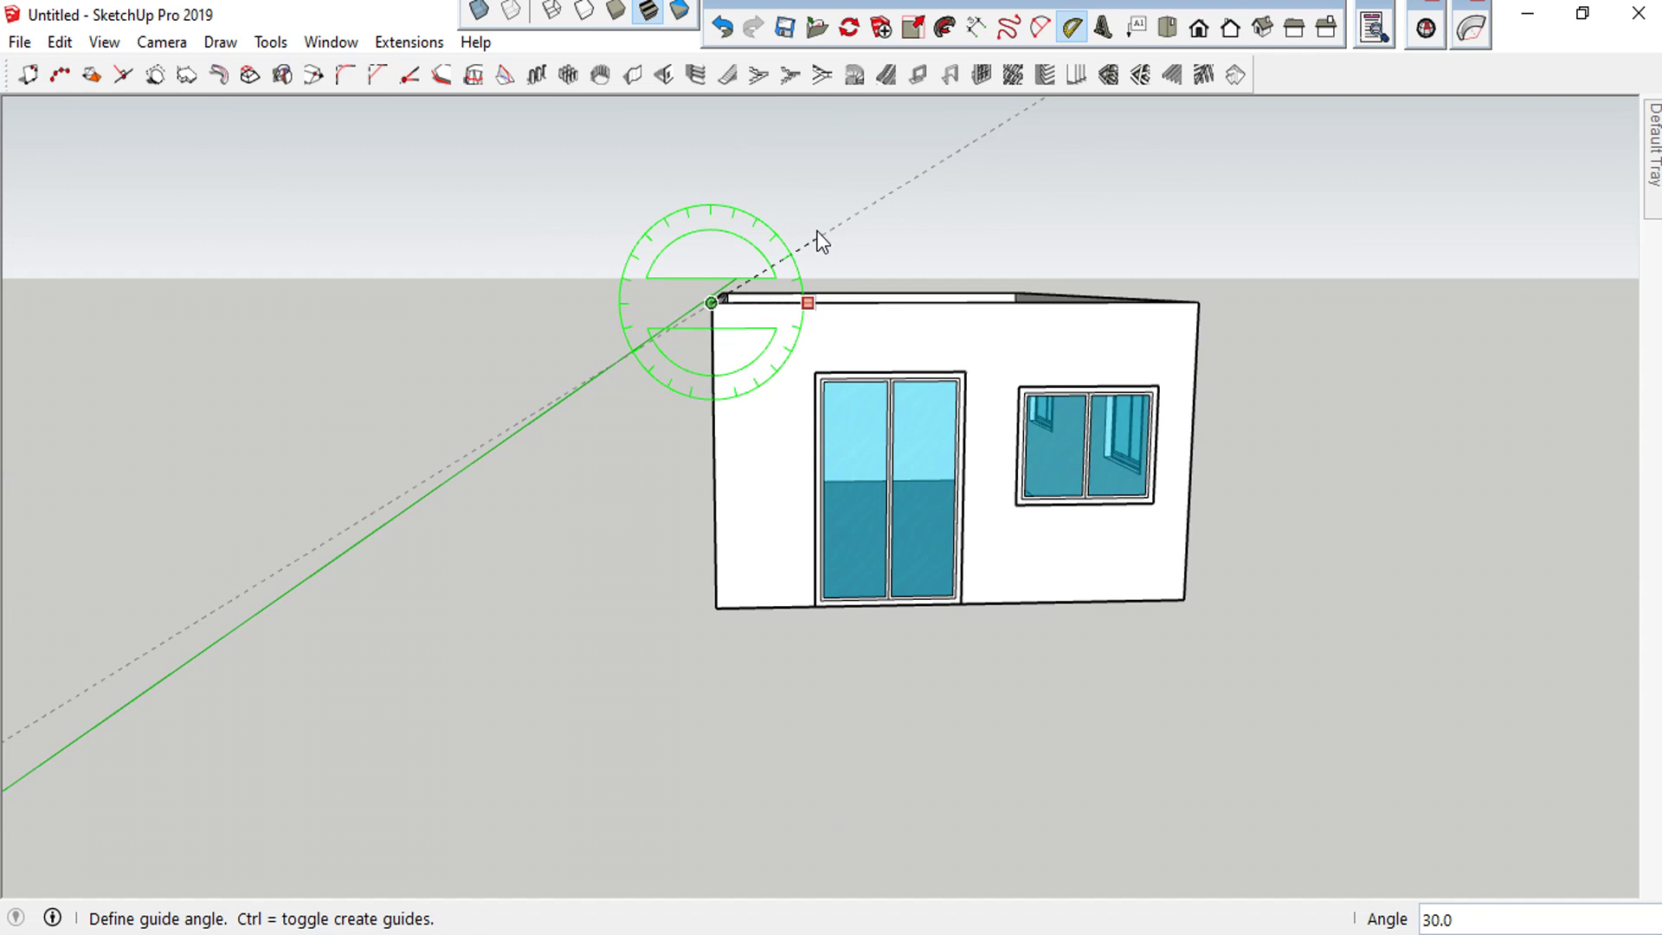
type("0")
key("Return")
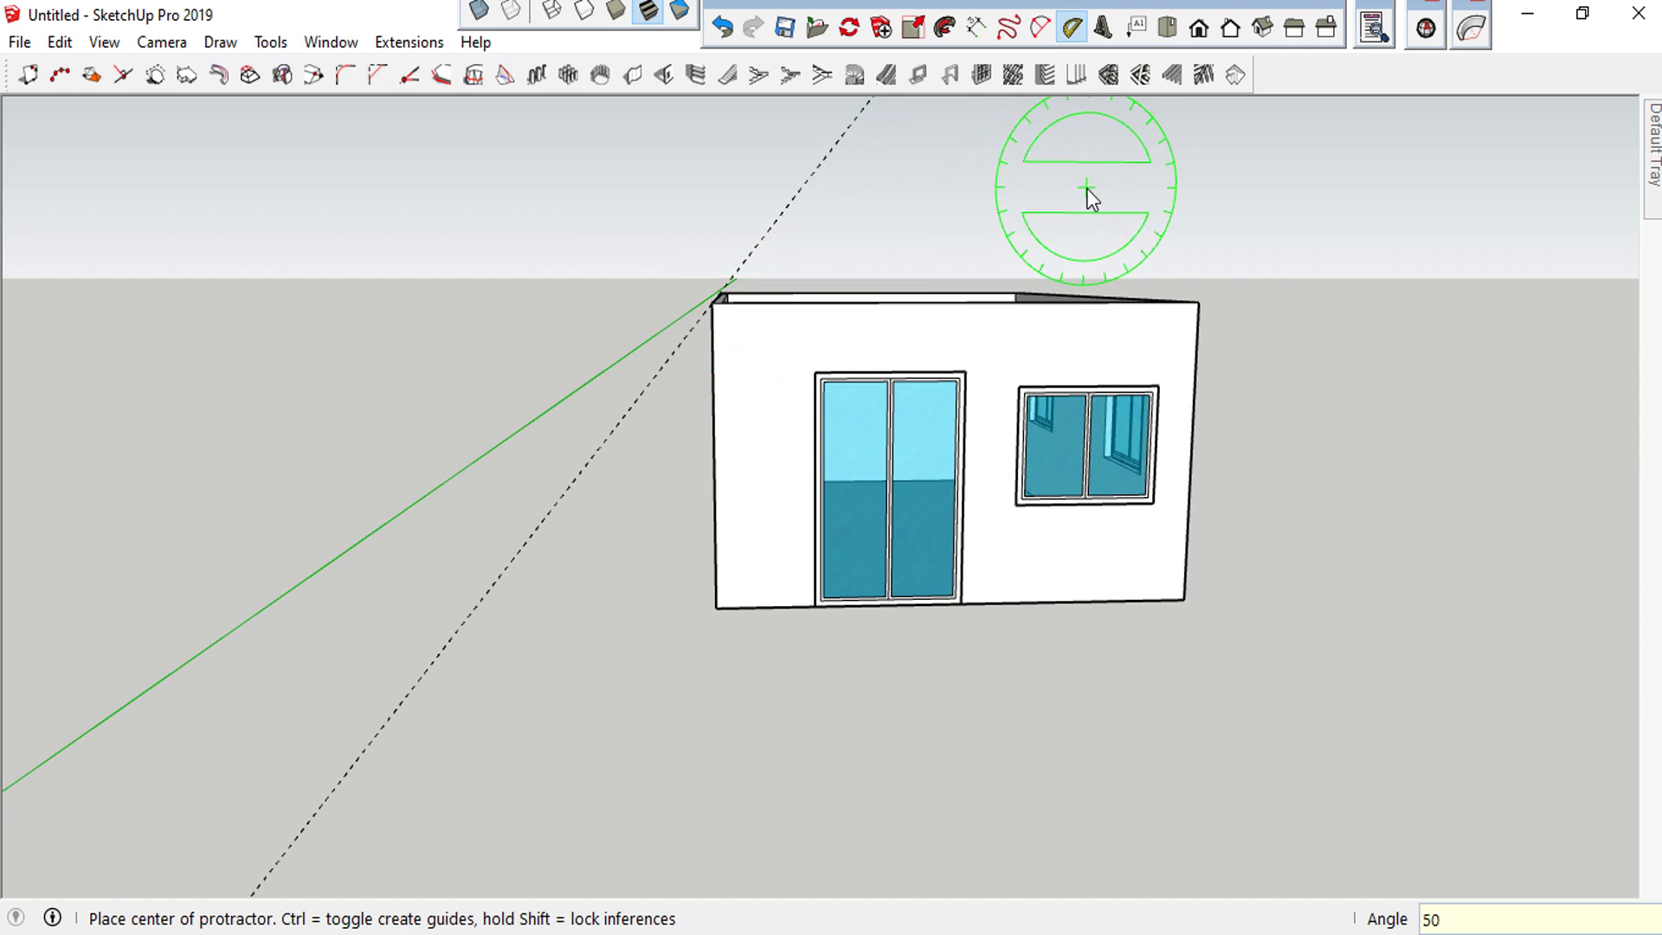
Add a 45° protractor guide from the wall's right top corner
left_click(1197, 315)
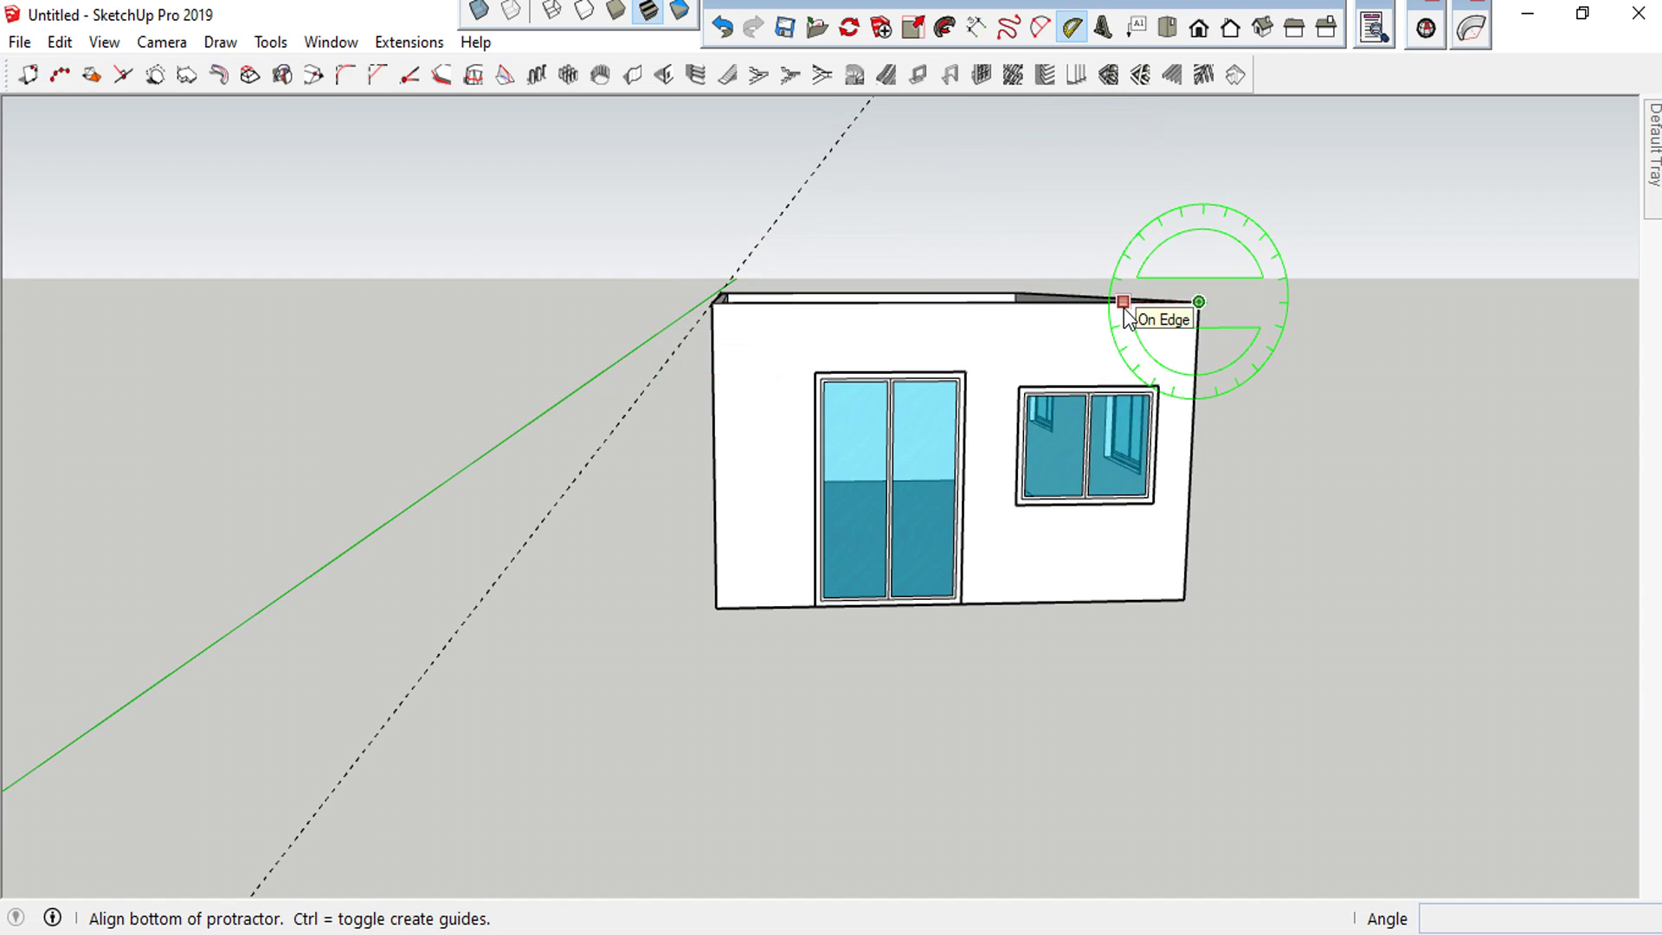
left_click(1070, 303)
type("0")
key("Return")
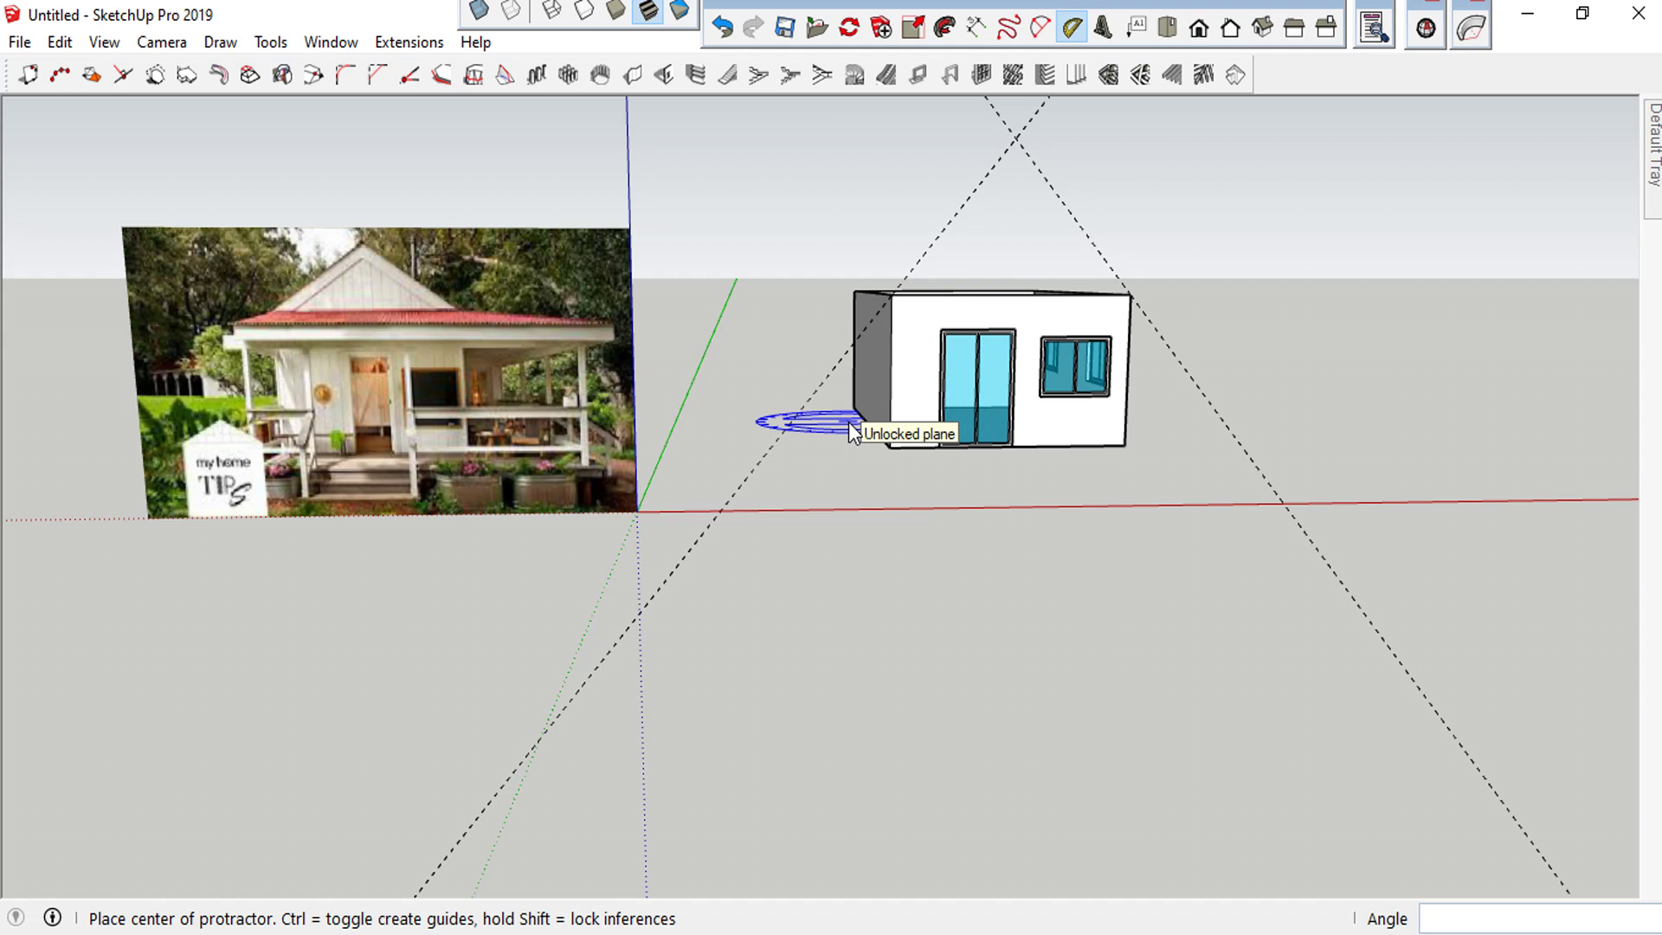
type("45")
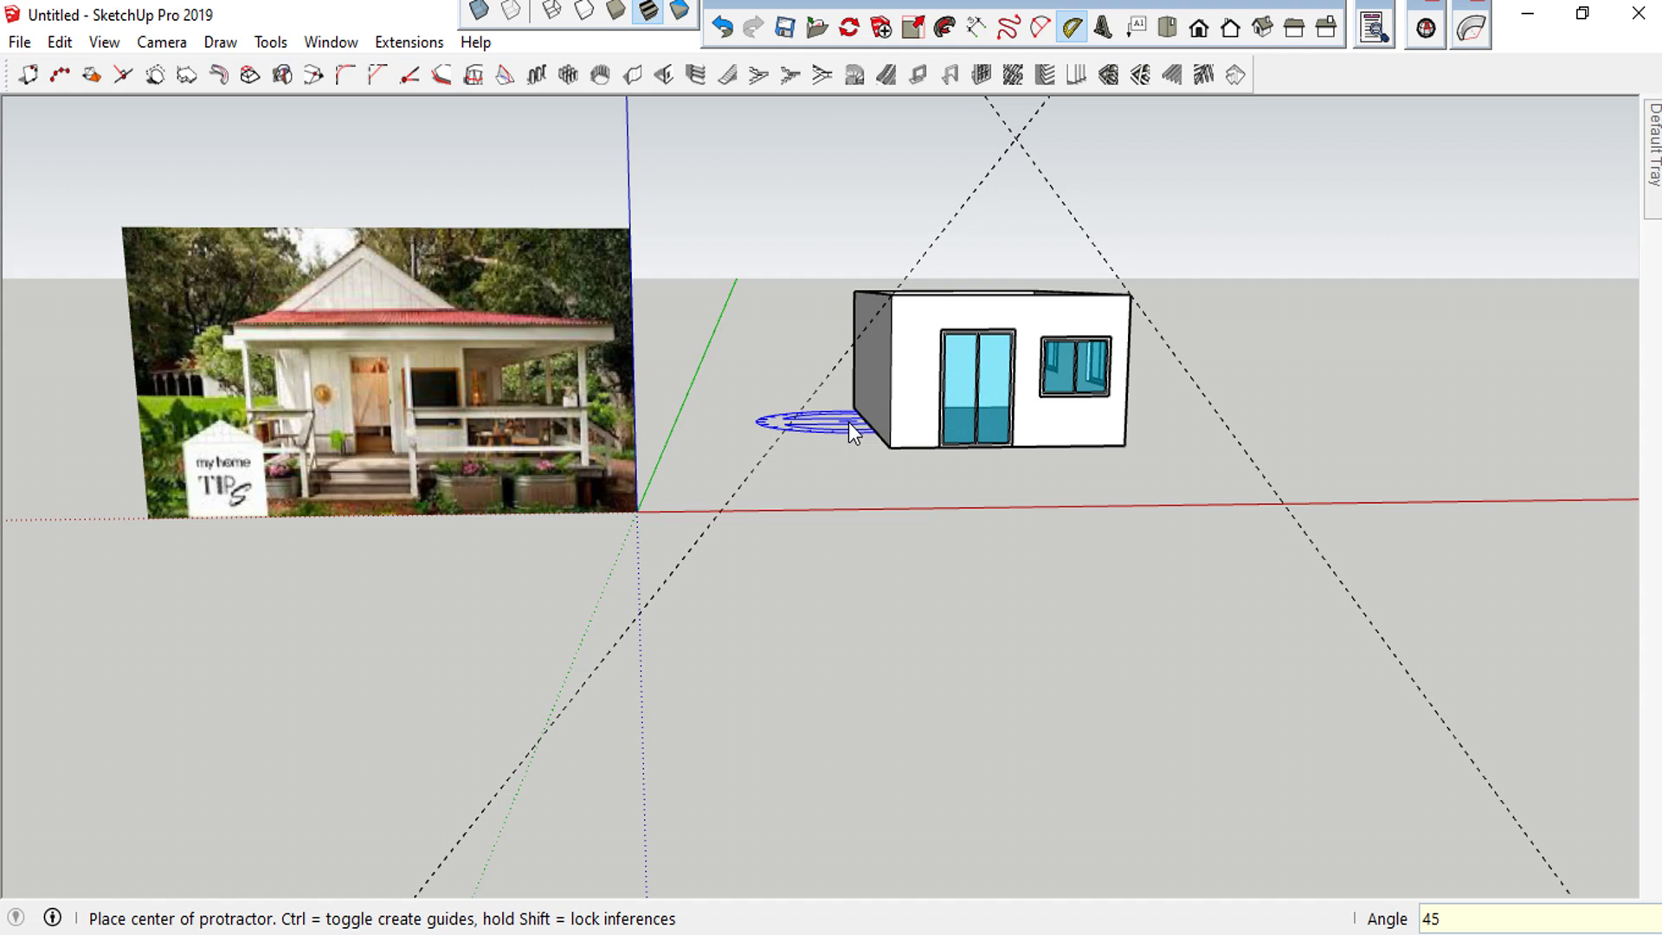
key("Return")
key("space")
Add another 45° guide from the wall's top corner after orbiting the view
left_click(921, 277)
middle_click_drag(921, 277, 878, 263)
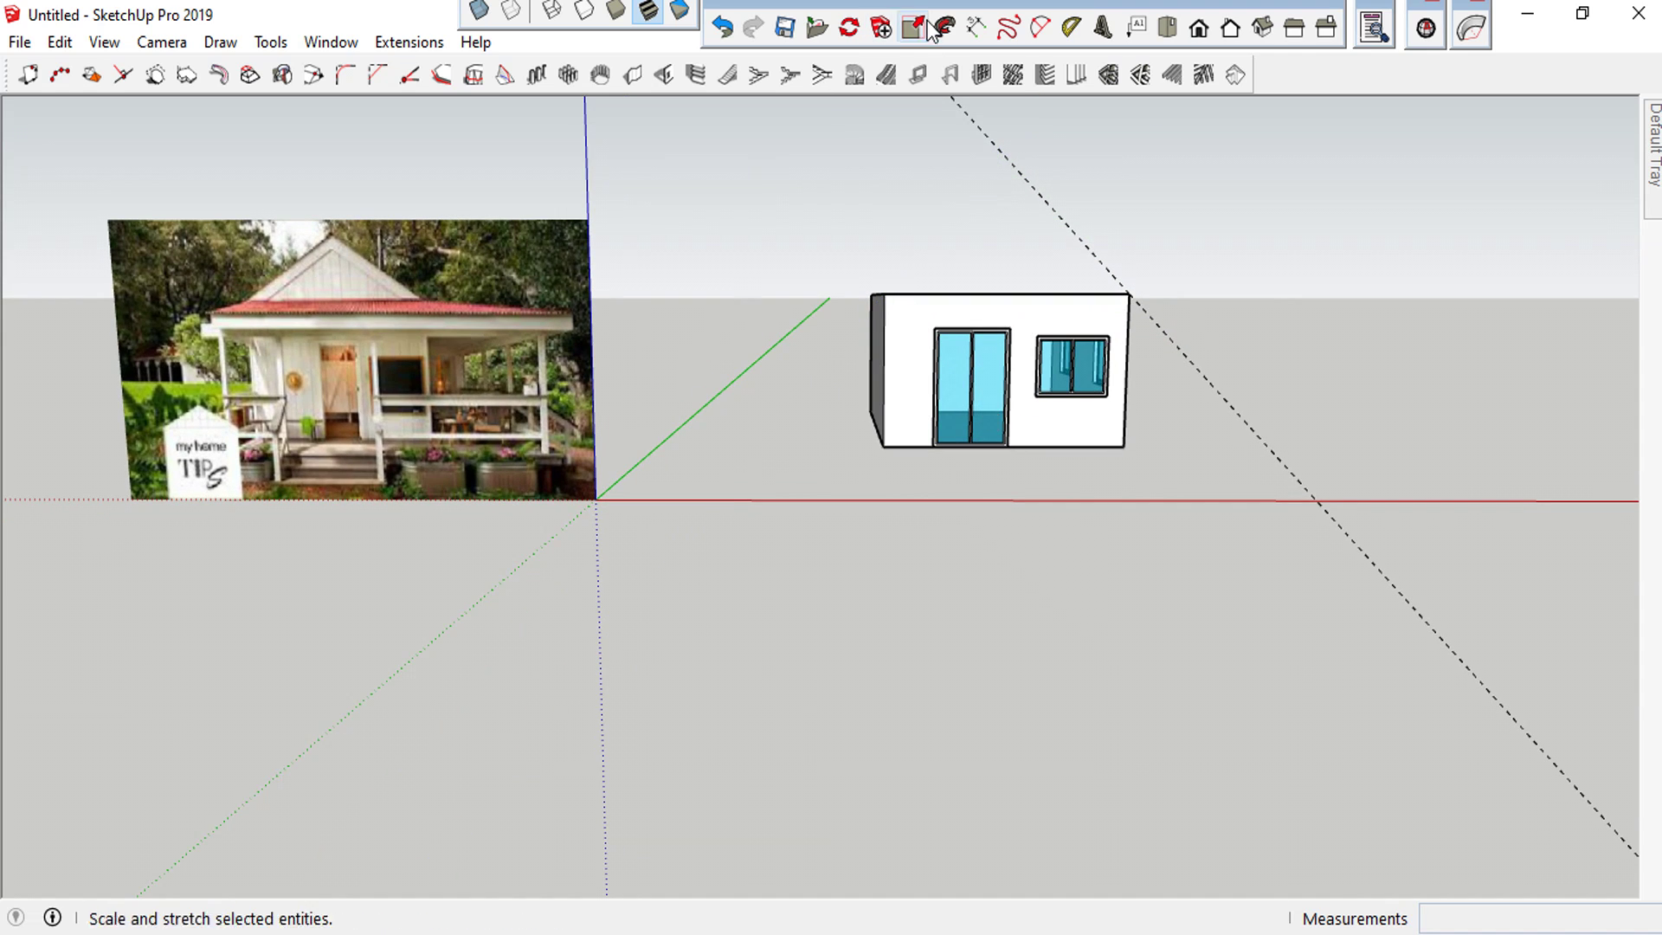
left_click(1071, 27)
scroll(881, 313, "up", 3)
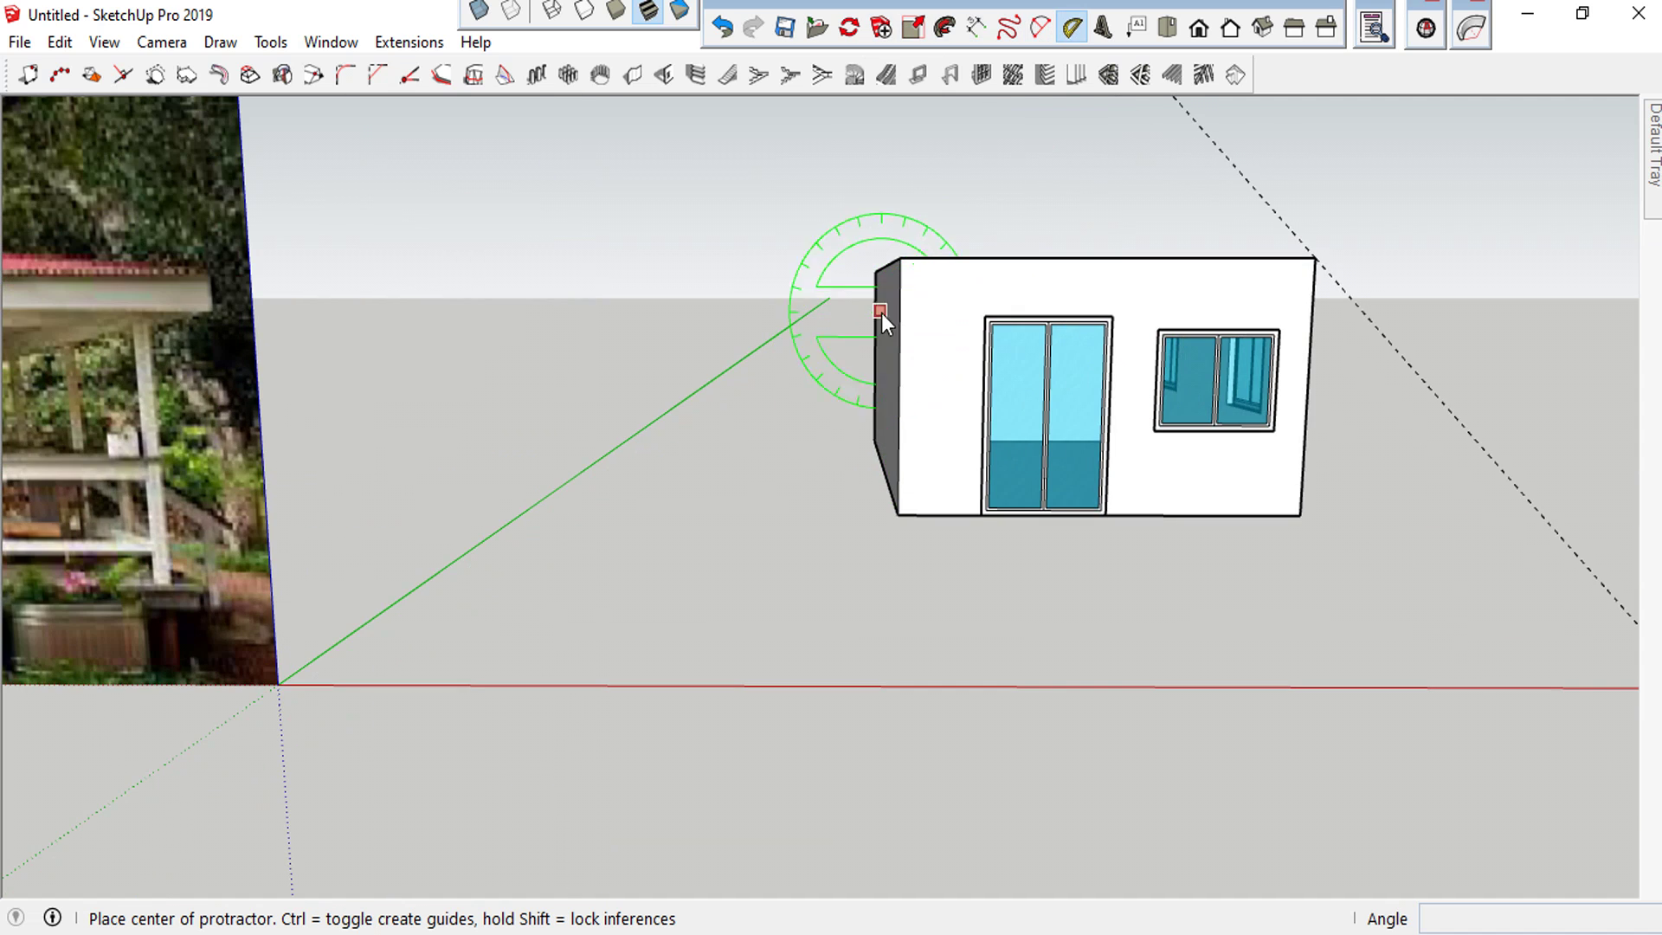
left_click(899, 258)
left_click(976, 257)
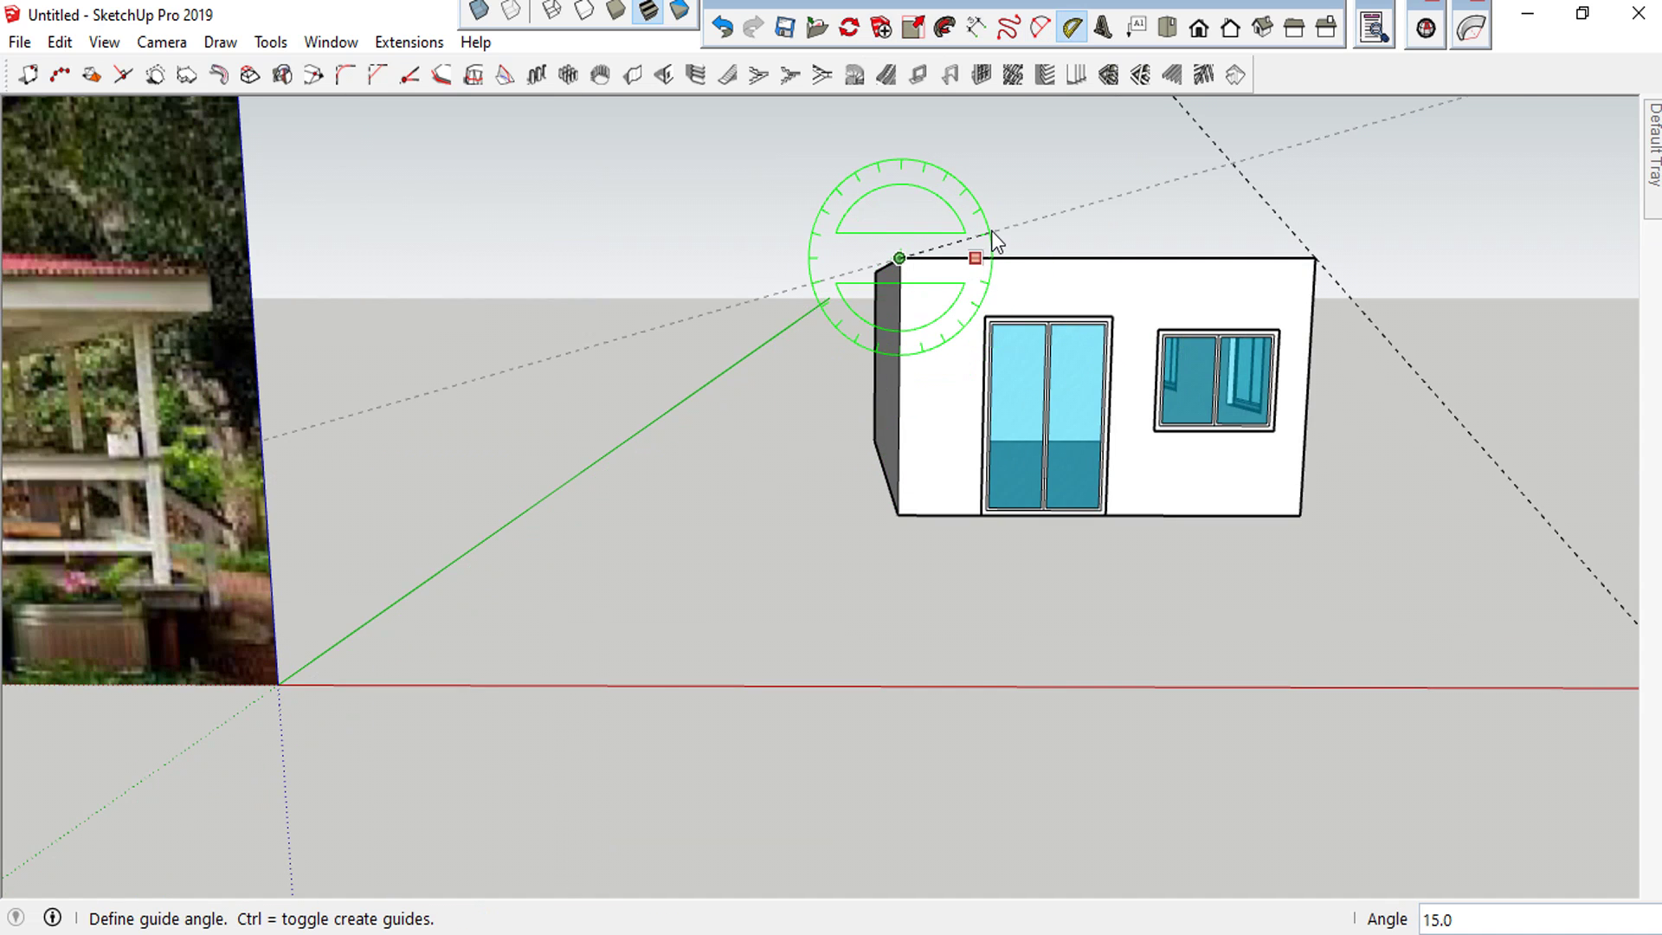
key("Return")
scroll(987, 230, "down", 3)
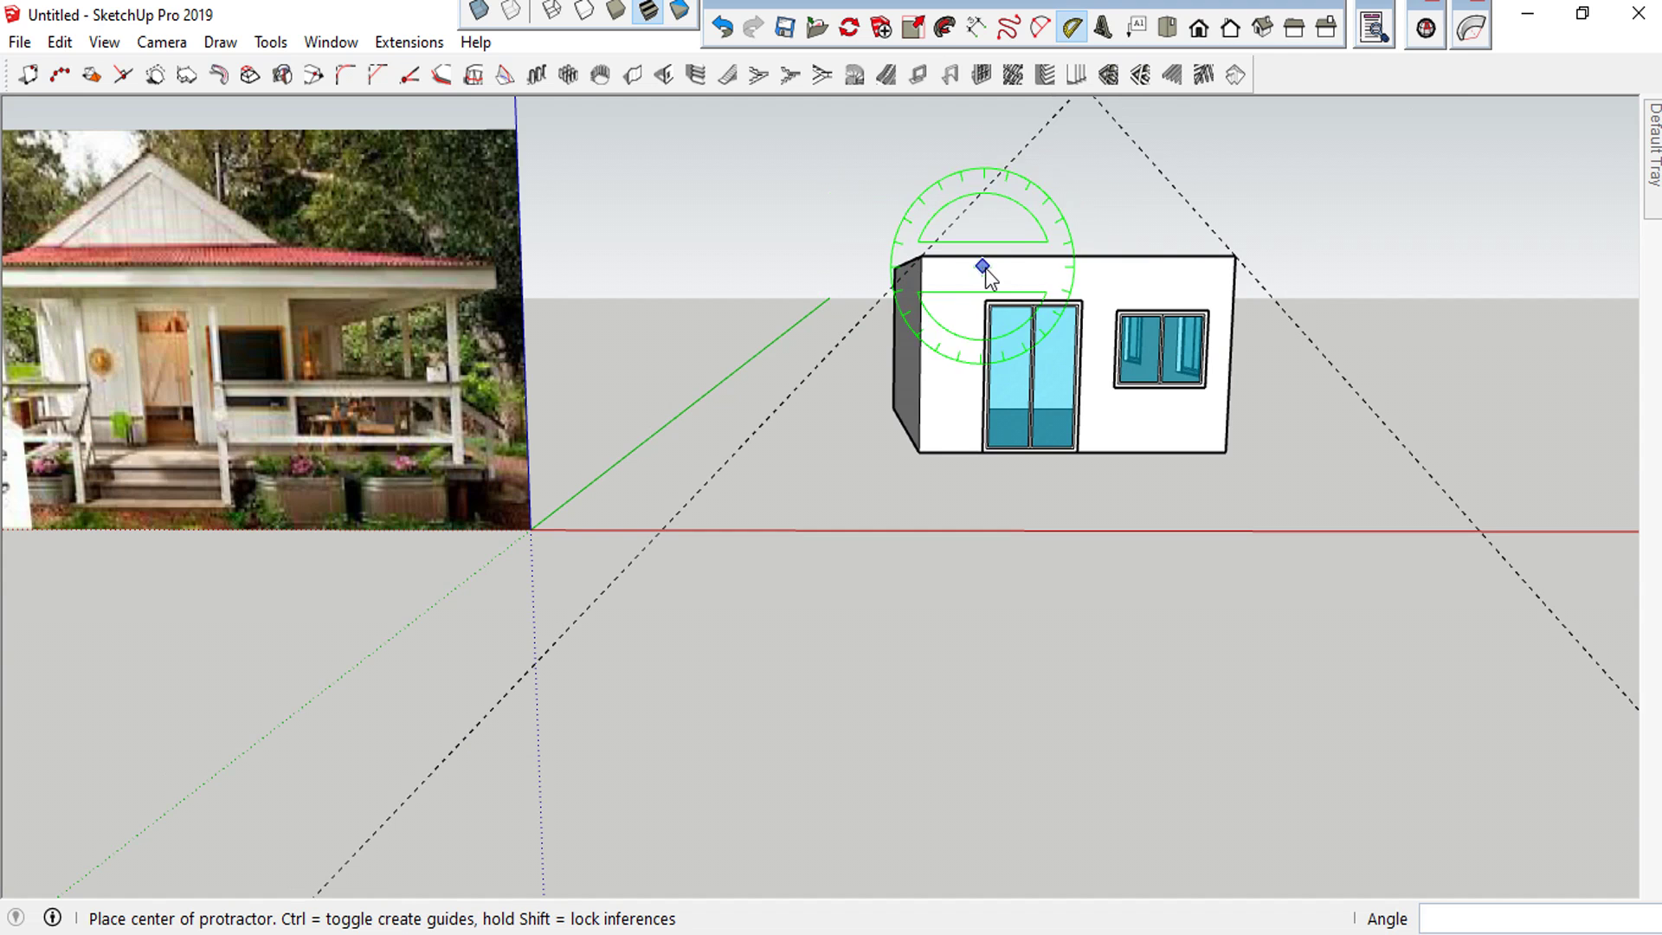
mouse_move(1051, 267)
middle_mouse_down()
mouse_move(958, 251)
mouse_move(1224, 320)
middle_mouse_up()
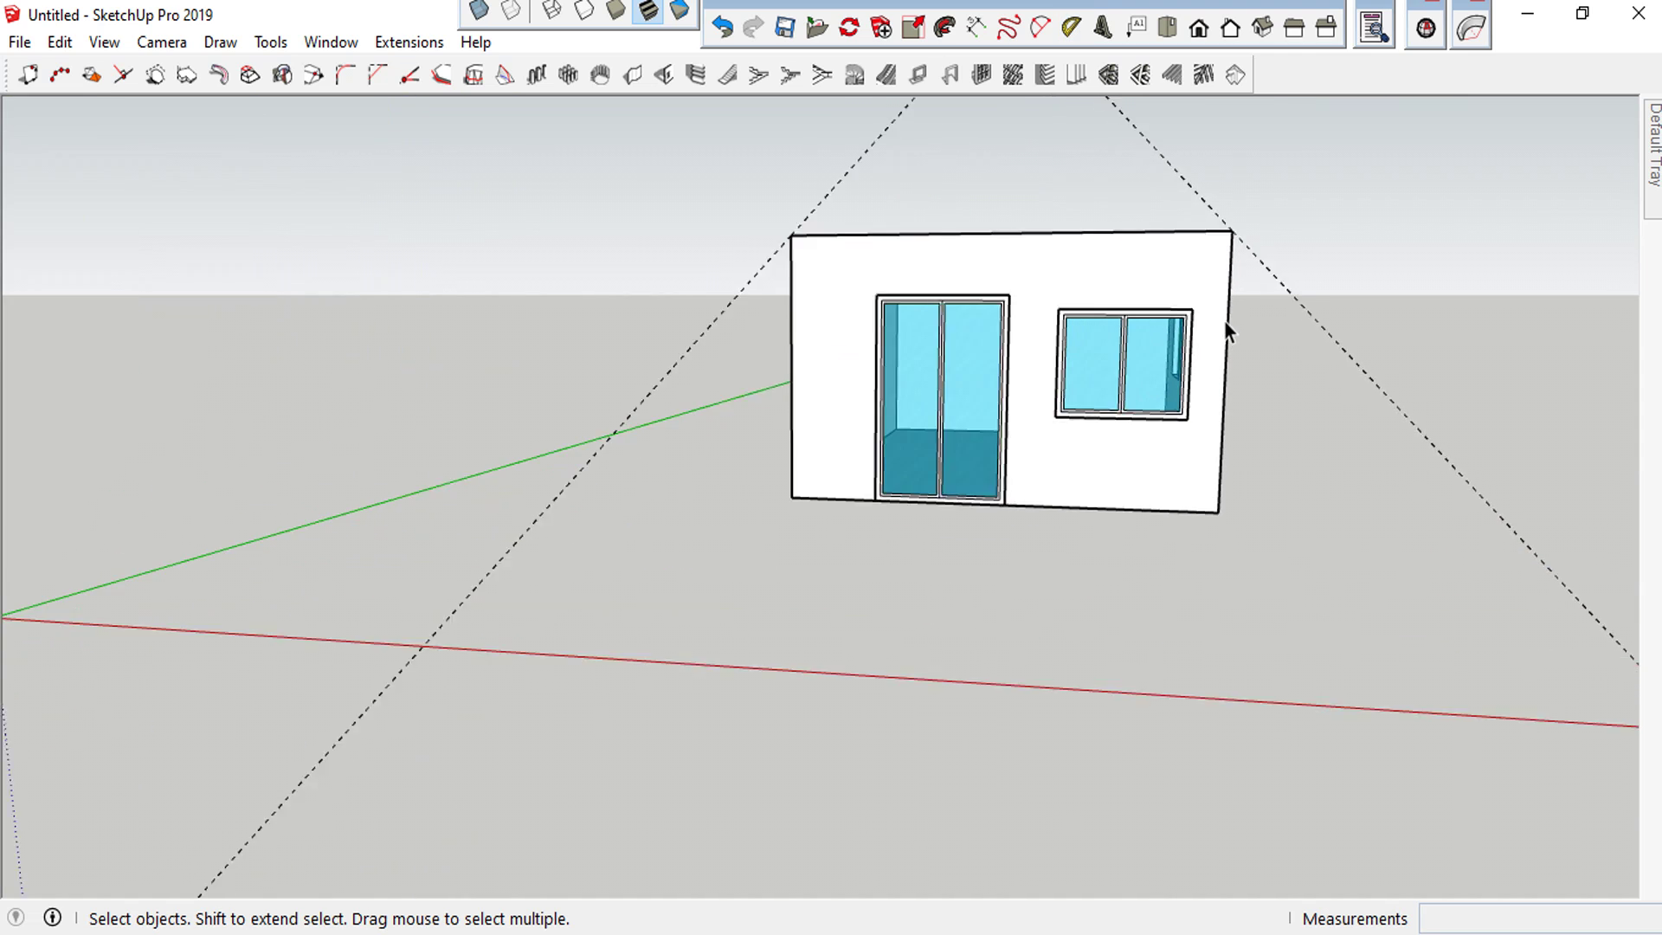
Orbit back to a near-front view and switch to the standard Front view
key("t")
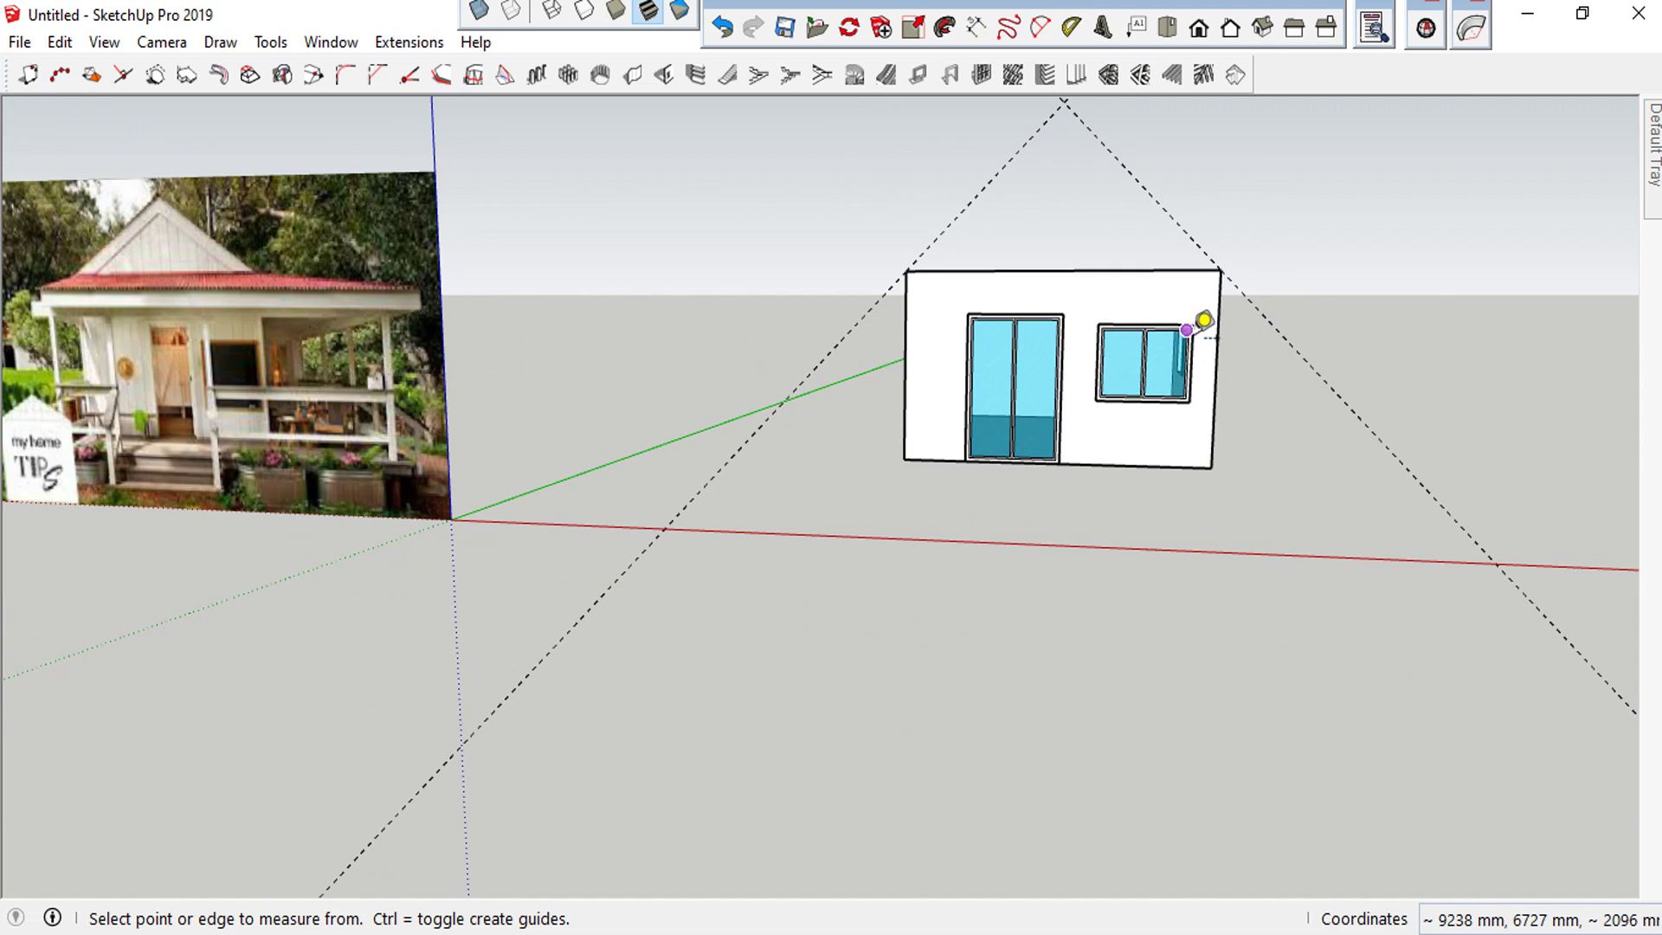
scroll(575, 312, "down", 3)
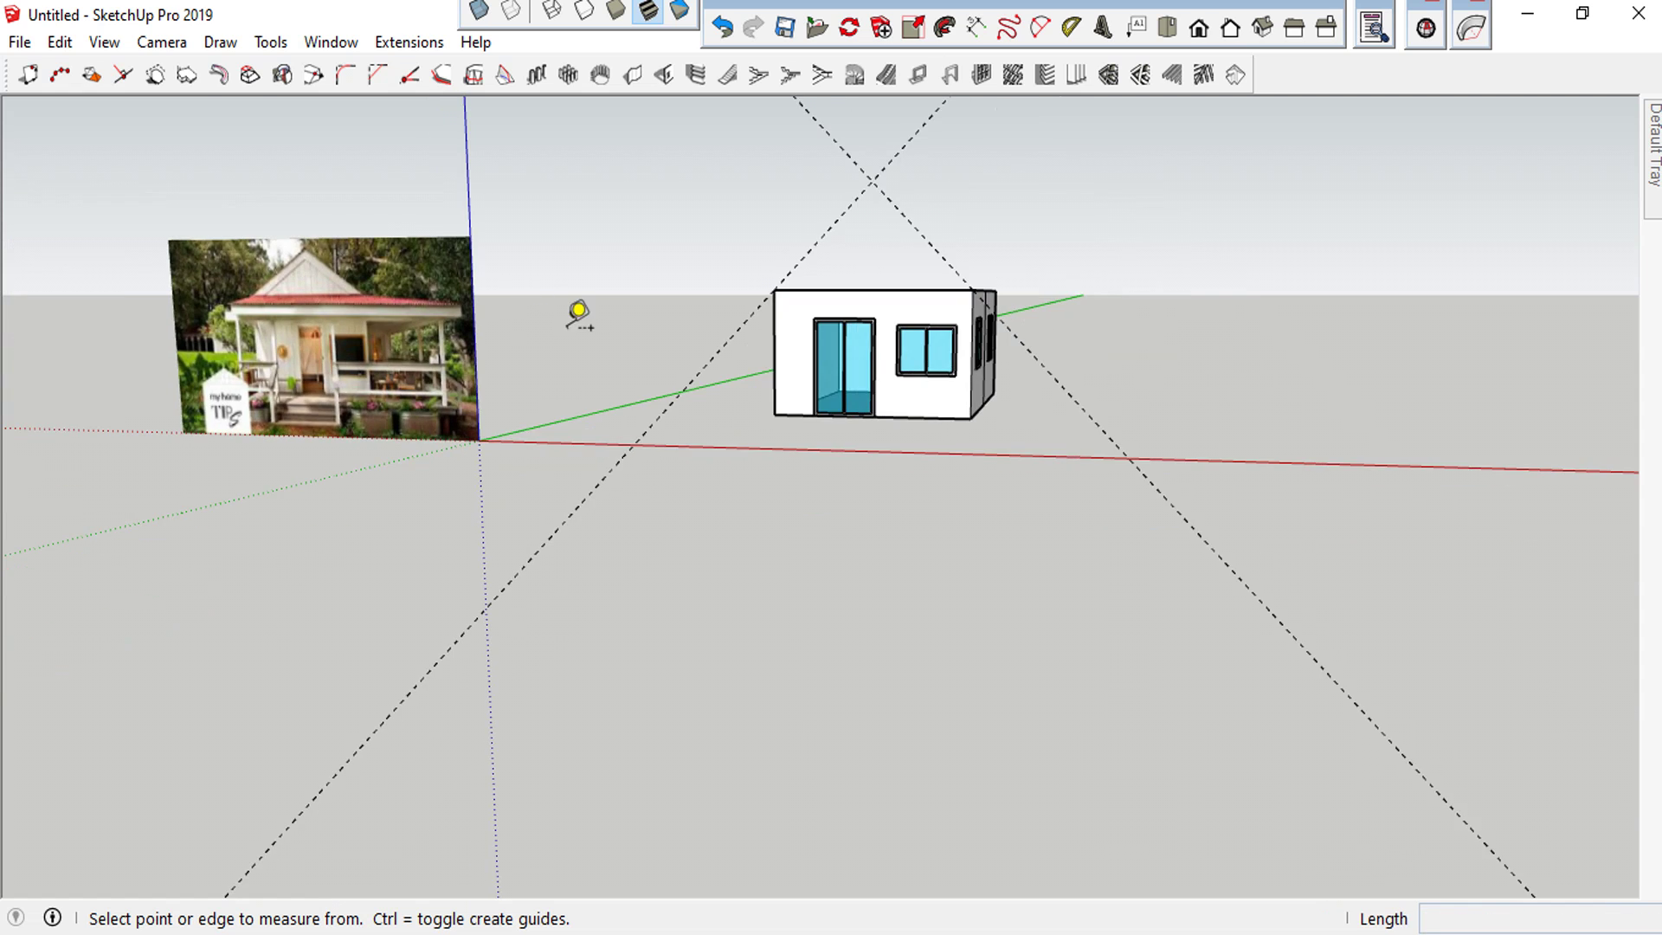
middle_click_drag(574, 311, 512, 378)
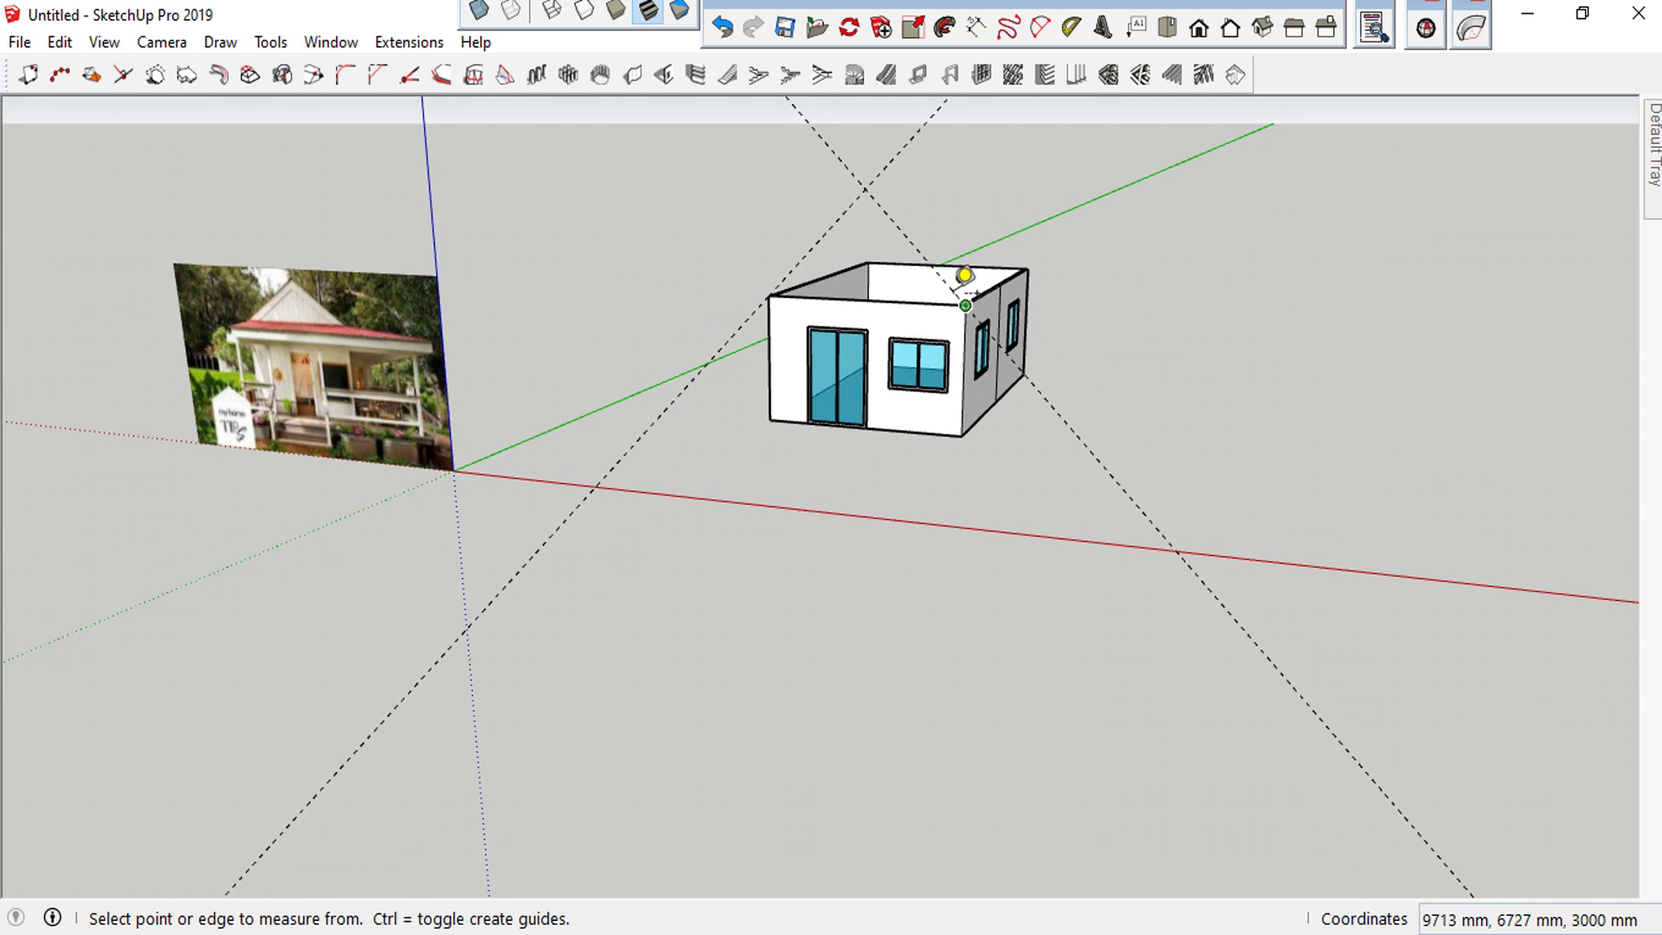
middle_click_drag(961, 271, 1097, 227)
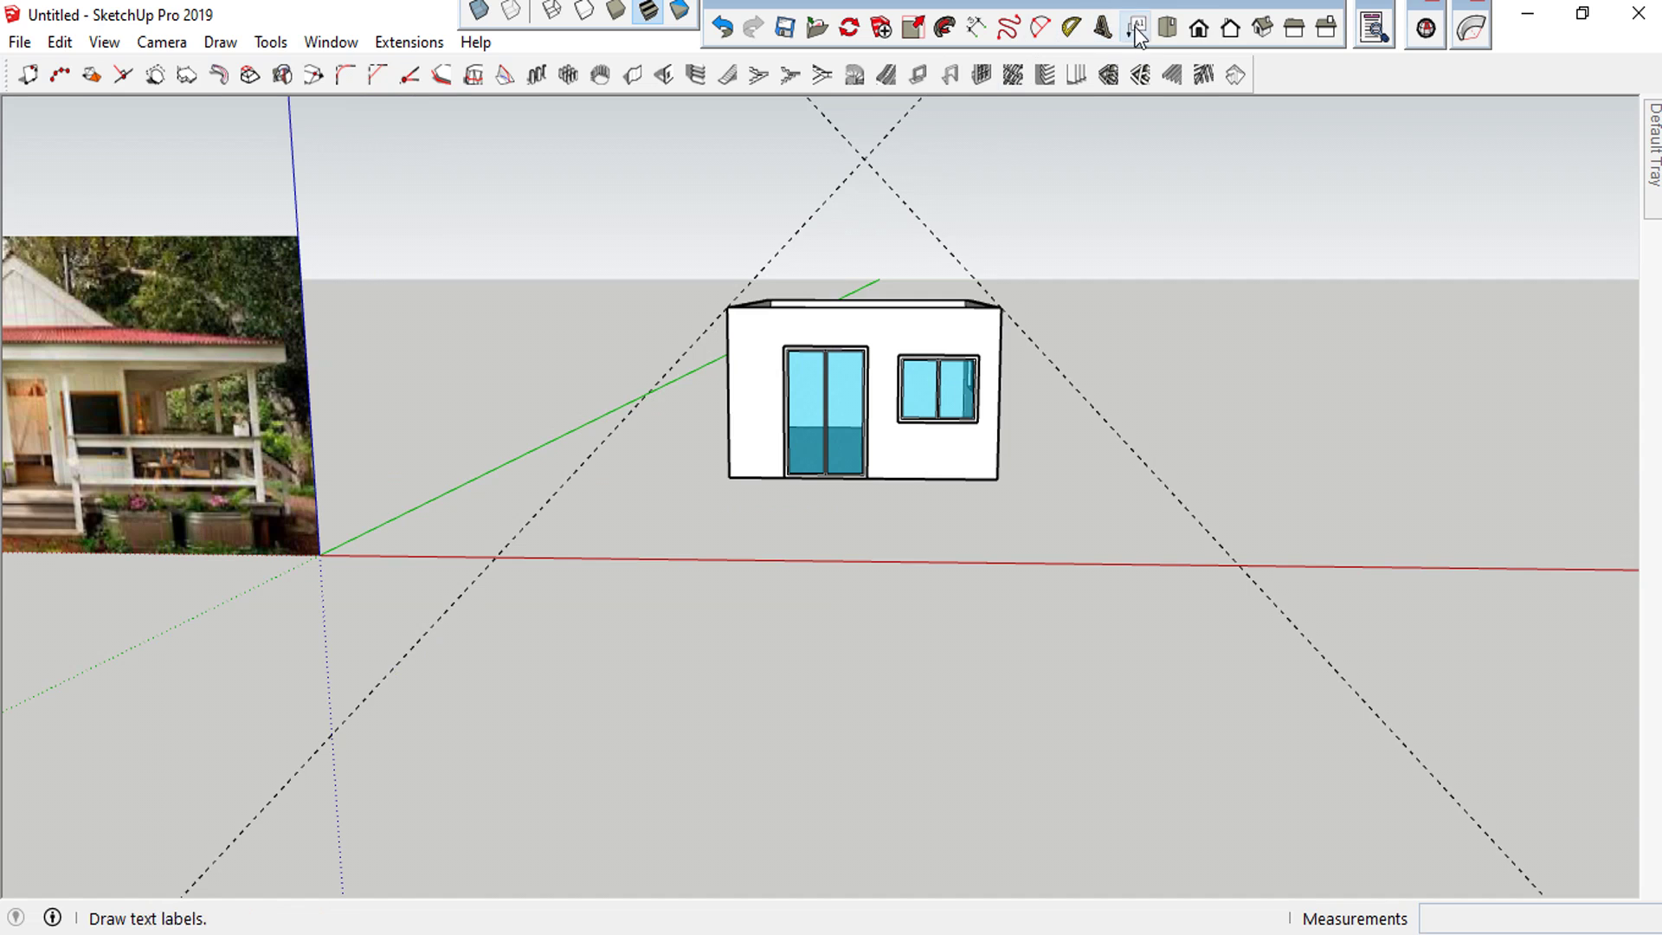
left_click(1200, 27)
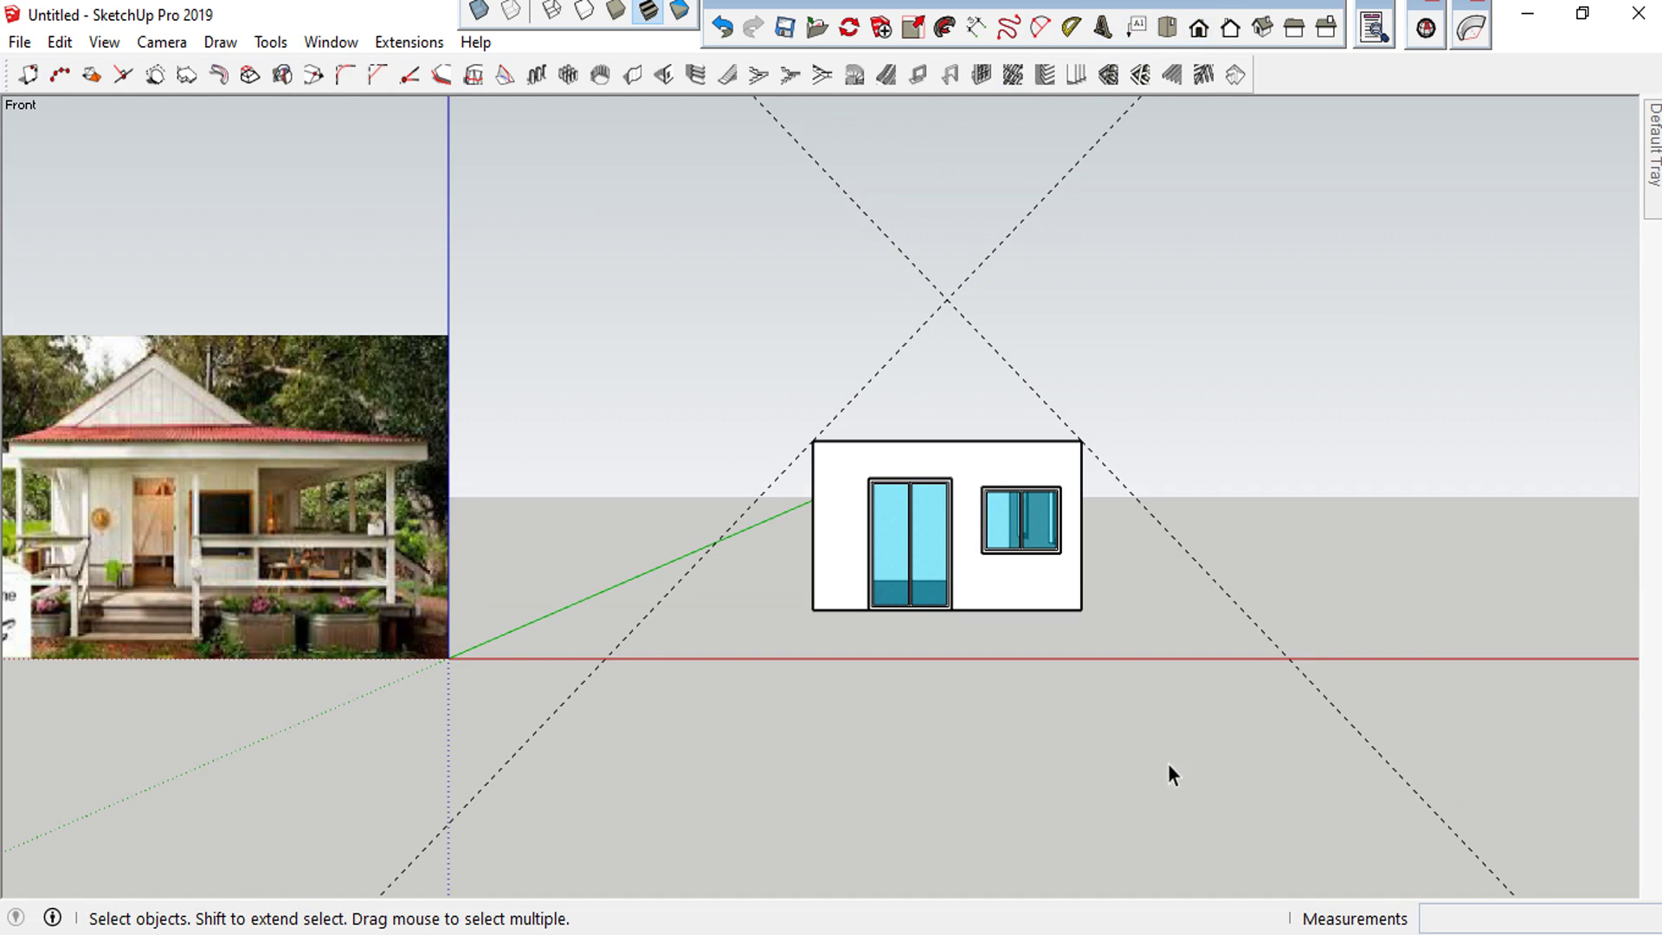
Make the front wall into a group
scroll(1125, 683, "up", 2)
left_click(944, 437)
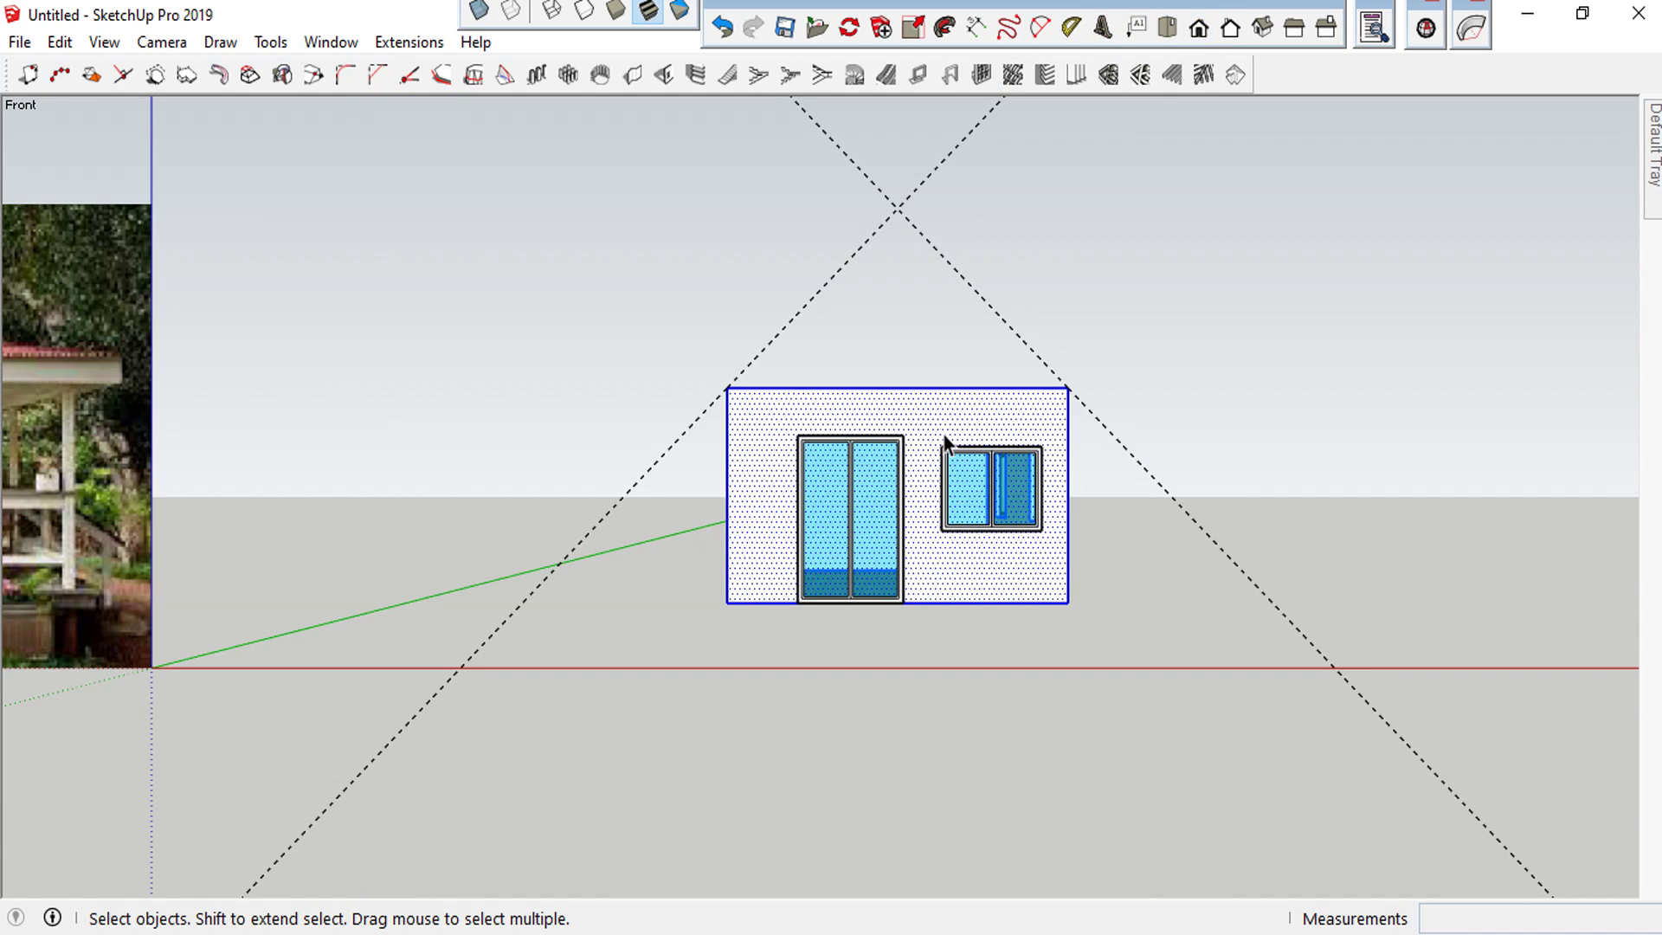
right_click(943, 434)
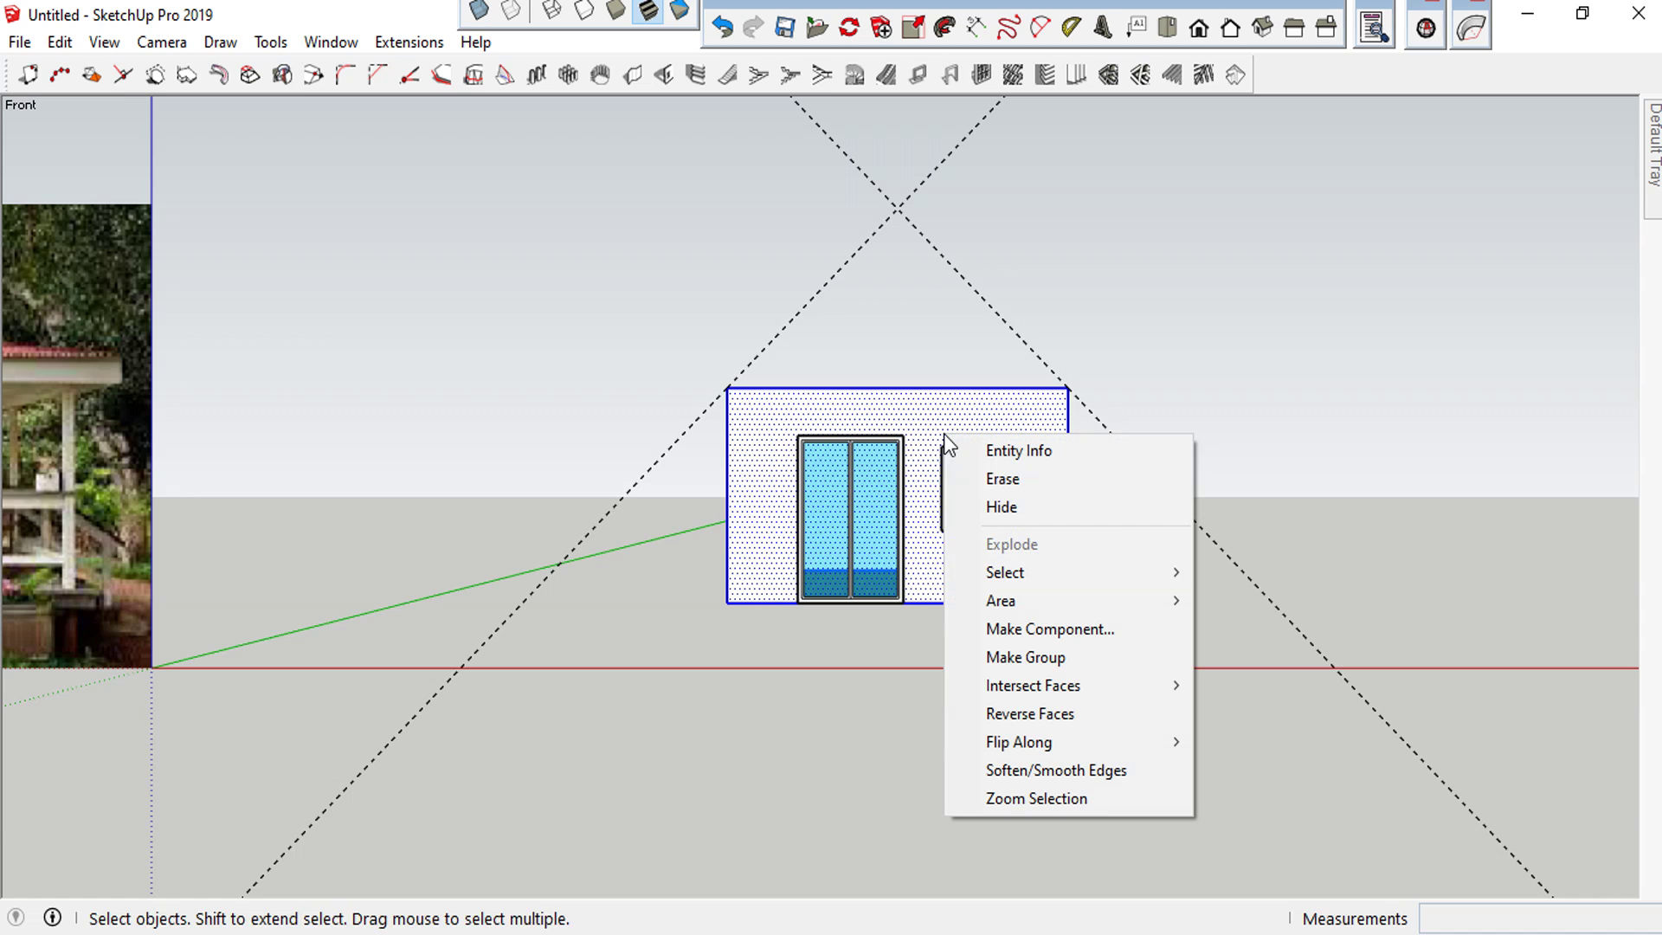
left_click(1039, 661)
left_click(1208, 703)
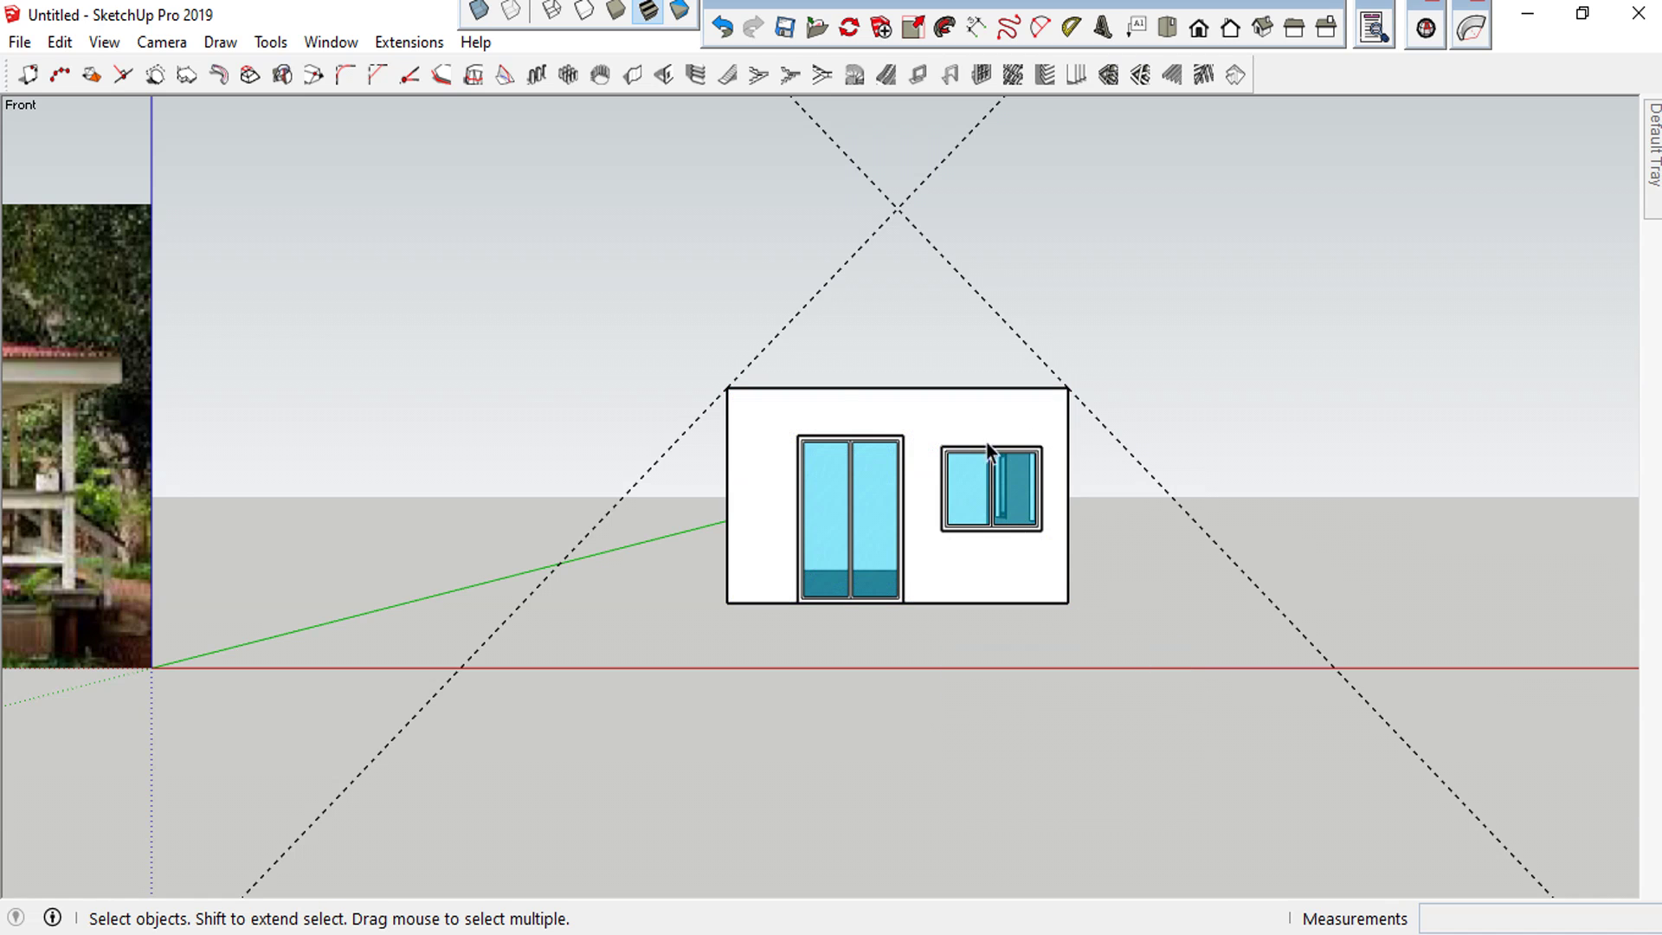
Draw two roof lines from the wall's top corners up to the guide apex
key("l")
left_click(725, 387)
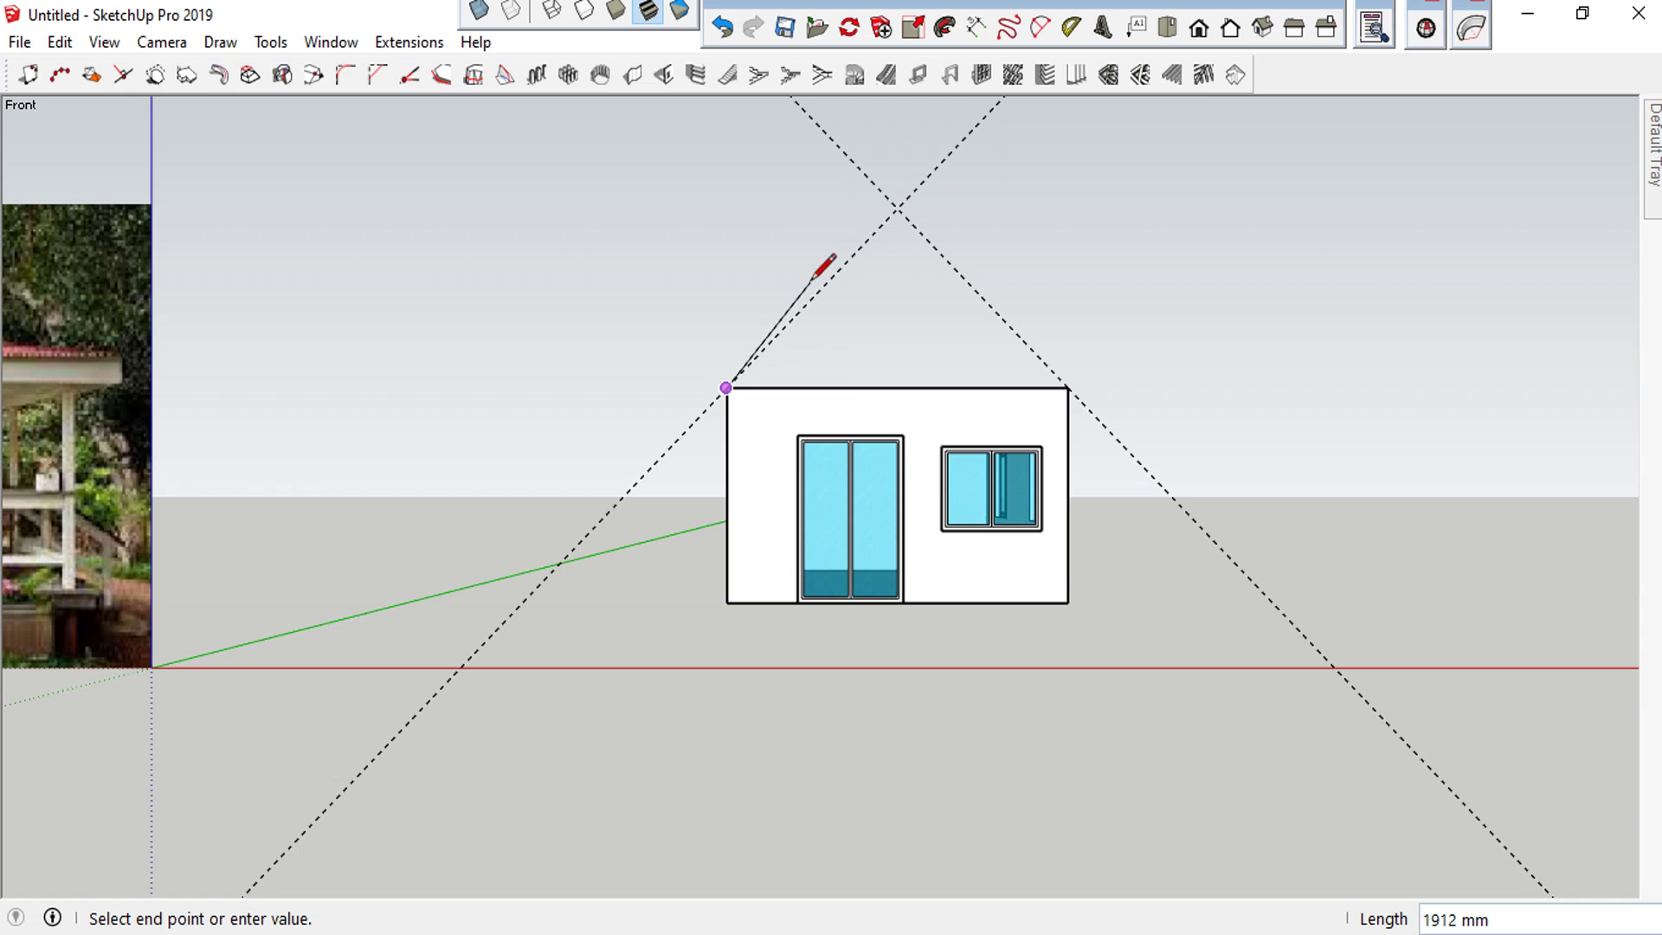
left_click(897, 208)
left_click(1068, 387)
key("space")
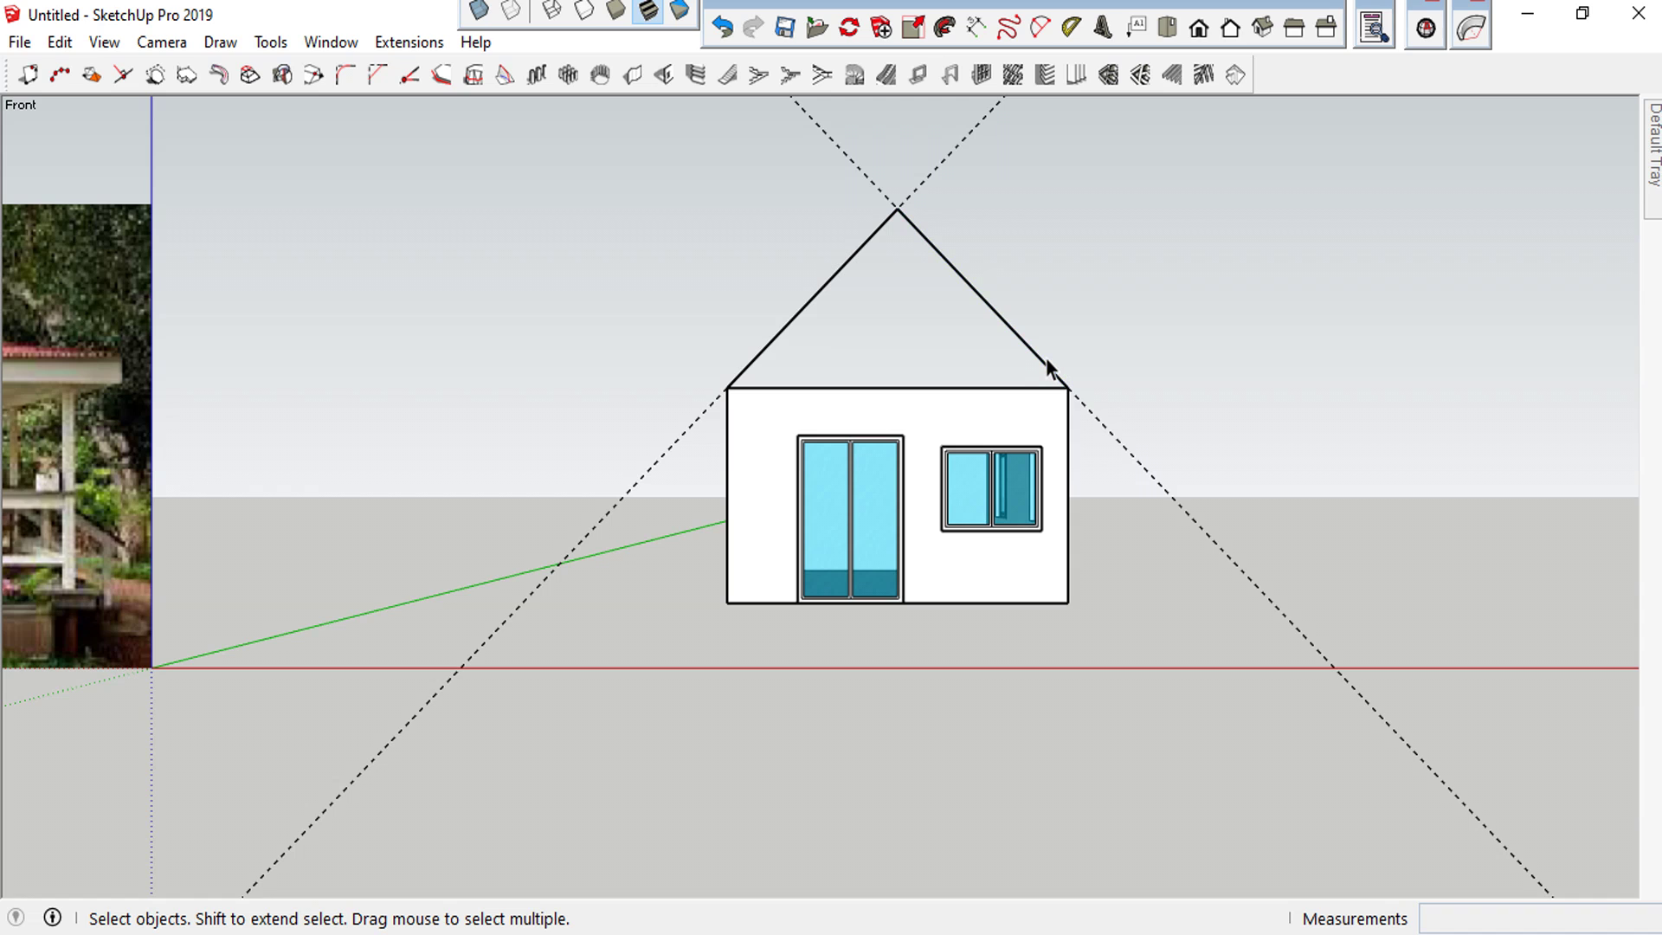
Offset both roof lines by 40 to create parallel edges
triple_click(1045, 360)
scroll(1063, 424, "up", 2)
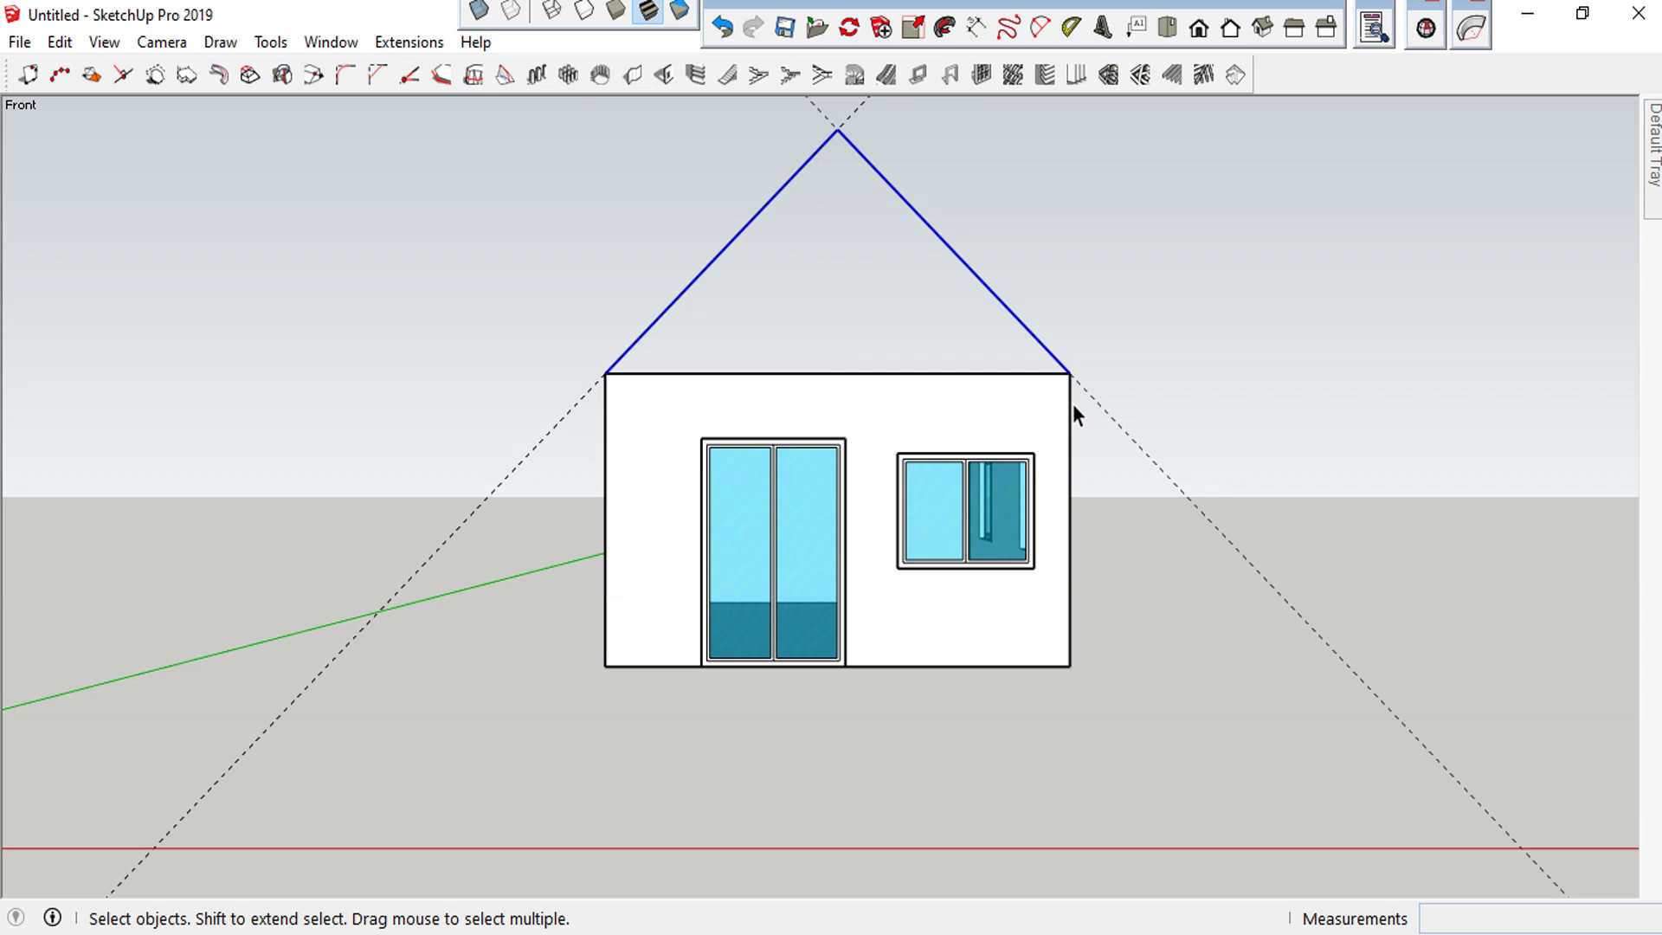
key("m")
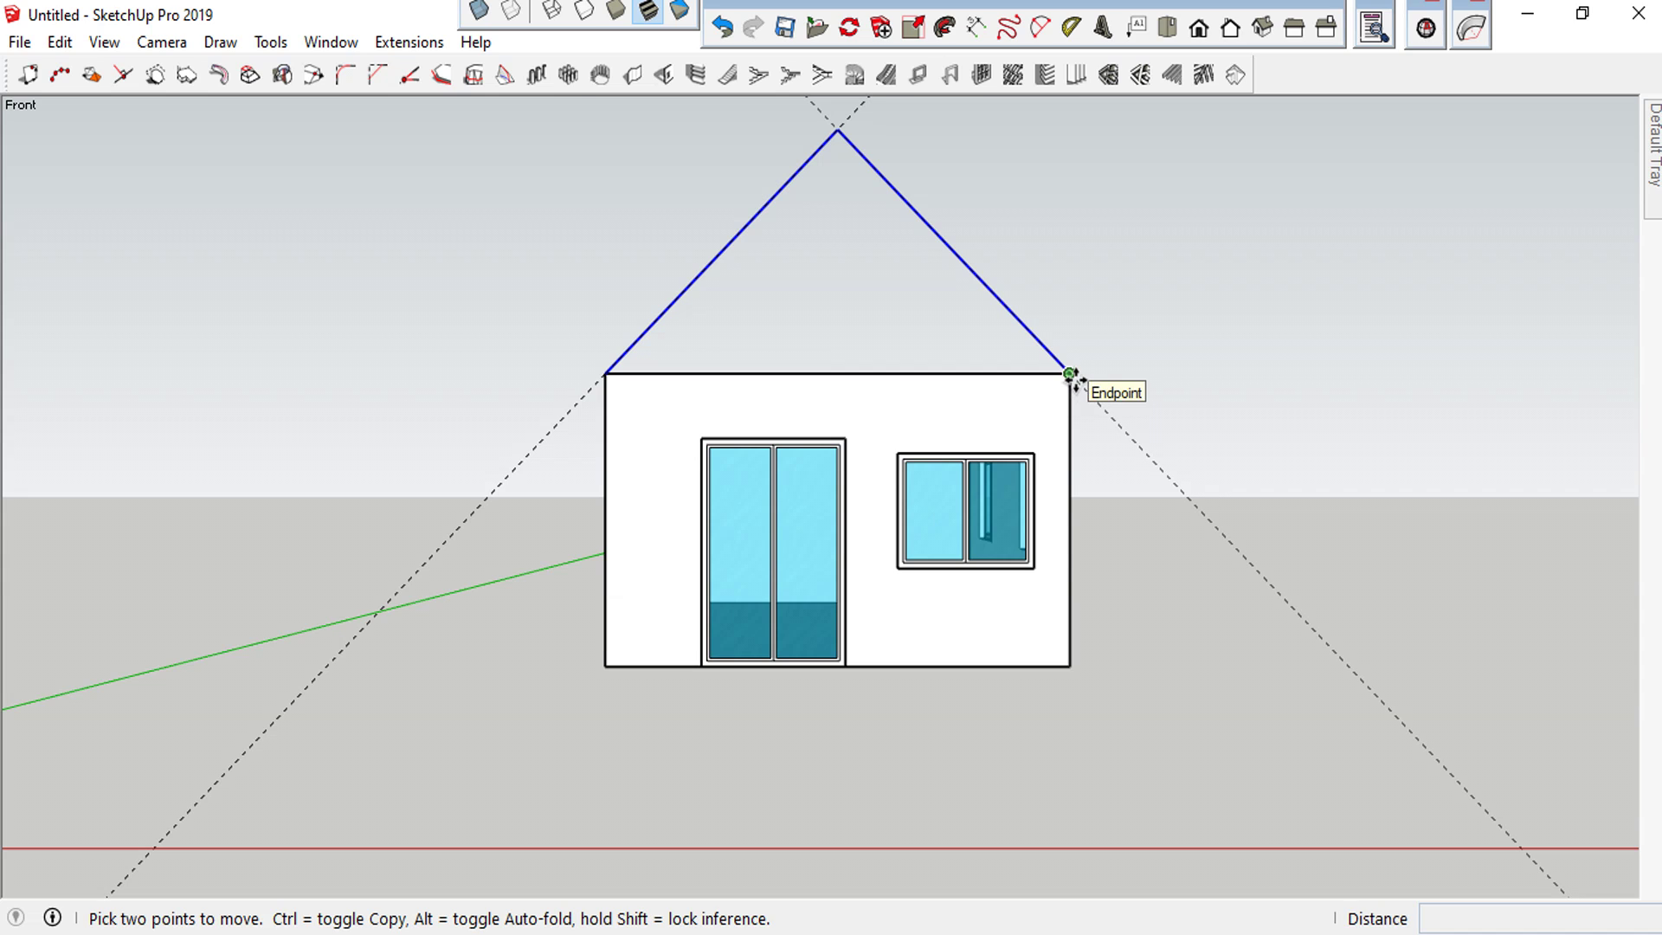
key("f")
left_click(1071, 371)
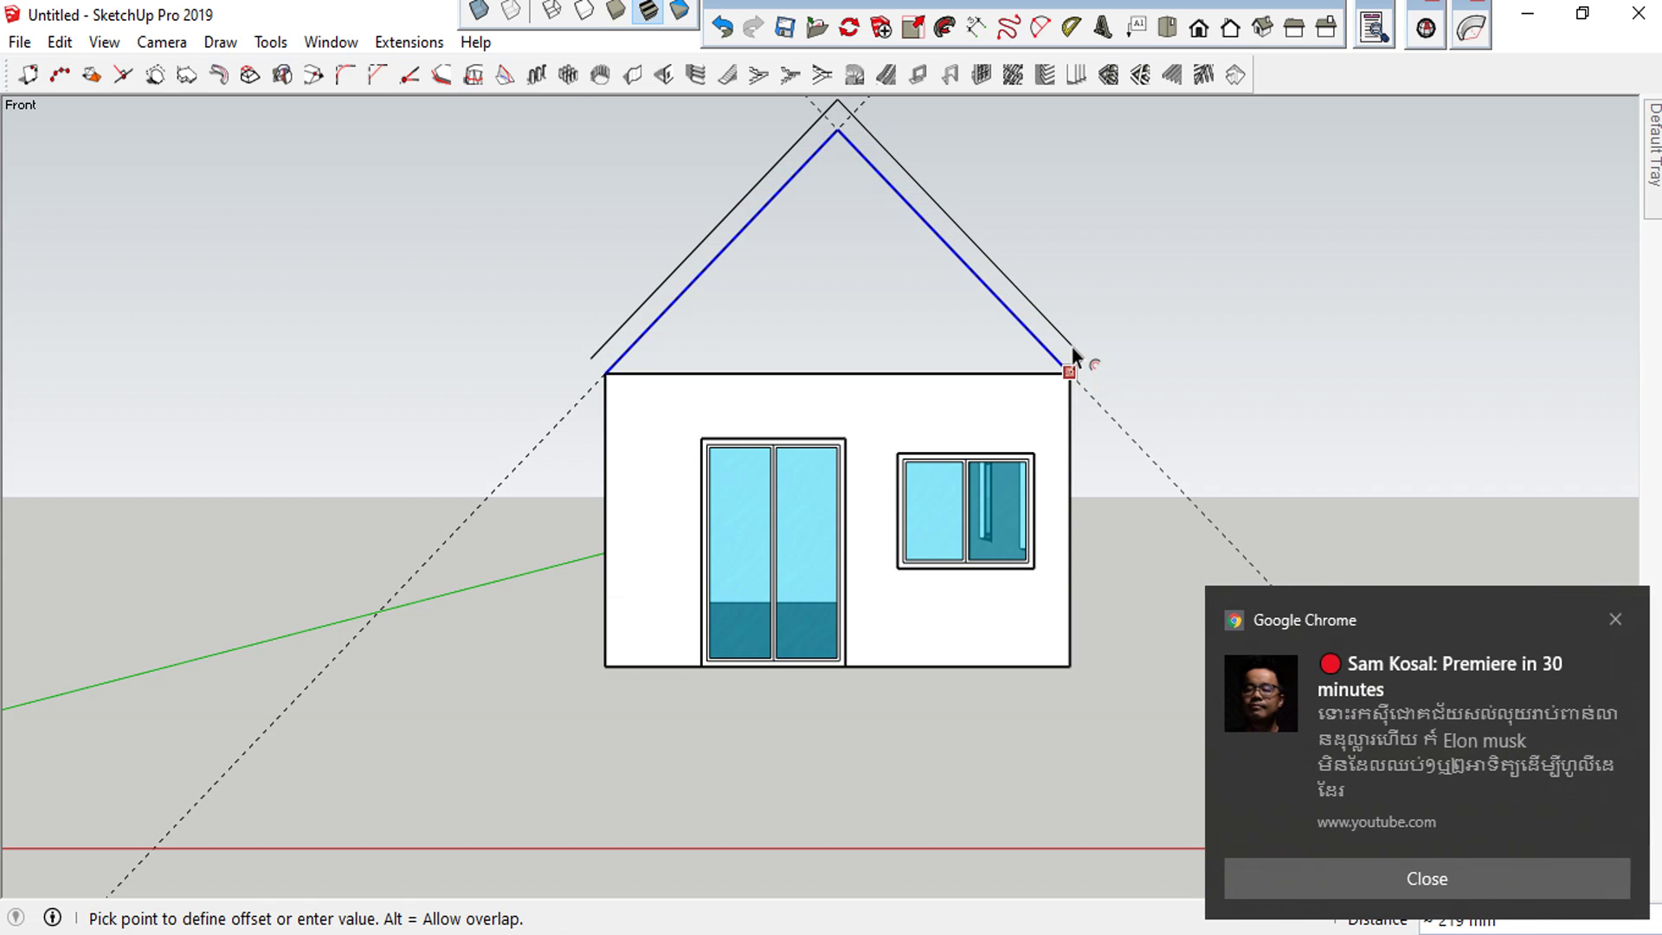
type("40")
key("Return")
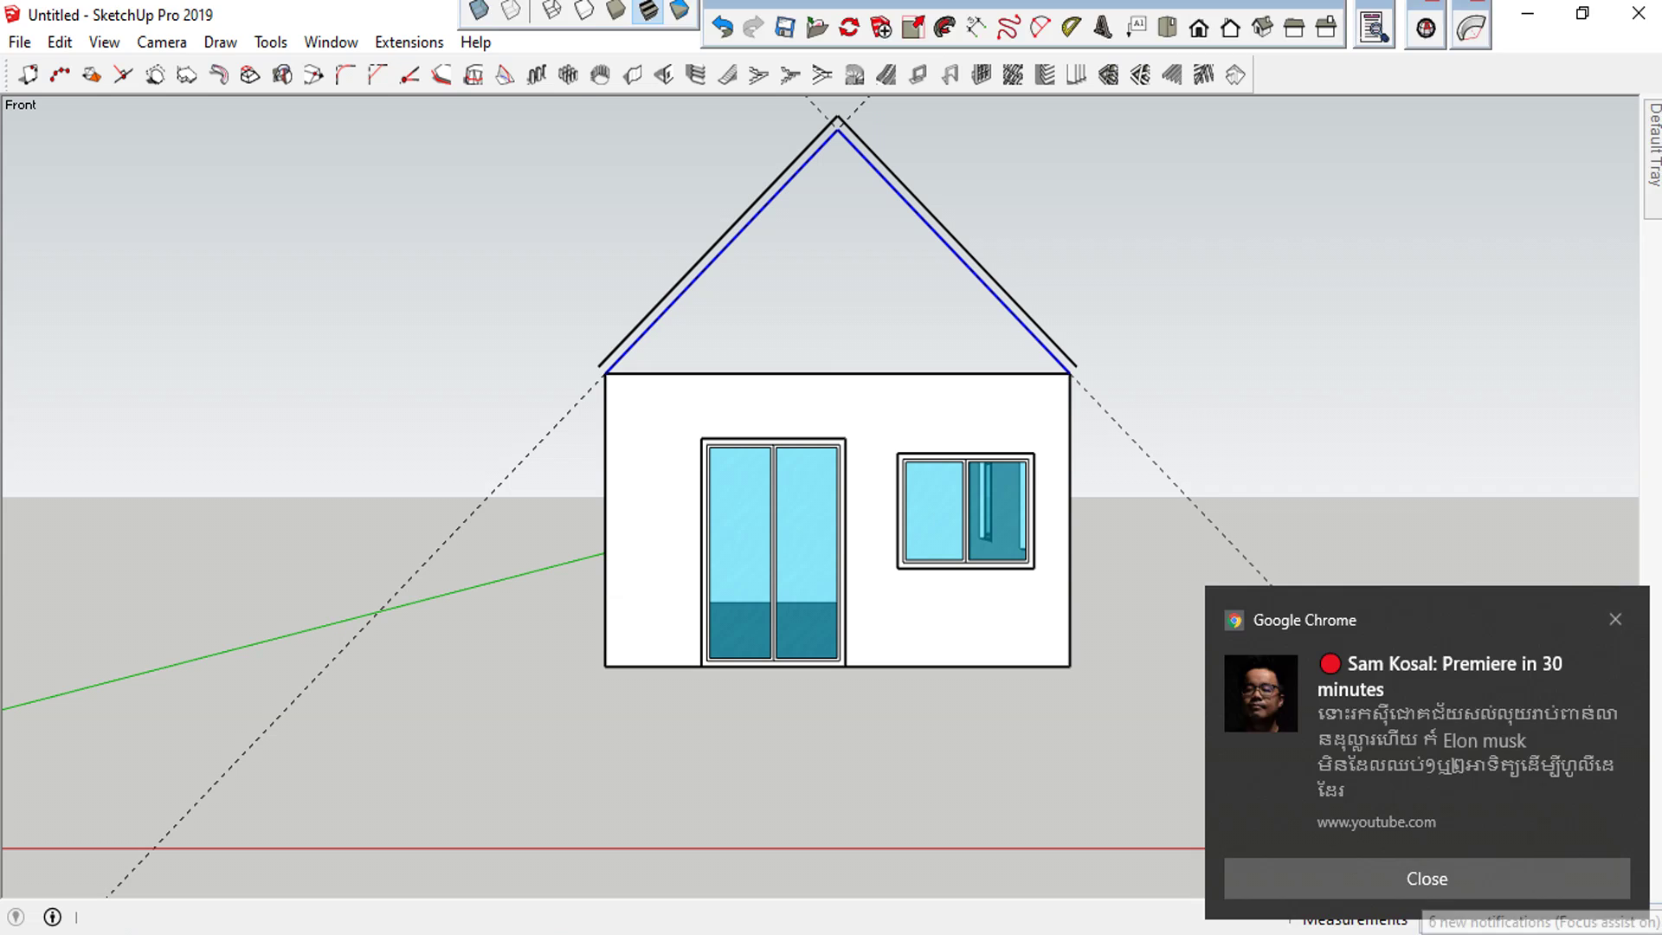
Dismiss a Chrome notification in the Windows notifications panel
key("super+a")
left_click(1580, 441)
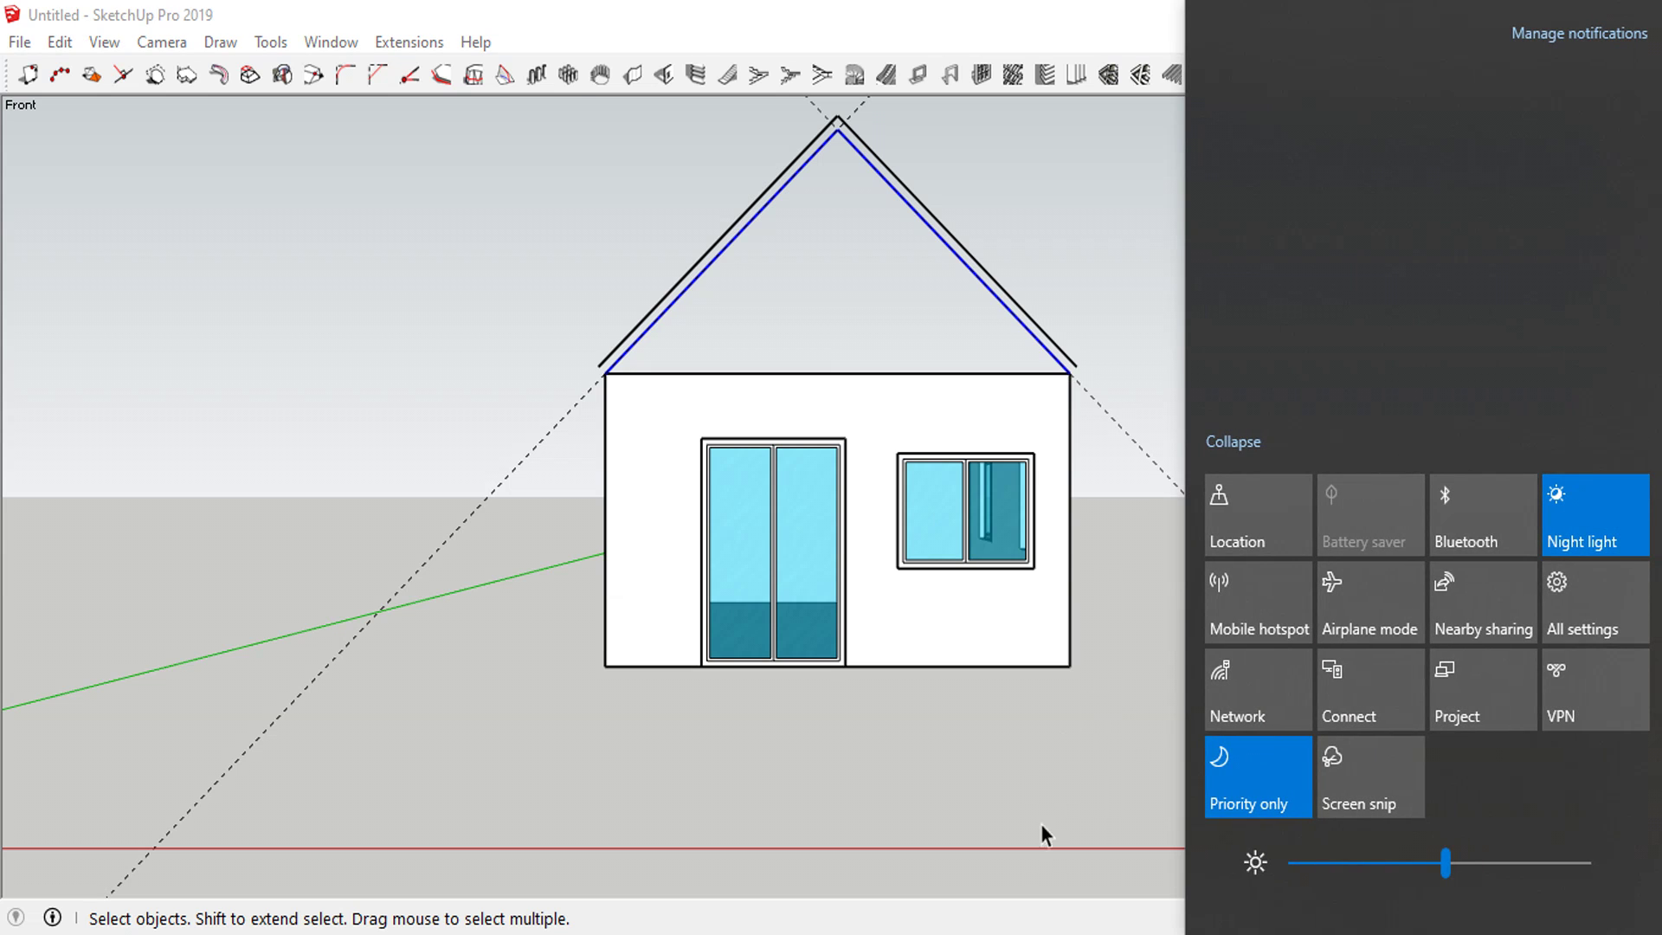
left_click(1094, 909)
scroll(1021, 375, "up", 2)
scroll(1121, 317, "up", 2)
scroll(1134, 342, "up", 1)
Close the right and left eave ends with short vertical edges
key("l")
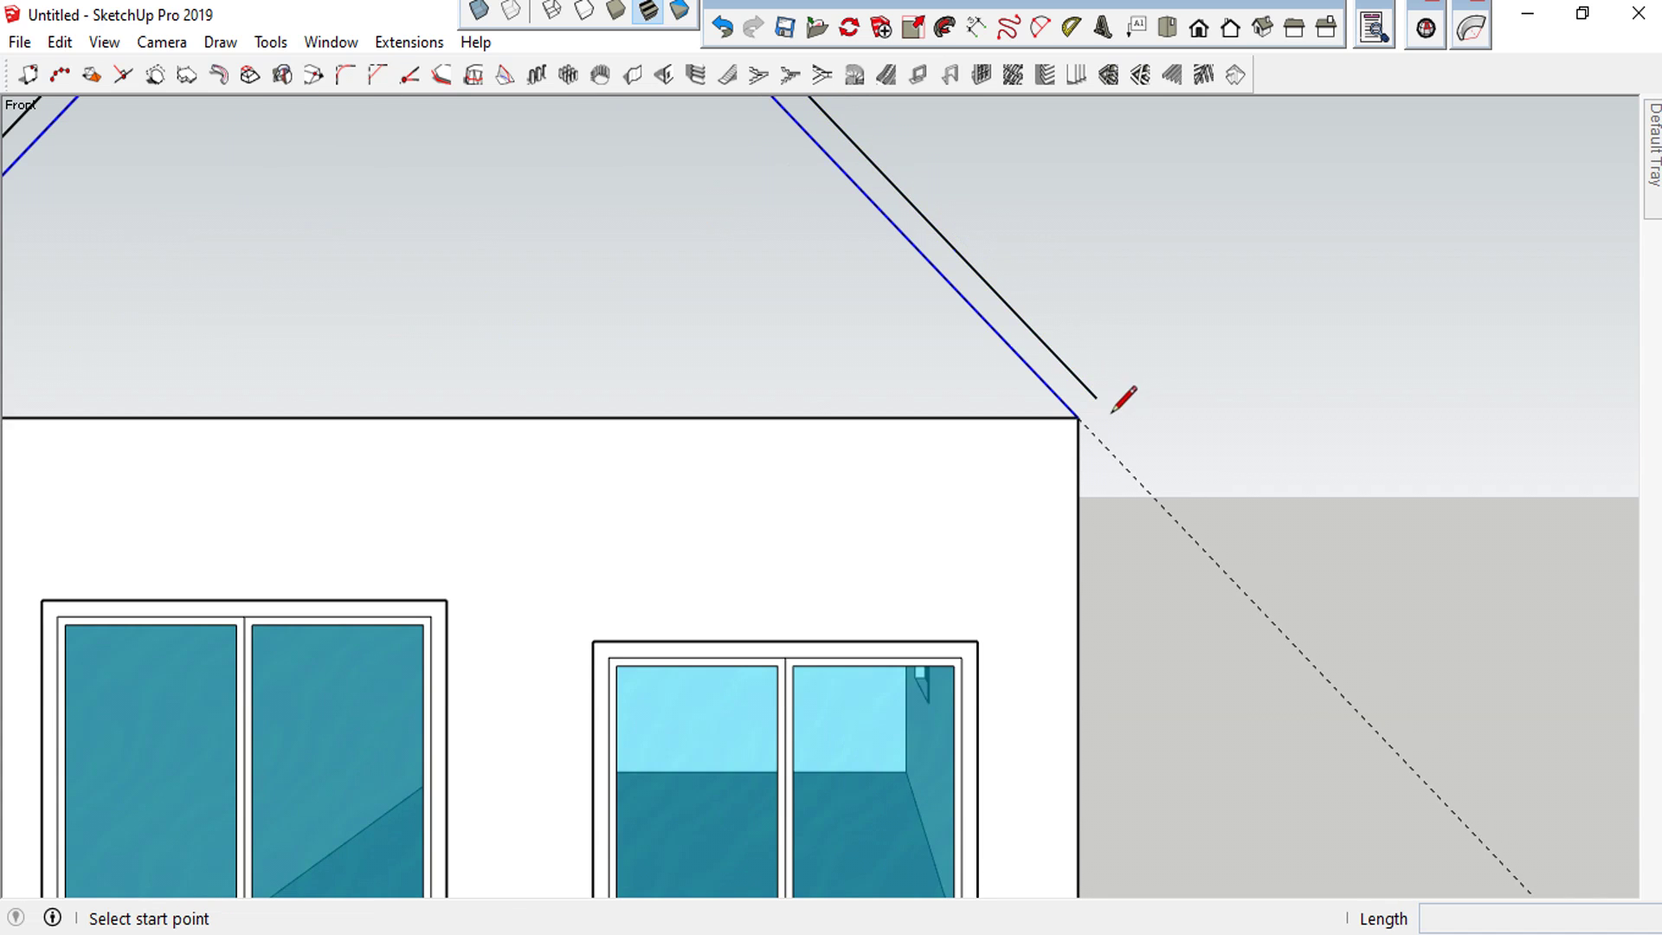
left_click(1078, 417)
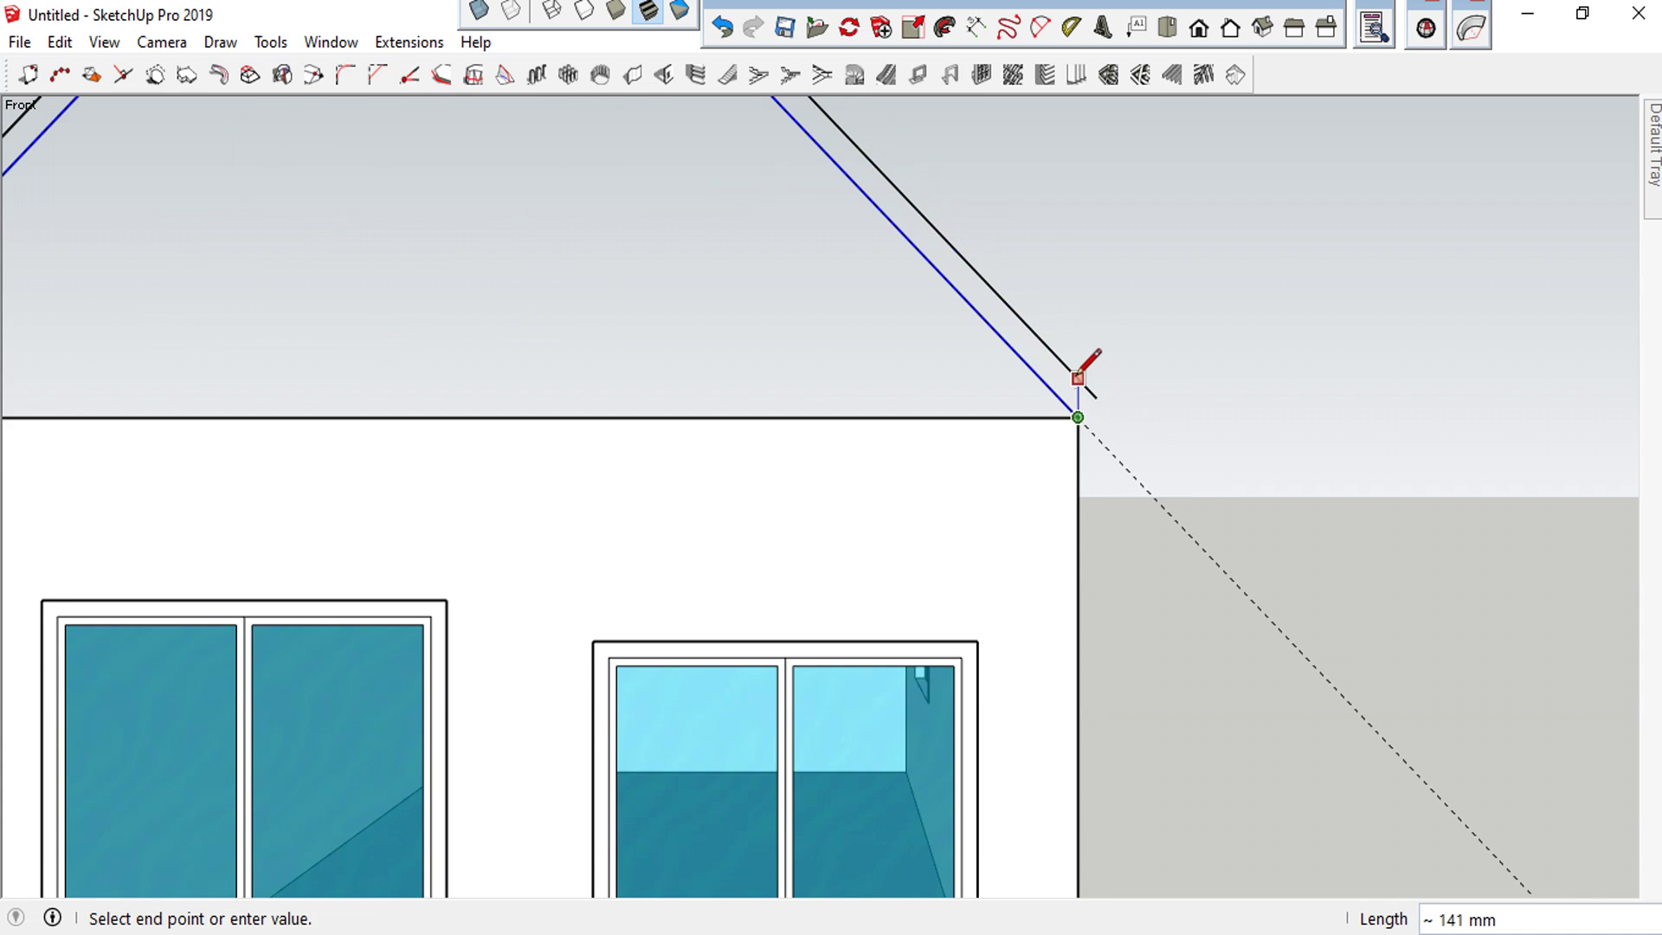
left_click(1077, 378)
scroll(1139, 330, "down", 3)
key("Escape")
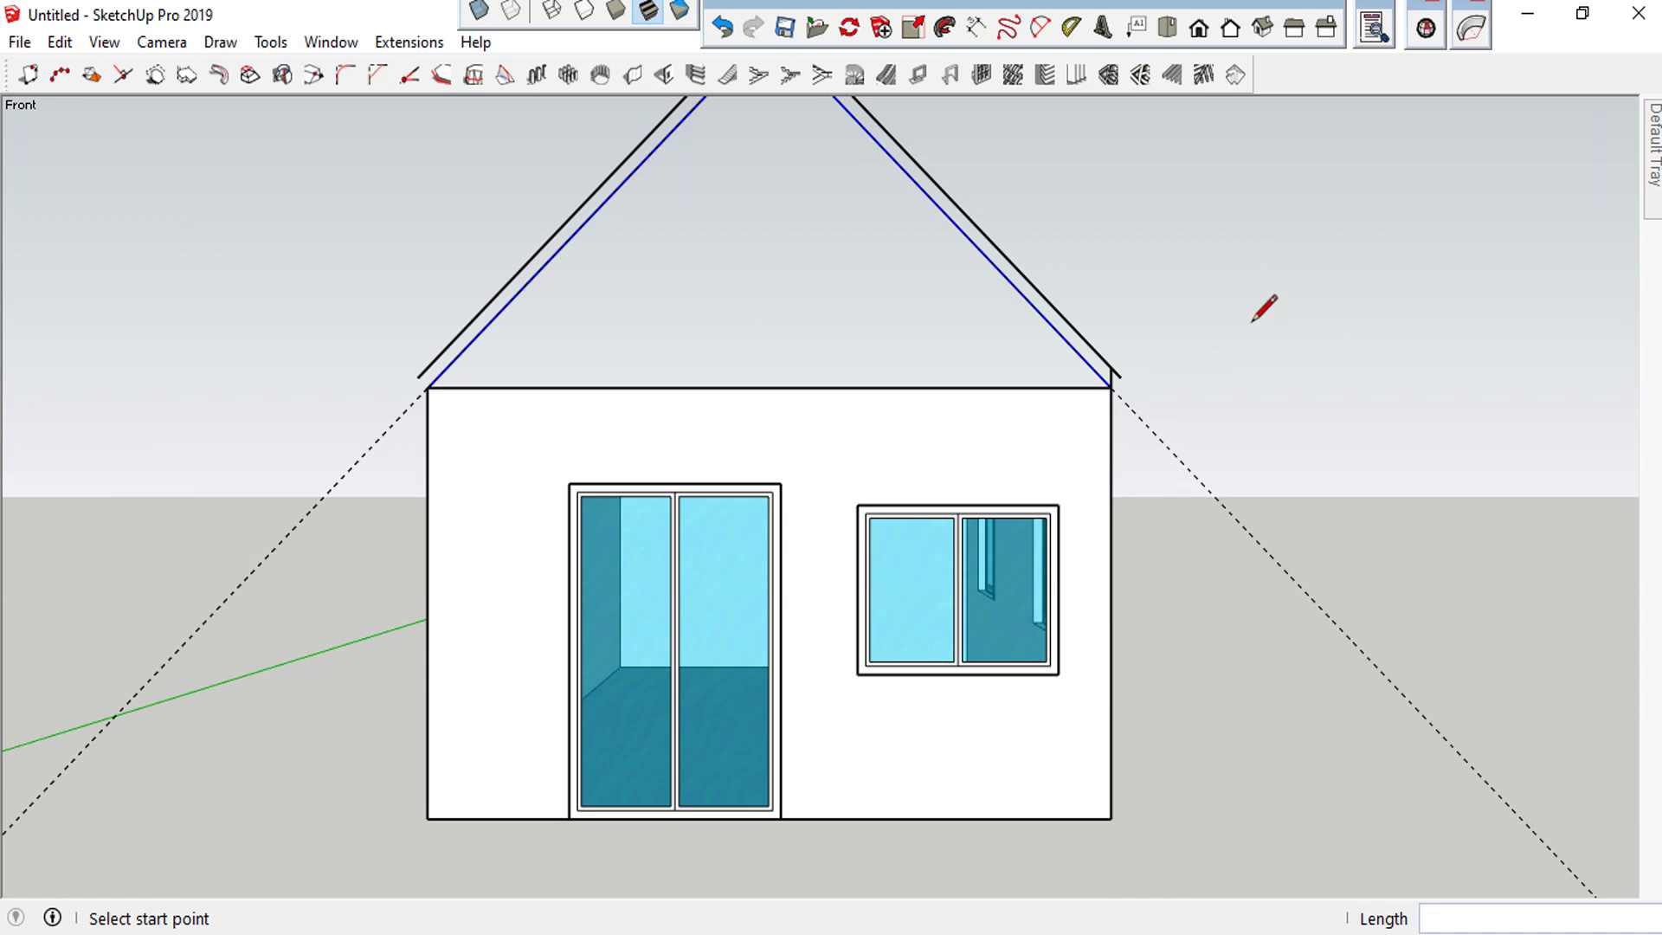
scroll(450, 346, "up", 2)
scroll(437, 355, "up", 1)
left_click(403, 414)
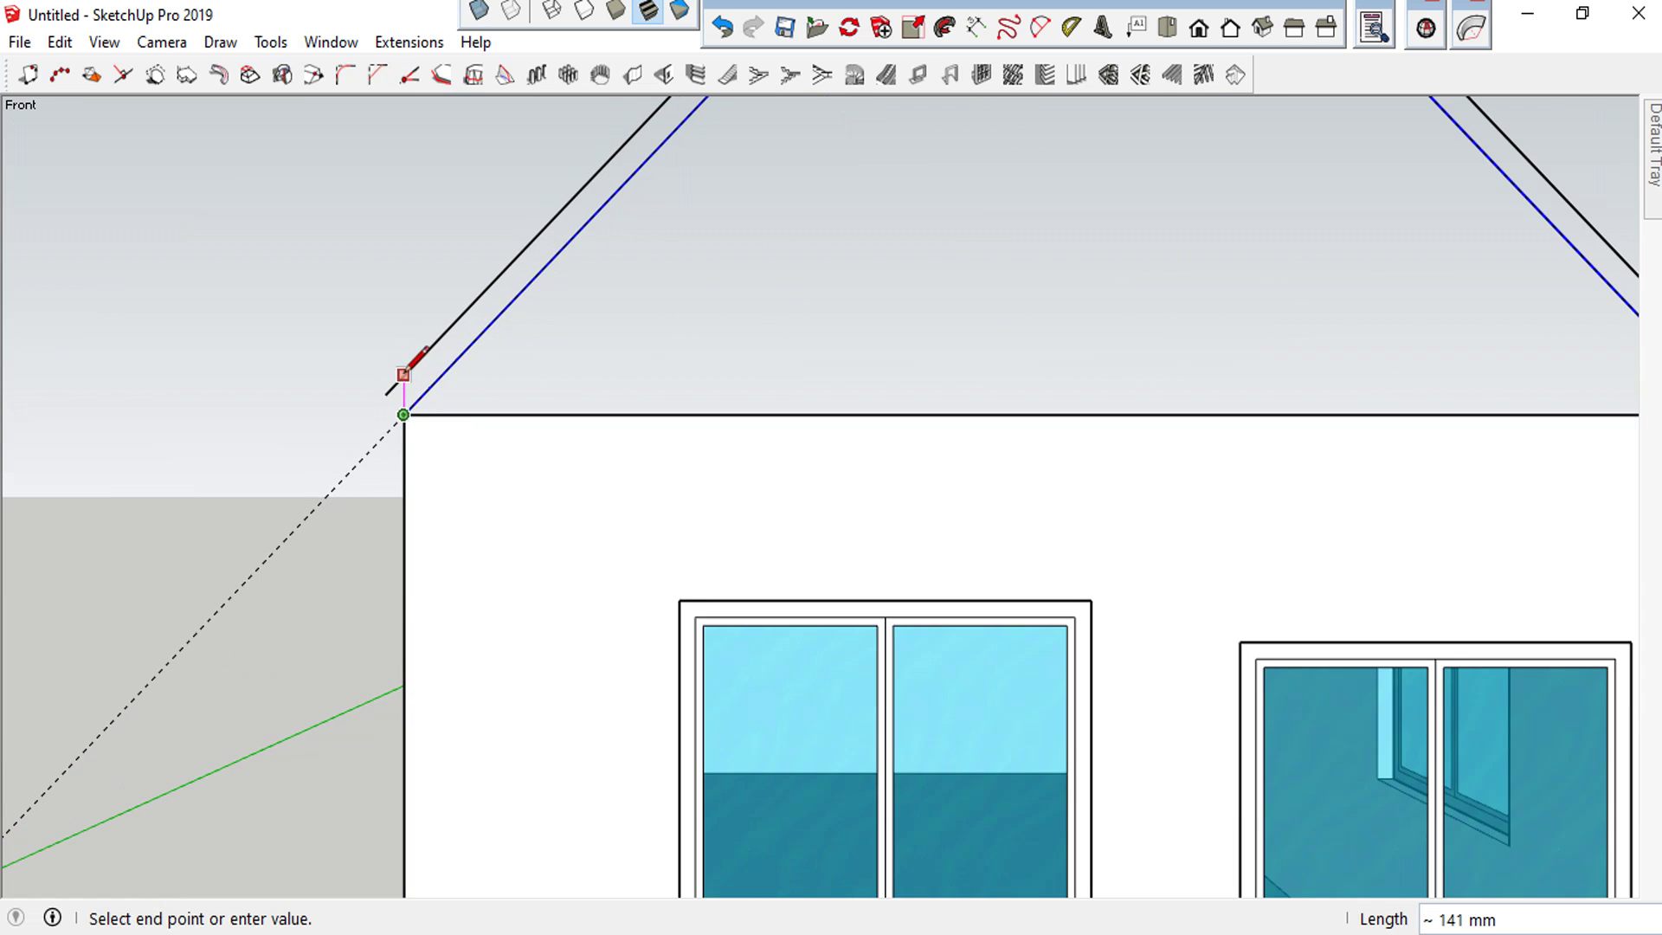
left_click(403, 376)
key("space")
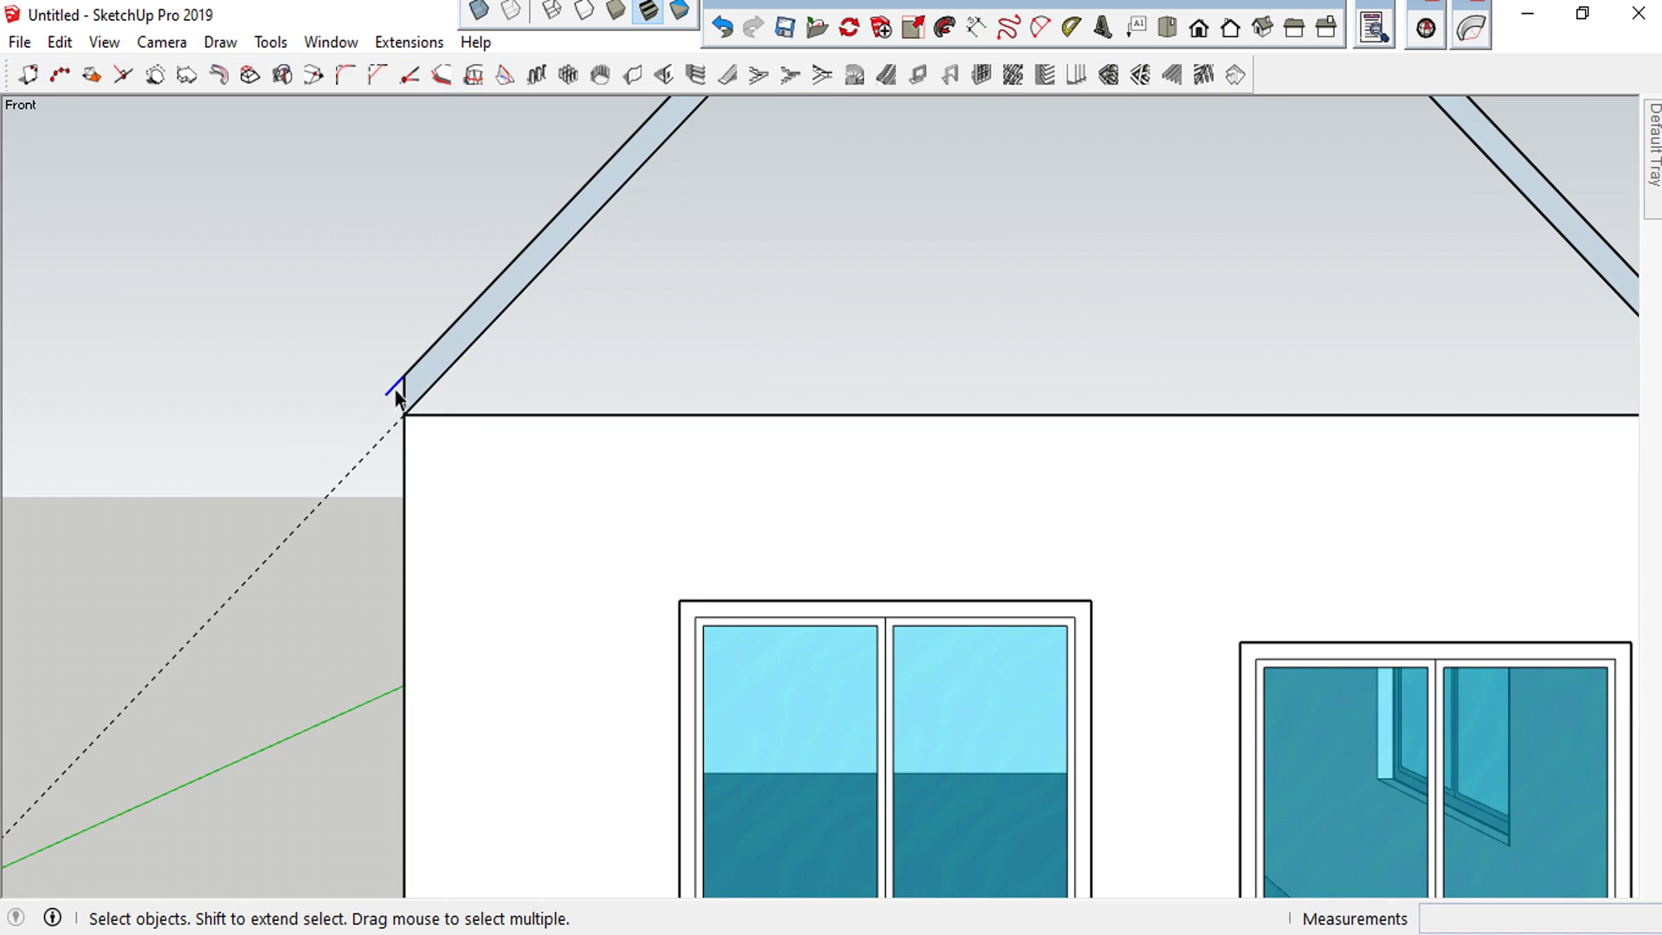
Zoom and orbit to a 3D view of the house
scroll(396, 400, "down", 8)
scroll(866, 414, "up", 5)
scroll(779, 407, "up", 2)
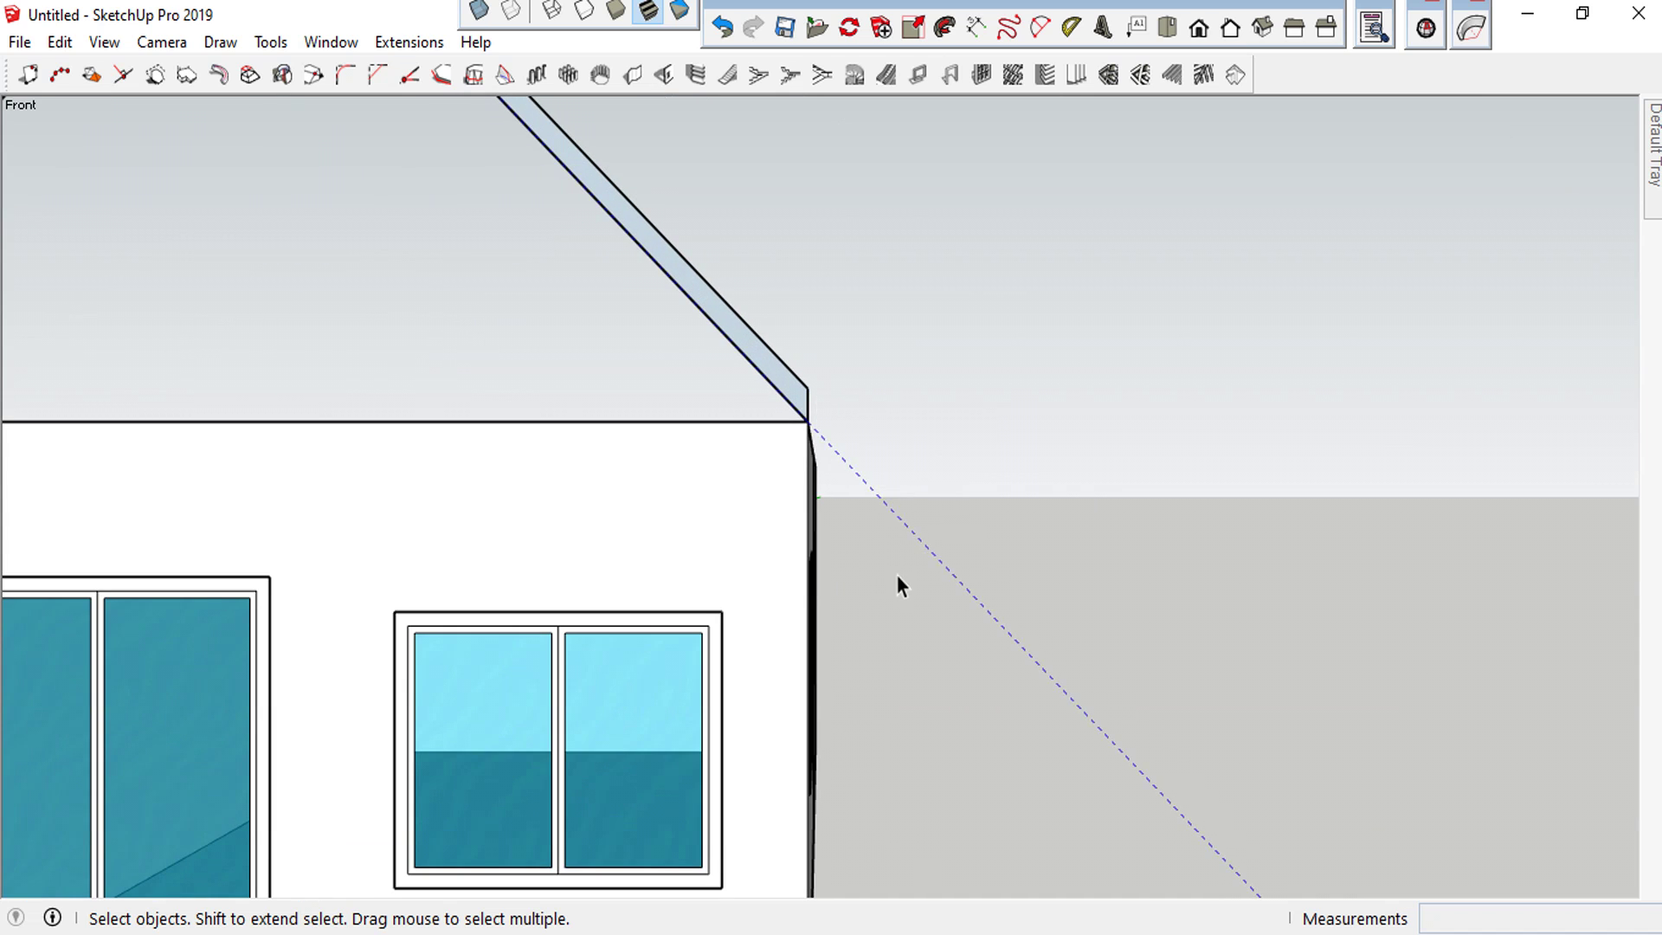
scroll(896, 574, "down", 2)
scroll(1284, 562, "down", 4)
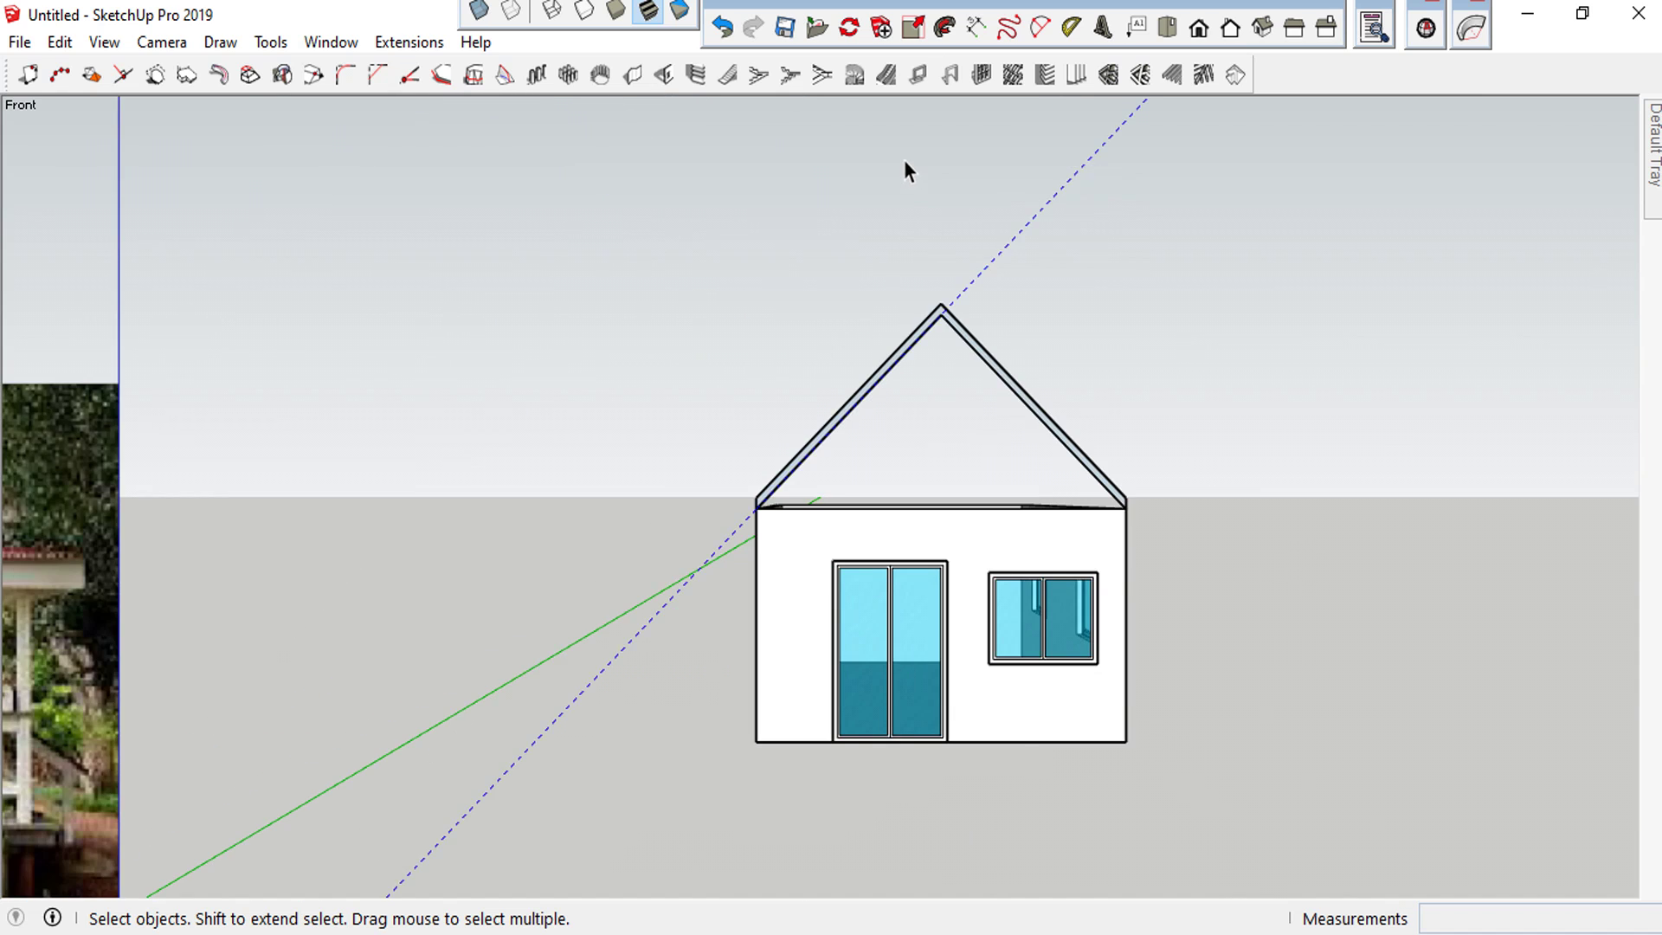
middle_click_drag(908, 159, 1012, 393)
Draw a line between the left and right roof corners to close the gable triangle
scroll(1064, 339, "up", 4)
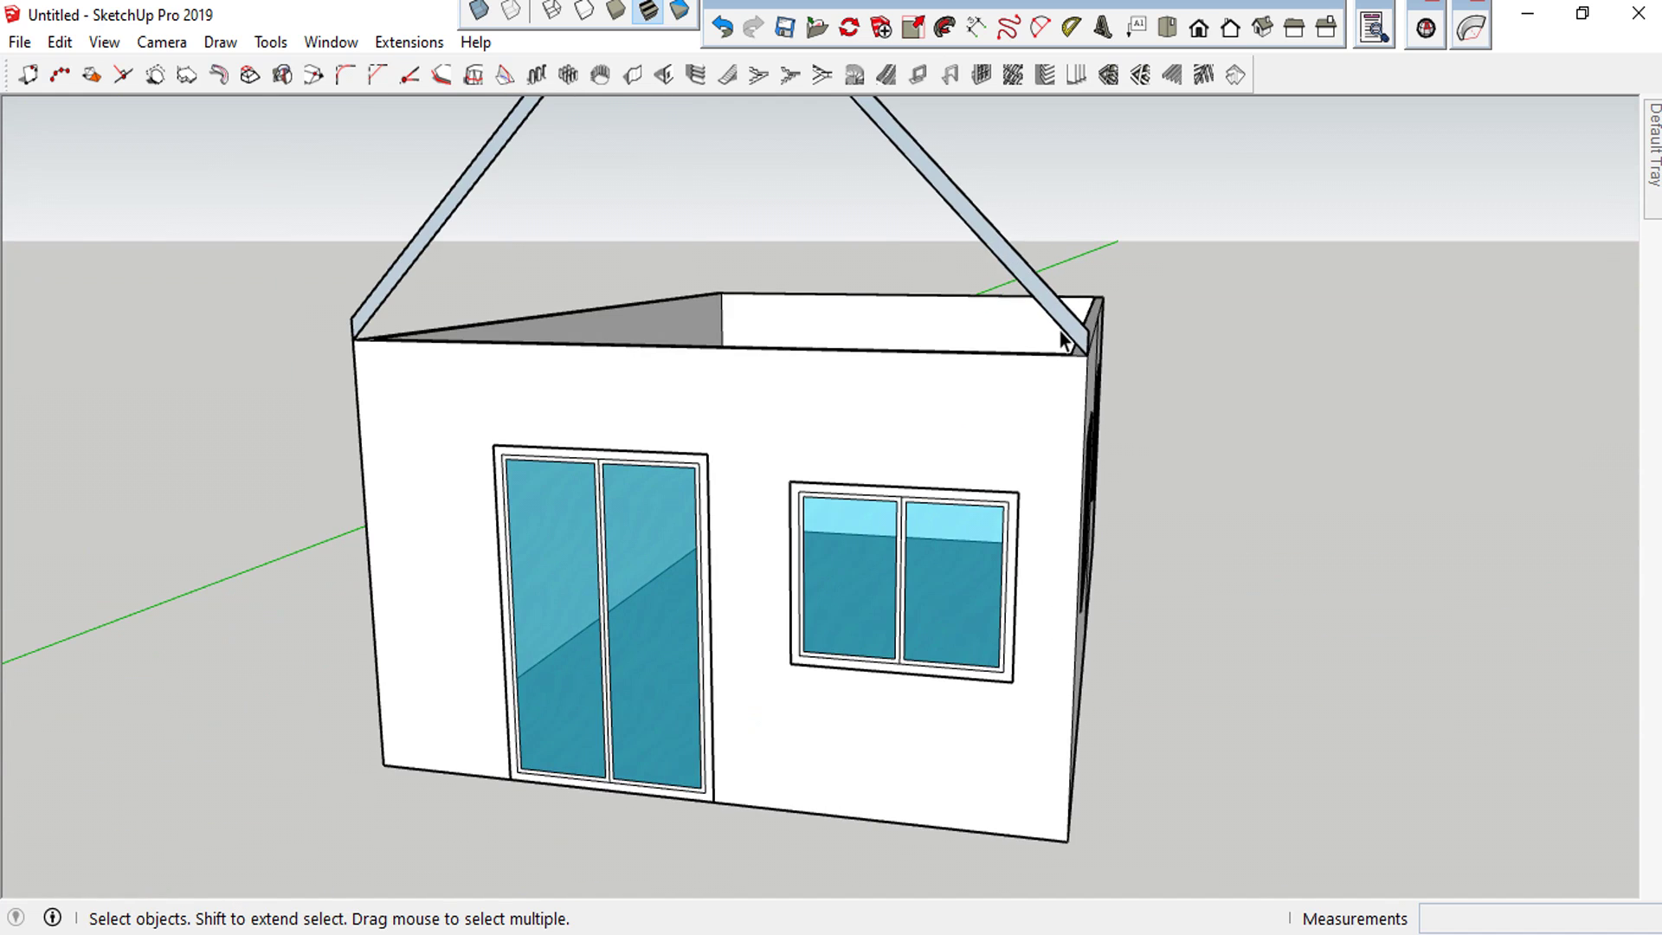
scroll(444, 334, "up", 5)
scroll(458, 338, "down", 4)
key("l")
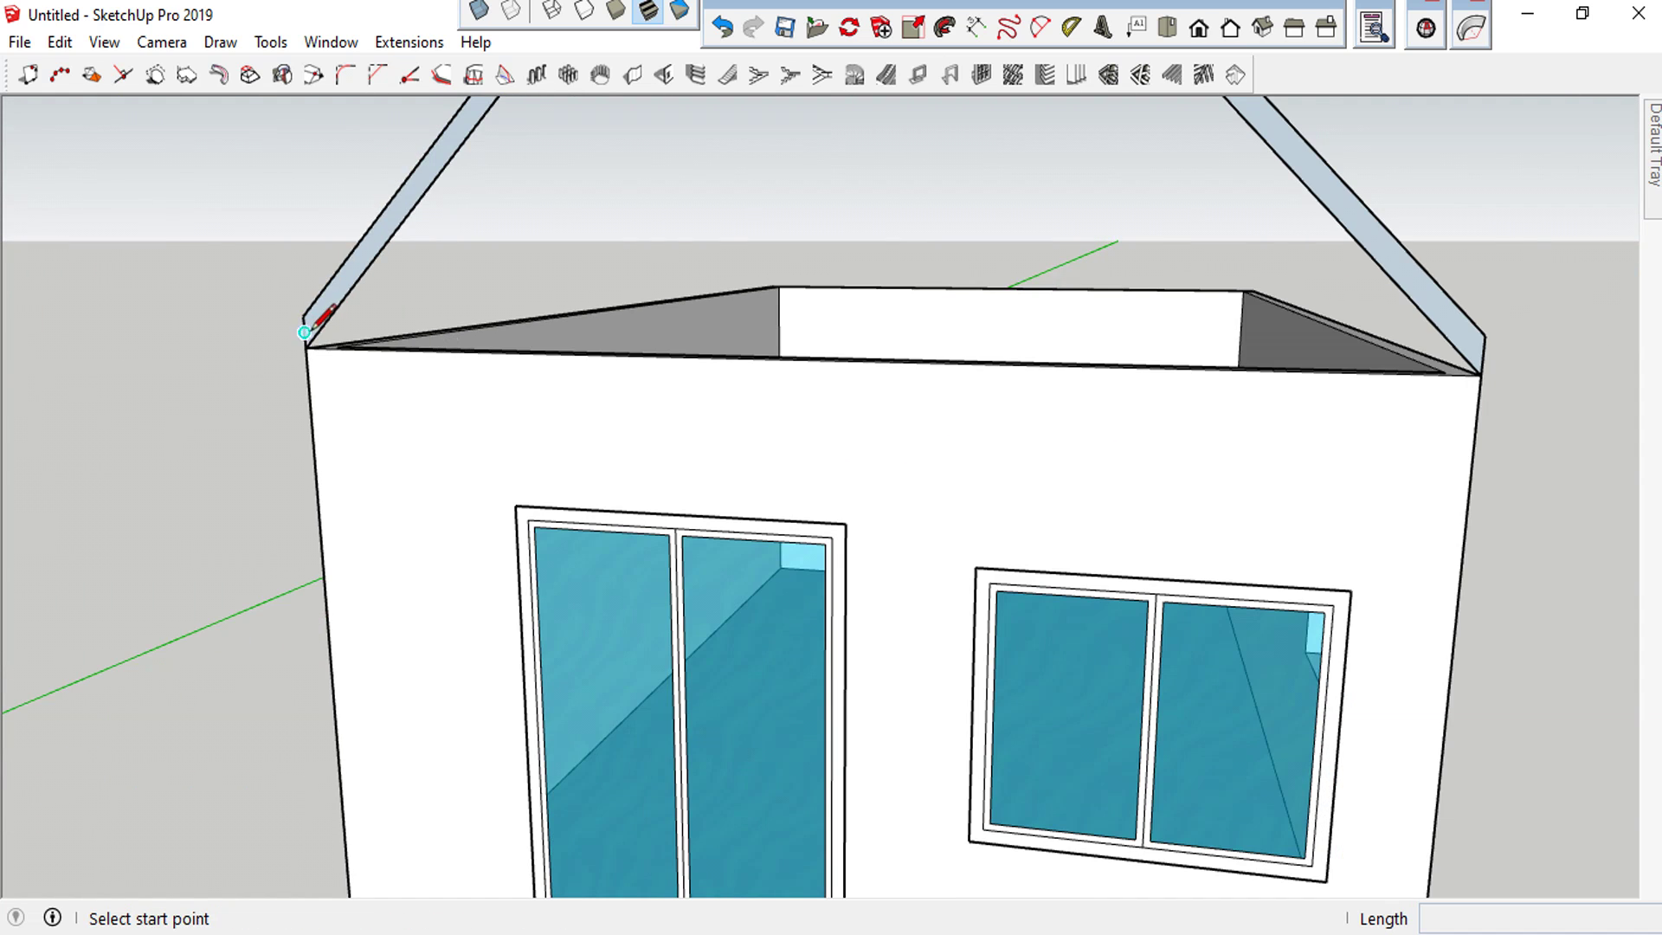
left_click(304, 348)
left_click(1480, 374)
mouse_move(1483, 363)
middle_mouse_down()
mouse_move(1335, 436)
mouse_move(1316, 397)
middle_mouse_up()
Reverse the gable face so its front side shows, then orbit out
double_click(1289, 382)
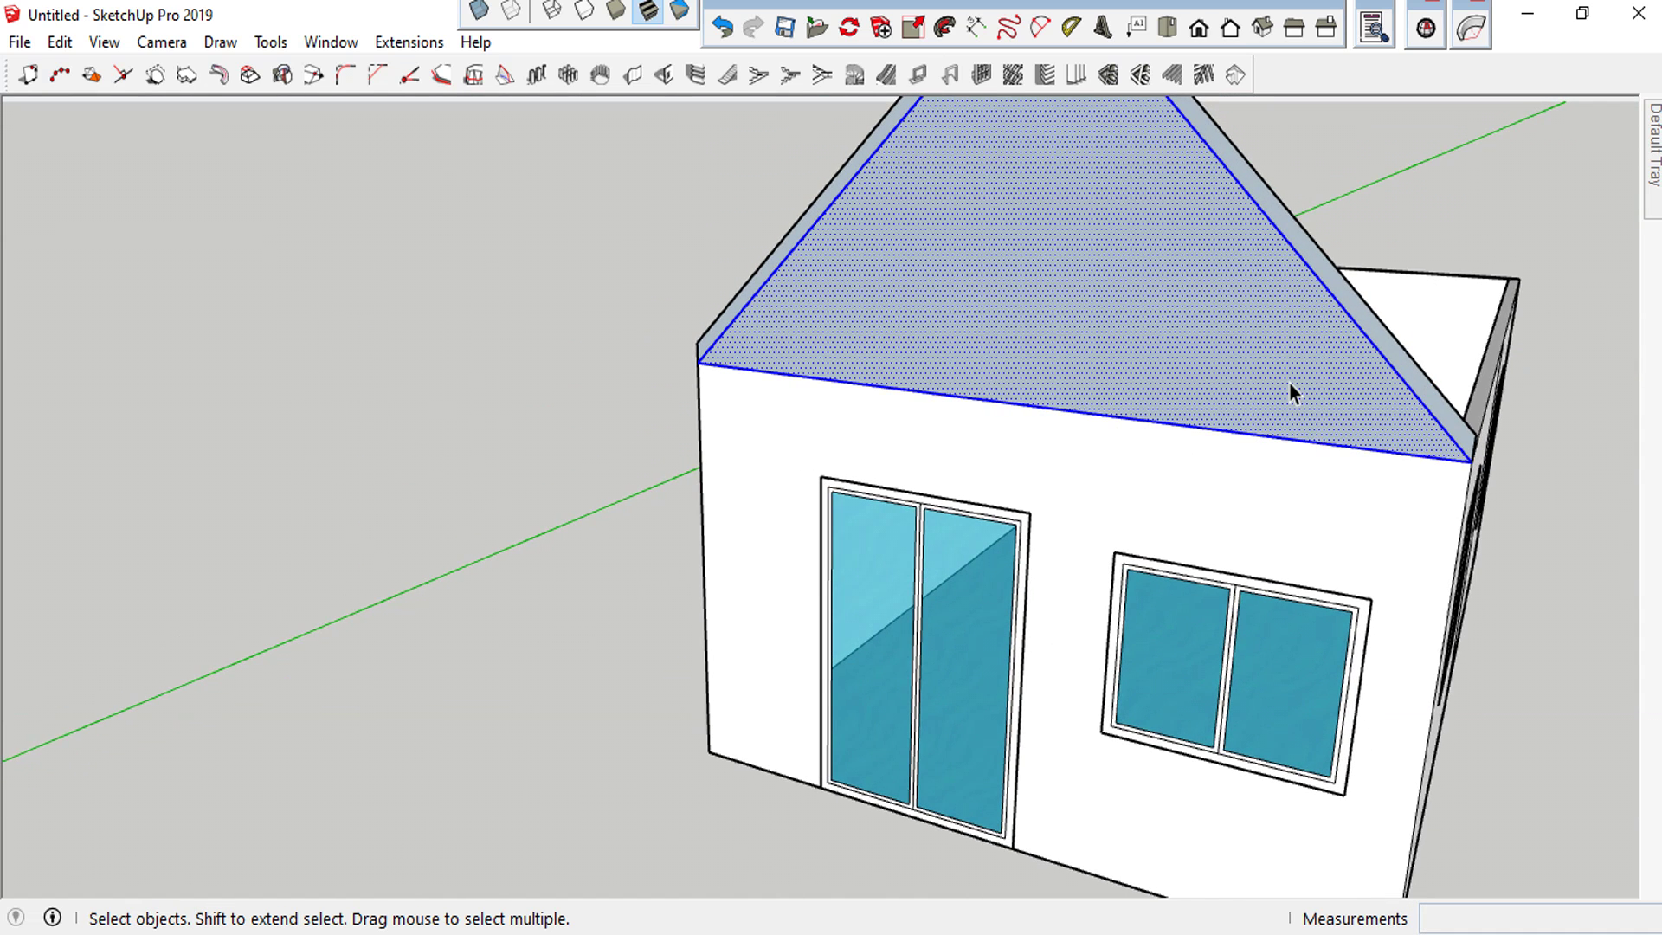
right_click(1289, 381)
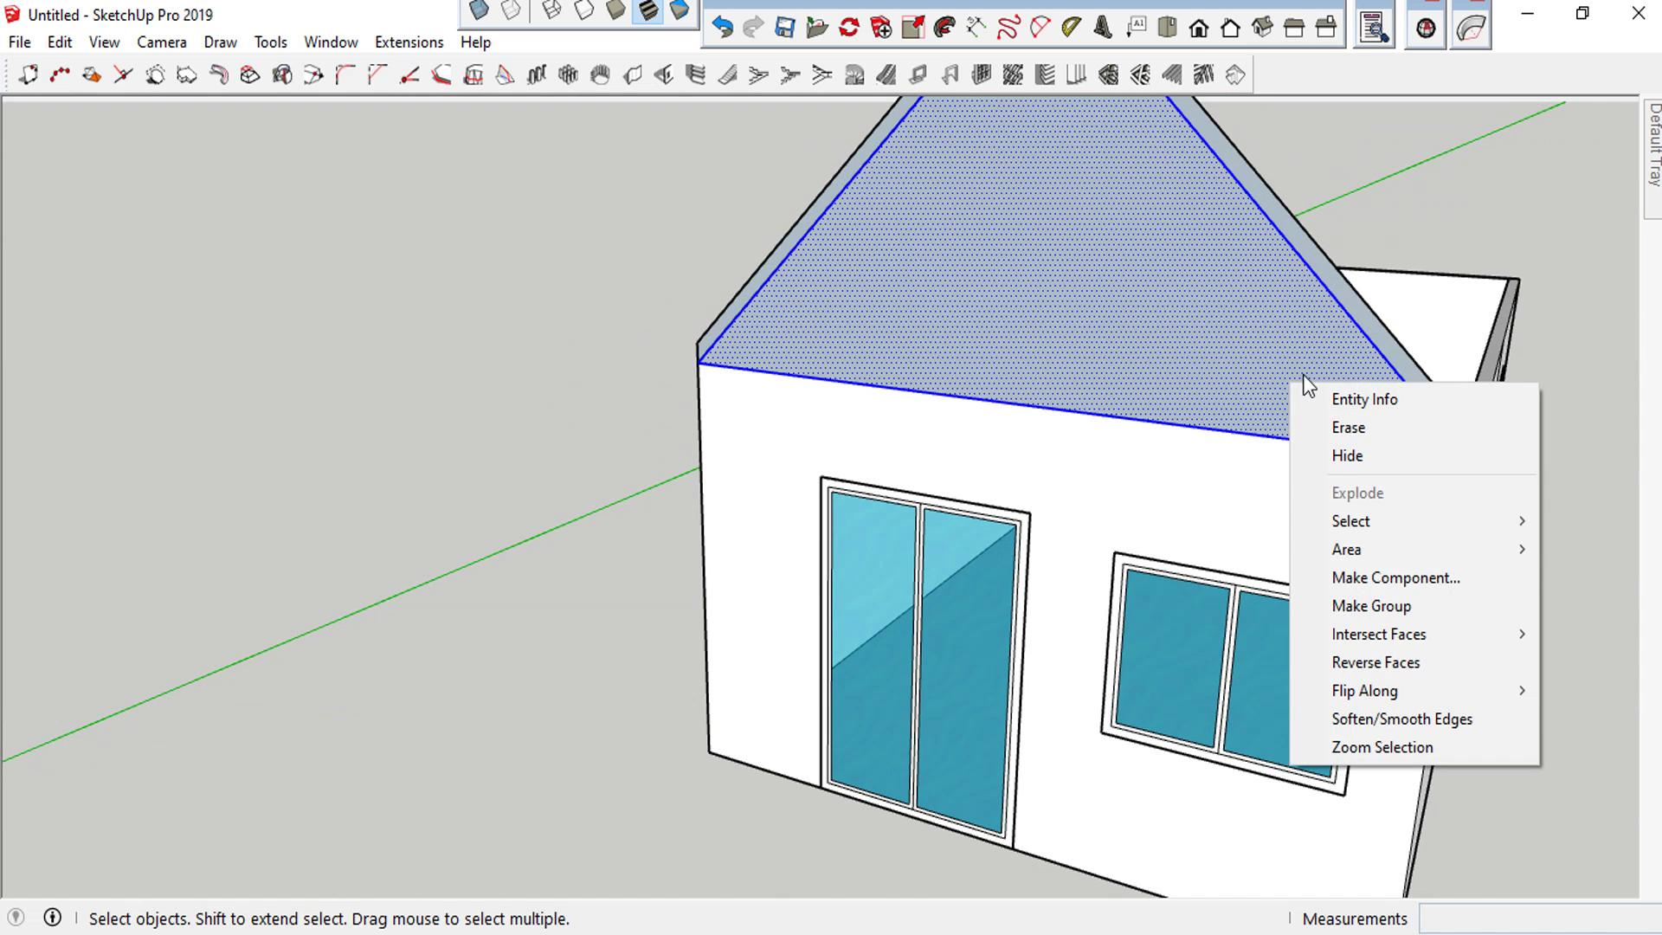
left_click(1378, 663)
left_click(1589, 542)
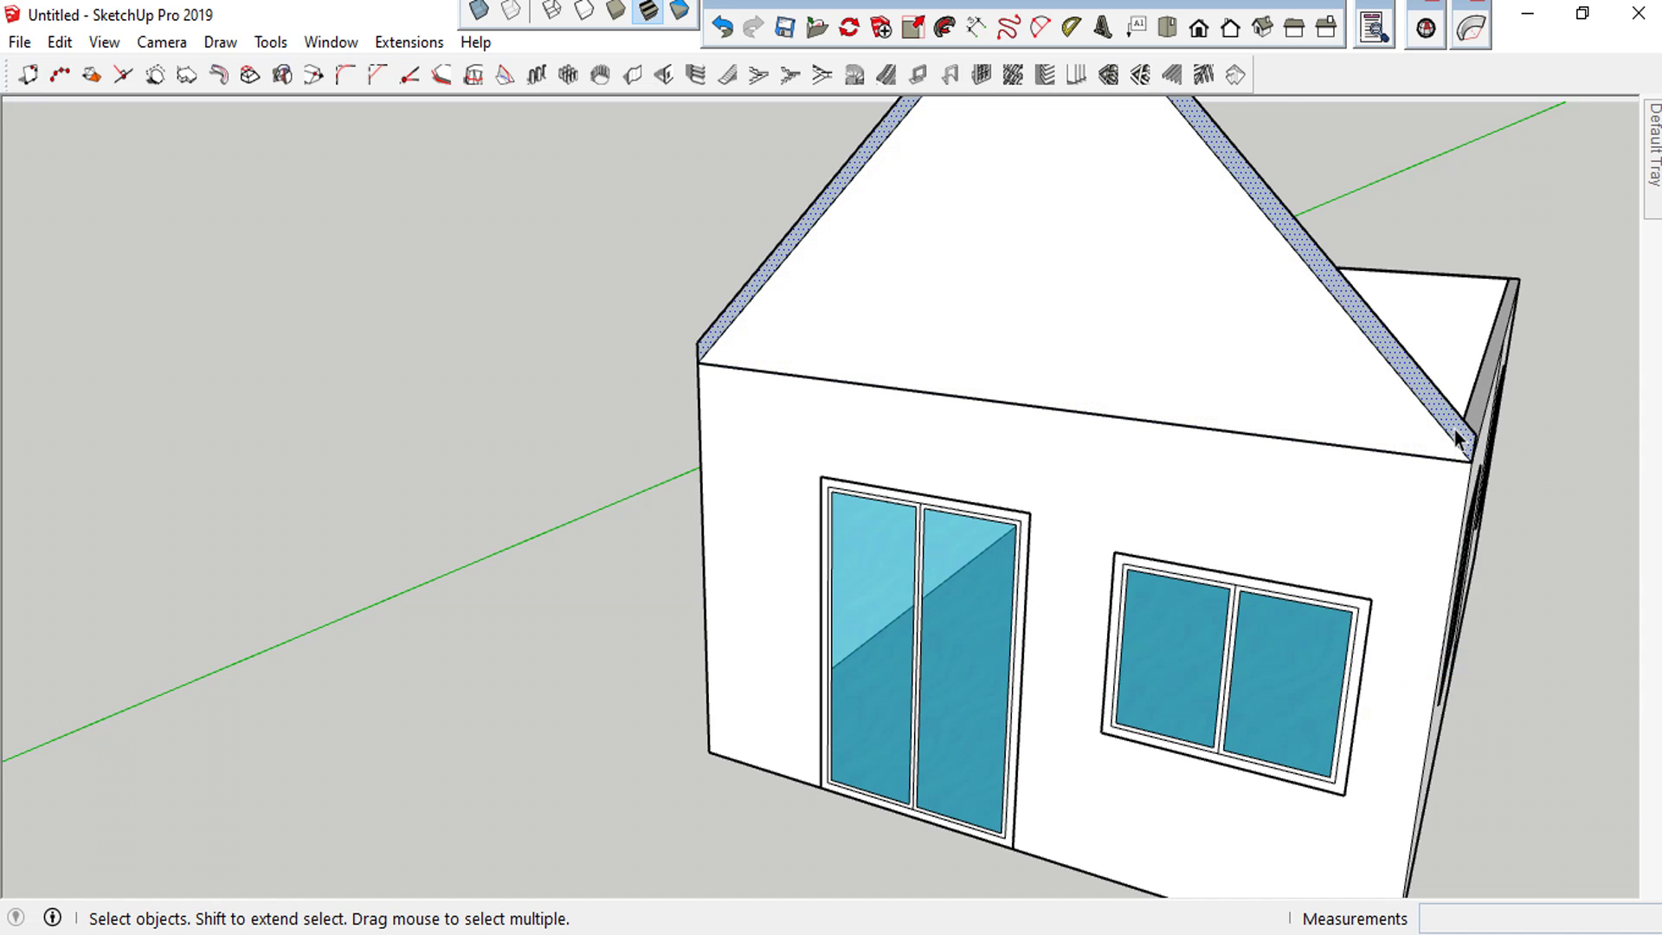
key("p")
scroll(1453, 441, "down", 5)
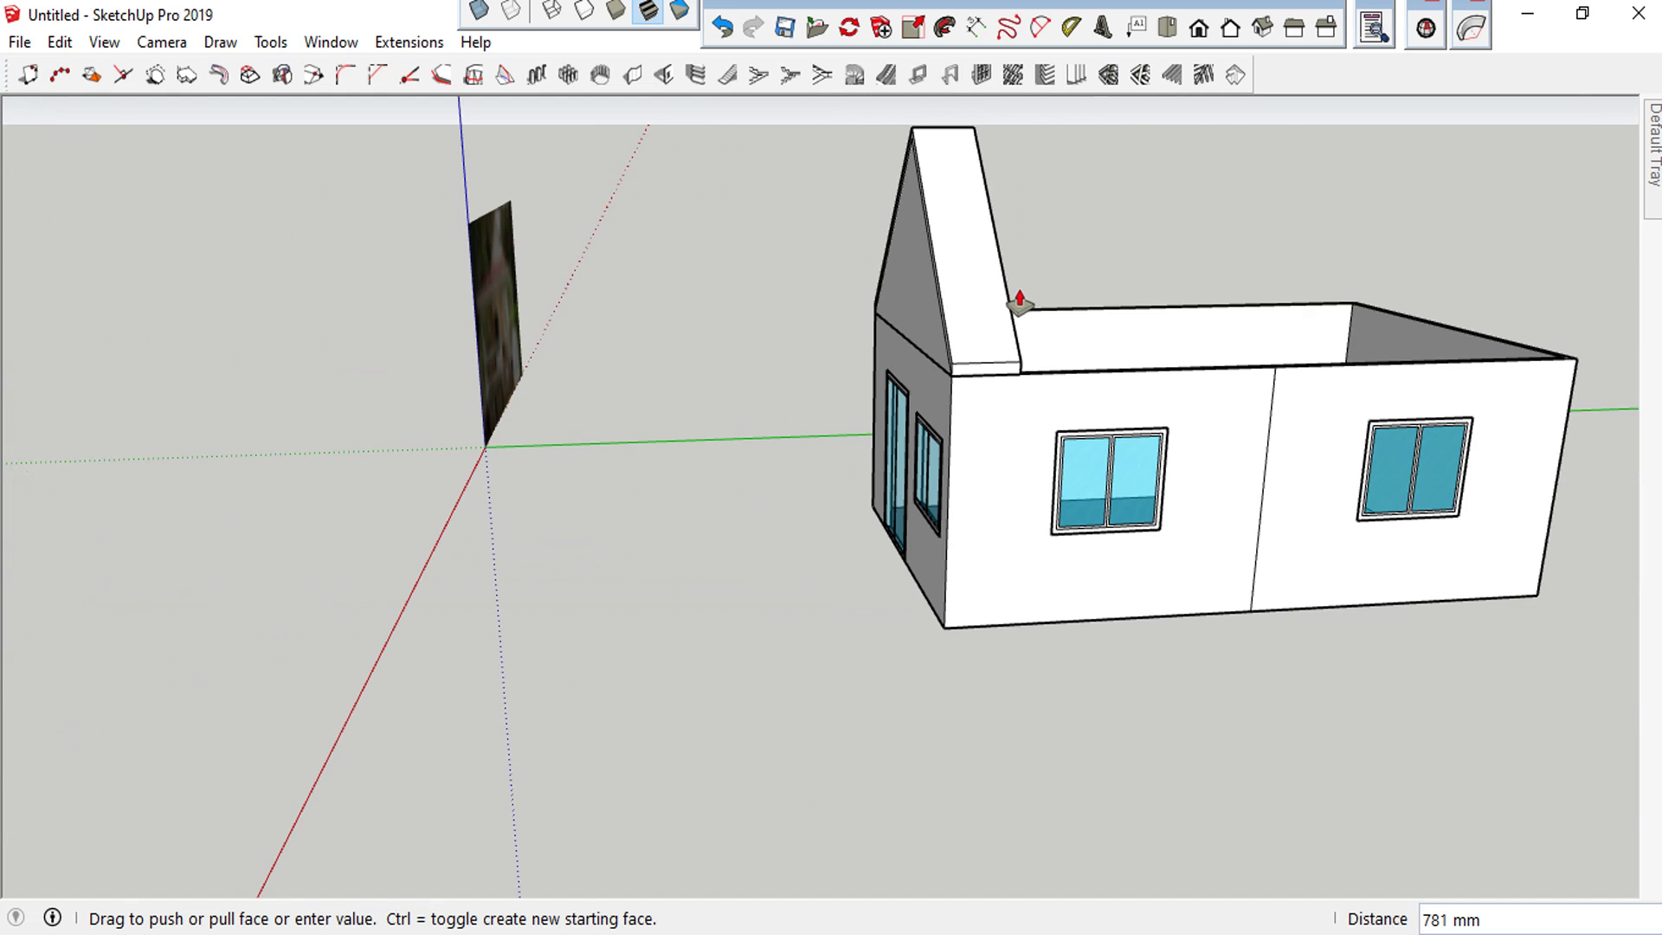
mouse_move(1503, 326)
middle_mouse_down()
mouse_move(1545, 363)
mouse_move(1503, 341)
mouse_move(875, 353)
middle_mouse_up()
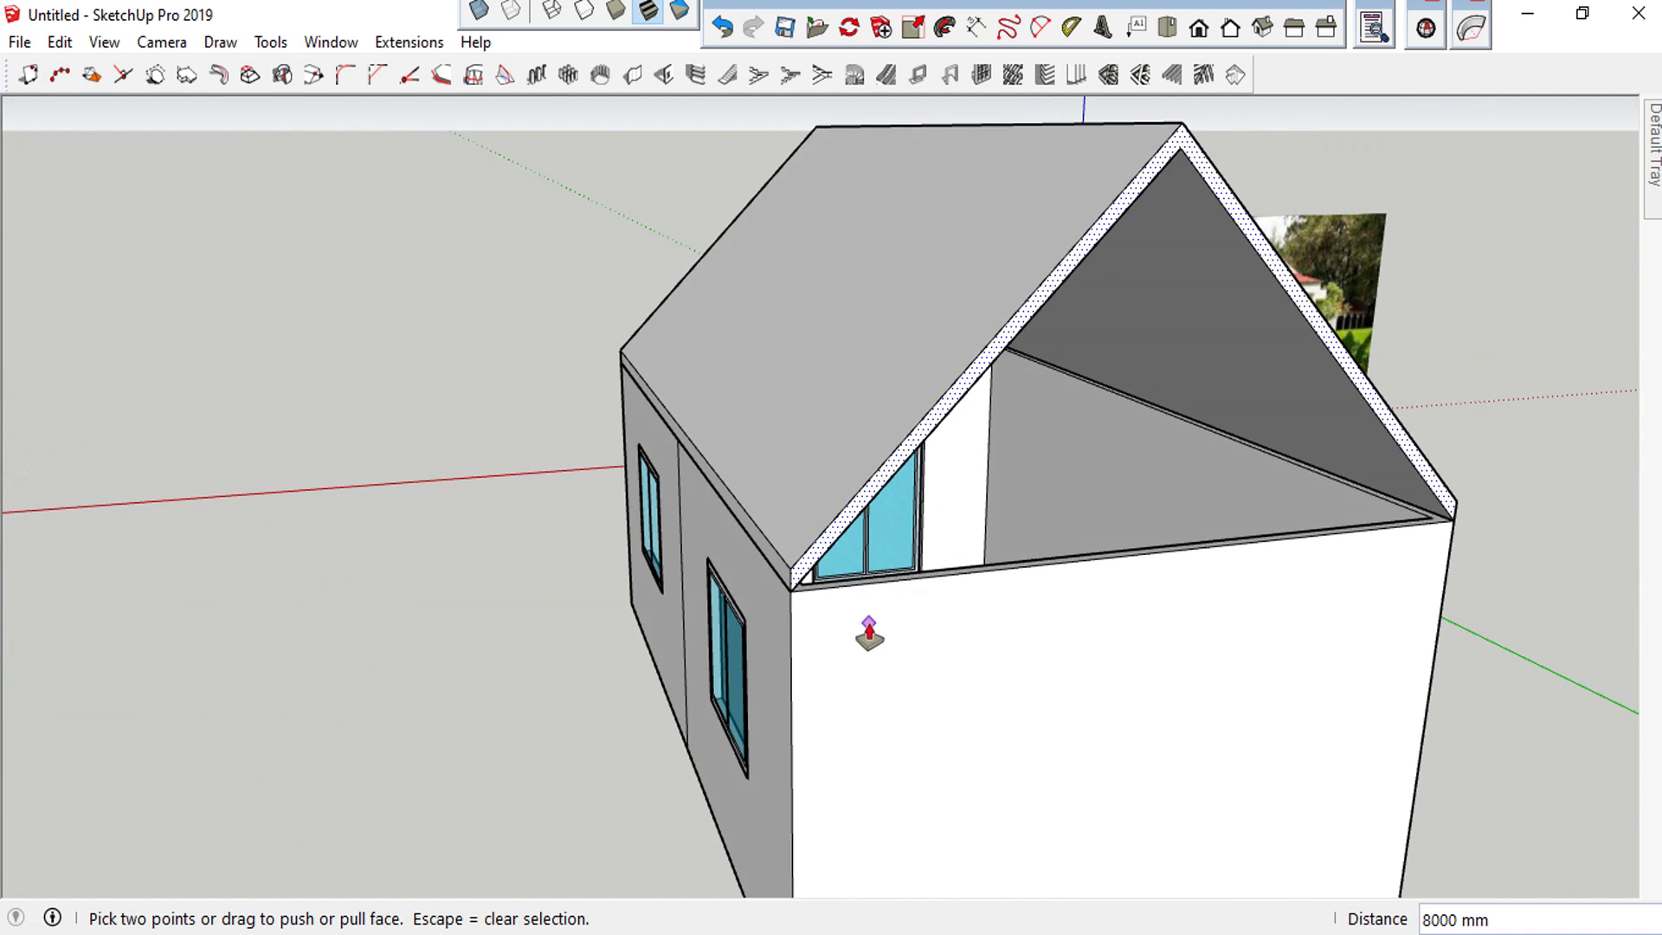
key("space")
scroll(823, 615, "up", 3)
Close the far gable with a line from its wall corner to the opposite roof corner
key("l")
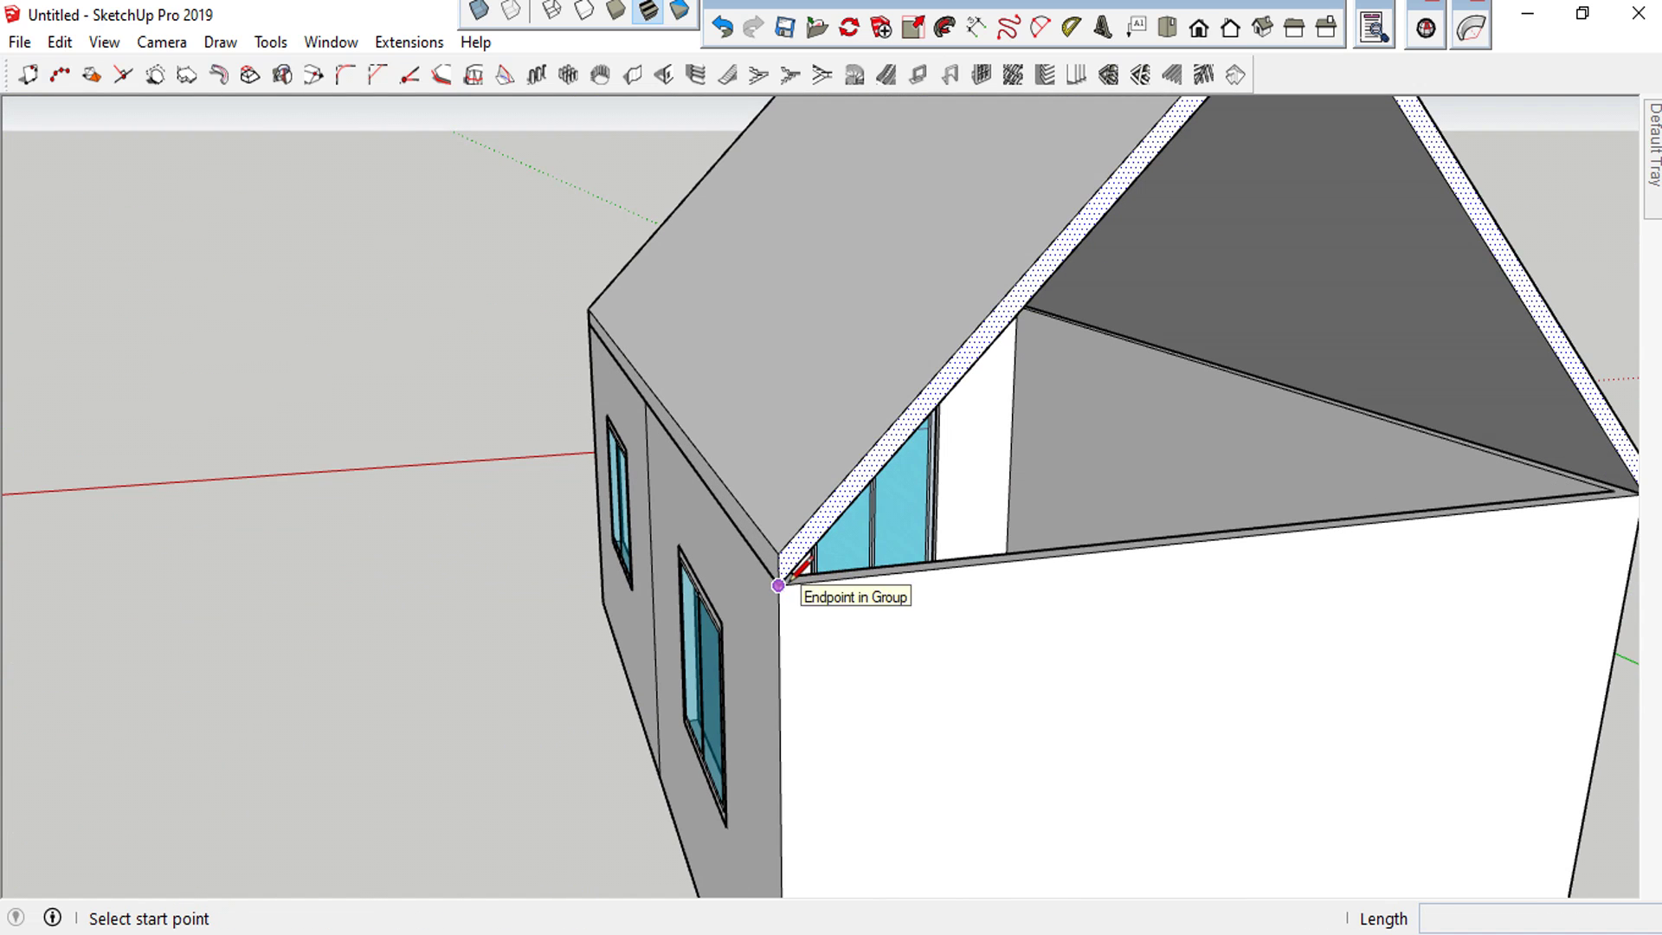
left_click(802, 582)
scroll(1280, 475, "down", 3)
scroll(1196, 487, "up", 5)
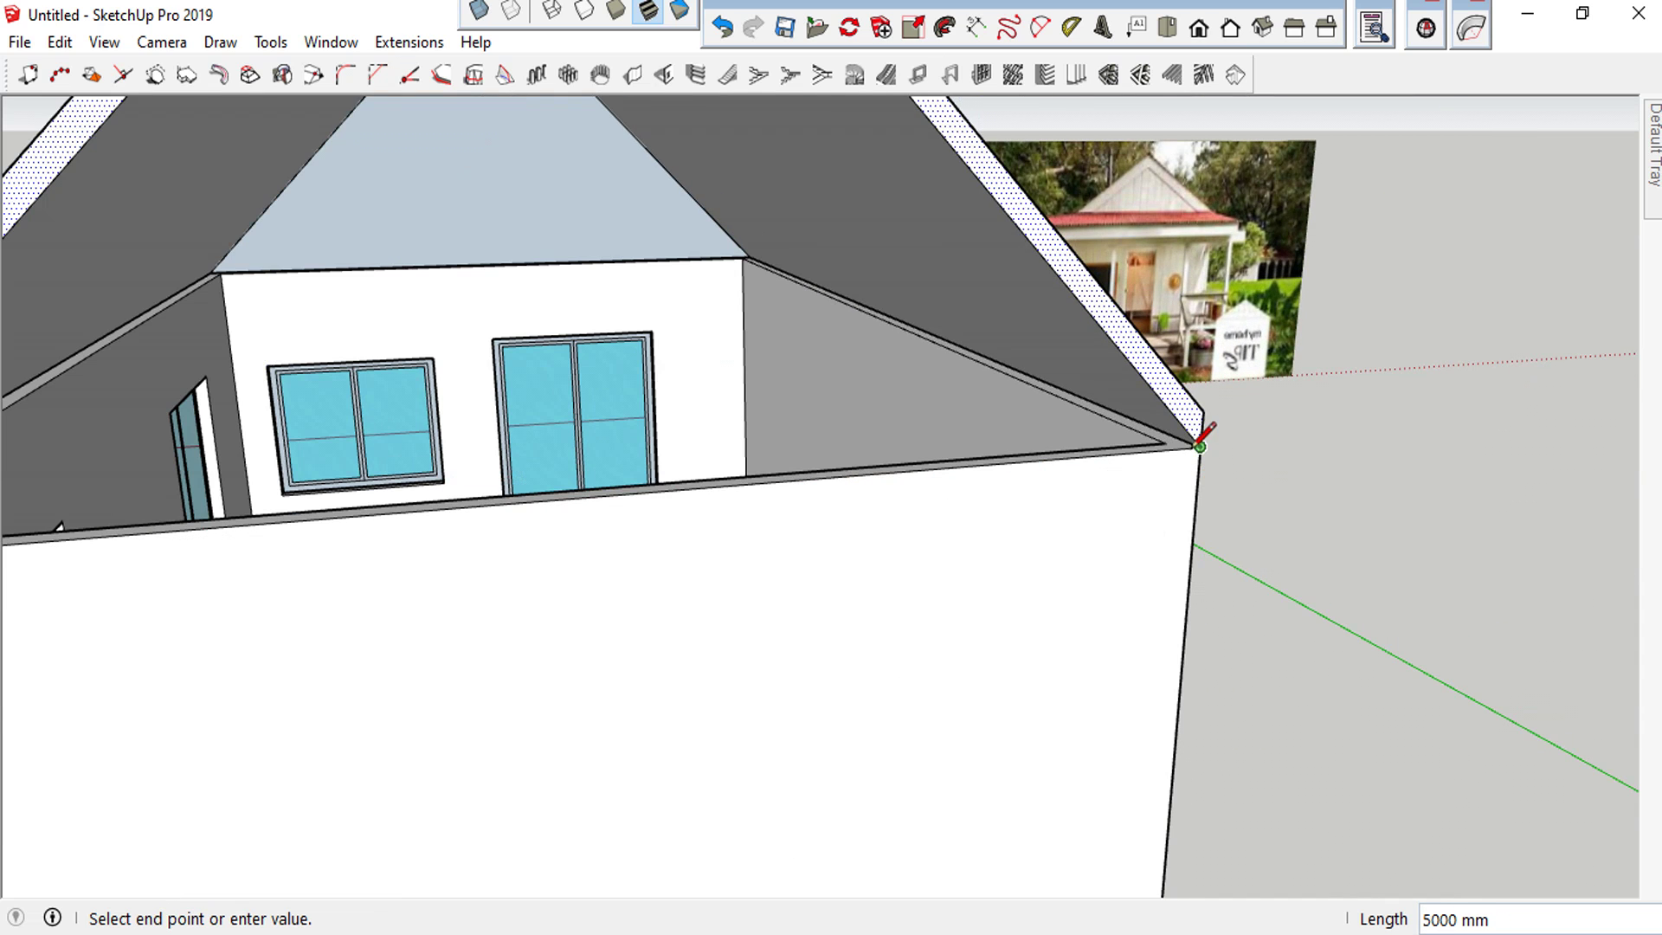
left_click(1199, 446)
mouse_move(1203, 422)
middle_mouse_down()
mouse_move(1316, 490)
mouse_move(1623, 534)
mouse_move(1506, 538)
middle_mouse_up()
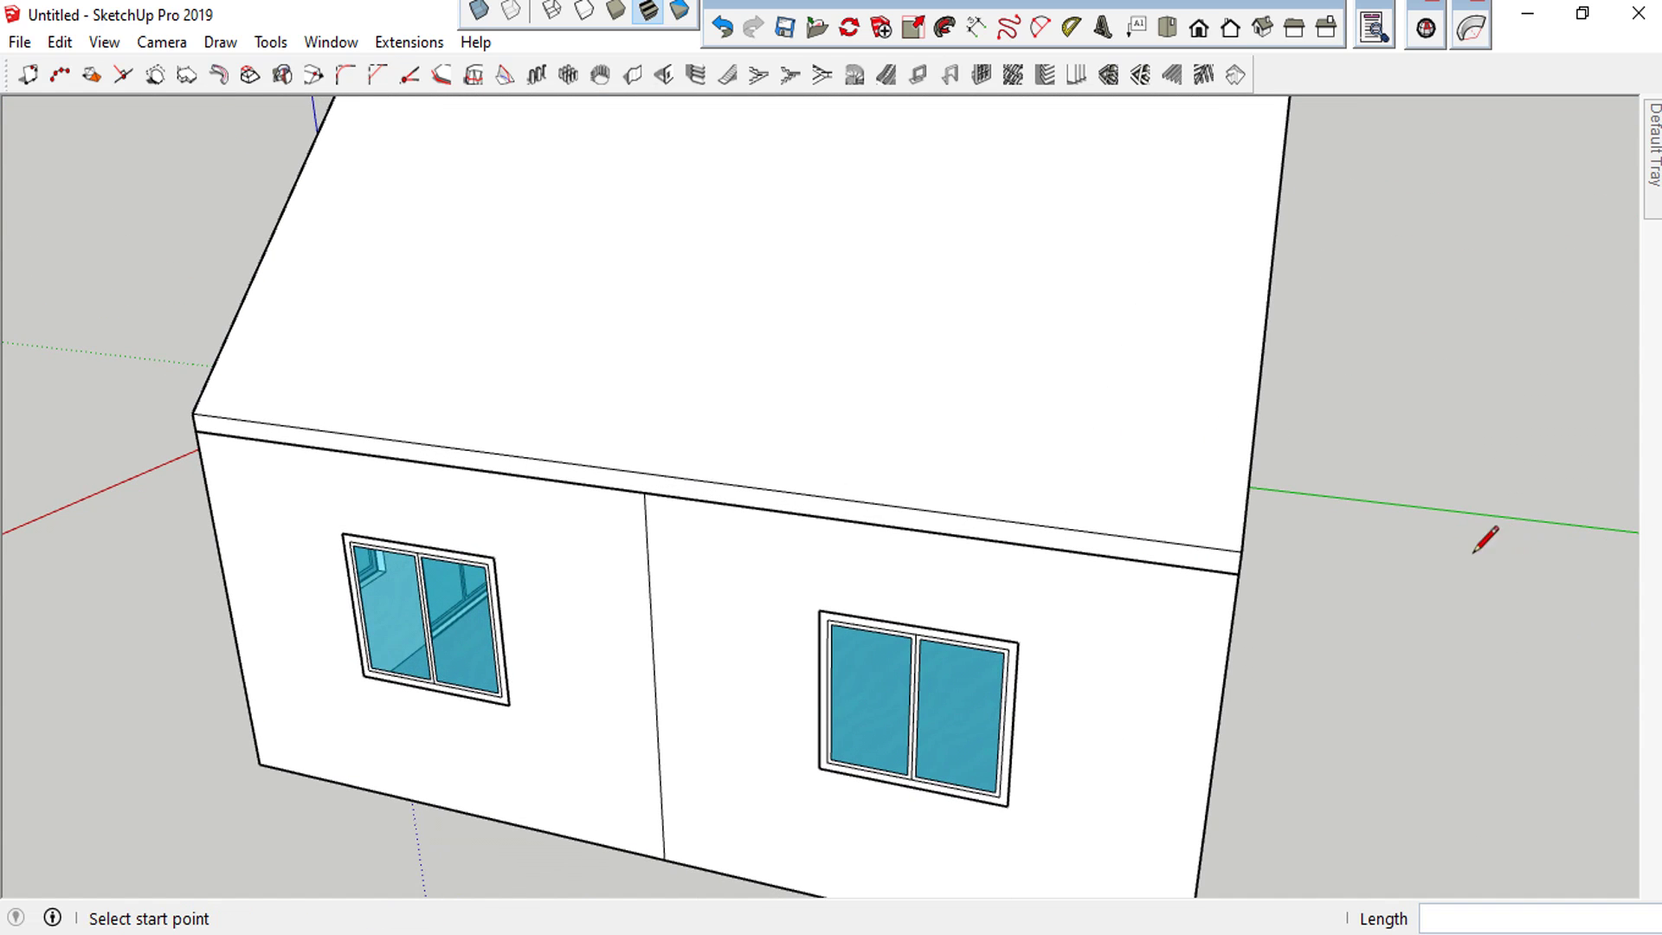
key("alt+space")
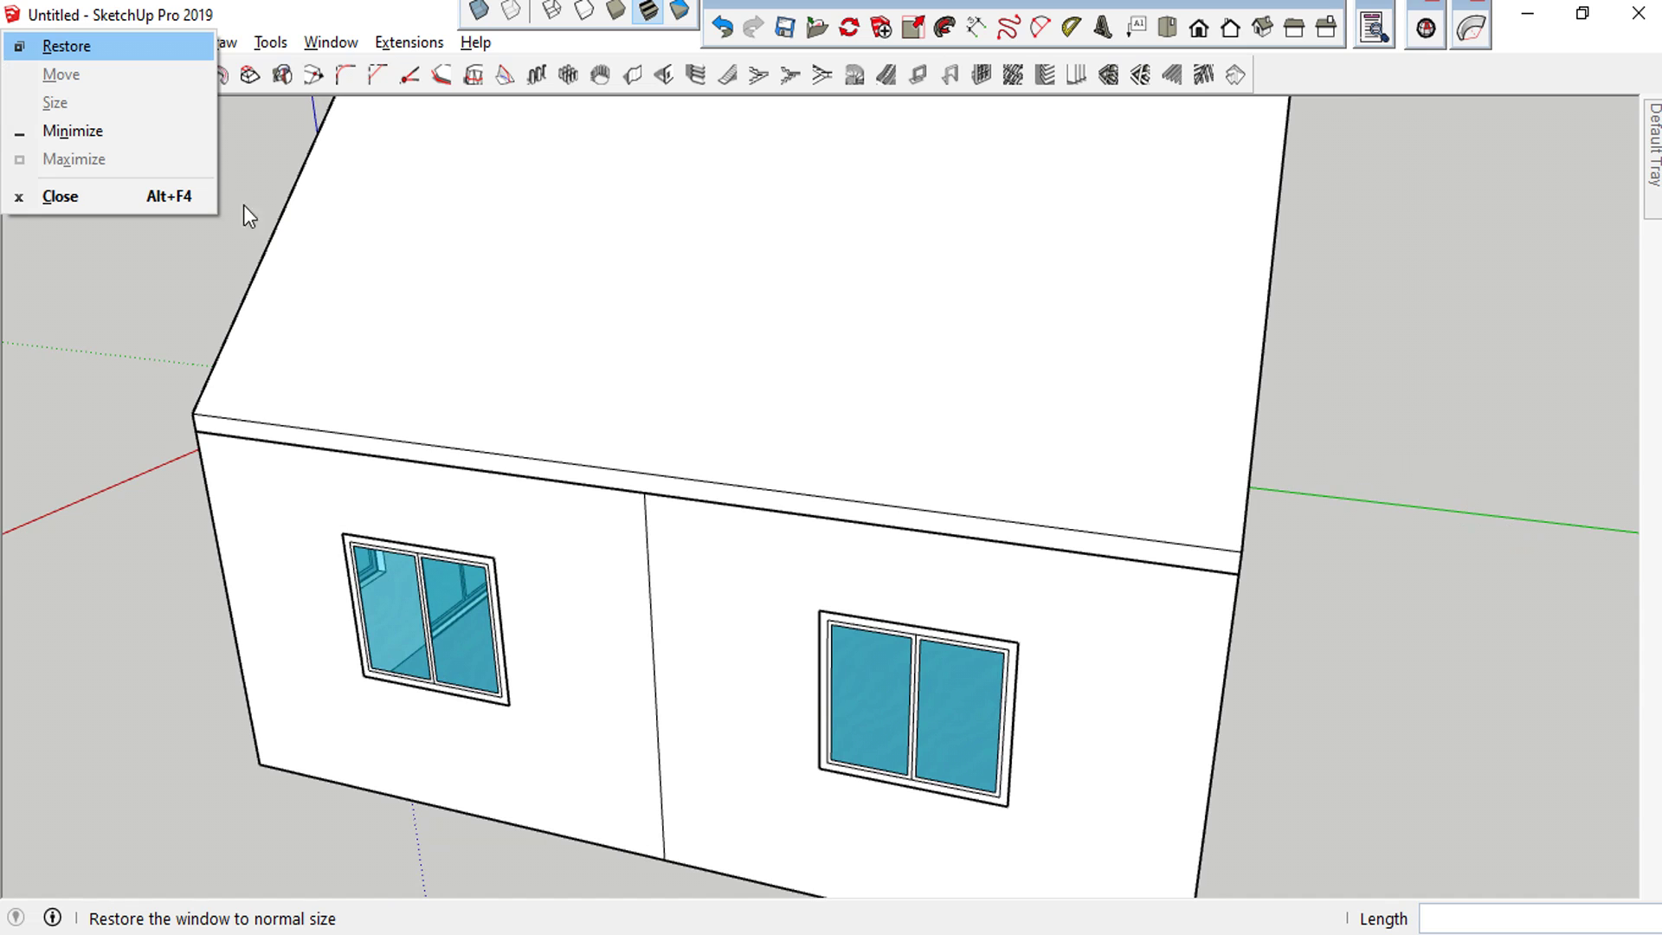
left_click(1364, 317)
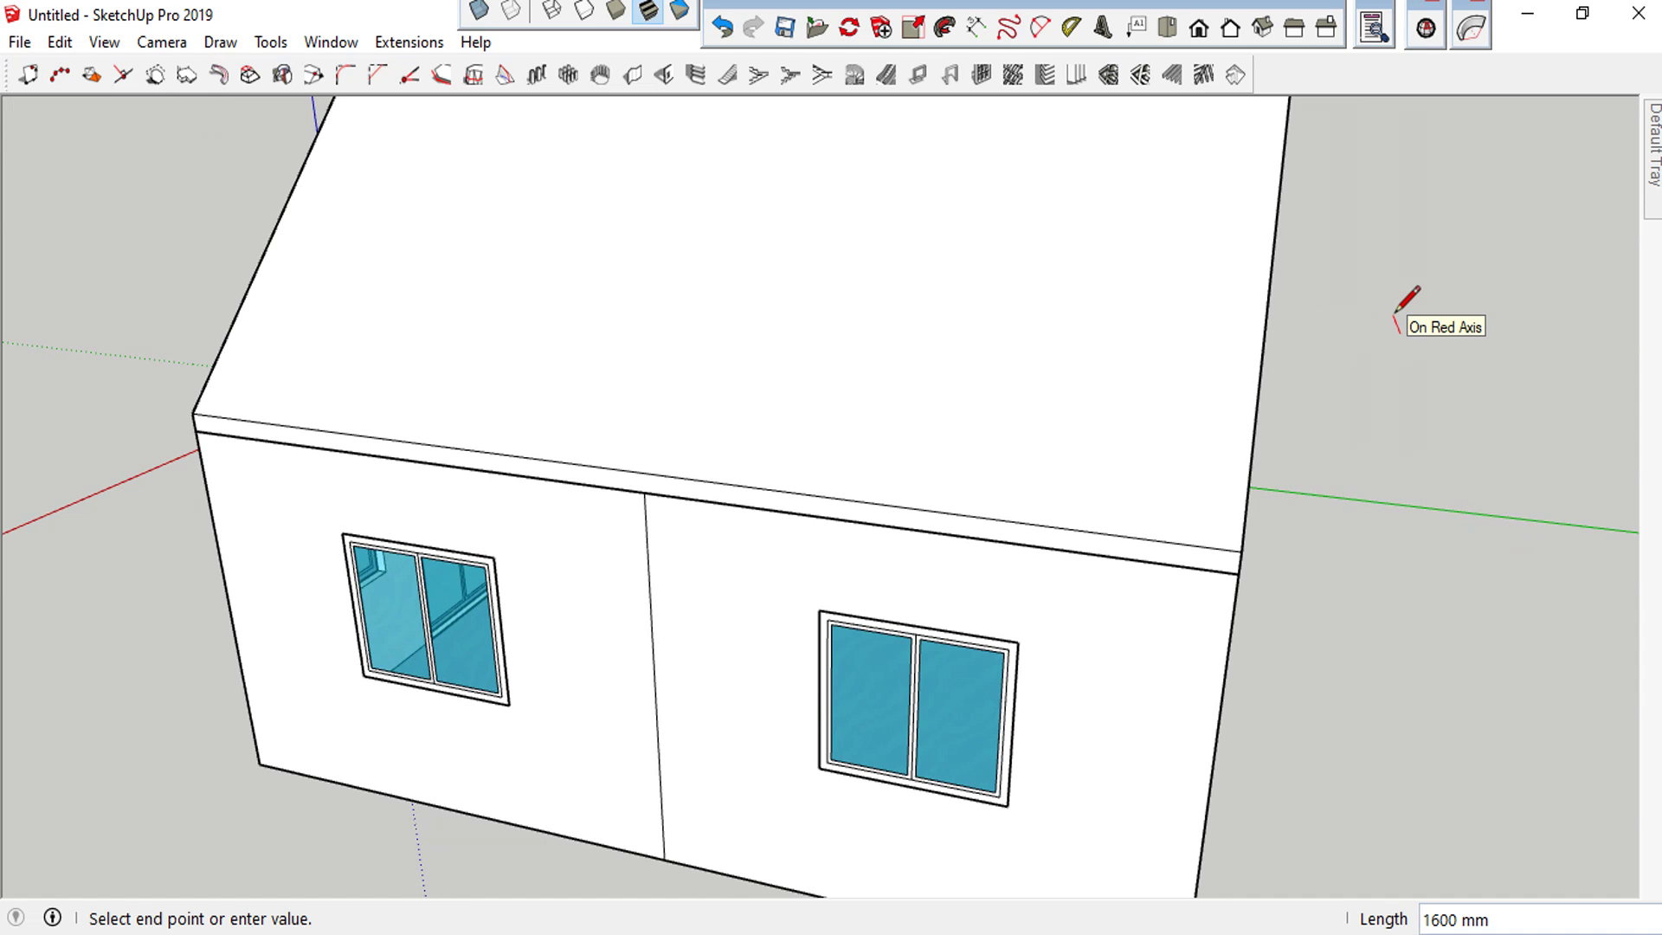
key("alt")
left_click(1198, 35)
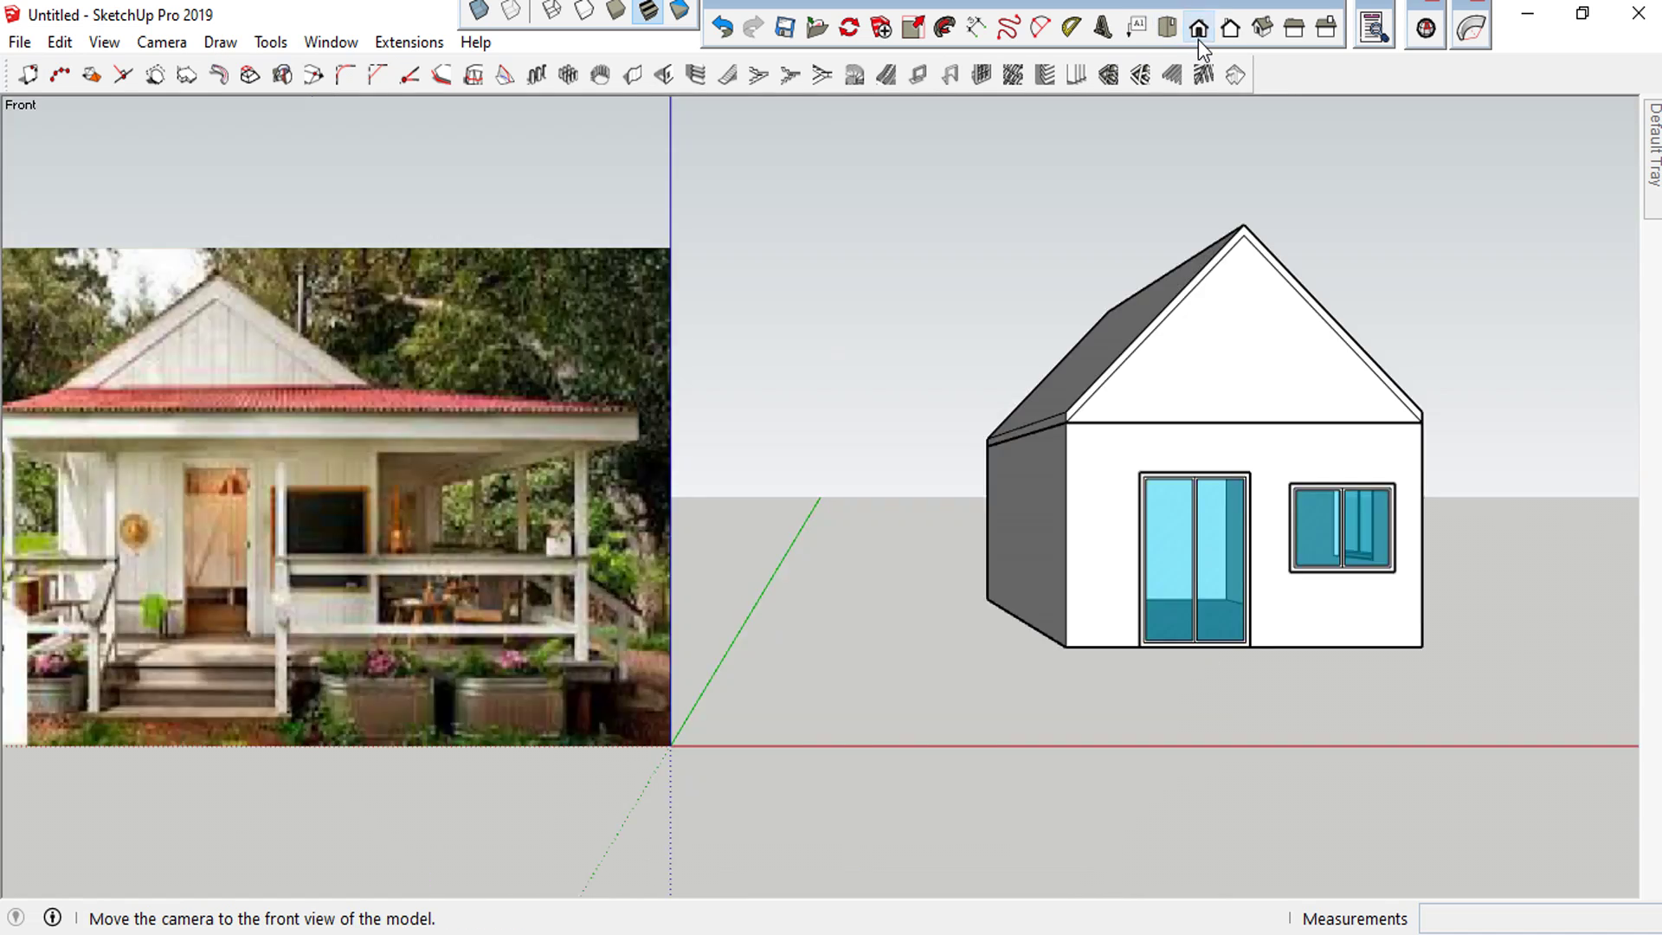
Paint the front gable triangle with Wallpaper Stripe from the Carpet, Fabrics, Leathers library
middle_click_drag(1196, 326, 1049, 378)
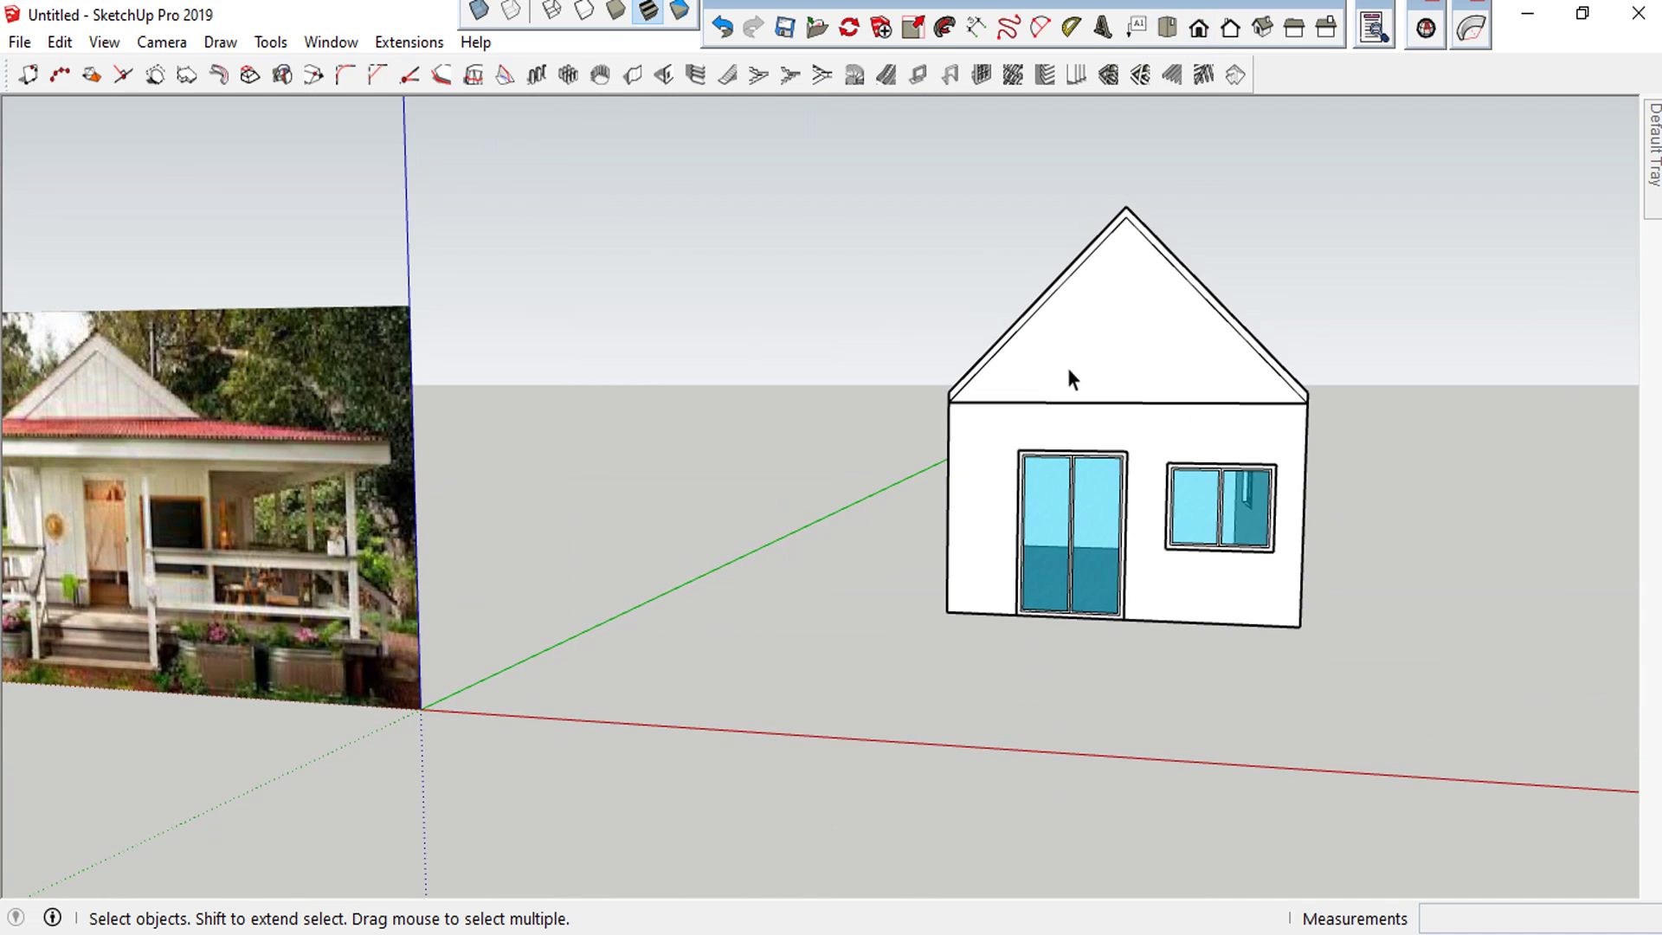
scroll(1071, 375, "down", 3)
scroll(1150, 334, "up", 1)
scroll(1007, 355, "up", 2)
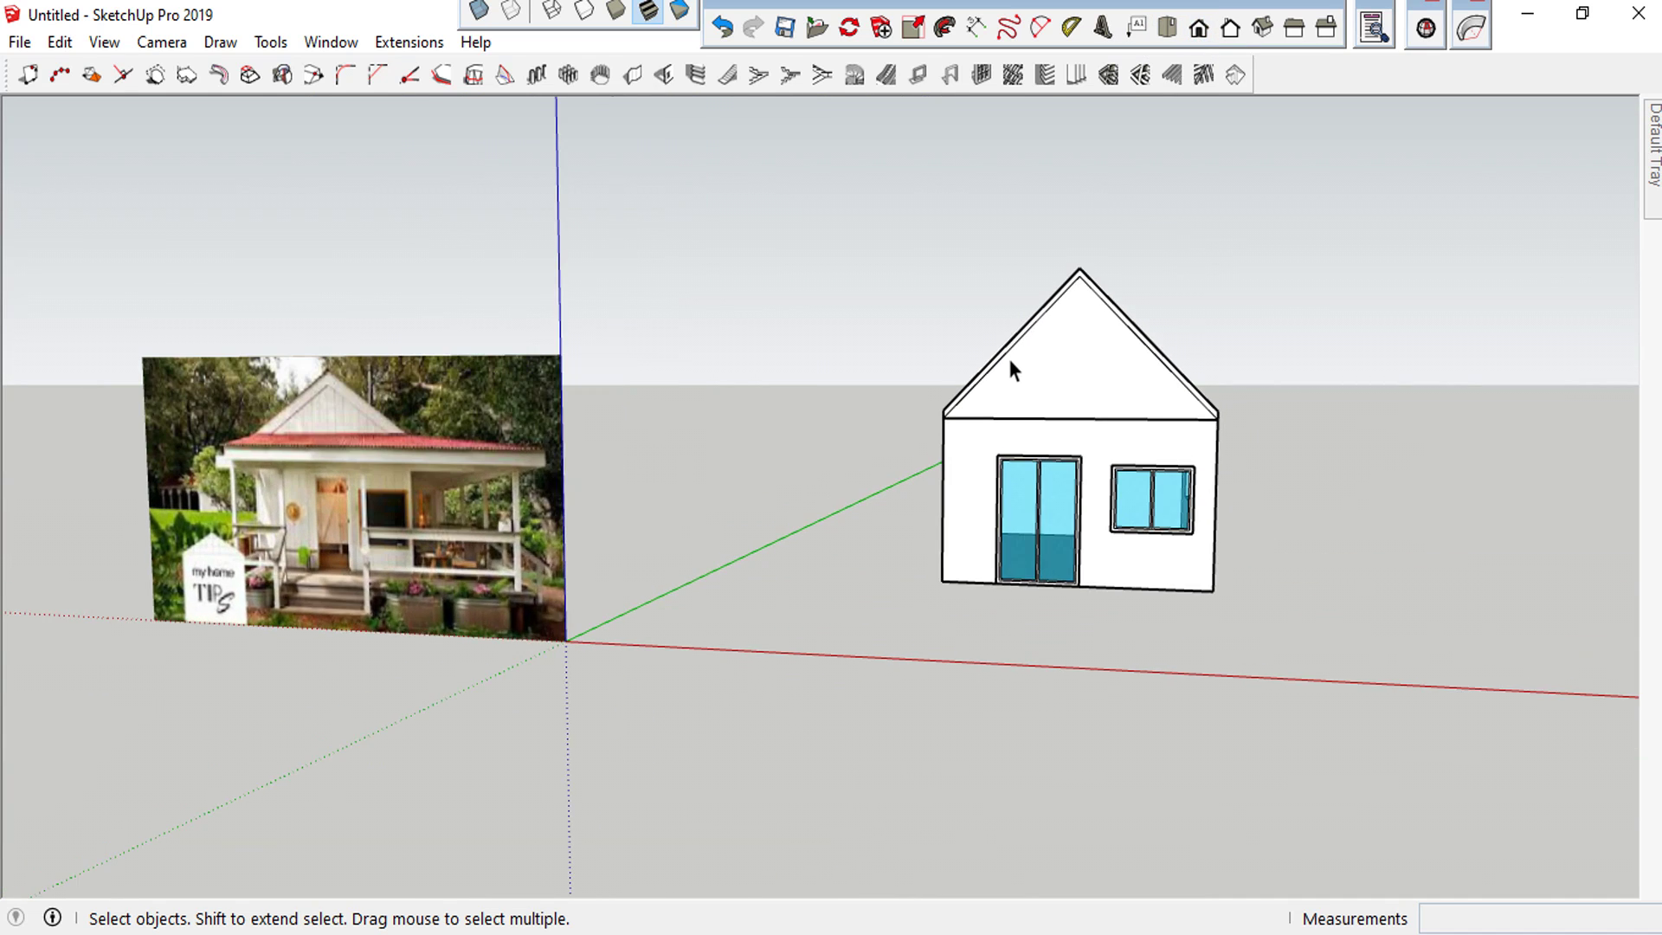
scroll(1082, 373, "up", 1)
left_click(1086, 368)
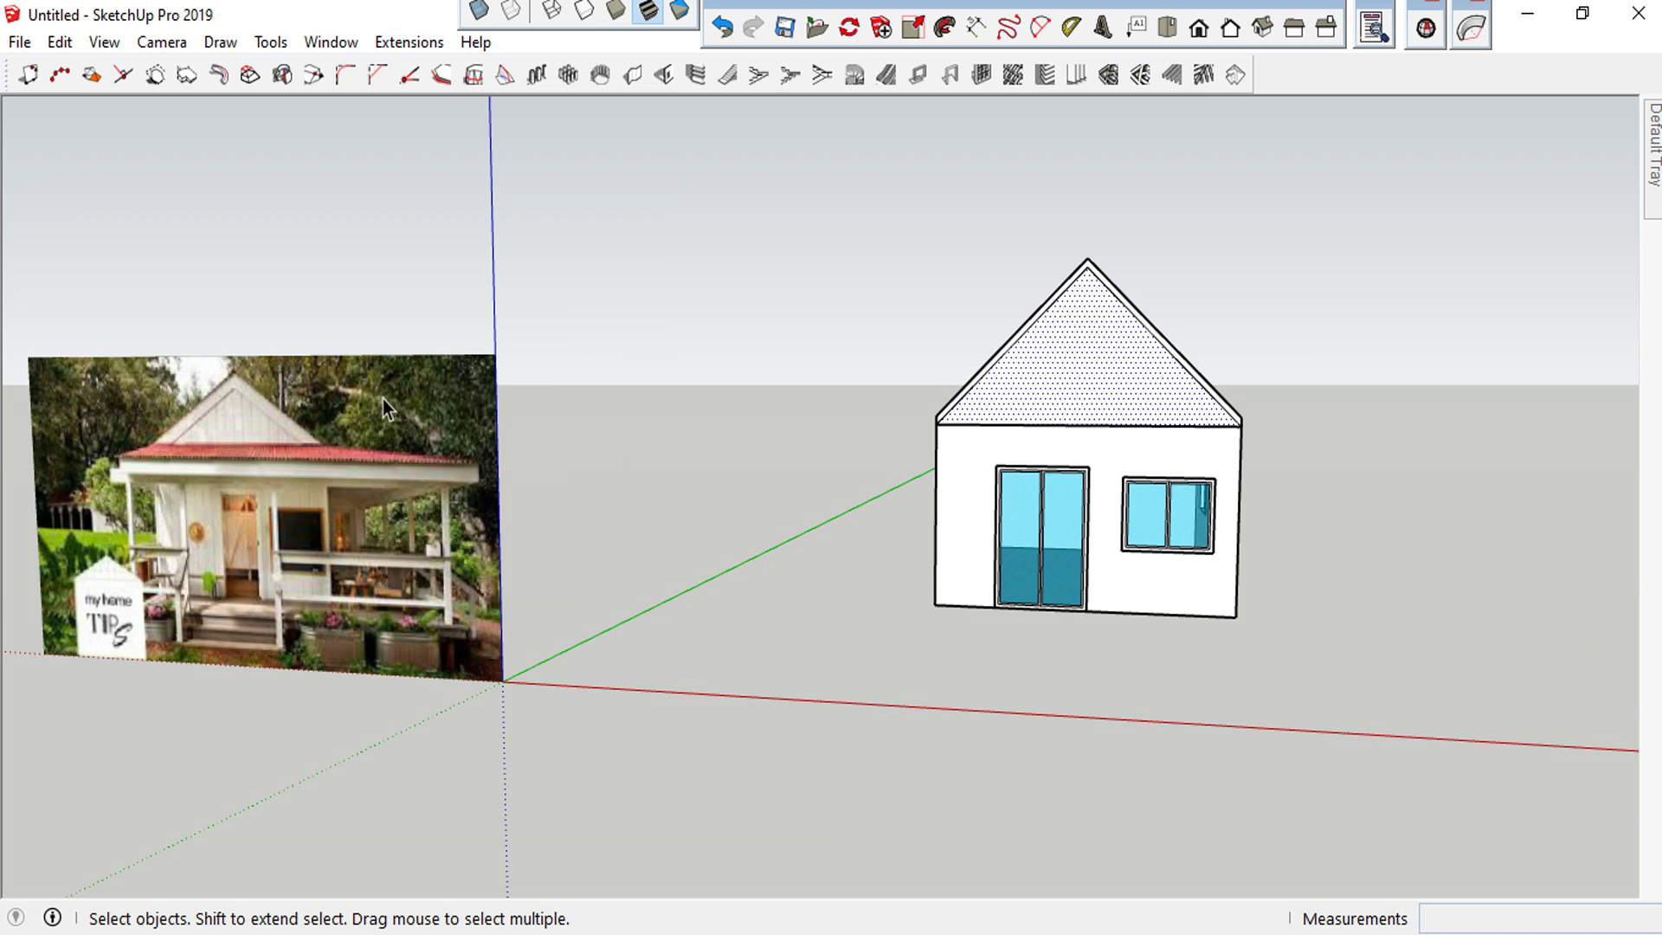
left_click(1356, 153)
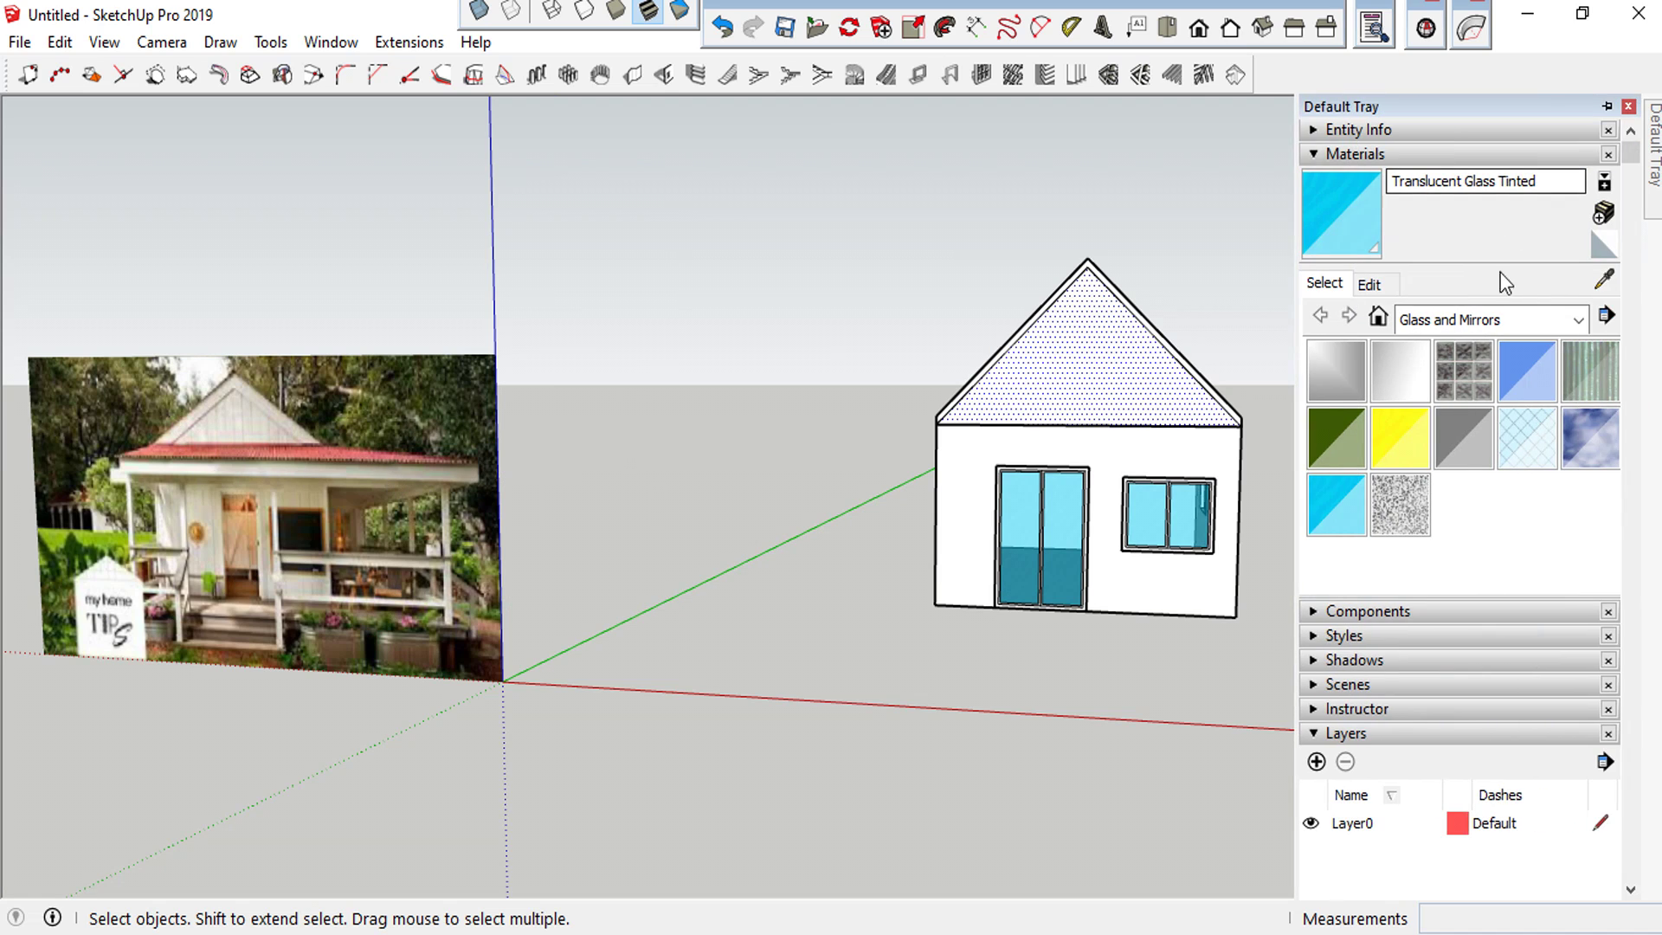
left_click(1587, 322)
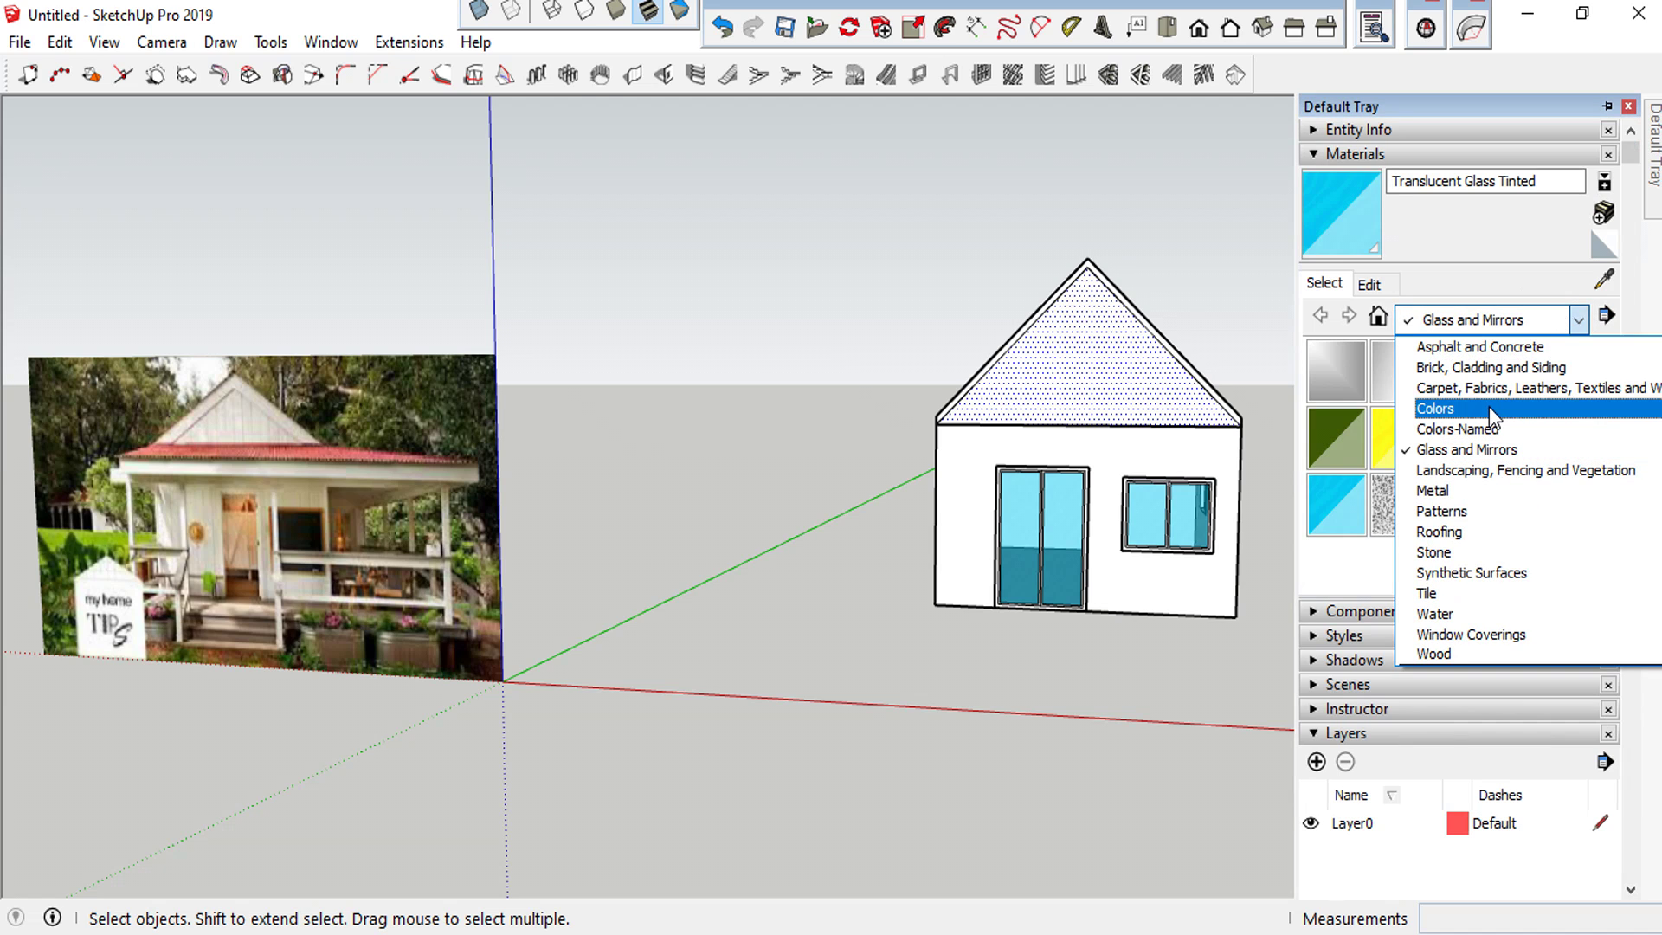
left_click(1489, 394)
left_click(1579, 319)
left_click(1483, 382)
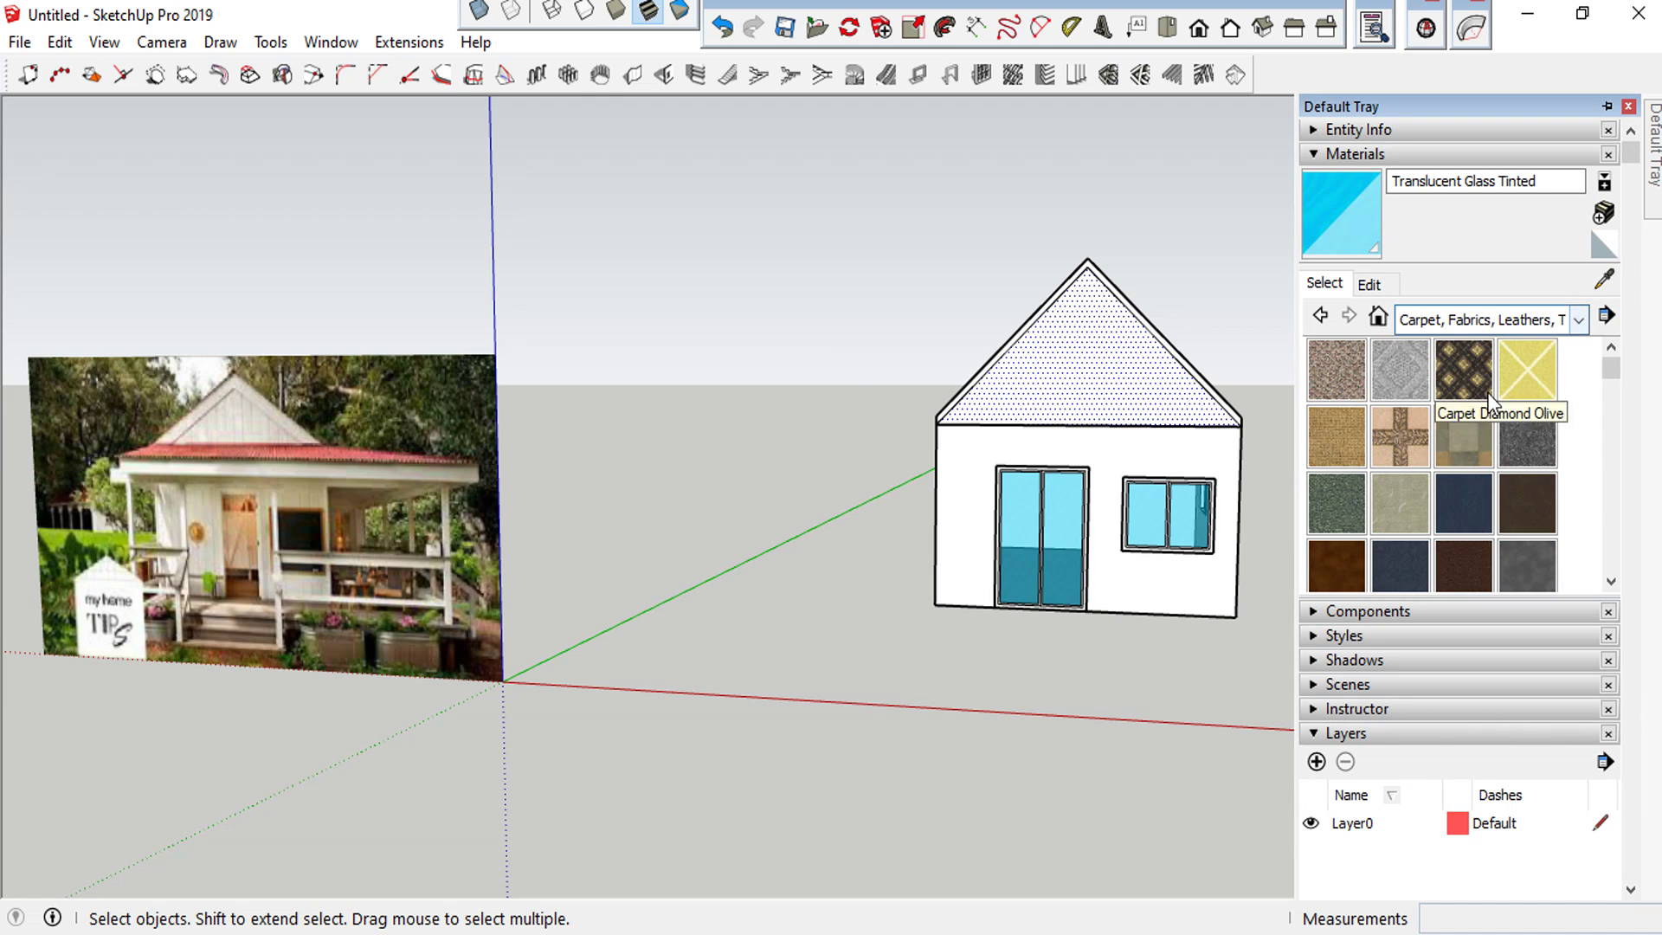
scroll(1423, 537, "down", 3)
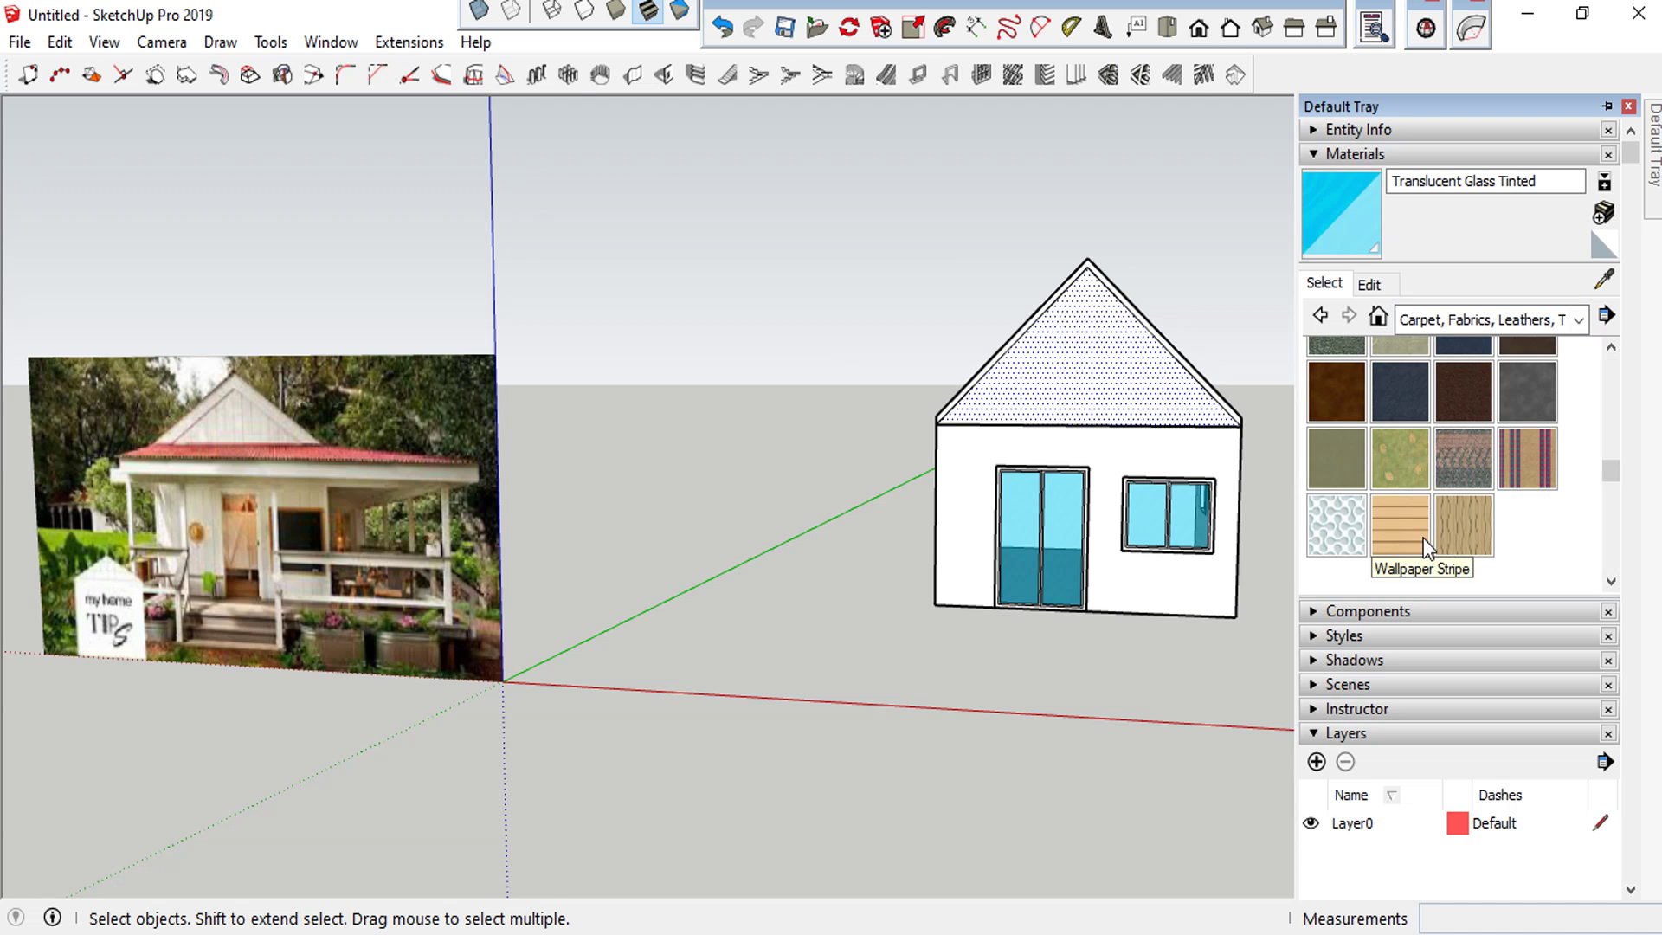
left_click(1400, 524)
left_click(1151, 367)
Orbit and zoom around the house to inspect the textured gable and the roof
middle_click_drag(1151, 367, 1053, 440)
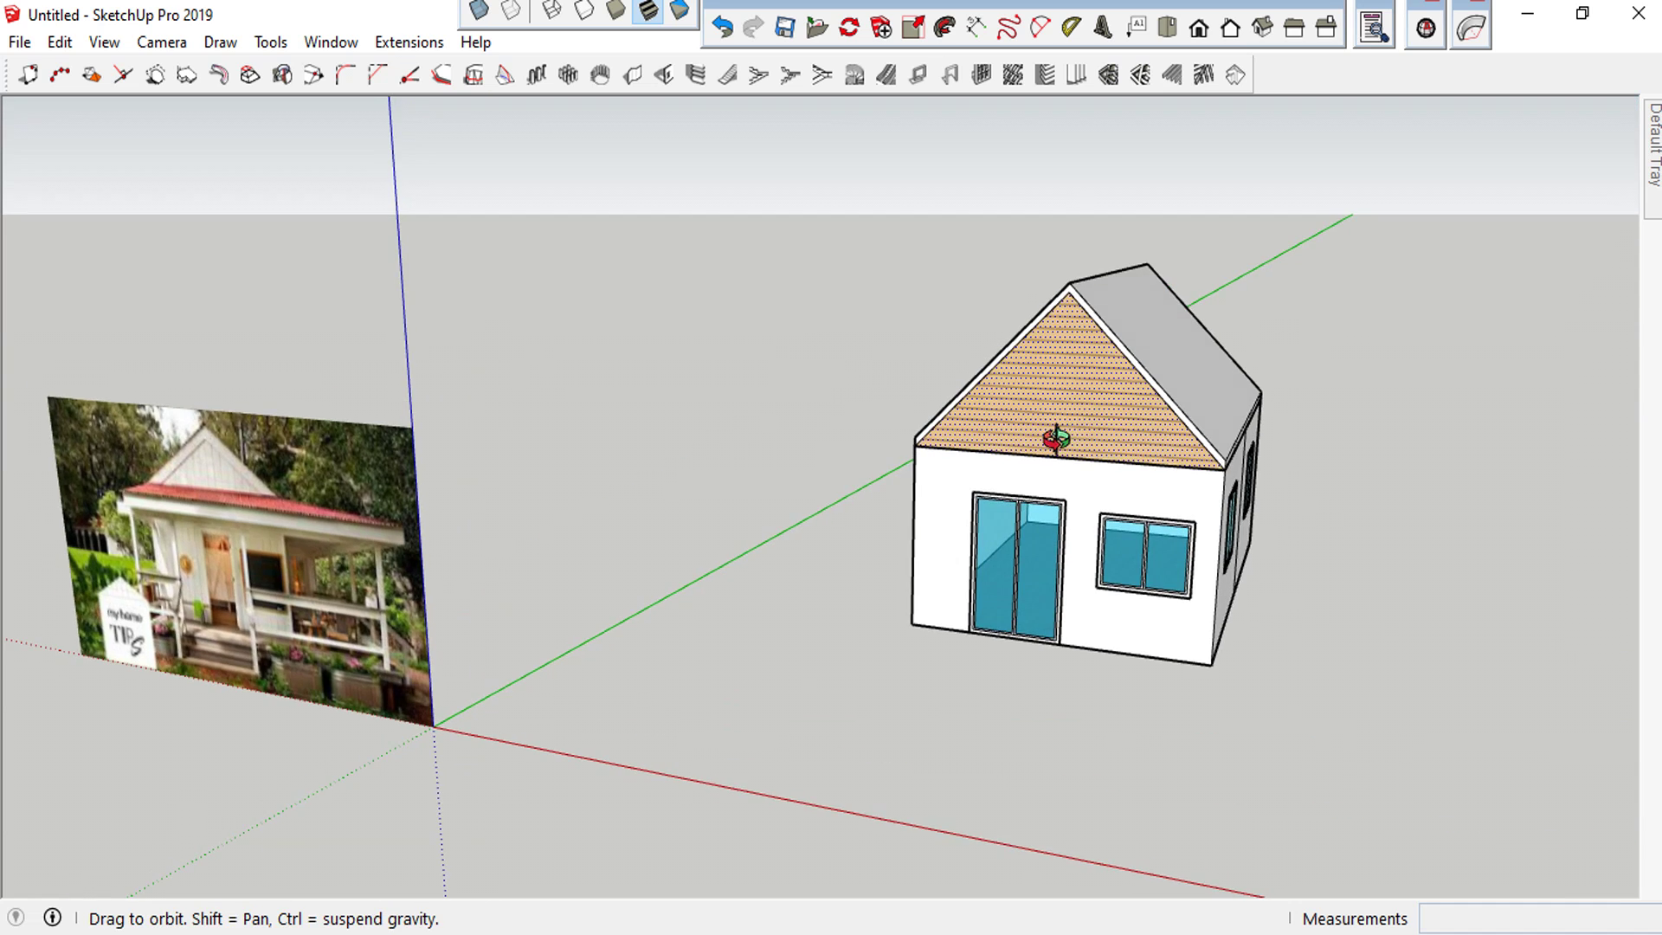
scroll(1068, 389, "up", 4)
middle_click_drag(1076, 381, 1161, 323)
key("space")
scroll(1365, 341, "down", 5)
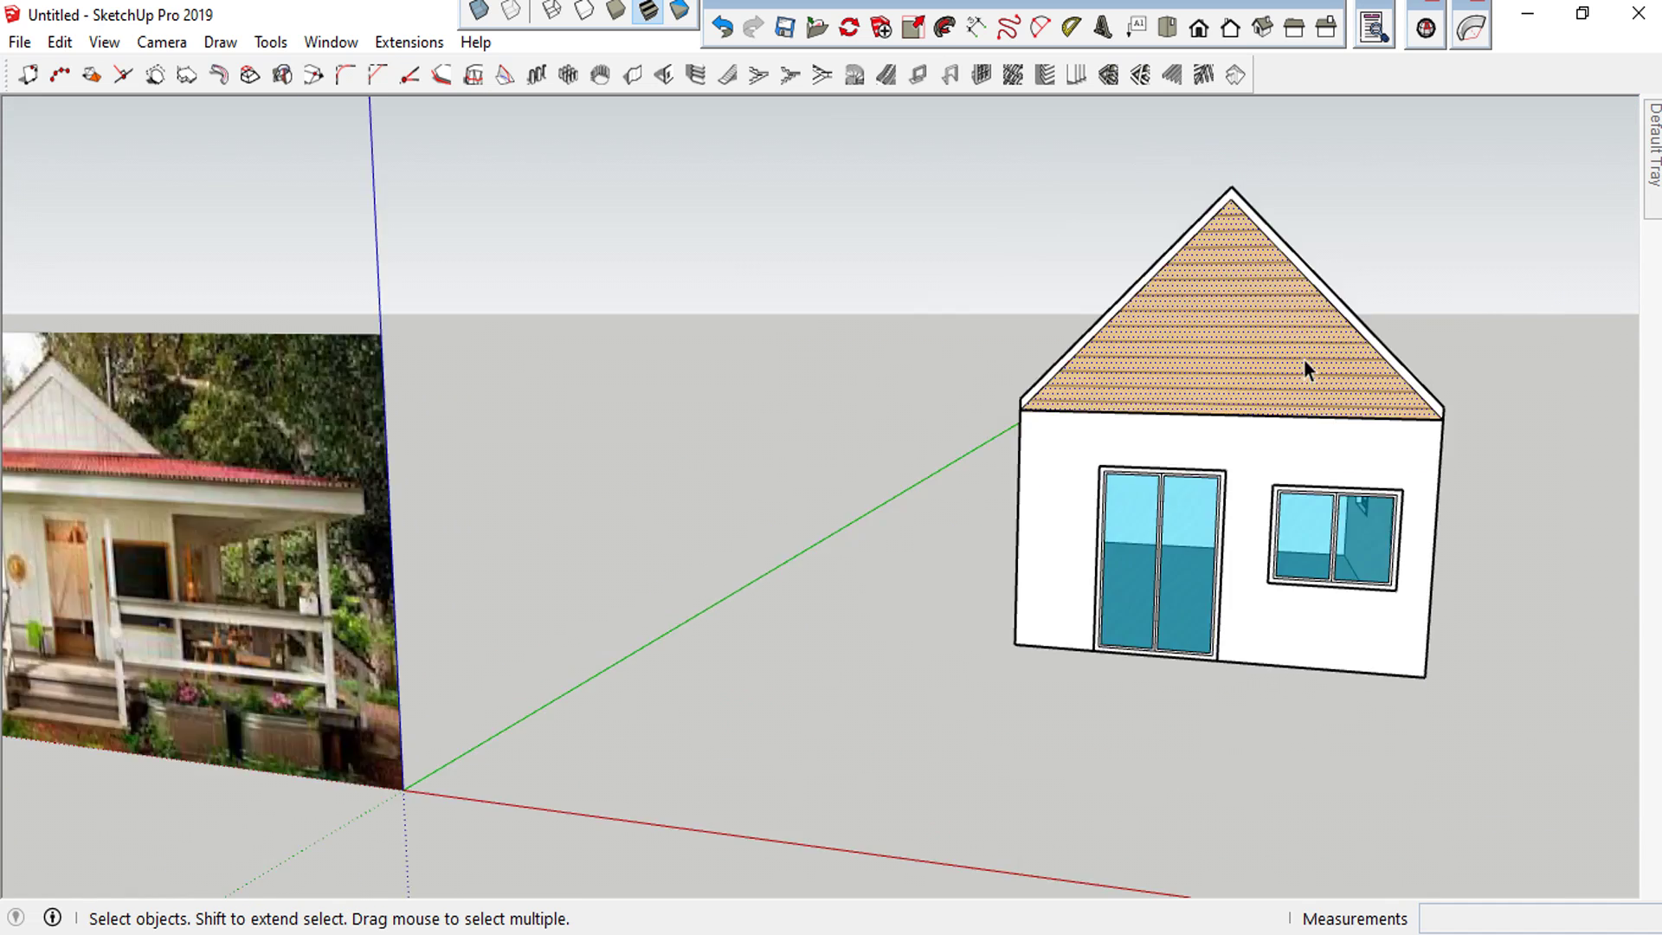
scroll(352, 511, "down", 3)
scroll(579, 454, "up", 3)
scroll(569, 434, "up", 1)
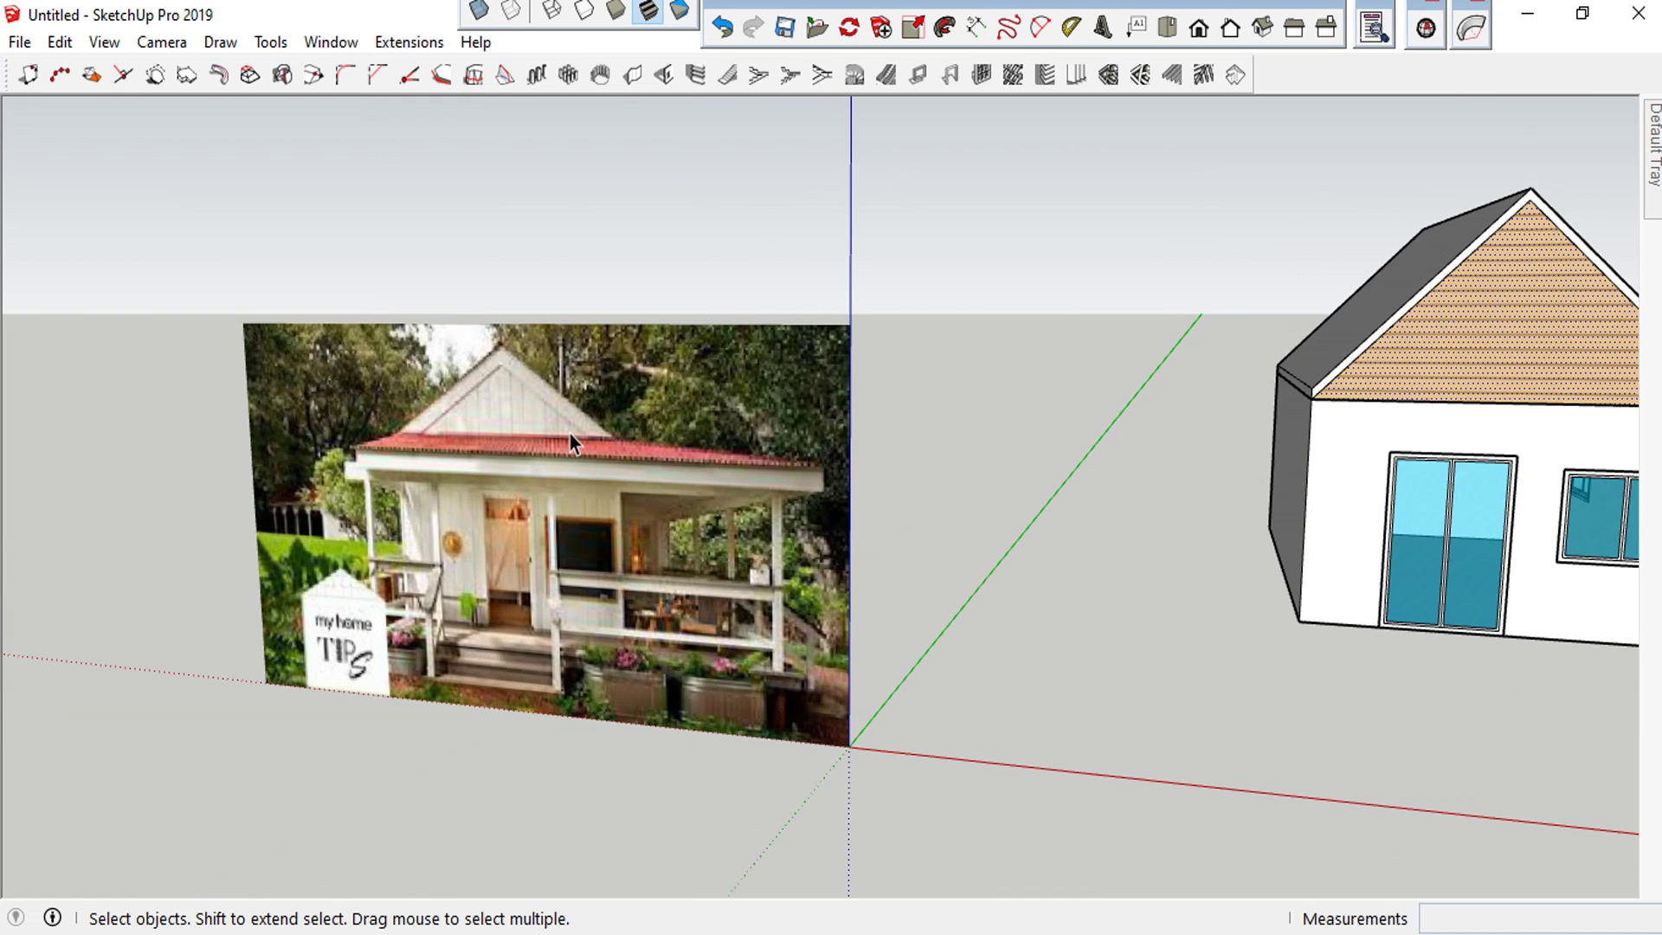
scroll(570, 433, "down", 3)
scroll(621, 431, "up", 2)
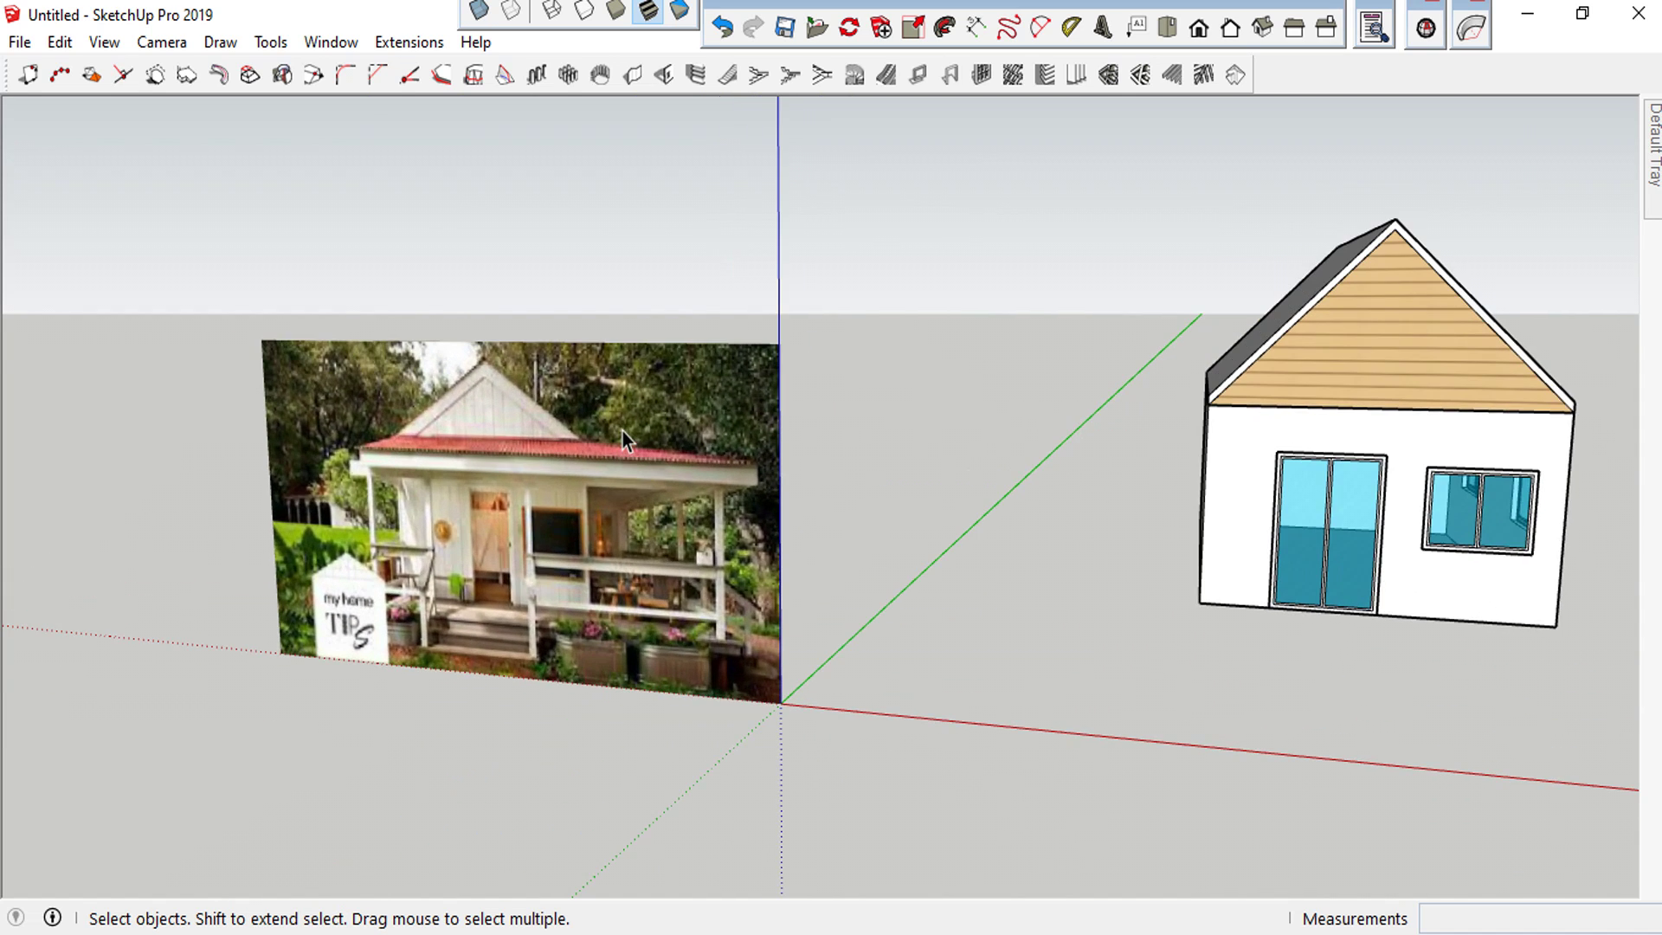
scroll(536, 475, "down", 2)
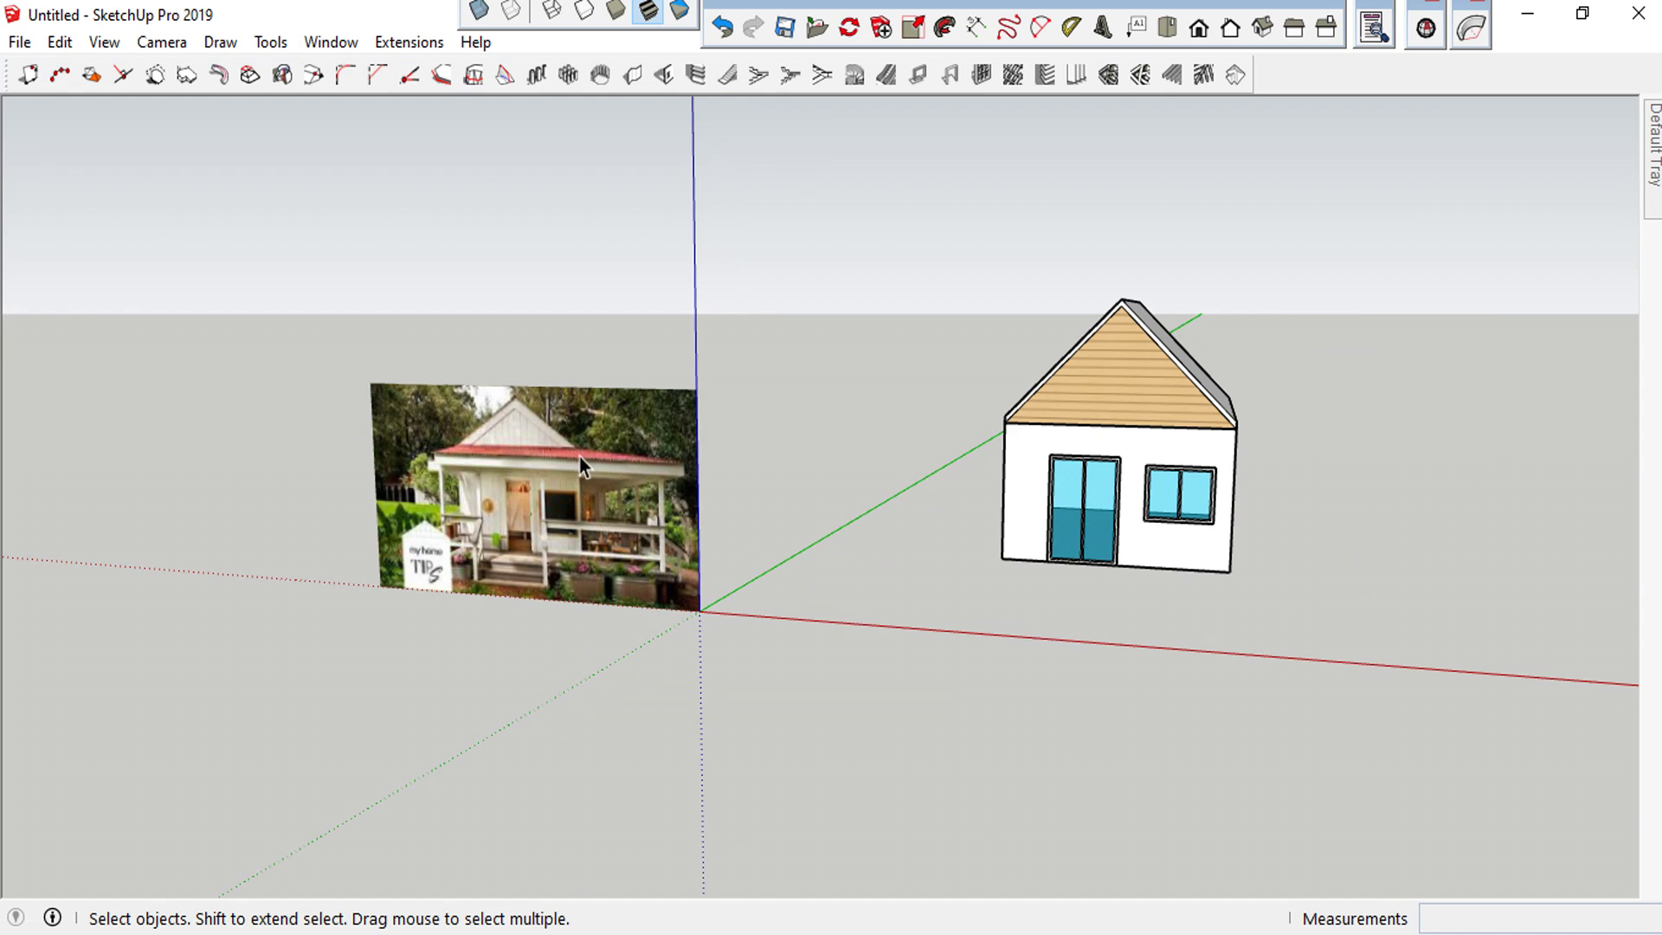
scroll(553, 479, "up", 3)
scroll(592, 459, "up", 1)
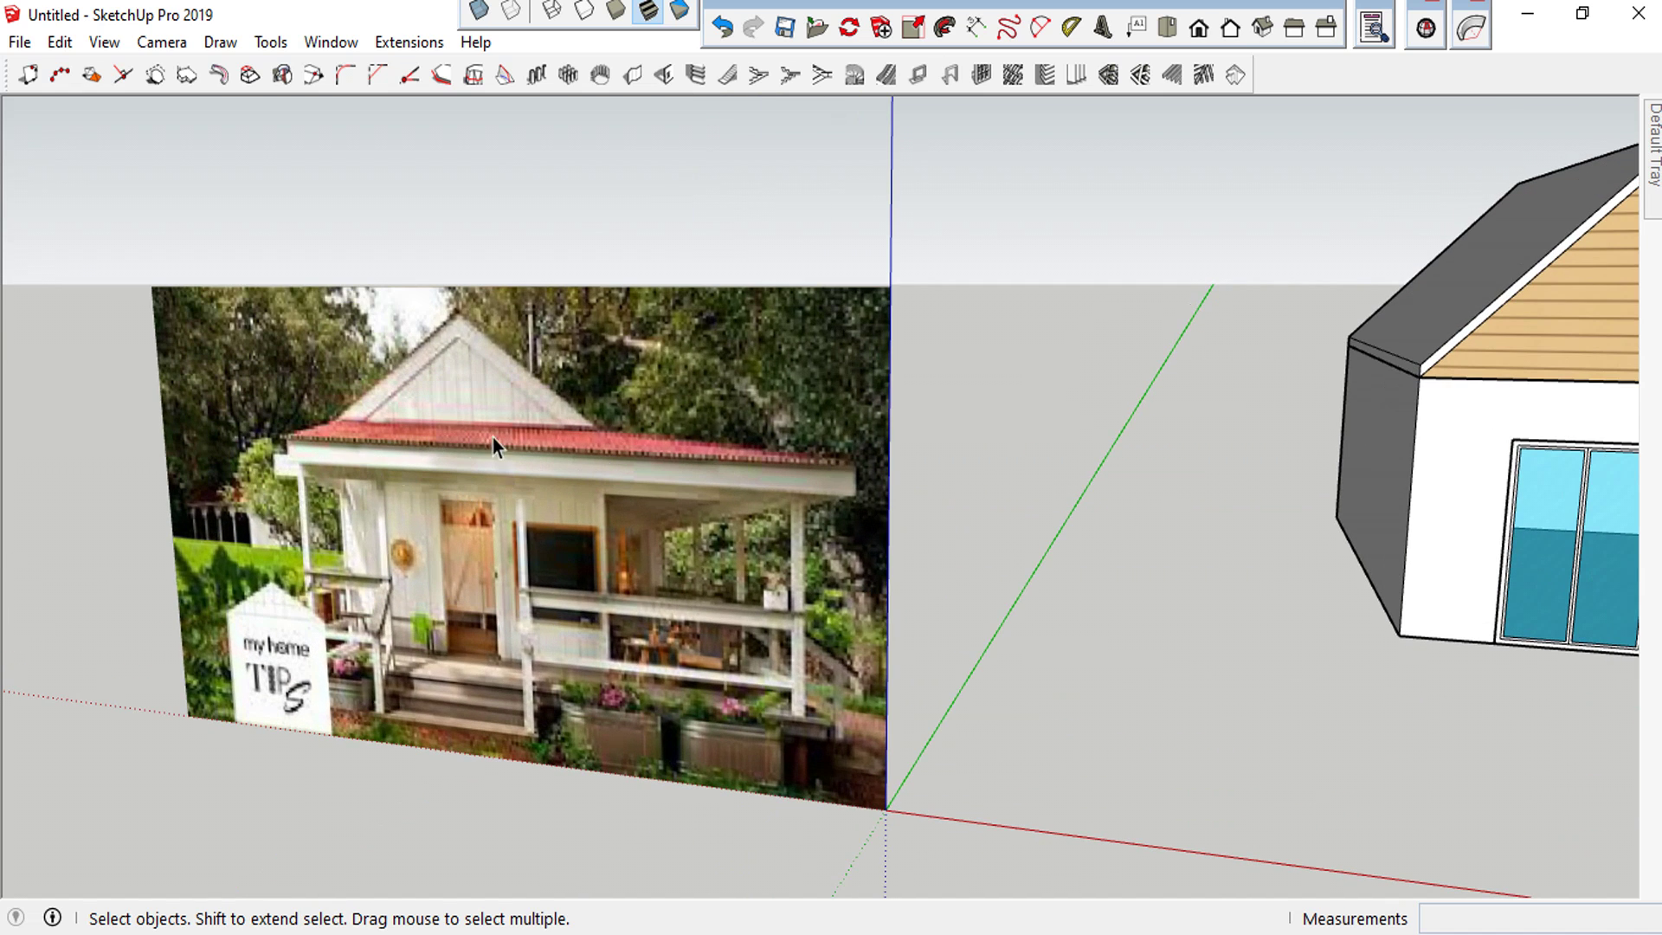
scroll(797, 444, "down", 3)
scroll(1001, 543, "down", 2)
middle_click_drag(995, 545, 1022, 570)
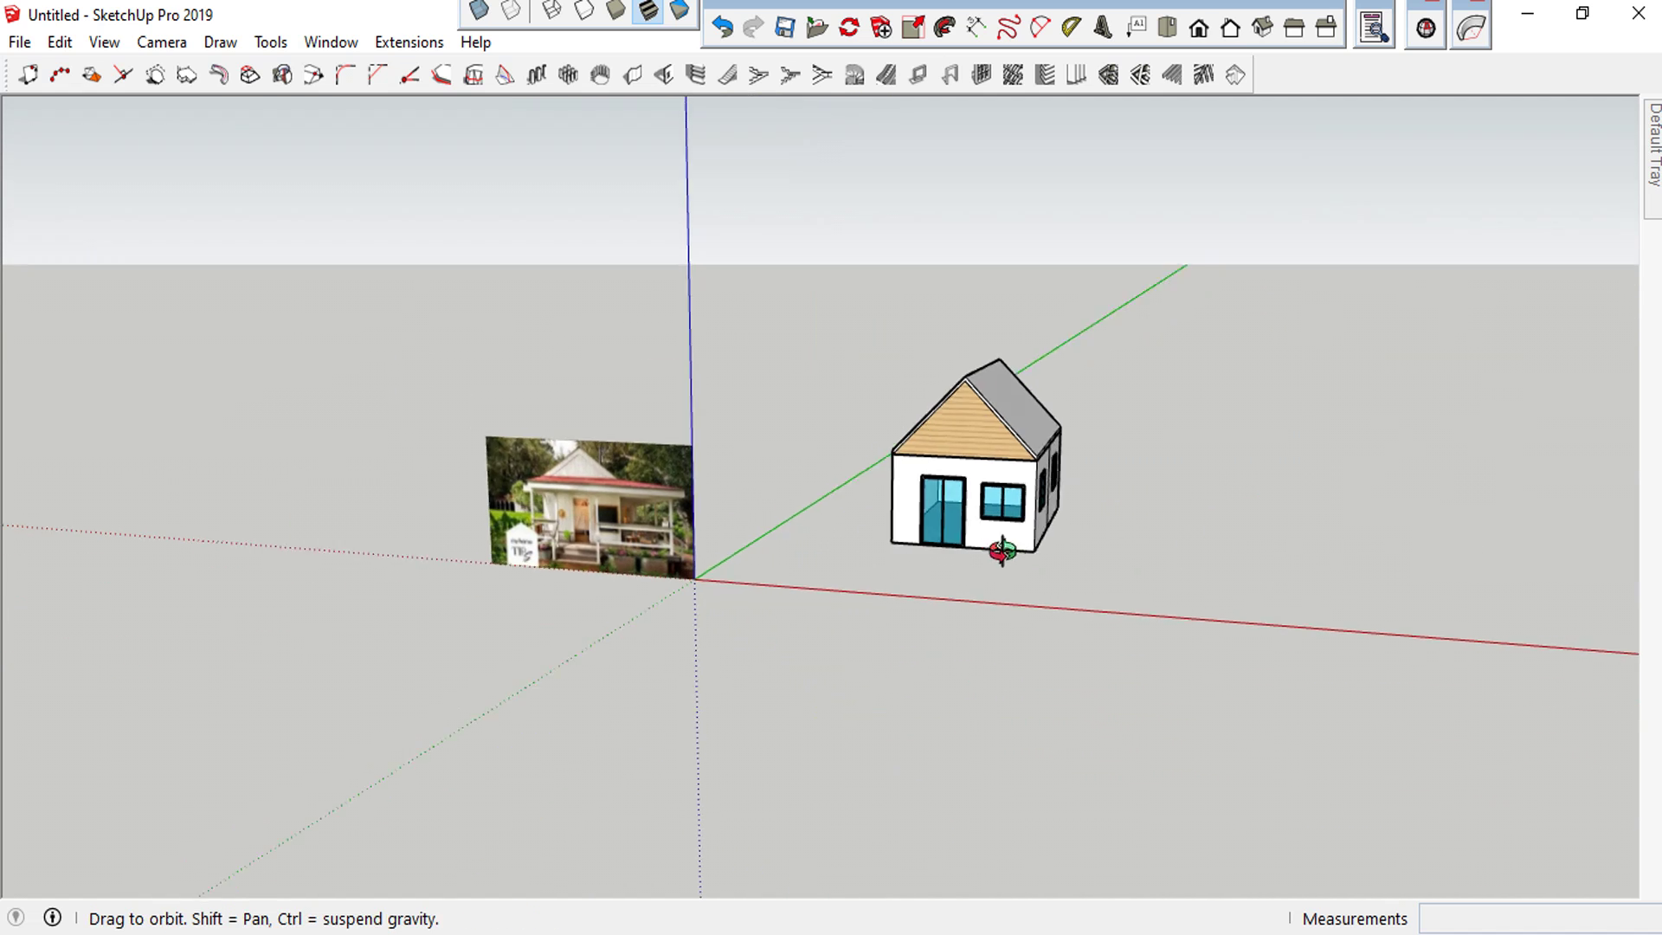
scroll(1040, 572, "up", 2)
scroll(1041, 571, "up", 1)
scroll(1082, 545, "down", 2)
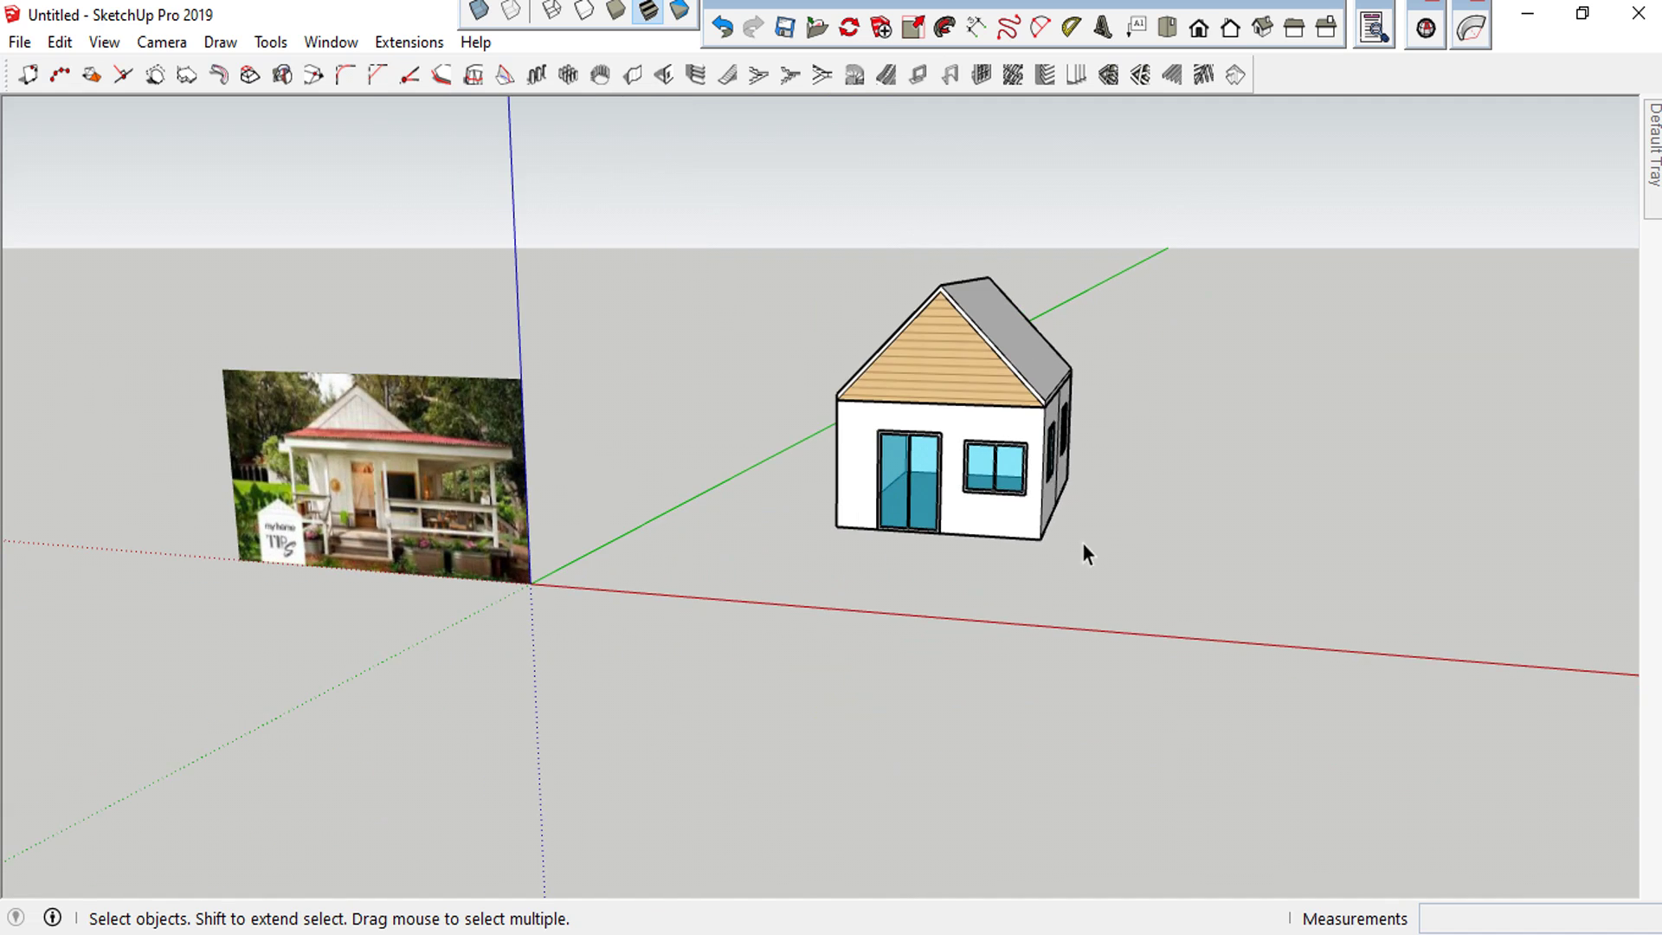
scroll(924, 560, "up", 3)
scroll(922, 561, "up", 1)
middle_click_drag(1046, 564, 1016, 713)
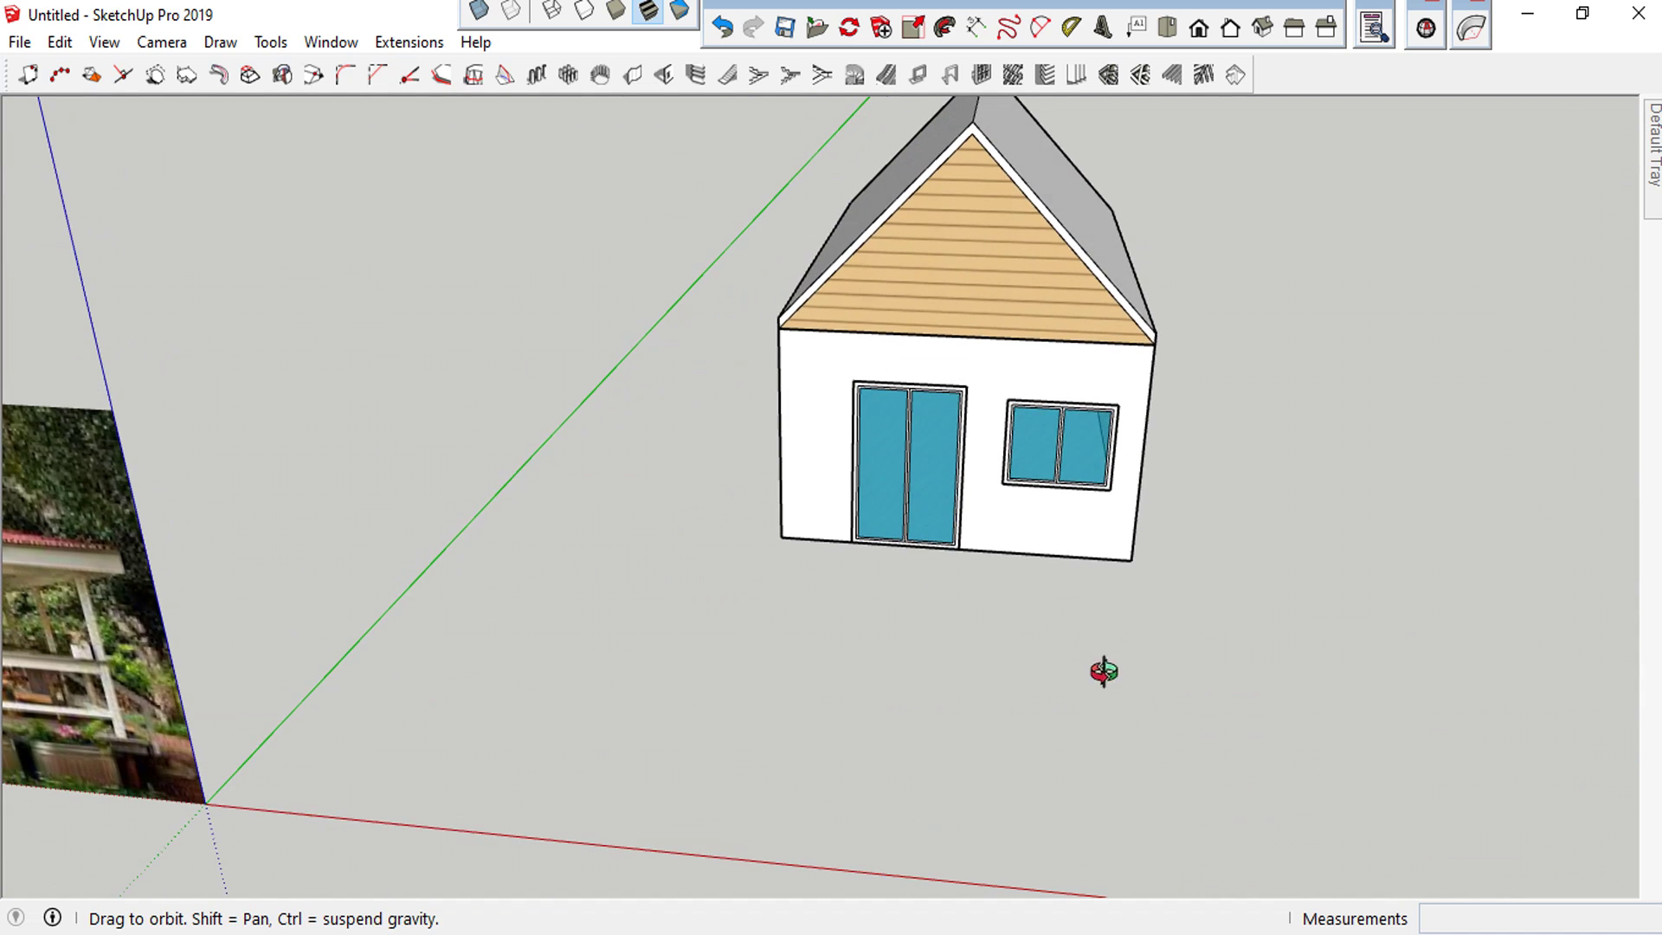
Draw a 100 by 100 square at the house's bottom-right corner
key("r")
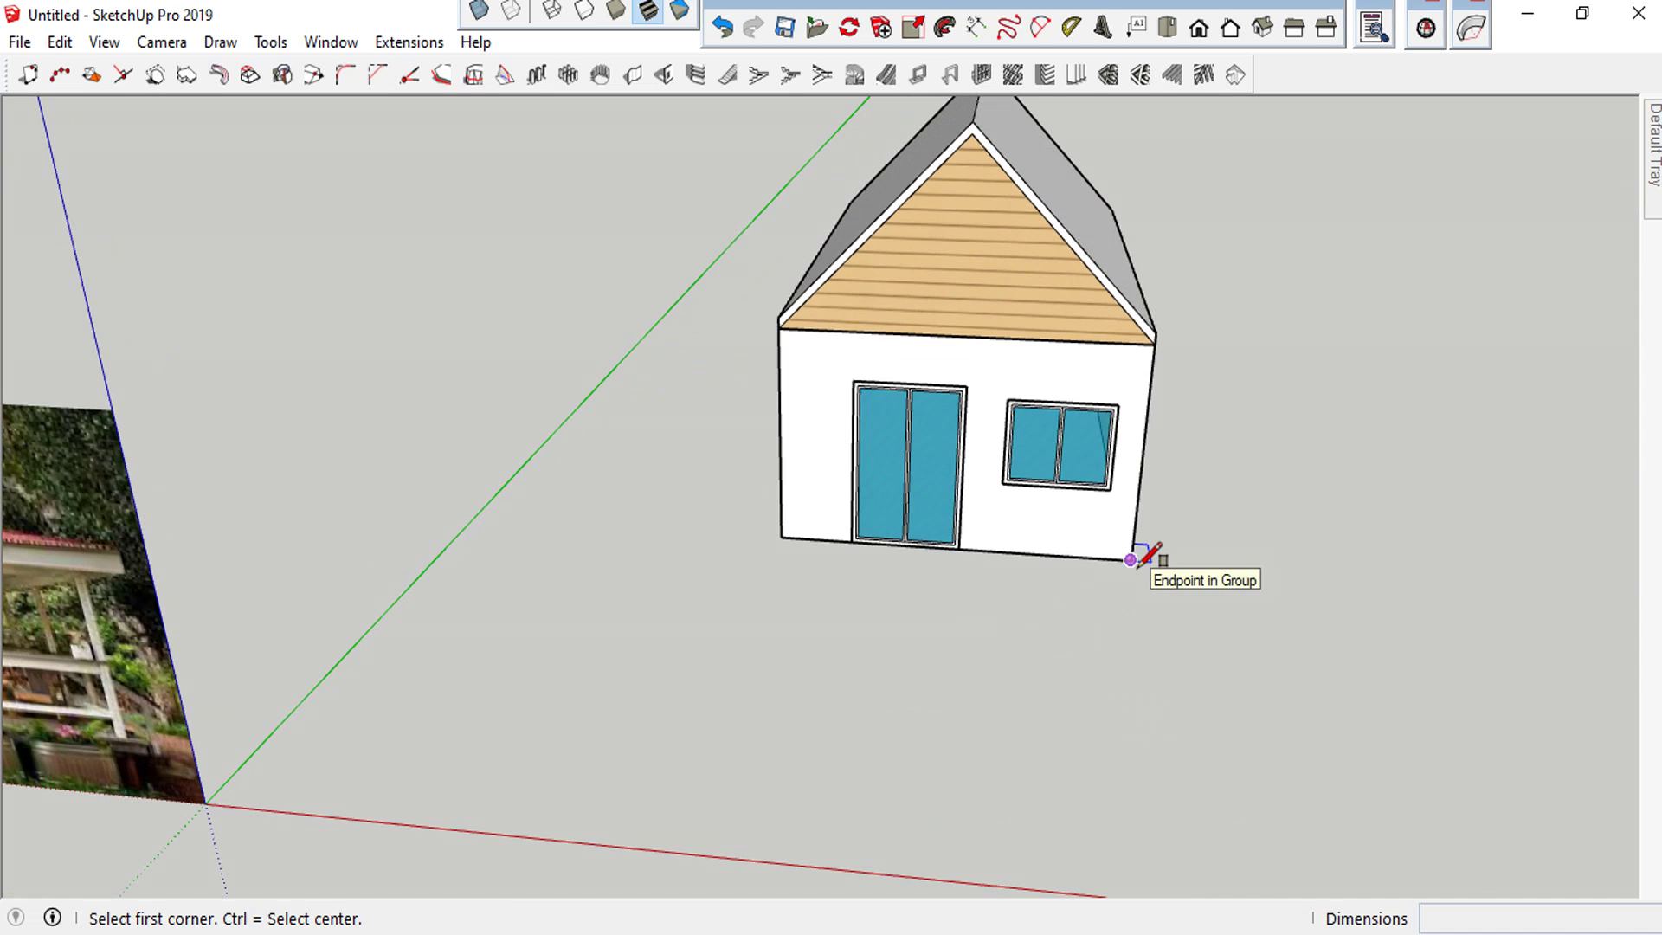
left_click(1130, 560)
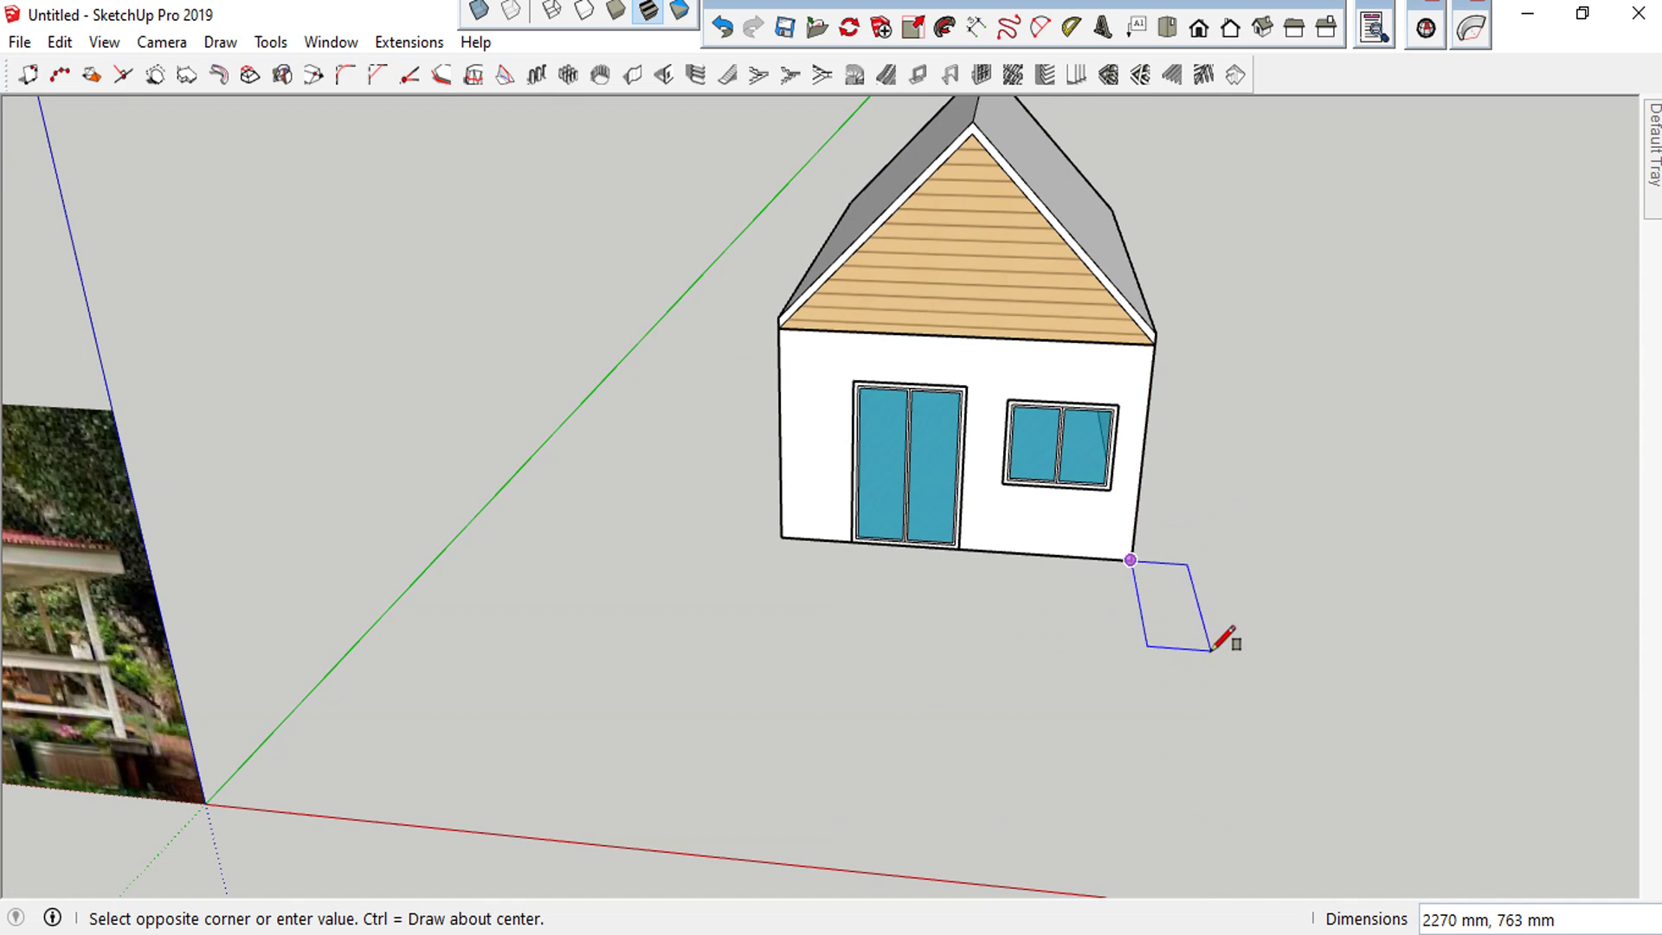
type("100,100")
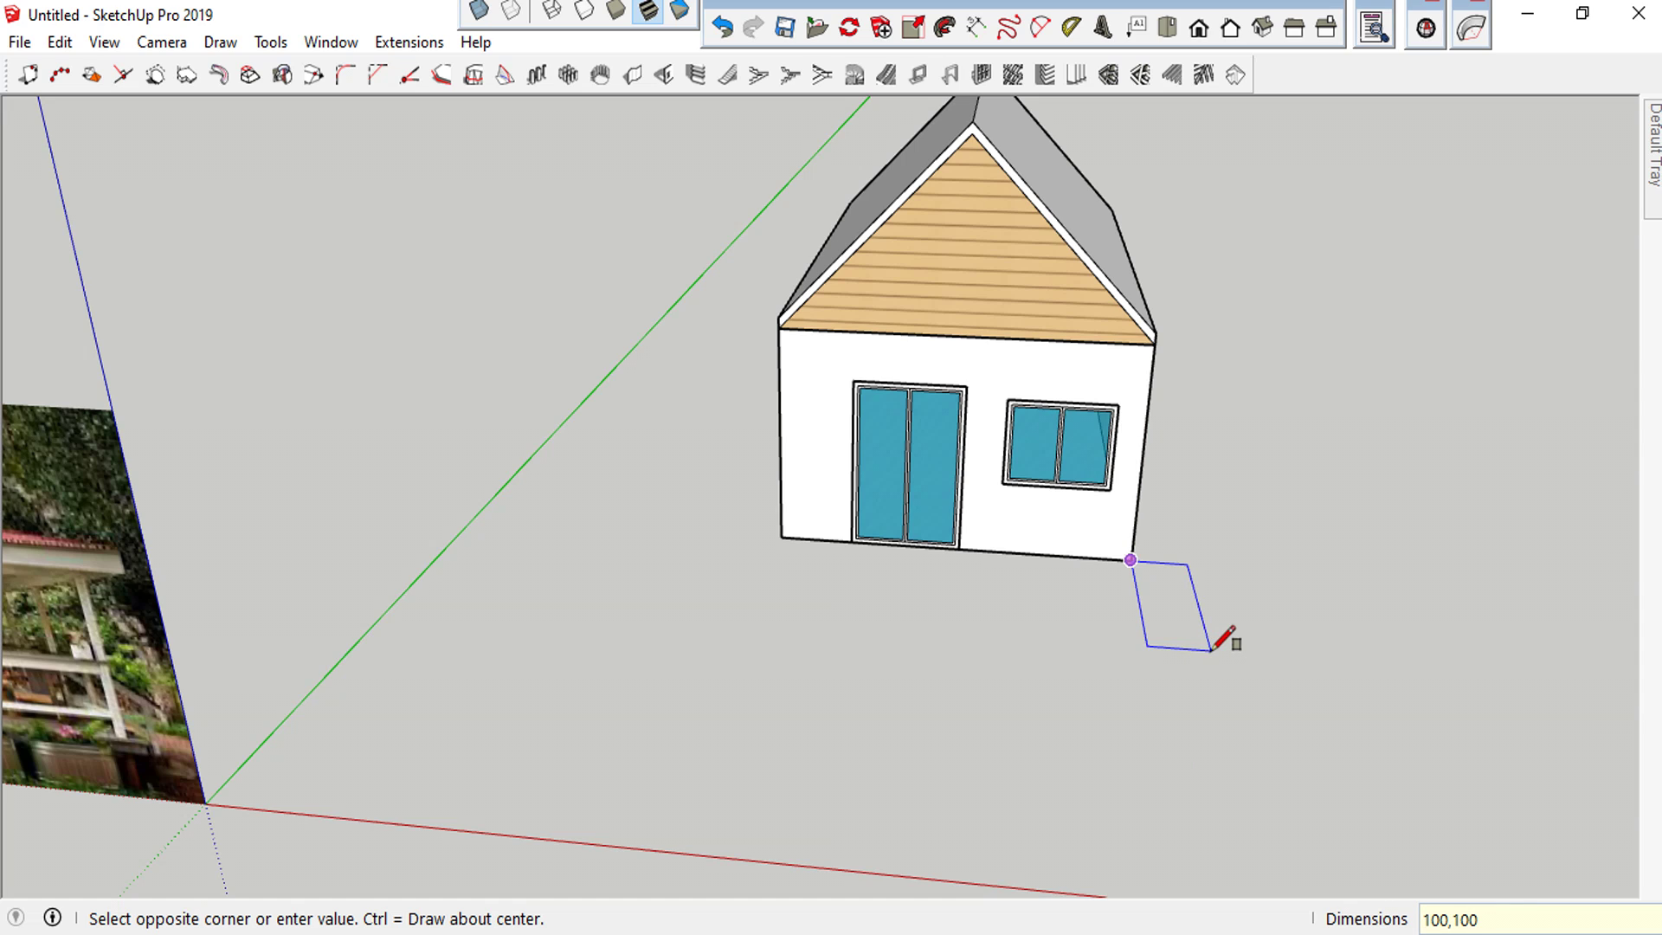
key("Return")
key("space")
scroll(1132, 563, "up", 3)
scroll(1135, 561, "up", 2)
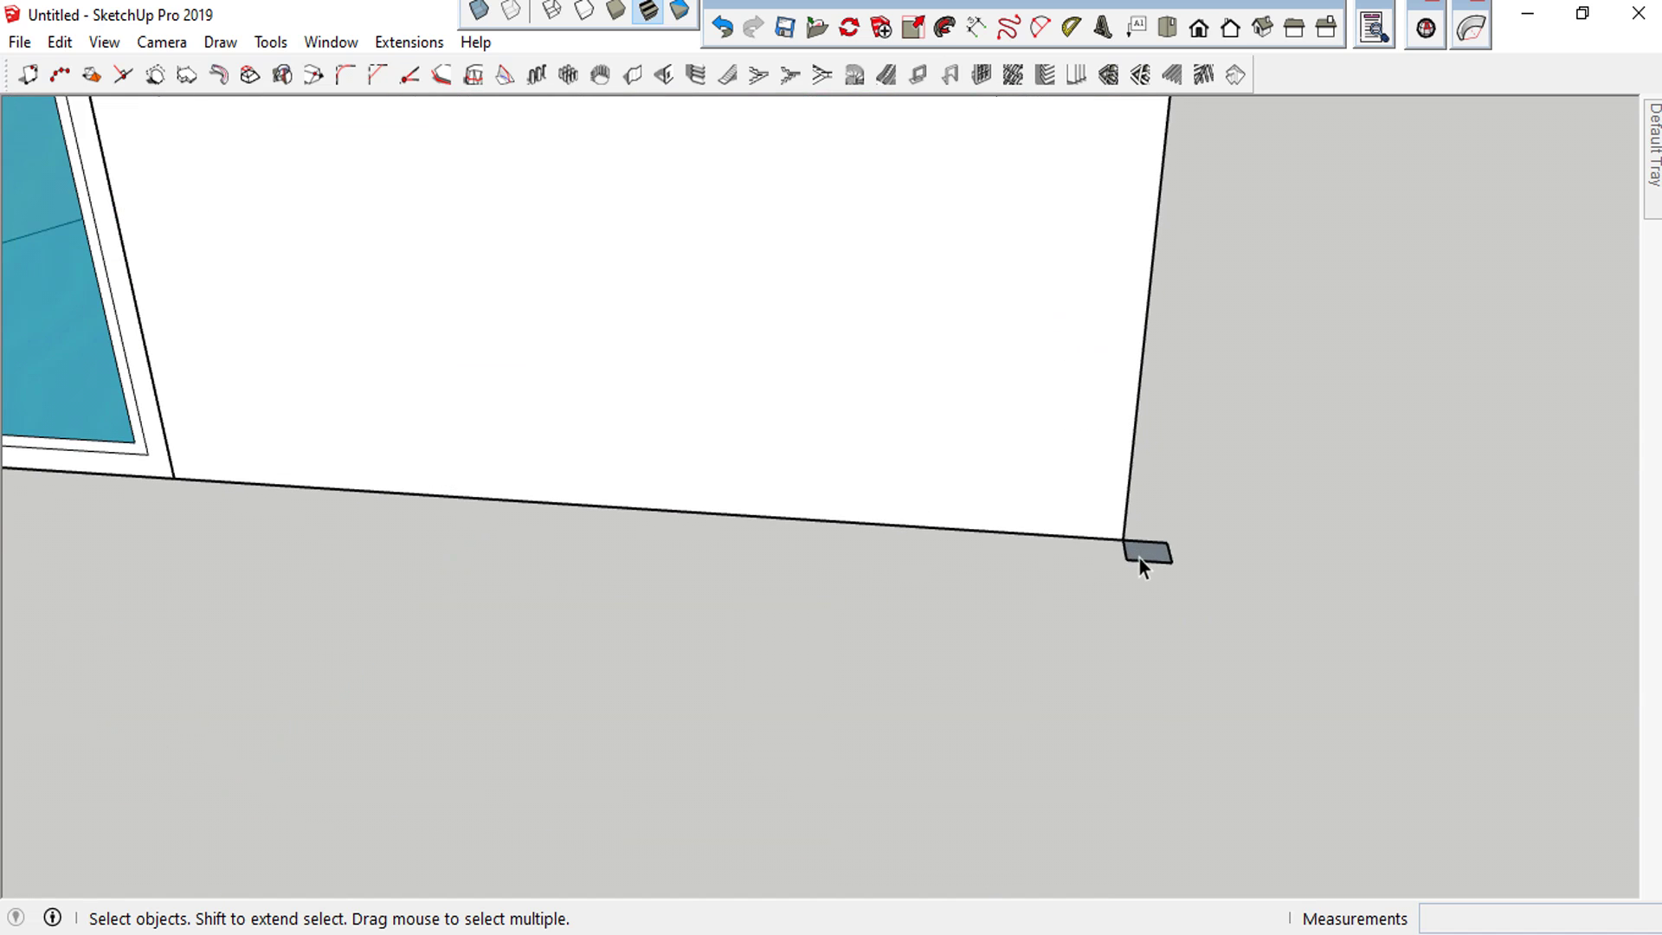
Extrude the small square up to the roof edge, then undo that extrusion
double_click(1149, 551)
left_click(1150, 554)
scroll(1164, 475, "down", 2)
scroll(1165, 482, "down", 3)
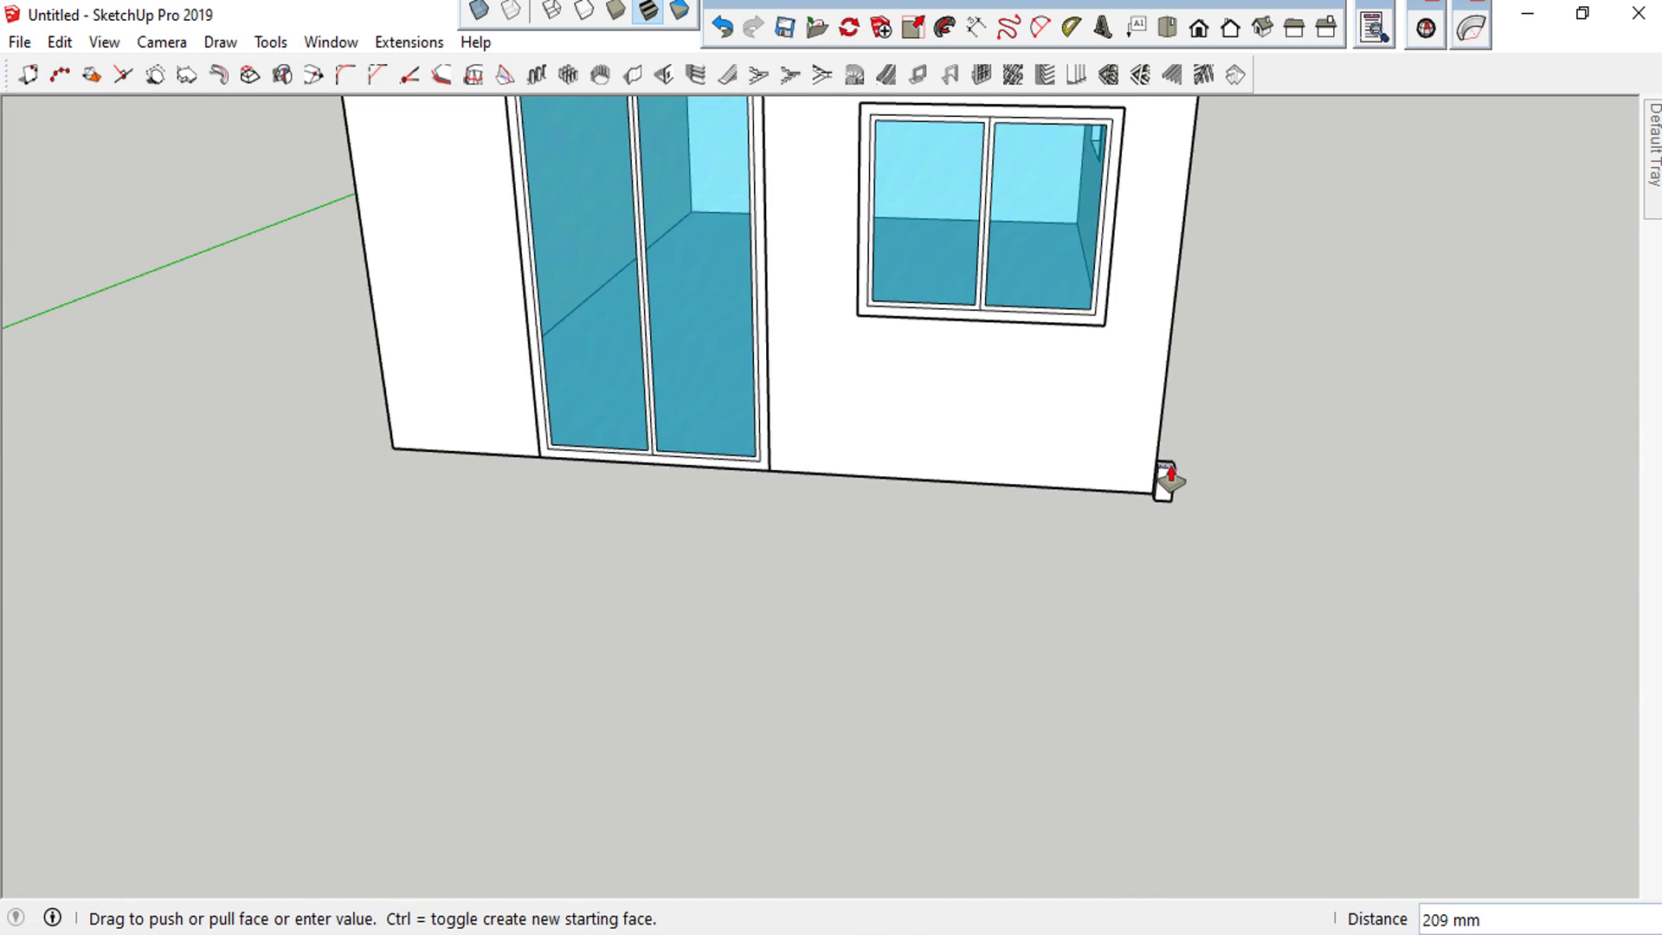
scroll(1170, 400, "down", 3)
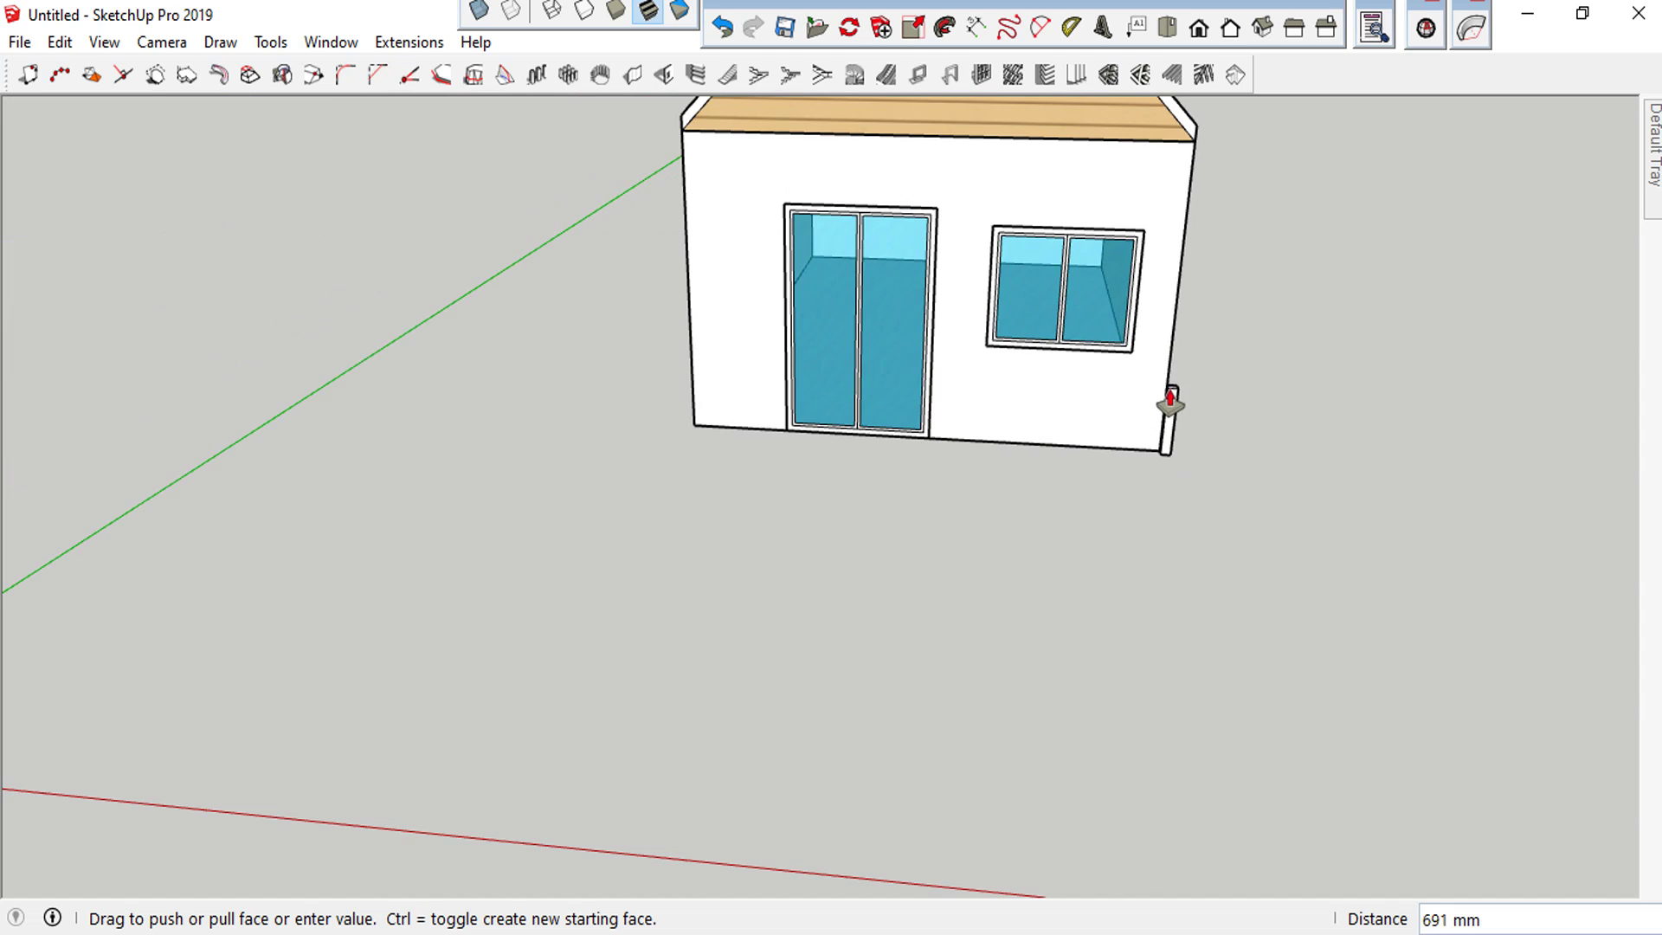
left_click(1190, 144)
key("space")
left_click(1189, 216)
double_click(1189, 215)
double_click(1189, 215)
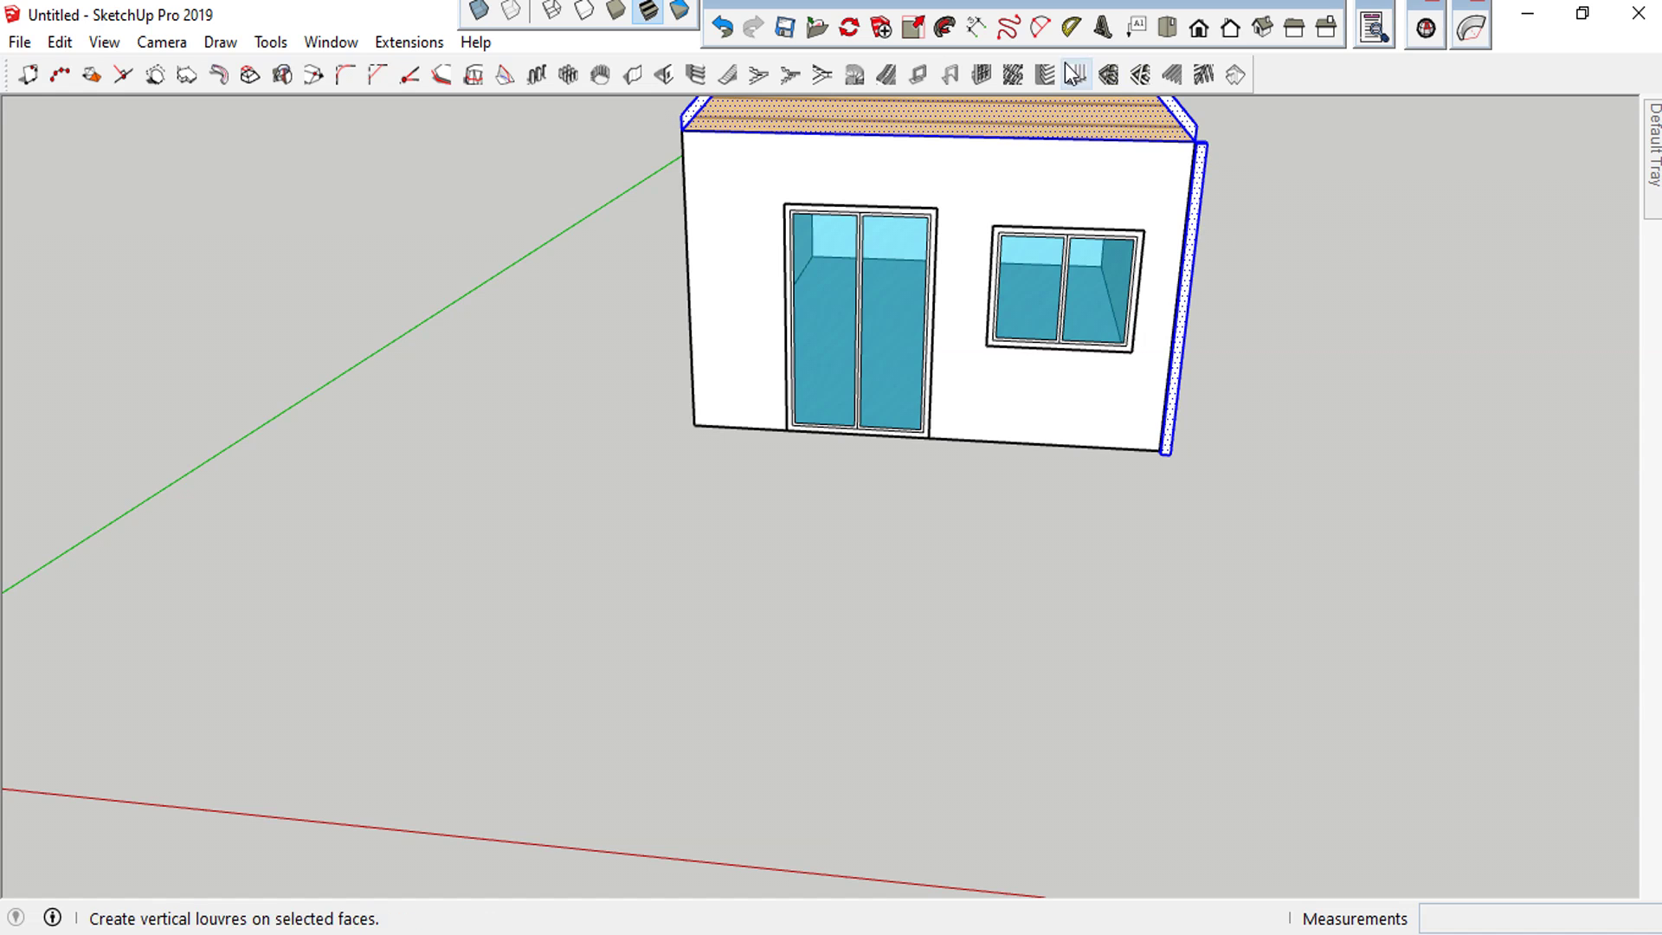
left_click(721, 31)
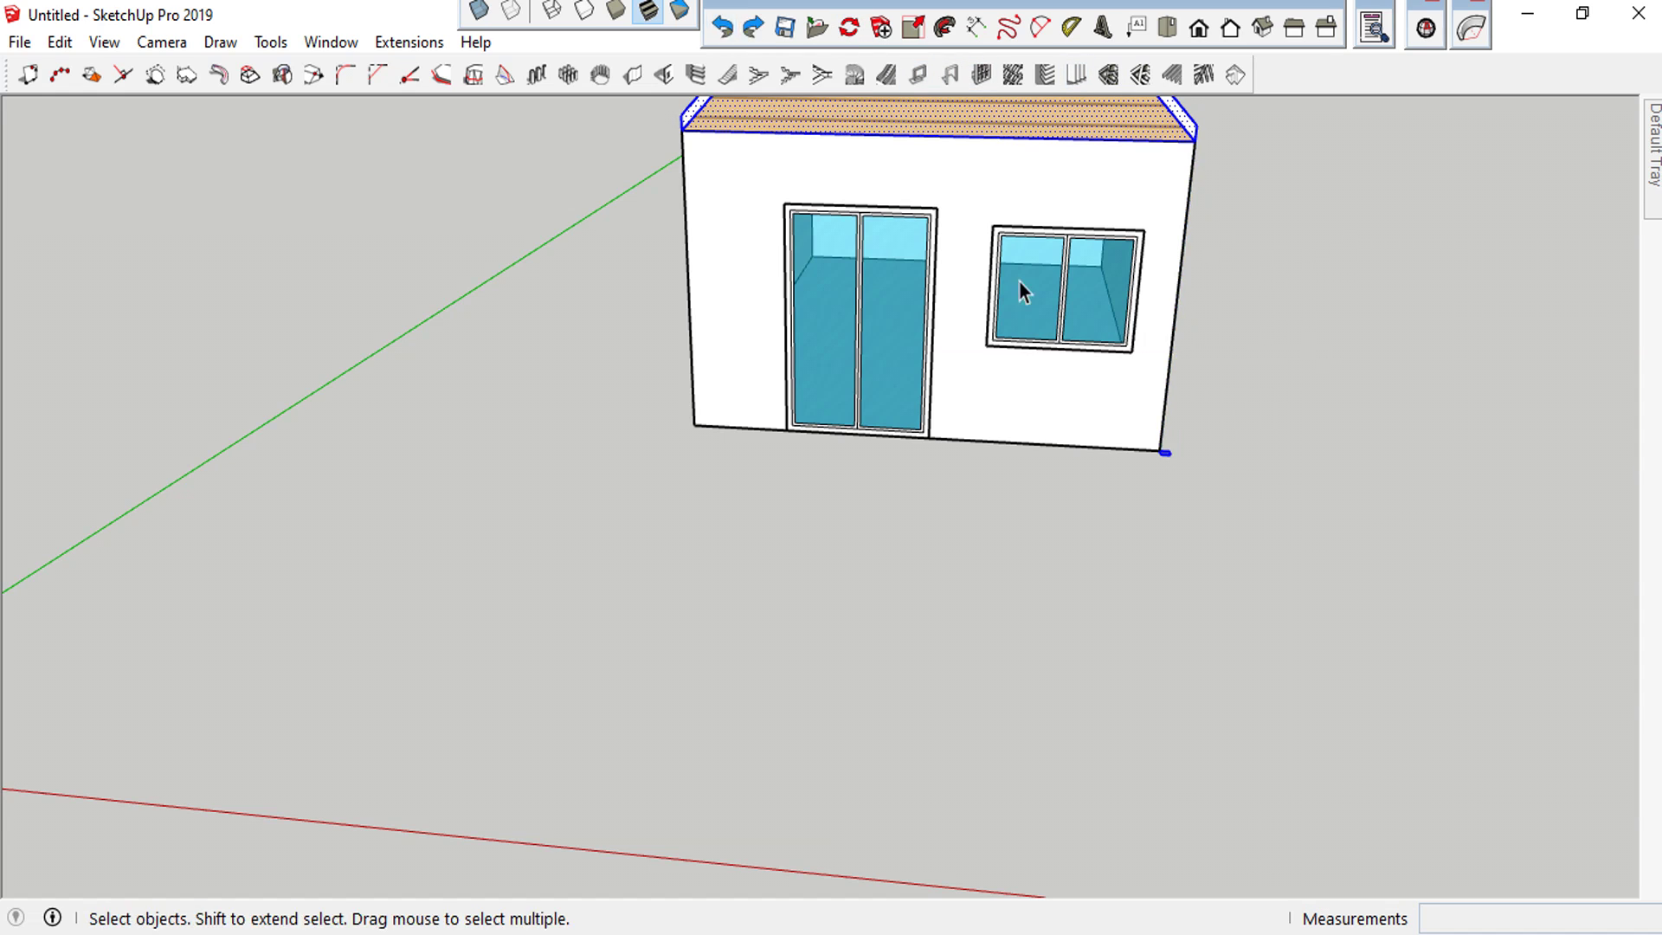
Make the corner square a group and pull it up 3000 mm inside the group
scroll(1168, 452, "up", 3)
scroll(1164, 460, "up", 2)
right_click(1161, 466)
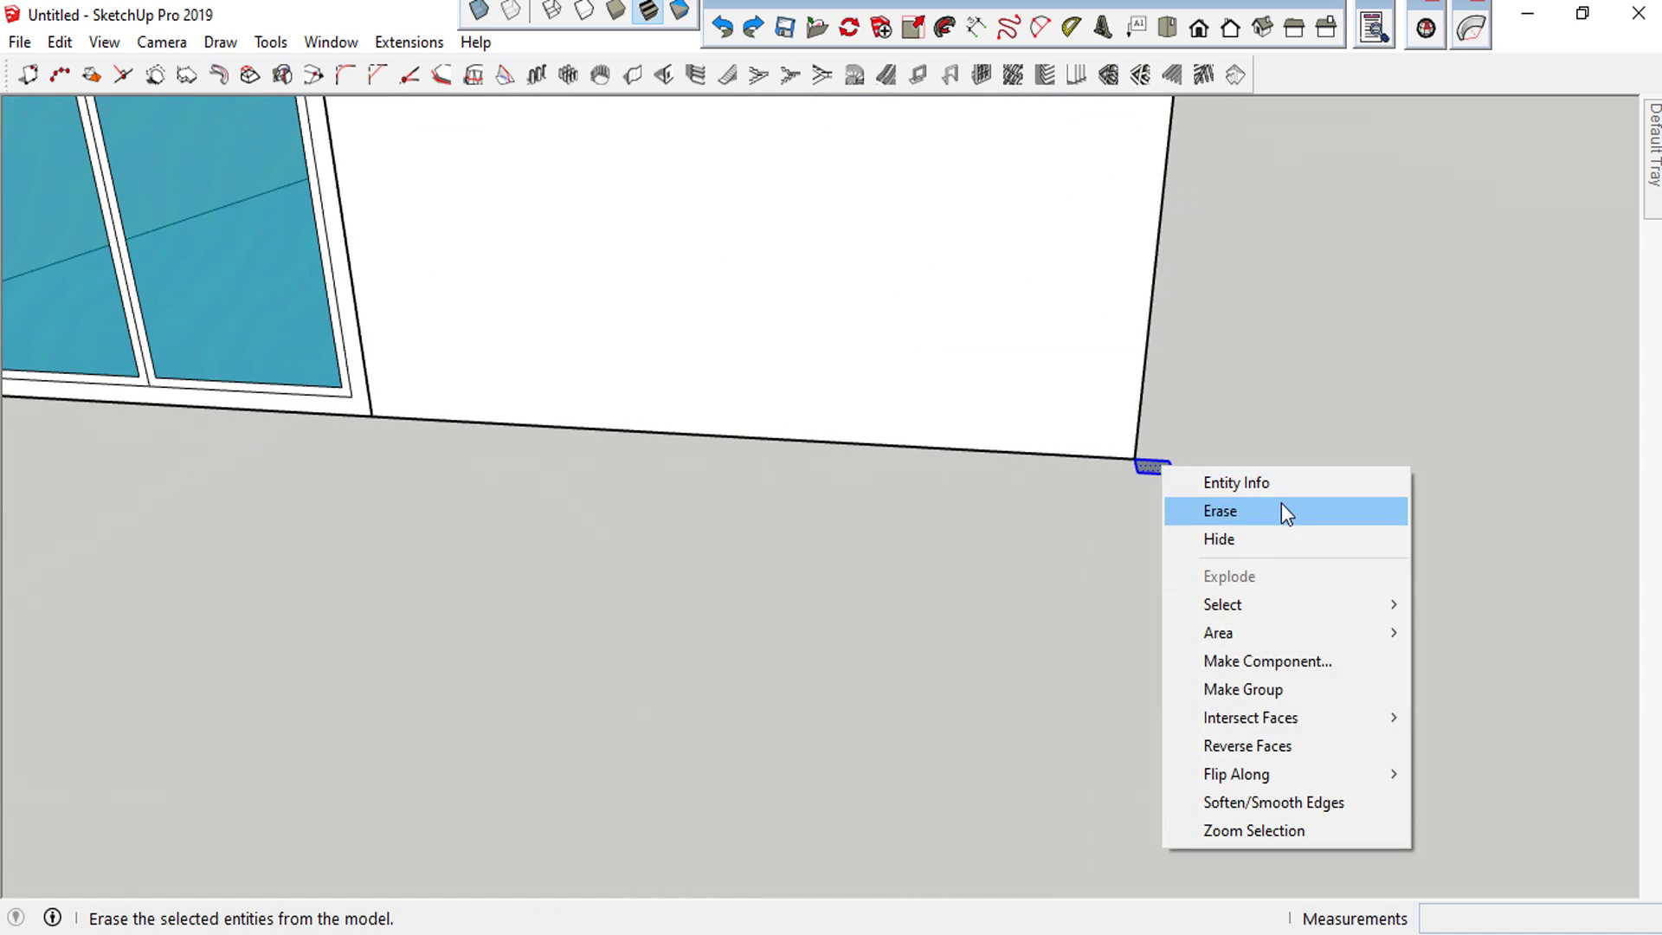
left_click(1238, 689)
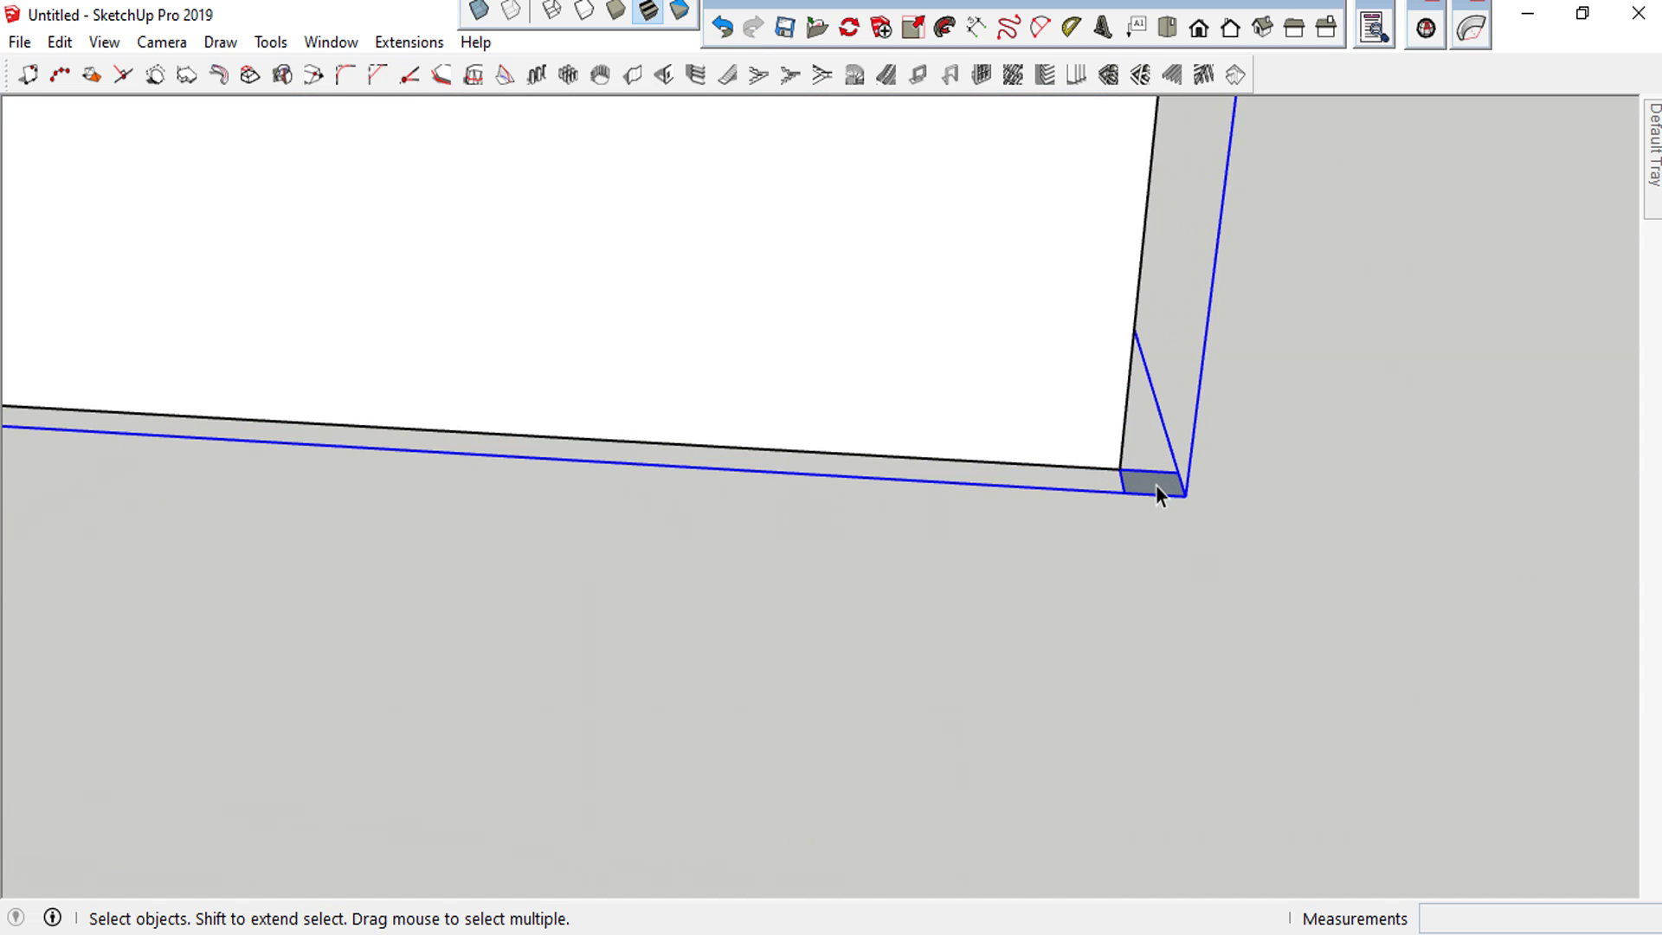
double_click(1156, 484)
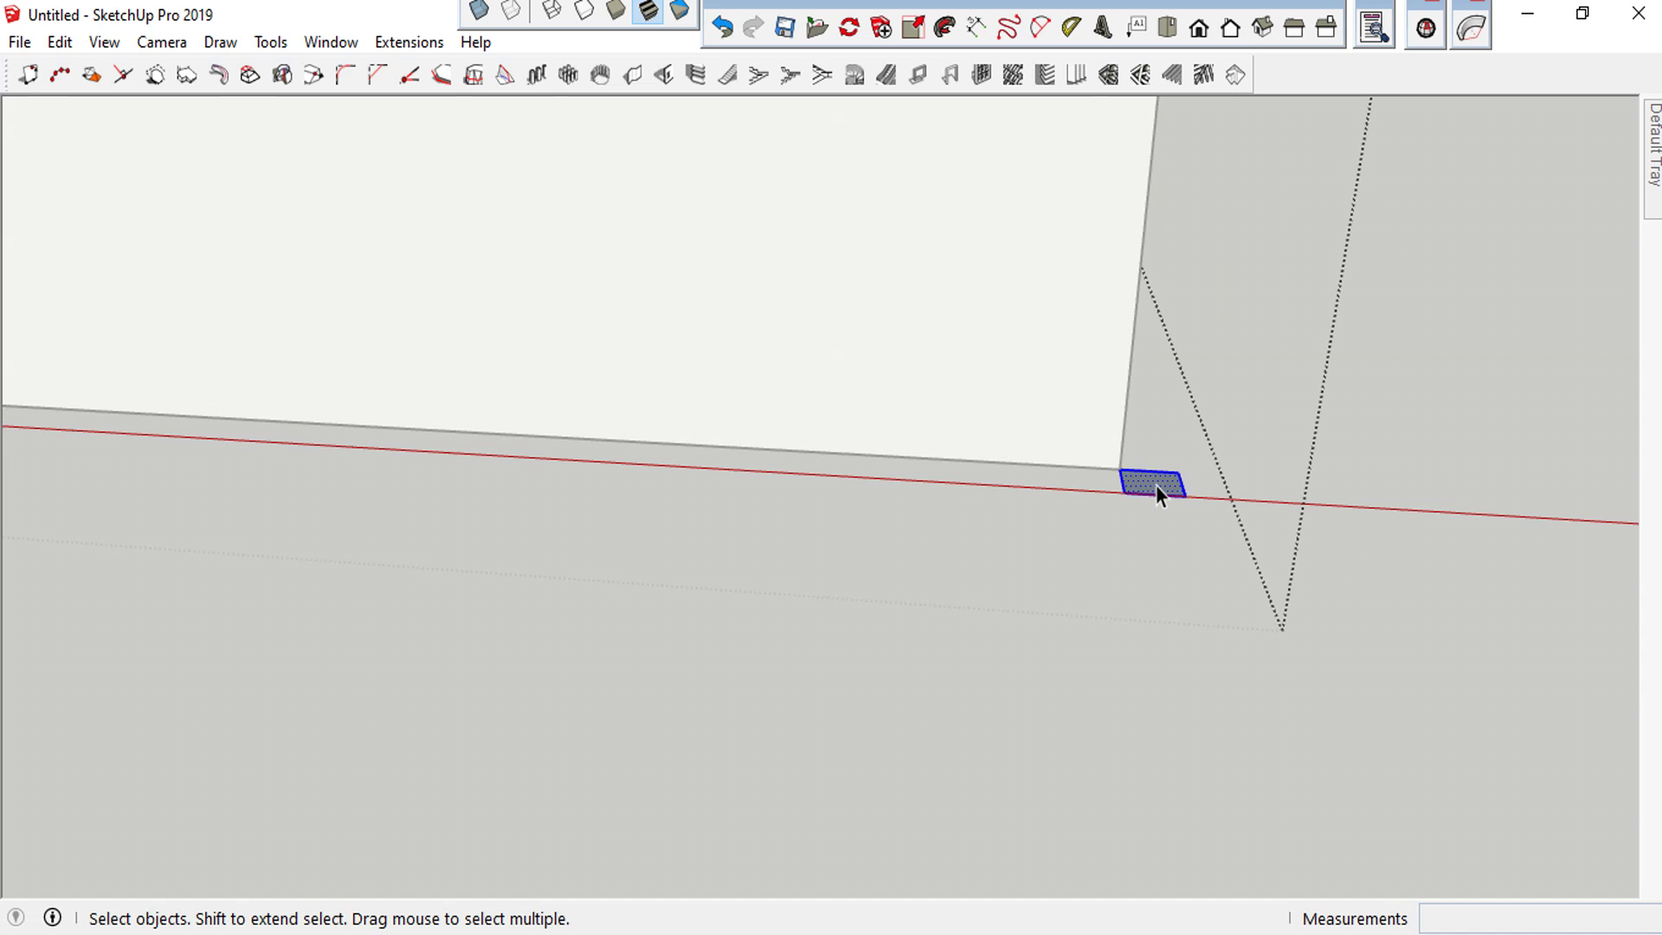
key("p")
left_click_drag(1155, 485, 1162, 448)
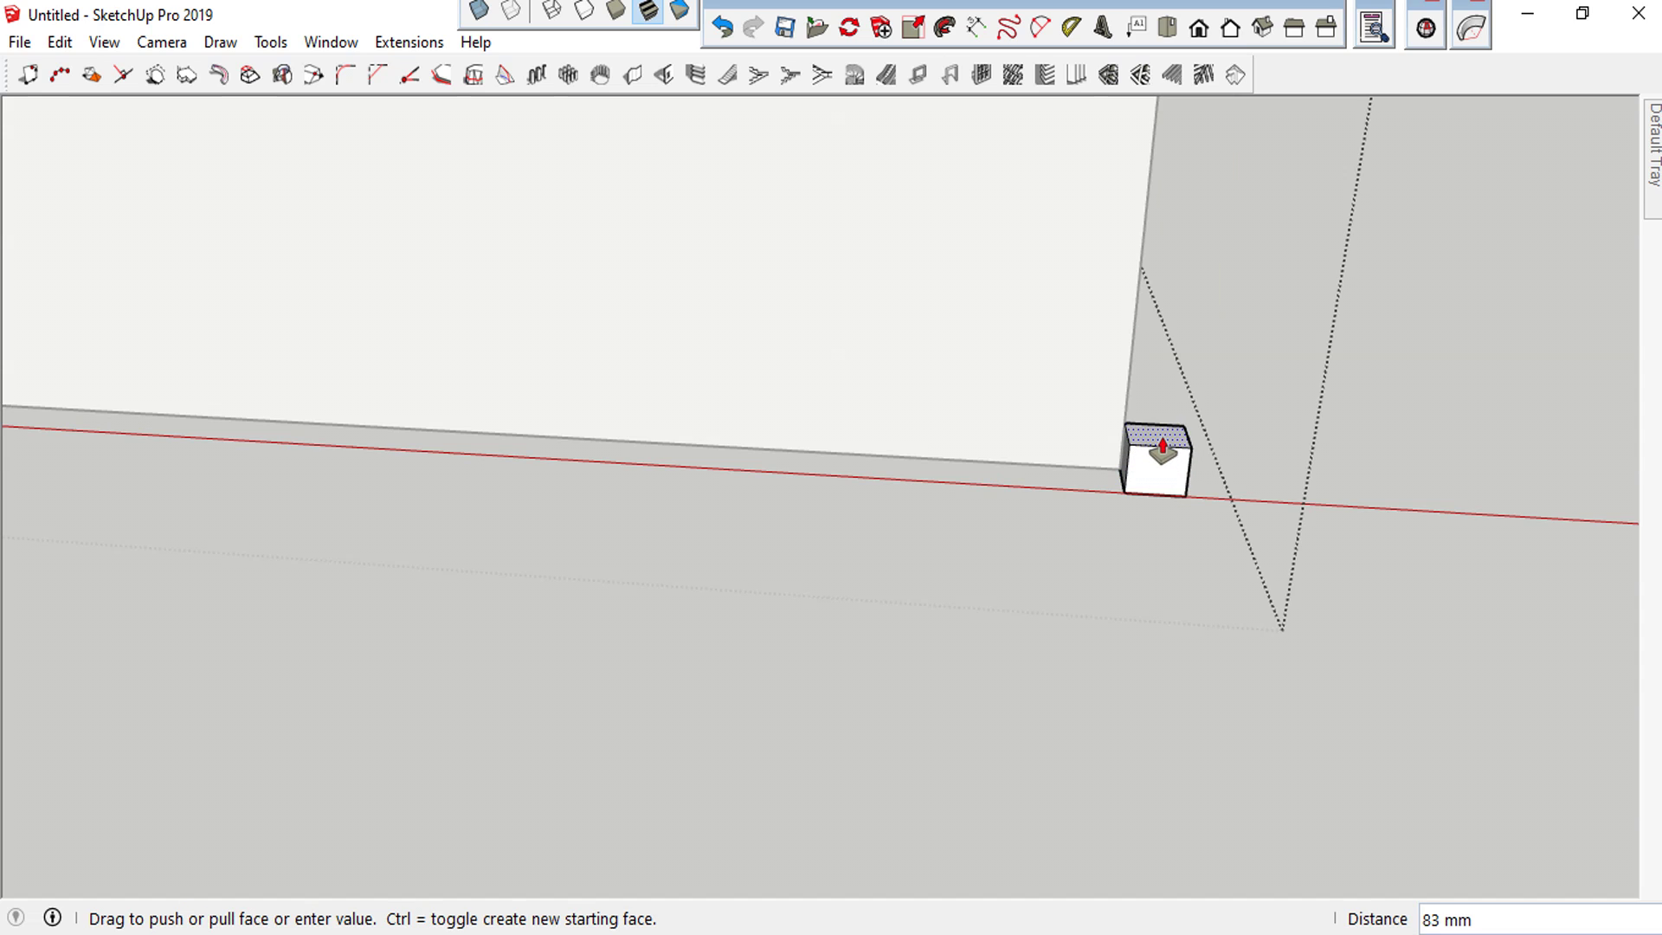
key("Return")
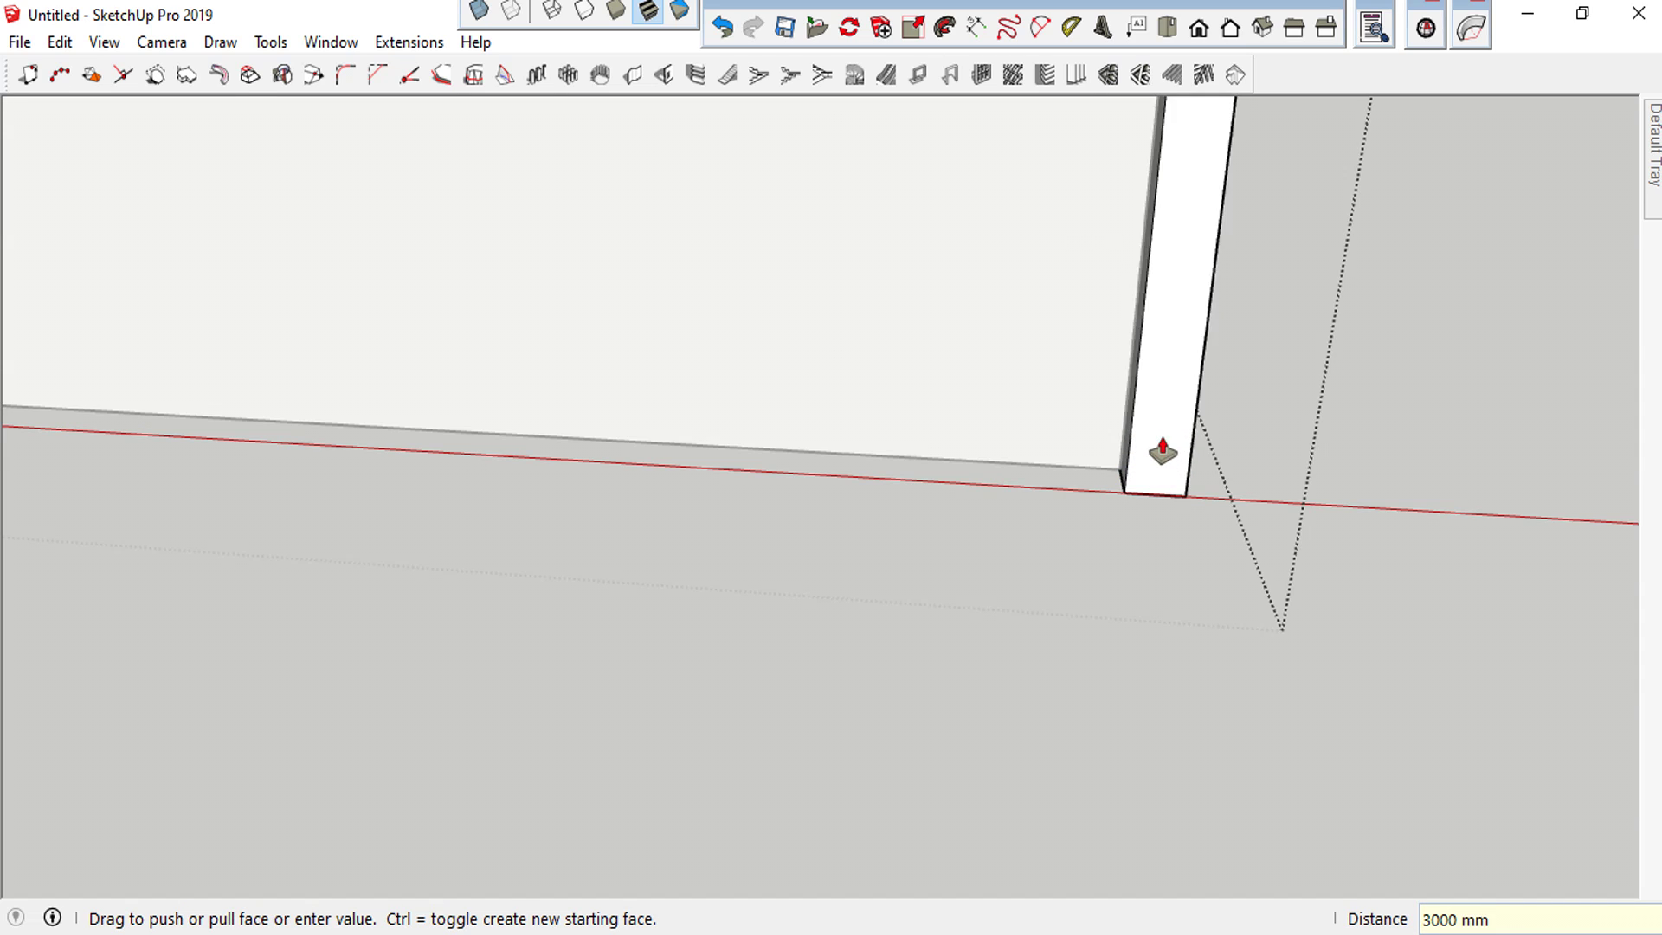
key("space")
left_click(1165, 495)
Move the wall from its corner into place at the house front
scroll(1165, 489, "up", 3)
scroll(1177, 467, "down", 5)
mouse_move(1150, 519)
middle_mouse_down()
mouse_move(1391, 527)
mouse_move(1327, 564)
middle_mouse_up()
key("m")
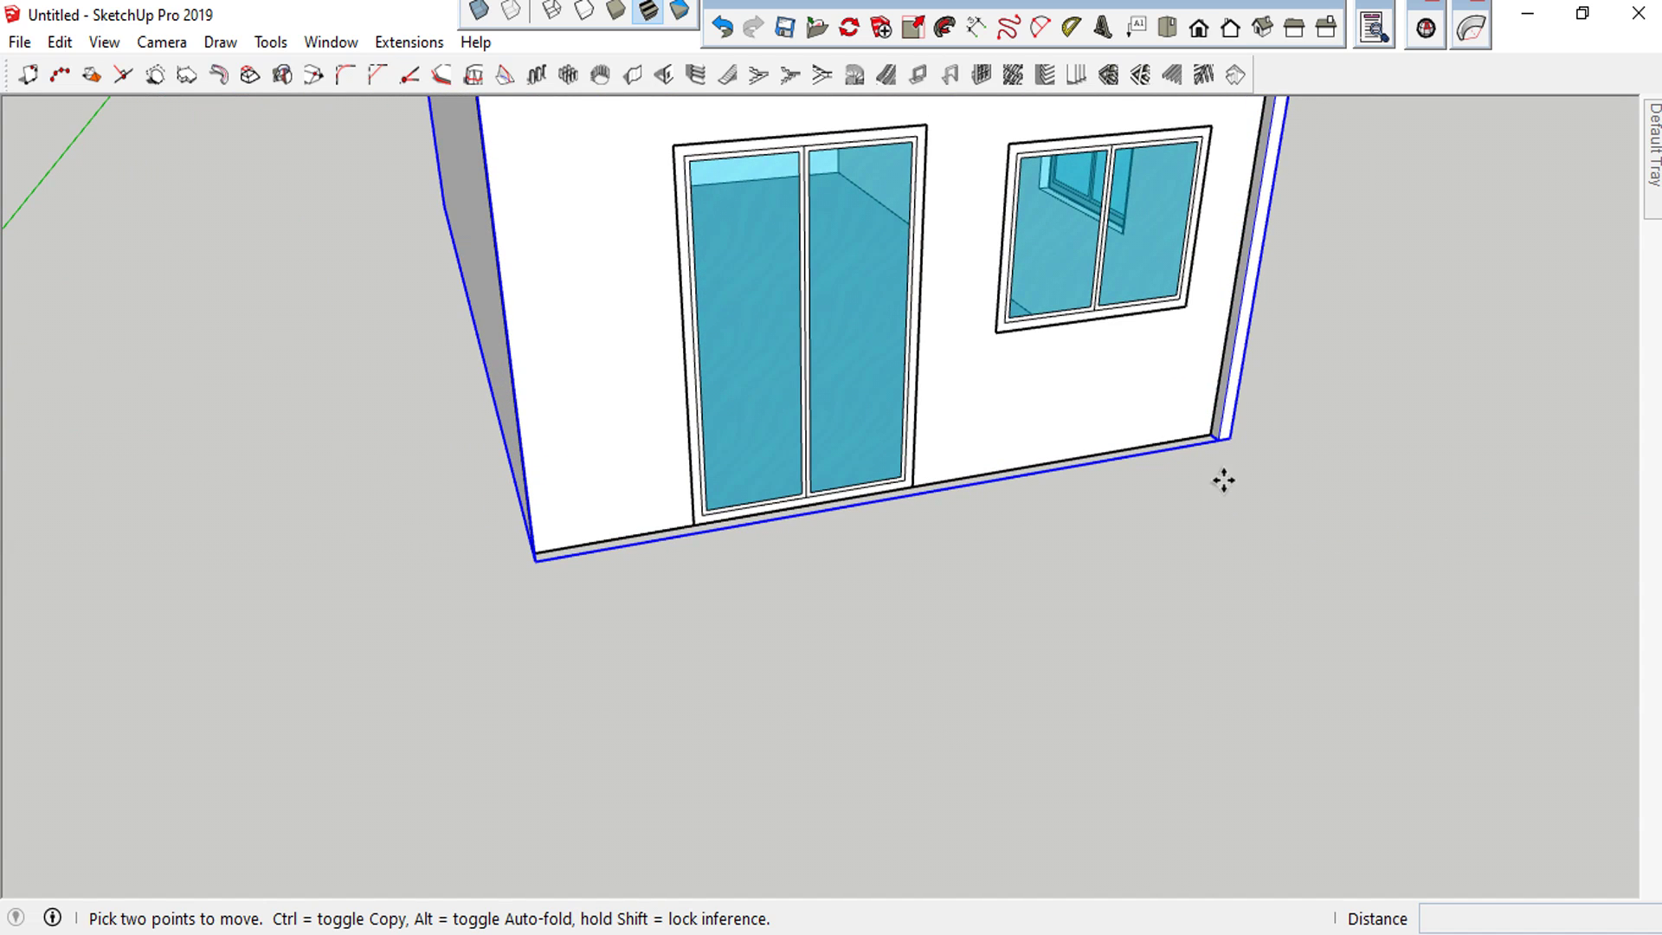
left_click(1217, 440)
scroll(848, 928, "down", 5)
mouse_move(1113, 798)
middle_mouse_down()
mouse_move(1261, 805)
mouse_move(1102, 779)
mouse_move(1145, 760)
middle_mouse_up()
scroll(1278, 792, "up", 1)
left_click(1102, 779)
key("space")
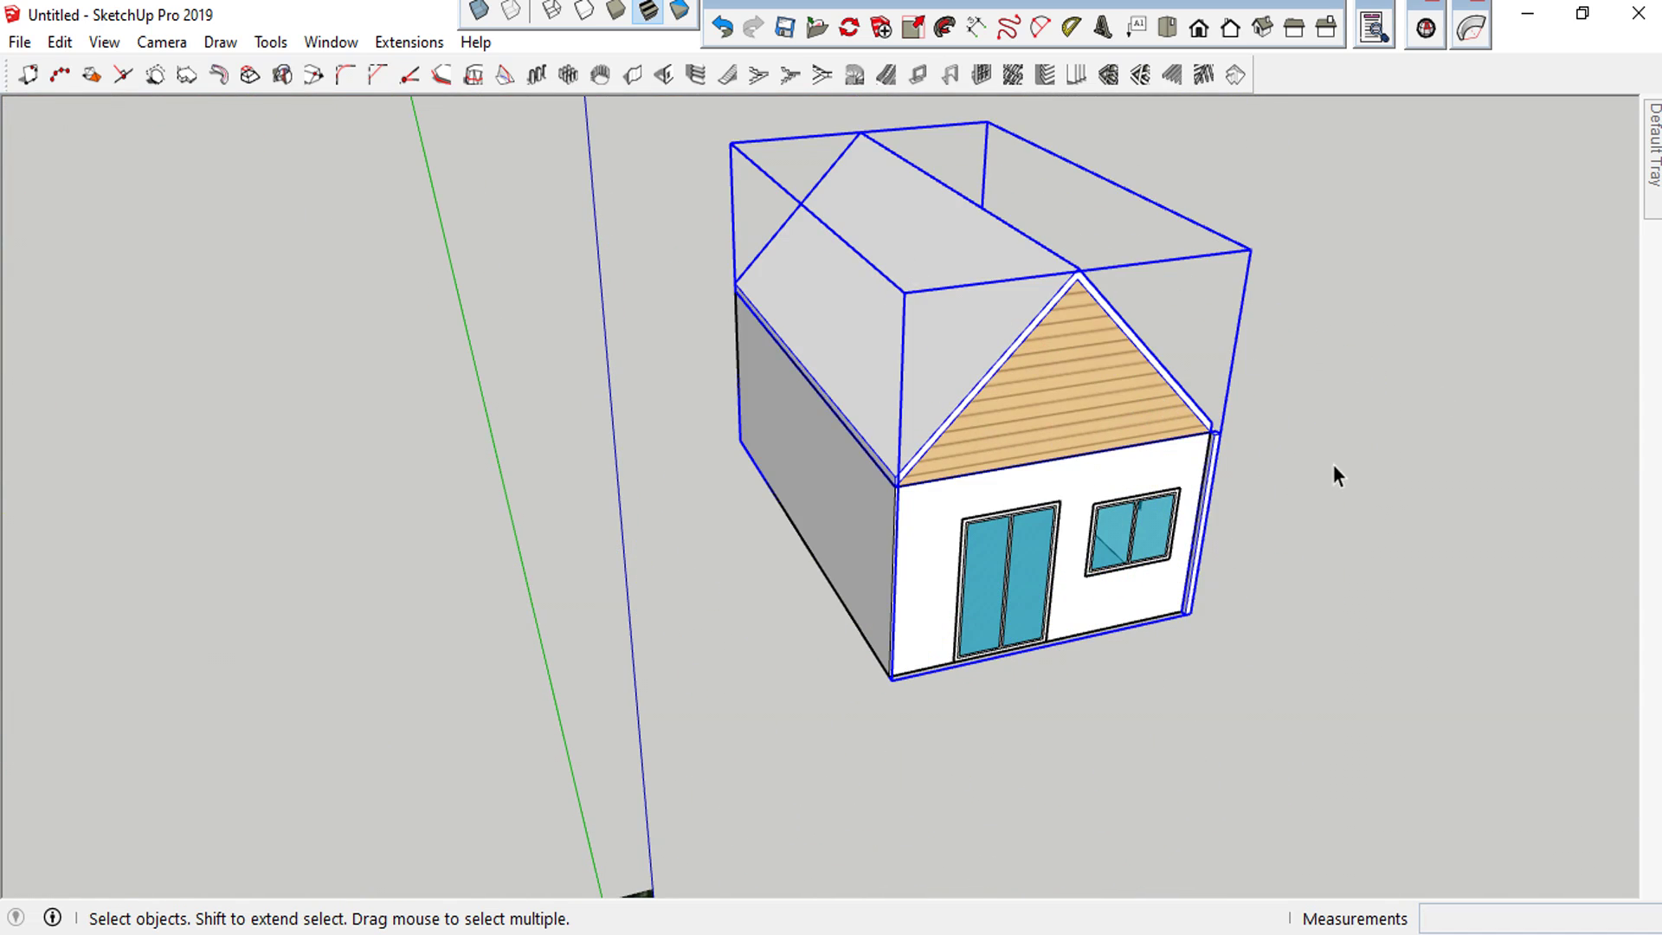
Explode the house group into loose geometry
scroll(1332, 466, "up", 3)
right_click(1201, 459)
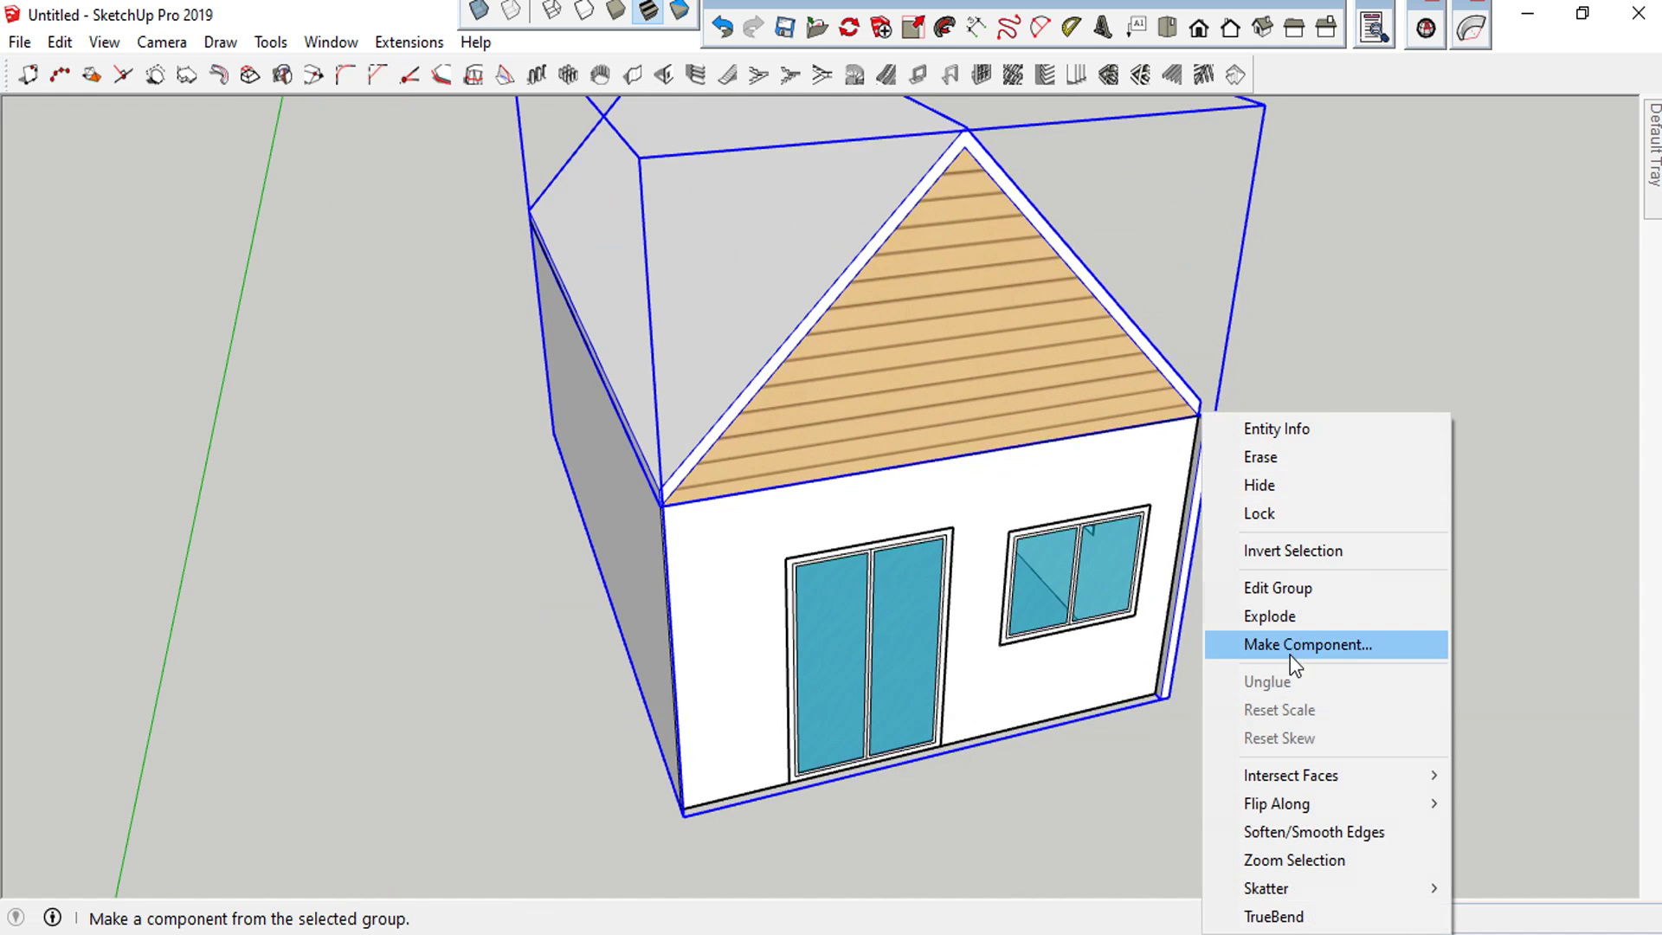
left_click(1280, 616)
left_click(1384, 501)
Select the thin trim on the right wall edge, orbiting to see it from another side
left_click(1192, 523)
left_click(1144, 358, "shift")
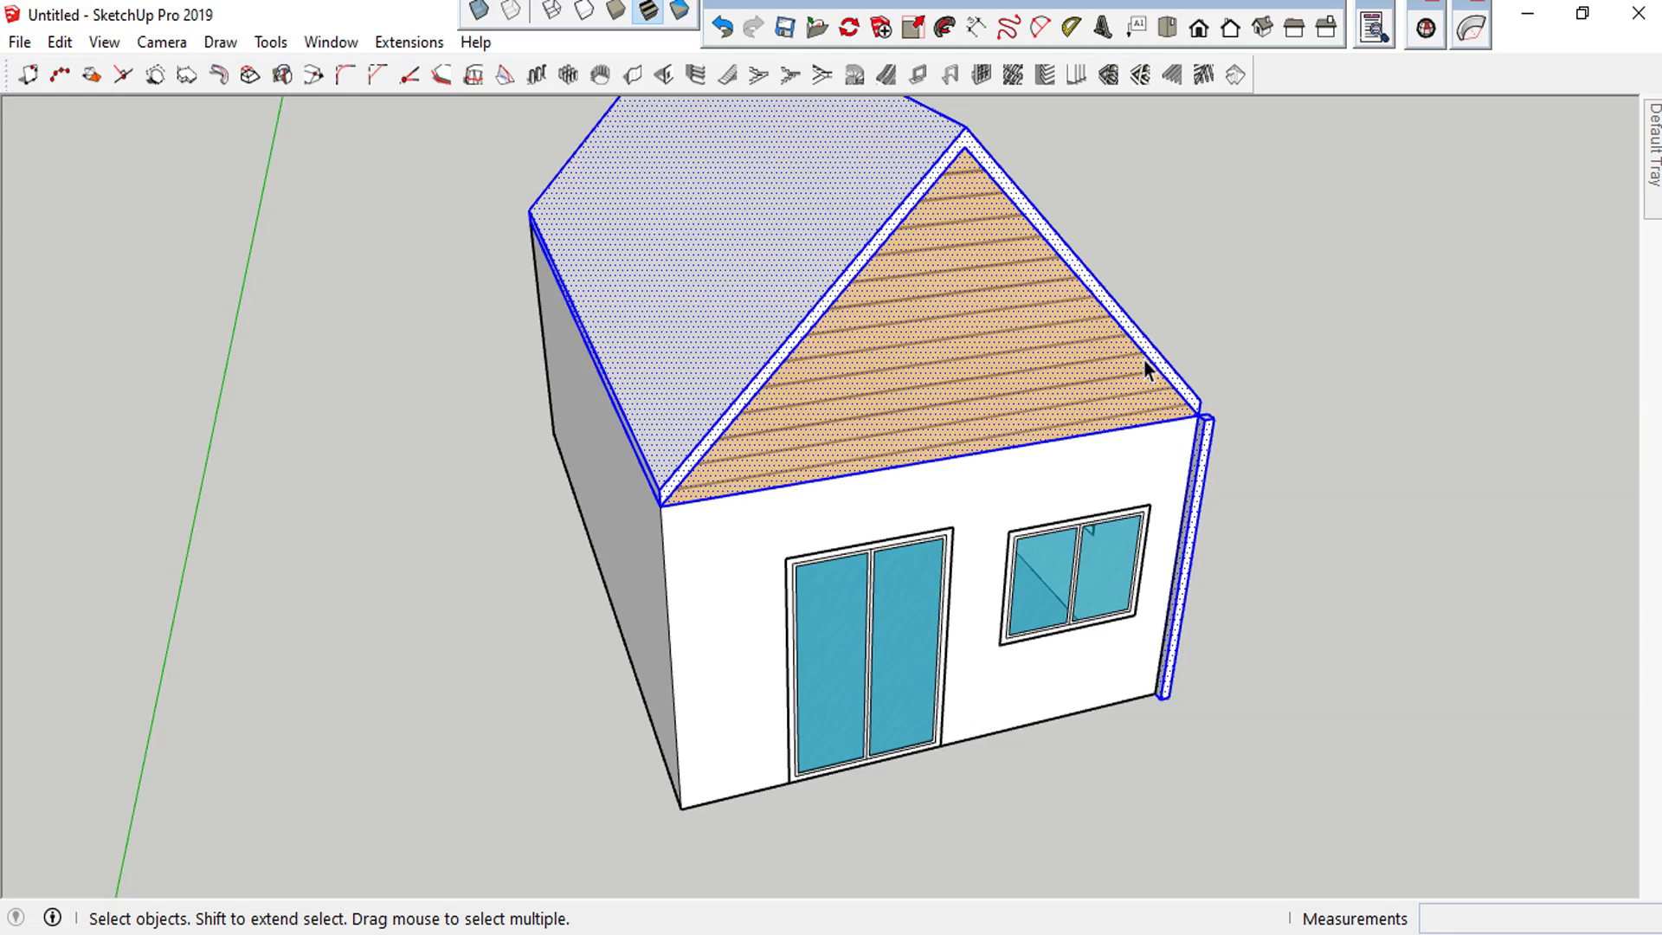
scroll(814, 339, "up", 3)
scroll(1043, 337, "down", 5)
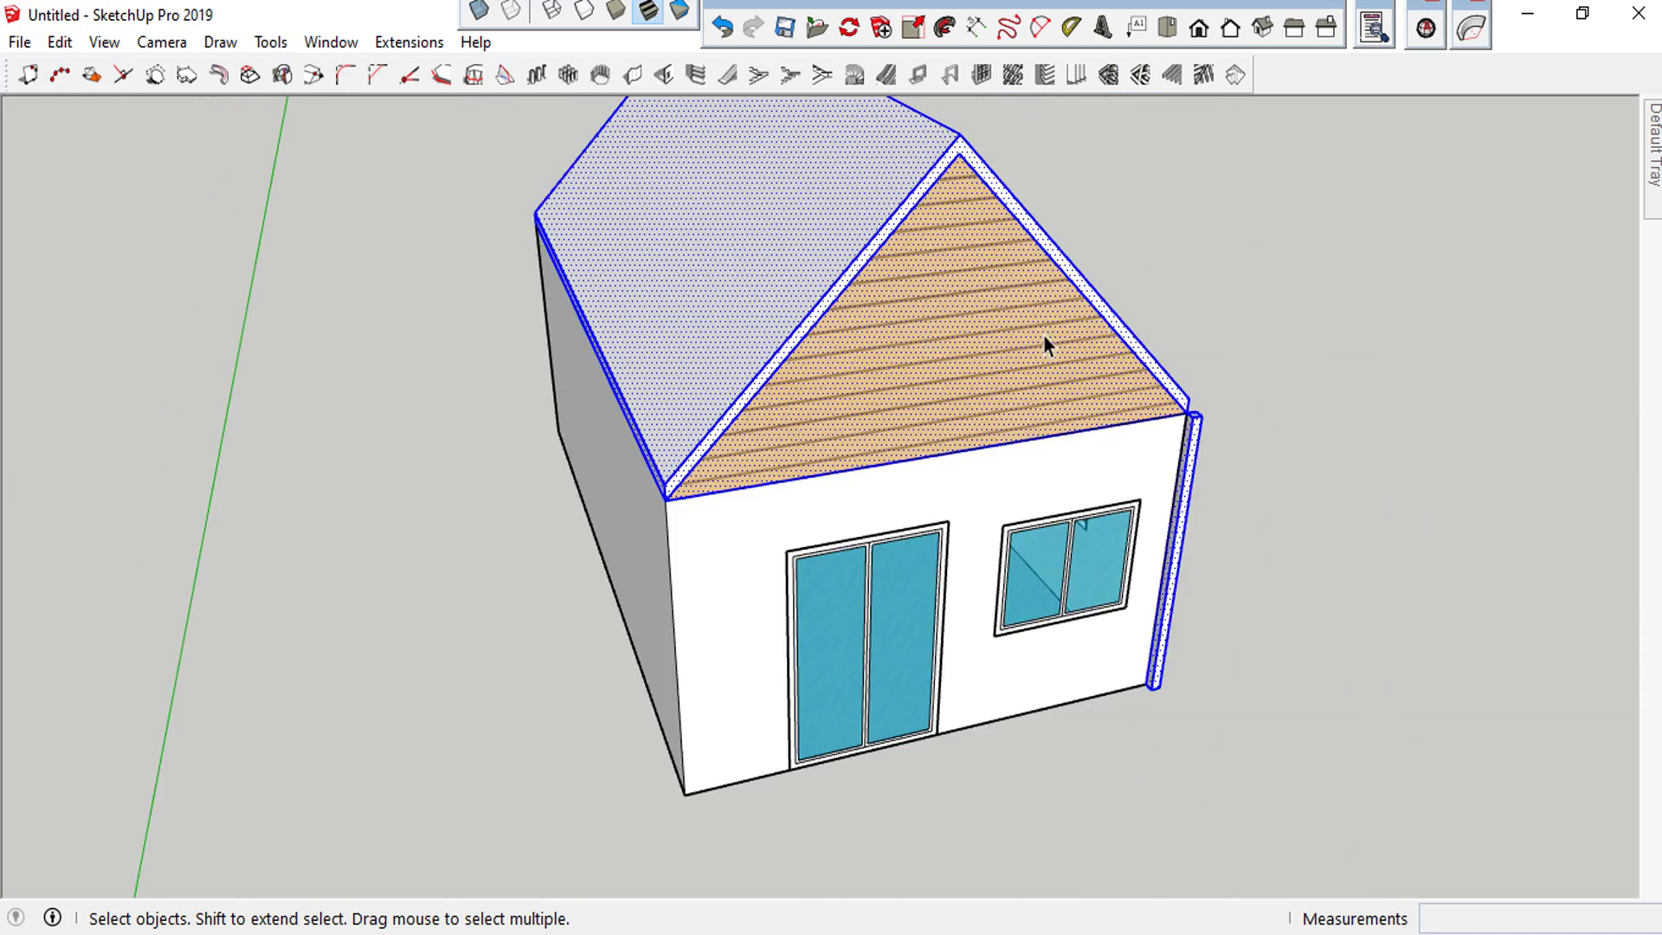
middle_click_drag(1043, 337, 437, 401)
scroll(868, 723, "up", 5)
scroll(868, 723, "down", 3)
scroll(886, 612, "down", 3)
mouse_move(908, 519)
middle_mouse_down()
mouse_move(586, 504)
mouse_move(665, 400)
middle_mouse_up()
scroll(664, 395, "up", 3)
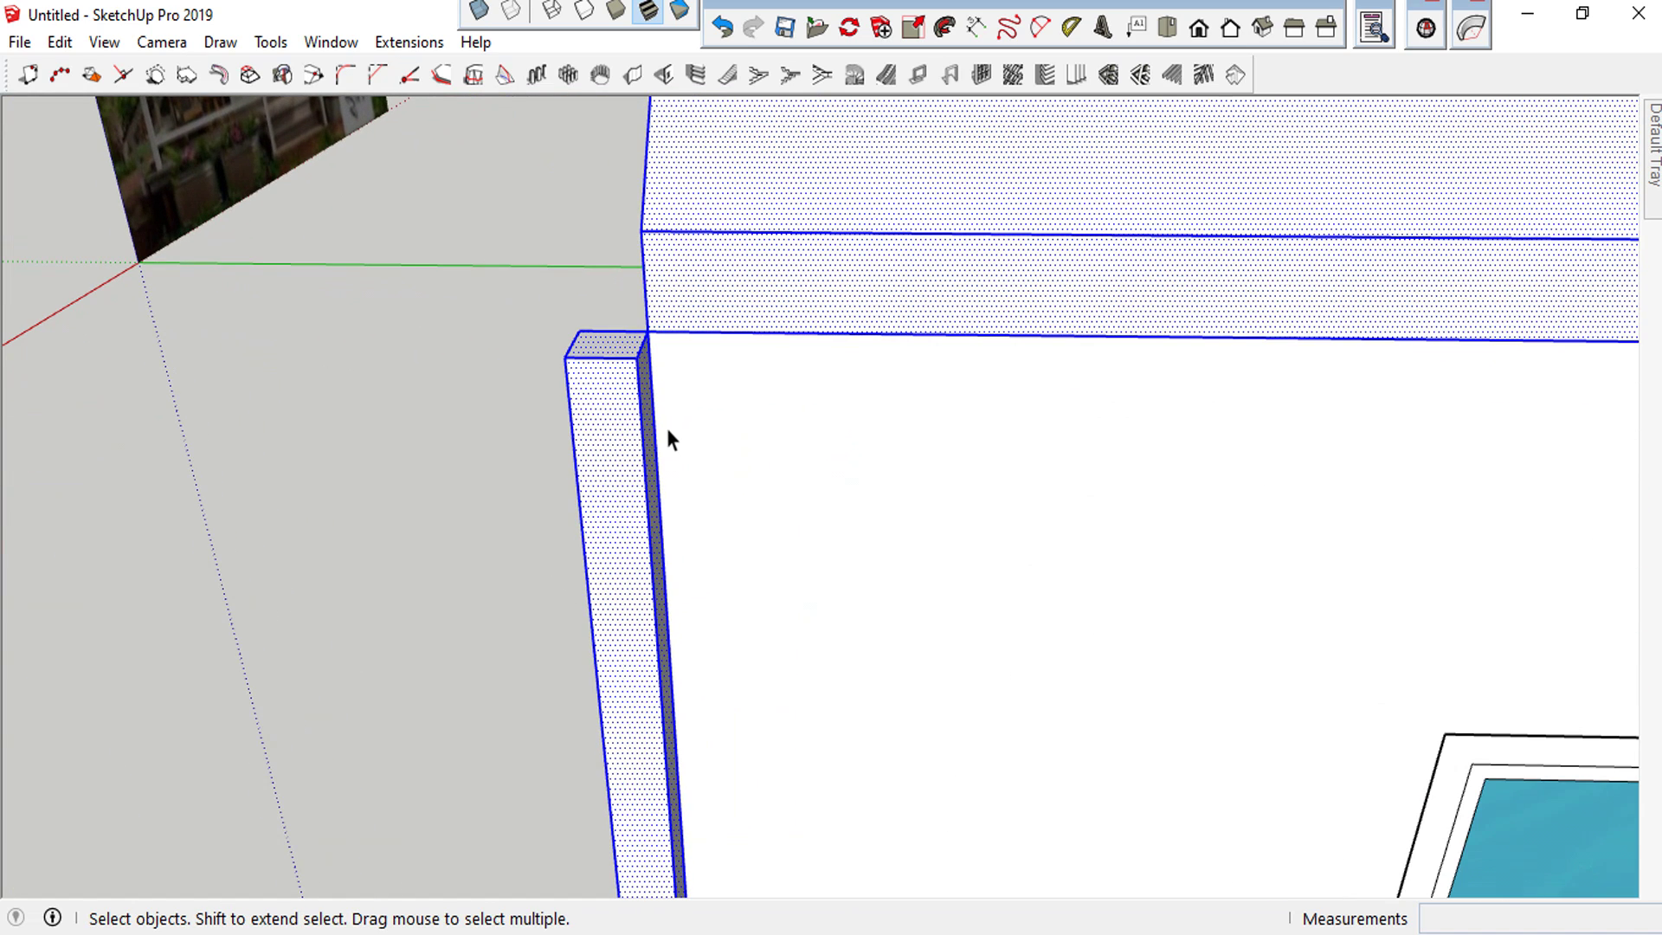
middle_click_drag(880, 344, 762, 397)
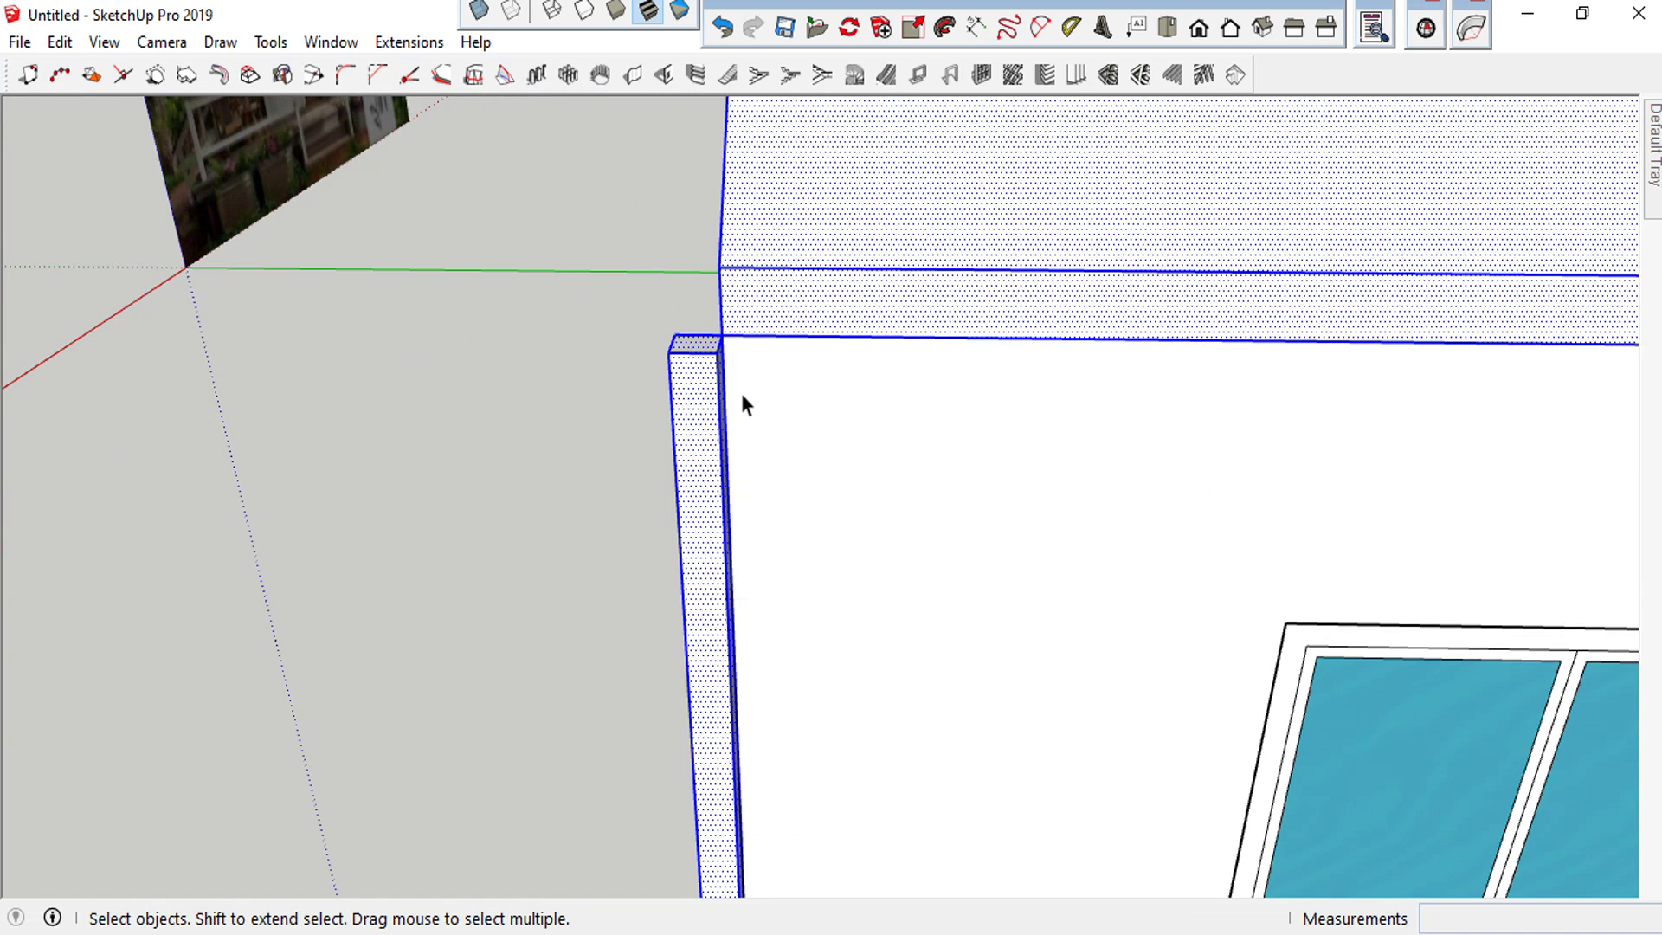
Select the corner trim's front, side, top and remaining faces
left_click(698, 403)
triple_click(698, 403)
left_click(698, 411)
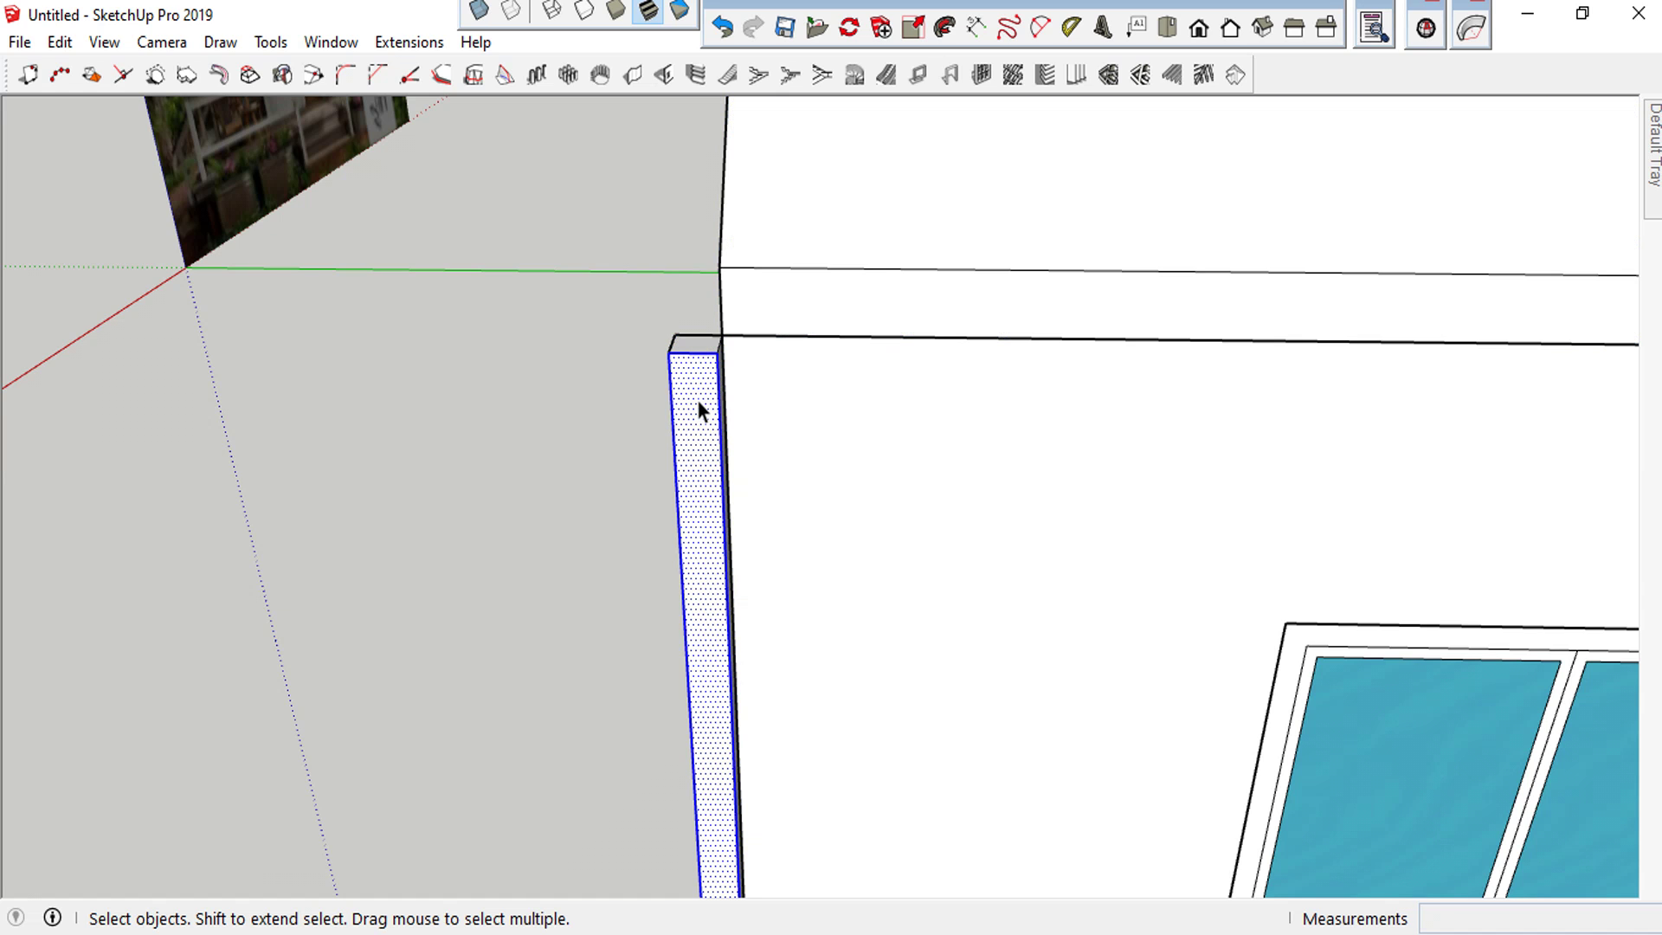
mouse_move(698, 411)
middle_mouse_down()
mouse_move(740, 379)
mouse_move(652, 386)
mouse_move(683, 407)
middle_mouse_up()
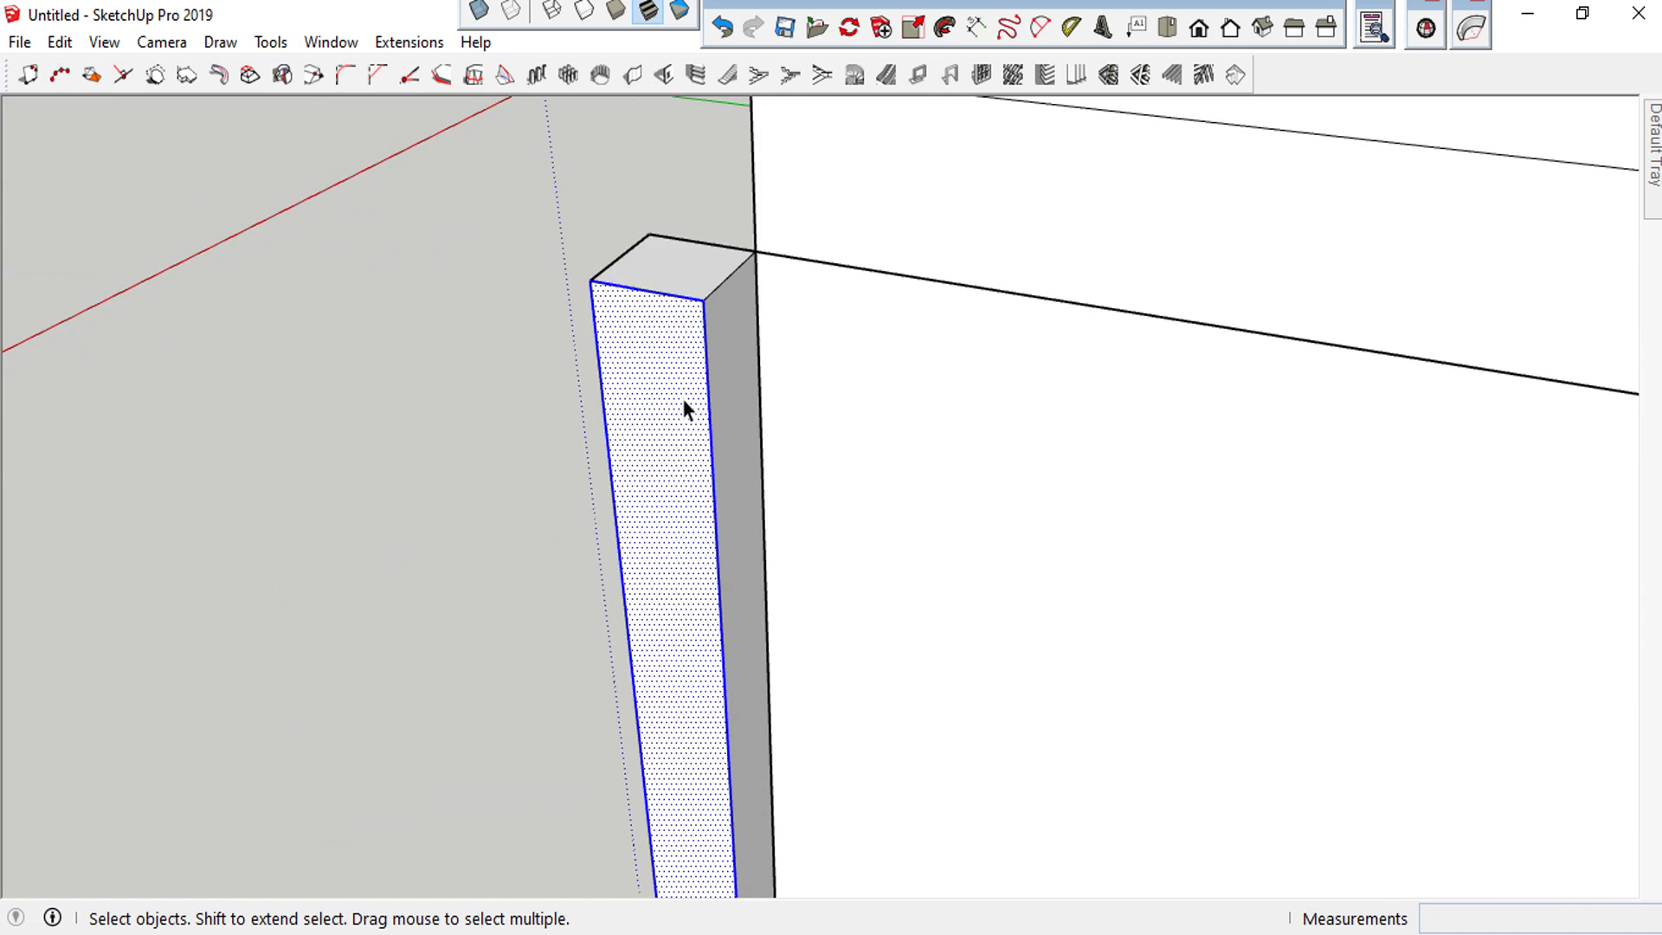
left_click(728, 381, "shift")
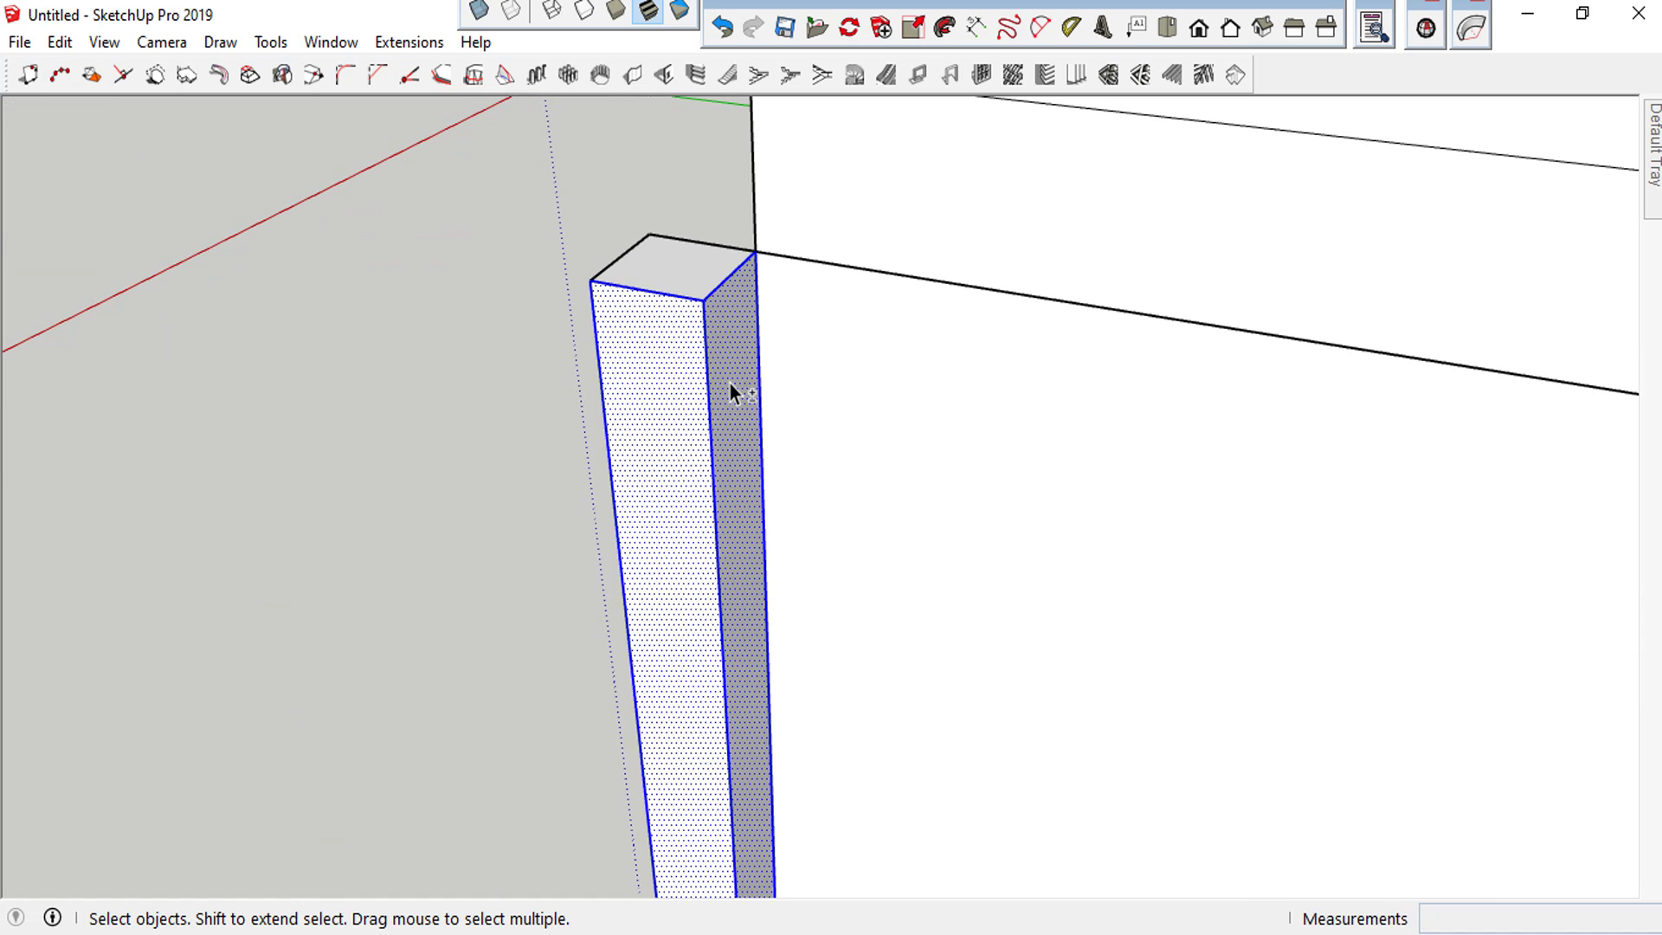
left_click(703, 277, "shift")
mouse_move(704, 277)
middle_mouse_down()
mouse_move(786, 297)
mouse_move(1415, 310)
middle_mouse_up()
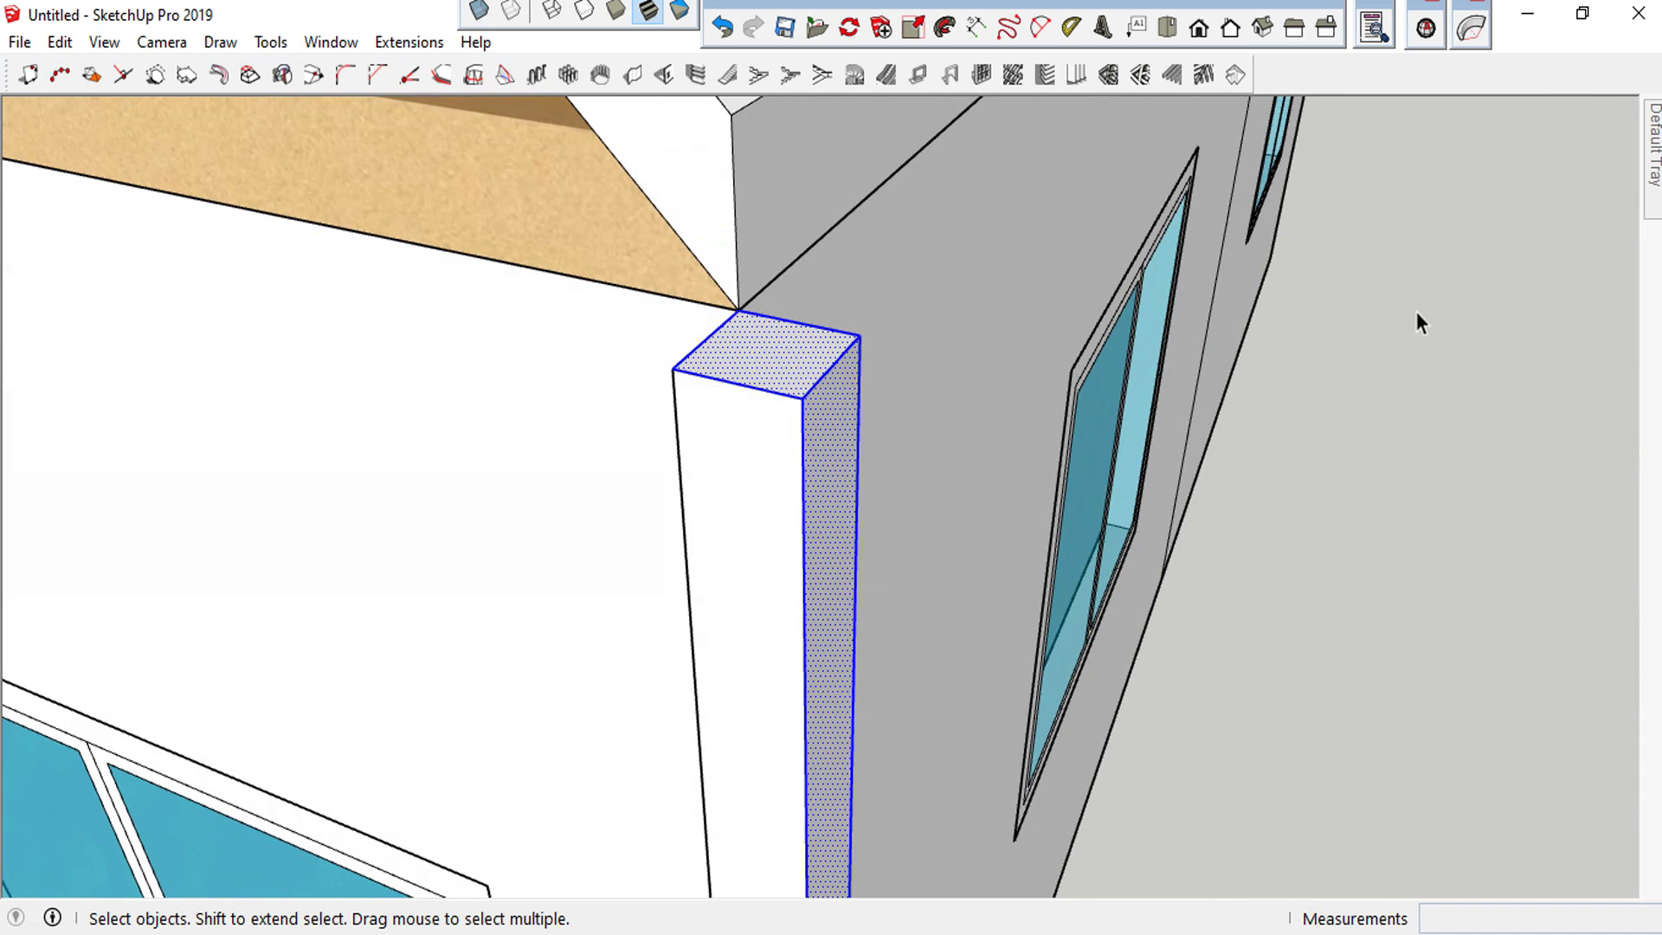
left_click(734, 517, "shift")
Make the selected corner trim faces into their own group
scroll(790, 453, "down", 4)
middle_click_drag(791, 453, 1290, 441)
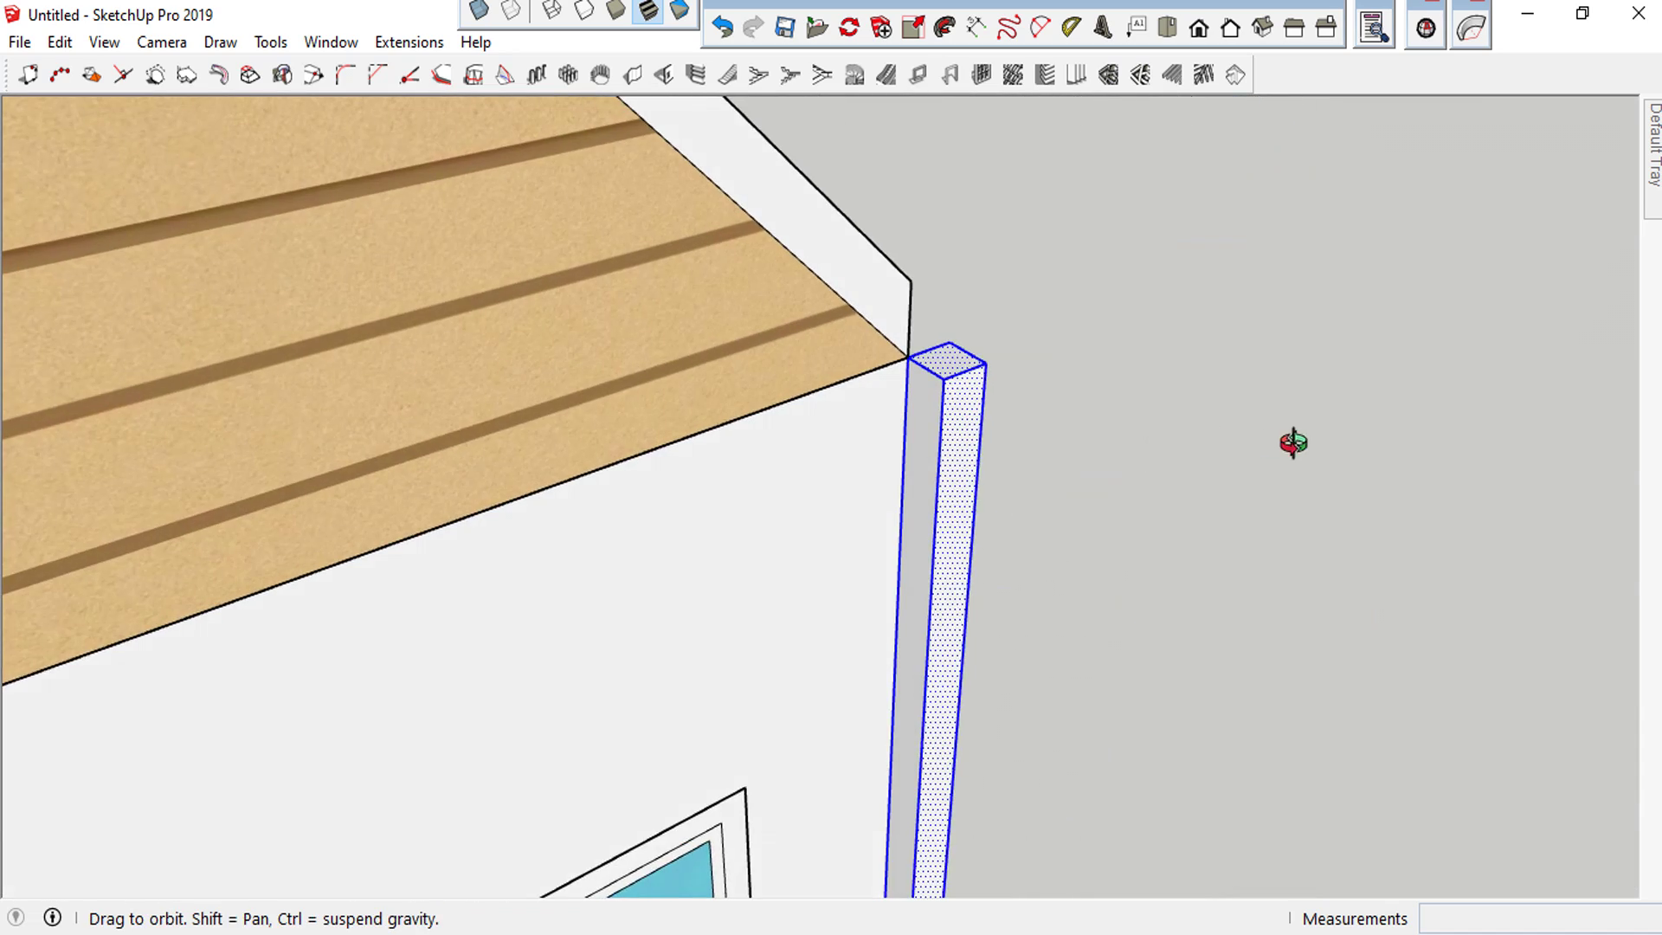
scroll(962, 471, "up", 2)
scroll(952, 452, "down", 3)
middle_click_drag(1007, 419, 893, 306)
scroll(900, 661, "down", 3)
scroll(952, 530, "up", 3)
mouse_move(953, 530)
middle_mouse_down()
mouse_move(945, 668)
mouse_move(909, 476)
middle_mouse_up()
scroll(945, 668, "up", 1)
scroll(886, 527, "up", 2)
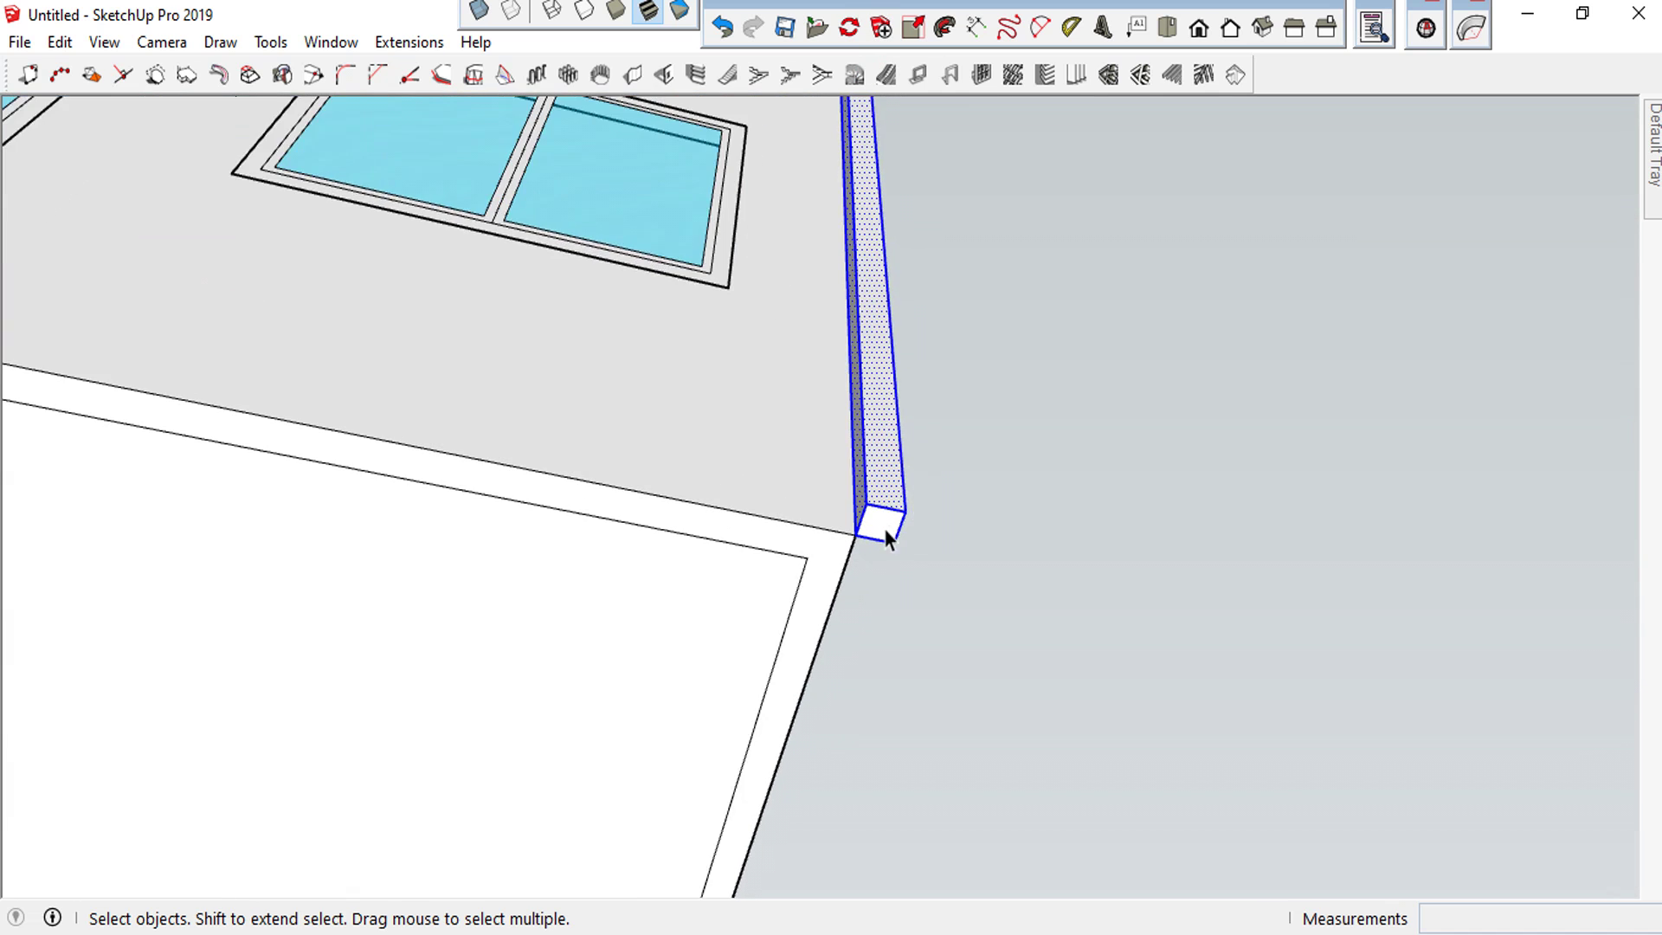
scroll(878, 523, "up", 2)
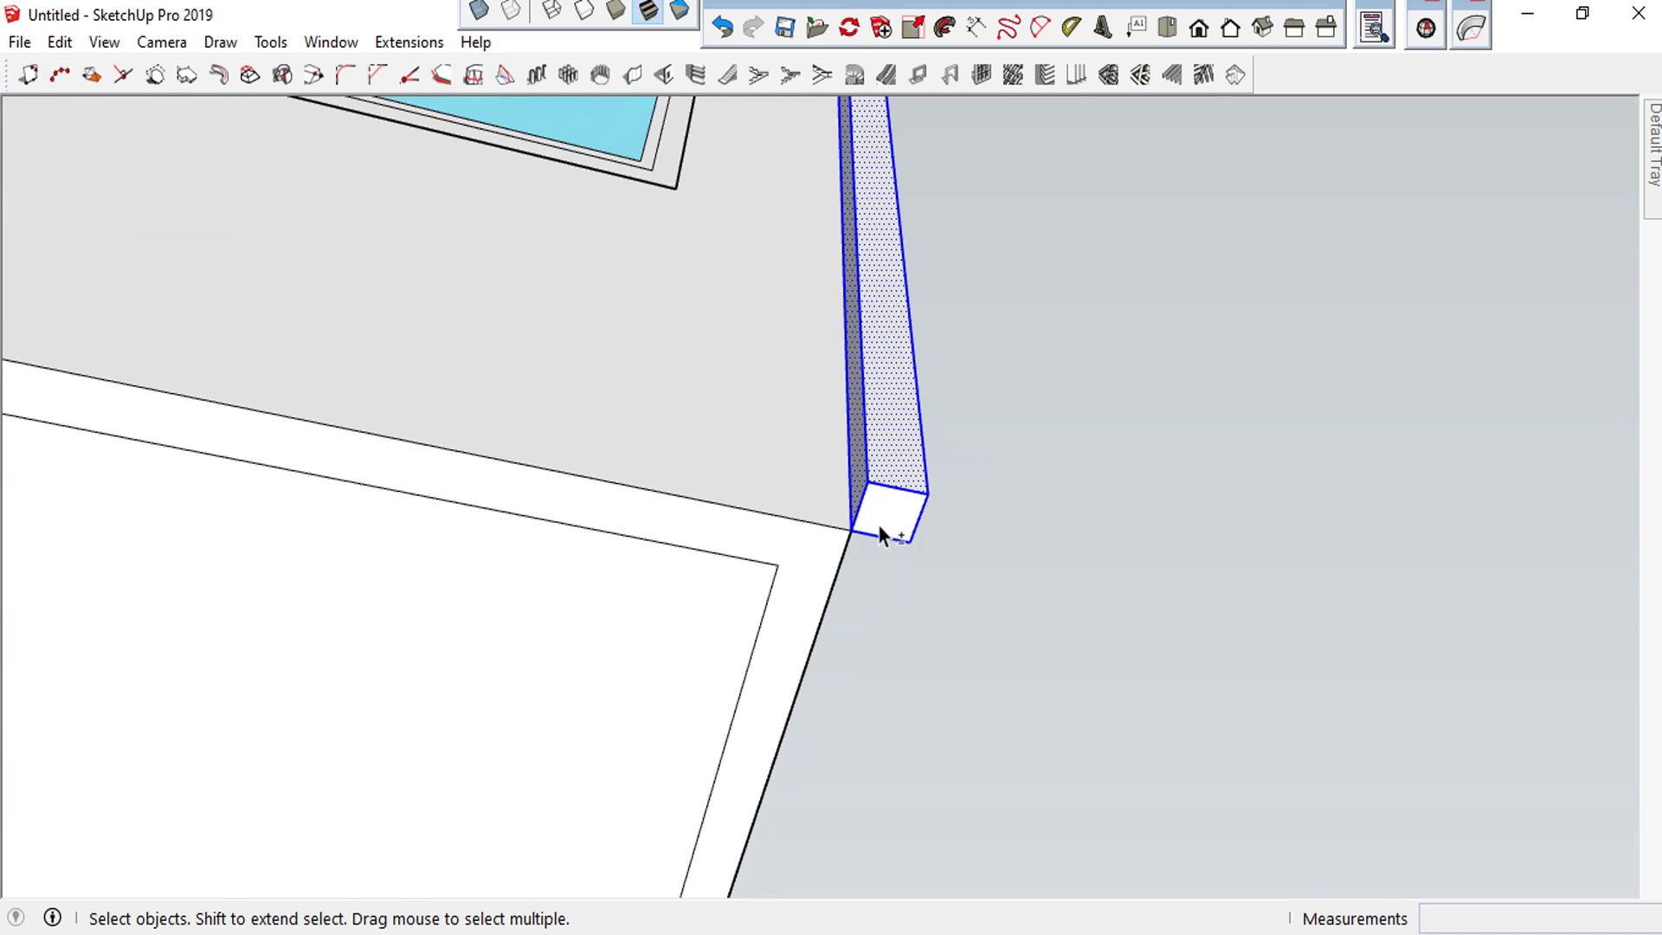
right_click(888, 460)
left_click(969, 684)
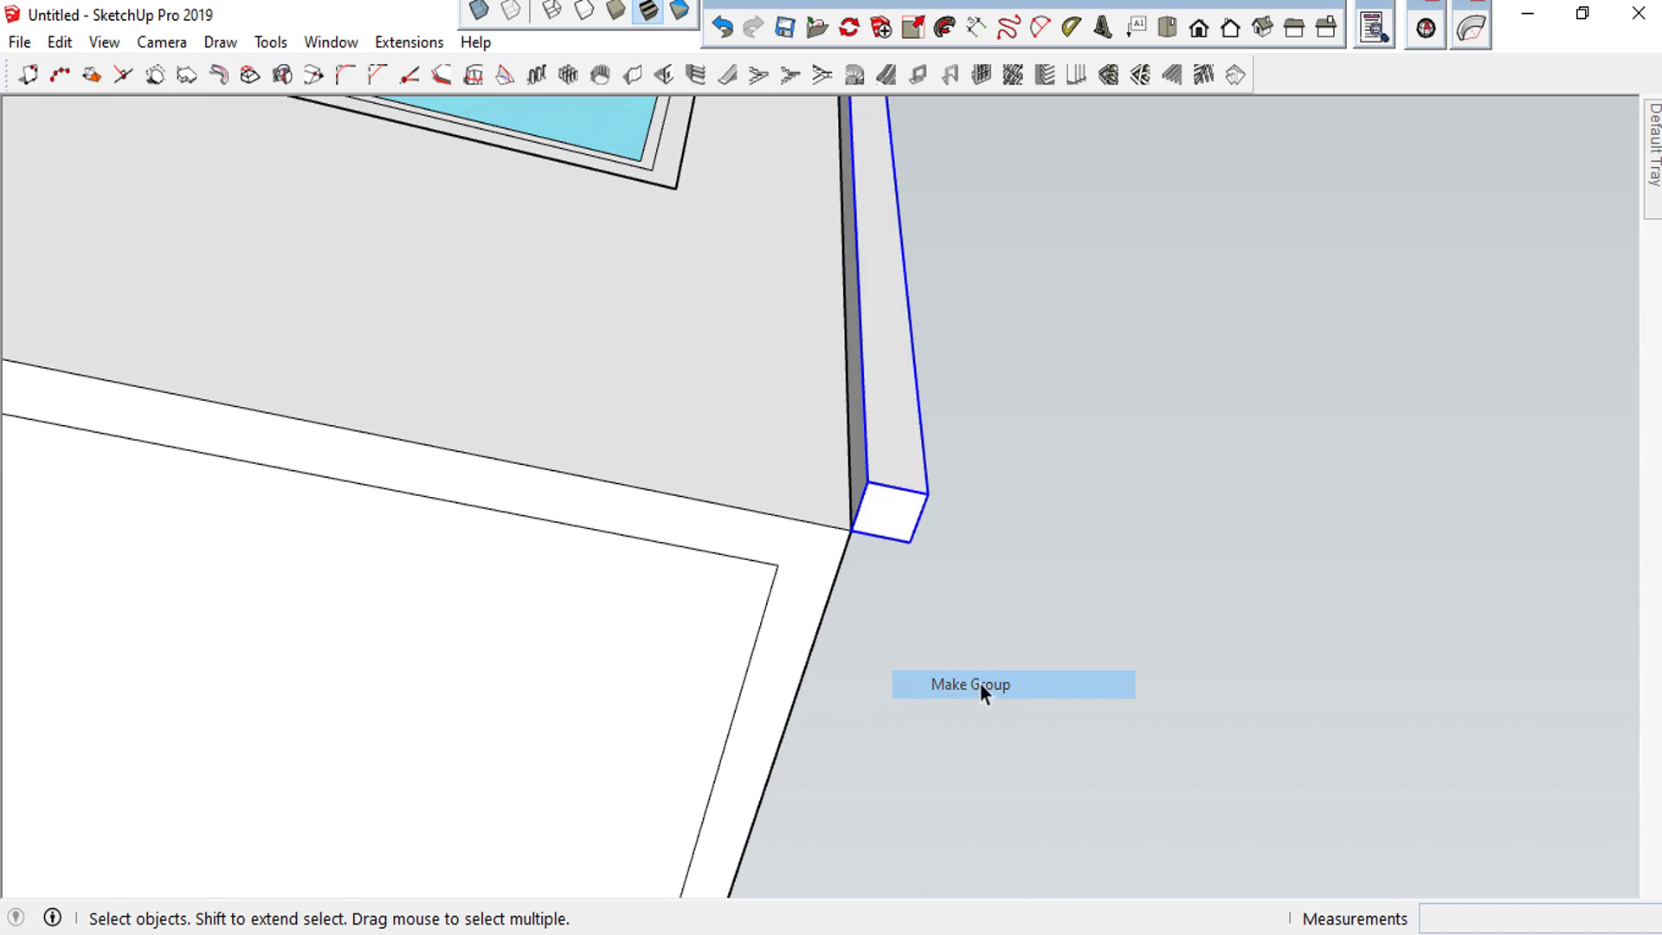
Orbit and zoom out to view the whole house
scroll(830, 424, "down", 5)
scroll(910, 464, "down", 4)
mouse_move(910, 464)
middle_mouse_down()
mouse_move(937, 639)
mouse_move(909, 693)
middle_mouse_up()
scroll(894, 767, "down", 3)
scroll(889, 721, "up", 2)
scroll(885, 732, "down", 3)
scroll(886, 740, "up", 2)
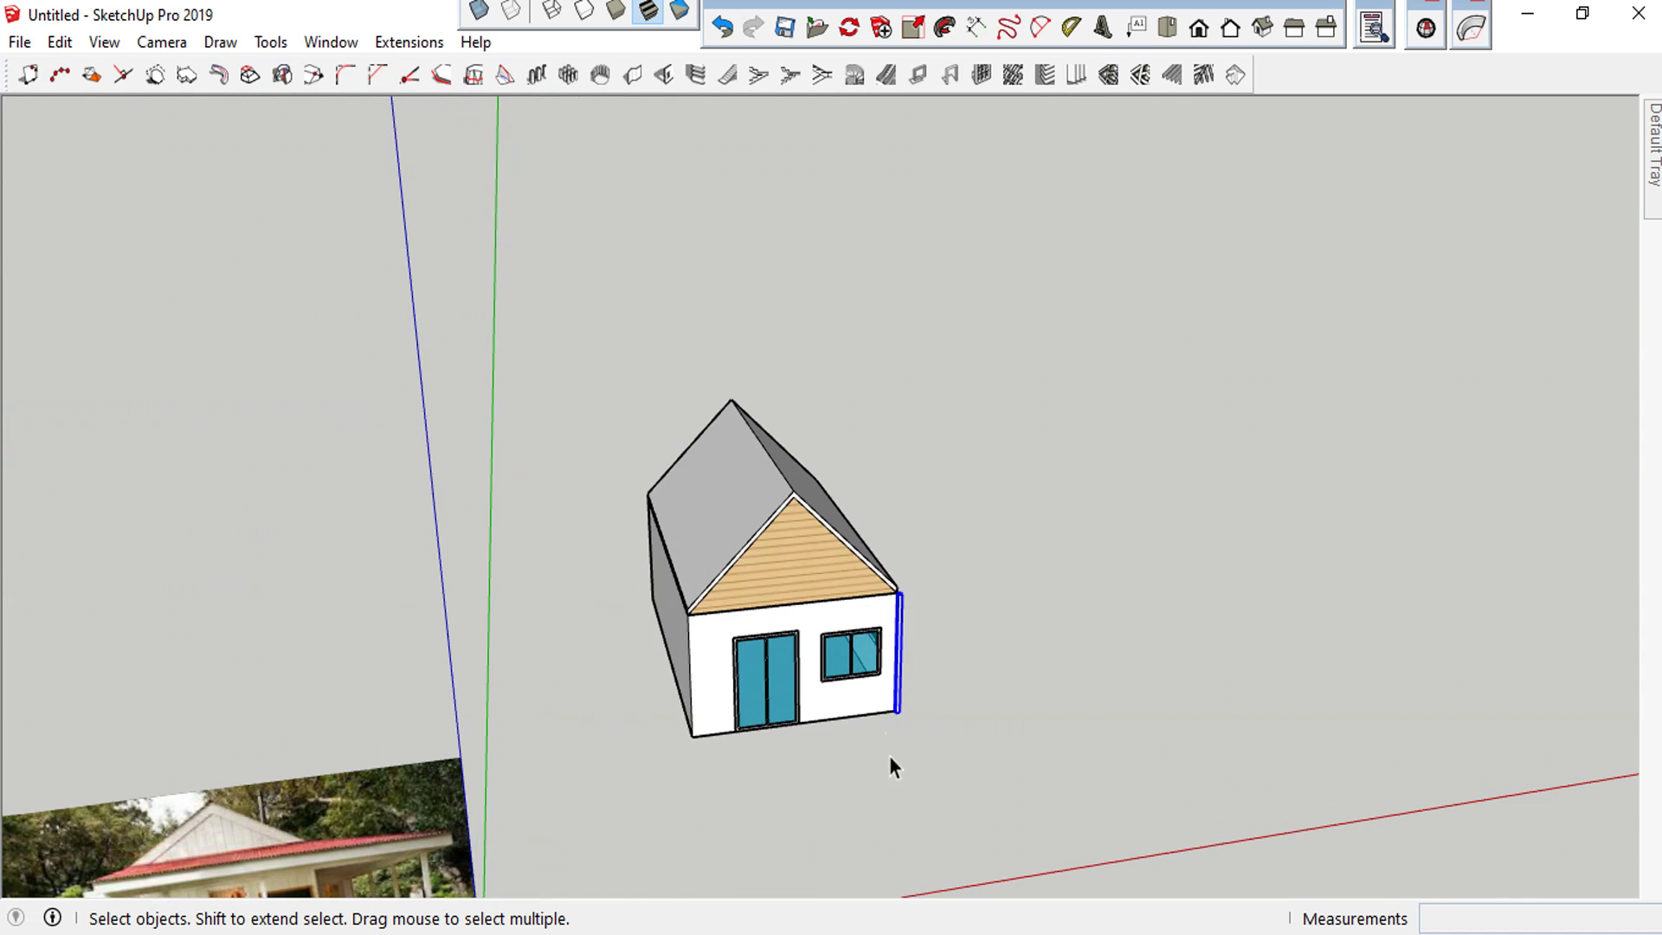
scroll(888, 762, "up", 2)
Copy the corner post to the wall's left corner
key("m")
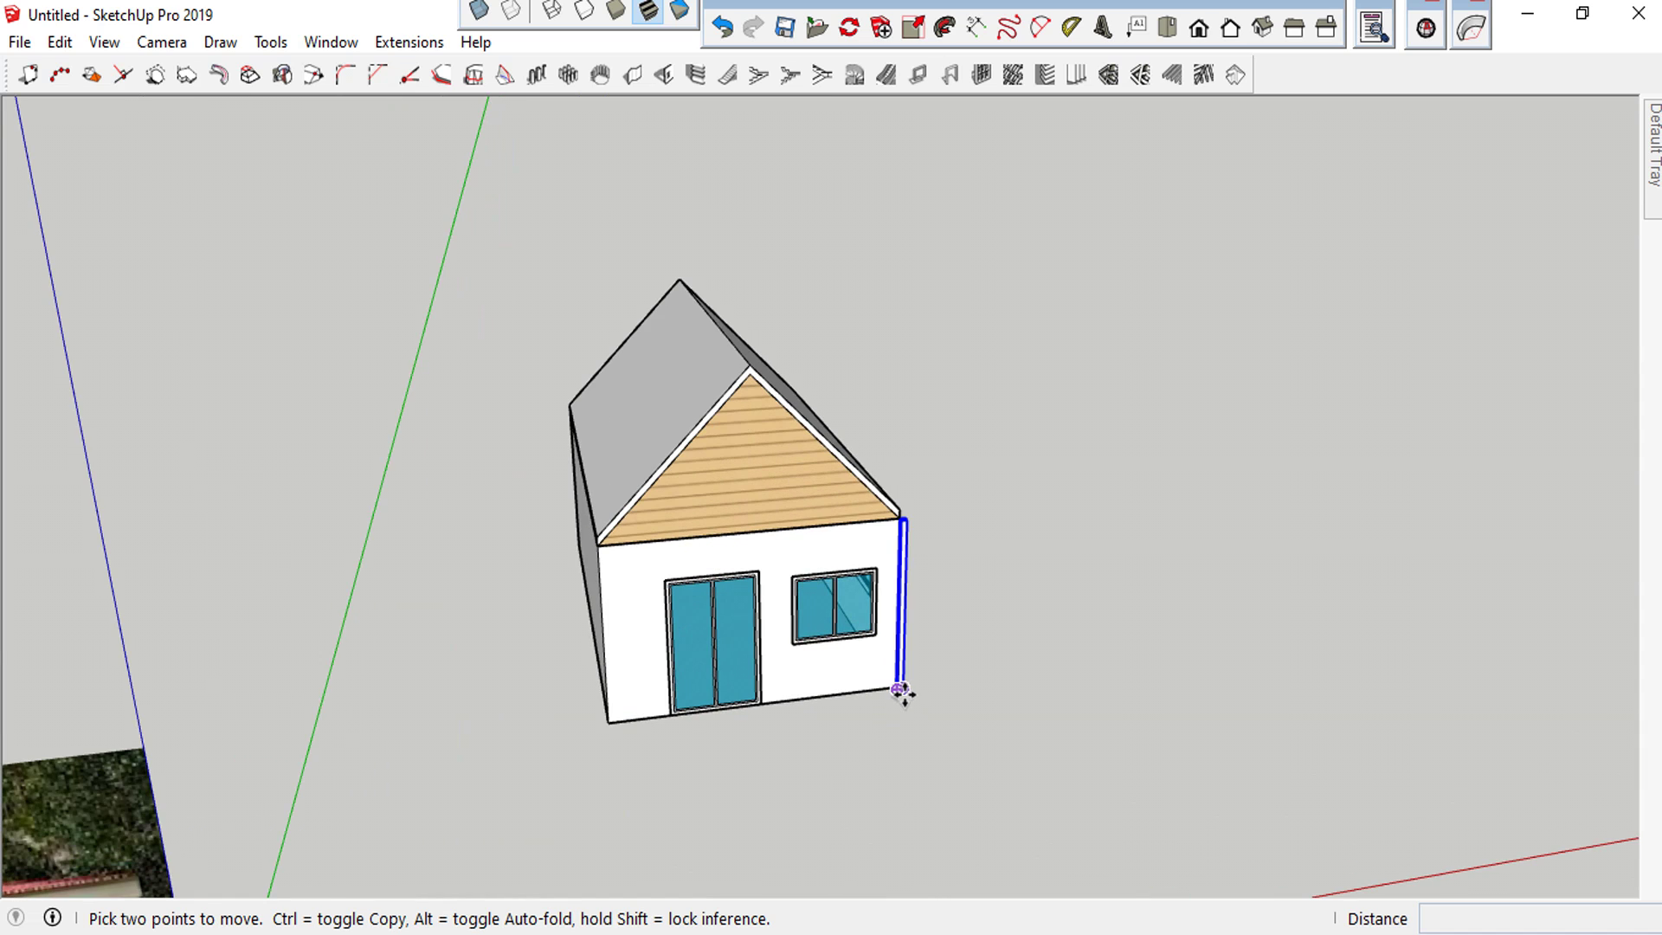
scroll(902, 690, "up", 3)
scroll(902, 688, "up", 3)
left_click(880, 675)
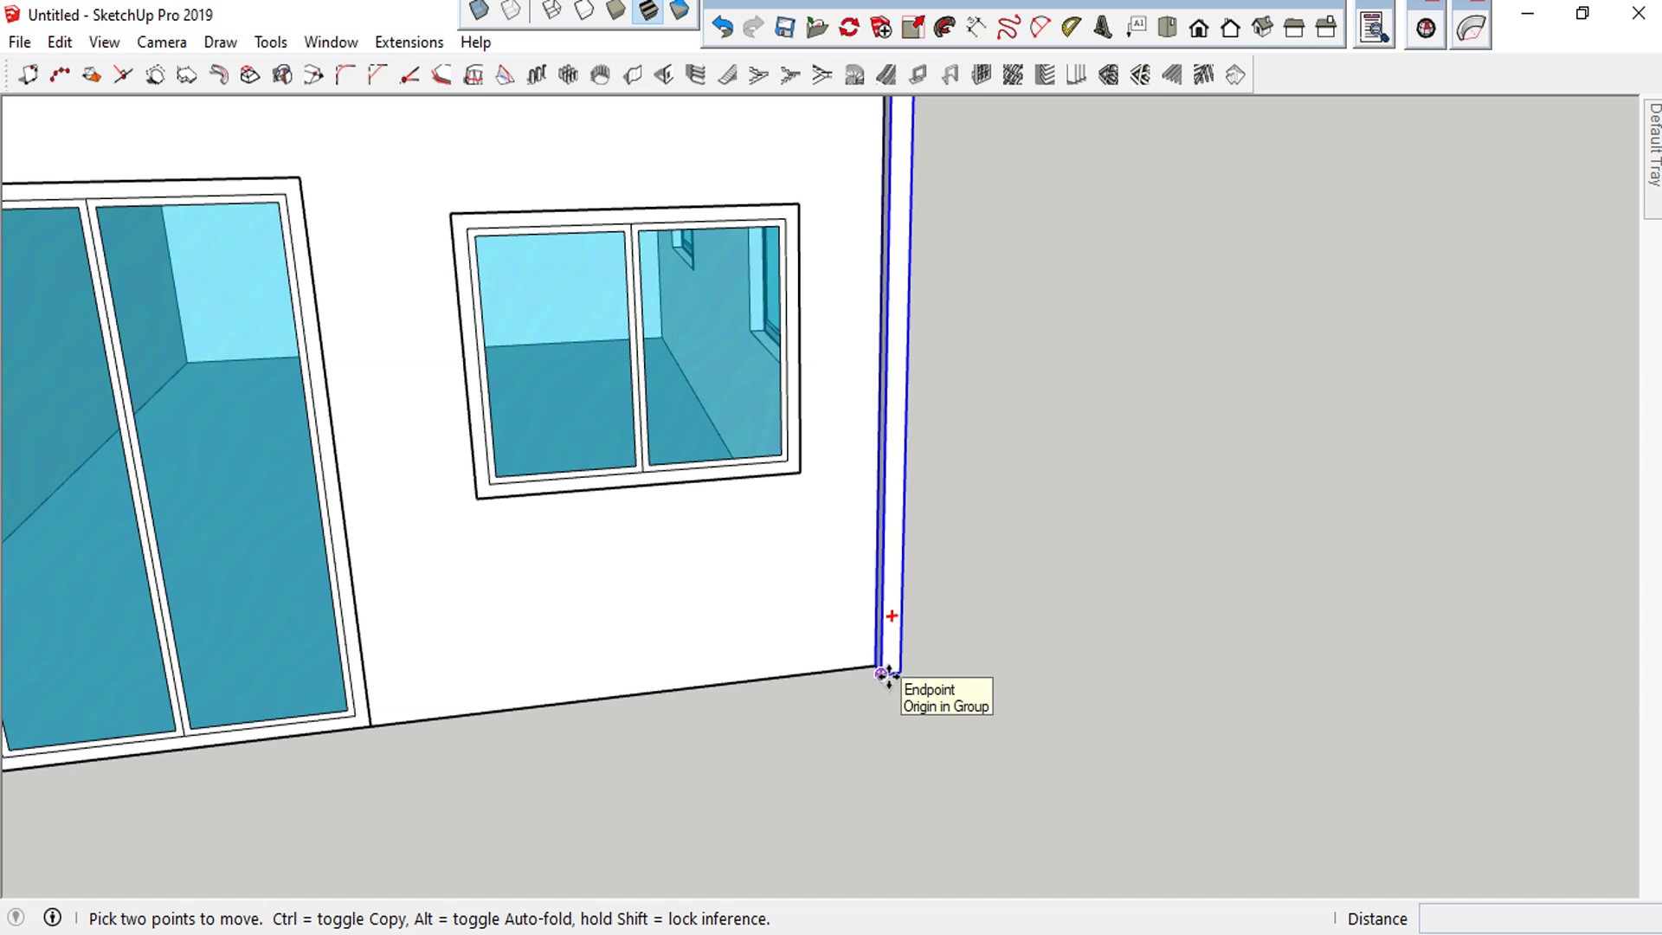
key("ctrl")
left_click(884, 674)
scroll(968, 623, "down", 2)
scroll(975, 601, "down", 3)
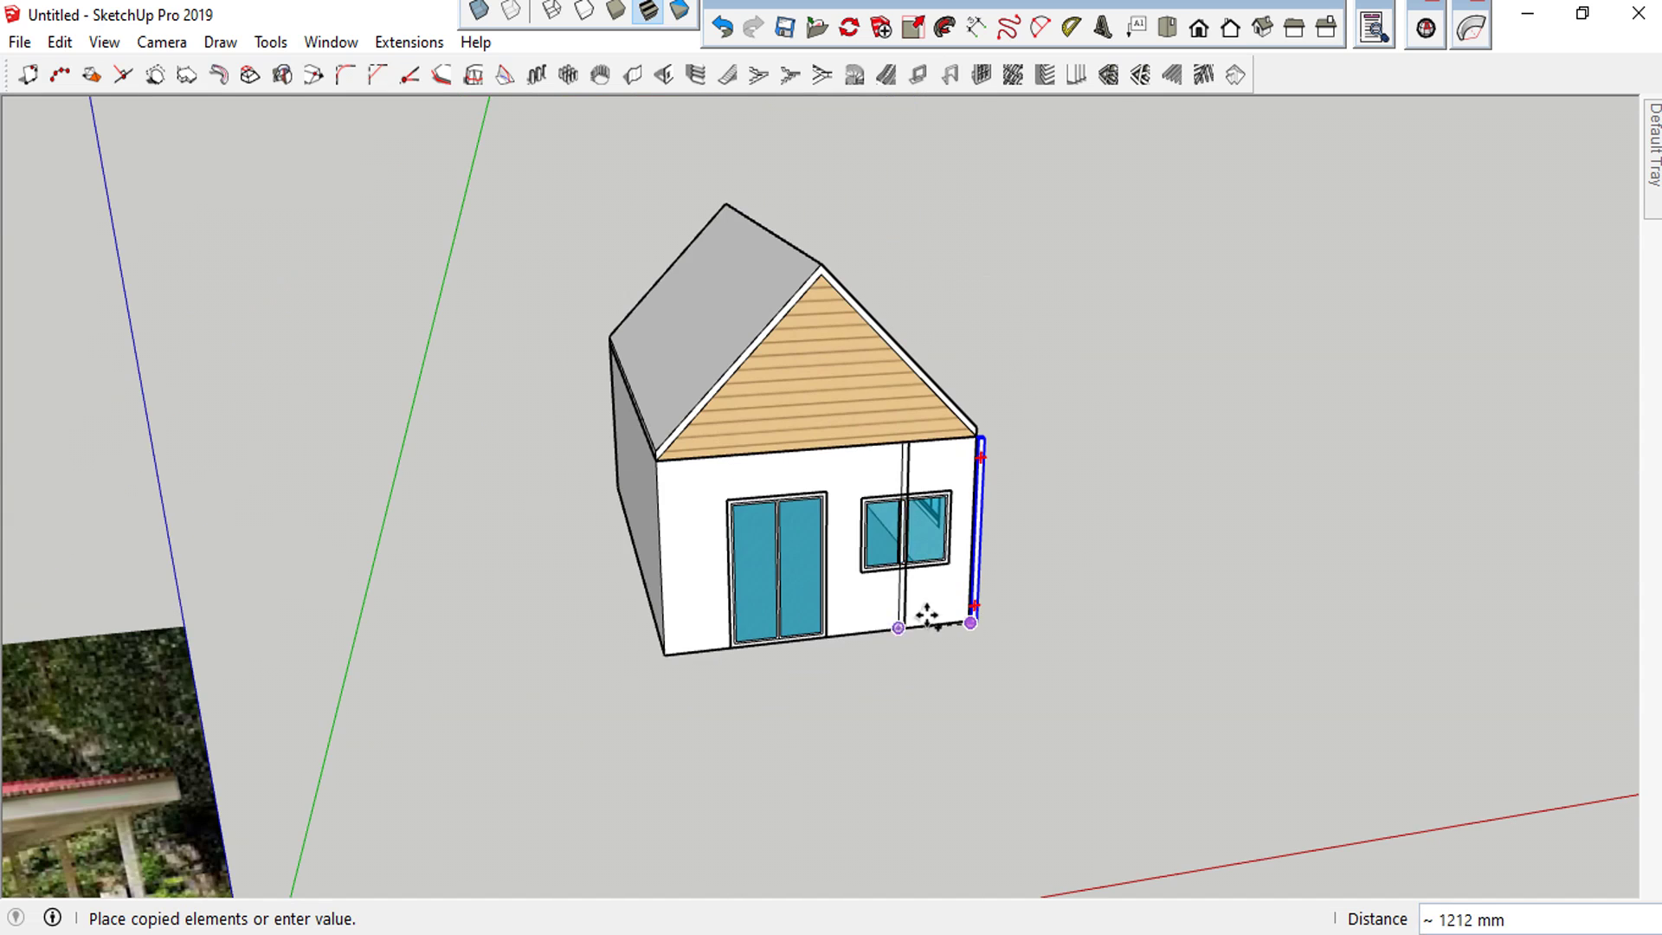
scroll(730, 661, "up", 3)
scroll(632, 651, "up", 2)
left_click(586, 647)
Copy both corner posts 3000 mm out in front of the house
mouse_move(697, 649)
middle_mouse_down()
mouse_move(1259, 623)
mouse_move(830, 634)
mouse_move(934, 482)
mouse_move(1087, 467)
middle_mouse_up()
key("space")
left_click(1072, 474)
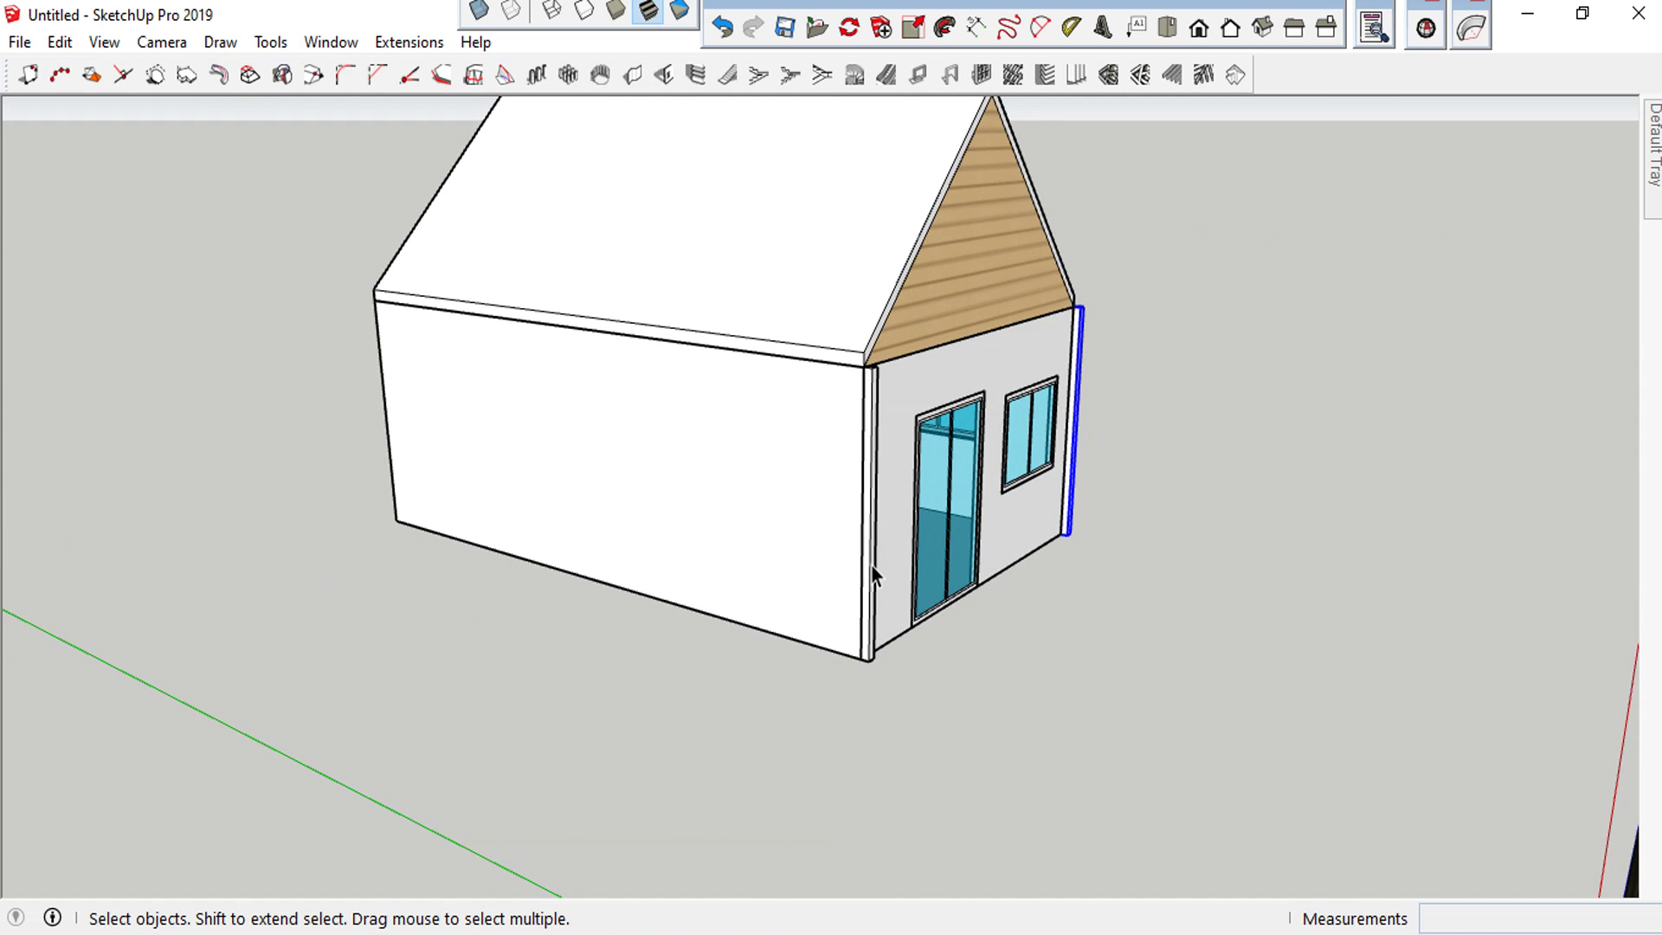
left_click(871, 565, "shift")
scroll(869, 703, "up", 3)
key("m")
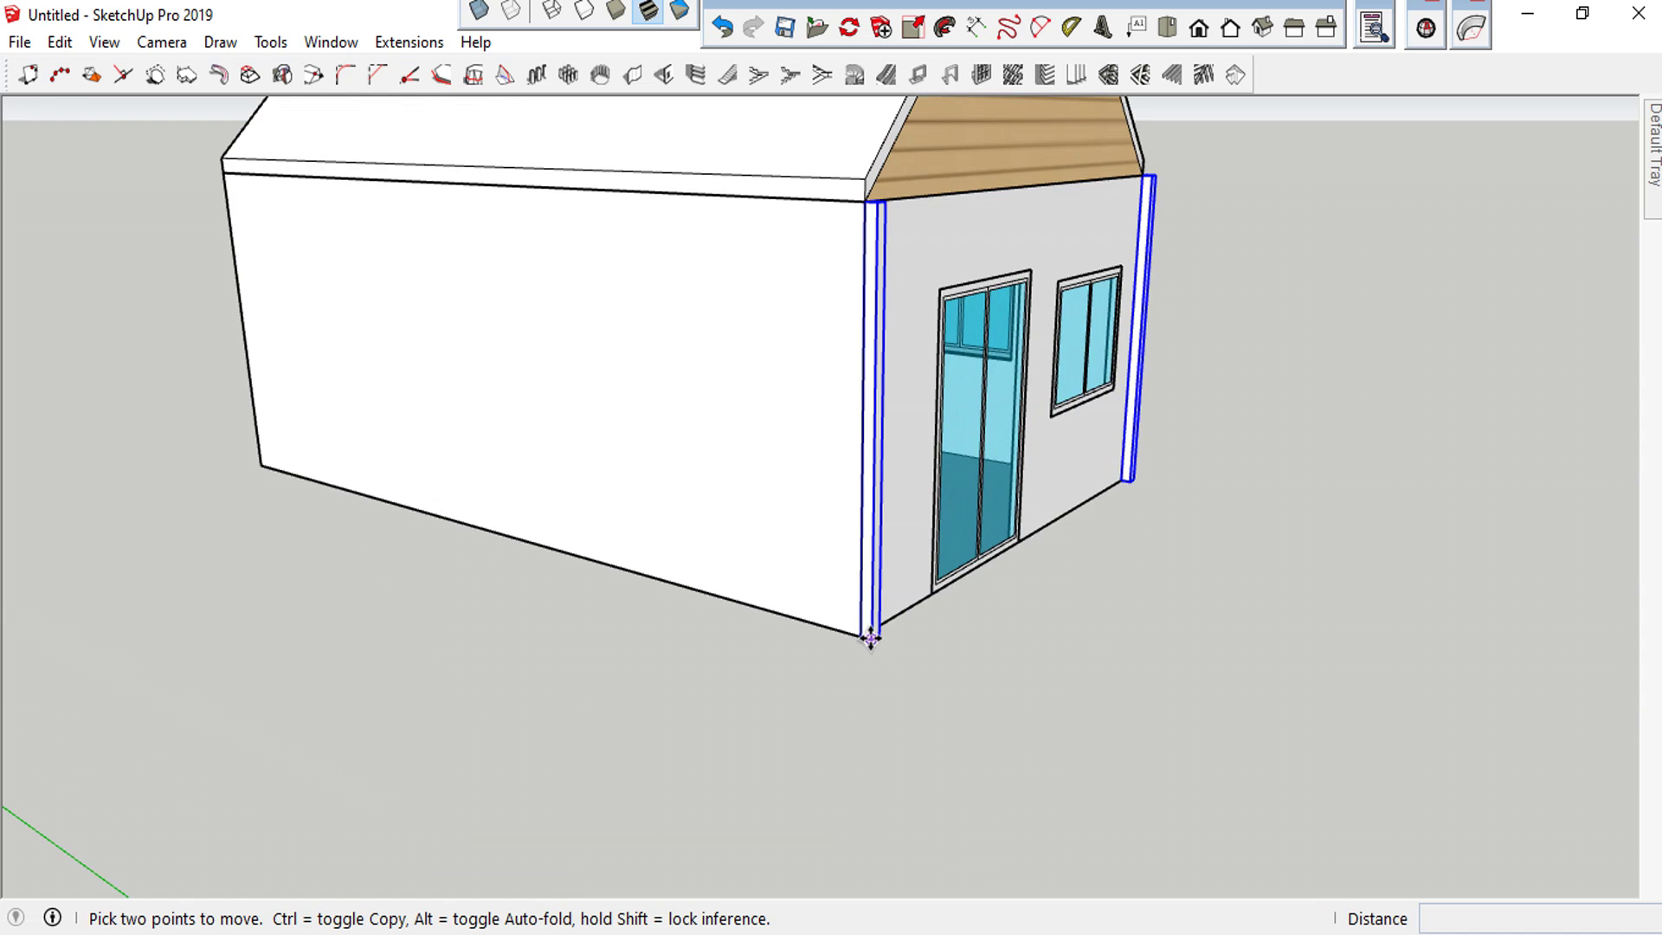
key("ctrl")
left_click(870, 639)
type("3000")
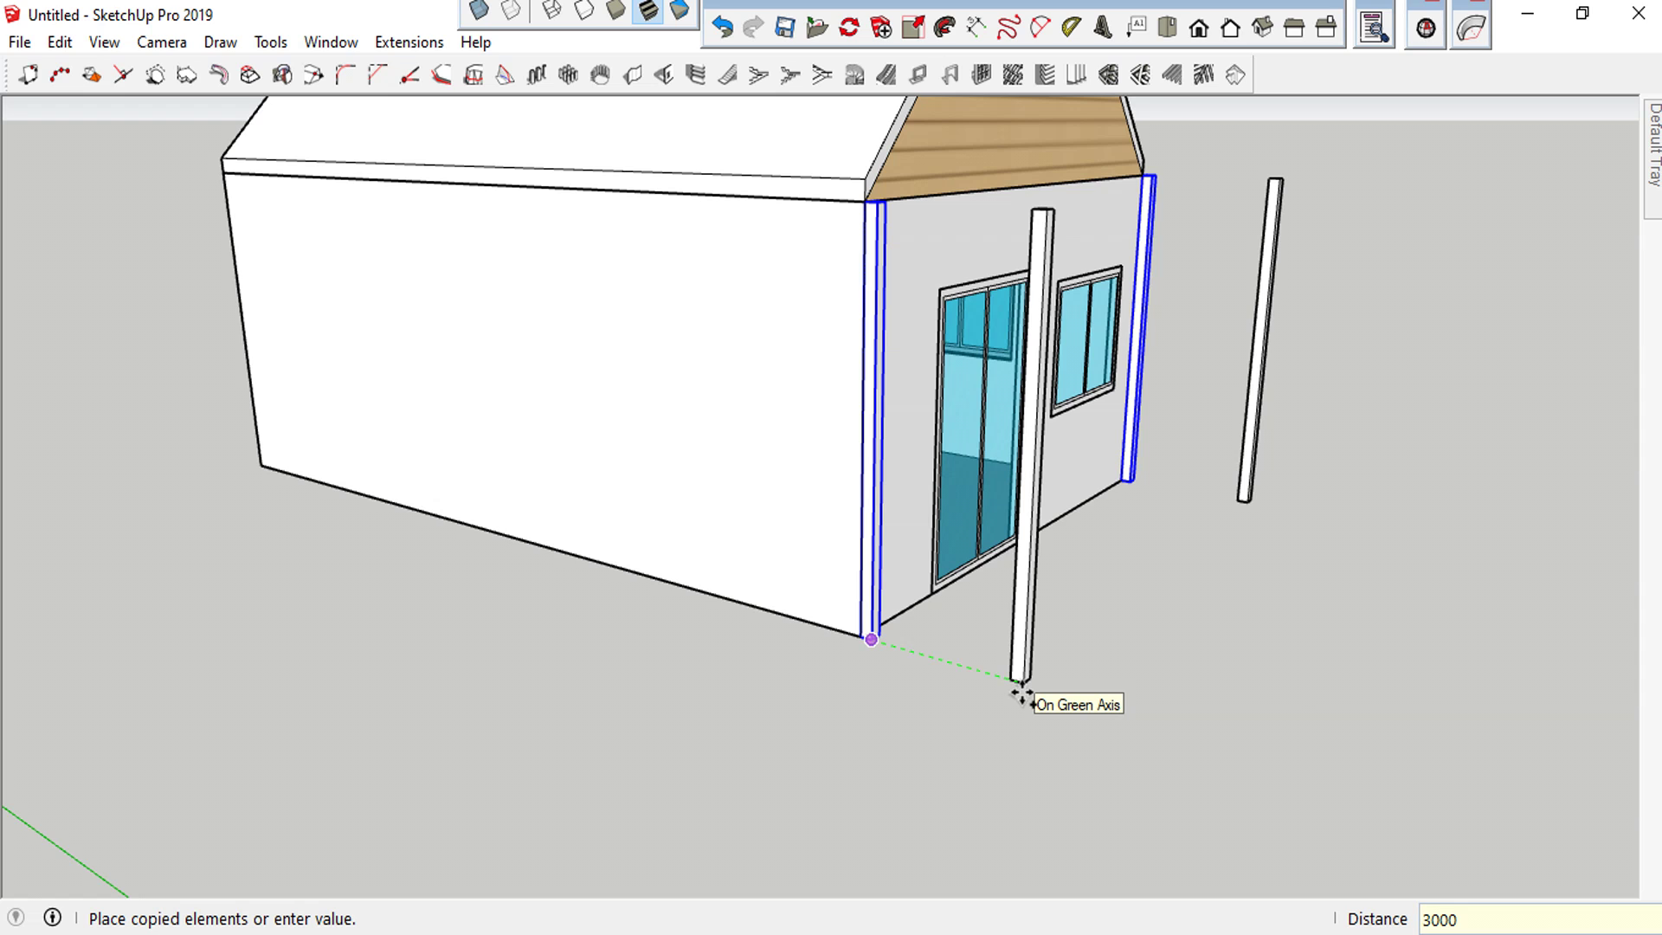
key("Return")
Orbit around the house to review the two posts beside the reference photo
mouse_move(996, 647)
middle_mouse_down()
mouse_move(574, 653)
mouse_move(584, 664)
middle_mouse_up()
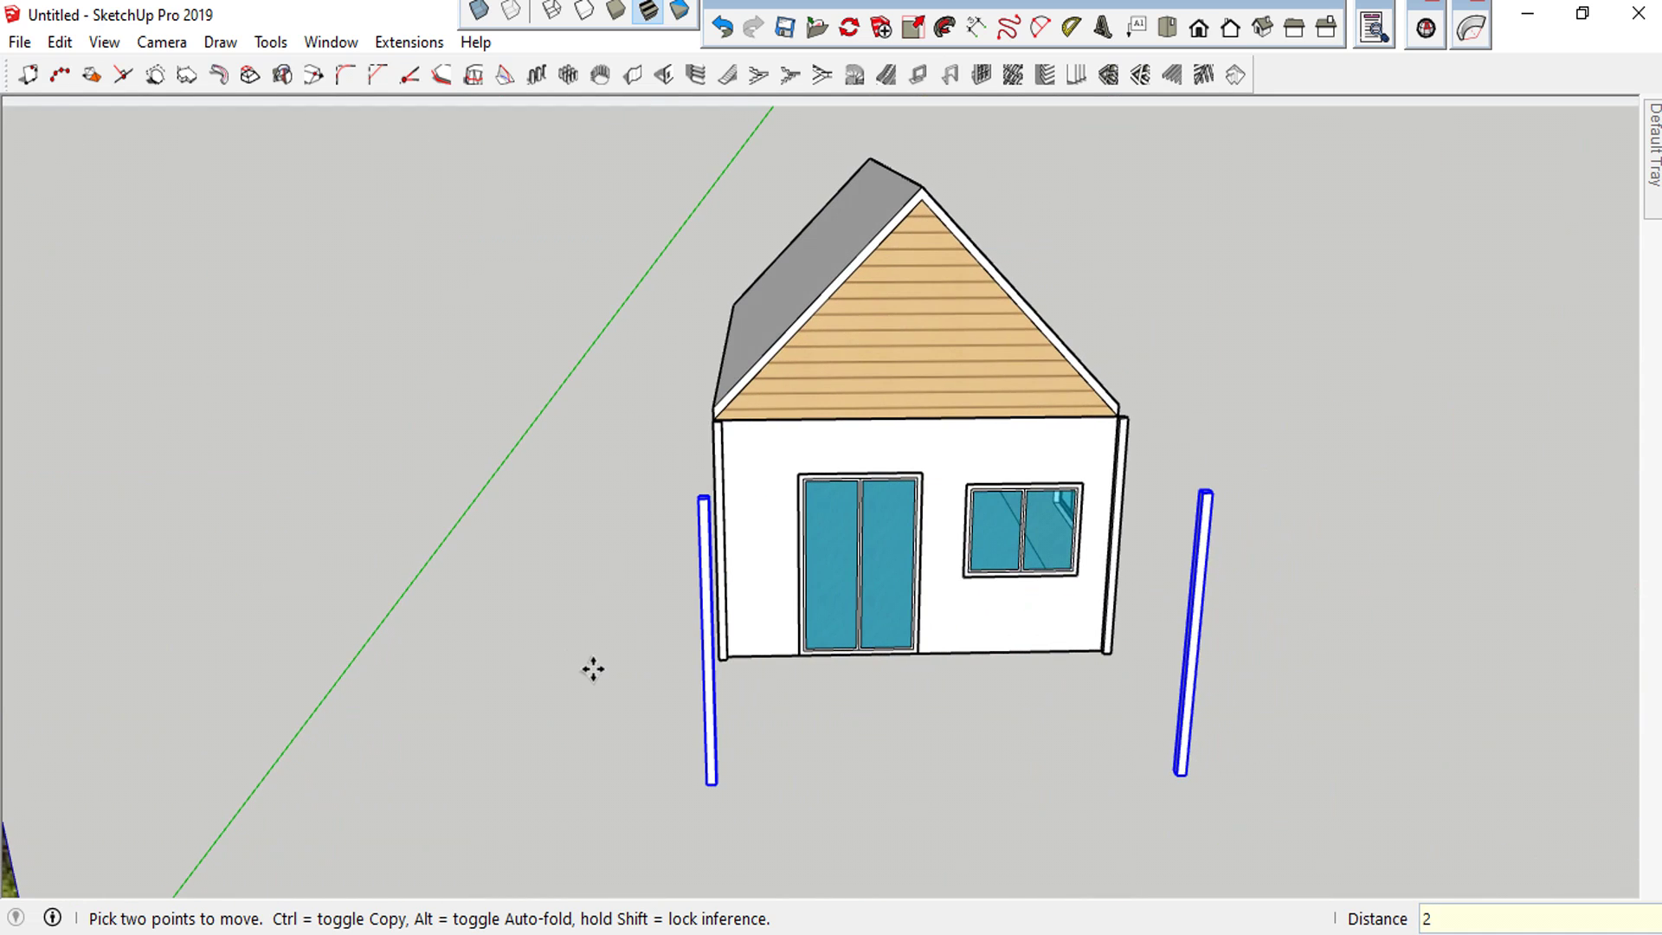
mouse_move(597, 667)
middle_mouse_down()
mouse_move(1083, 657)
mouse_move(1095, 606)
middle_mouse_up()
key("space")
scroll(1098, 582, "down", 5)
scroll(653, 594, "up", 2)
scroll(642, 537, "up", 3)
scroll(580, 510, "down", 1)
scroll(694, 549, "down", 3)
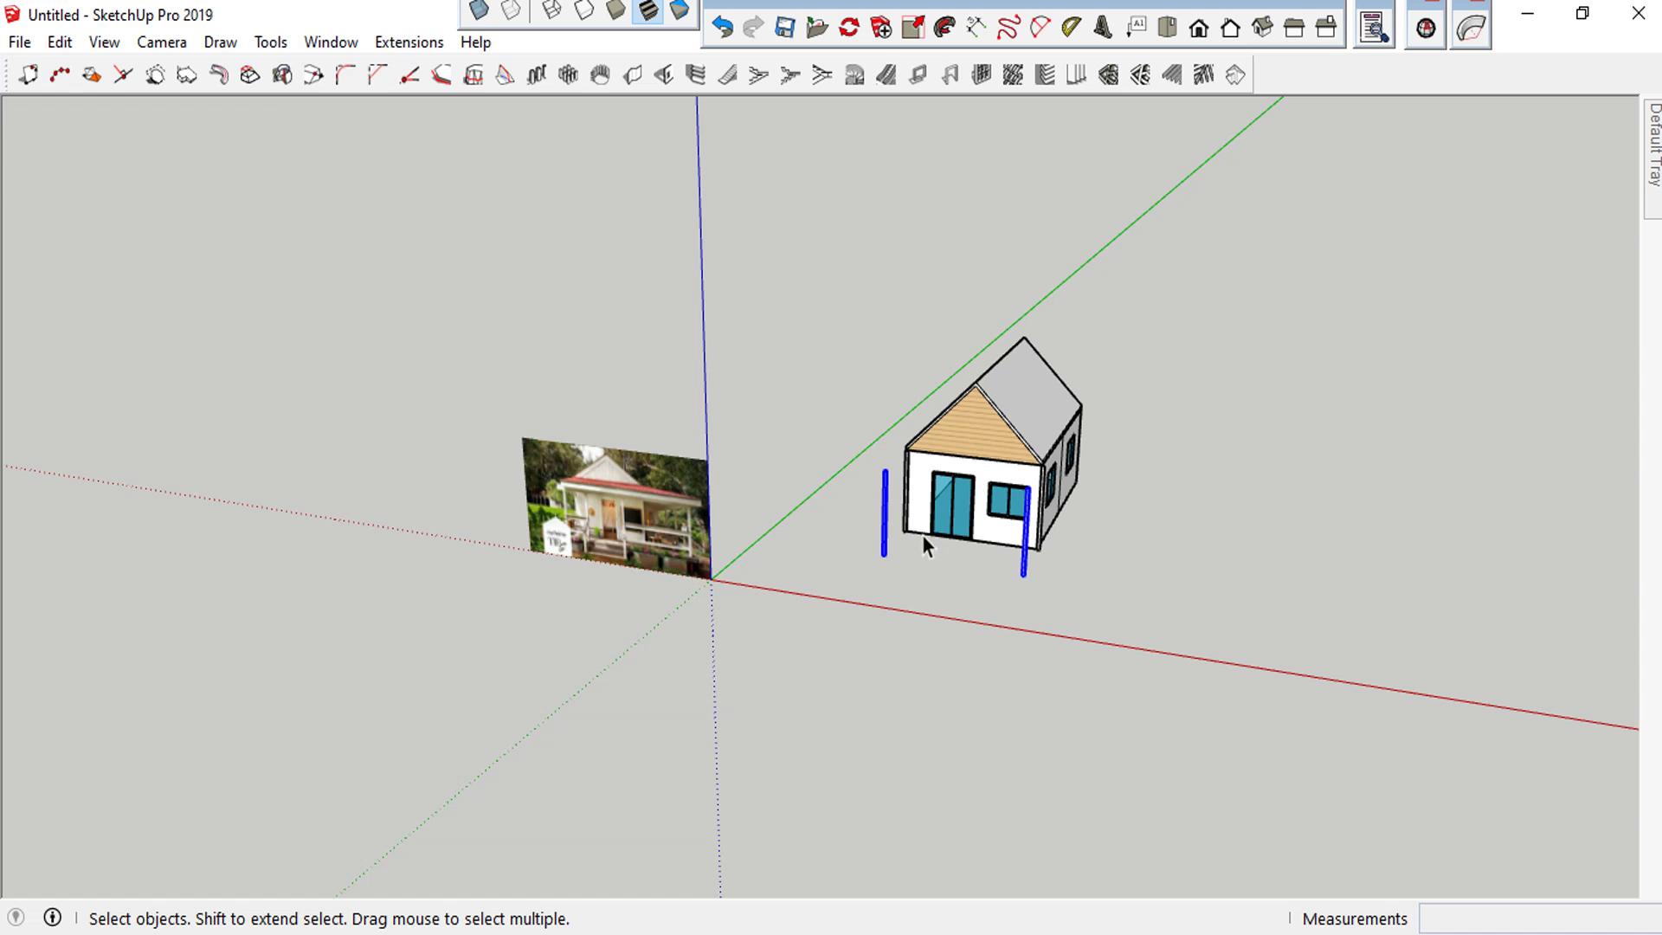
scroll(563, 554, "up", 3)
scroll(781, 486, "down", 3)
middle_click_drag(781, 485, 1354, 432)
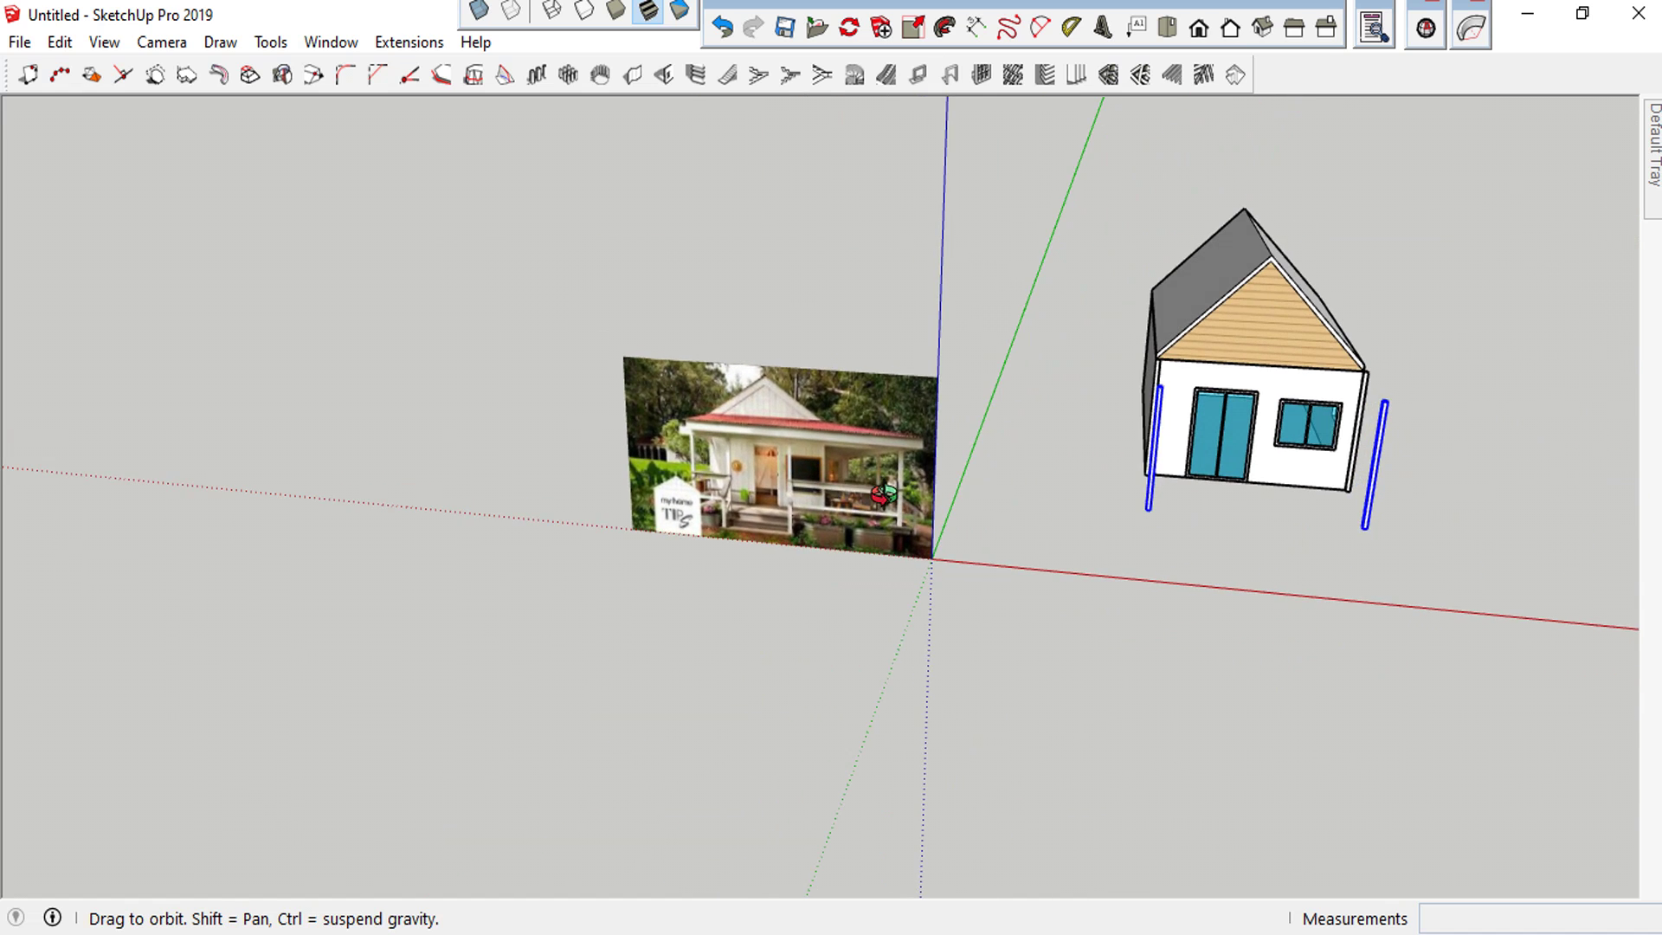
scroll(1355, 433, "up", 2)
scroll(1355, 435, "up", 1)
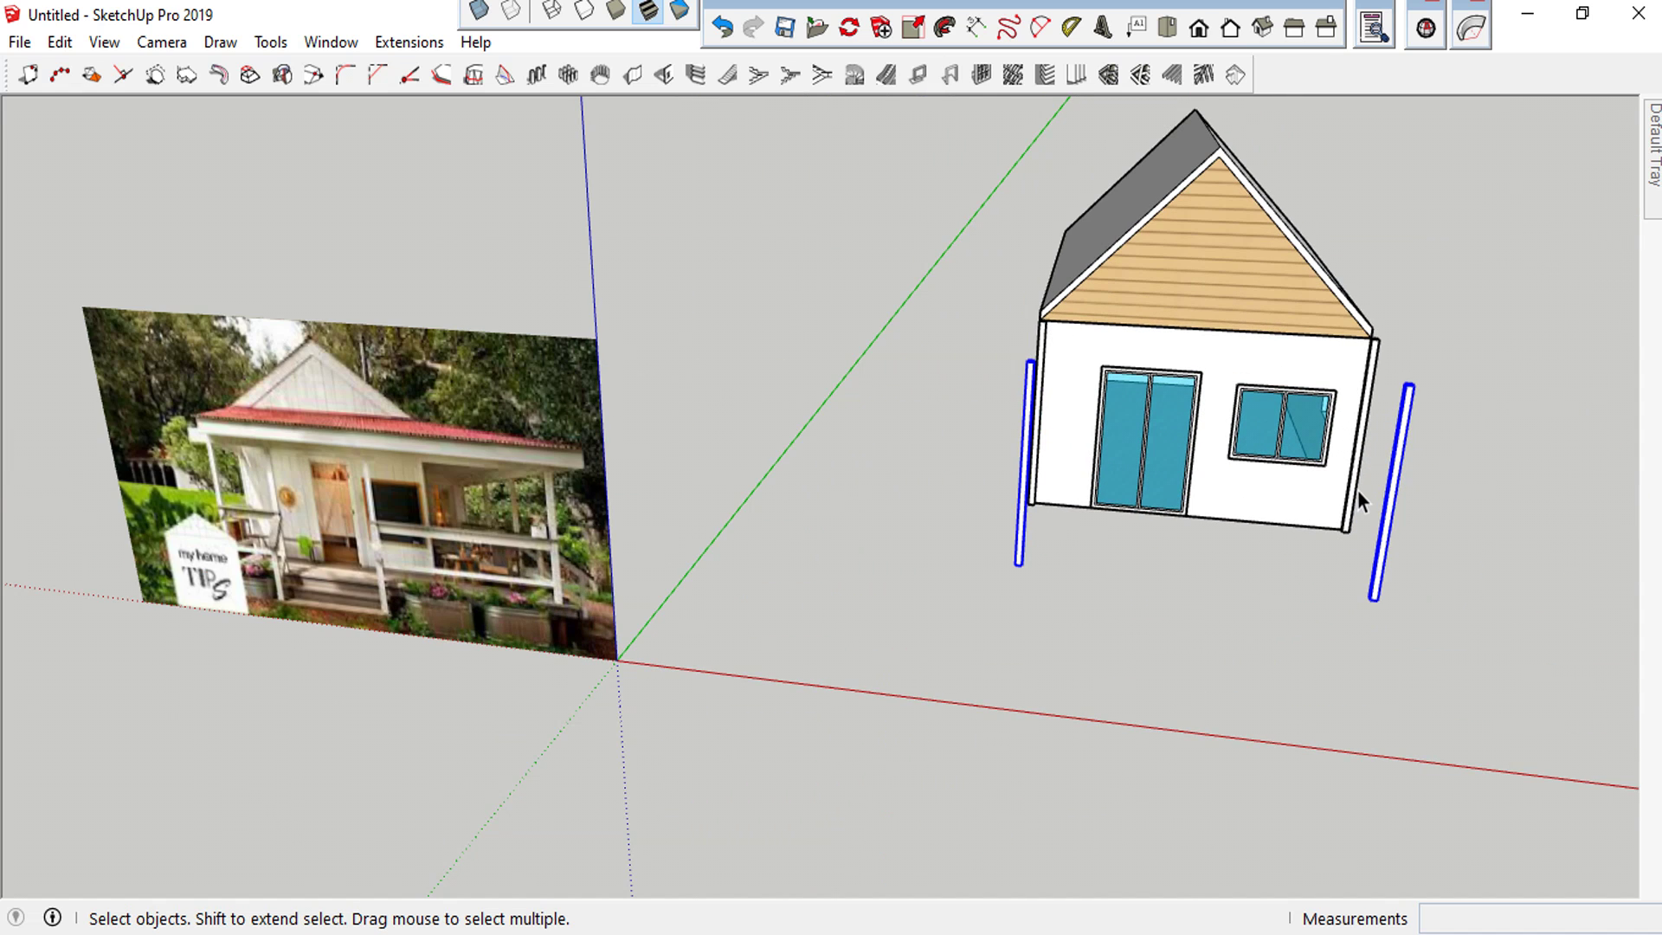
scroll(1357, 490, "down", 2)
middle_click_drag(1461, 642, 1568, 494)
mouse_move(1465, 671)
middle_mouse_down()
mouse_move(1410, 574)
mouse_move(838, 533)
mouse_move(946, 519)
mouse_move(853, 493)
middle_mouse_up()
scroll(693, 482, "up", 3)
mouse_move(693, 482)
middle_mouse_down()
mouse_move(1210, 667)
mouse_move(1160, 513)
middle_mouse_up()
scroll(1159, 512, "up", 2)
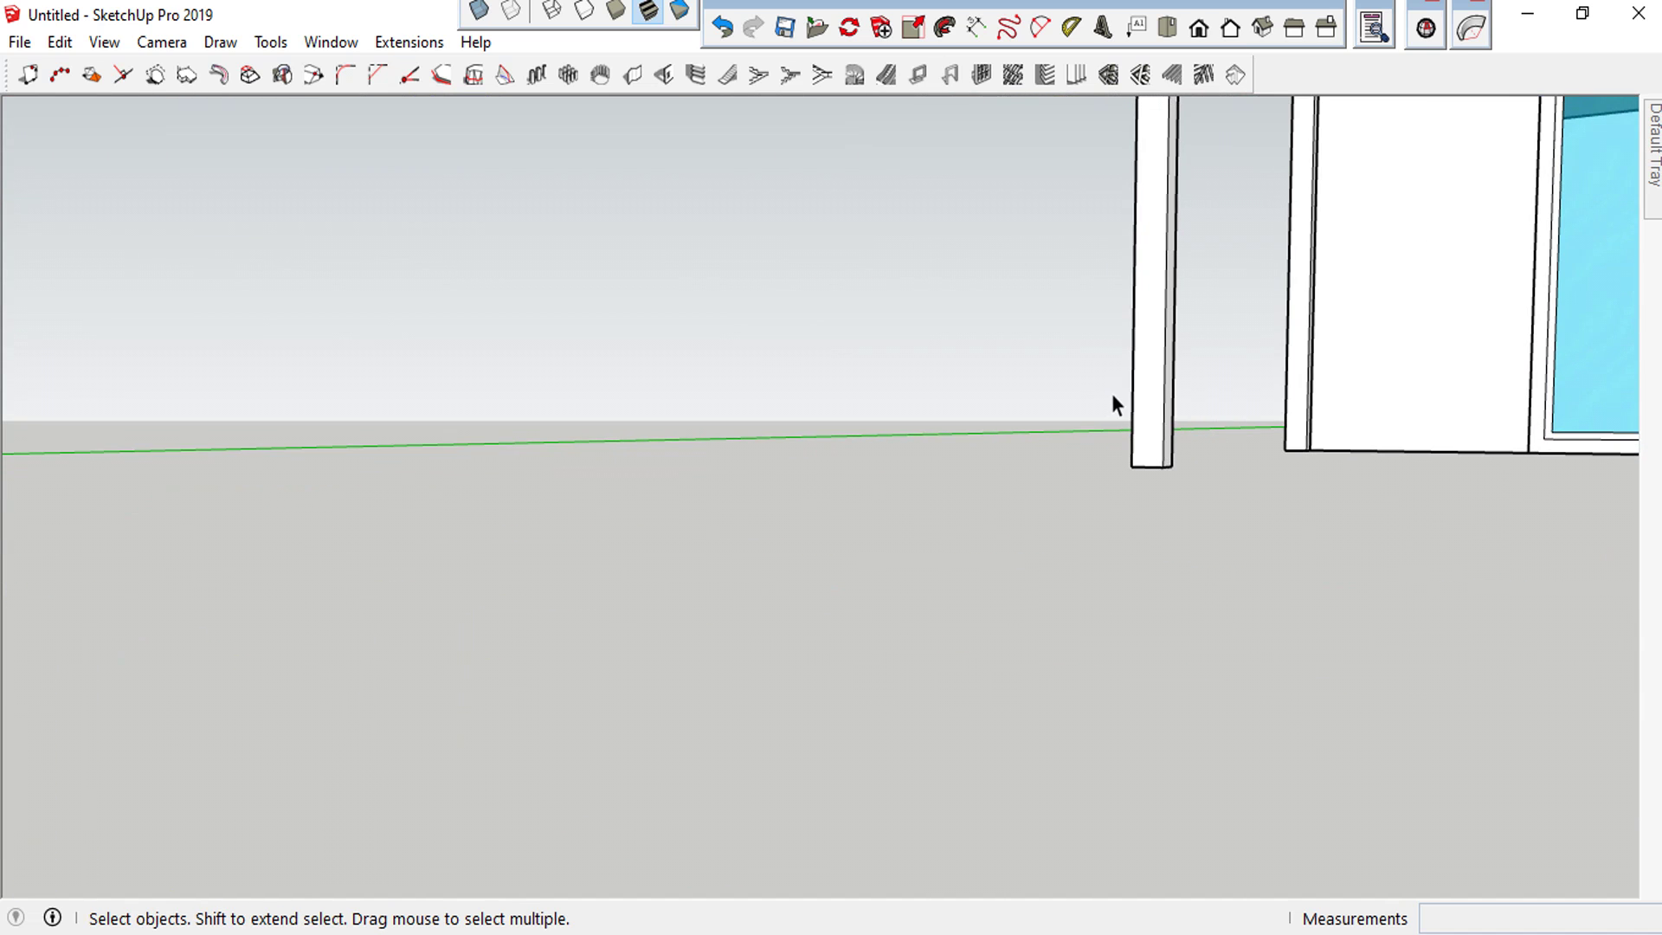
Draw the porch floor rectangle from the post base to the house corner
key("r")
left_click(1131, 468)
scroll(531, 323, "down", 3)
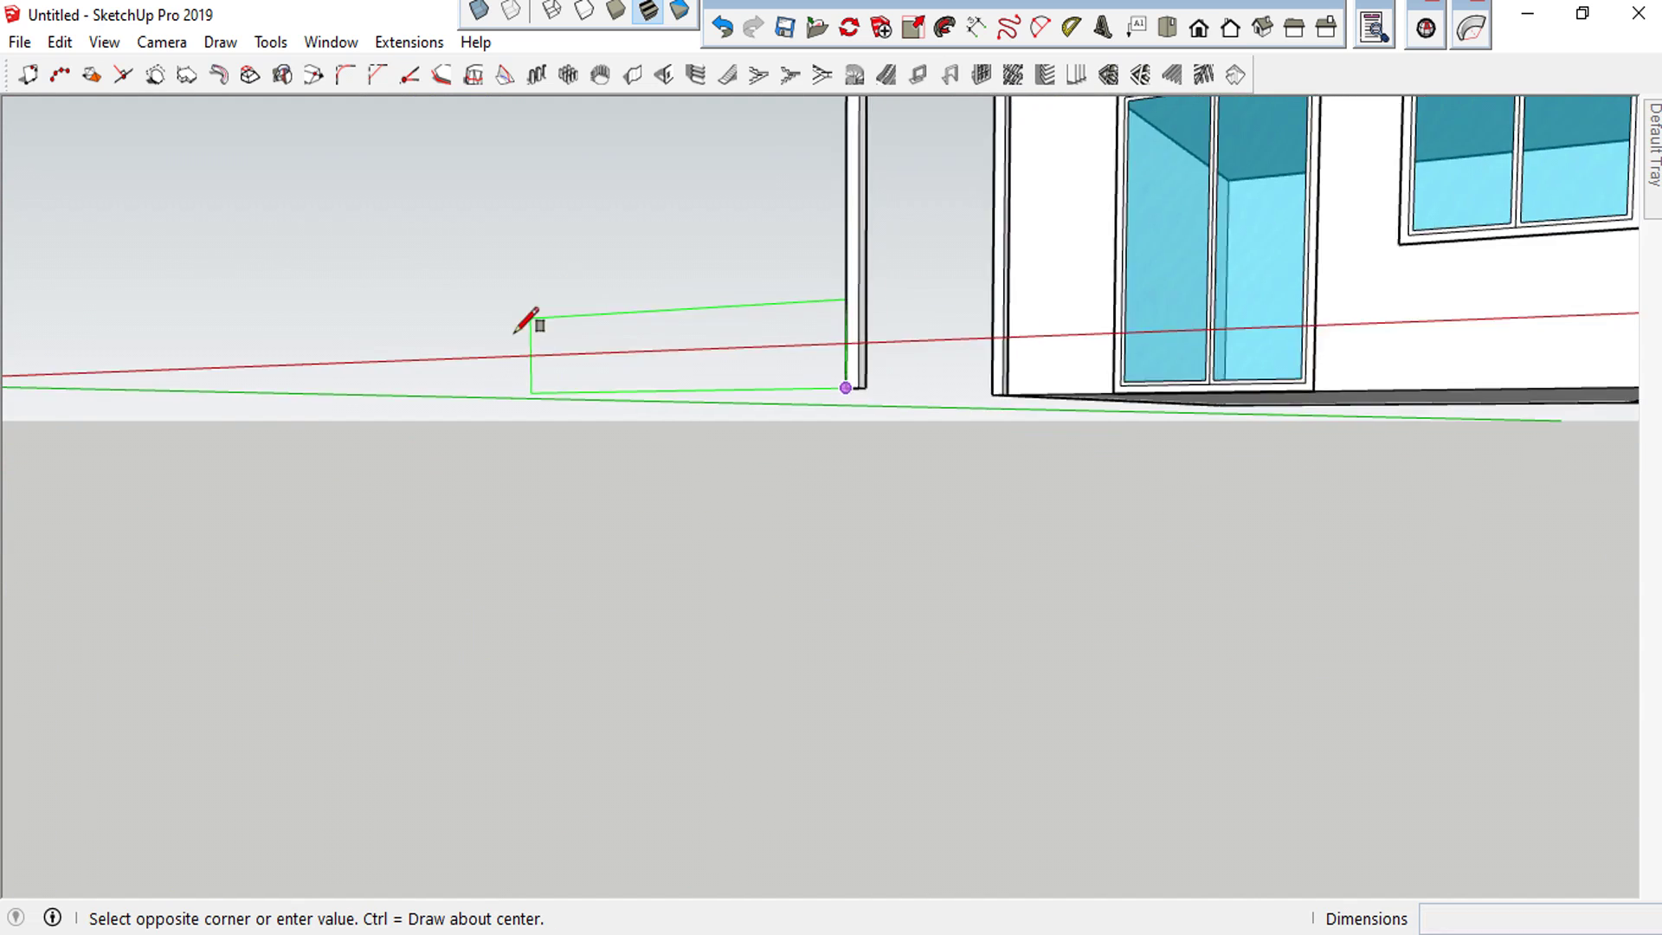
scroll(530, 323, "down", 2)
middle_click_drag(1313, 368, 923, 467)
scroll(923, 468, "up", 3)
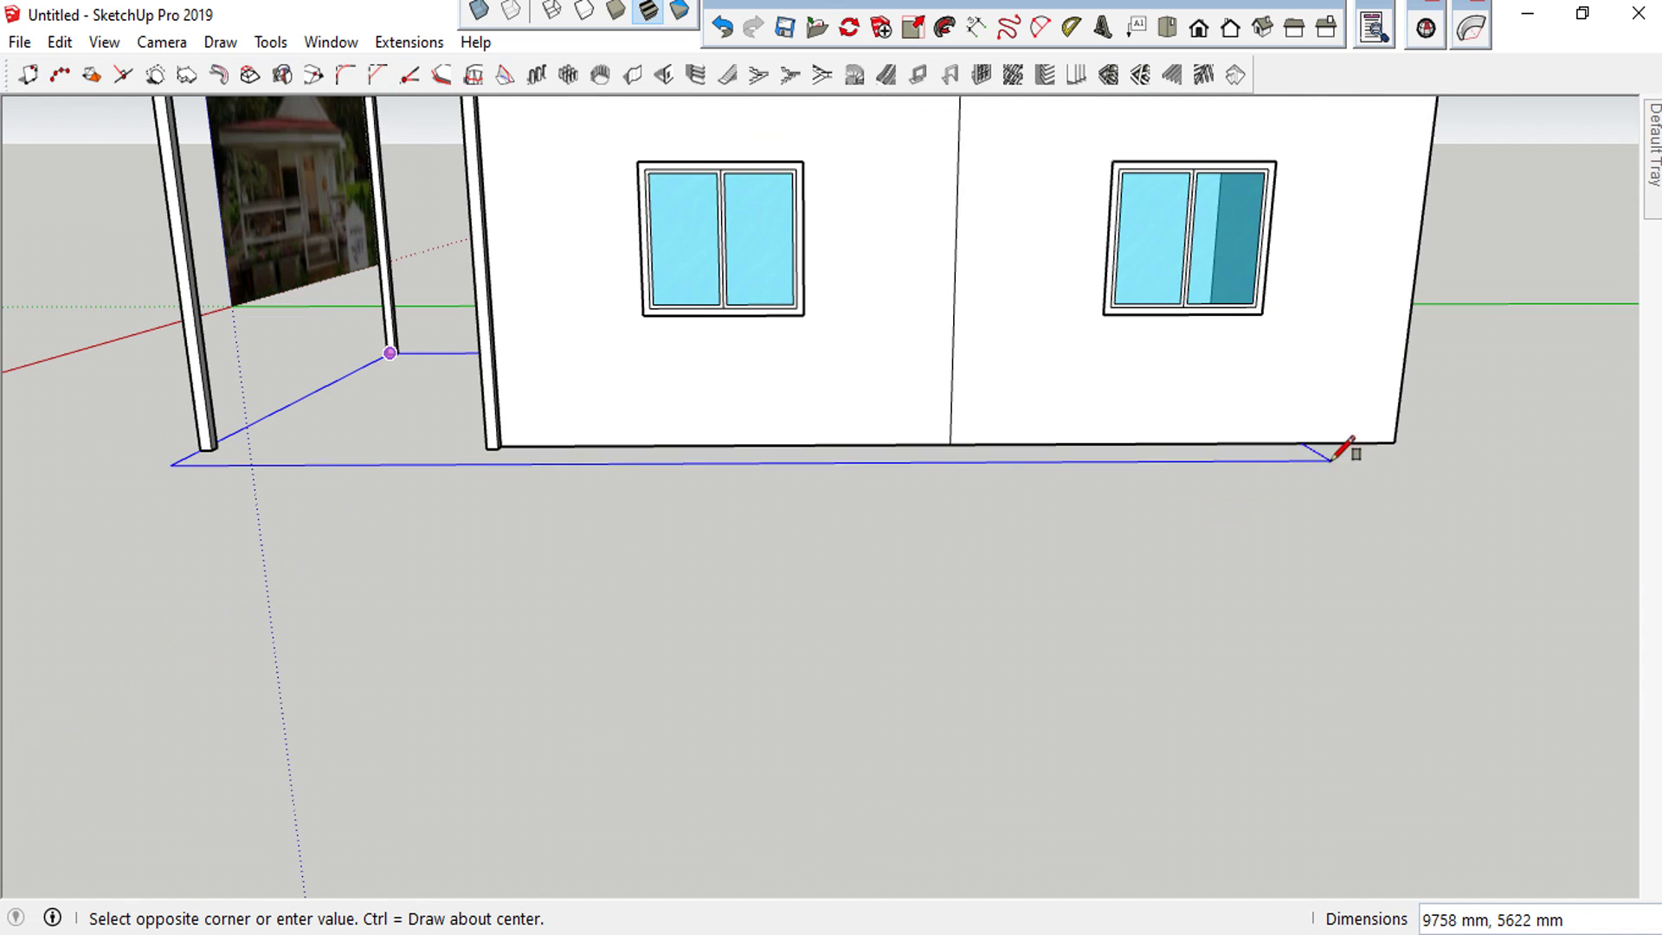
left_click(1394, 442)
middle_click_drag(1316, 464, 337, 424)
key("space")
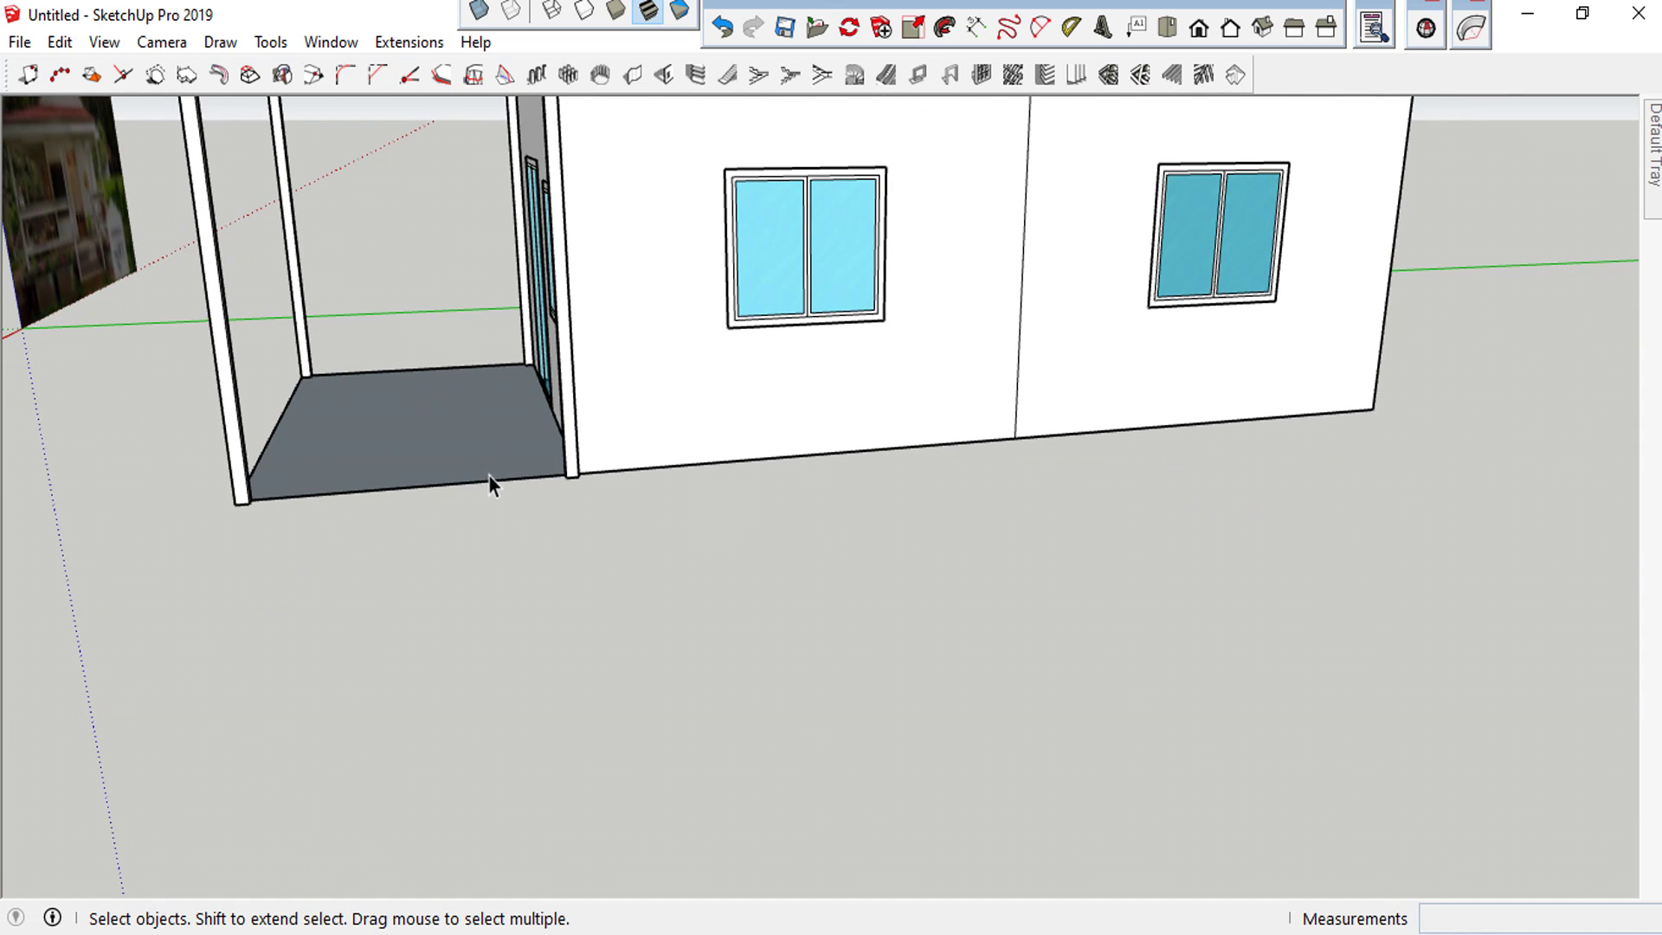
Push/Pull the porch floor down into a 500 mm thick base
key("p")
left_click_drag(478, 454, 489, 522)
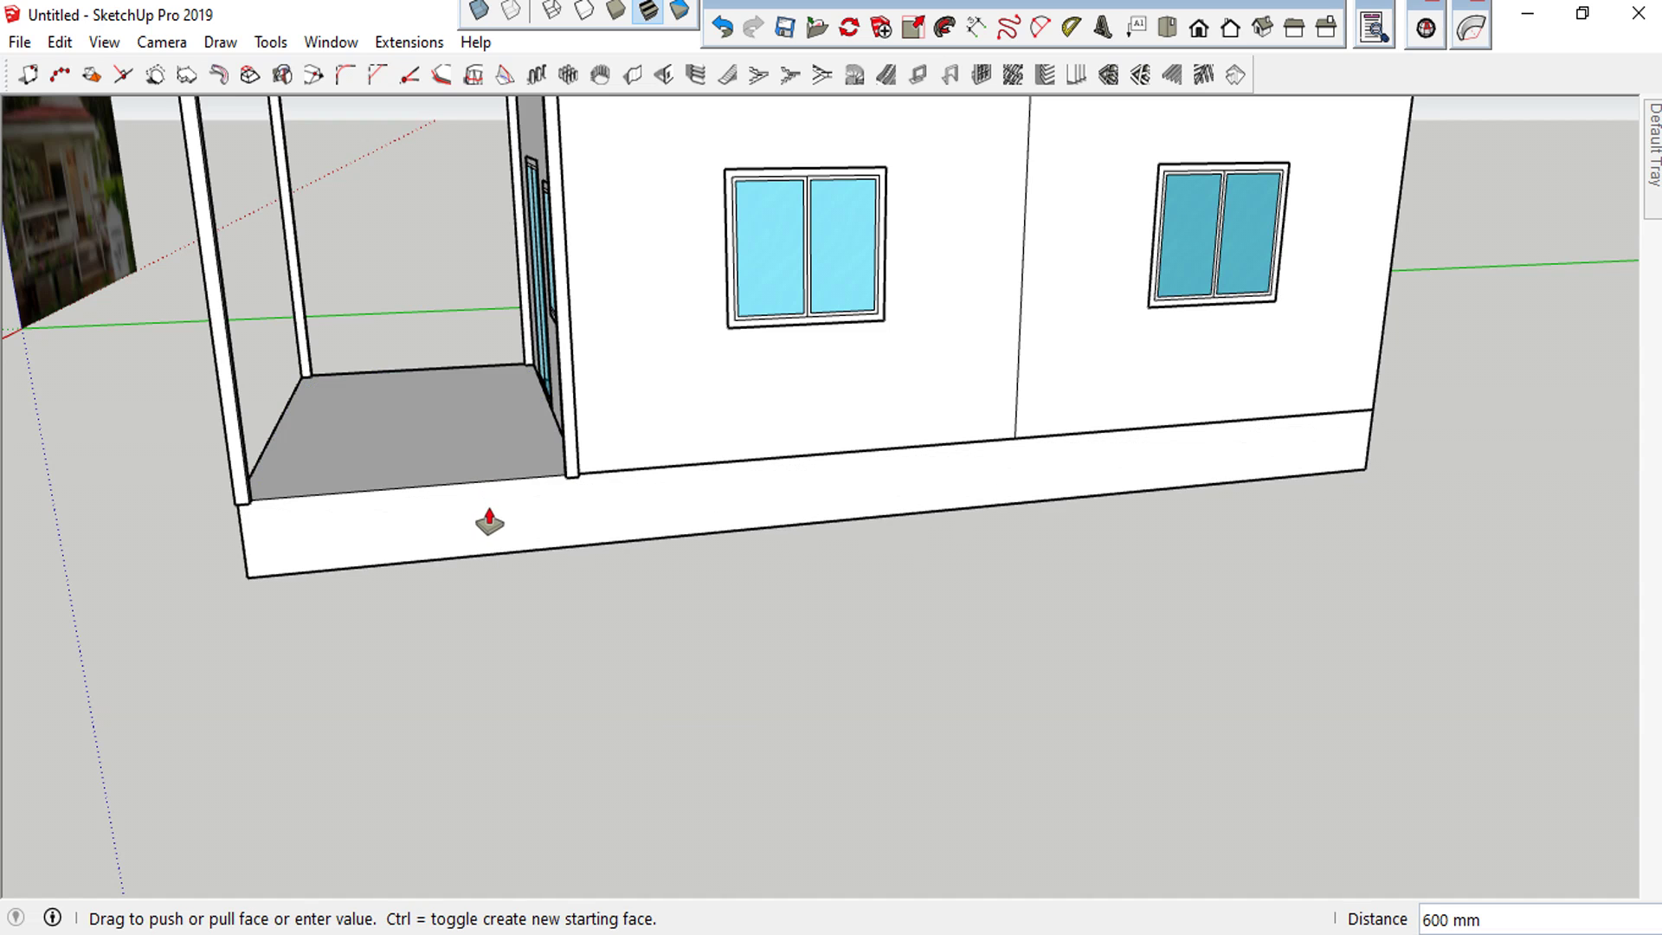
type("500")
key("Return")
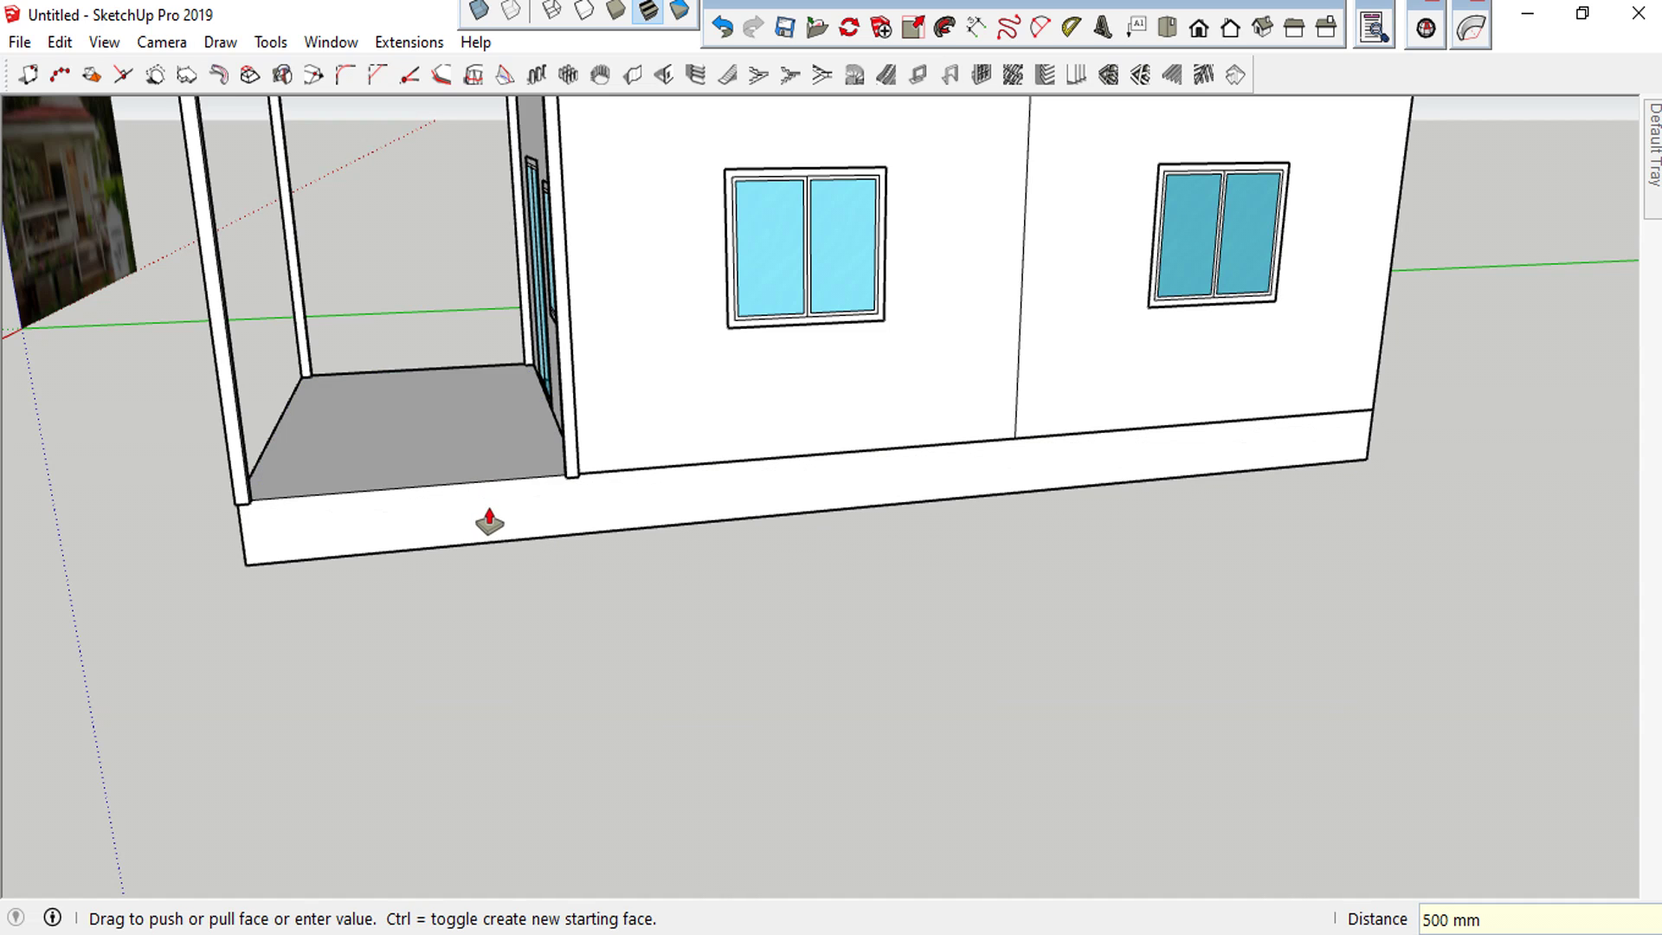
key("space")
Extend the porch base's long side face outward by 2500 mm
left_click(490, 518)
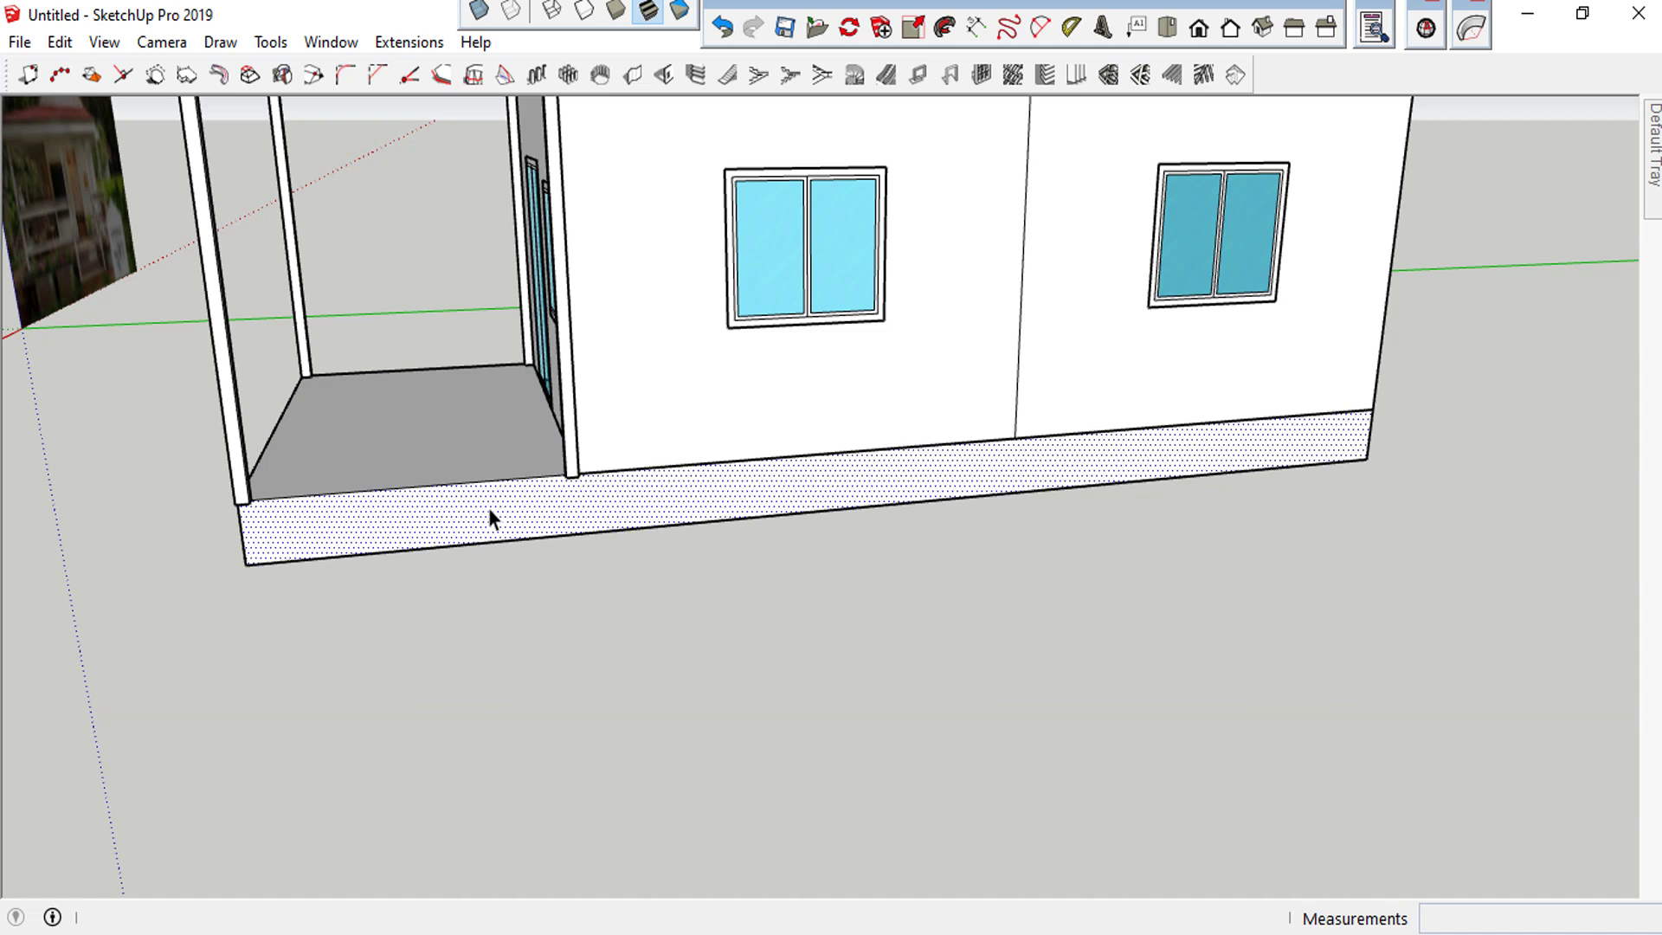
key("p")
left_click_drag(489, 513, 561, 662)
type("2500")
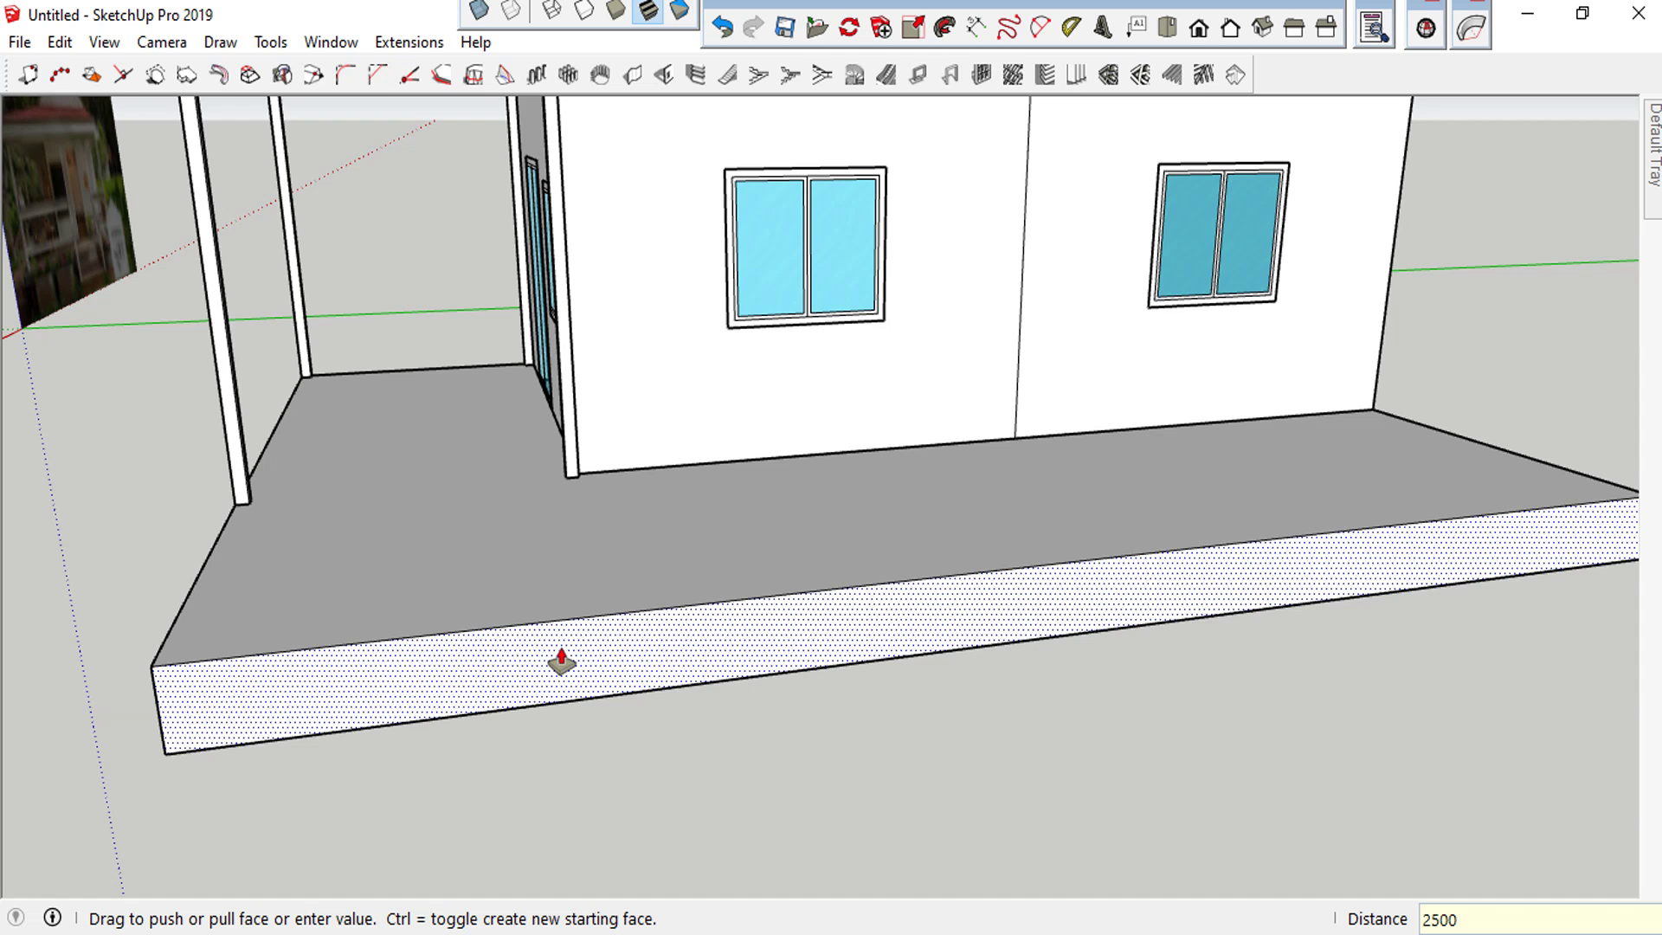
key("Return")
Orbit to review the finished porch slab and select the post at its corner
mouse_move(556, 661)
middle_mouse_down()
mouse_move(731, 631)
mouse_move(1139, 672)
middle_mouse_up()
middle_click_drag(1273, 626, 1141, 640)
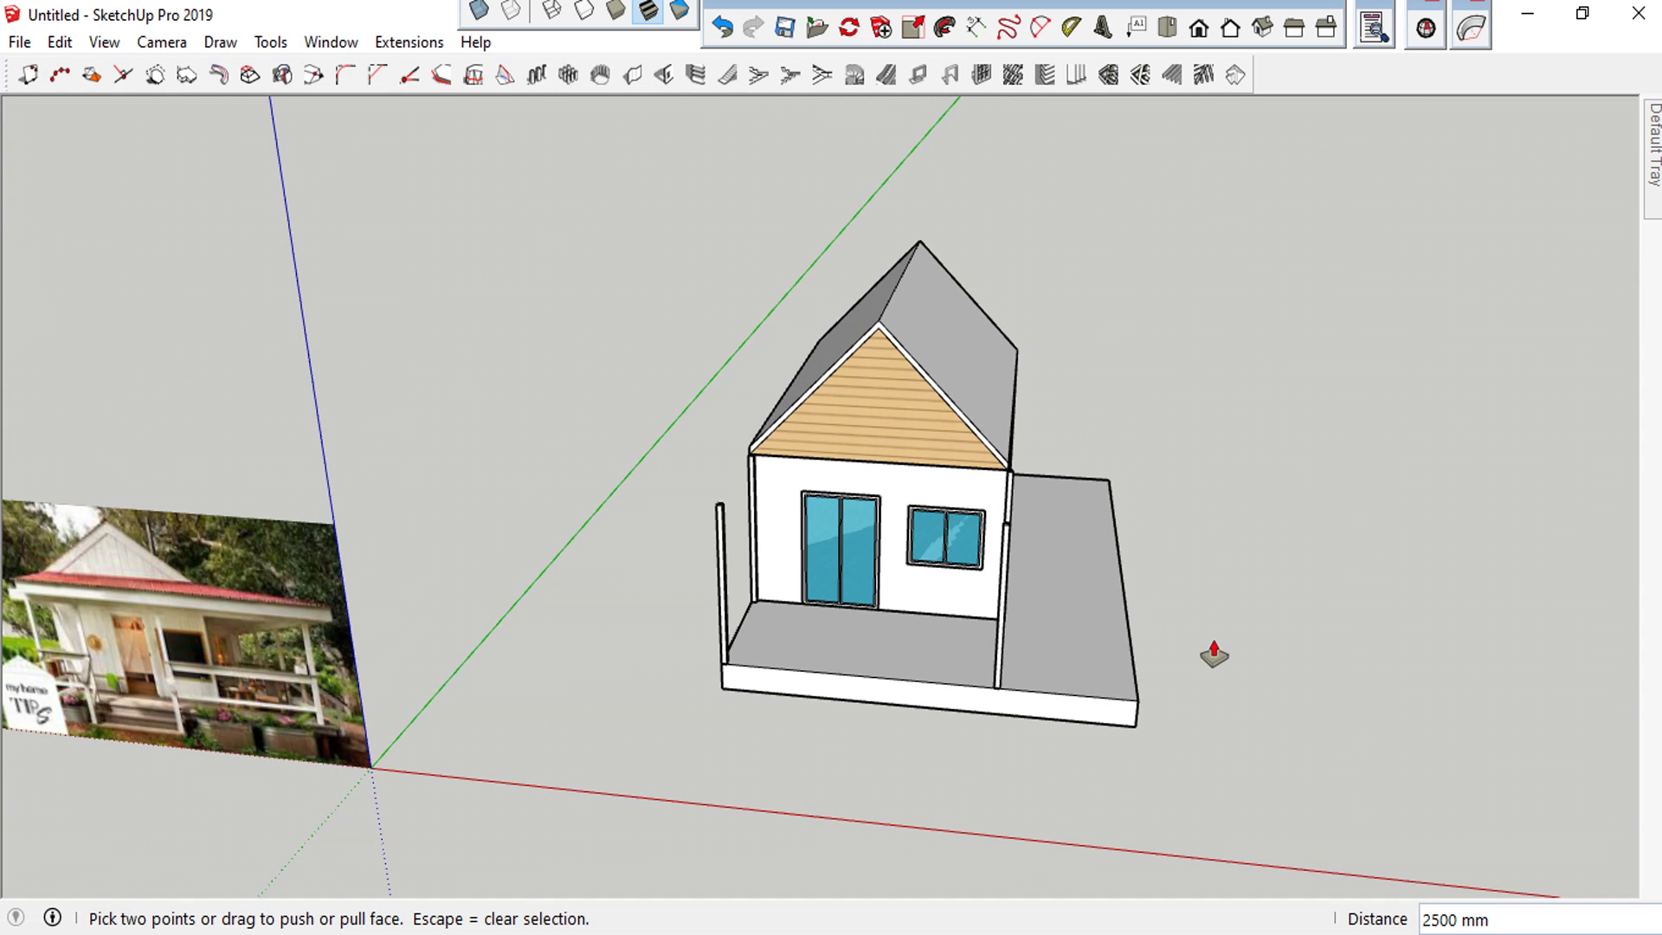
mouse_move(1214, 655)
middle_mouse_down()
mouse_move(1205, 631)
mouse_move(1138, 645)
middle_mouse_up()
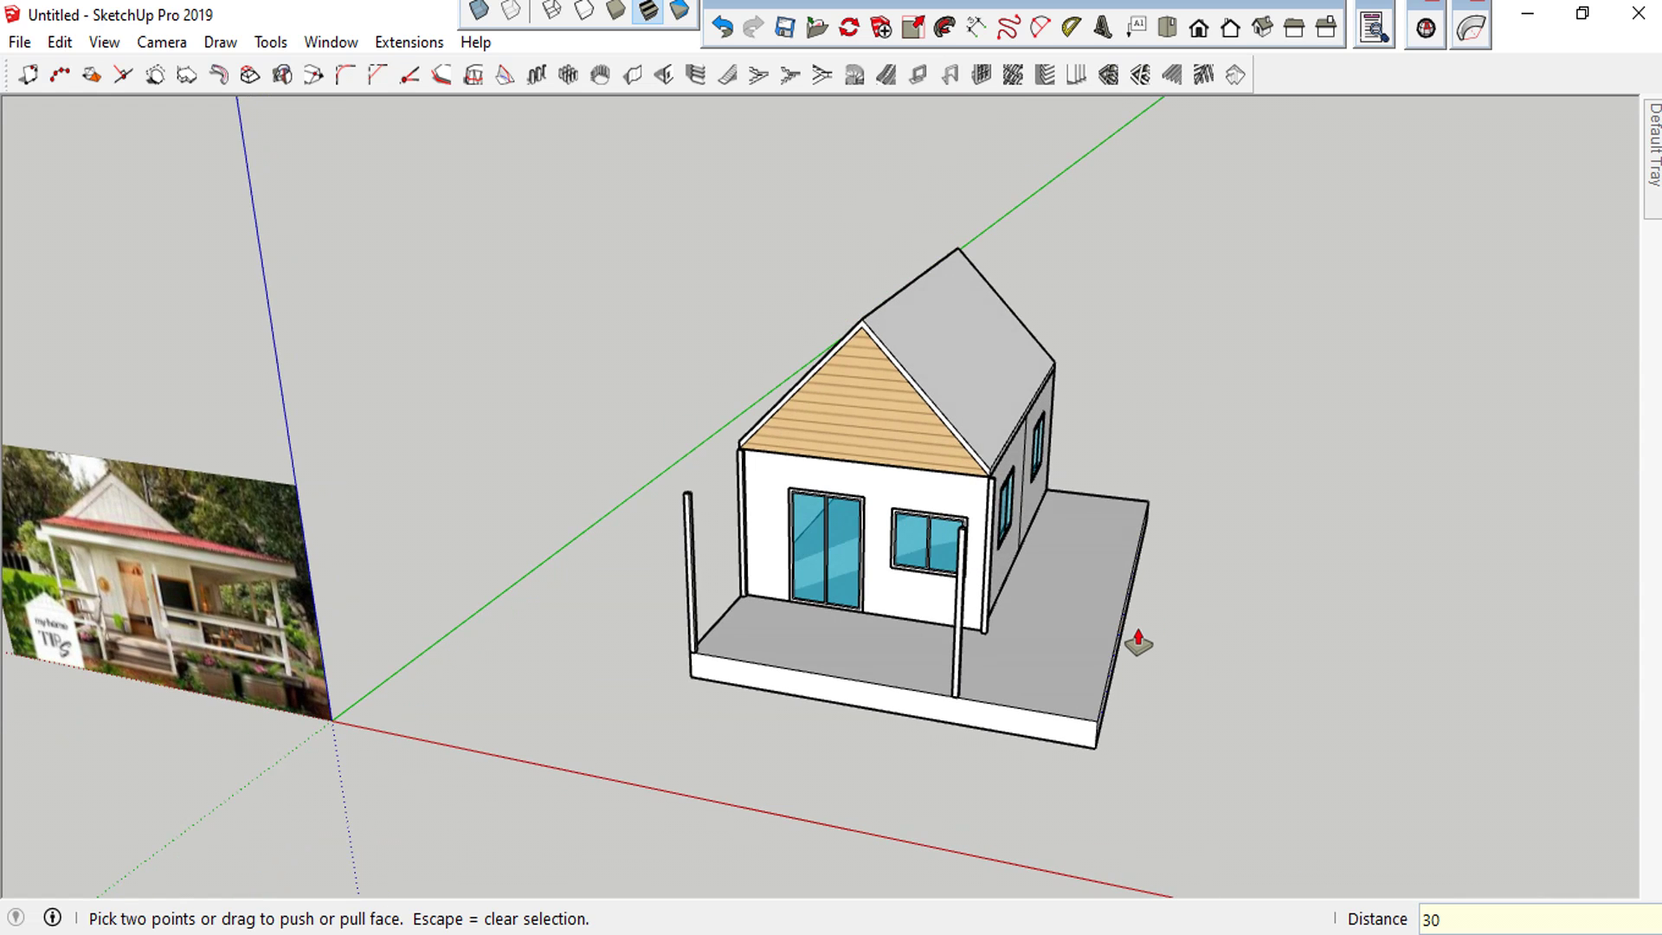
mouse_move(1139, 637)
middle_mouse_down()
mouse_move(1102, 693)
mouse_move(727, 579)
mouse_move(625, 595)
middle_mouse_up()
scroll(606, 597, "up", 1)
scroll(347, 605, "up", 2)
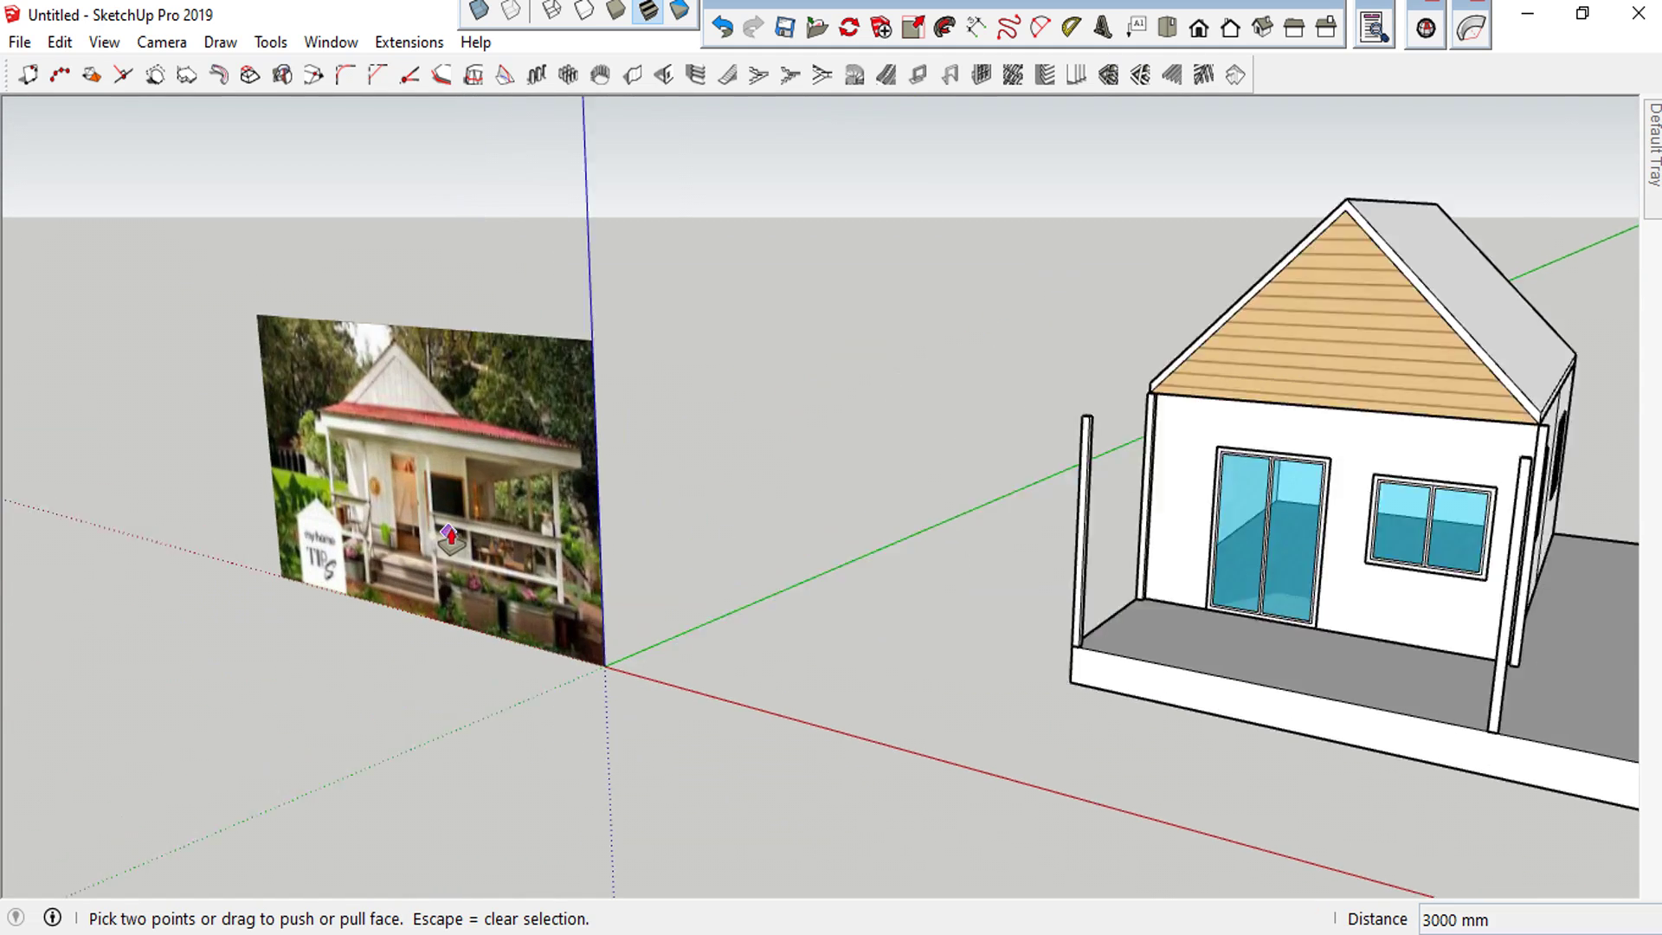
scroll(216, 520, "up", 3)
scroll(69, 406, "up", 3)
scroll(40, 403, "down", 5)
mouse_move(899, 601)
middle_mouse_down()
mouse_move(894, 586)
mouse_move(1072, 661)
middle_mouse_up()
scroll(657, 600, "down", 3)
key("space")
middle_click_drag(657, 600, 1217, 504)
scroll(987, 594, "up", 2)
scroll(1029, 563, "down", 2)
scroll(1030, 562, "up", 3)
scroll(1002, 599, "down", 2)
mouse_move(990, 601)
middle_mouse_down()
mouse_move(1004, 585)
mouse_move(1275, 595)
middle_mouse_up()
scroll(1004, 585, "up", 2)
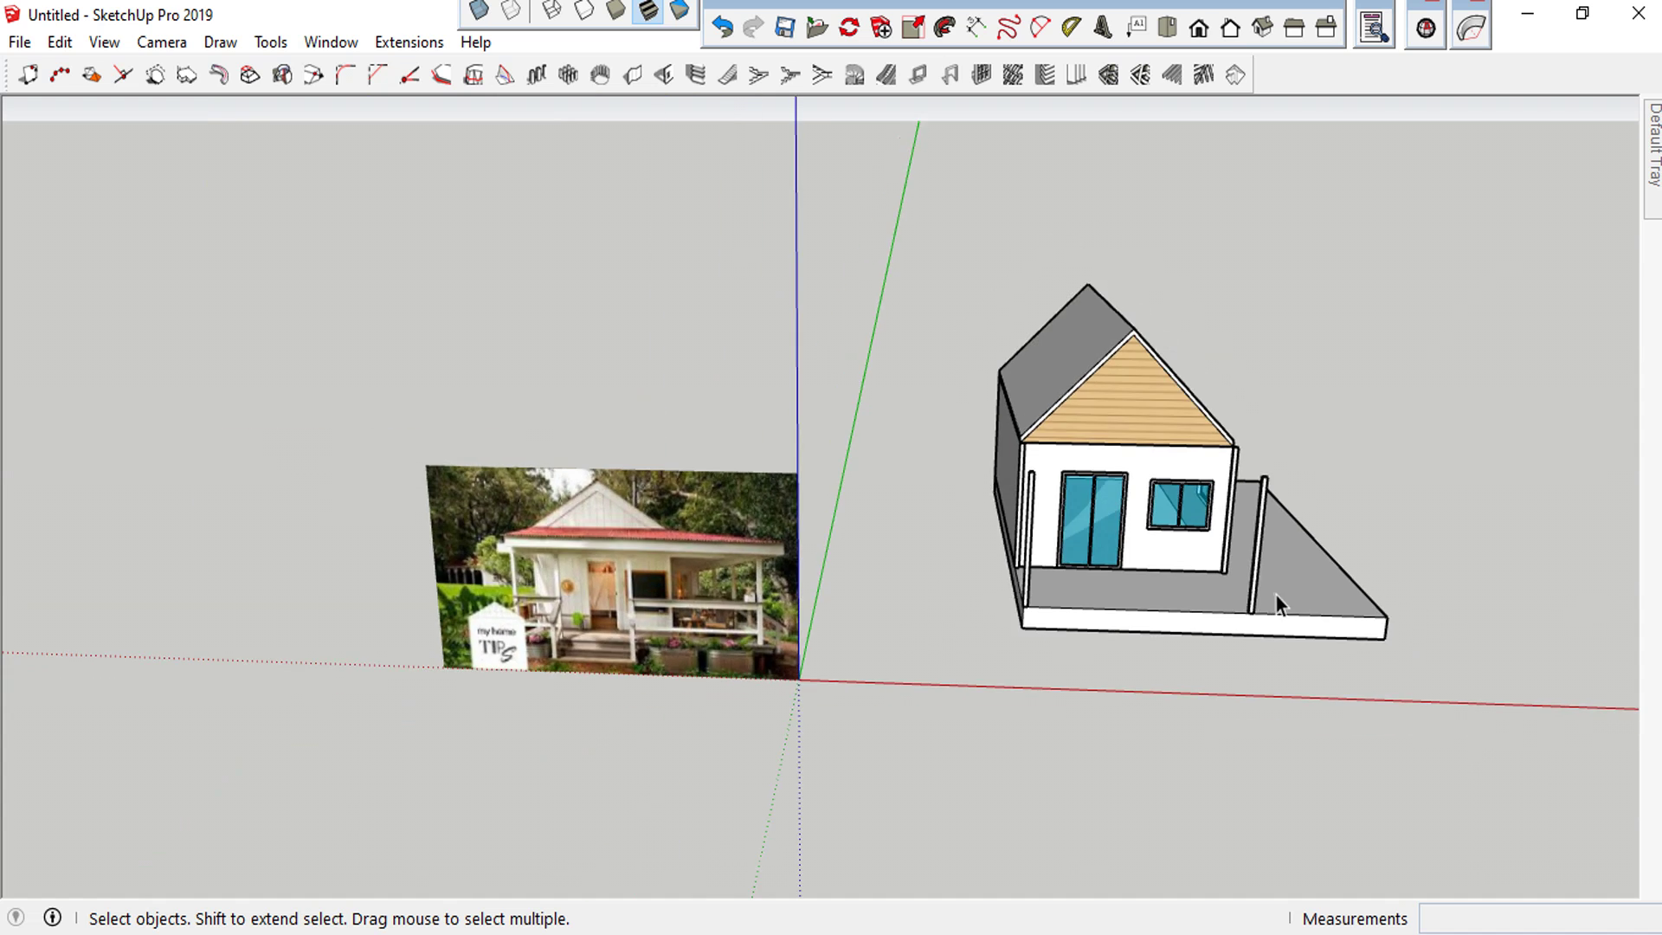
scroll(1224, 623, "up", 2)
left_click(1224, 623)
Copy the post to the slab's front right corner
scroll(1229, 625, "up", 2)
key("m")
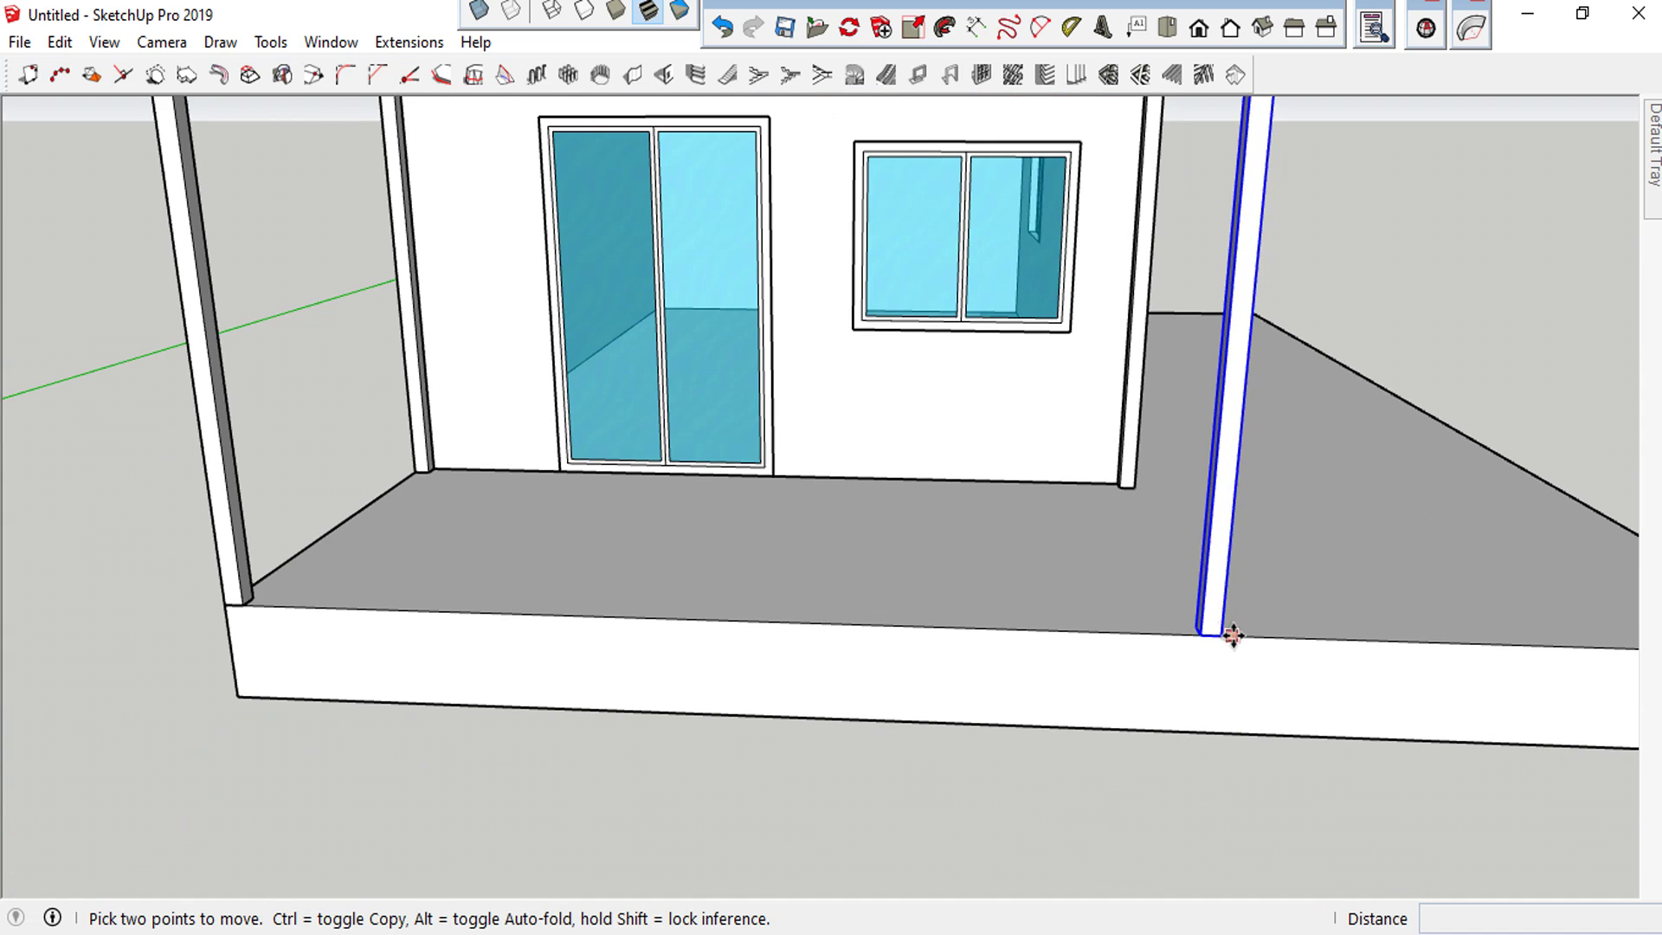
scroll(1237, 640, "up", 1)
scroll(1238, 641, "up", 1)
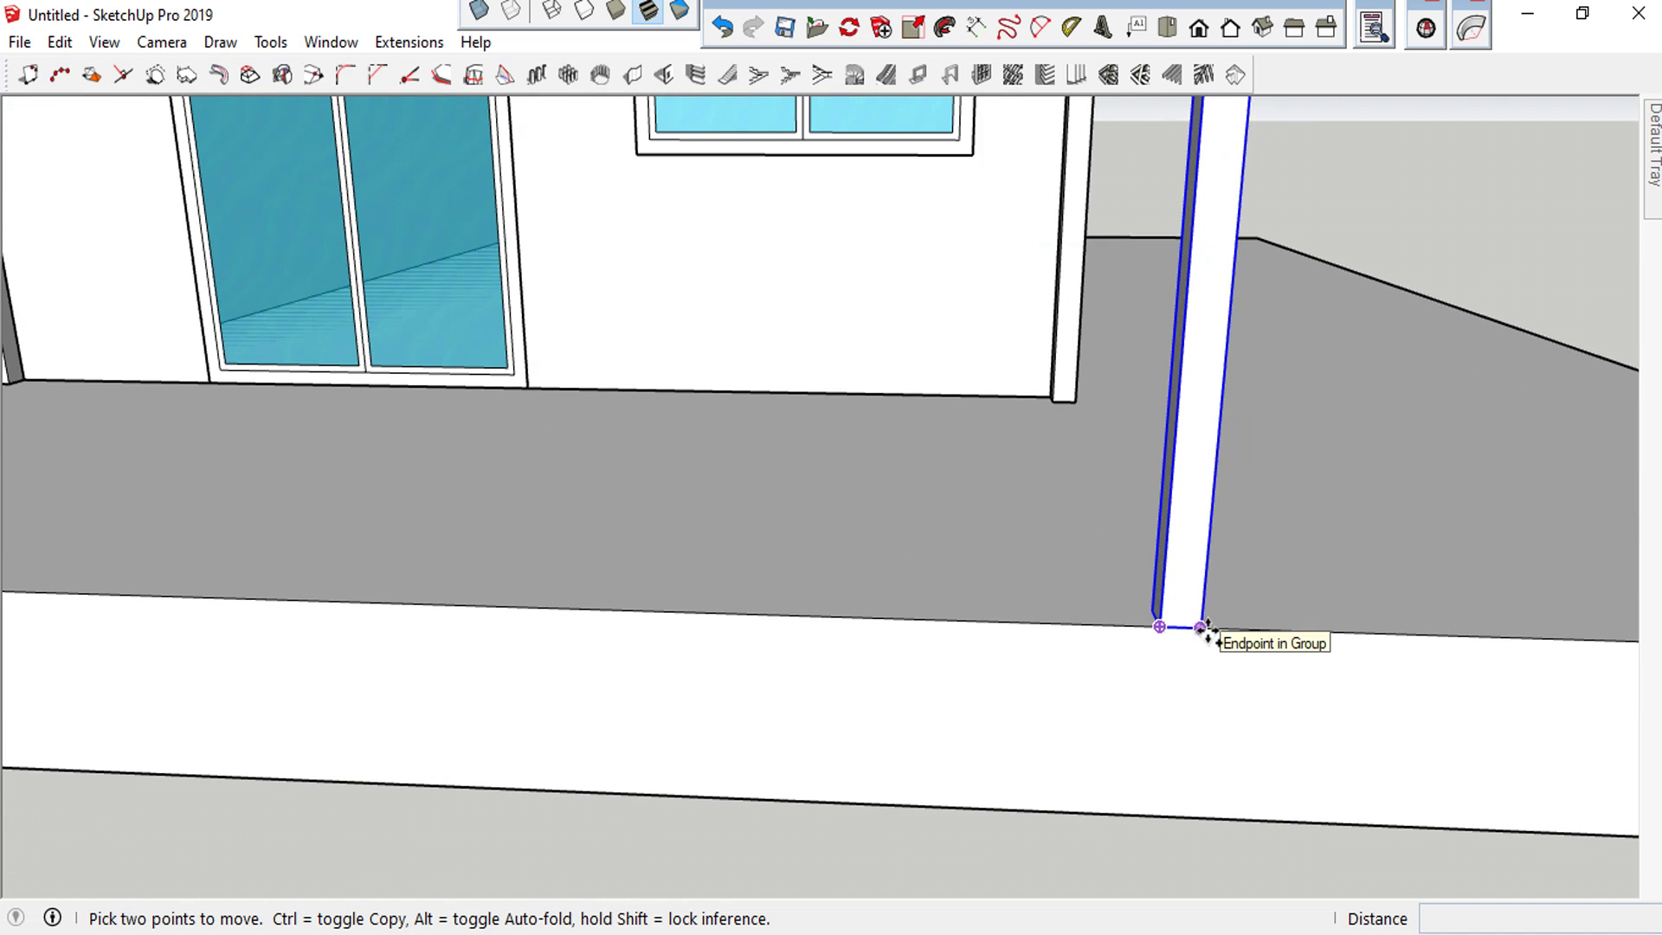
left_click(1205, 629)
key("ctrl")
scroll(860, 563, "down", 3)
scroll(1550, 631, "up", 2)
scroll(1217, 556, "down", 2)
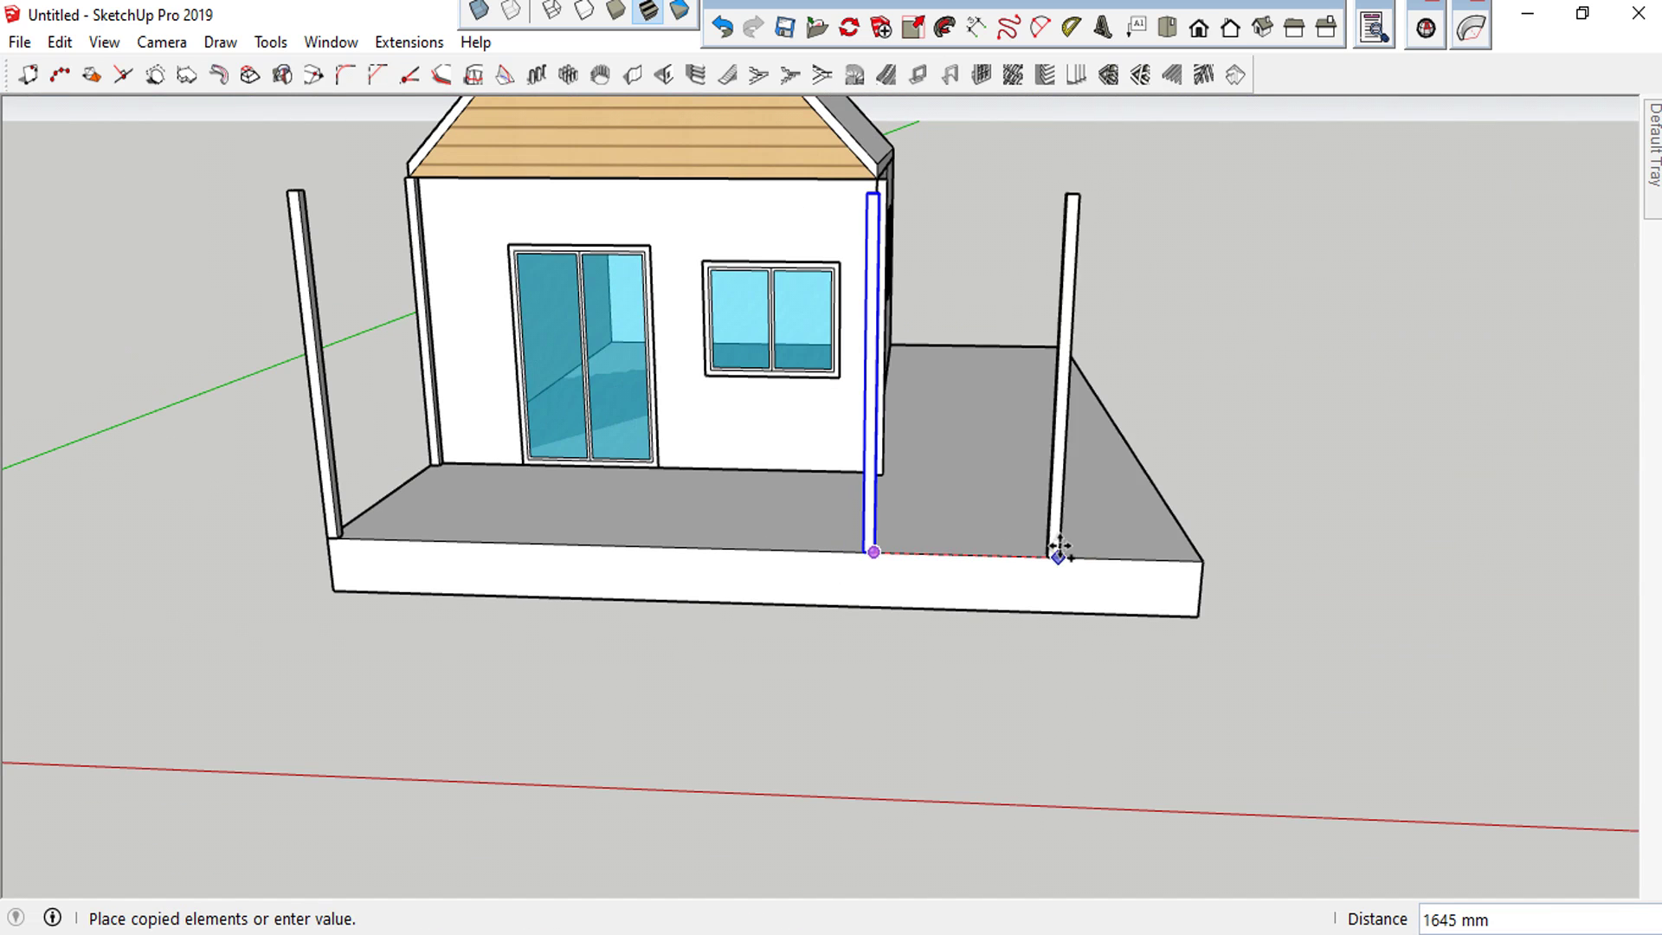
left_click(1203, 561)
Copy a post to the slab's far corner with two evenly spaced posts between (/3)
mouse_move(1203, 560)
middle_mouse_down()
mouse_move(1057, 526)
mouse_move(693, 549)
middle_mouse_up()
scroll(693, 548, "up", 2)
scroll(485, 556, "up", 2)
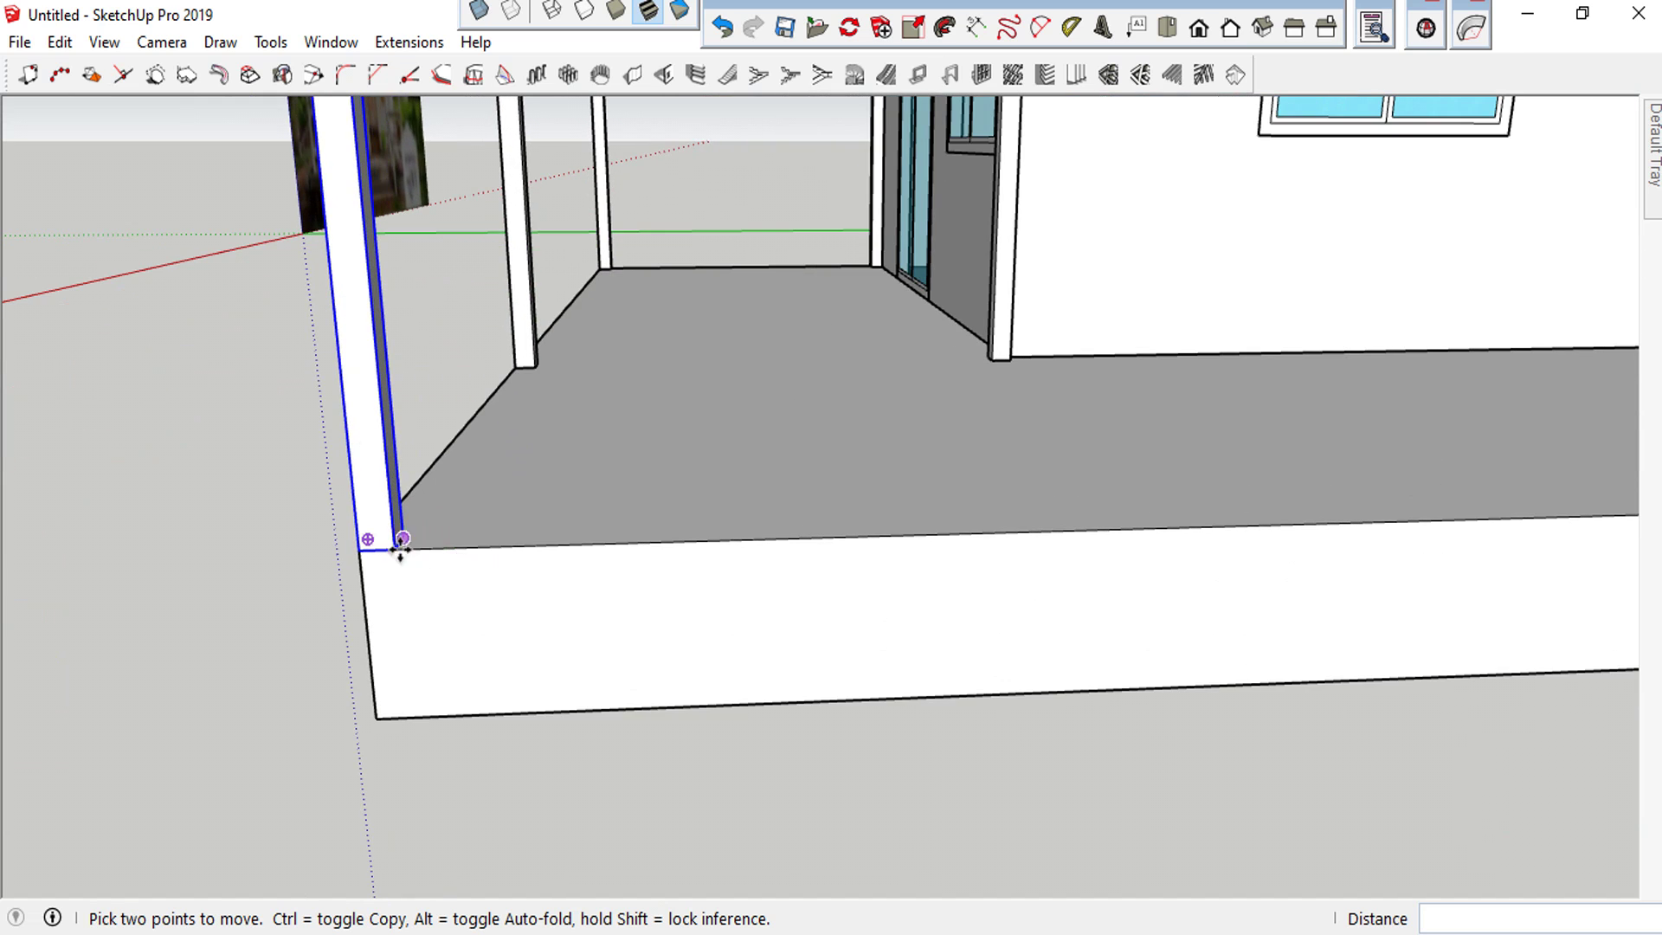
left_click(362, 550)
scroll(389, 484, "down", 3)
scroll(597, 468, "down", 2)
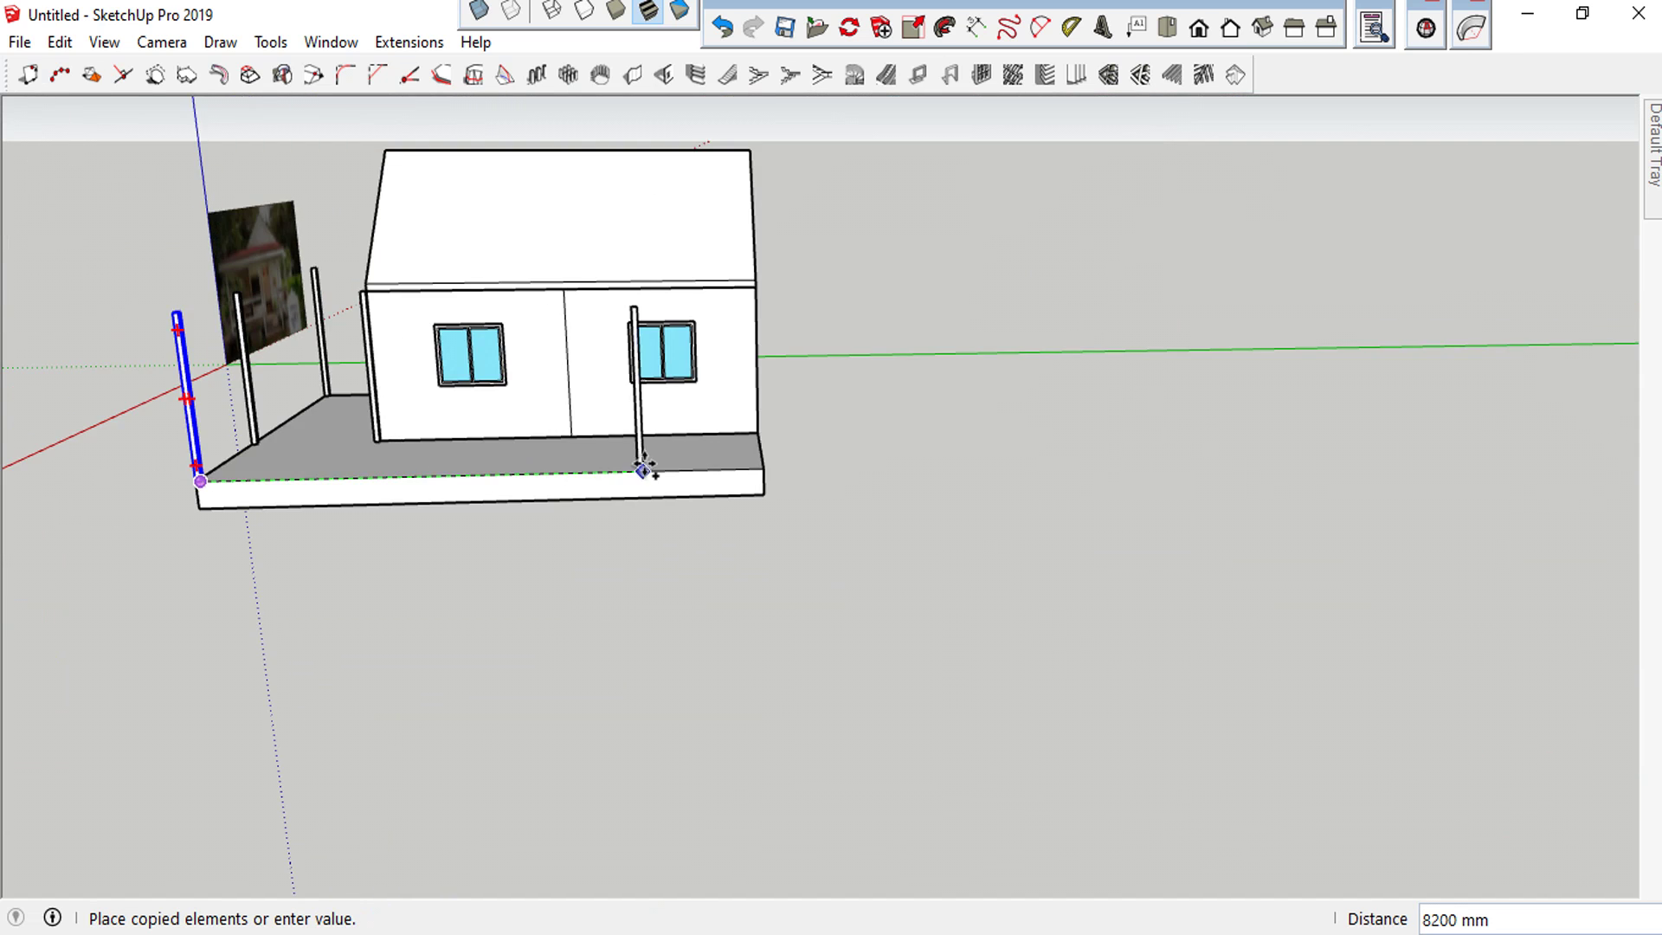
scroll(735, 468, "up", 3)
scroll(734, 468, "up", 1)
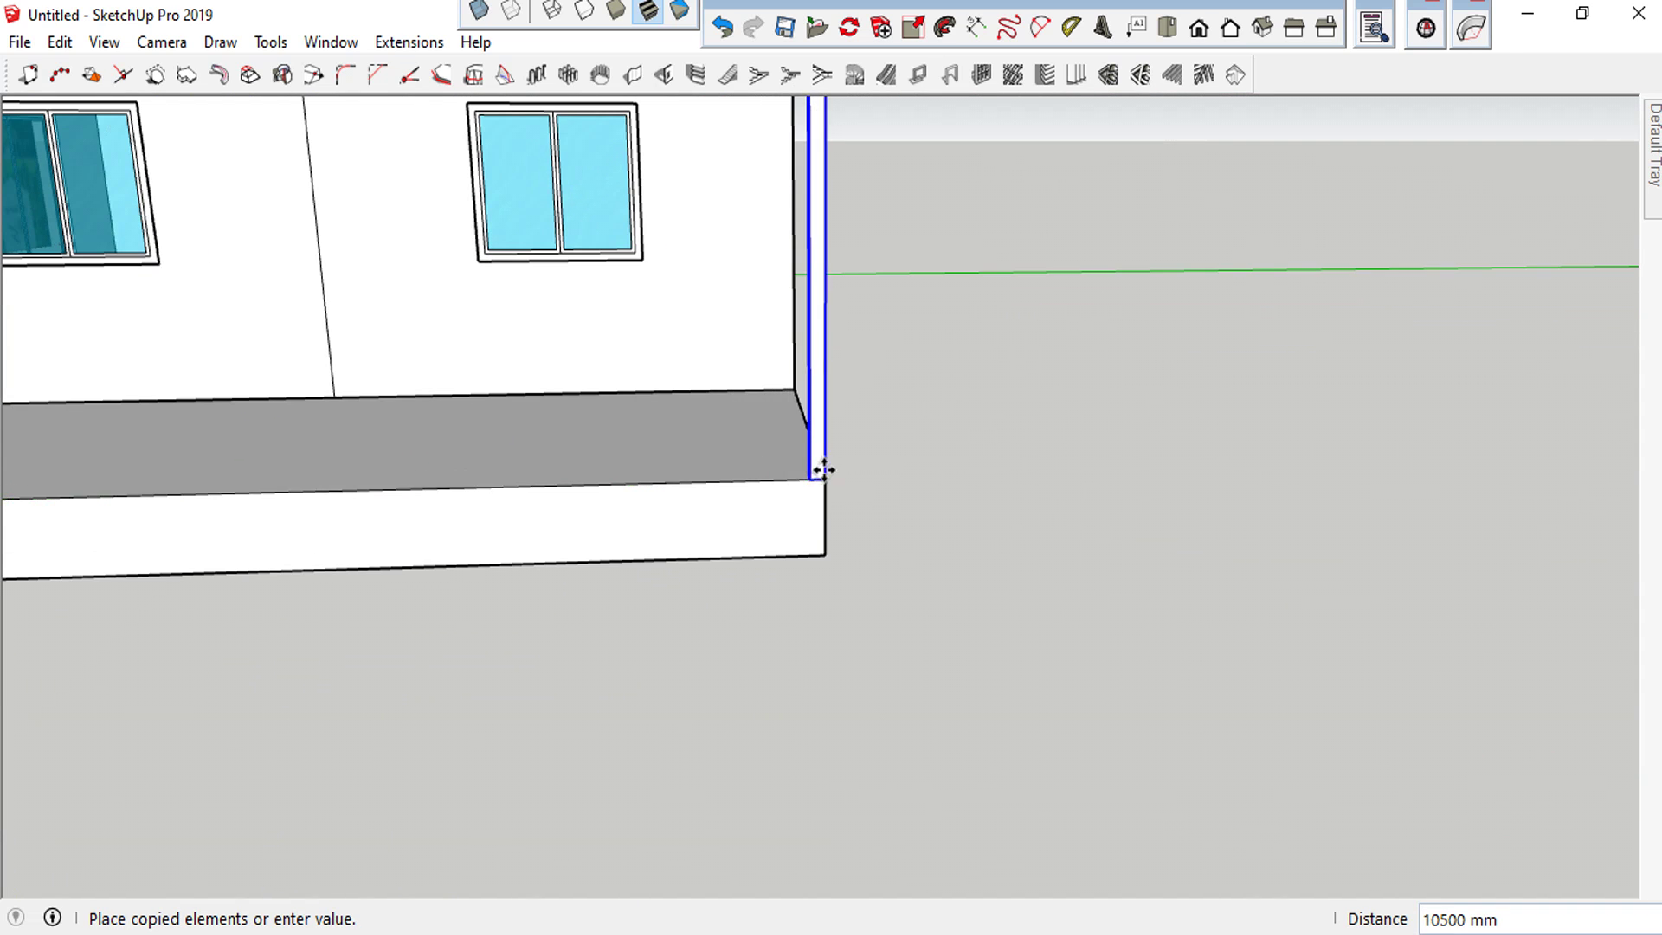
left_click(824, 477)
scroll(1198, 482, "down", 3)
scroll(1314, 474, "down", 2)
type("/3")
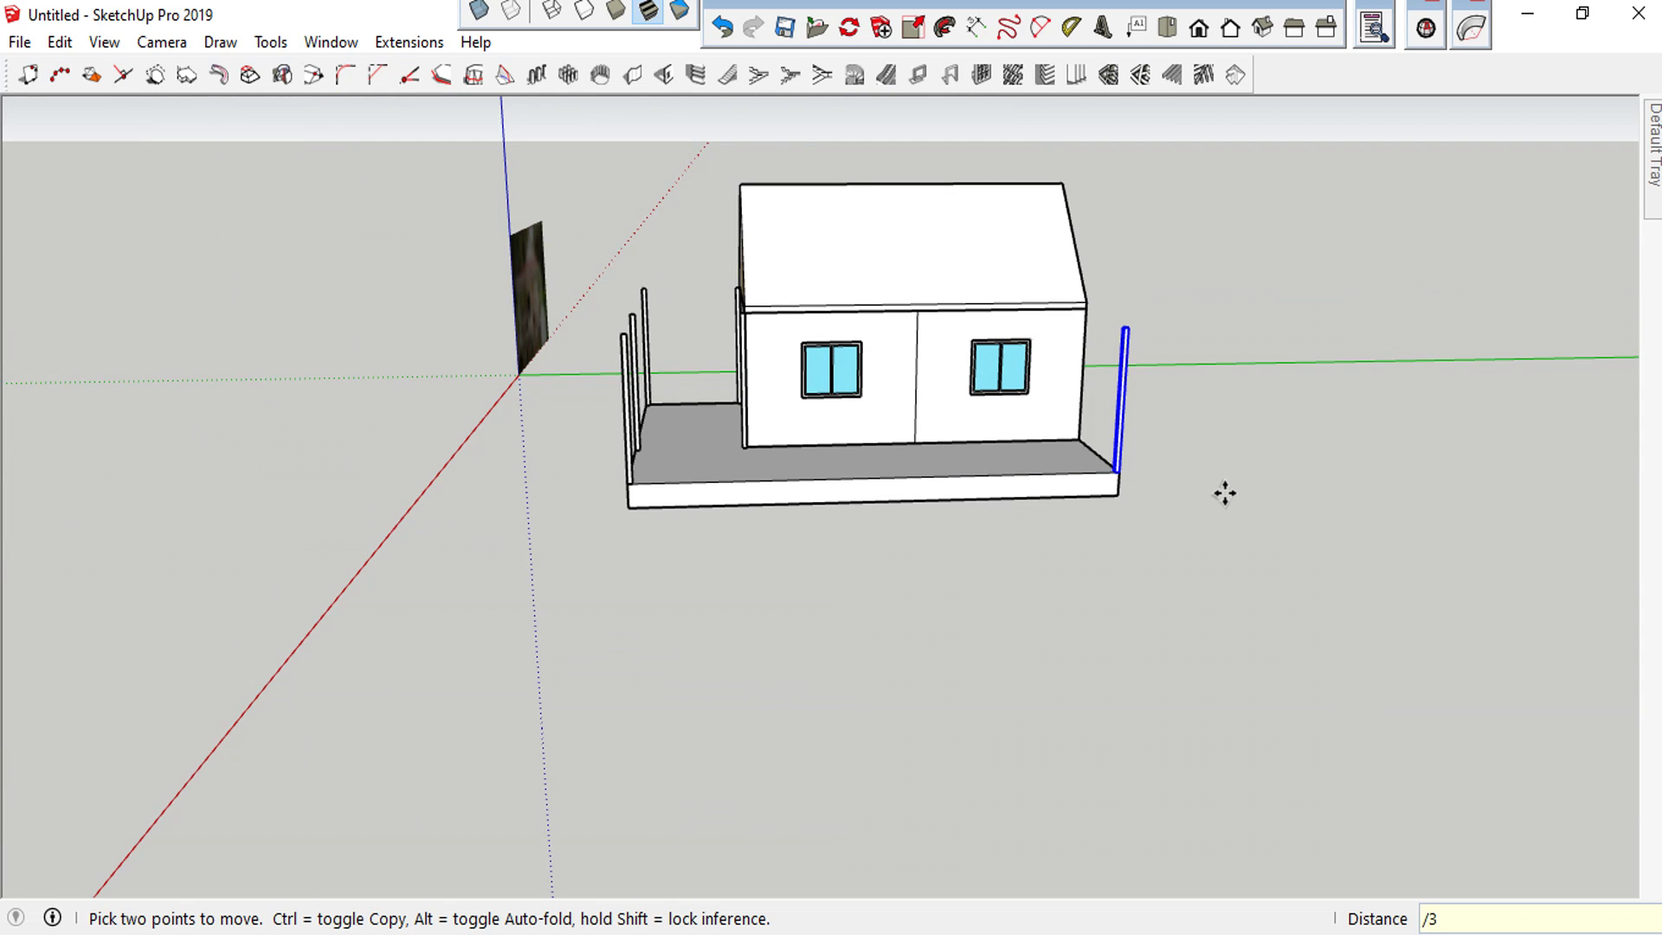
key("Return")
Orbit to a near-front elevation showing the gable end and porch posts
scroll(1224, 493, "down", 2)
mouse_move(1229, 505)
middle_mouse_down()
mouse_move(1441, 501)
mouse_move(1229, 520)
middle_mouse_up()
key("space")
scroll(963, 424, "up", 2)
mouse_move(963, 424)
middle_mouse_down()
mouse_move(1446, 400)
mouse_move(1242, 427)
mouse_move(1272, 401)
mouse_move(1258, 305)
middle_mouse_up()
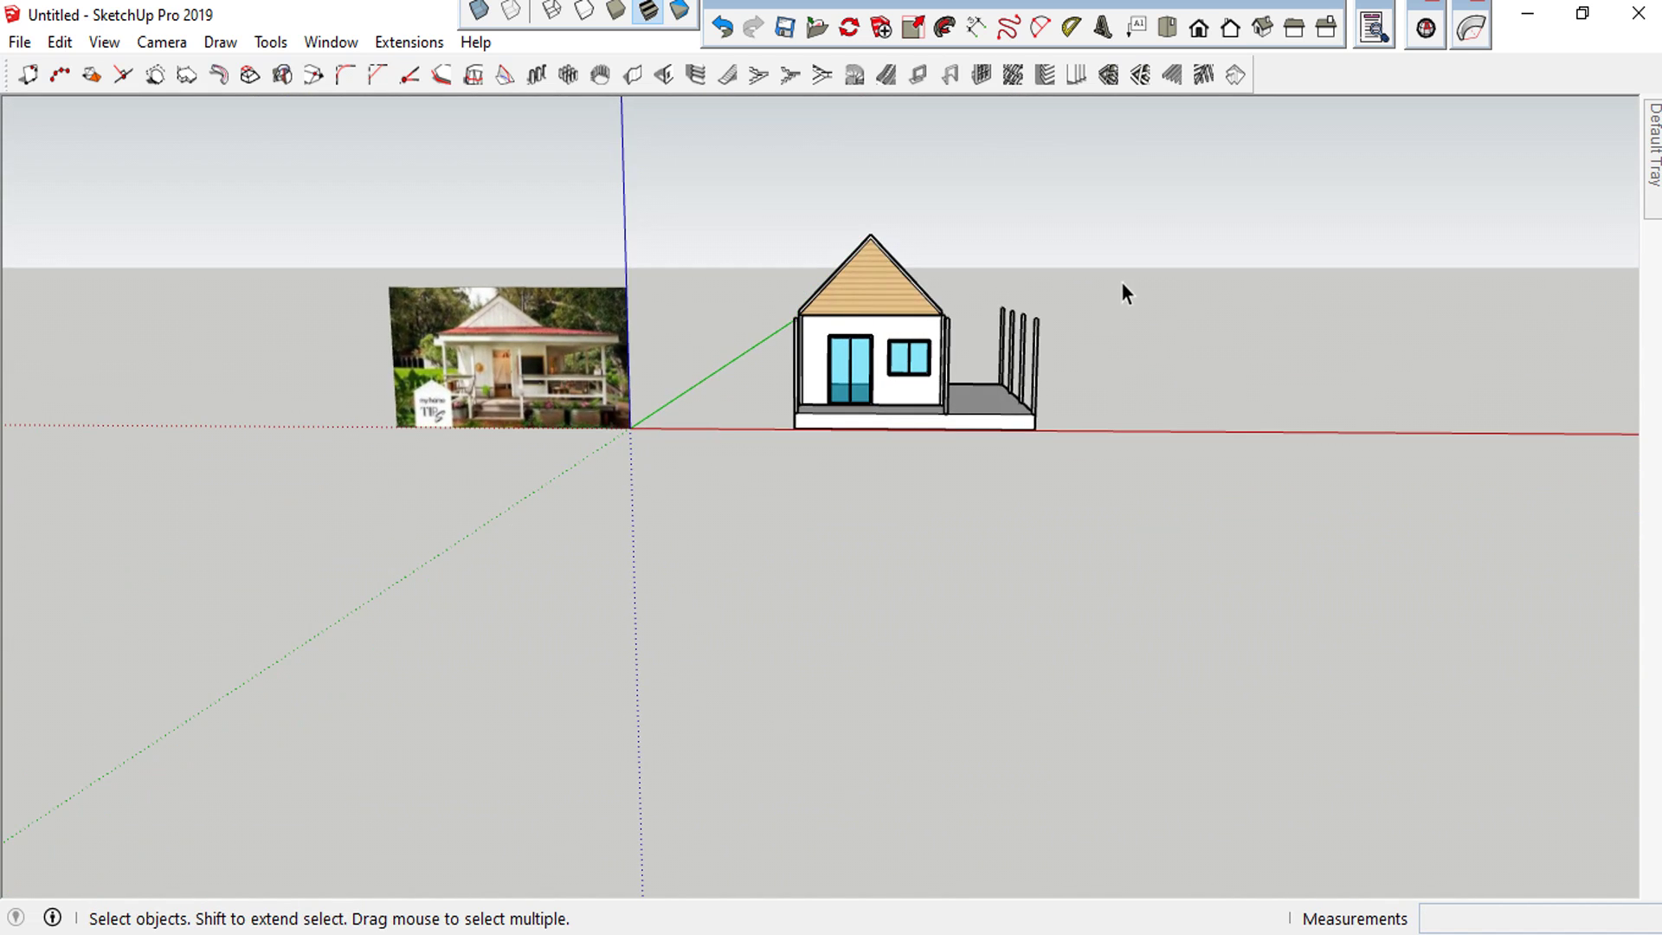
Zoom onto the gable and start a line at its lower roof corner along the eave
scroll(845, 270, "up", 1)
scroll(805, 329, "up", 1)
scroll(762, 381, "up", 2)
scroll(767, 377, "down", 1)
scroll(751, 377, "up", 1)
scroll(758, 376, "up", 1)
scroll(744, 356, "up", 2)
scroll(744, 355, "up", 2)
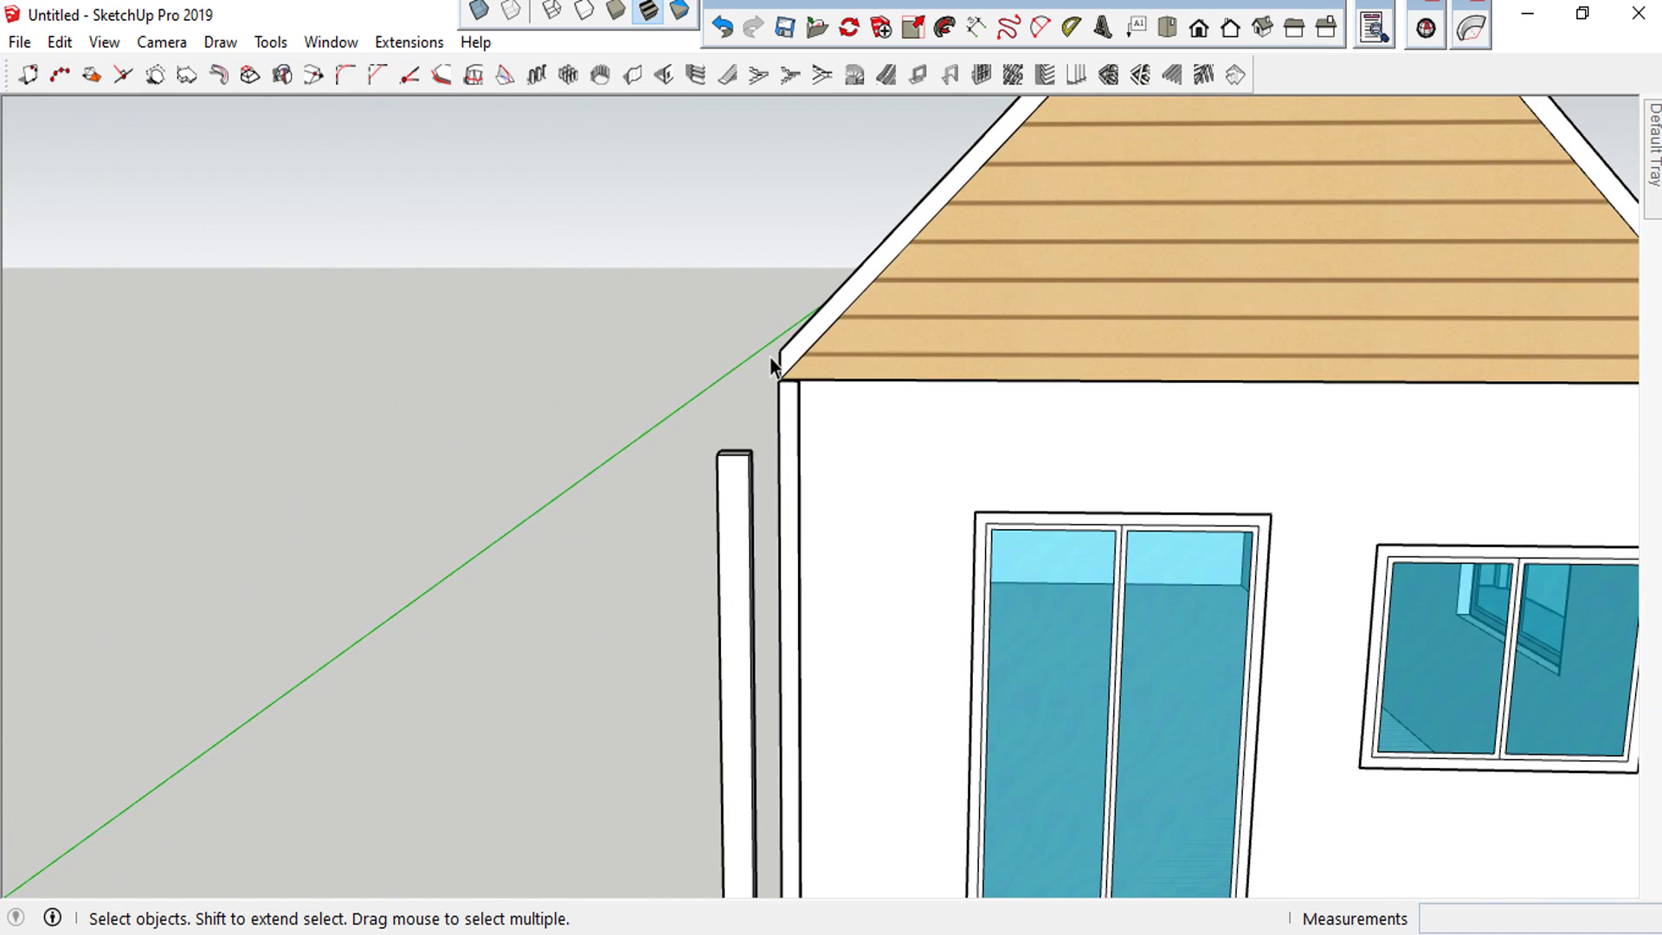
mouse_move(765, 352)
middle_mouse_down()
mouse_move(678, 449)
mouse_move(746, 405)
middle_mouse_up()
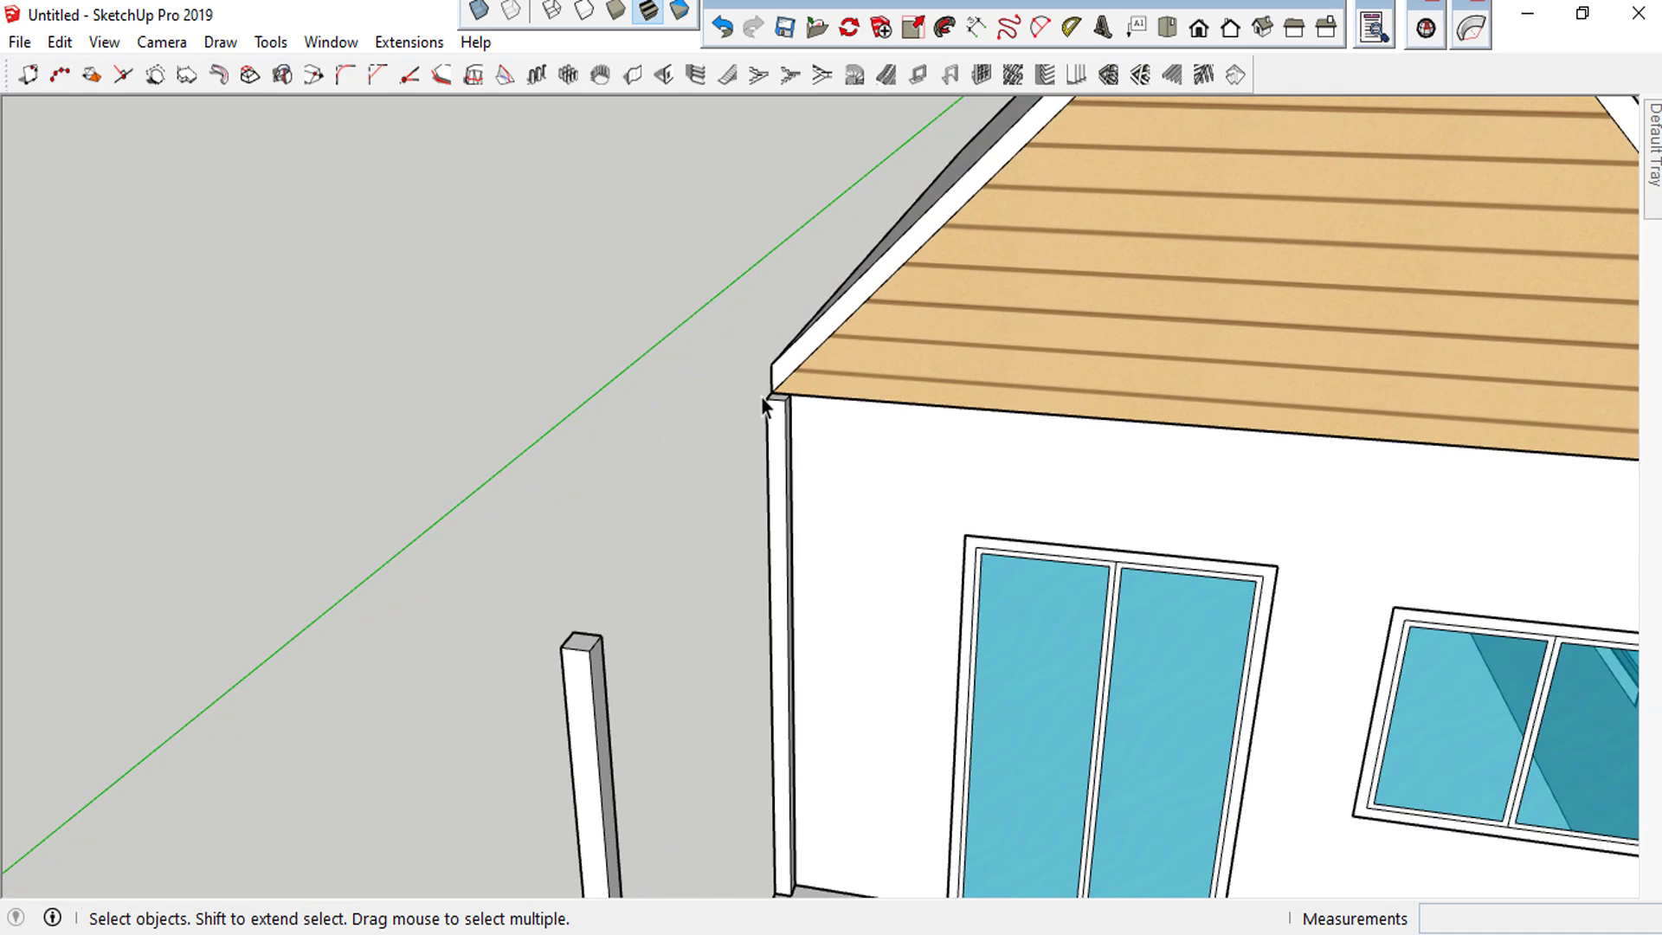
key("l")
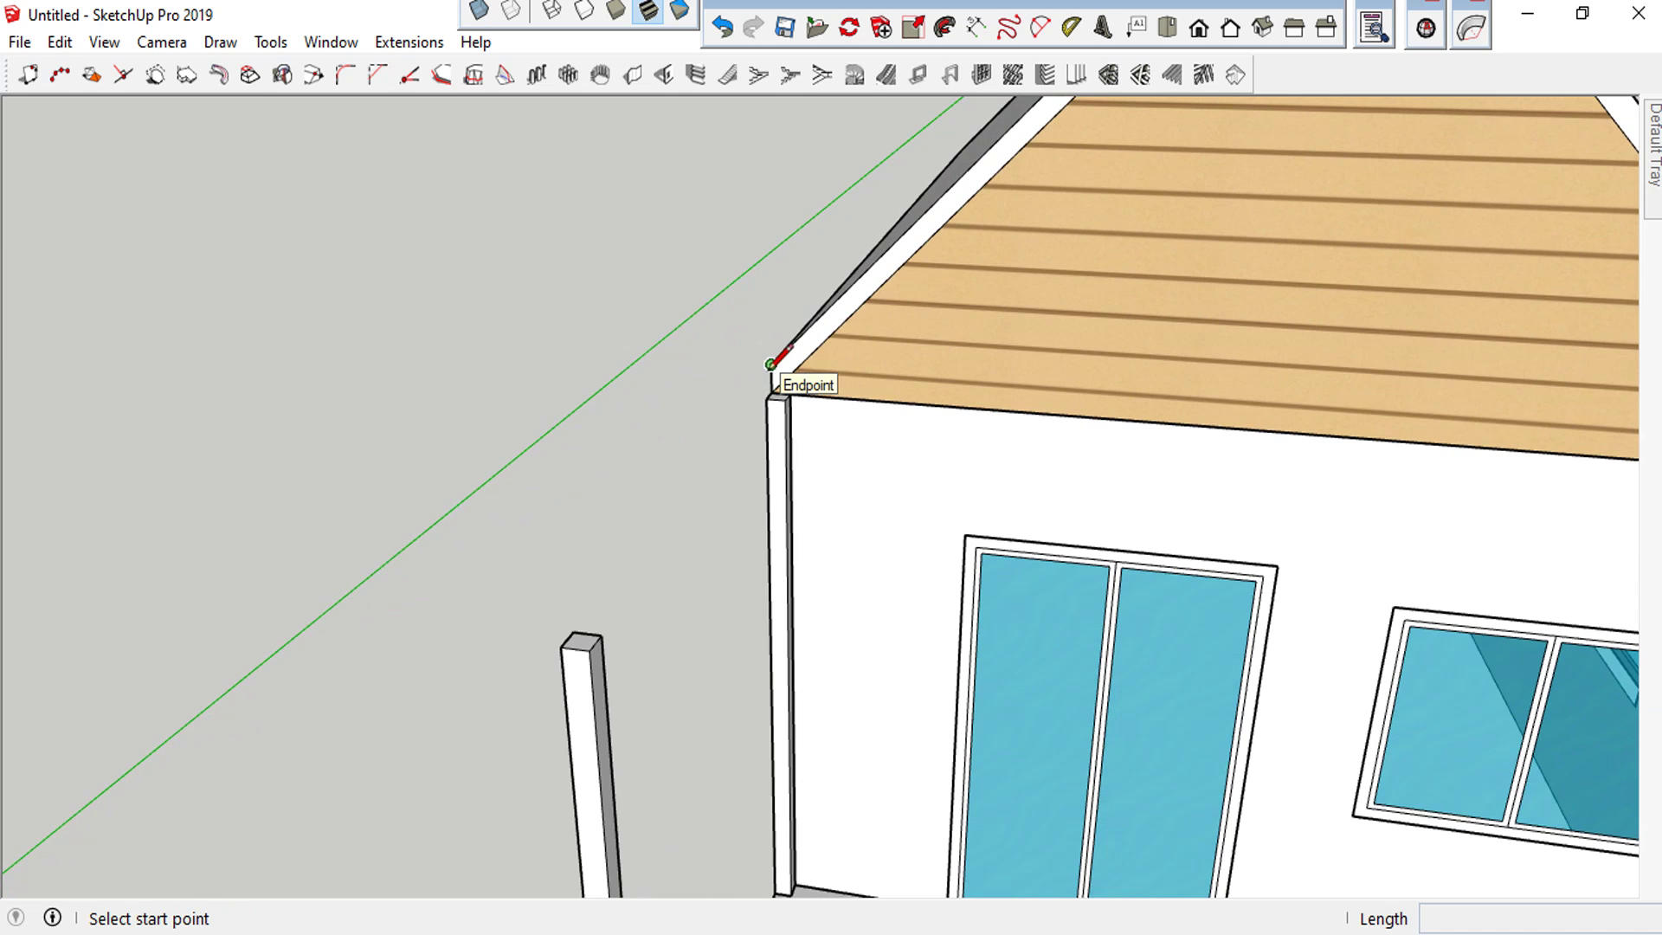
left_click(769, 368)
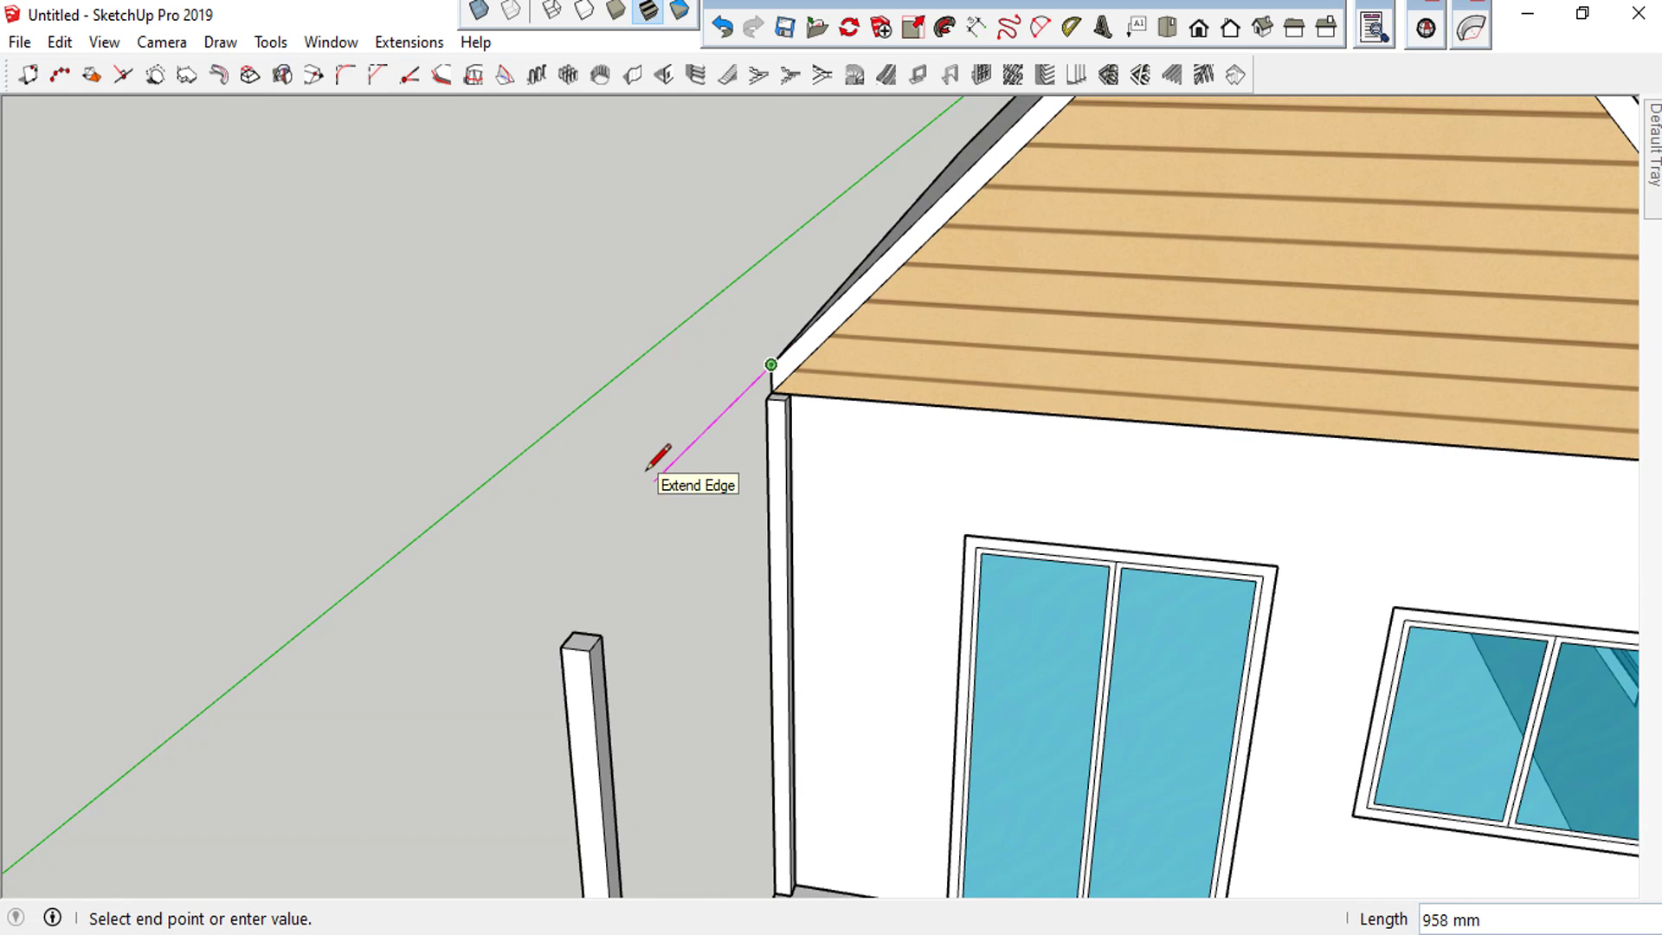
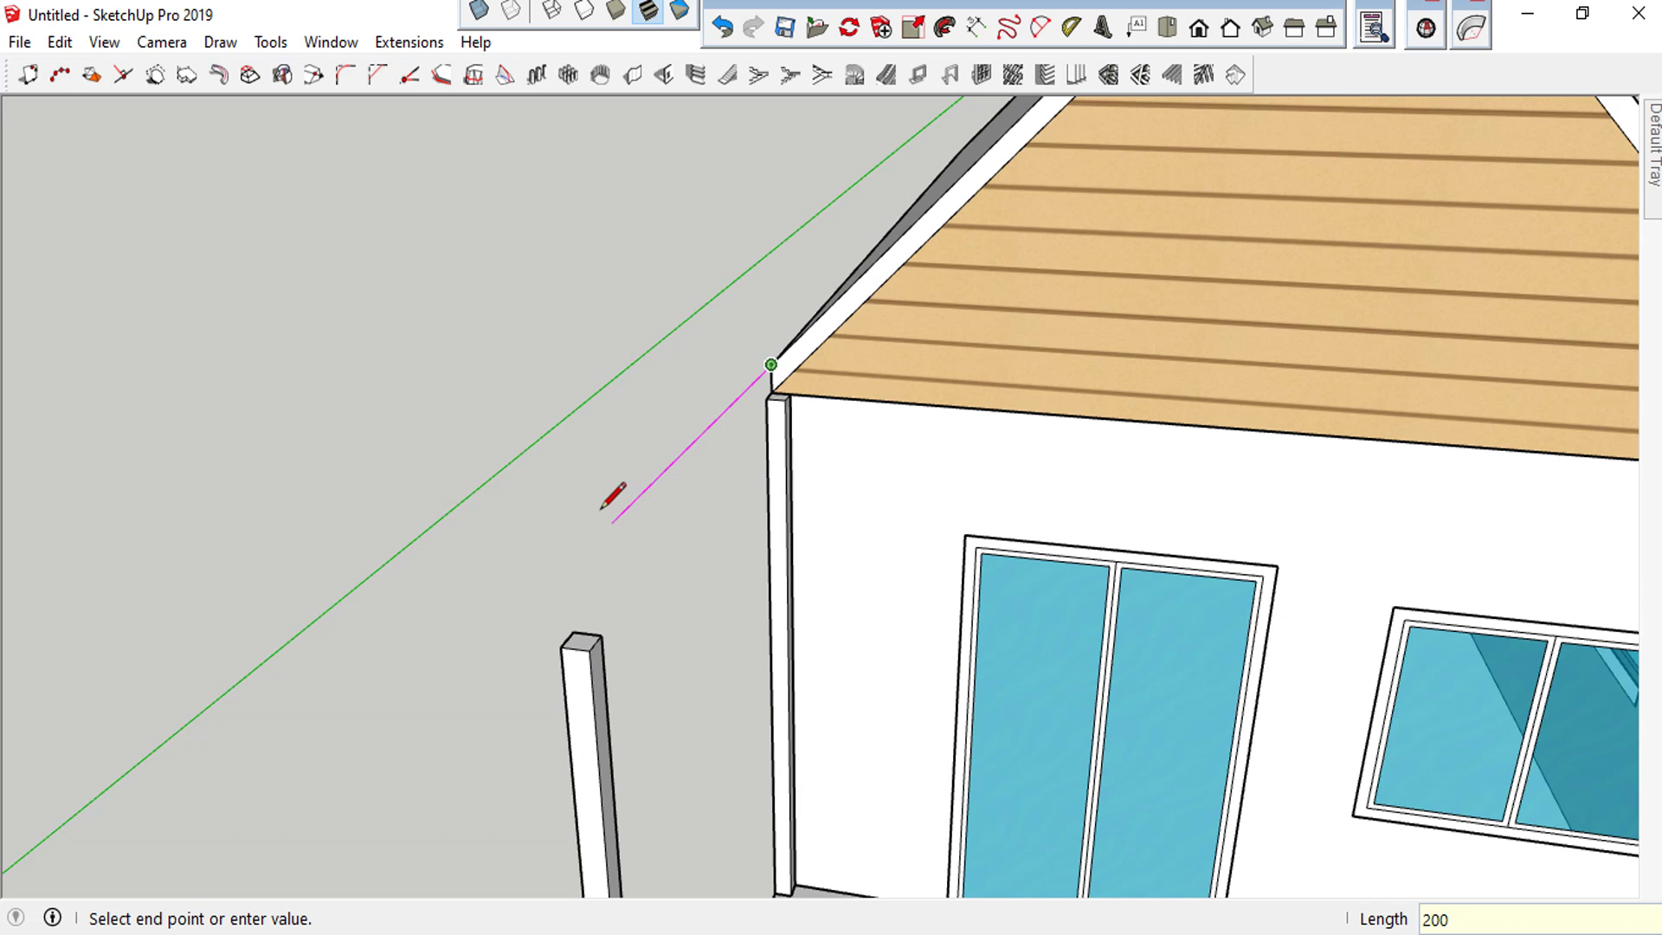
Fix the new roof-edge line at 2000 mm and select it
key("Return")
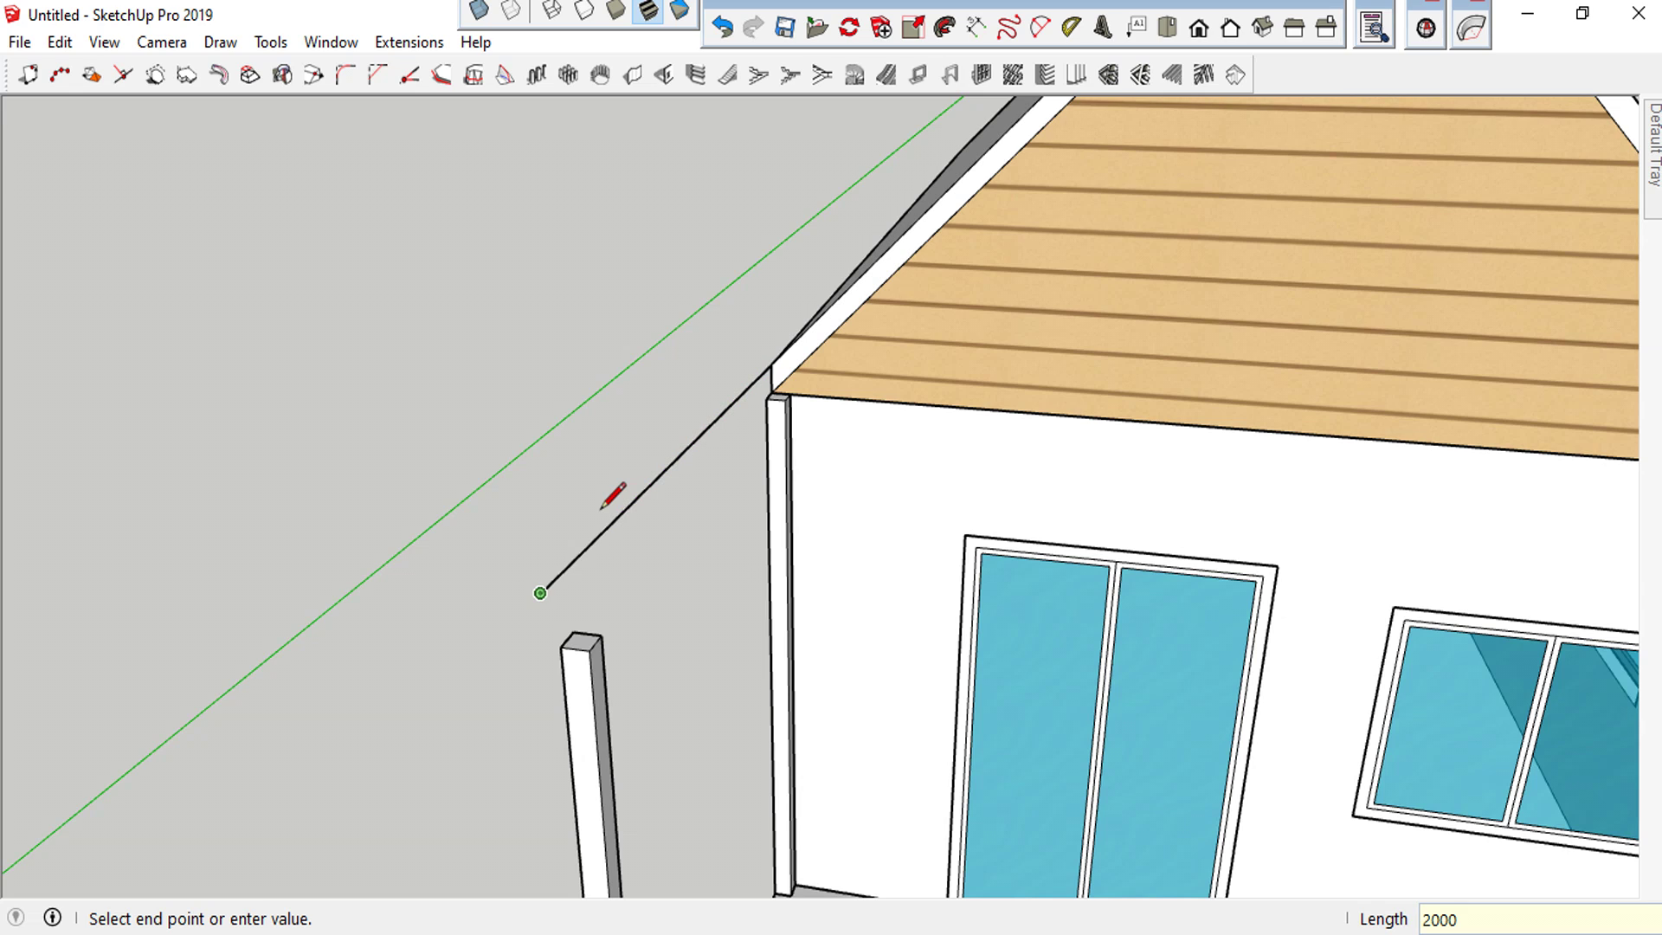
key("space")
left_click(723, 411)
scroll(783, 383, "up", 2)
scroll(782, 382, "up", 2)
Copy the 2000 mm edge a short distance away with Move+Ctrl
key("m")
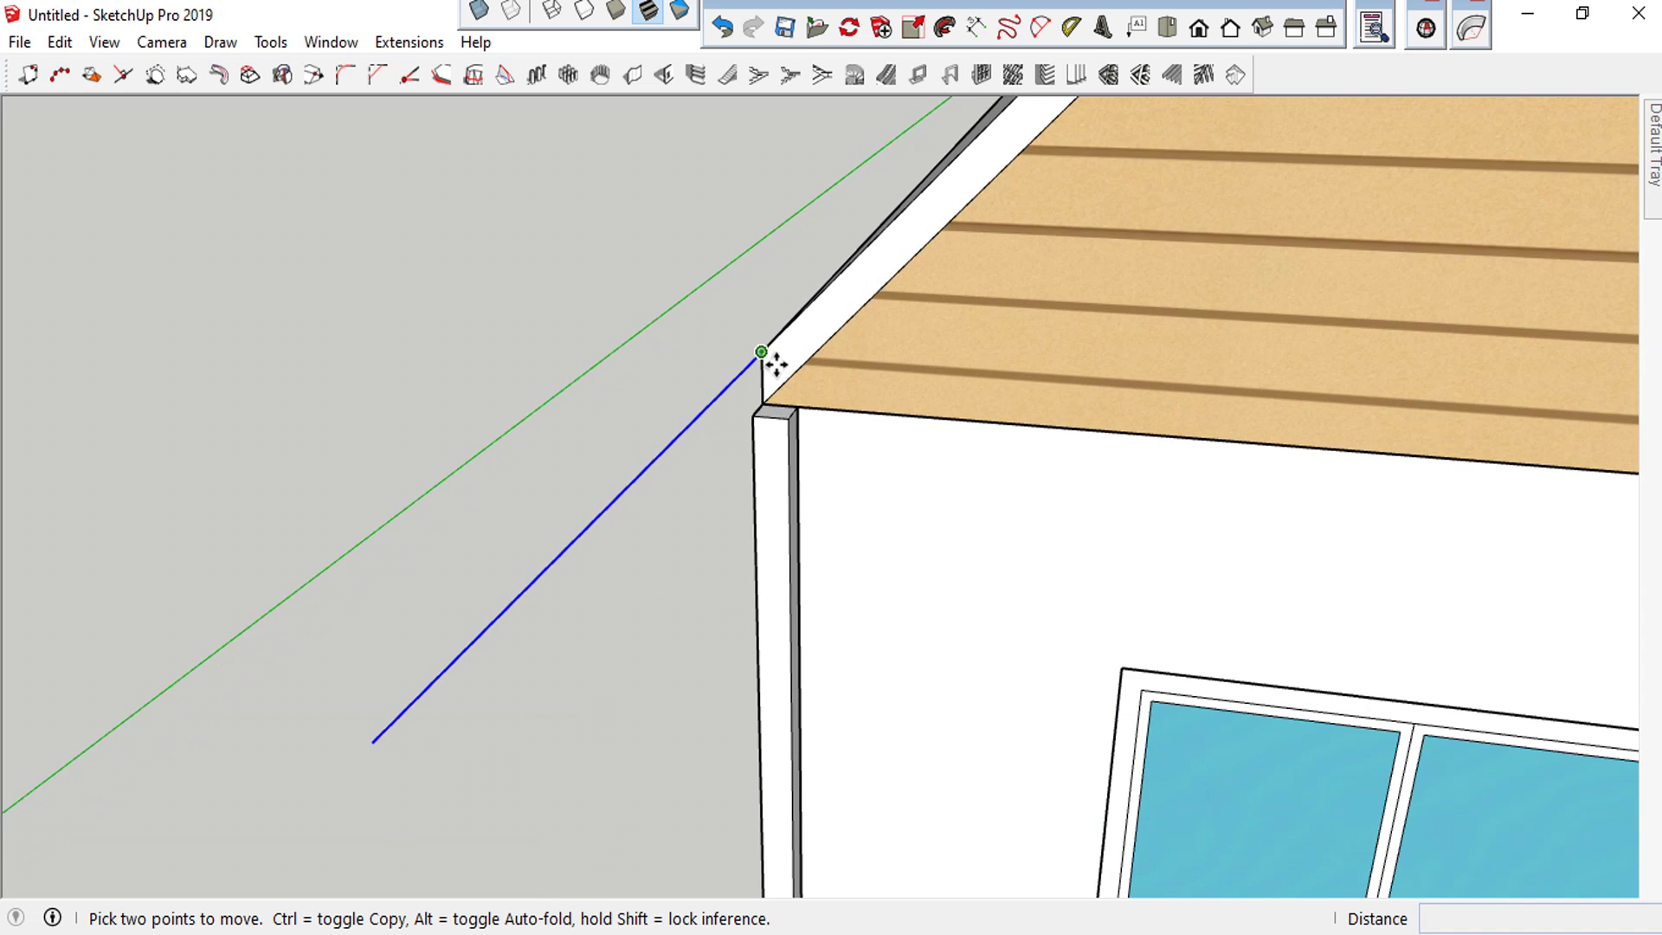
key("ctrl")
left_click(761, 354)
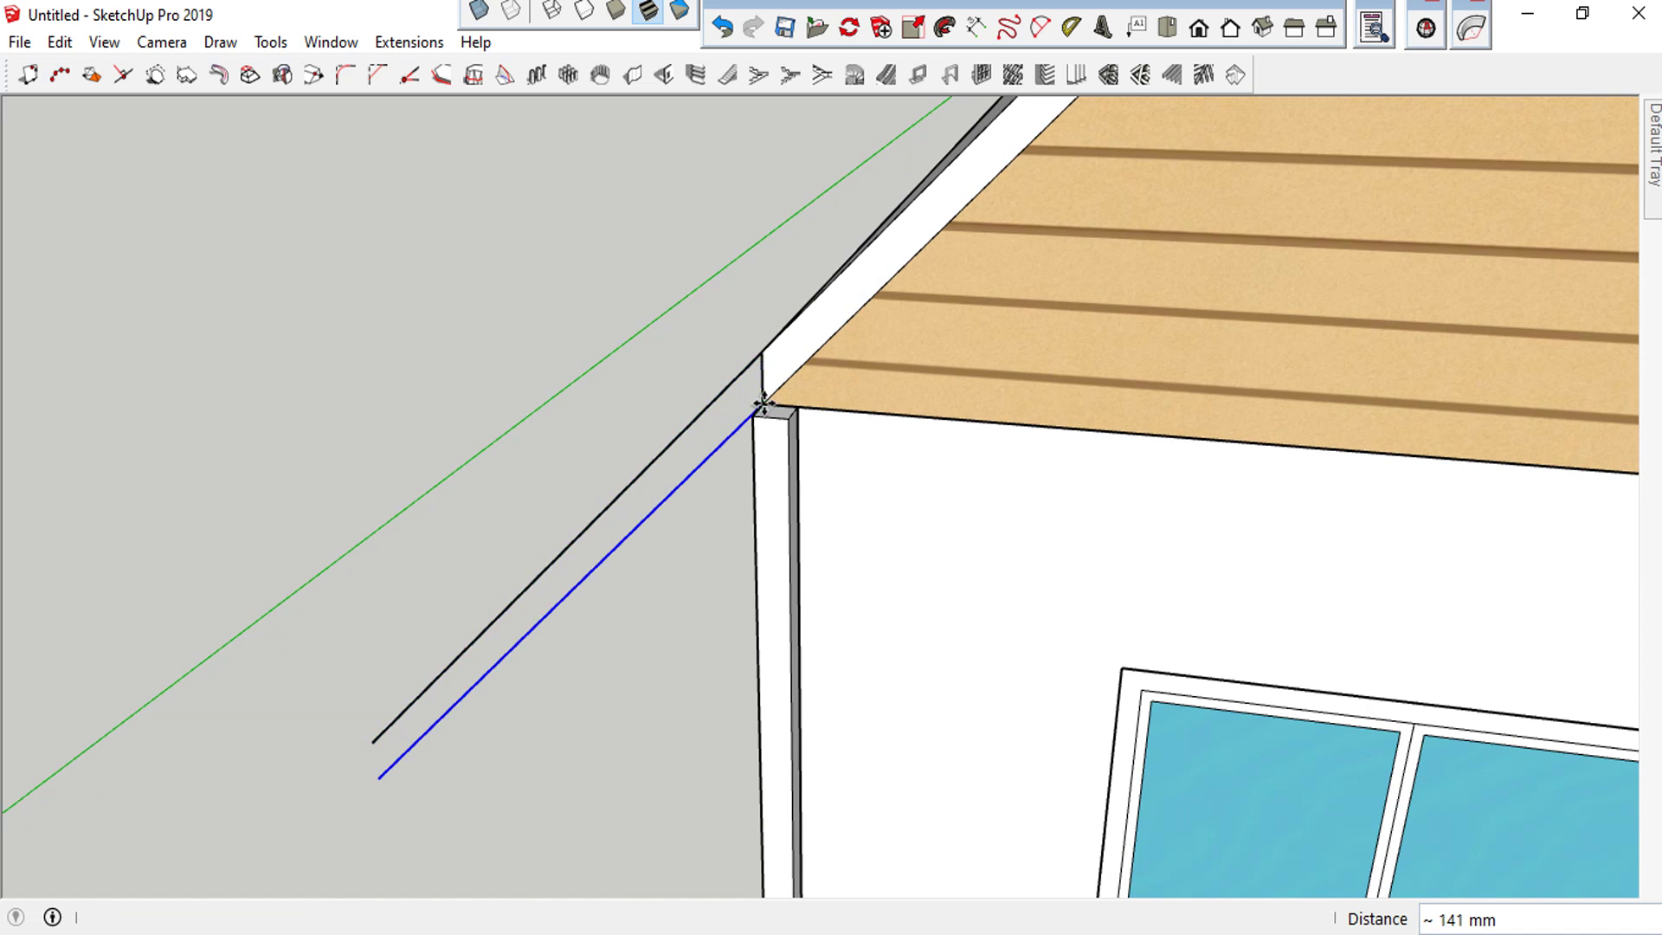
left_click(763, 407)
scroll(716, 520, "up", 2)
scroll(605, 603, "up", 3)
Join the ends of the two edges into a thin sloped strip face
key("l")
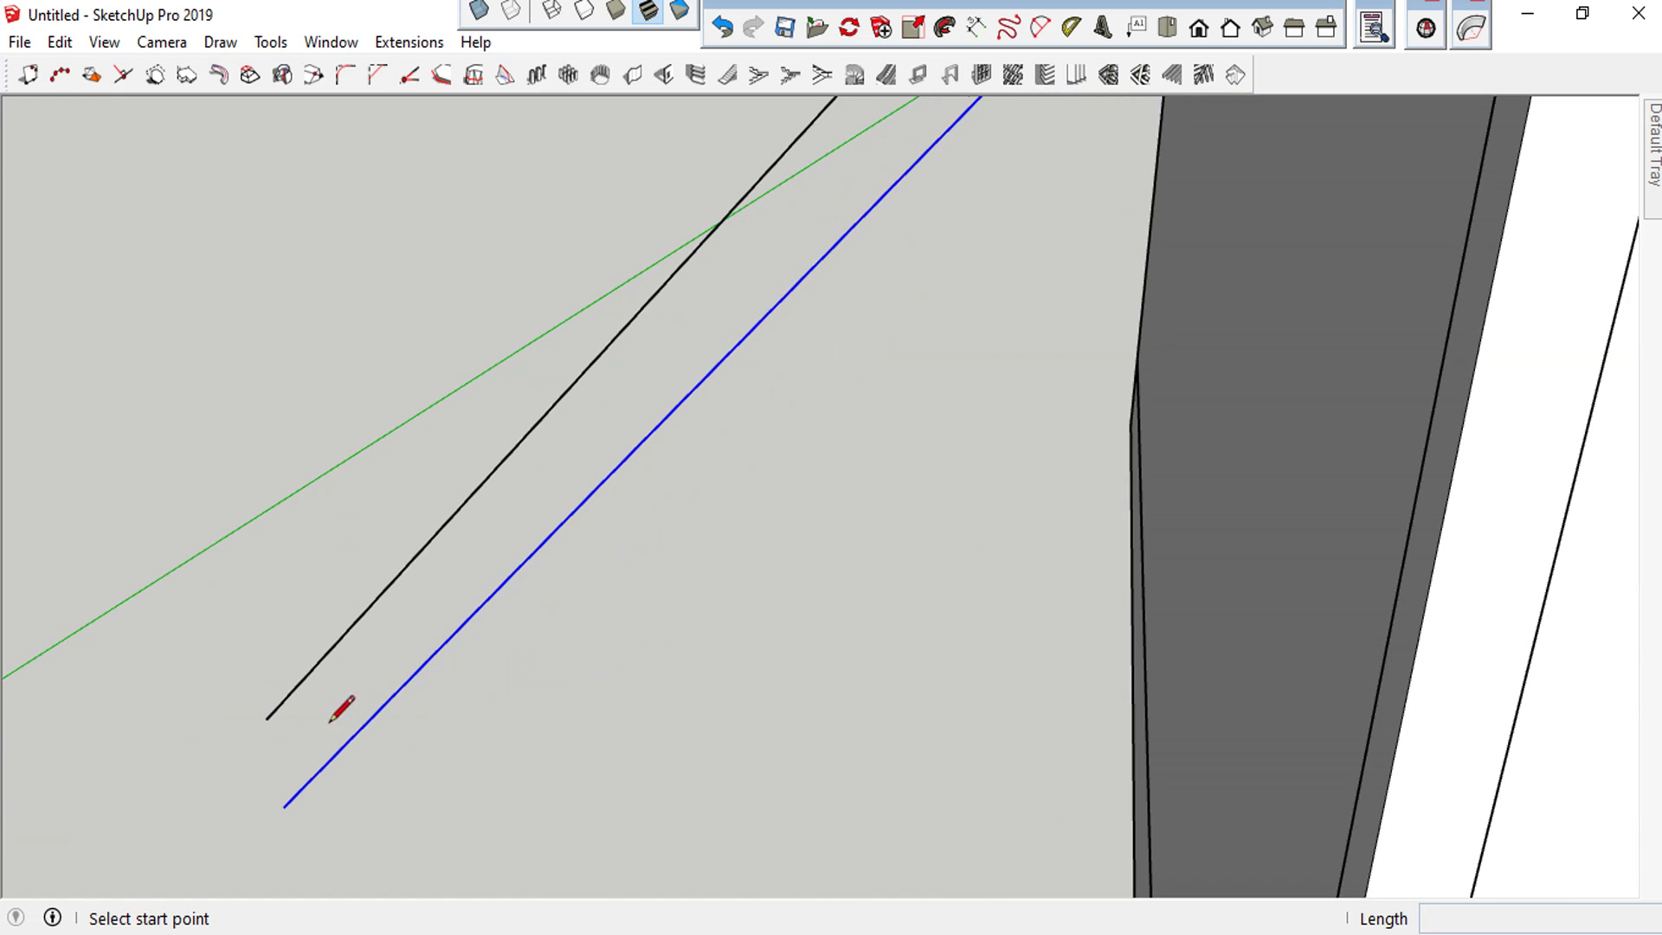
left_click(264, 720)
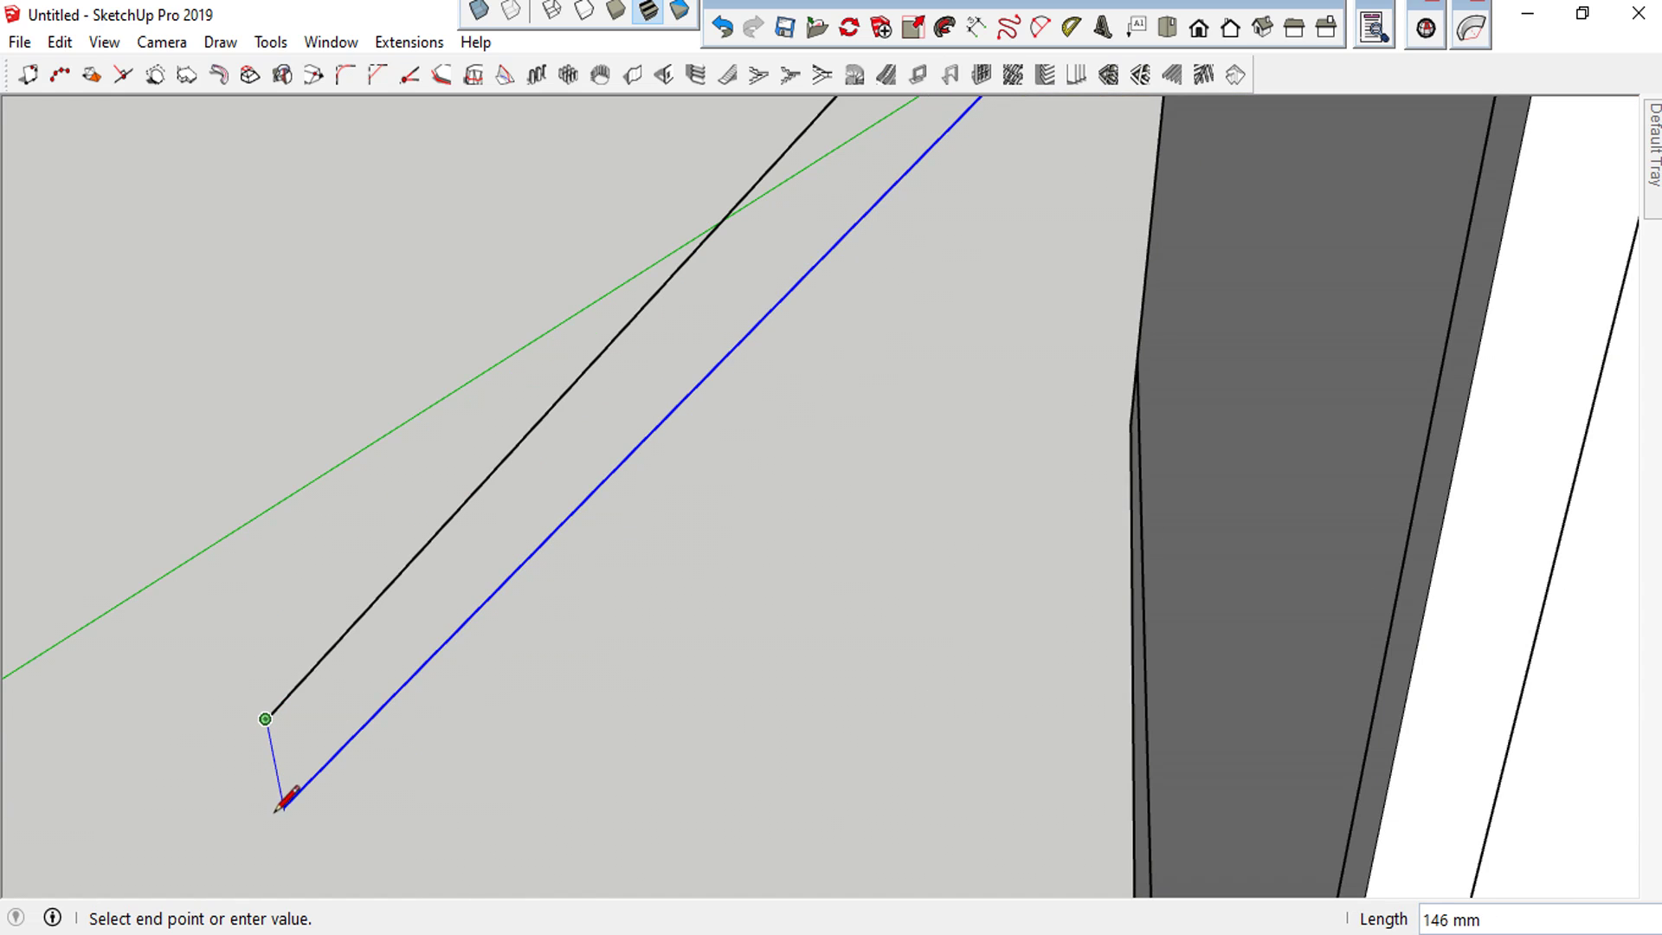
left_click(285, 811)
scroll(352, 641, "down", 3)
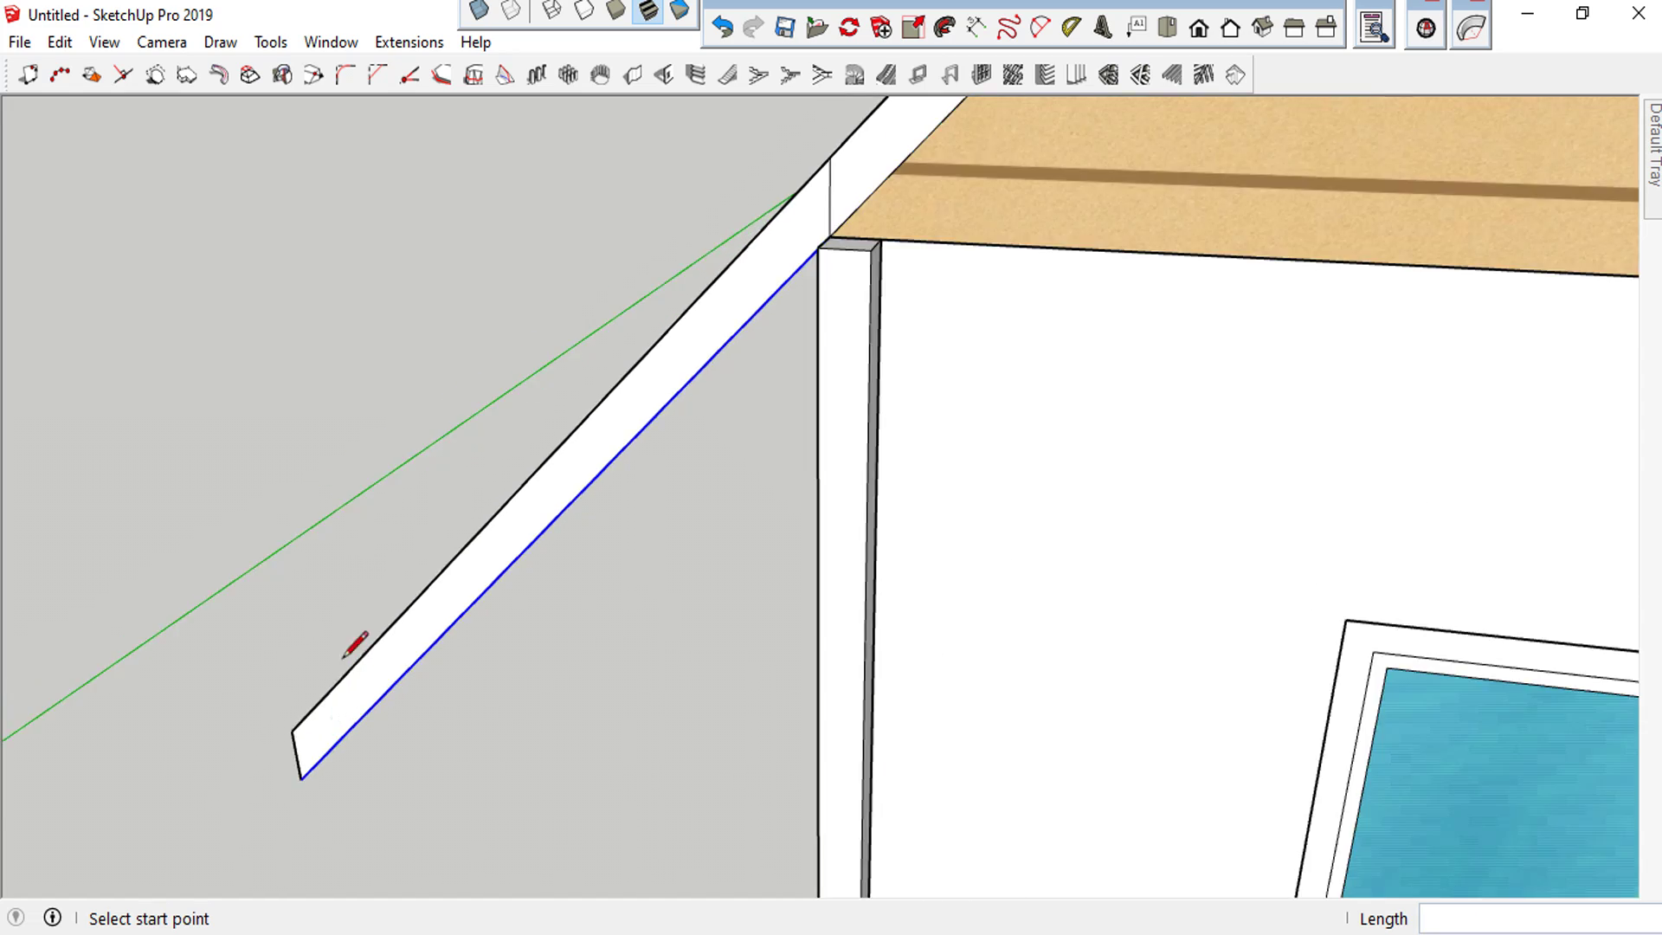
scroll(380, 588, "down", 3)
key("space")
scroll(407, 538, "down", 3)
middle_click_drag(519, 531, 542, 742)
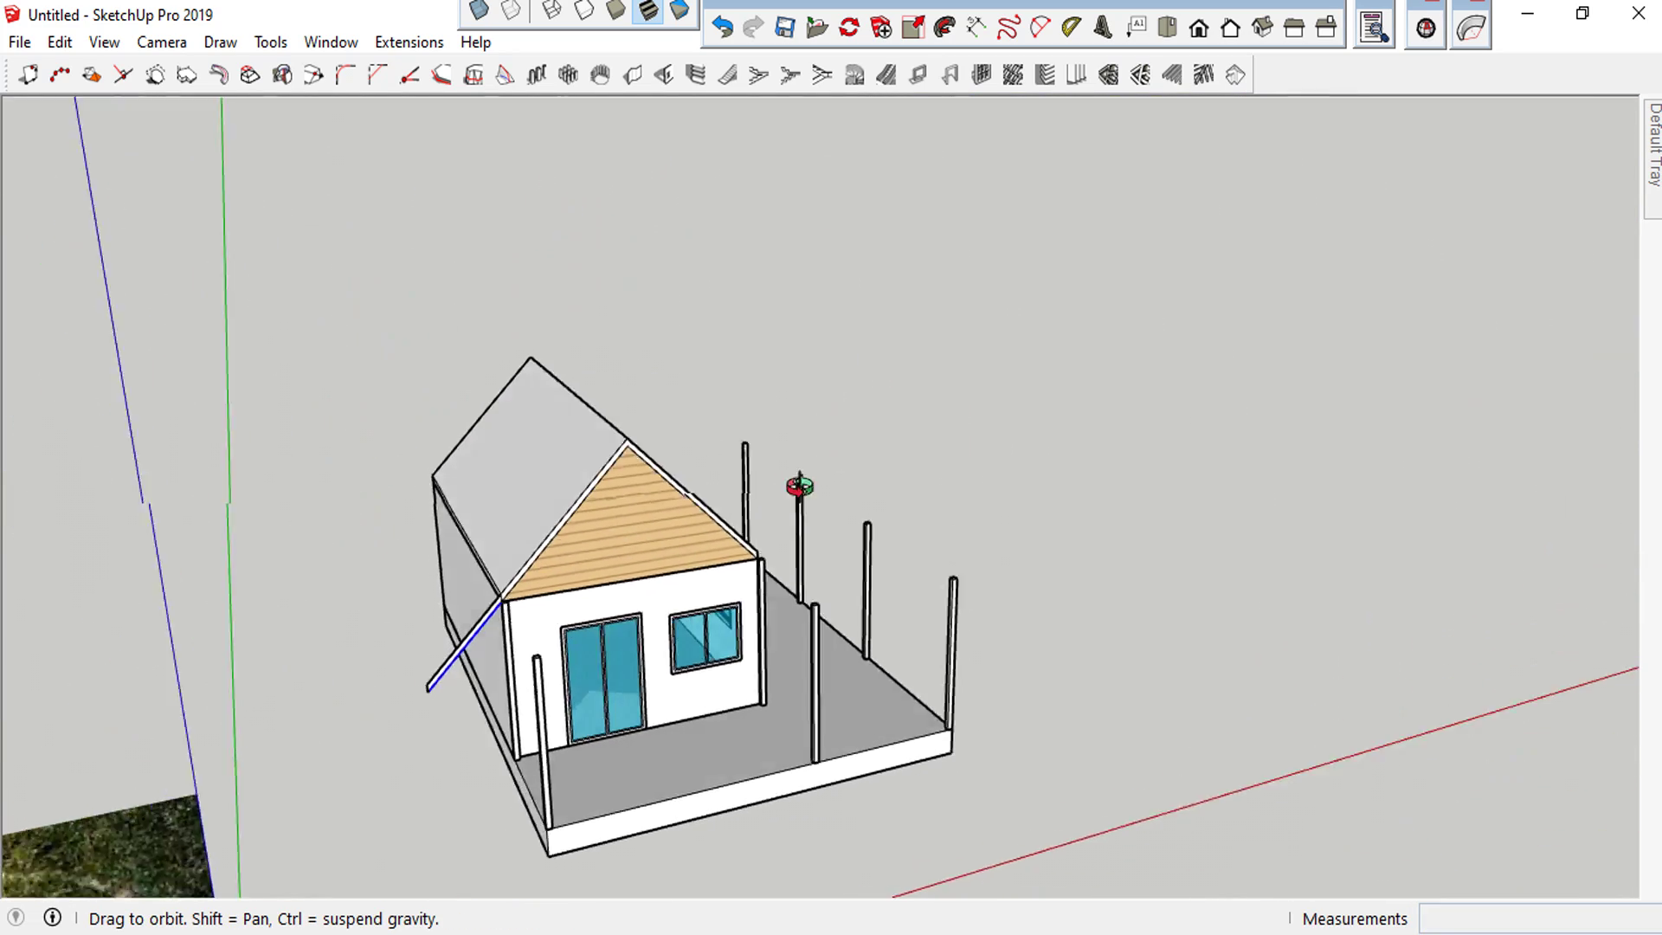
Draw a line from the roof corner to the first porch post top
scroll(519, 676, "up", 2)
scroll(475, 512, "up", 2)
scroll(452, 488, "up", 2)
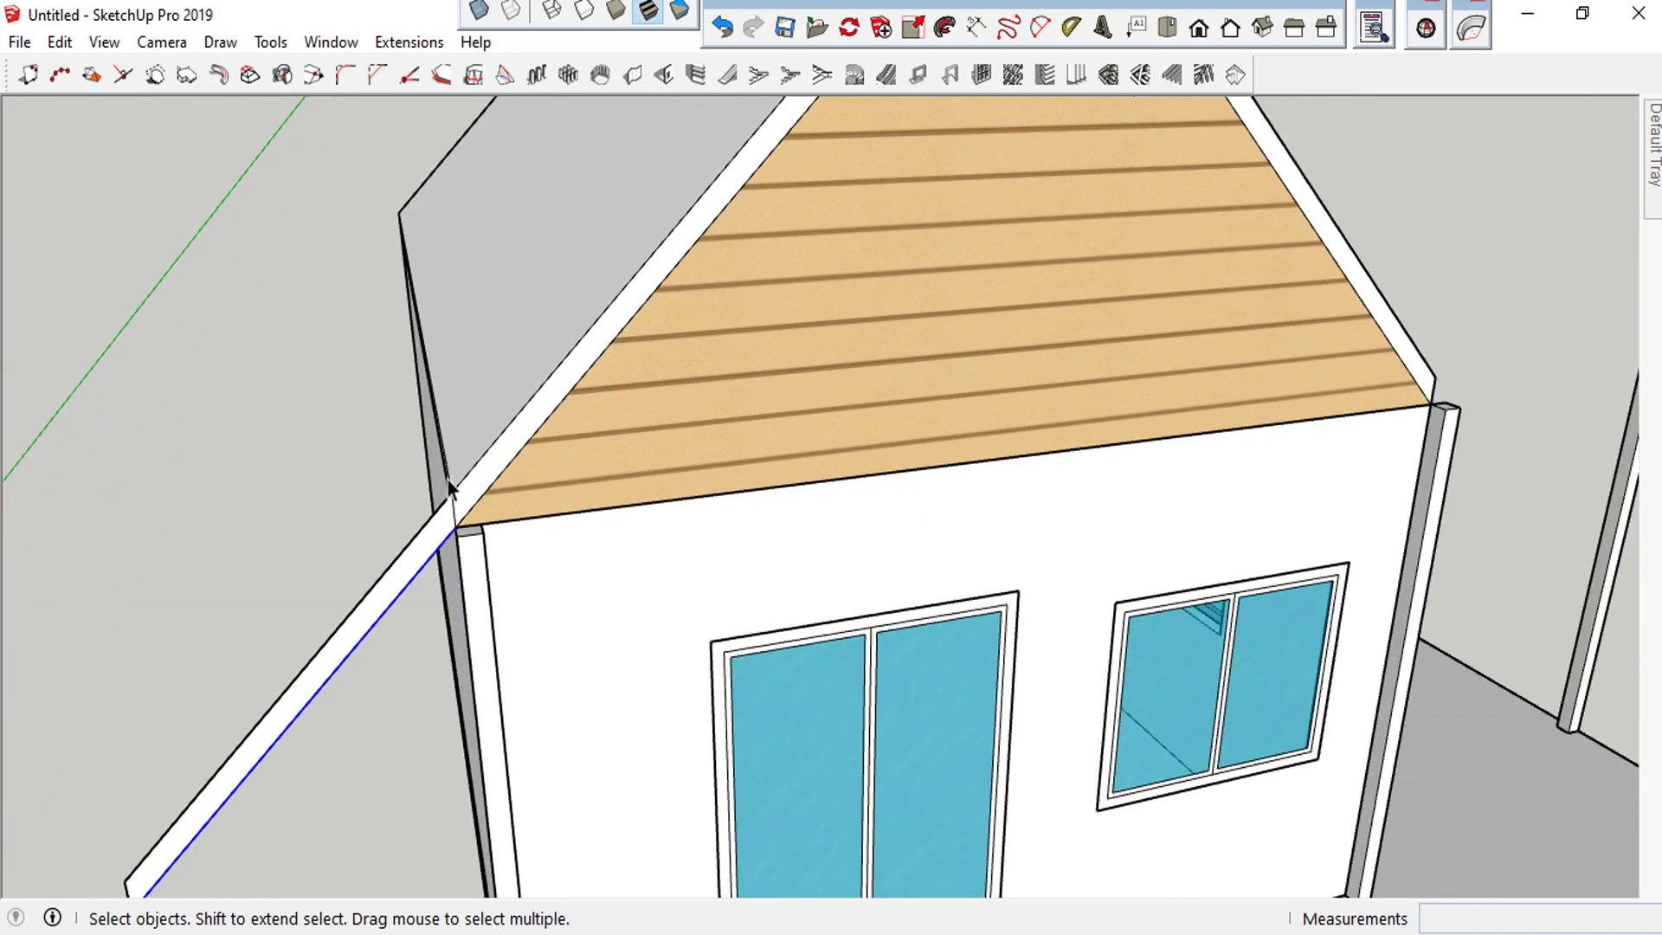
scroll(453, 283, "up", 2)
scroll(448, 438, "up", 1)
scroll(451, 439, "up", 2)
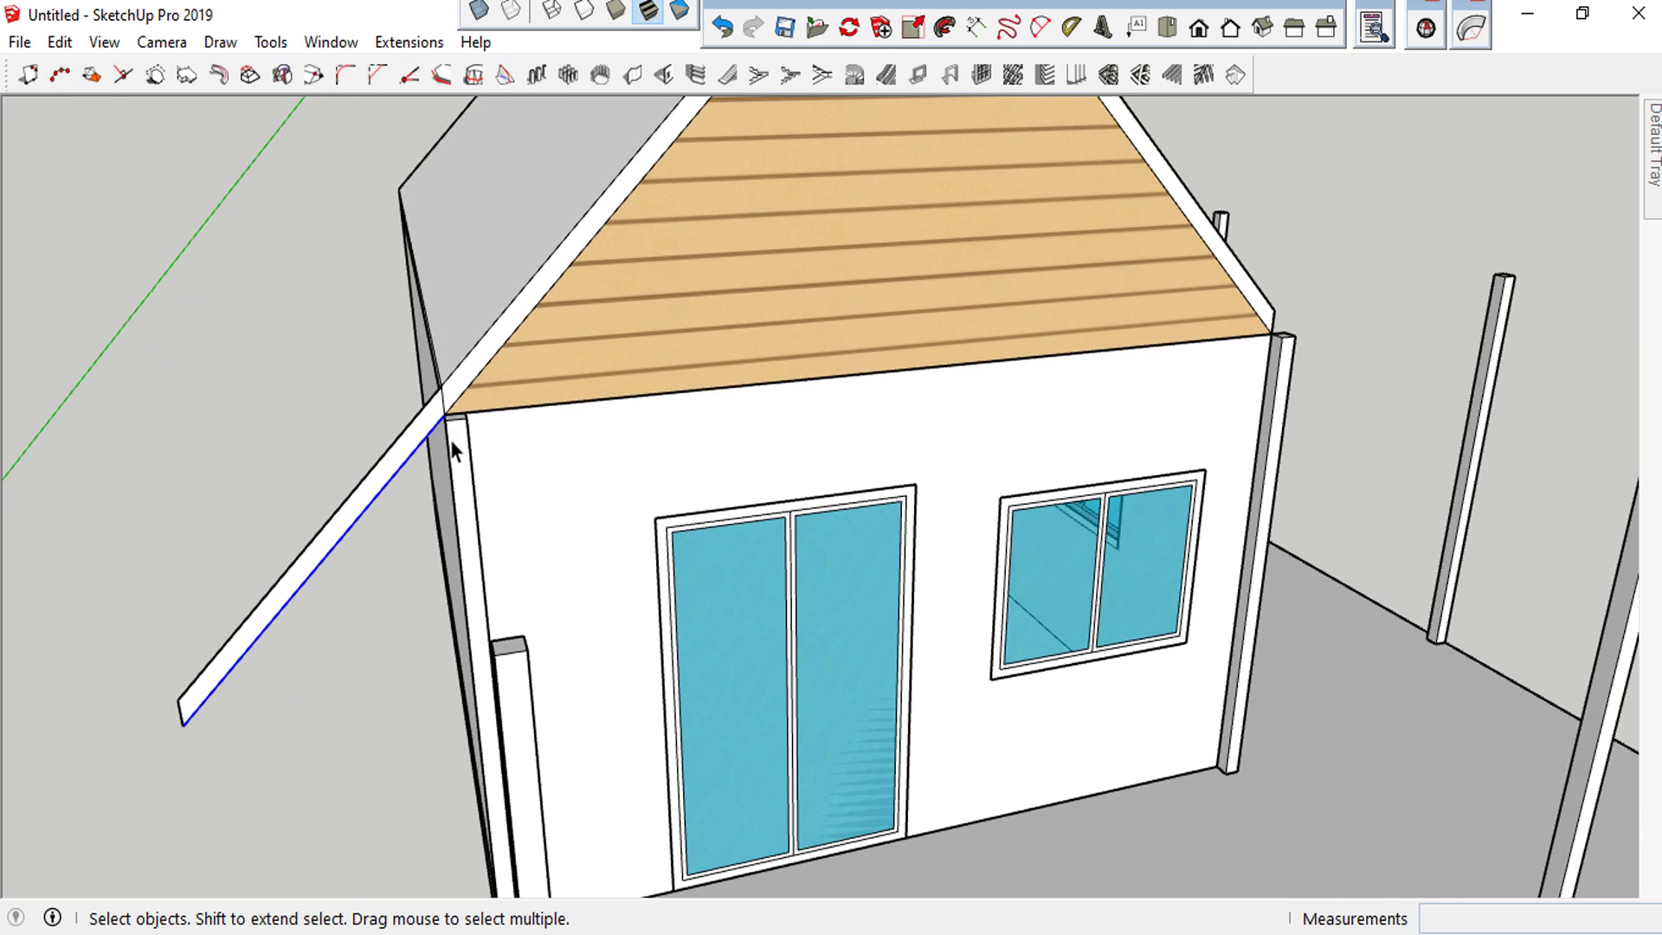
key("l")
scroll(445, 412, "up", 2)
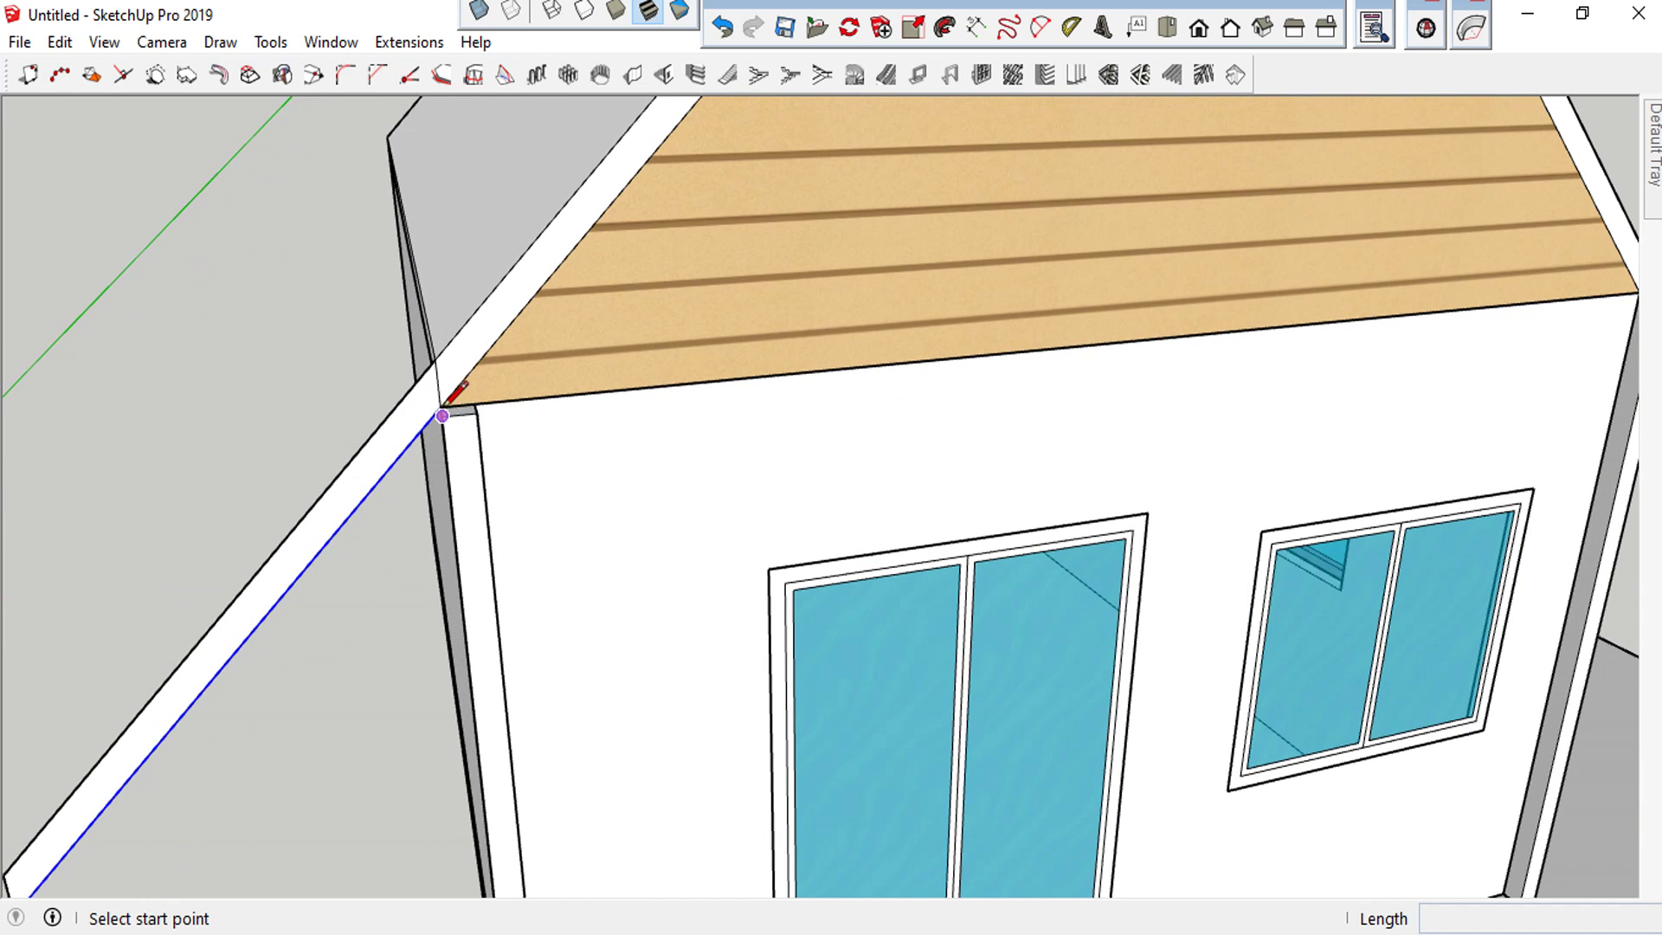
scroll(447, 404, "up", 2)
middle_click_drag(447, 403, 458, 429)
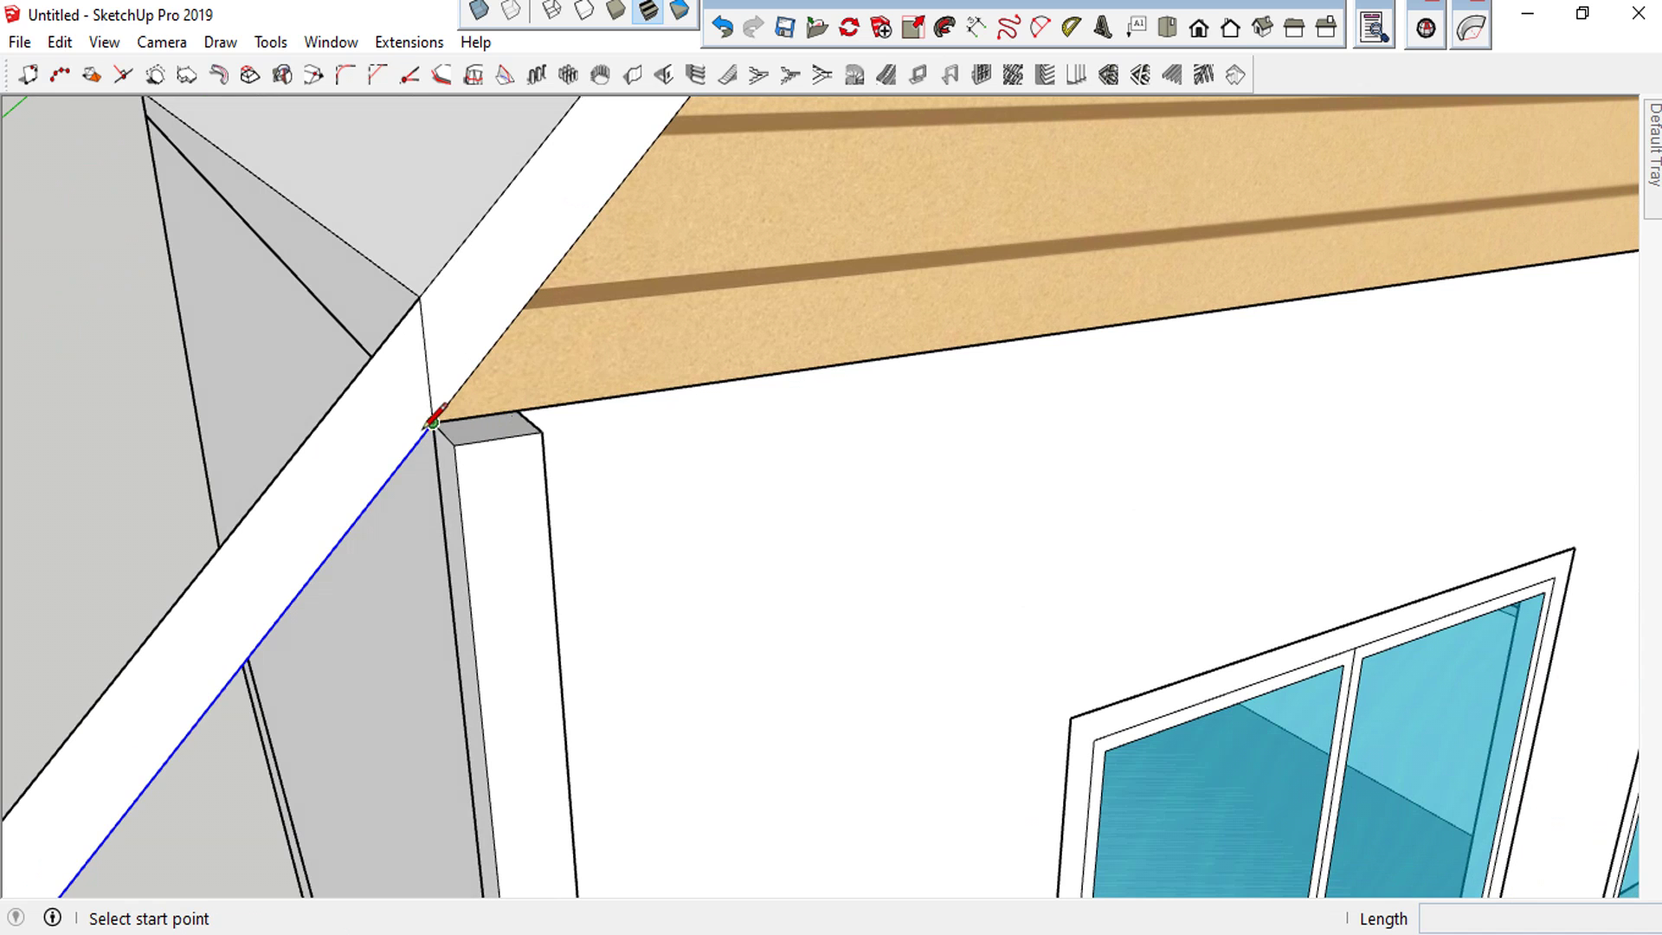
left_click(432, 422)
scroll(441, 381, "down", 3)
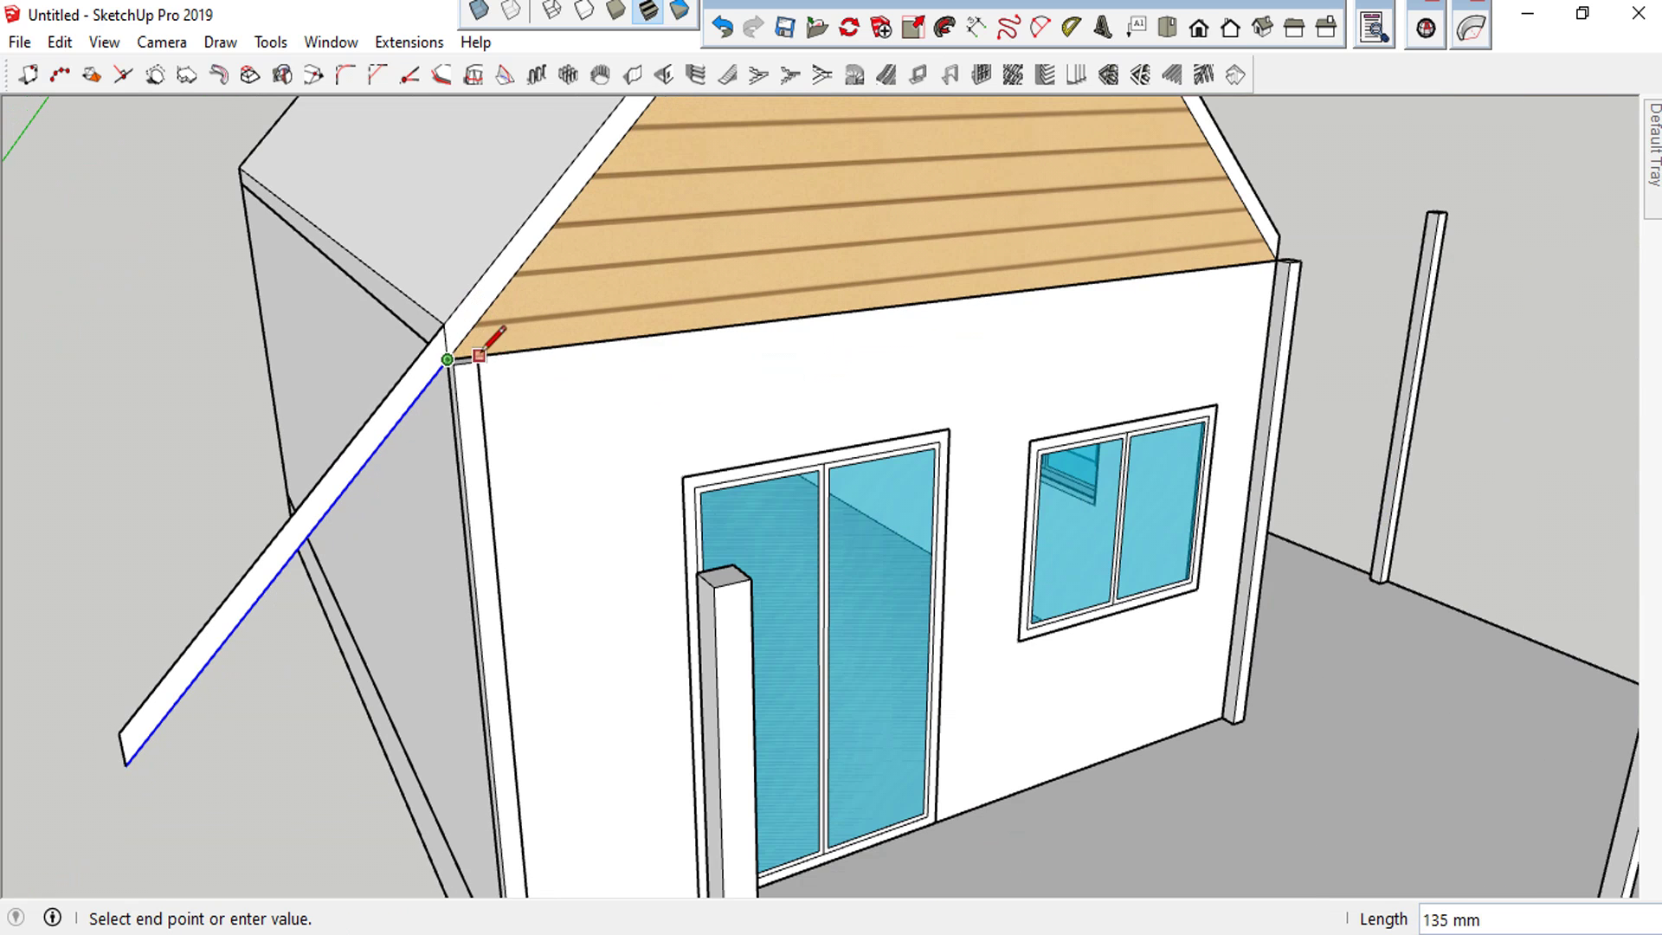
left_click(713, 586)
Continue the line across the next porch post tops to the right post
scroll(759, 398, "down", 5)
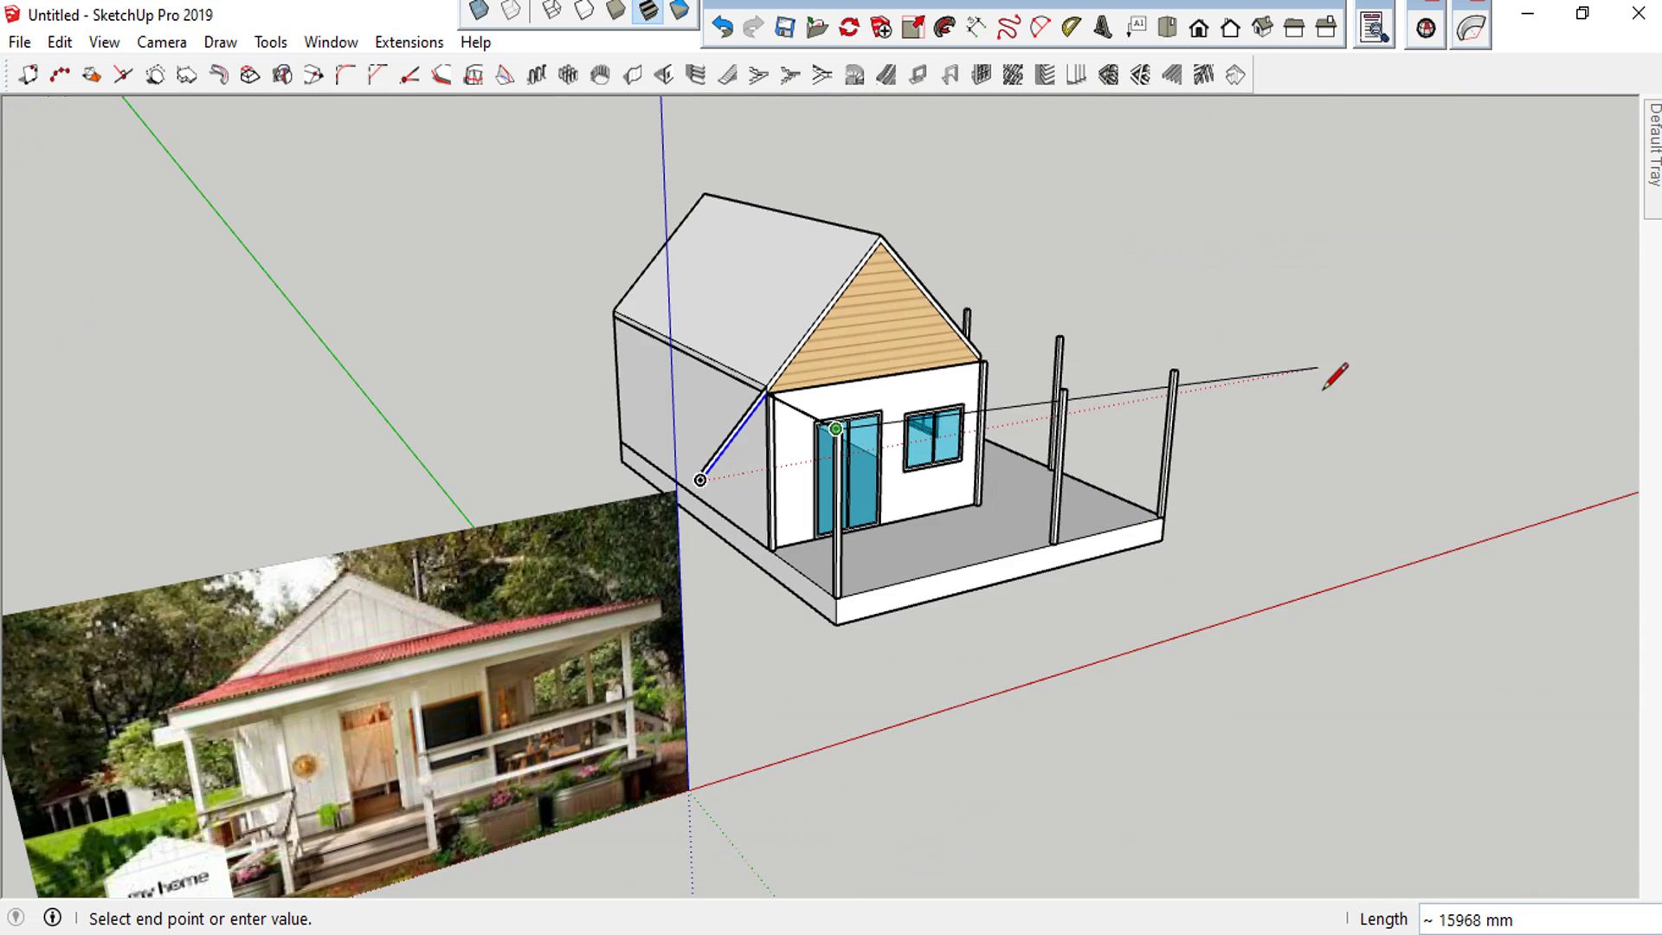
middle_click_drag(1335, 363, 761, 471)
scroll(1095, 520, "up", 5)
scroll(1160, 606, "up", 2)
left_click(1152, 579)
mouse_move(1195, 564)
middle_mouse_down()
mouse_move(1086, 415)
mouse_move(515, 429)
middle_mouse_up()
scroll(1161, 334, "up", 3)
scroll(1160, 312, "up", 1)
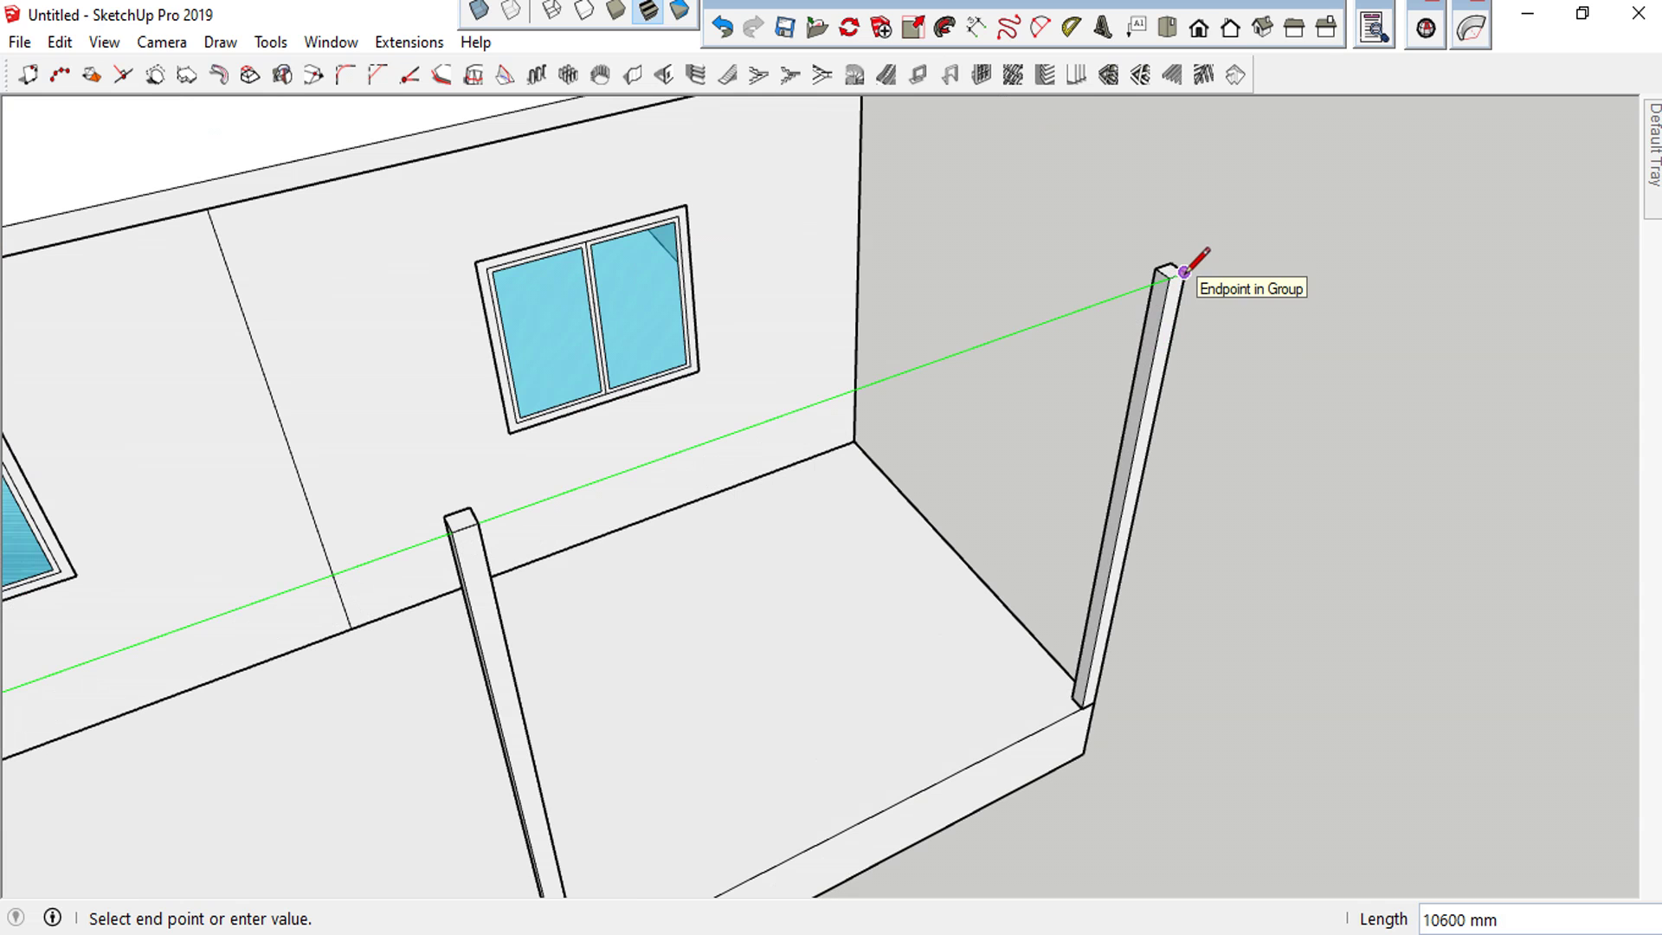
left_click(1184, 272)
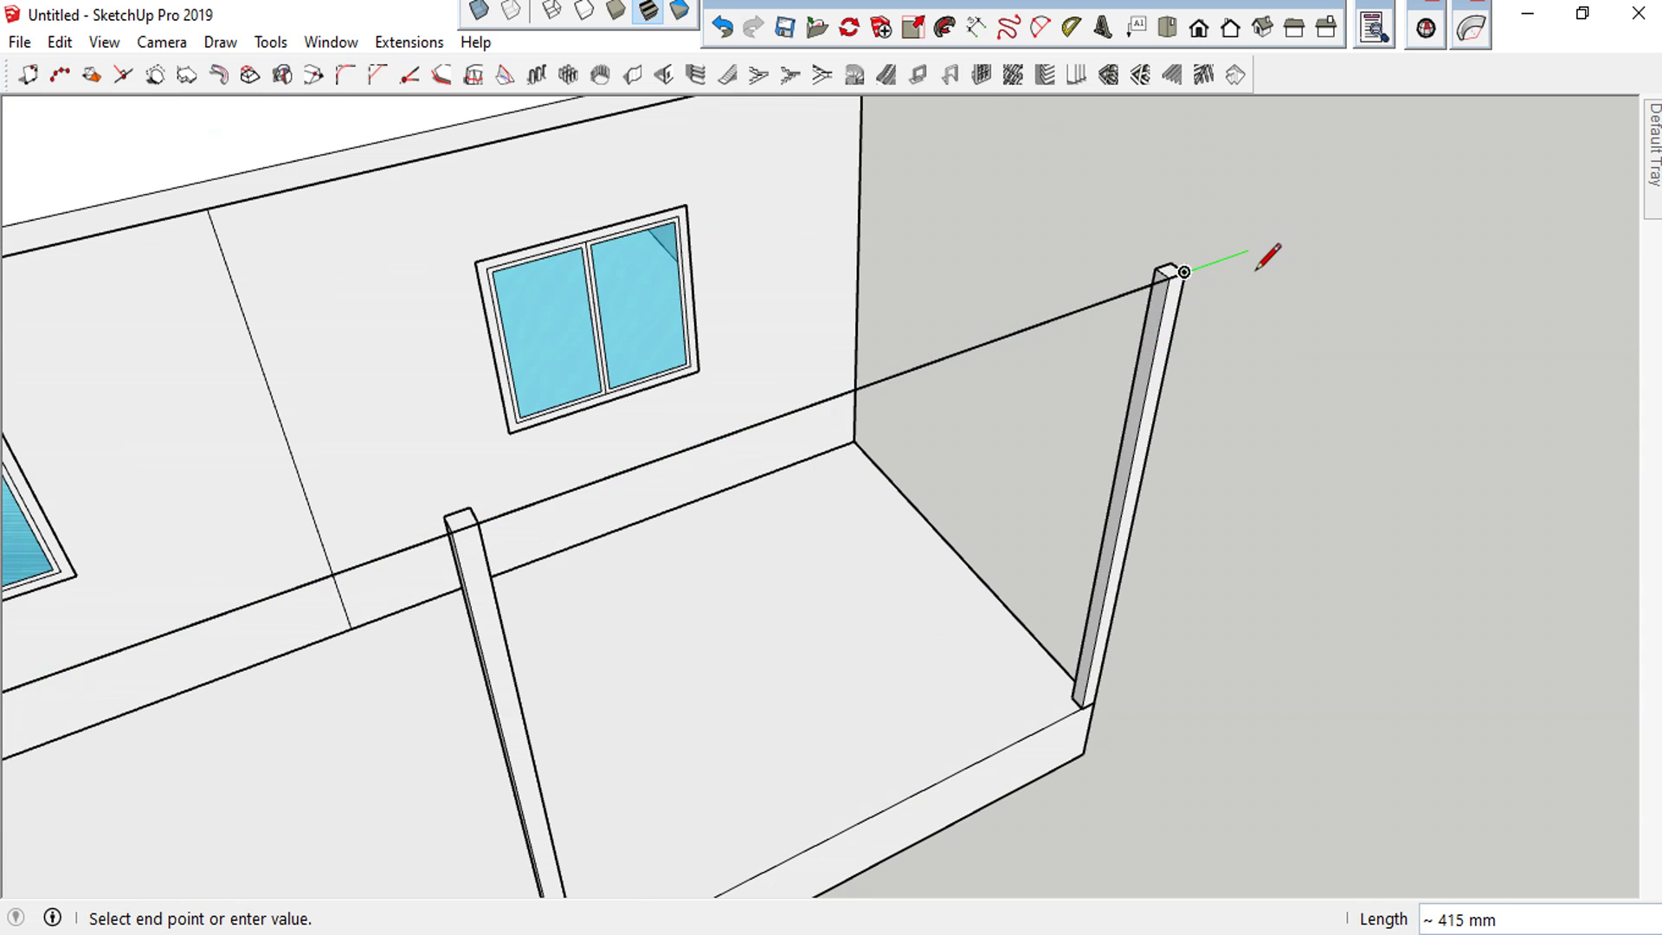
Orbit around the porch and dismiss the Chrome browser notification
scroll(1341, 247, "down", 3)
scroll(1397, 260, "down", 1)
middle_click_drag(1391, 273, 630, 259)
scroll(693, 217, "down", 2)
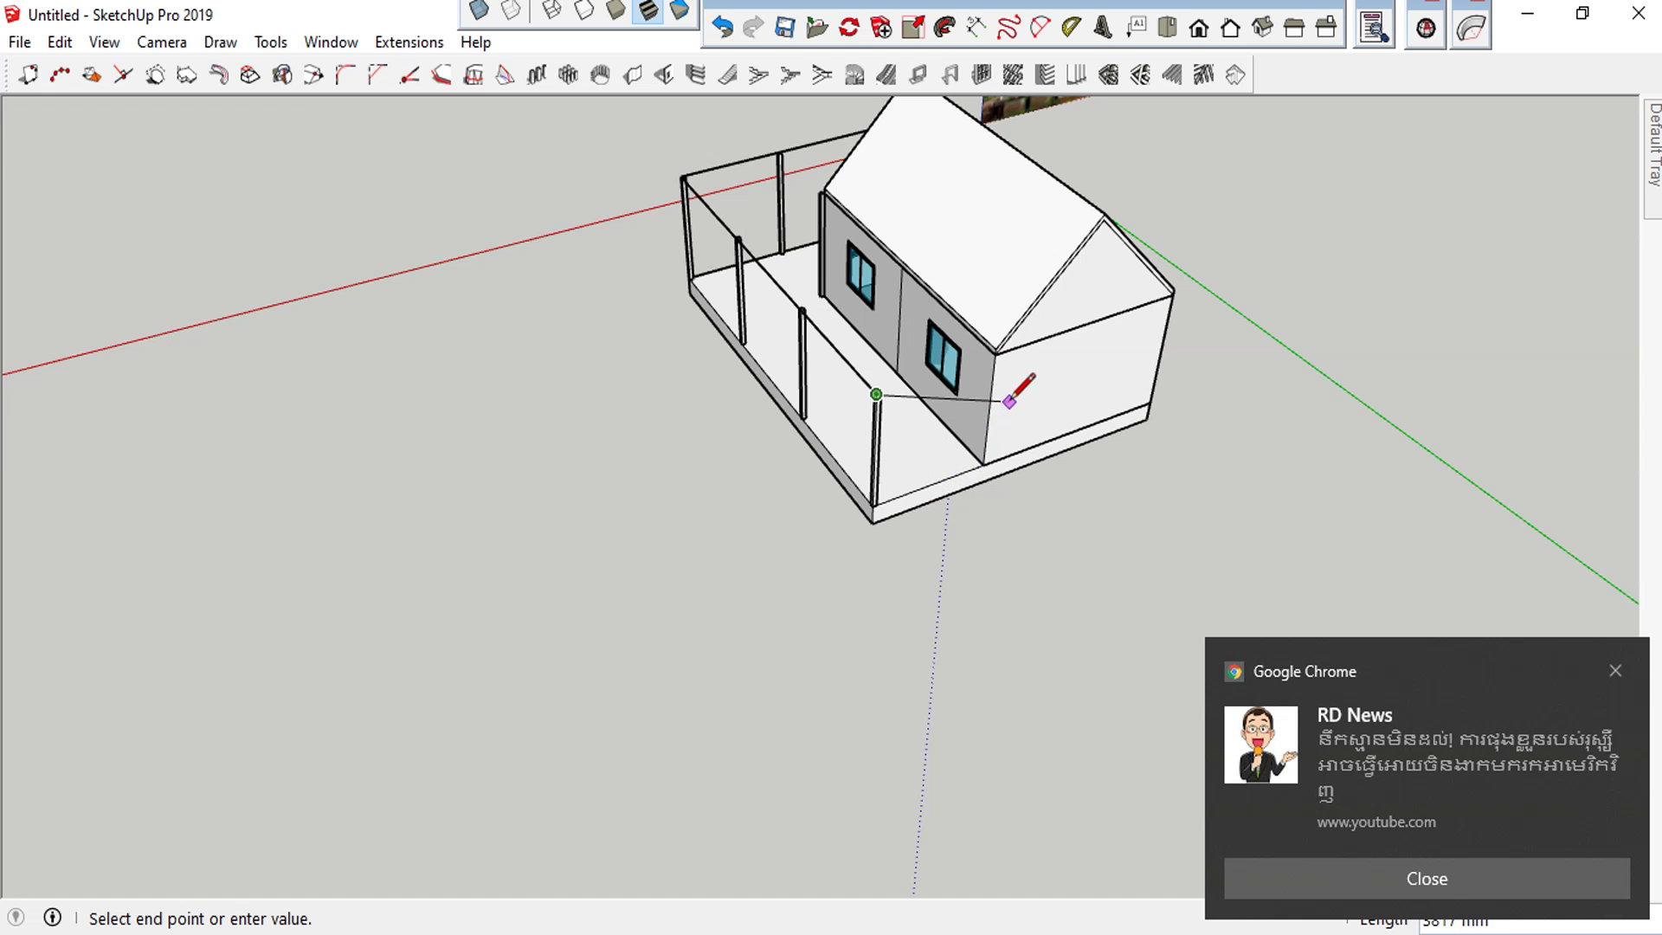
middle_click_drag(996, 380, 1141, 483)
scroll(1077, 456, "up", 2)
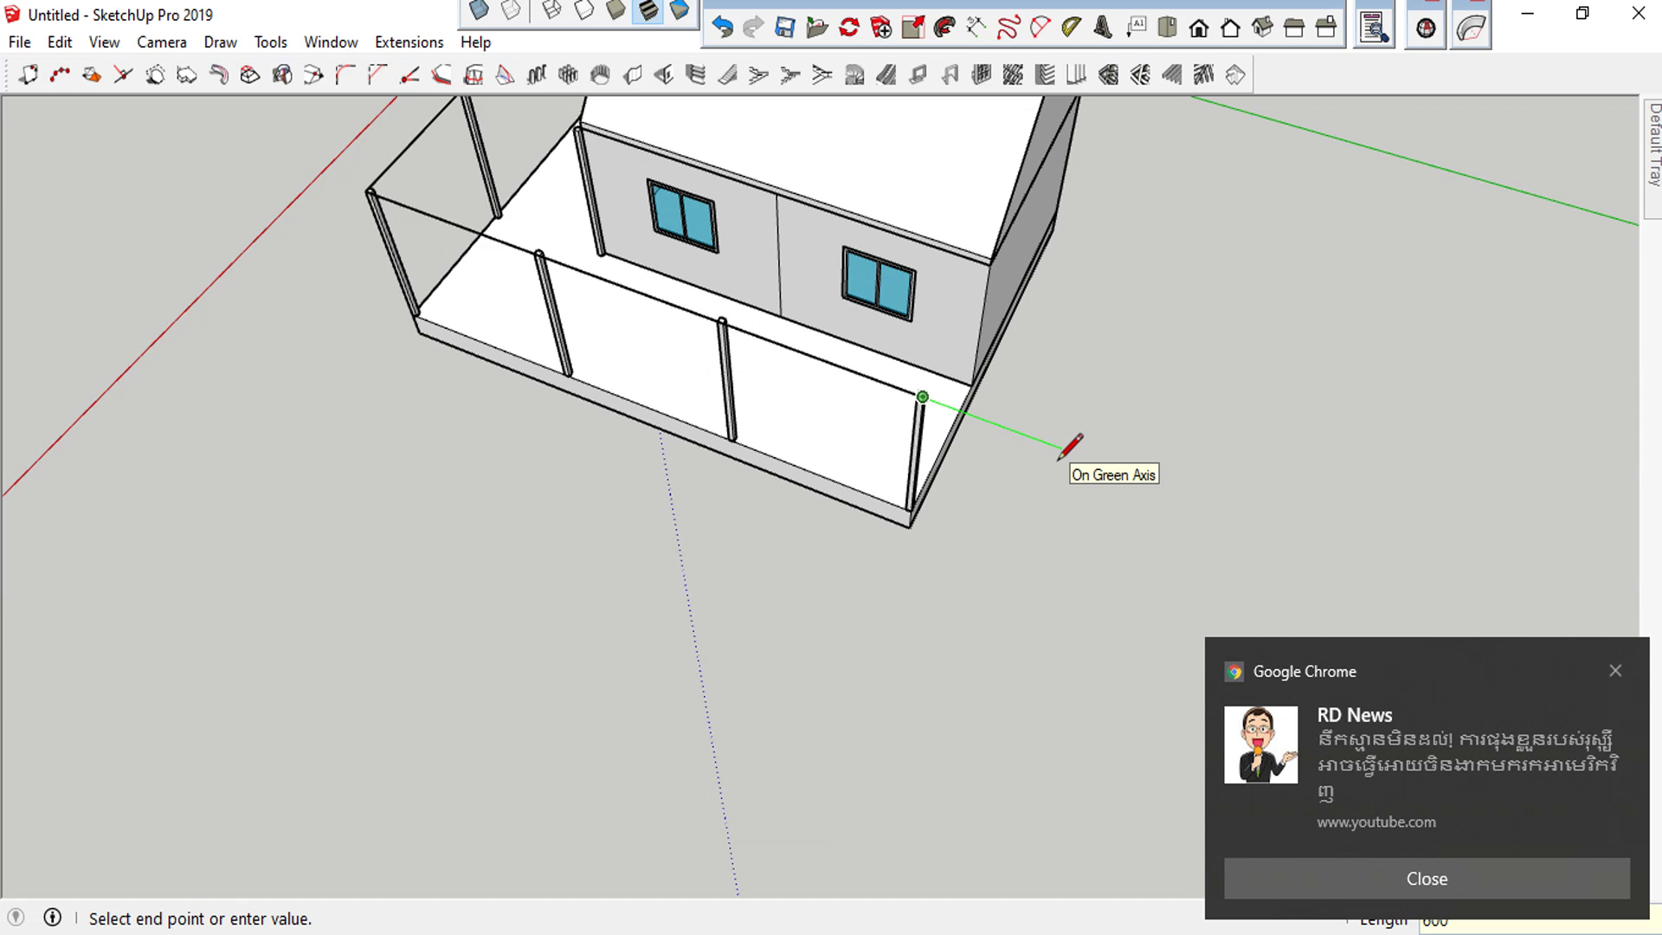
left_click(1615, 670)
scroll(1005, 302, "up", 1)
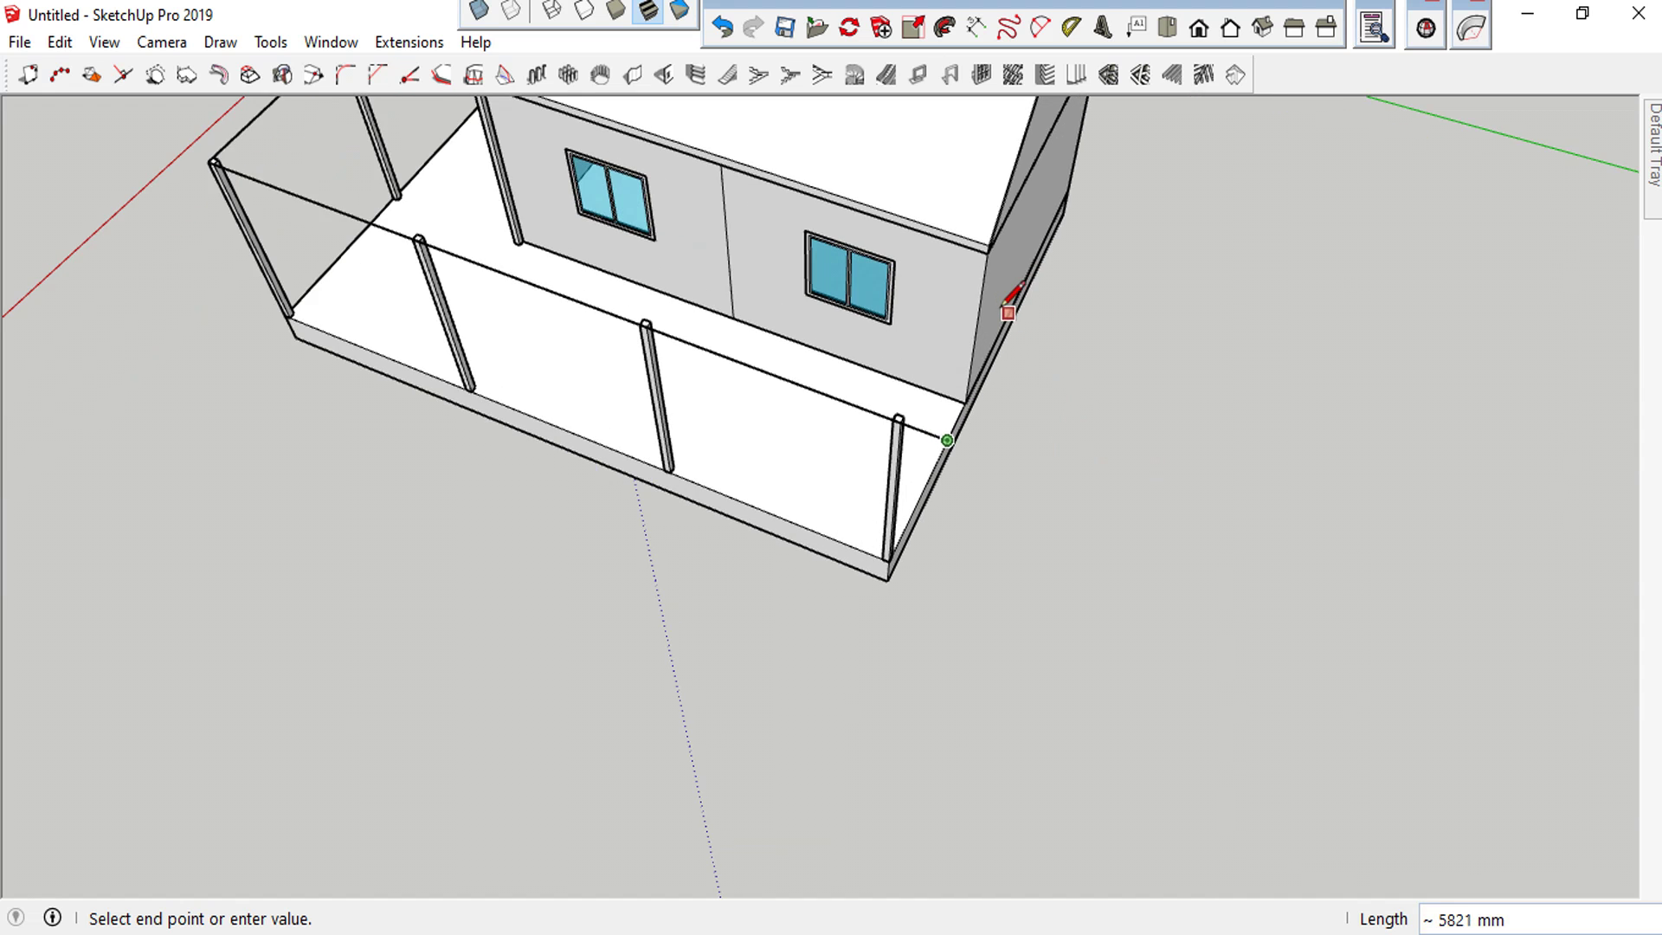
mouse_move(1097, 274)
middle_mouse_down()
mouse_move(641, 308)
mouse_move(865, 372)
middle_mouse_up()
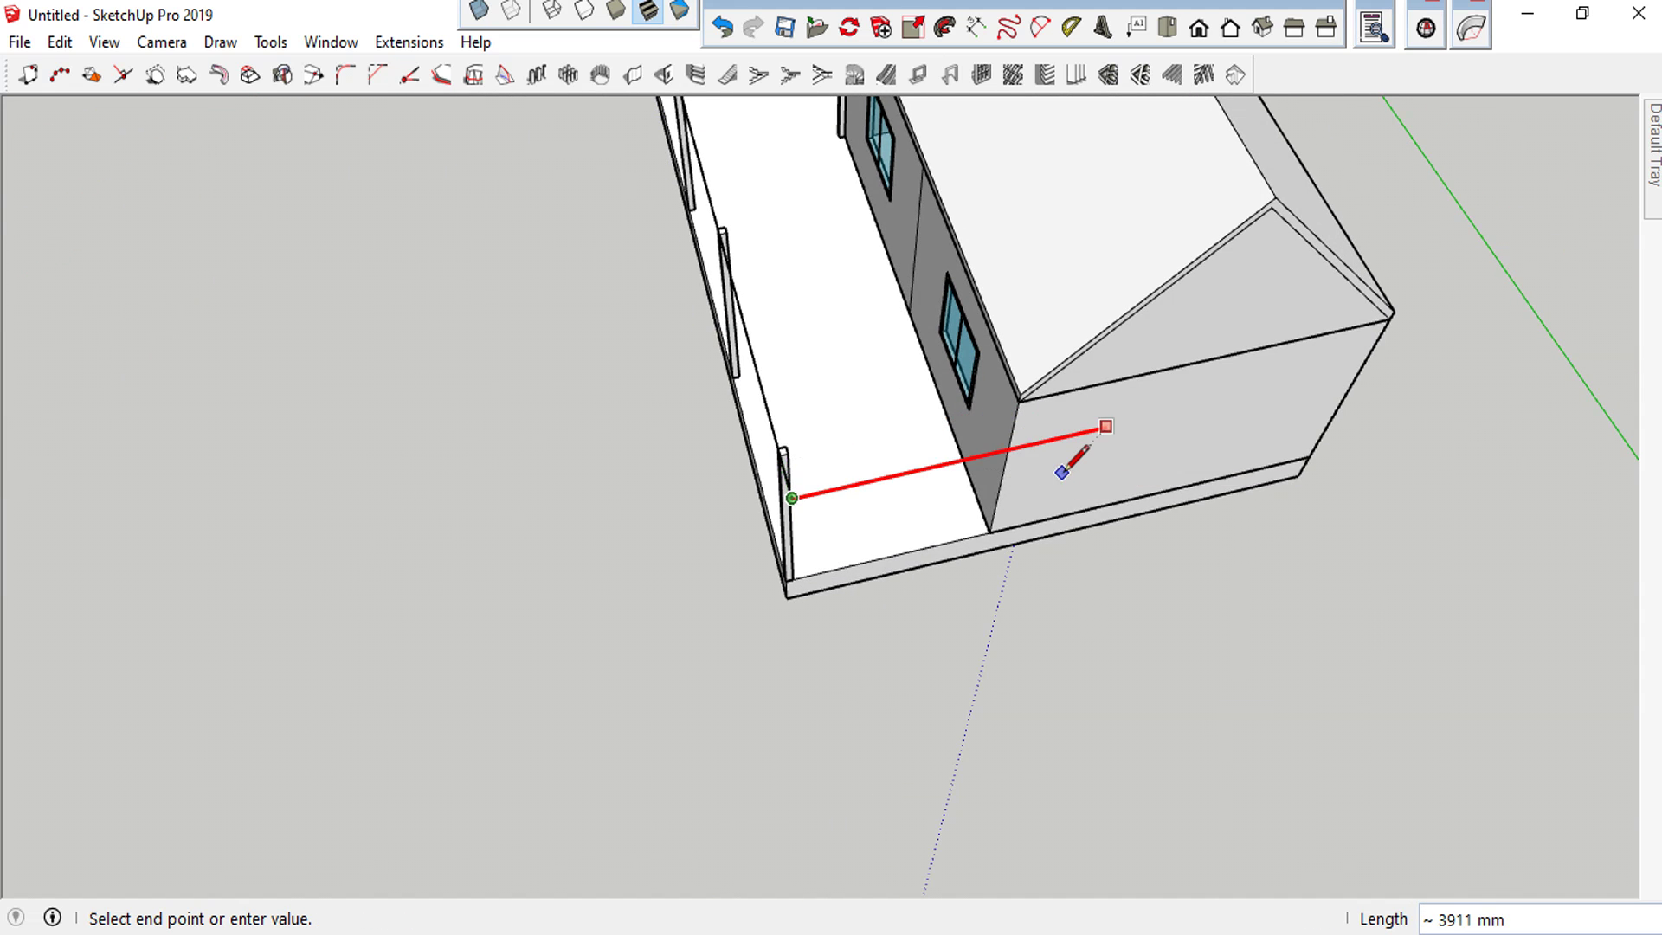
Run a 3000 mm line from the porch corner post to the house wall
scroll(1029, 409, "up", 1)
scroll(1027, 401, "up", 2)
scroll(1026, 416, "up", 2)
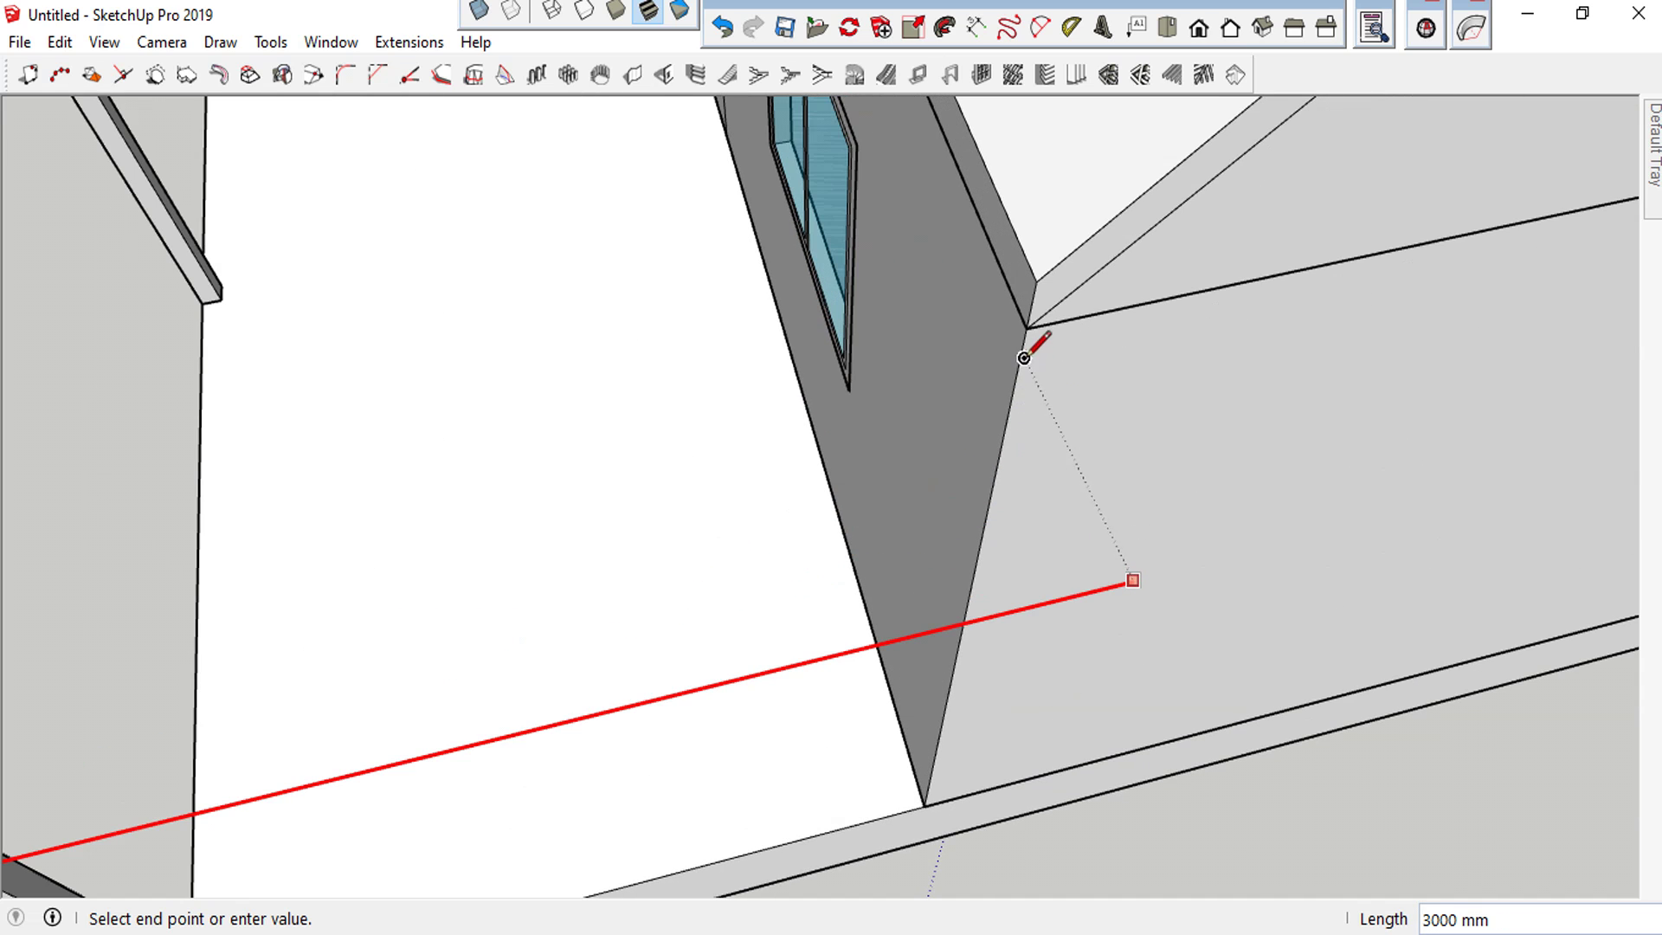
left_click(1043, 325)
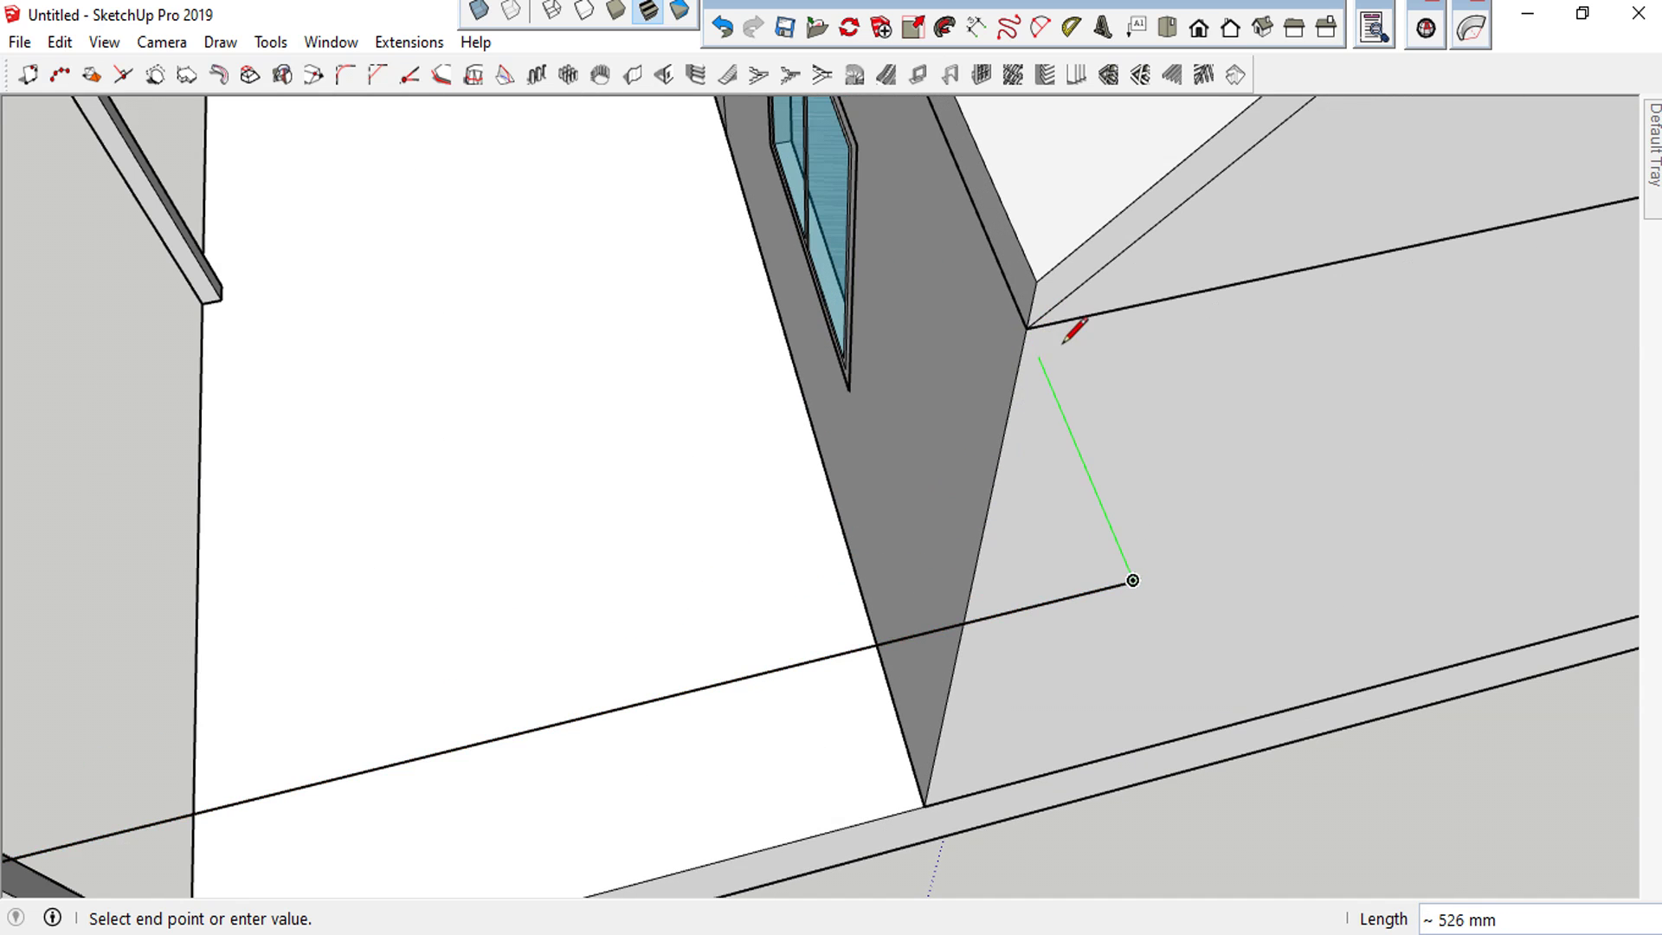
scroll(1064, 372, "down", 1)
scroll(1067, 387, "down", 2)
key("space")
Push/Pull the sloped roof strip face outward by 600 mm
left_click(1093, 340)
key("p")
left_click_drag(1095, 345, 1092, 515)
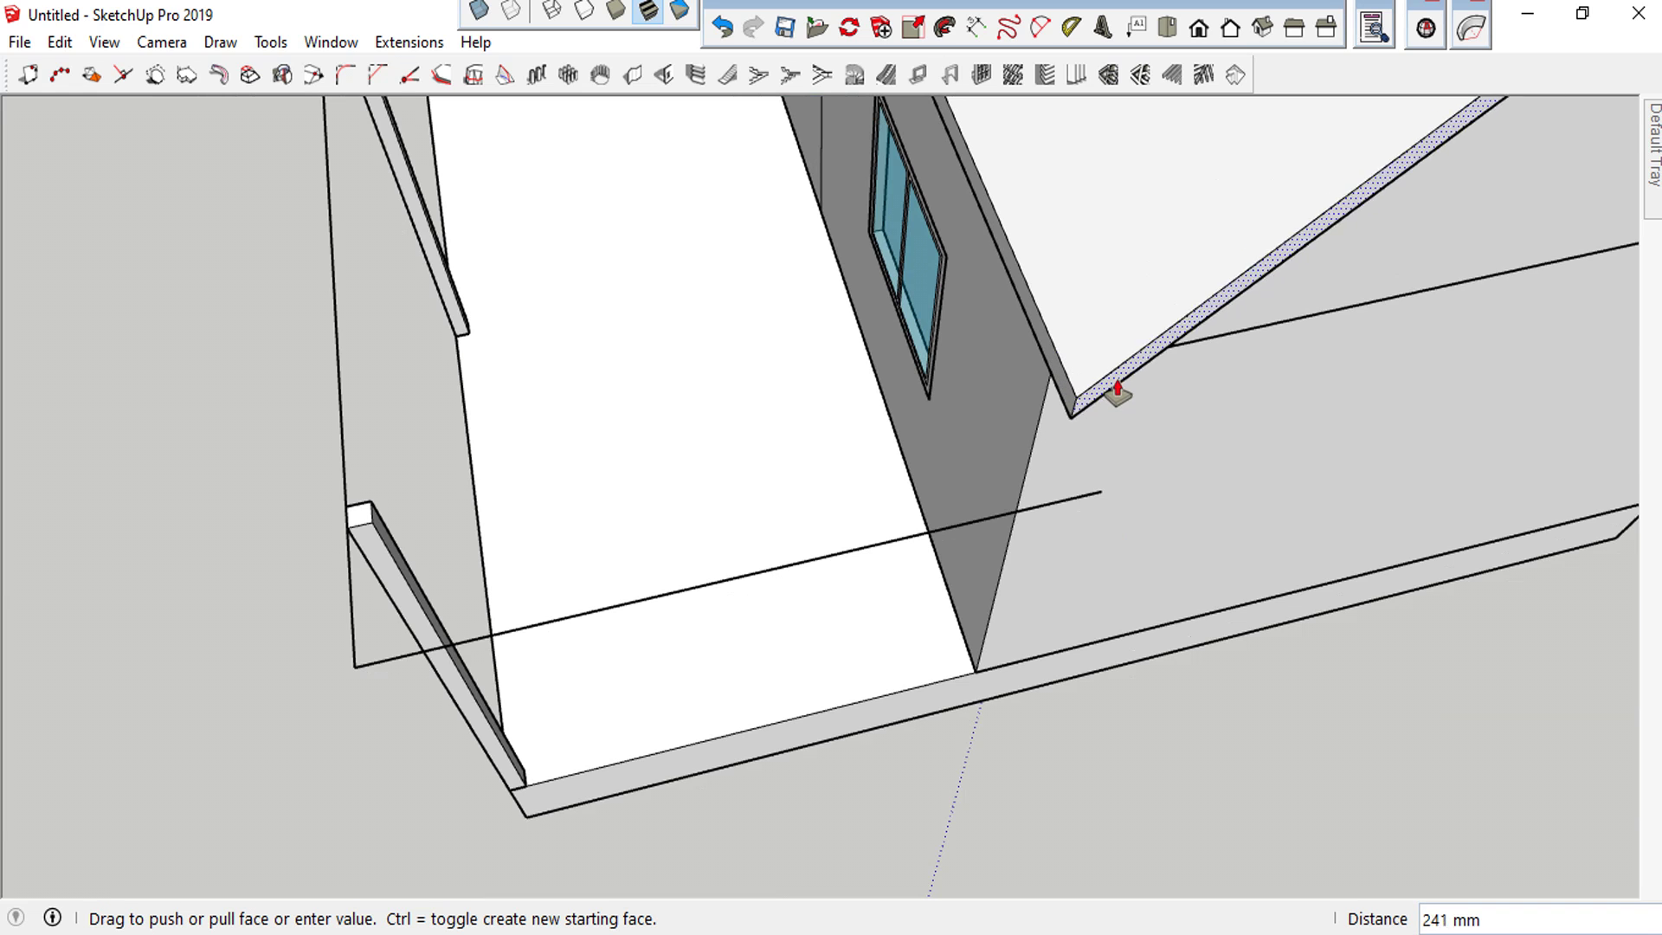
left_click(1097, 508)
scroll(1065, 554, "down", 5)
scroll(1125, 584, "down", 3)
middle_click_drag(1155, 593, 1528, 520)
key("space")
Select the roof group, the short corner edge and the long front porch edge
middle_click_drag(843, 189, 1346, 228)
scroll(1228, 367, "up", 3)
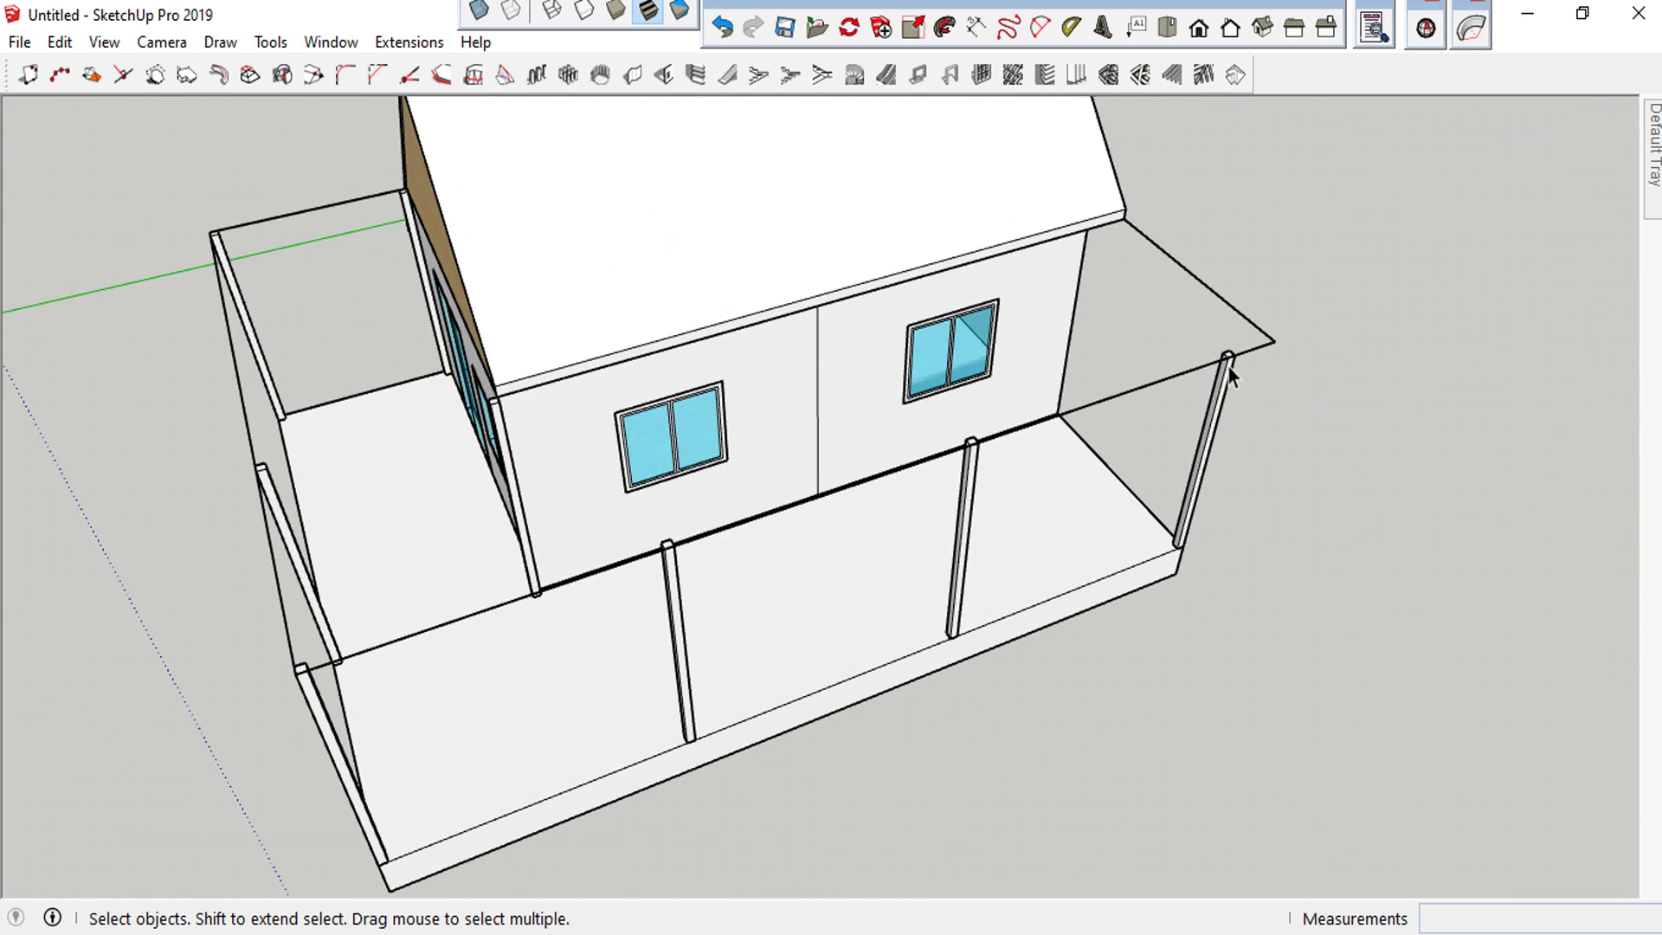
left_click(1160, 378)
scroll(1201, 337, "down", 3)
left_click(1226, 320)
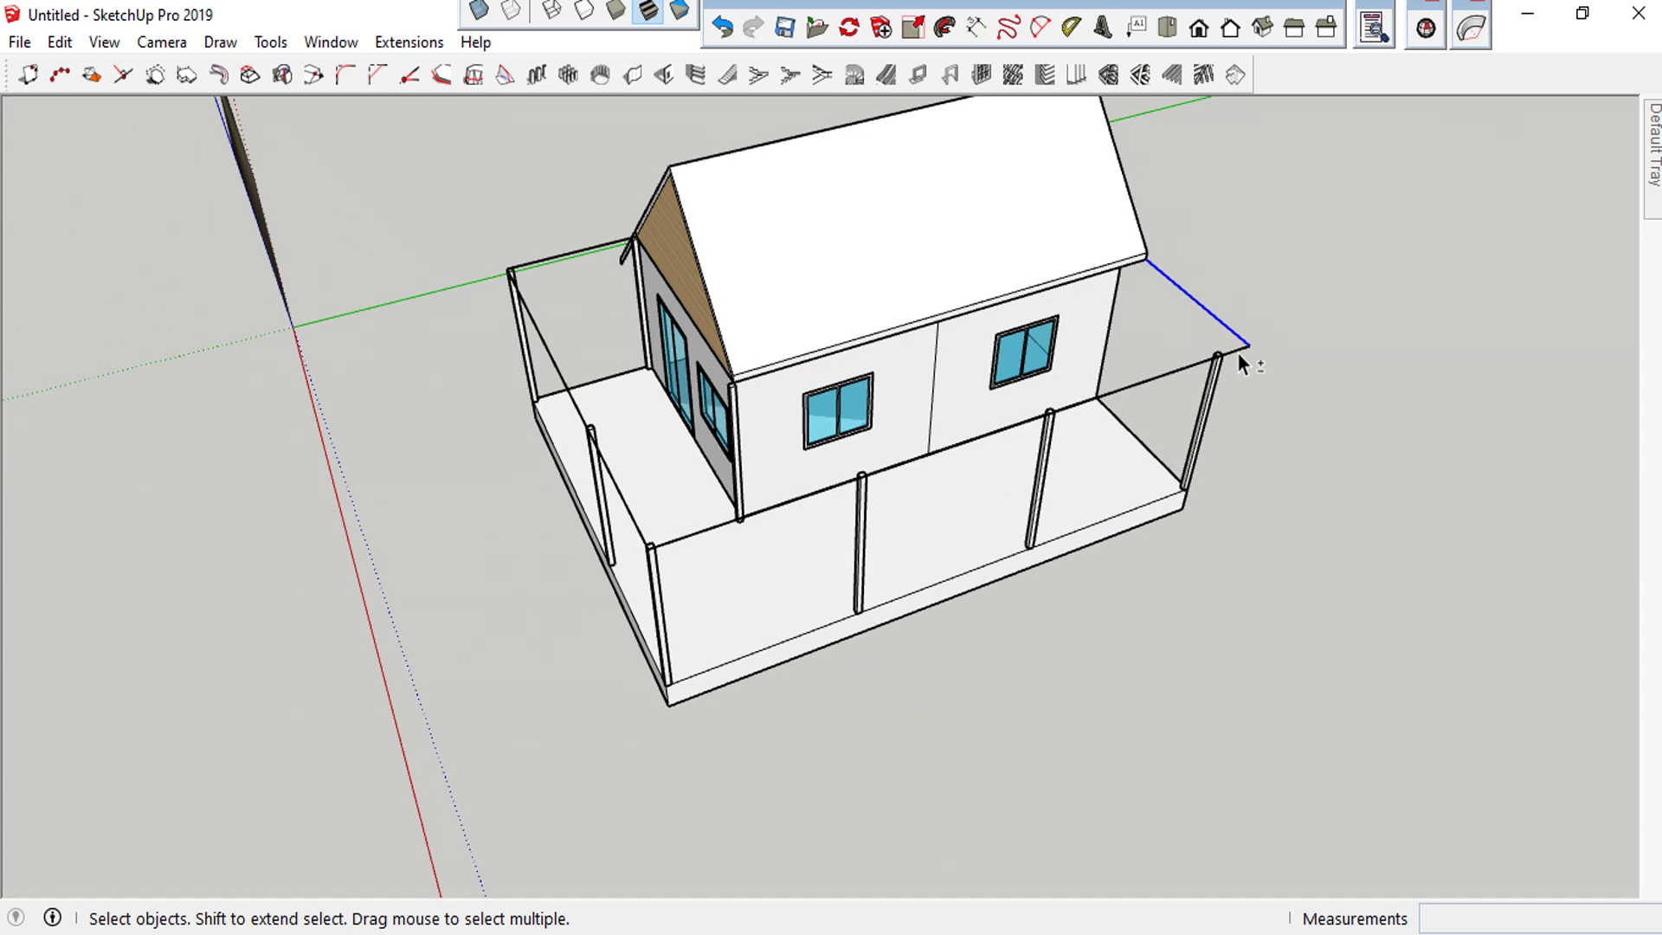
scroll(1194, 366, "up", 4)
left_click(1087, 397, "shift")
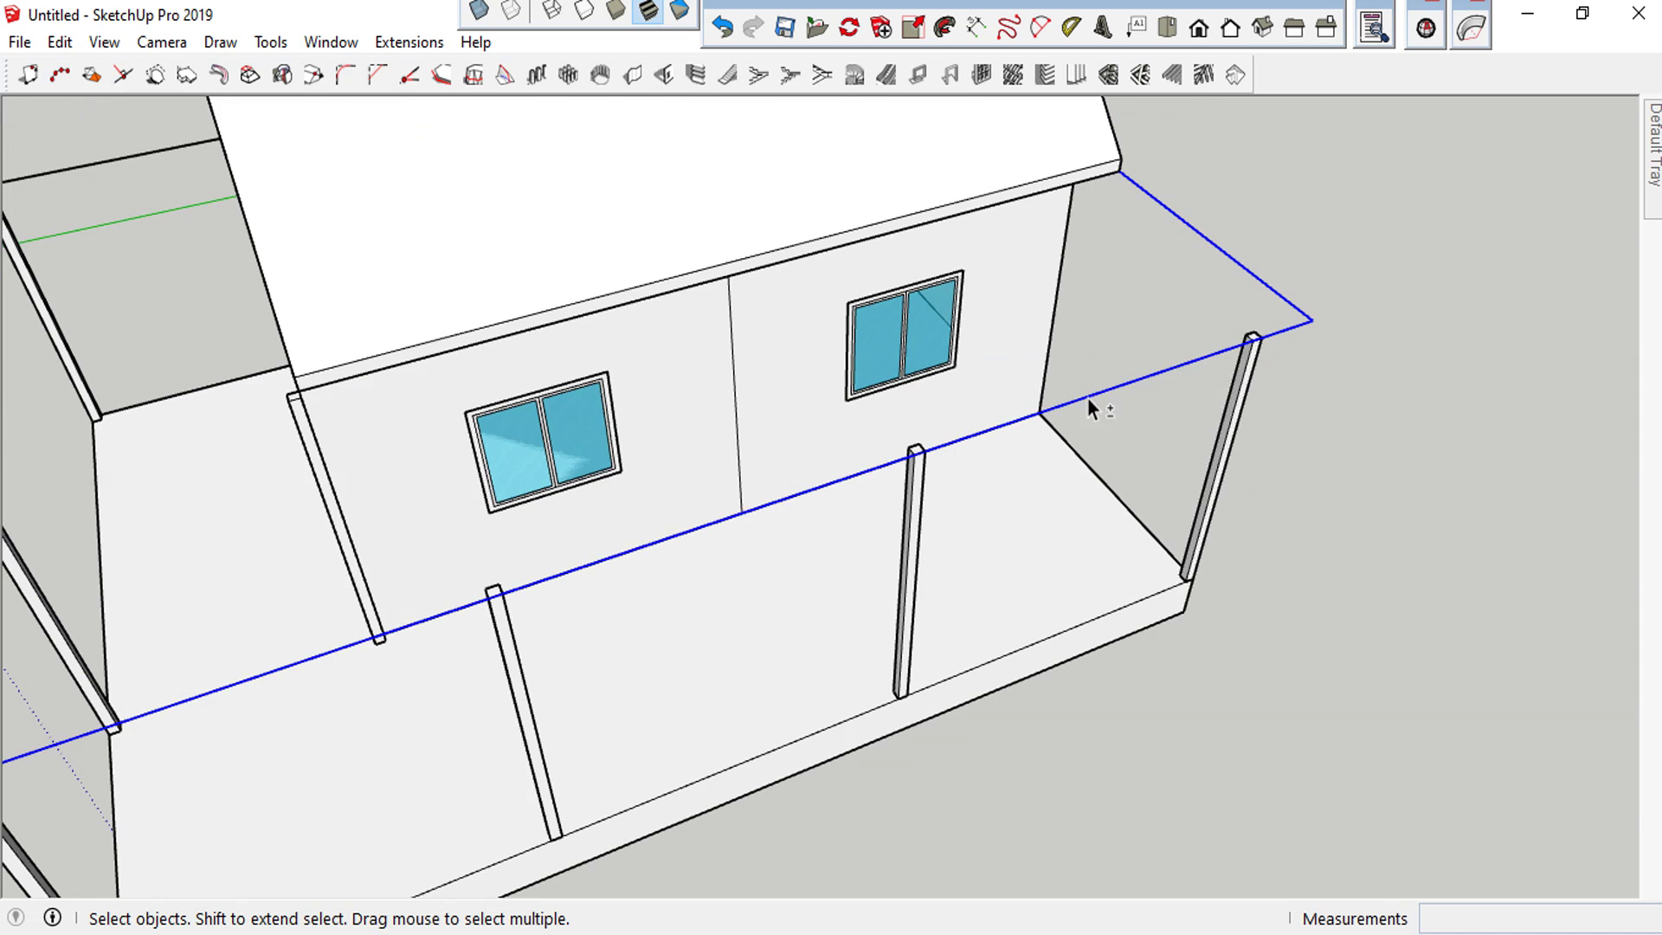
scroll(1087, 397, "down", 5)
Add the diagonal and top porch edges to the path selection
middle_click_drag(1345, 405, 905, 436)
scroll(928, 510, "up", 5)
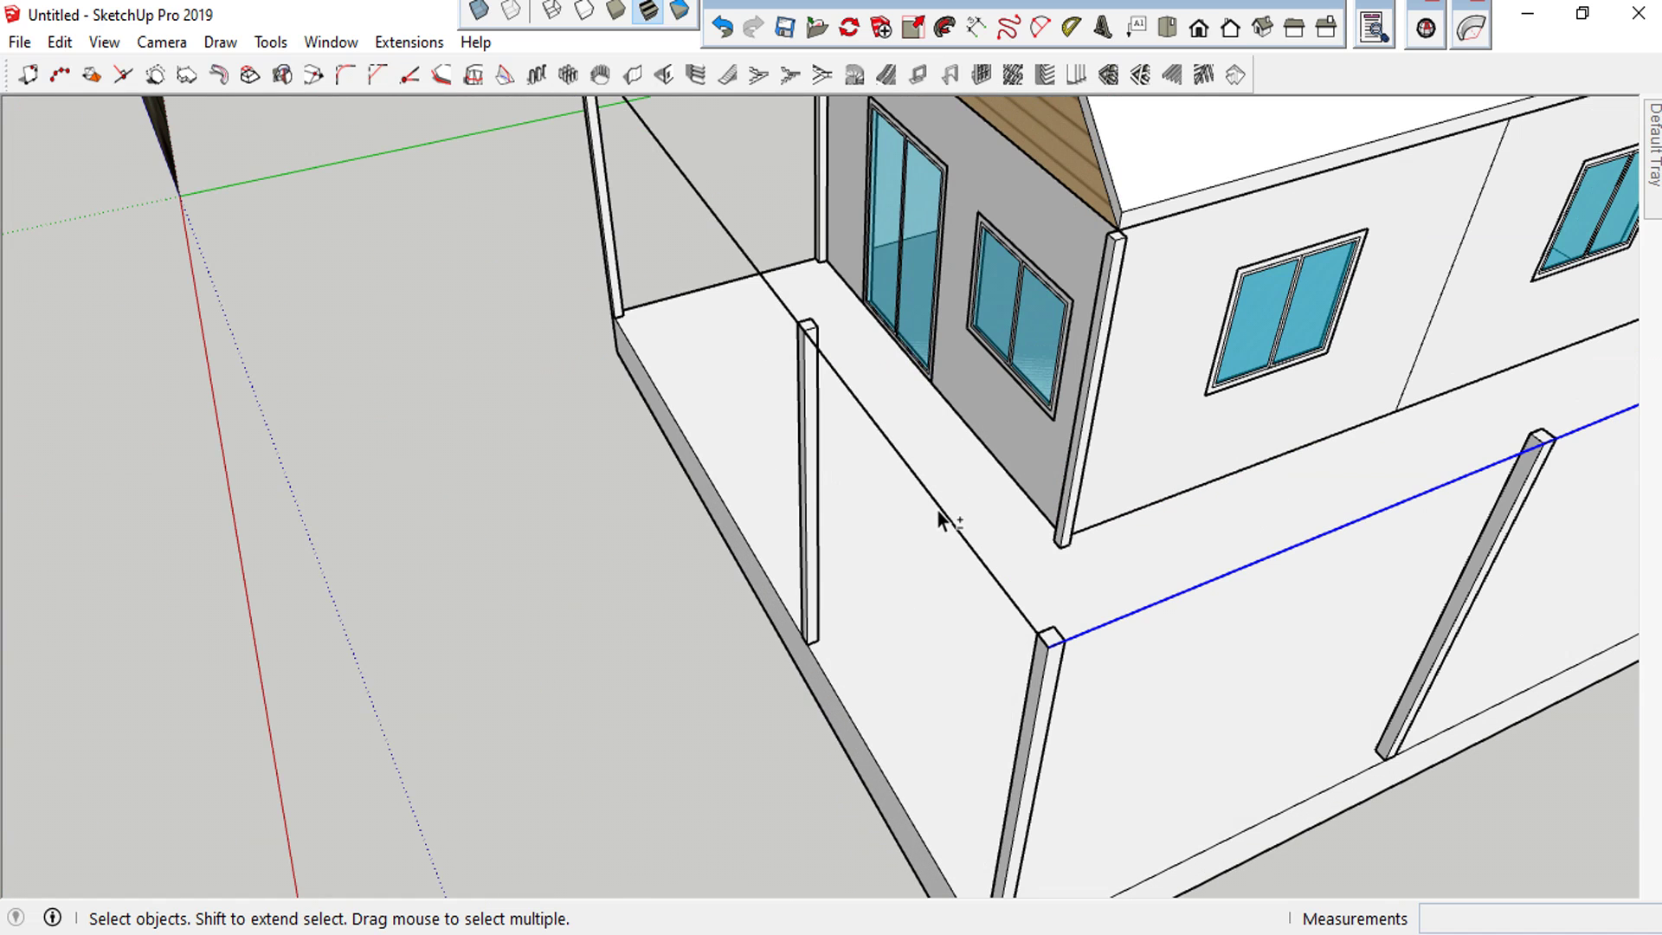
left_click(937, 509, "shift")
scroll(938, 509, "down", 4)
scroll(746, 207, "up", 4)
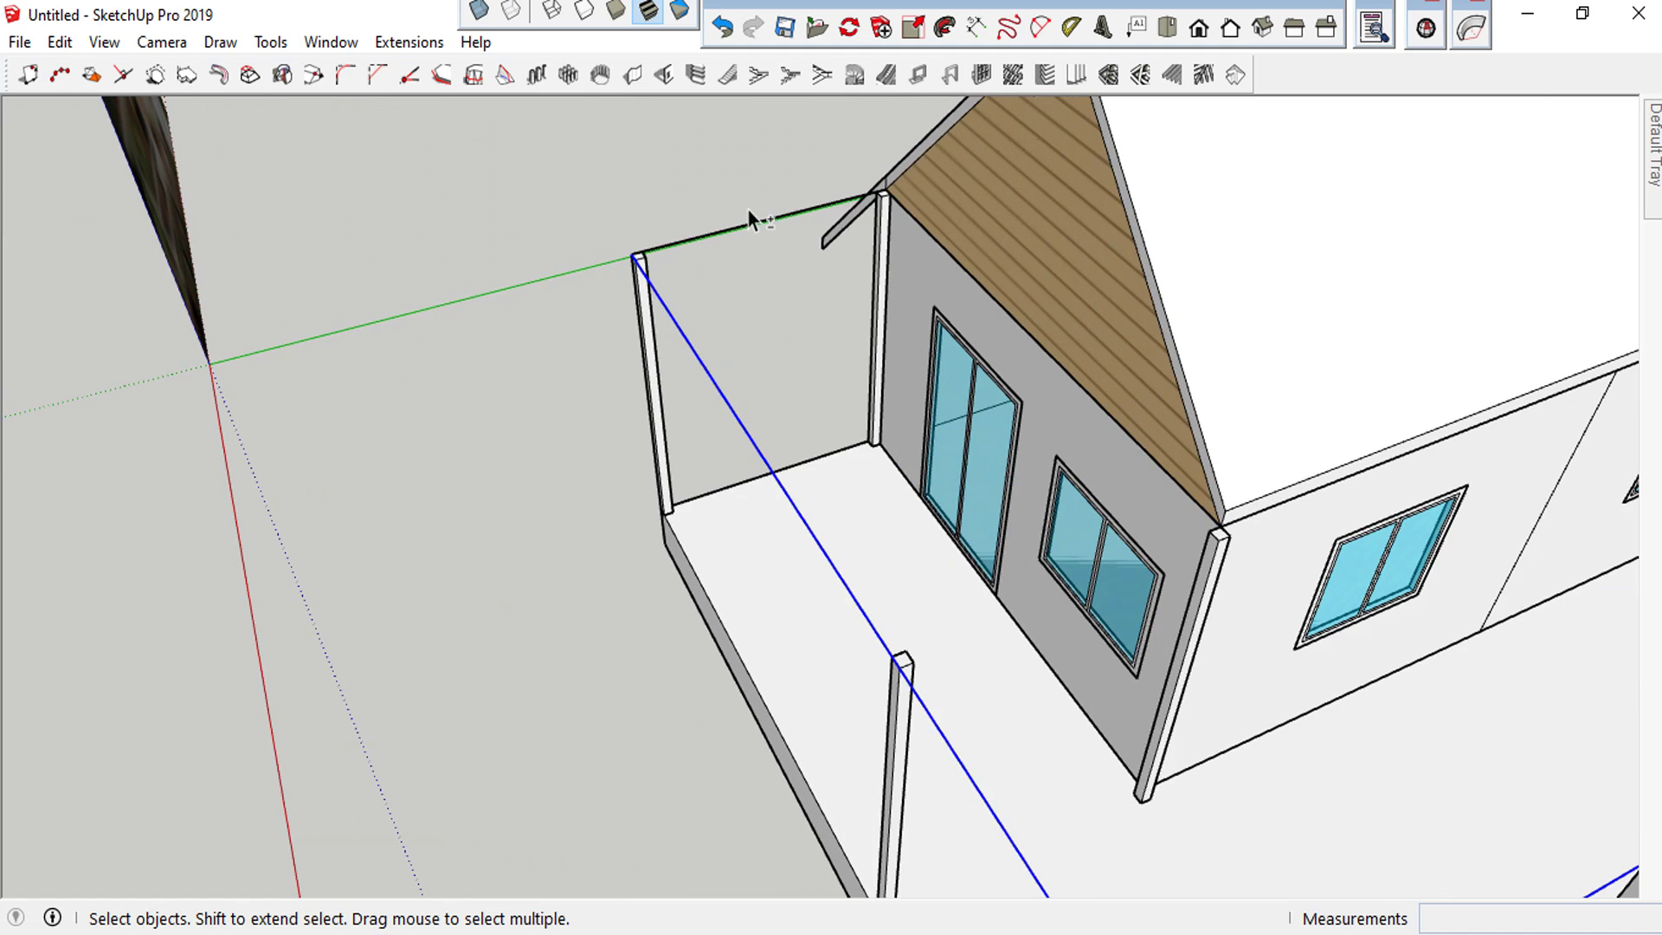
left_click(732, 231, "shift")
mouse_move(438, 356)
middle_mouse_down()
mouse_move(1002, 352)
mouse_move(617, 284)
middle_mouse_up()
scroll(618, 284, "up", 3)
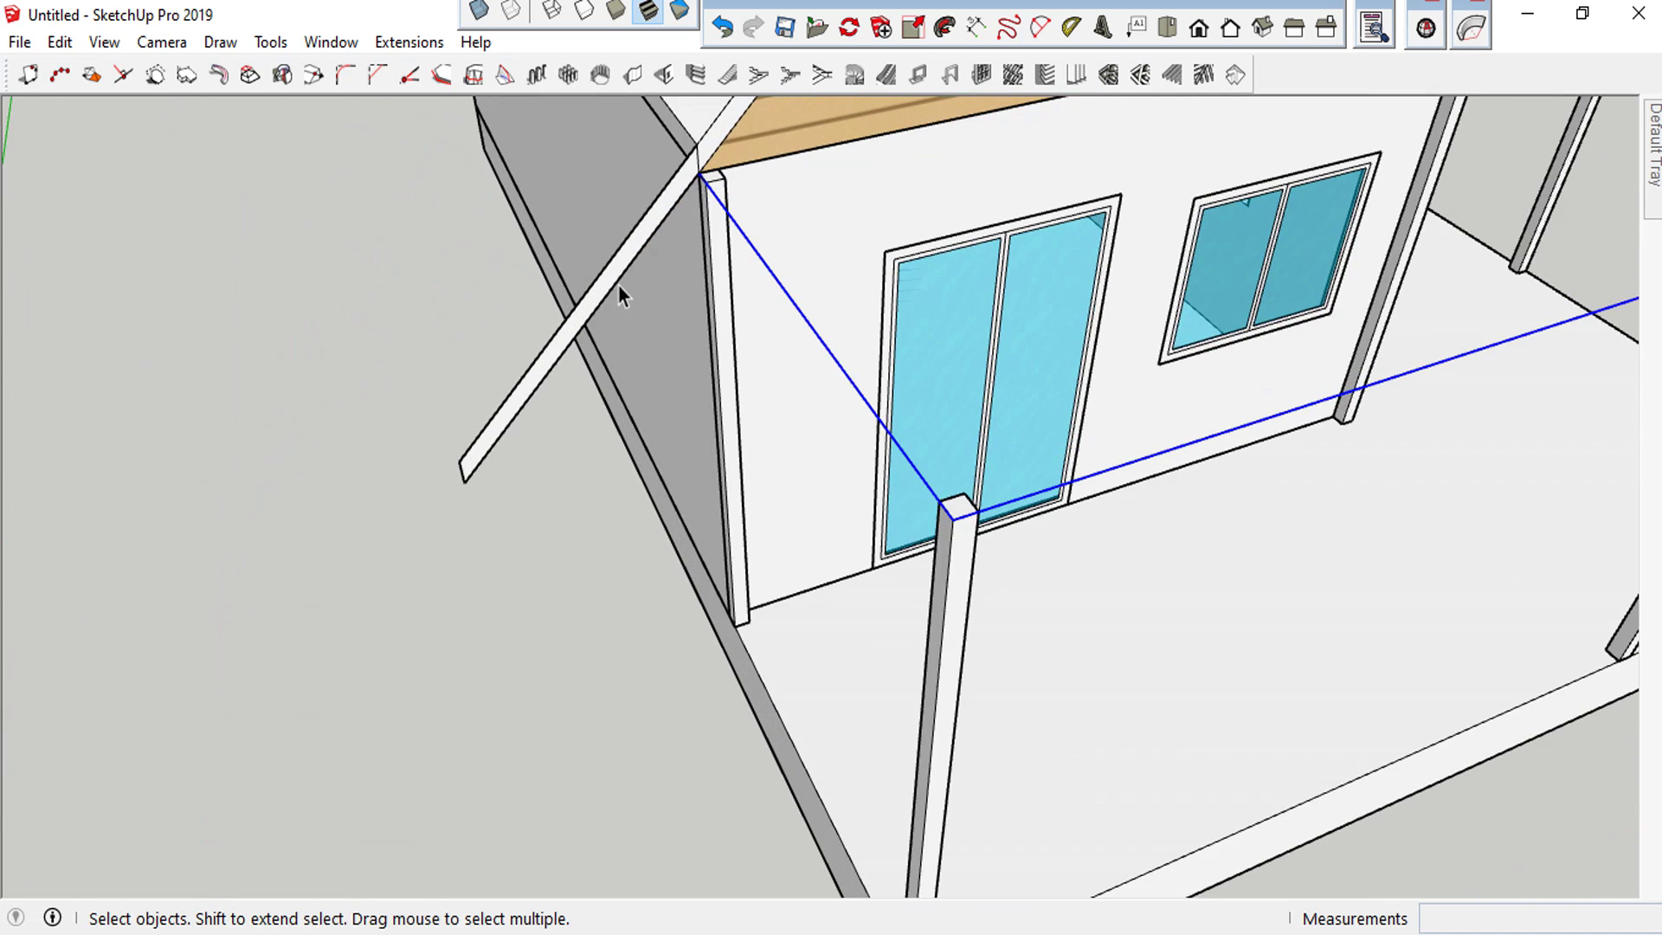
Sweep the roof strip profile along the selected porch edges with Follow Me
left_click(945, 27)
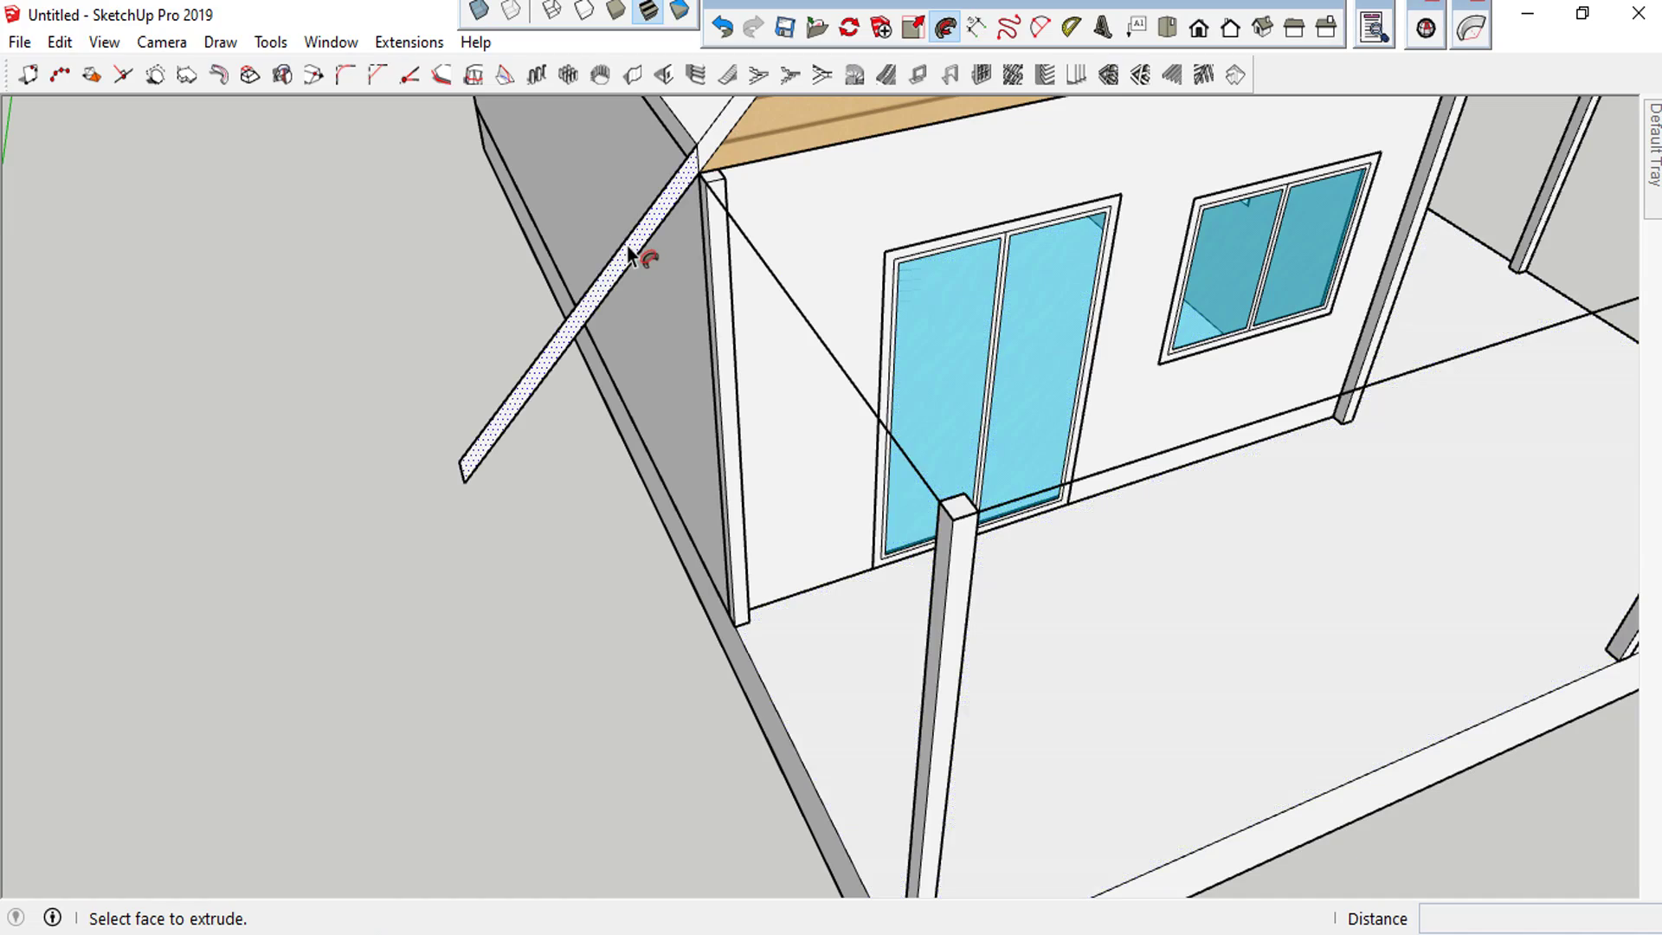
left_click(625, 244)
scroll(582, 284, "down", 5)
scroll(579, 285, "down", 4)
mouse_move(580, 285)
middle_mouse_down()
mouse_move(594, 312)
mouse_move(1227, 456)
mouse_move(1495, 216)
middle_mouse_up()
scroll(1224, 450, "down", 2)
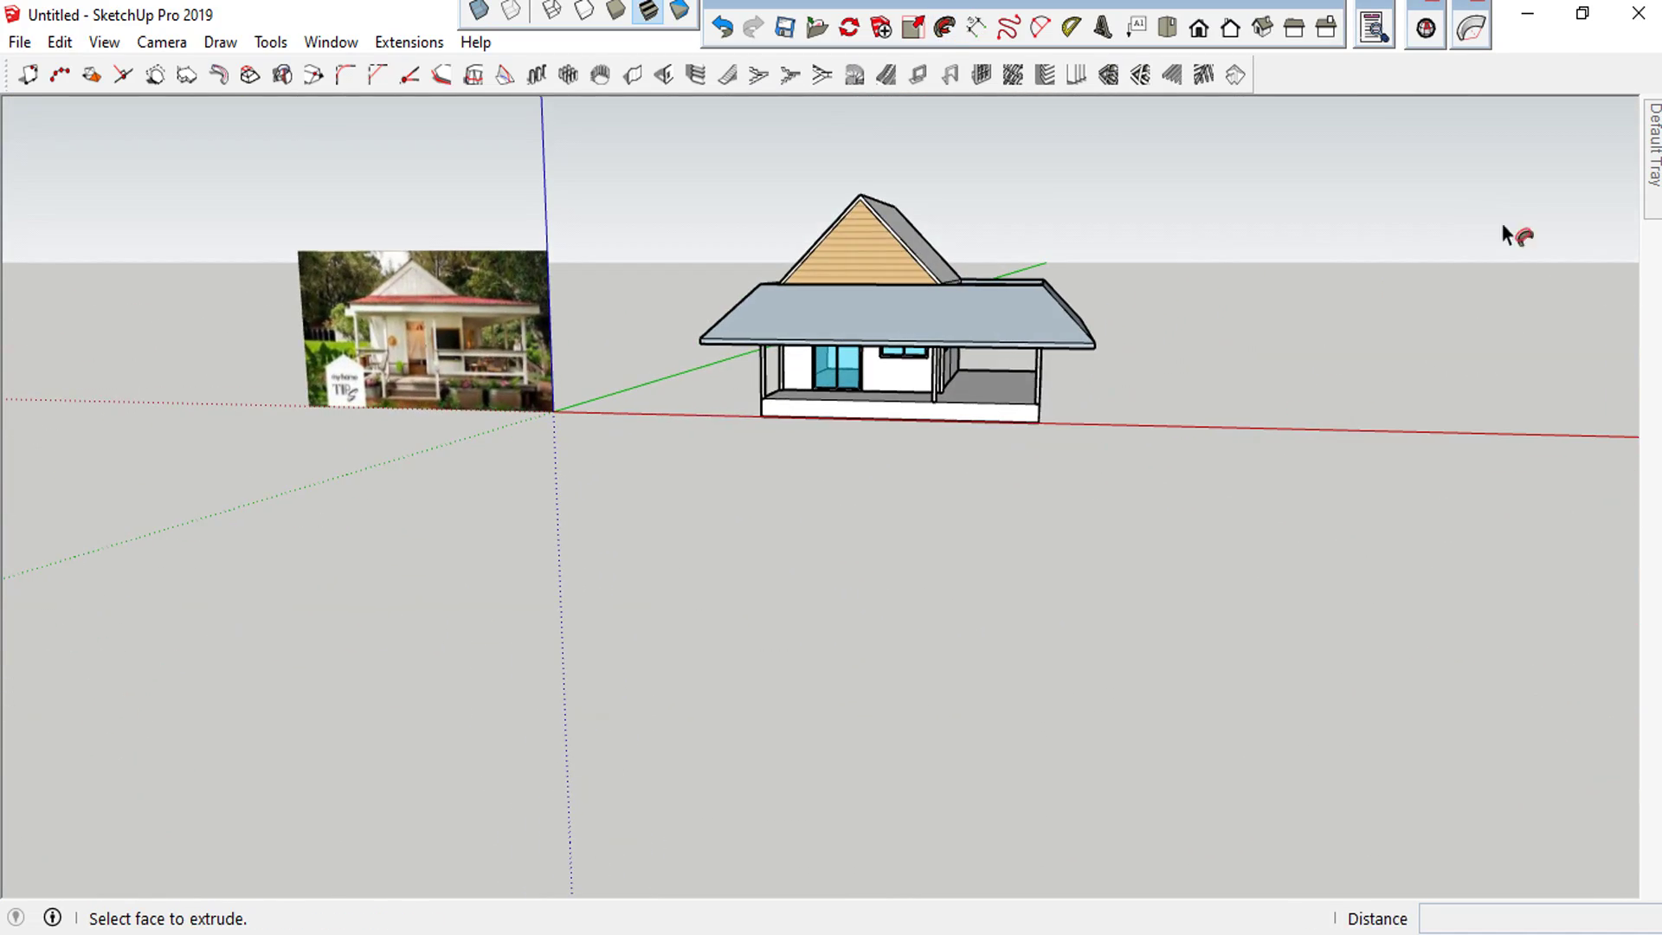
scroll(1009, 274, "up", 3)
scroll(708, 324, "up", 2)
scroll(710, 329, "down", 3)
mouse_move(709, 328)
middle_mouse_down()
mouse_move(1227, 356)
mouse_move(1177, 400)
mouse_move(1151, 381)
middle_mouse_up()
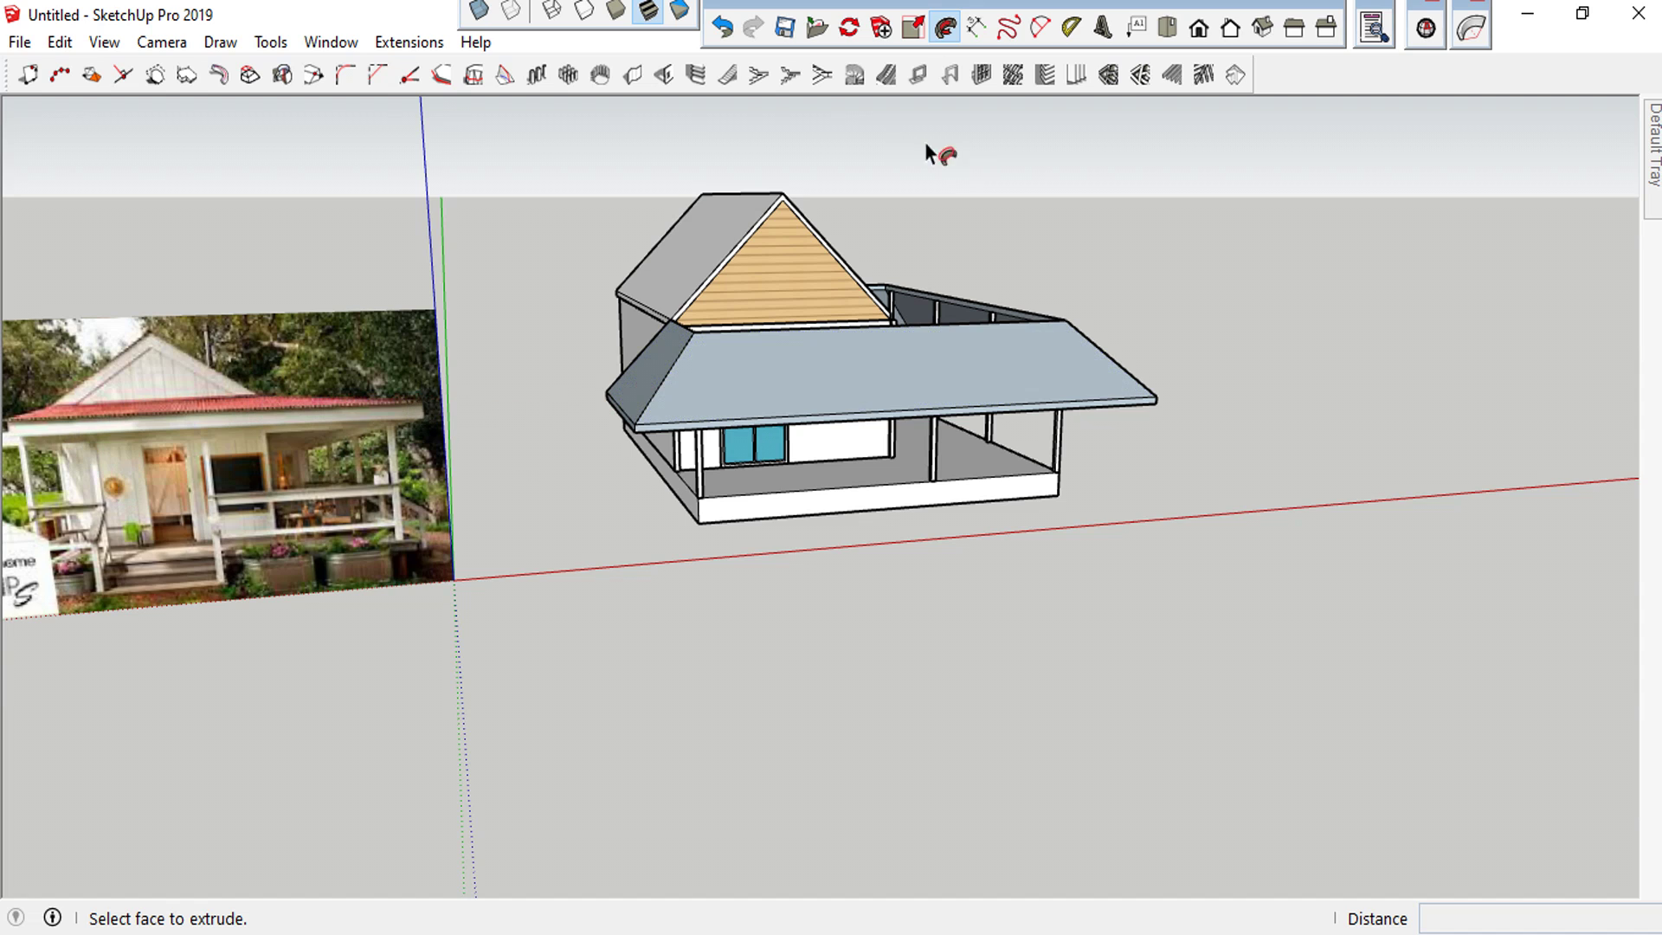
Undo the hip and porch roof extrusion and return to Select
left_click(725, 29)
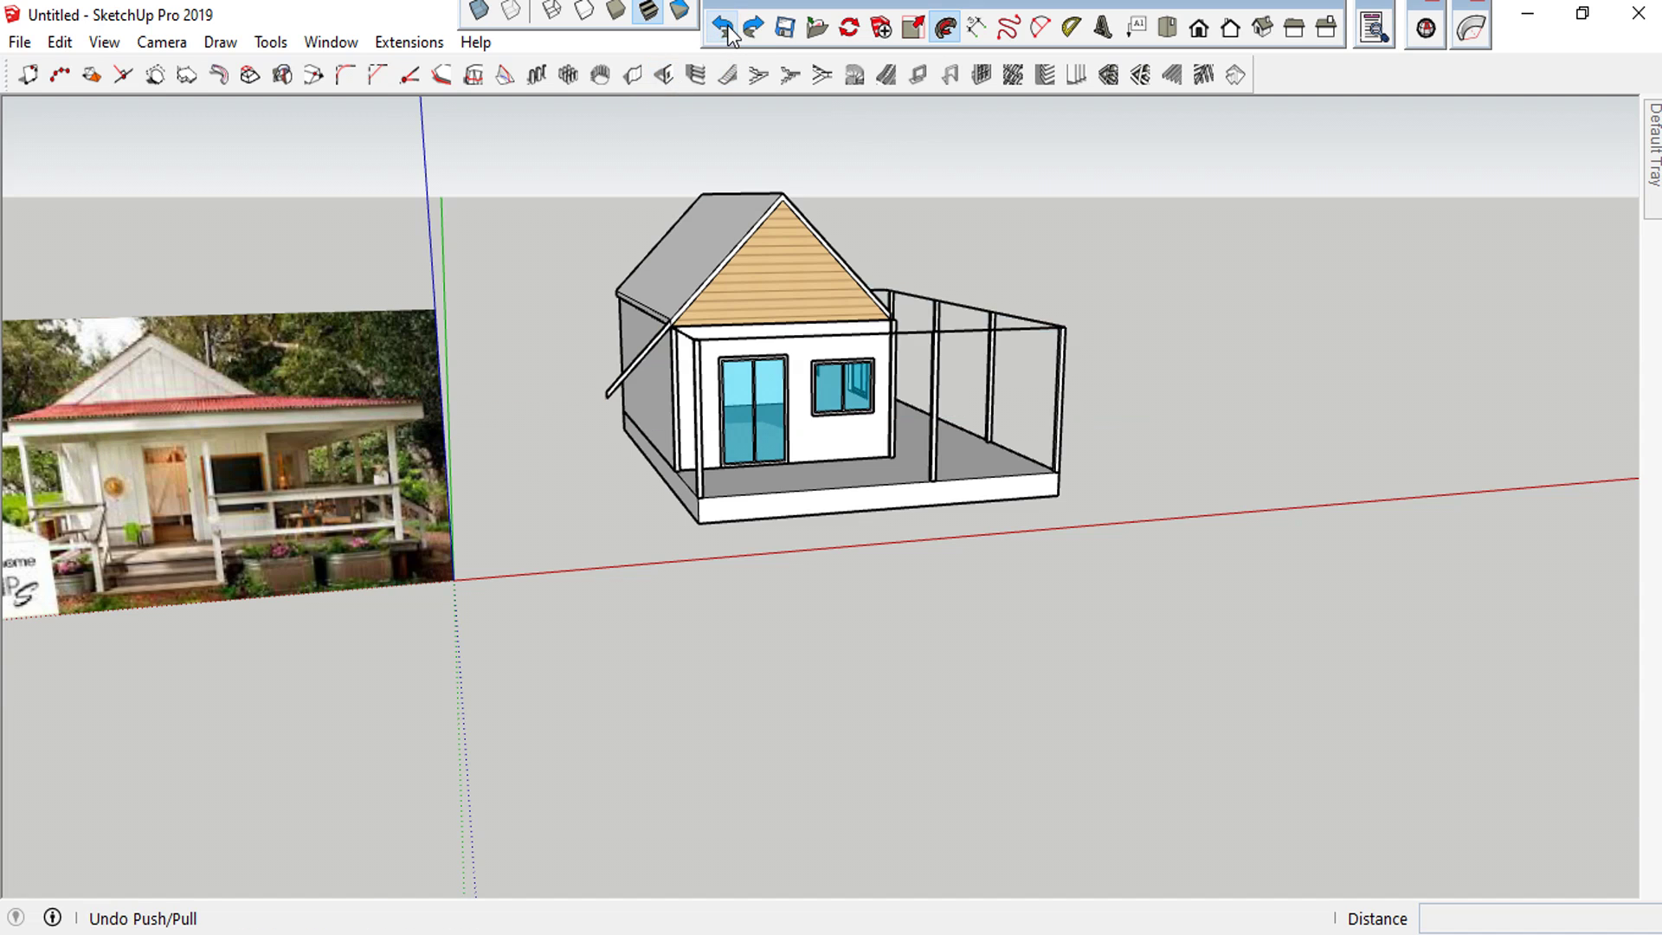
key("space")
middle_click_drag(654, 360, 594, 393)
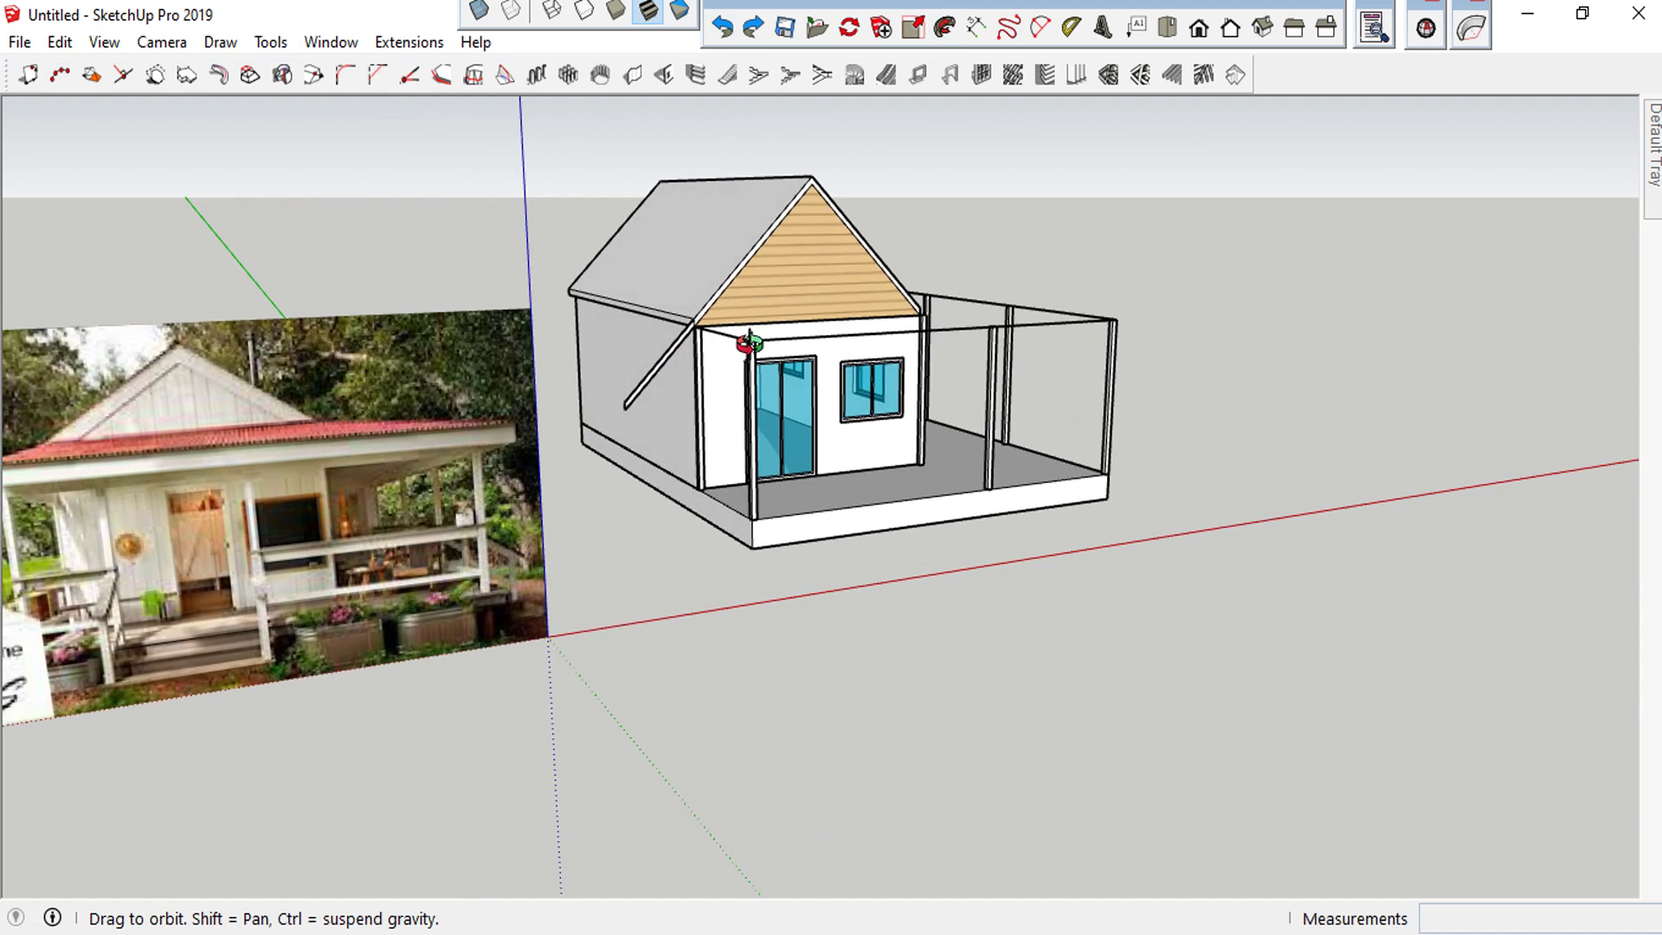
Box-select the stray slanted roof strip beside the gable and delete it
scroll(616, 382, "up", 3)
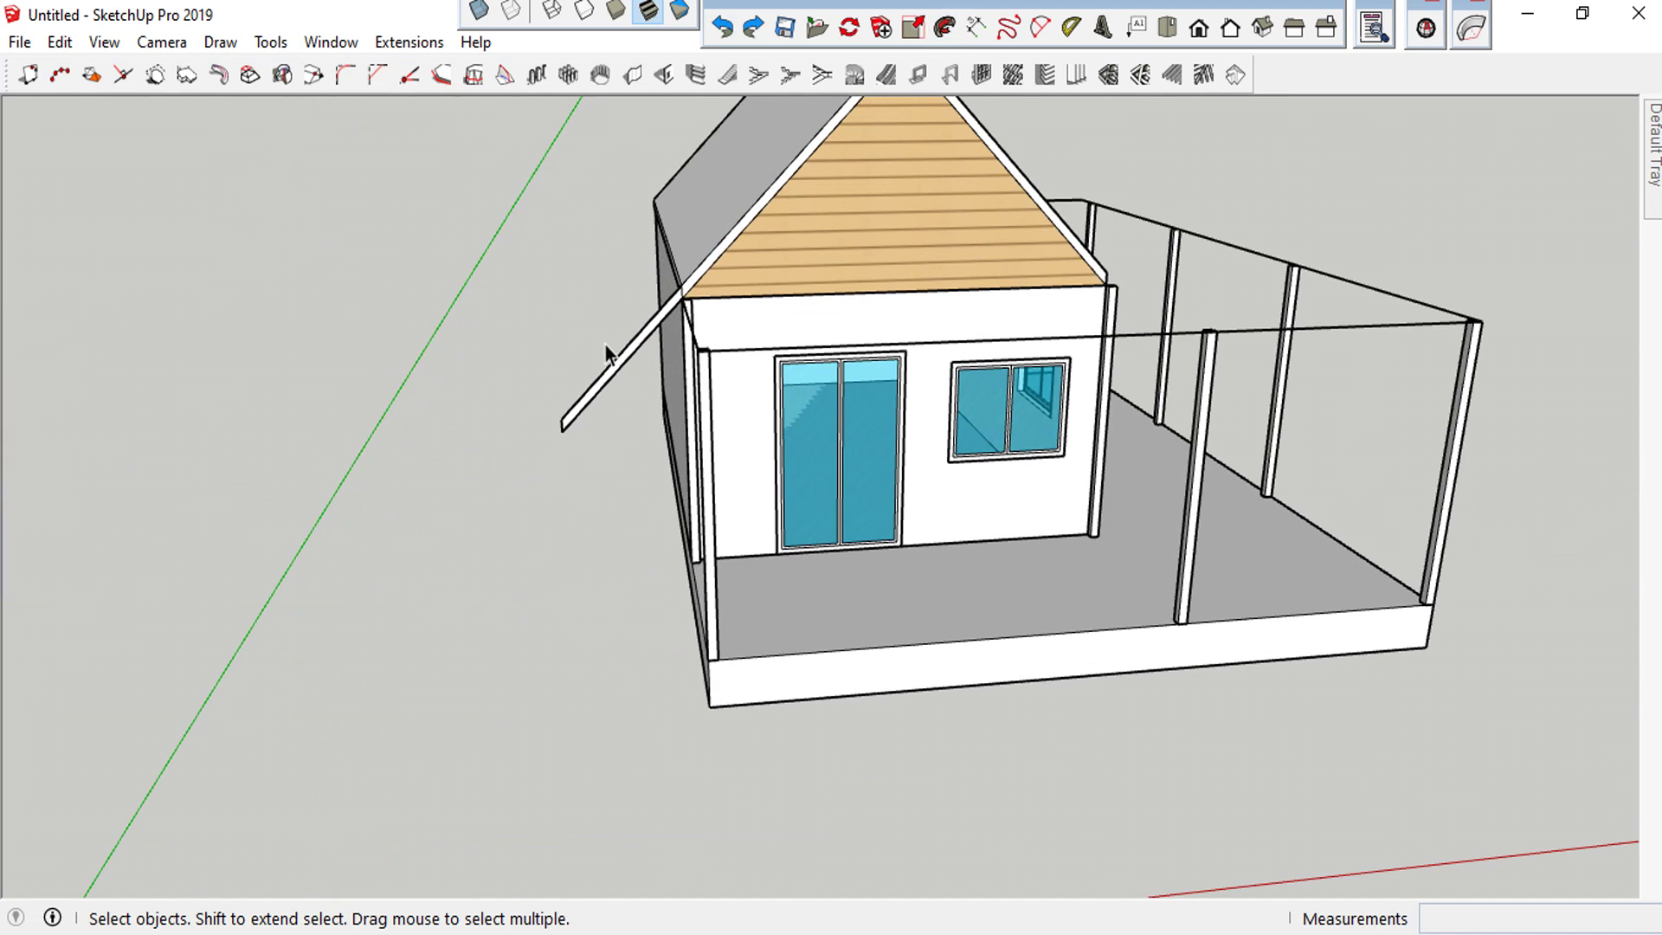
left_click_drag(604, 342, 542, 467)
key("Delete")
mouse_move(541, 467)
middle_mouse_down()
mouse_move(713, 307)
mouse_move(673, 392)
mouse_move(408, 407)
mouse_move(494, 430)
middle_mouse_up()
scroll(673, 391, "up", 3)
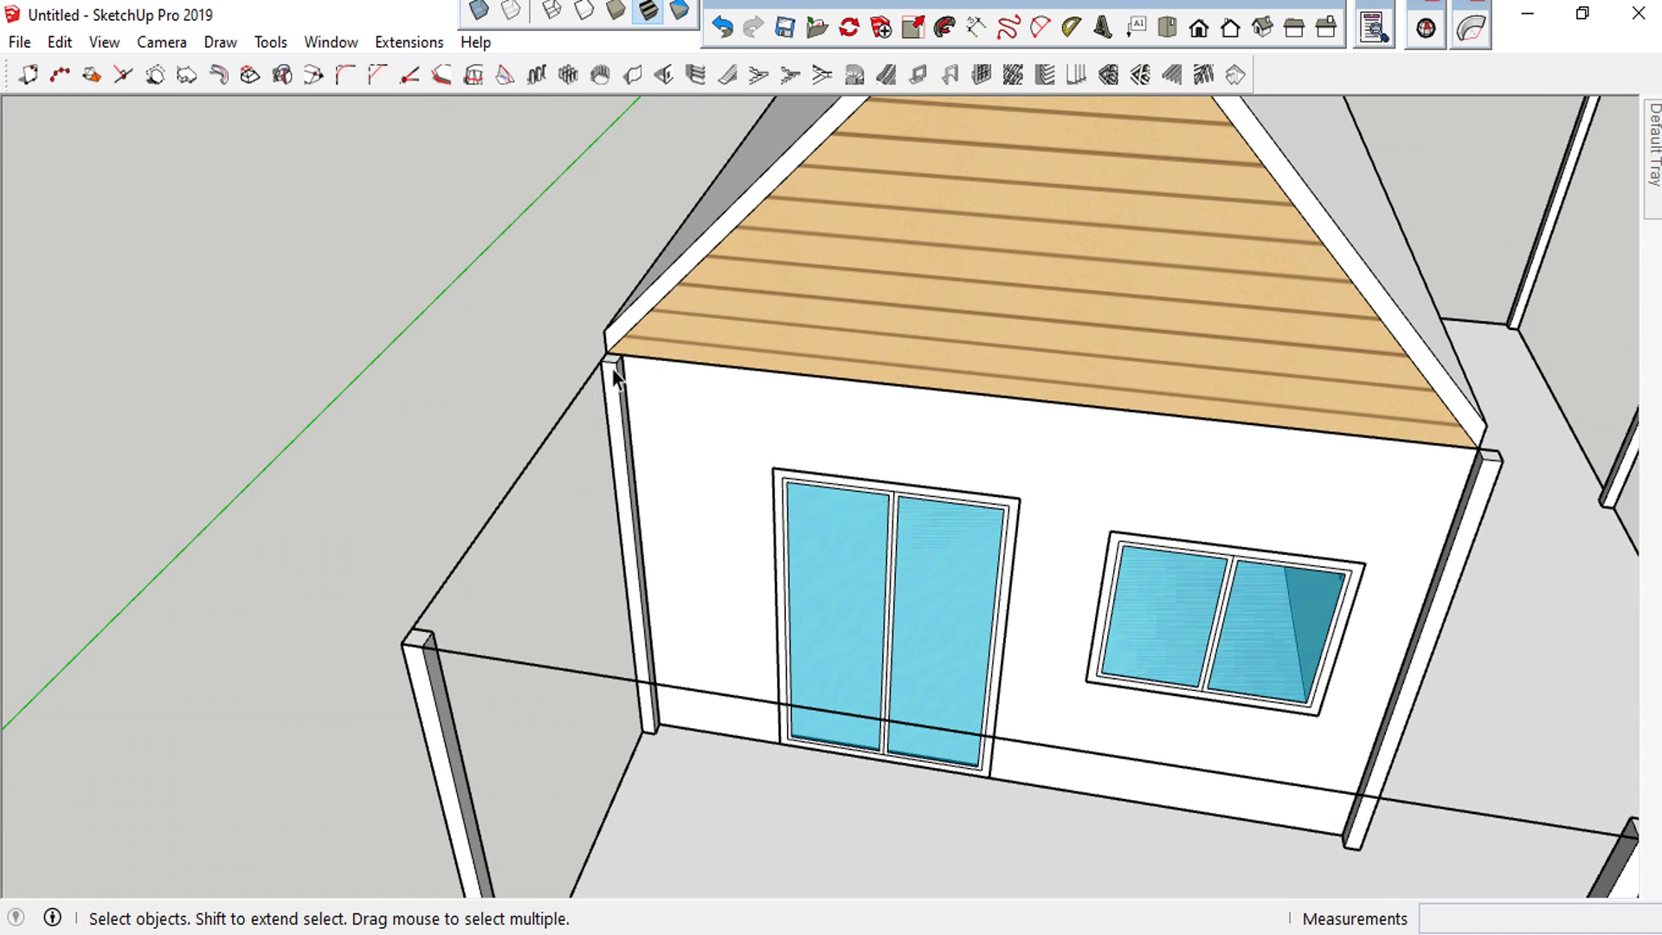
Start a line at the gable roof edge, then cancel it unfinished
middle_click_drag(780, 356, 1123, 506)
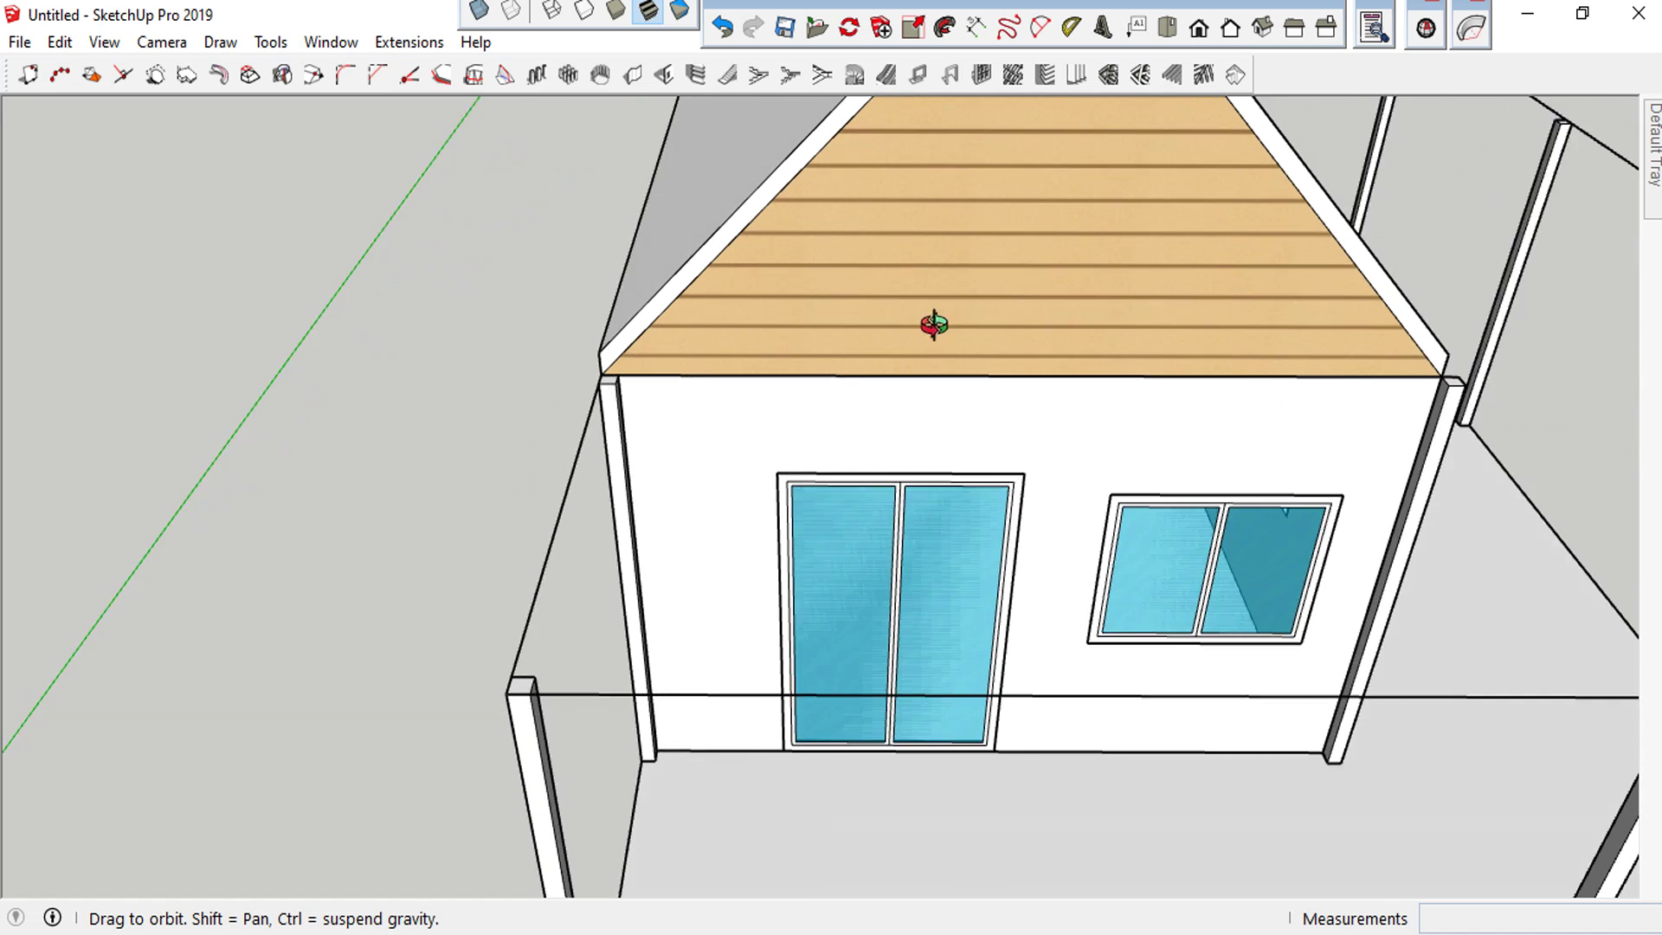
key("l")
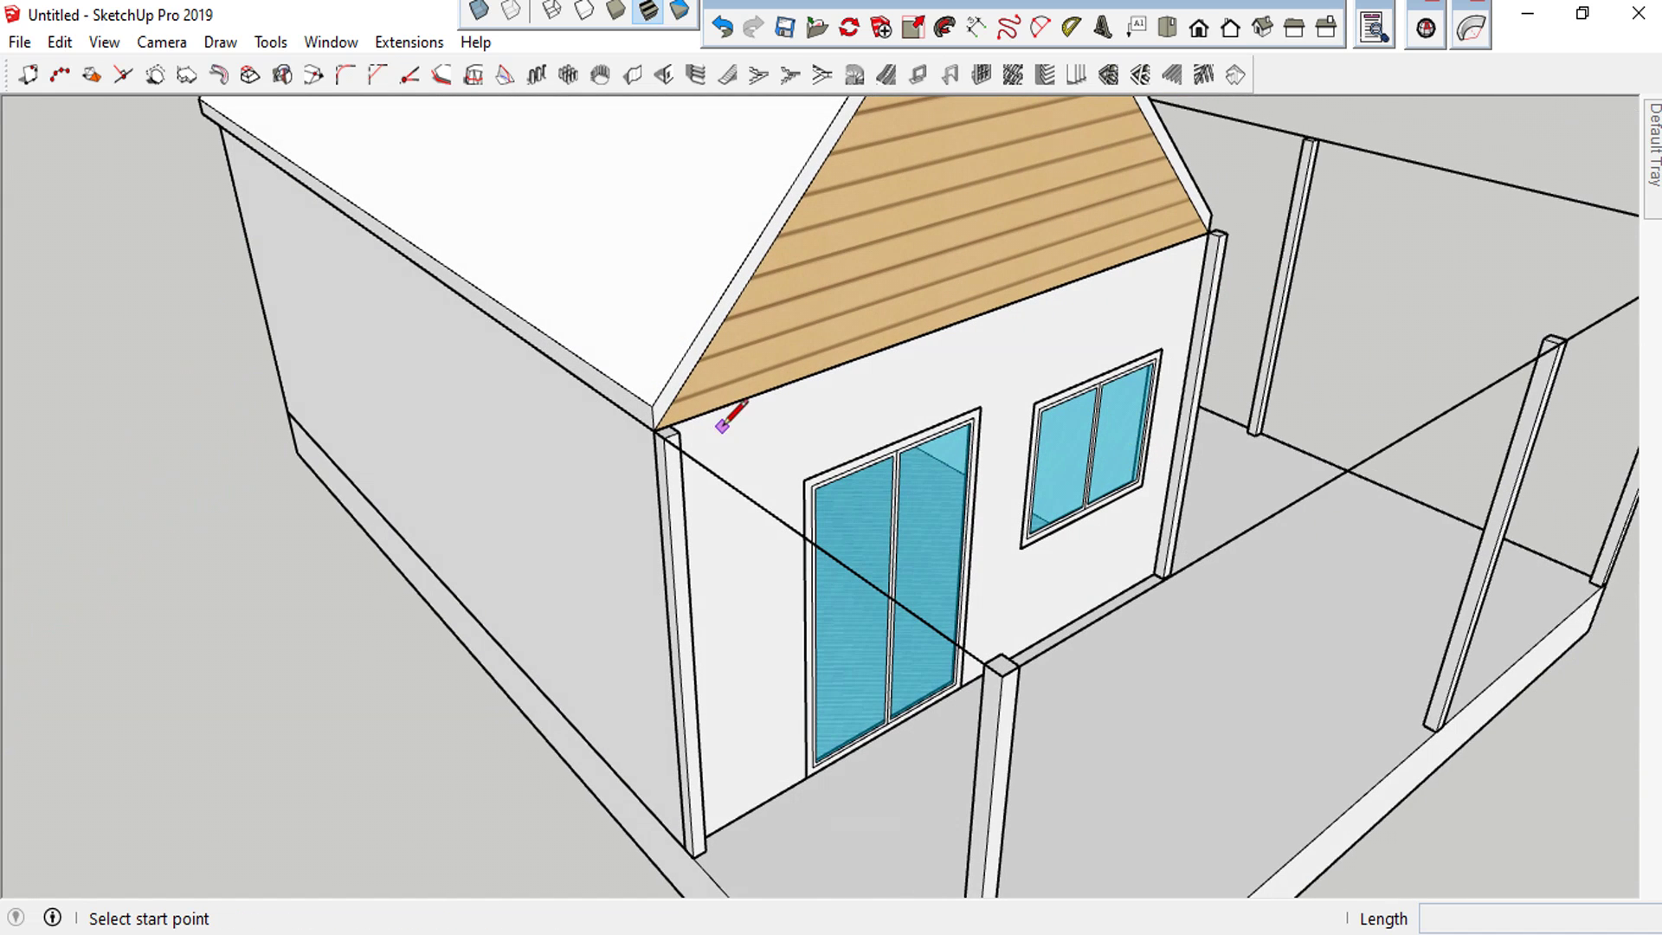
mouse_move(835, 445)
middle_mouse_down()
mouse_move(1050, 370)
mouse_move(1051, 385)
middle_mouse_up()
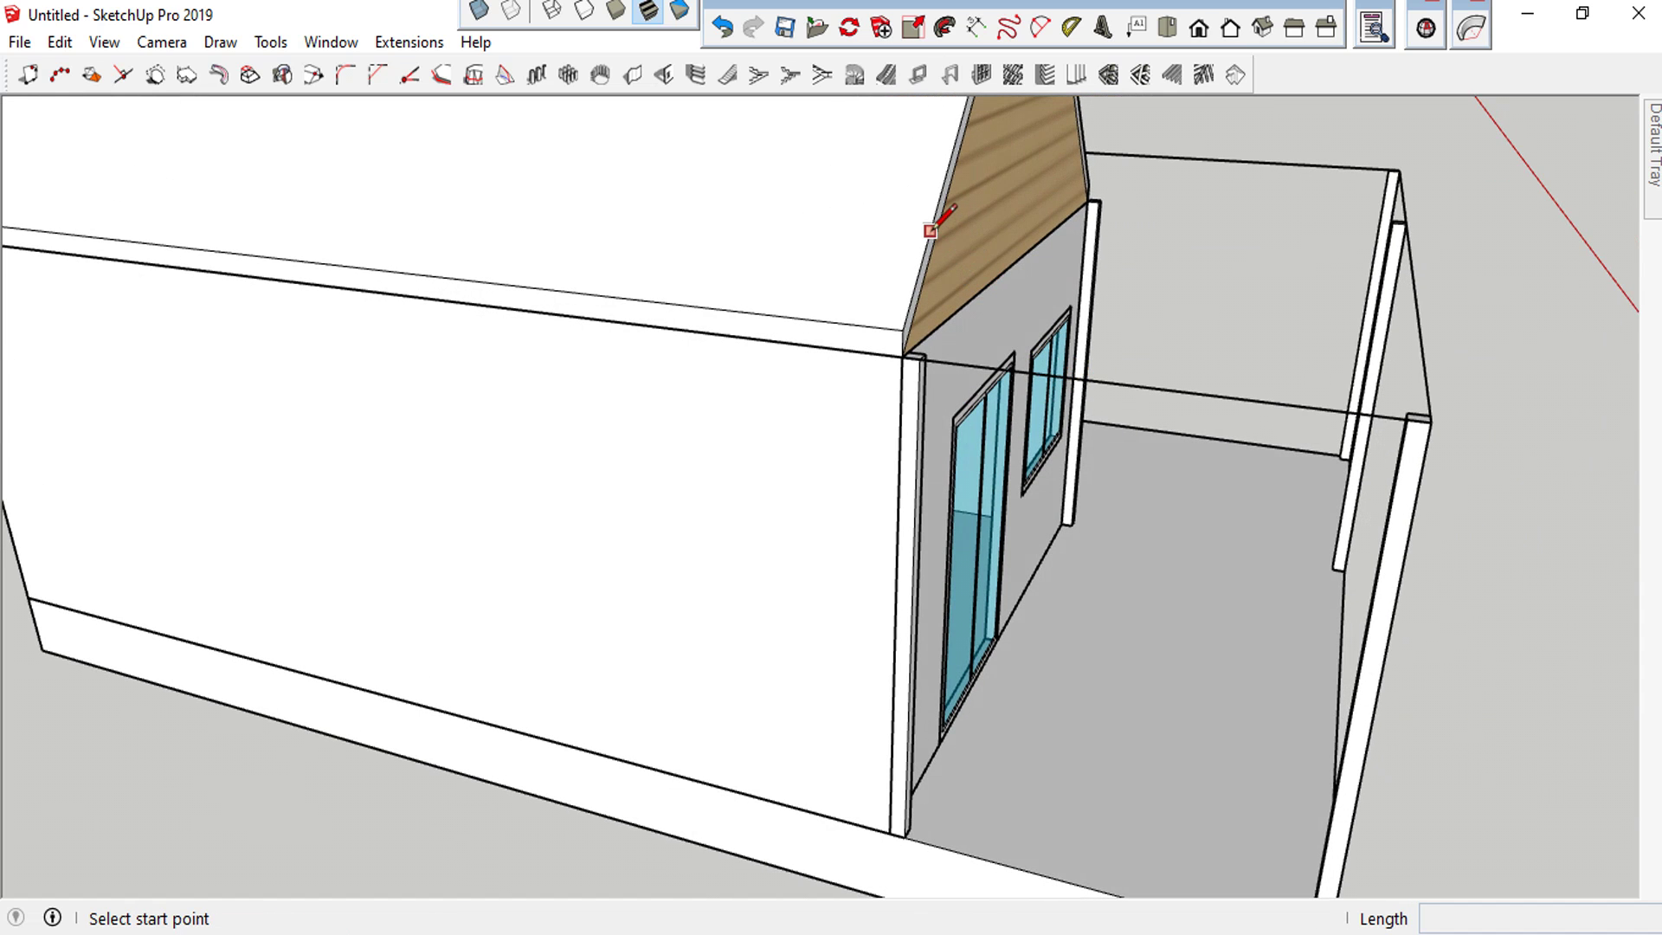
mouse_move(920, 289)
middle_mouse_down()
mouse_move(853, 407)
mouse_move(637, 451)
mouse_move(513, 496)
middle_mouse_up()
scroll(514, 496, "up", 3)
middle_click_drag(902, 254, 1145, 193)
scroll(881, 208, "up", 5)
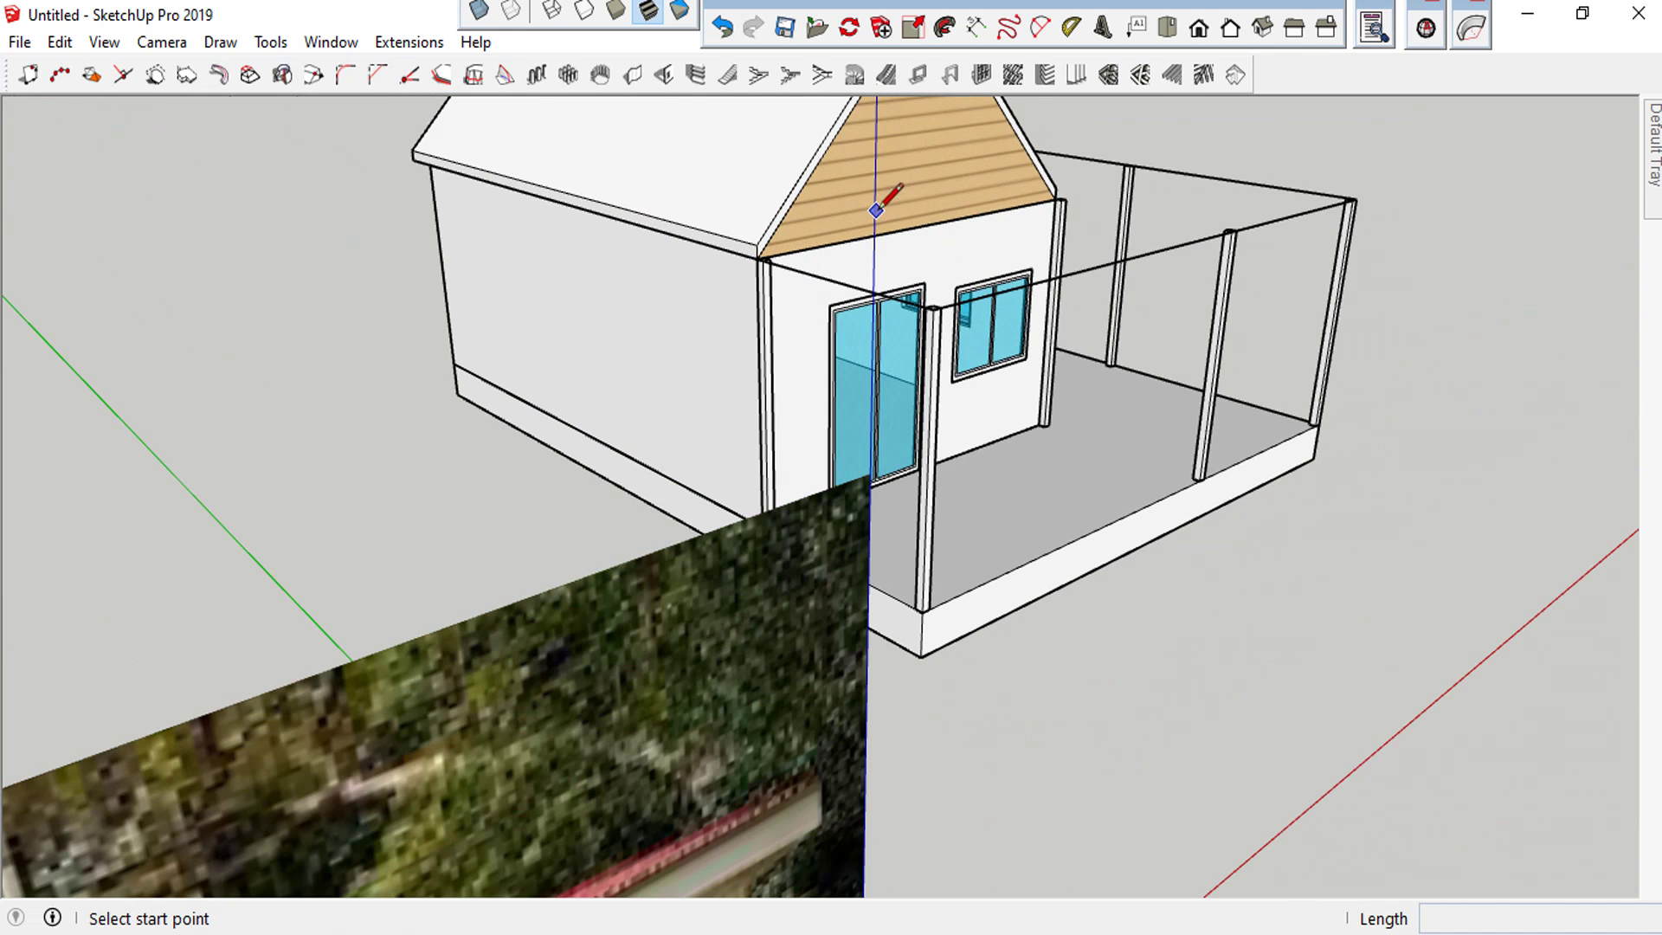
left_click(800, 176)
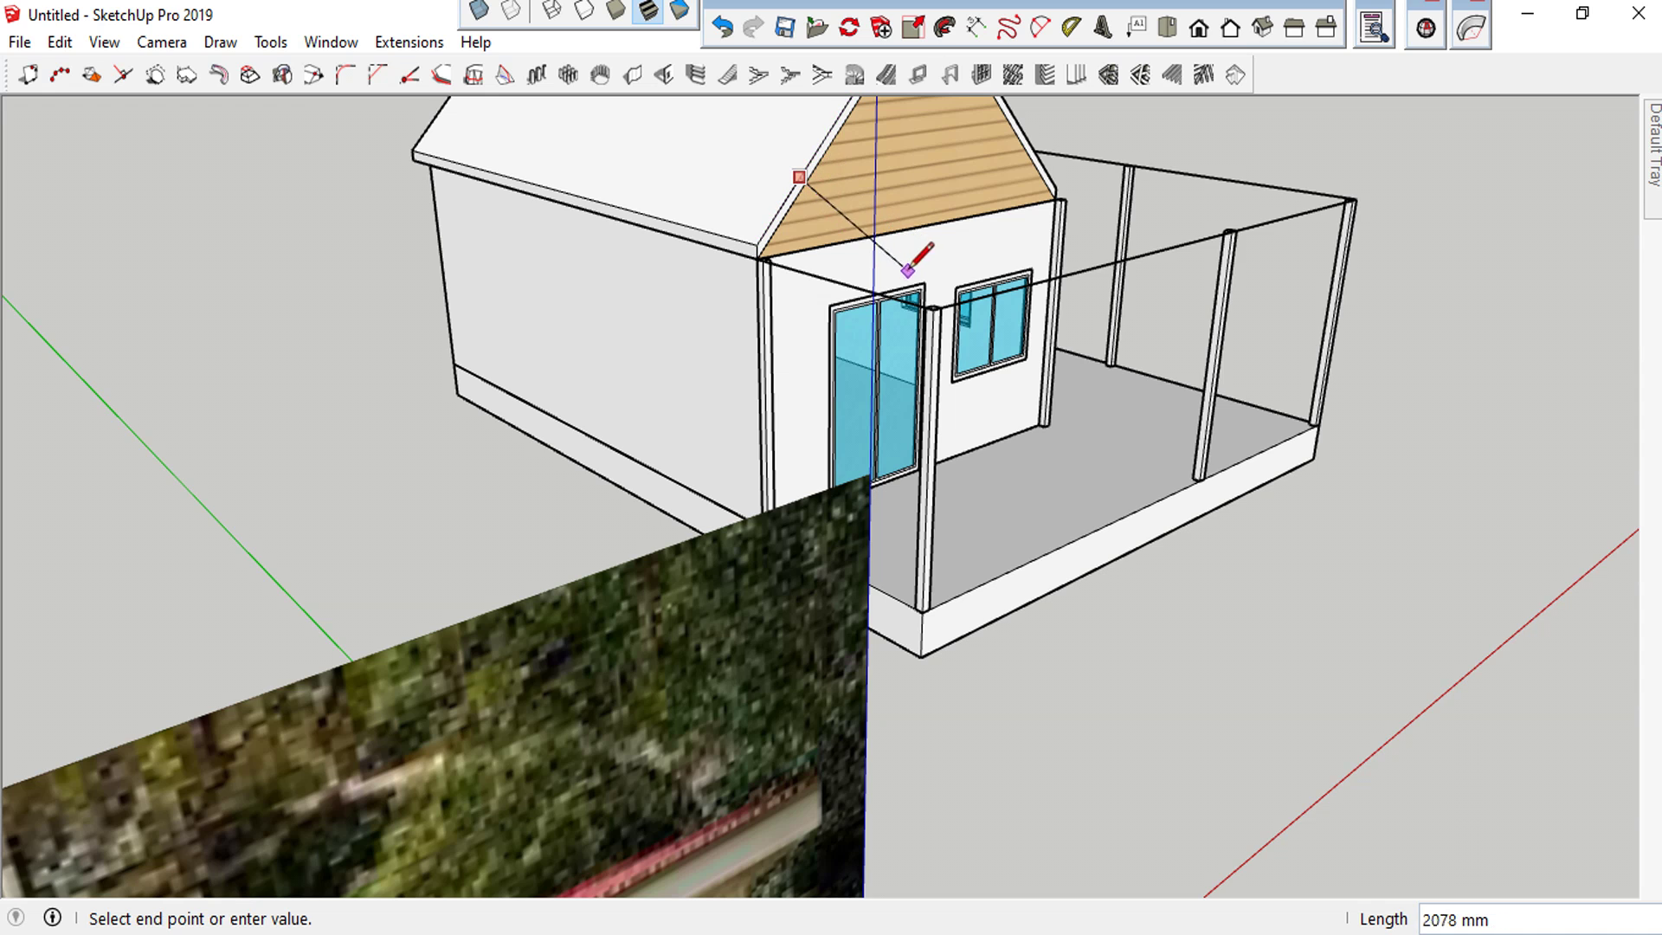
mouse_move(945, 297)
middle_mouse_down()
mouse_move(956, 326)
mouse_move(800, 445)
mouse_move(823, 426)
middle_mouse_up()
mouse_move(791, 482)
middle_mouse_down()
mouse_move(1255, 431)
mouse_move(1139, 415)
middle_mouse_up()
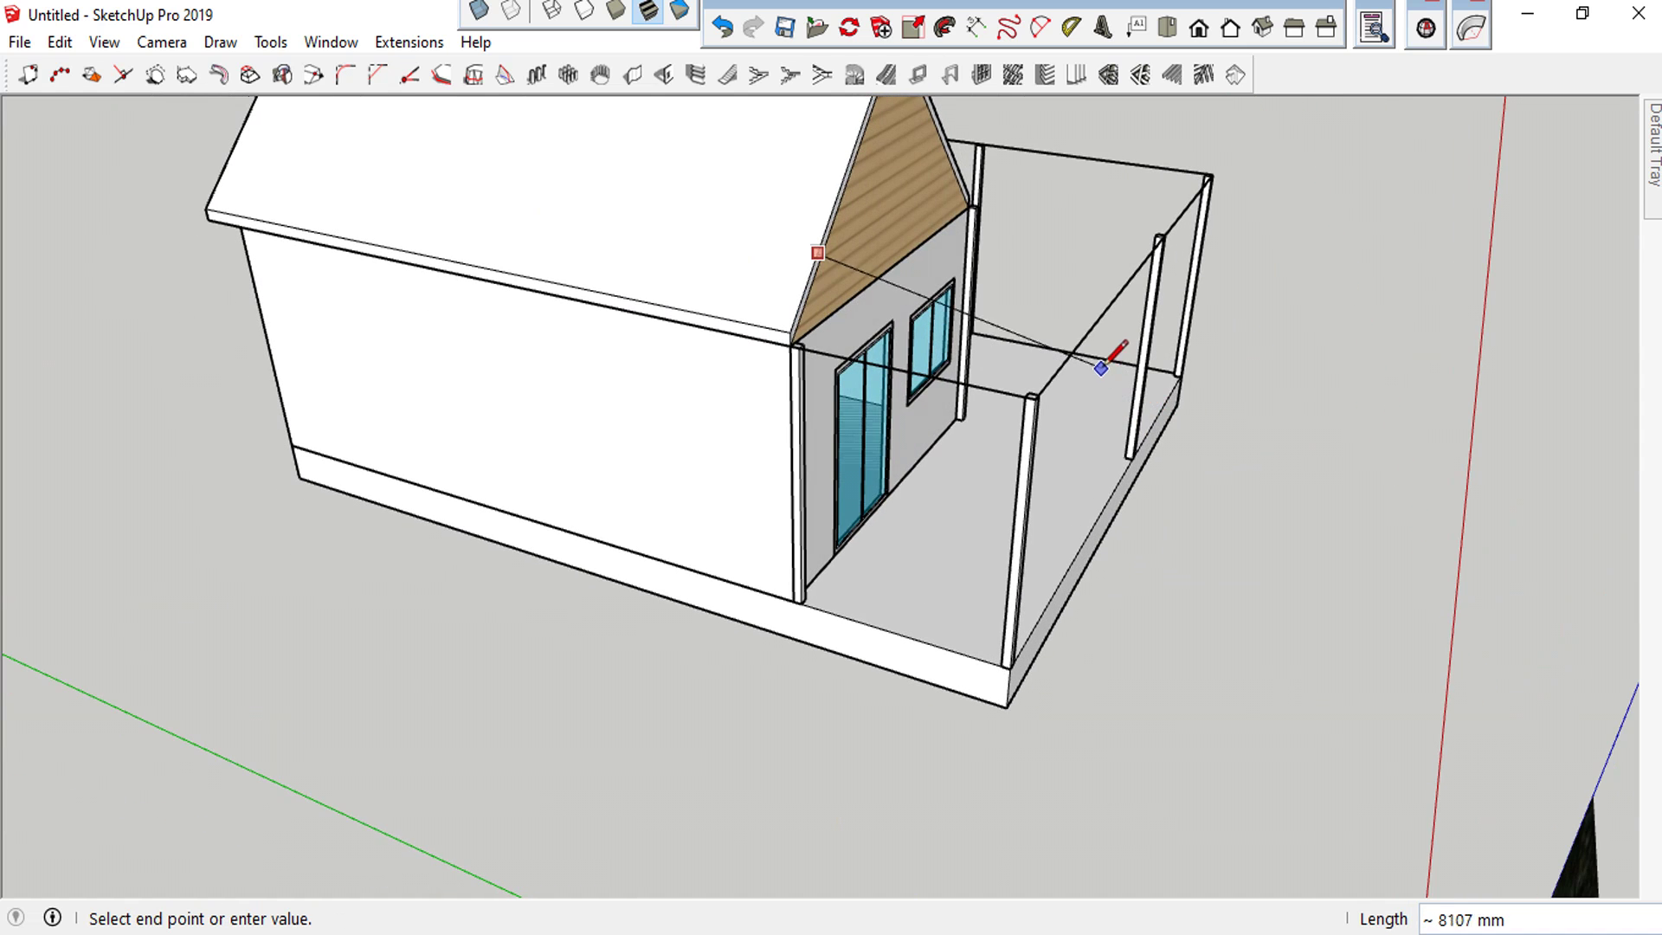
key("space")
mouse_move(1078, 358)
middle_mouse_down()
mouse_move(1120, 371)
mouse_move(1078, 386)
mouse_move(1113, 322)
middle_mouse_up()
scroll(1125, 320, "down", 5)
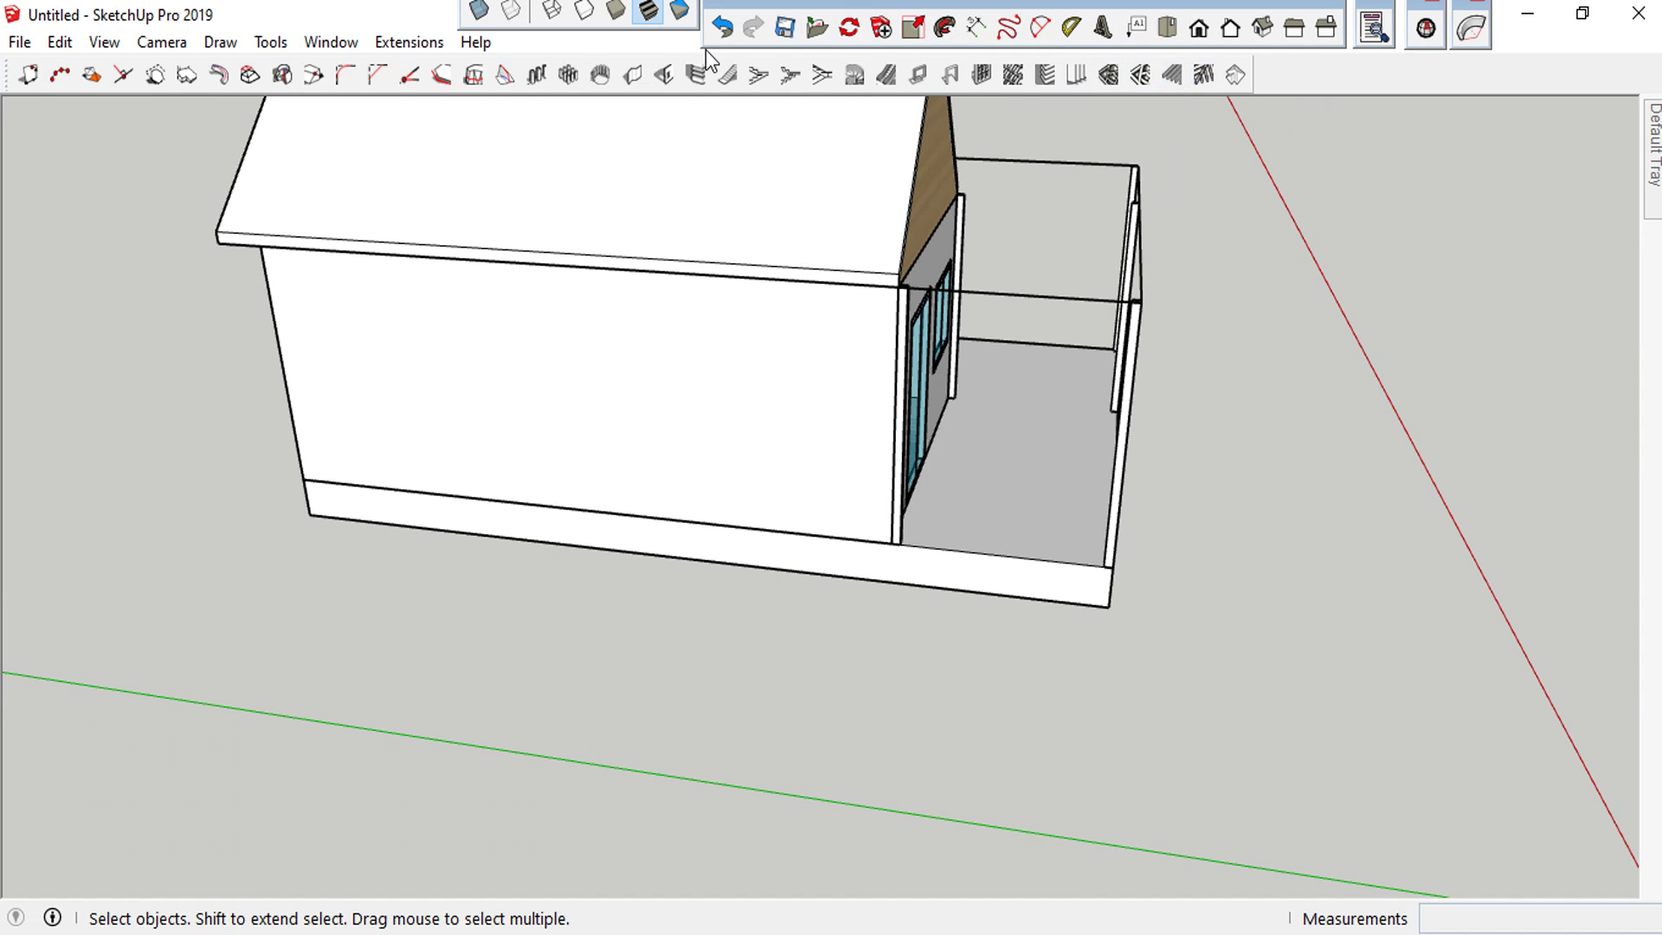
Place a 15° Protractor guide through the porch post top, based on the green axis
scroll(1155, 189, "down", 3)
scroll(1031, 111, "up", 3)
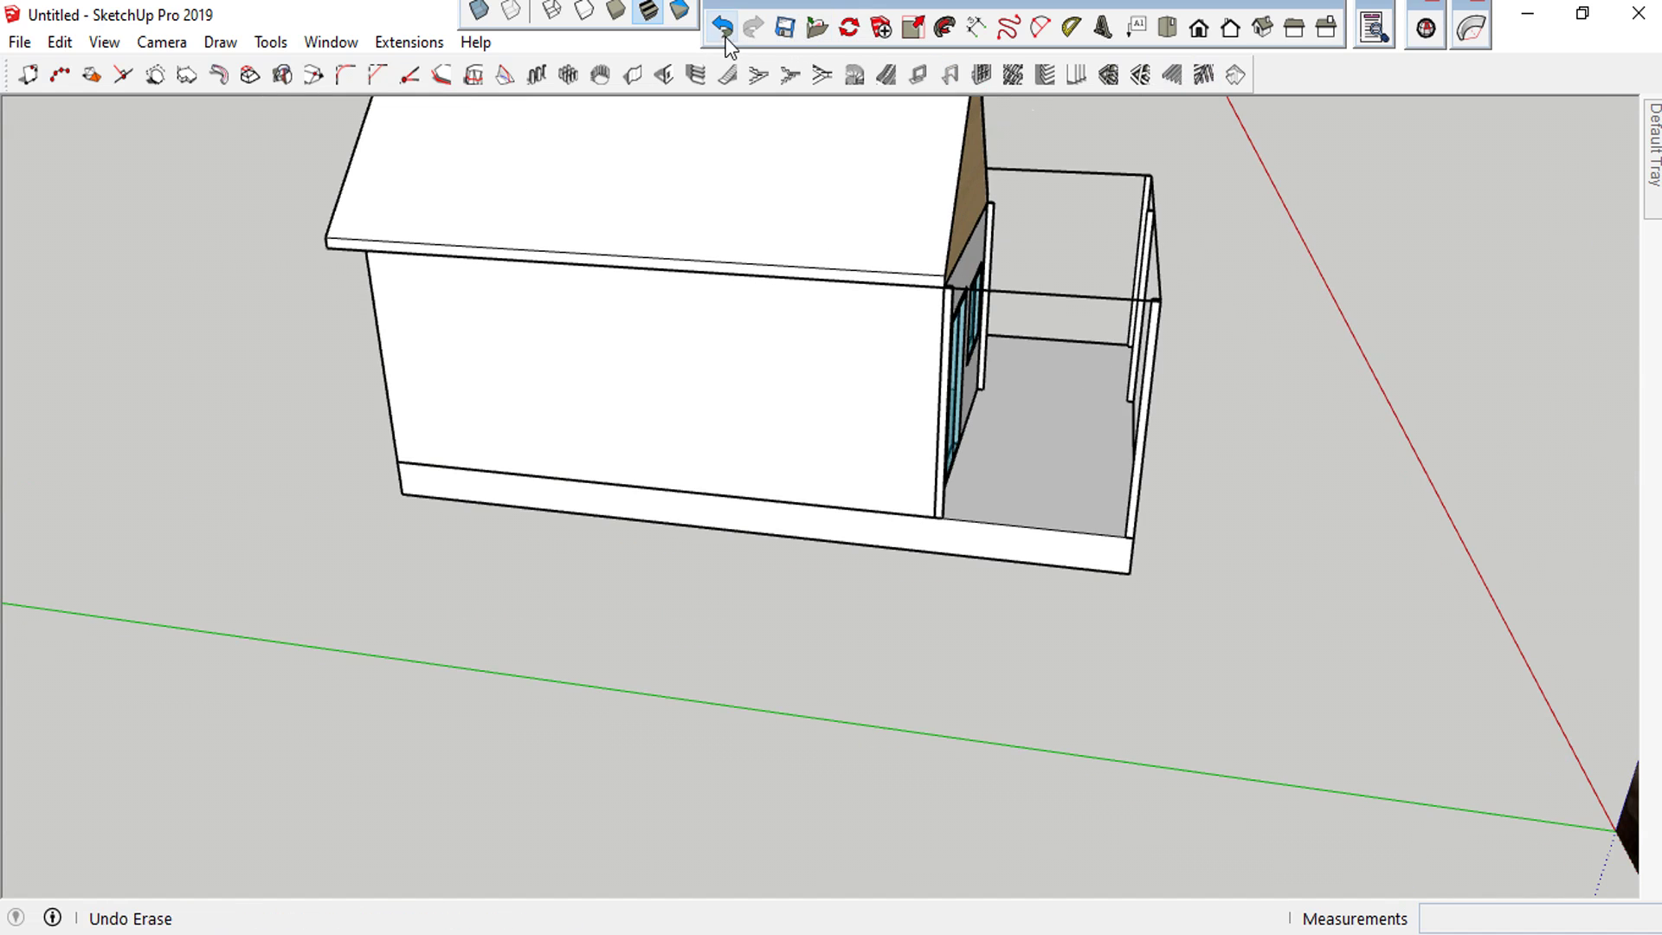
left_click(1071, 26)
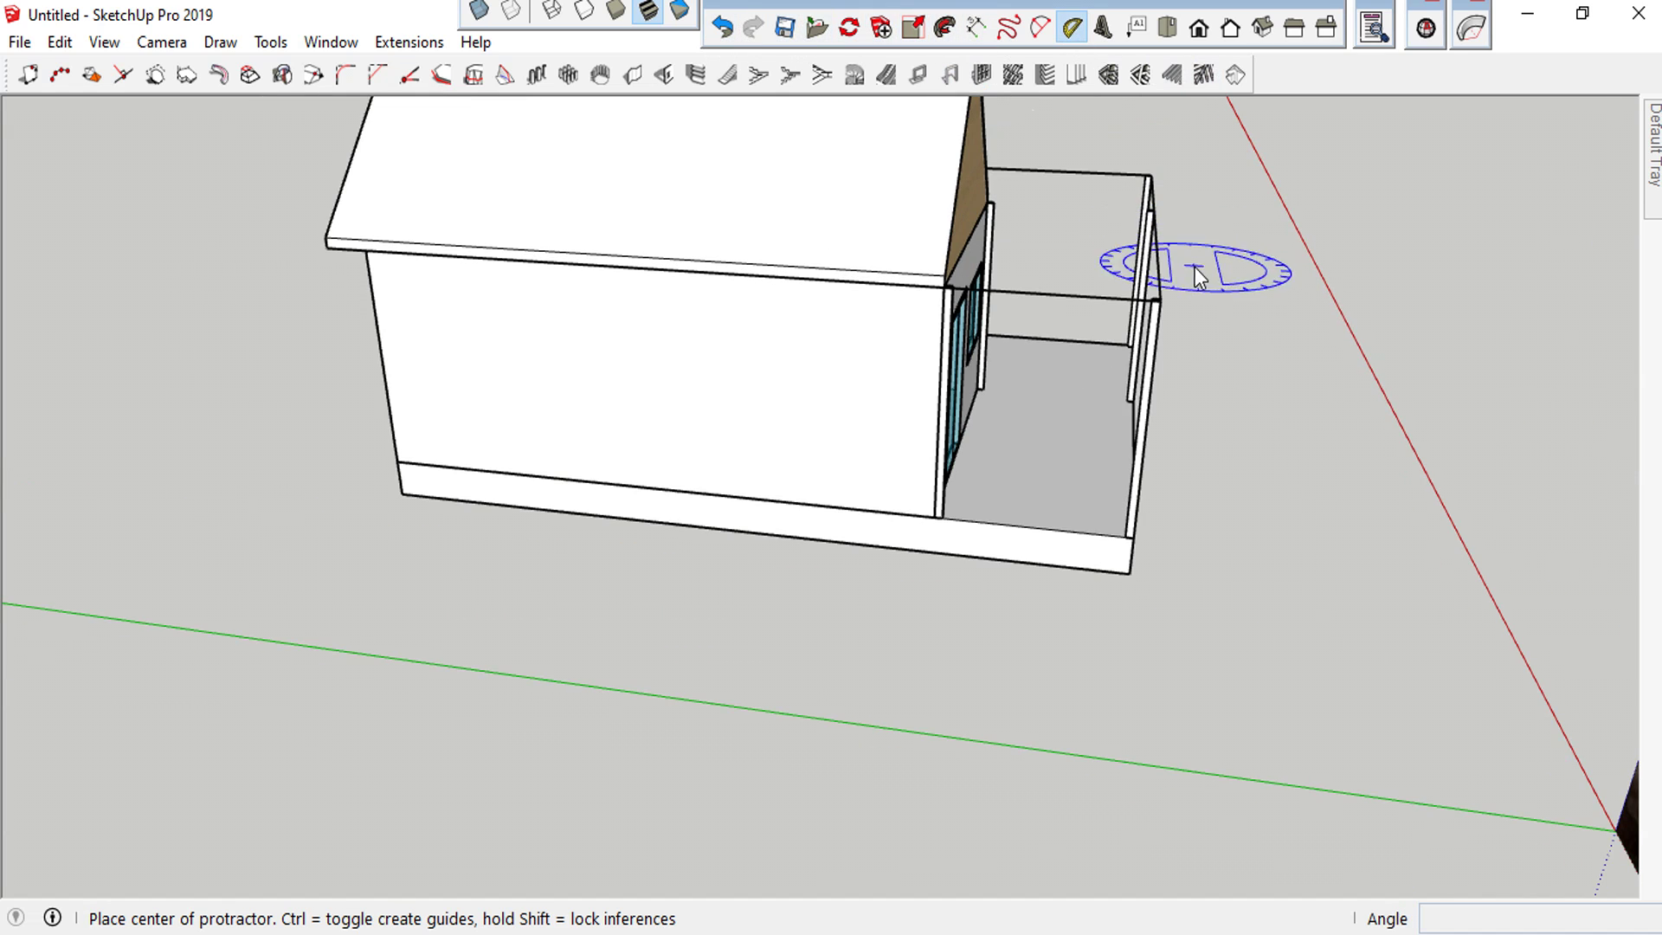
left_click(1159, 300)
left_click(1290, 304)
type("30")
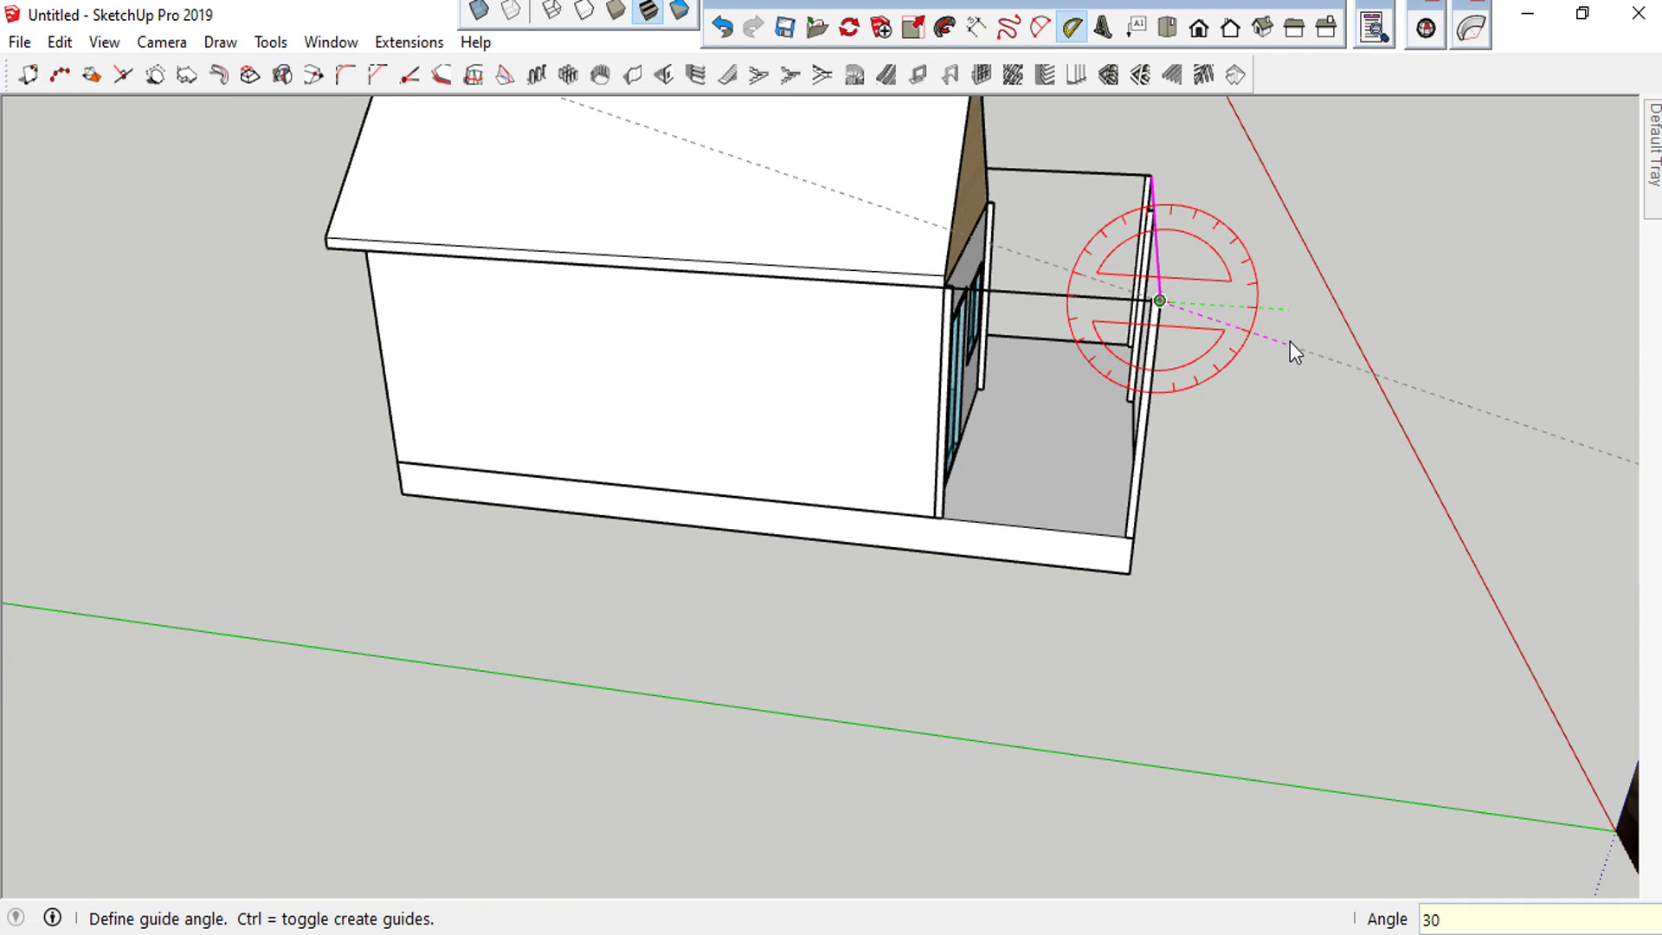
type("15")
key("Return")
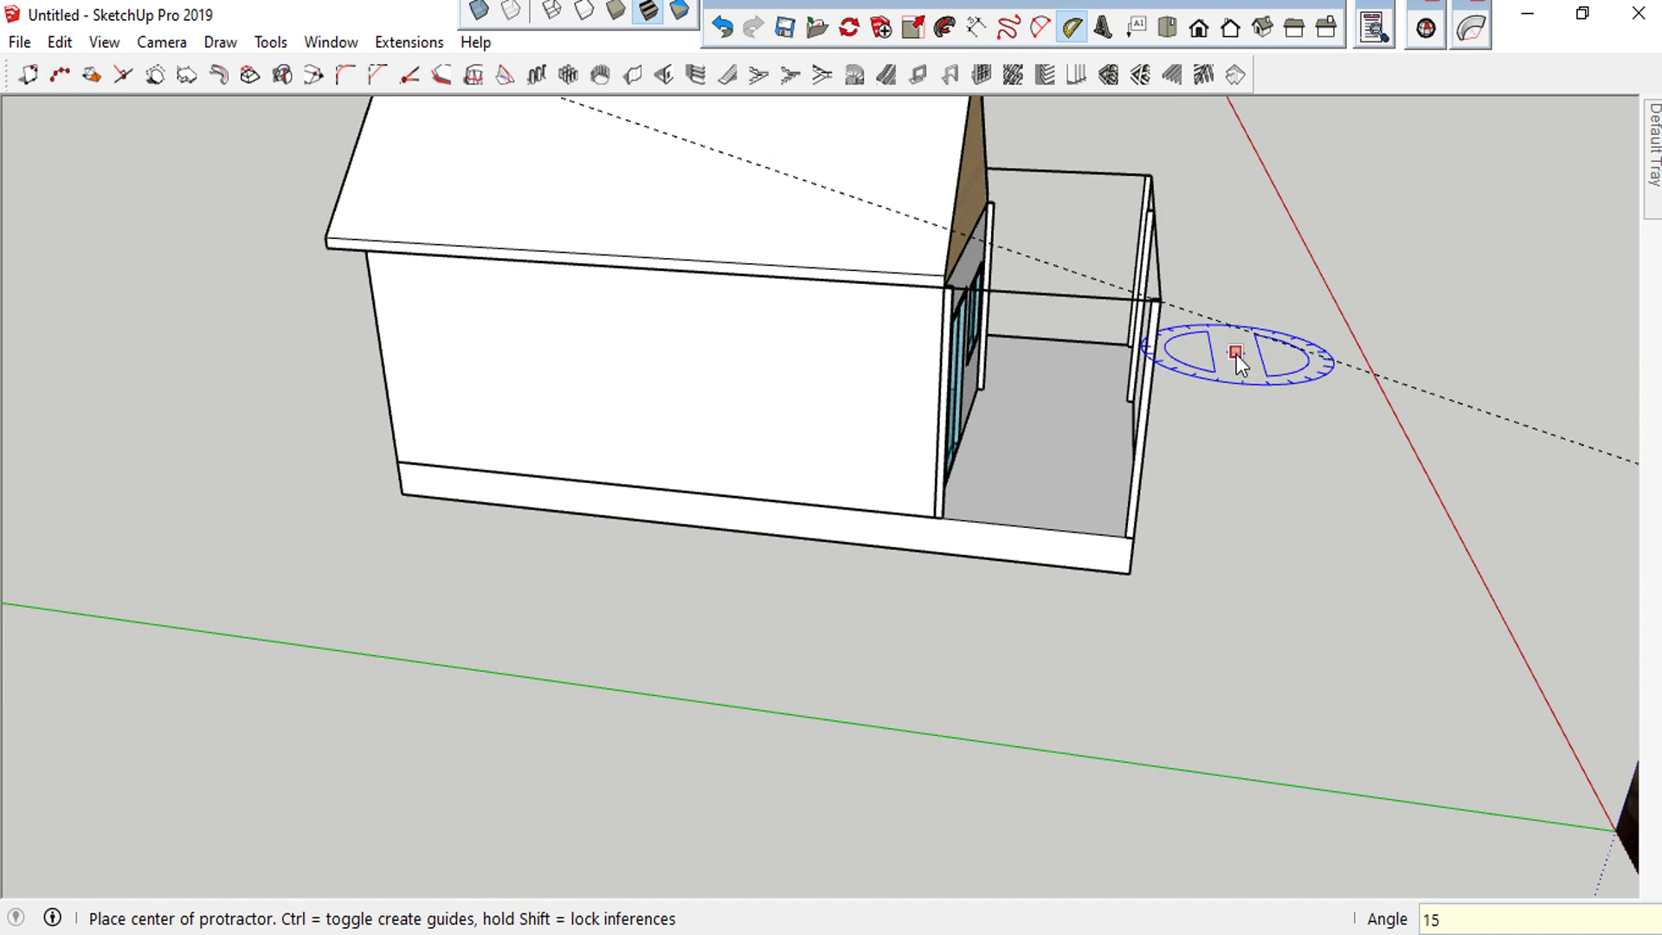
key("Return")
Orbit closer to the porch corner and start, then cancel, a line there
middle_click(1212, 320)
middle_click_drag(1211, 321, 1012, 313)
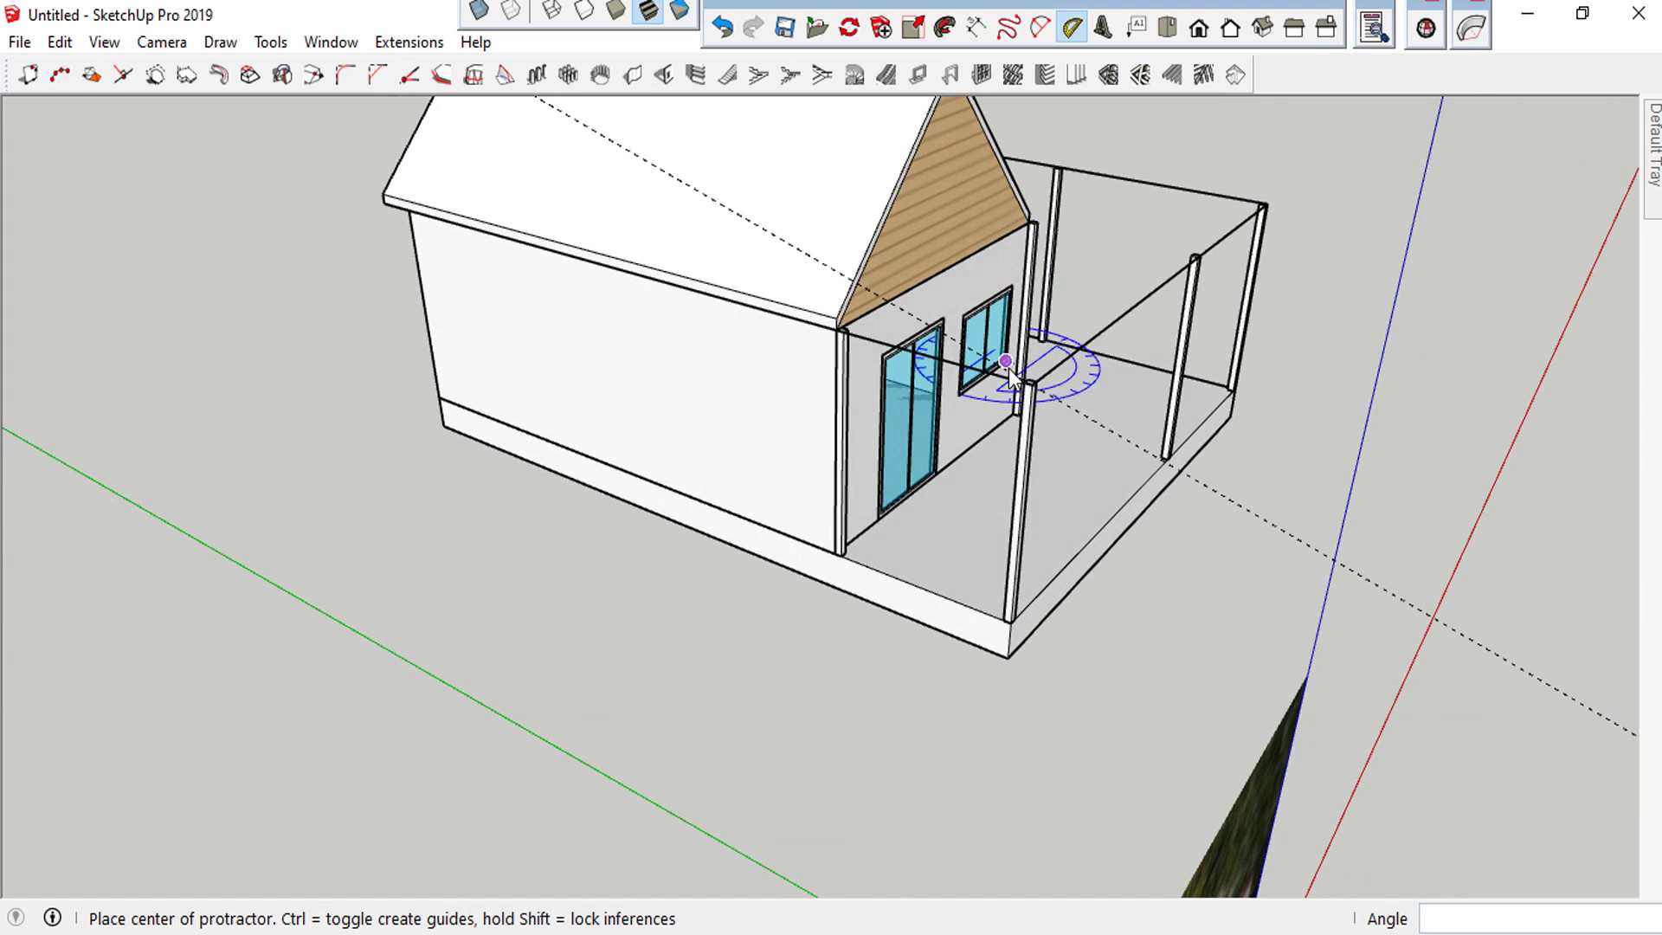
scroll(891, 352, "up", 3)
middle_click_drag(861, 341, 1058, 329)
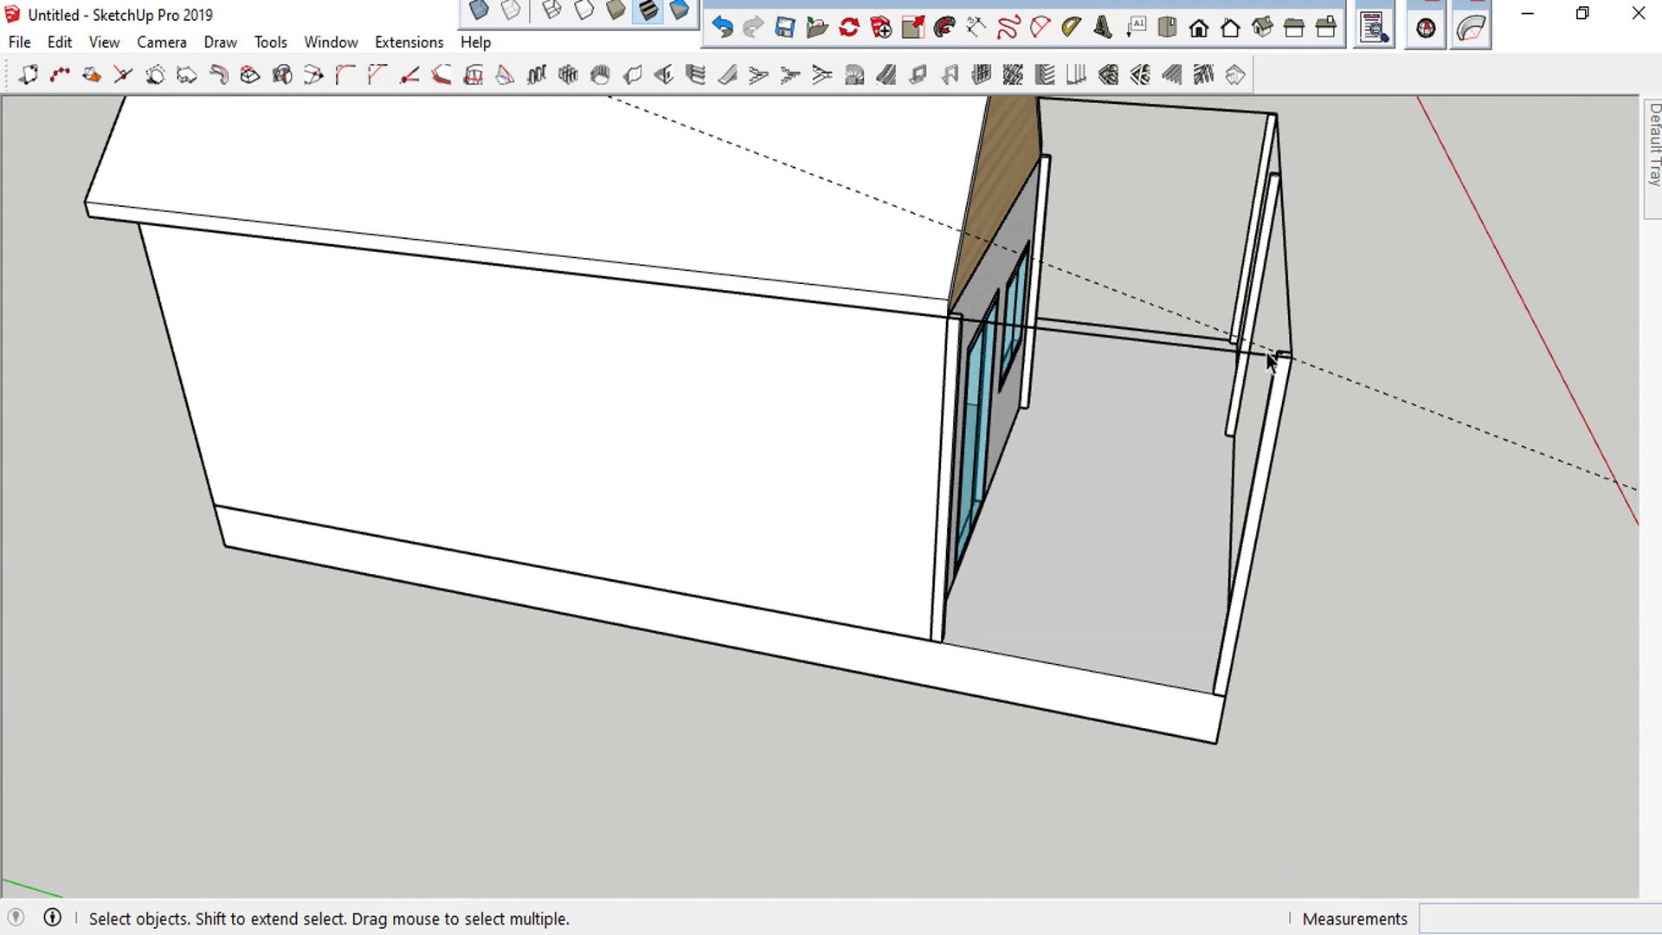
scroll(1348, 378, "up", 4)
key("l")
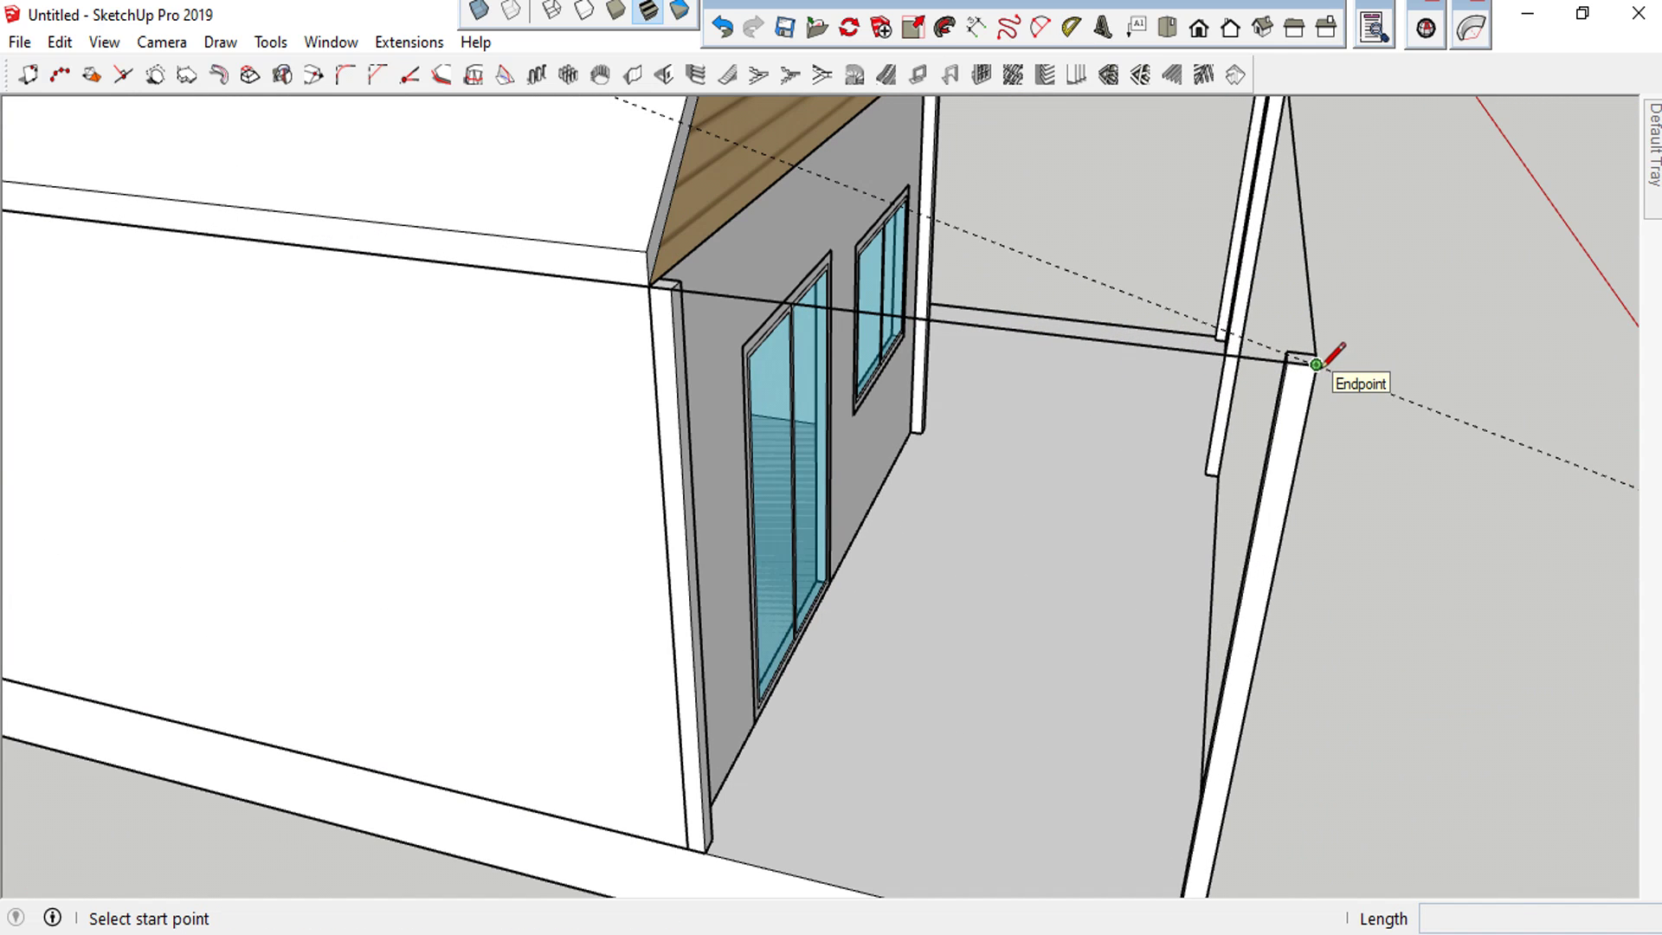
left_click(1315, 365)
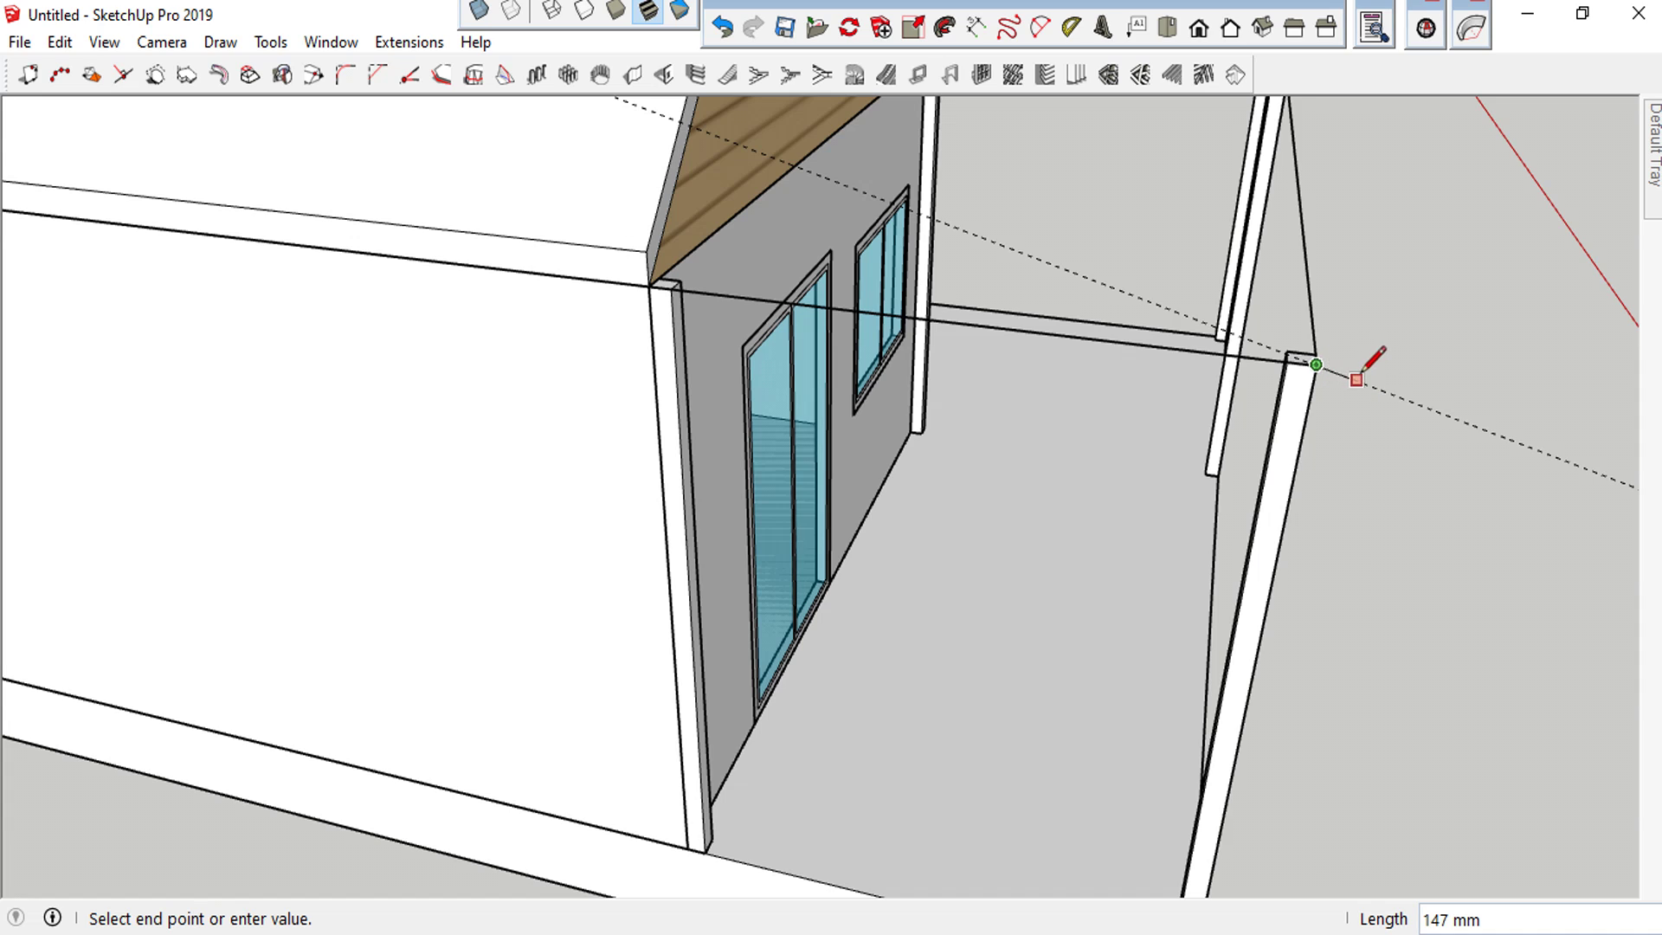
key("space")
key("l")
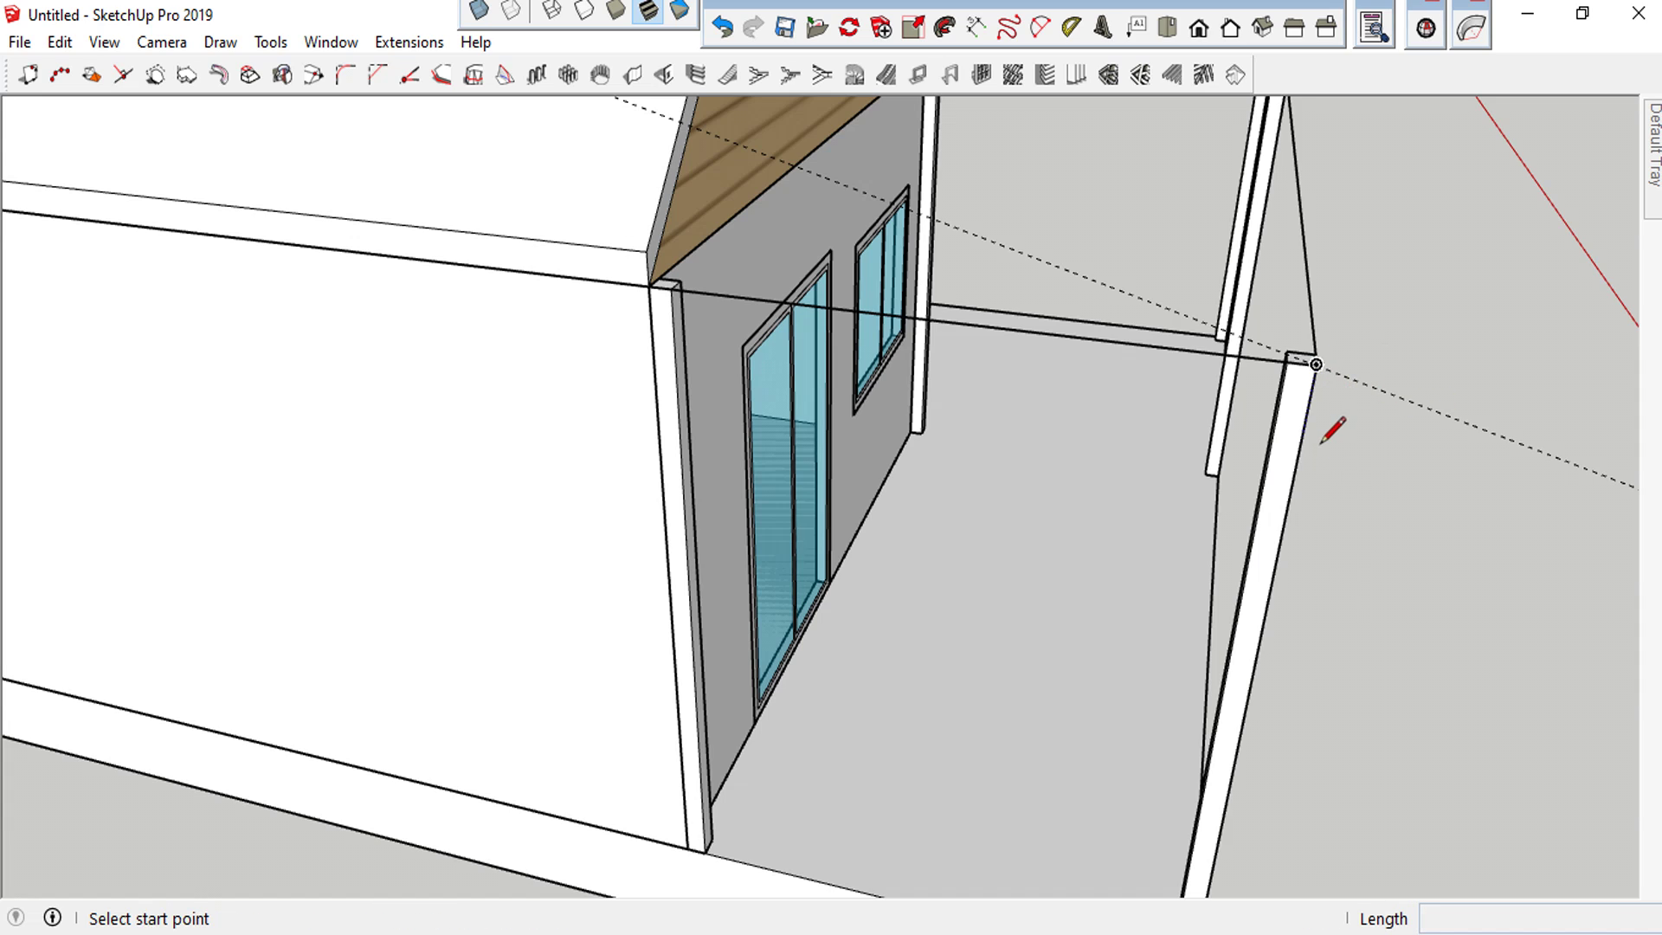
Place a 151 mm offset guide from the porch post edge
key("t")
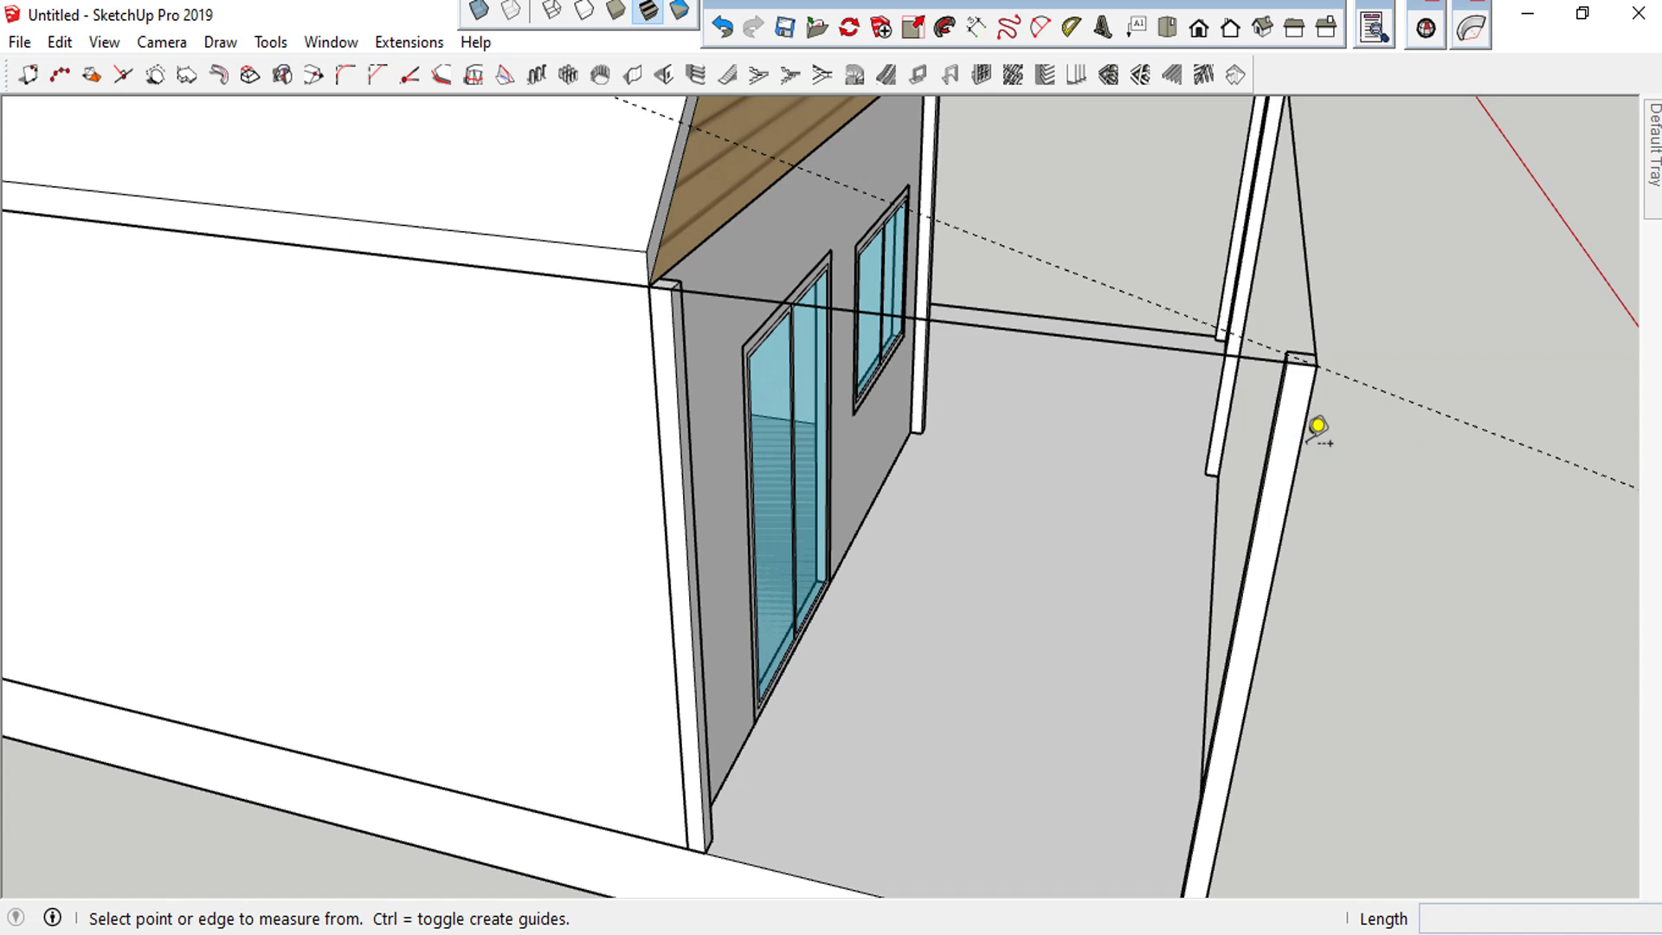
left_click(1300, 444)
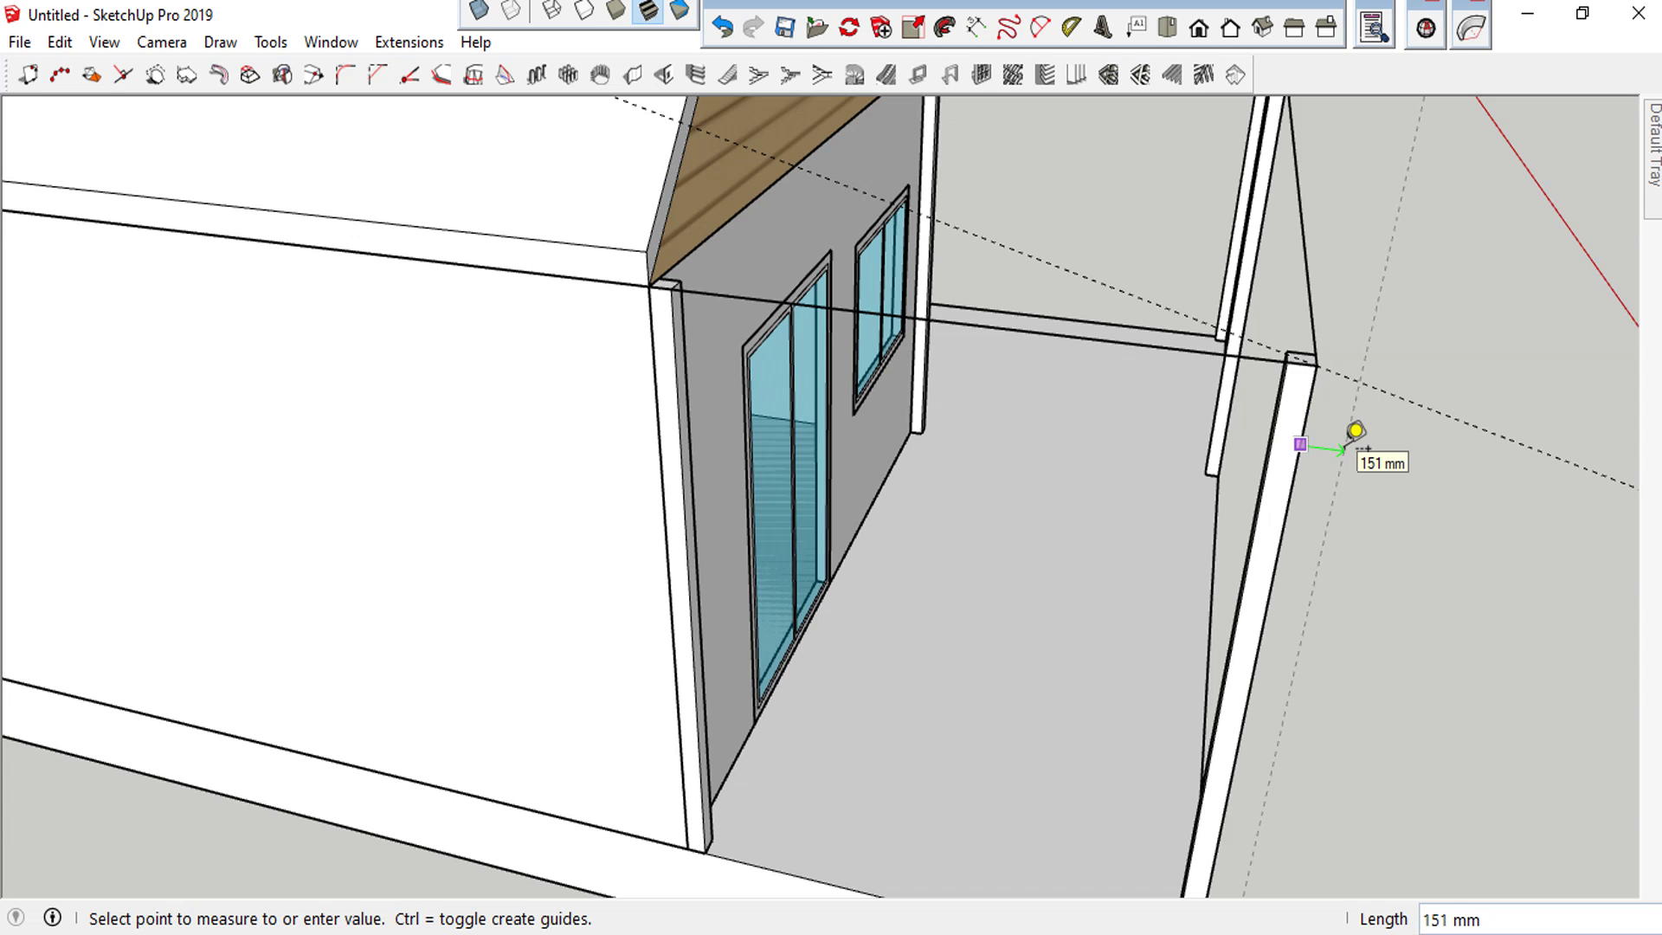
key("Return")
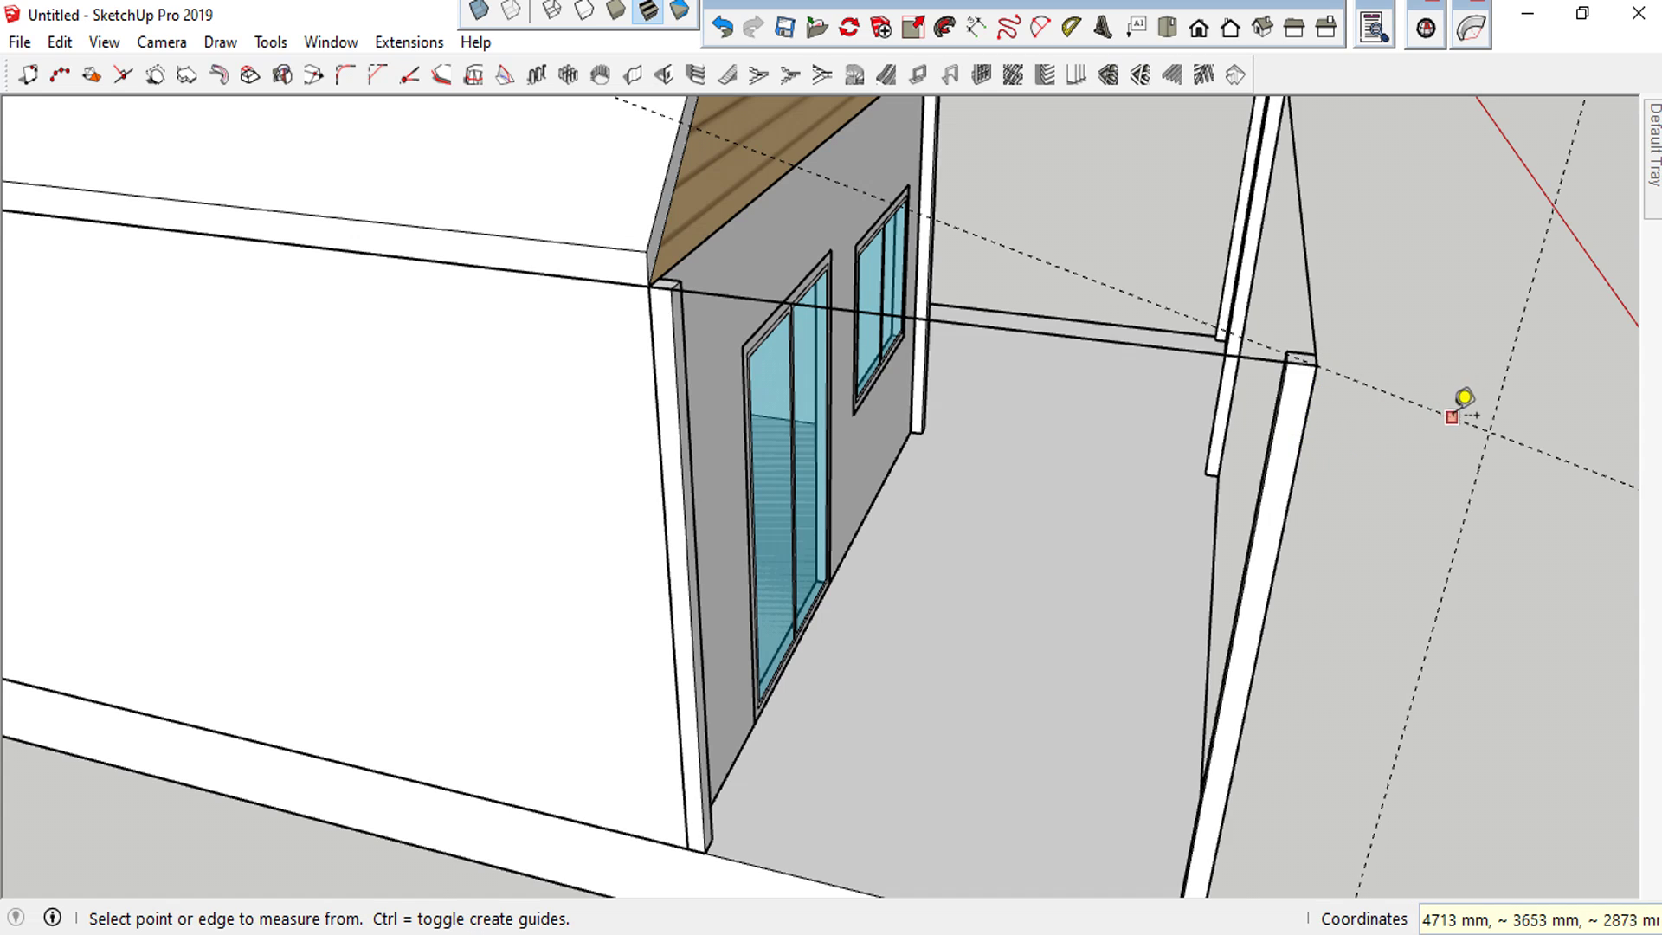
Draw the sloping roof line from the guide intersection to the wall, closing a triangular face
key("l")
left_click(1488, 430)
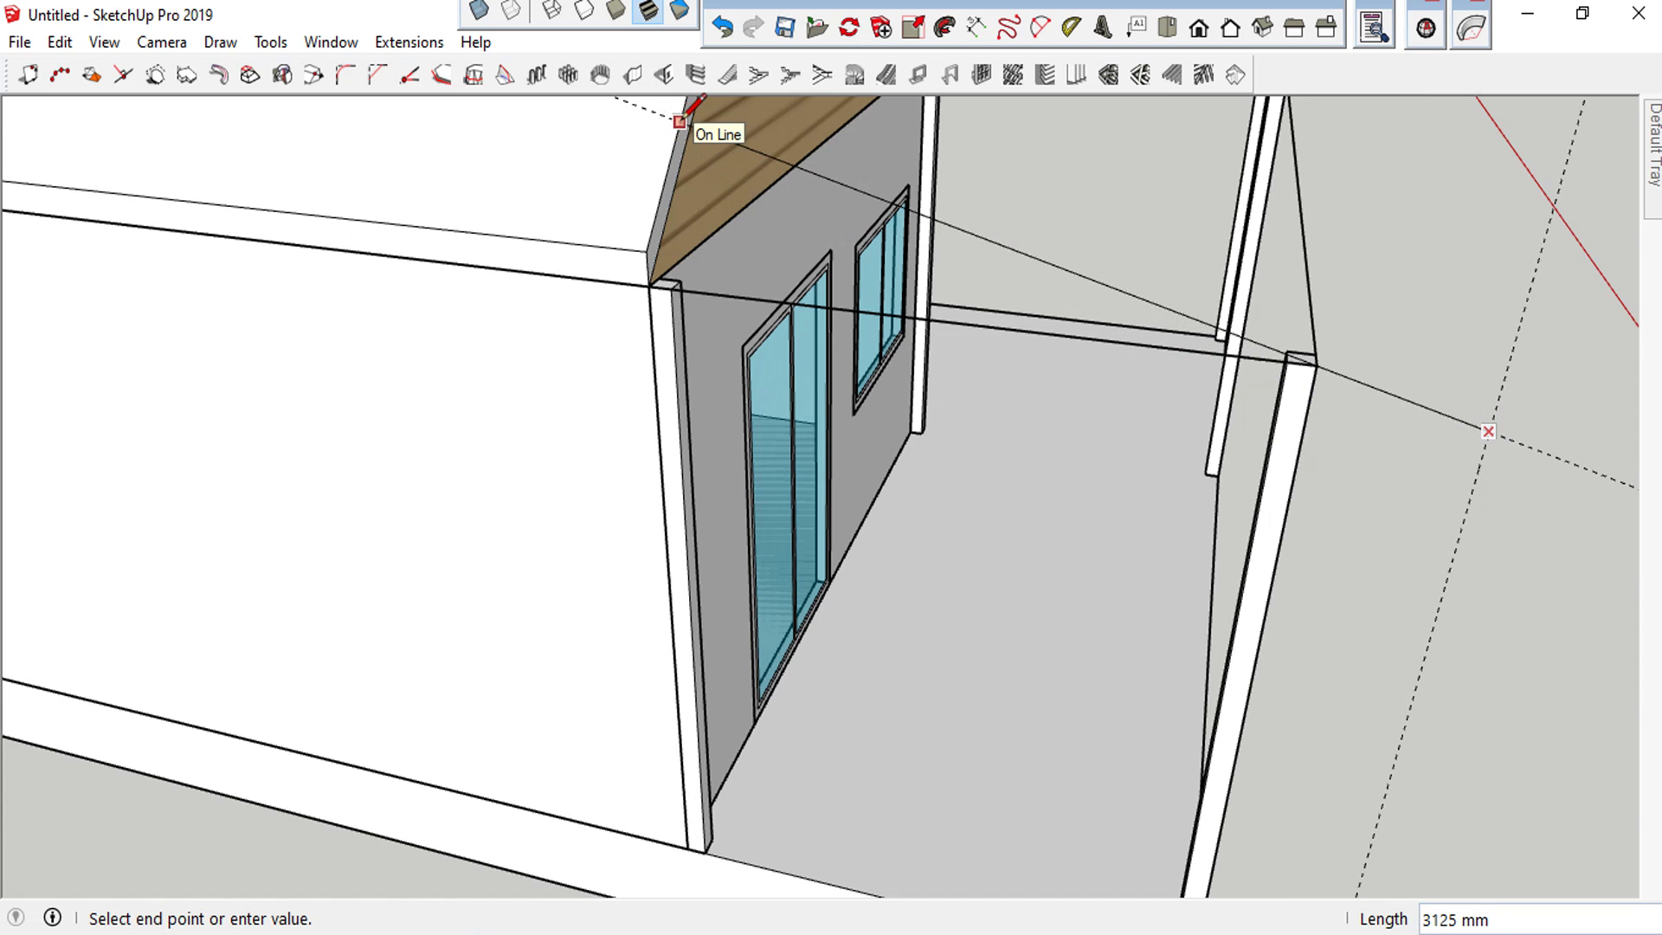
middle_click_drag(660, 114, 1087, 216)
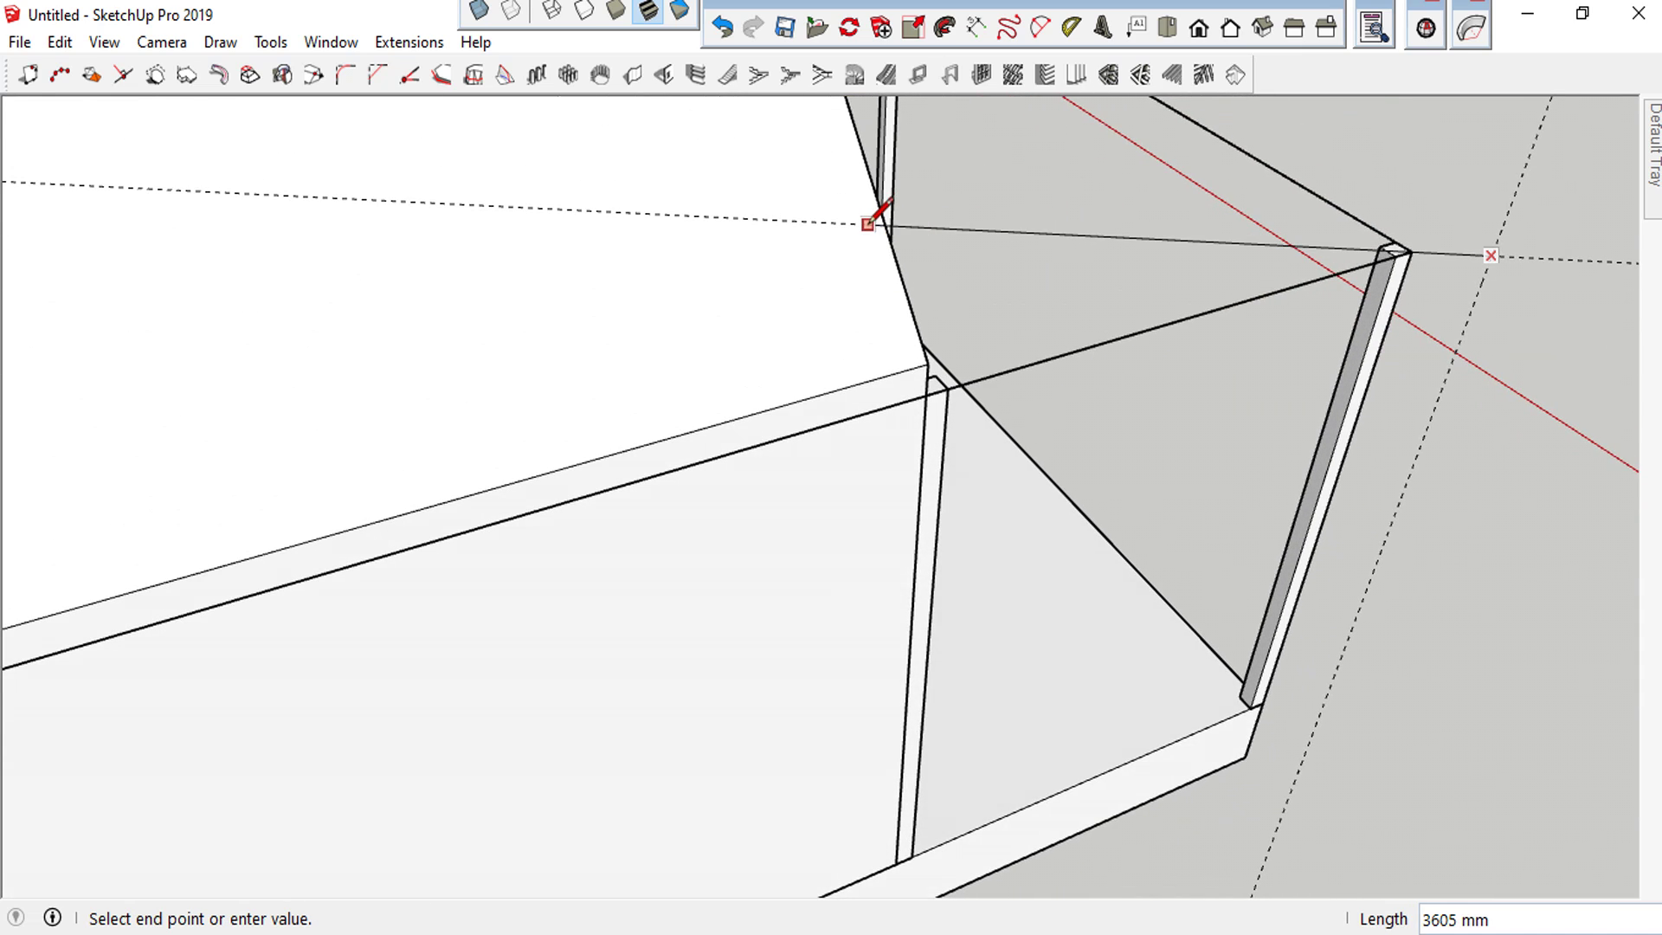
mouse_move(873, 222)
middle_mouse_down()
mouse_move(945, 258)
mouse_move(1009, 437)
mouse_move(900, 352)
mouse_move(900, 313)
mouse_move(1022, 288)
middle_mouse_up()
left_click(969, 483)
mouse_move(892, 264)
middle_mouse_down()
mouse_move(767, 211)
mouse_move(360, 193)
mouse_move(729, 237)
middle_mouse_up()
left_click(775, 405)
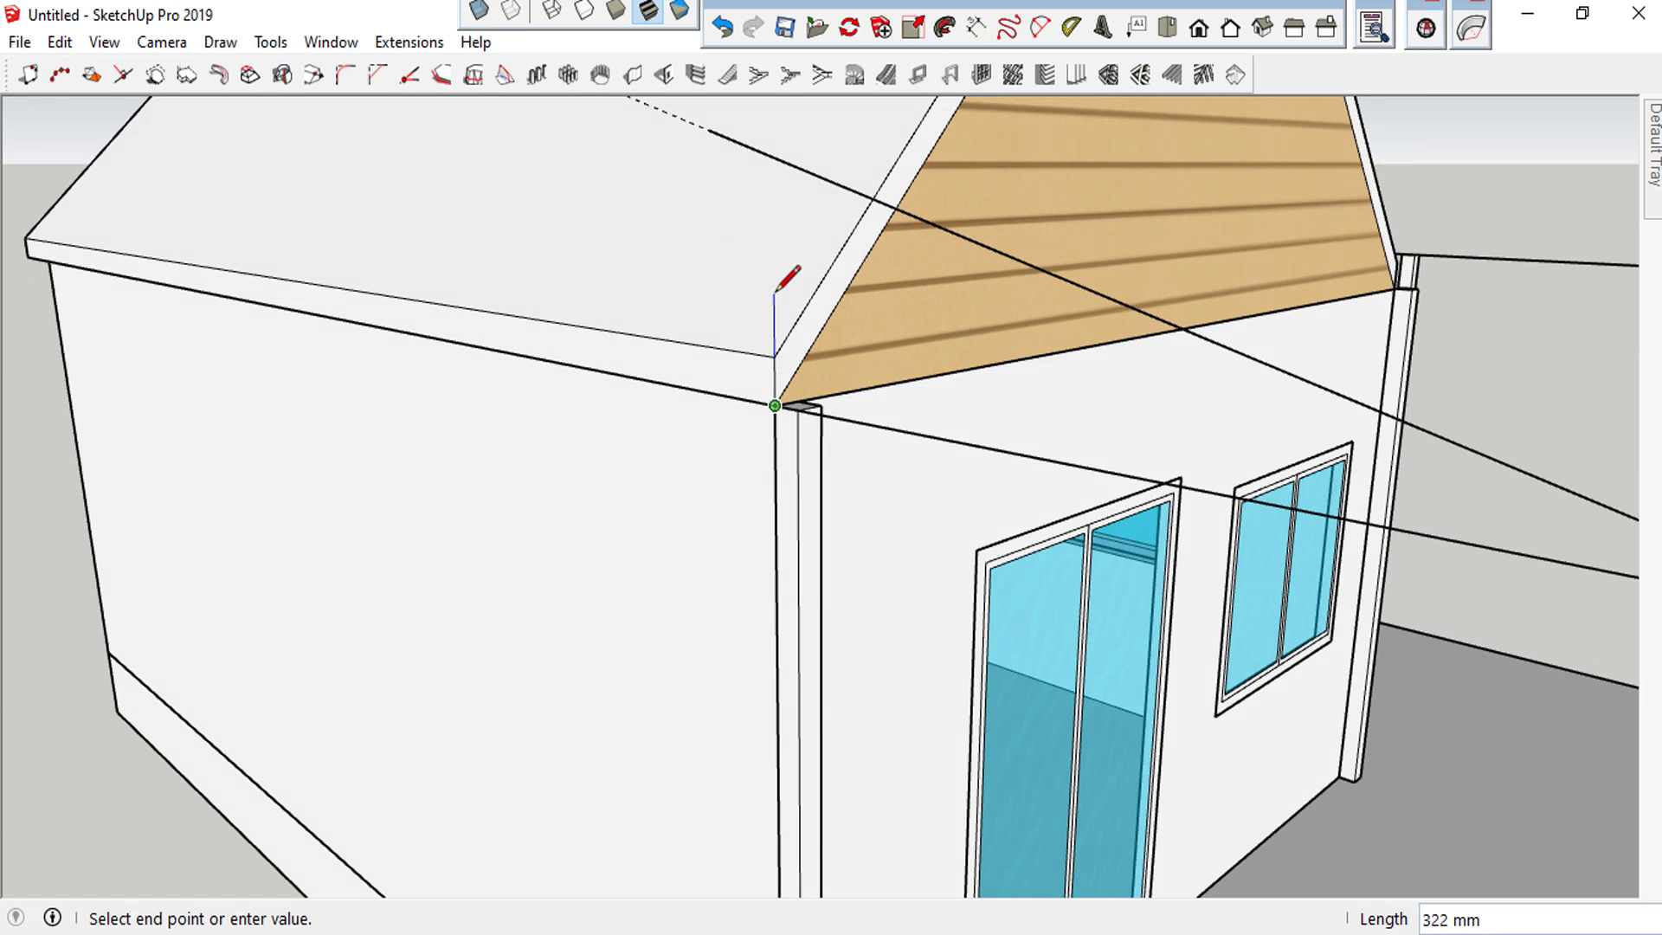
left_click(773, 158)
key("space")
Zoom toward the porch-roof triangle and start a line at its top corner
scroll(835, 296, "down", 5)
scroll(790, 247, "up", 1)
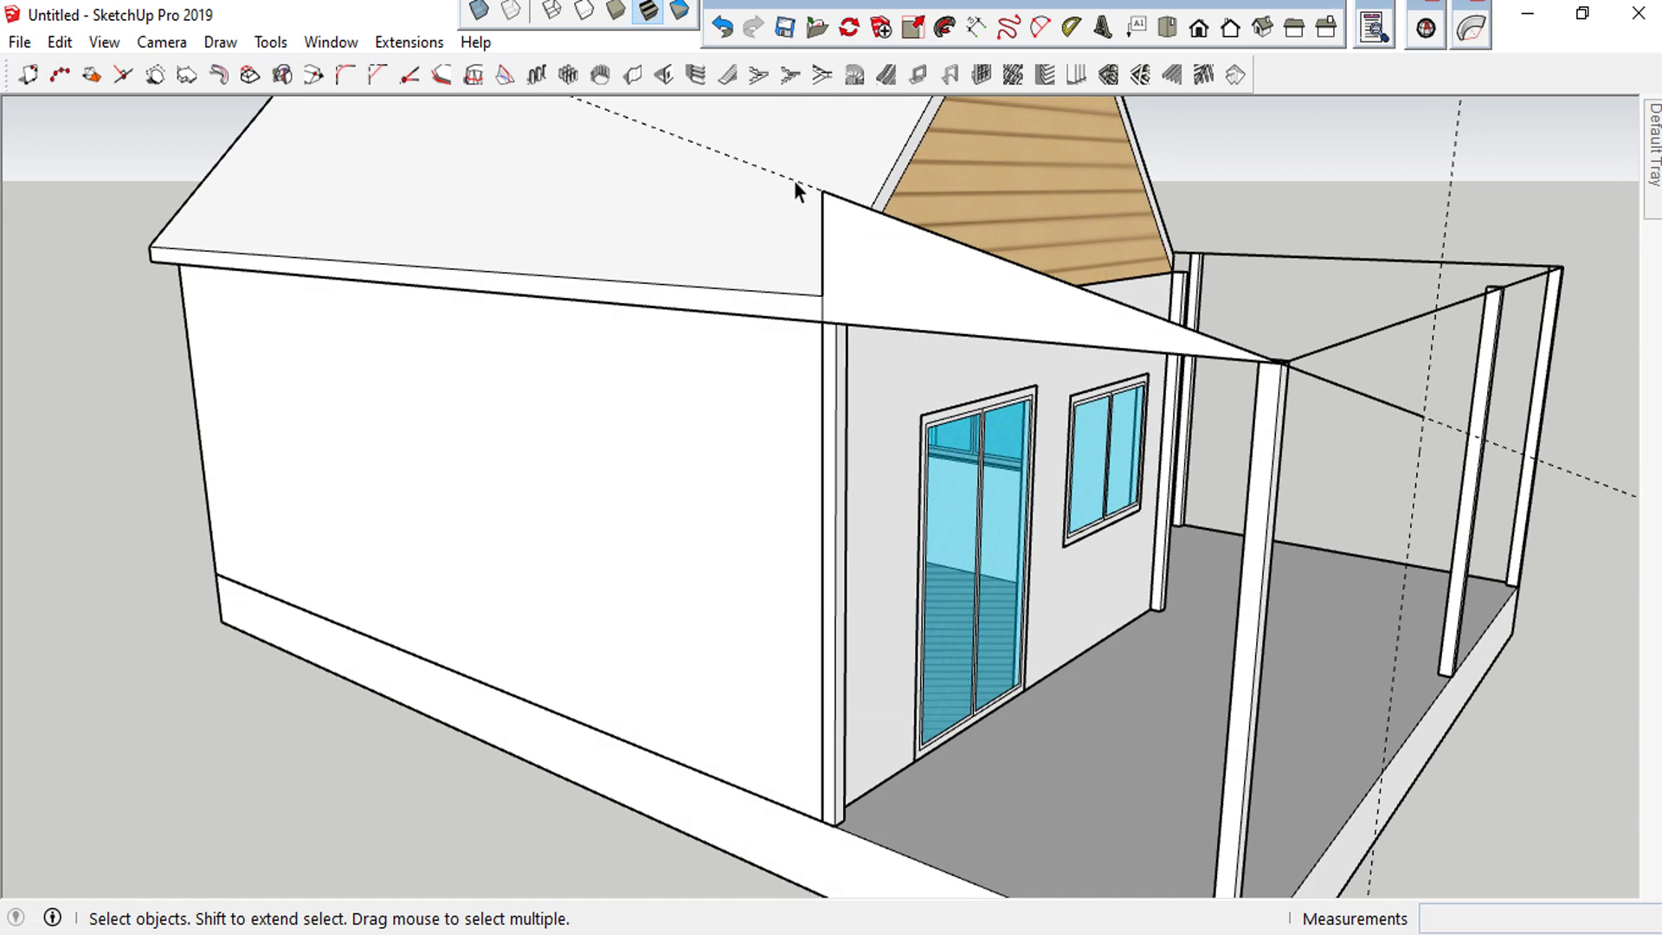
scroll(1038, 303, "down", 2)
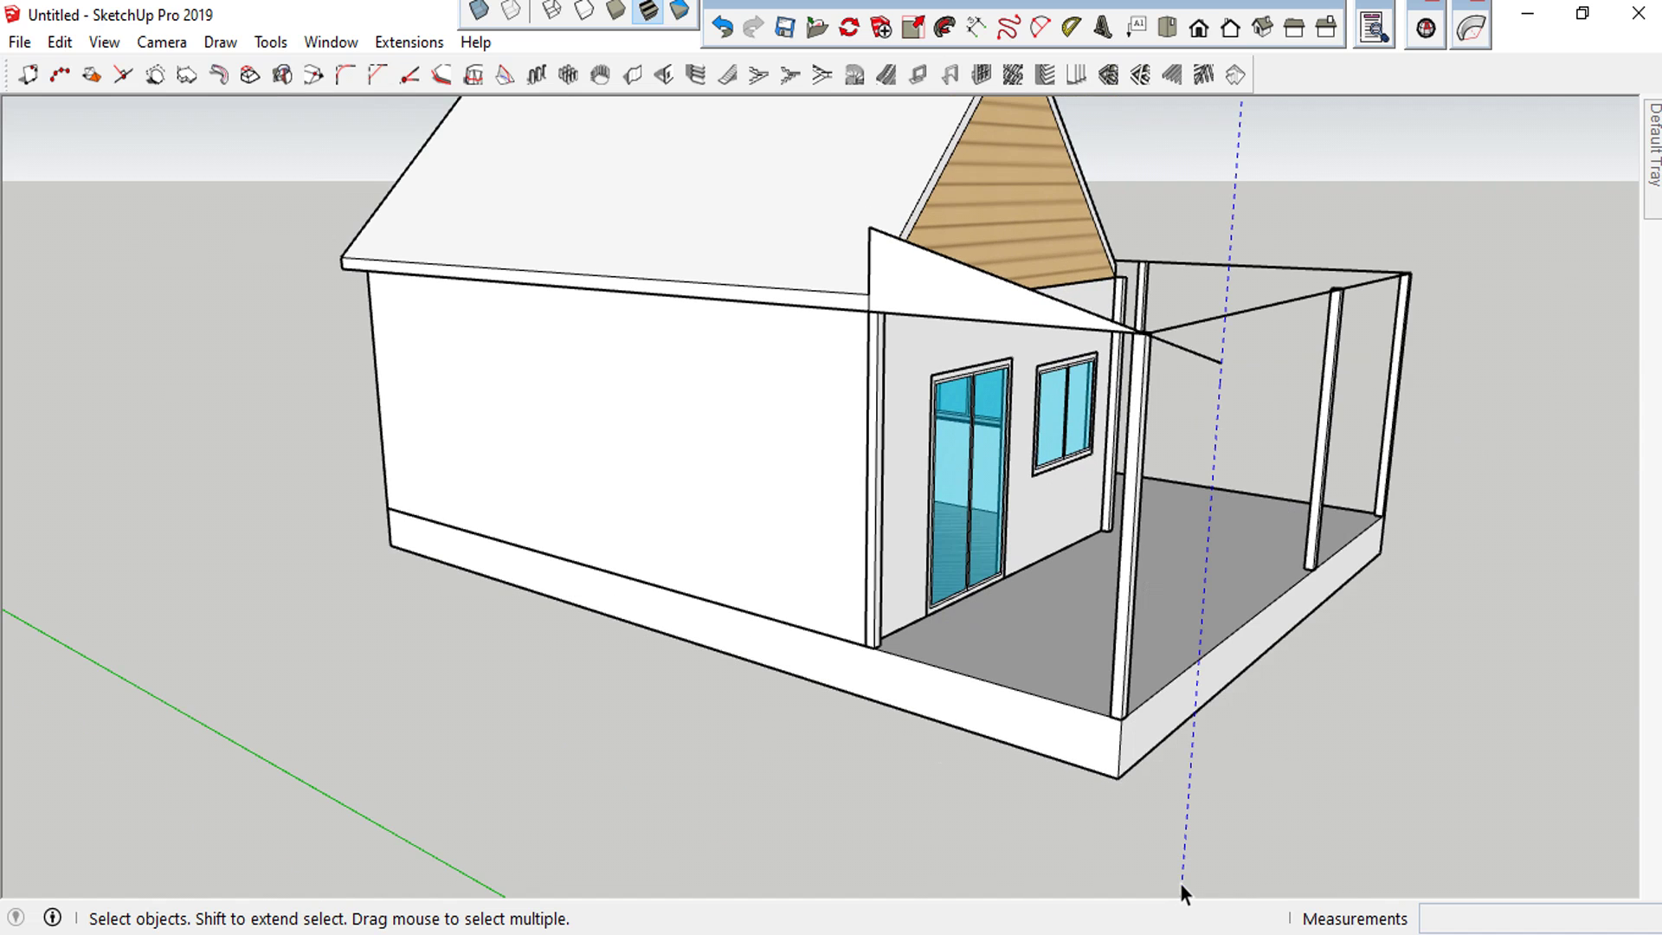
middle_click_drag(1286, 828, 1191, 398)
scroll(1040, 362, "up", 5)
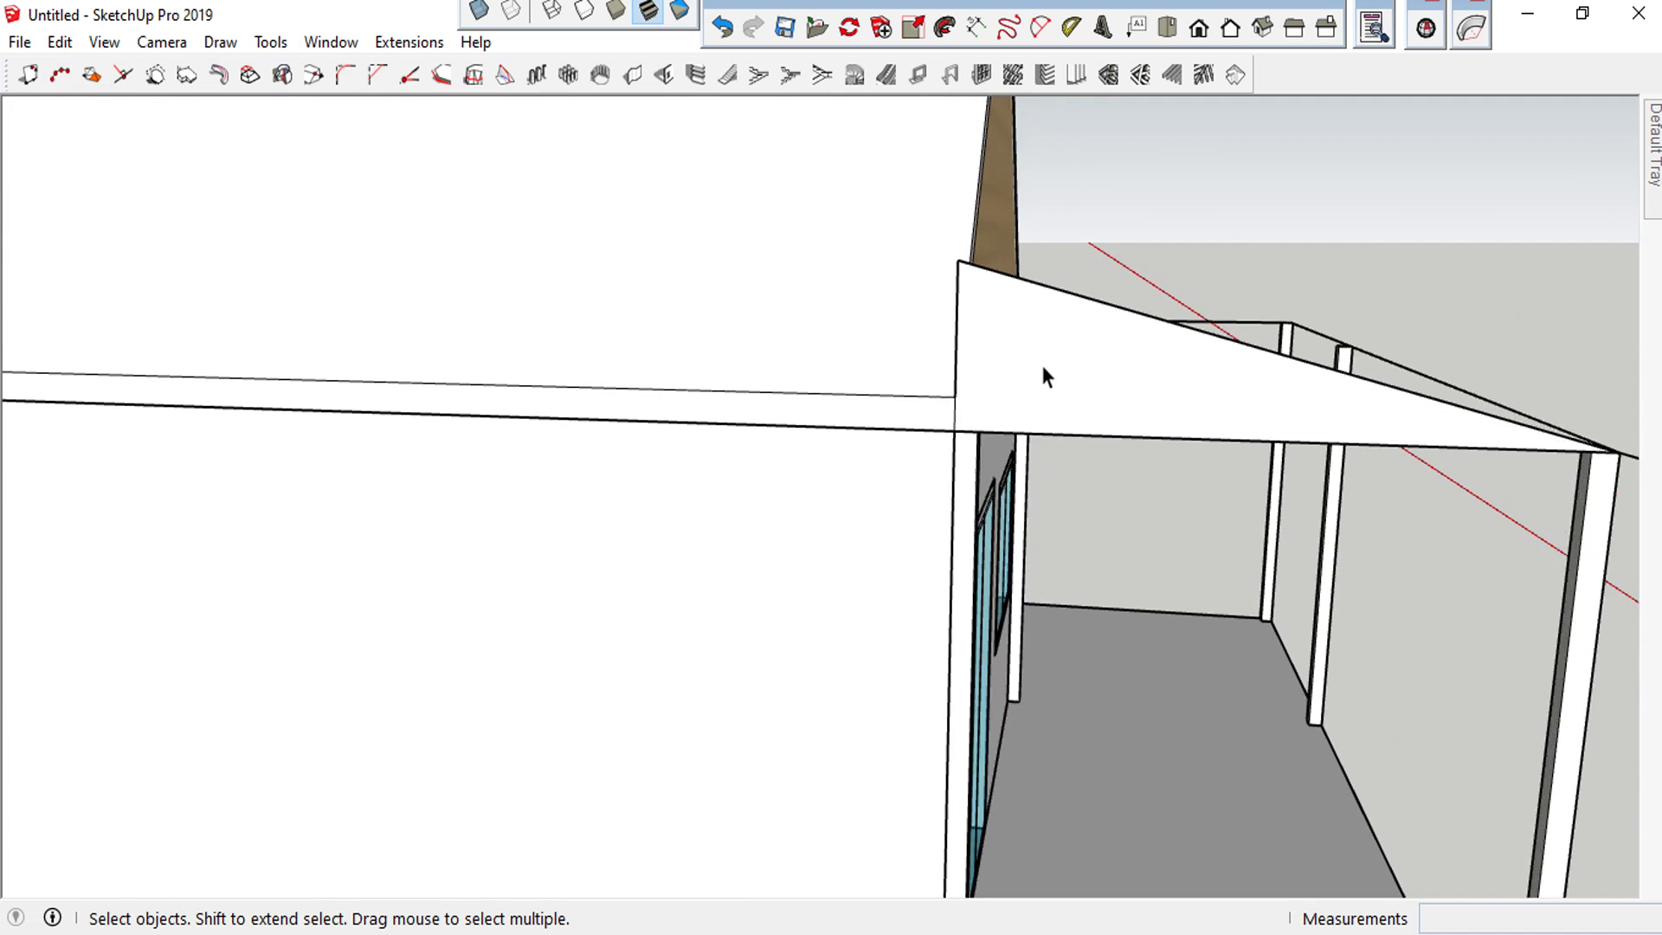
scroll(1004, 308, "down", 2)
scroll(1196, 340, "up", 2)
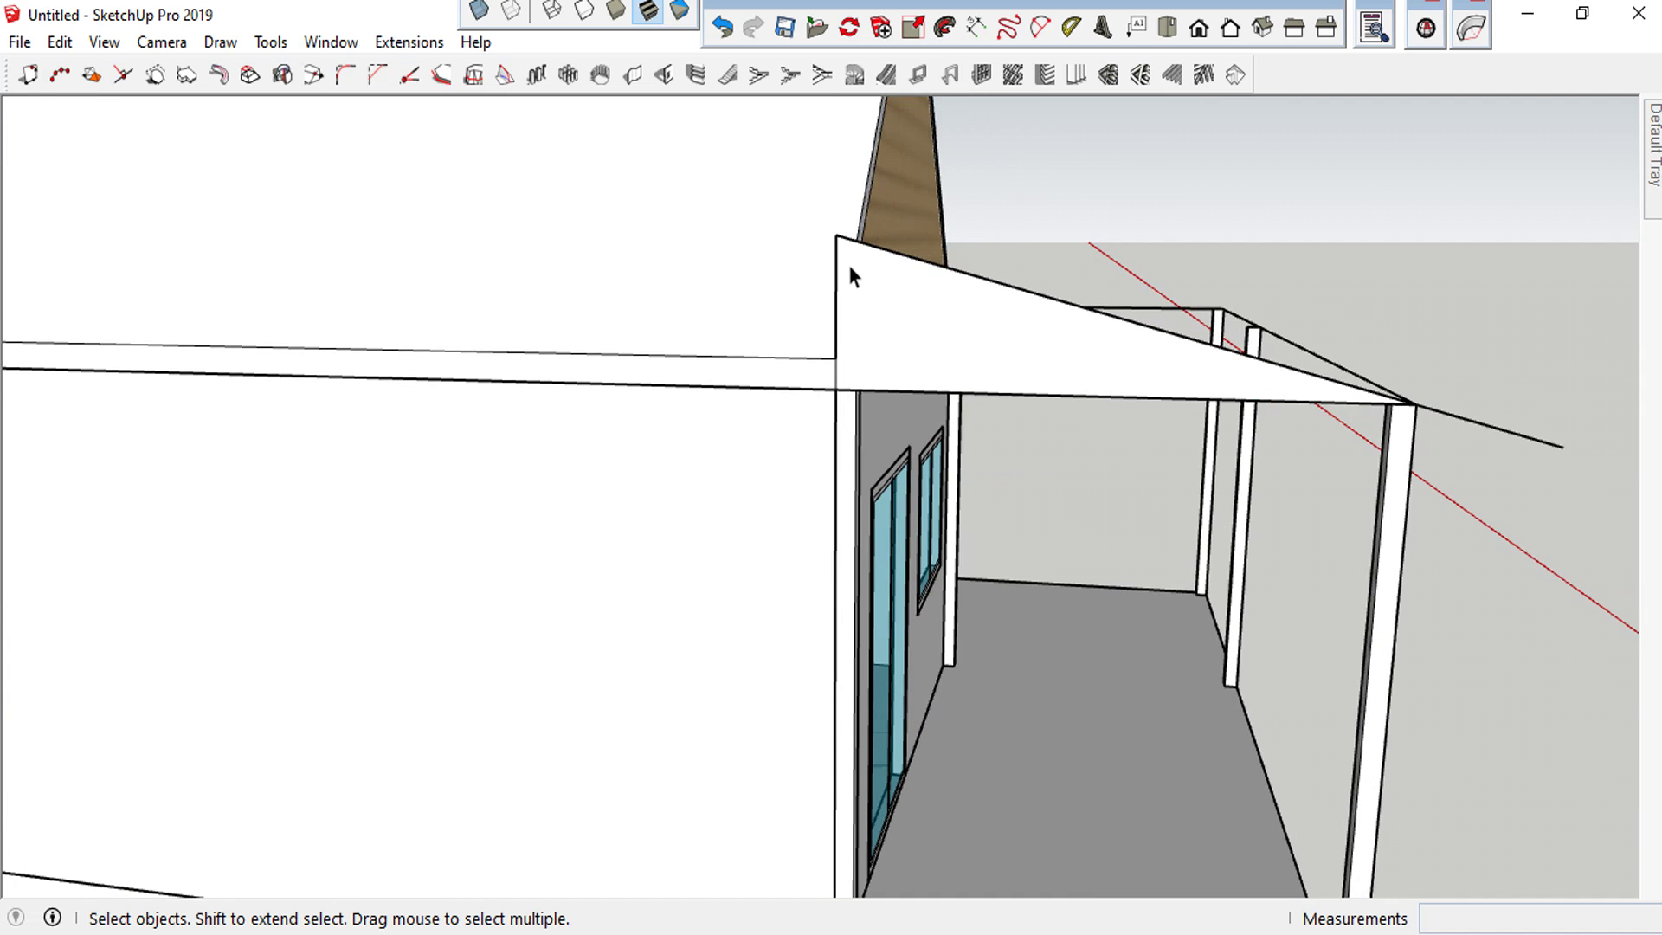
key("l")
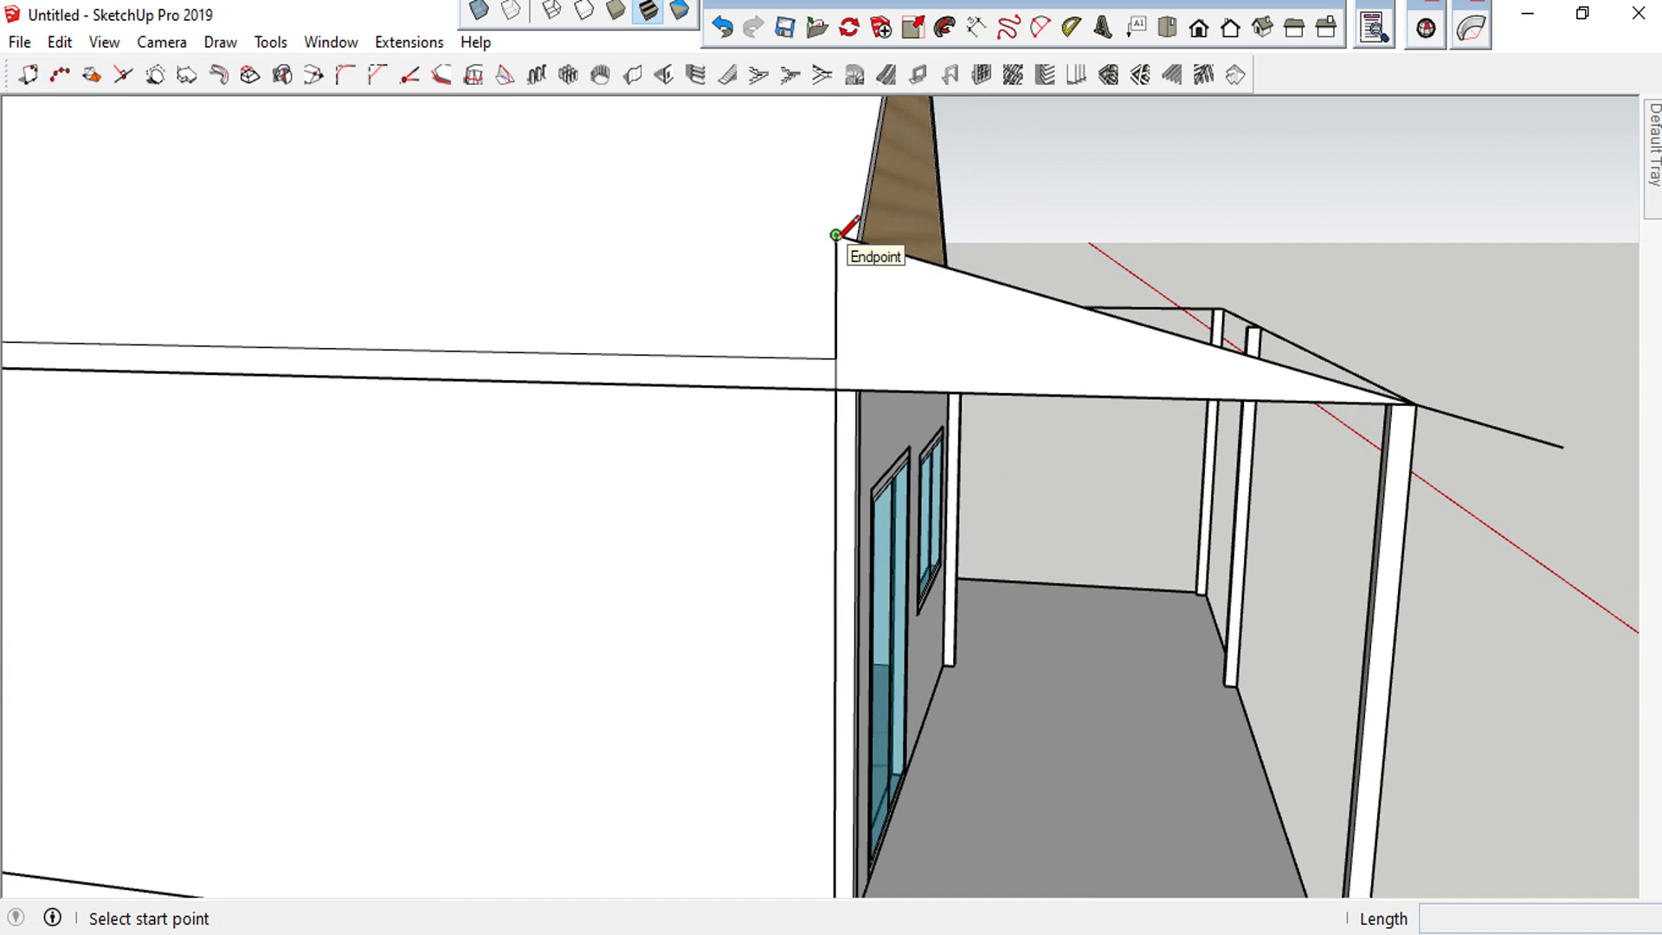
left_click(836, 234)
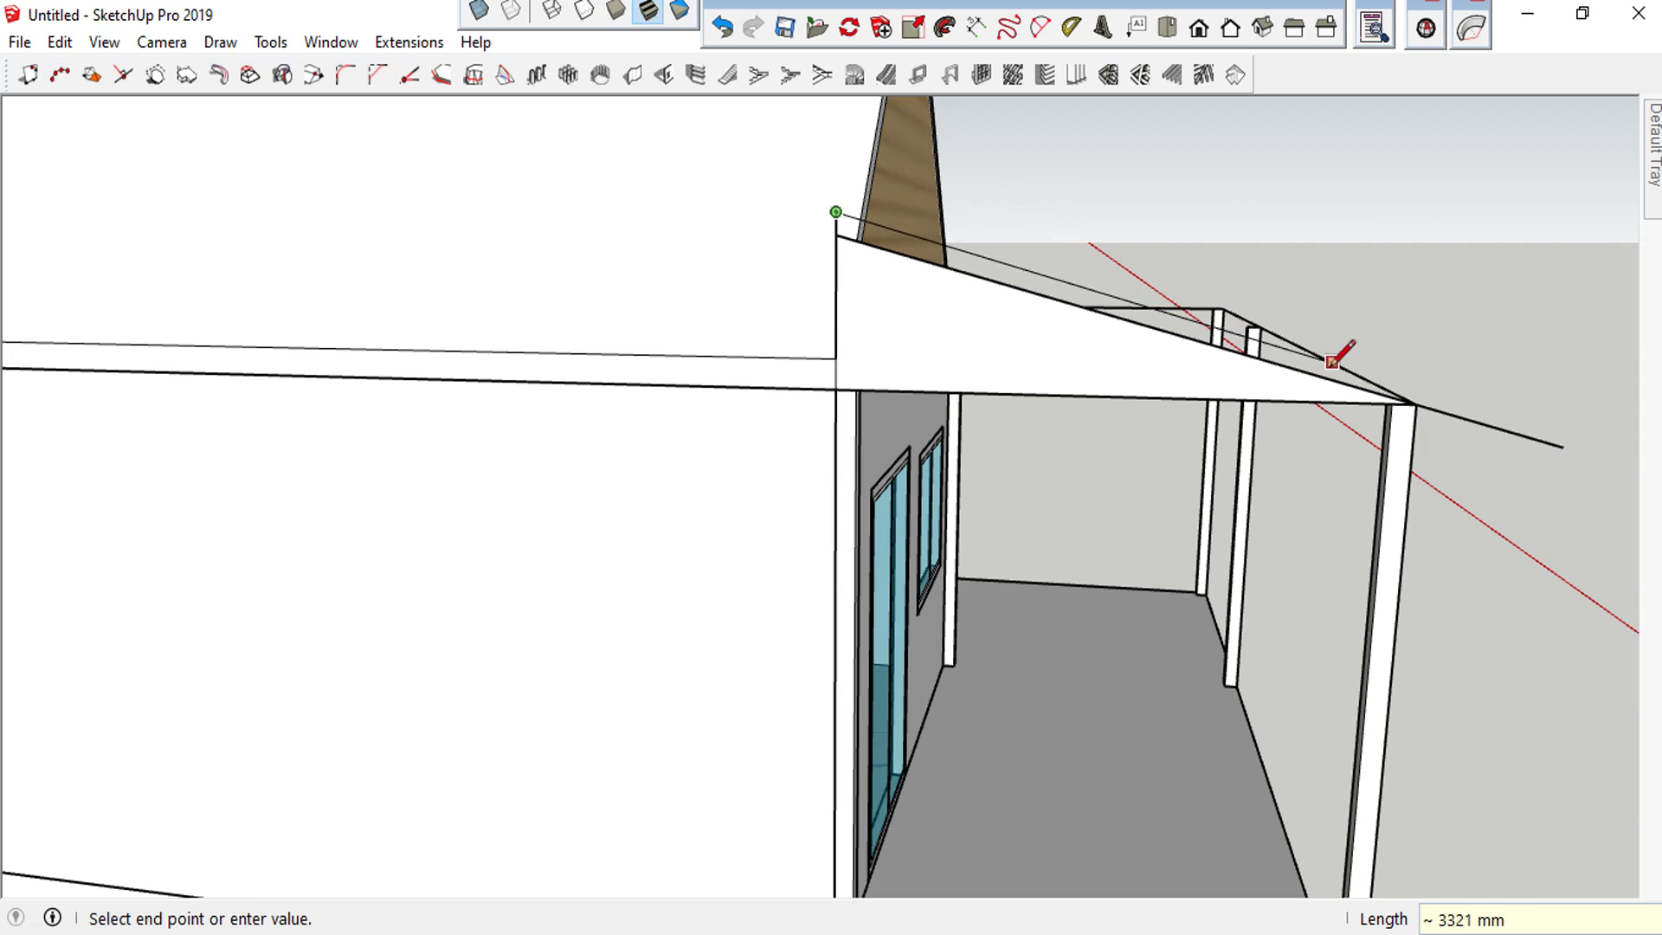
Draw the roof-board line to the overhang endpoint past the porch post, then orbit to check
key("space")
key("l")
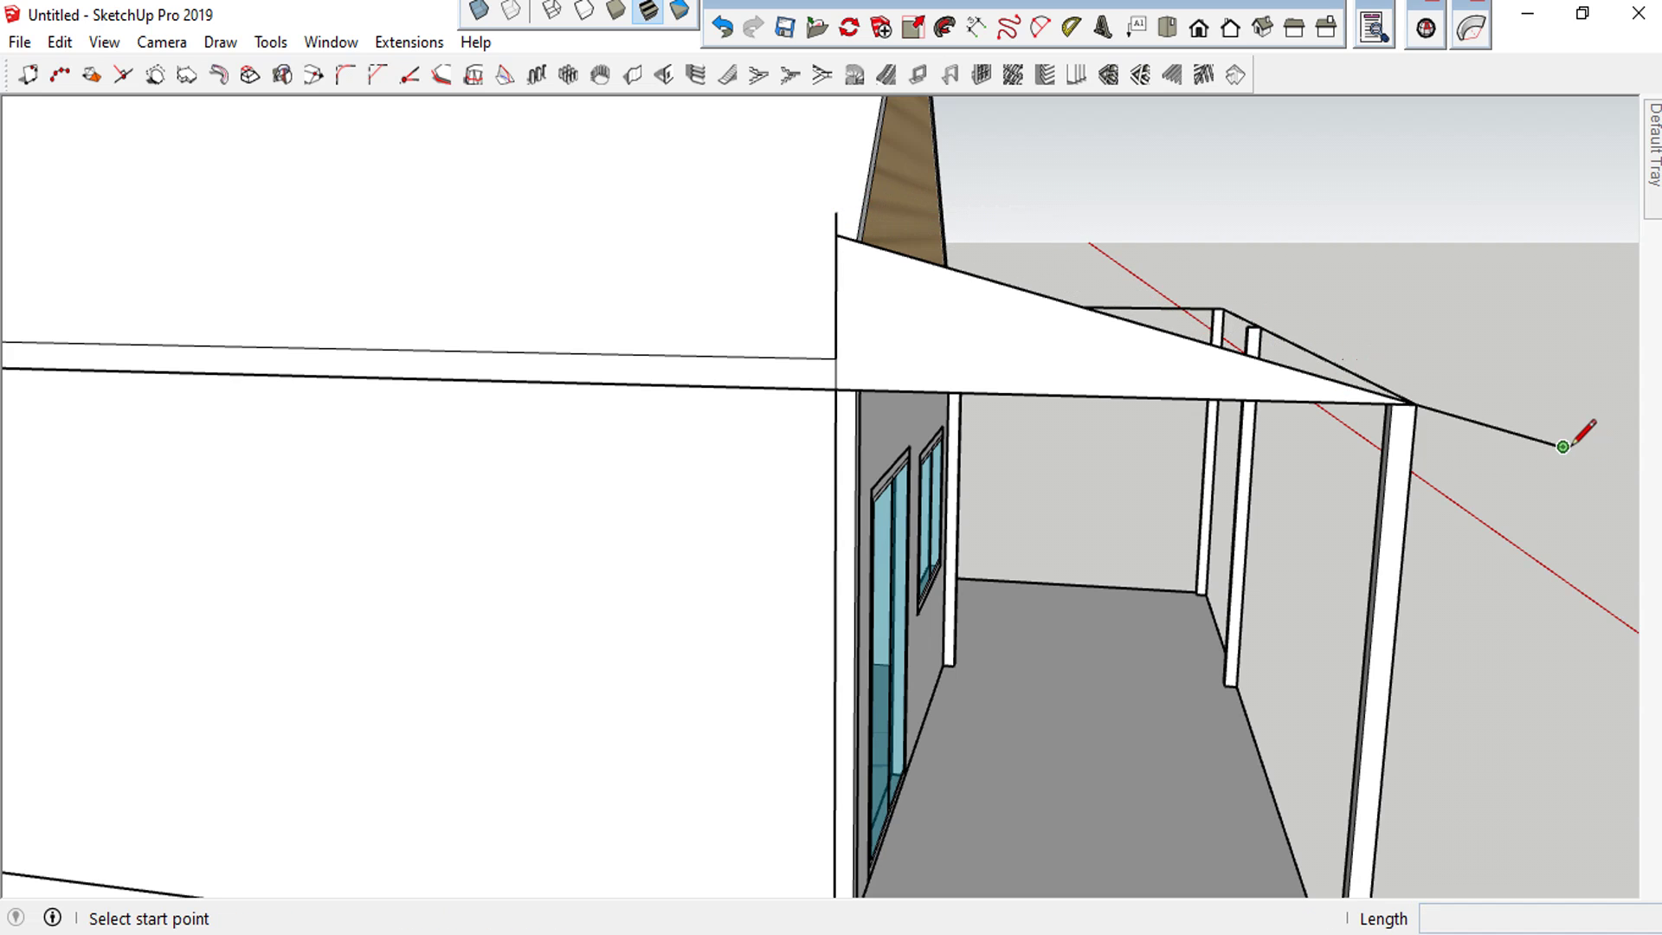
left_click(1562, 447)
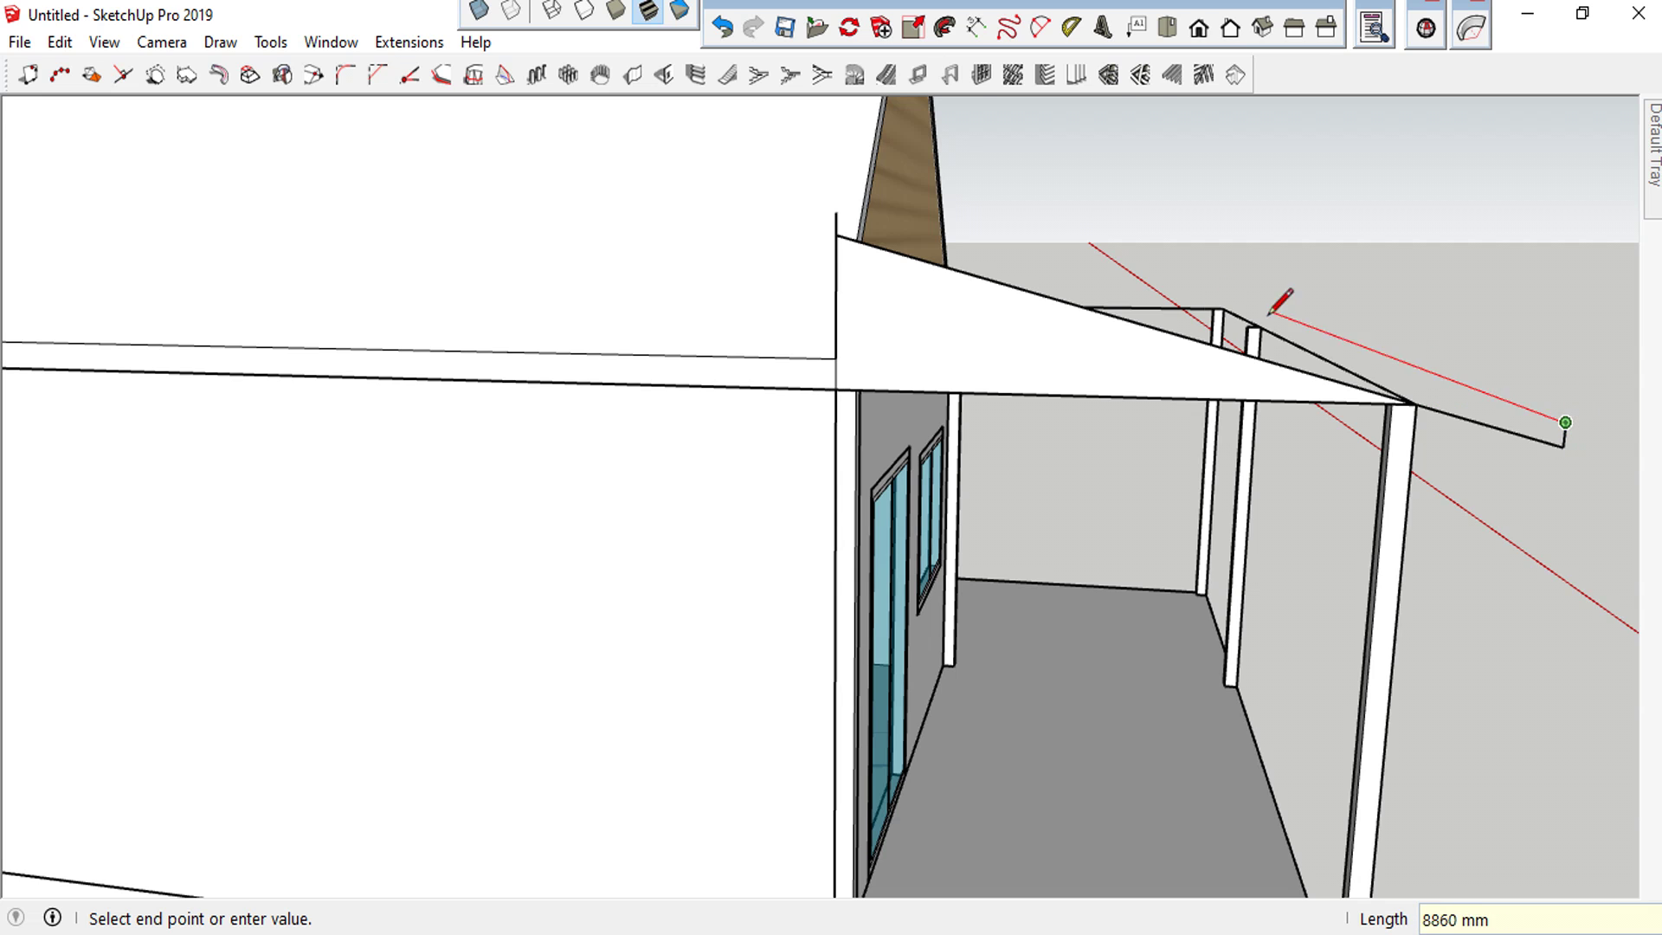
middle_click_drag(959, 234, 865, 303)
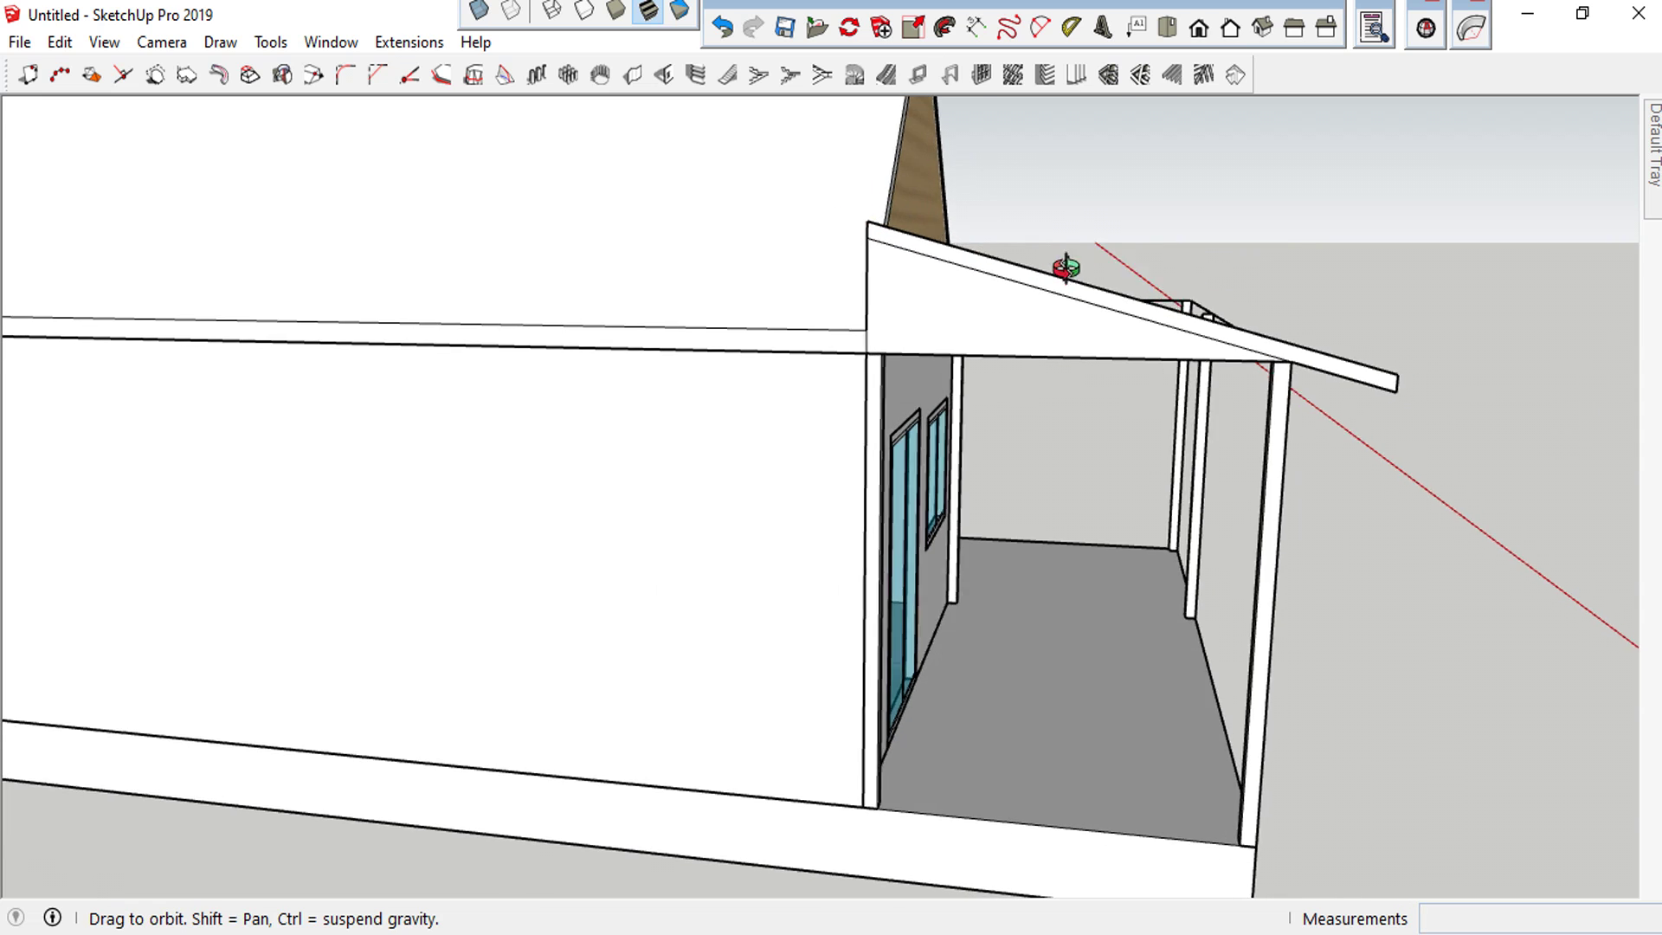
scroll(864, 301, "down", 3)
key("space")
scroll(996, 452, "up", 2)
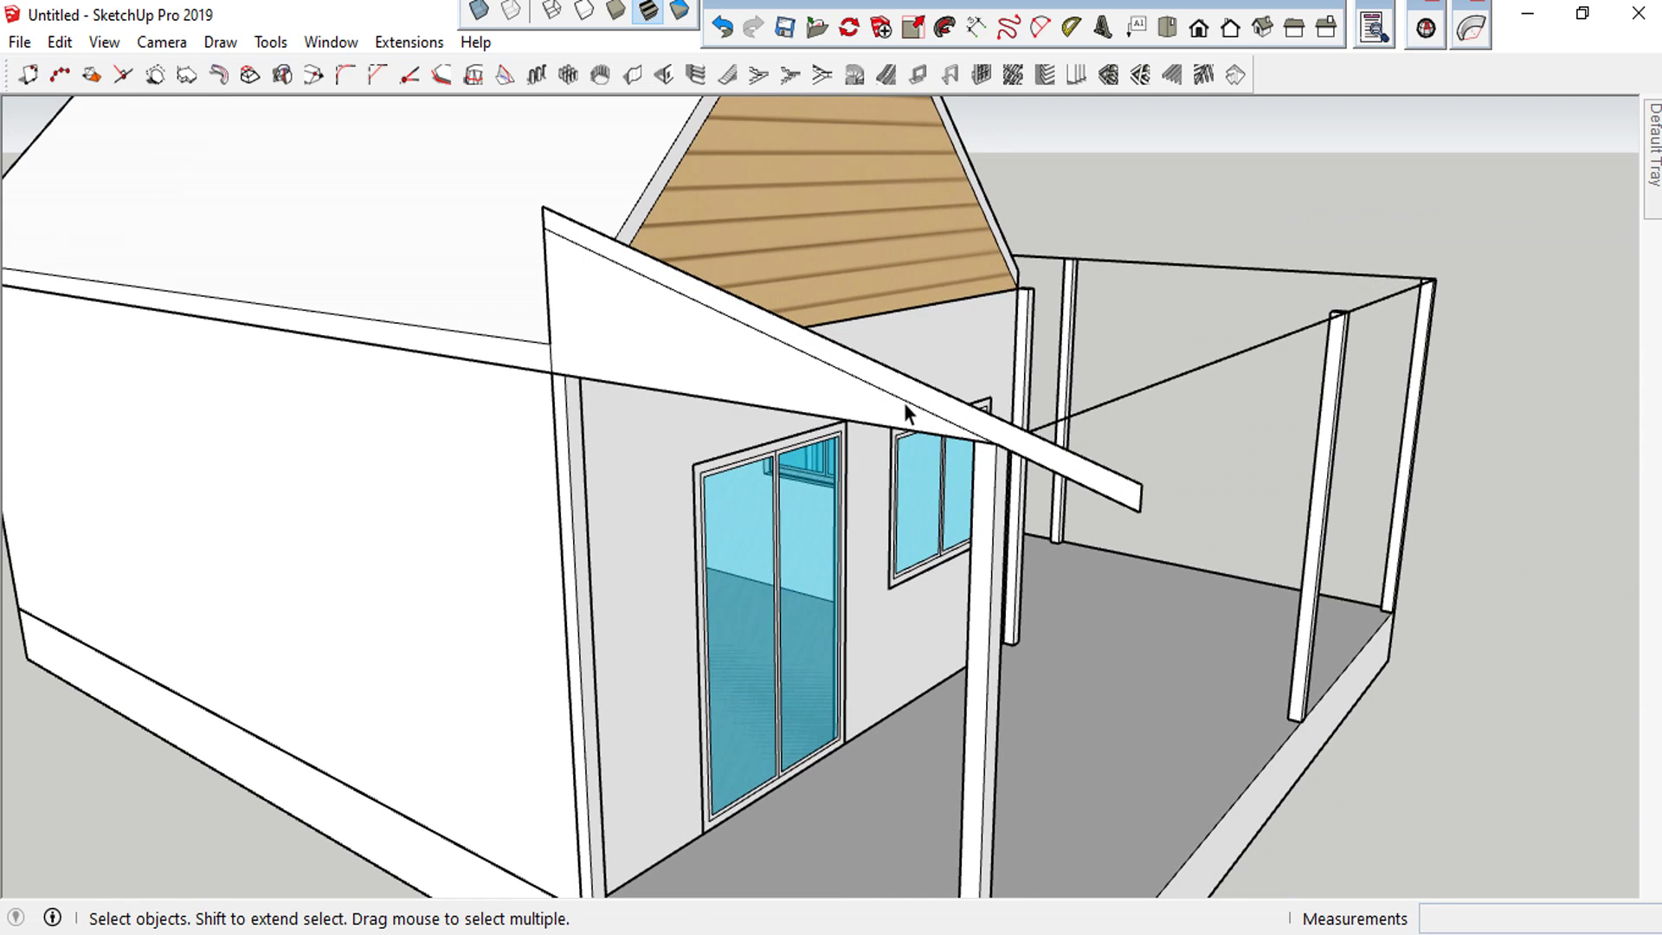
Select the porch deck's corner, side, diagonal and back edges as the sweep path
left_click(544, 286)
left_click(547, 290)
left_click(1143, 390)
mouse_move(1143, 391)
middle_mouse_down()
mouse_move(866, 459)
mouse_move(1246, 529)
mouse_move(1307, 448)
middle_mouse_up()
left_click(1319, 438, "shift")
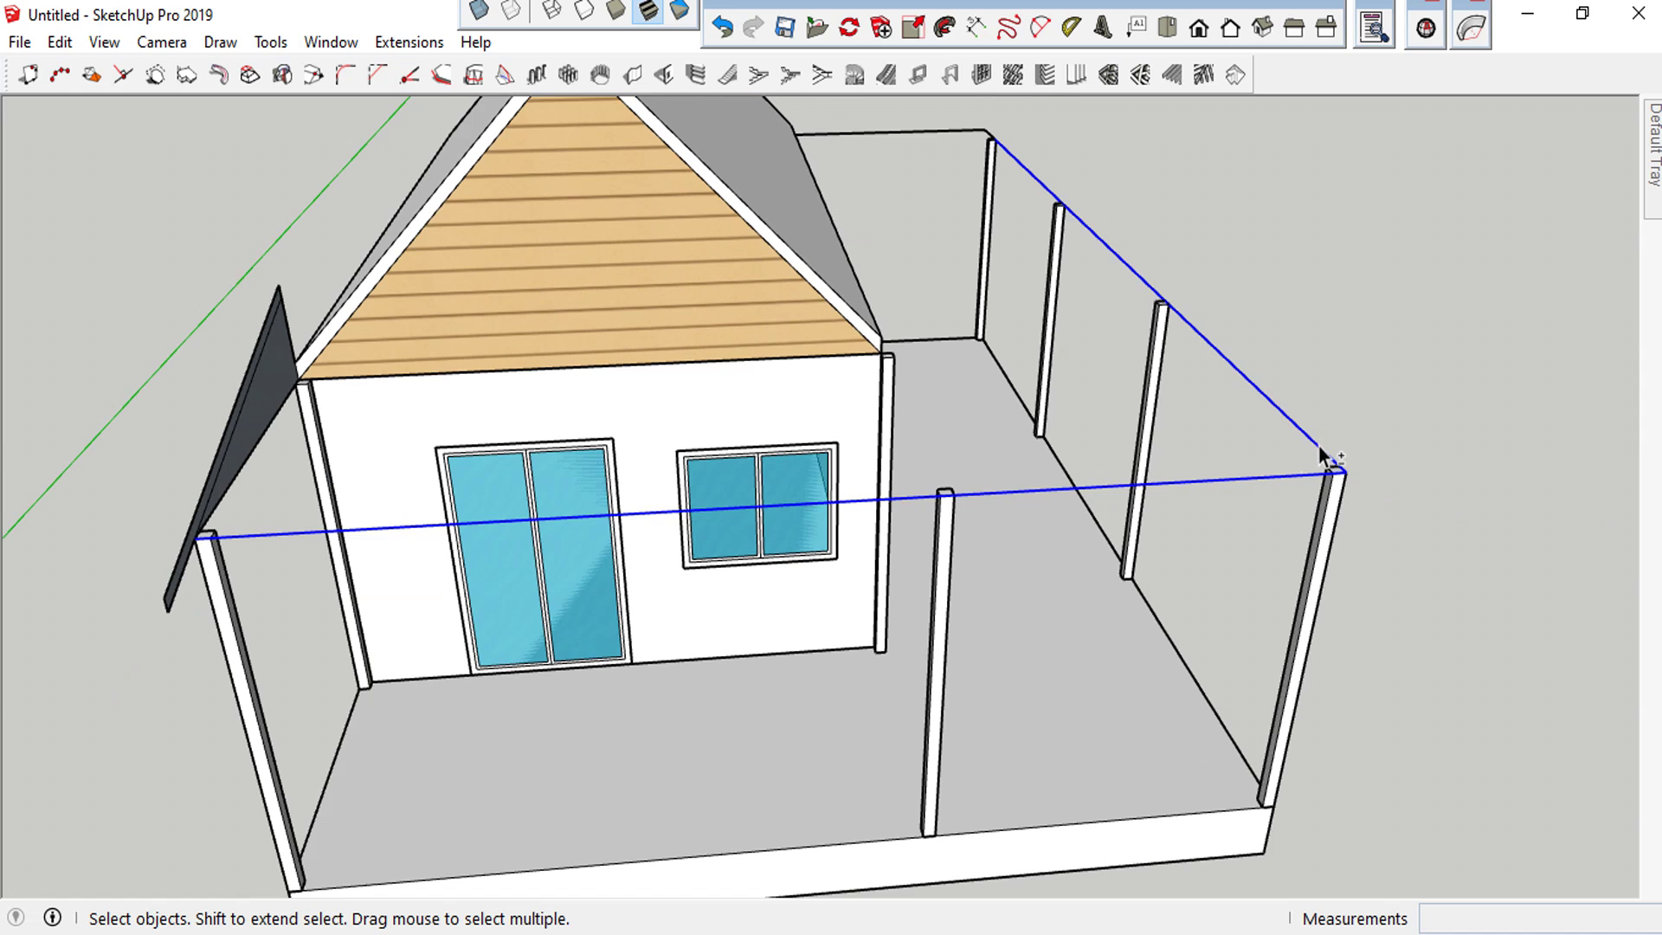
scroll(1029, 100, "up", 2)
scroll(982, 138, "up", 2)
scroll(981, 145, "up", 3)
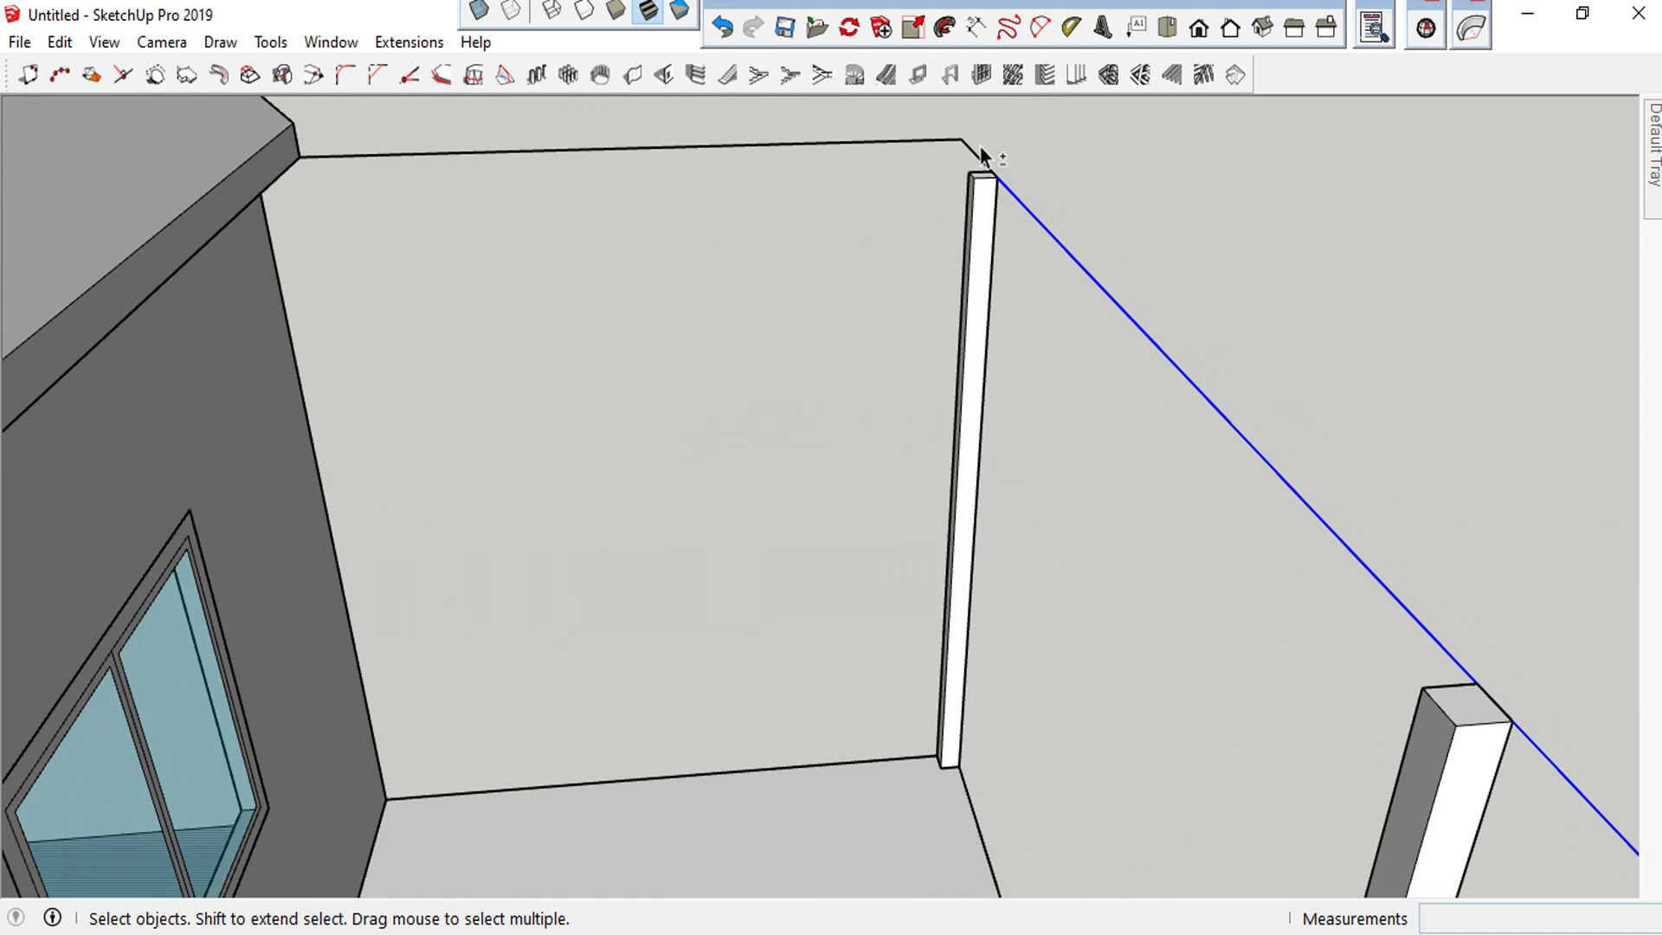
left_click(917, 140, "shift")
scroll(996, 152, "down", 3)
scroll(1151, 166, "down", 3)
scroll(1238, 225, "down", 3)
mouse_move(1250, 285)
middle_mouse_down()
mouse_move(1394, 427)
mouse_move(1255, 329)
middle_mouse_up()
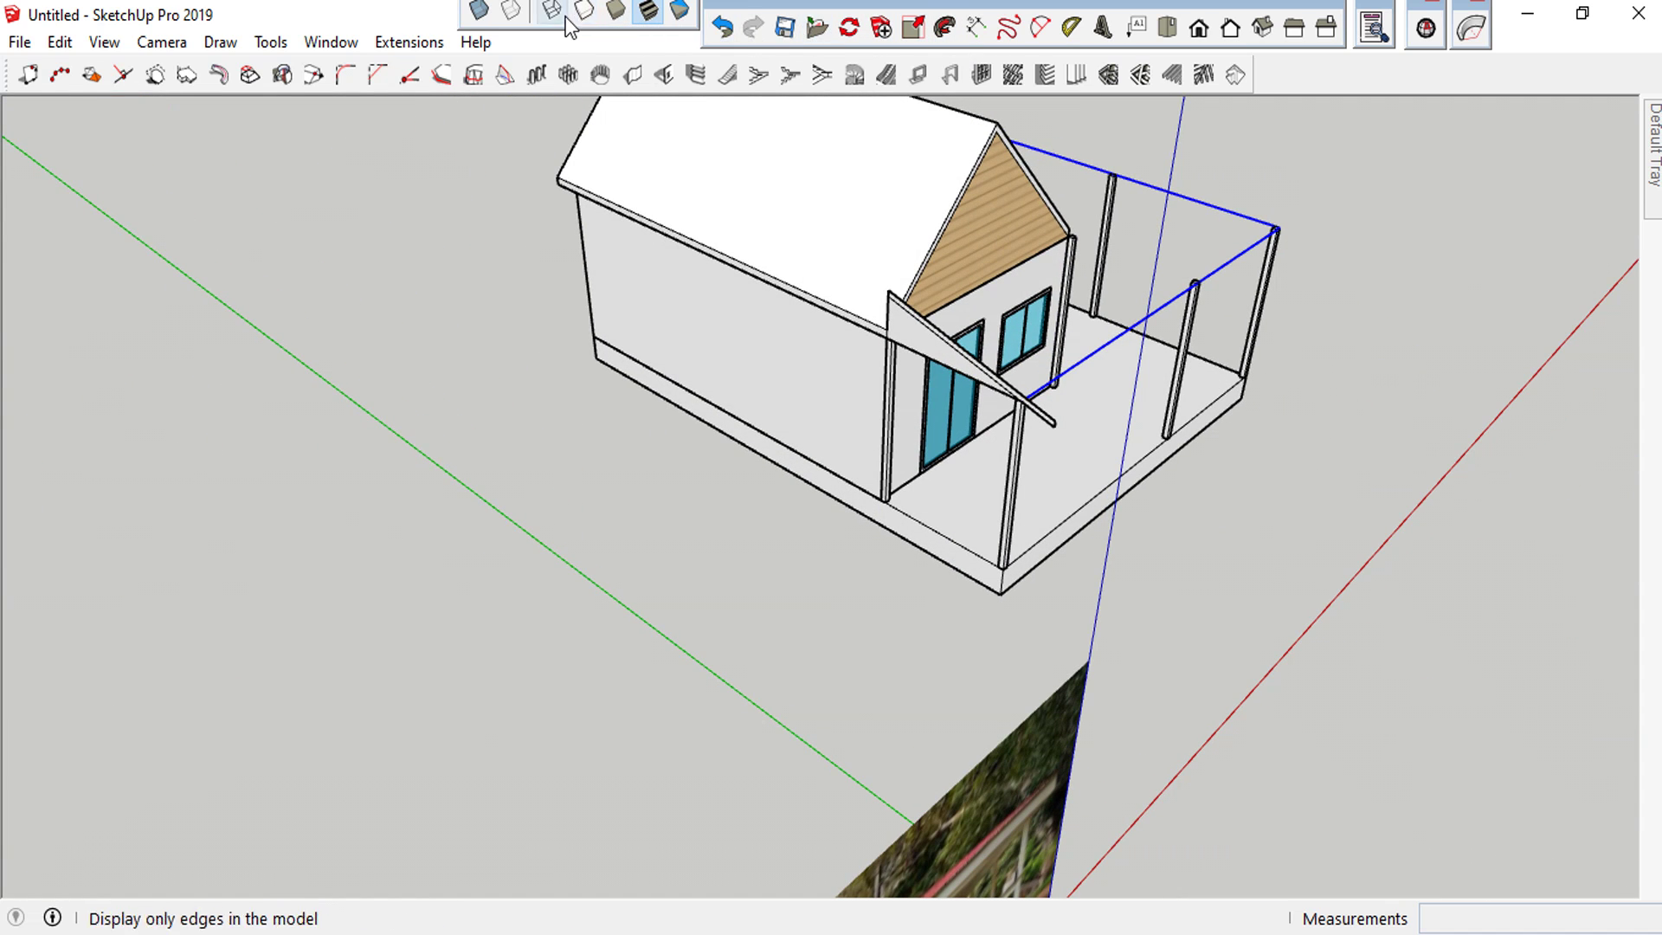
Follow Me the sloped roof profile along the path and inspect the new porch roof
left_click(945, 27)
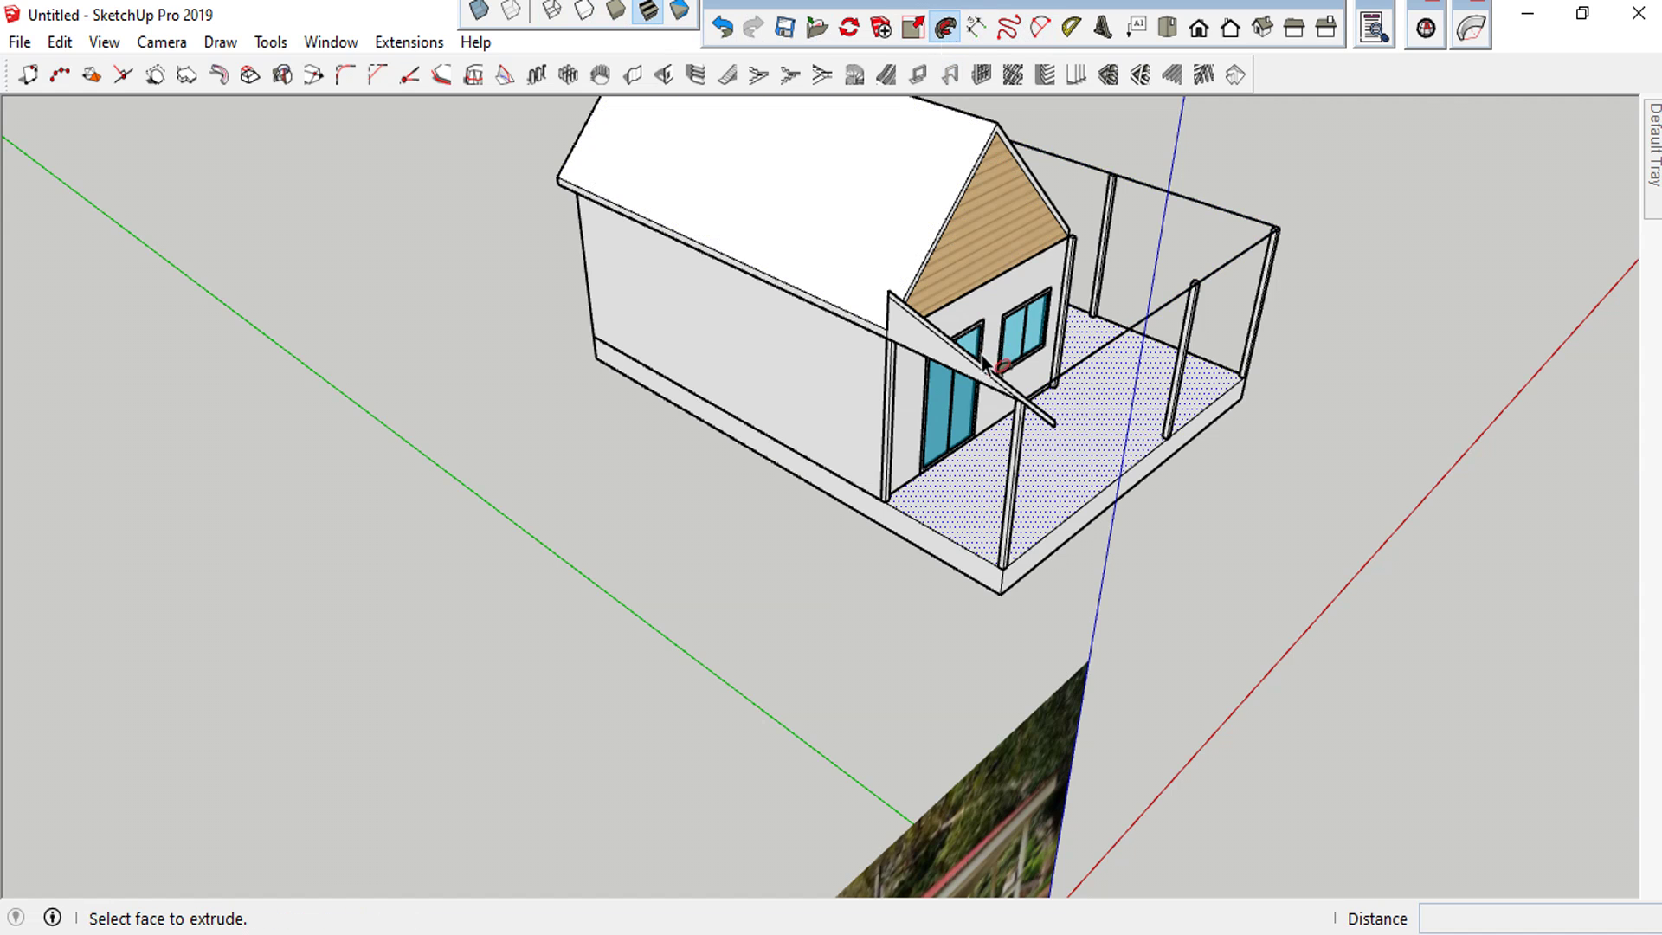
scroll(1030, 381, "up", 3)
scroll(1035, 372, "up", 3)
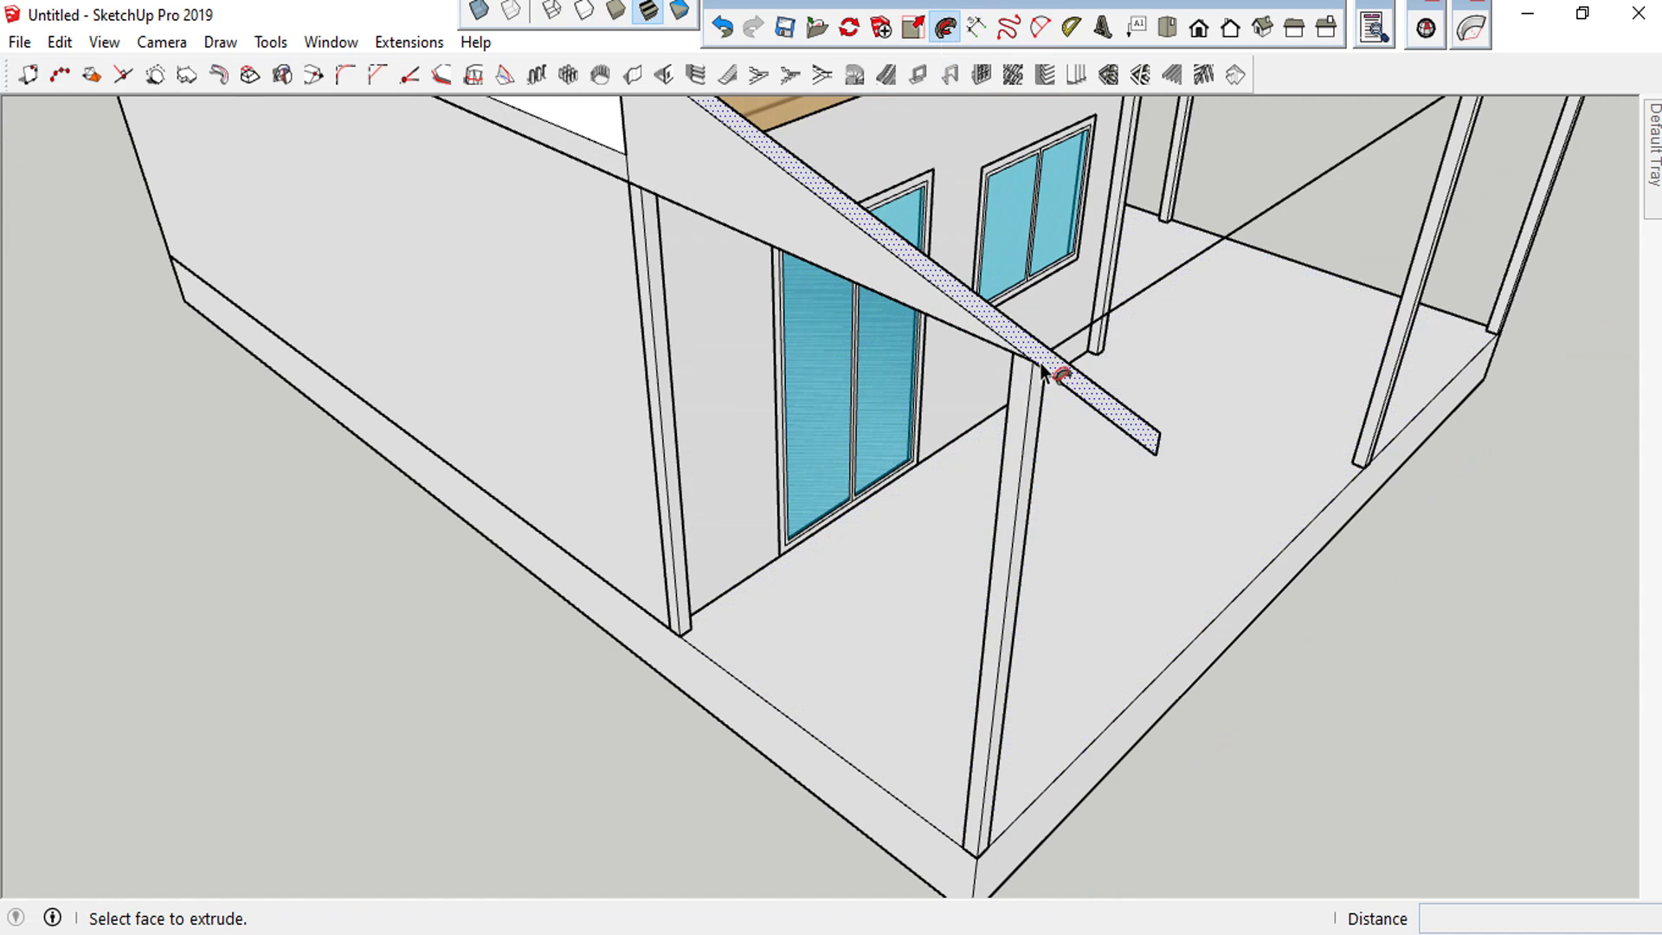
scroll(1047, 370, "down", 3)
scroll(1060, 307, "down", 3)
mouse_move(1064, 303)
middle_mouse_down()
mouse_move(1198, 278)
mouse_move(688, 372)
middle_mouse_up()
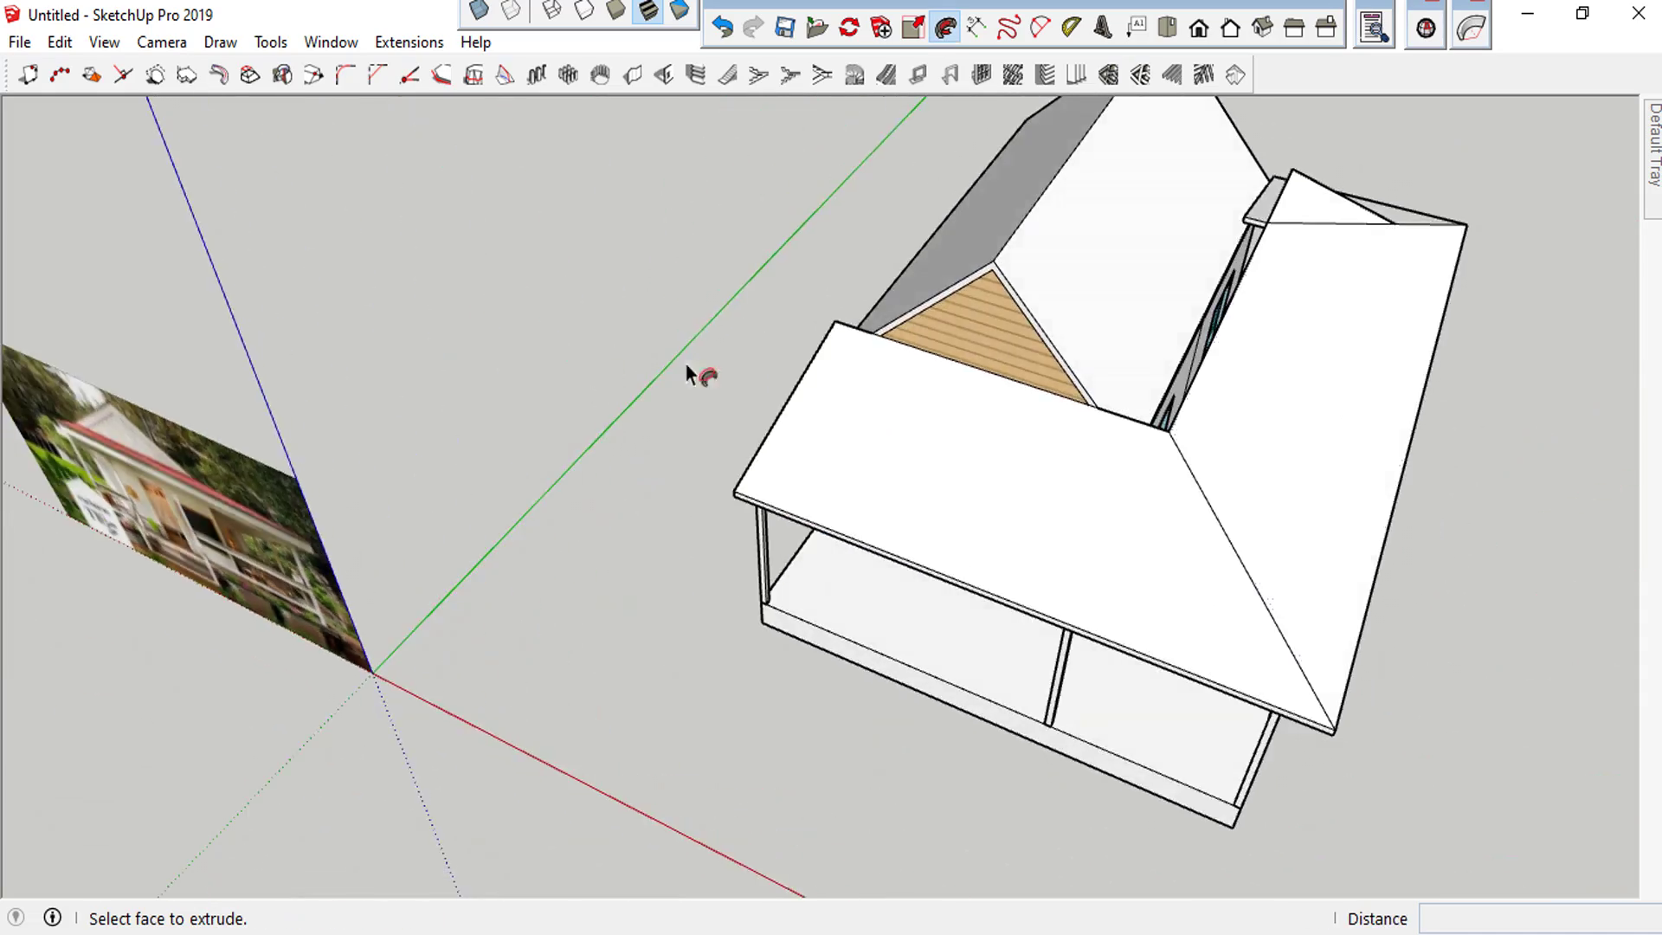
scroll(1261, 408, "down", 3)
scroll(1345, 379, "up", 3)
mouse_move(1345, 379)
middle_mouse_down()
mouse_move(1260, 63)
mouse_move(1289, 9)
mouse_move(1058, 223)
middle_mouse_up()
scroll(1142, 329, "up", 3)
scroll(1107, 382, "down", 2)
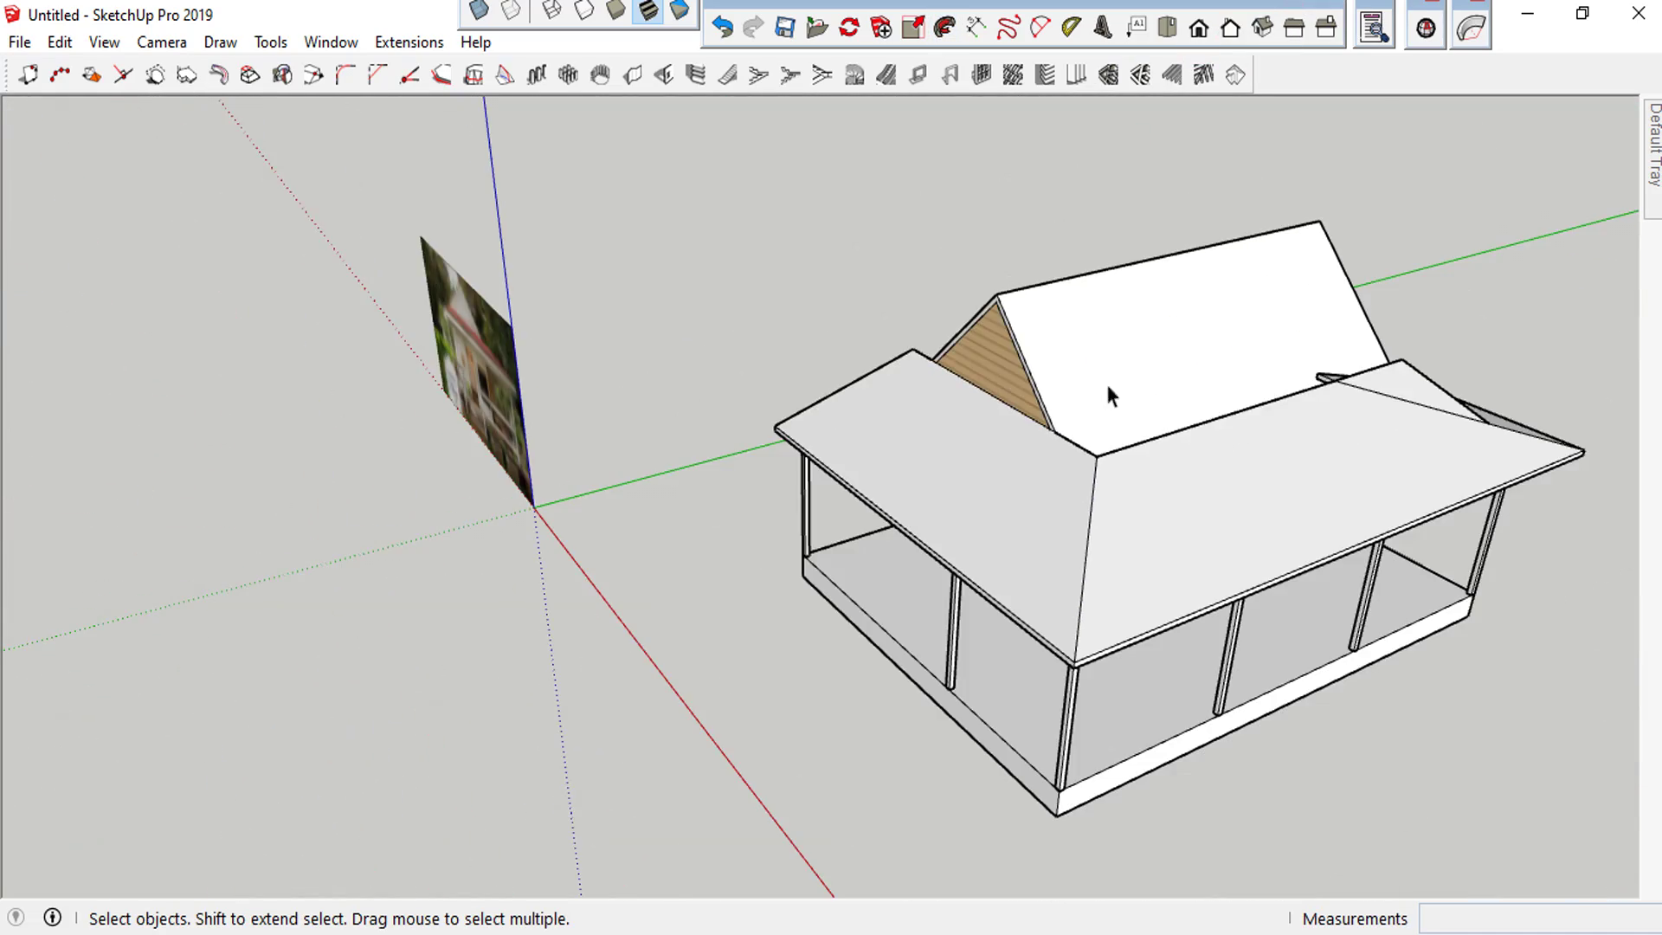
scroll(433, 389, "up", 2)
mouse_move(408, 341)
middle_mouse_down()
mouse_move(638, 386)
mouse_move(1010, 327)
mouse_move(1076, 424)
middle_mouse_up()
scroll(1313, 394, "down", 1)
scroll(1307, 298, "up", 2)
scroll(1319, 255, "down", 2)
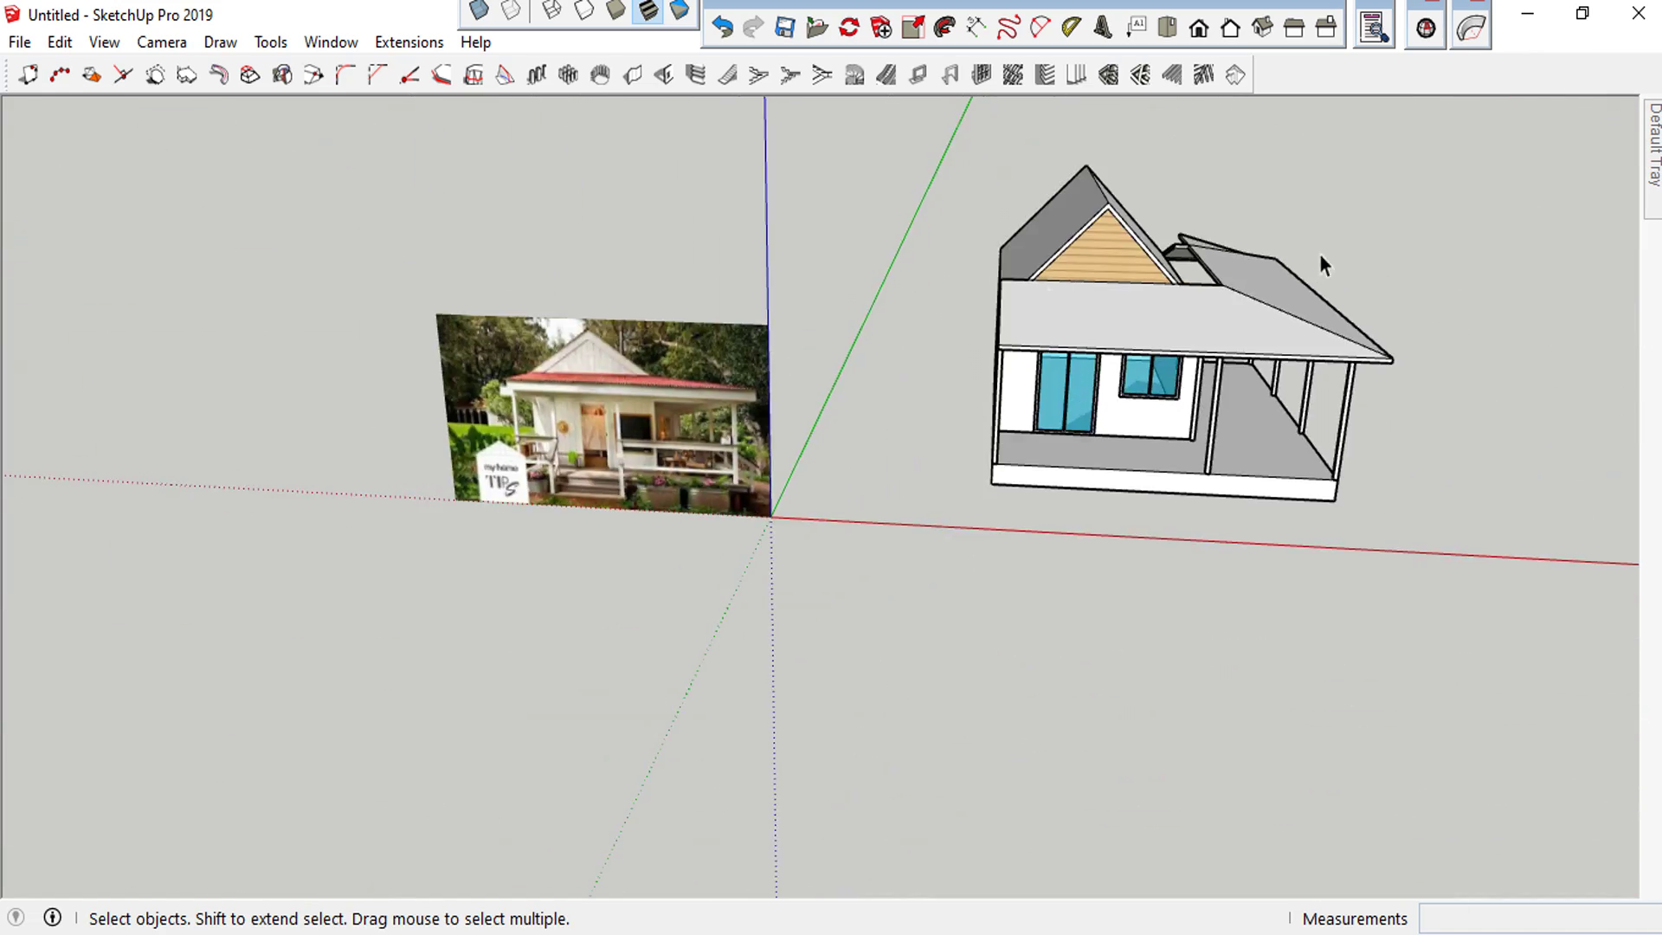
middle_click_drag(1319, 253, 669, 387)
scroll(1161, 562, "up", 3)
scroll(1090, 412, "up", 2)
scroll(1372, 583, "down", 5)
mouse_move(1373, 583)
middle_mouse_down()
mouse_move(1085, 417)
mouse_move(876, 472)
middle_mouse_up()
scroll(978, 544, "up", 2)
scroll(1035, 514, "up", 2)
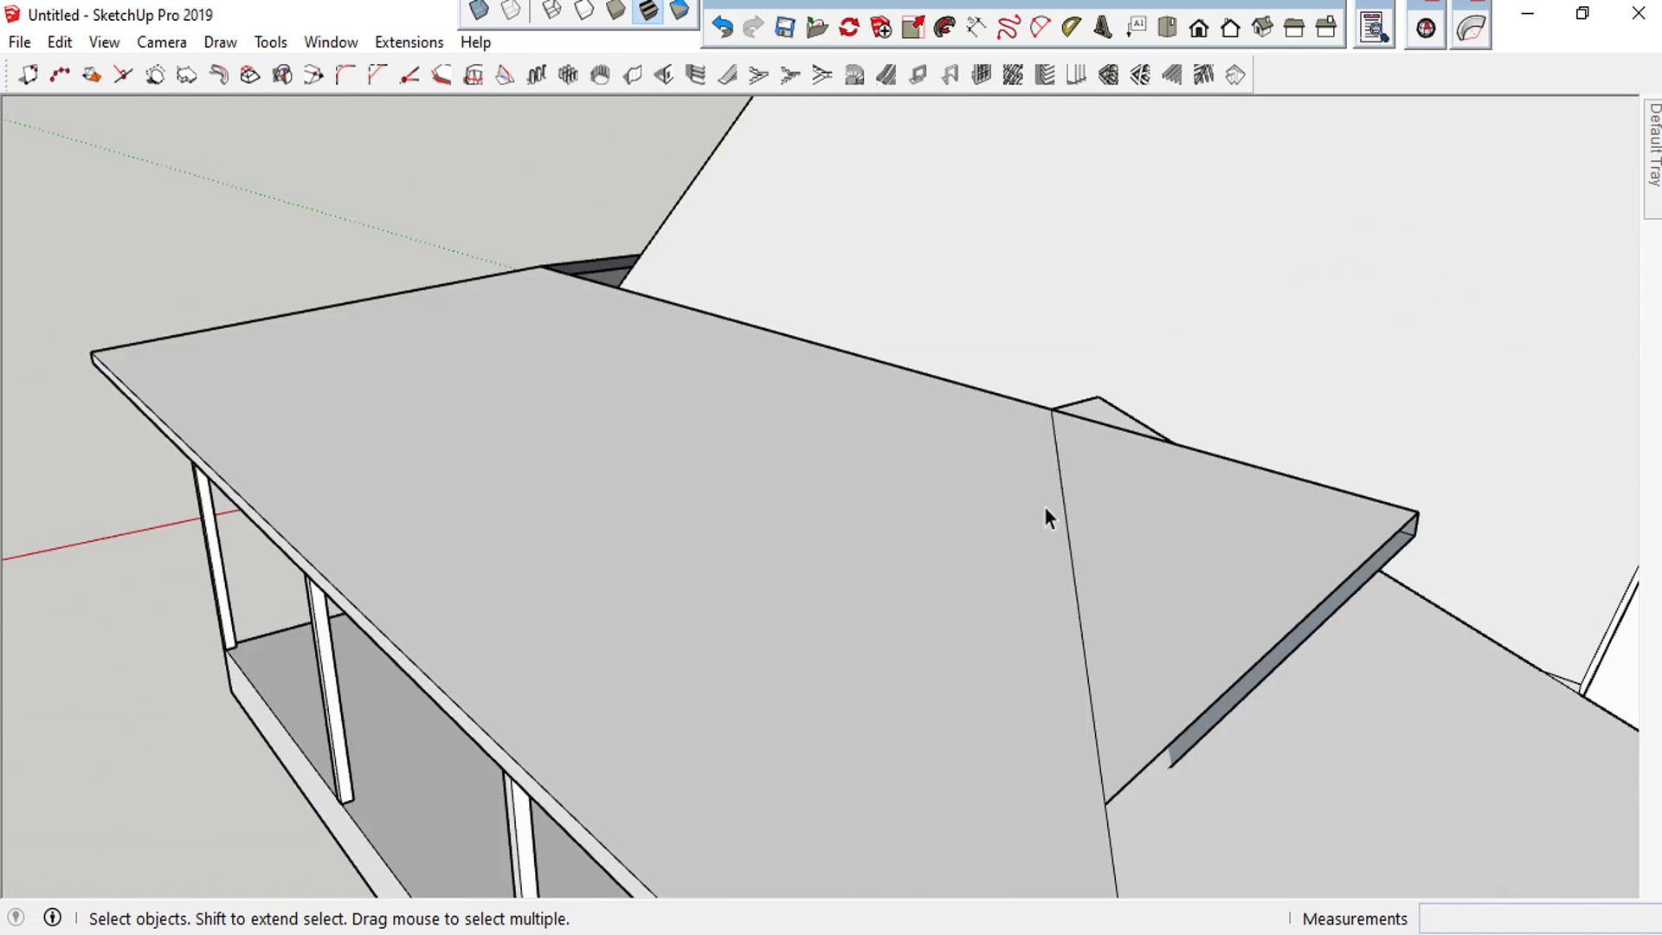
scroll(1076, 491, "up", 1)
scroll(1076, 491, "down", 3)
mouse_move(1097, 511)
middle_mouse_down()
mouse_move(906, 614)
mouse_move(993, 635)
middle_mouse_up()
scroll(994, 636, "up", 2)
scroll(987, 549, "up", 2)
scroll(990, 526, "up", 1)
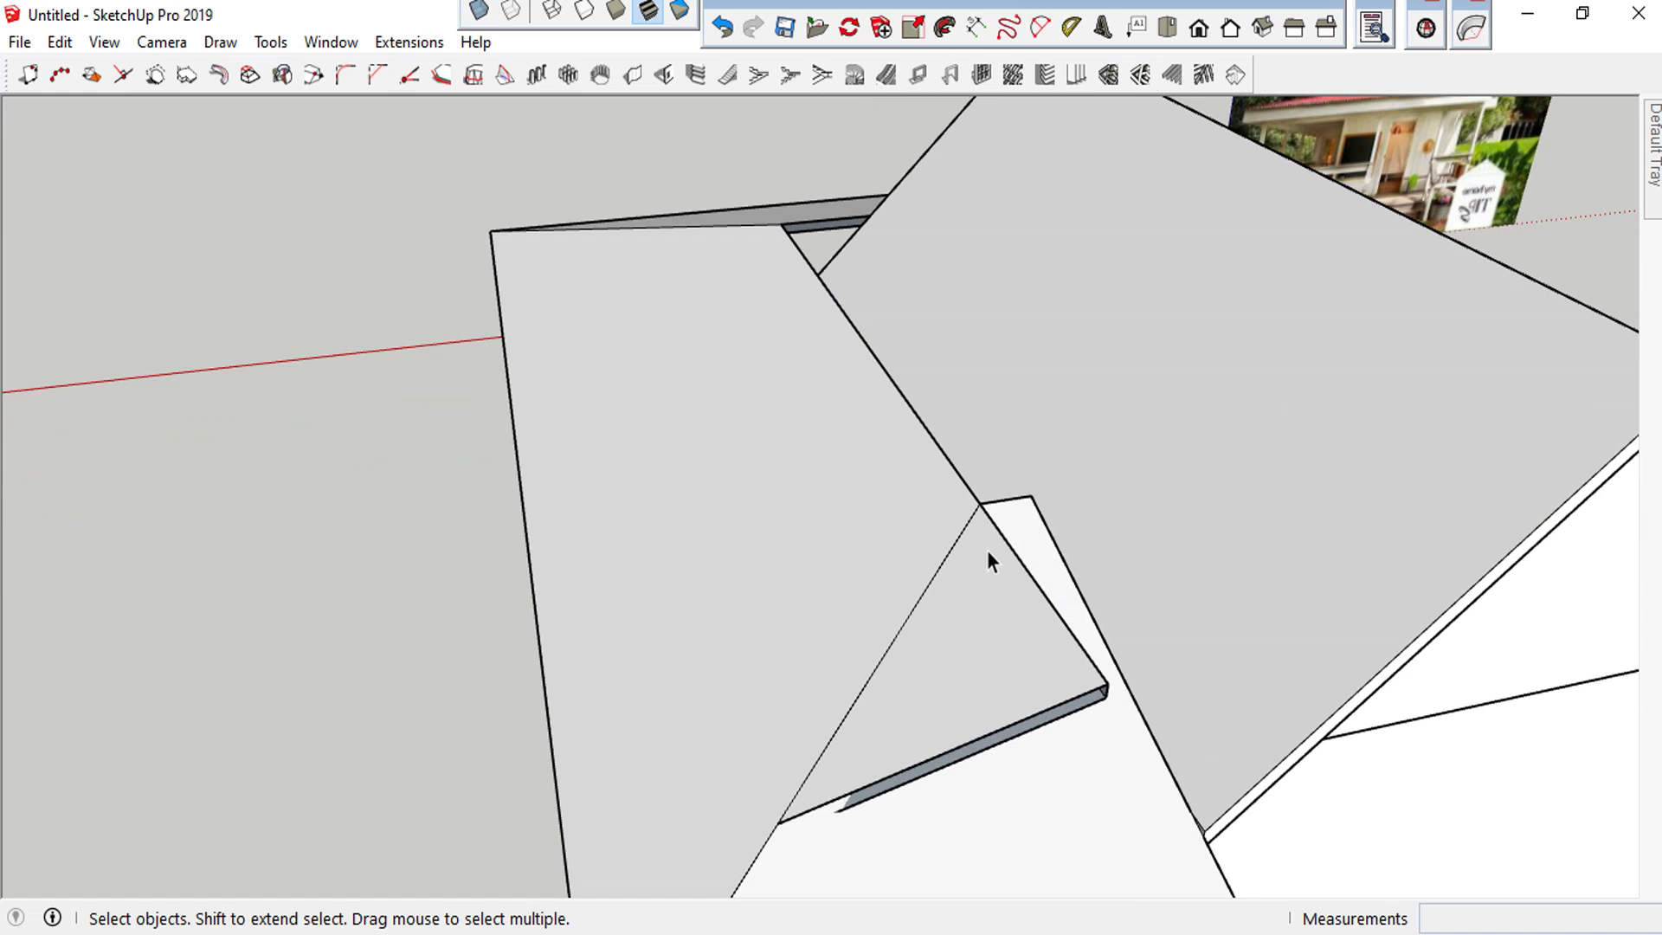
scroll(993, 527, "down", 1)
scroll(993, 527, "down", 3)
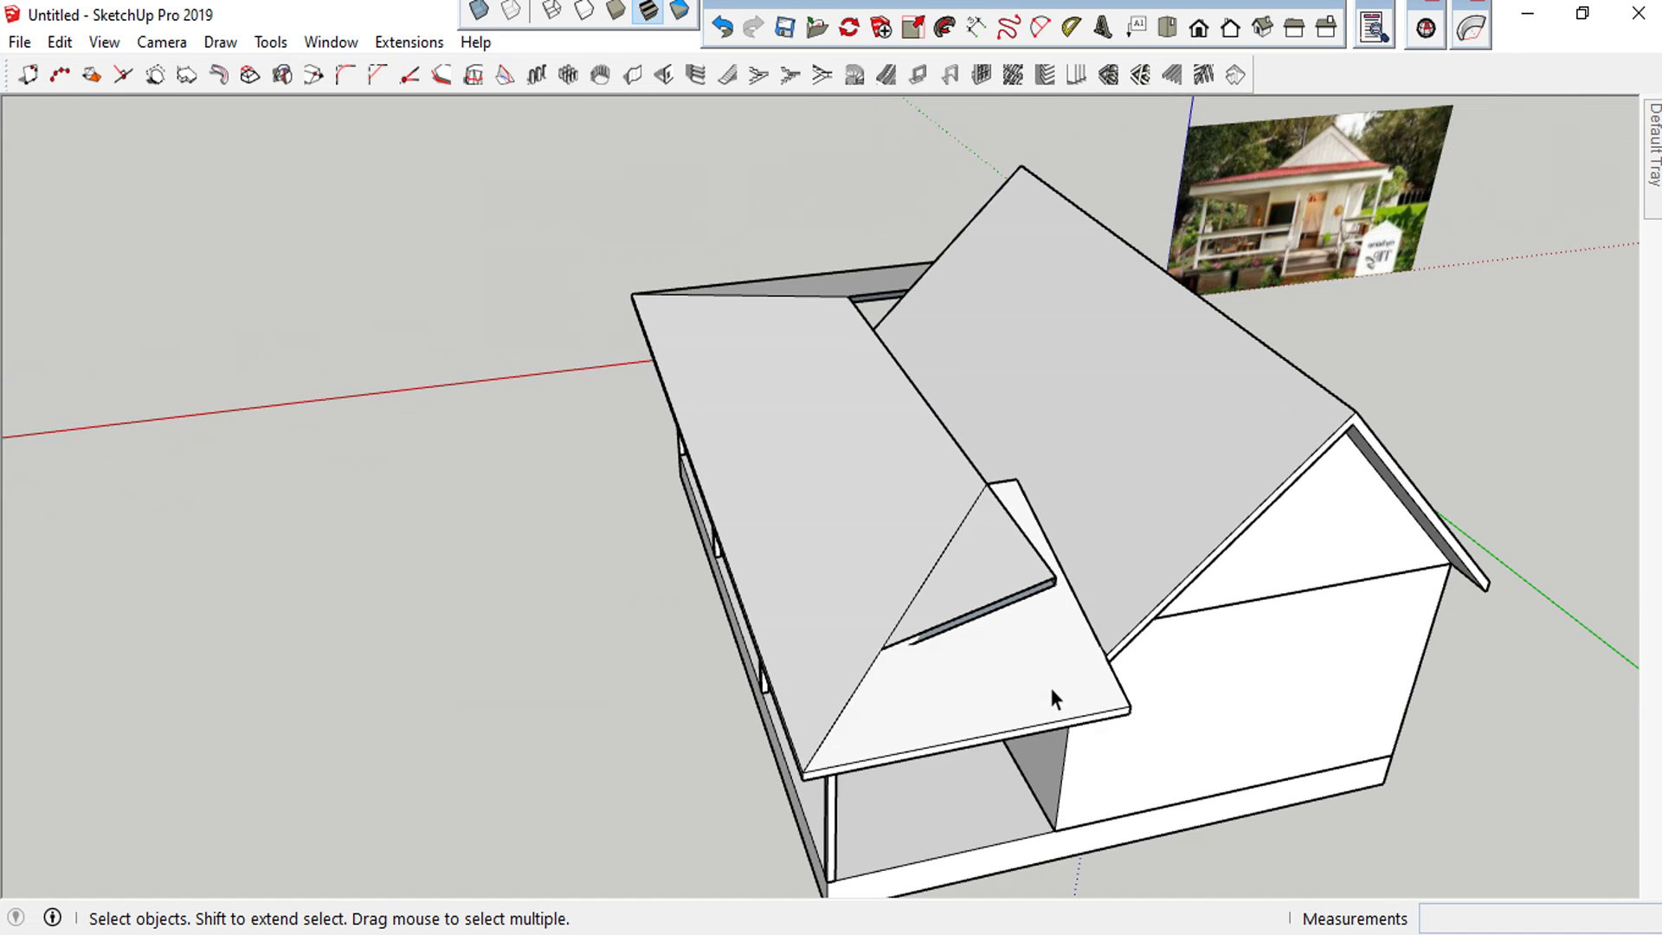
scroll(869, 599, "down", 1)
scroll(853, 610, "down", 2)
mouse_move(936, 552)
middle_mouse_down()
mouse_move(1051, 475)
mouse_move(1112, 372)
mouse_move(1046, 563)
middle_mouse_up()
key("l")
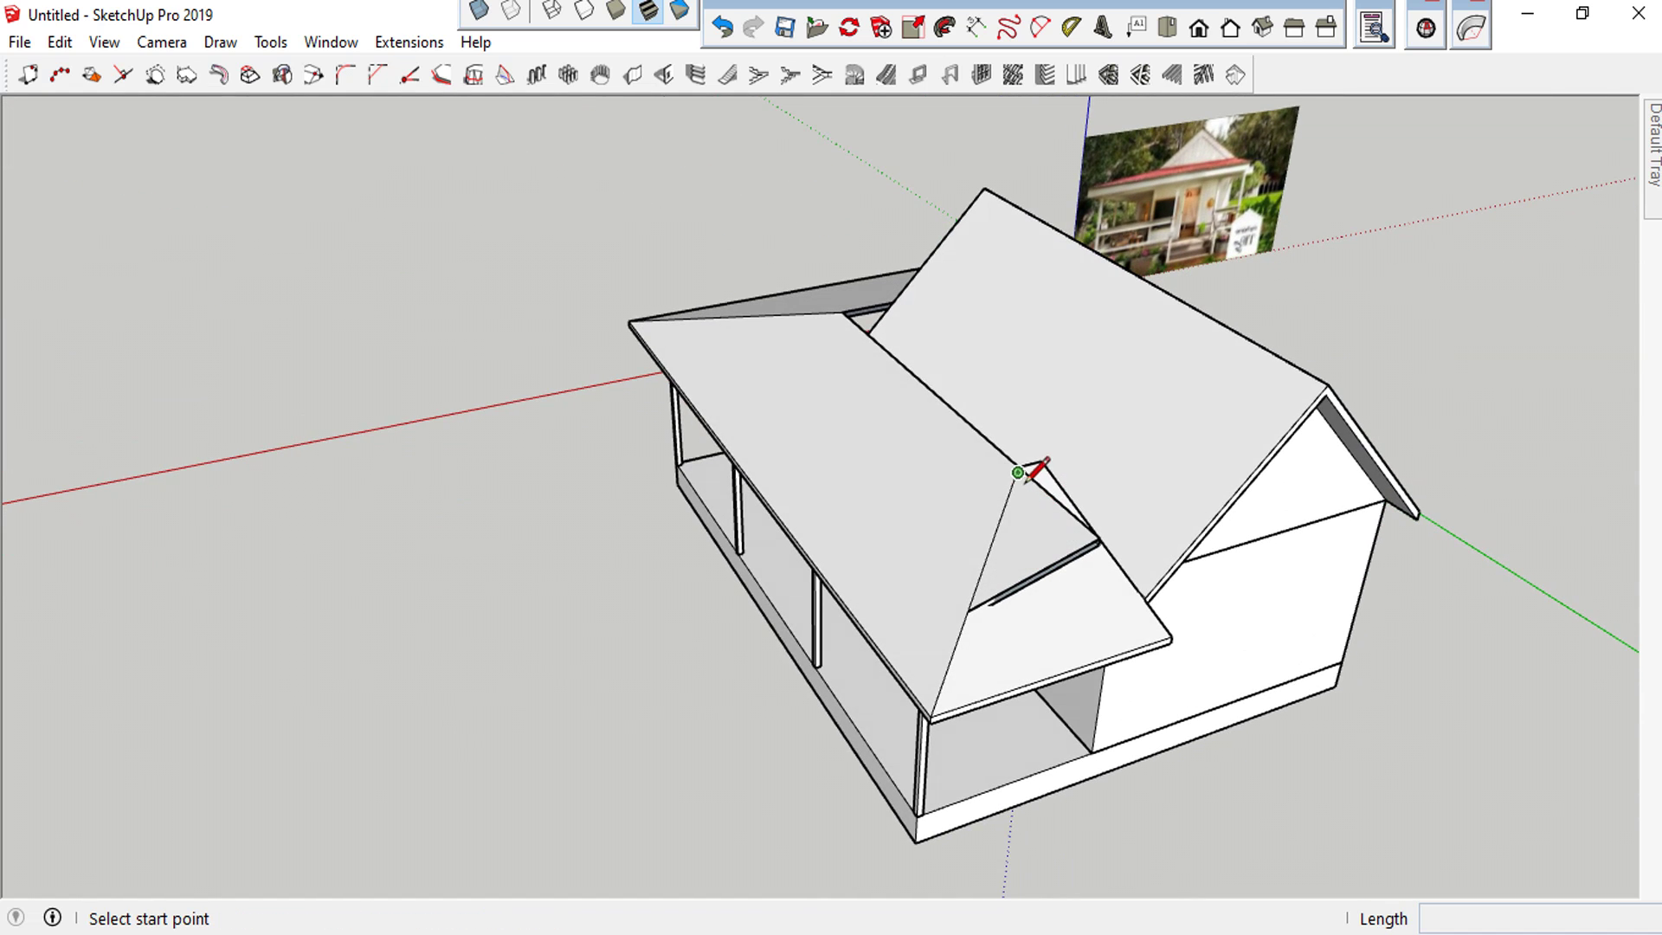
Draw a 6000 mm line from the porch roof's valley point across the main roof to a roof endpoint
left_click(1018, 465)
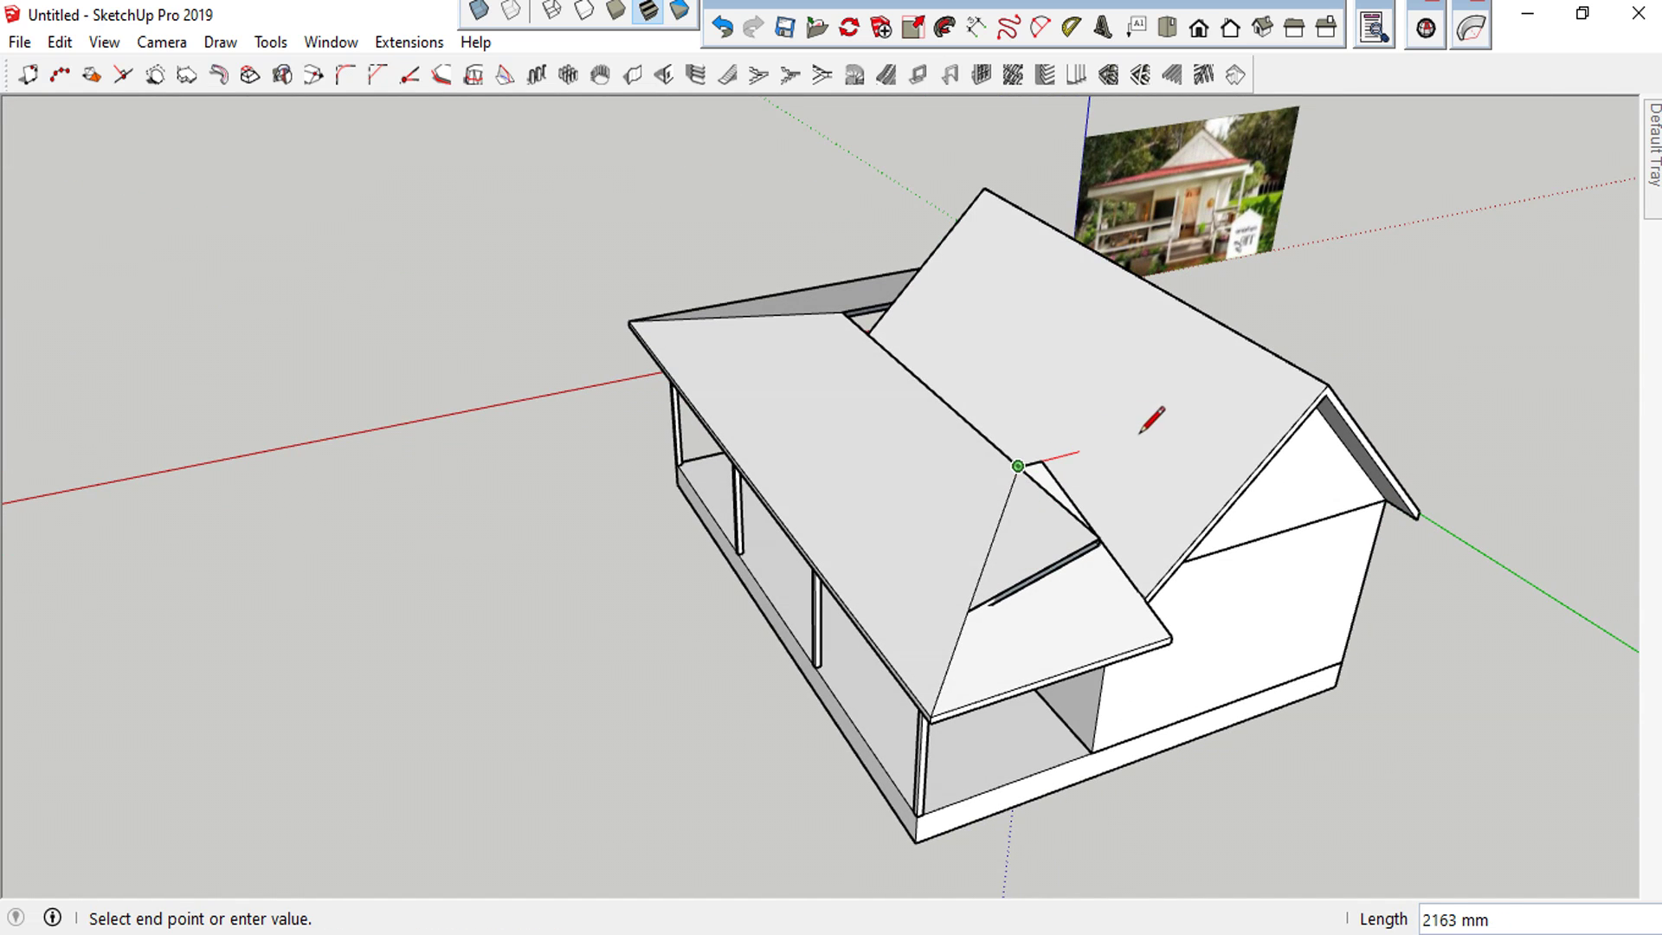
left_click(1077, 449)
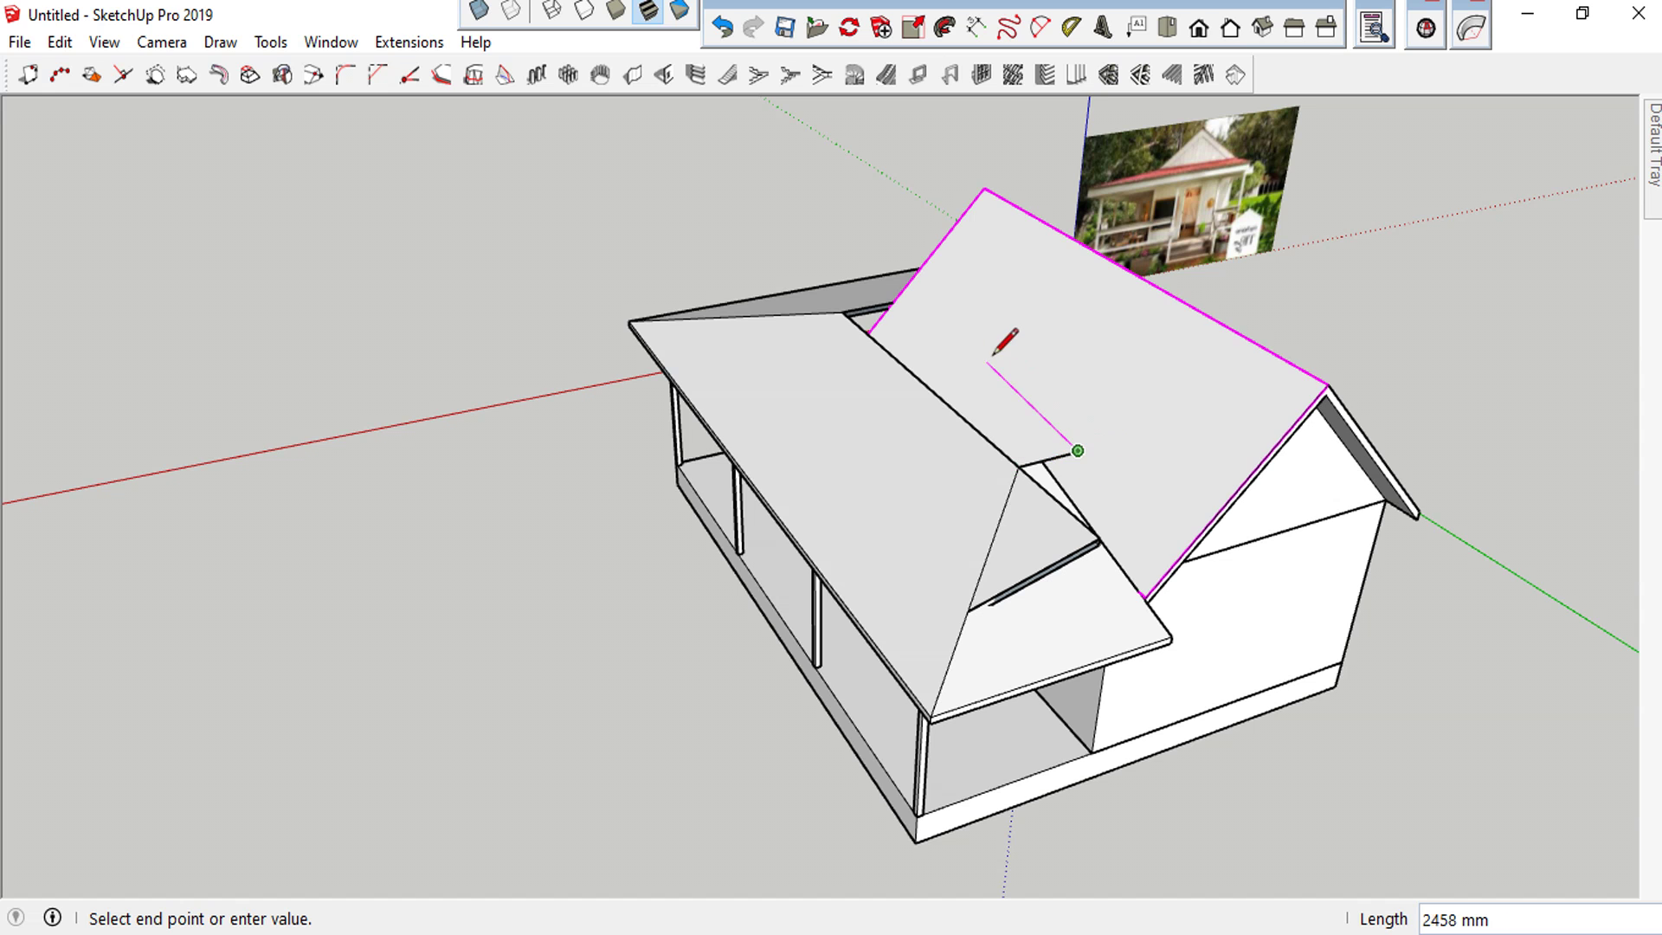
left_click(891, 301)
mouse_move(891, 301)
middle_mouse_down()
mouse_move(864, 538)
mouse_move(709, 363)
mouse_move(1328, 353)
mouse_move(909, 564)
mouse_move(917, 546)
mouse_move(681, 433)
mouse_move(695, 688)
middle_mouse_up()
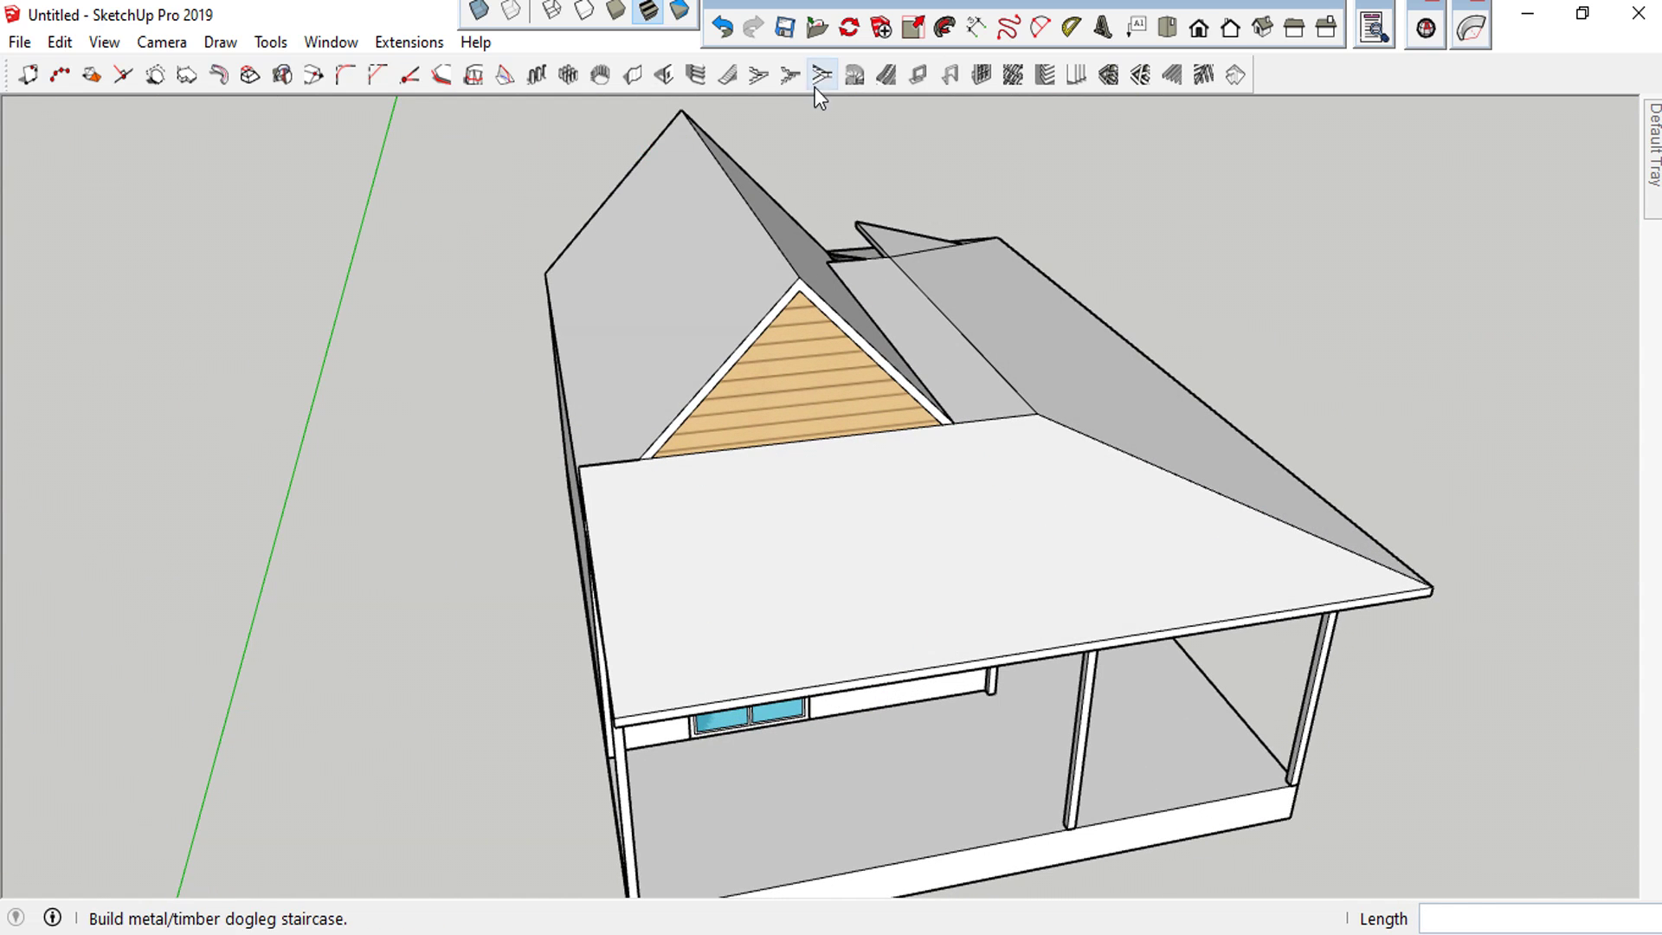
Undo the last drawn roof line
left_click(723, 27)
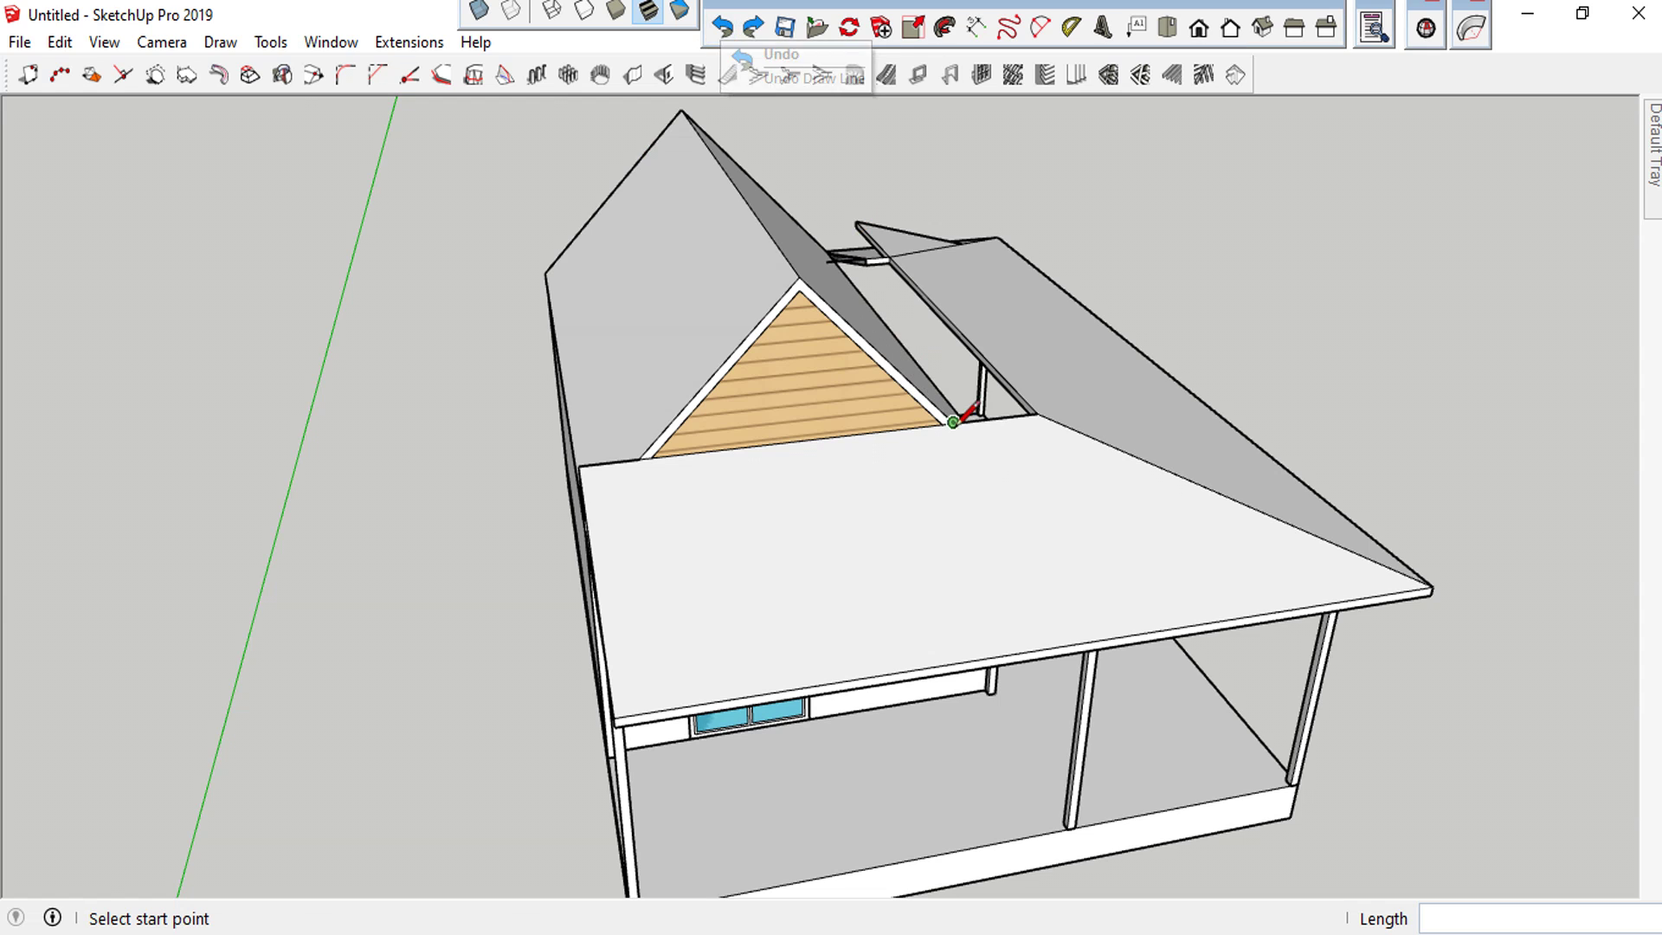
scroll(1019, 422, "up", 2)
left_click(1042, 397)
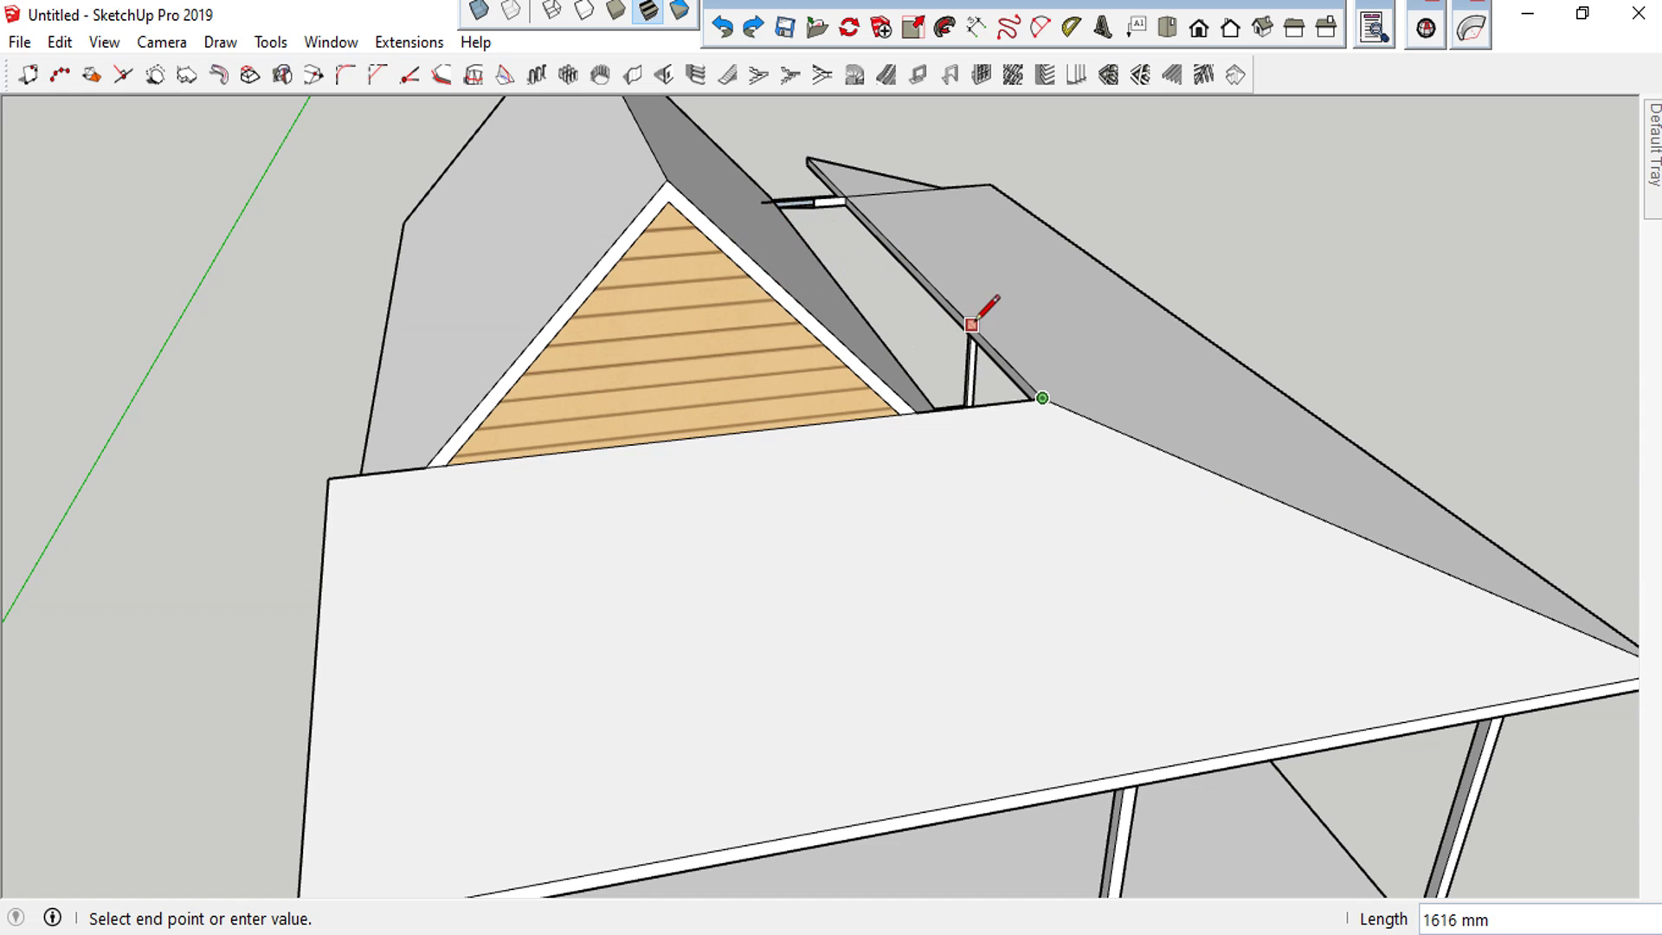
key("space")
Move-copy the porch roof edge with Ctrl onto the roof junction corner
left_click(1103, 431)
key("m")
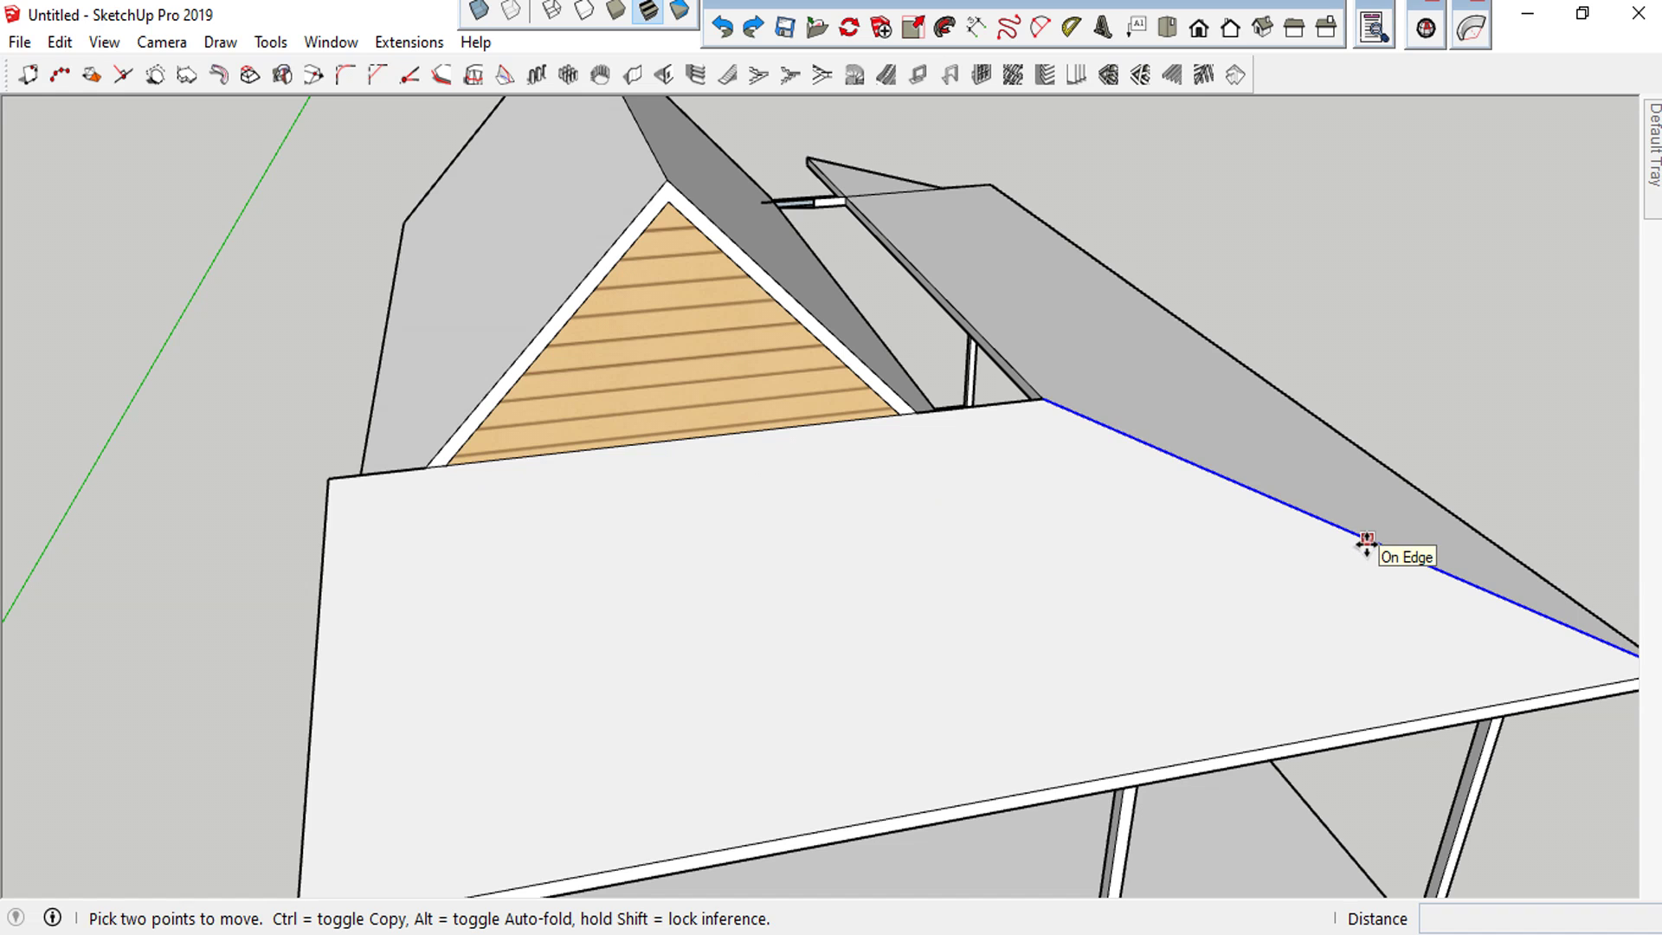
left_click(1367, 539)
key("ctrl")
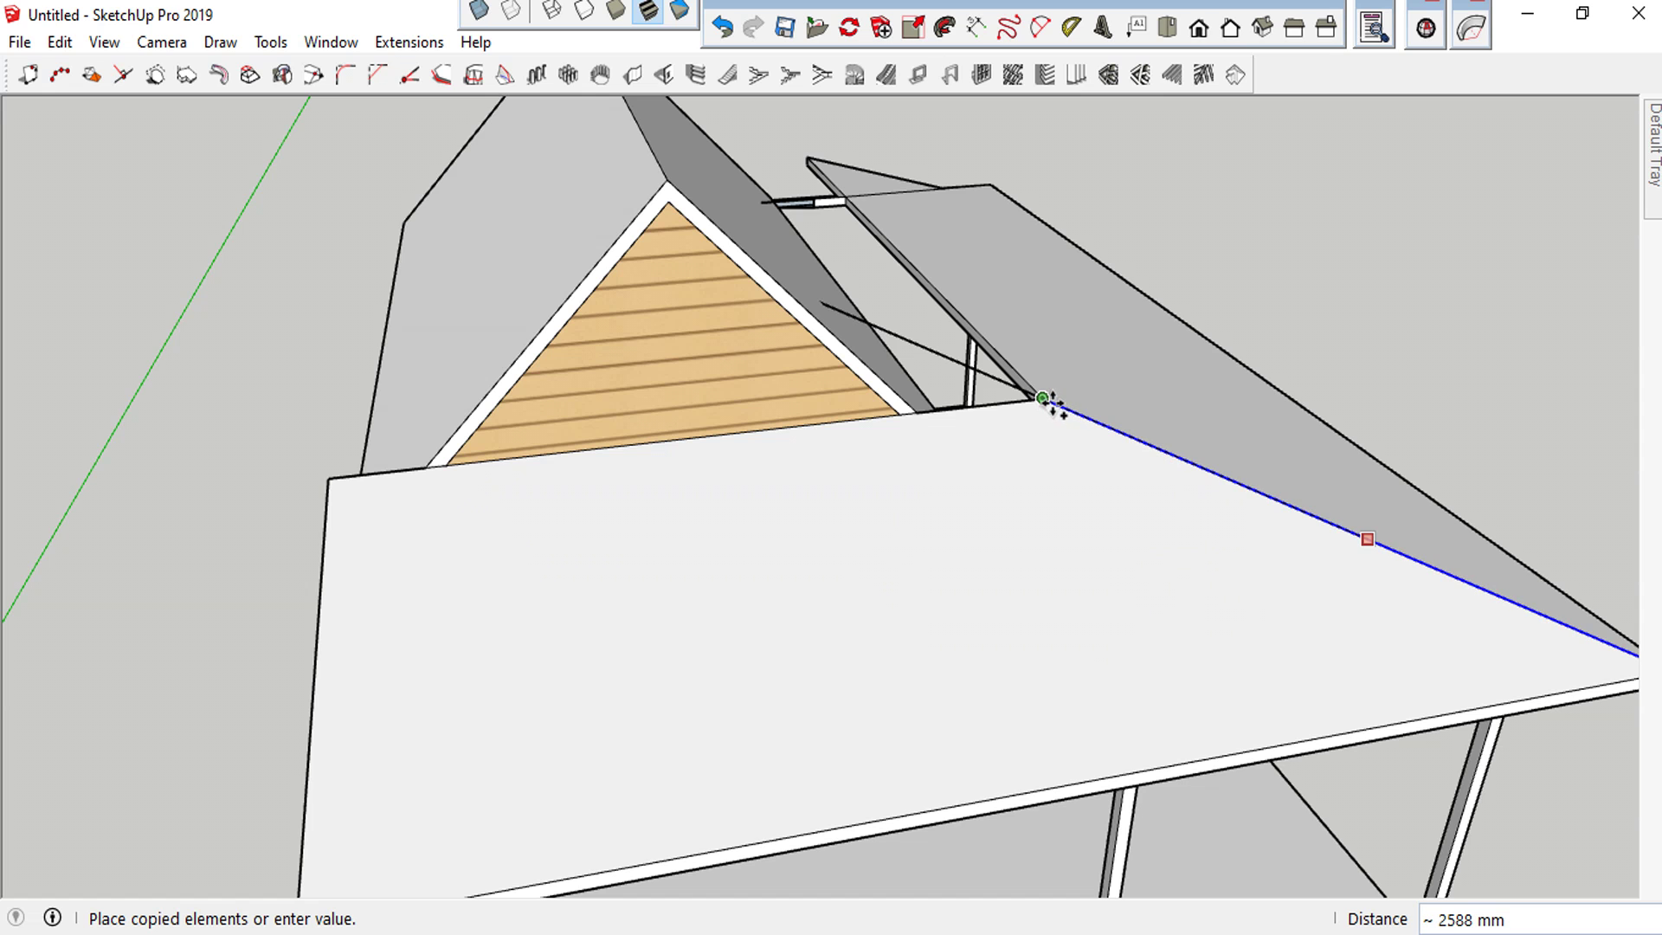
left_click(1045, 399)
middle_click_drag(1051, 398, 677, 280)
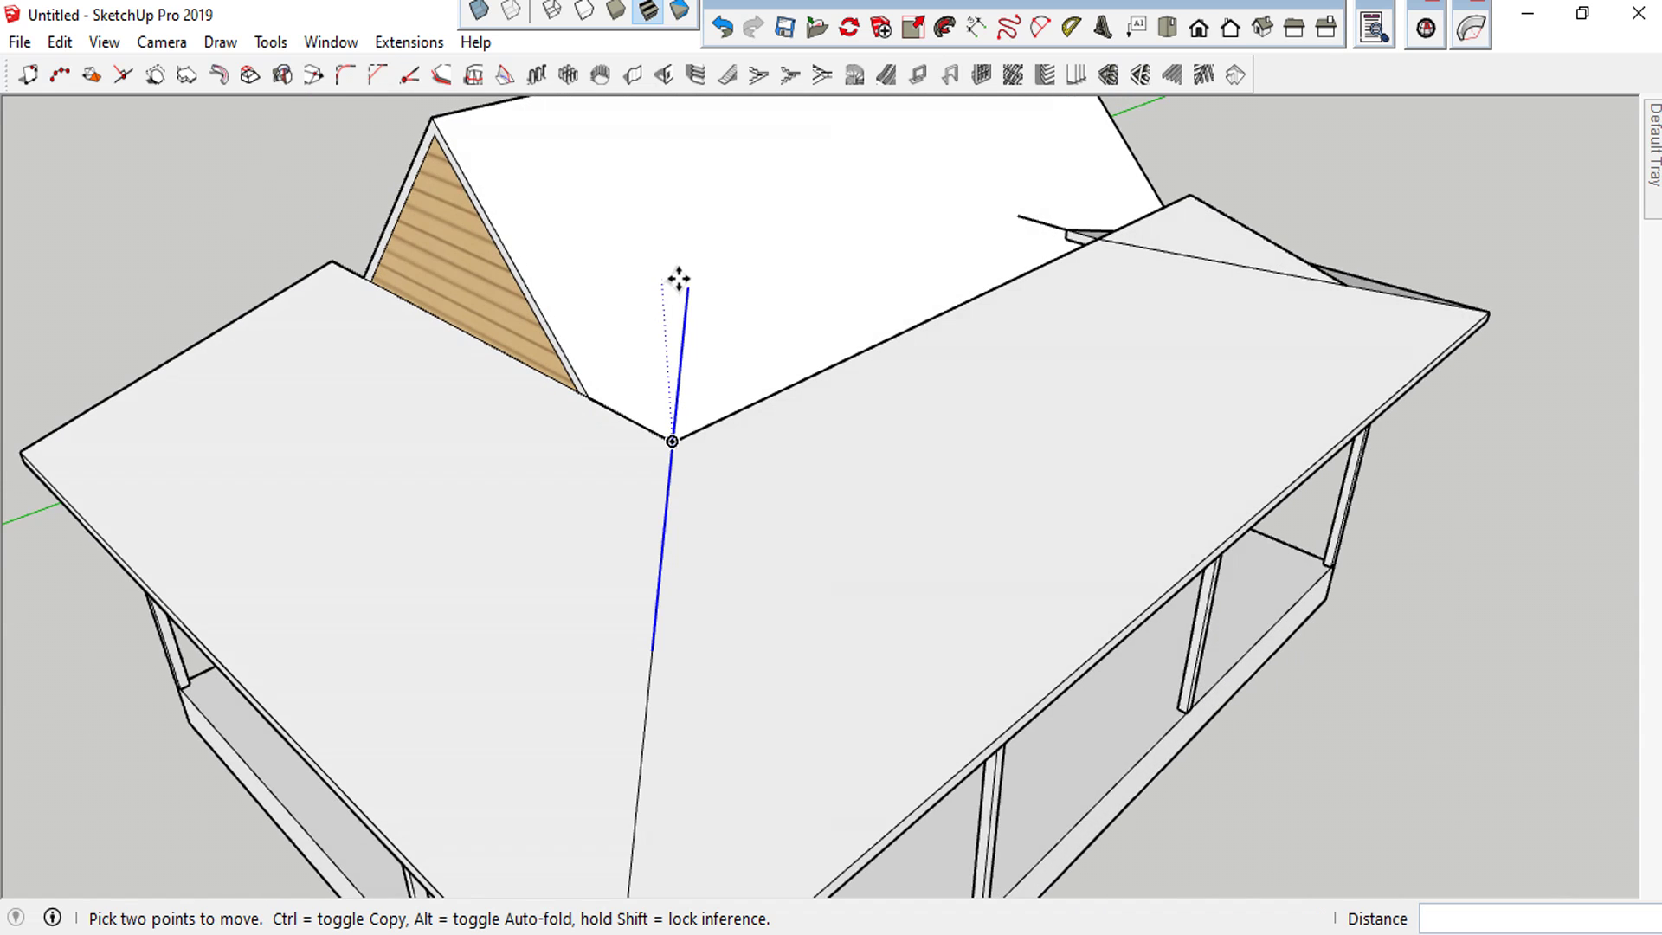
key("space")
Draw green-axis-locked lines from the copied edge's top to the gable wall and roof edge
key("l")
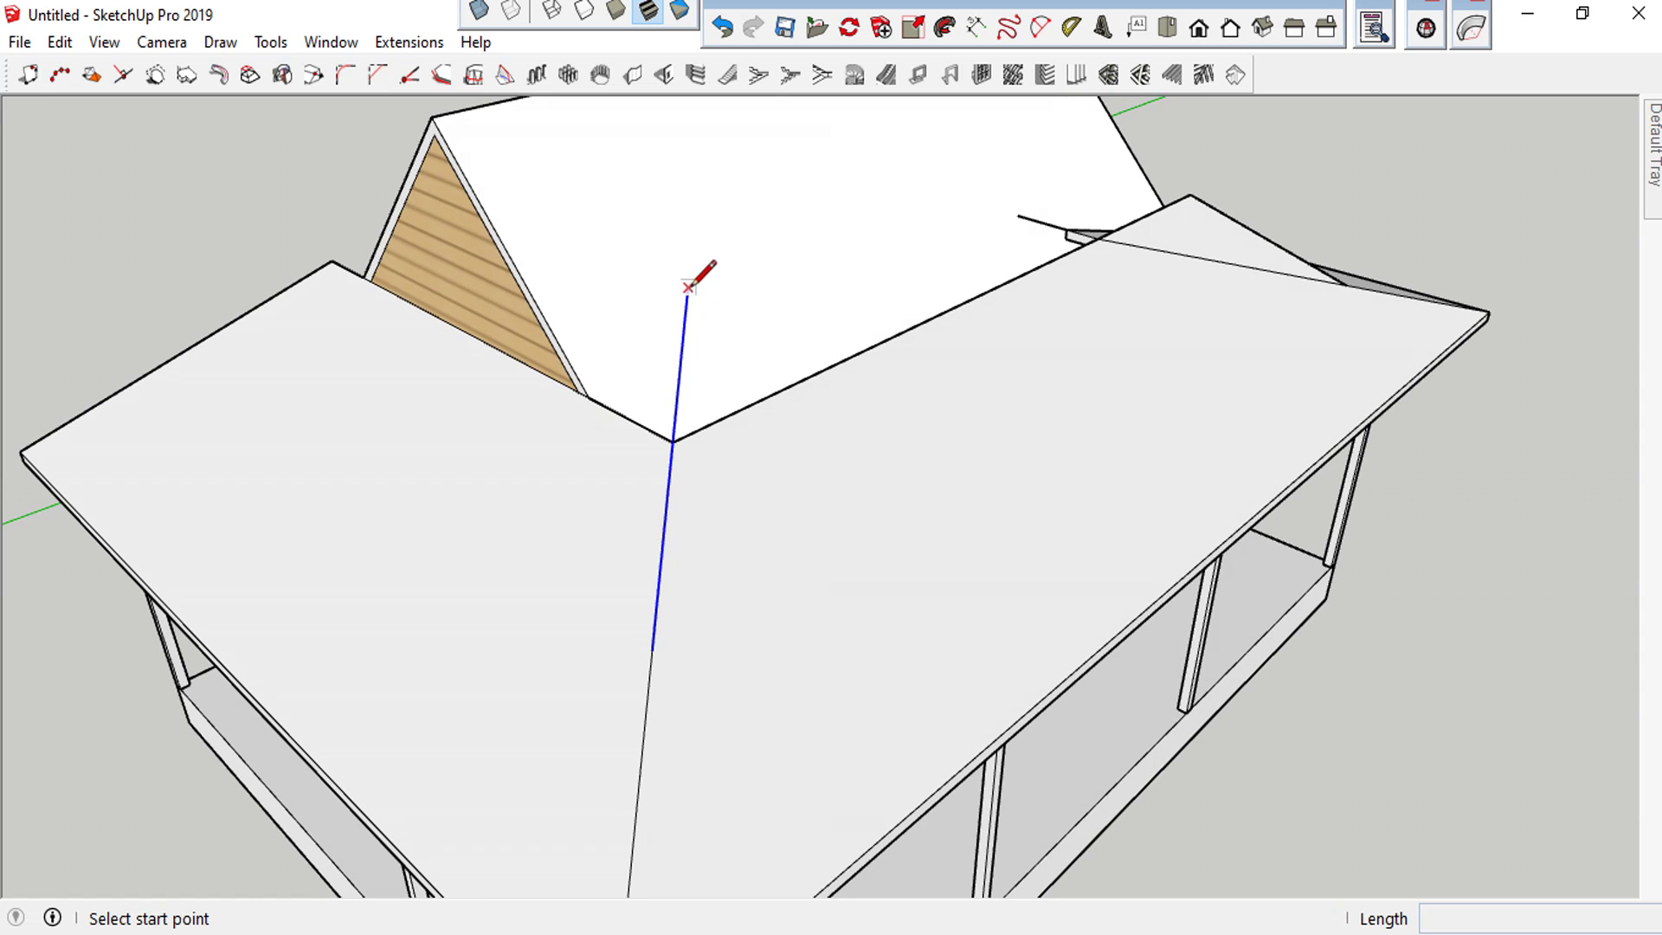
left_click(688, 287)
middle_click_drag(952, 141, 494, 225)
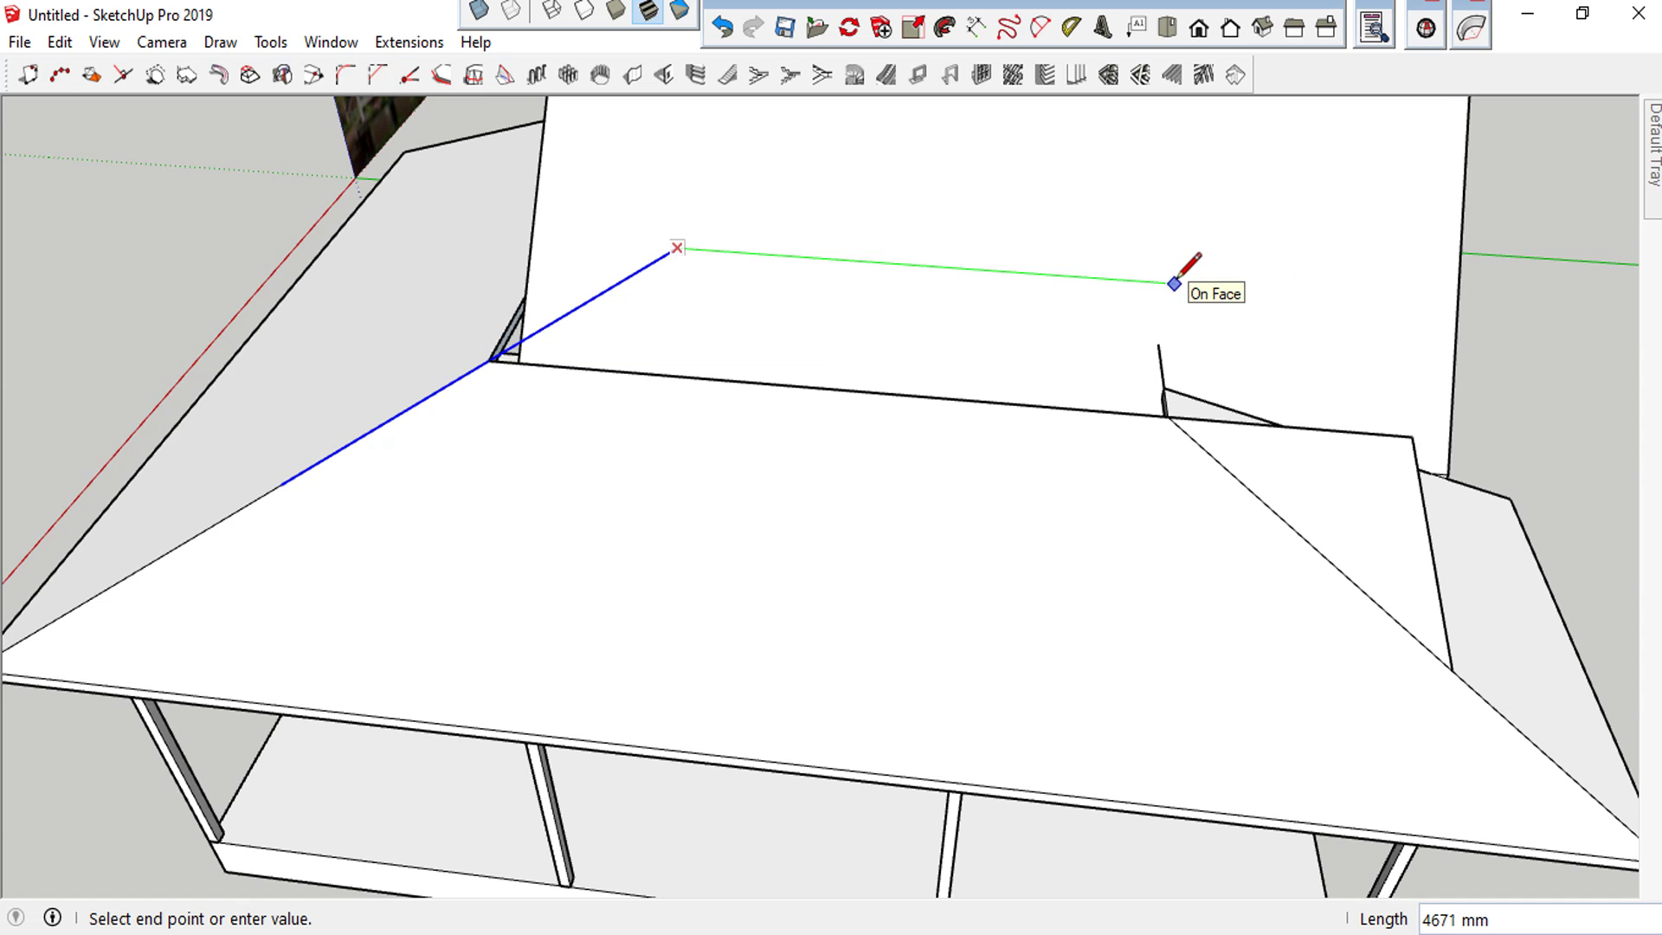
key("Left")
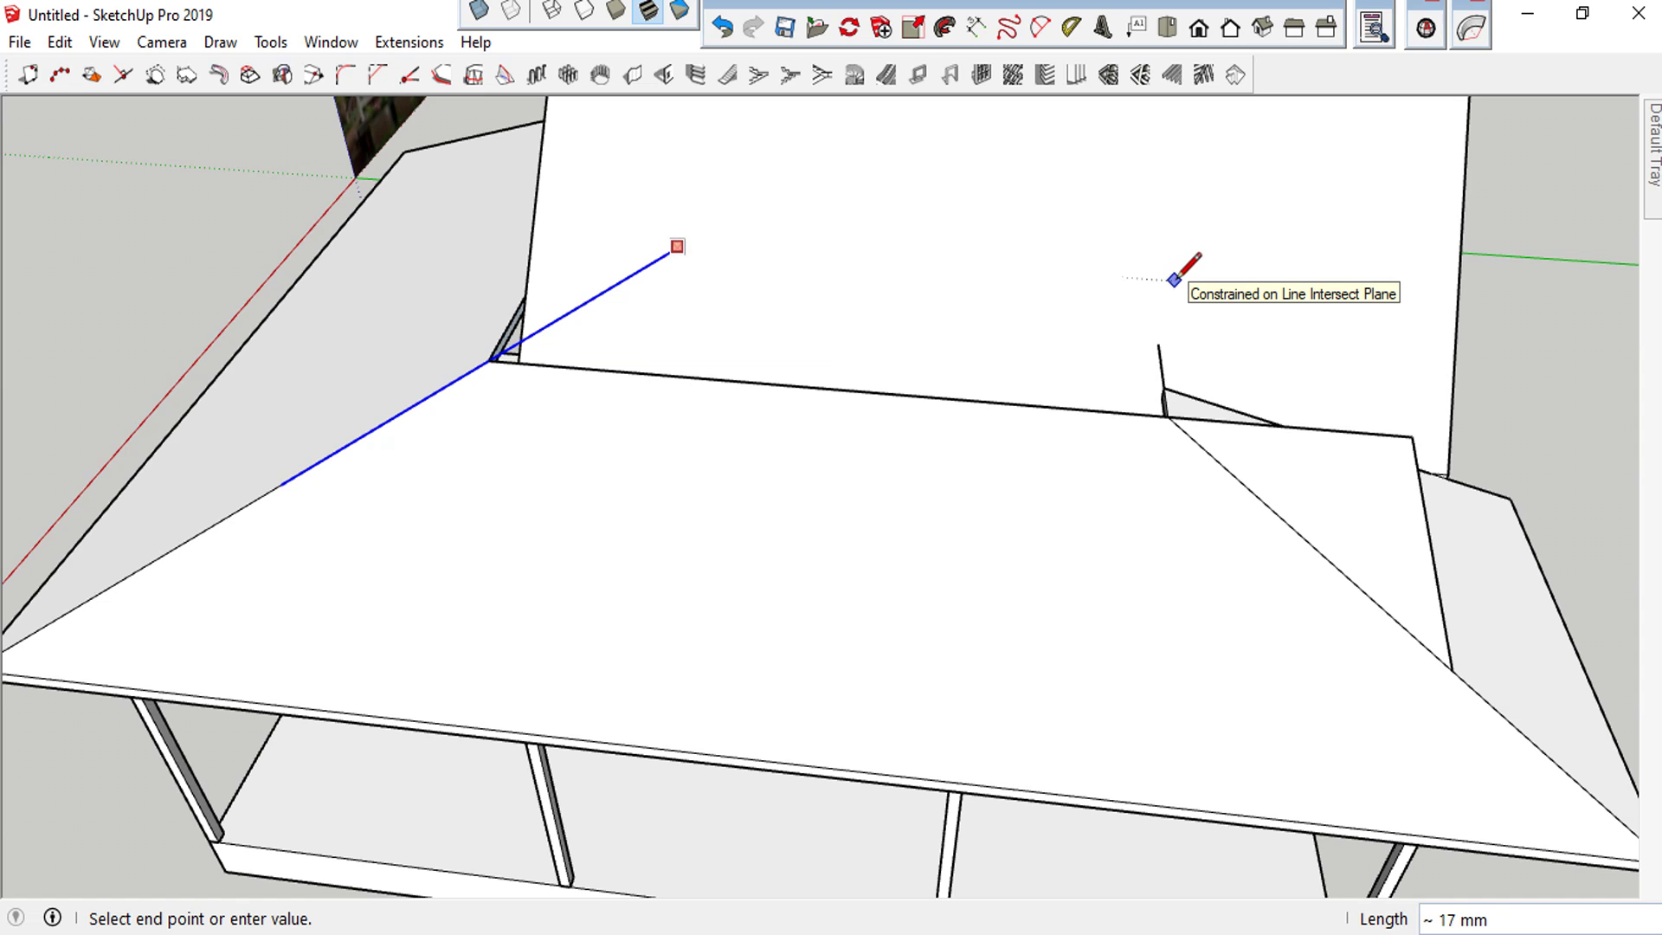
left_click(1164, 418)
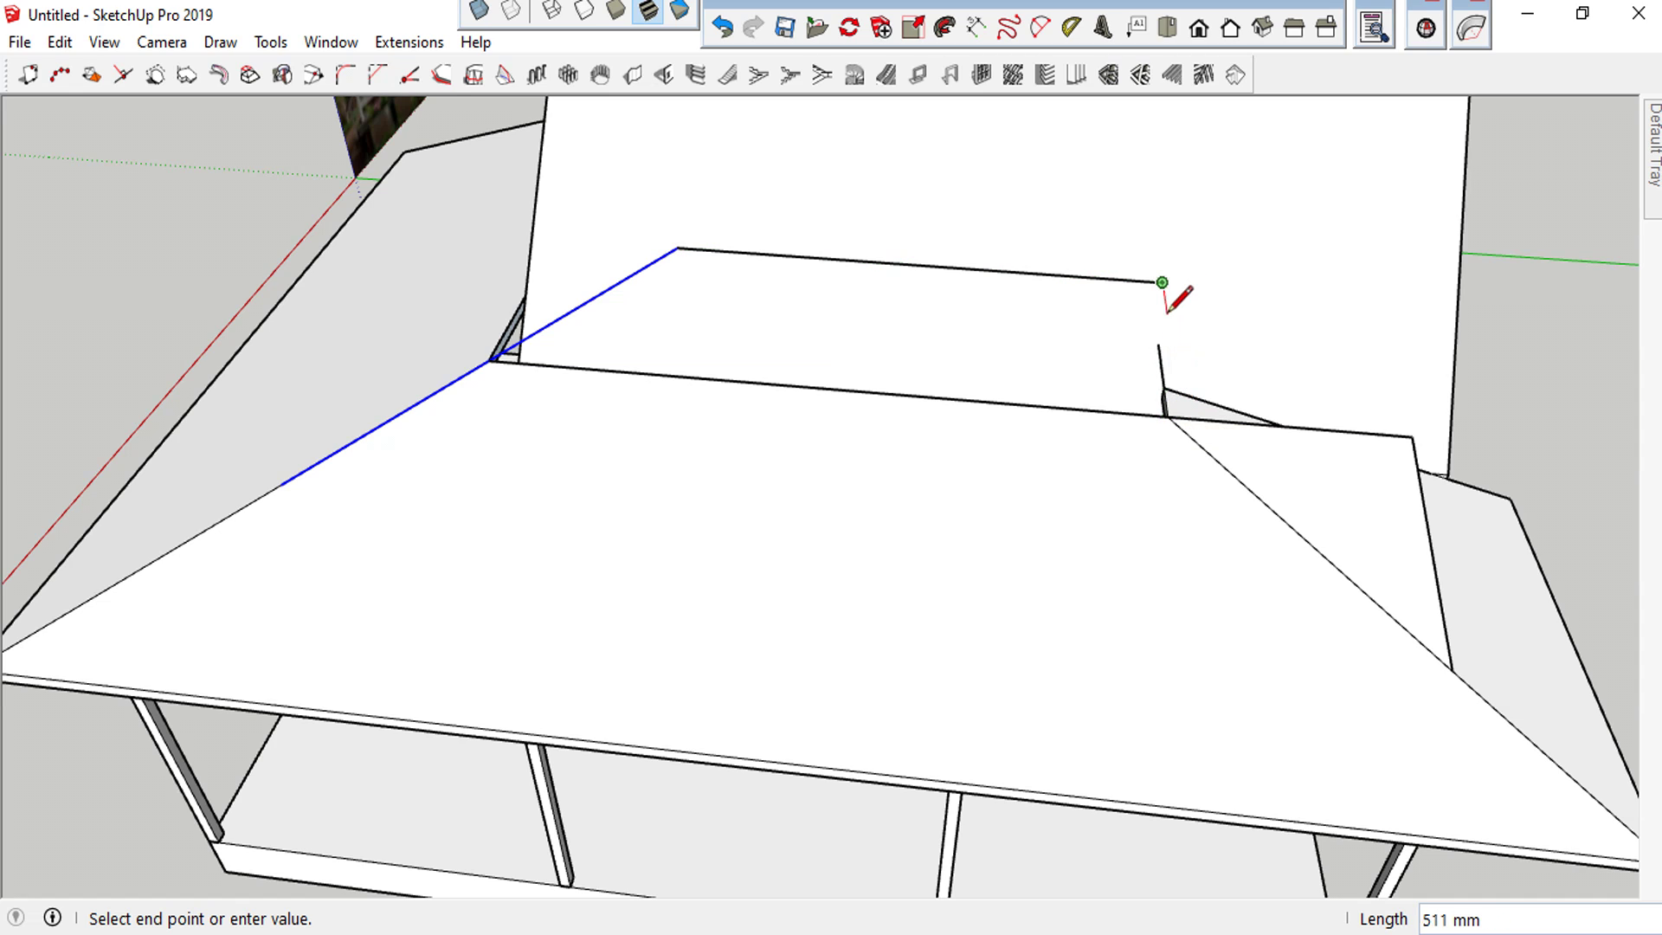
left_click(1166, 416)
middle_click_drag(1191, 400, 668, 279)
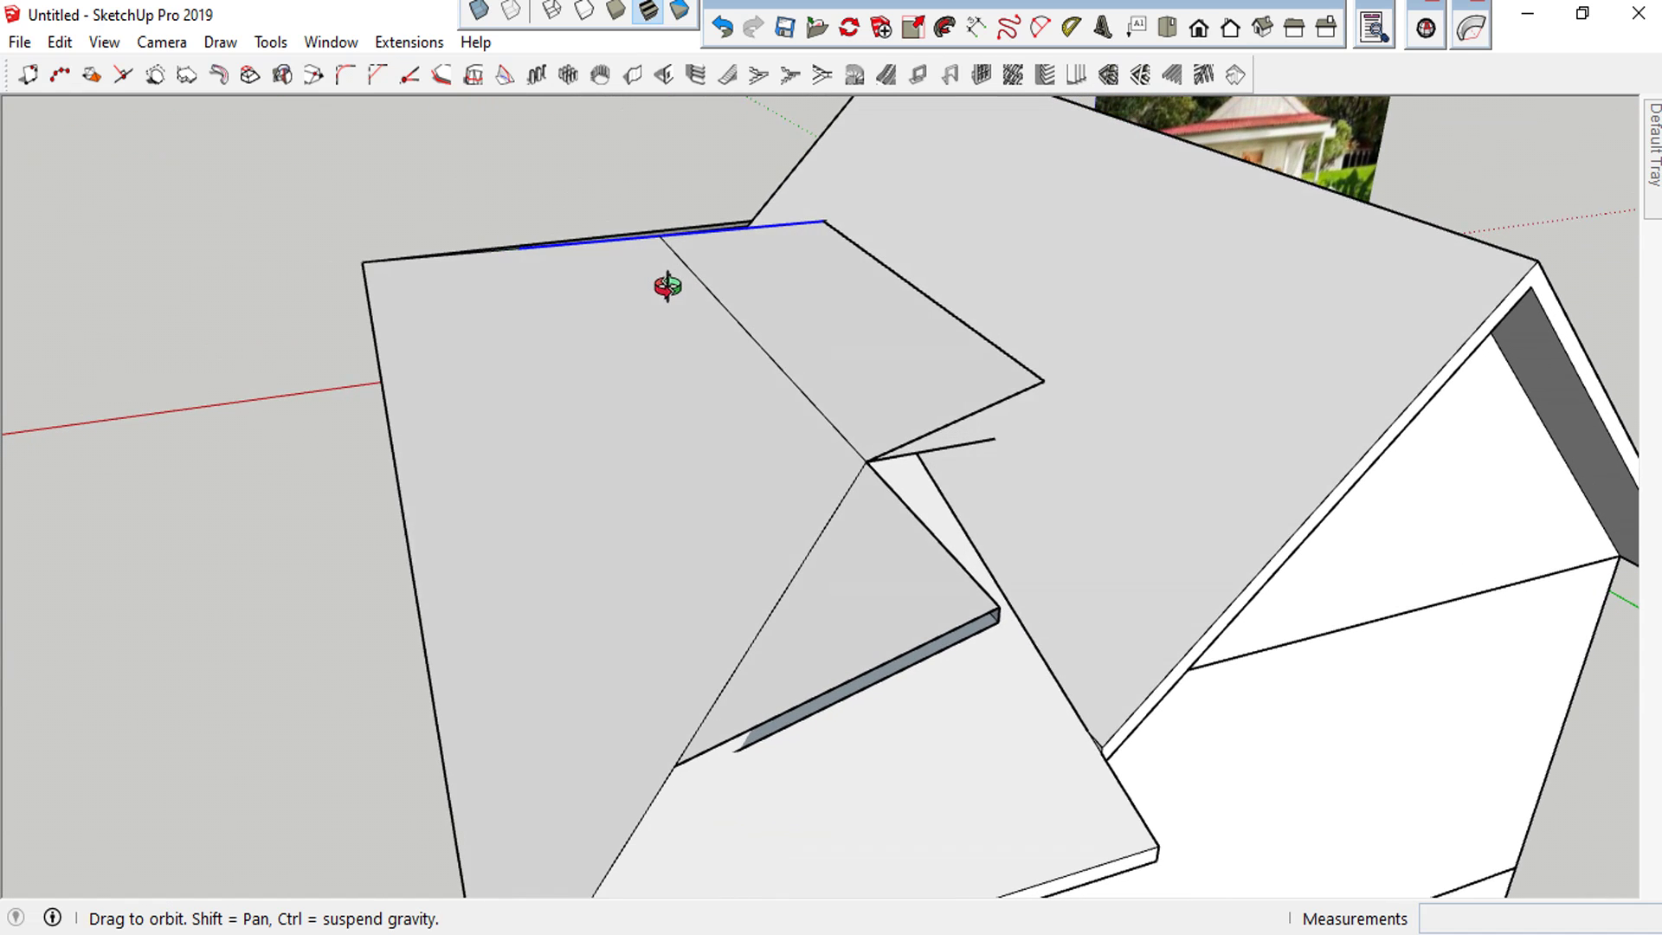
Try a line at the valley point, then delete a roof edge and undo the deletion
left_click(856, 462)
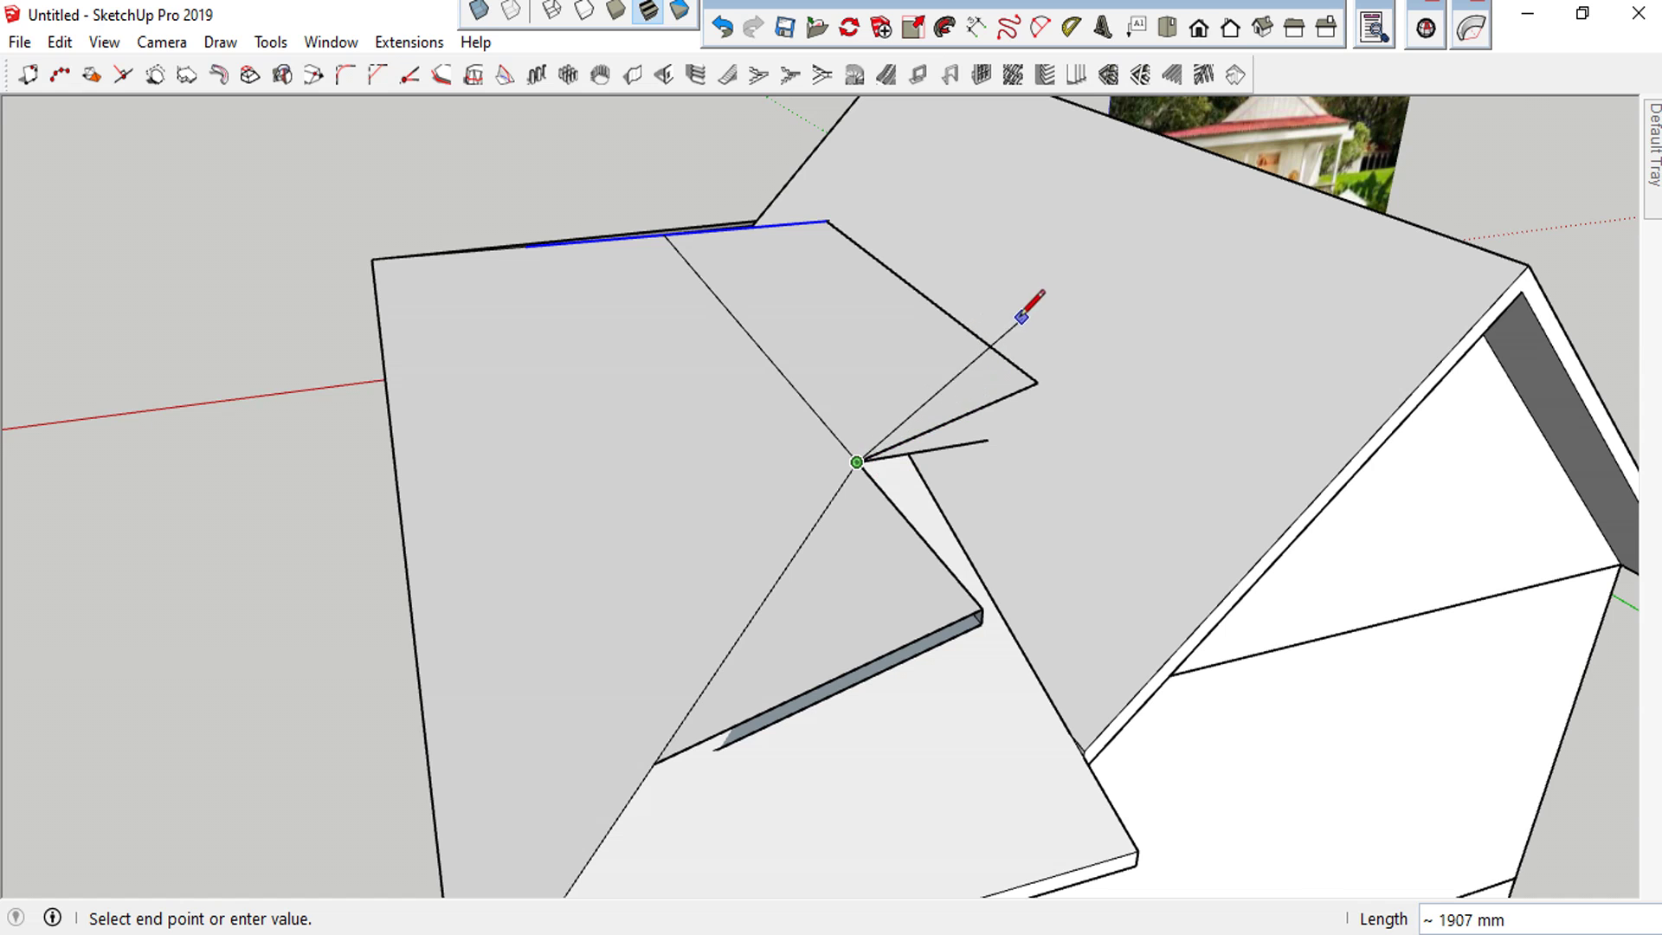
scroll(1004, 333, "down", 3)
key("space")
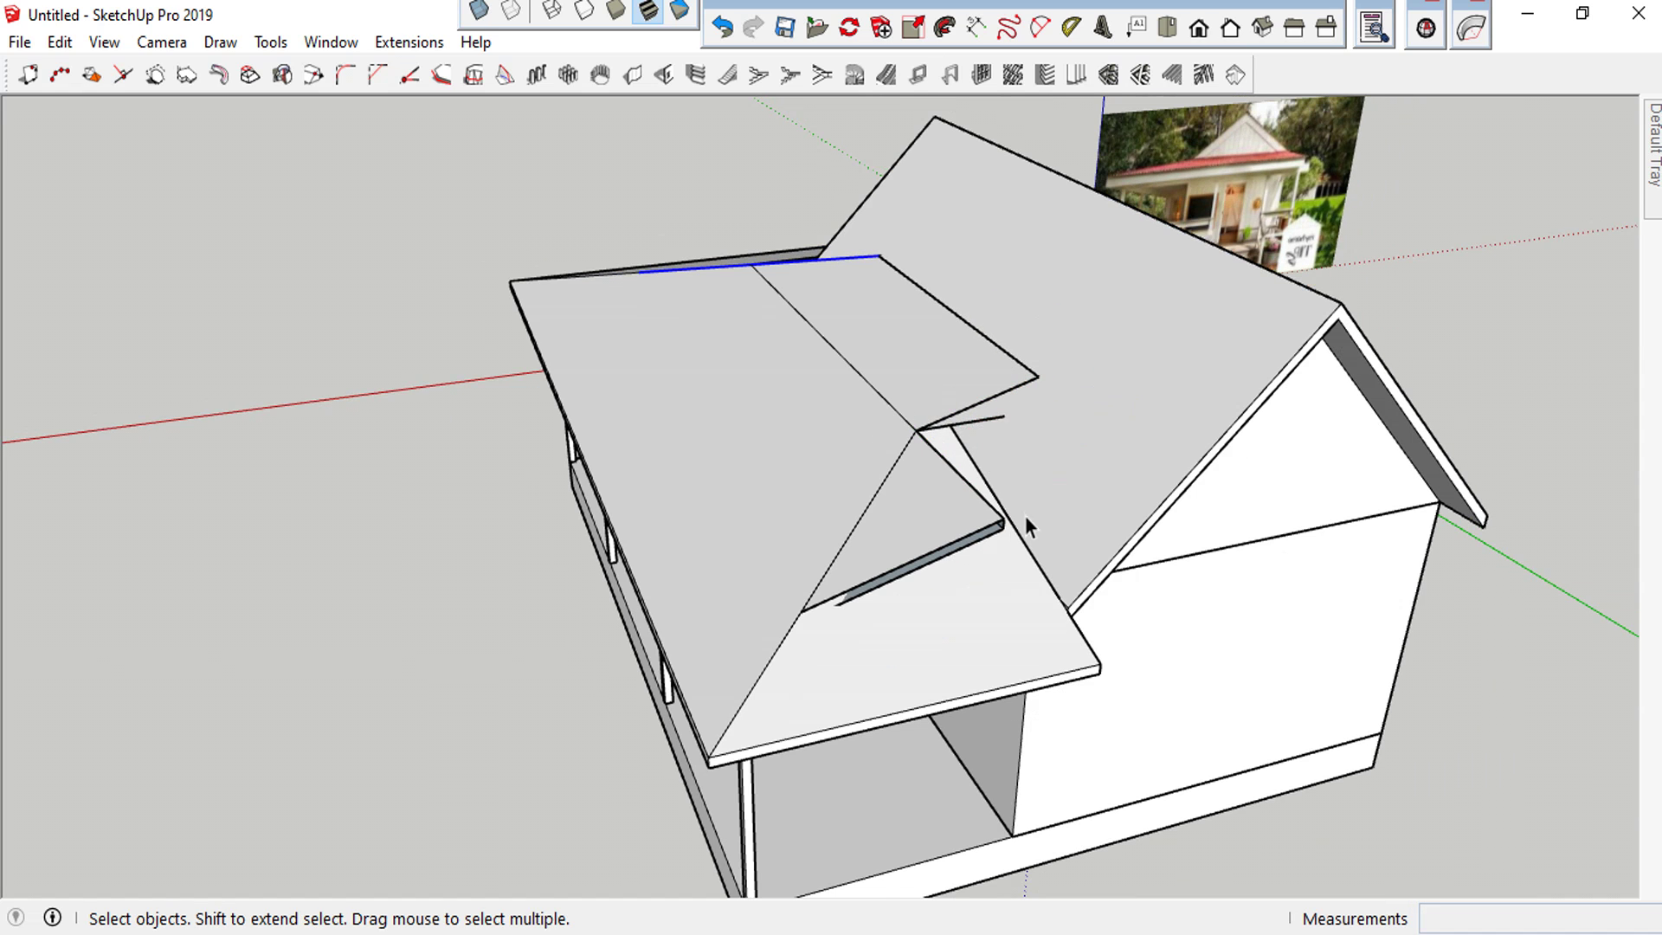
scroll(1023, 527, "down", 3)
mouse_move(1024, 527)
middle_mouse_down()
mouse_move(880, 549)
mouse_move(1014, 579)
middle_mouse_up()
scroll(1015, 579, "up", 2)
left_click(1016, 535)
key("Delete")
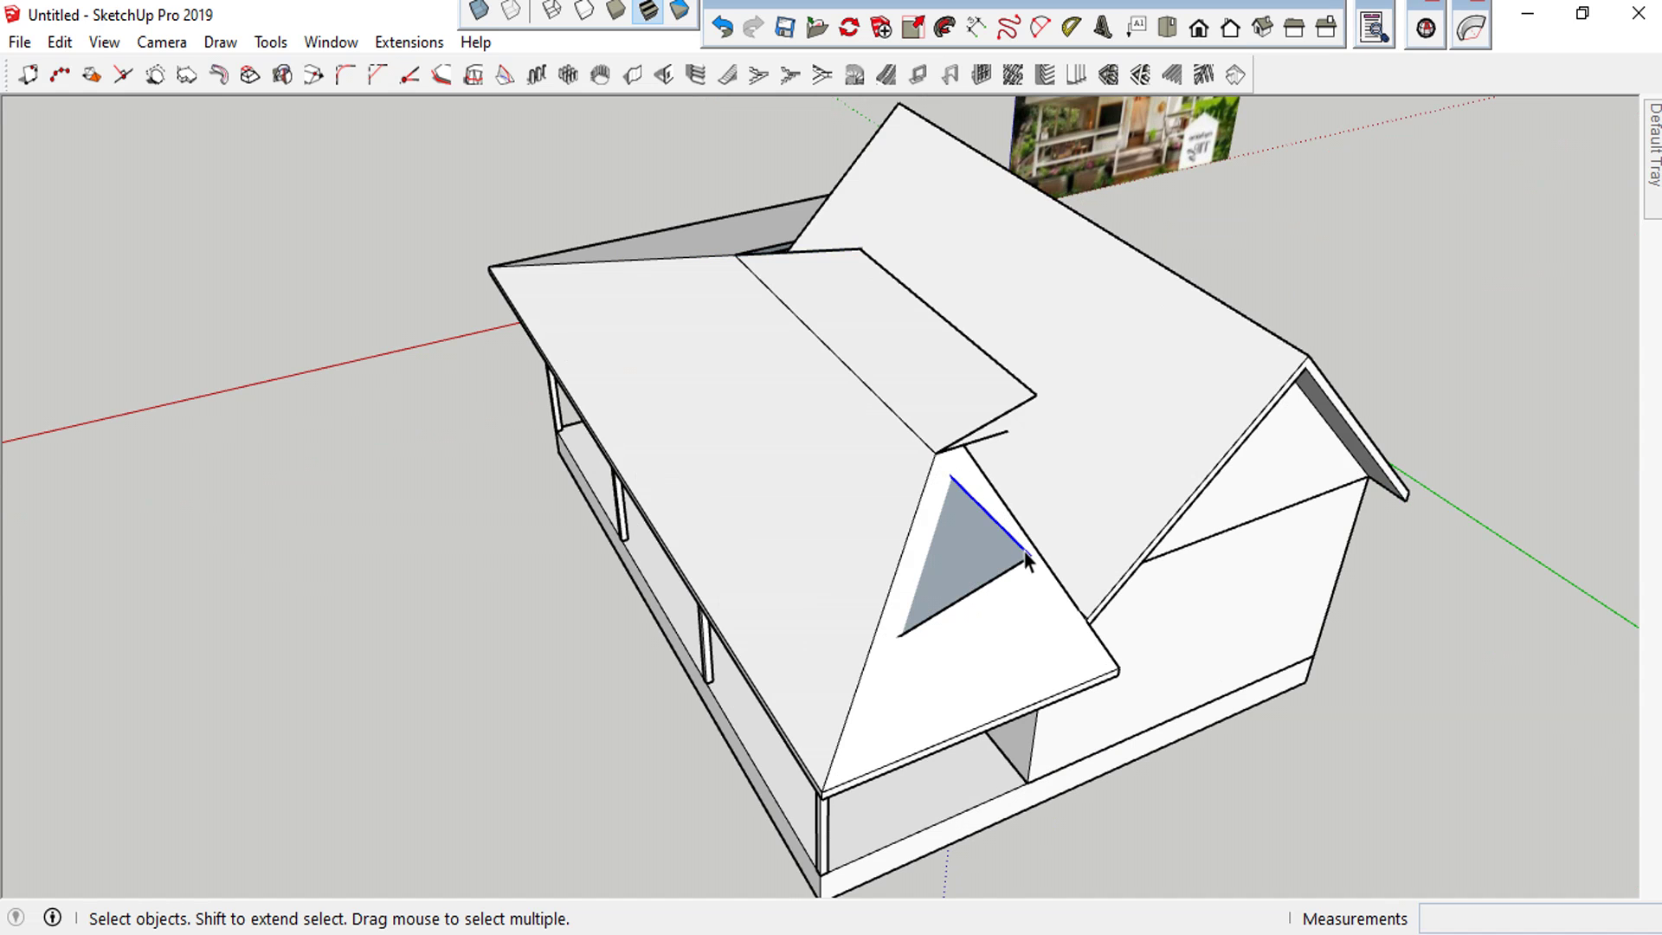
key("ctrl+z")
scroll(1015, 500, "up", 2)
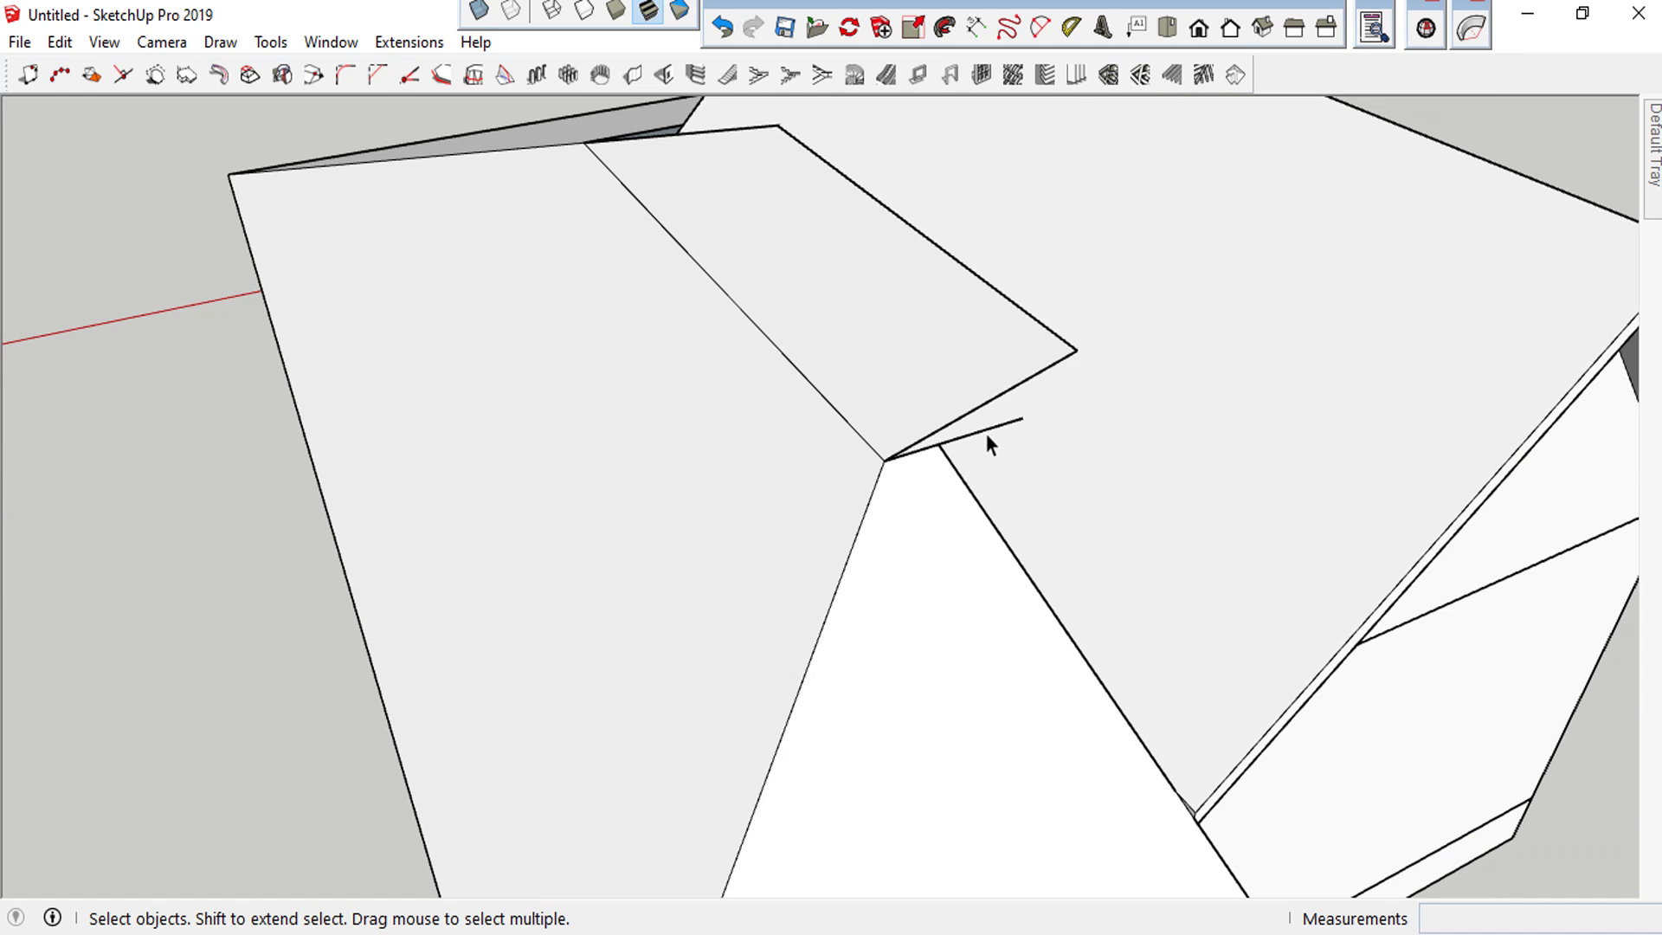
Close the narrow porch-roof side face with a short edge and push/pull it 661 mm toward the main roof
middle_click_drag(984, 429, 604, 415)
scroll(737, 419, "down", 5)
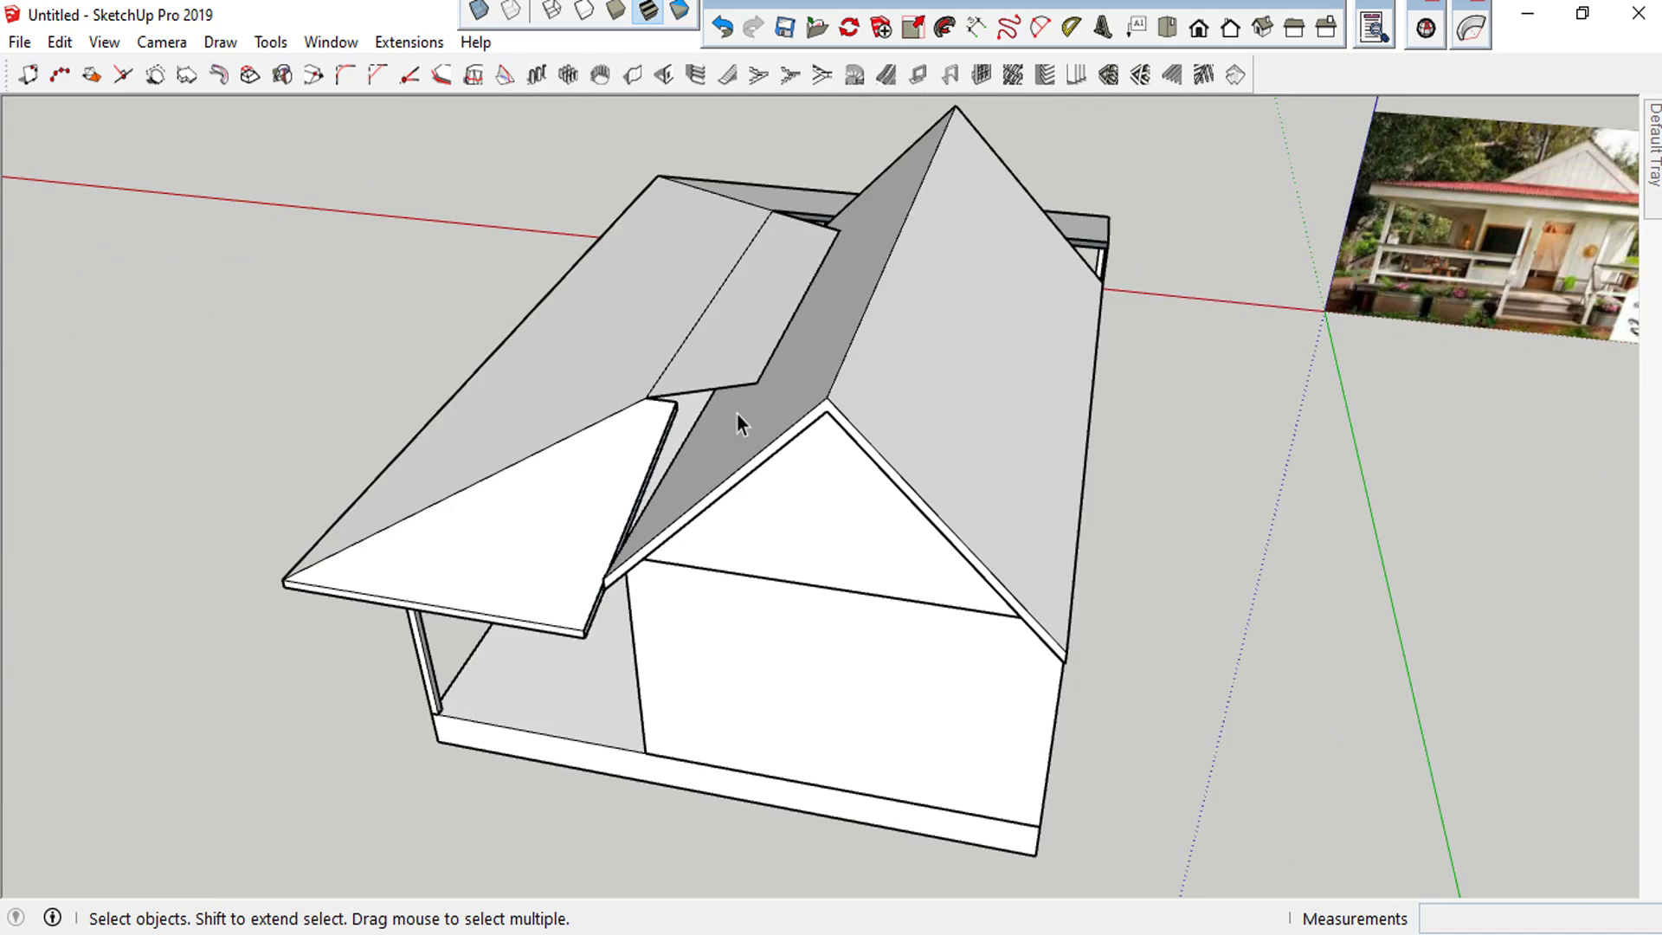
middle_click_drag(737, 419, 874, 371)
scroll(711, 398, "up", 3)
scroll(812, 384, "down", 1)
scroll(777, 434, "down", 2)
mouse_move(777, 434)
middle_mouse_down()
mouse_move(1161, 336)
mouse_move(1131, 453)
middle_mouse_up()
scroll(1115, 479, "up", 2)
scroll(1099, 475, "up", 1)
scroll(882, 437, "down", 3)
scroll(883, 438, "up", 1)
mouse_move(883, 438)
middle_mouse_down()
mouse_move(938, 400)
mouse_move(633, 455)
middle_mouse_up()
scroll(633, 455, "up", 3)
scroll(631, 441, "up", 2)
middle_click_drag(773, 493, 575, 464)
scroll(631, 438, "up", 2)
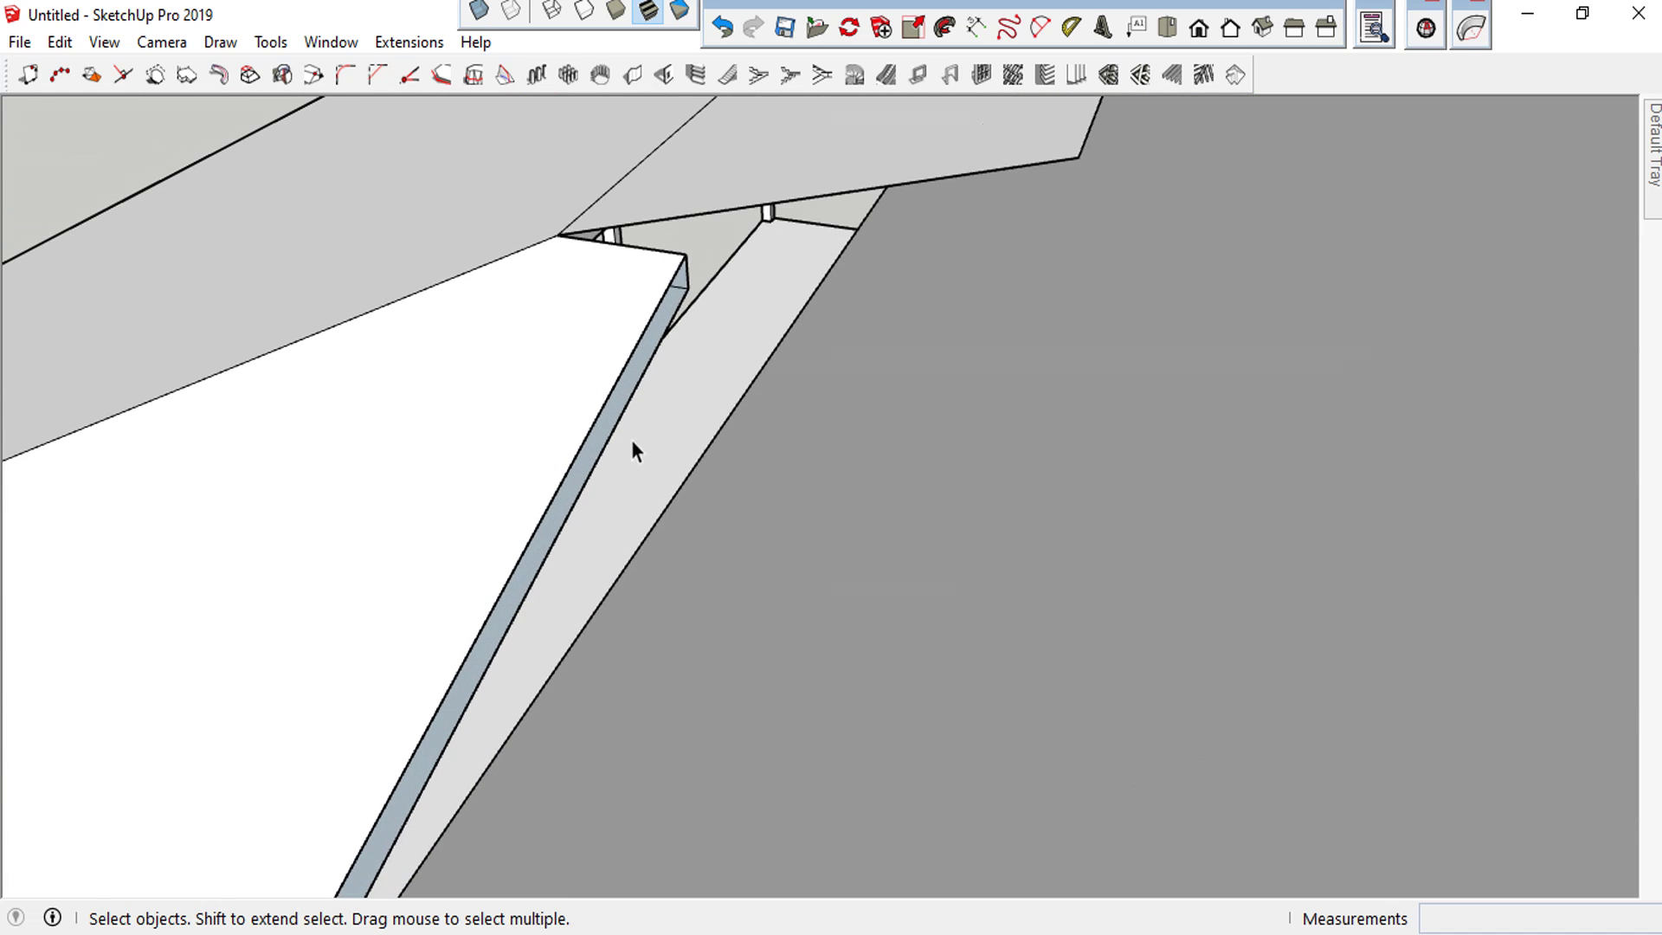
scroll(676, 312, "up", 1)
key("l")
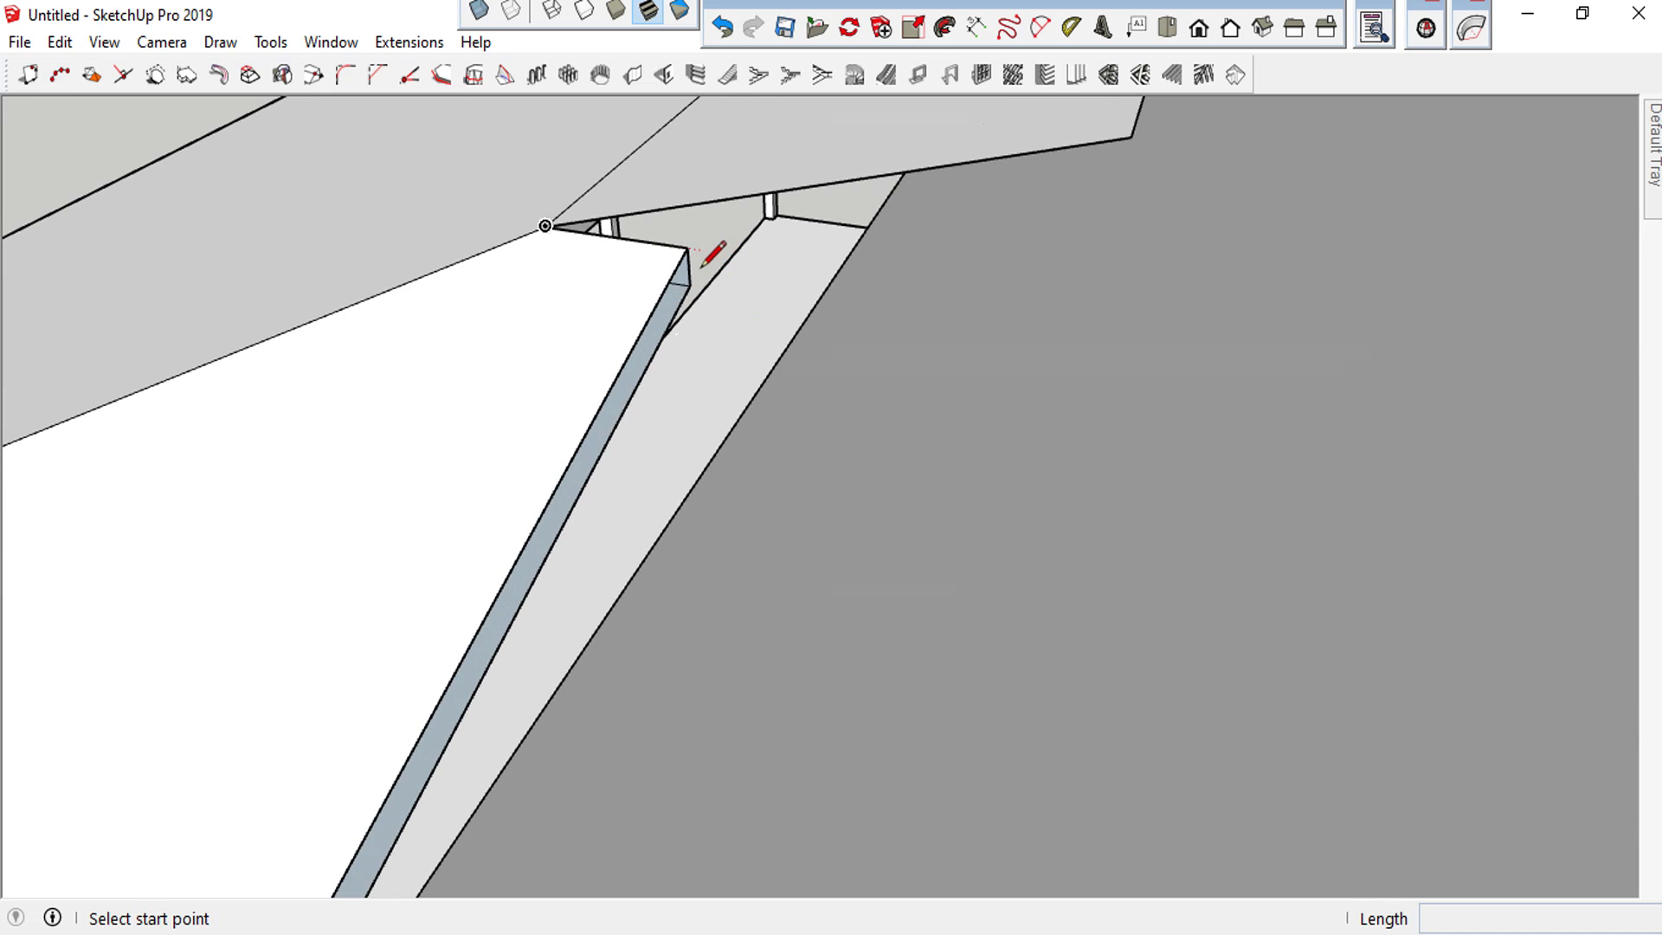
left_click(686, 248)
left_click(691, 284)
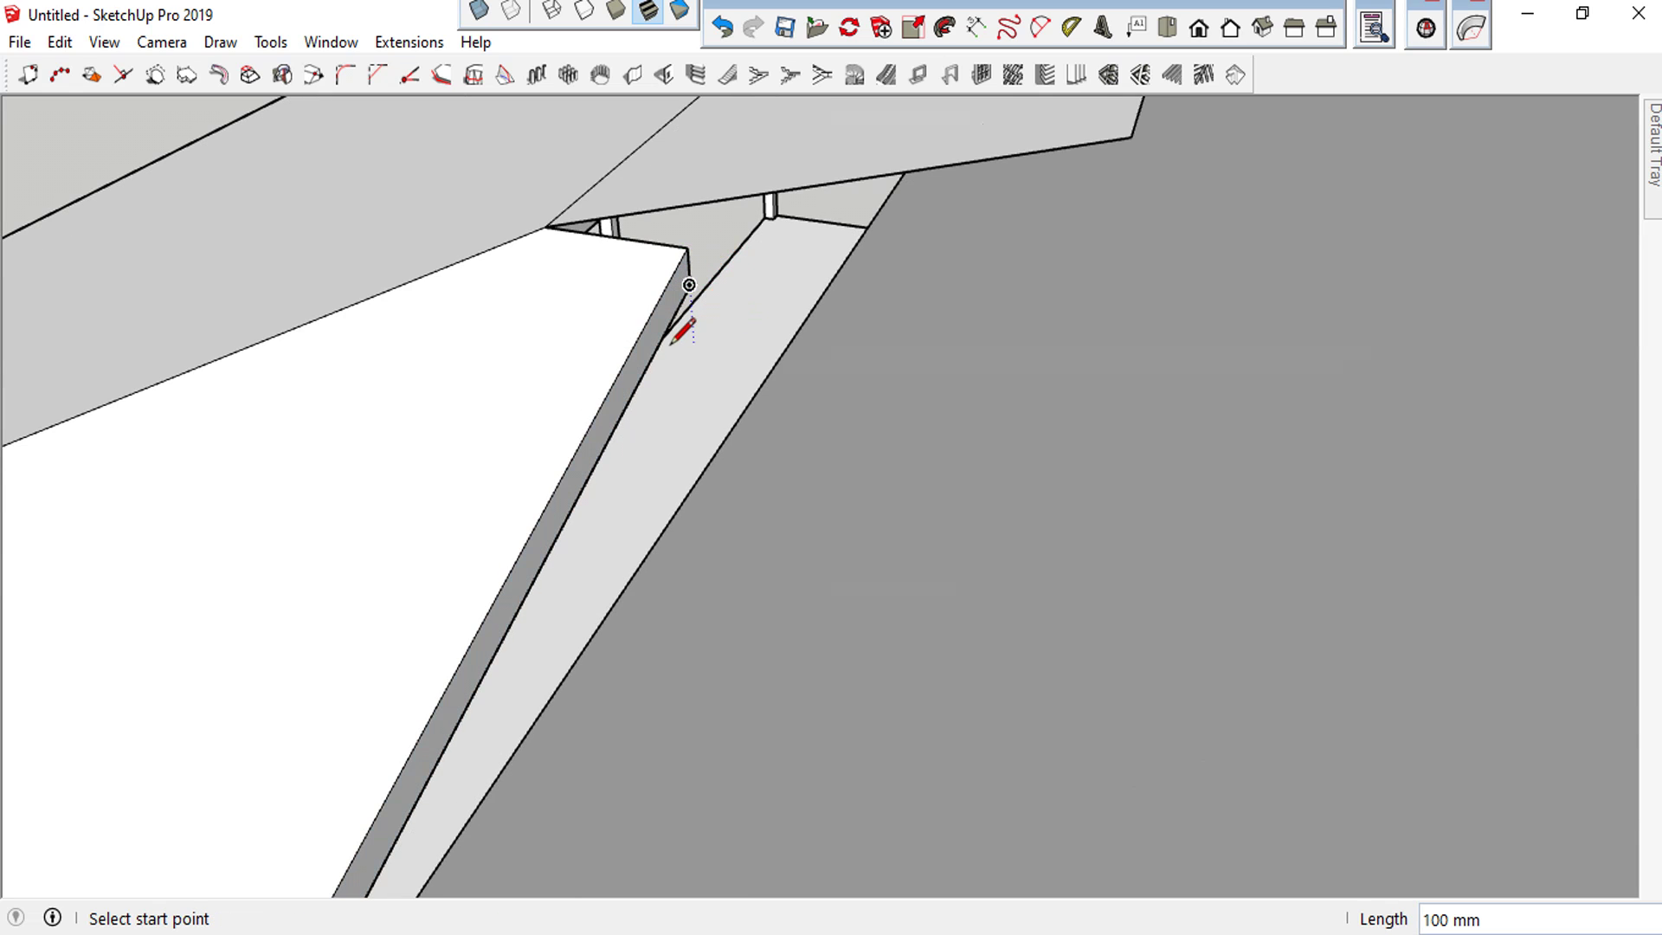
key("space")
left_click(652, 341)
key("p")
mouse_move(654, 354)
left_mouse_down()
mouse_move(947, 374)
mouse_move(900, 363)
mouse_move(908, 346)
mouse_move(1004, 338)
mouse_move(875, 349)
mouse_move(897, 352)
left_mouse_up()
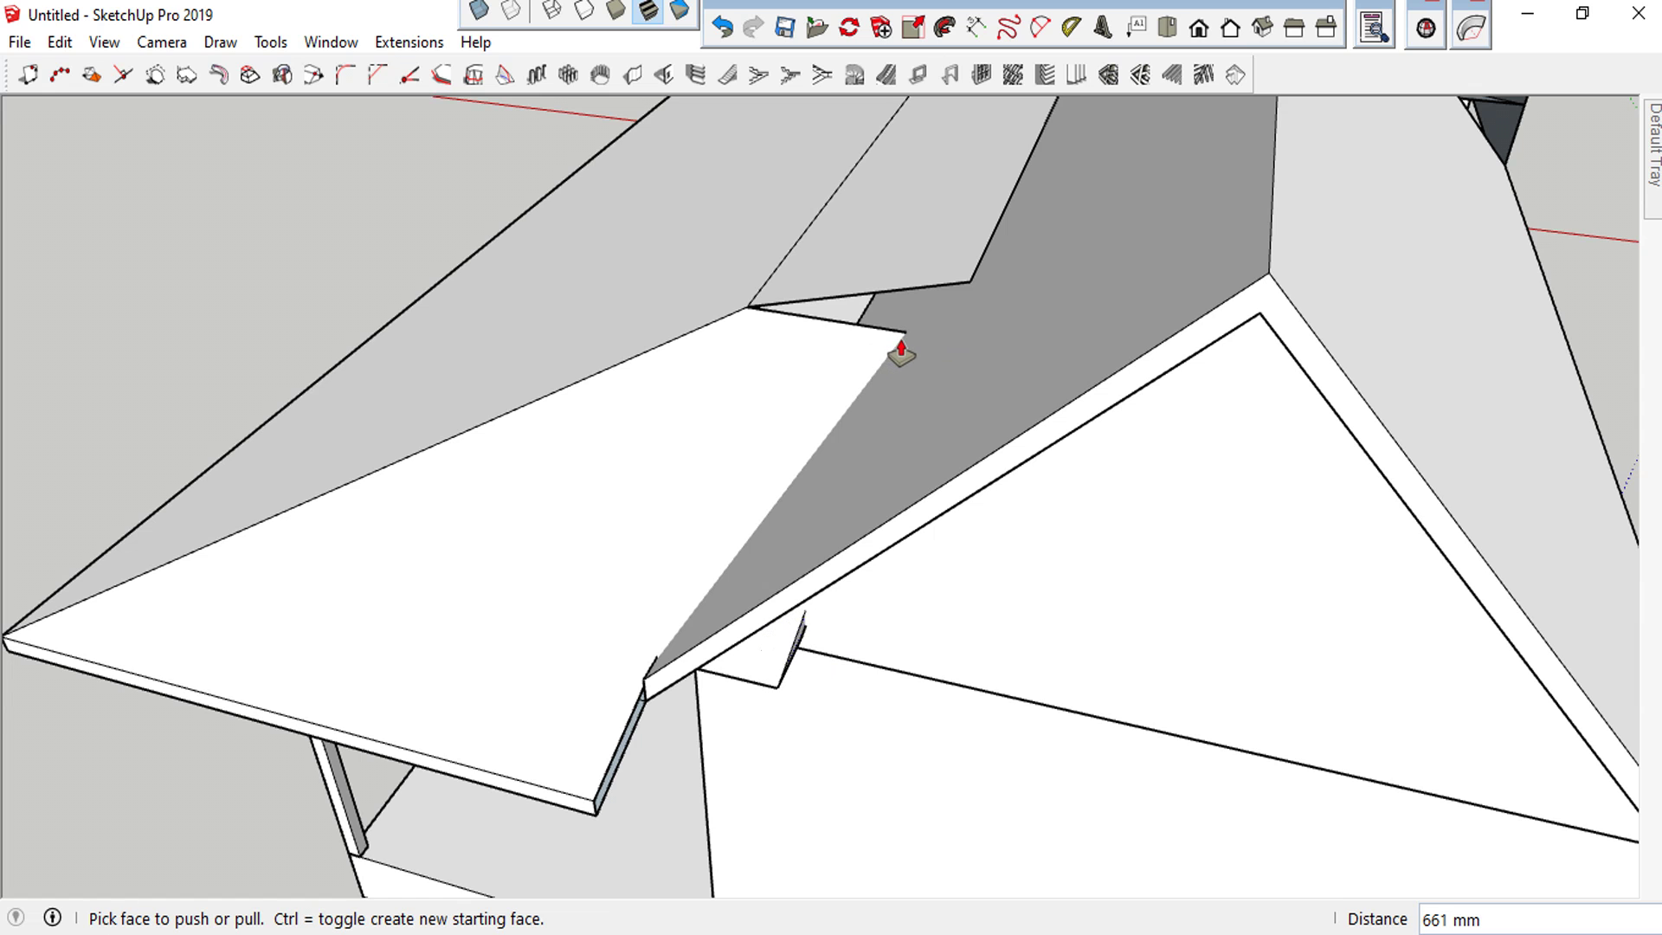
middle_click_drag(898, 353, 1082, 352)
key("space")
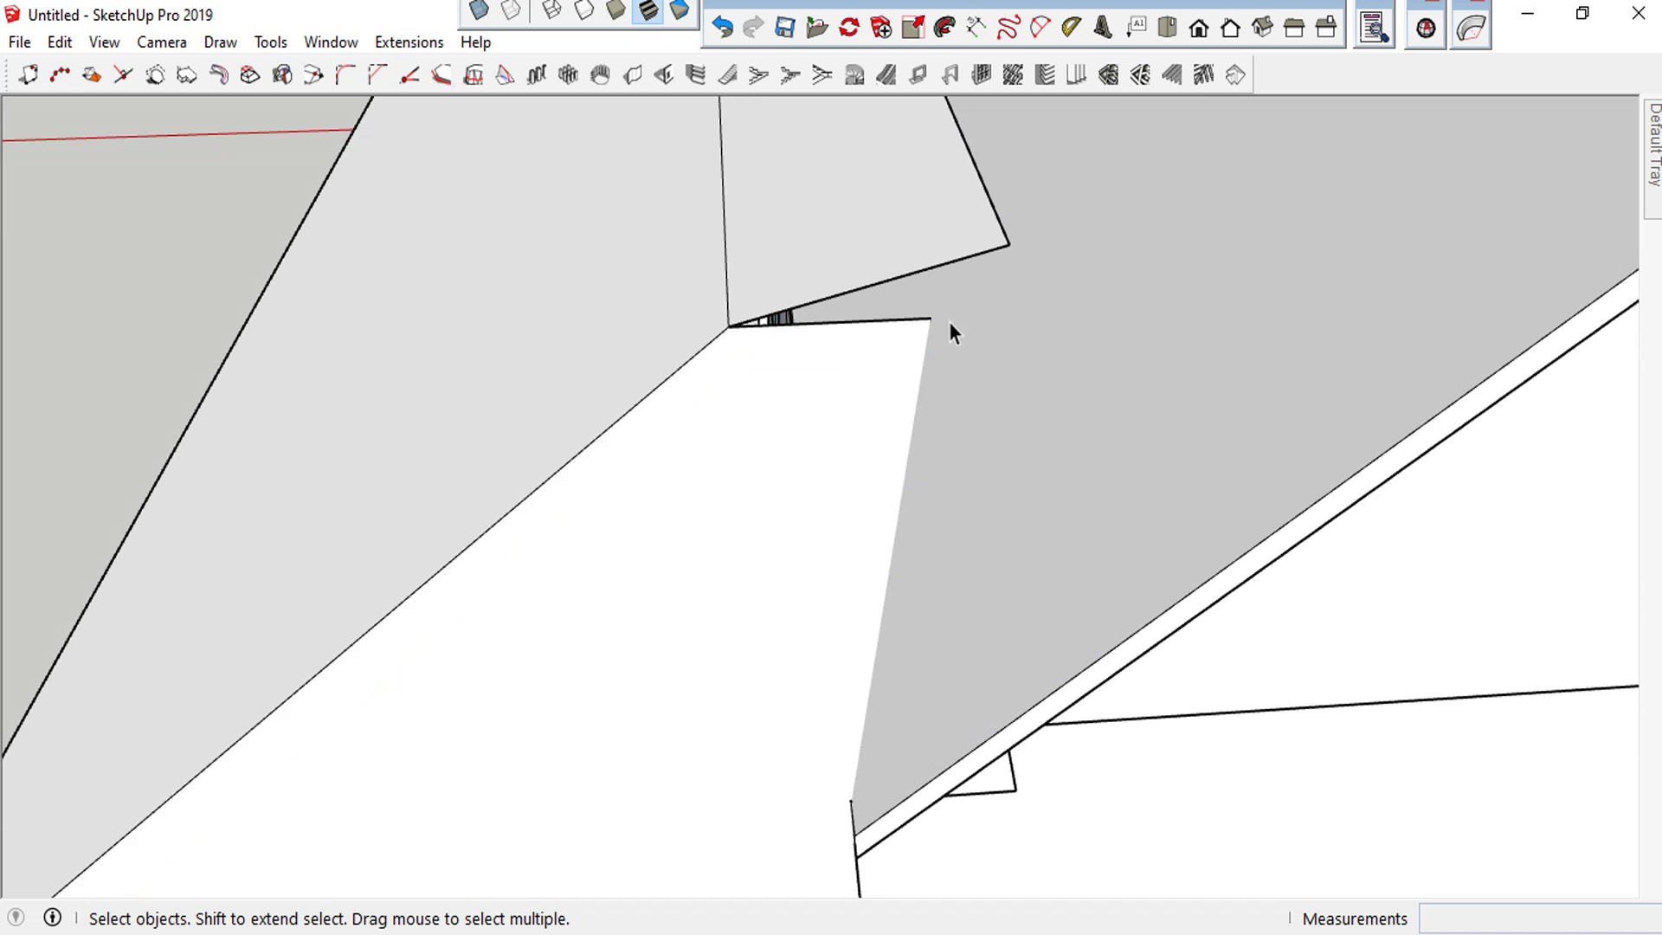
key("l")
left_click(930, 319)
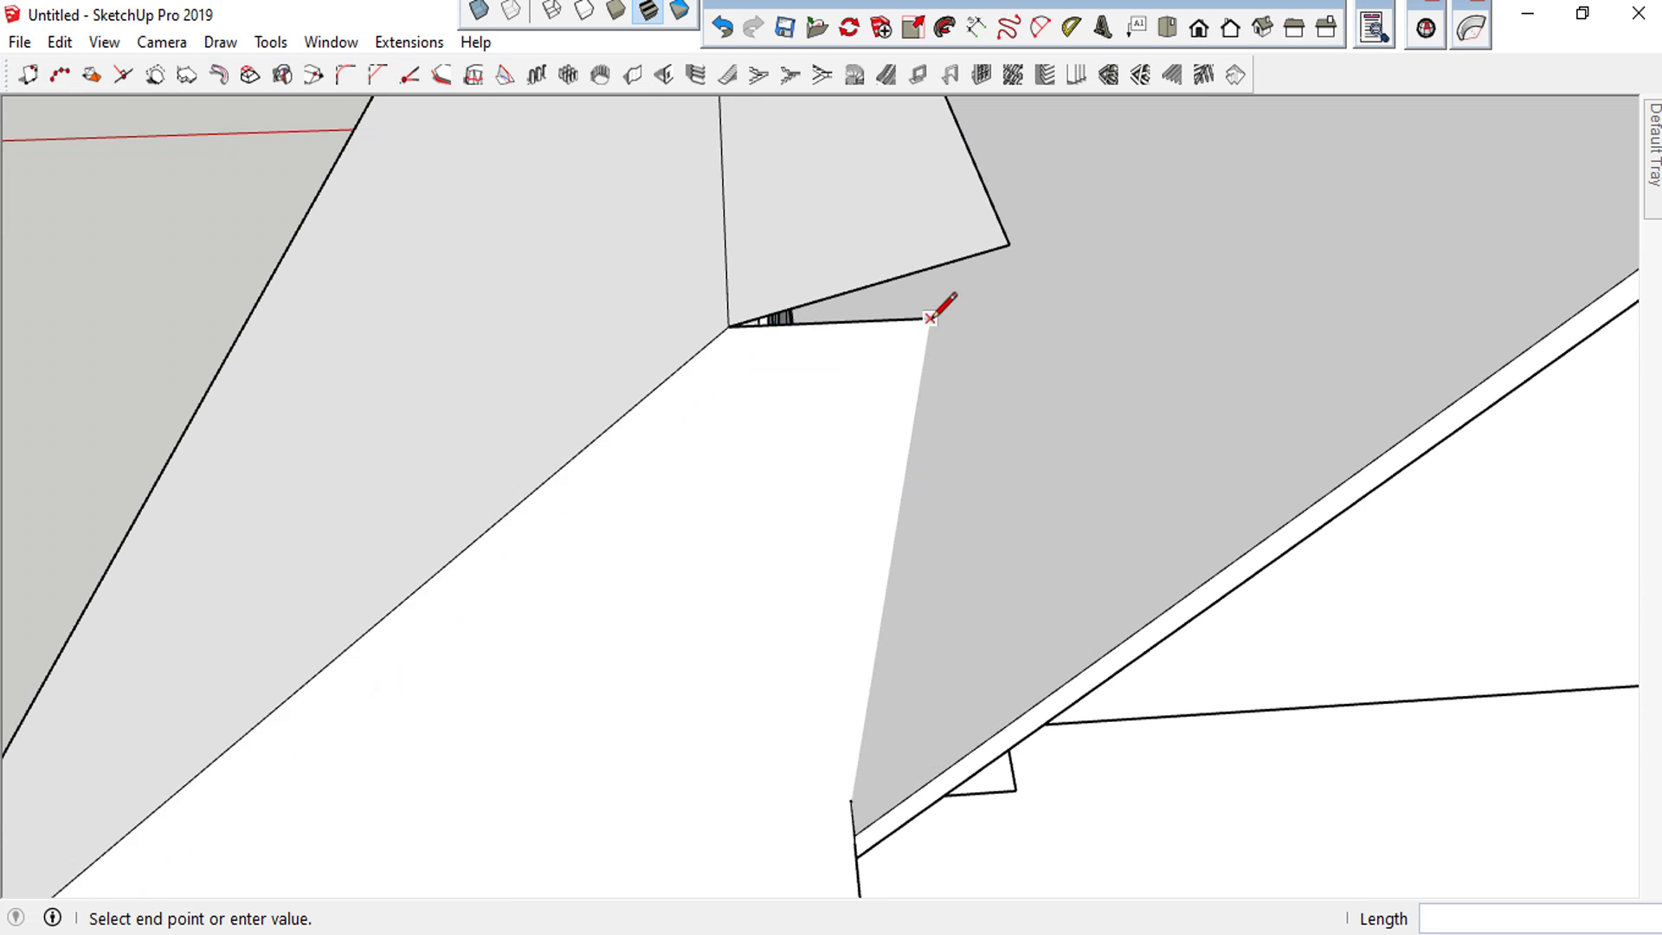
left_click(1008, 248)
mouse_move(1008, 249)
middle_mouse_down()
mouse_move(1058, 260)
mouse_move(1259, 446)
mouse_move(1246, 432)
middle_mouse_up()
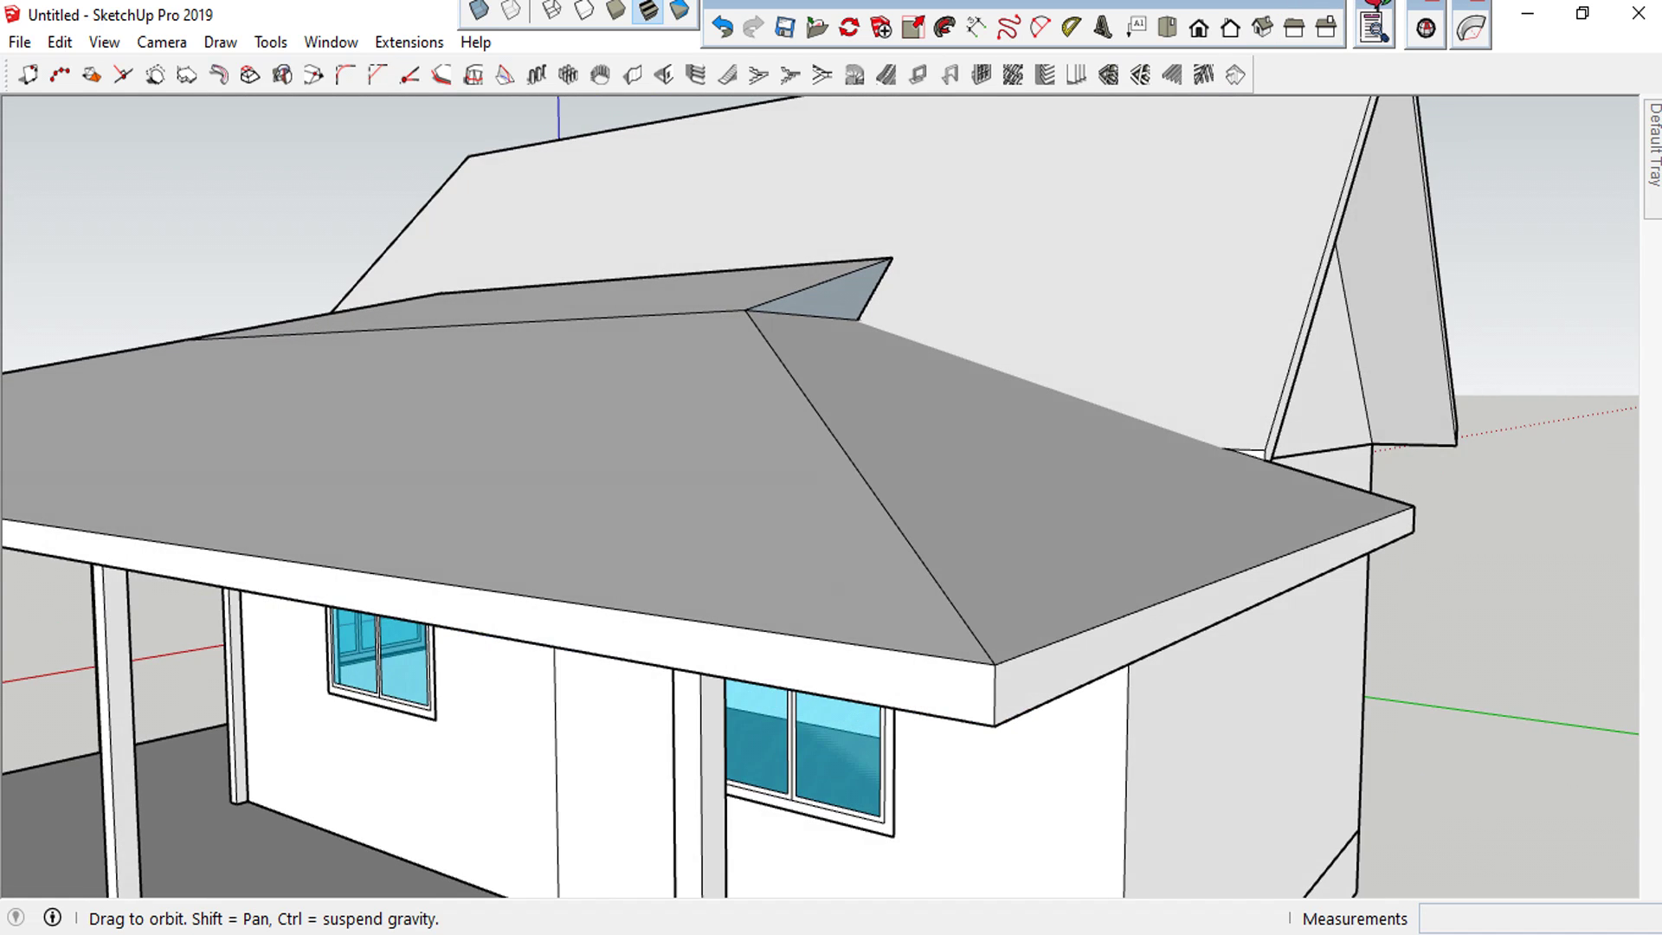
scroll(1203, 290, "up", 3)
scroll(977, 326, "down", 5)
scroll(985, 333, "down", 3)
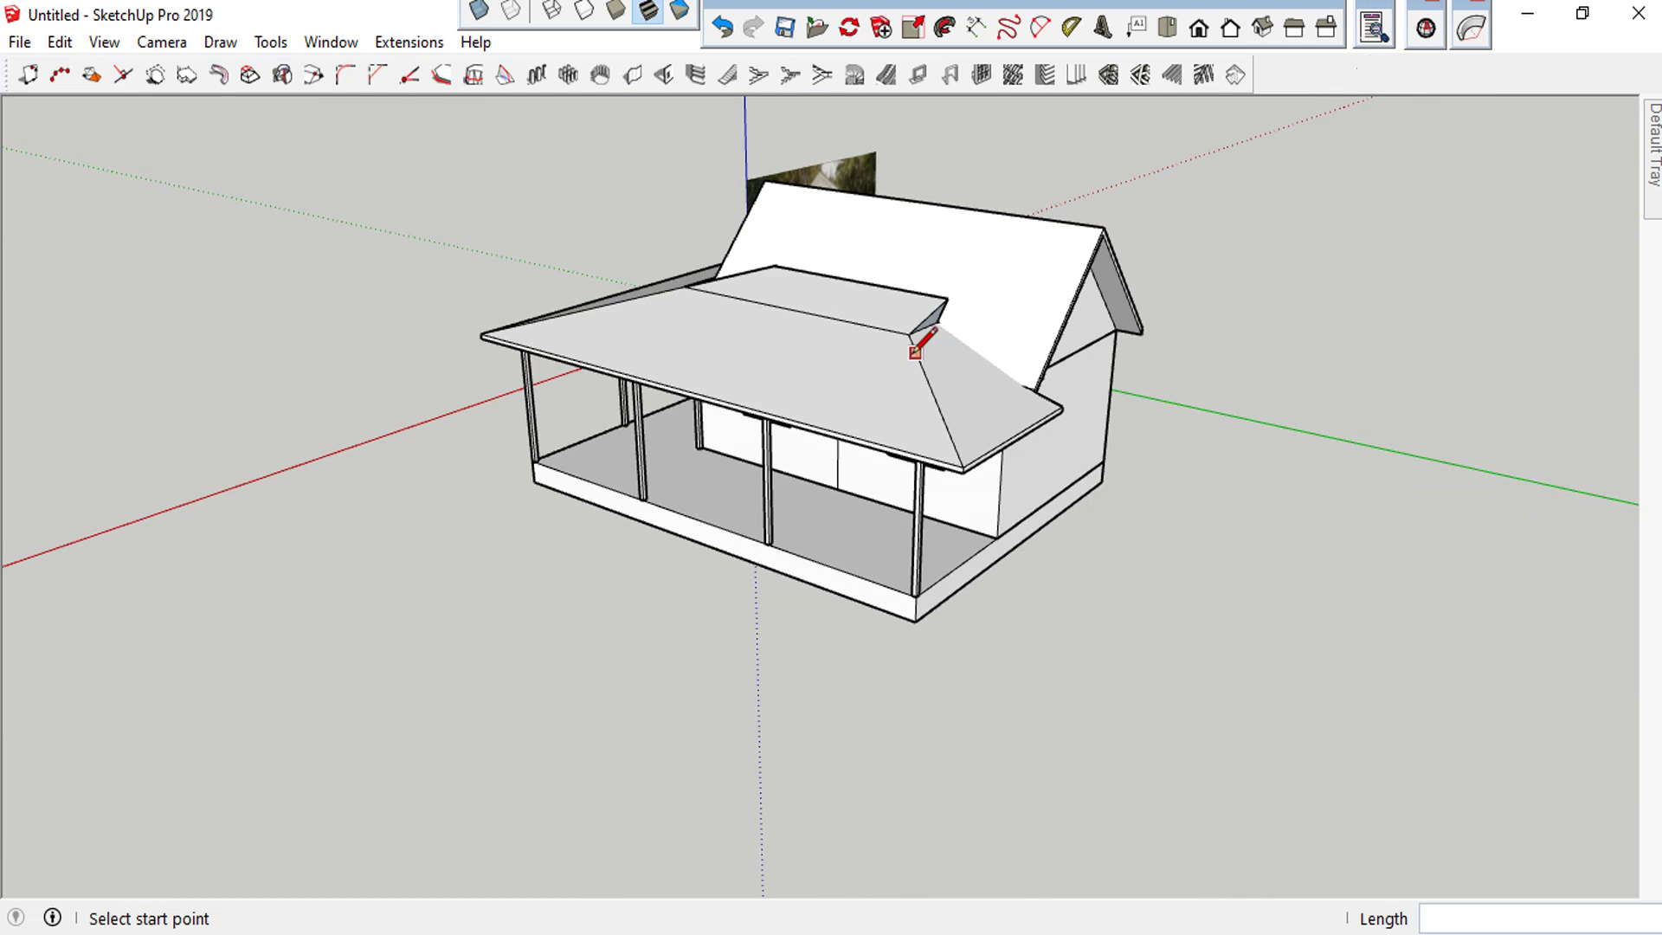
scroll(914, 351, "up", 2)
middle_click_drag(905, 381, 823, 422)
left_click(863, 411)
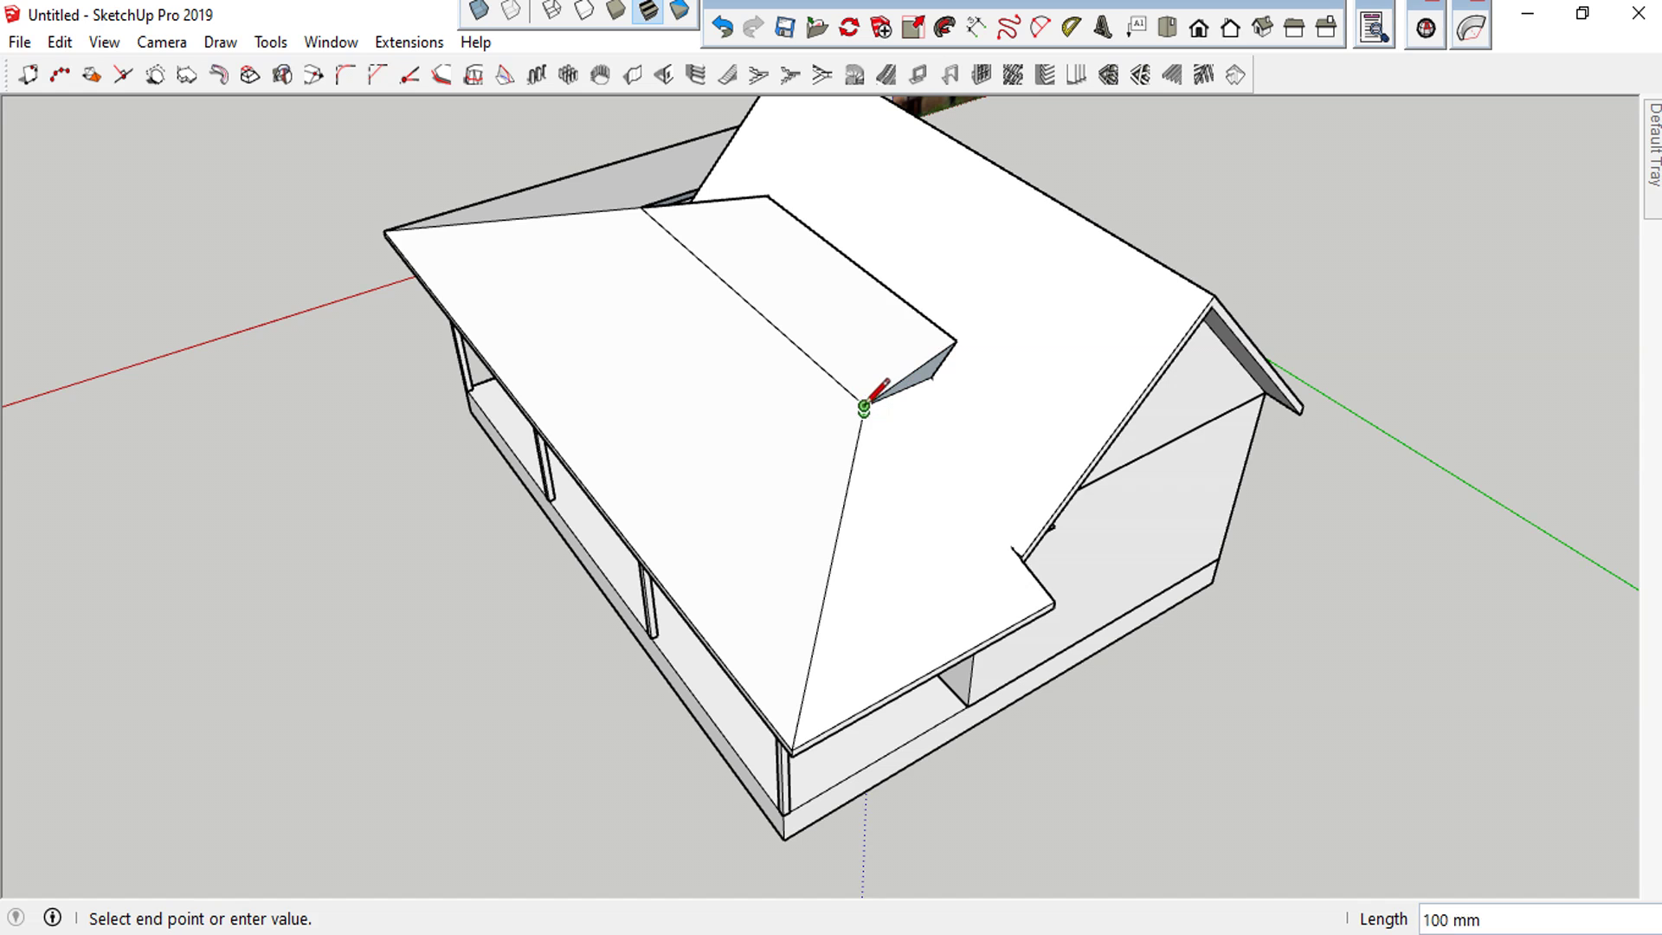
key("space")
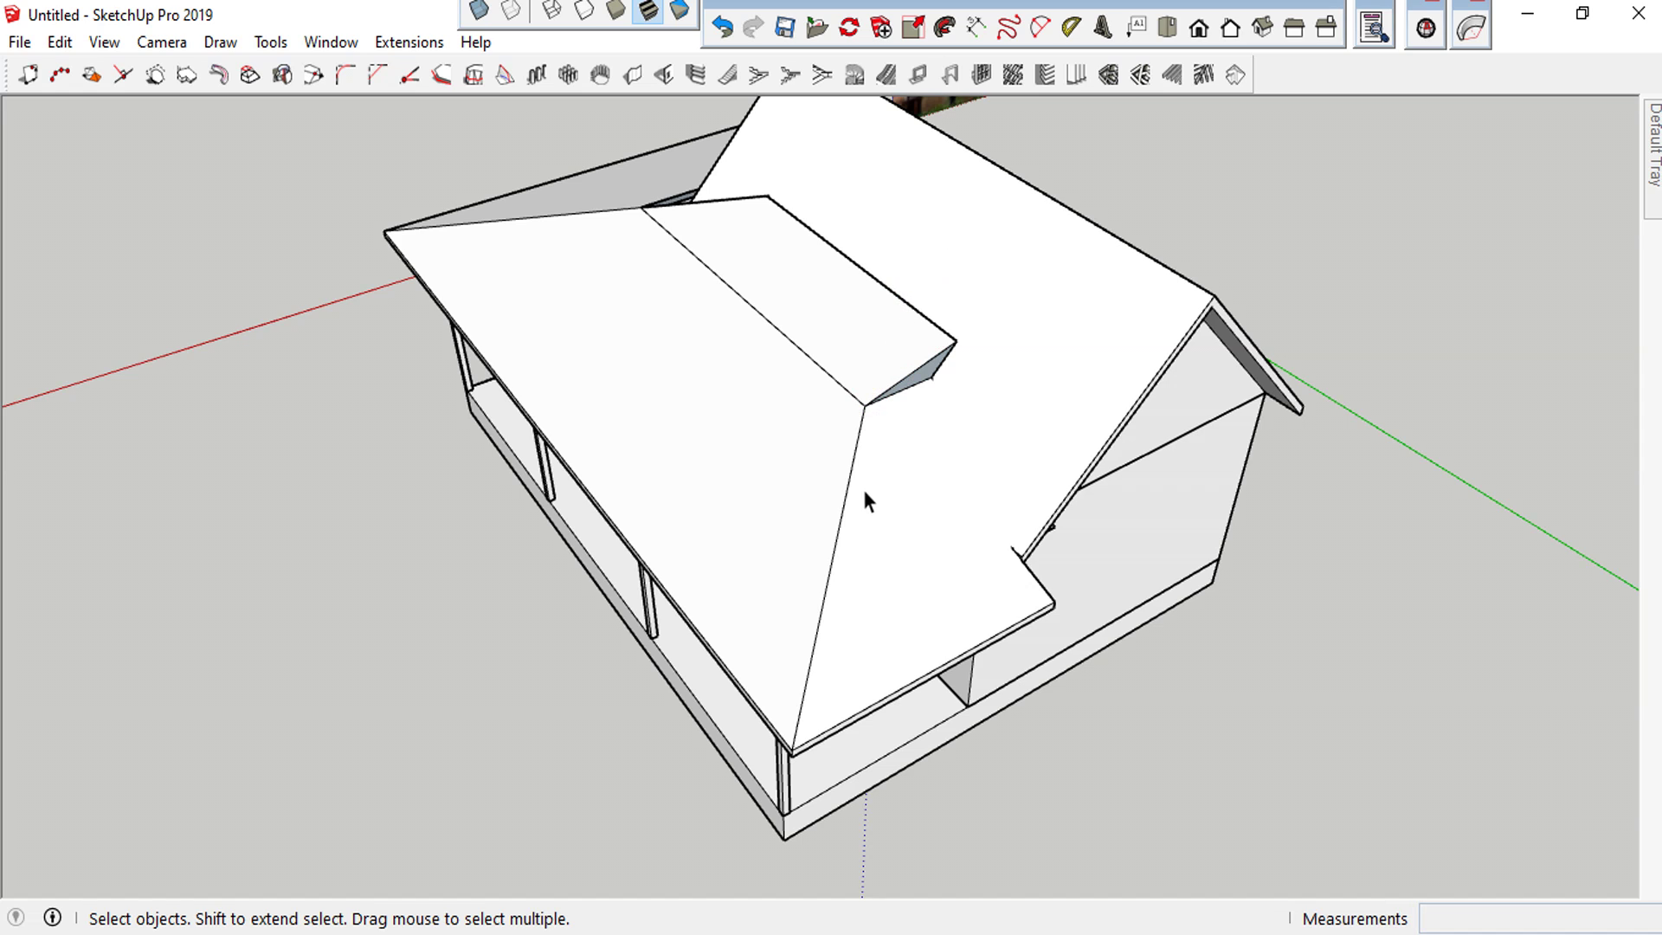
left_click(723, 27)
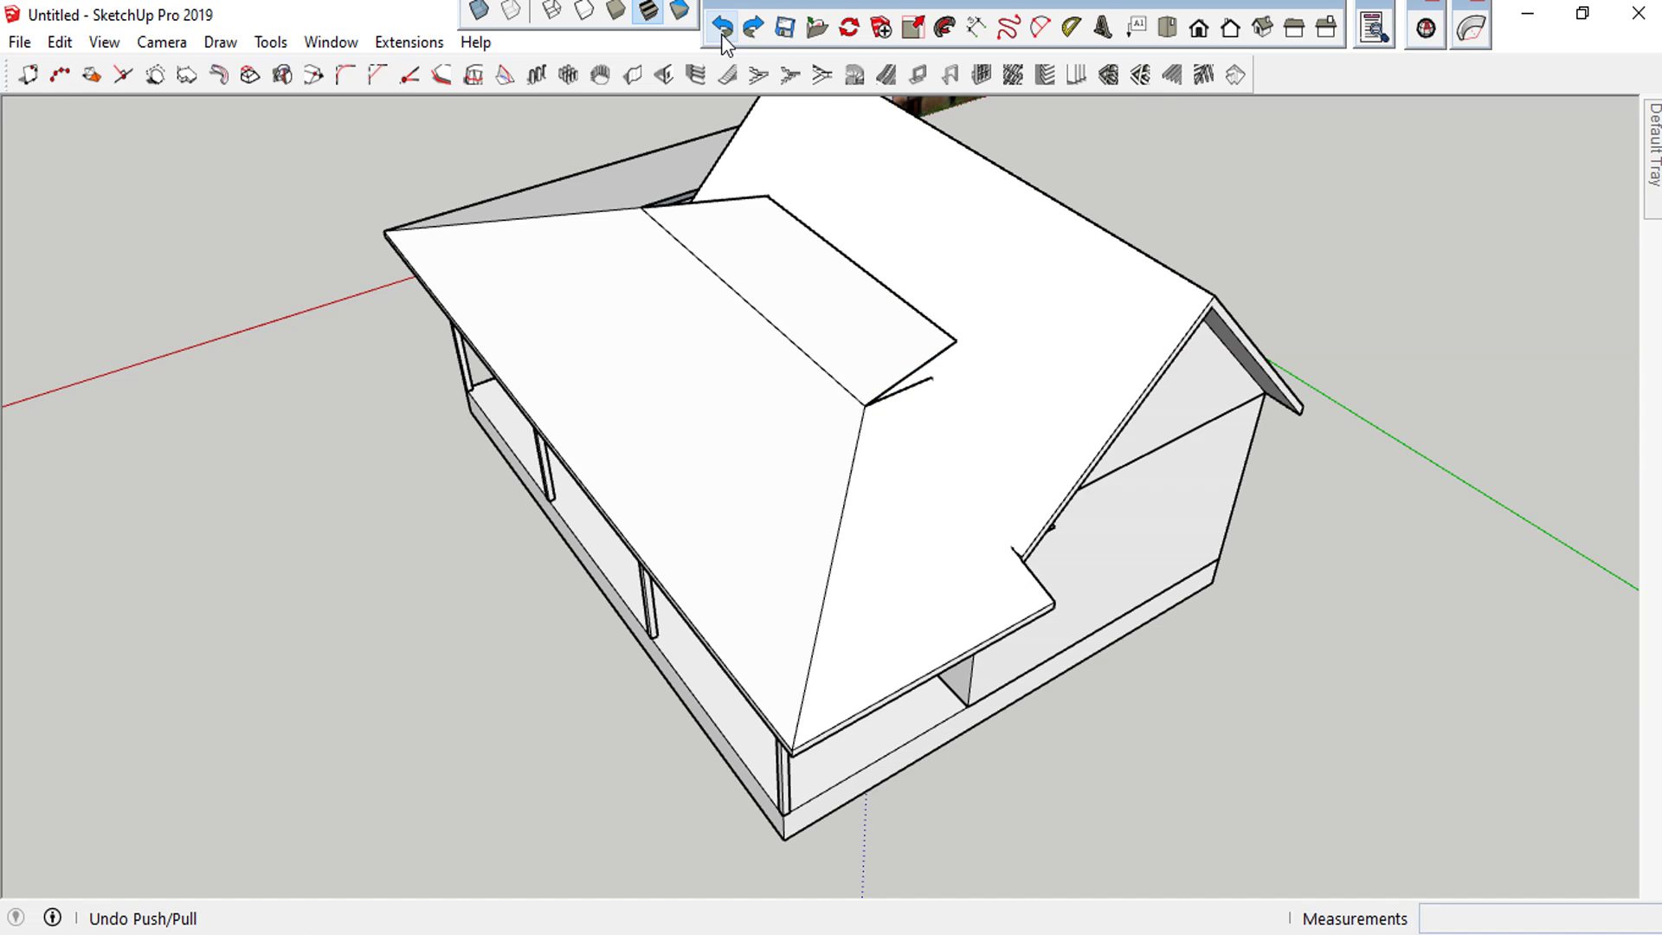
left_click(844, 494)
Copy the hip edge to the valley vertex and delete the stray triangle there
key("m")
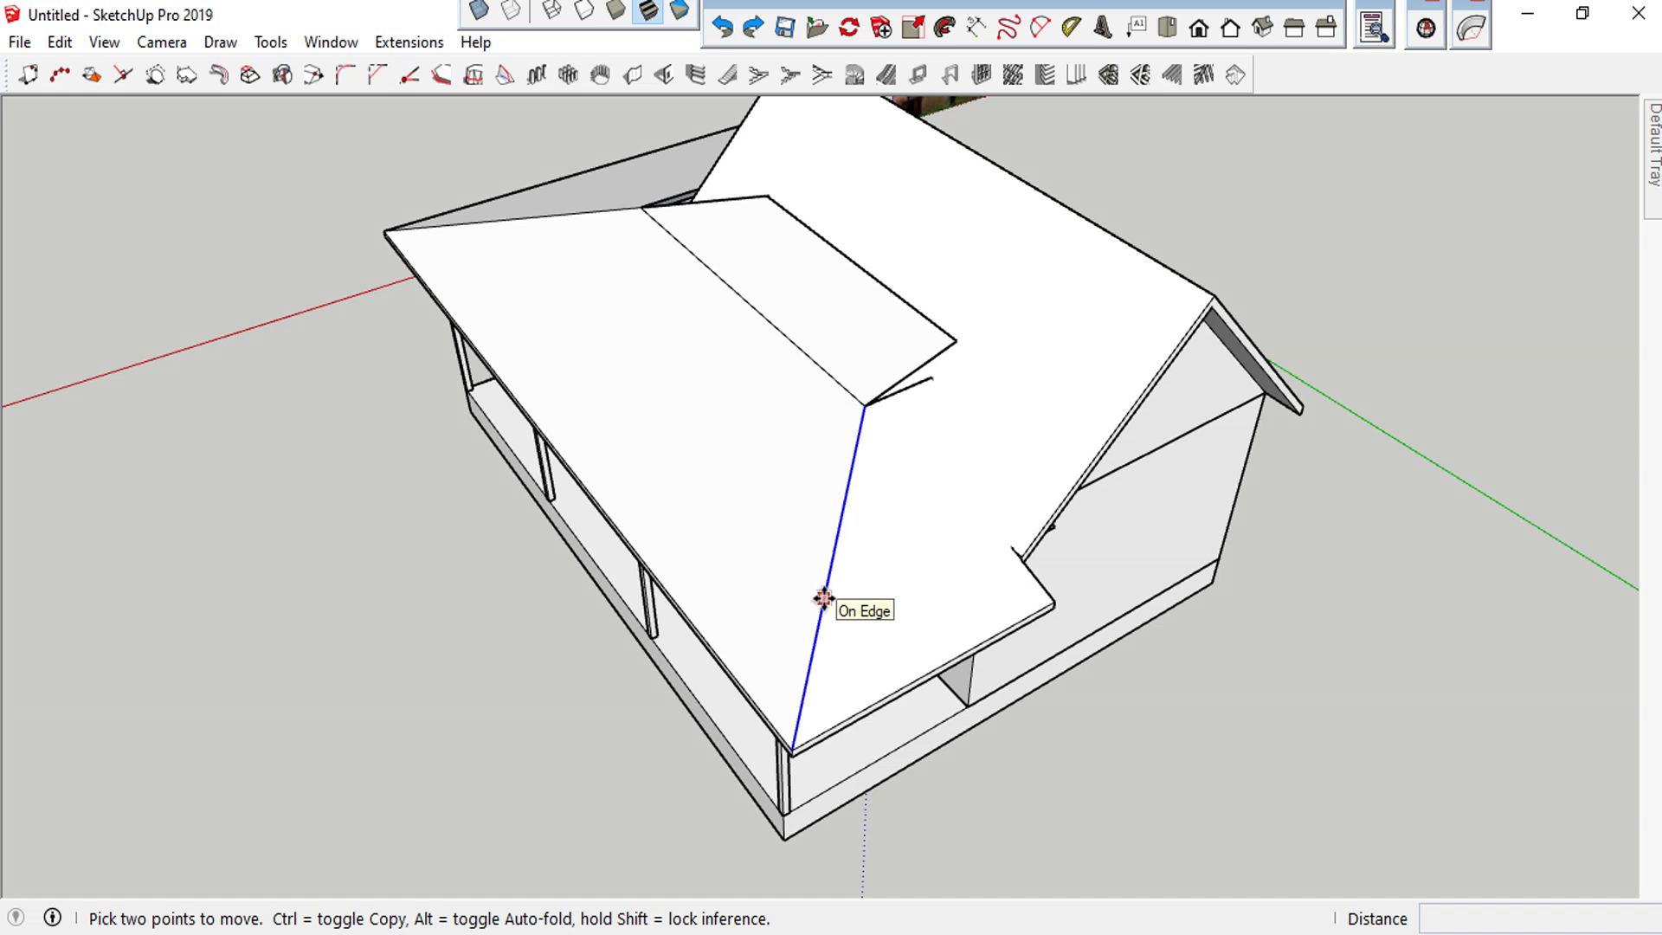
left_click(823, 599)
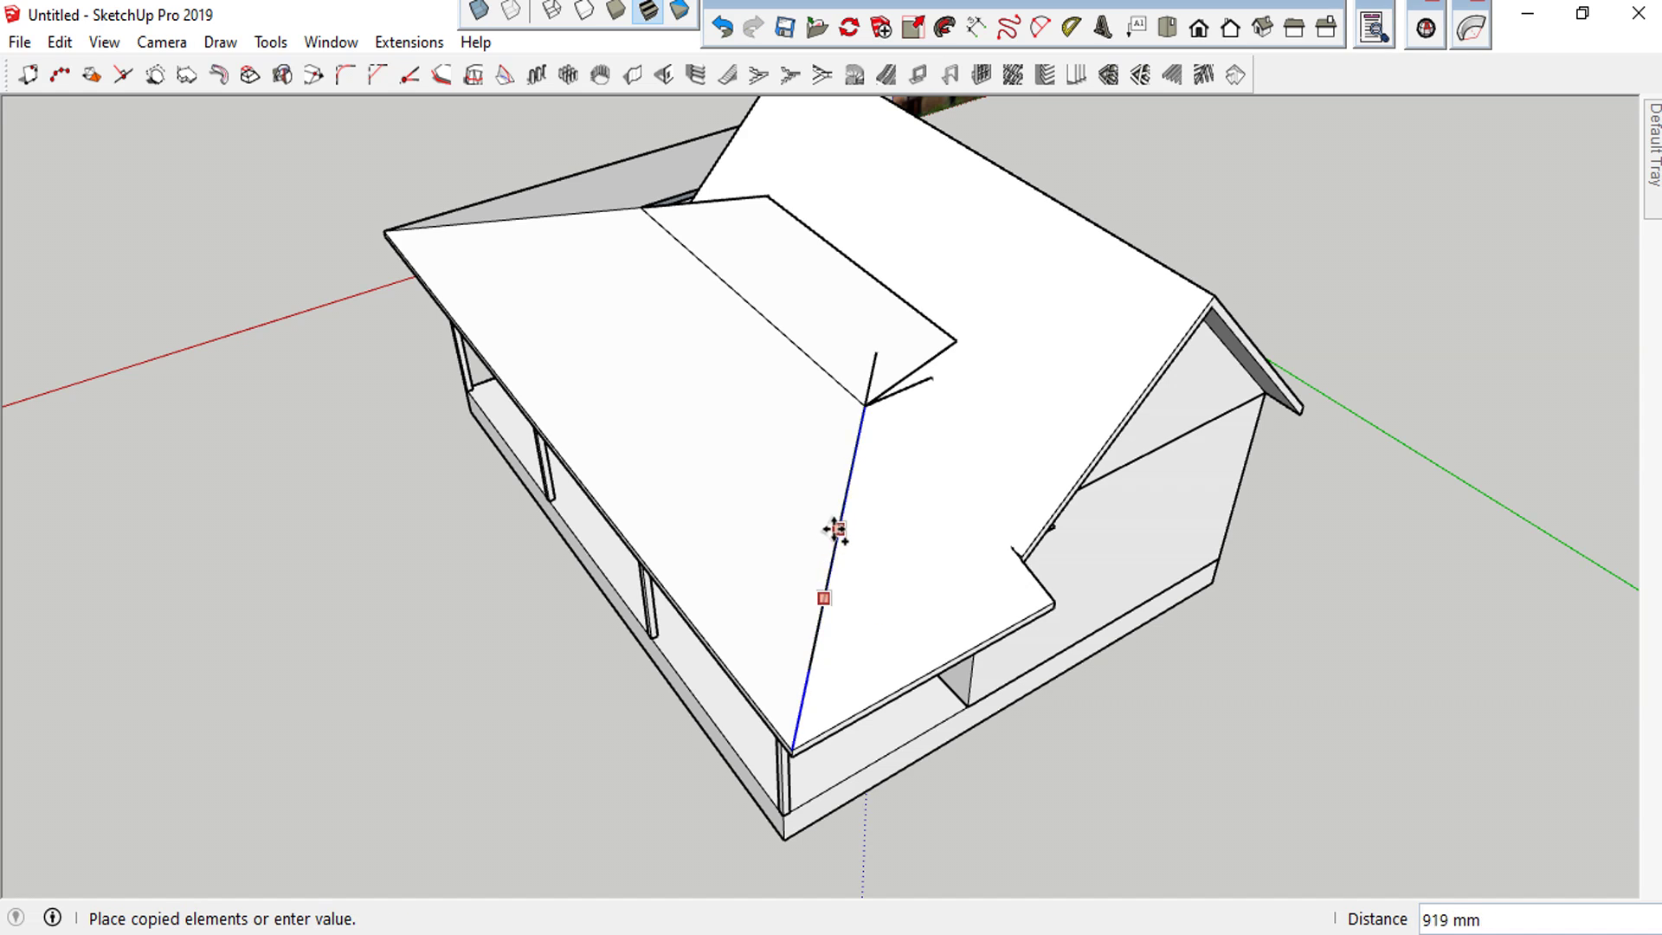
left_click(863, 406)
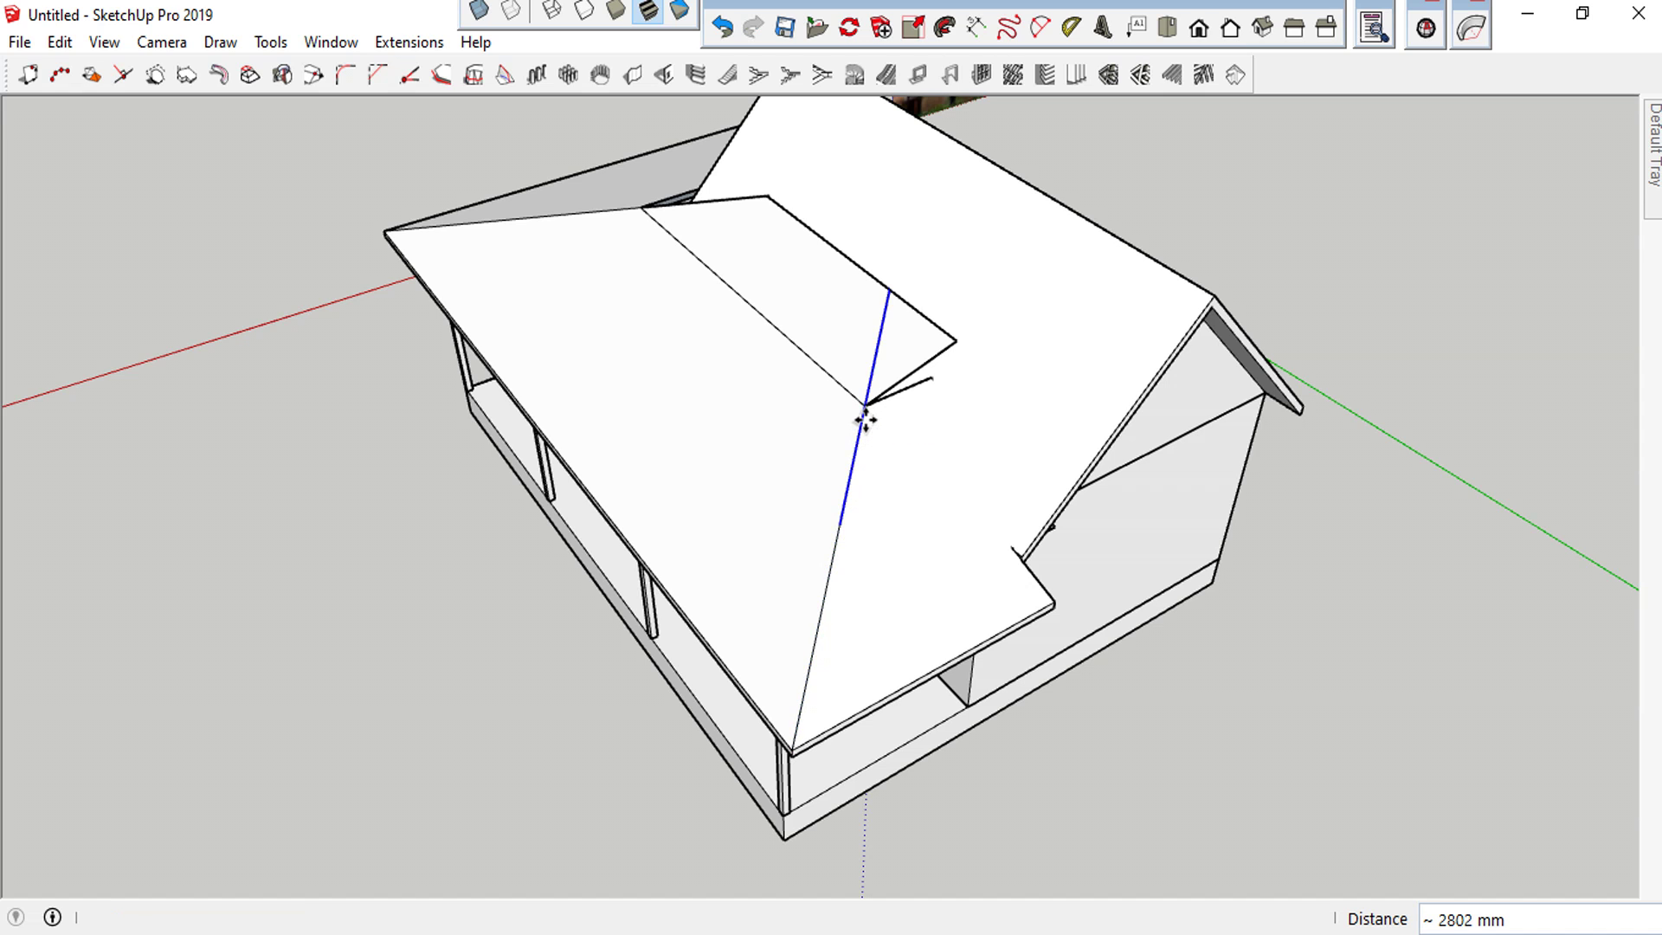
middle_click_drag(861, 415, 798, 332)
key("space")
scroll(920, 321, "up", 3)
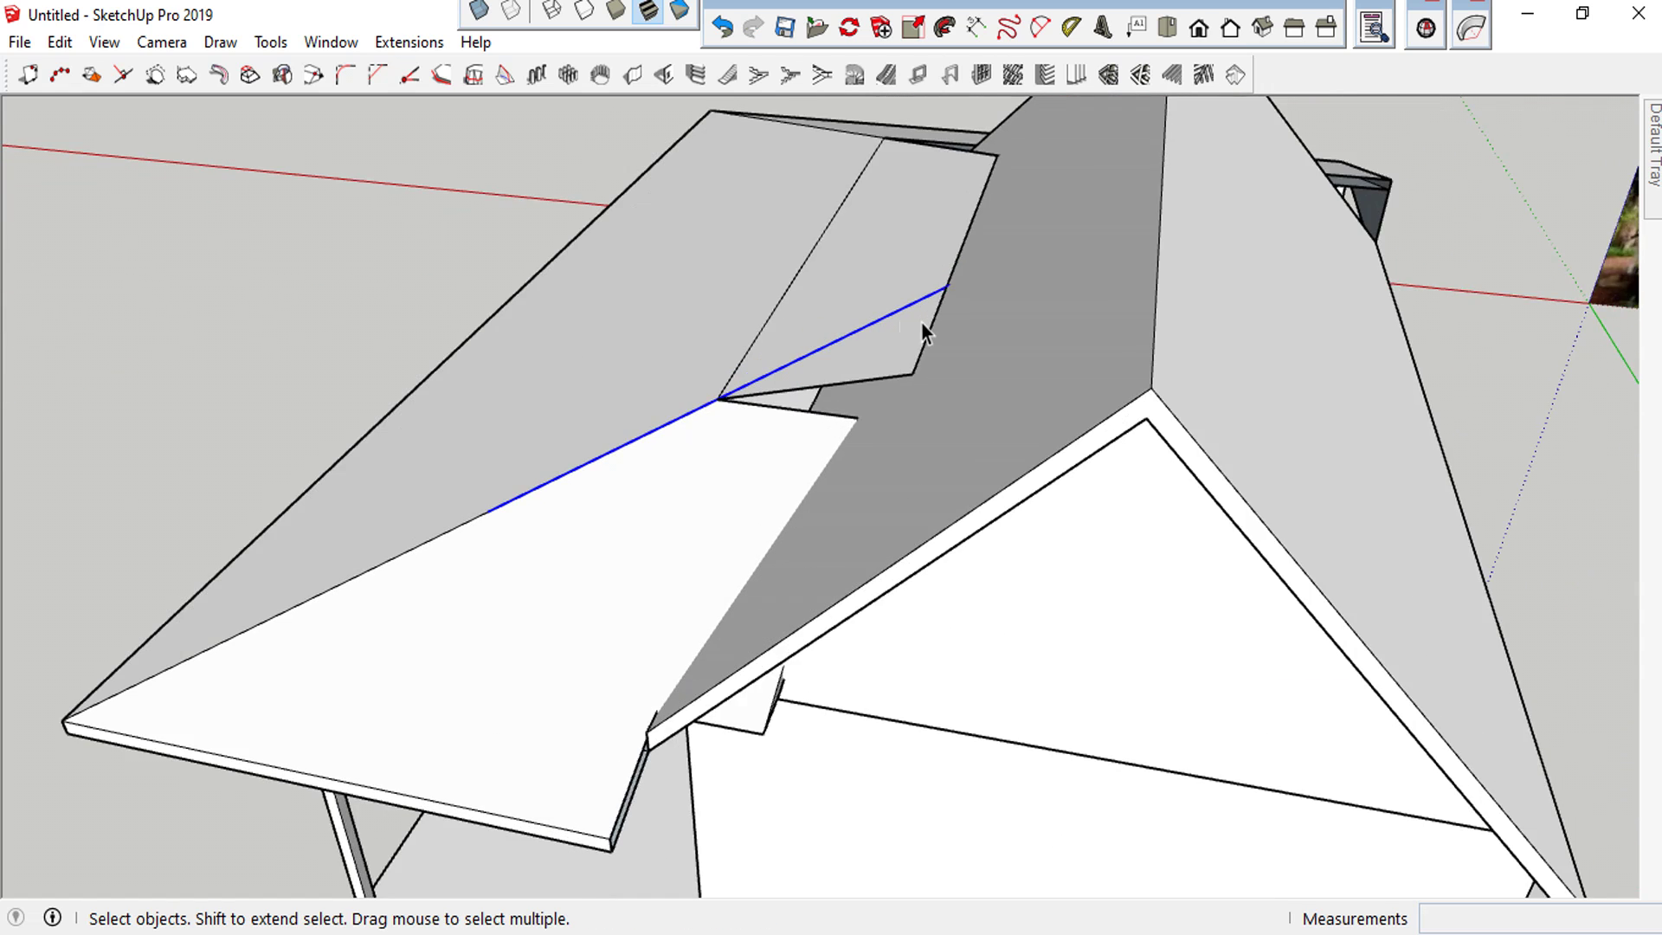
scroll(912, 315, "up", 3)
left_click(919, 360)
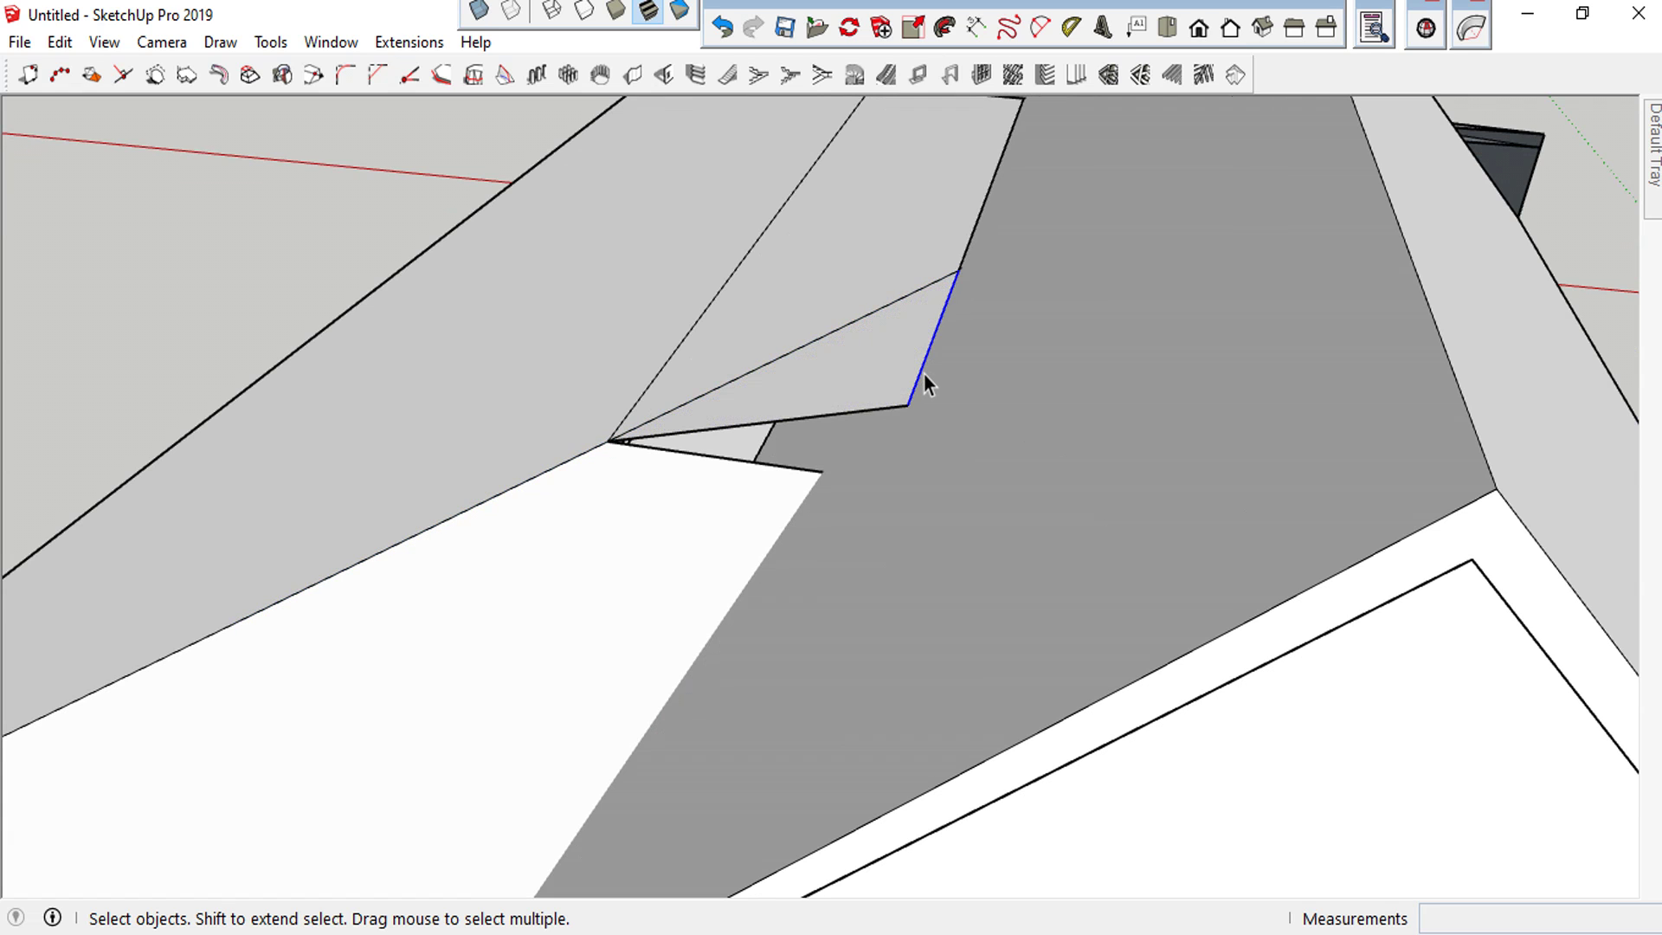
key("Delete")
Draw a line from the porch eave corner to the valley vertex and delete the extra edge
mouse_move(885, 412)
middle_mouse_down()
mouse_move(834, 411)
mouse_move(1129, 413)
mouse_move(1120, 216)
mouse_move(1120, 386)
middle_mouse_up()
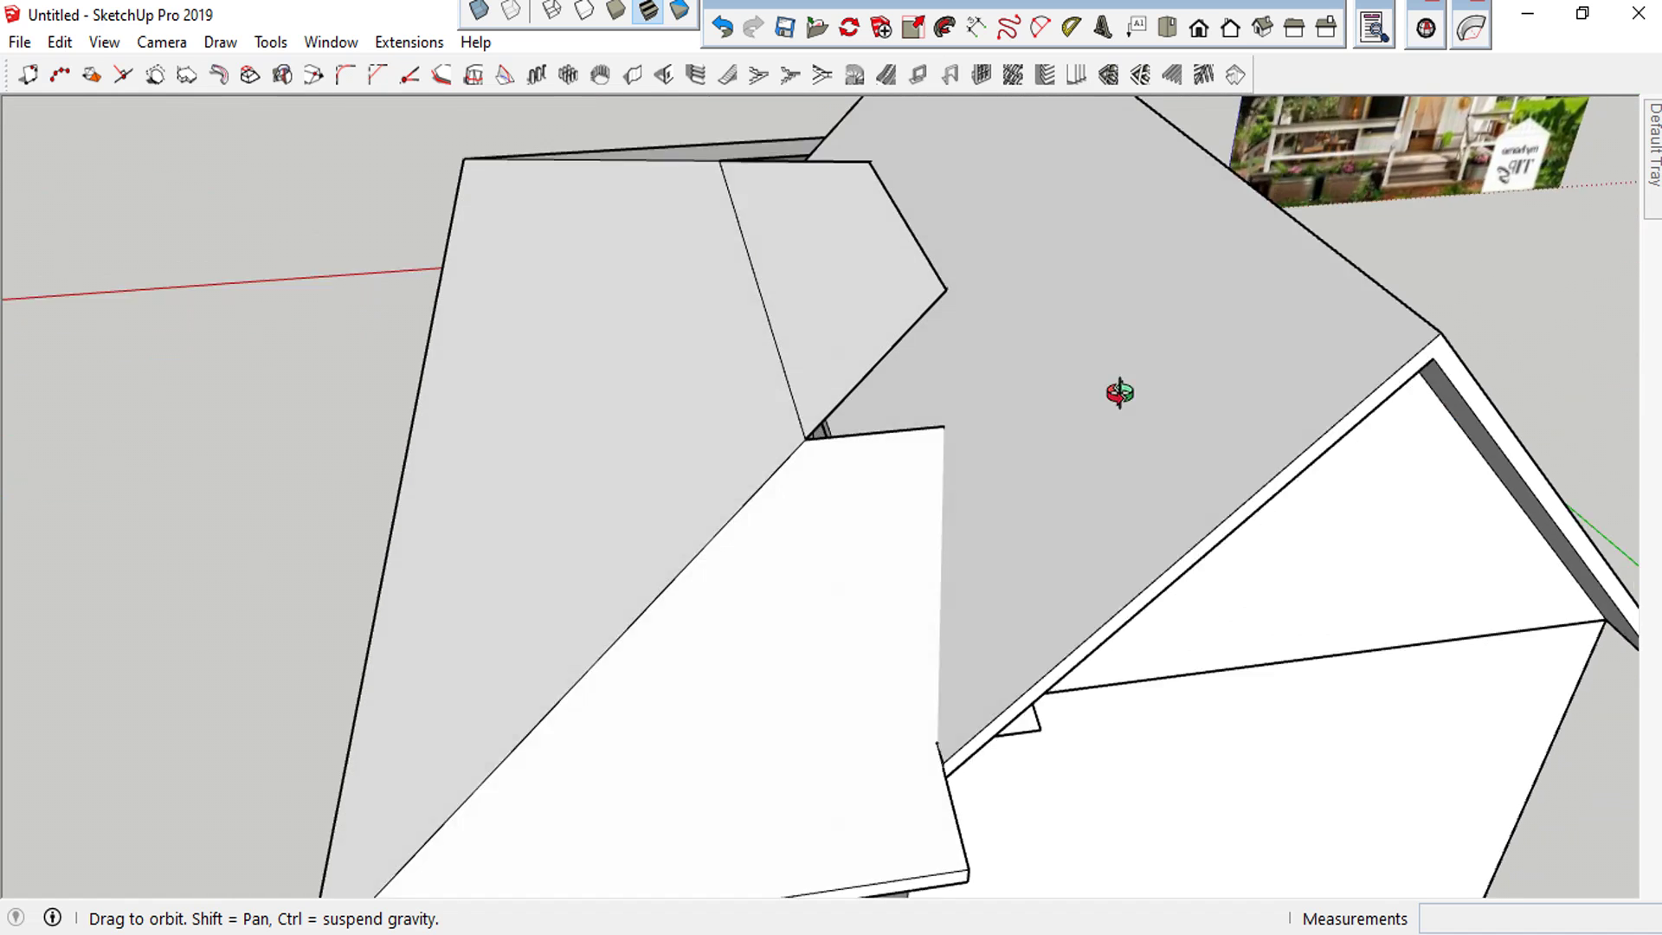
scroll(822, 474, "up", 2)
scroll(871, 391, "down", 3)
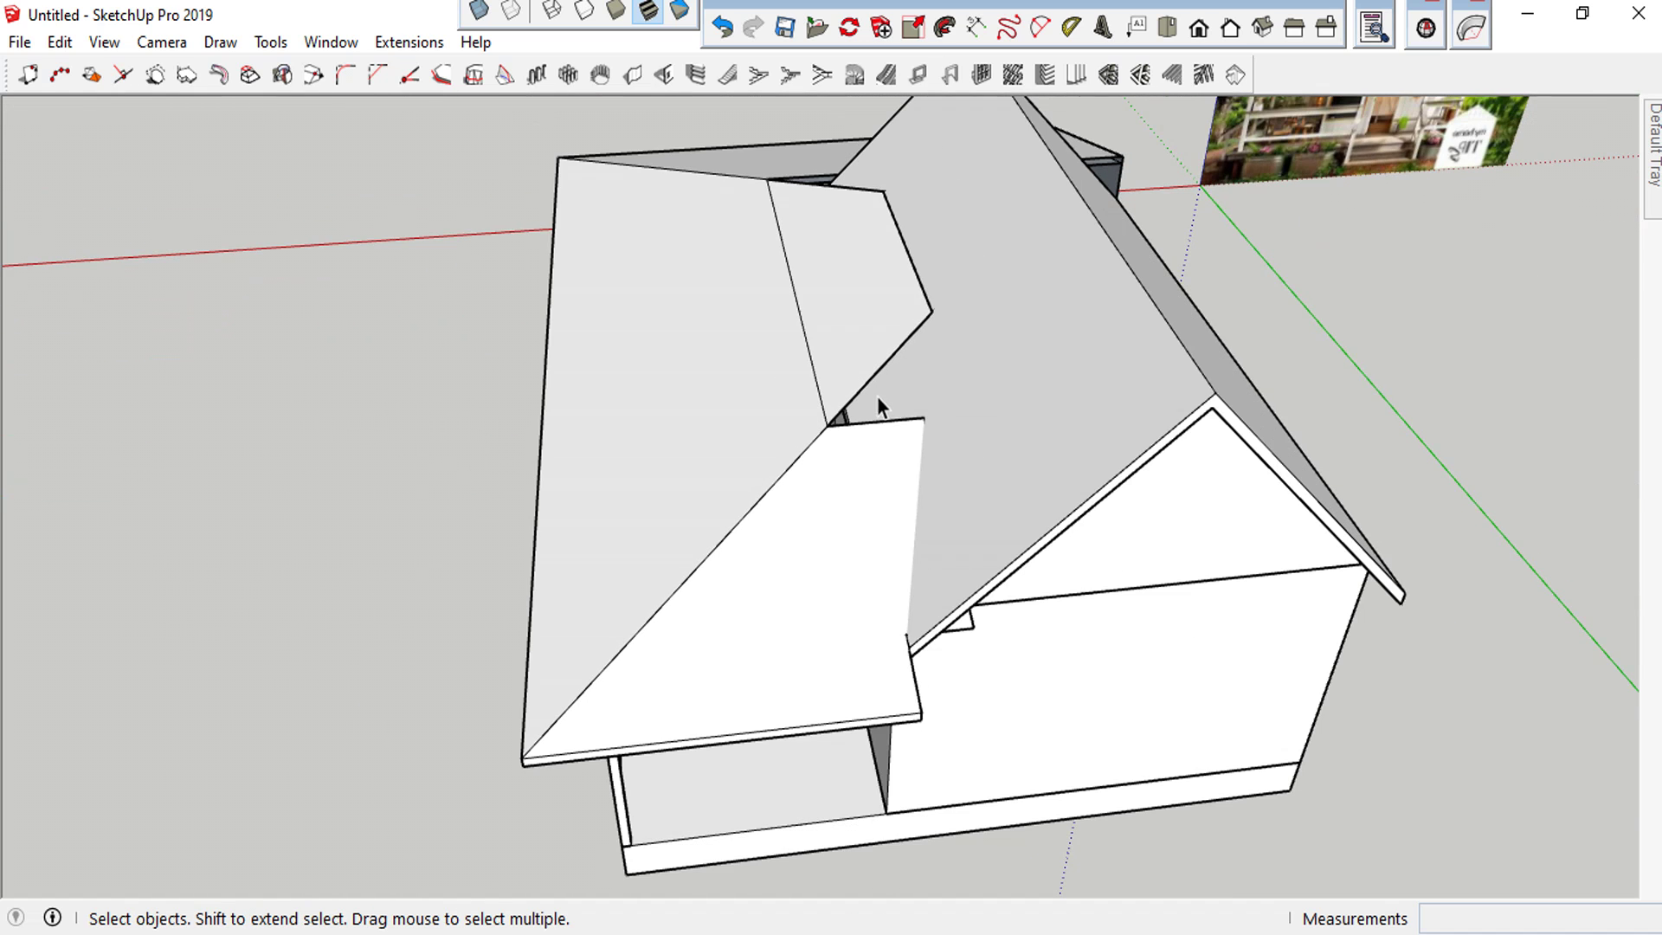
key("l")
mouse_move(909, 623)
middle_mouse_down()
mouse_move(667, 660)
mouse_move(667, 678)
middle_mouse_up()
scroll(662, 771, "up", 3)
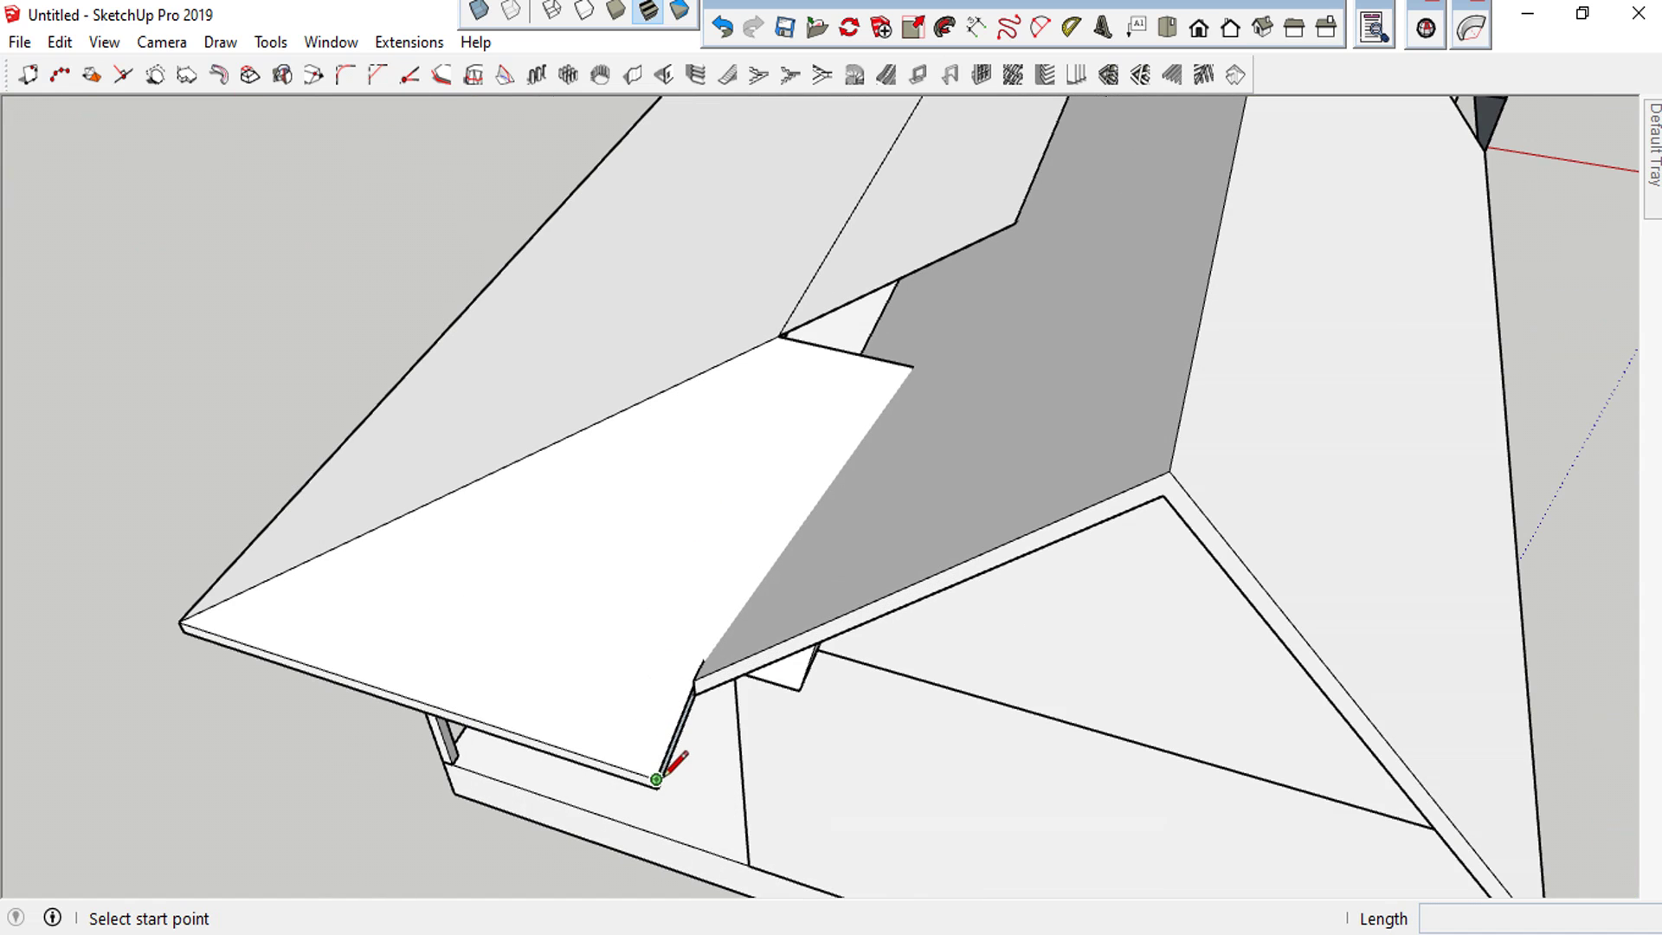
left_click(658, 777)
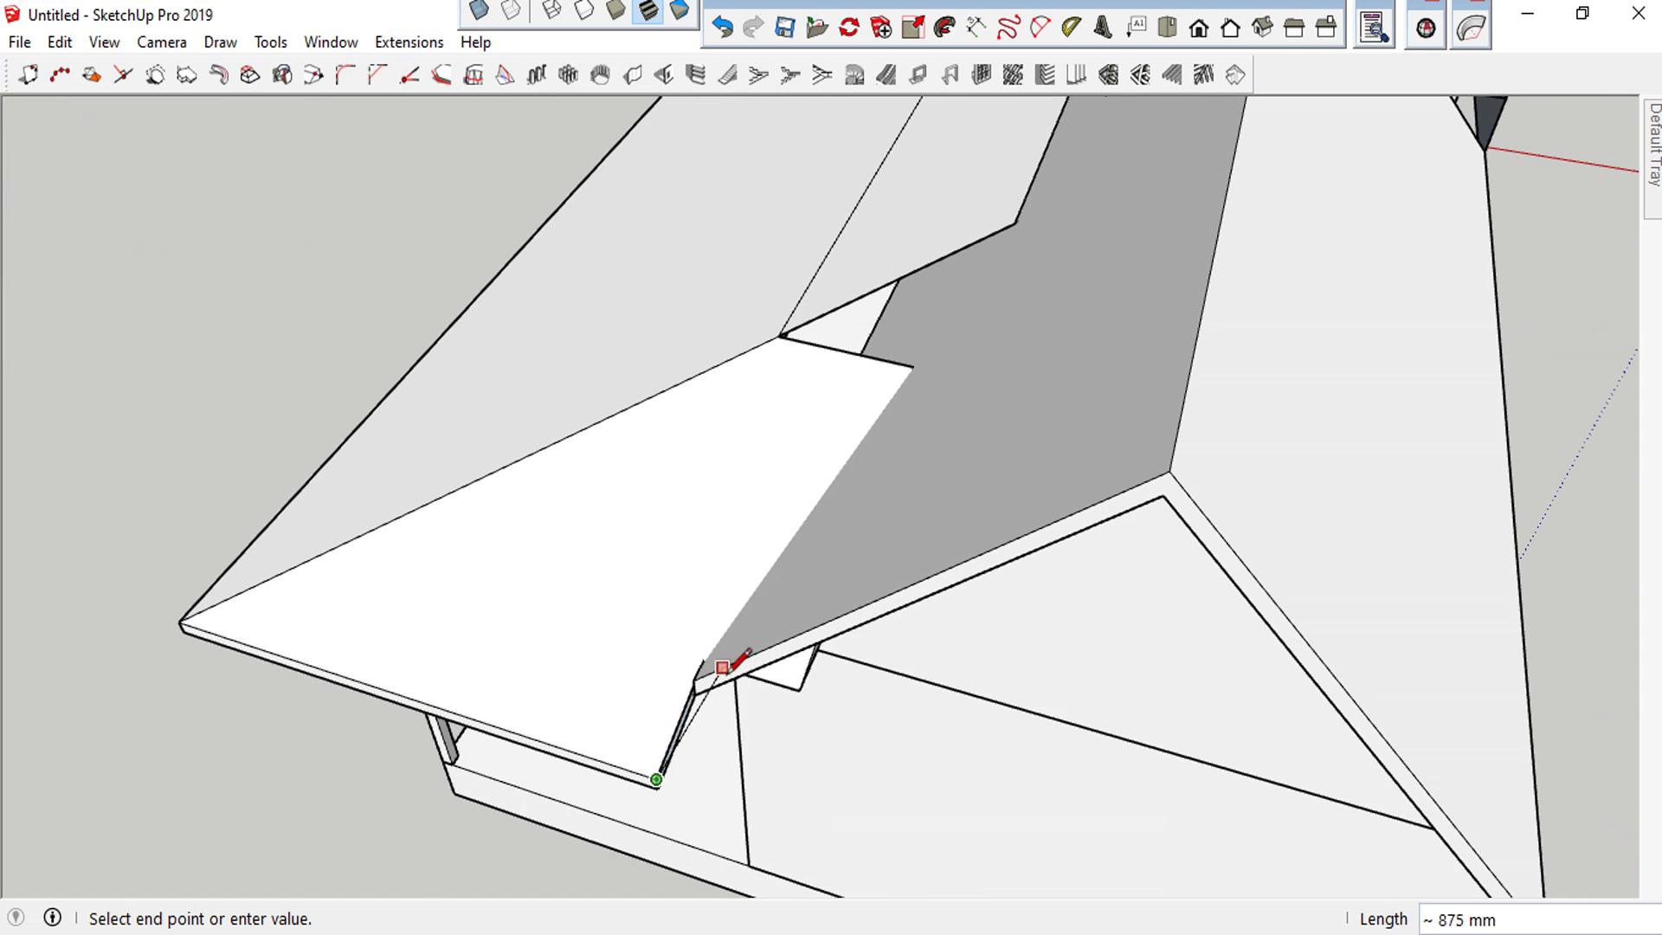
left_click(1014, 223)
middle_click_drag(1014, 232, 1046, 275)
key("space")
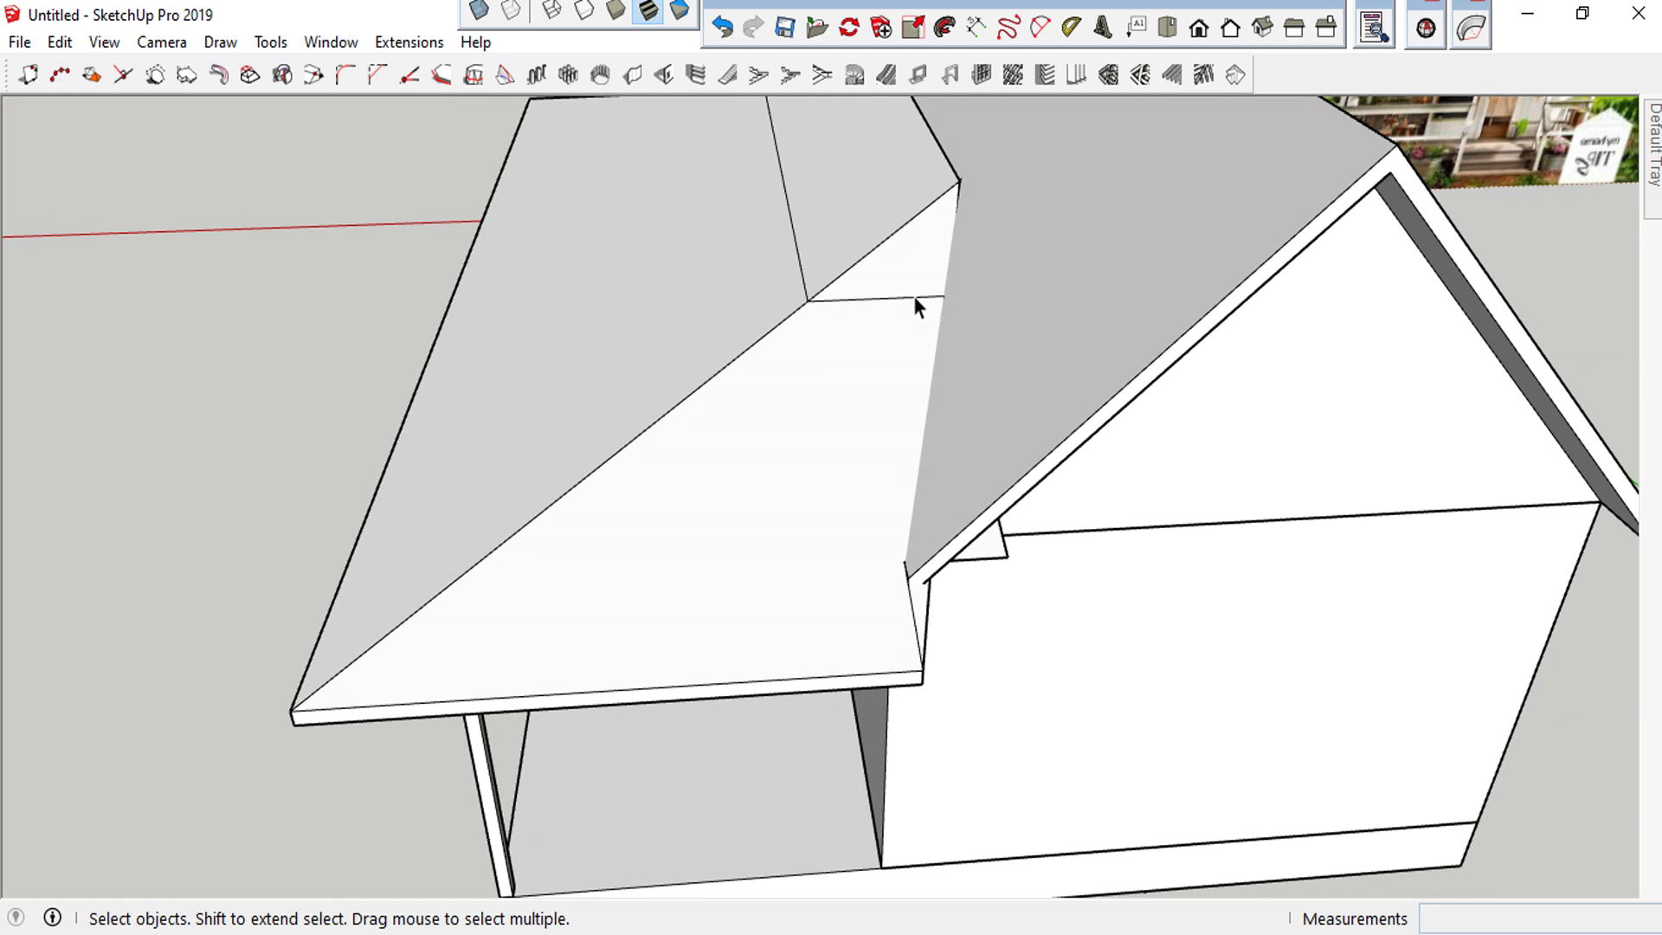
key("Delete")
scroll(900, 296, "down", 2)
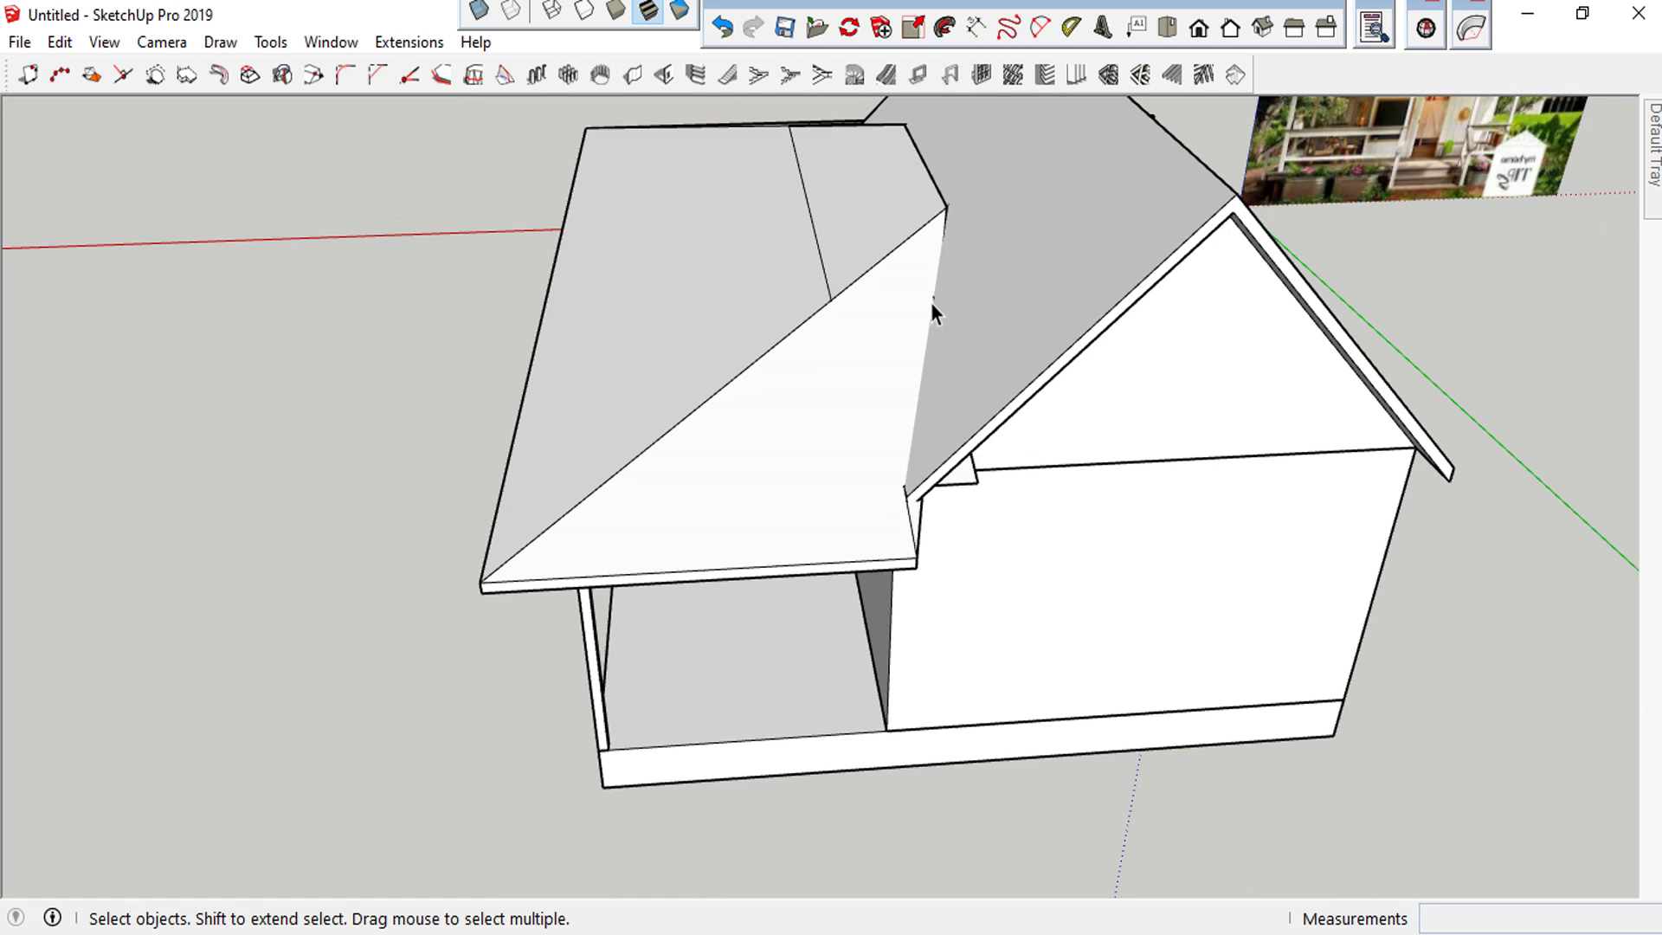
Fix stray edges with Solid Inspector² and orbit around the house to check the result
left_click(1426, 28)
left_click(626, 419)
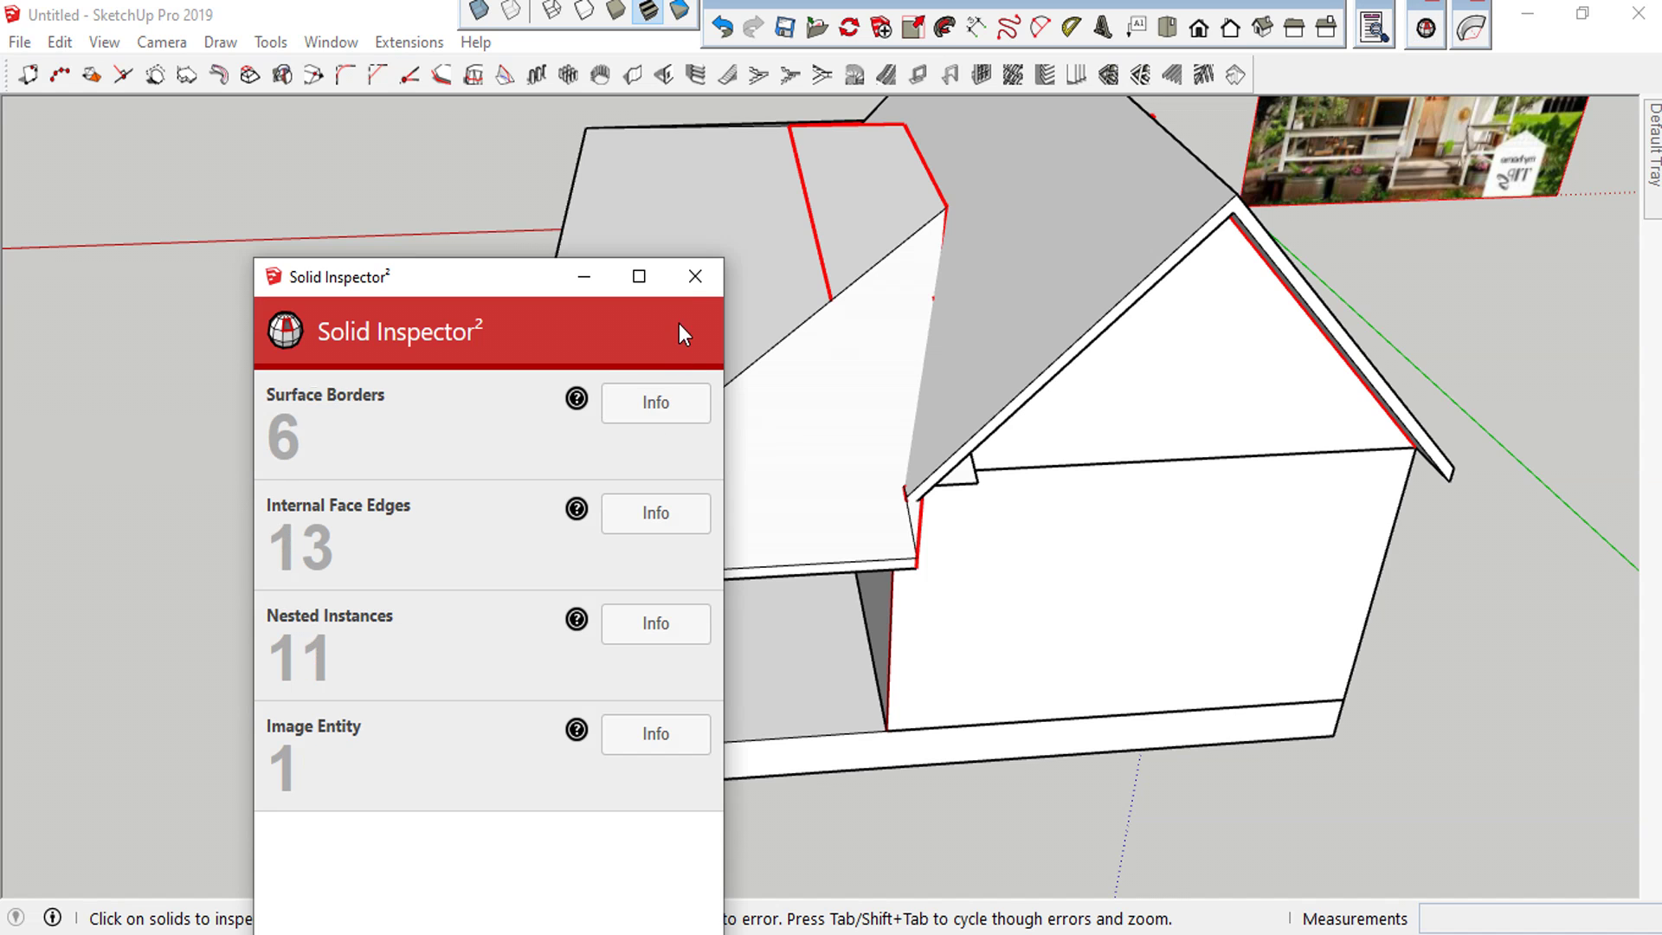
left_click(695, 276)
scroll(889, 501, "down", 3)
scroll(820, 355, "up", 2)
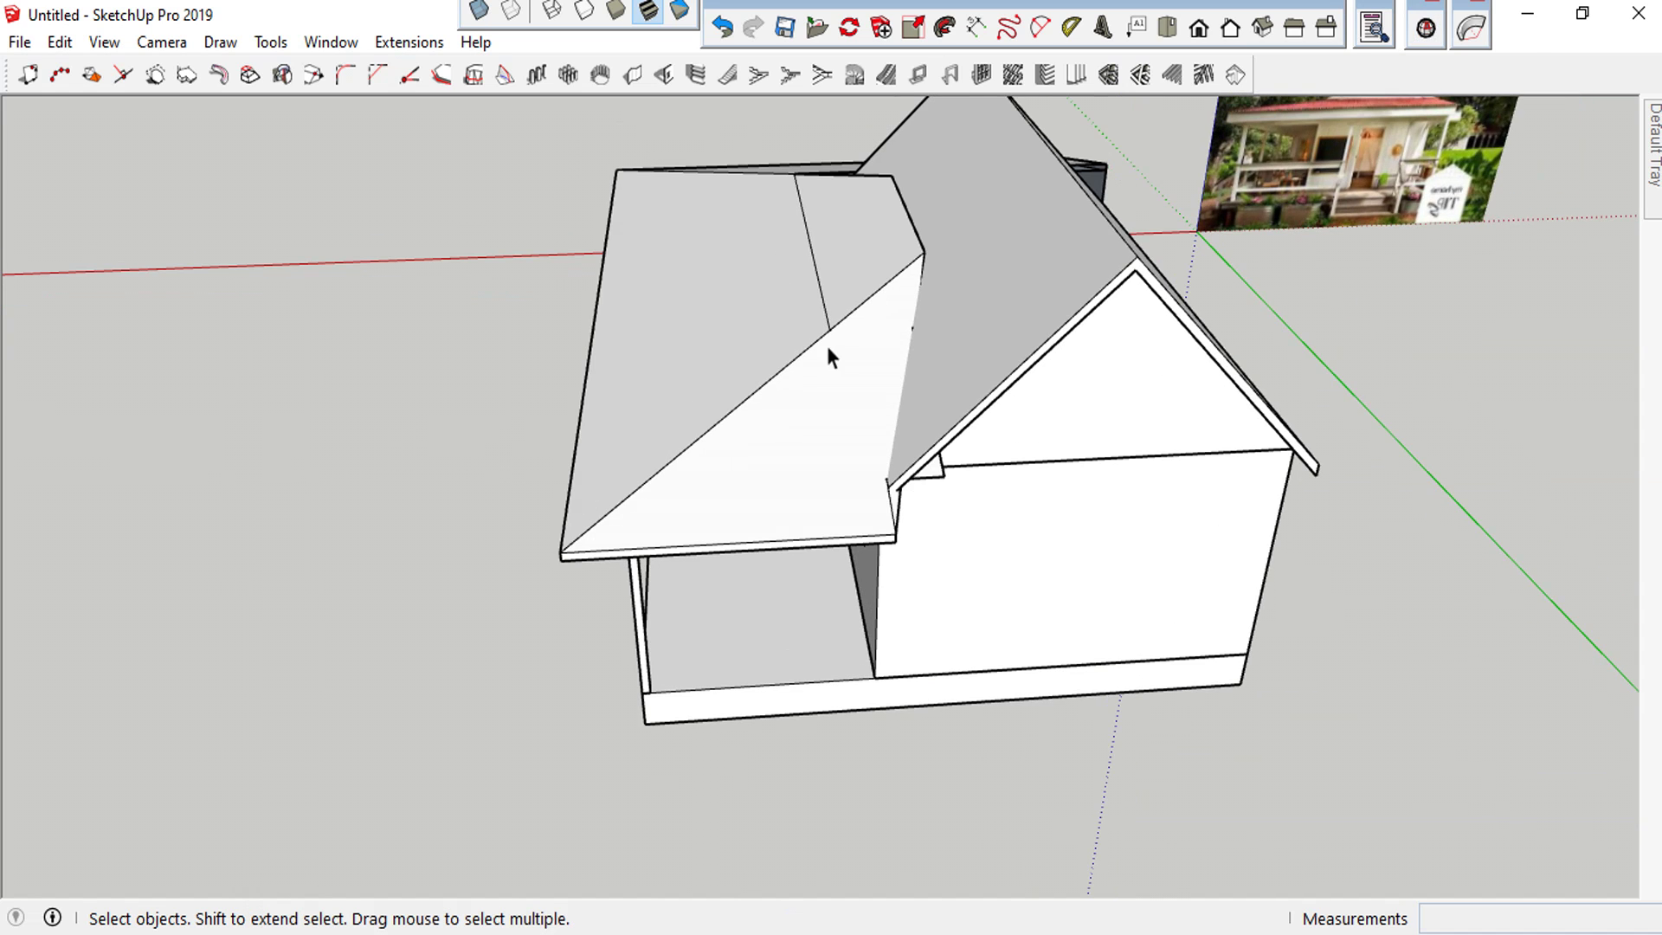
scroll(915, 324, "down", 2)
scroll(967, 364, "down", 2)
mouse_move(934, 397)
middle_mouse_down()
mouse_move(1113, 148)
mouse_move(952, 407)
middle_mouse_up()
scroll(952, 407, "up", 3)
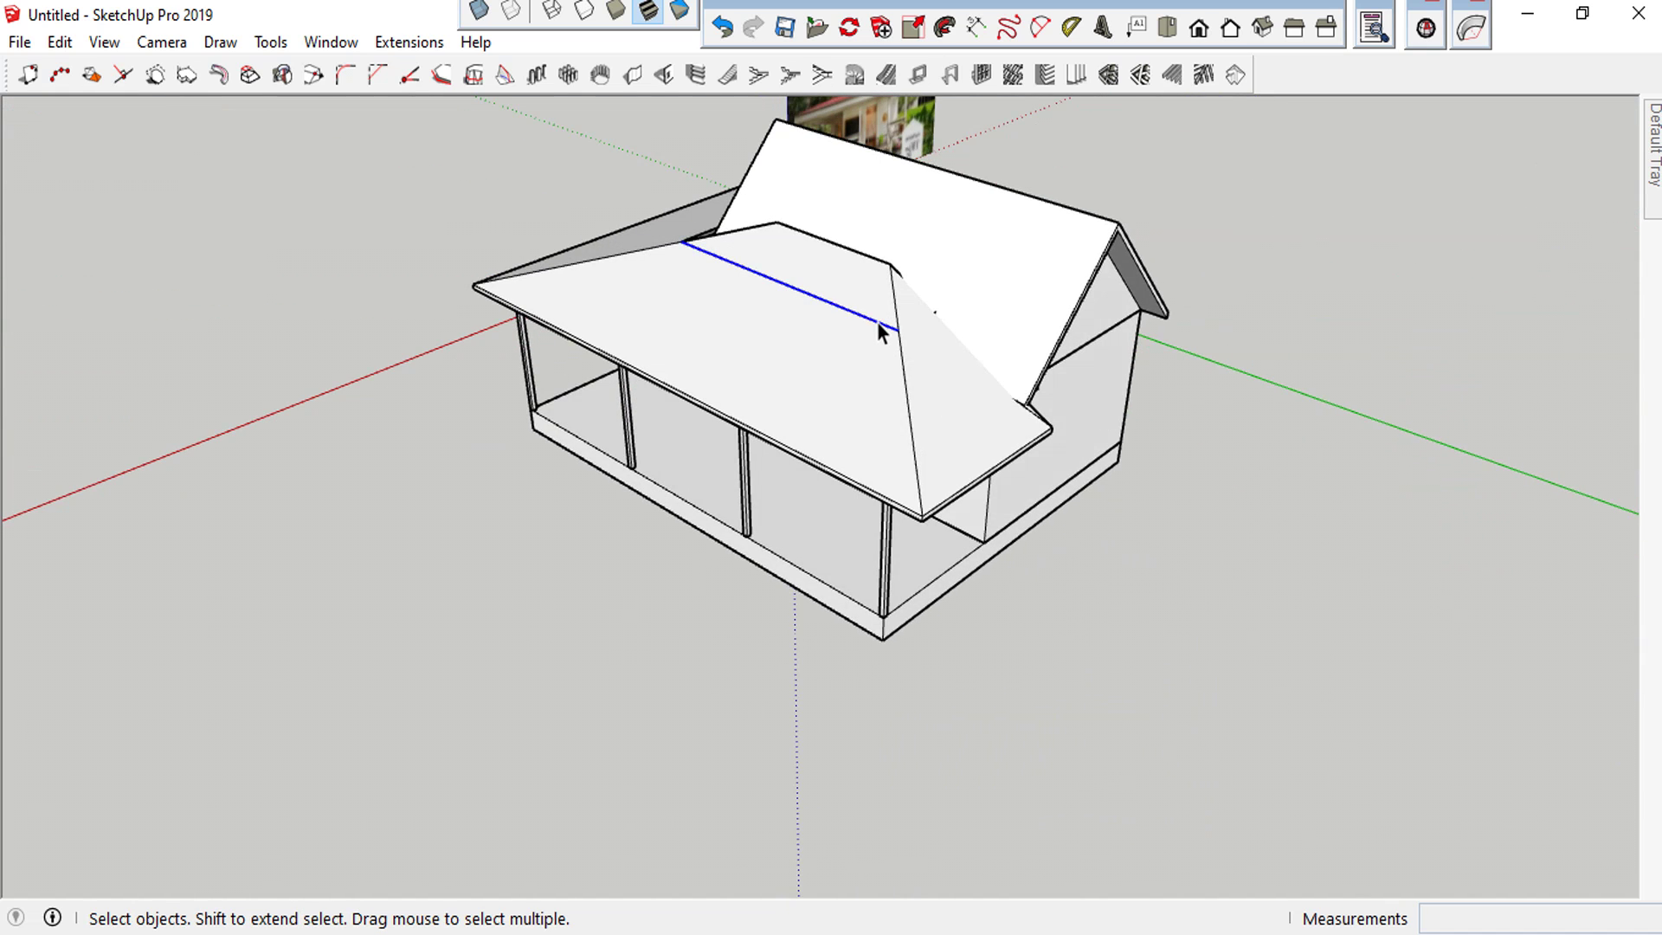
mouse_move(875, 322)
middle_mouse_down()
mouse_move(1063, 312)
mouse_move(605, 247)
mouse_move(909, 289)
mouse_move(1087, 341)
middle_mouse_up()
scroll(606, 248, "up", 2)
scroll(840, 305, "up", 3)
mouse_move(668, 391)
middle_mouse_down()
mouse_move(1105, 427)
mouse_move(814, 464)
mouse_move(918, 543)
middle_mouse_up()
Draw an edge from the gable vertex down to the gable edge
middle_click_drag(874, 427, 816, 530)
key("l")
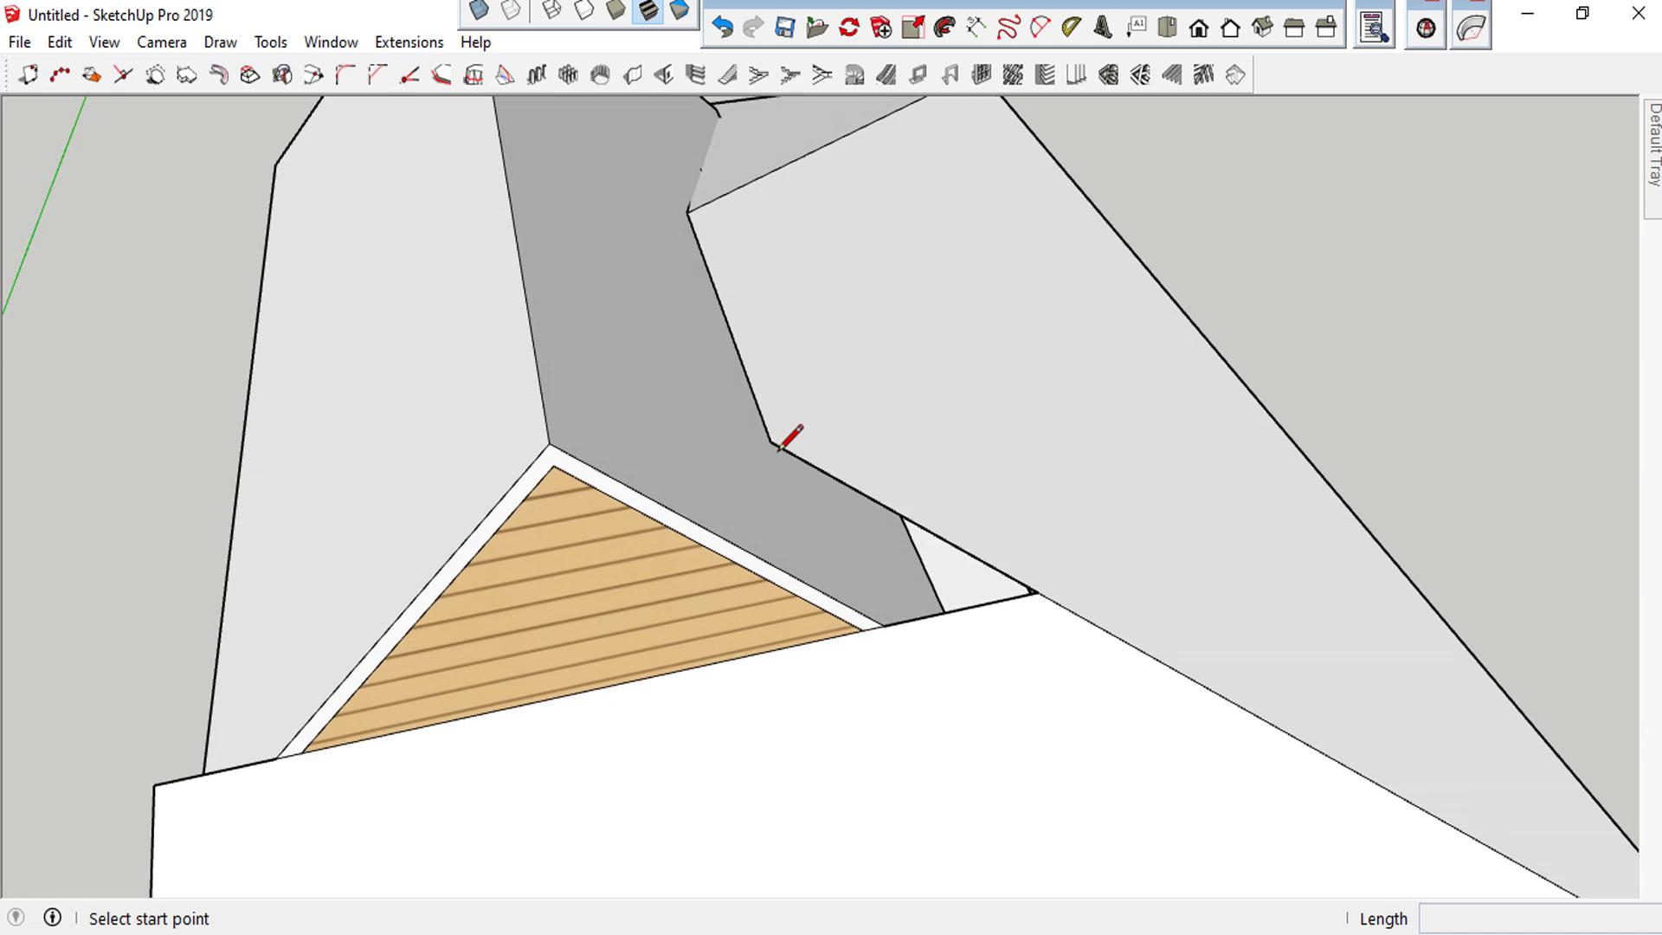
left_click(776, 445)
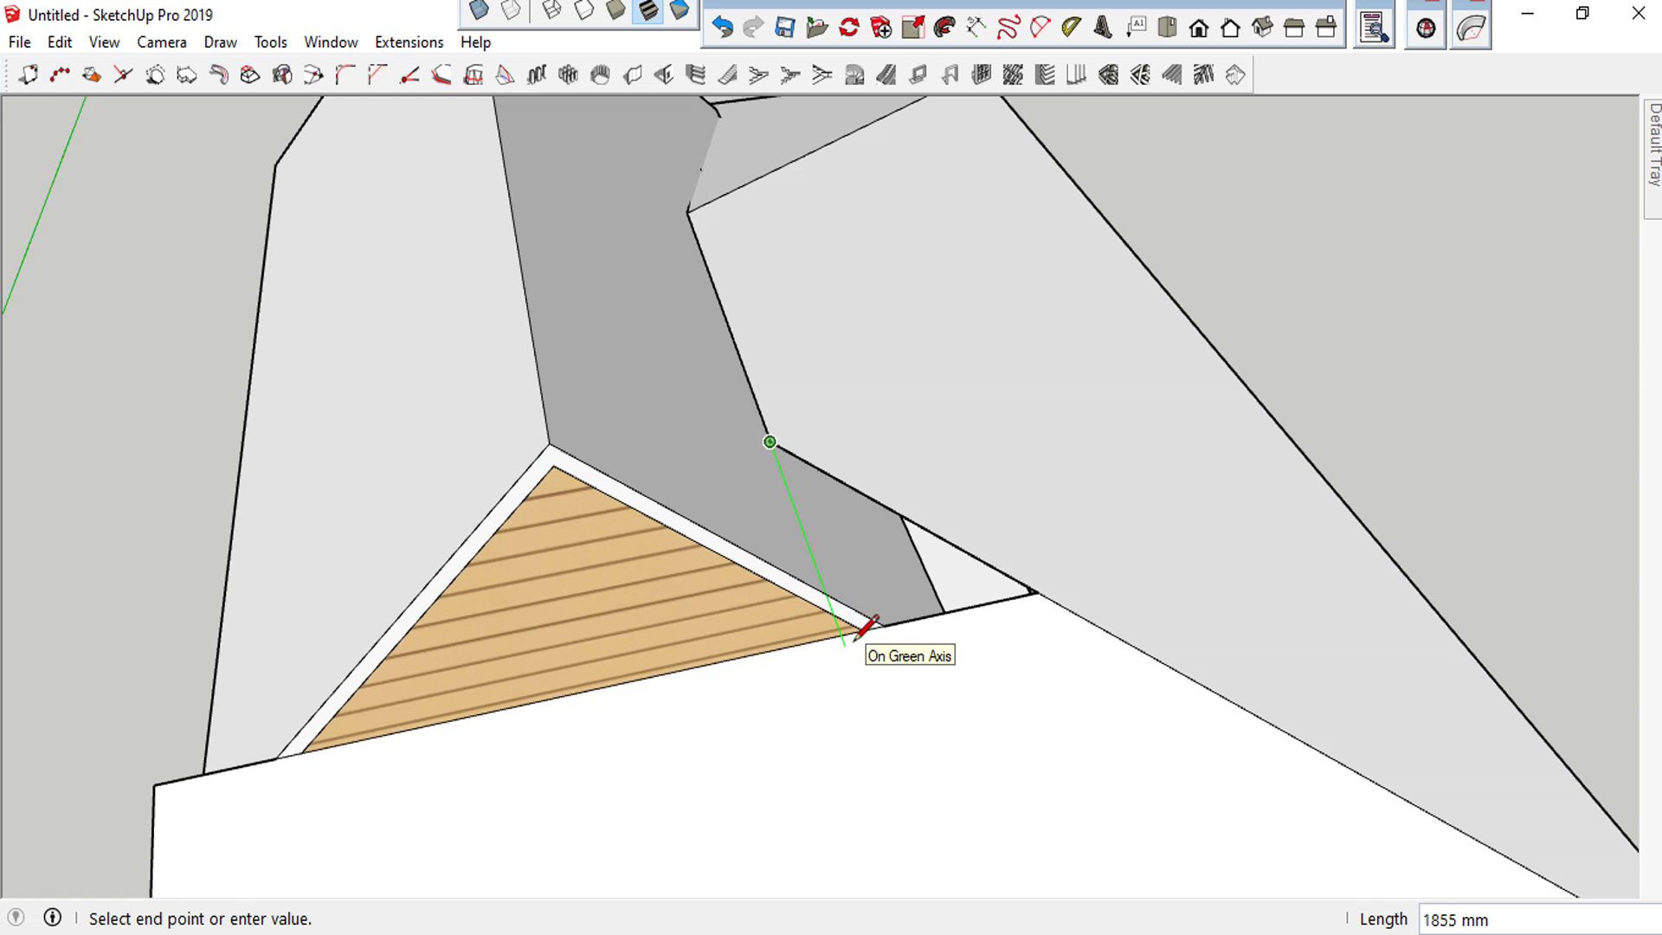
left_click(855, 640)
middle_click_drag(842, 606, 728, 493)
key("Escape")
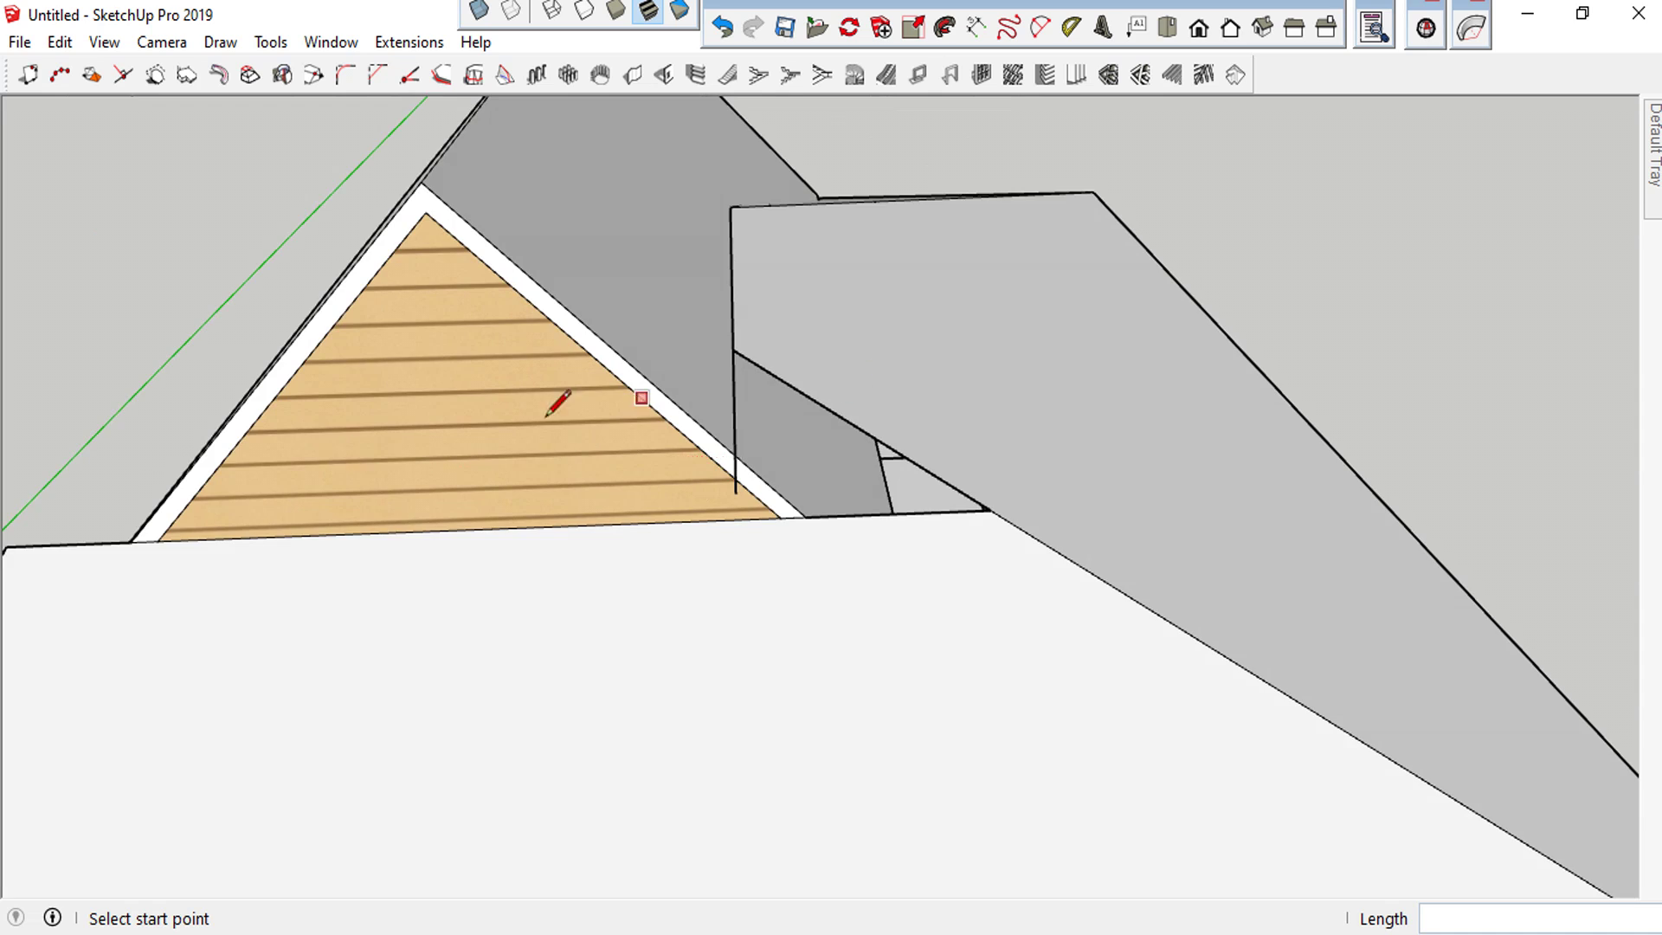
Draw a new edge from the gable's lower corner to the roof corner, closing the valley
scroll(327, 463, "down", 5)
mouse_move(797, 426)
middle_mouse_down()
mouse_move(1492, 420)
mouse_move(1112, 504)
middle_mouse_up()
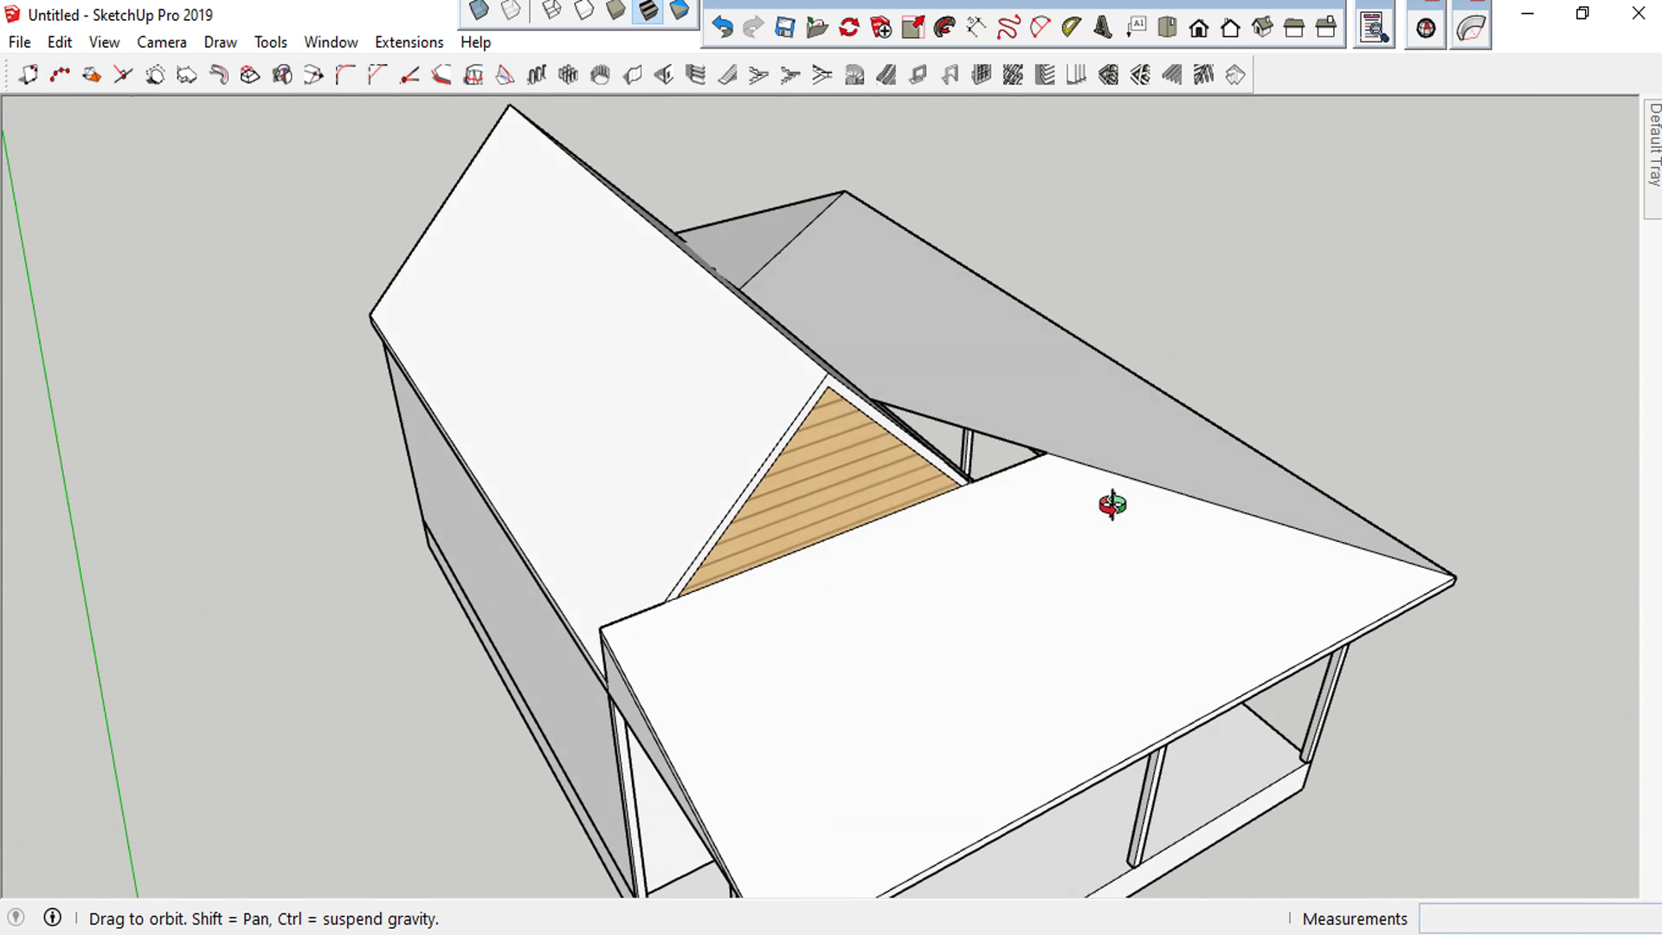
scroll(925, 456, "up", 3)
middle_click_drag(926, 456, 604, 508)
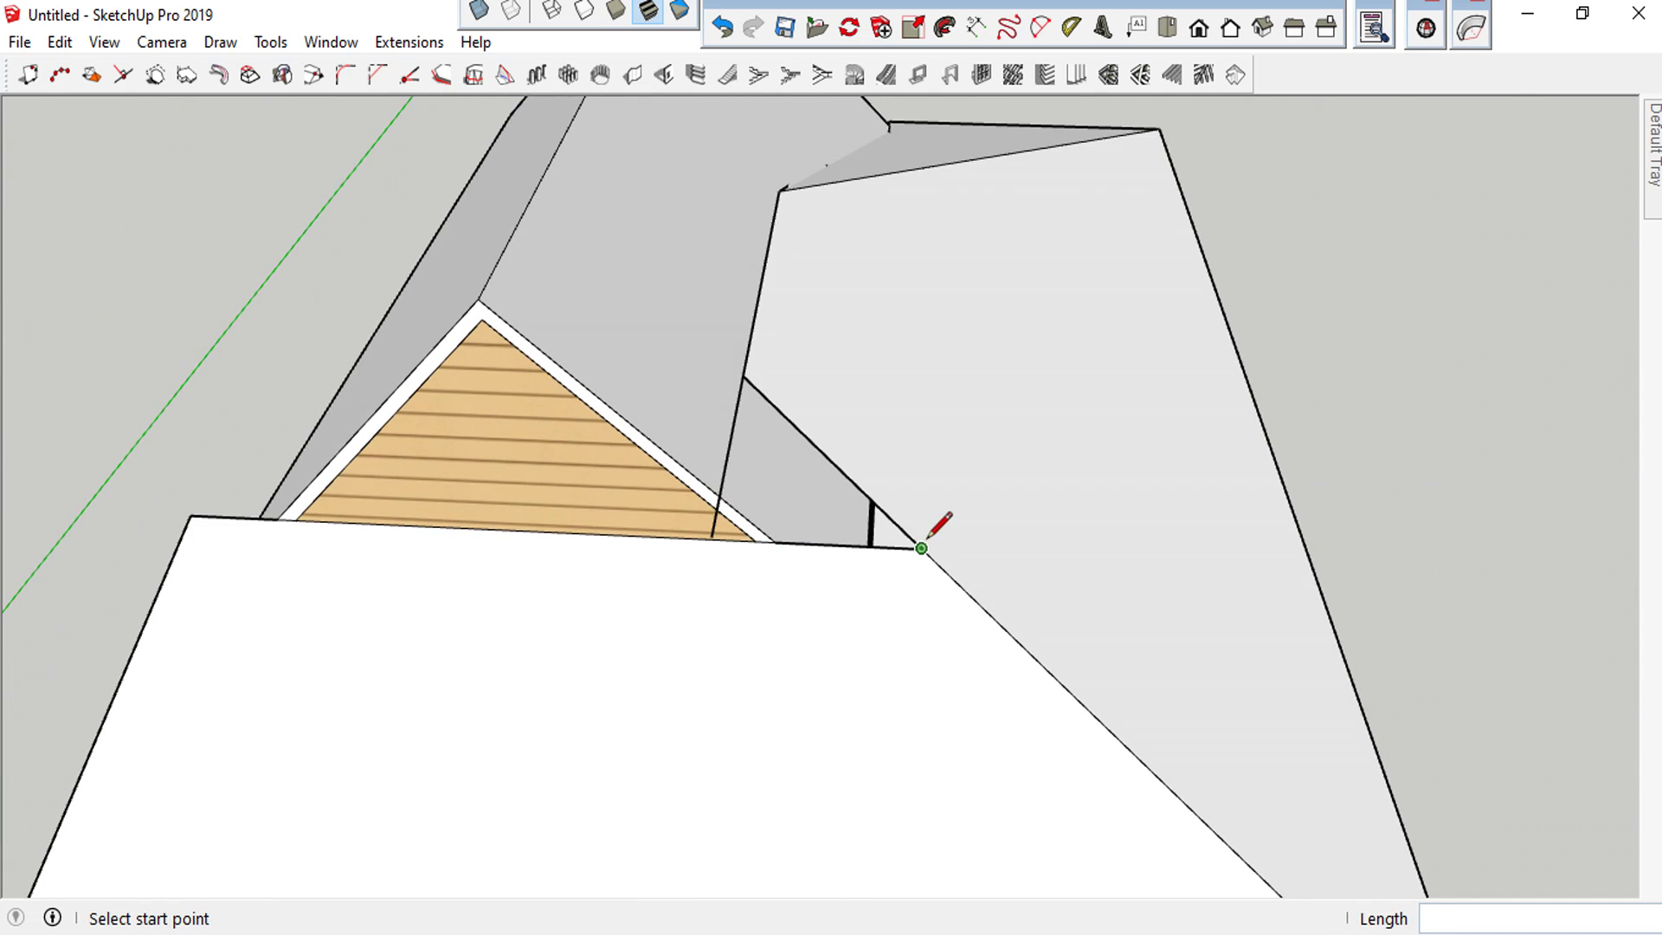
mouse_move(593, 543)
middle_mouse_down()
mouse_move(627, 546)
mouse_move(397, 508)
middle_mouse_up()
scroll(538, 373, "up", 3)
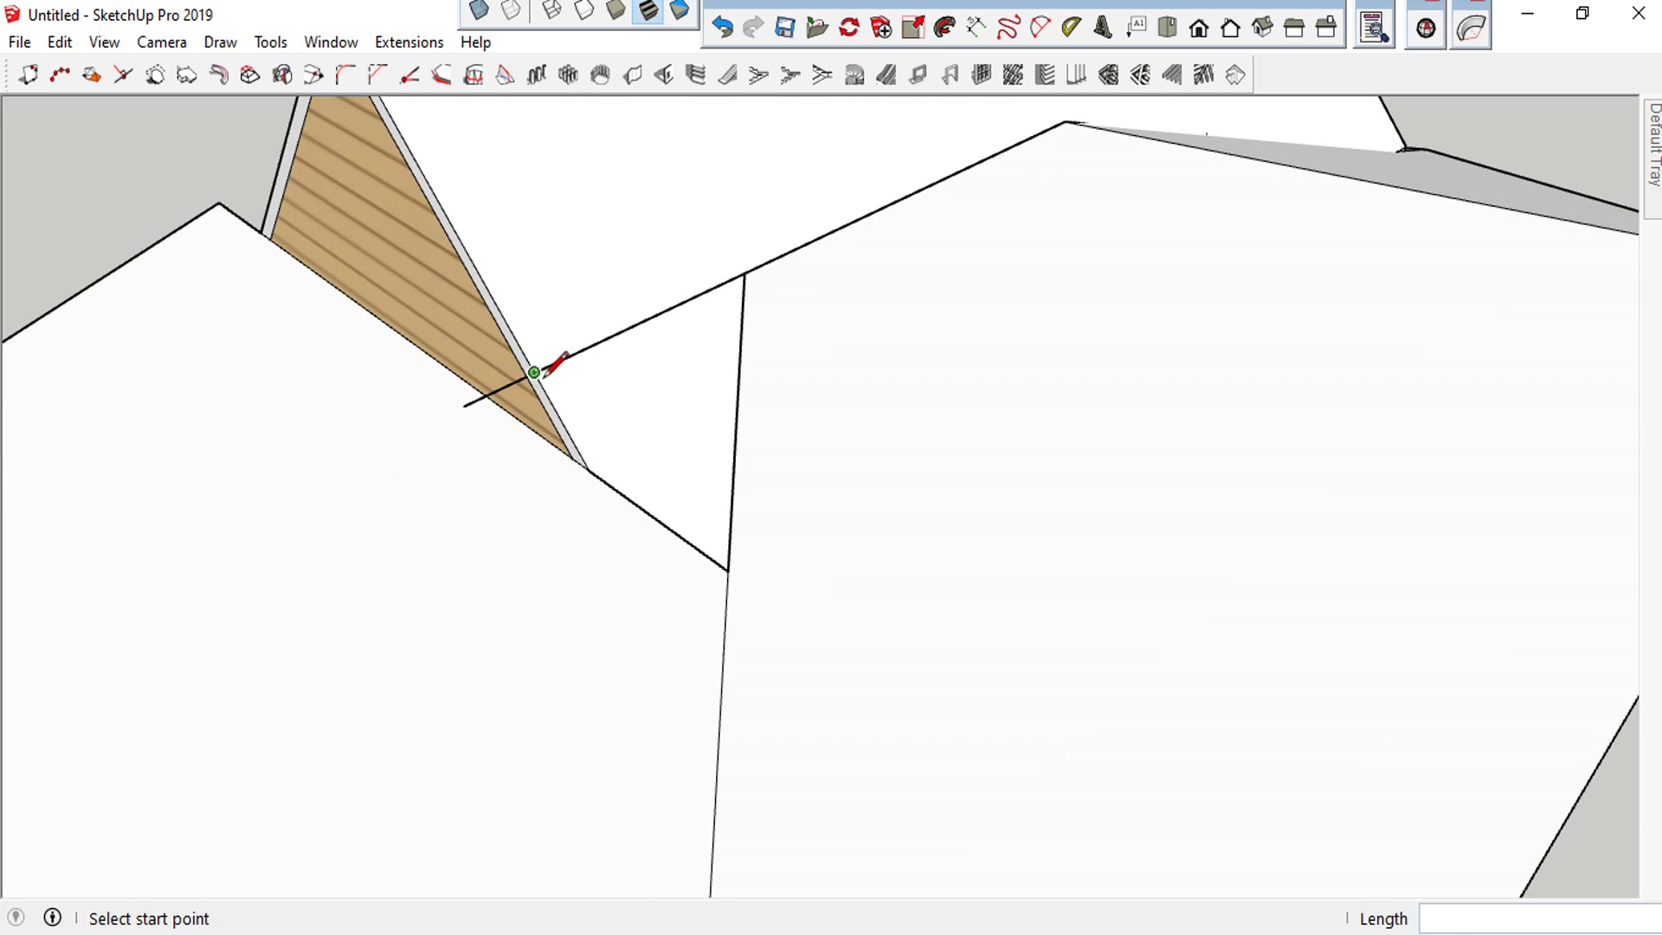
left_click(589, 469)
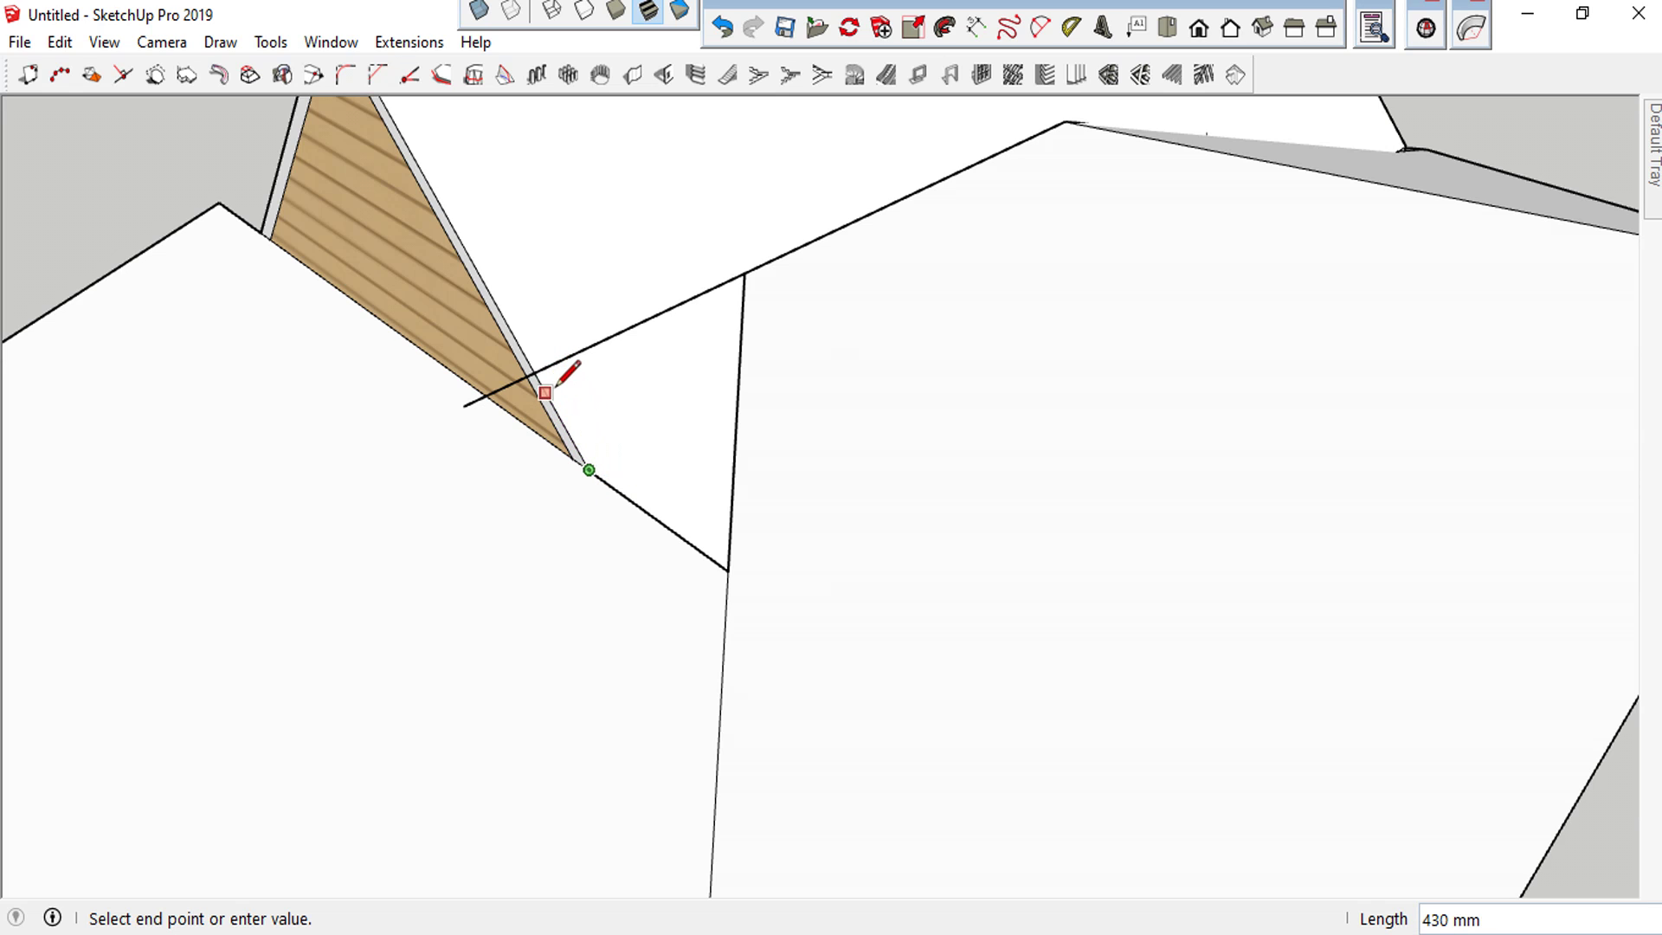
left_click(744, 274)
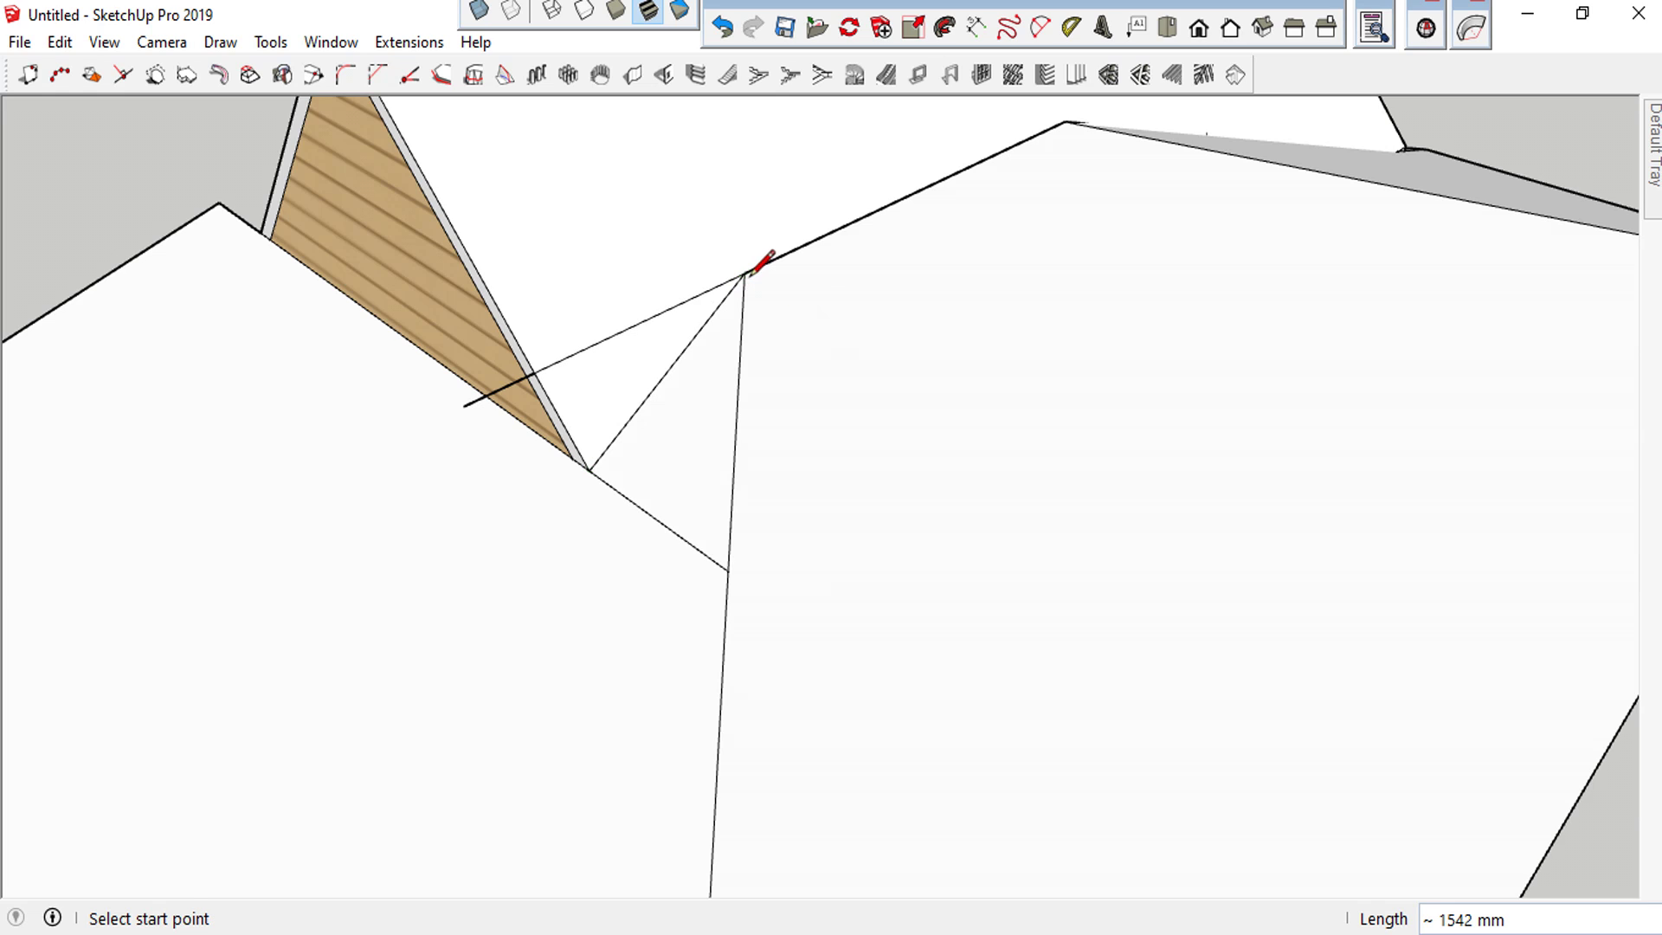
Delete the stray edge past the new line and check the roof from above
key("space")
left_click(642, 322)
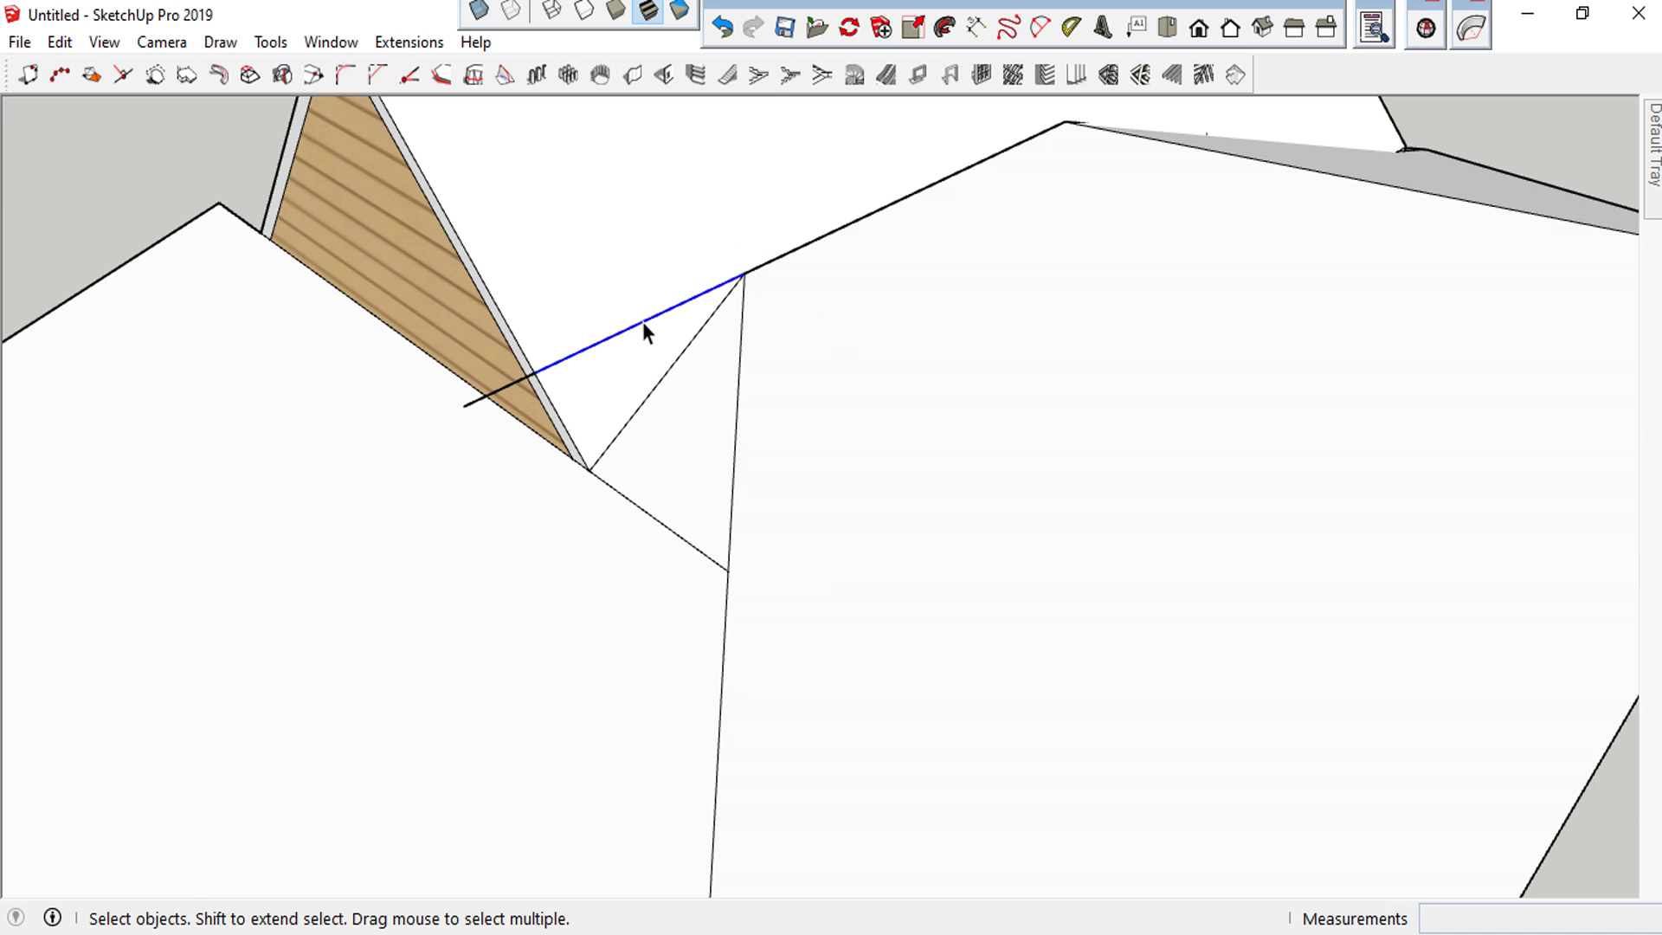
key("Delete")
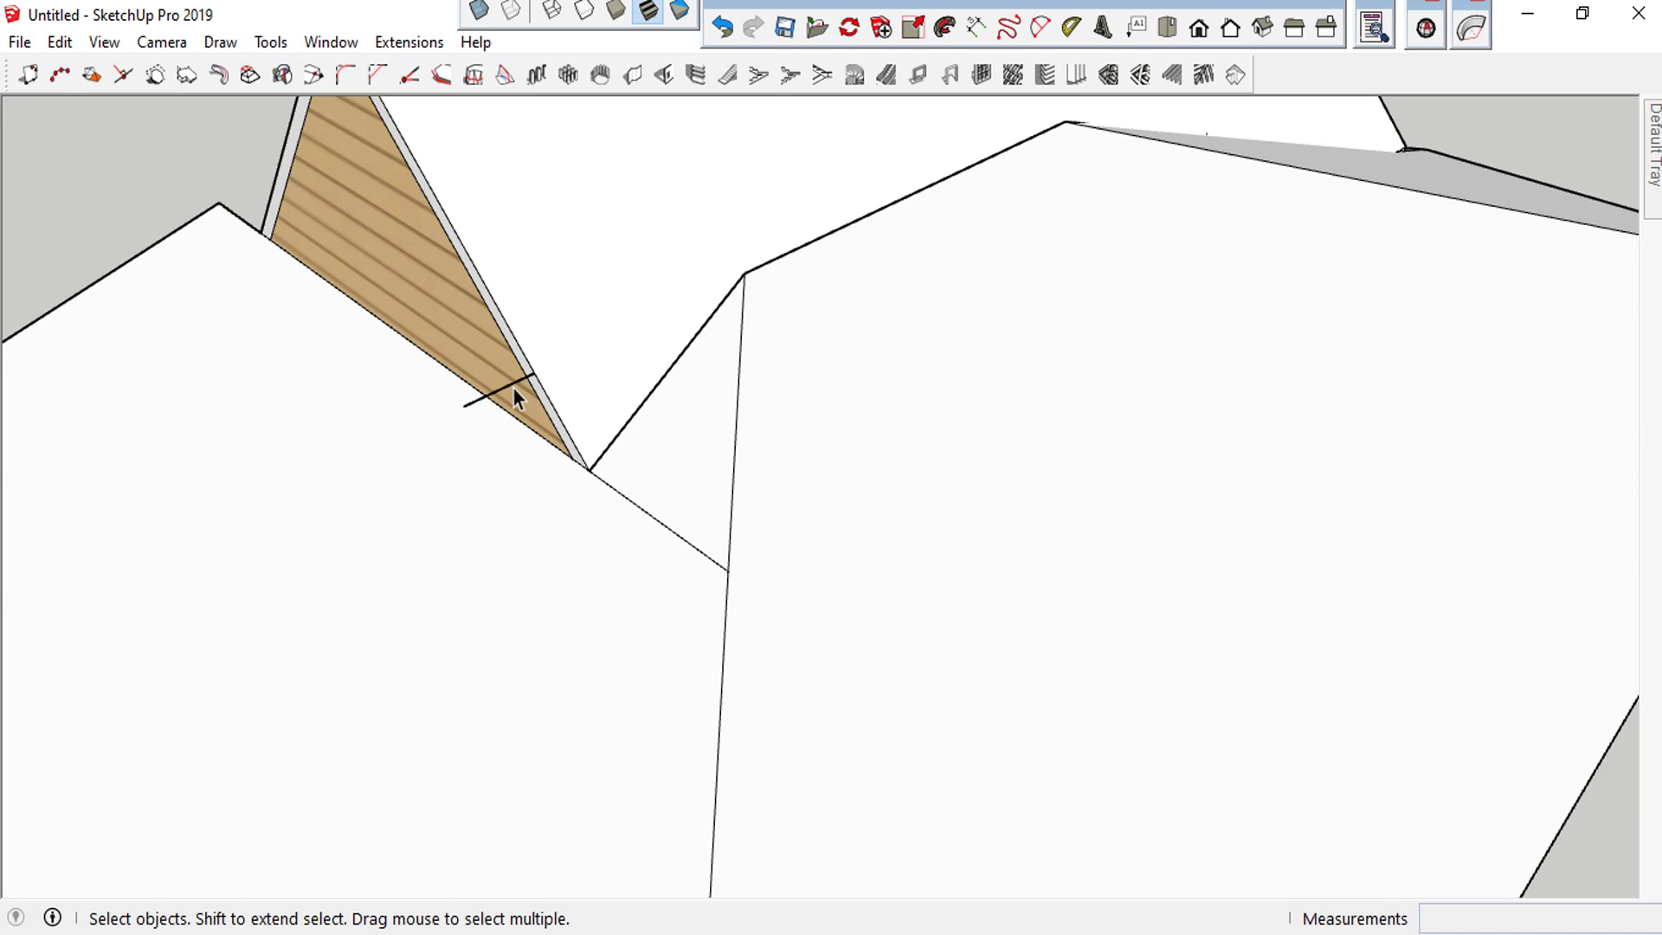
mouse_move(513, 387)
middle_mouse_down()
mouse_move(696, 450)
mouse_move(820, 456)
middle_mouse_up()
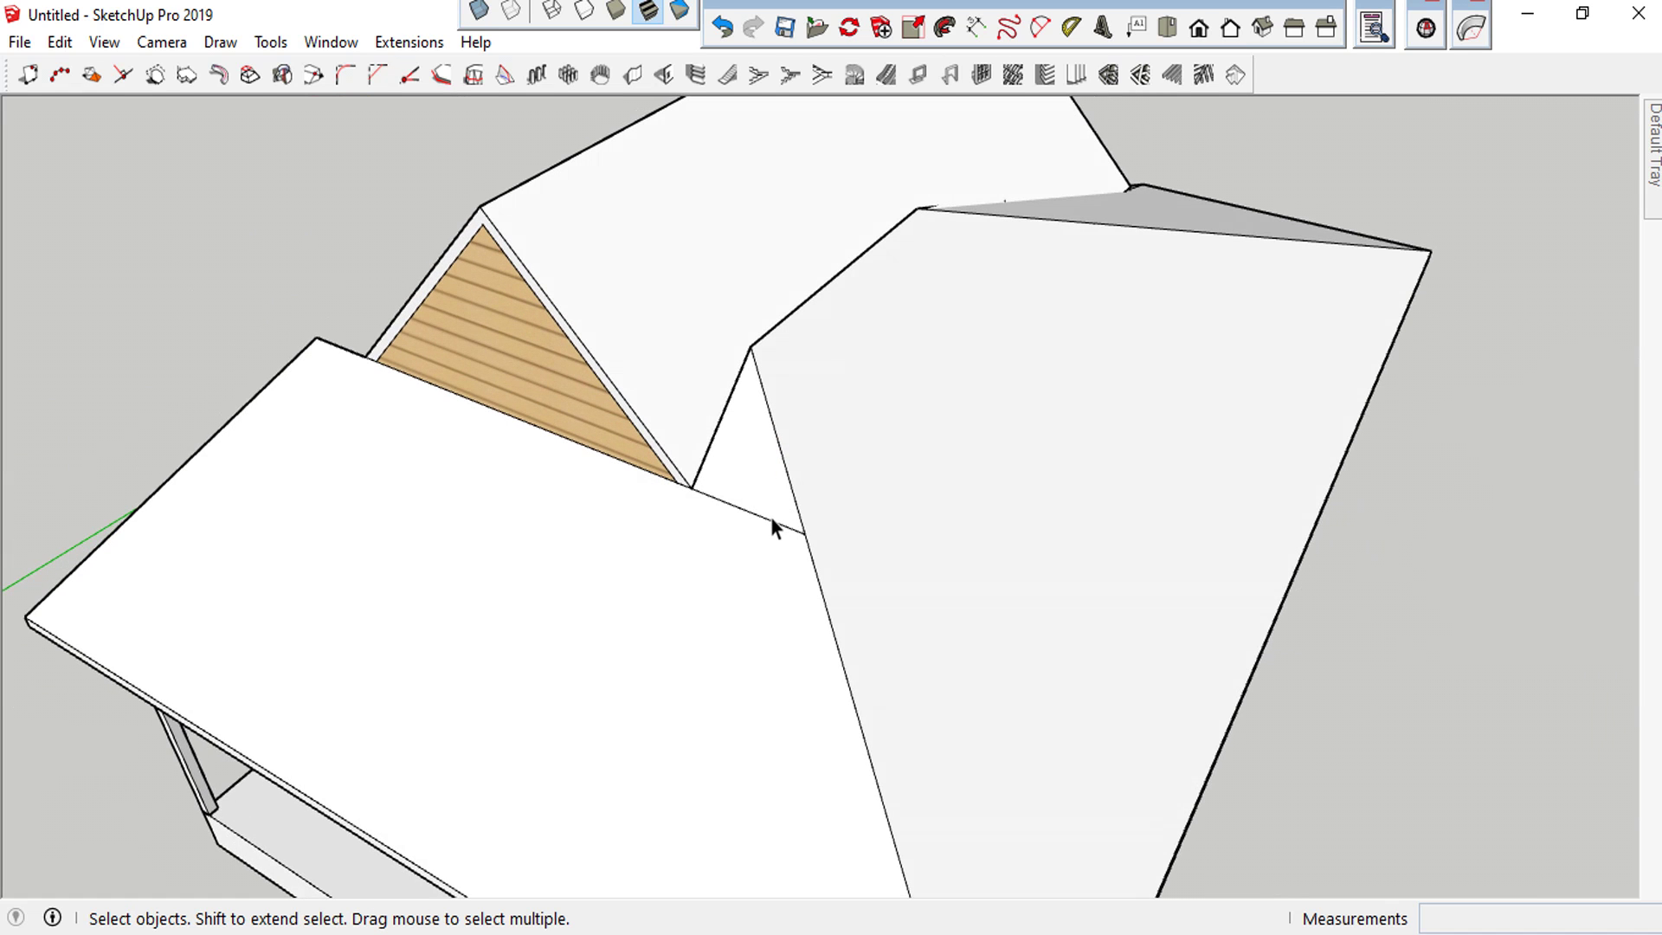
scroll(770, 517, "down", 2)
scroll(770, 513, "down", 2)
middle_click_drag(770, 511, 1140, 365)
scroll(853, 439, "up", 3)
scroll(871, 348, "down", 3)
scroll(907, 314, "up", 3)
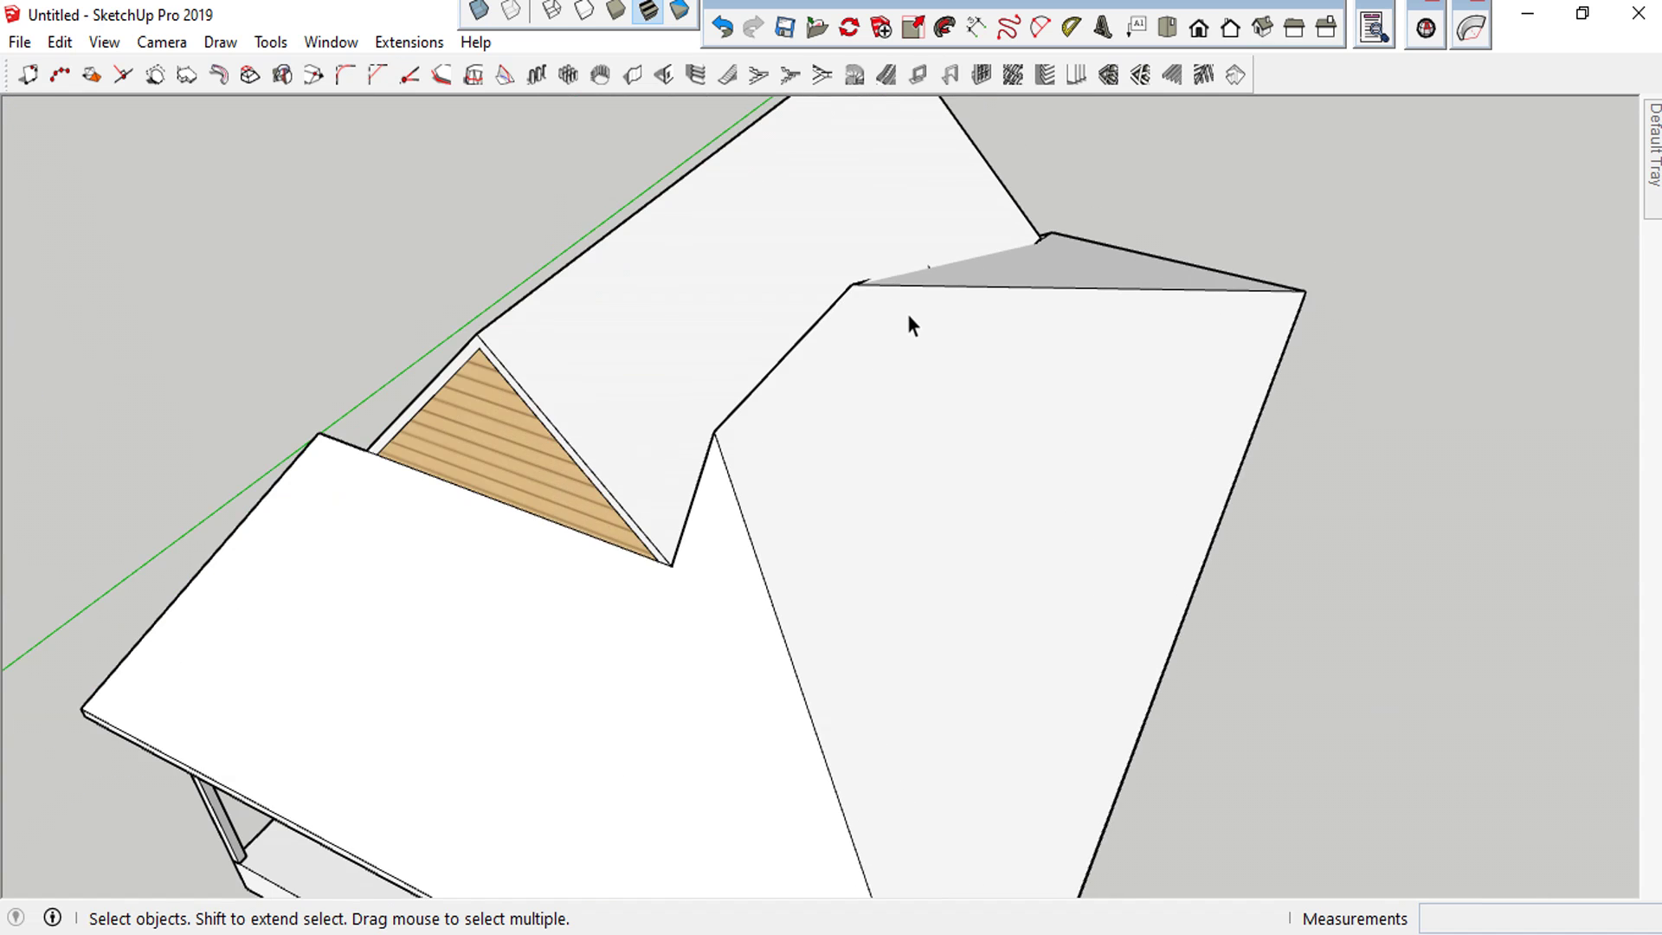
scroll(907, 313, "up", 2)
middle_click_drag(907, 313, 1118, 209)
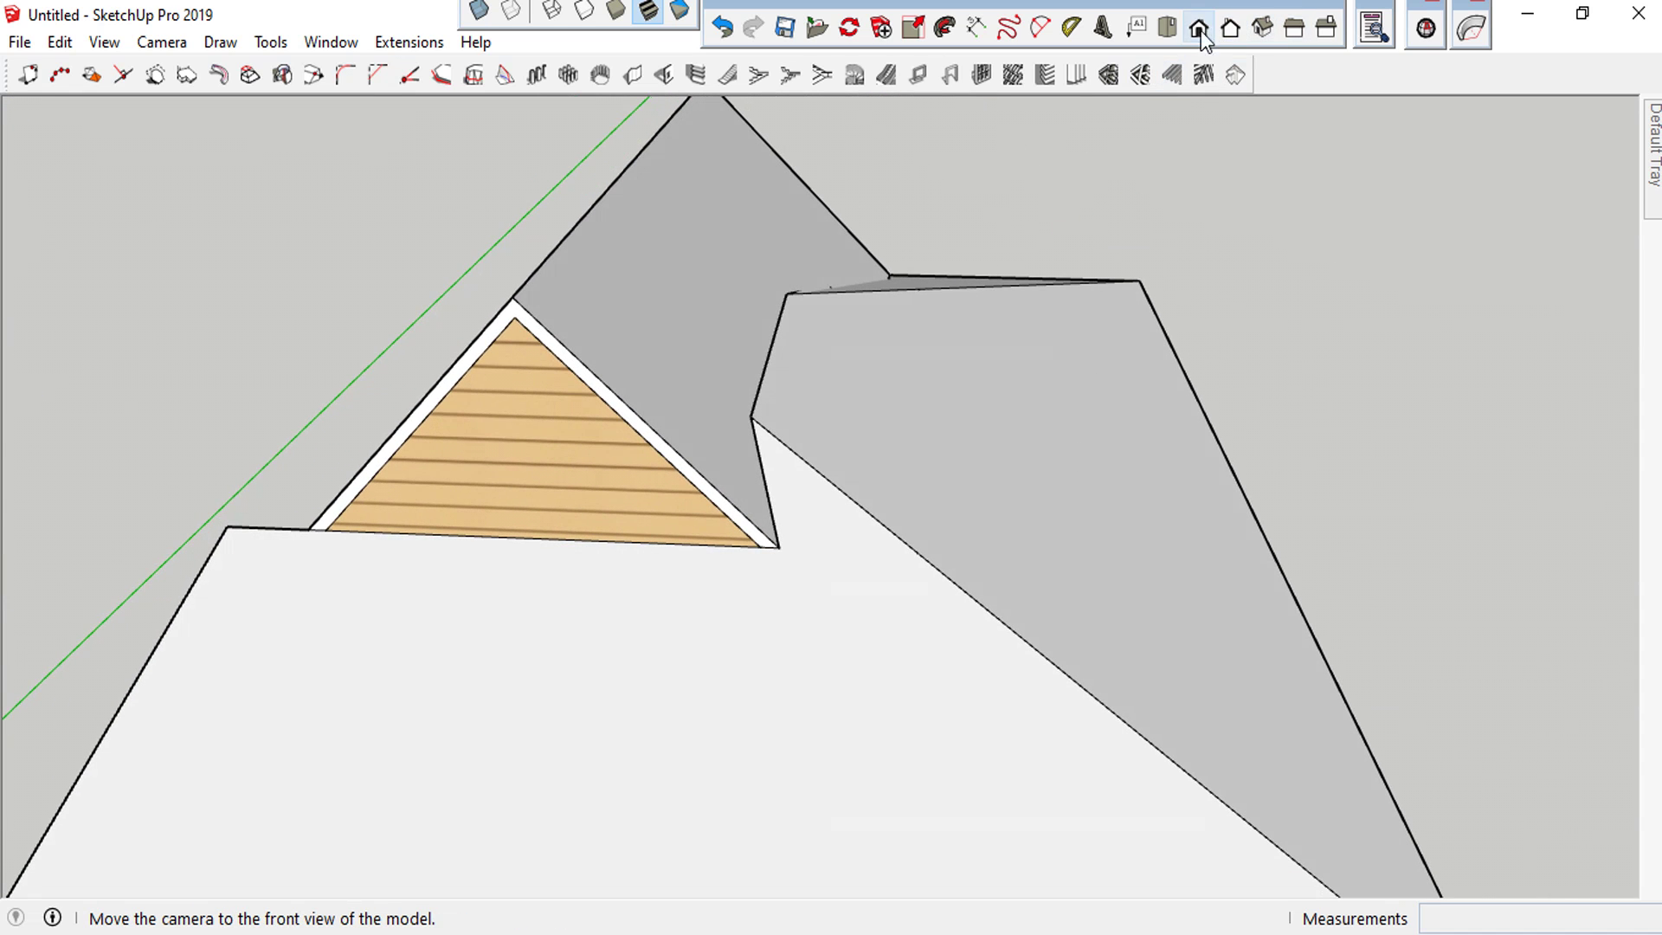
left_click(1196, 29)
scroll(833, 331, "down", 4)
scroll(522, 400, "down", 3)
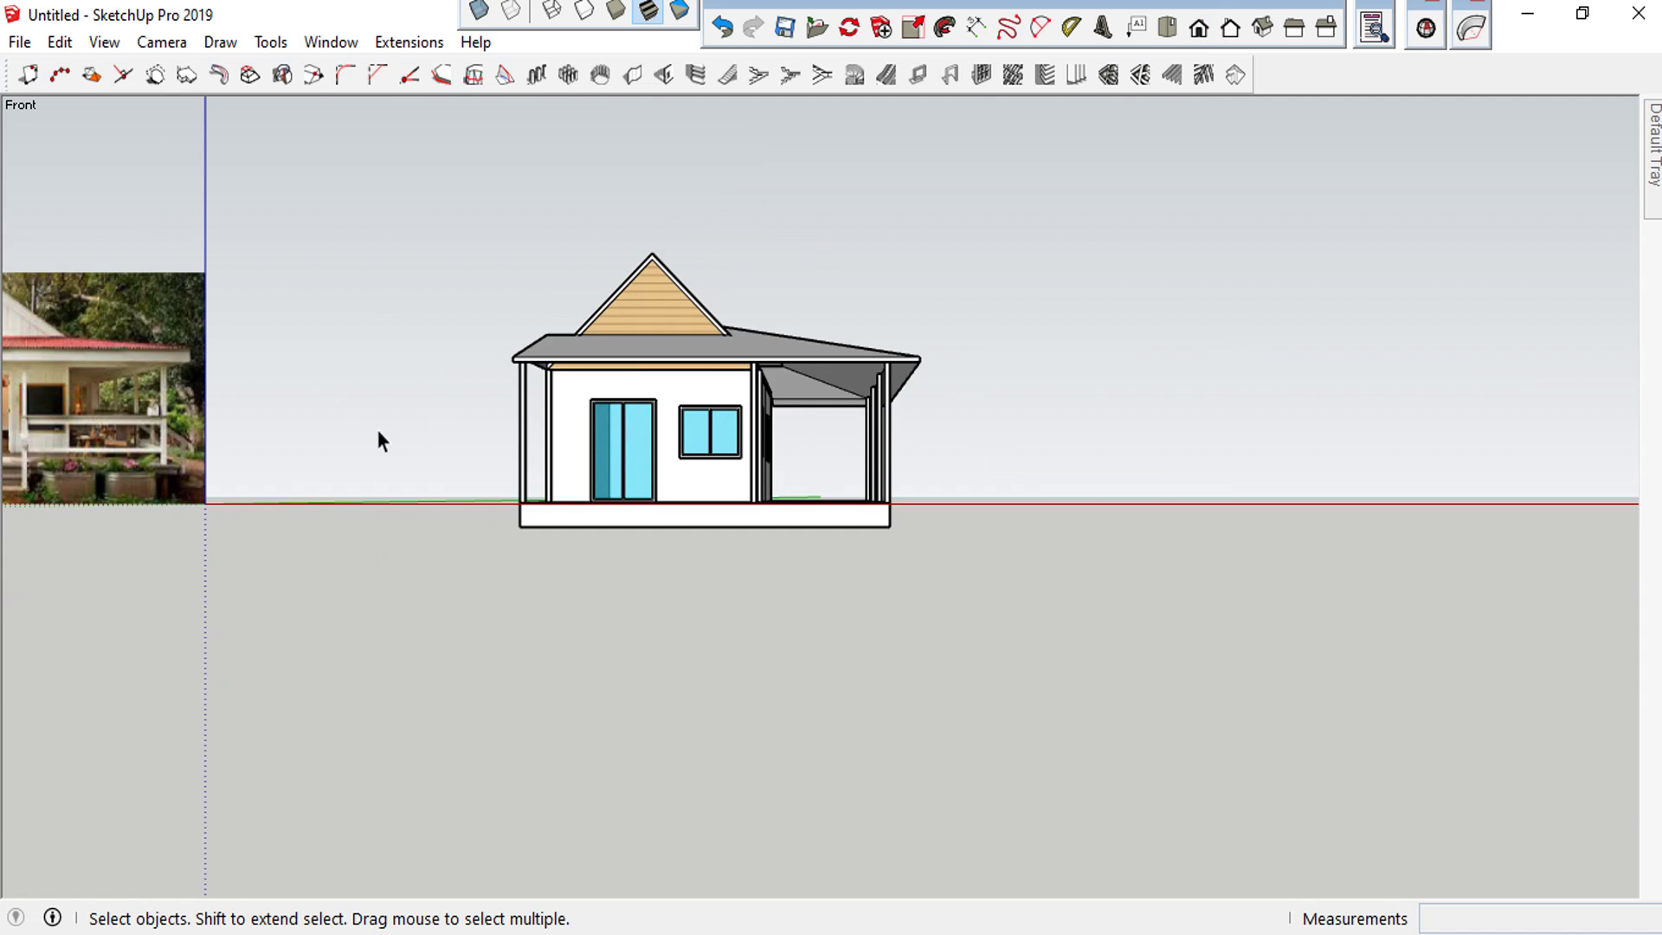
scroll(858, 432, "down", 3)
scroll(450, 382, "up", 3)
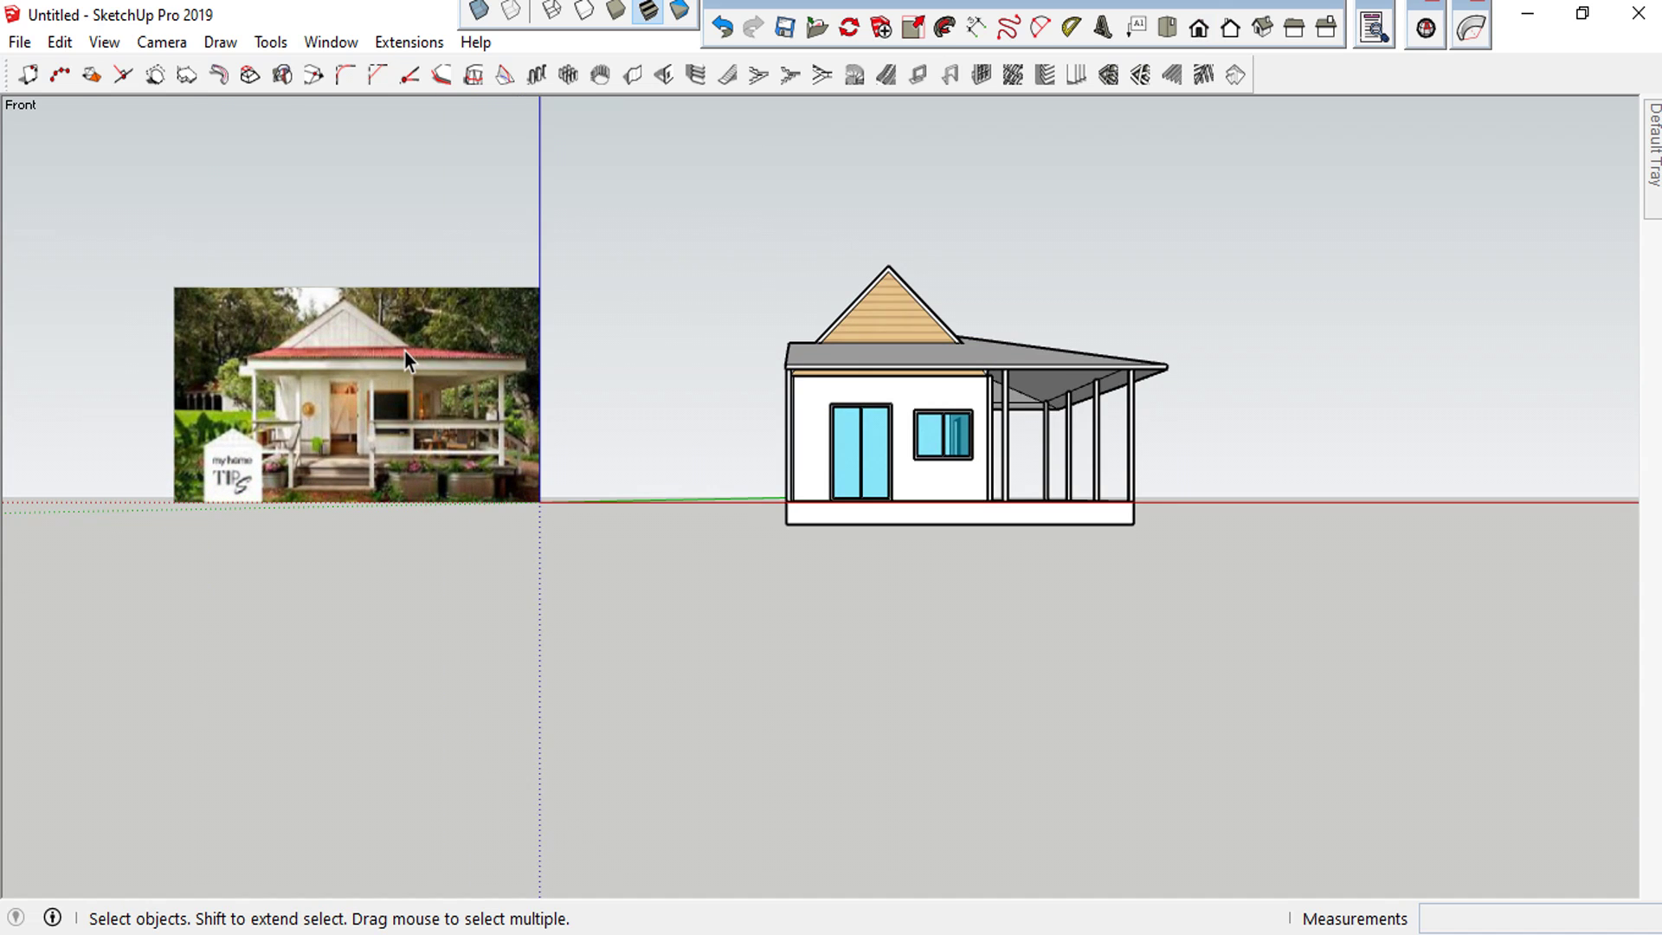
scroll(967, 335, "up", 4)
scroll(978, 330, "up", 3)
mouse_move(993, 354)
middle_mouse_down()
mouse_move(865, 433)
mouse_move(1004, 353)
middle_mouse_up()
scroll(1004, 353, "up", 2)
scroll(1004, 353, "up", 1)
left_click(981, 358)
mouse_move(987, 381)
middle_mouse_down()
mouse_move(827, 522)
mouse_move(1050, 341)
mouse_move(972, 360)
mouse_move(797, 463)
mouse_move(812, 512)
middle_mouse_up()
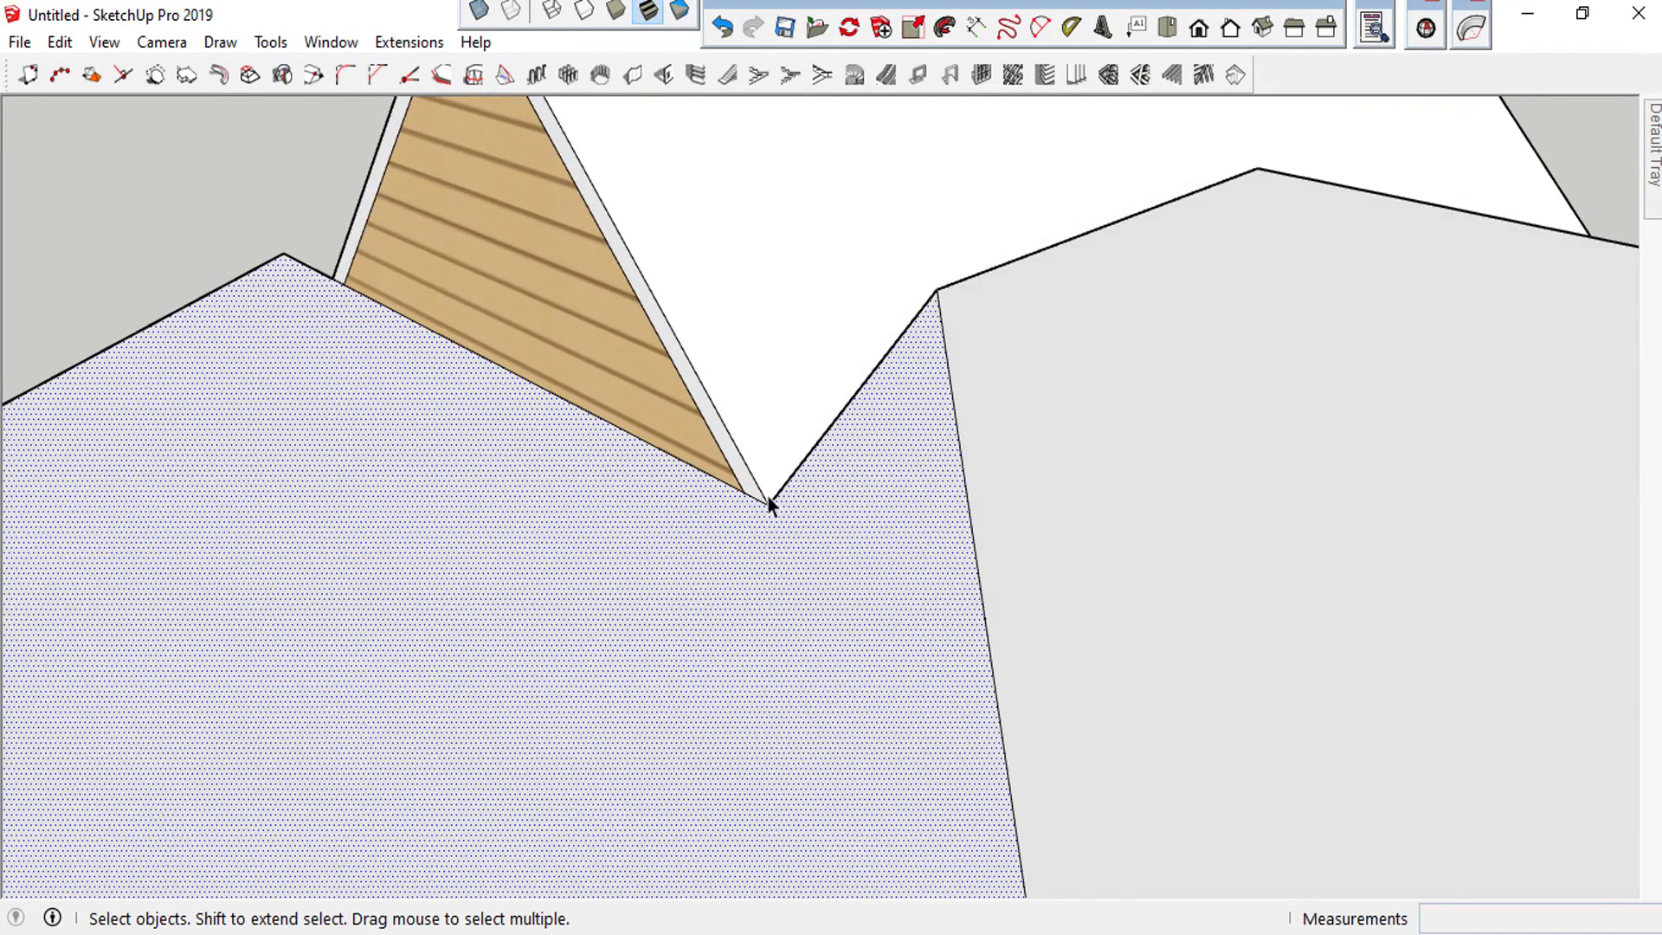
Pick a red roof tile swatch from the Roofing materials category
scroll(1089, 314, "down", 5)
mouse_move(1089, 313)
middle_mouse_down()
mouse_move(1309, 208)
mouse_move(1372, 212)
middle_mouse_up()
scroll(1062, 333, "up", 5)
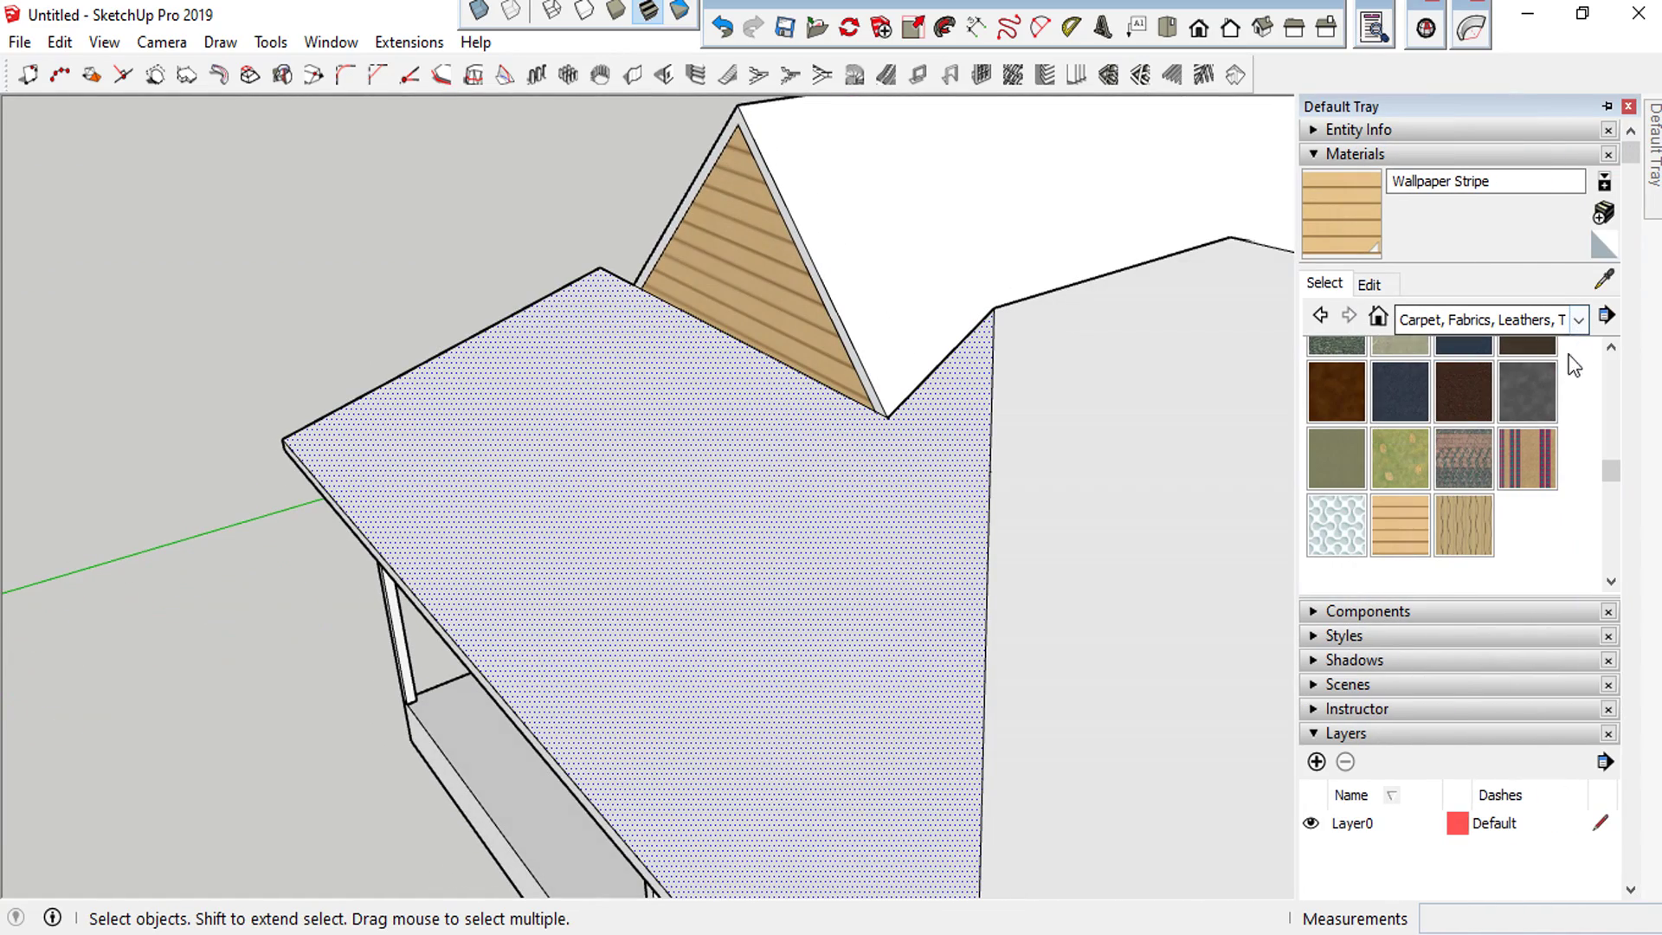
left_click(1577, 320)
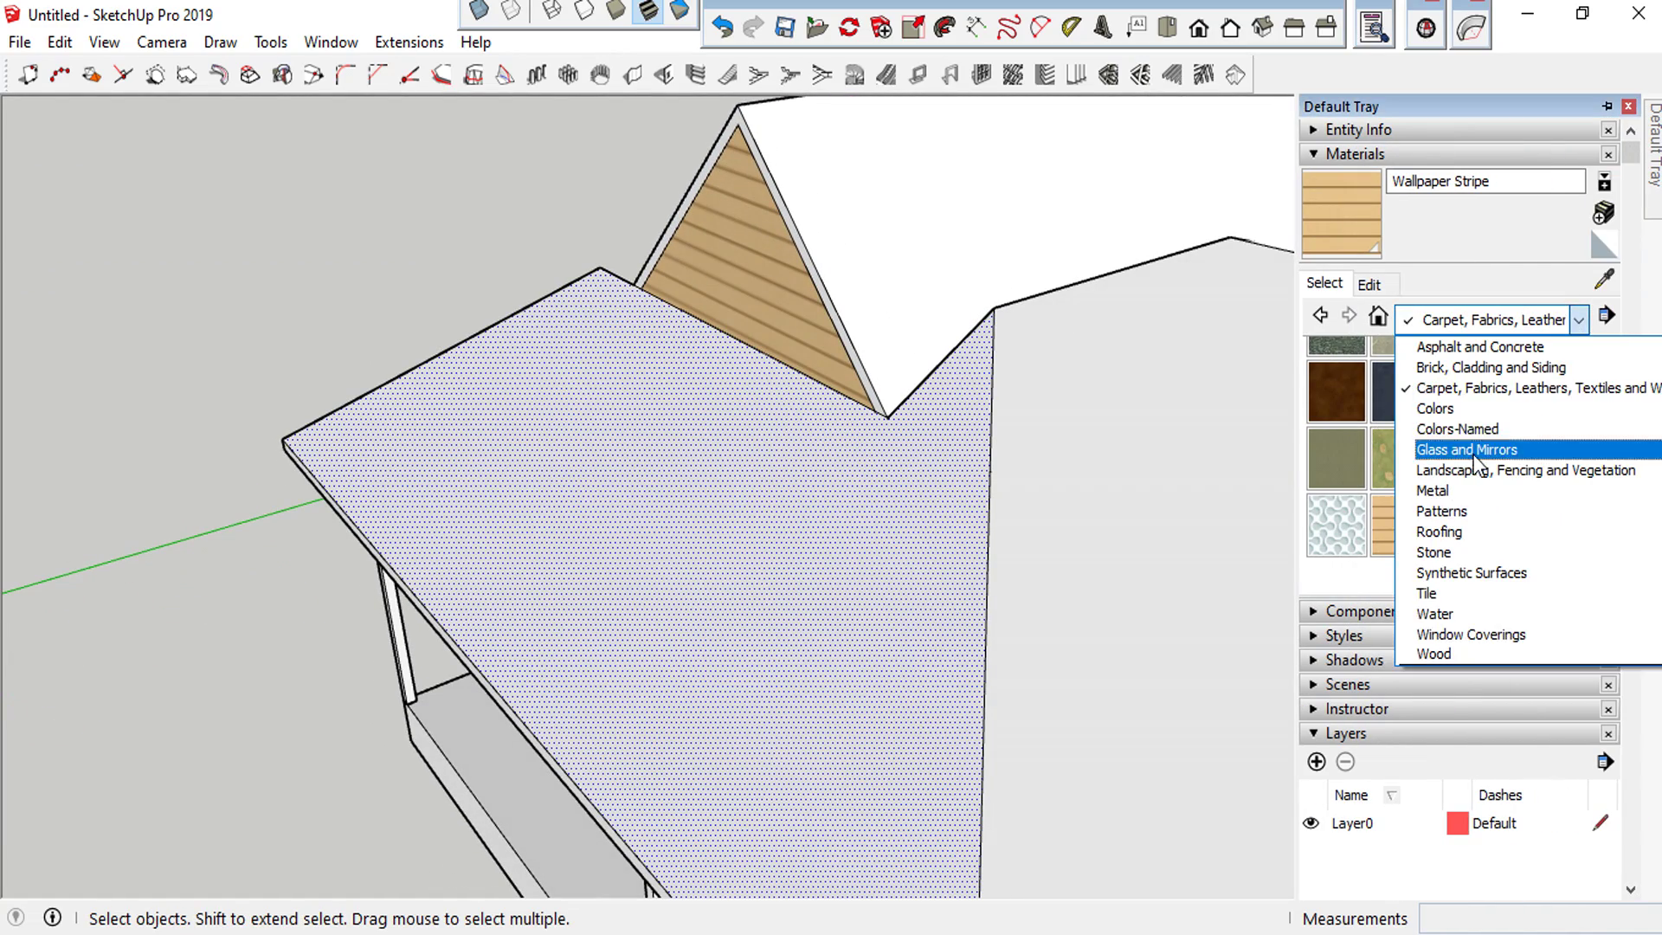
left_click(1436, 531)
left_click(1589, 433)
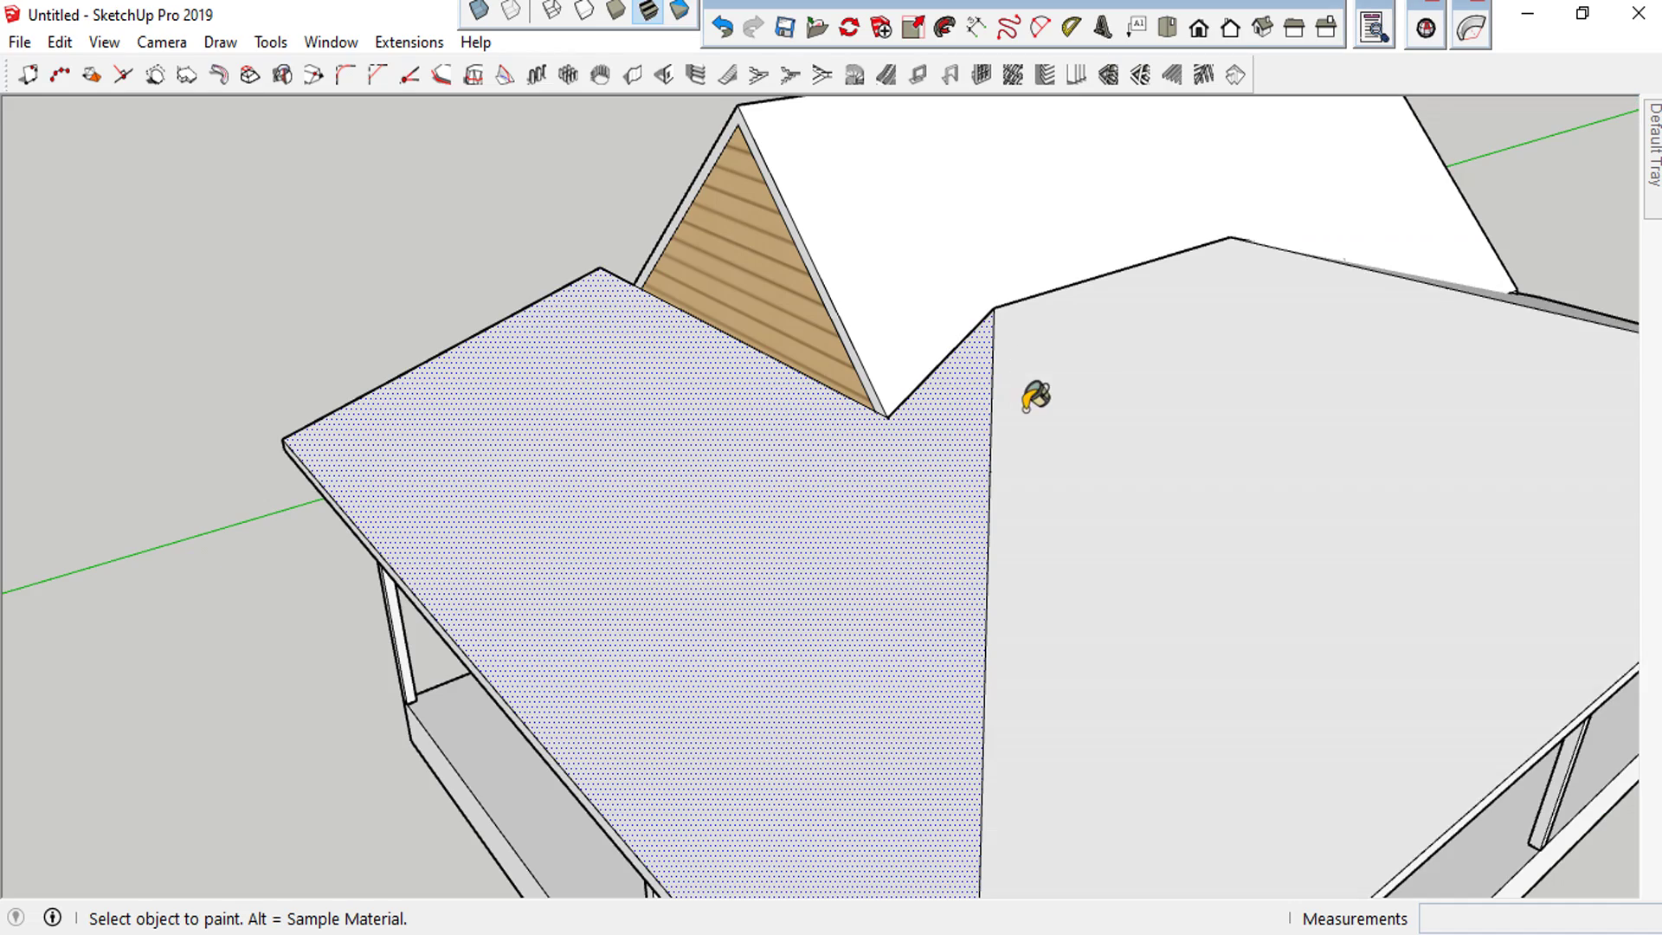
Paint the main and porch roof slopes with the tile, including the hidden face
left_click(1029, 394)
left_click(948, 417)
left_click(887, 286)
scroll(1054, 269, "down", 5)
mouse_move(1191, 242)
middle_mouse_down()
mouse_move(871, 341)
mouse_move(879, 741)
middle_mouse_up()
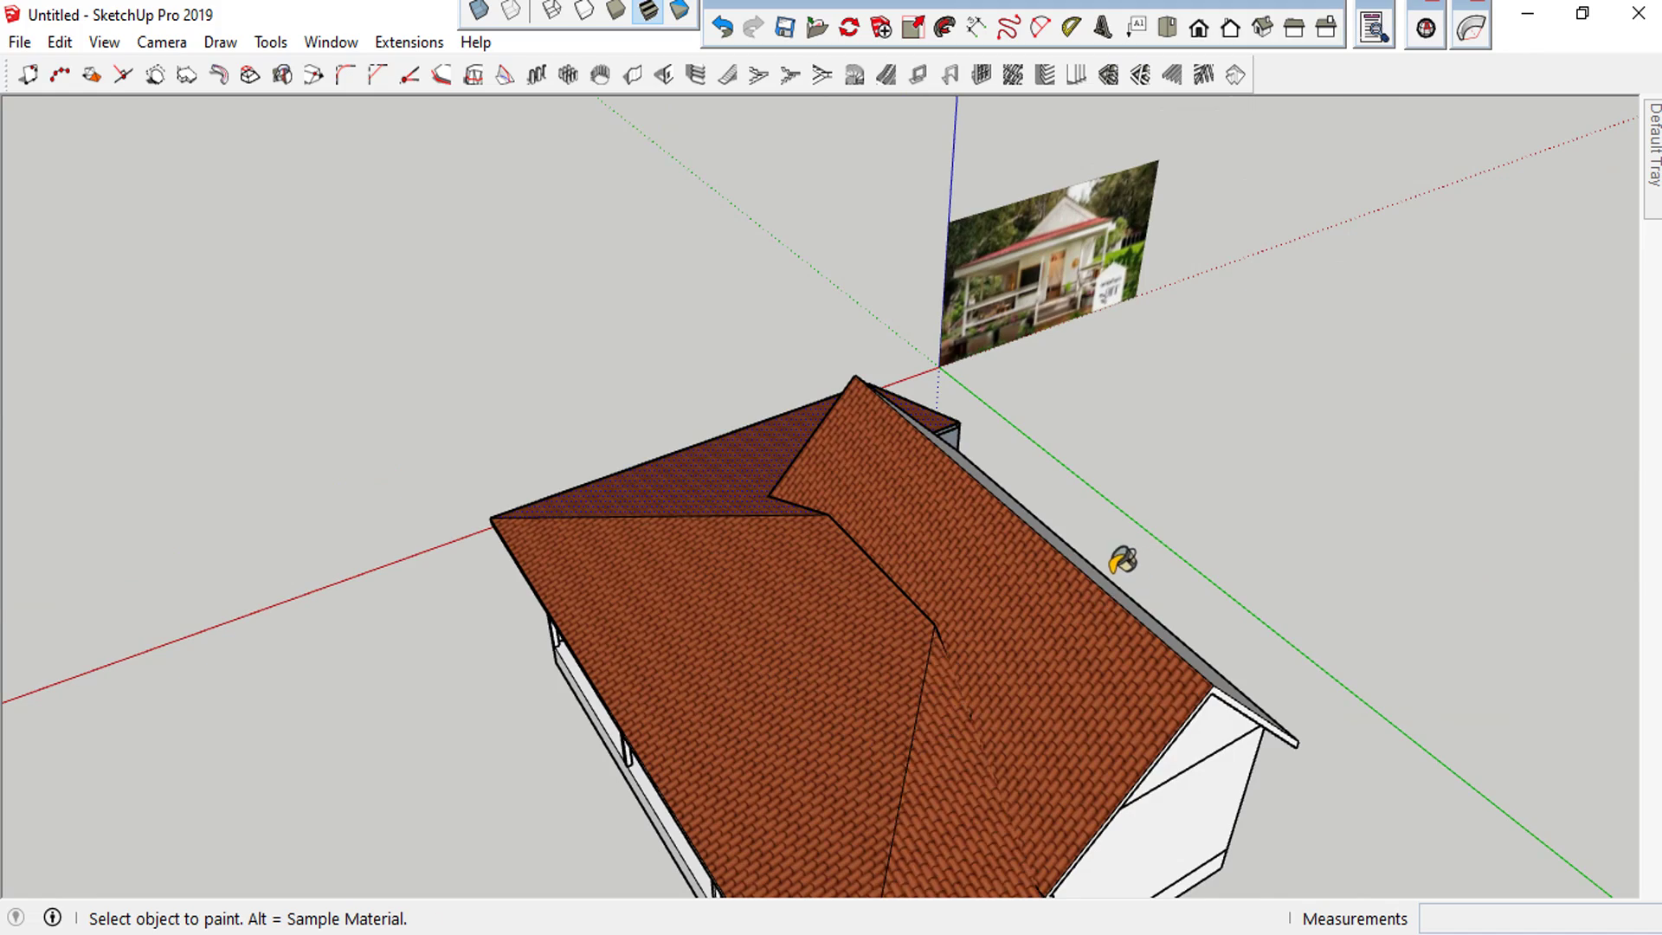
middle_click_drag(1119, 560, 732, 612)
left_click(772, 604)
Orbit around the tiled roof down to an eye-level front view to inspect it
middle_click_drag(1077, 523, 122, 525)
mouse_move(1087, 660)
middle_mouse_down()
mouse_move(641, 156)
mouse_move(865, 375)
middle_mouse_up()
key("space")
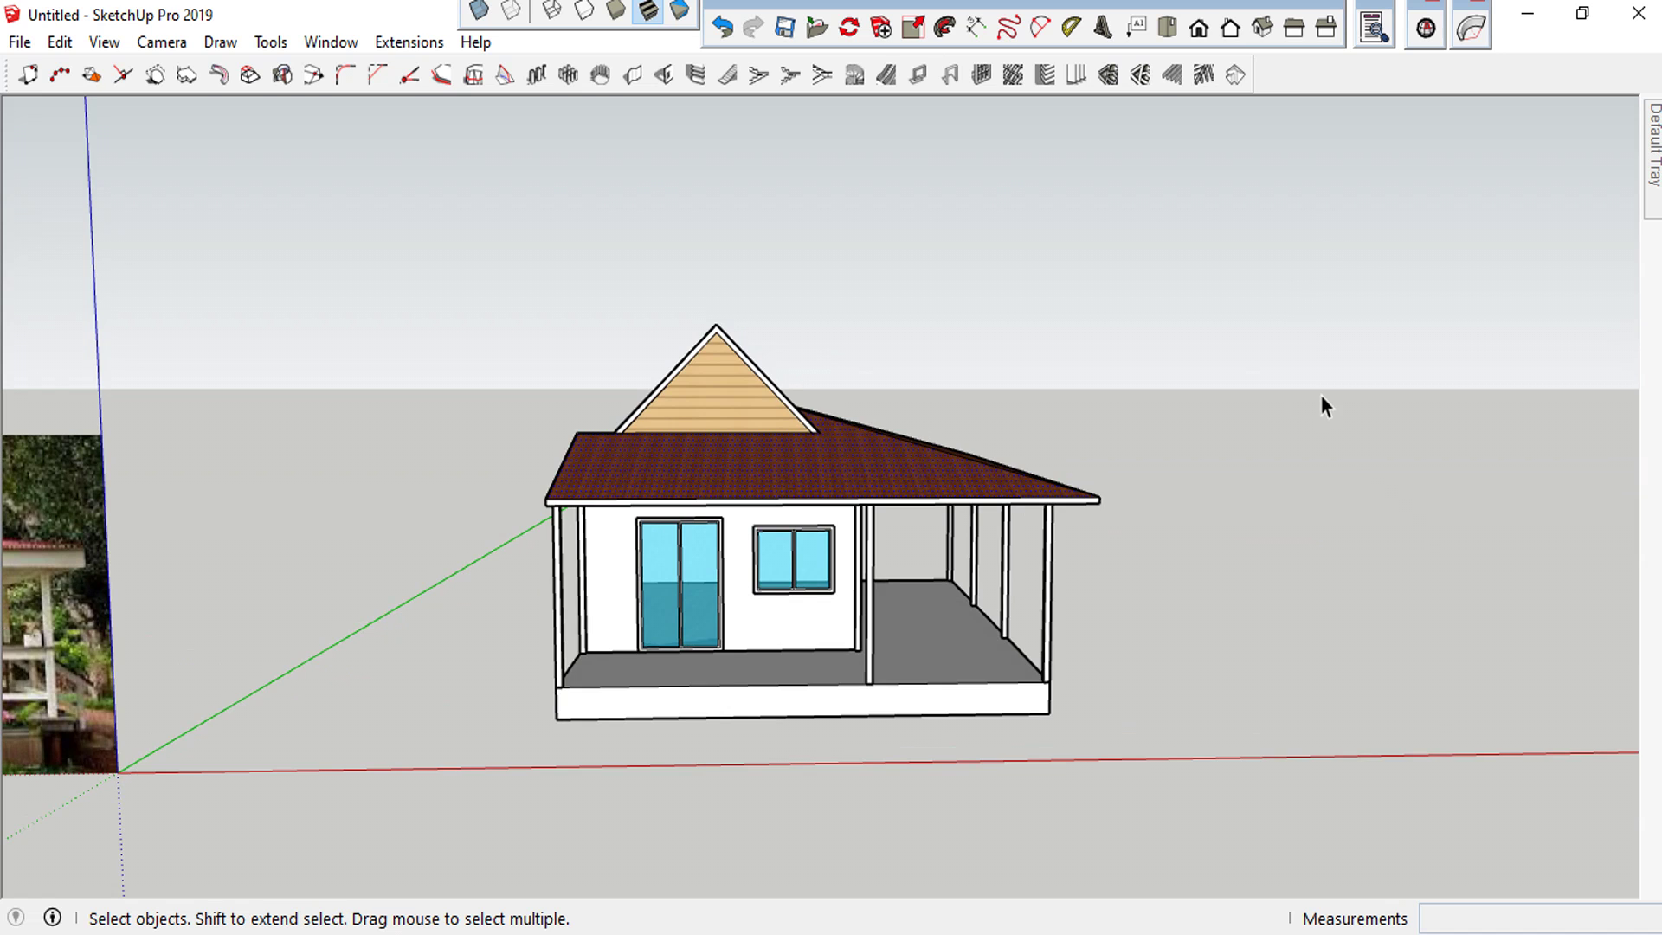
scroll(1036, 542, "down", 3)
scroll(758, 509, "up", 3)
scroll(758, 509, "down", 4)
middle_click_drag(854, 501, 891, 537)
scroll(891, 536, "up", 2)
scroll(882, 593, "down", 3)
scroll(605, 536, "up", 2)
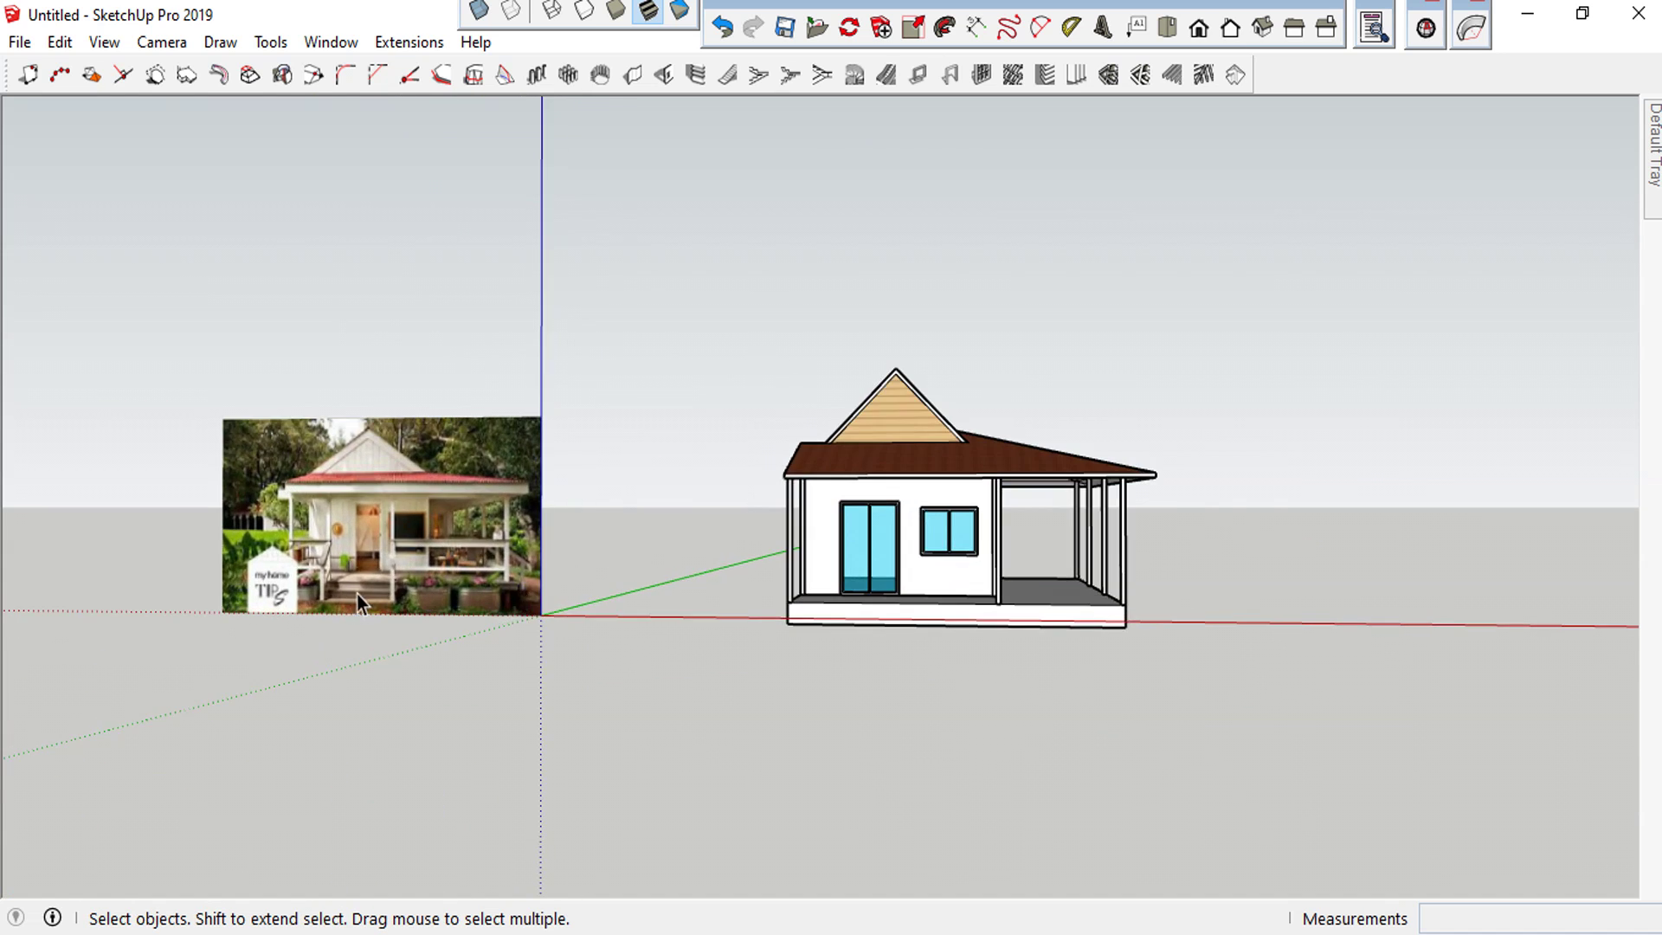
scroll(605, 537, "up", 2)
scroll(773, 448, "down", 2)
scroll(984, 433, "up", 1)
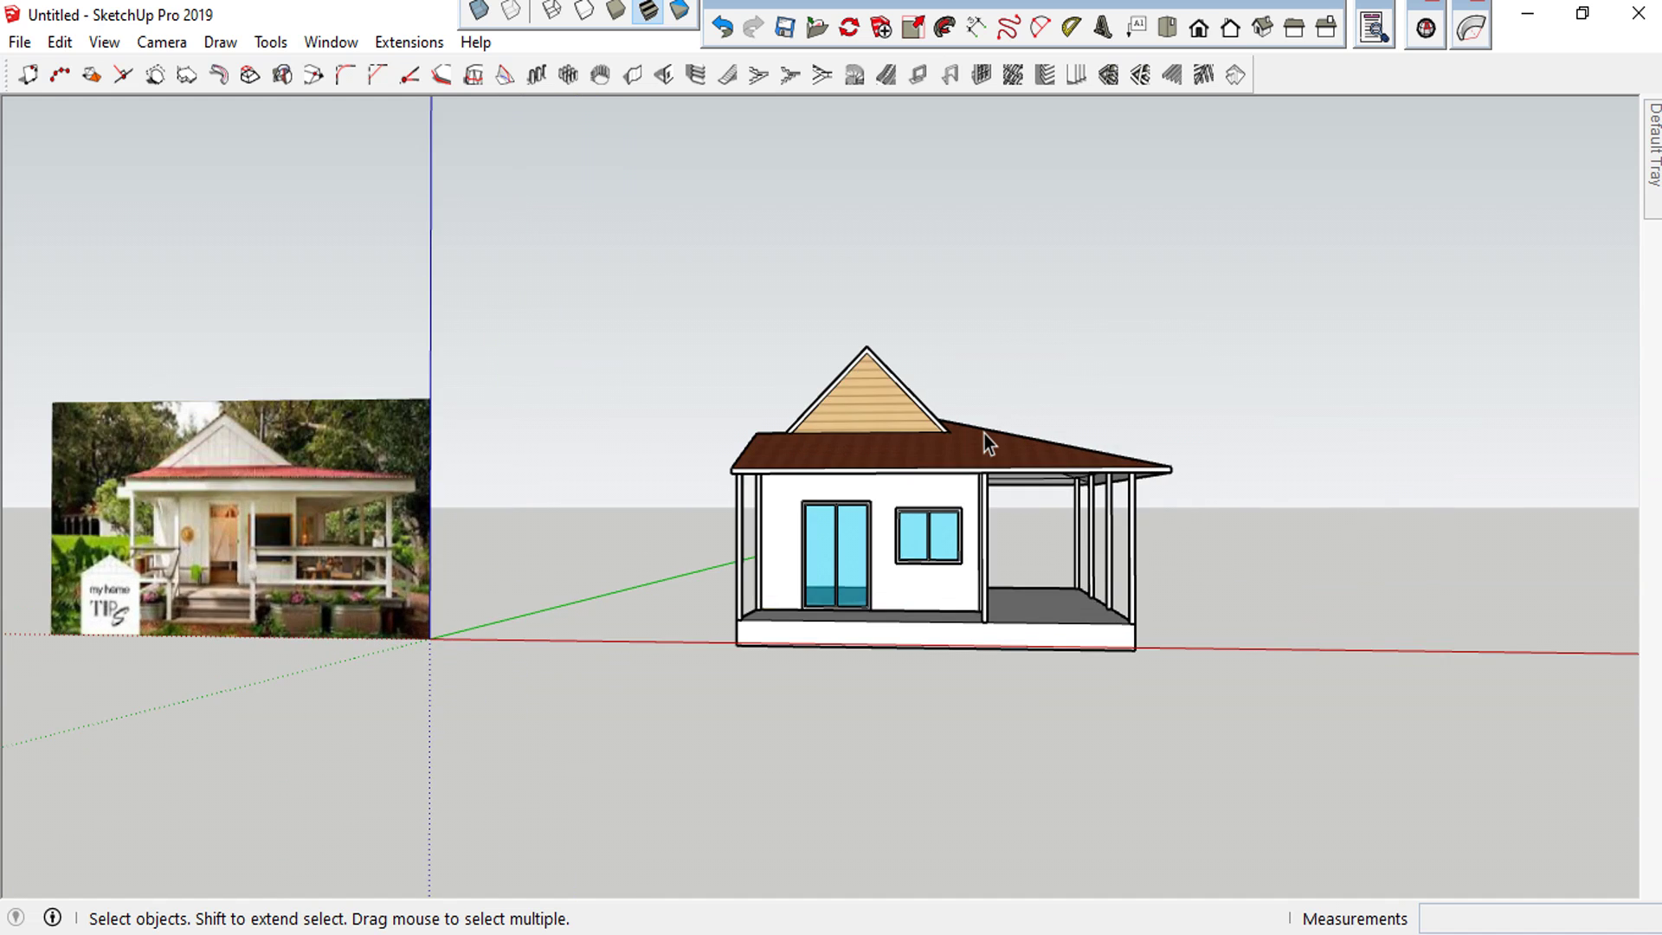
scroll(984, 433, "up", 2)
scroll(984, 434, "down", 1)
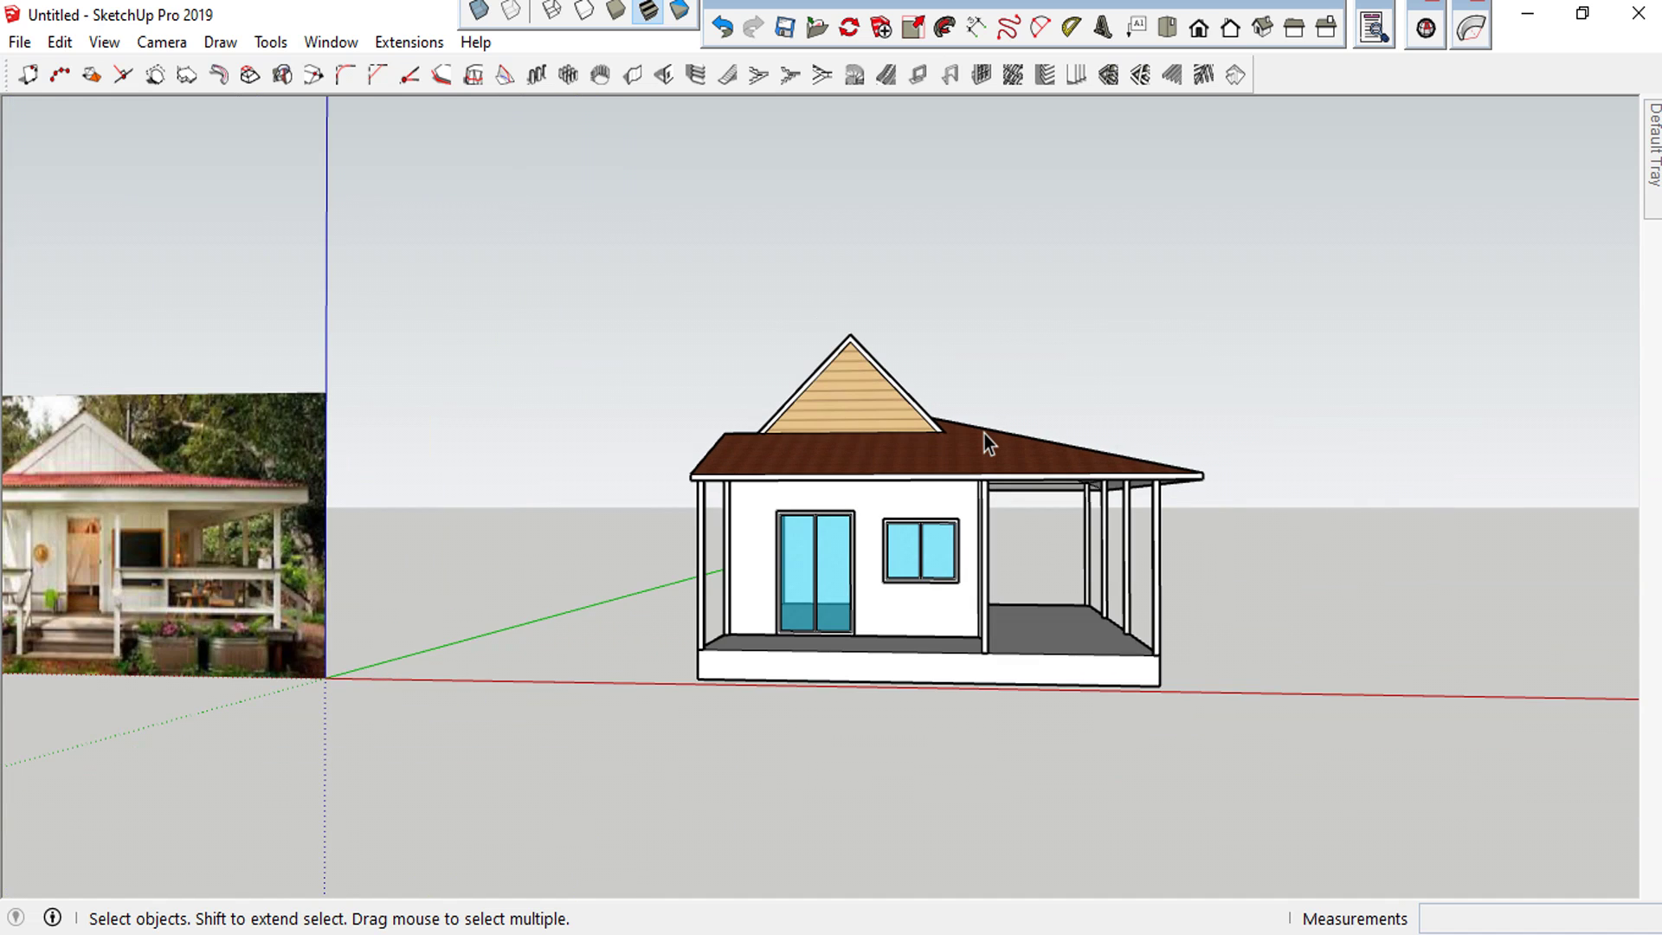
scroll(293, 472, "up", 1)
scroll(293, 473, "down", 2)
scroll(311, 479, "up", 2)
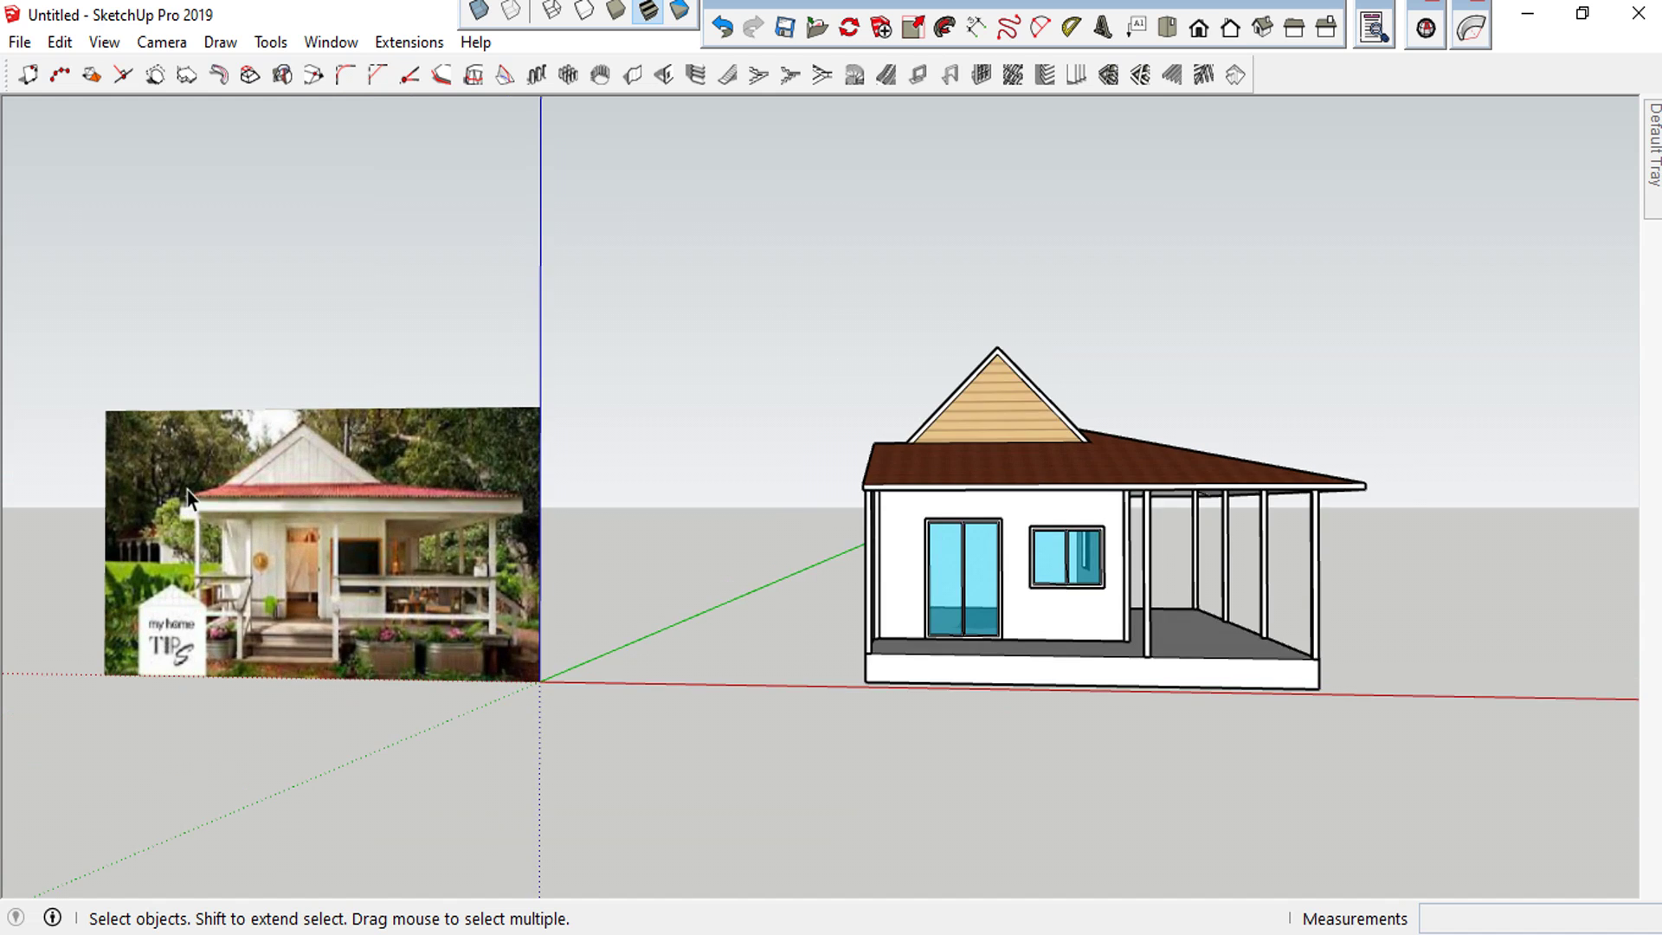
scroll(331, 485, "up", 1)
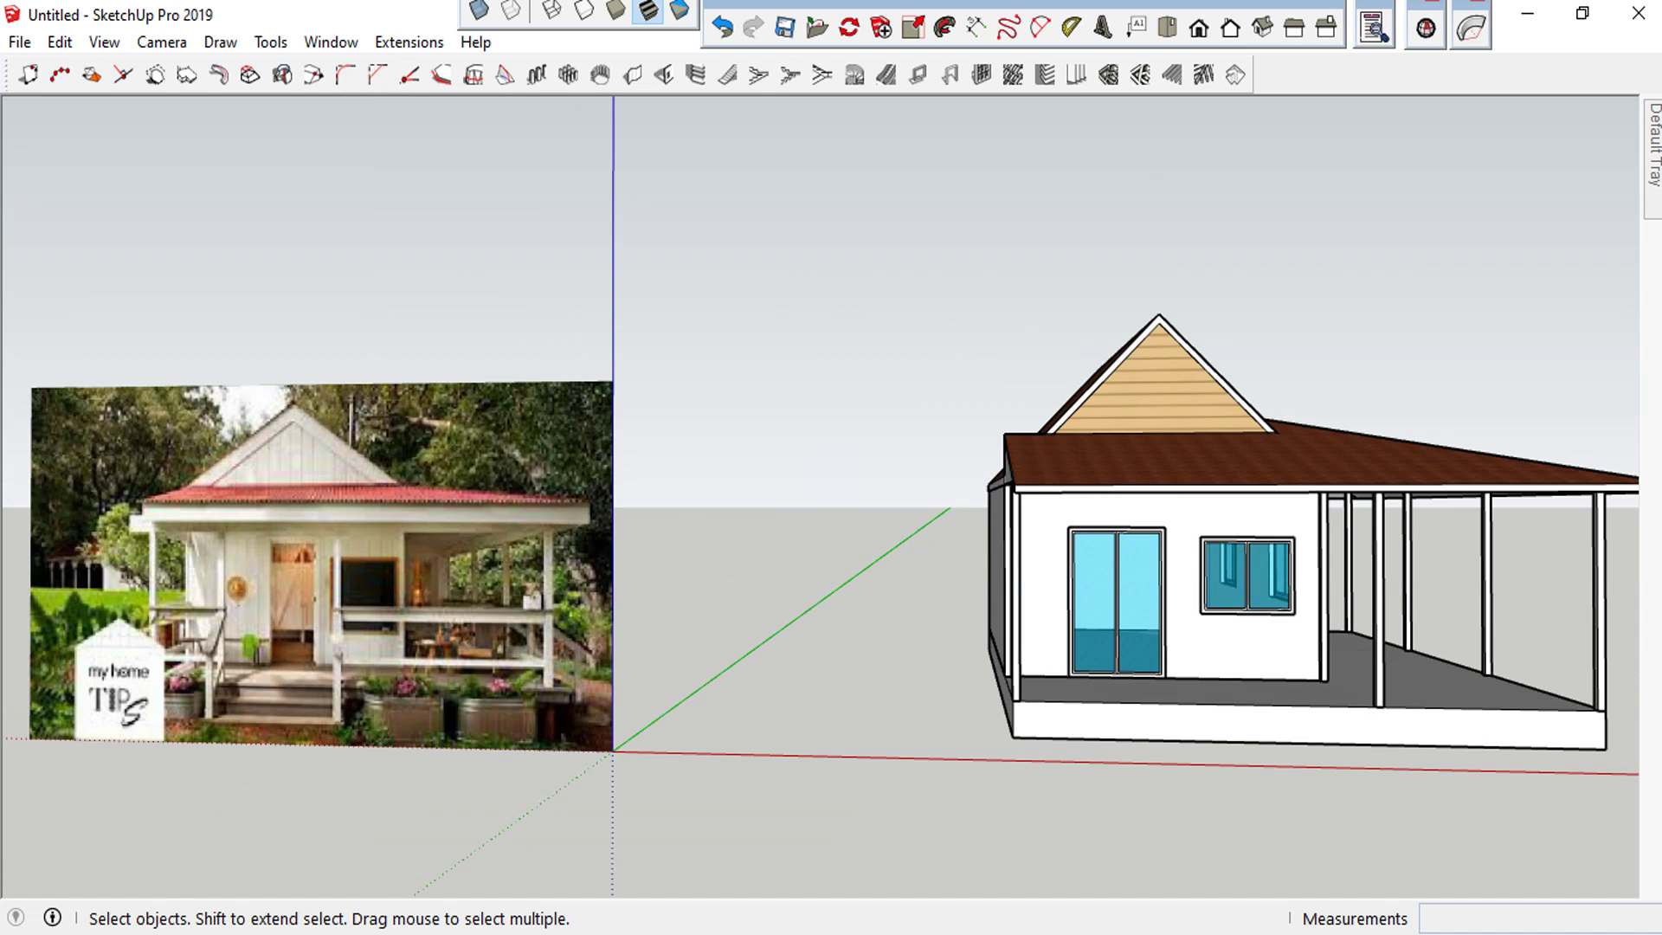
scroll(664, 382, "down", 3)
Orbit to elevated views of the house, ending facing the porch
middle_click_drag(1146, 371, 1252, 456)
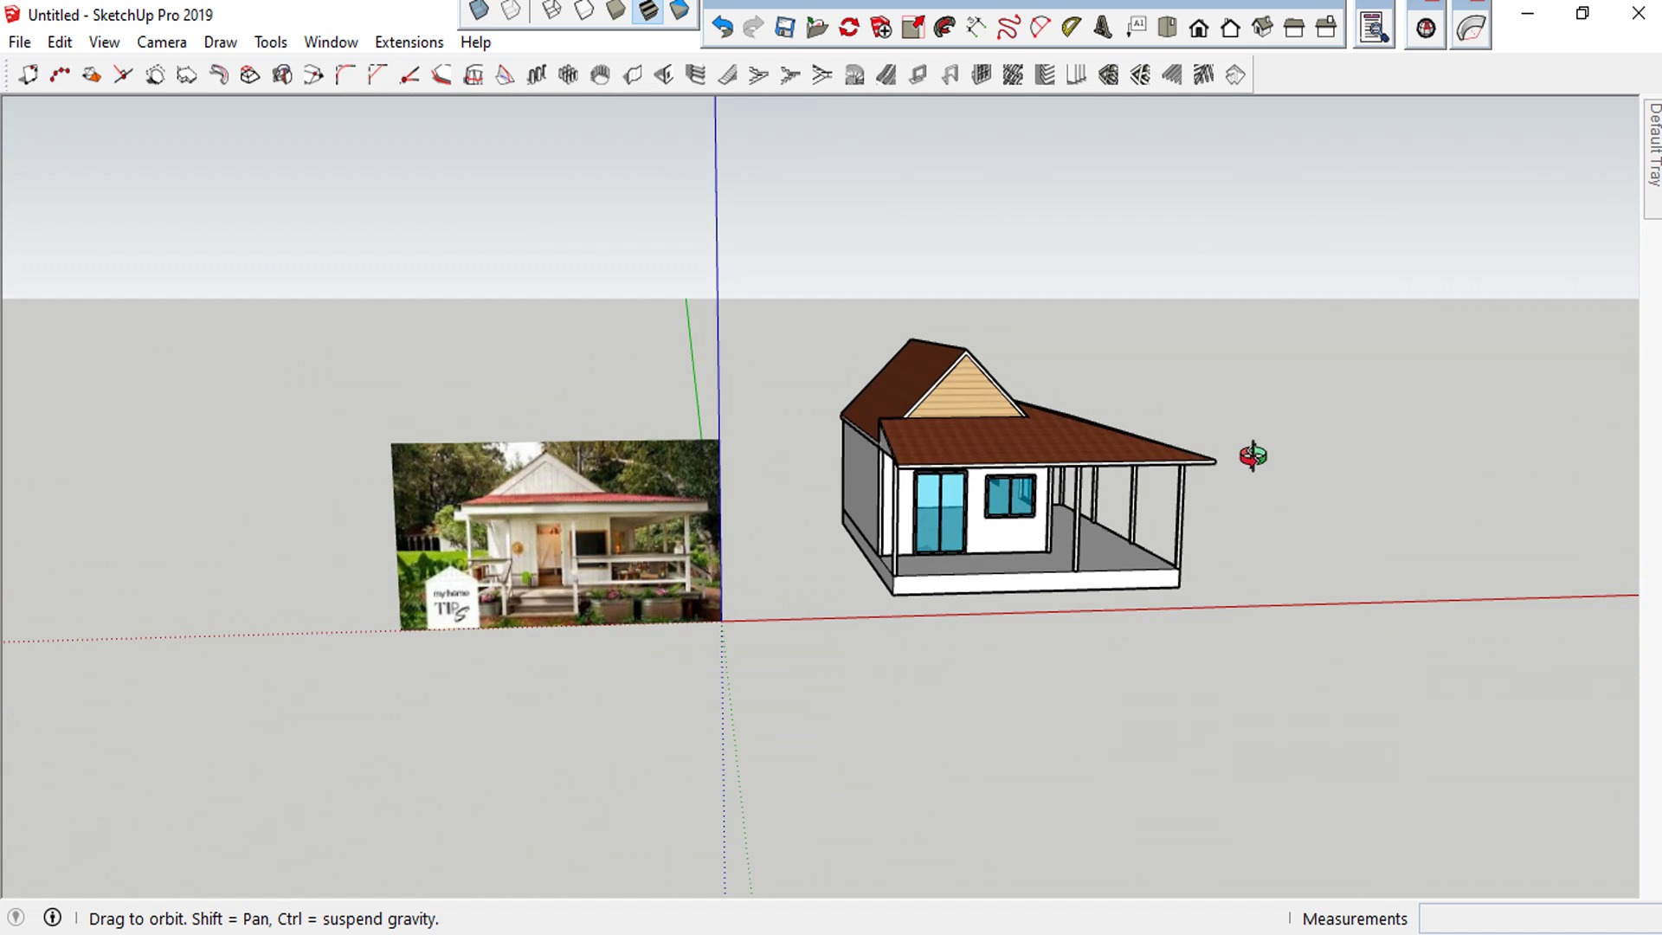
scroll(848, 462, "up", 2)
scroll(863, 464, "up", 2)
scroll(1039, 519, "up", 2)
middle_click(1164, 563)
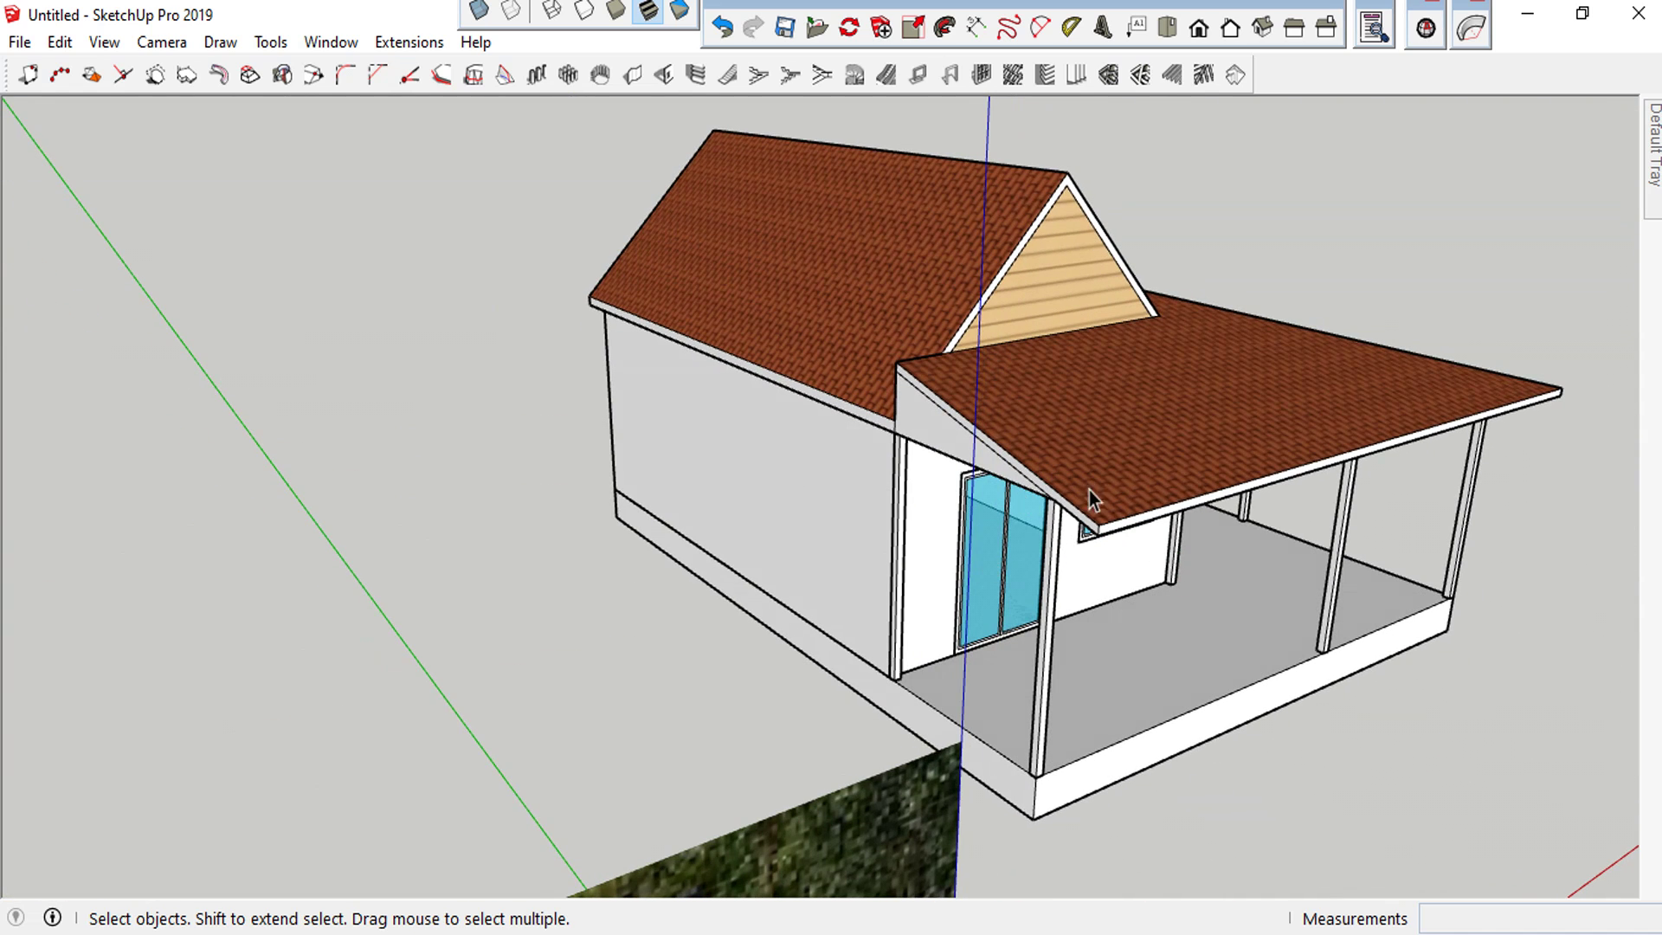
scroll(999, 480, "down", 1)
mouse_move(998, 480)
middle_mouse_down()
mouse_move(1344, 513)
mouse_move(1440, 585)
mouse_move(1582, 613)
mouse_move(1446, 382)
mouse_move(1509, 427)
mouse_move(1283, 607)
middle_mouse_up()
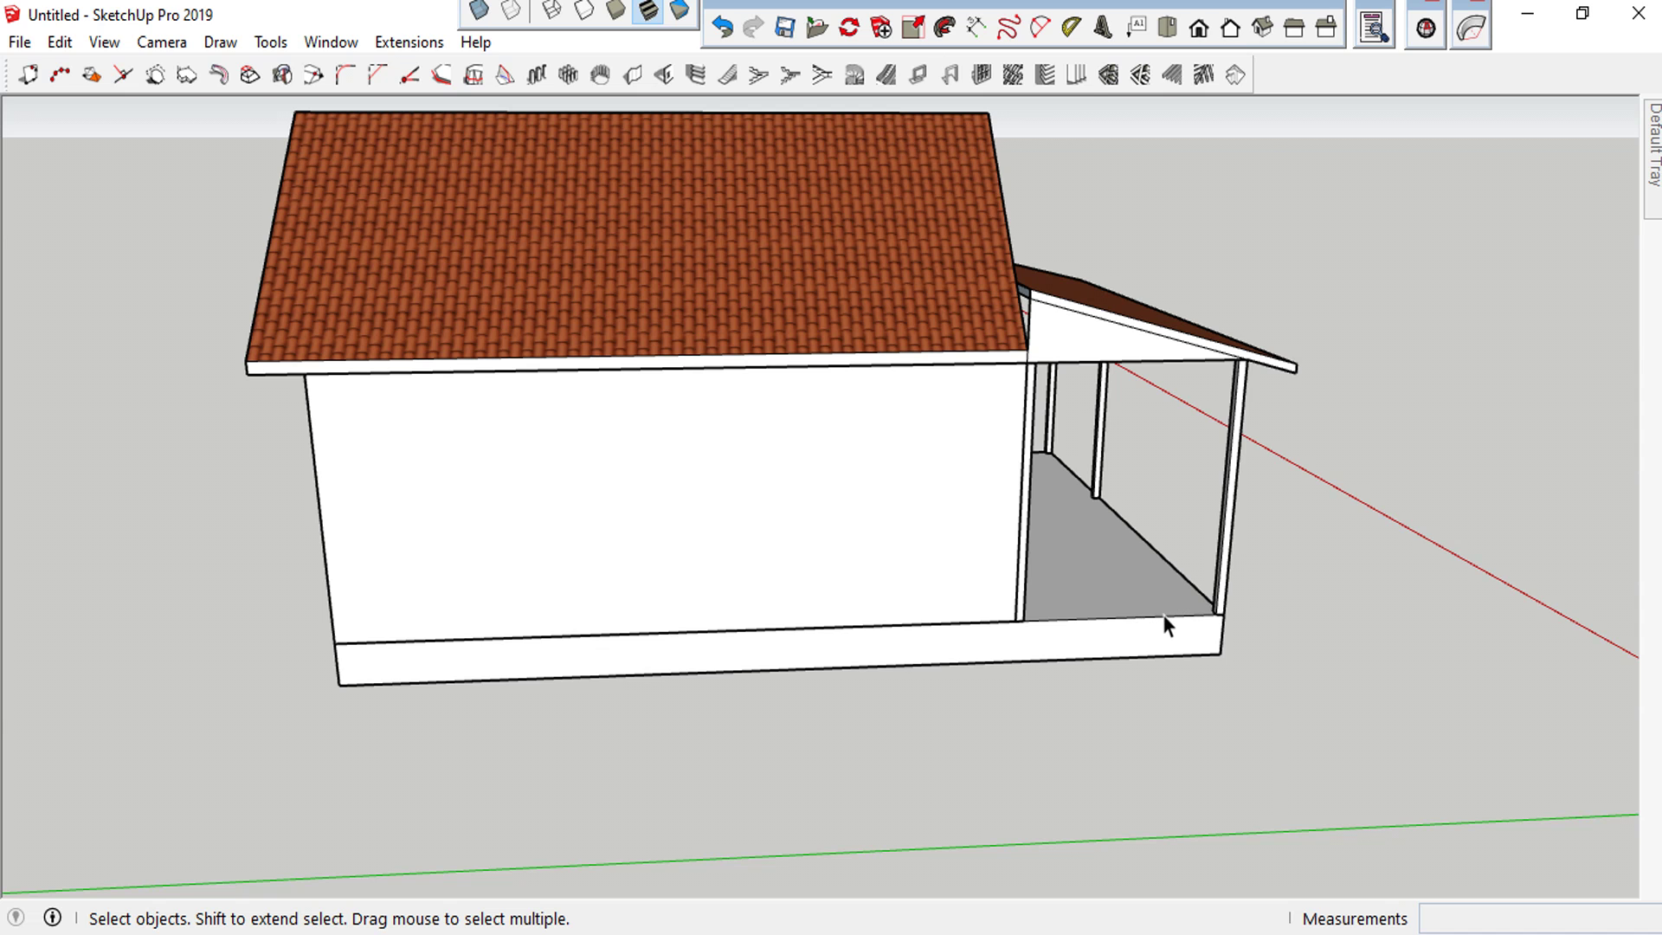
scroll(1162, 615, "up", 3)
middle_click_drag(963, 628, 448, 616)
scroll(467, 526, "up", 3)
left_click(468, 538)
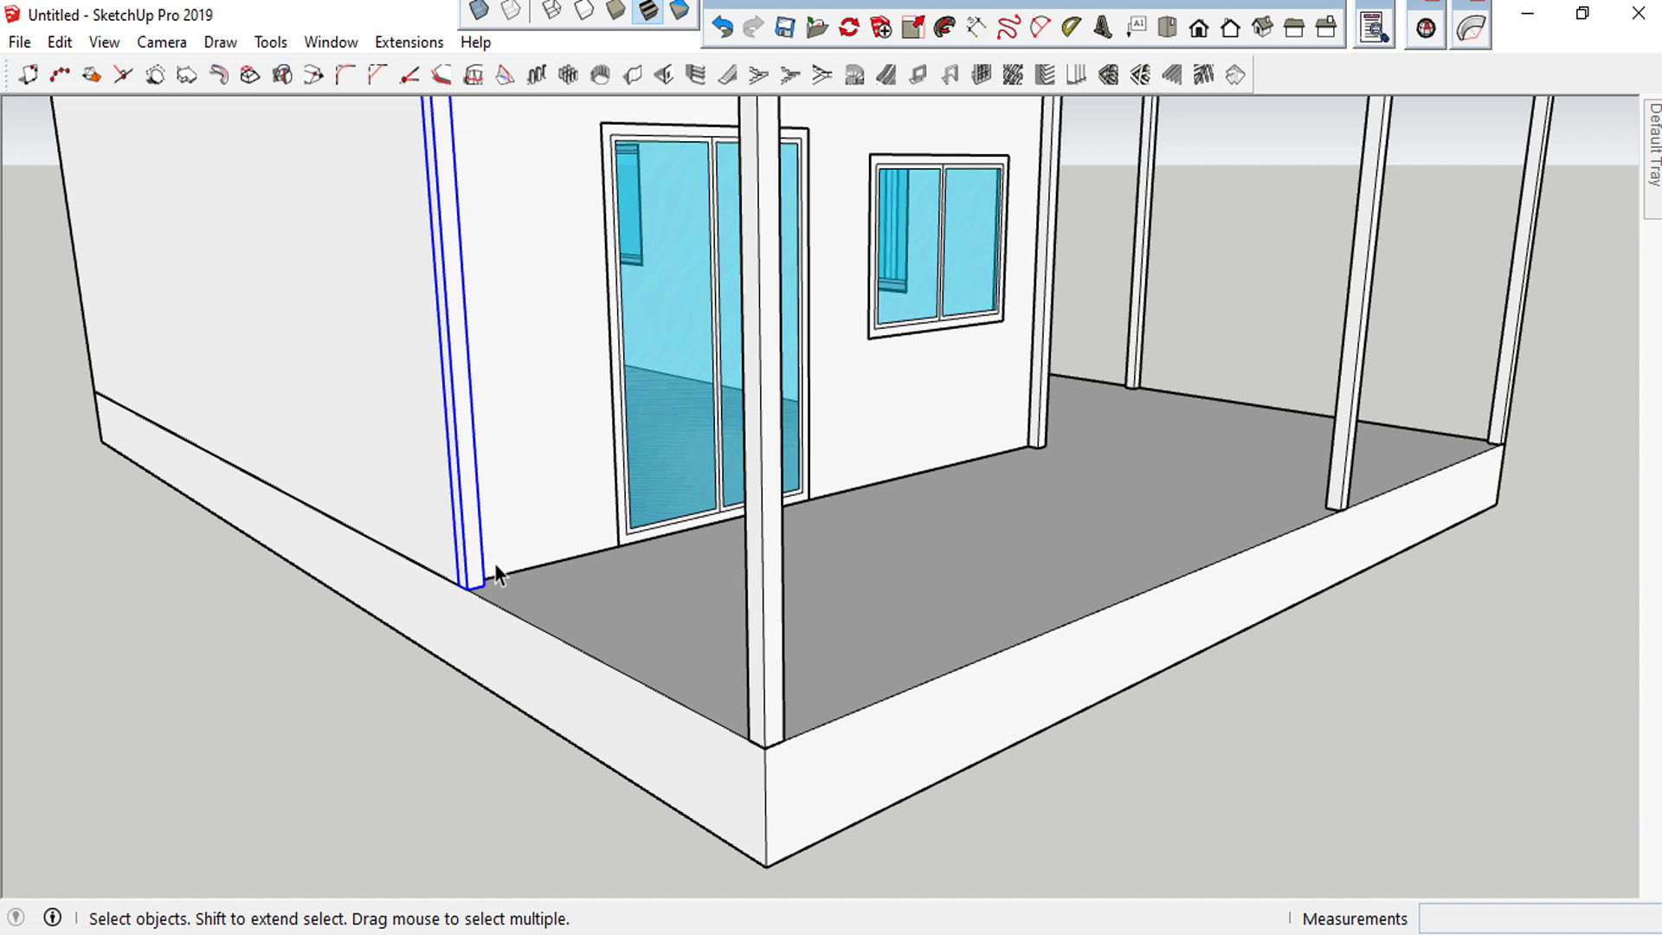
key("m")
left_click(484, 585)
key("ctrl")
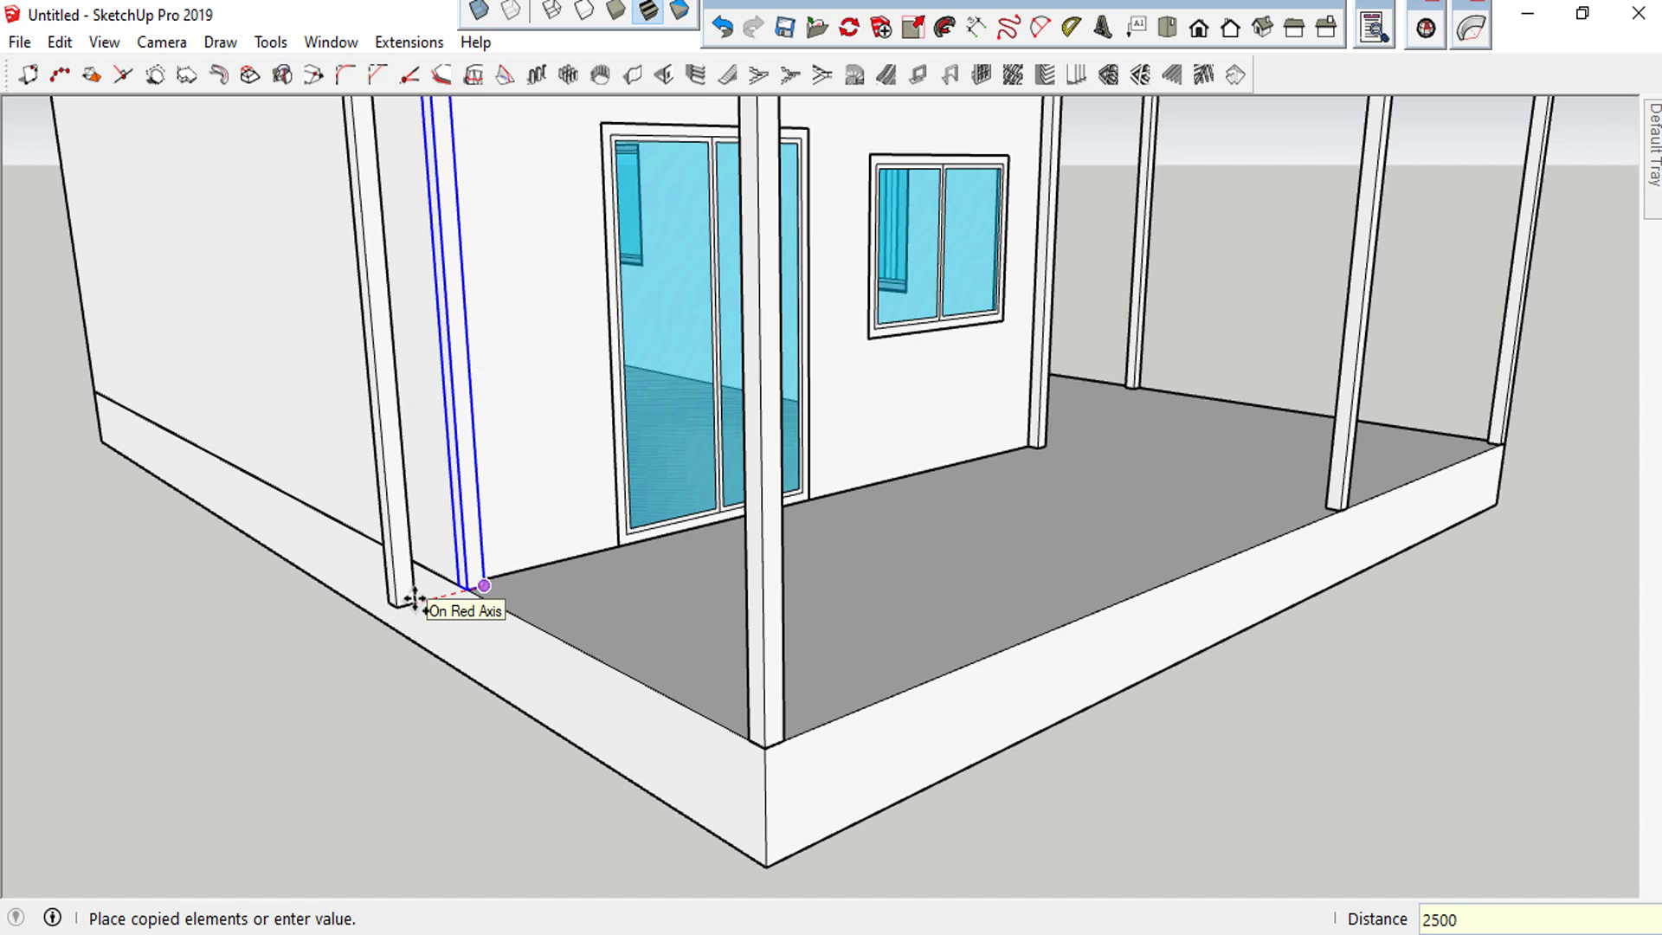
key("Return")
scroll(475, 564, "down", 3)
scroll(475, 563, "down", 5)
mouse_move(606, 563)
middle_mouse_down()
mouse_move(1254, 623)
mouse_move(1242, 631)
middle_mouse_up()
mouse_move(1217, 572)
middle_mouse_down()
mouse_move(211, 345)
mouse_move(748, 432)
middle_mouse_up()
scroll(274, 486, "up", 2)
scroll(274, 486, "up", 2)
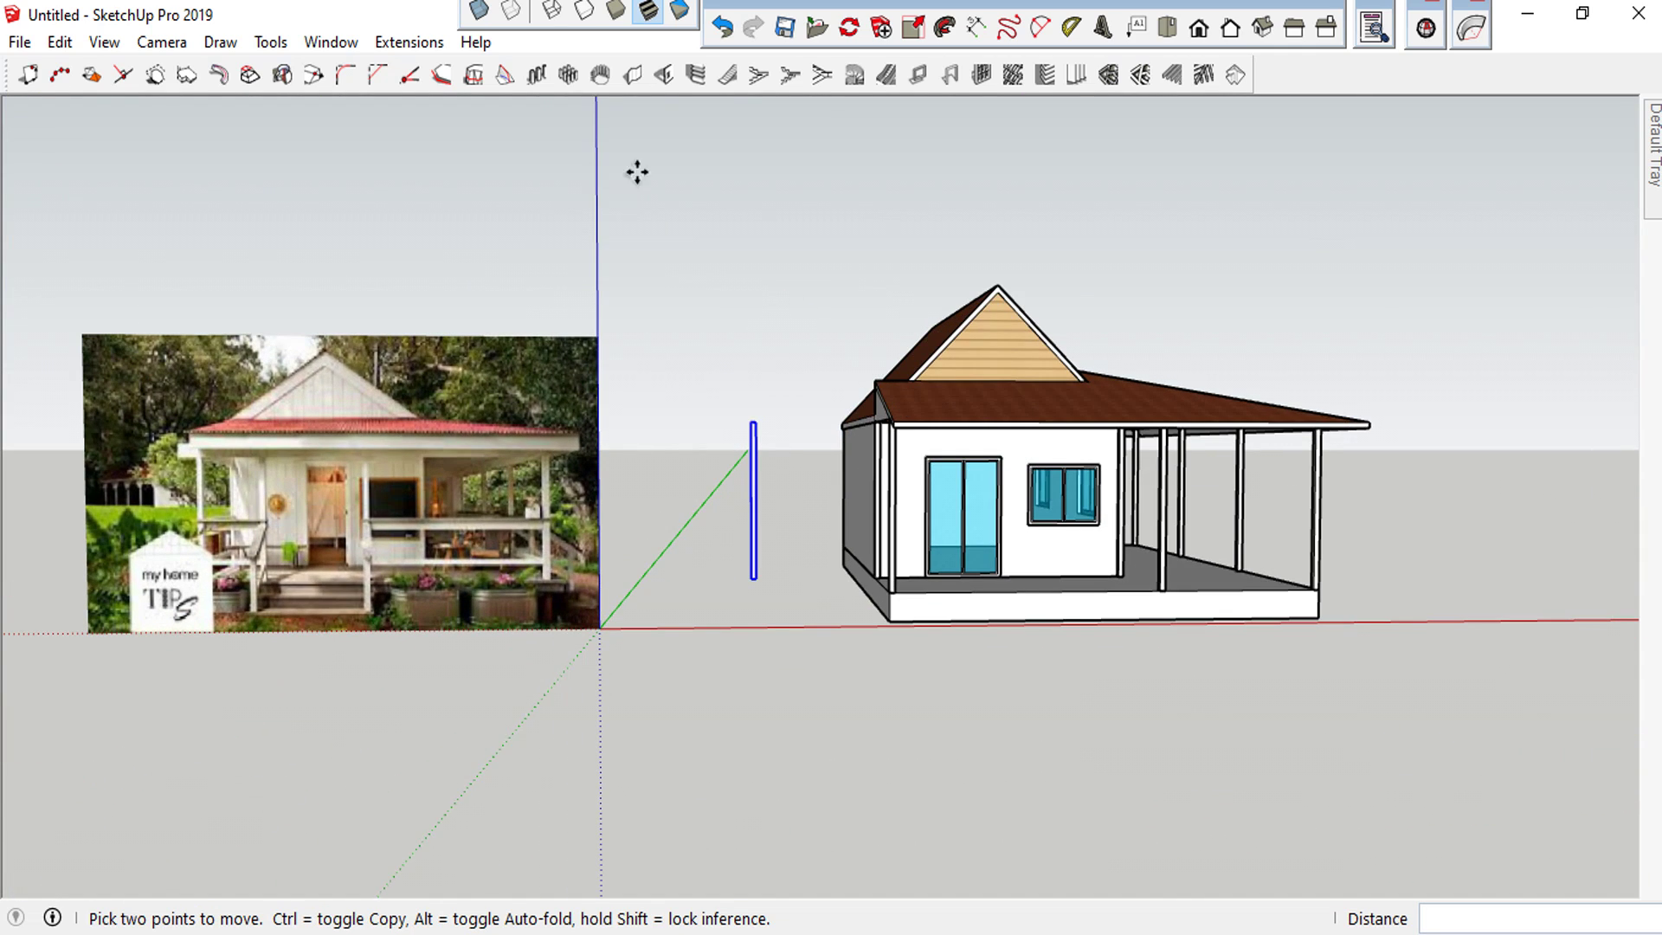
left_click(723, 27)
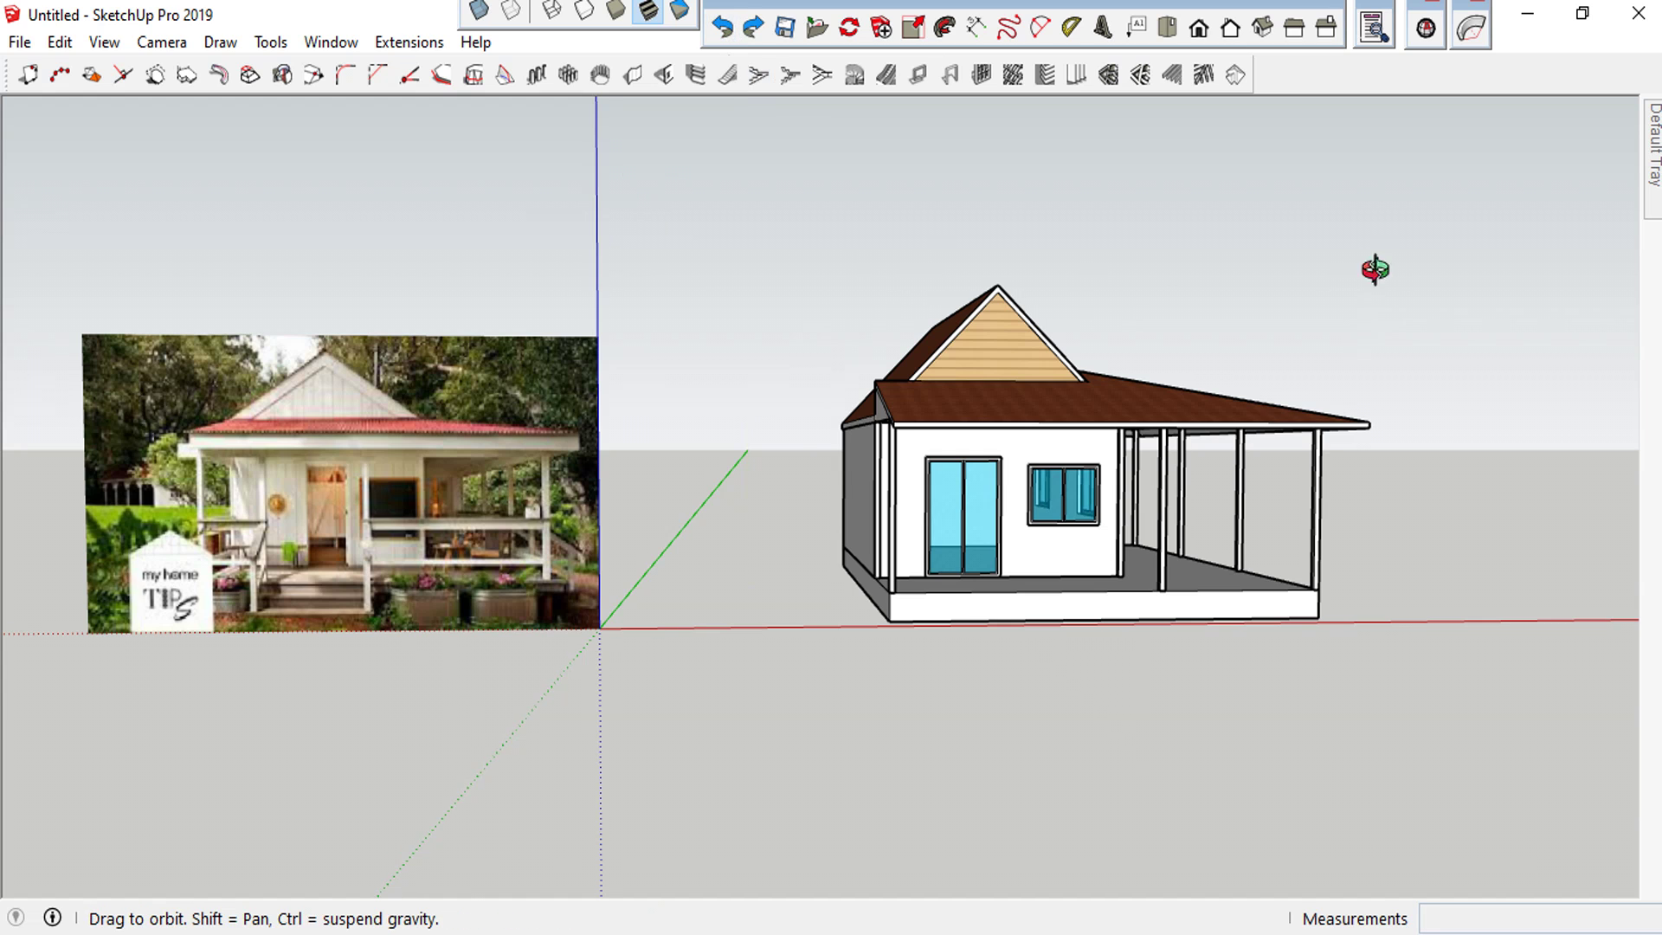
middle_click_drag(1379, 273, 1153, 315)
scroll(1140, 362, "down", 3)
scroll(1144, 362, "up", 2)
scroll(1175, 343, "up", 1)
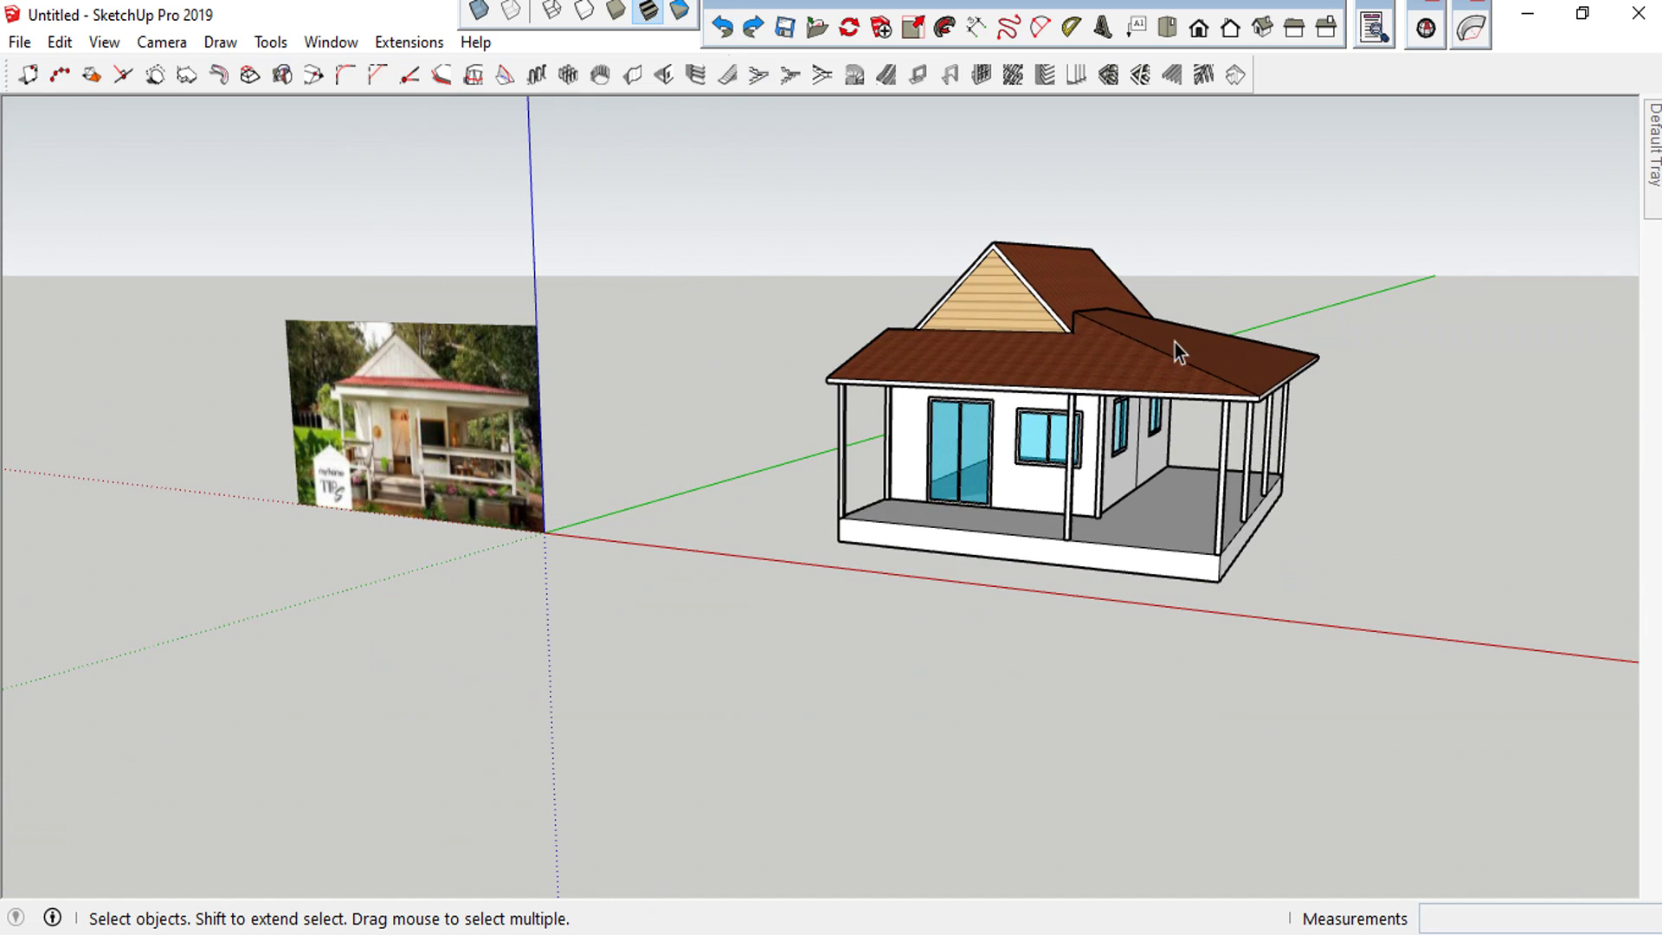
scroll(417, 490, "up", 3)
scroll(434, 434, "down", 3)
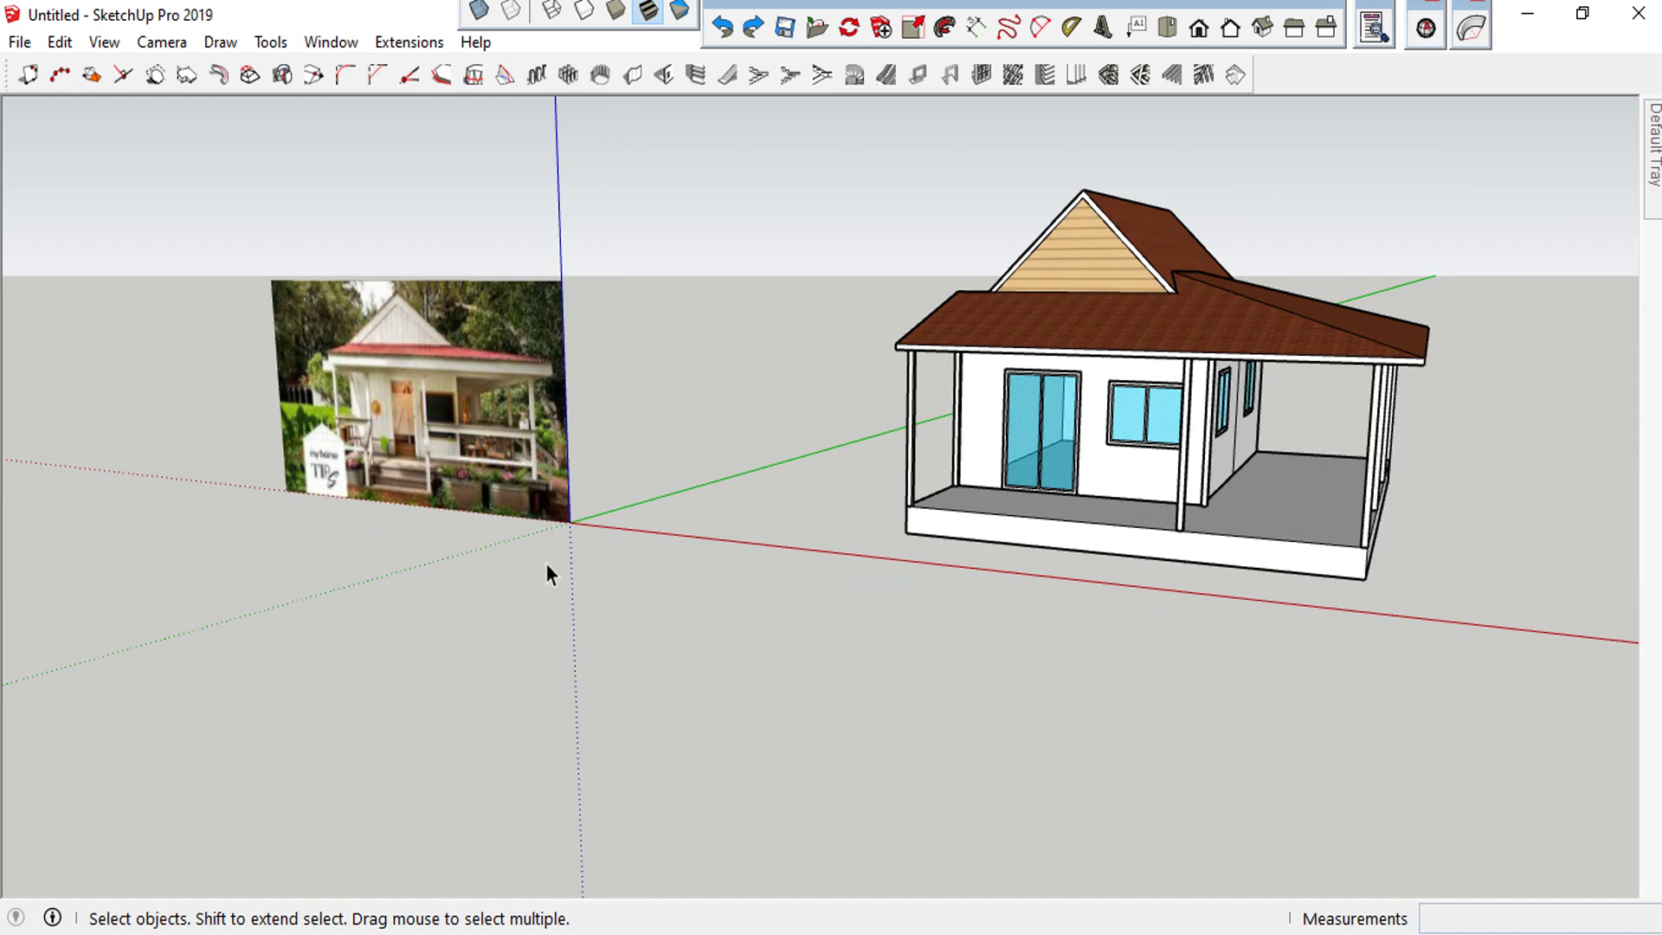
scroll(455, 394, "up", 2)
scroll(453, 386, "up", 1)
scroll(453, 386, "up", 2)
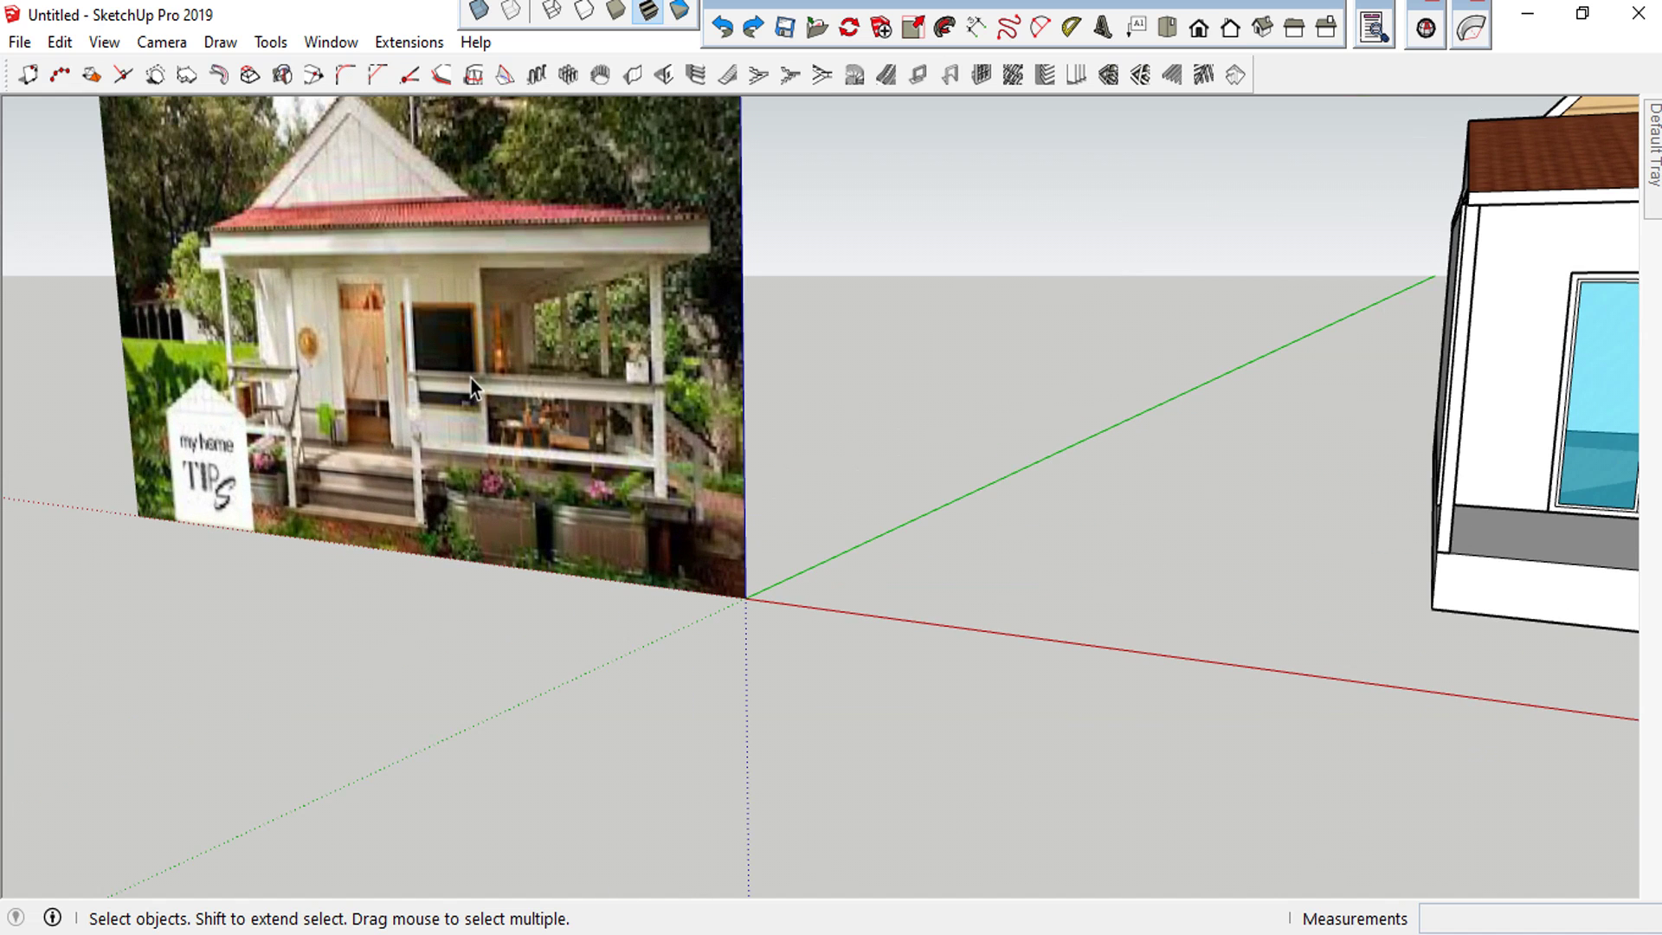
scroll(502, 398, "down", 3)
scroll(372, 415, "down", 2)
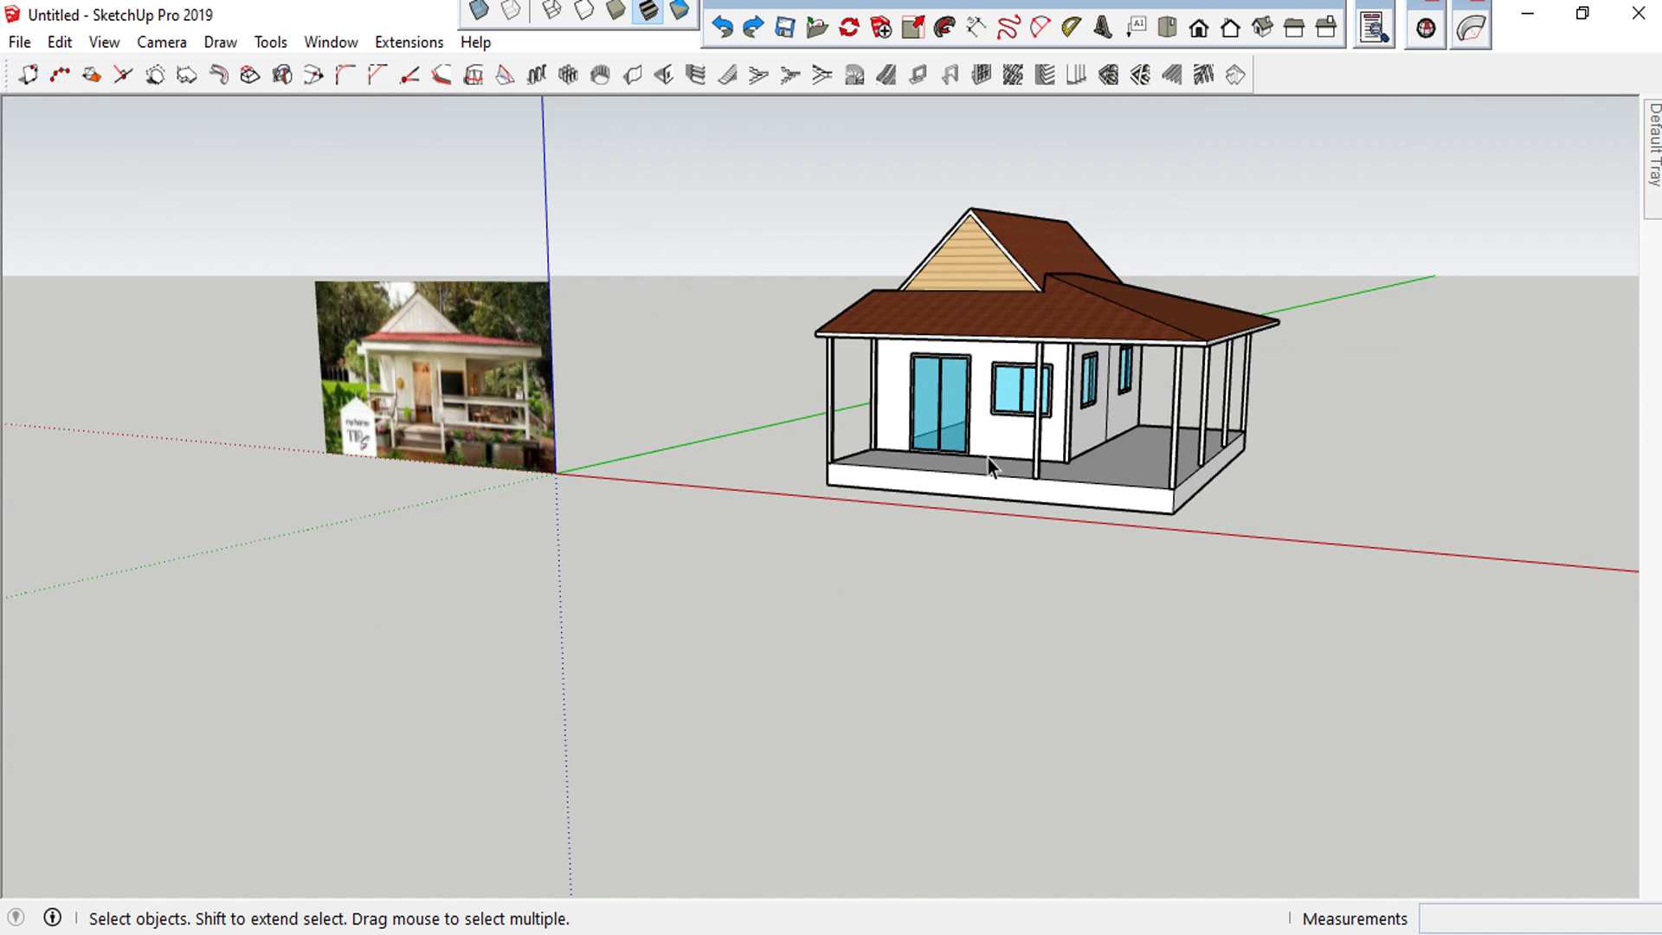
scroll(1082, 441, "up", 3)
scroll(1125, 493, "up", 3)
Draw a rectangle spanning from the porch post to the far post
key("r")
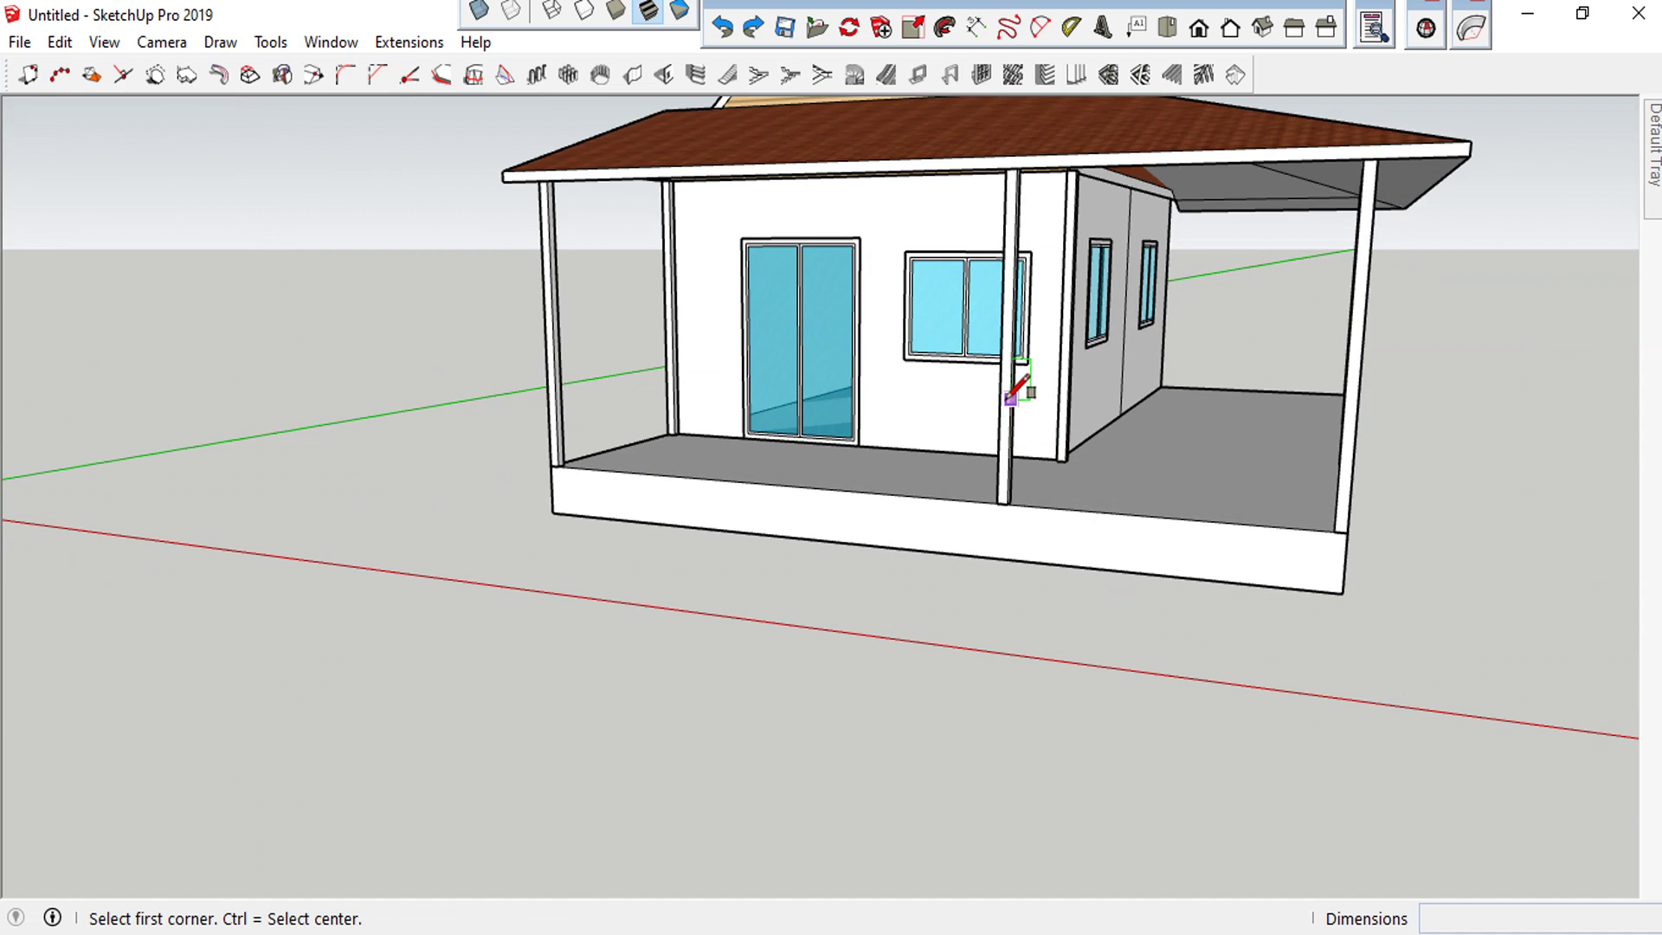
left_click(1010, 381)
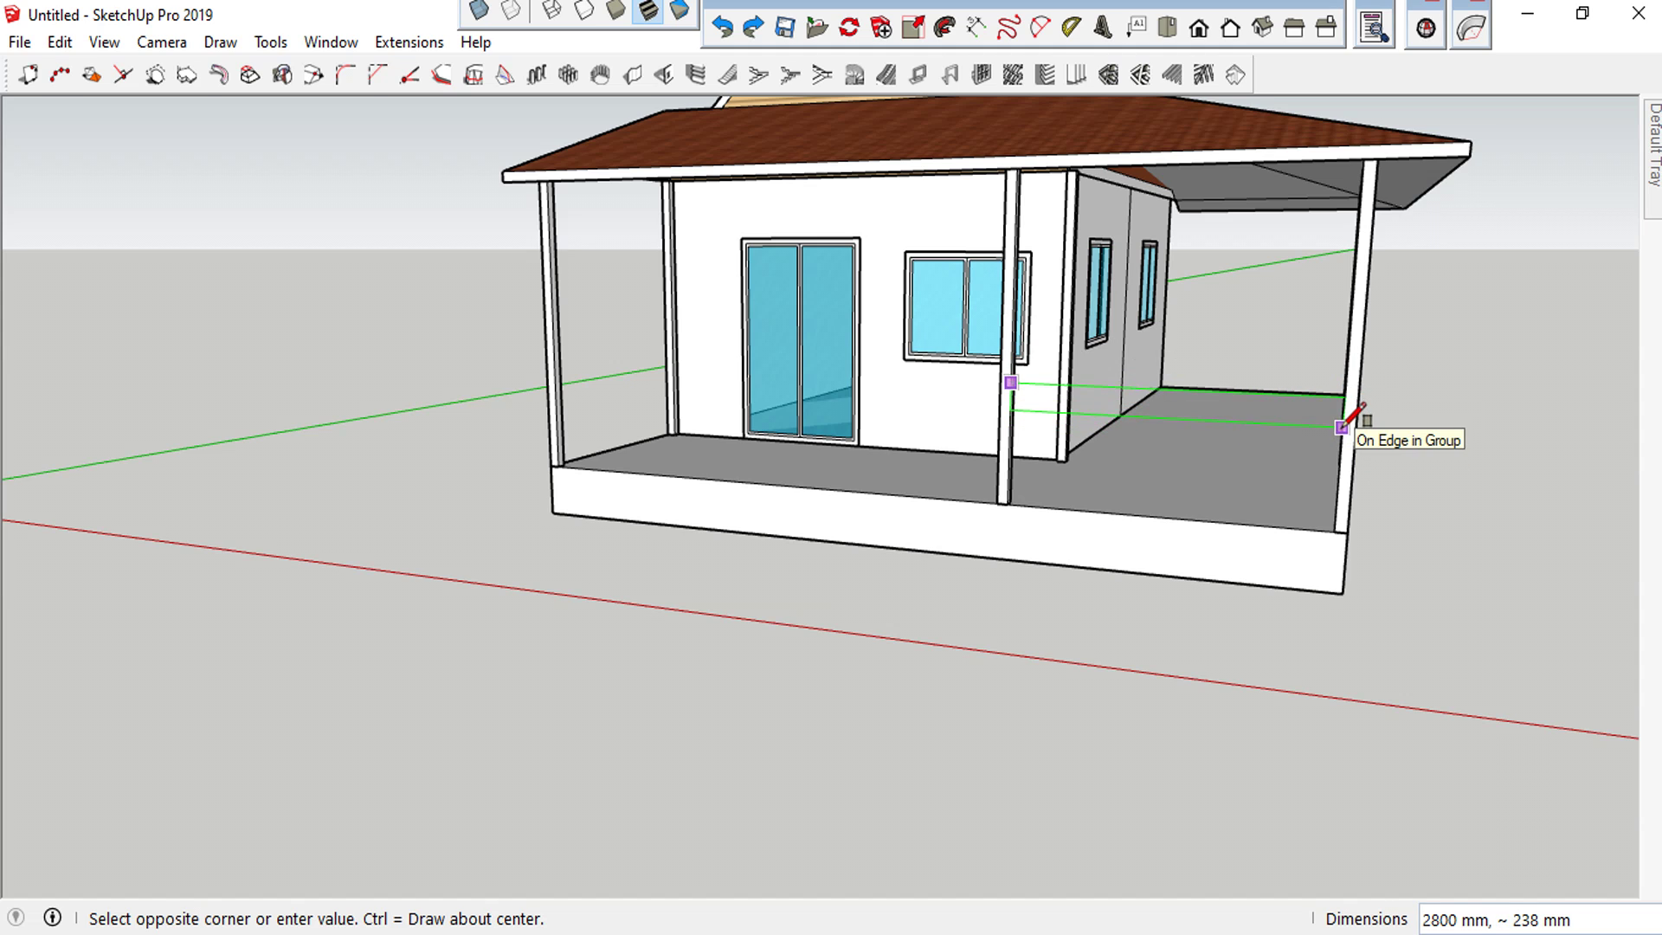
left_click(1341, 426)
key("space")
Push/Pull the rectangle into a slab, then pull it back shorter
key("p")
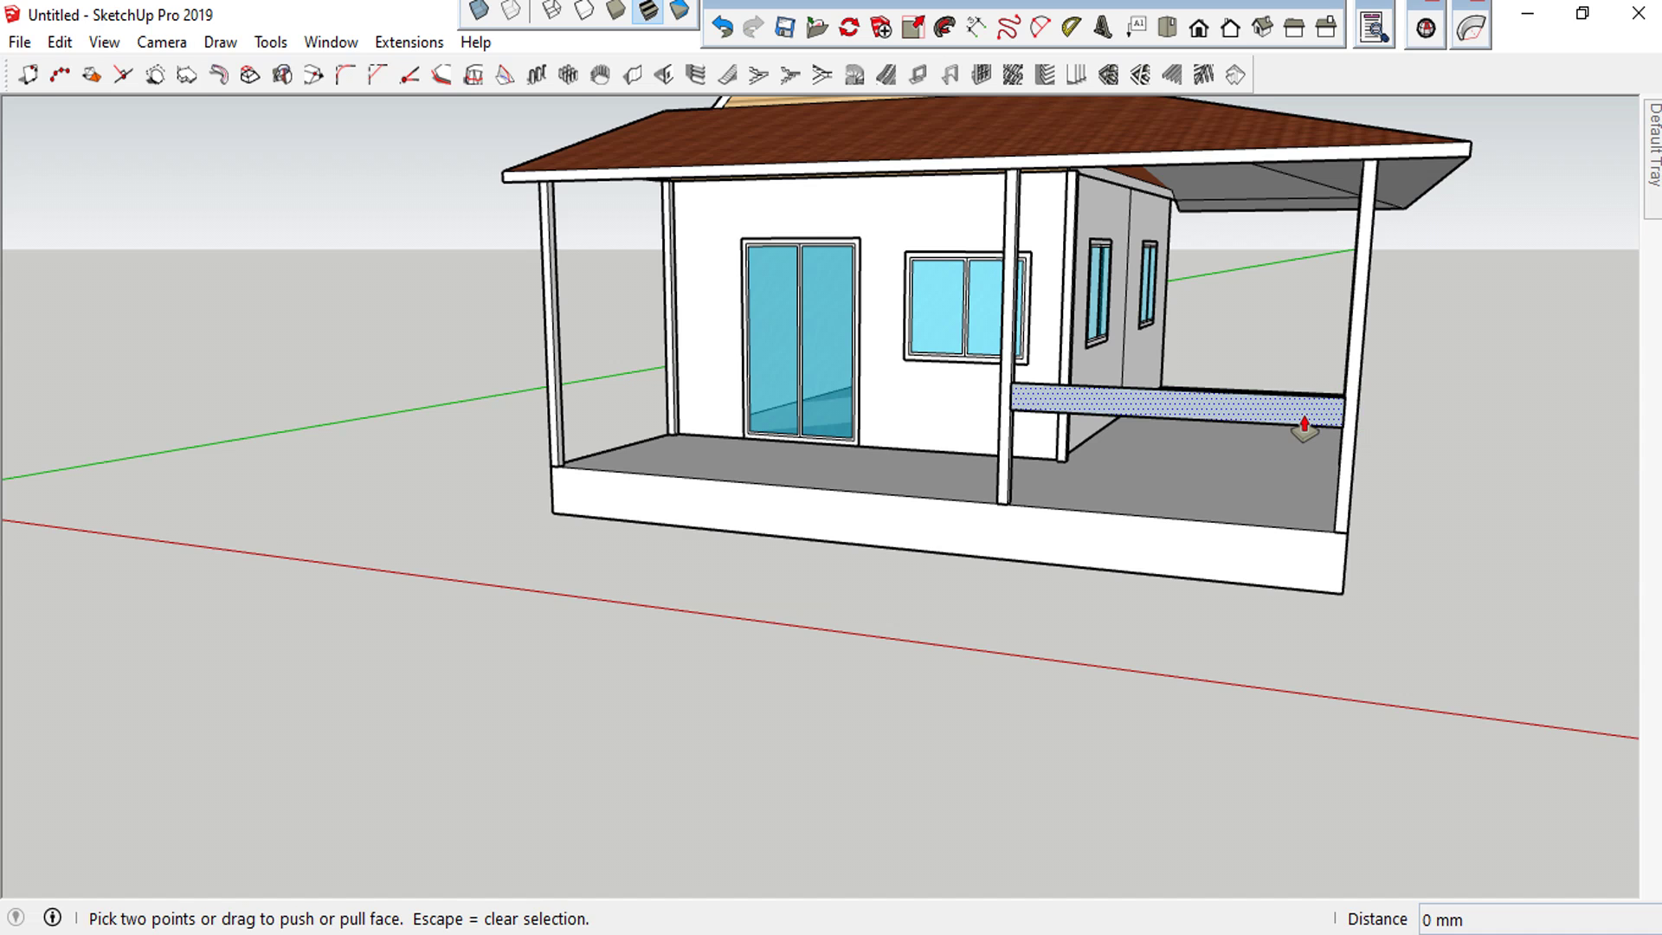
left_click(1304, 426)
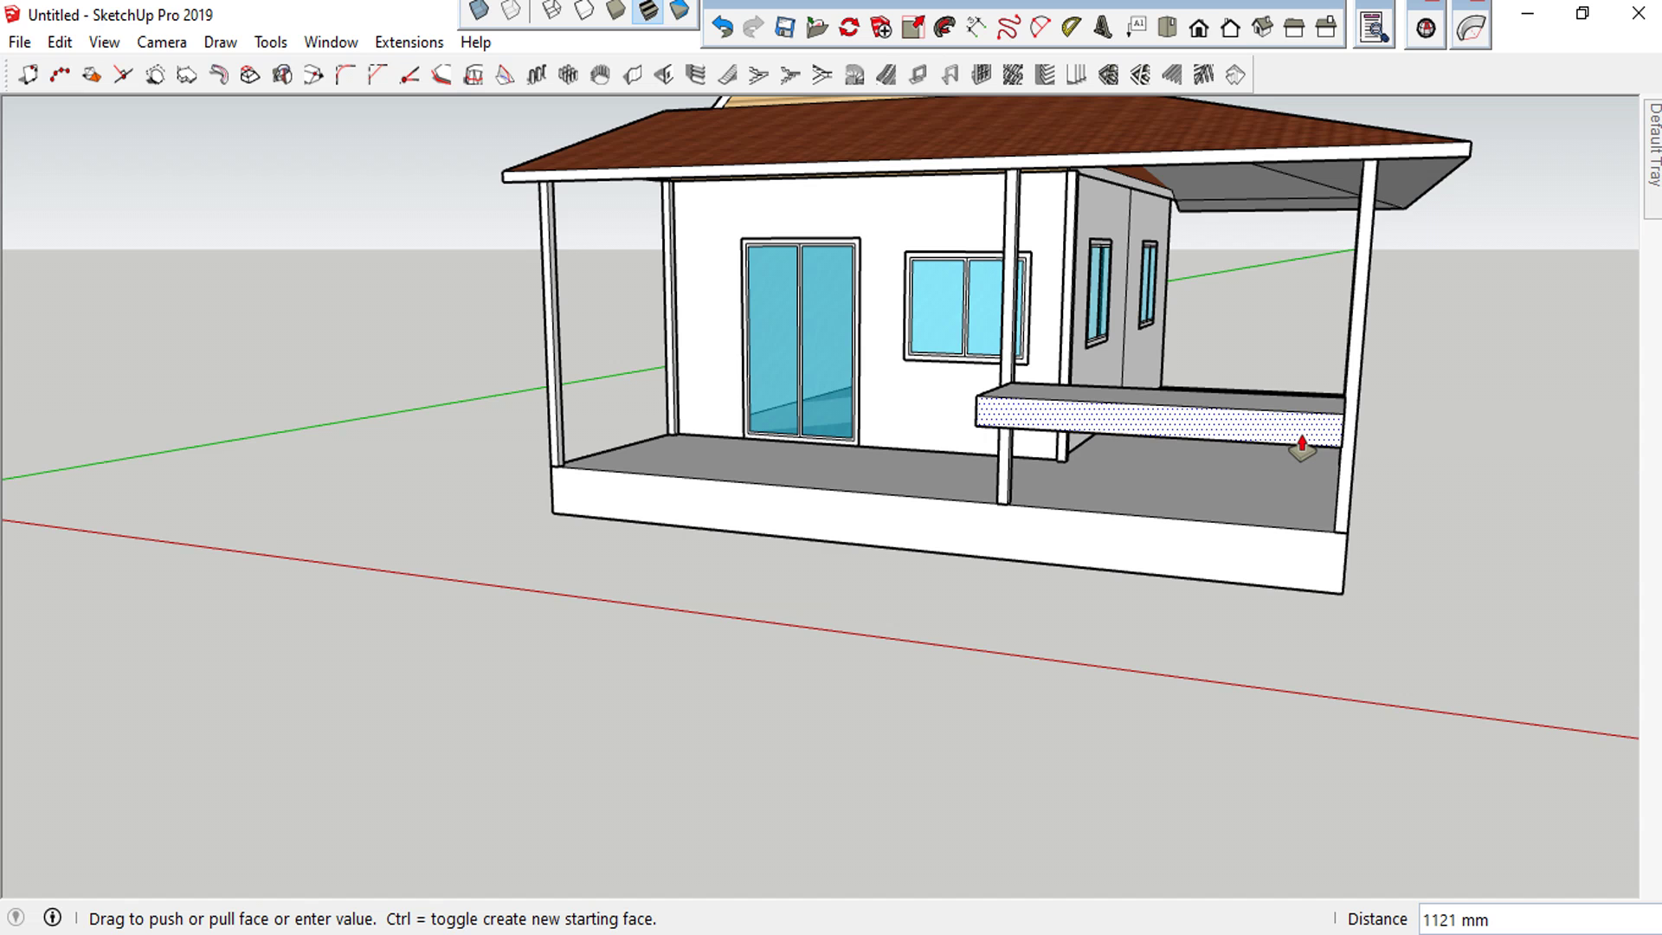
left_click(1302, 446)
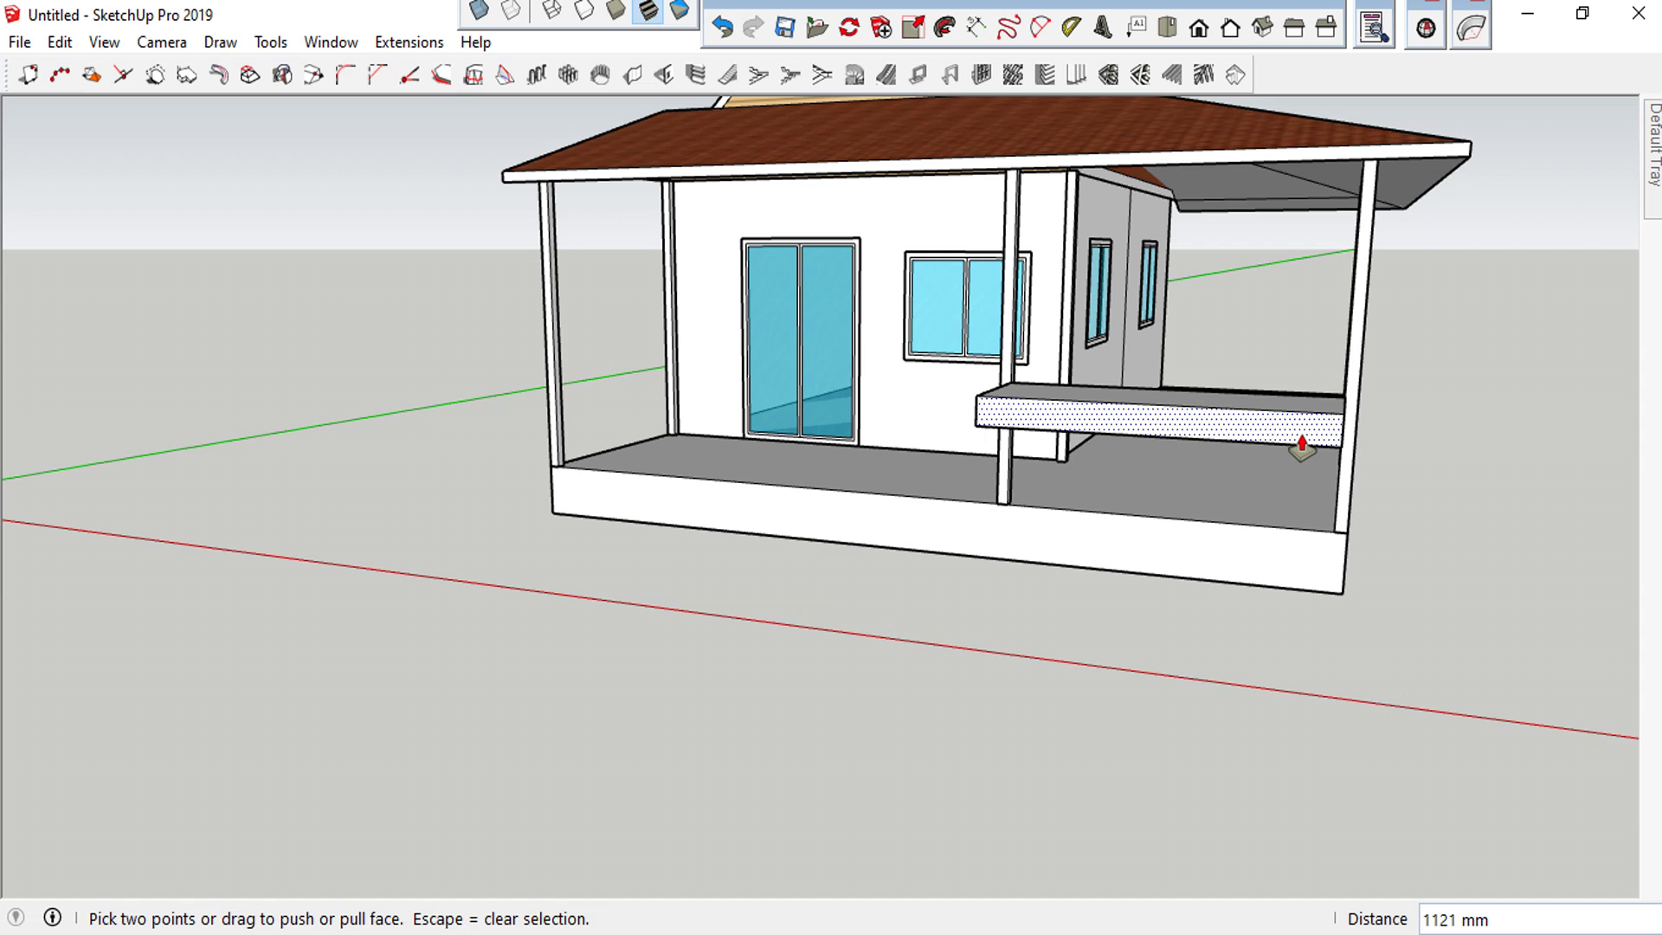
middle_click_drag(1301, 445, 1331, 447)
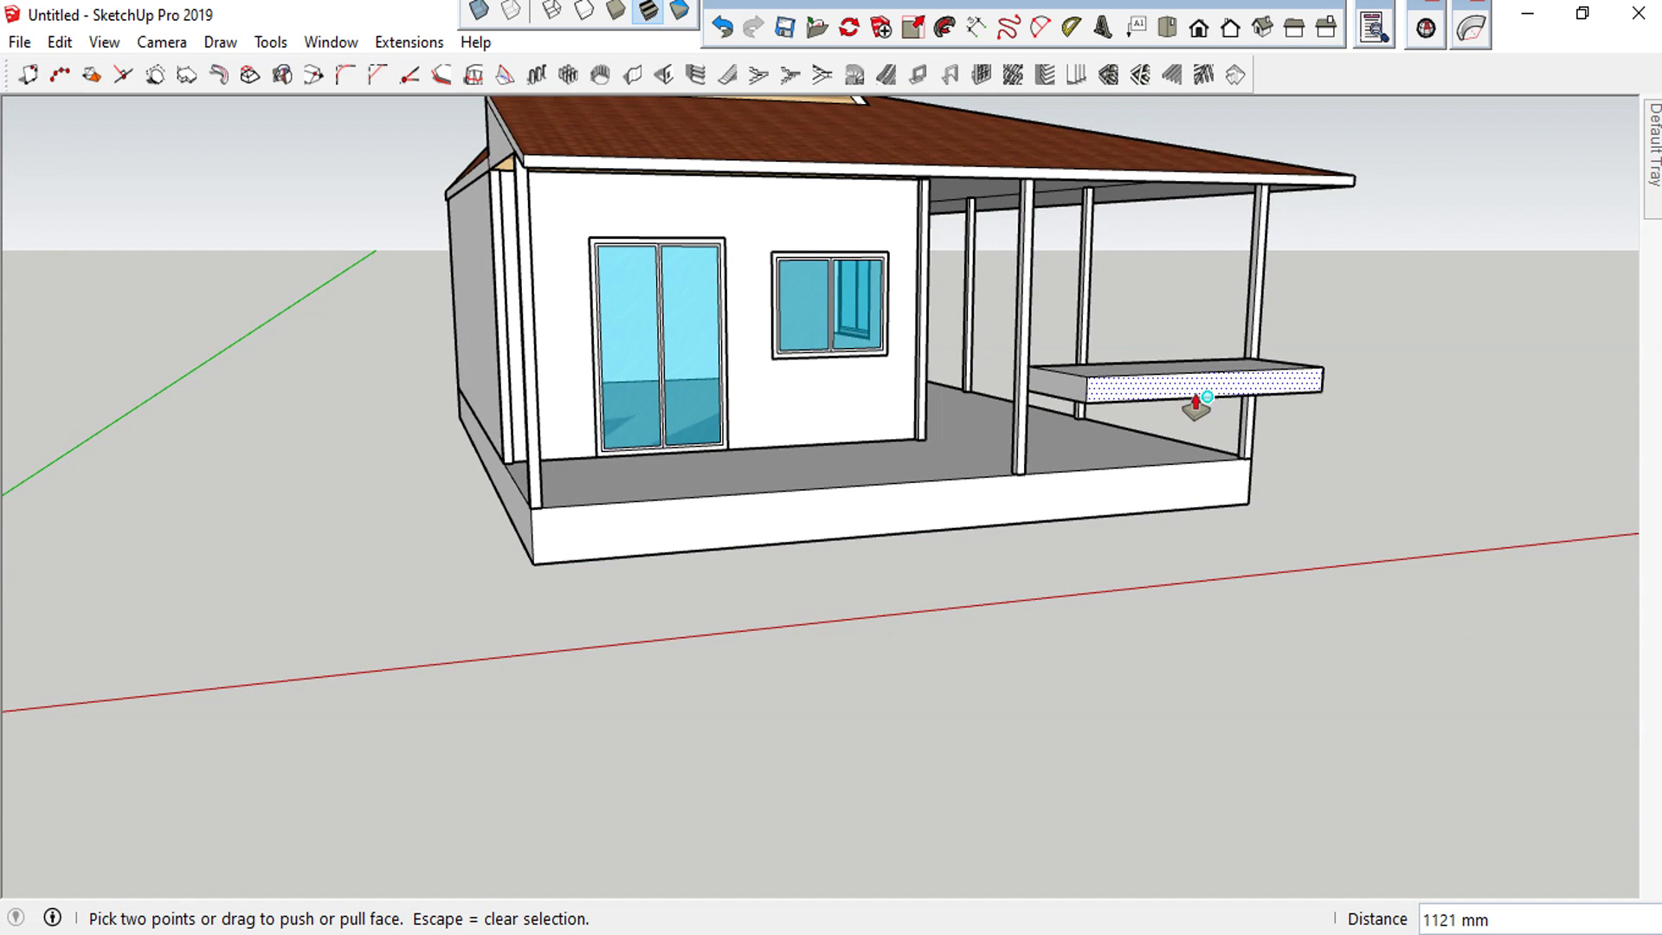
left_click_drag(1194, 403, 1171, 393)
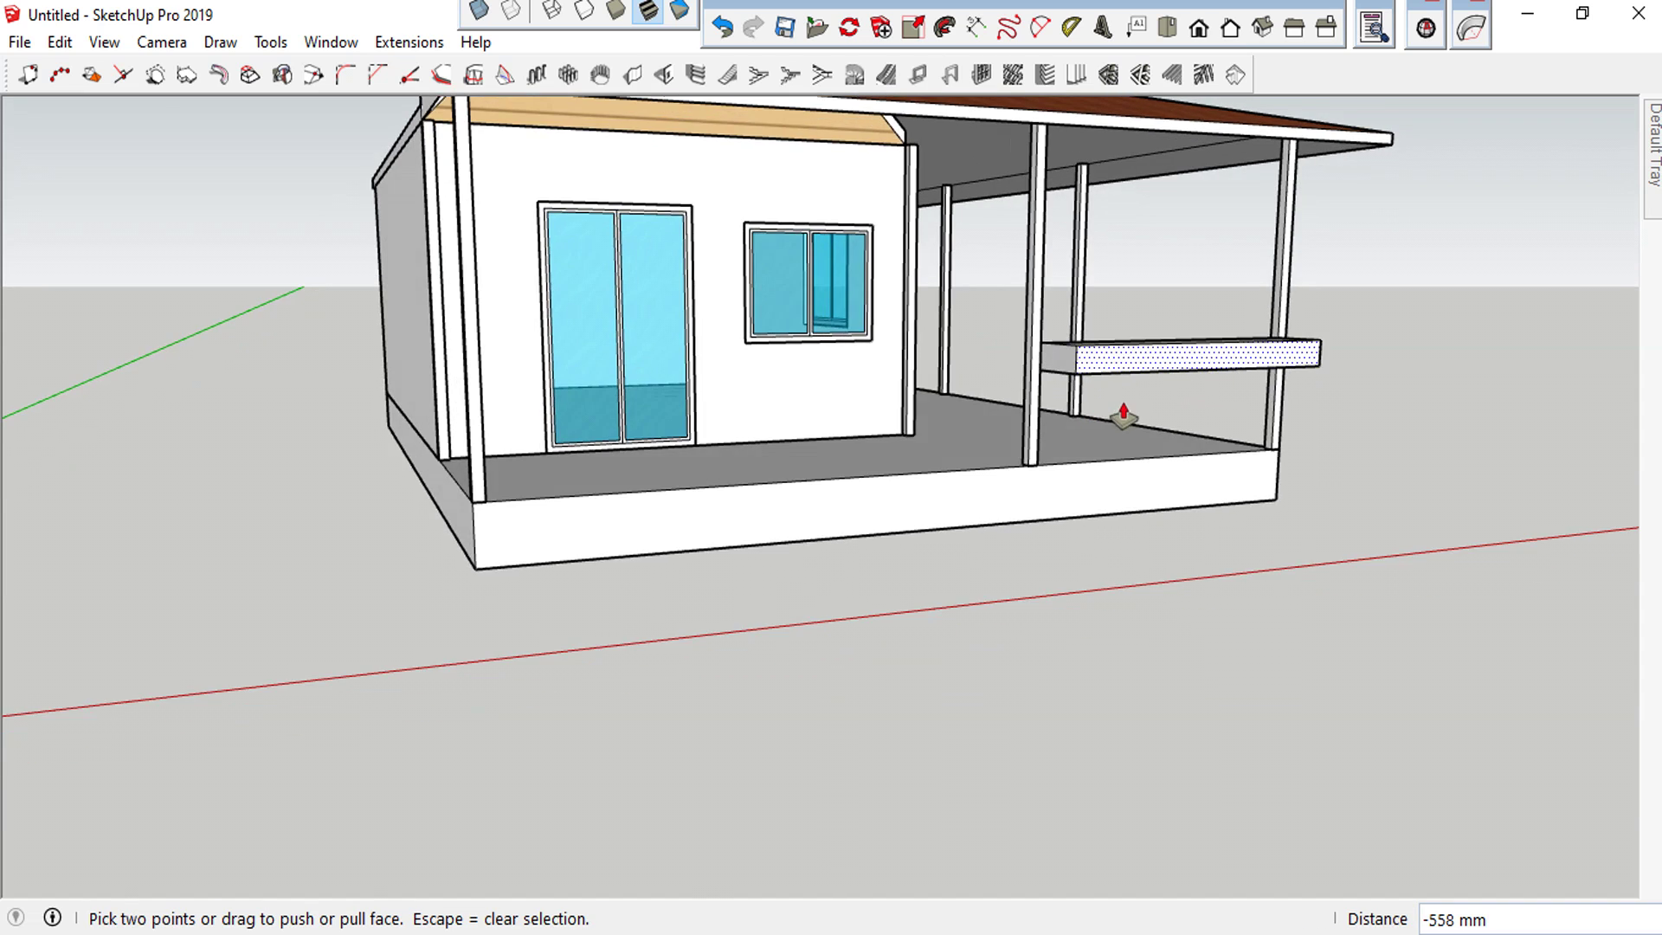
Push the slab's underside up to thin it to about 84 mm
scroll(1120, 419, "up", 5)
middle_click_drag(1101, 382, 1111, 257)
left_click(1110, 258)
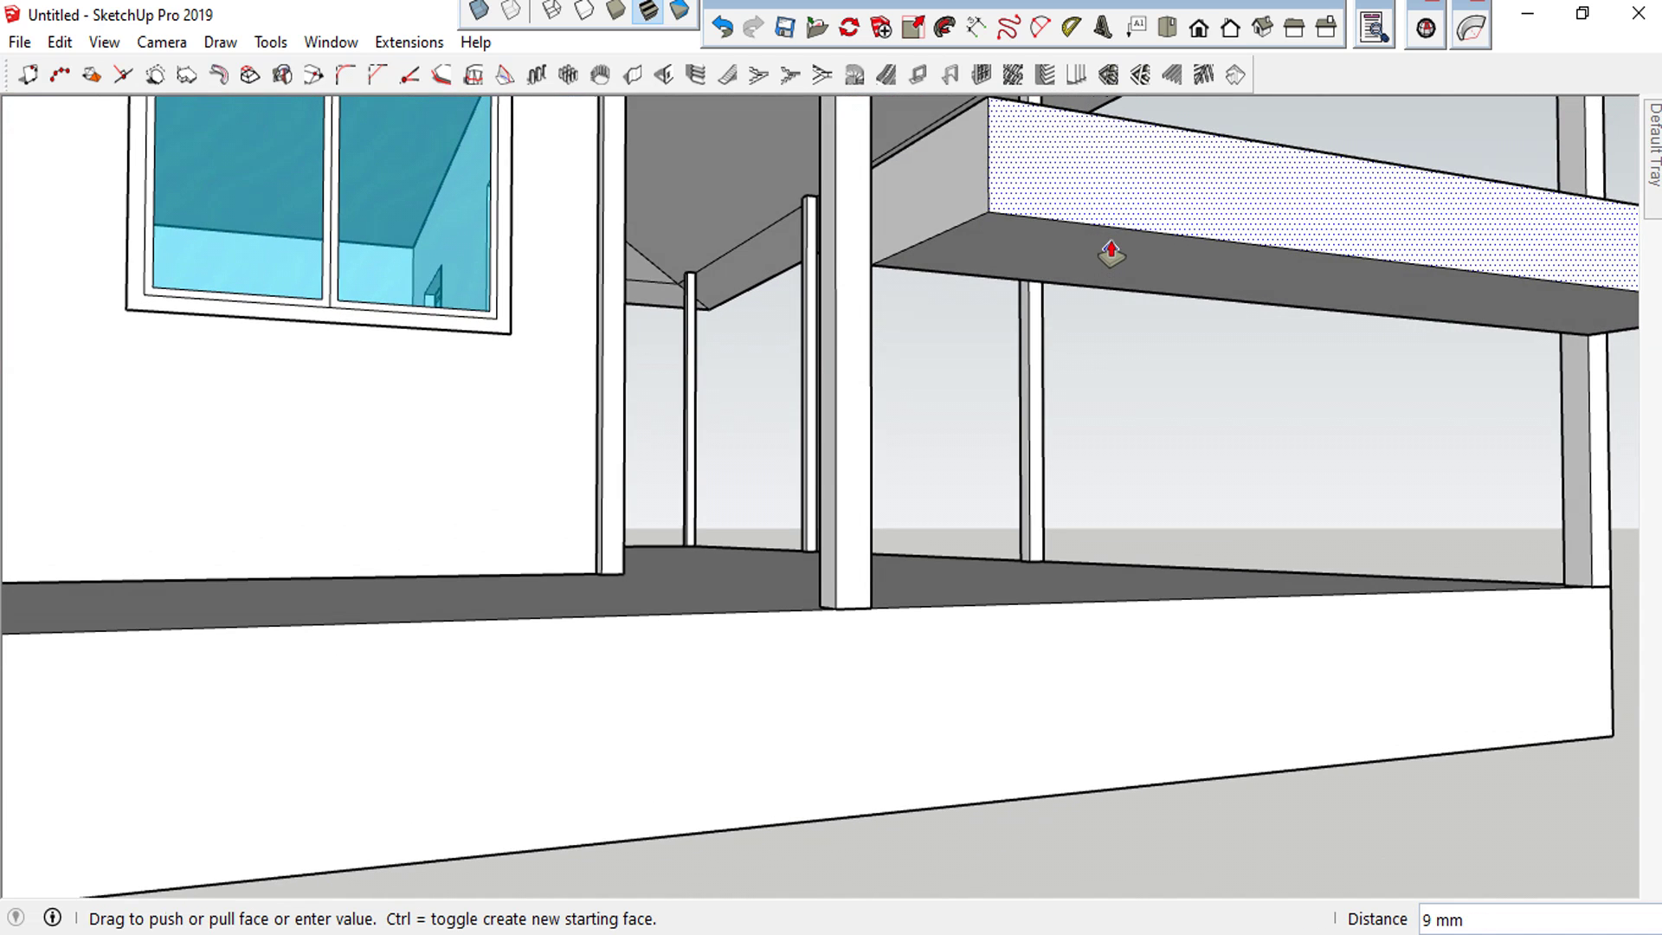
key("Escape")
left_click_drag(1073, 255, 1072, 159)
scroll(1081, 409, "down", 3)
middle_click_drag(1081, 409, 1075, 397)
Orbit around the house's left side and back to face the front porch
key("space")
scroll(879, 488, "down", 5)
scroll(891, 476, "down", 3)
mouse_move(71, 512)
middle_mouse_down()
mouse_move(234, 580)
mouse_move(453, 575)
middle_mouse_up()
scroll(448, 578, "up", 3)
scroll(260, 575, "down", 2)
scroll(204, 573, "up", 2)
scroll(199, 546, "up", 2)
scroll(232, 536, "down", 2)
scroll(231, 542, "down", 3)
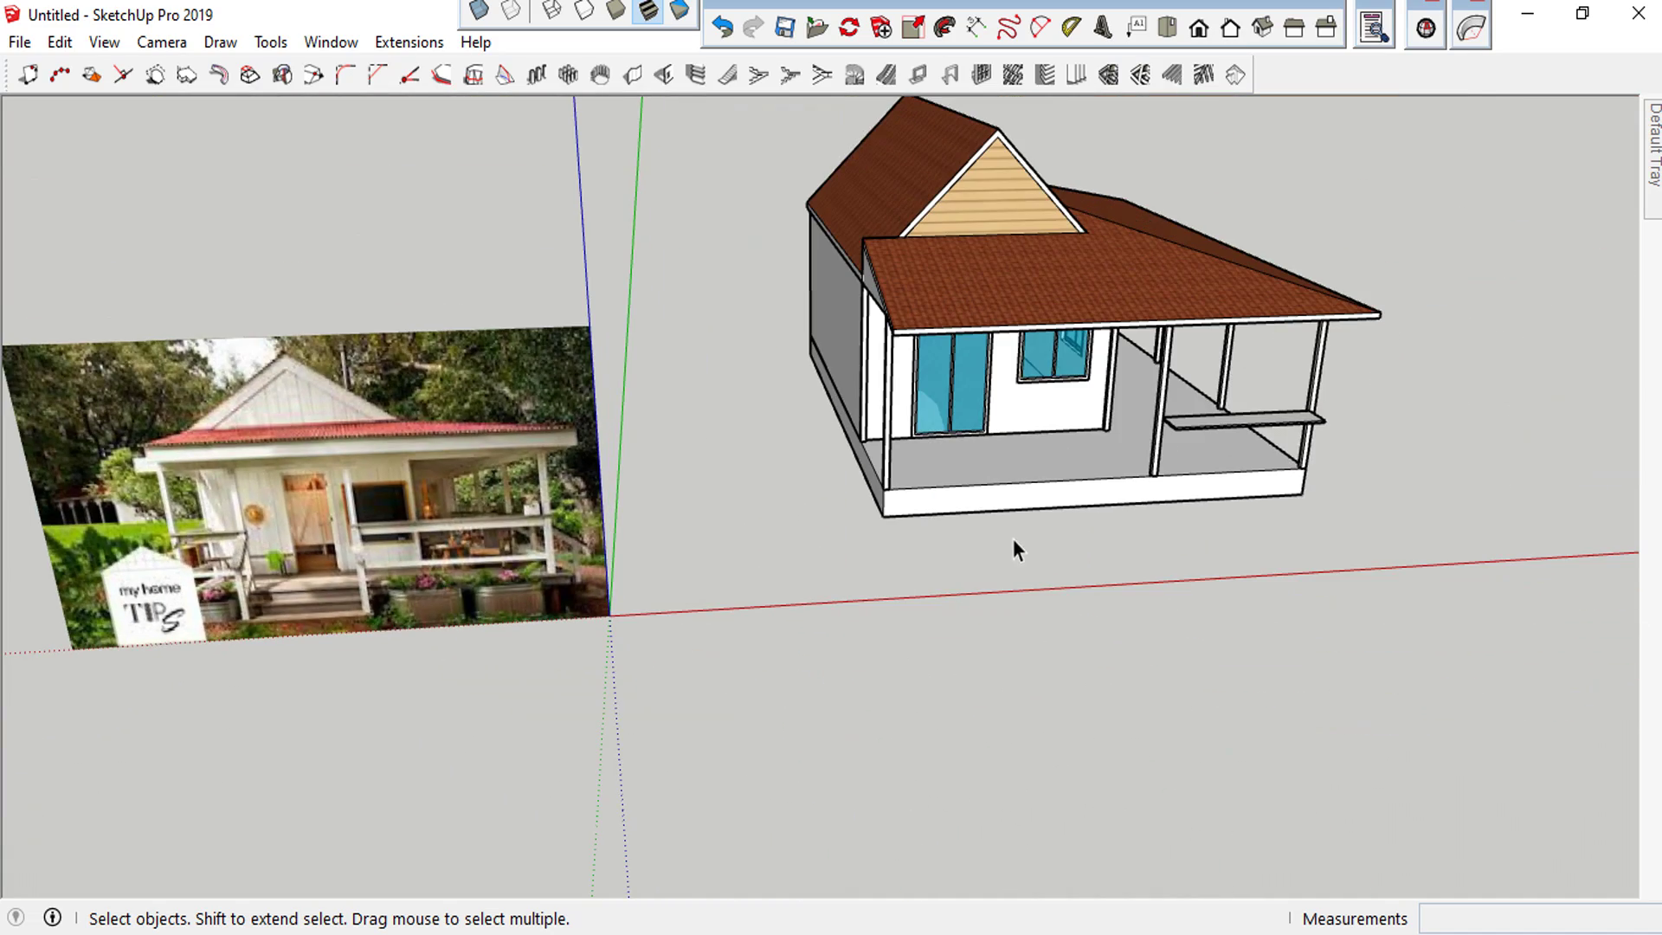
scroll(253, 554, "up", 3)
scroll(514, 610, "down", 3)
mouse_move(514, 611)
middle_mouse_down()
mouse_move(263, 596)
mouse_move(658, 511)
middle_mouse_up()
scroll(663, 506, "up", 3)
Split the porch front face with a vertical line at the post's base
left_click(676, 502)
scroll(684, 497, "up", 3)
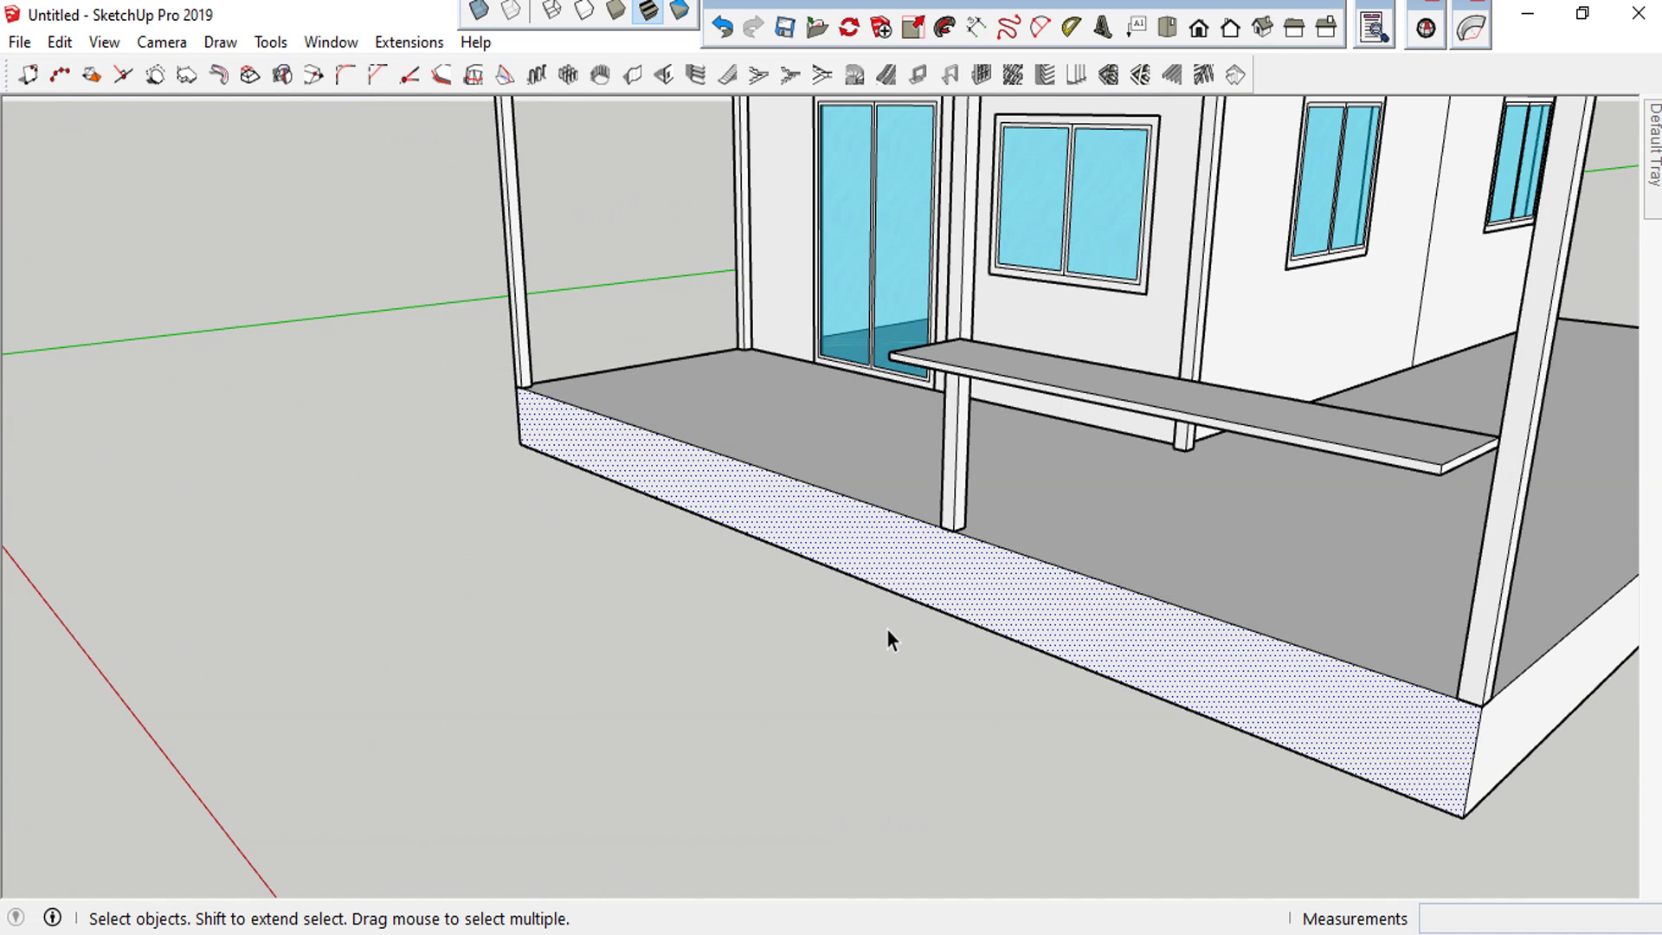
key("l")
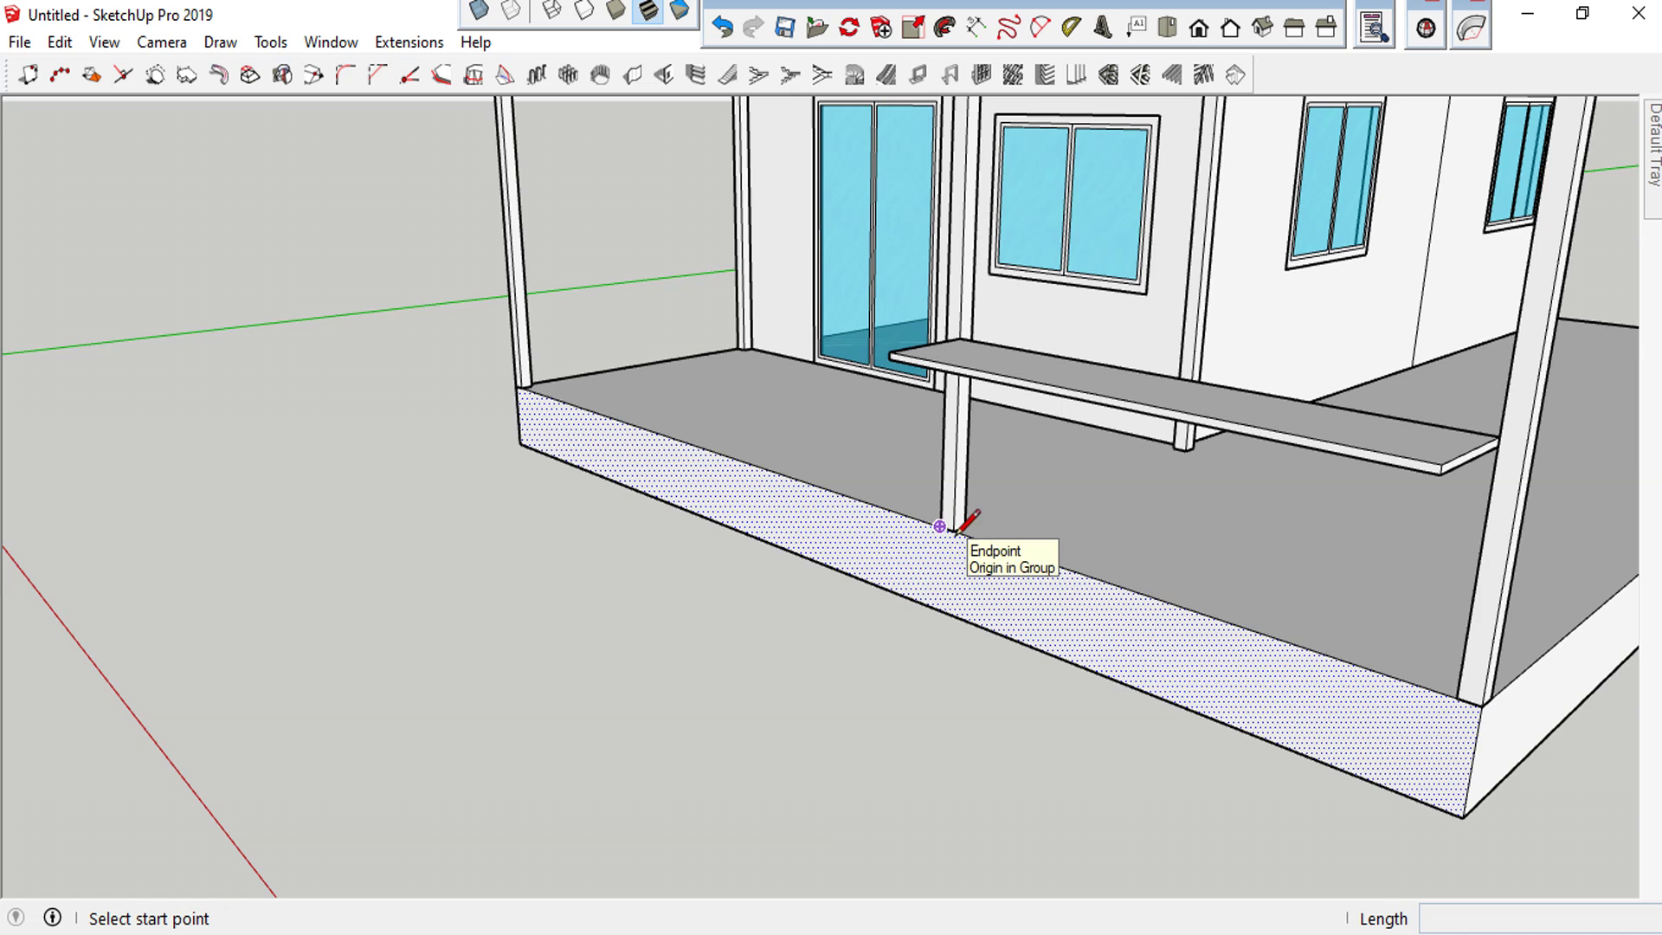
left_click(940, 525)
left_click(940, 606)
key("space")
Push/Pull the left part of the porch front out 900 mm to form a step
key("p")
left_click_drag(877, 573, 759, 627)
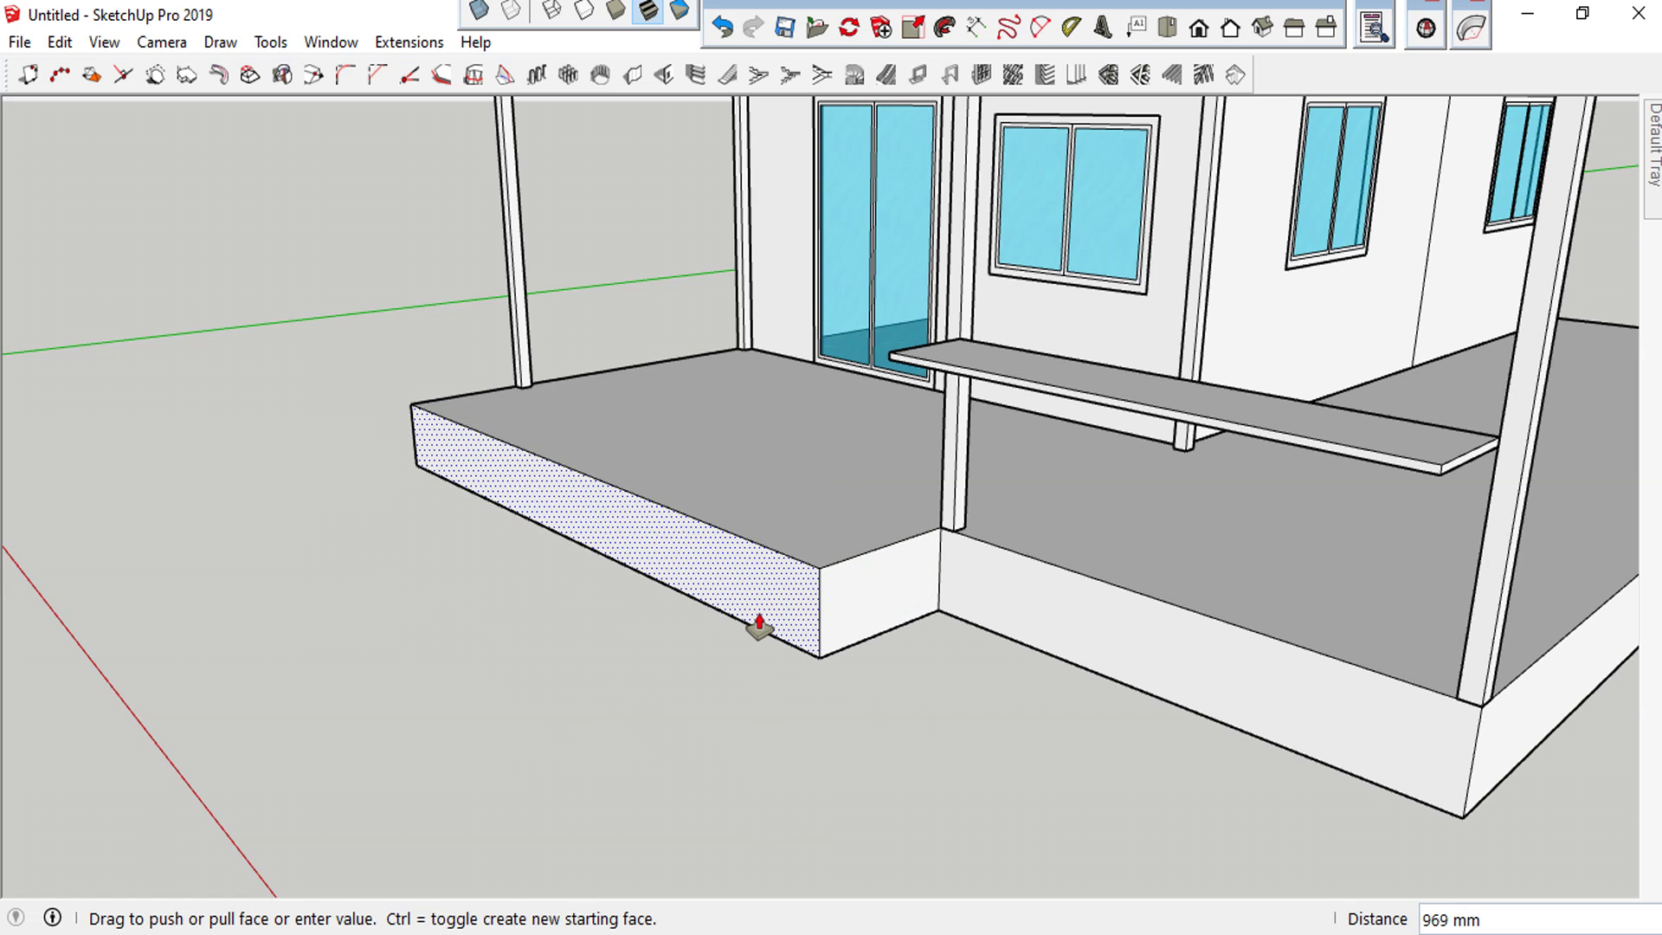
key("Escape")
left_click_drag(919, 578, 838, 614)
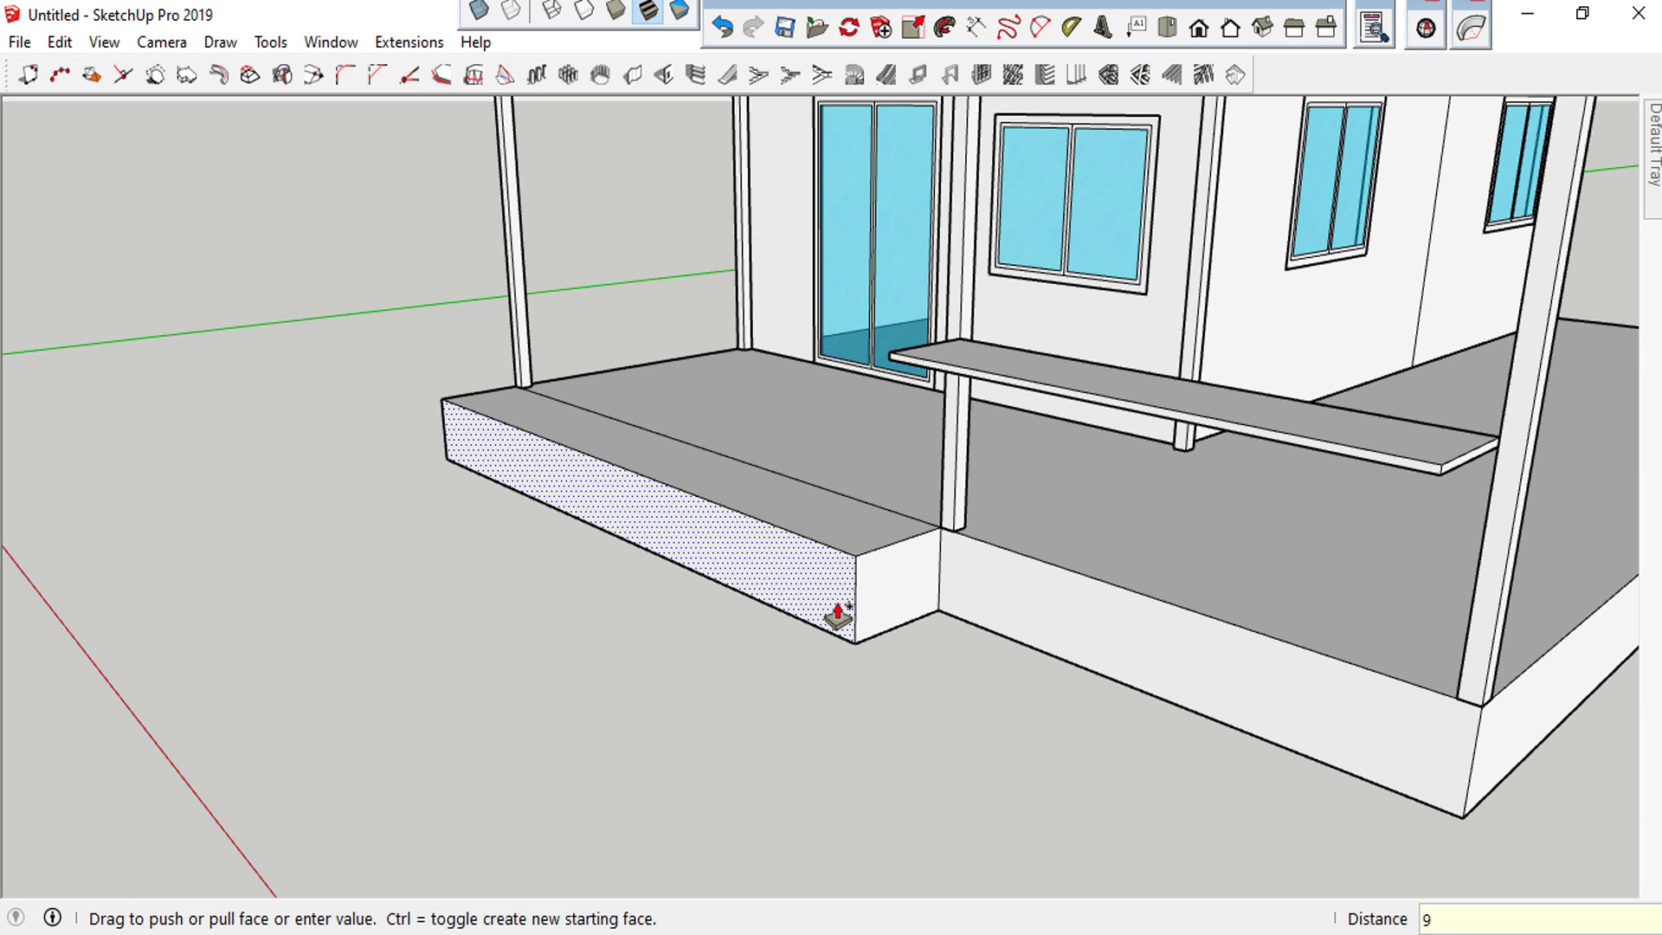
type("00")
key("Return")
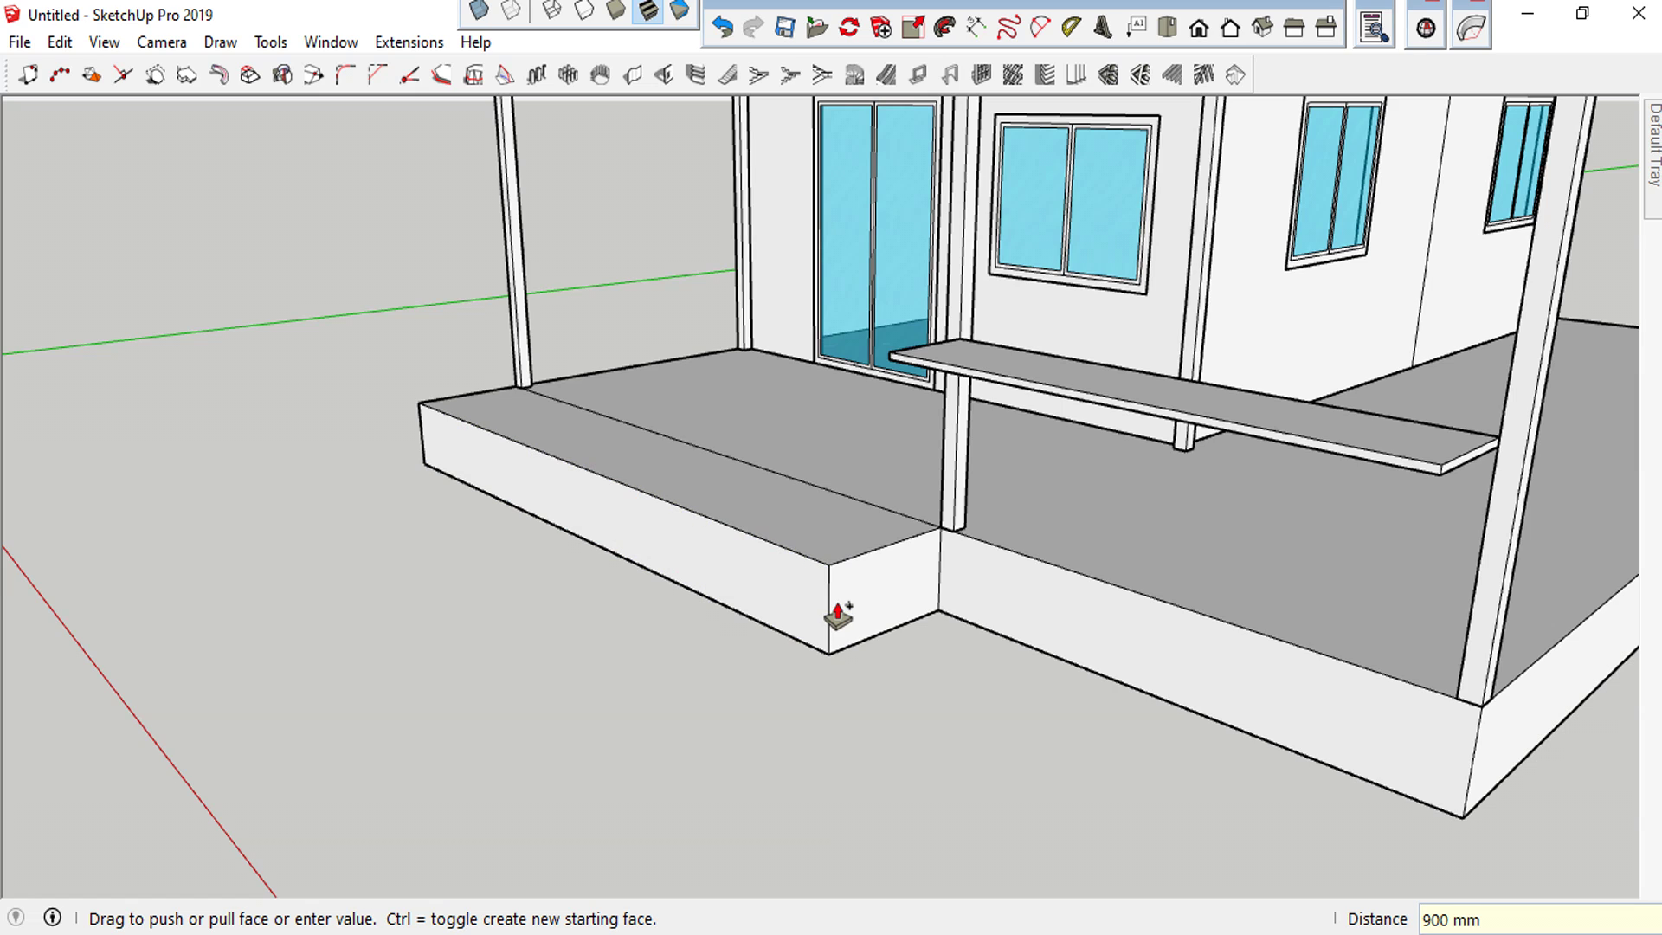
key("space")
scroll(865, 528, "up", 3)
mouse_move(845, 528)
middle_mouse_down()
mouse_move(839, 569)
mouse_move(896, 554)
middle_mouse_up()
Copy the step-porch edge to the step's outer edge, then delete the extra outer copy
left_click(911, 550)
key("m")
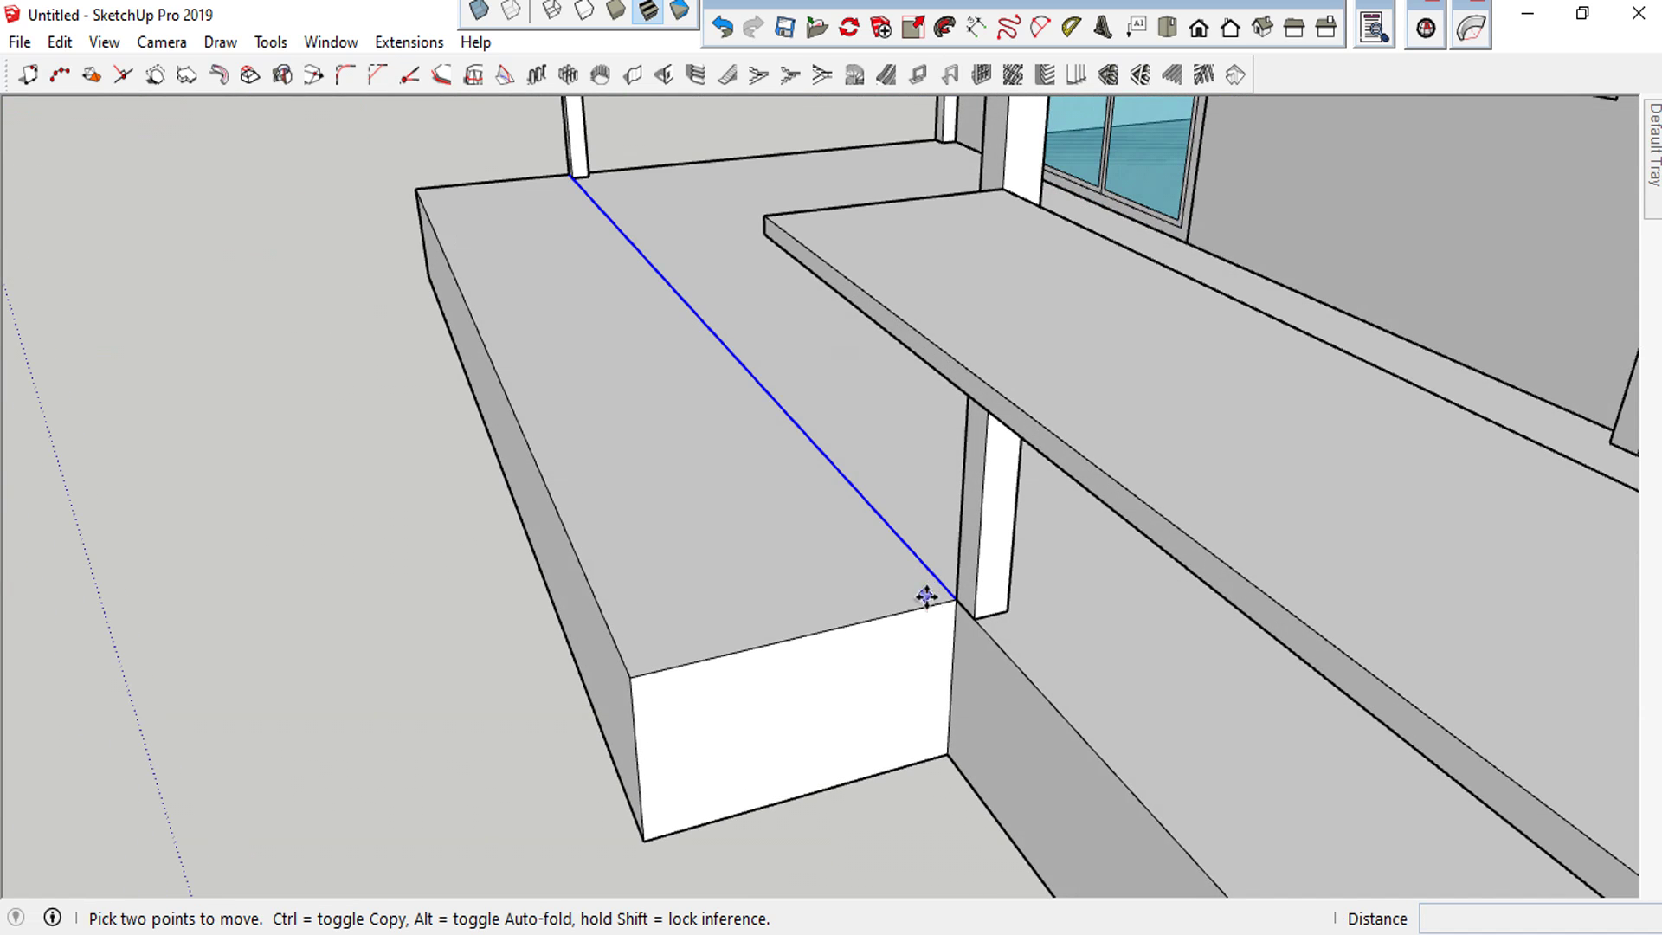
key("ctrl")
left_click(955, 599)
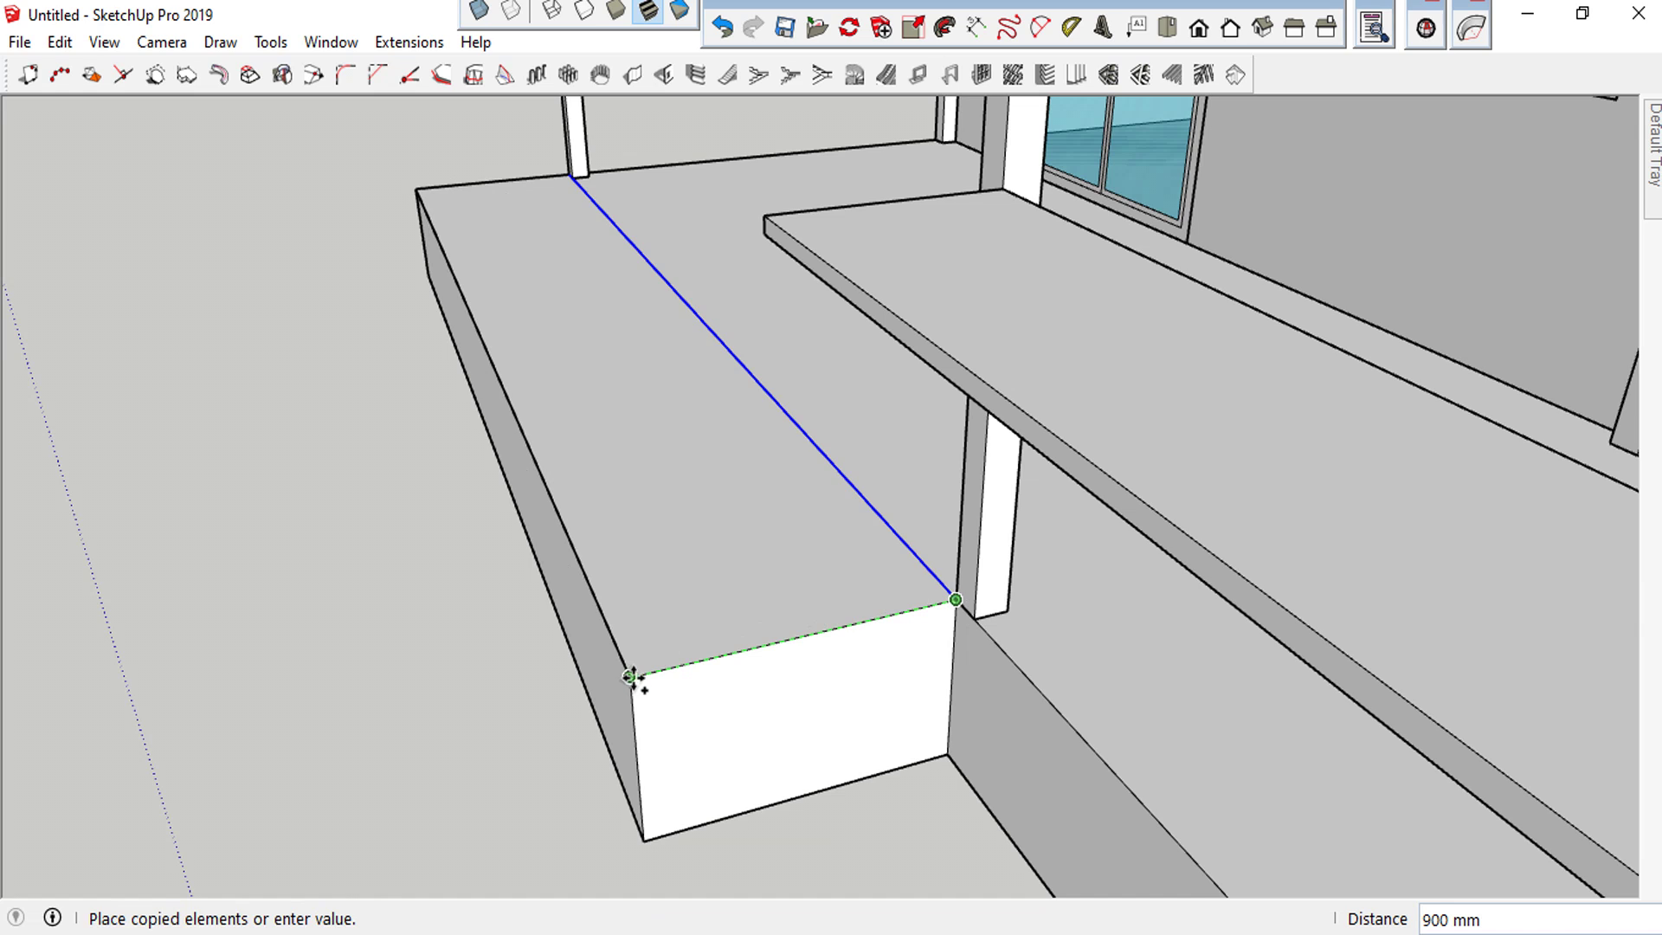
left_click(632, 676)
type("/2")
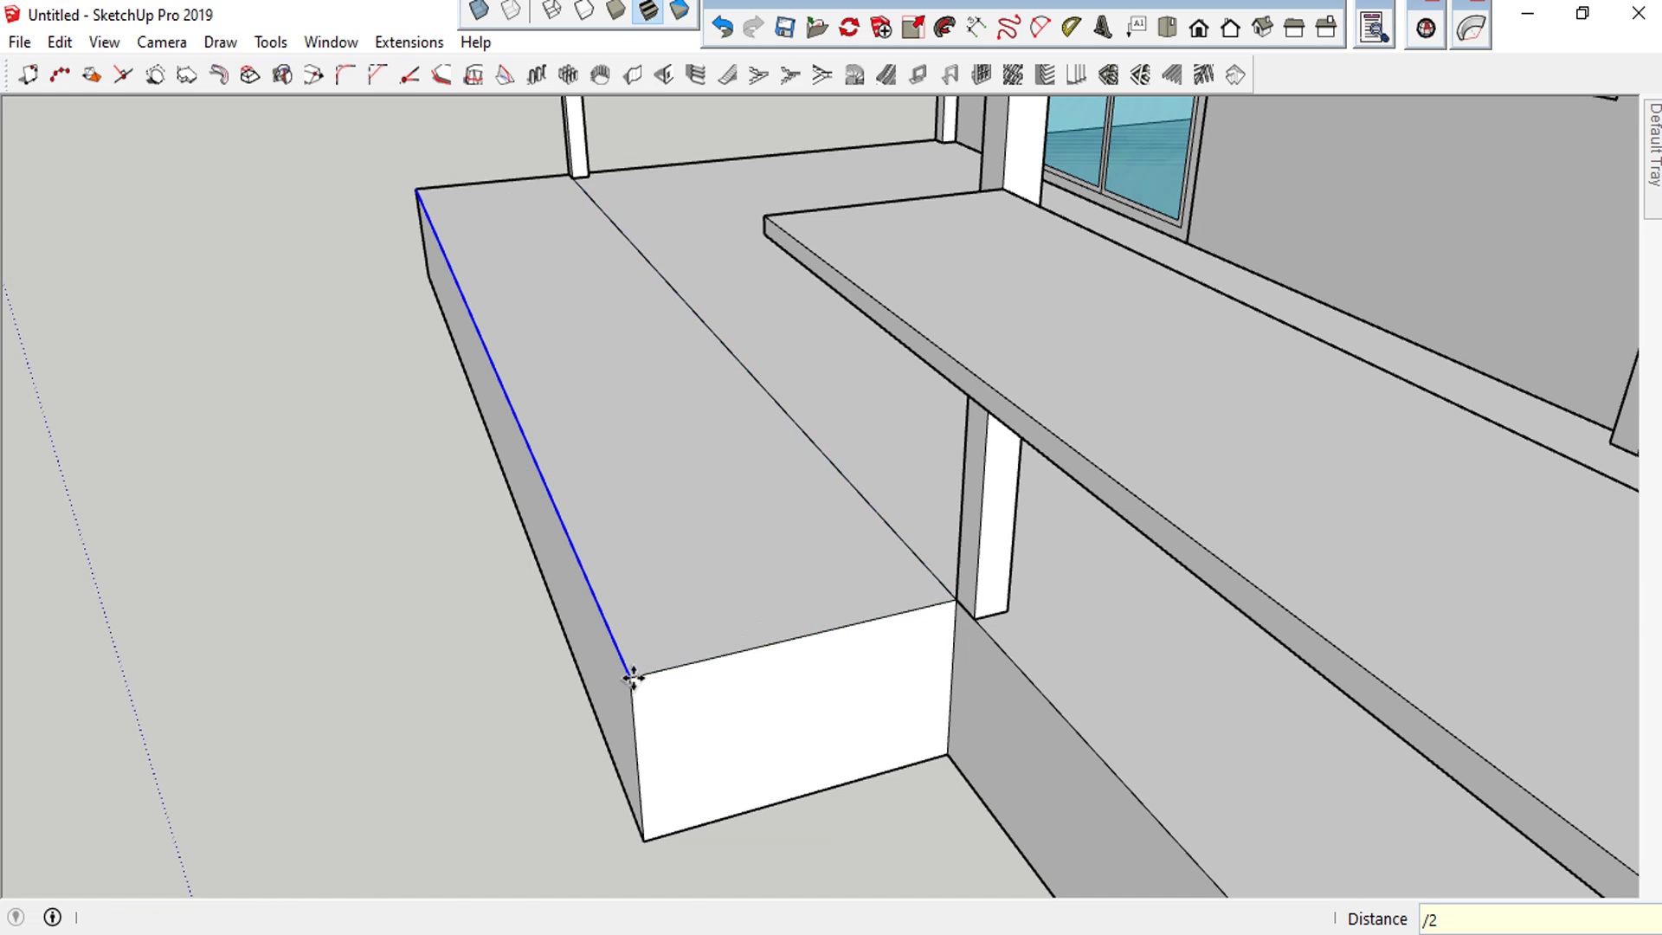
key("Return")
key("space")
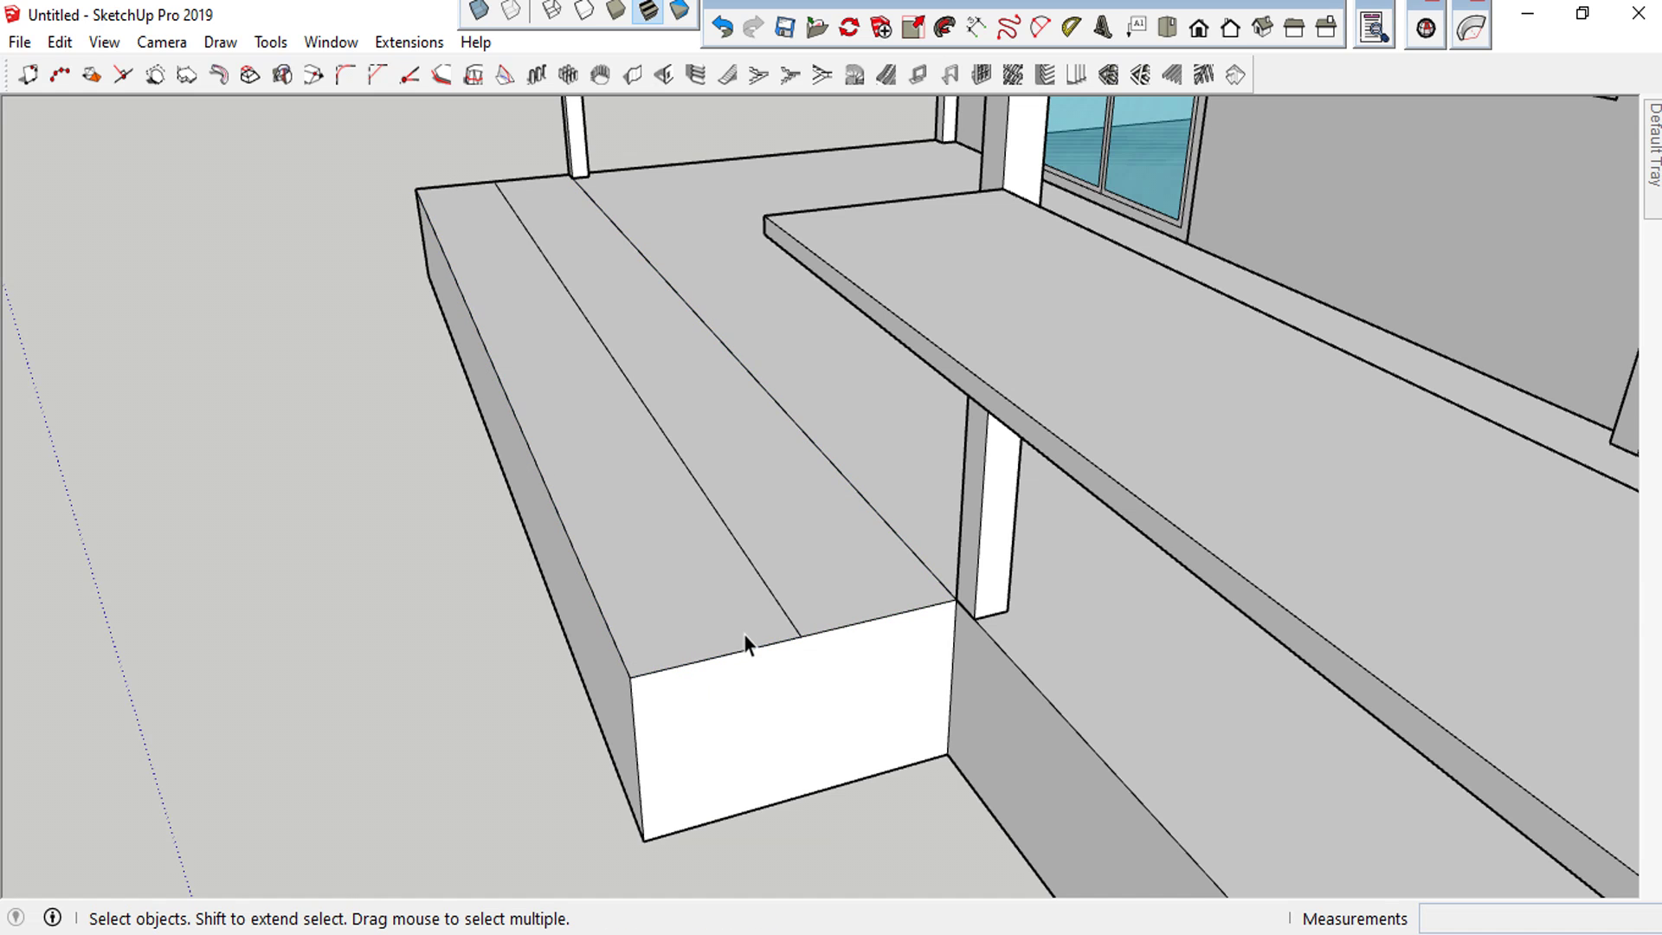
left_click(781, 608)
key("Delete")
Copy the step-porch edge 900 mm, dividing the step top into three equal strips
left_click(930, 572)
key("m")
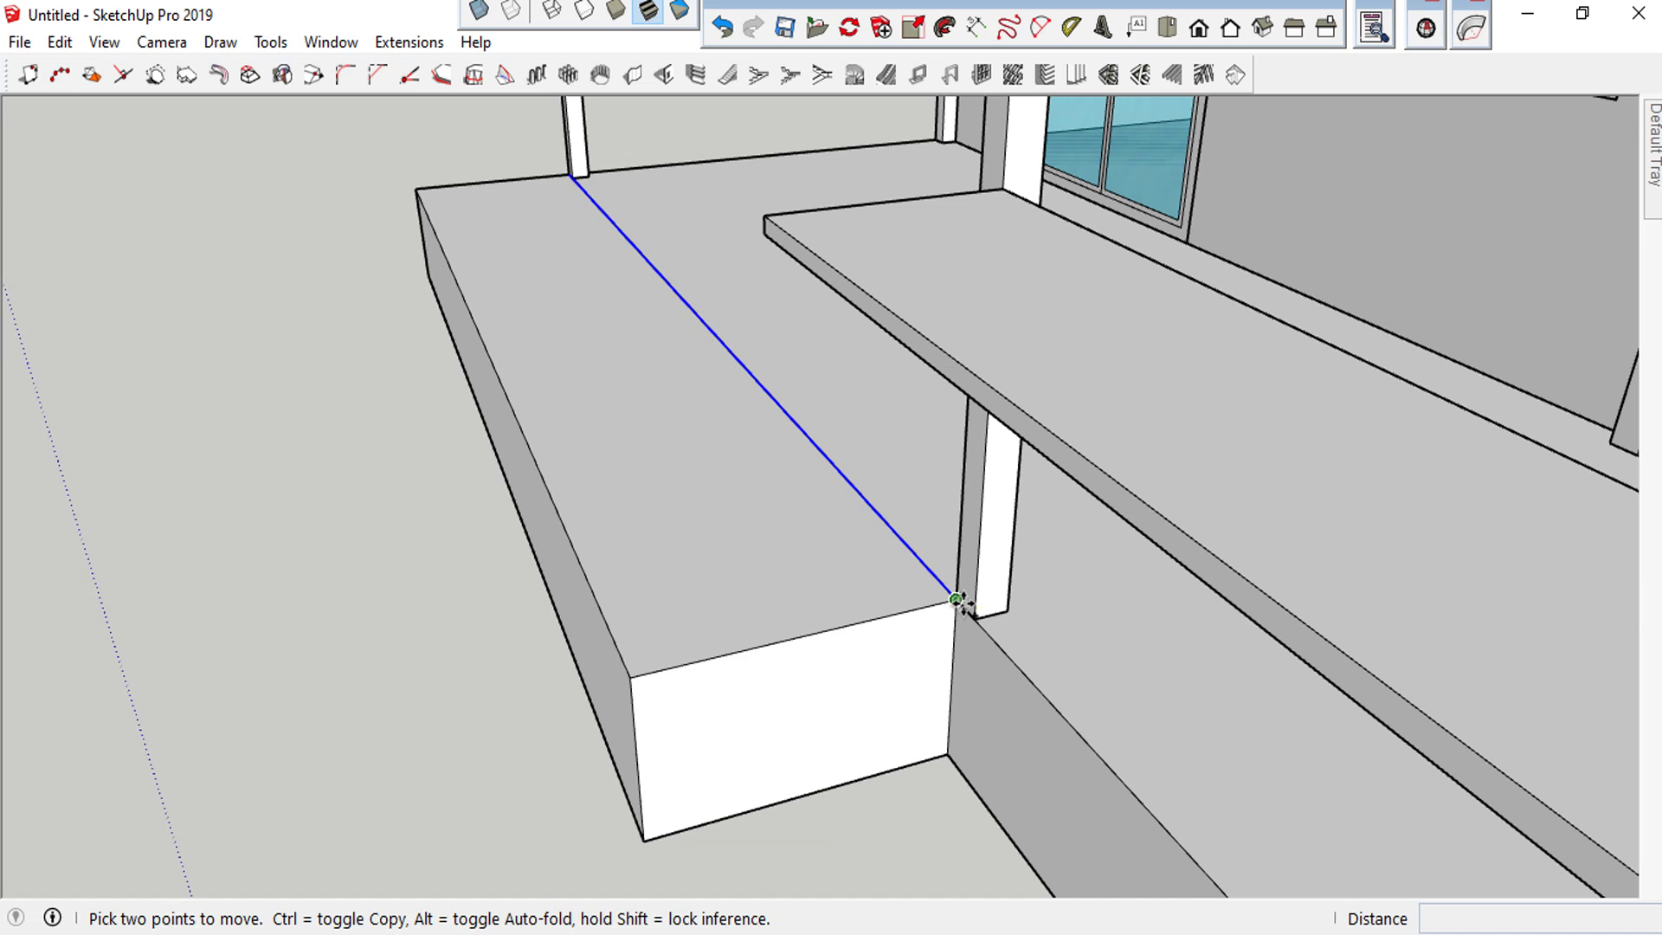
left_click(955, 599, "ctrl")
type("900")
key("Return")
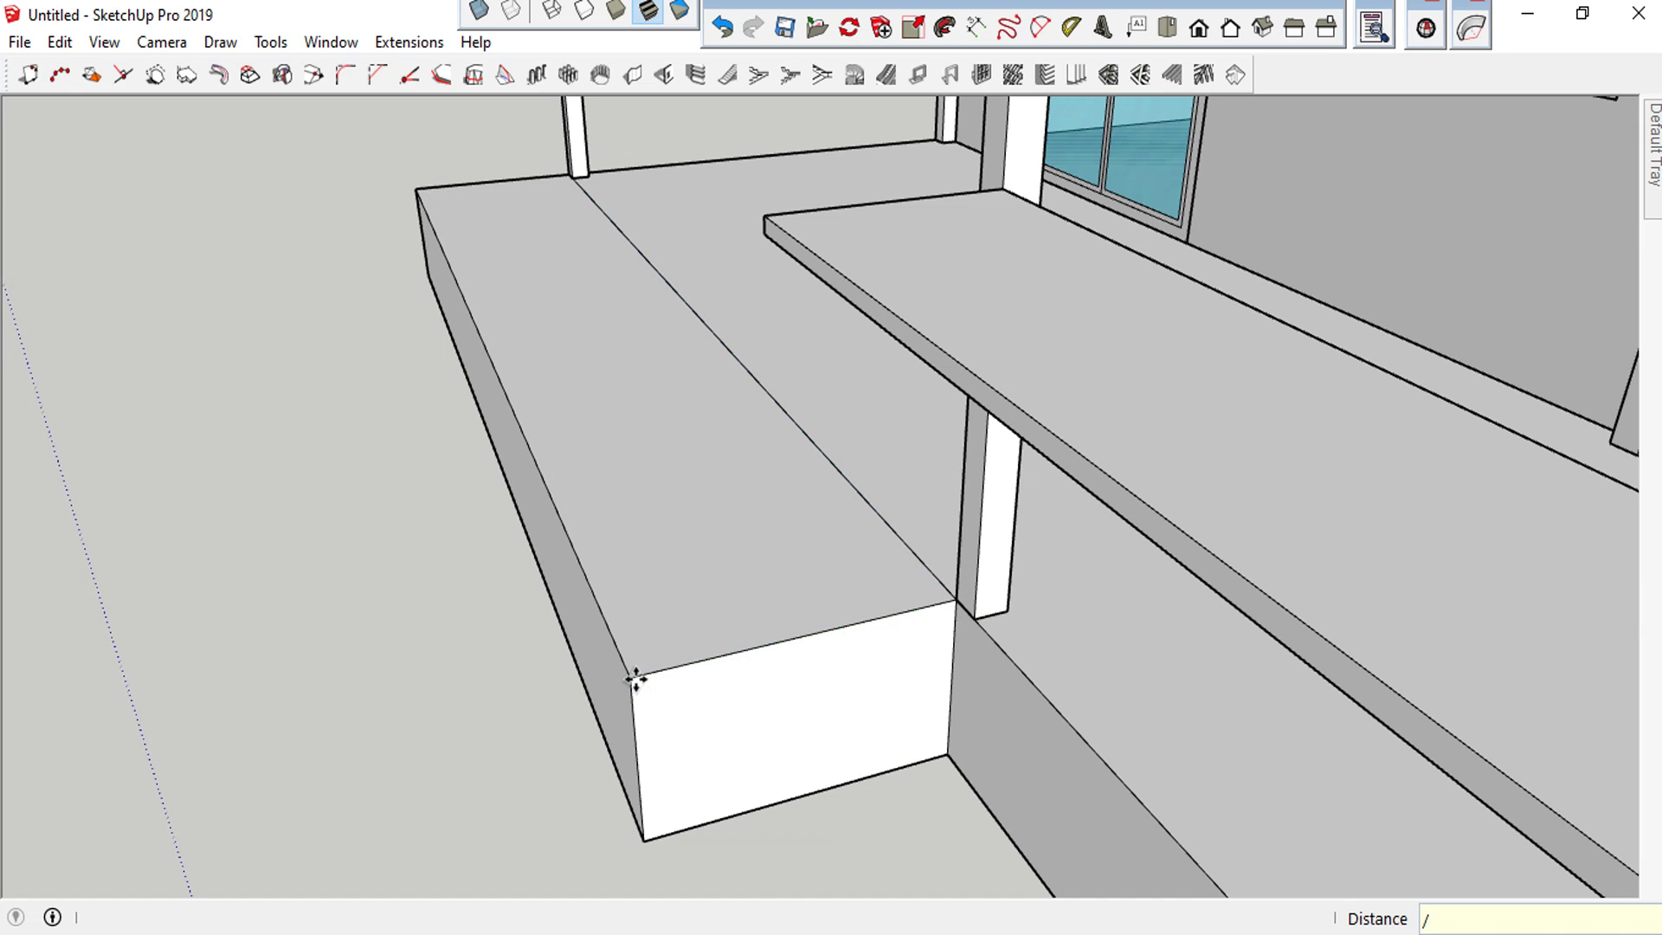
key("Return")
key("Return")
key("space")
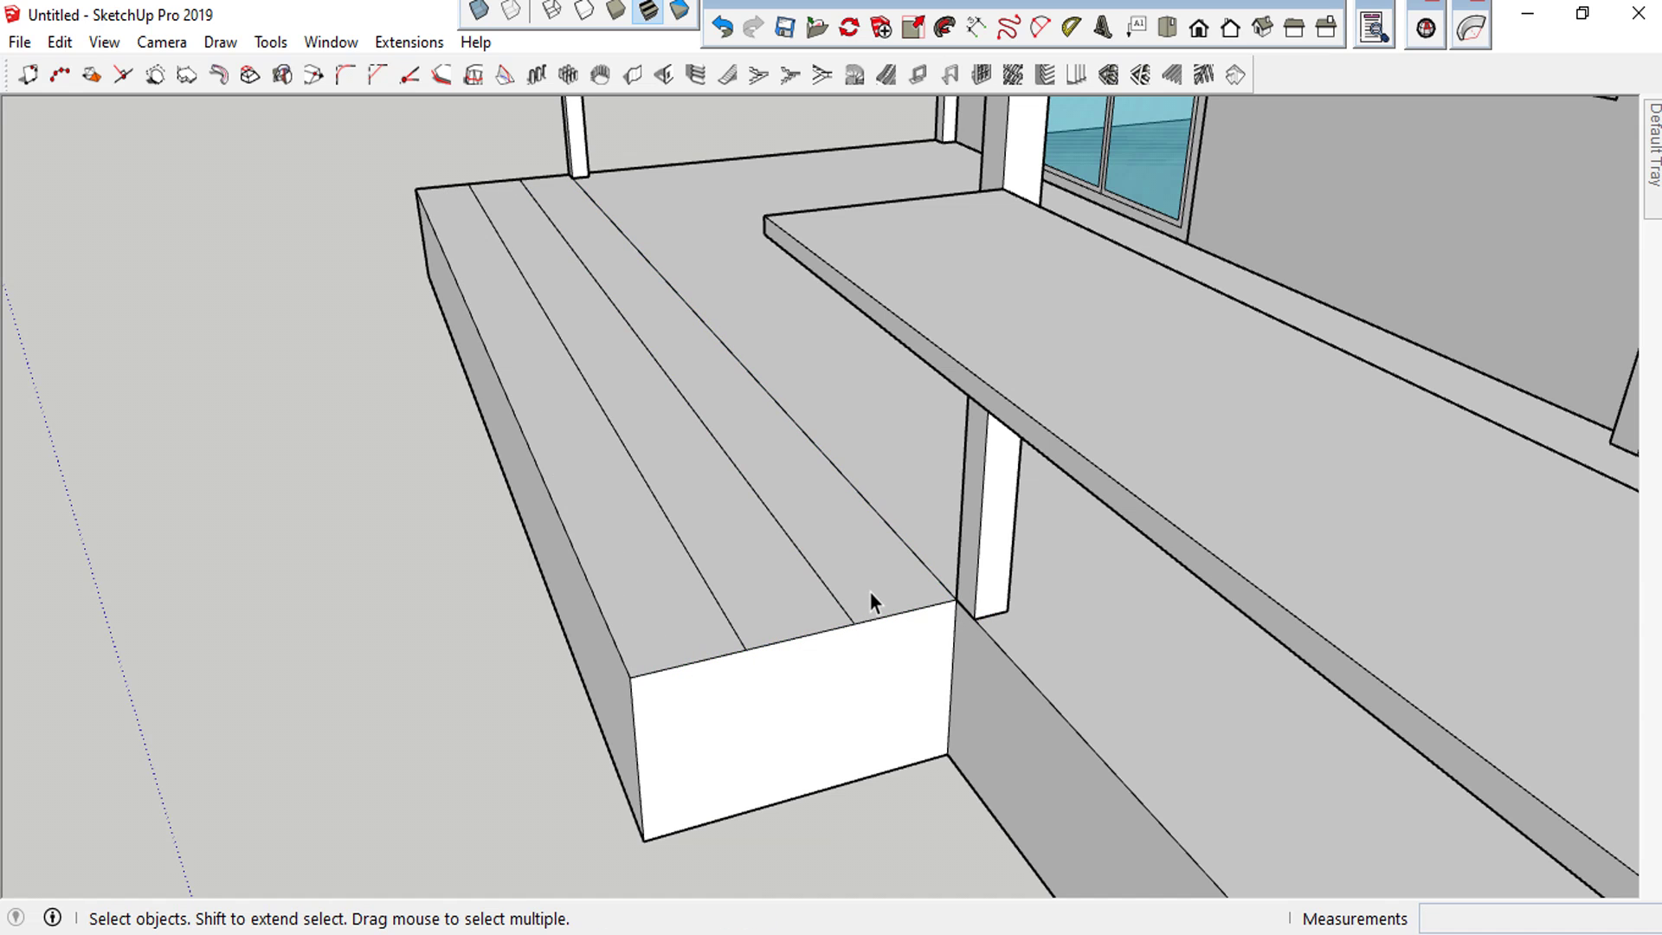
Trial-push the strips down 250 mm, undo those pushes, cancel, and open the calculator
left_click(869, 590)
key("p")
left_click_drag(870, 604, 873, 650)
type("250")
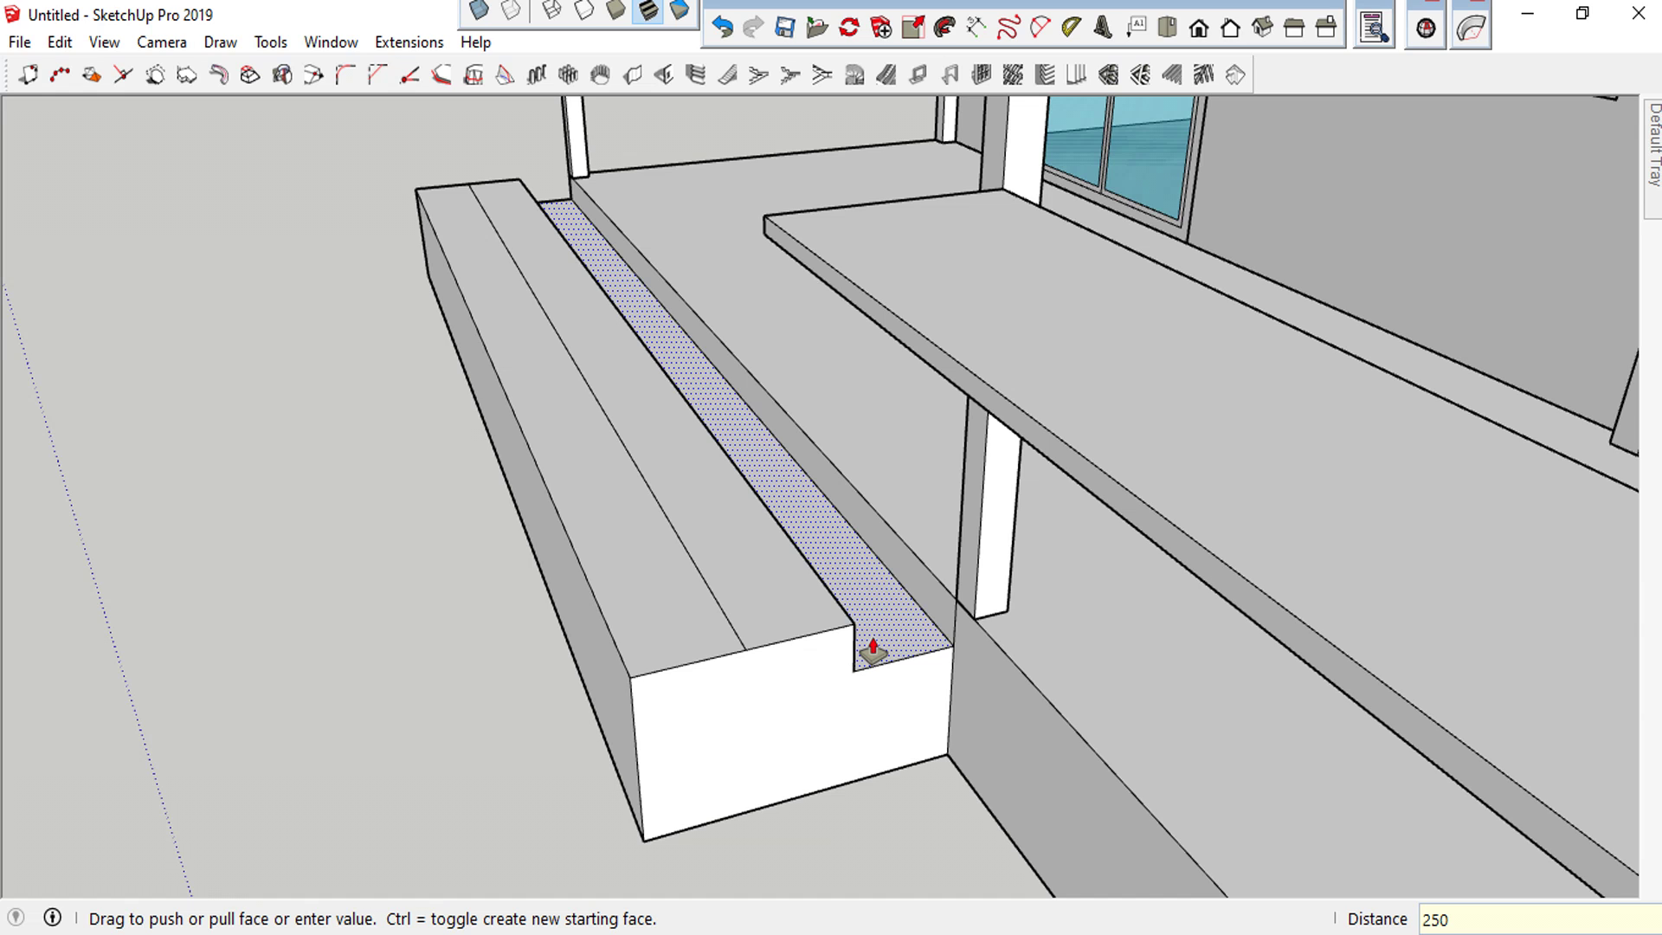
key("Return")
left_click(785, 630)
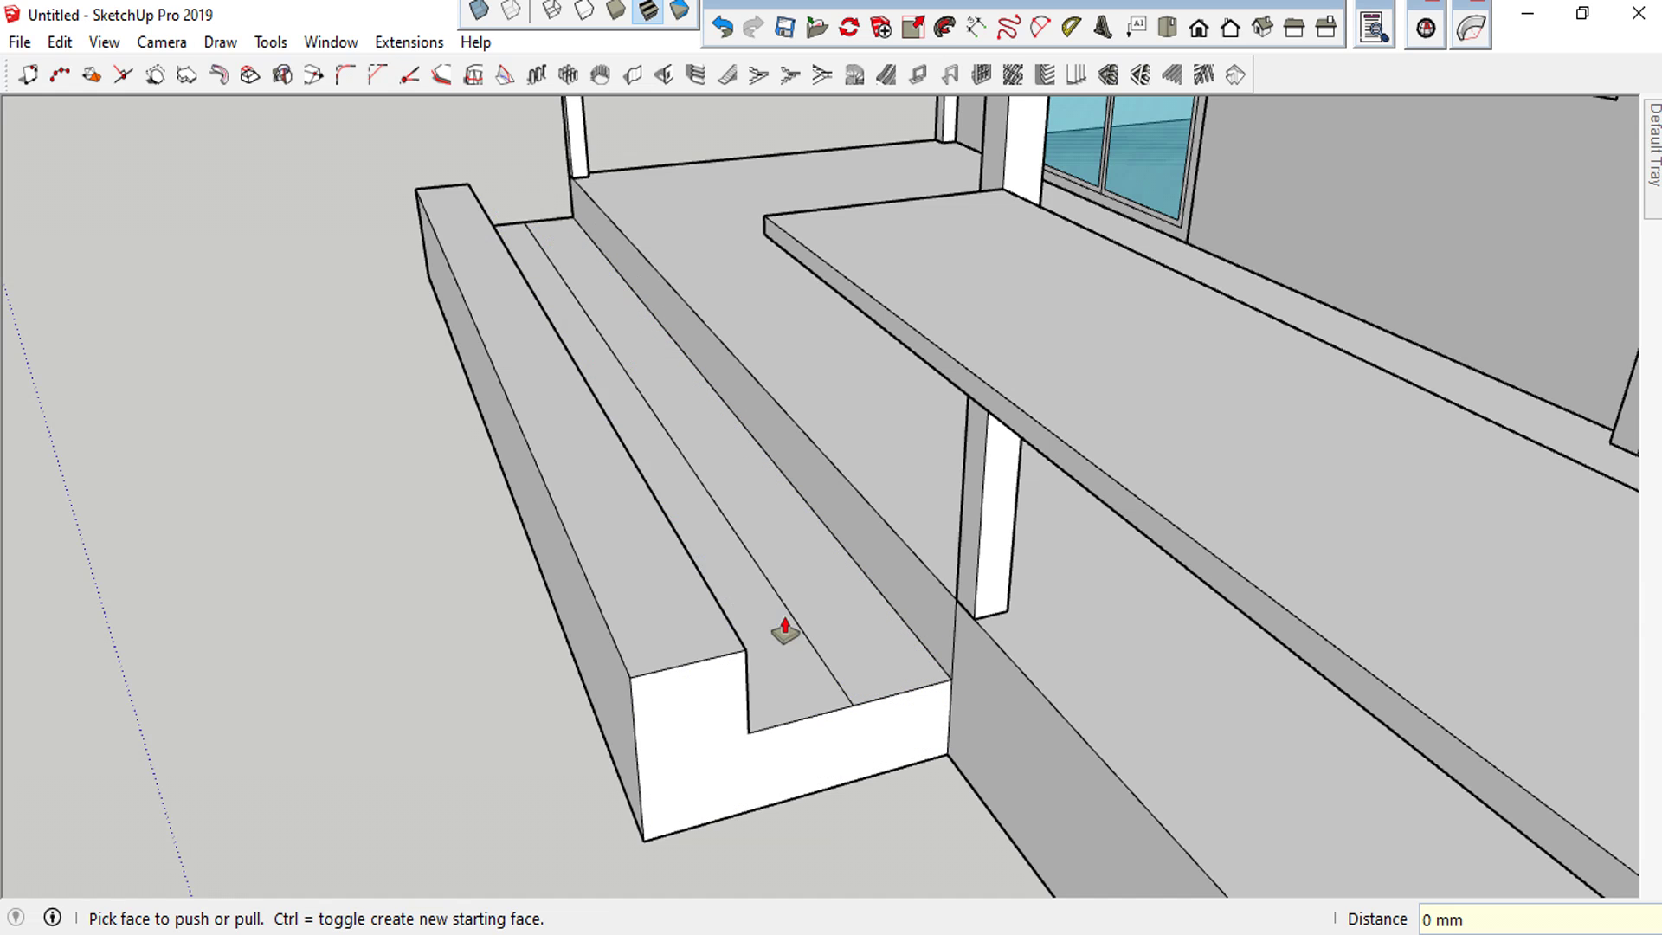
double_click(691, 692)
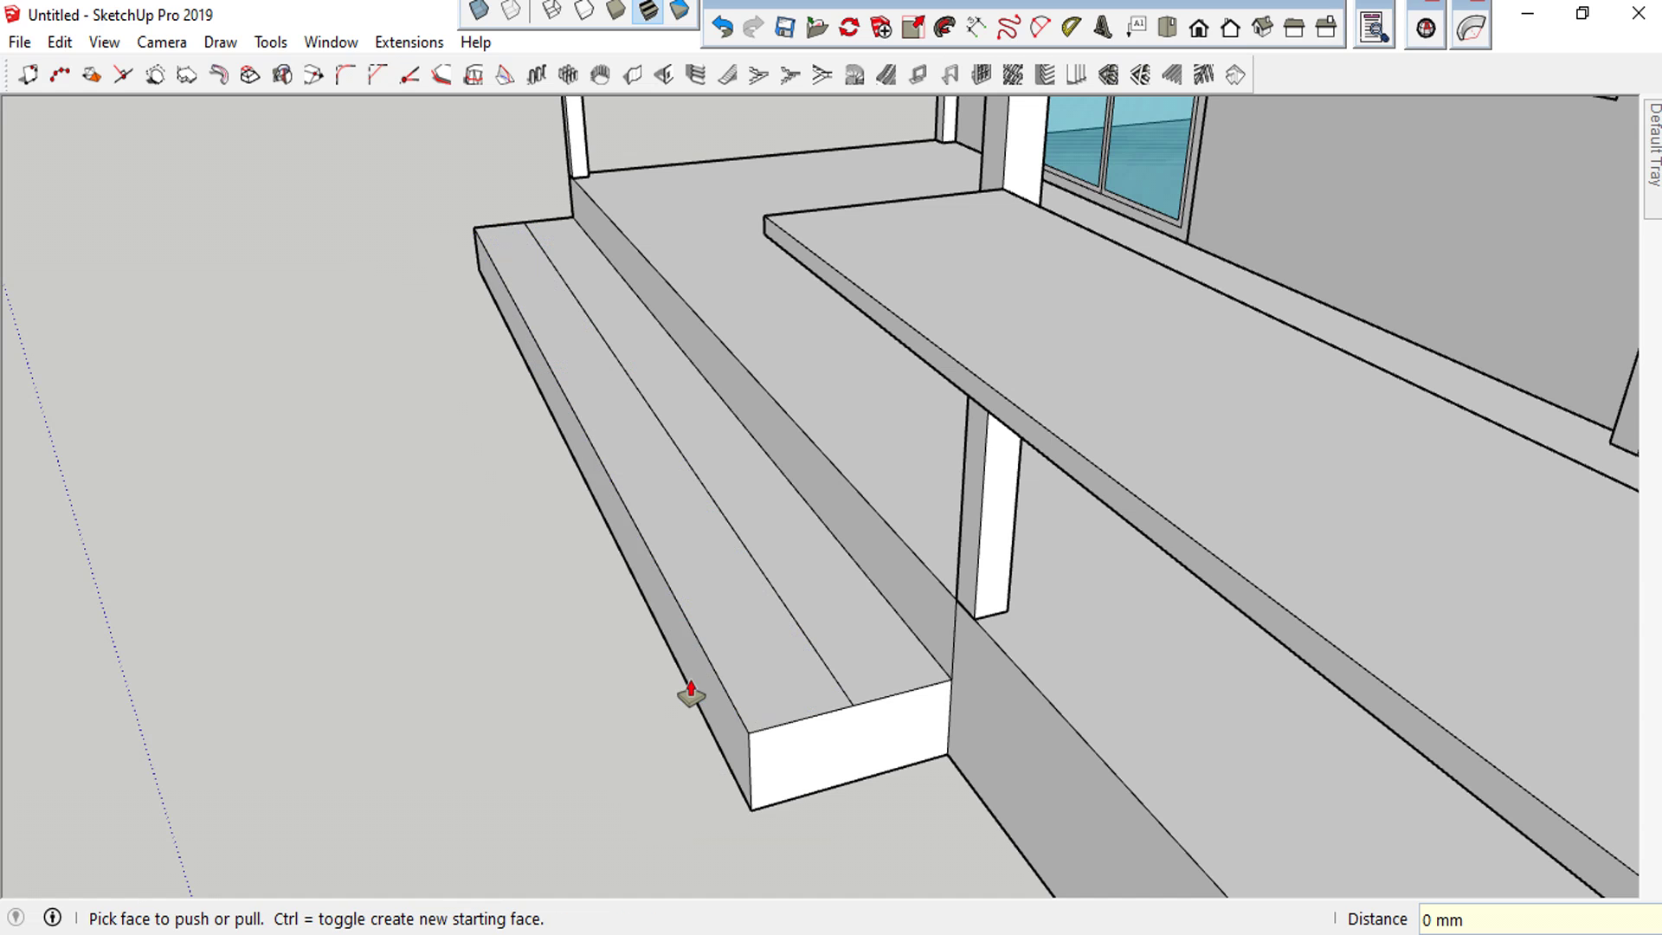
left_click(723, 28)
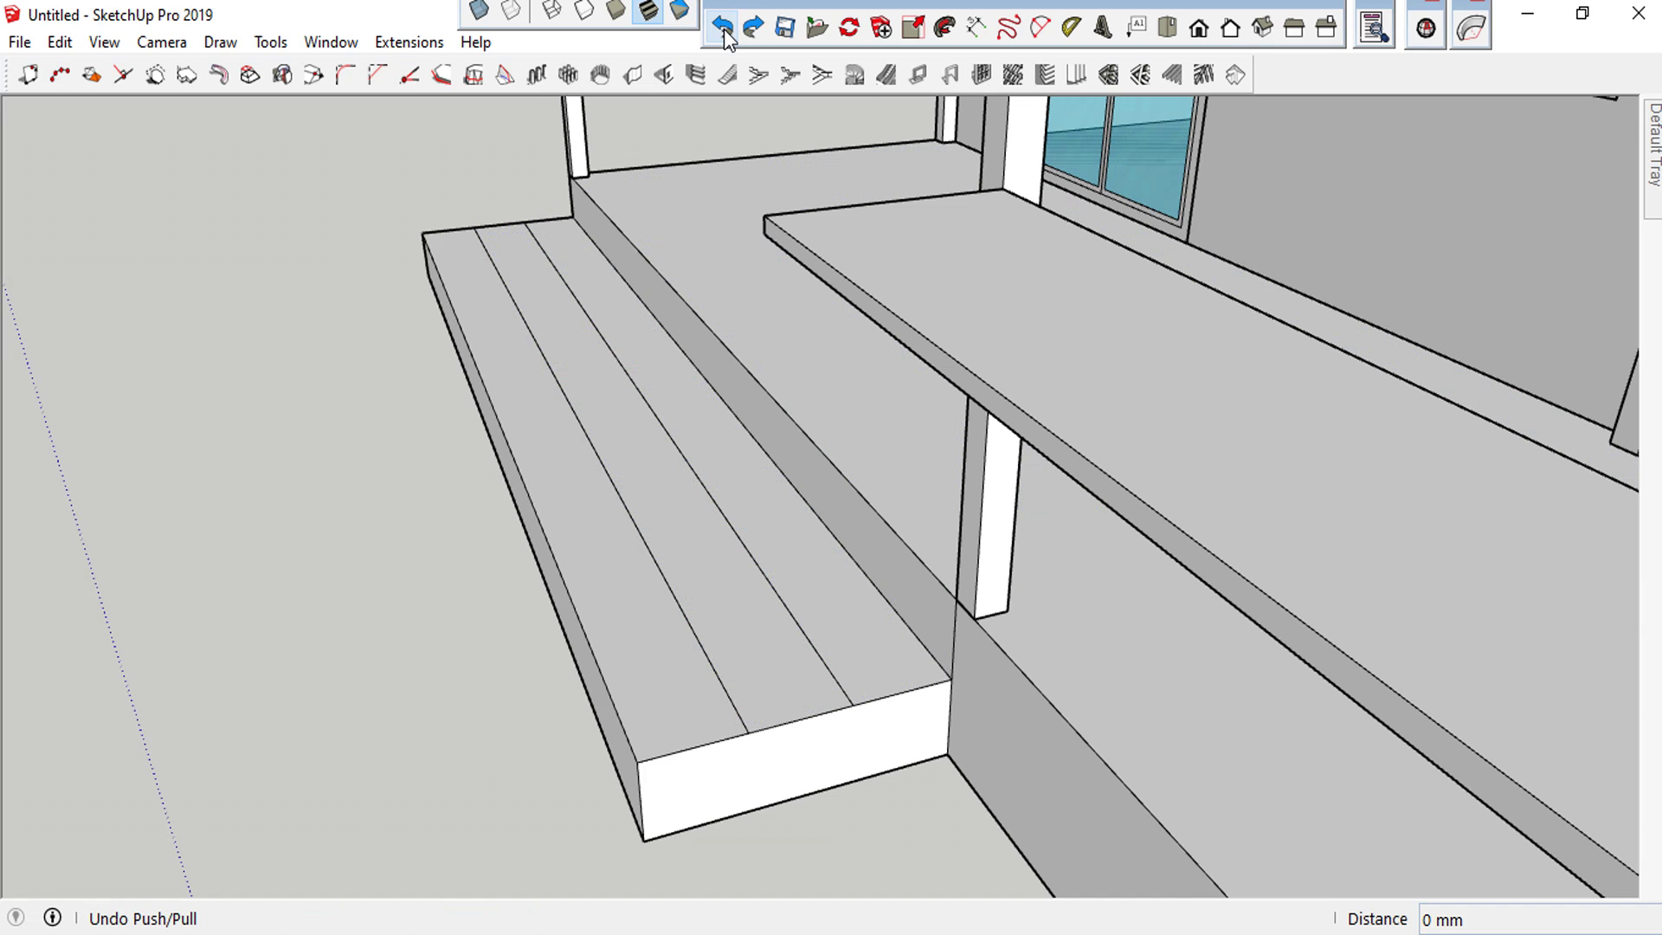
key("ctrl+y")
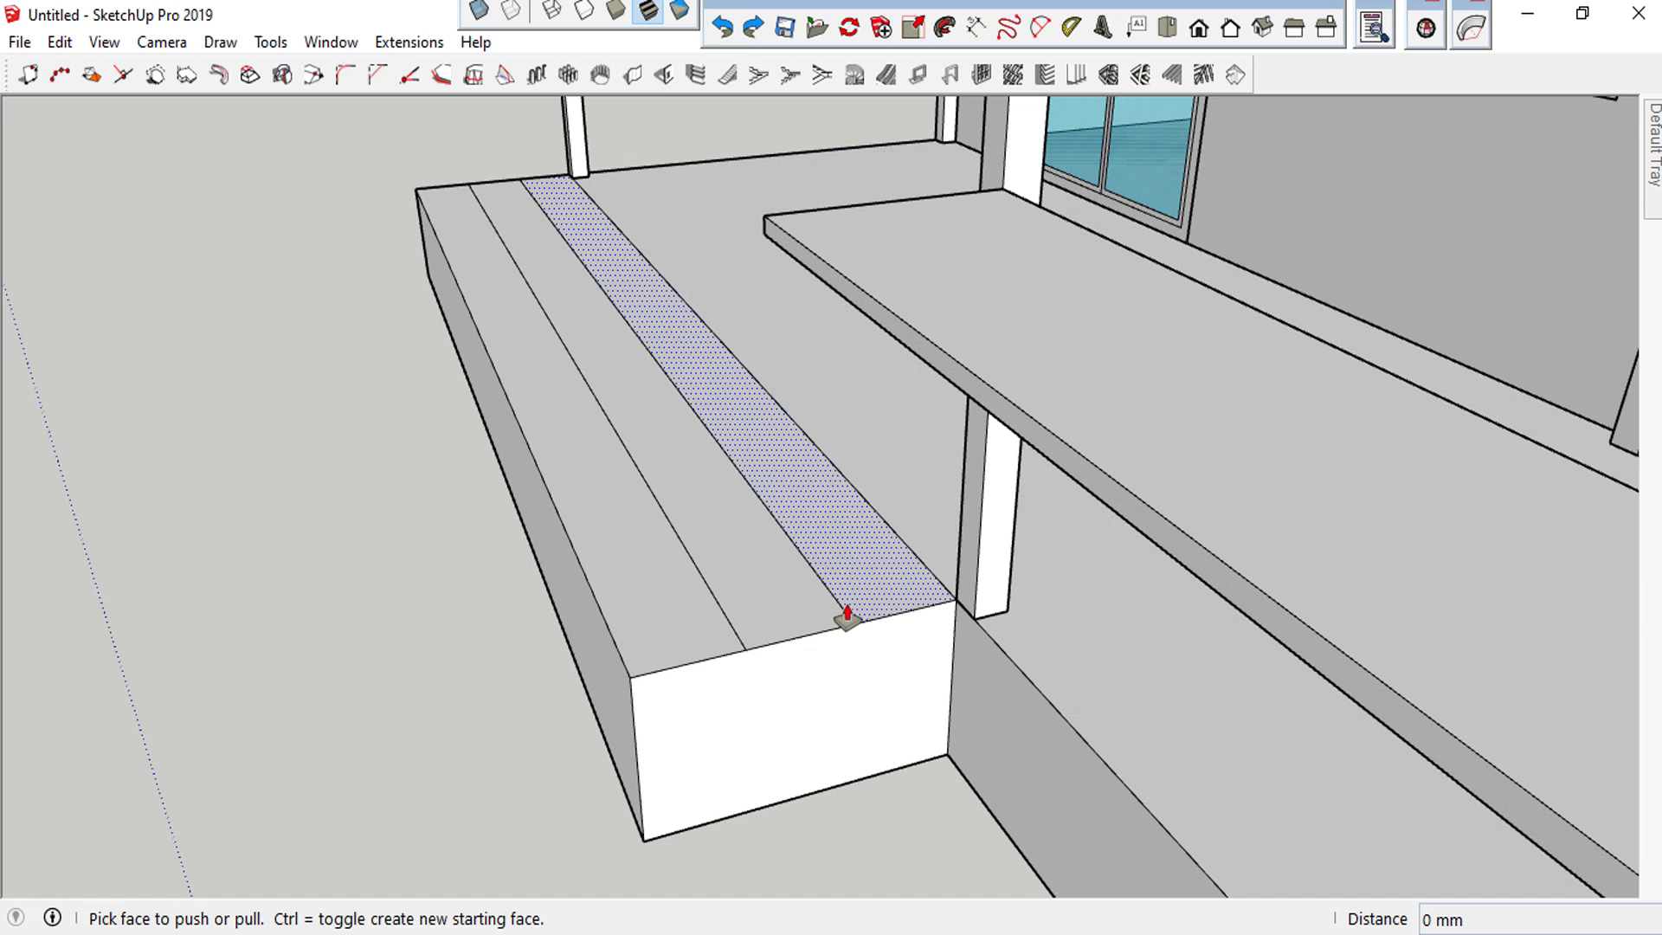
left_click(857, 585)
key("Escape")
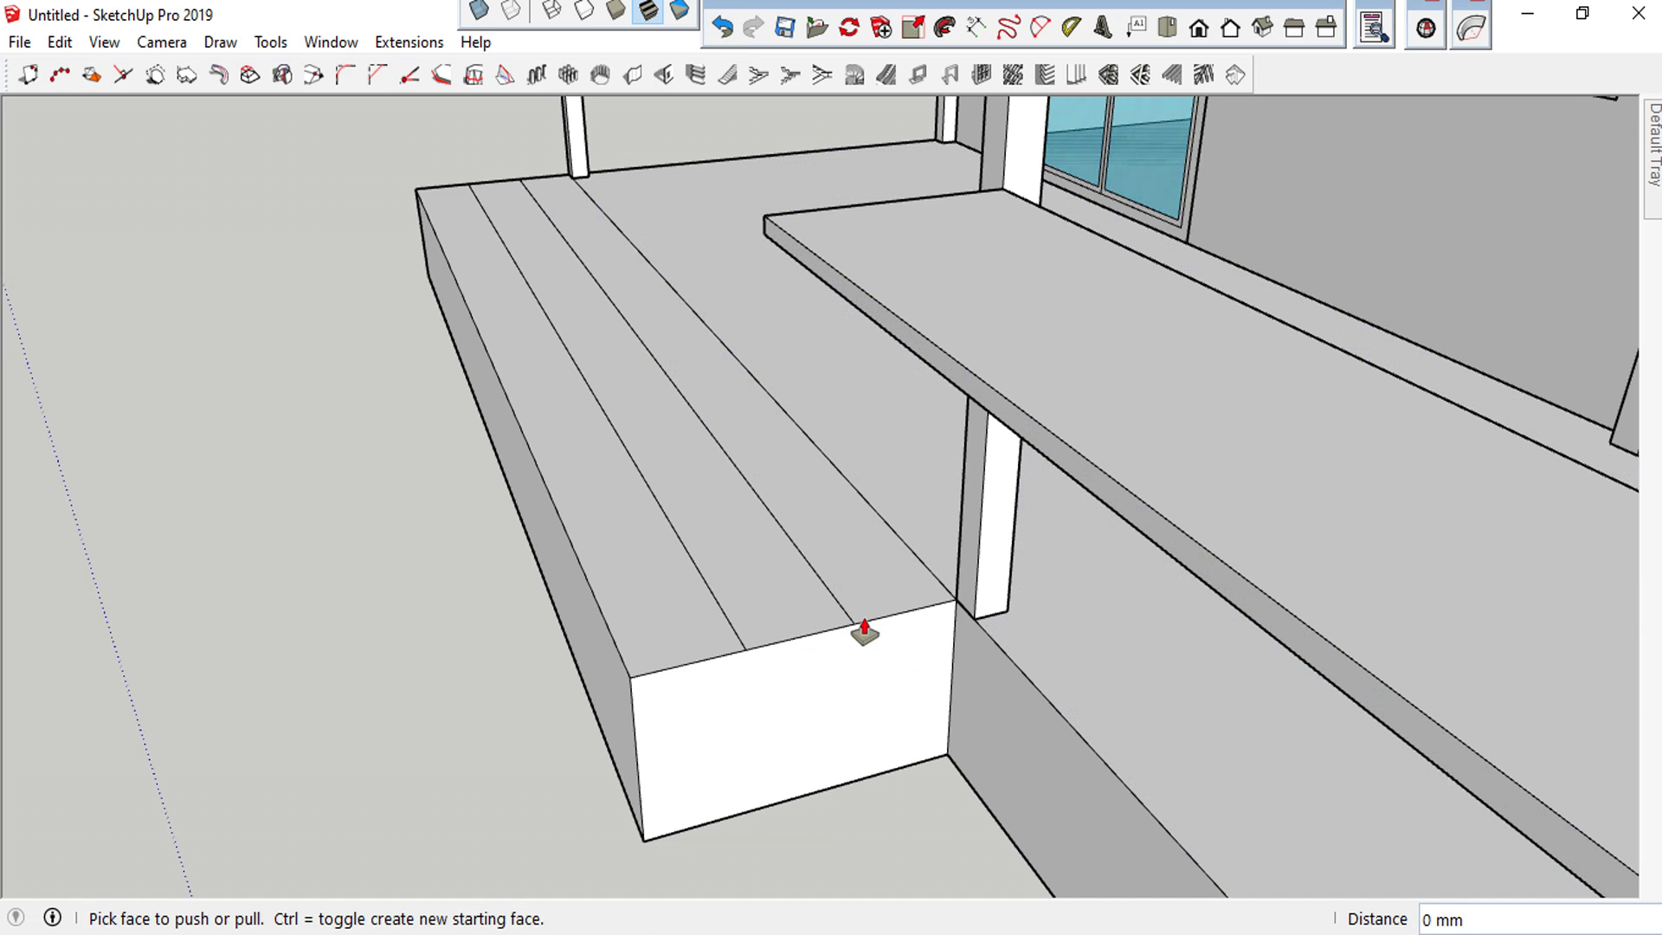
key("space")
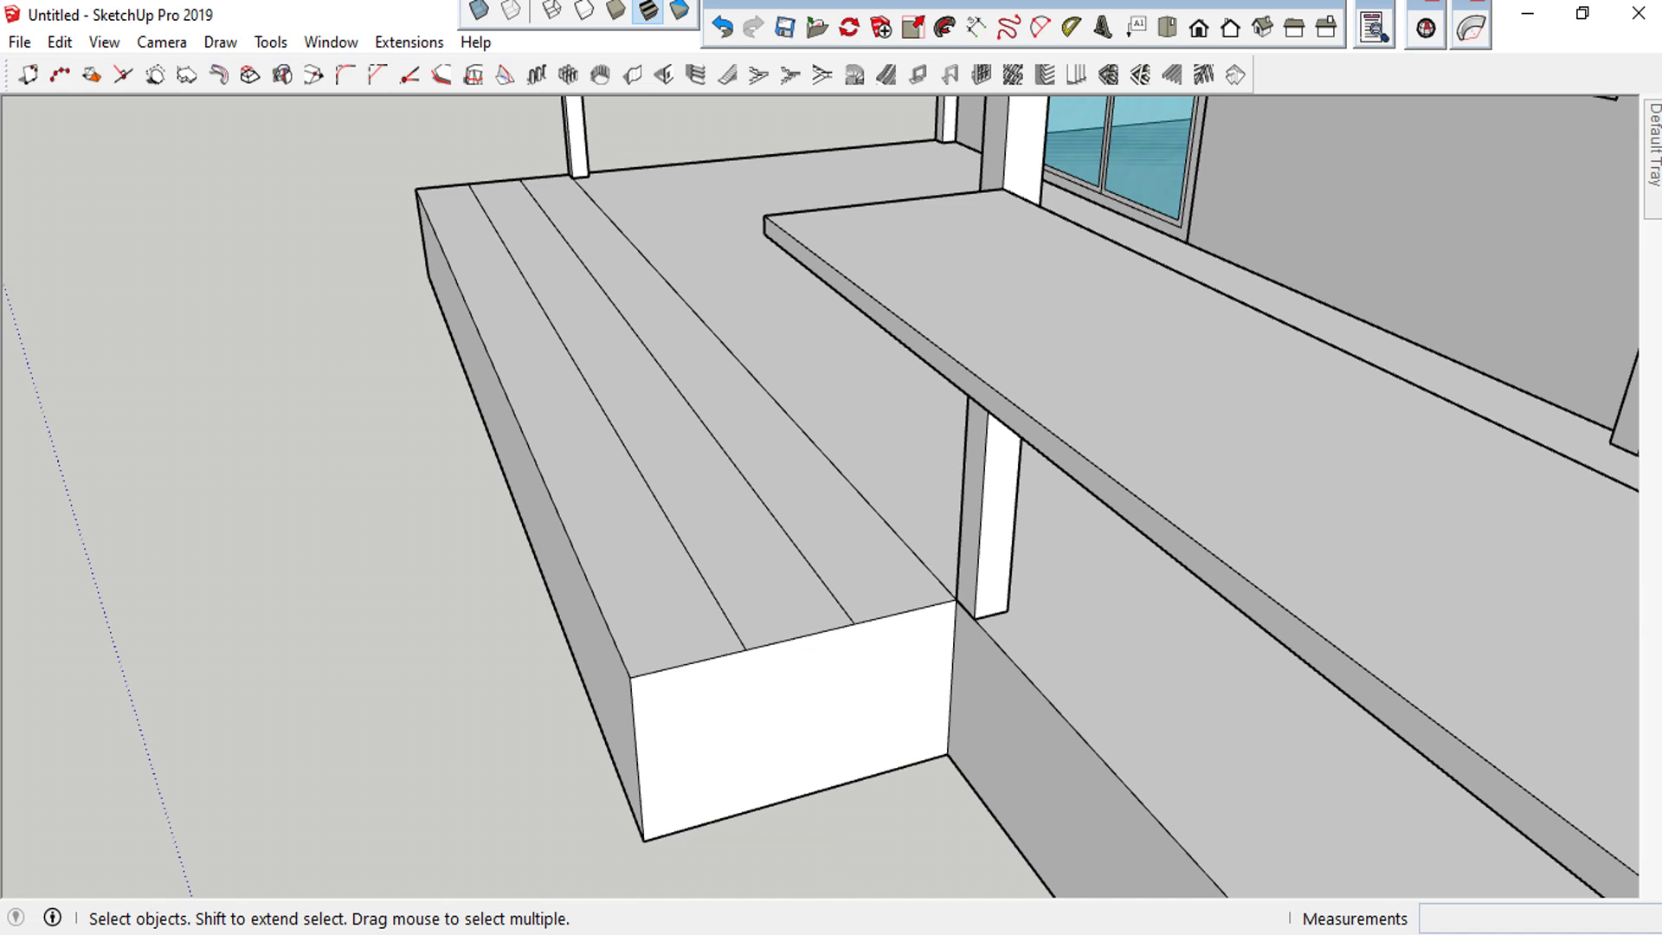
key("XF86Calculator")
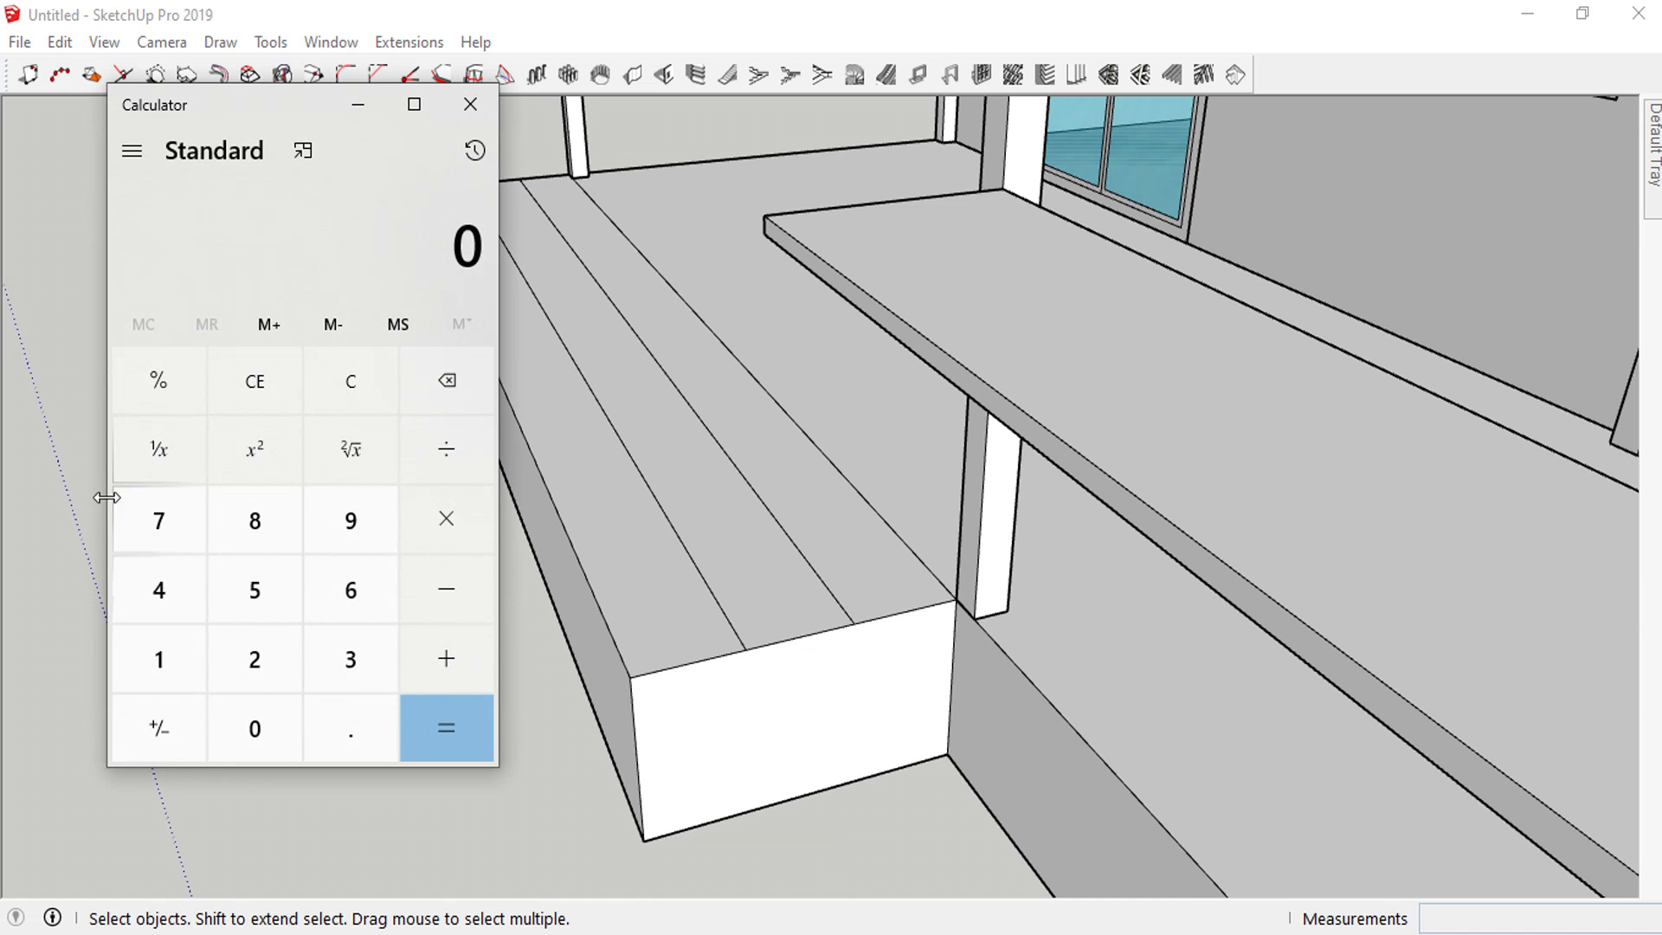
Compute 500 ÷ 4 = 125 in Windows Calculator, then close it
left_click(267, 599)
left_click(263, 734)
left_click(263, 734)
left_click(447, 456)
left_click(178, 585)
left_click(441, 737)
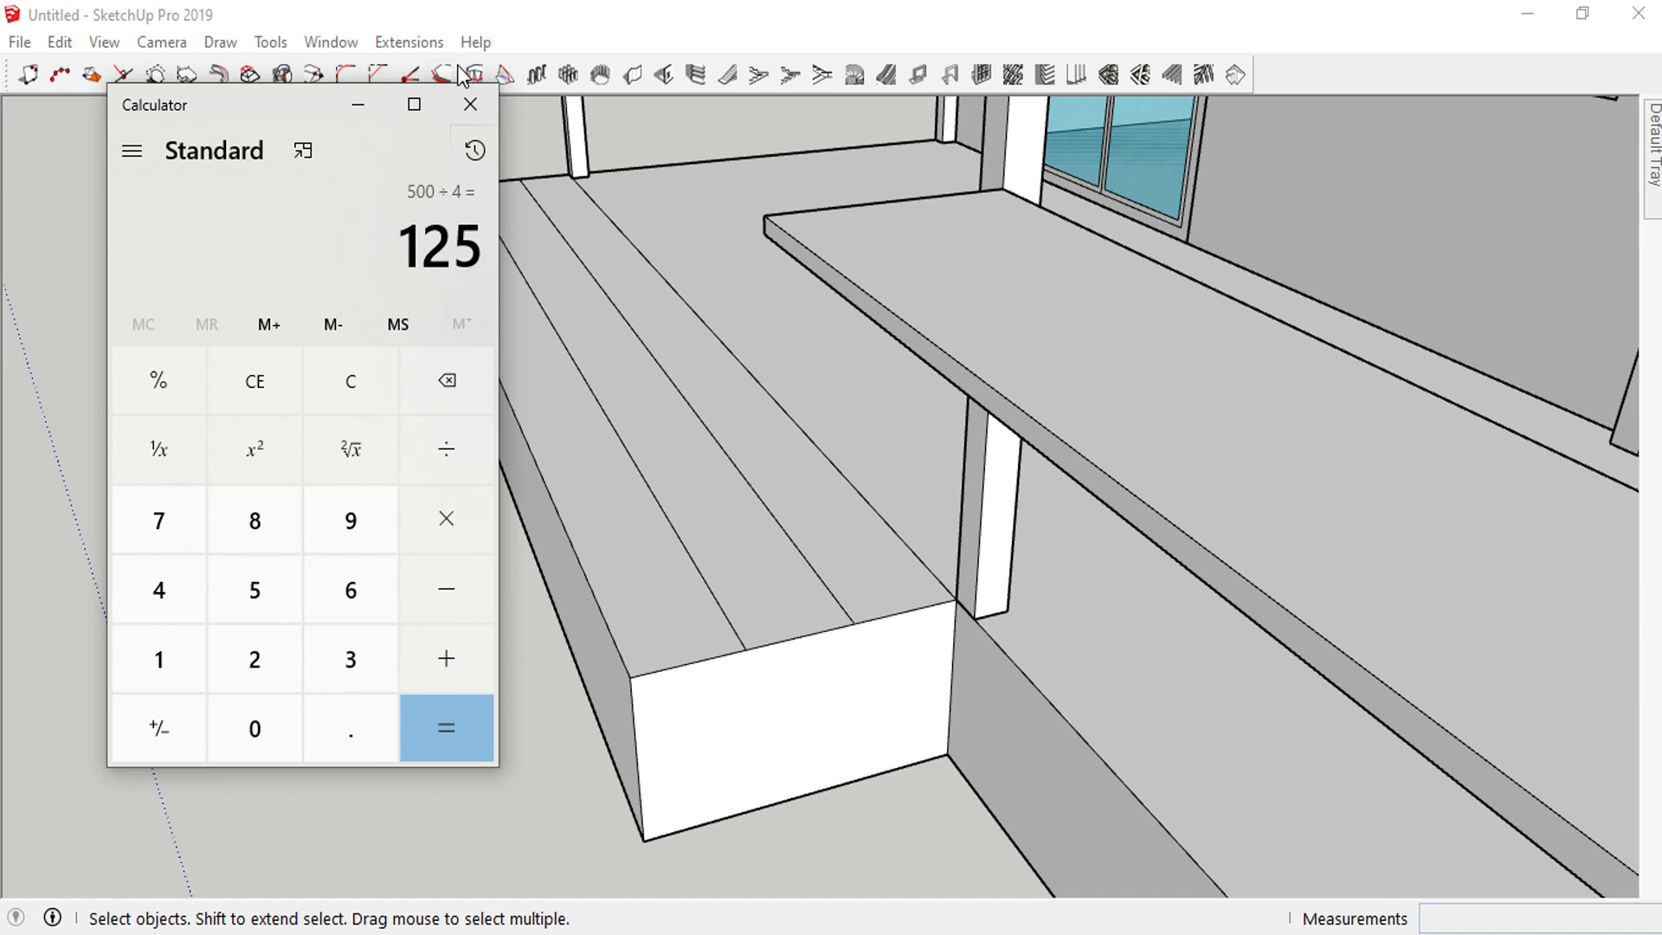
left_click(482, 107)
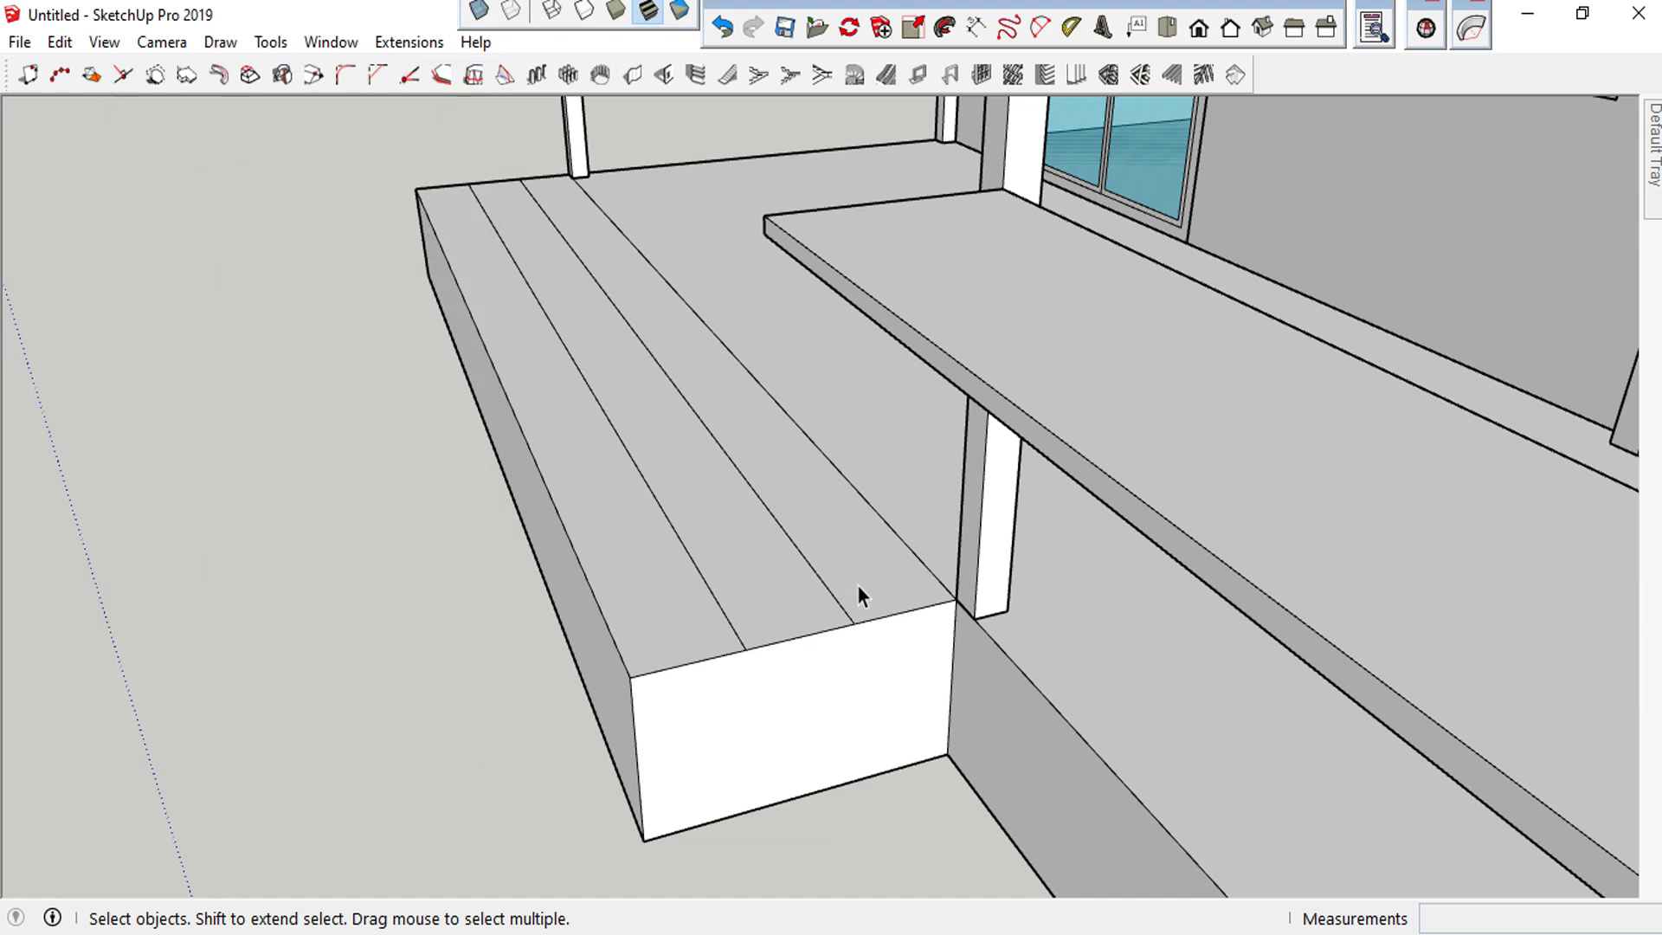
Push the upper, next and middle stair strips down 125 mm each
left_click(858, 587)
key("p")
left_click_drag(879, 599, 883, 639)
type("125")
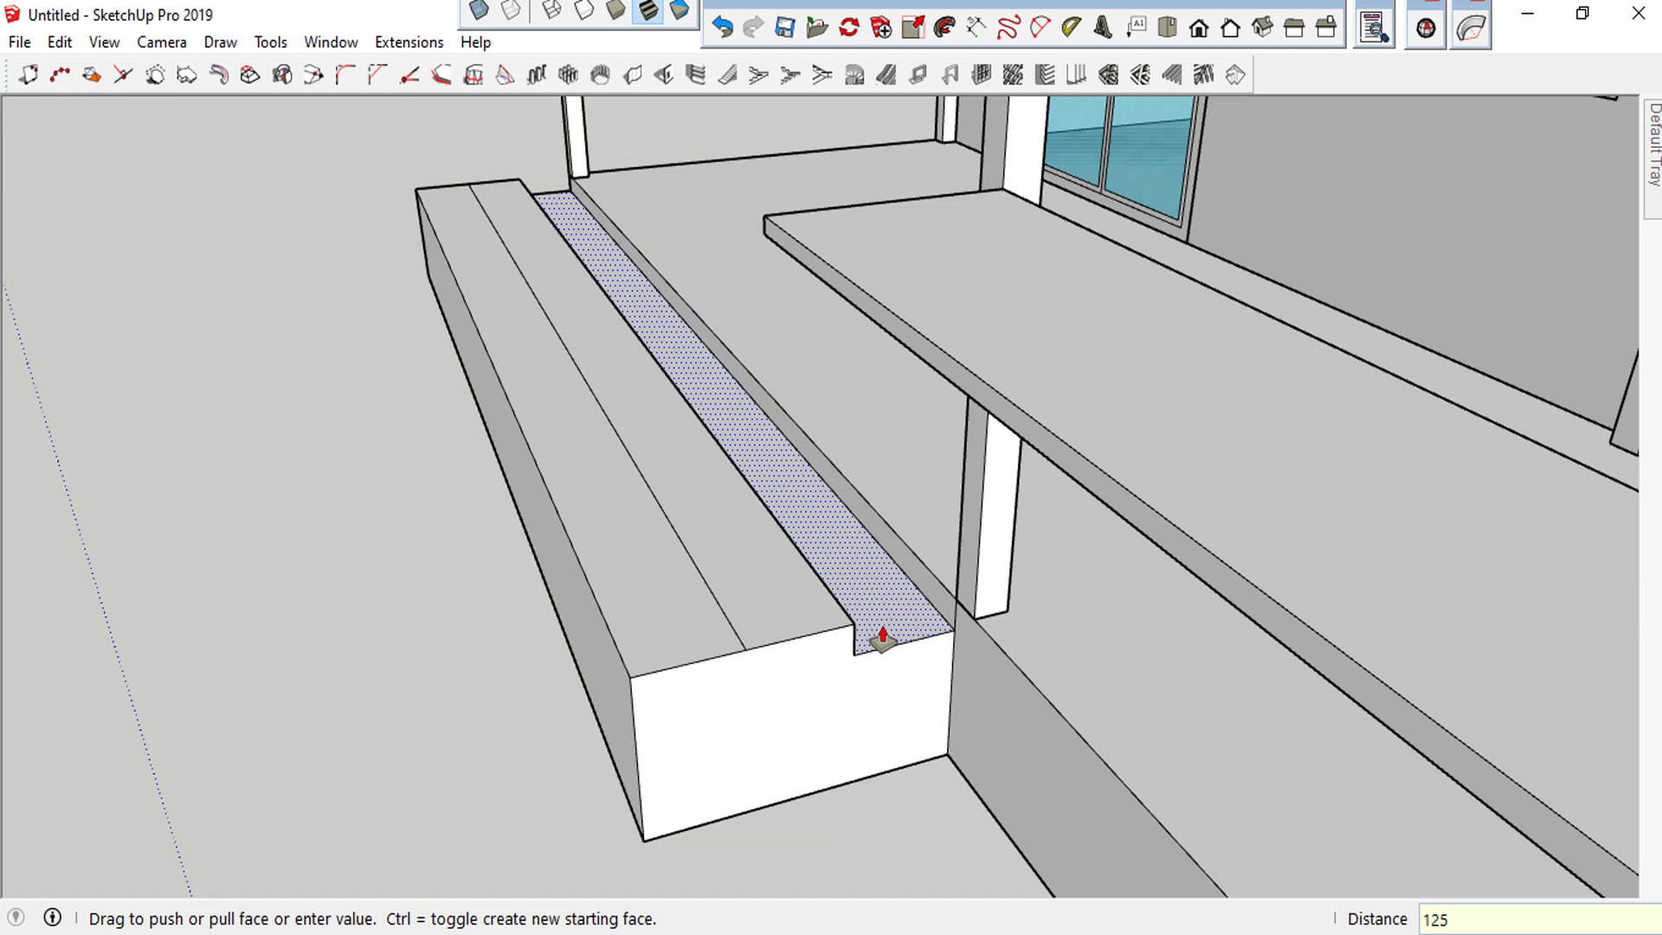
key("Return")
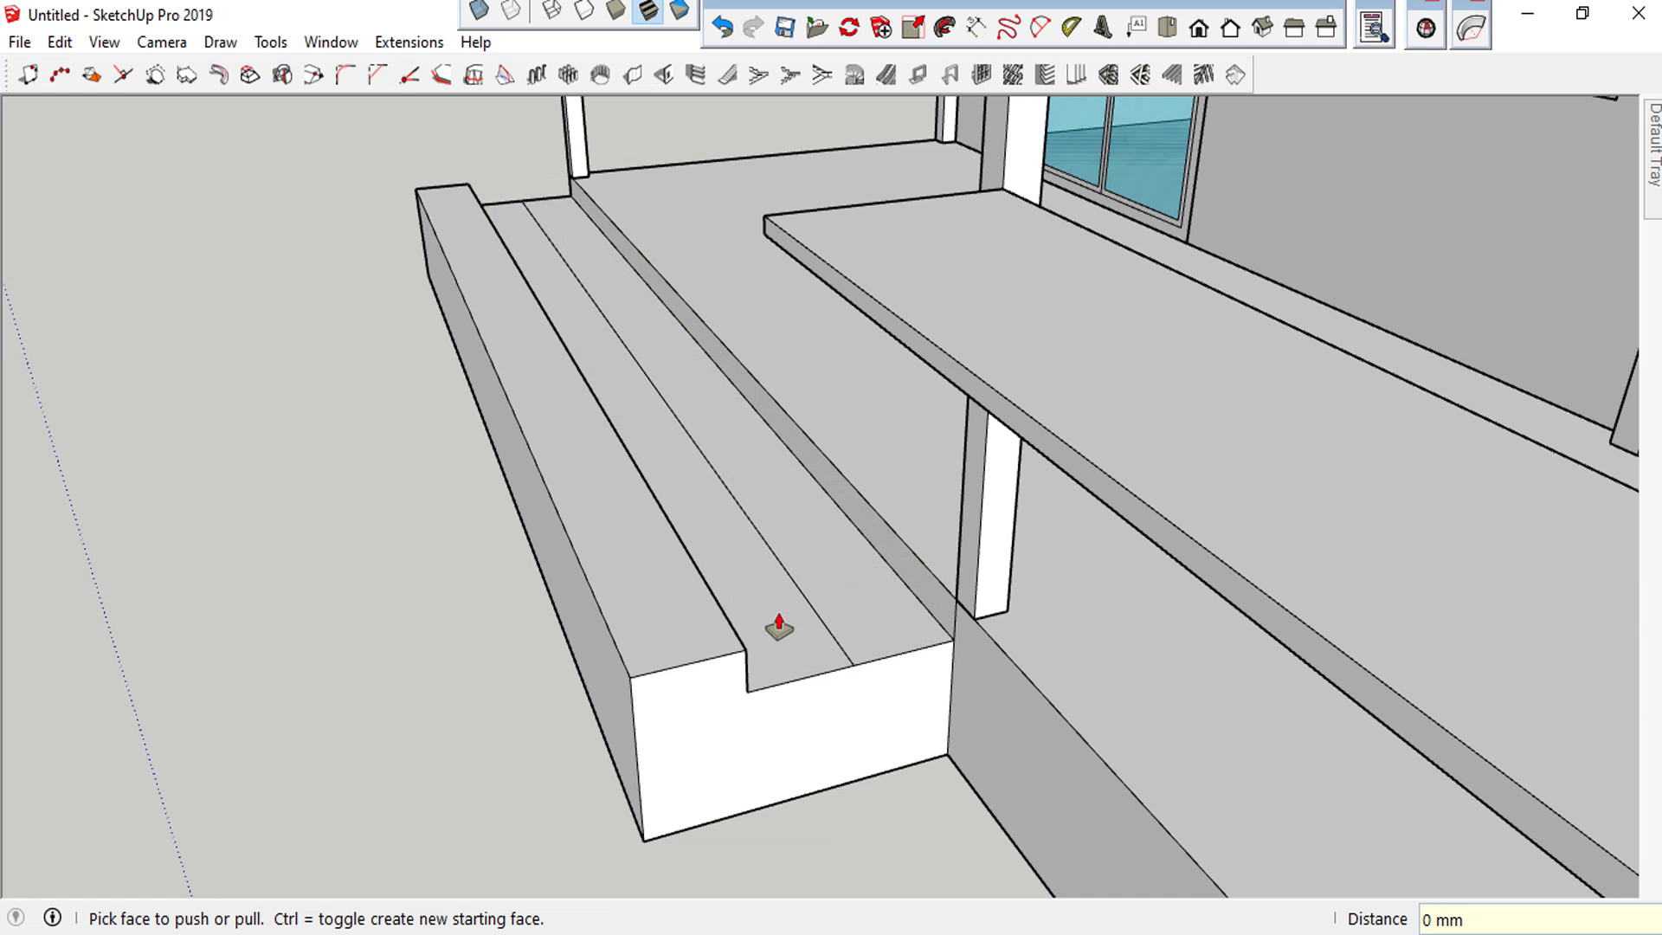
left_click(675, 666)
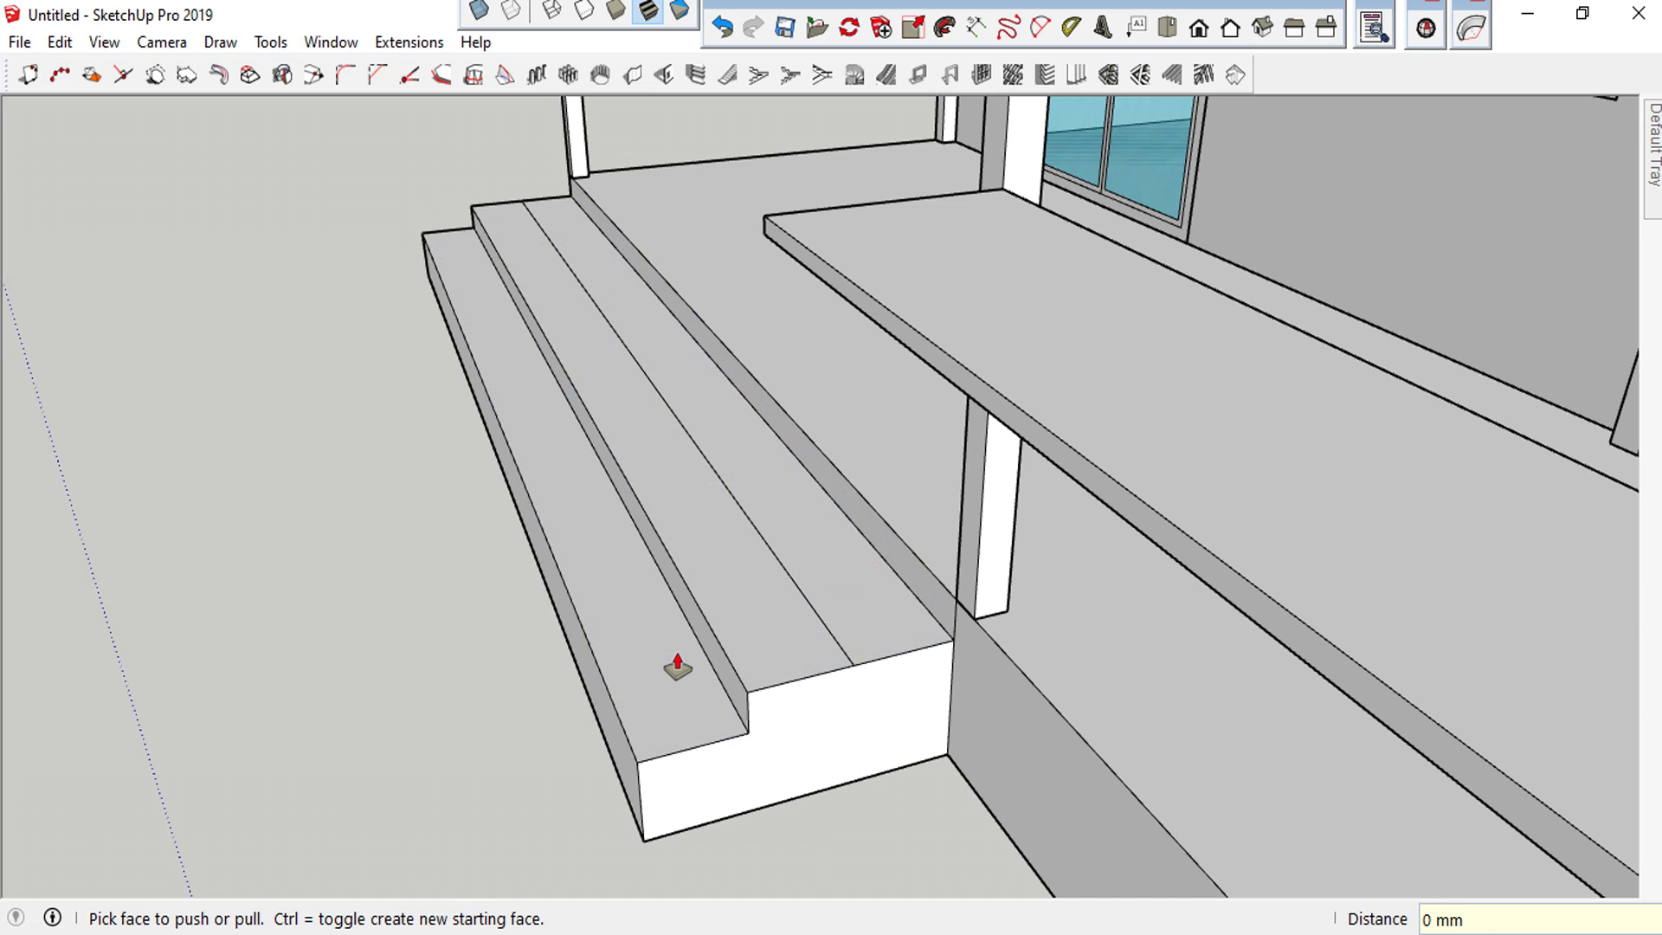
double_click(773, 651)
Orbit and zoom to review the porch, then start a rectangle at the stair's front corner
scroll(693, 681, "down", 3)
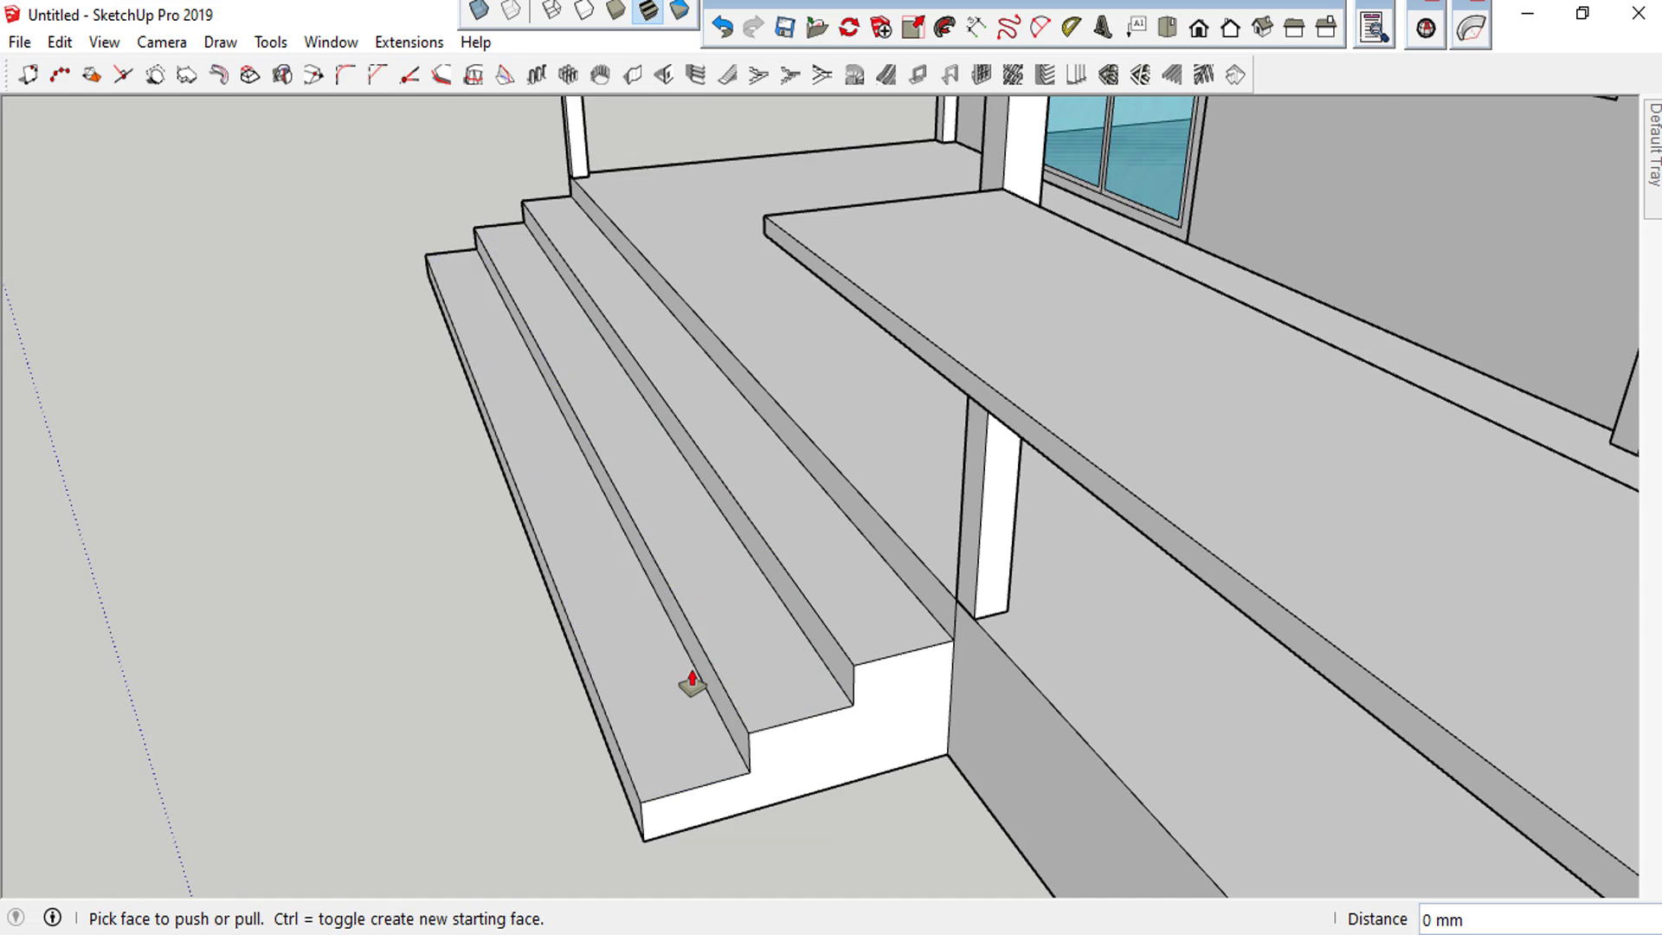
scroll(686, 693, "down", 2)
mouse_move(686, 716)
middle_mouse_down()
mouse_move(704, 623)
mouse_move(821, 547)
mouse_move(980, 722)
mouse_move(1087, 638)
mouse_move(972, 636)
mouse_move(846, 824)
middle_mouse_up()
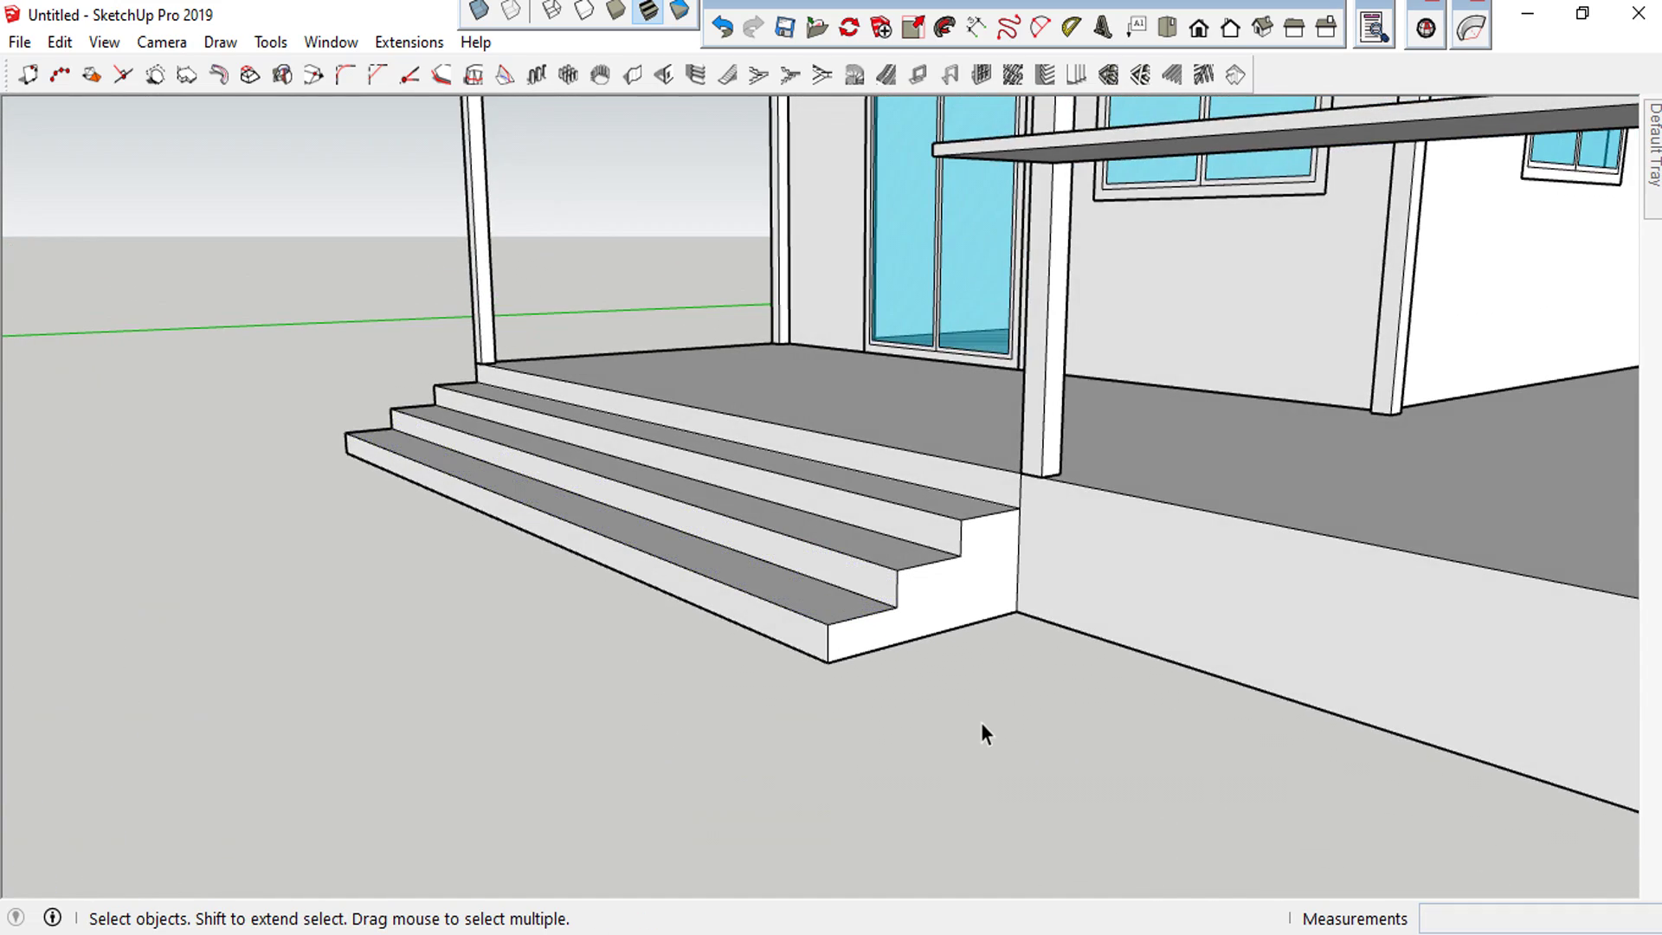
scroll(979, 722, "down", 2)
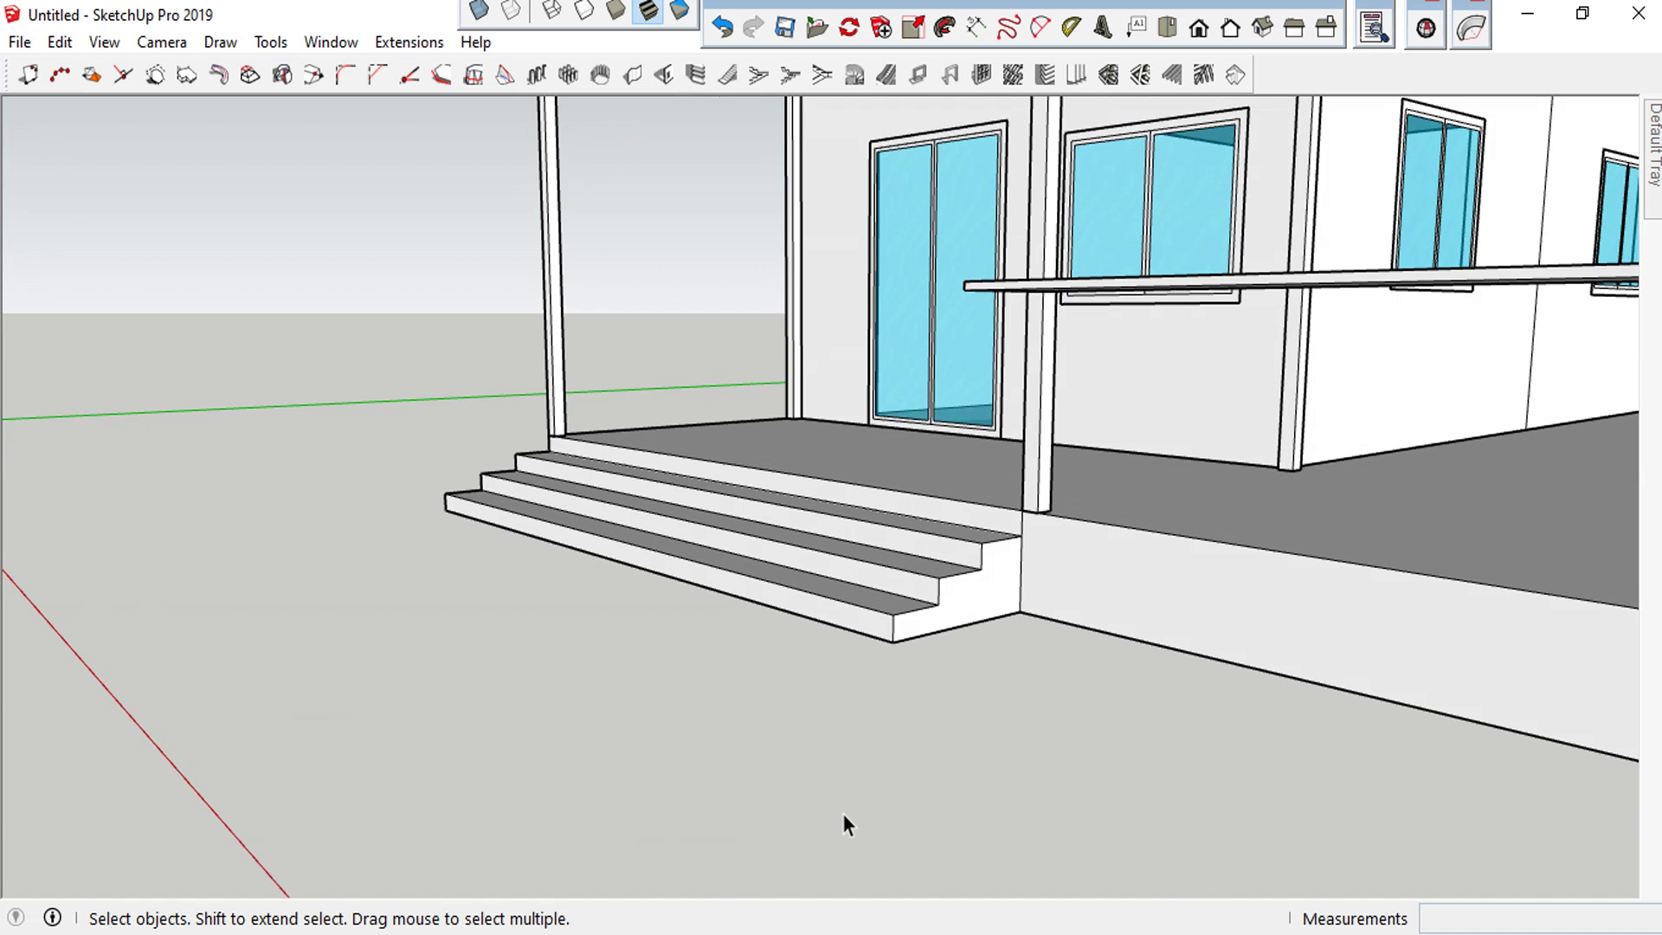
scroll(843, 816, "down", 2)
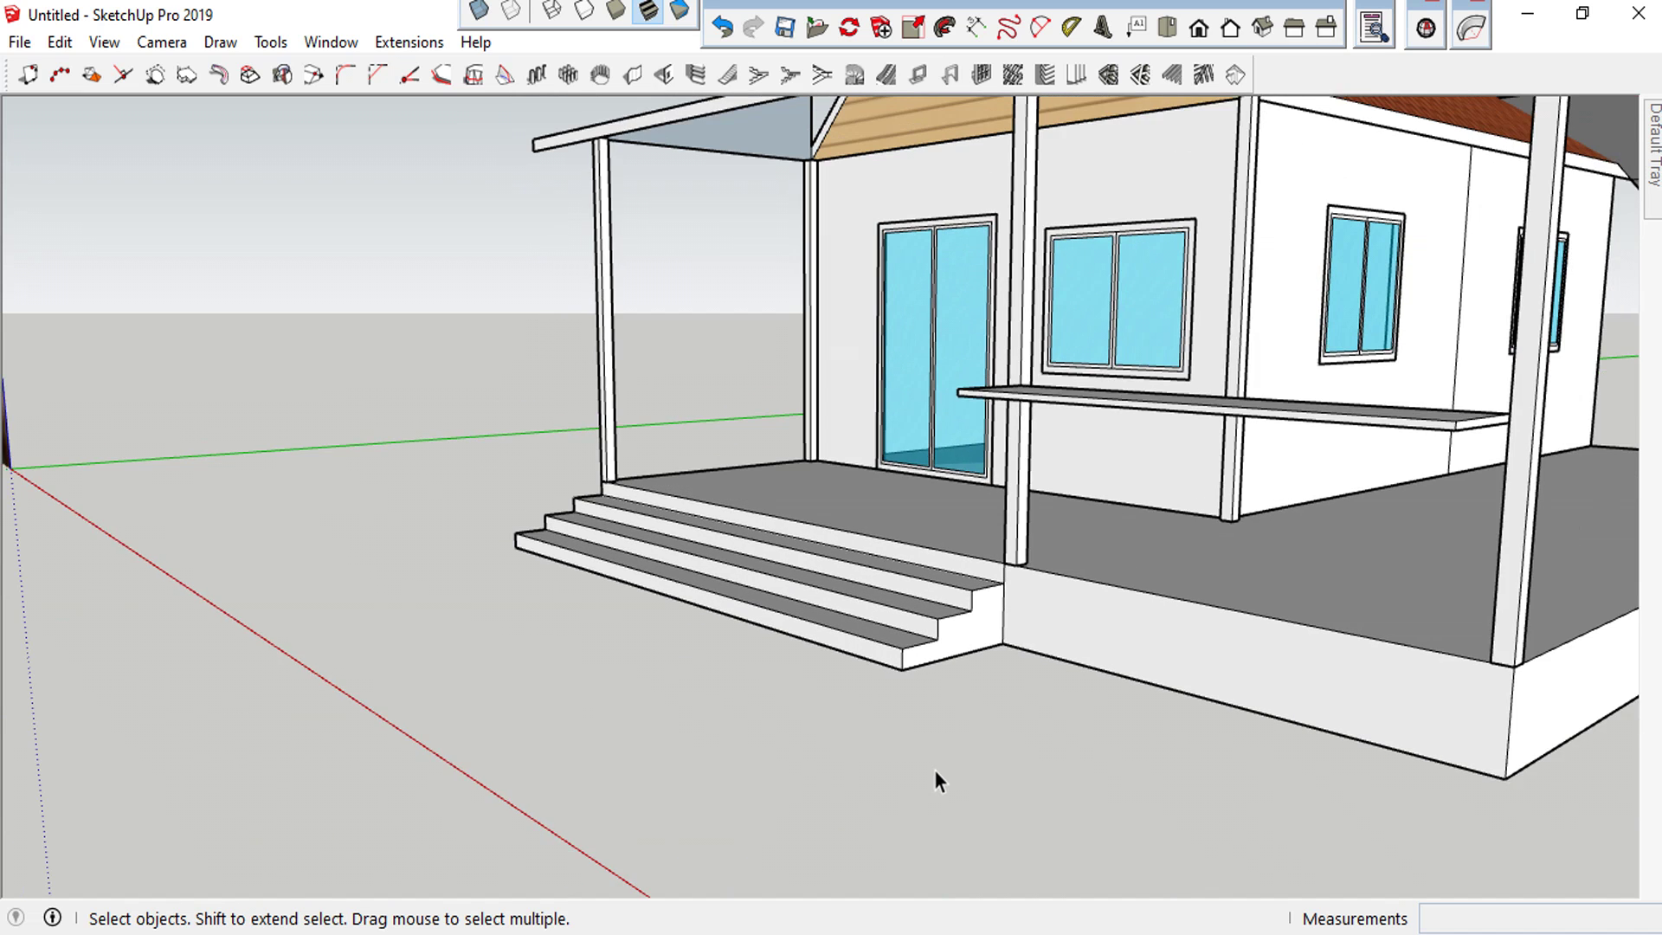
mouse_move(892, 606)
middle_mouse_down()
mouse_move(834, 593)
mouse_move(730, 620)
mouse_move(838, 823)
middle_mouse_up()
scroll(740, 668, "up", 2)
scroll(760, 688, "up", 2)
key("r")
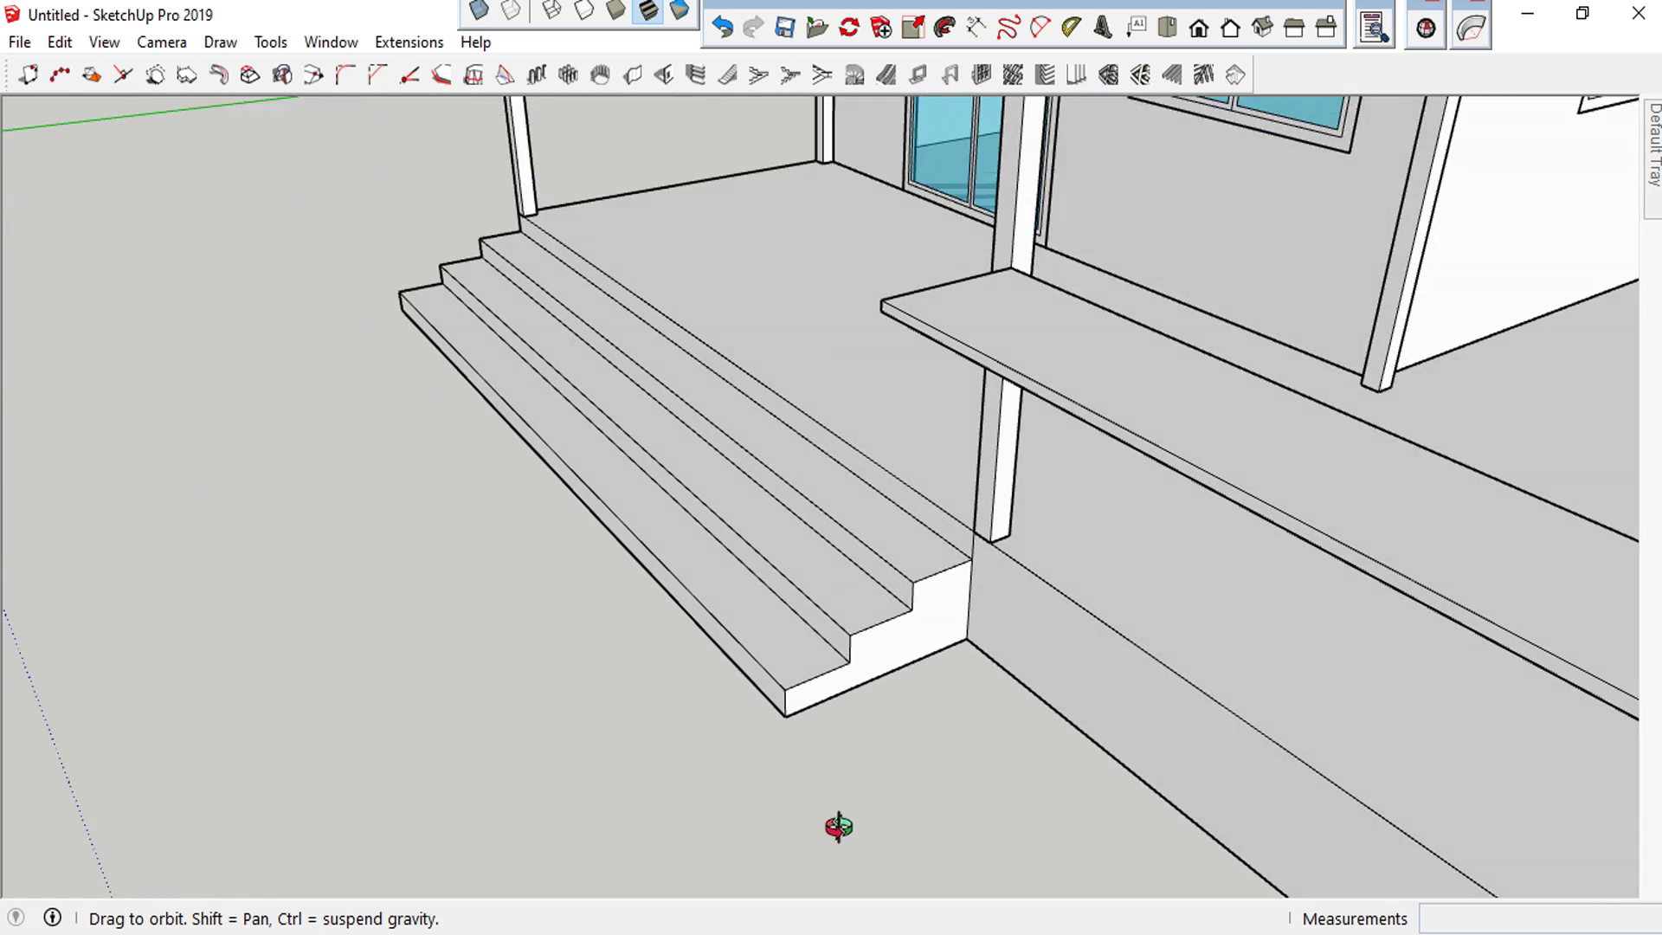
scroll(831, 753, "up", 3)
left_click(822, 721)
type("100,100")
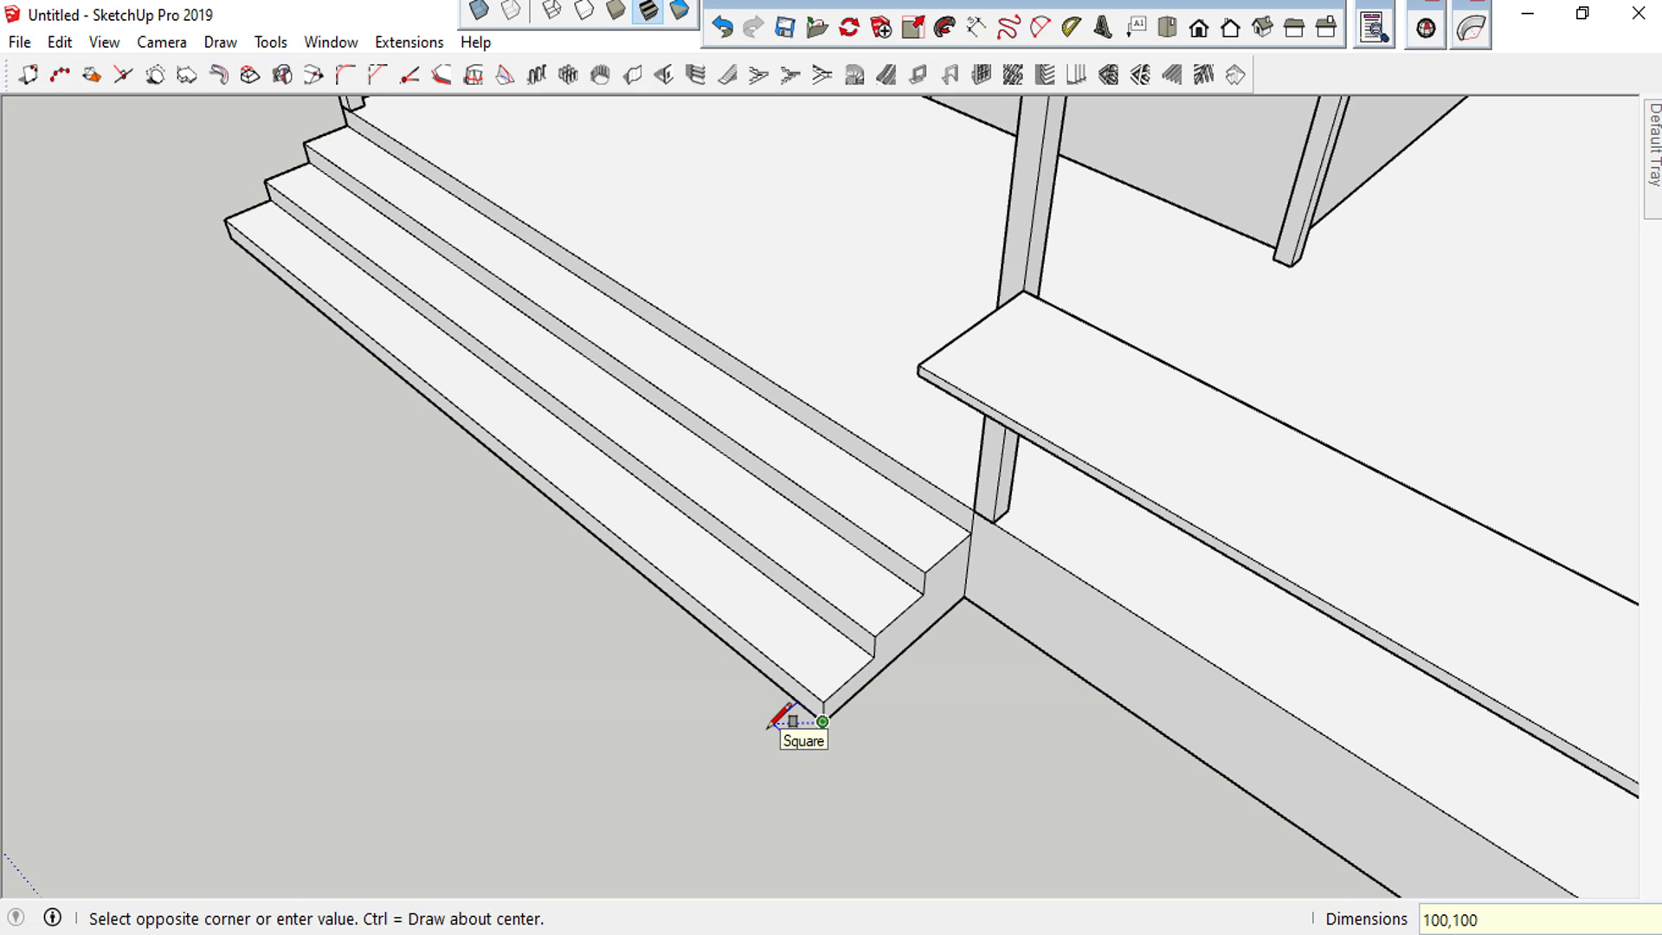
Finish the 100 by 100 mm square at the stair corner and select its face
key("Return")
key("space")
scroll(809, 723, "up", 3)
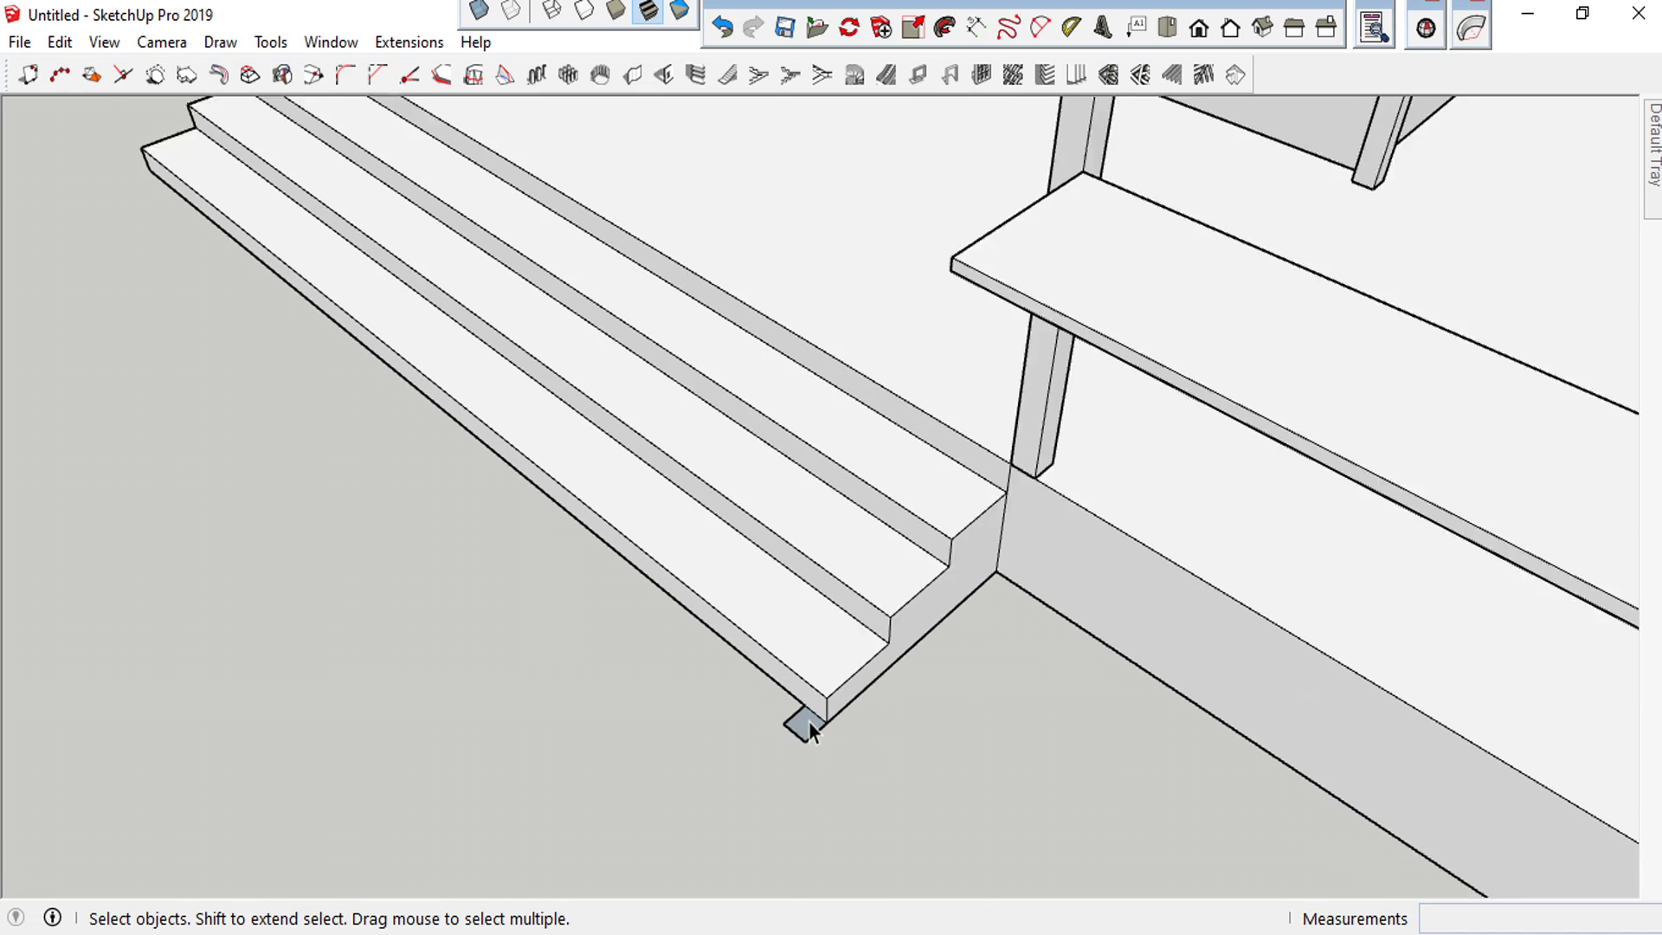
scroll(808, 724, "up", 2)
key("ctrl+a")
left_click(804, 723)
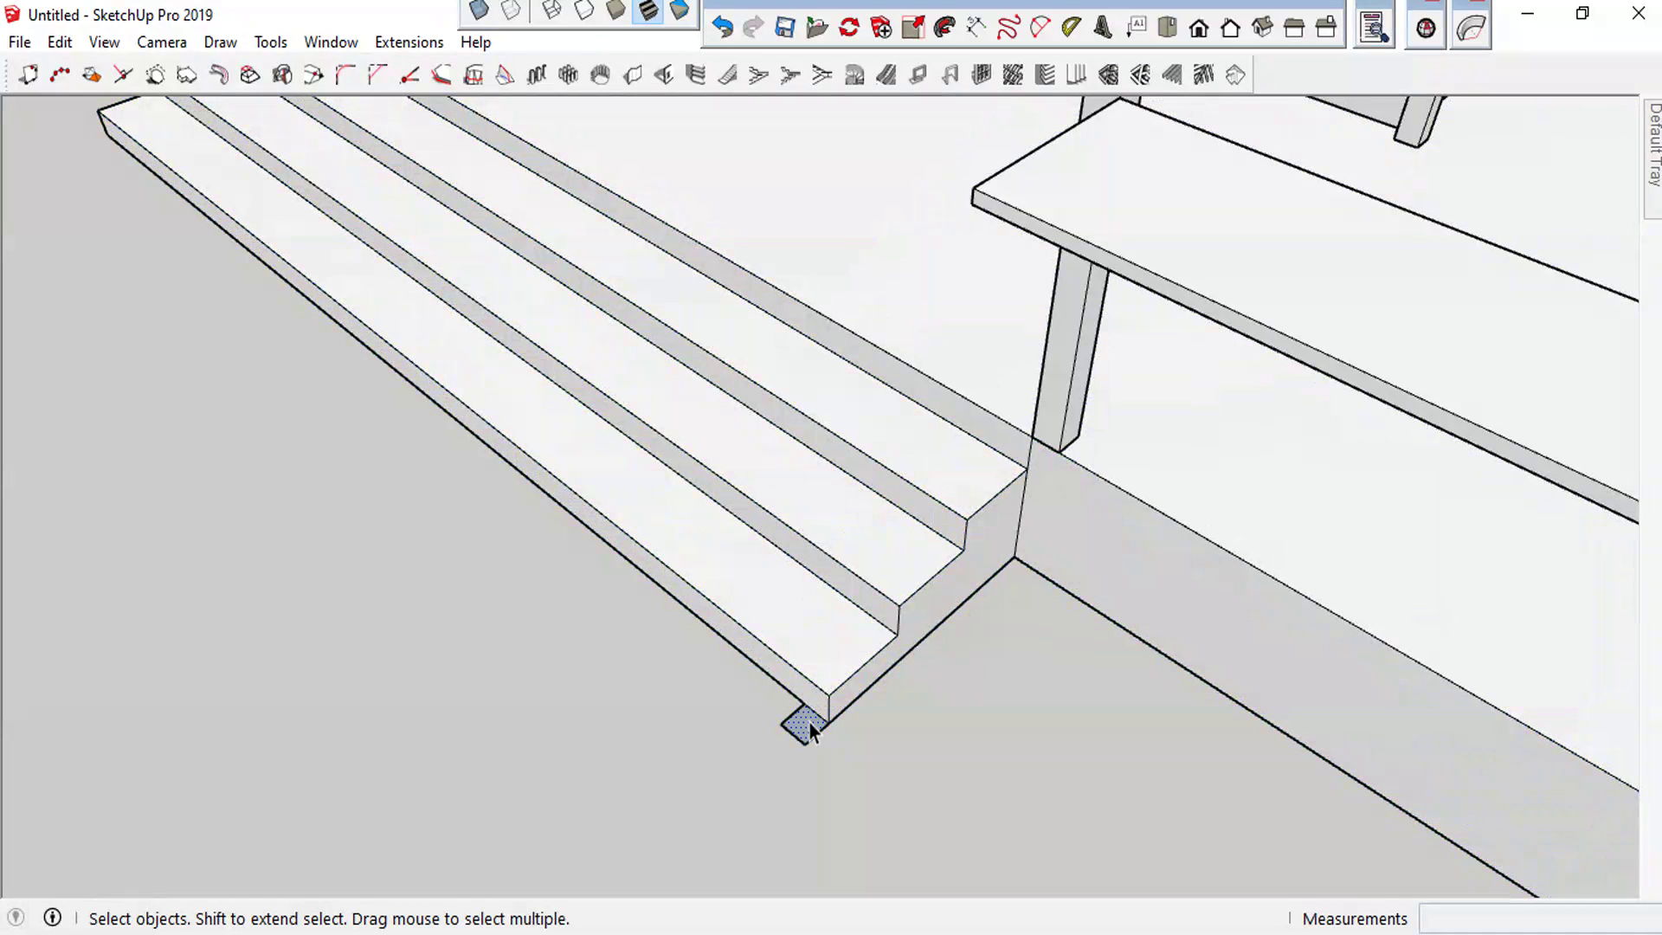
Pull the square up into a post reaching about porch-deck height, then orbit out
key("p")
left_click_drag(808, 724, 851, 502)
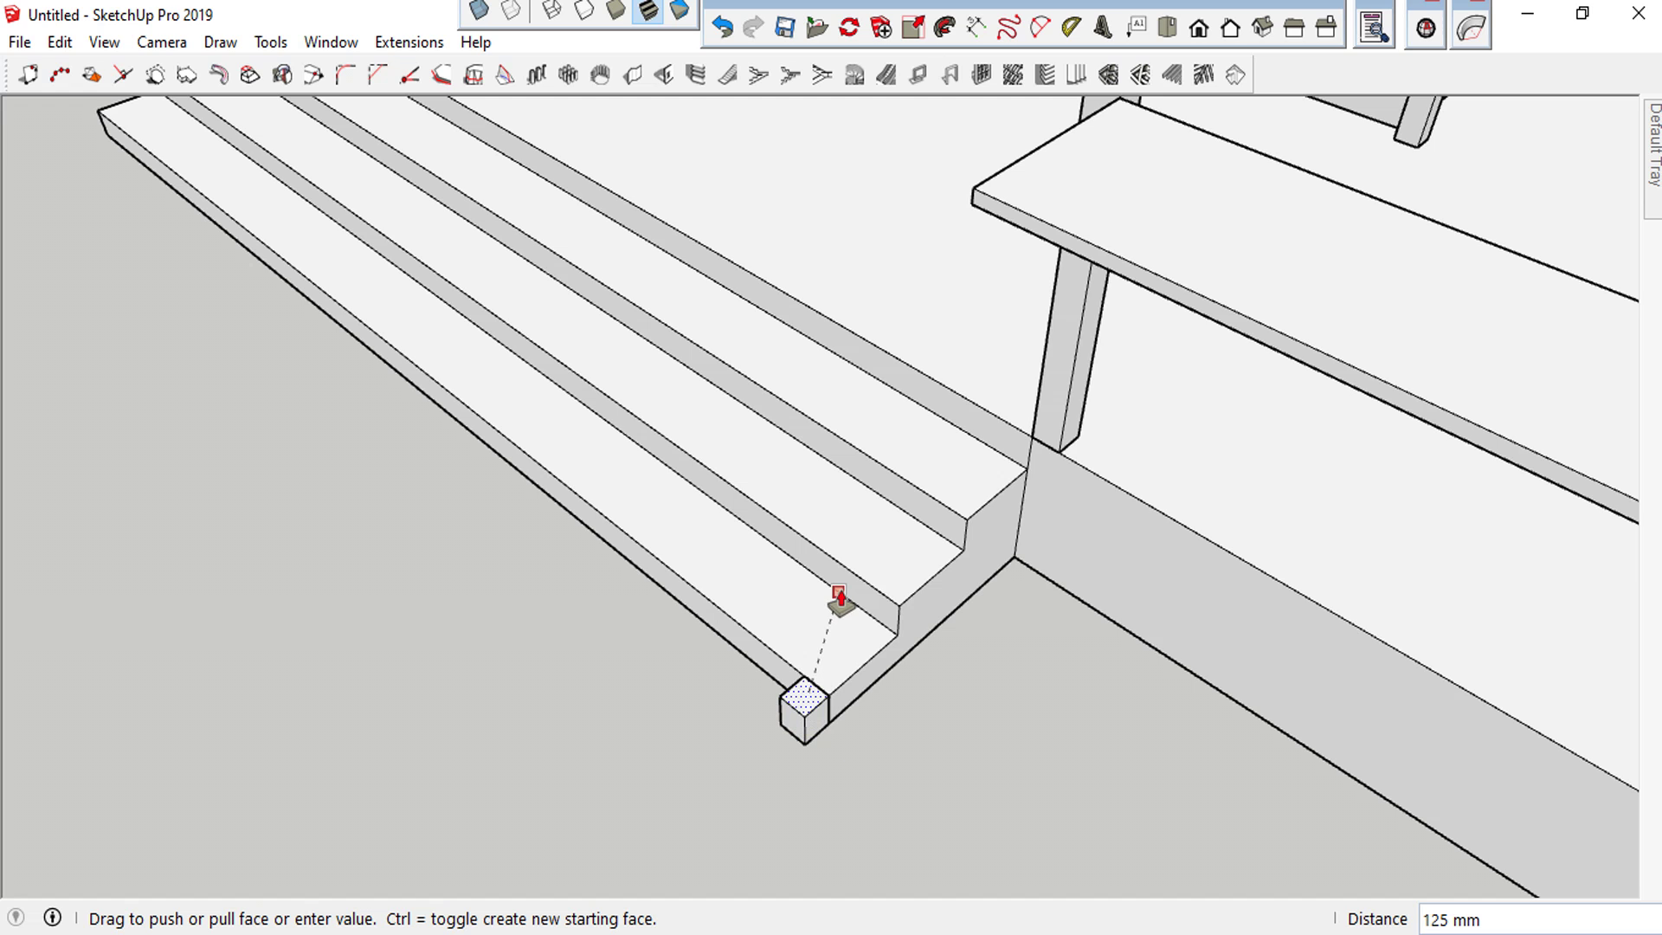
middle_click_drag(851, 502, 612, 165)
mouse_move(612, 165)
left_mouse_down()
mouse_move(1056, 260)
mouse_move(957, 419)
mouse_move(1020, 450)
left_mouse_up()
mouse_move(1021, 449)
middle_mouse_down()
mouse_move(926, 442)
mouse_move(819, 490)
middle_mouse_up()
mouse_move(714, 526)
middle_mouse_down()
mouse_move(628, 528)
mouse_move(670, 469)
mouse_move(1031, 465)
mouse_move(682, 426)
middle_mouse_up()
scroll(614, 453, "up", 4)
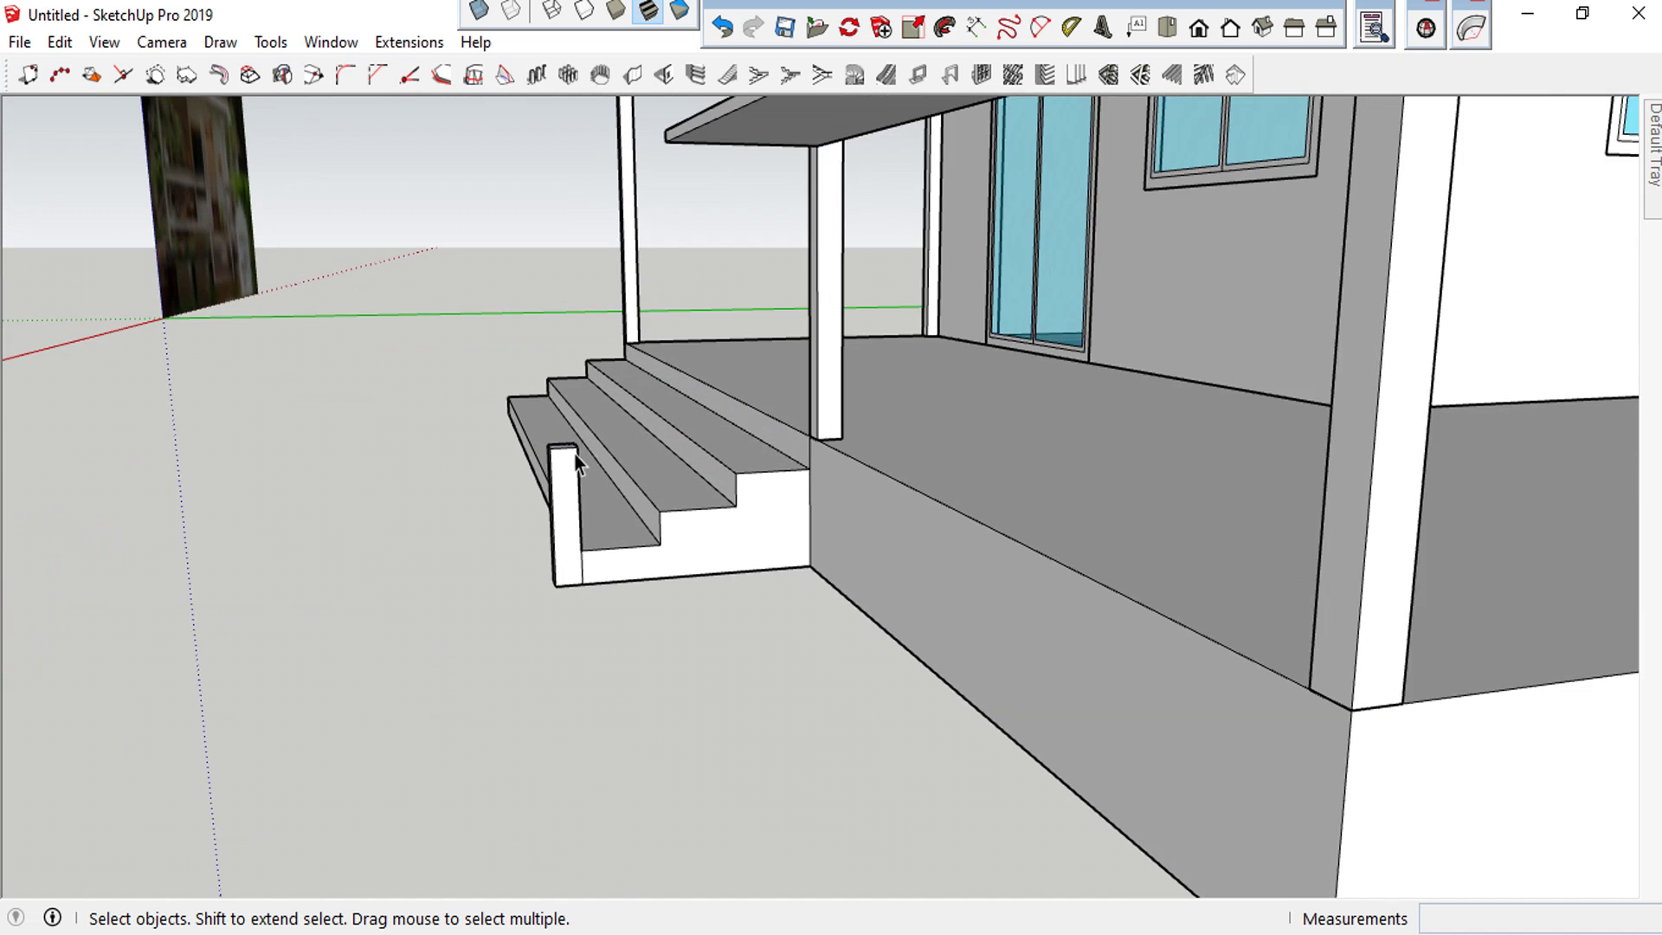
Draw a sloping guide line from the stair post top to the porch post
scroll(580, 464, "up", 2)
key("l")
left_click(537, 447)
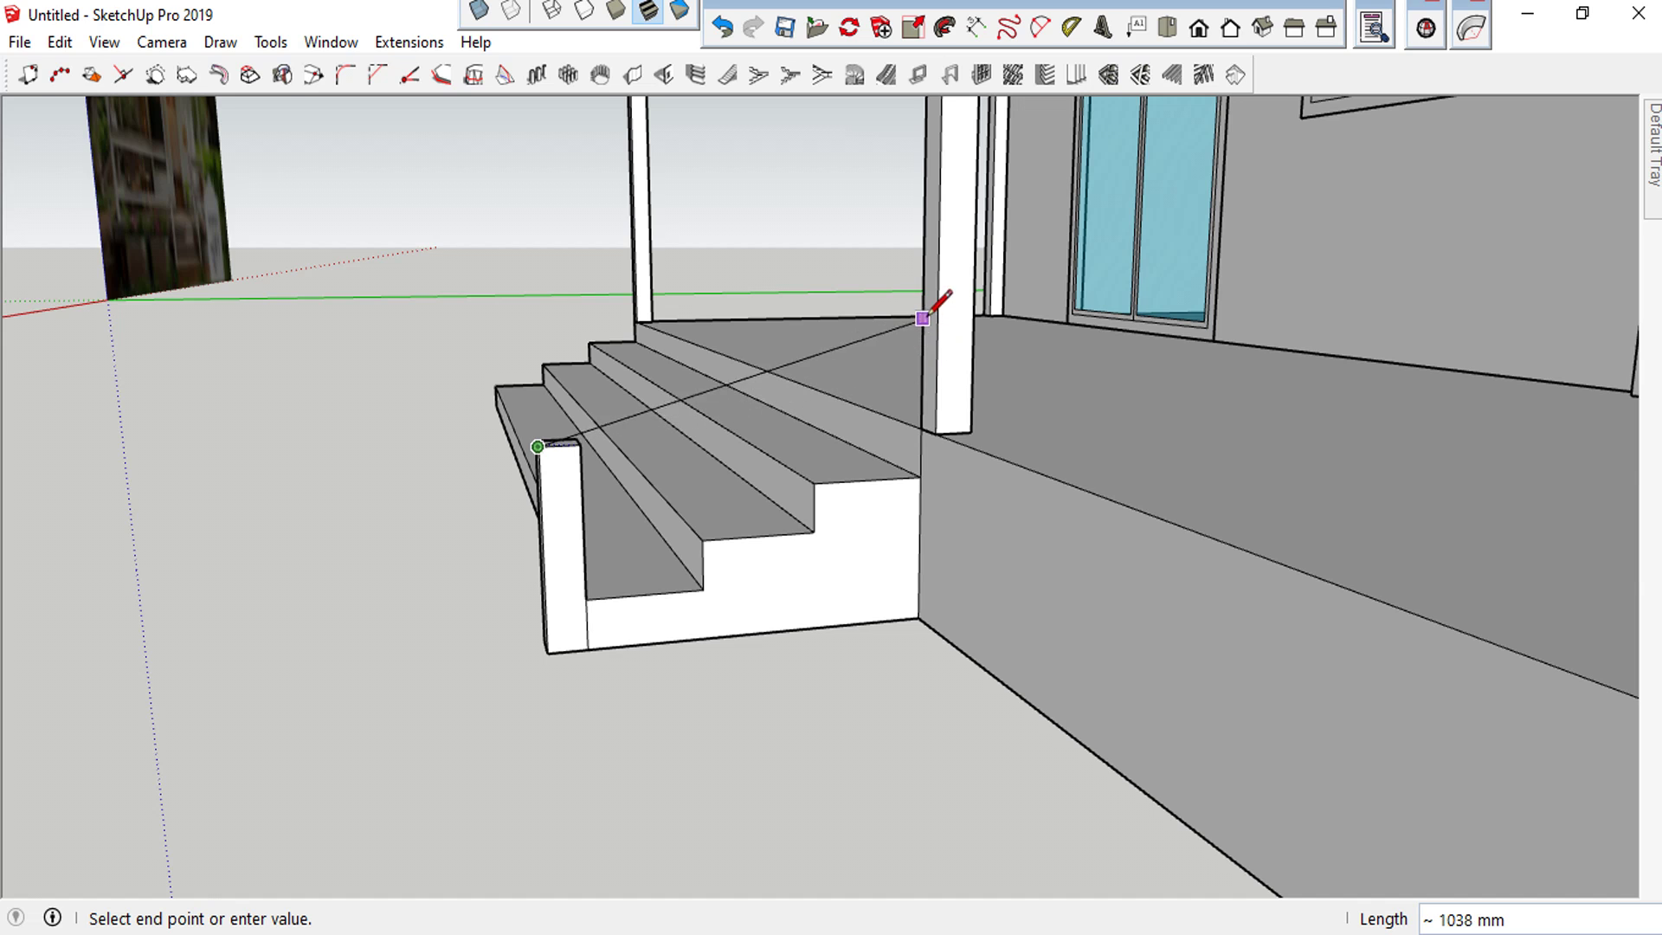
left_click(939, 246)
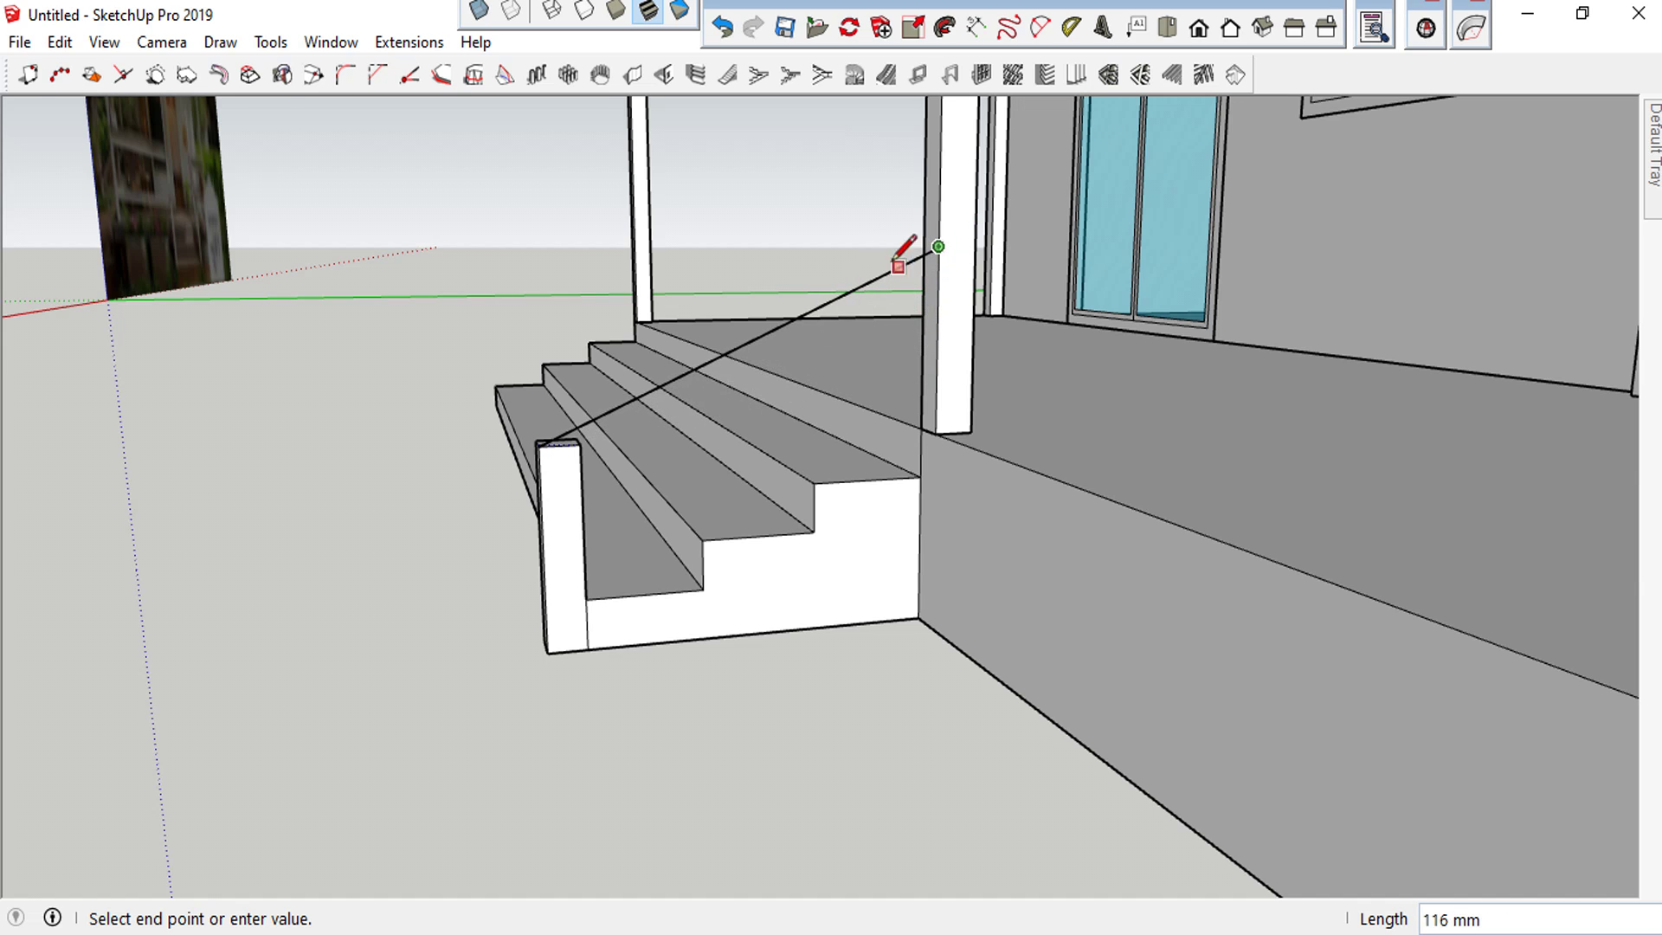
left_click(548, 438)
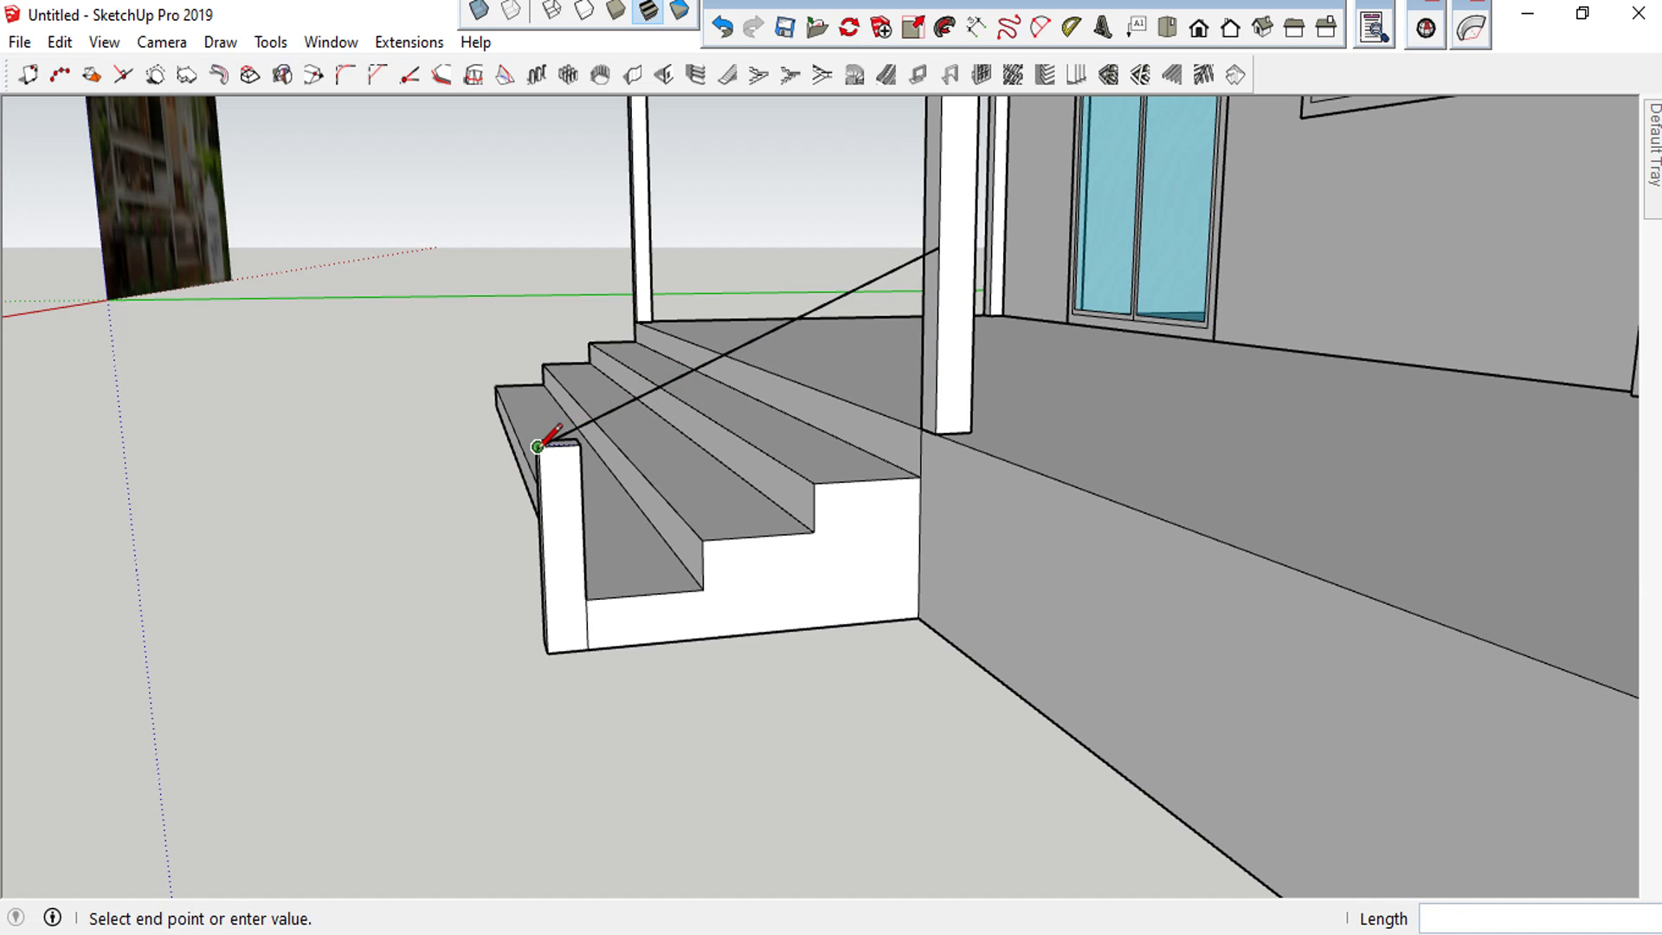
Select both guide-line segments near the stair post and begin a rectangle at its top corner
middle_click_drag(413, 452, 845, 502)
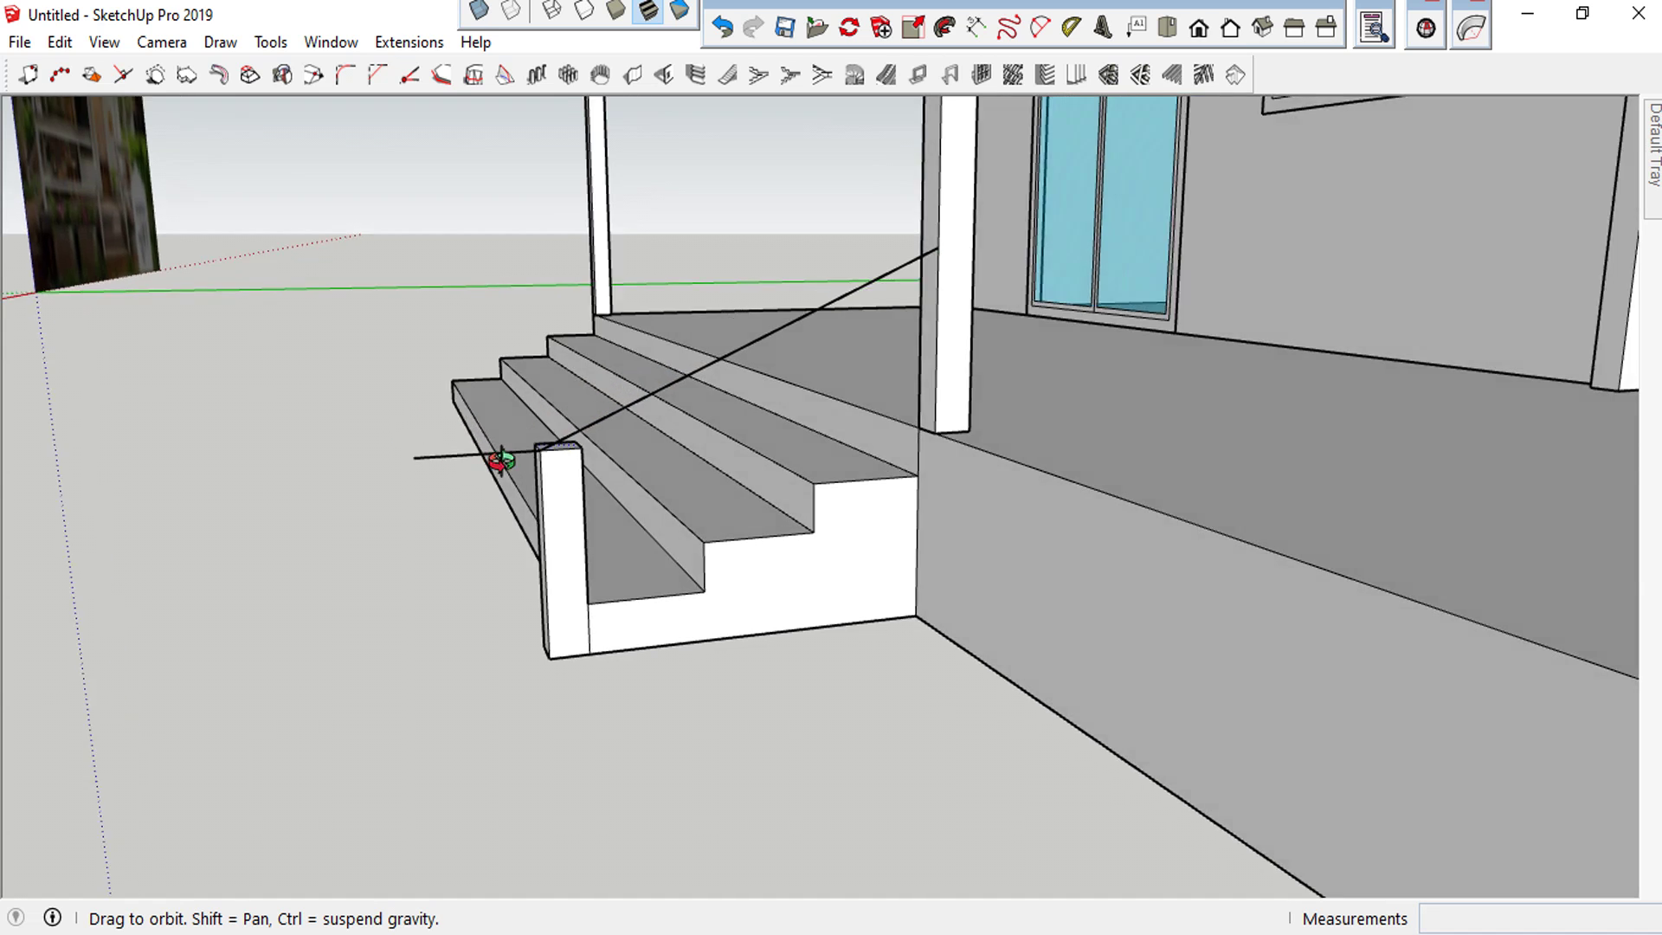
mouse_move(649, 519)
middle_mouse_down()
mouse_move(702, 578)
mouse_move(652, 572)
middle_mouse_up()
left_click(652, 571)
left_click(716, 508, "shift")
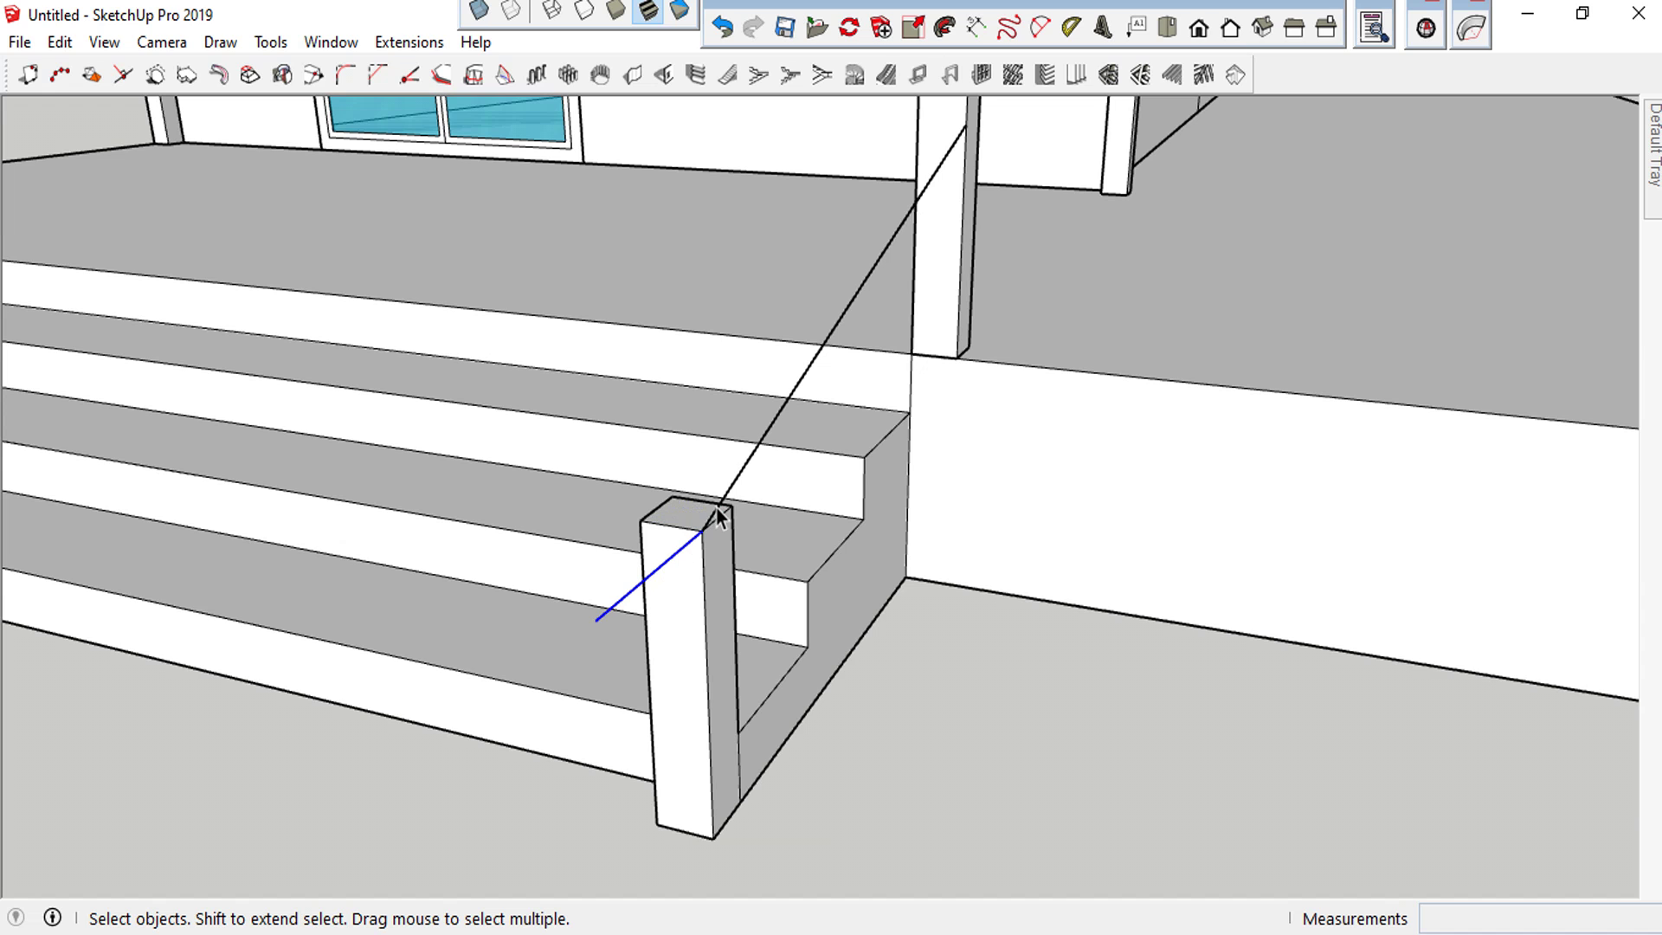
mouse_move(801, 506)
middle_mouse_down()
mouse_move(957, 467)
mouse_move(667, 653)
middle_mouse_up()
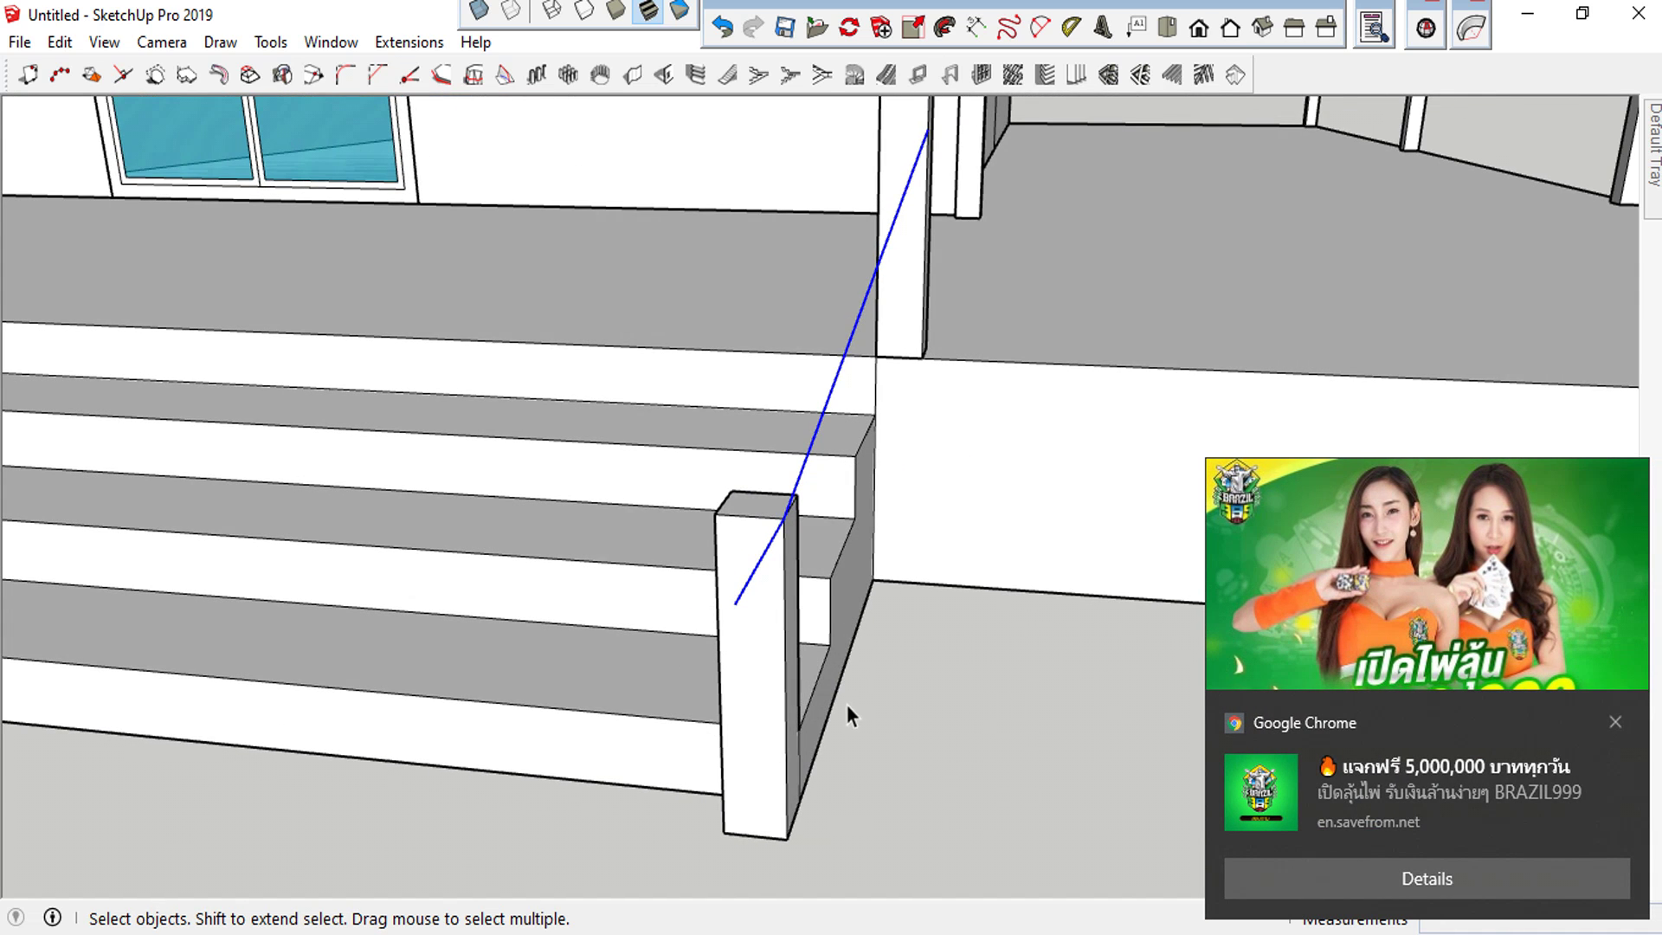
key("r")
left_click(734, 604)
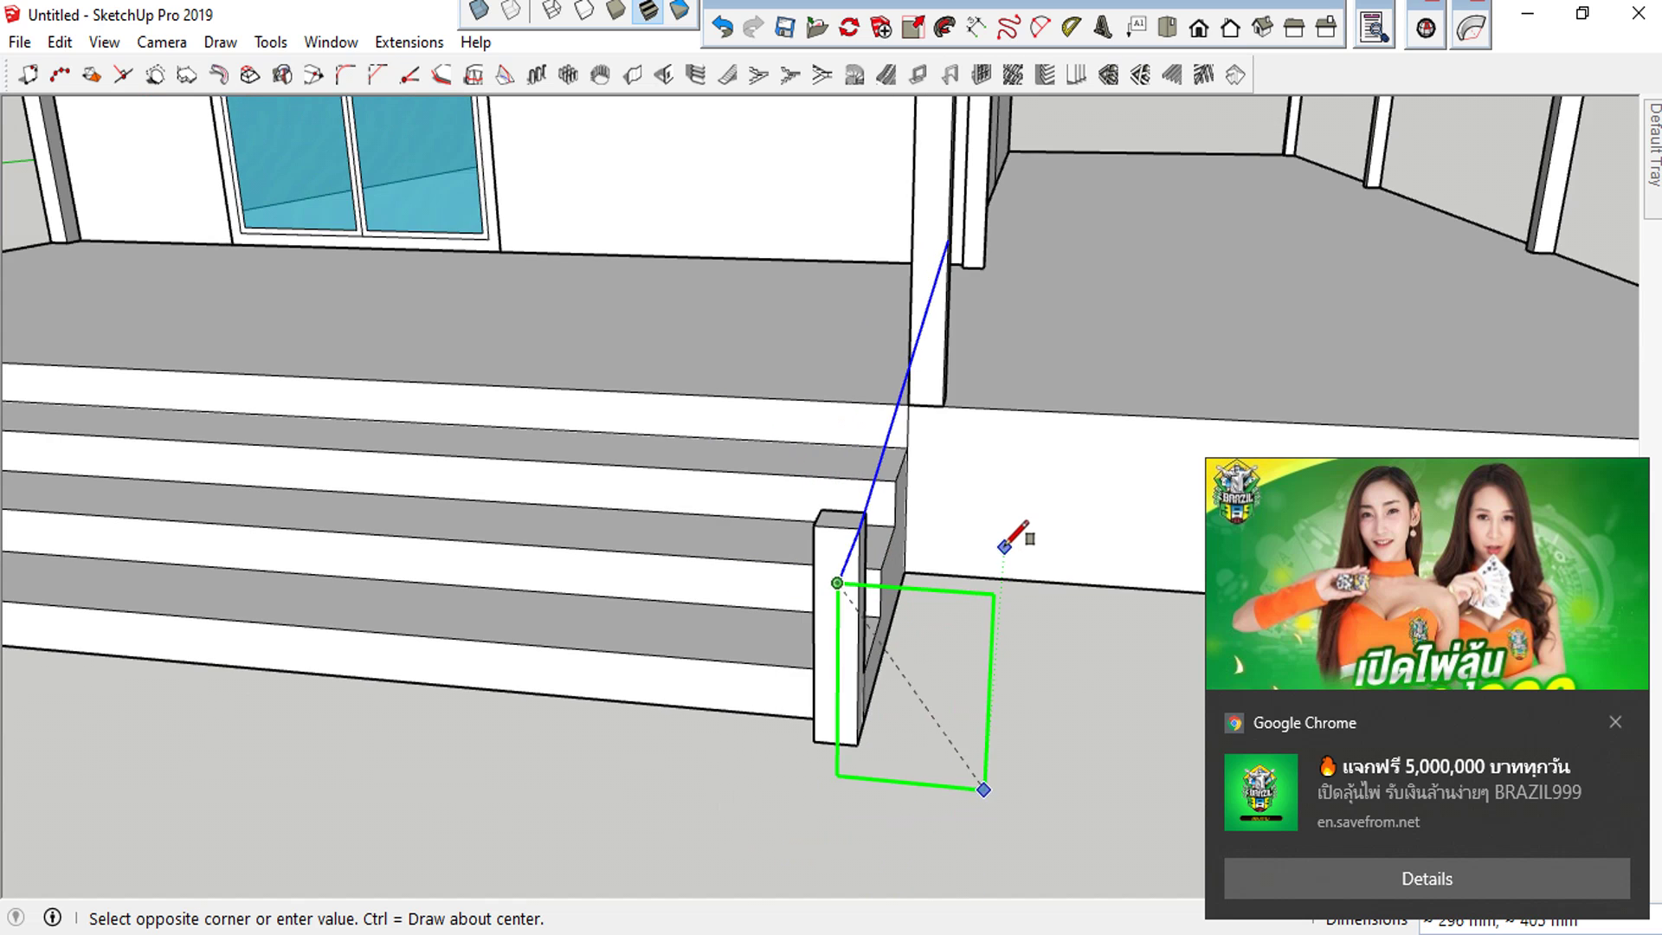
Complete the 100 by 100 mm profile square, dismiss the notification, and pick Follow Me
scroll(1004, 544, "down", 2)
scroll(1019, 524, "down", 2)
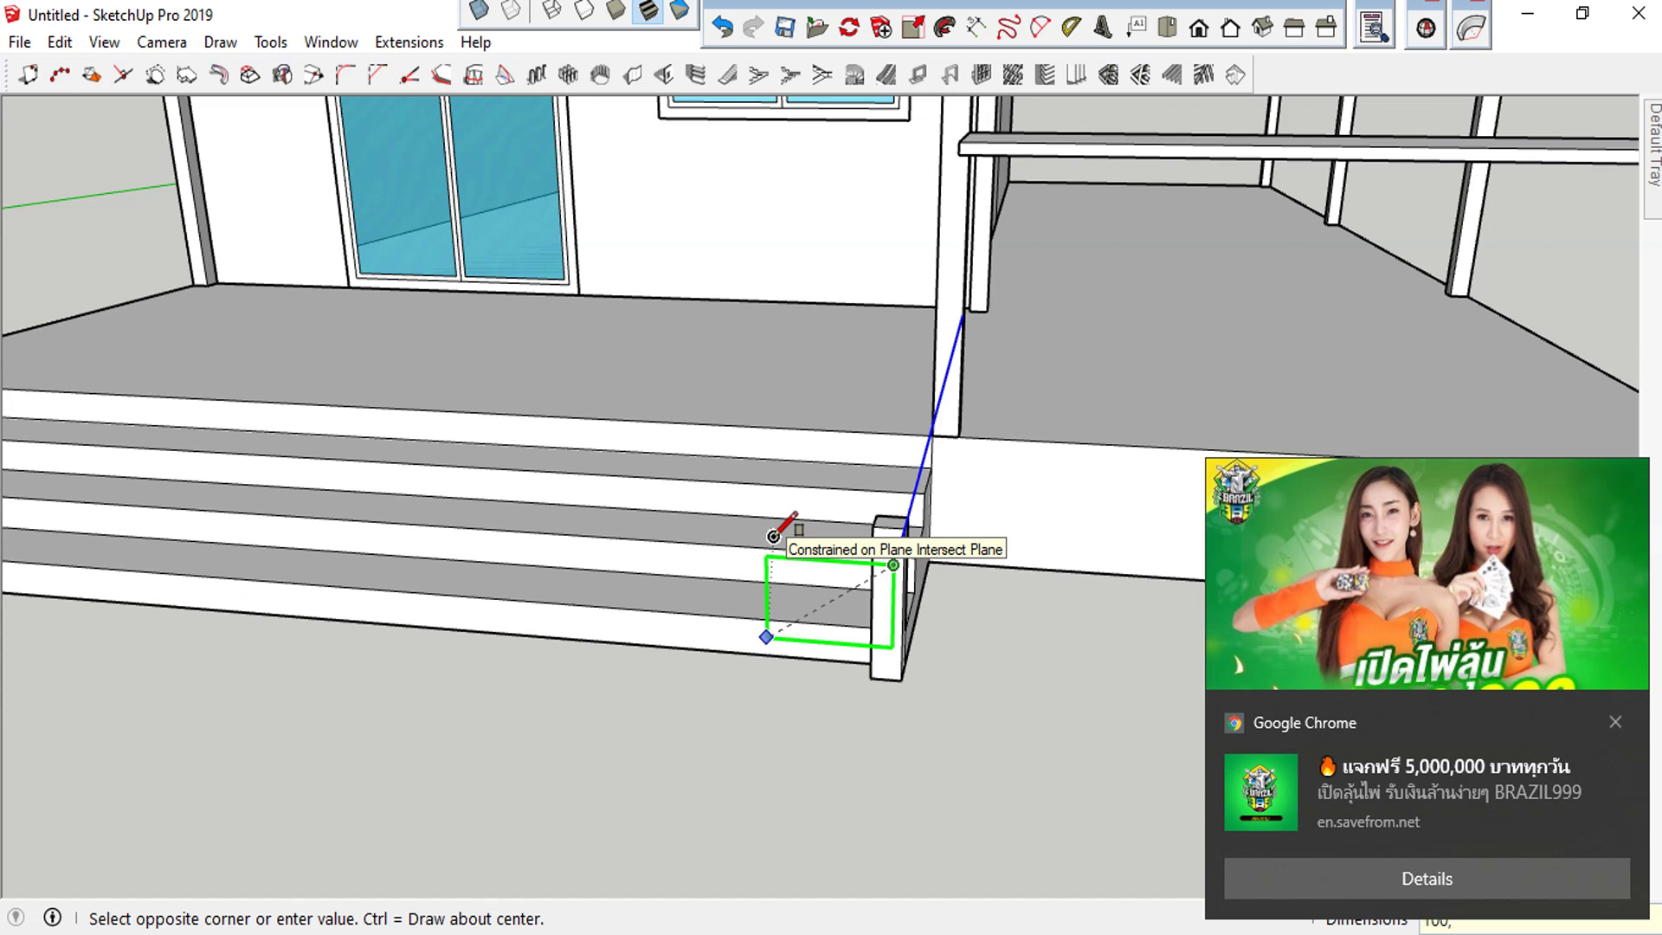
type("100")
key("Return")
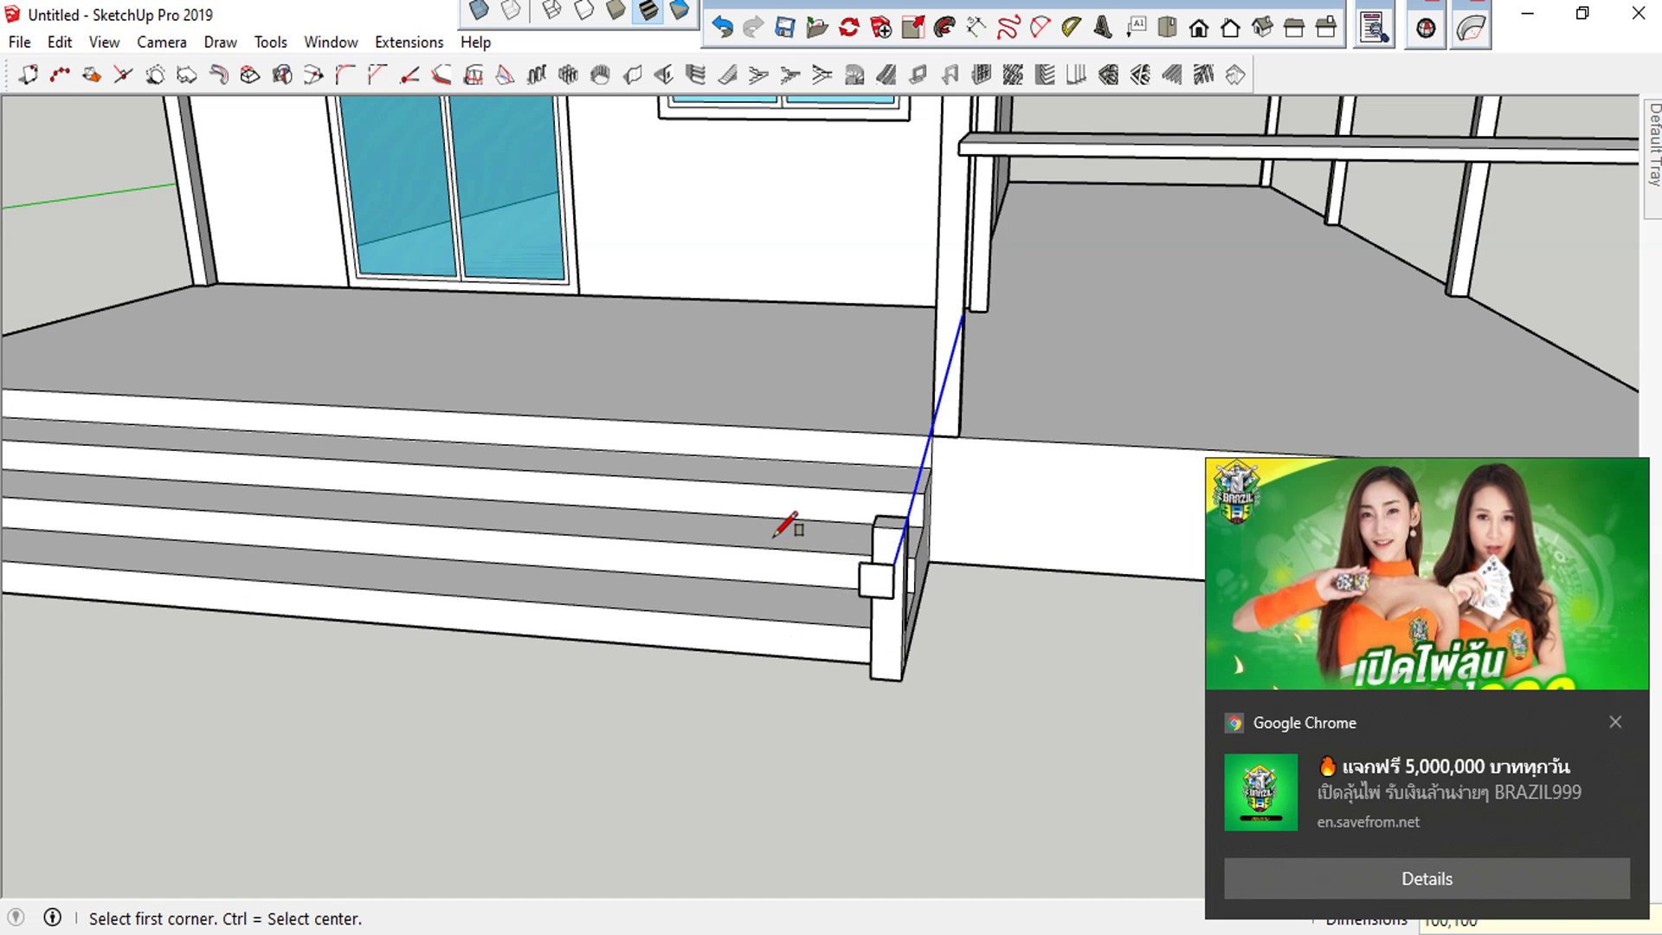
left_click(1615, 722)
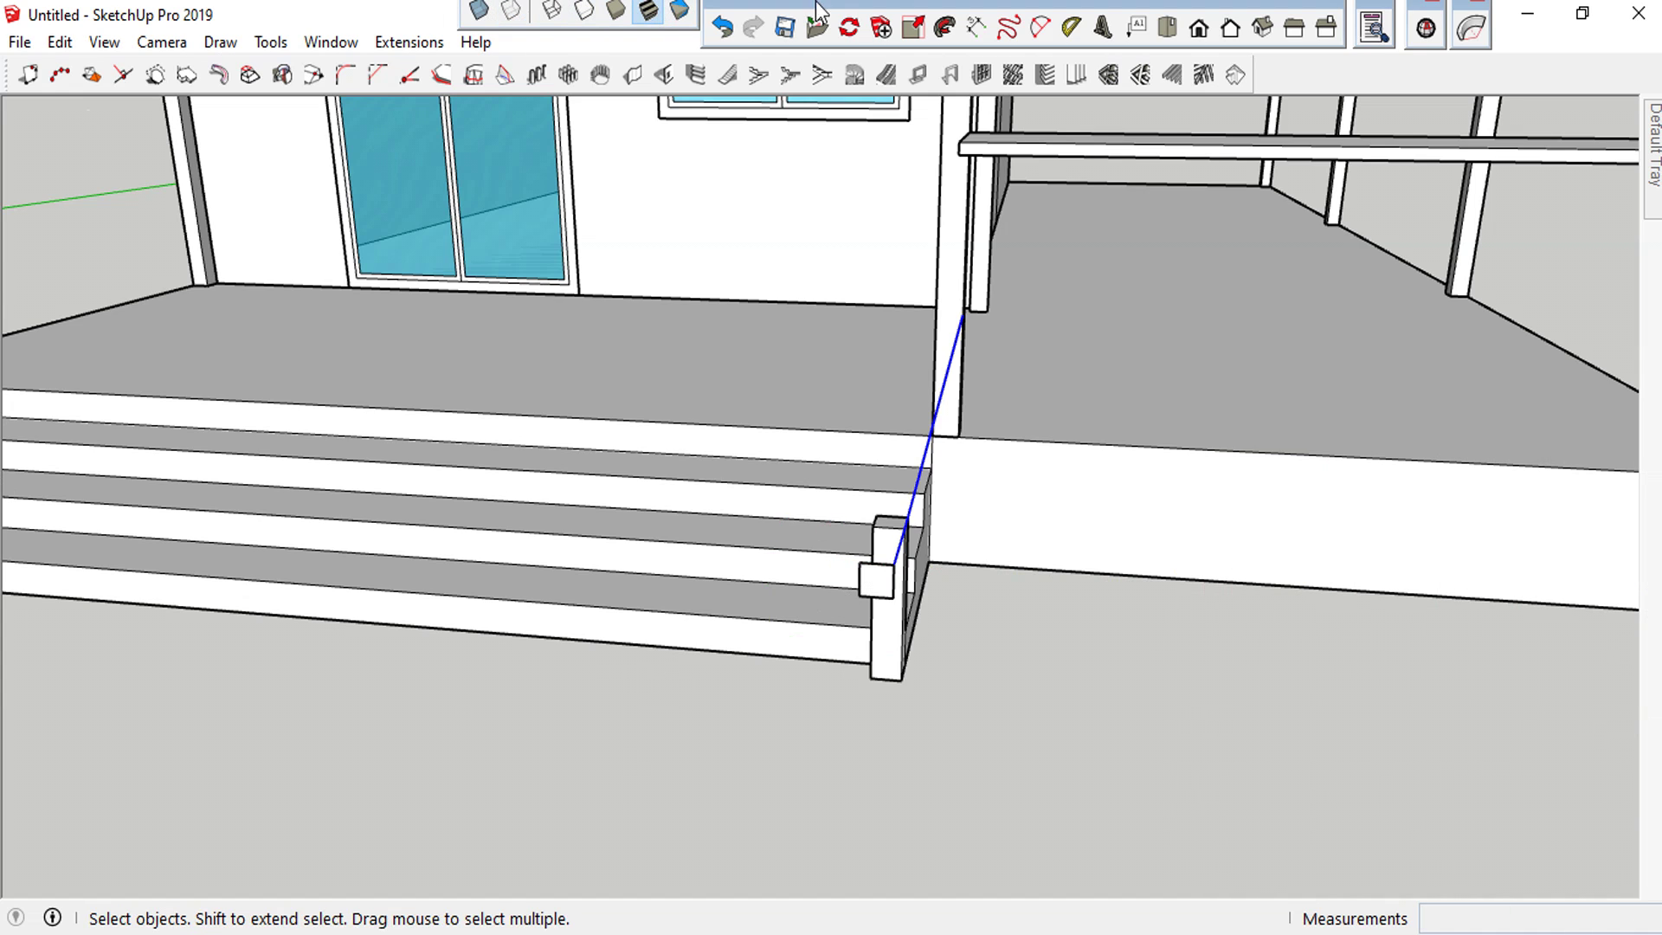
left_click(945, 32)
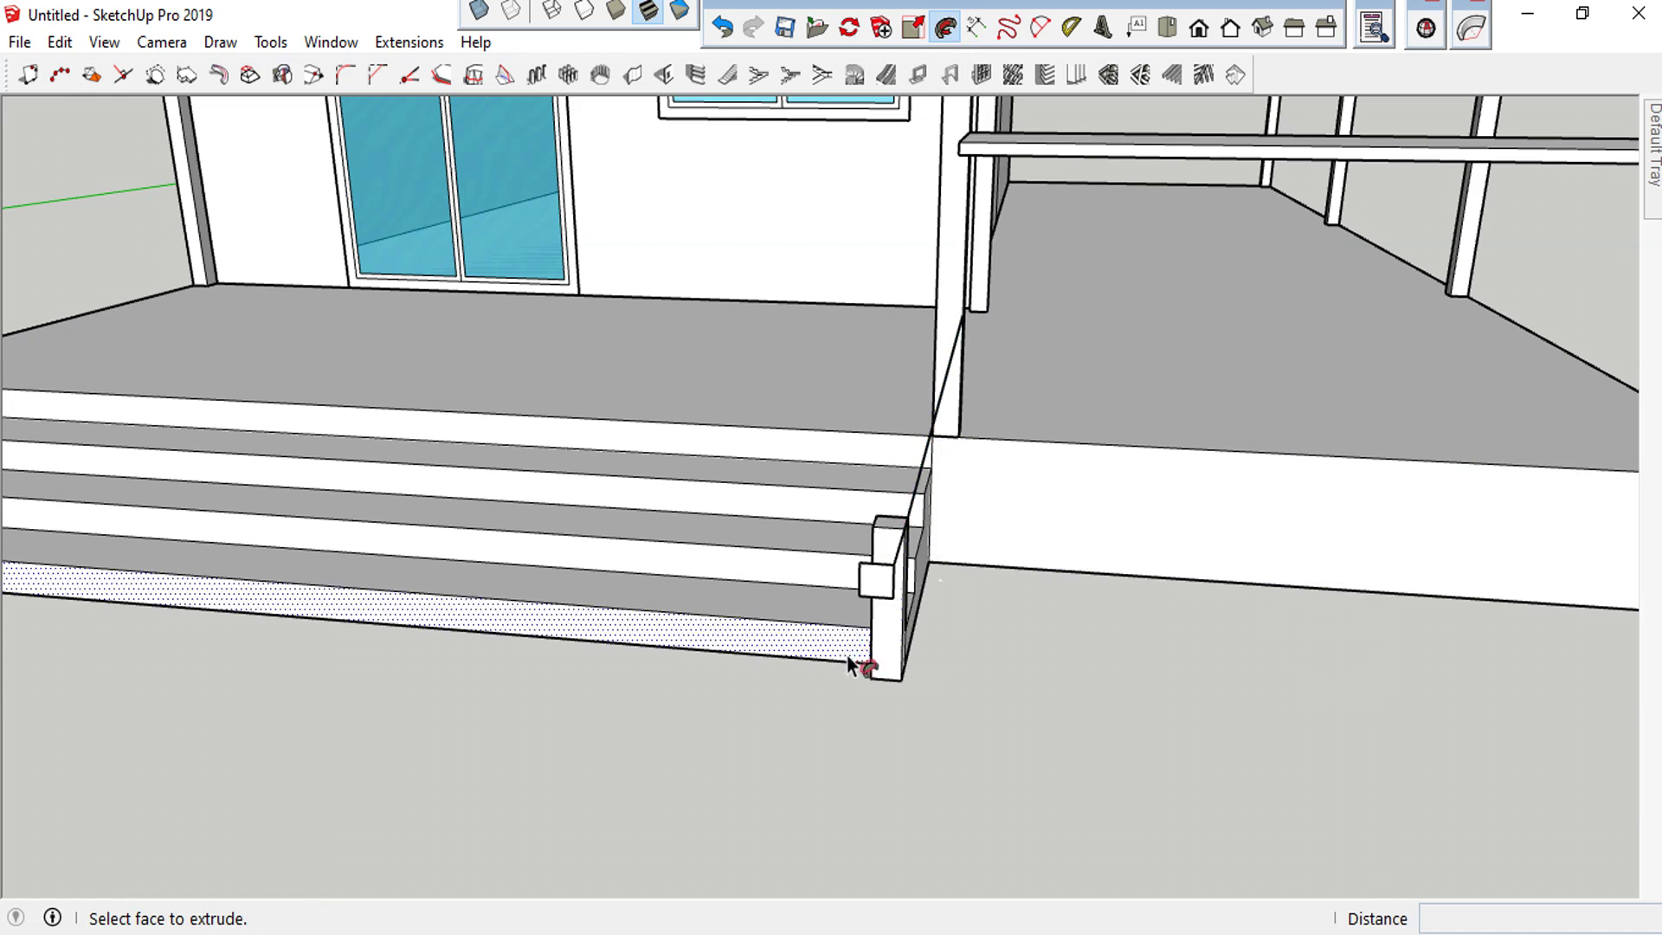
Sweep the square profile along the guide line to form the sloped handrail
left_click(875, 580)
mouse_move(878, 582)
middle_mouse_down()
mouse_move(701, 557)
mouse_move(464, 583)
mouse_move(853, 575)
middle_mouse_up()
key("space")
scroll(853, 575, "up", 3)
scroll(847, 560, "up", 2)
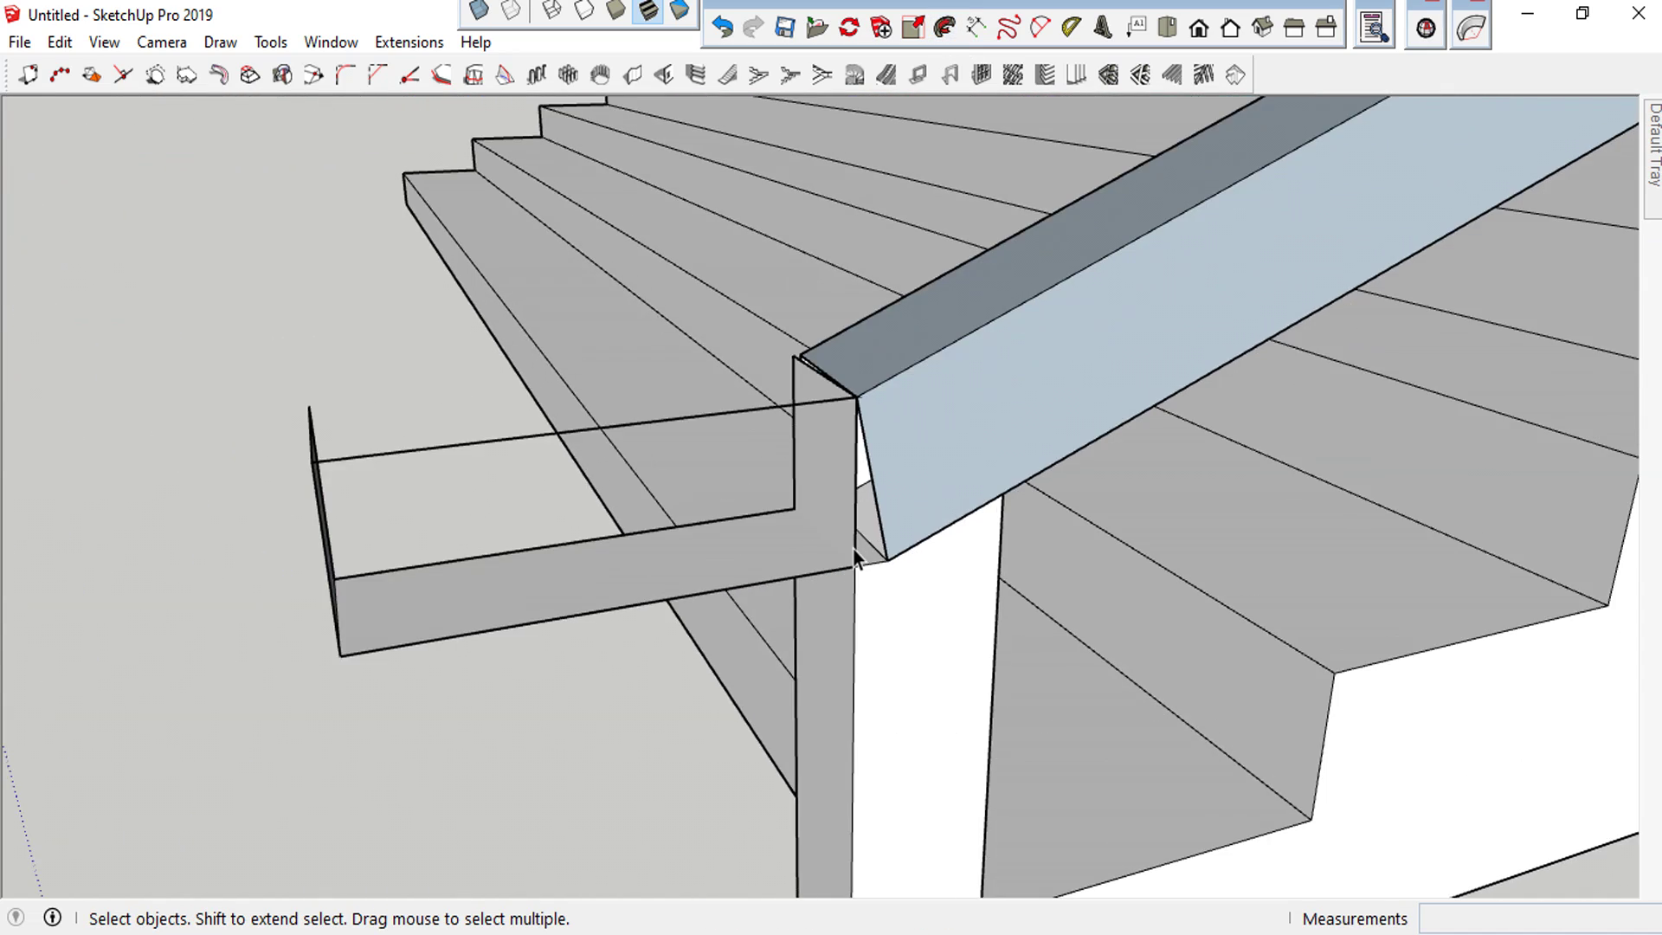
Draw lines closing the handrail end and its top at the post corner
key("l")
scroll(889, 585, "up", 3)
scroll(884, 532, "up", 1)
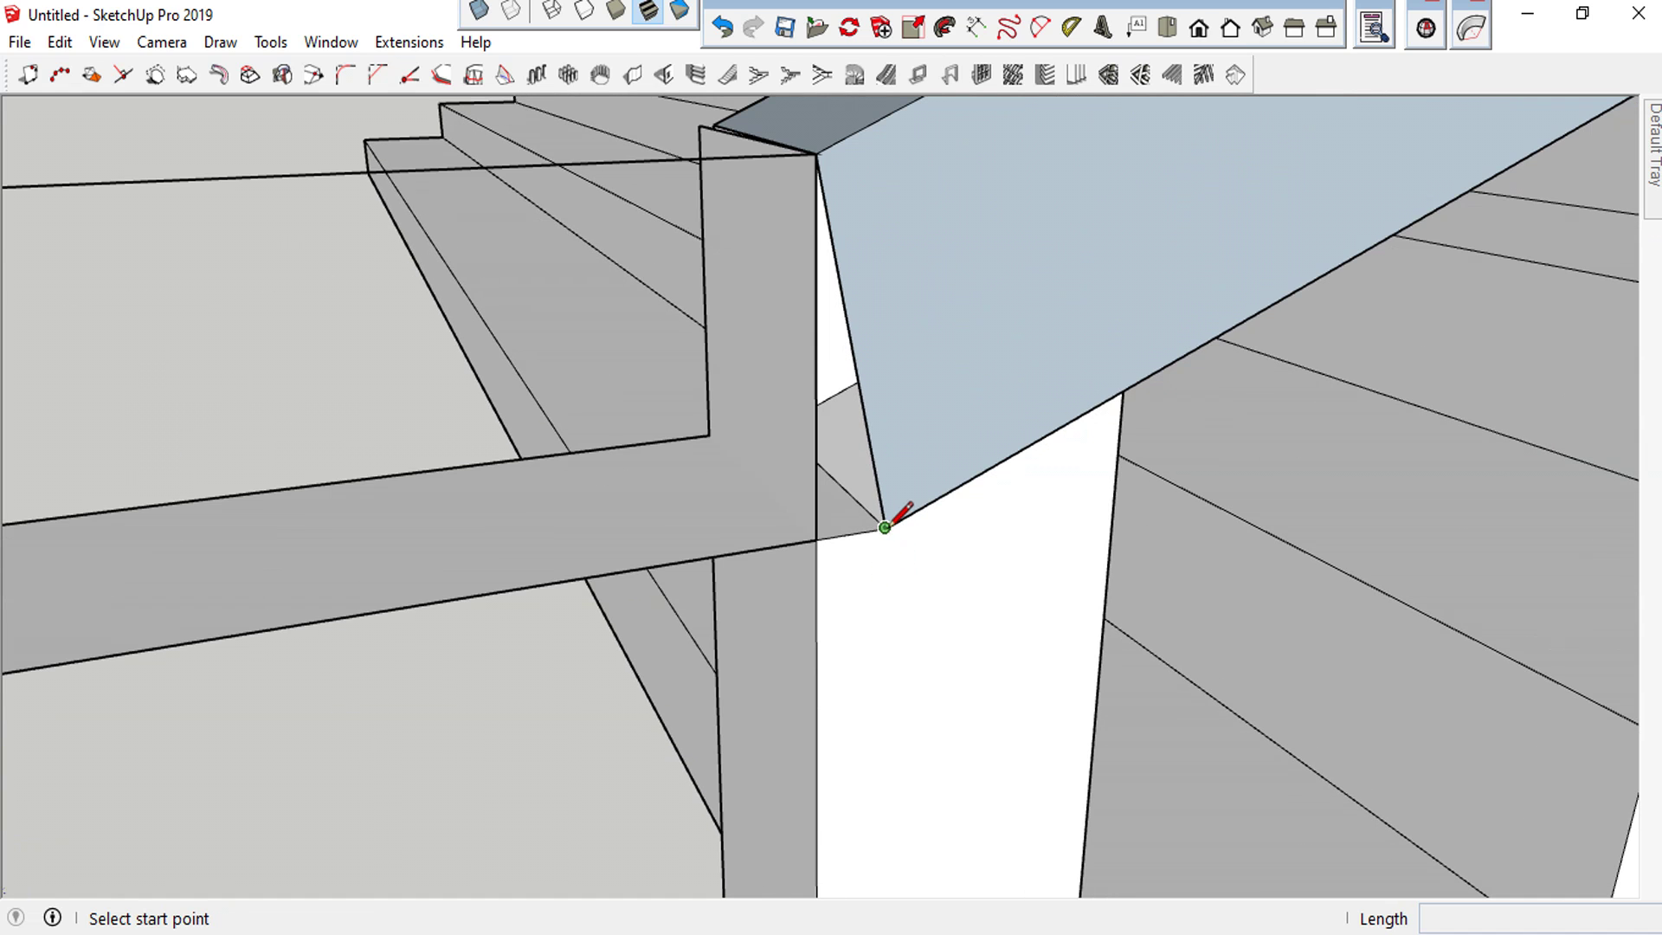
left_click(885, 527)
left_click(817, 536)
mouse_move(816, 532)
middle_mouse_down()
mouse_move(1402, 556)
mouse_move(832, 444)
mouse_move(1235, 538)
mouse_move(1265, 458)
middle_mouse_up()
left_click(1191, 423)
left_click(855, 334)
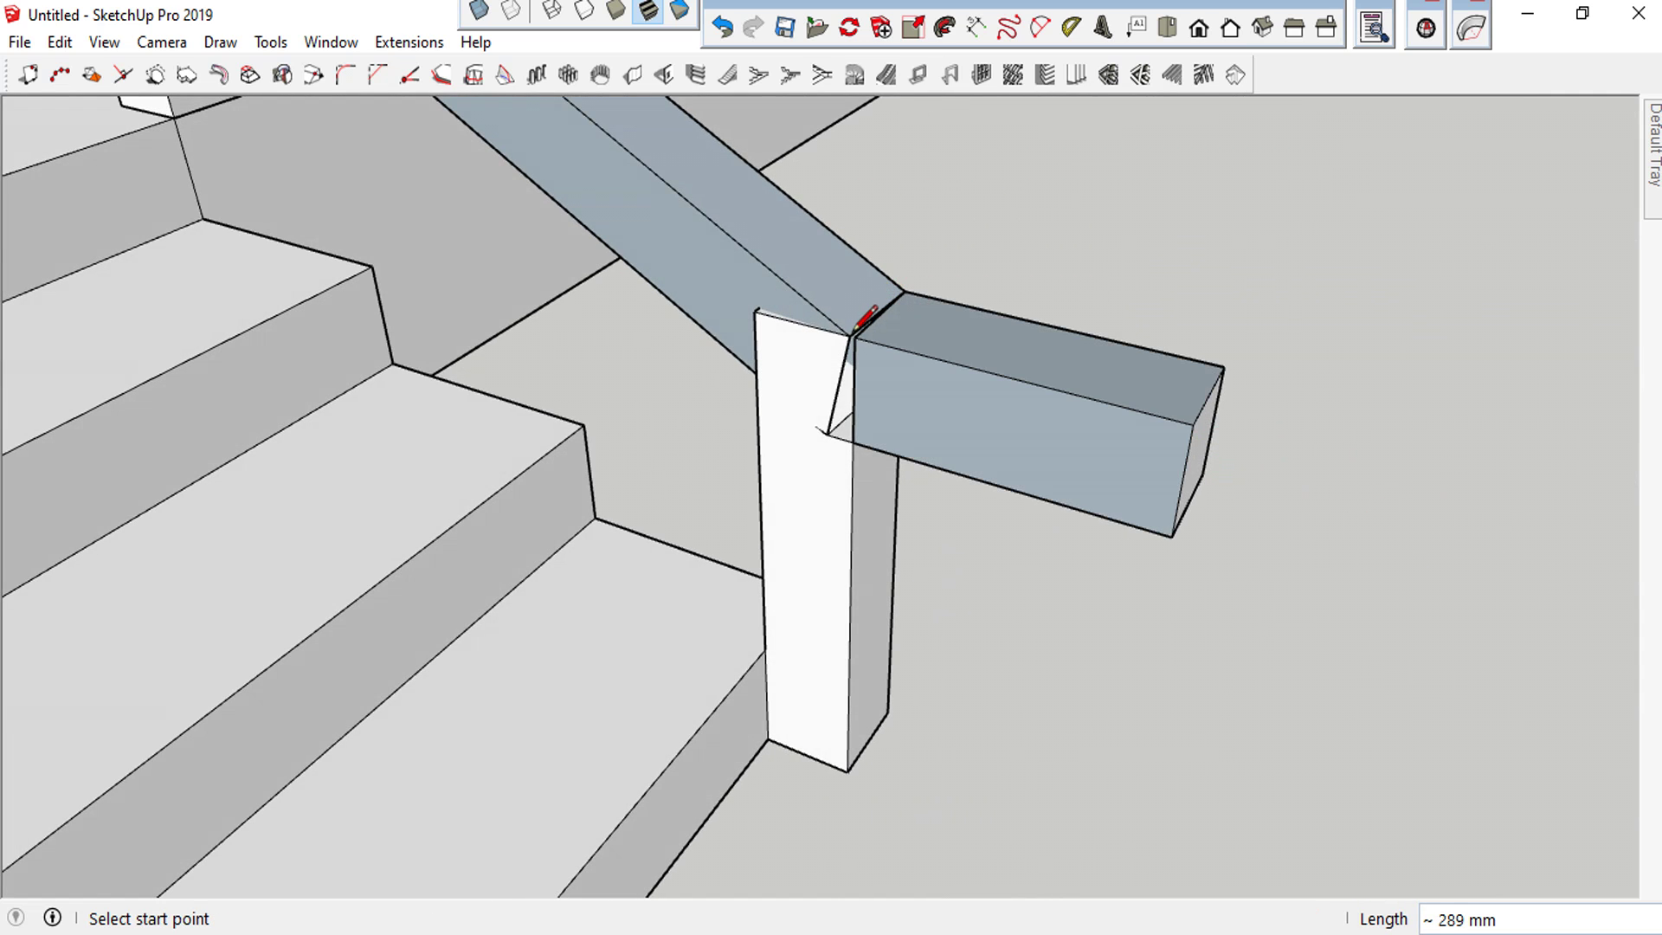
Add short edges filling the post-top corner, then erase the stray short edge
mouse_move(860, 327)
middle_mouse_down()
mouse_move(882, 185)
mouse_move(1072, 338)
middle_mouse_up()
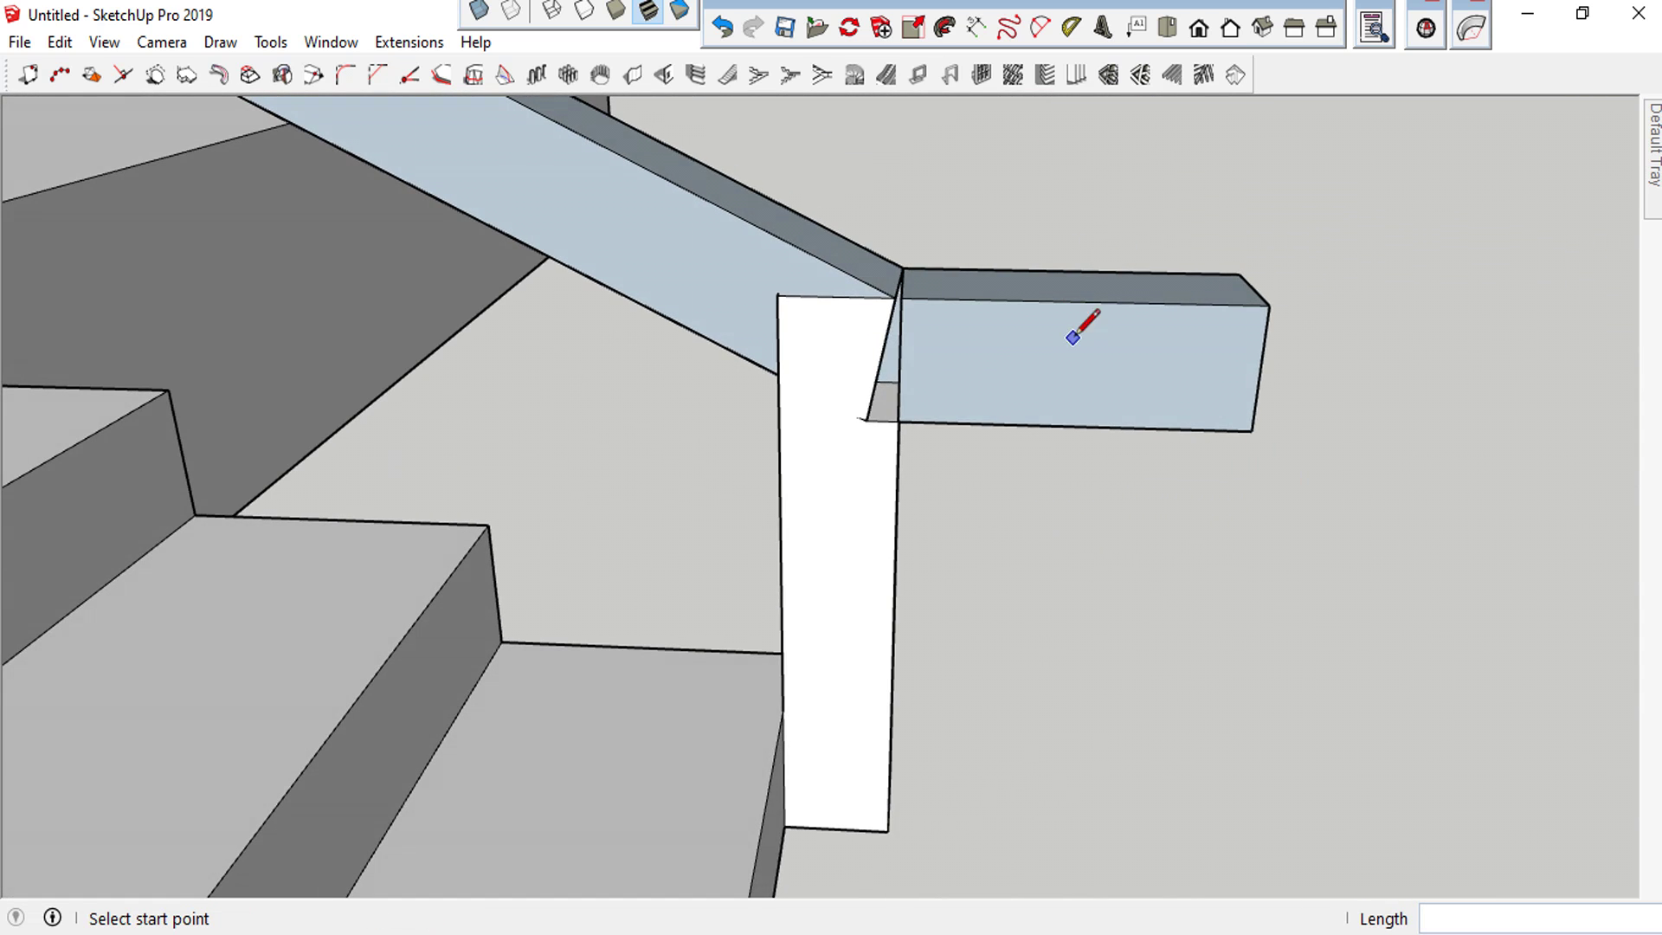
left_click(868, 417)
left_click(898, 400)
scroll(900, 326, "up", 2)
scroll(901, 275, "up", 2)
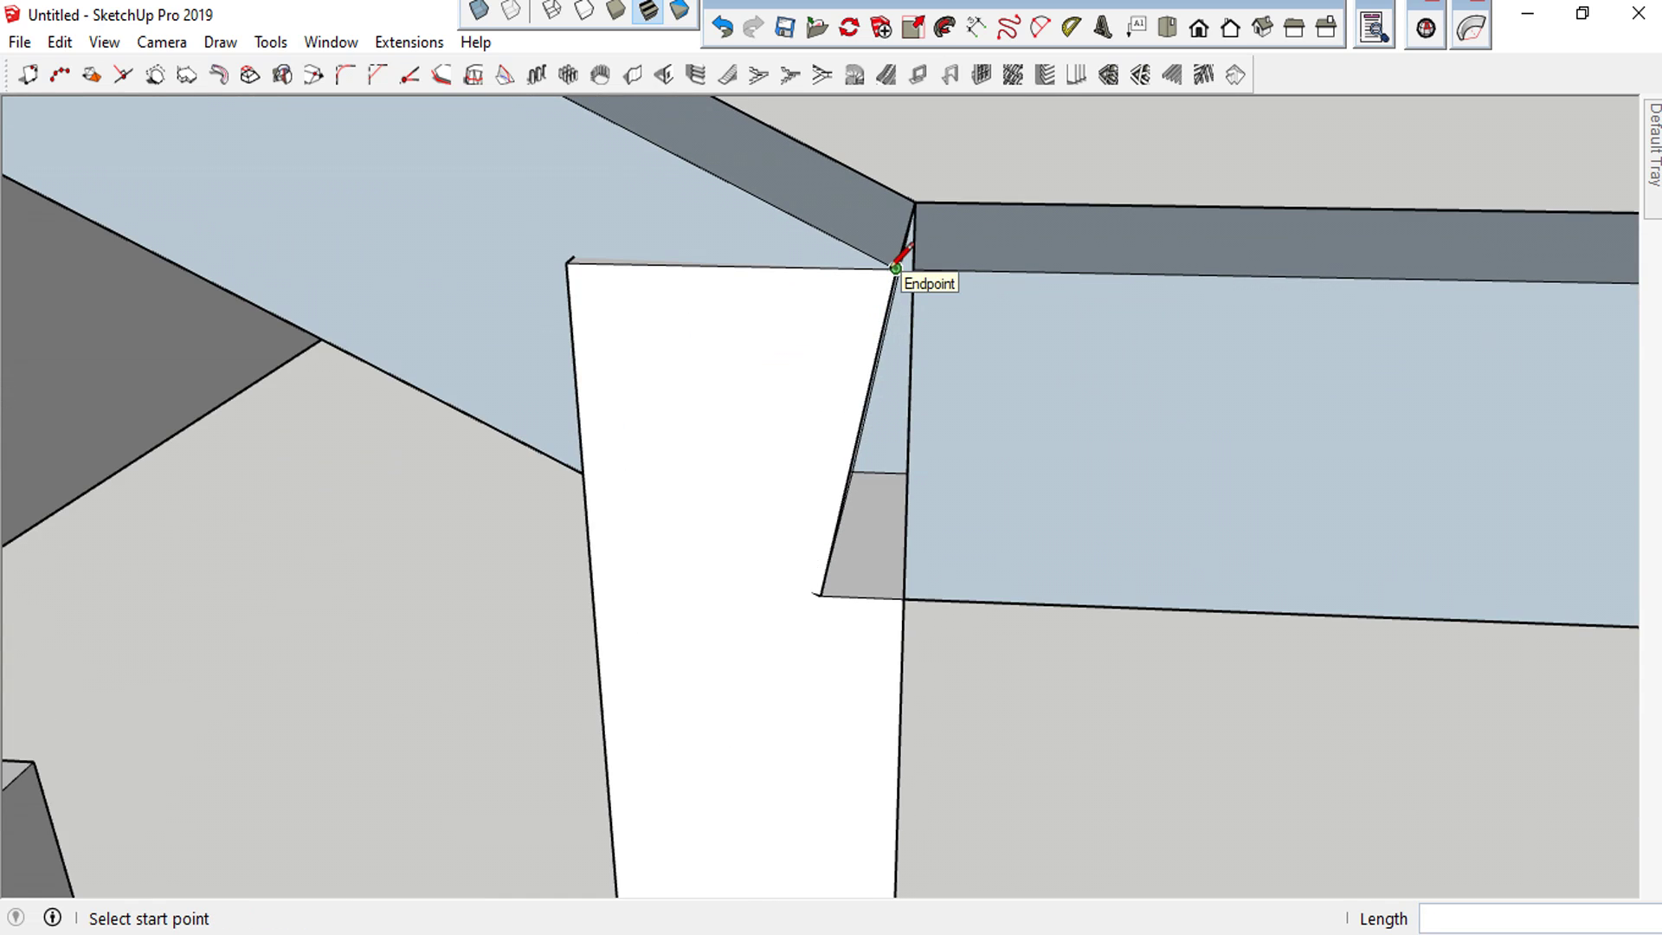
scroll(900, 269, "up", 1)
left_click(898, 268)
left_click(921, 271)
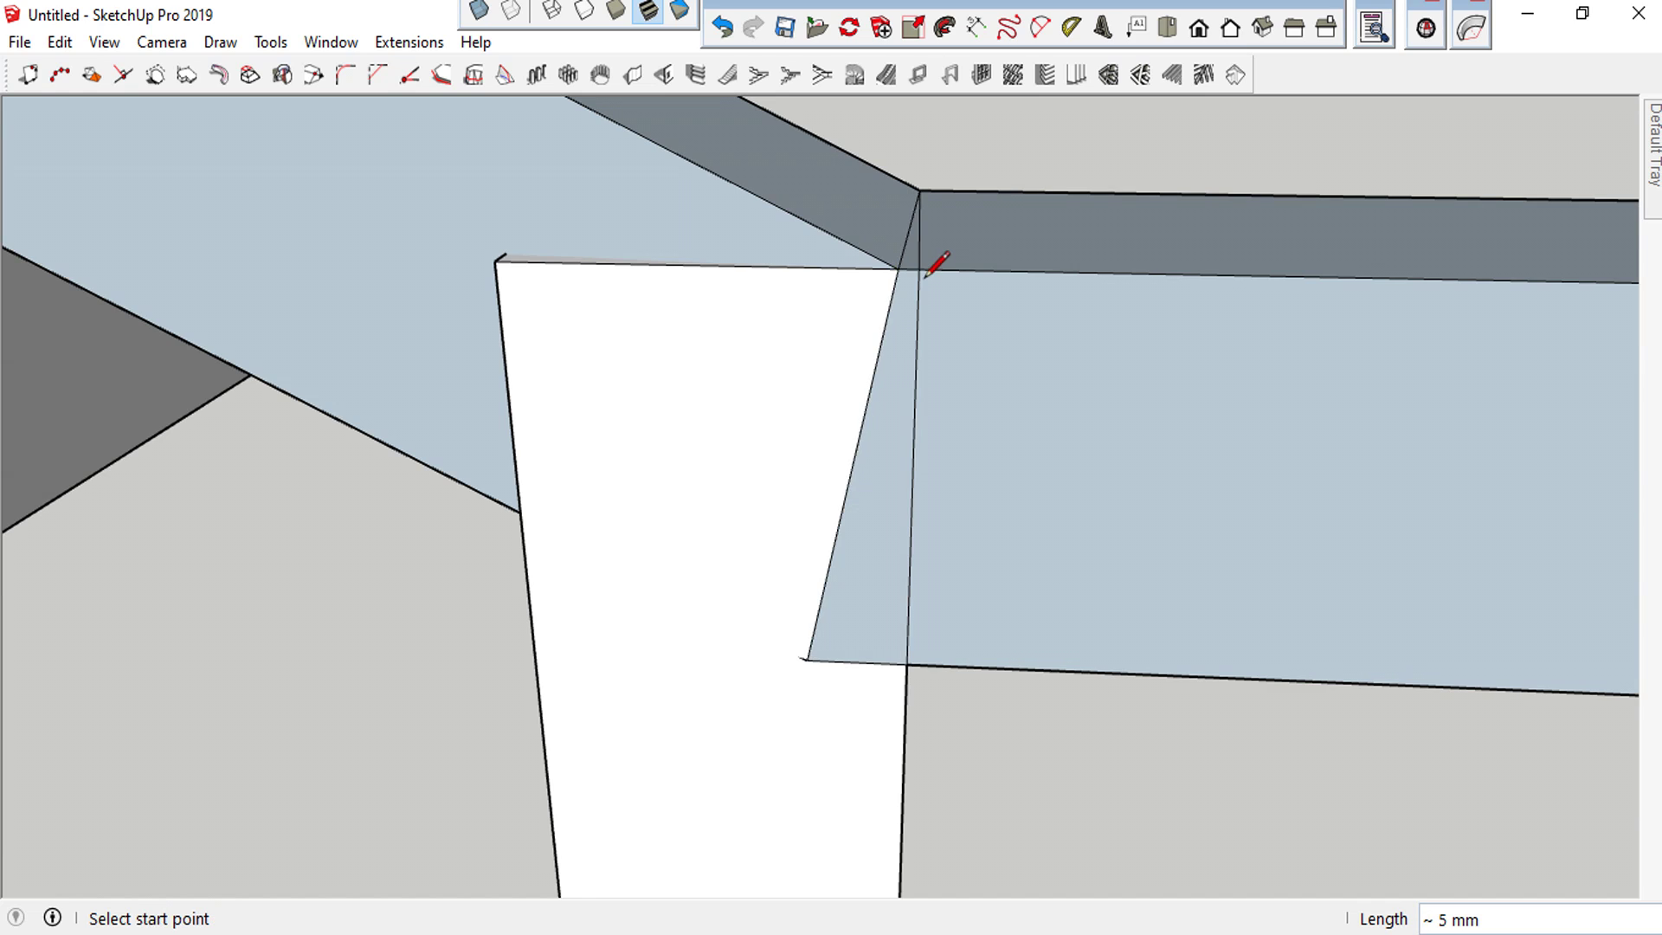
key("space")
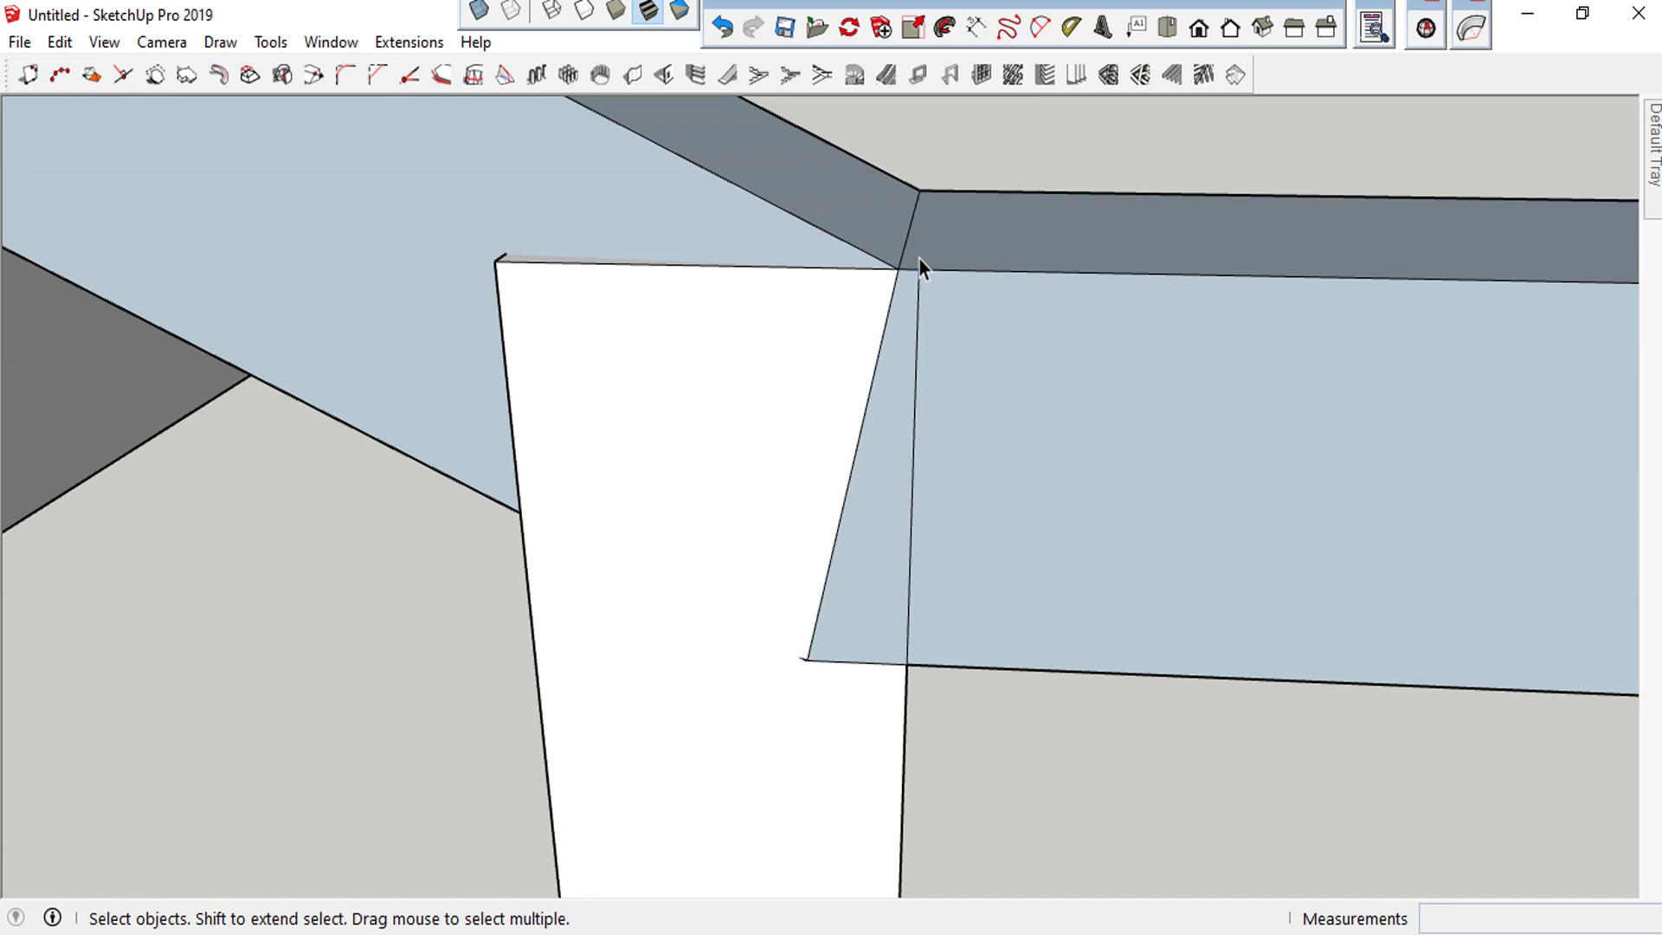
left_click(901, 258)
key("Delete")
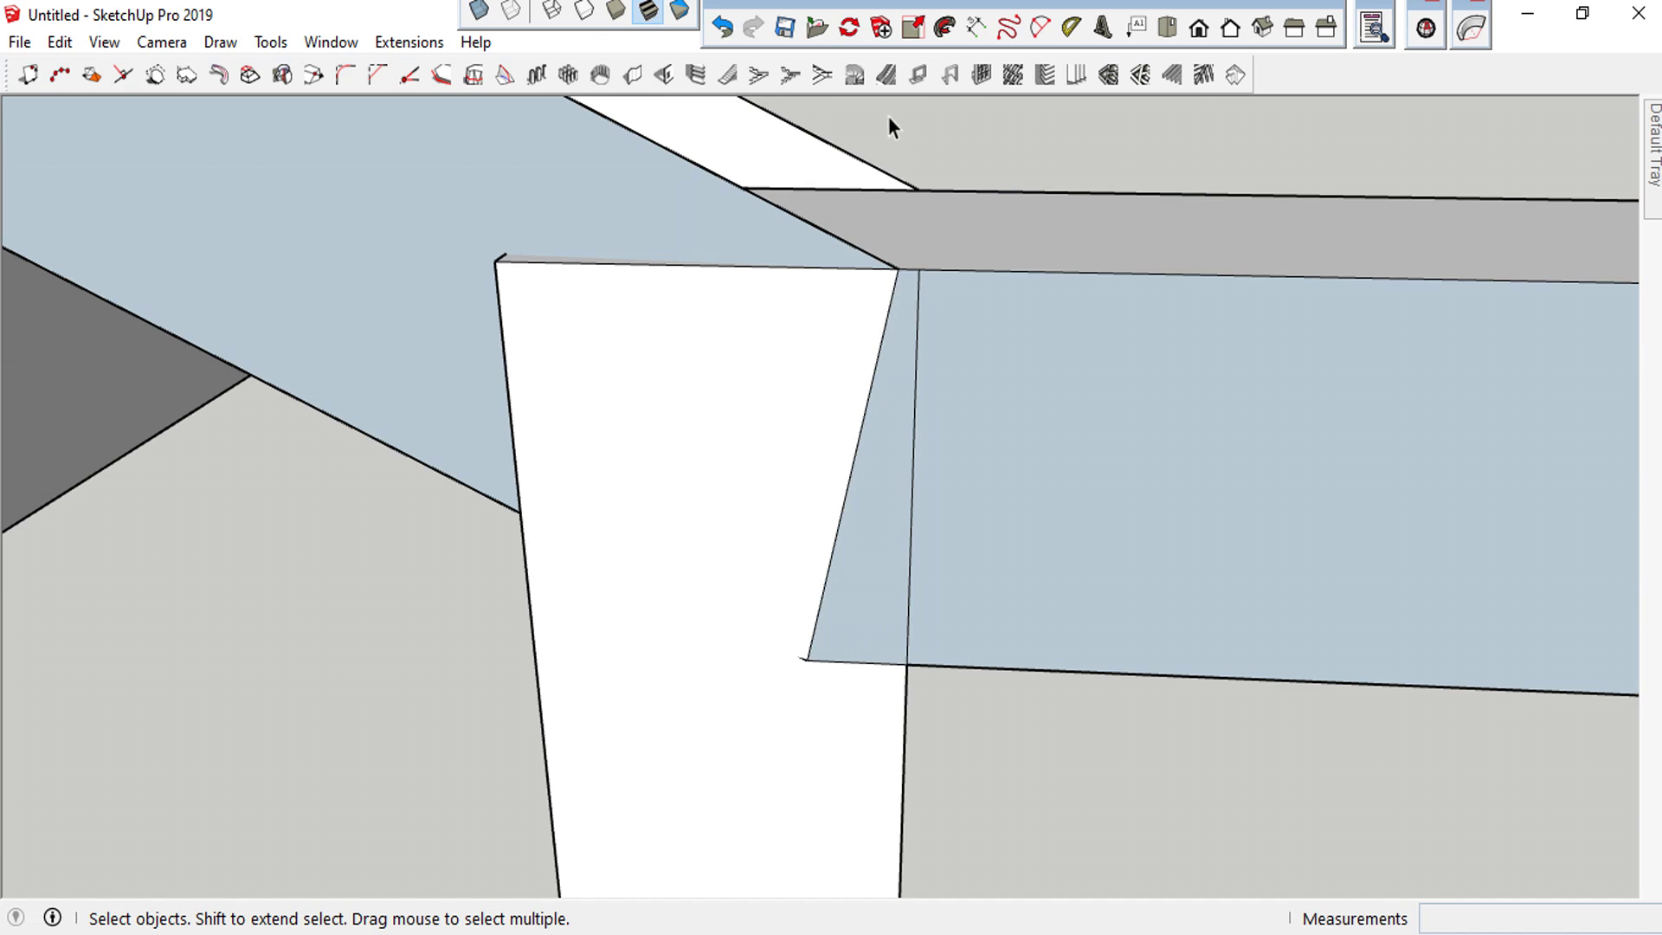
Restore the erased edges and delete the vertical post-corner edge so the faces merge
left_click(724, 29)
left_click(880, 358)
key("Delete")
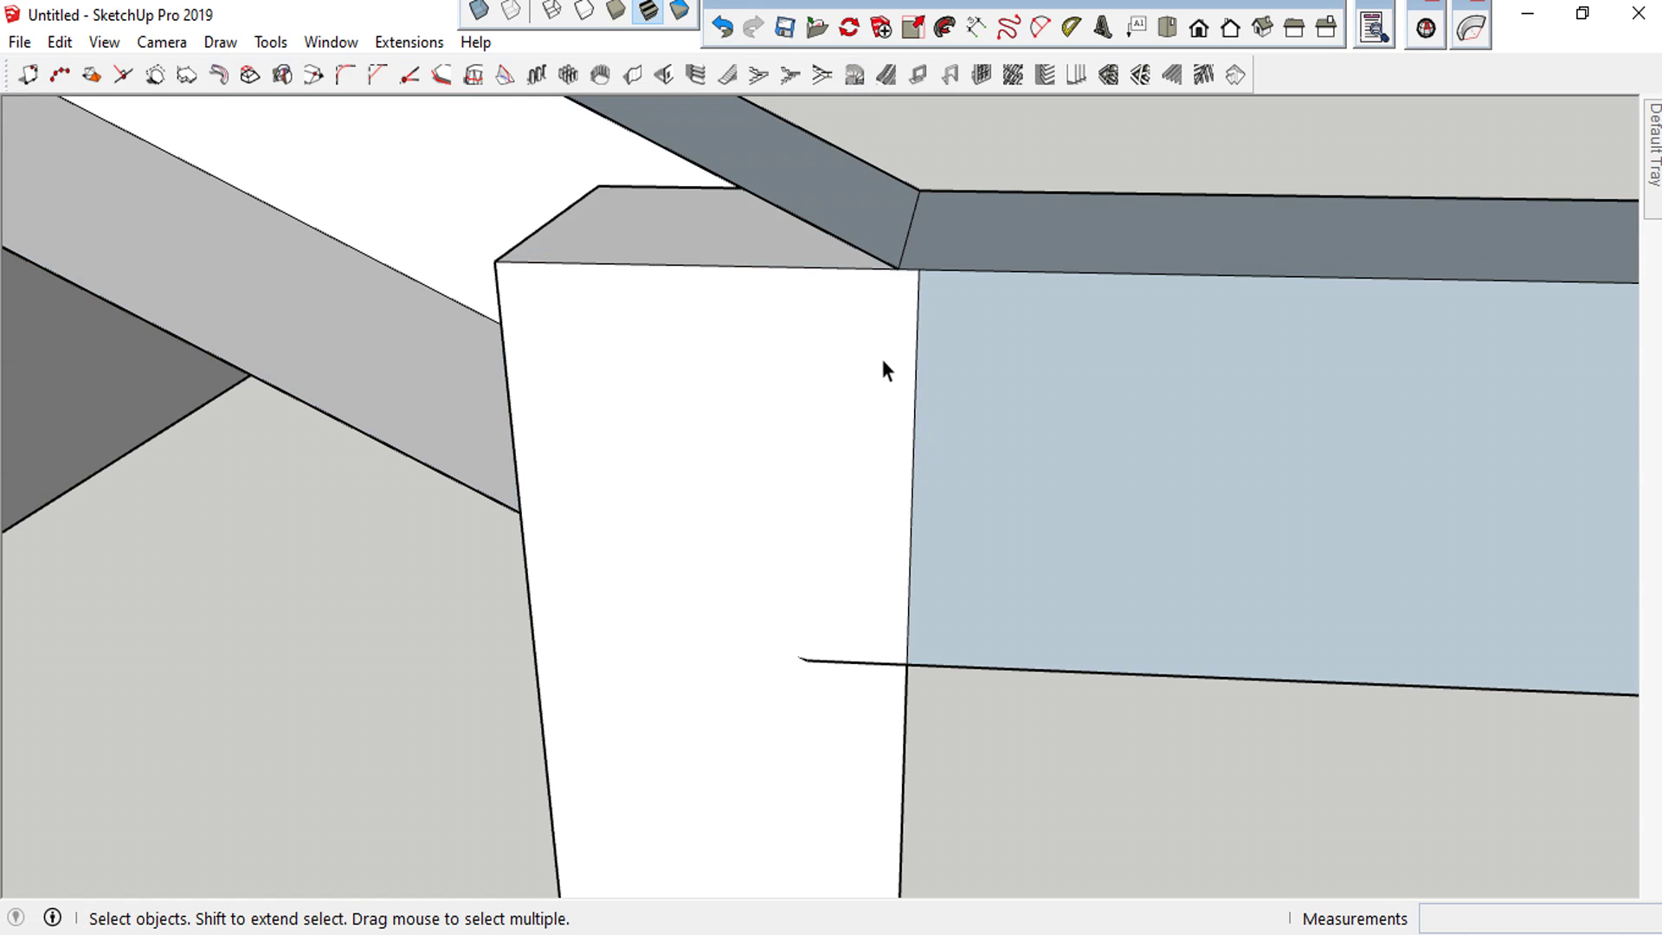
left_click(731, 38)
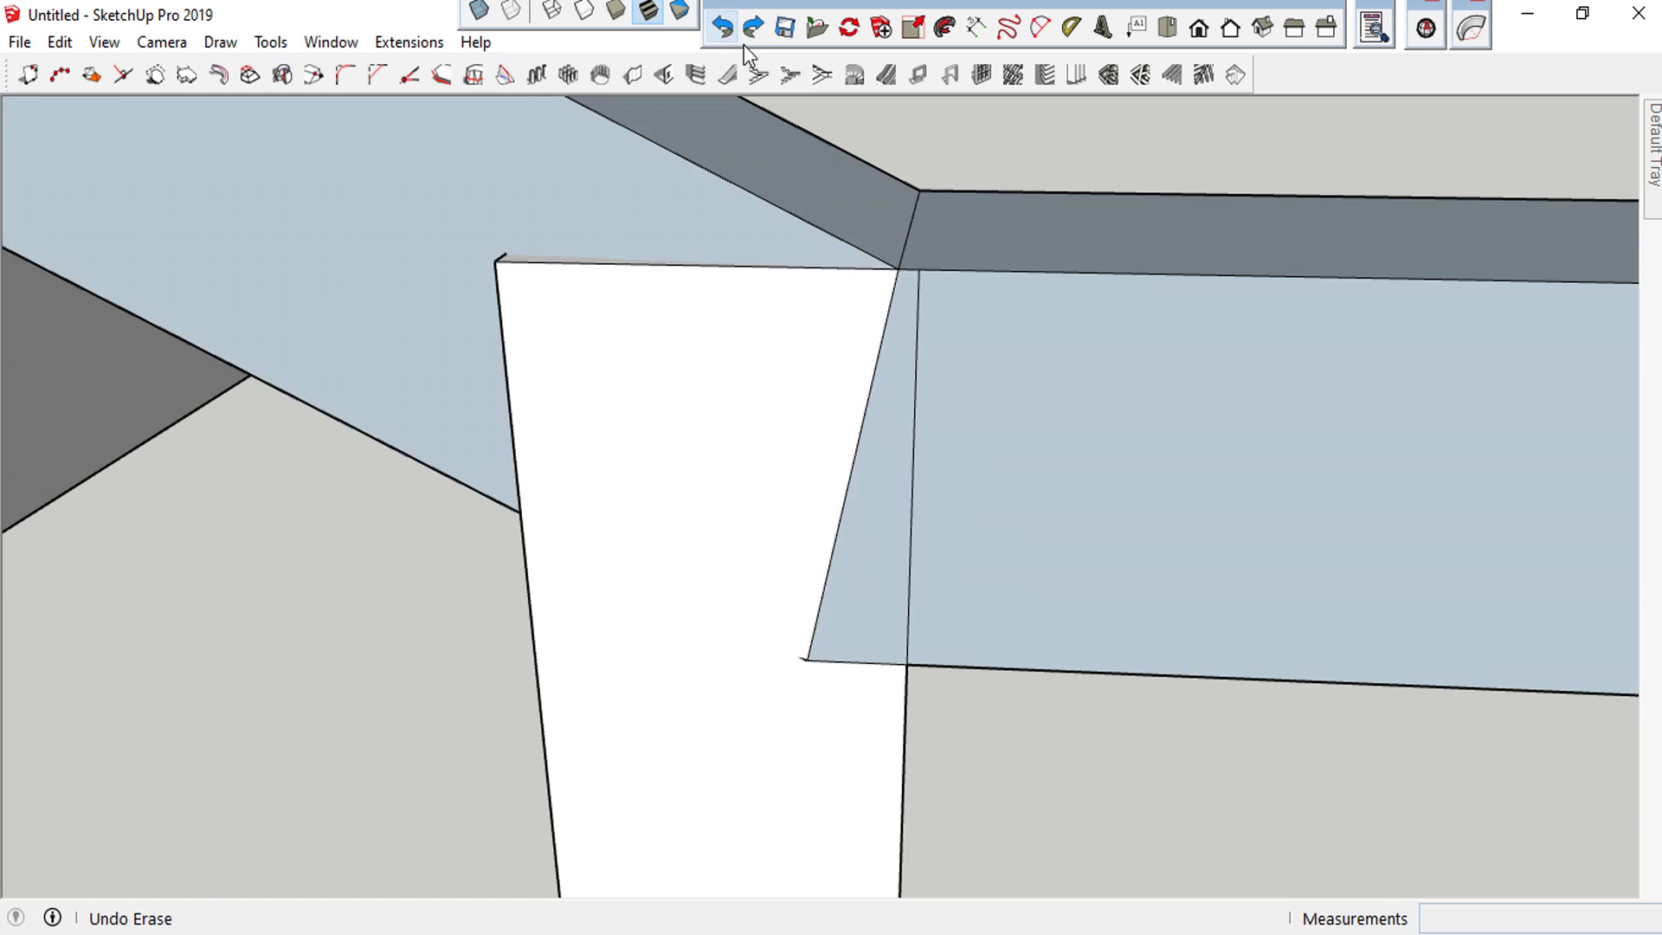
scroll(840, 377, "up", 2)
left_click(878, 422)
left_click(869, 417)
key("Delete")
Draw two lines at the rail-post corner to close the joint with a new face
scroll(779, 416, "down", 2)
mouse_move(757, 409)
middle_mouse_down()
mouse_move(1020, 299)
mouse_move(377, 345)
middle_mouse_up()
scroll(879, 377, "up", 3)
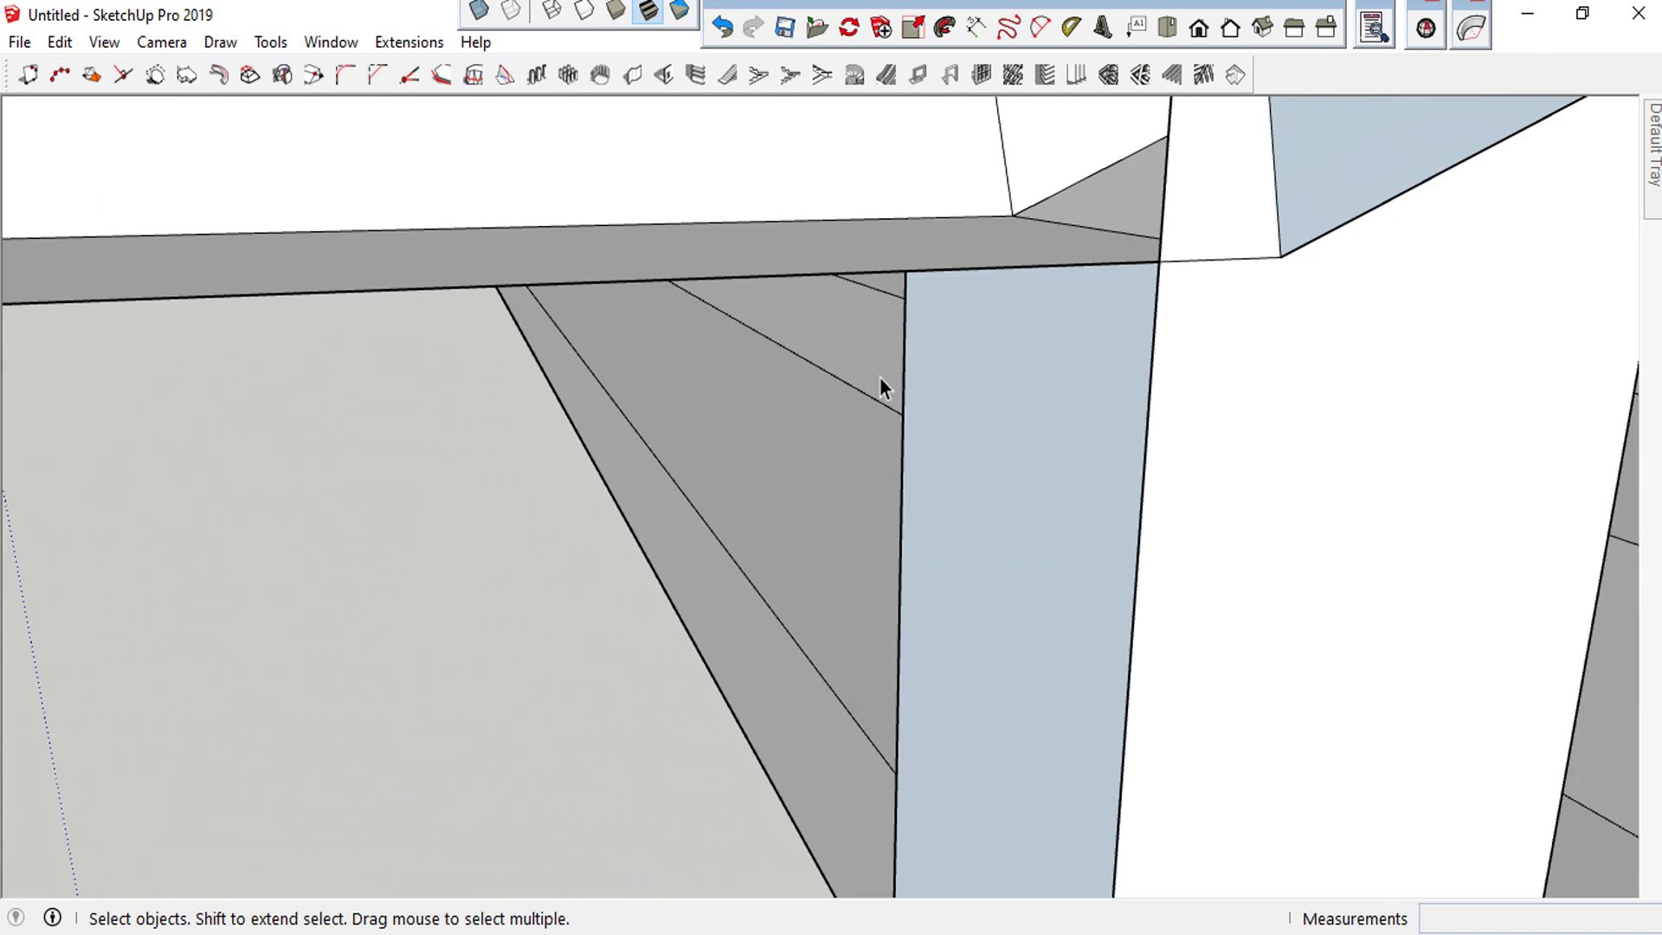
scroll(995, 355, "down", 3)
scroll(900, 403, "up", 2)
scroll(900, 402, "up", 2)
key("l")
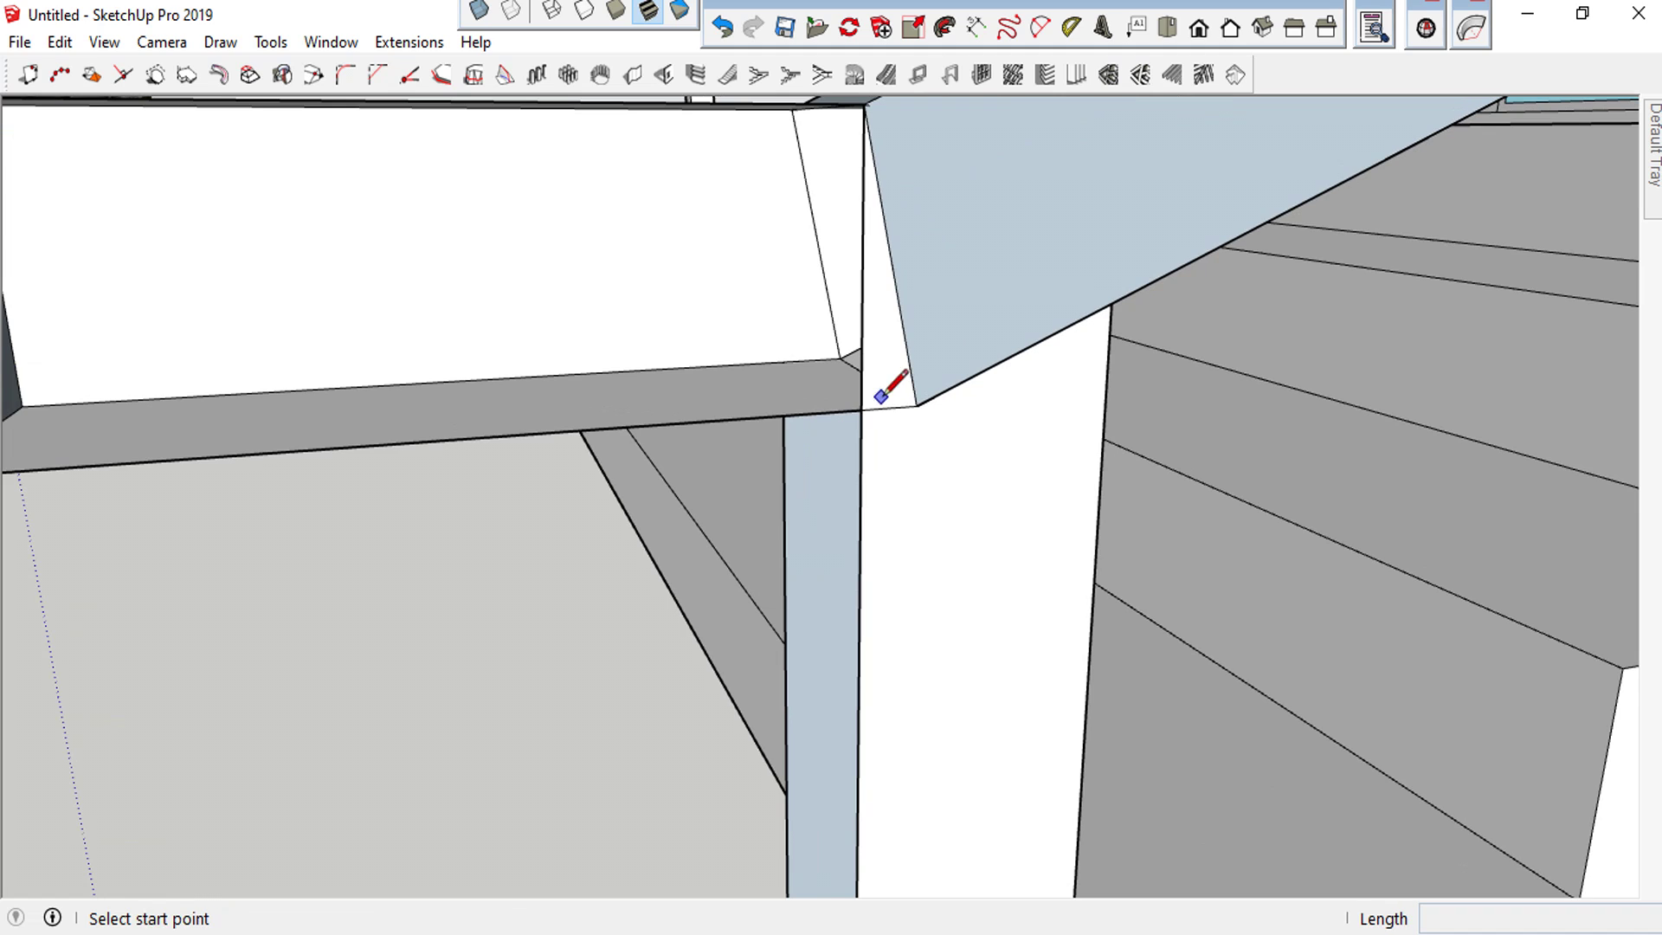
left_click(859, 409)
left_click(919, 406)
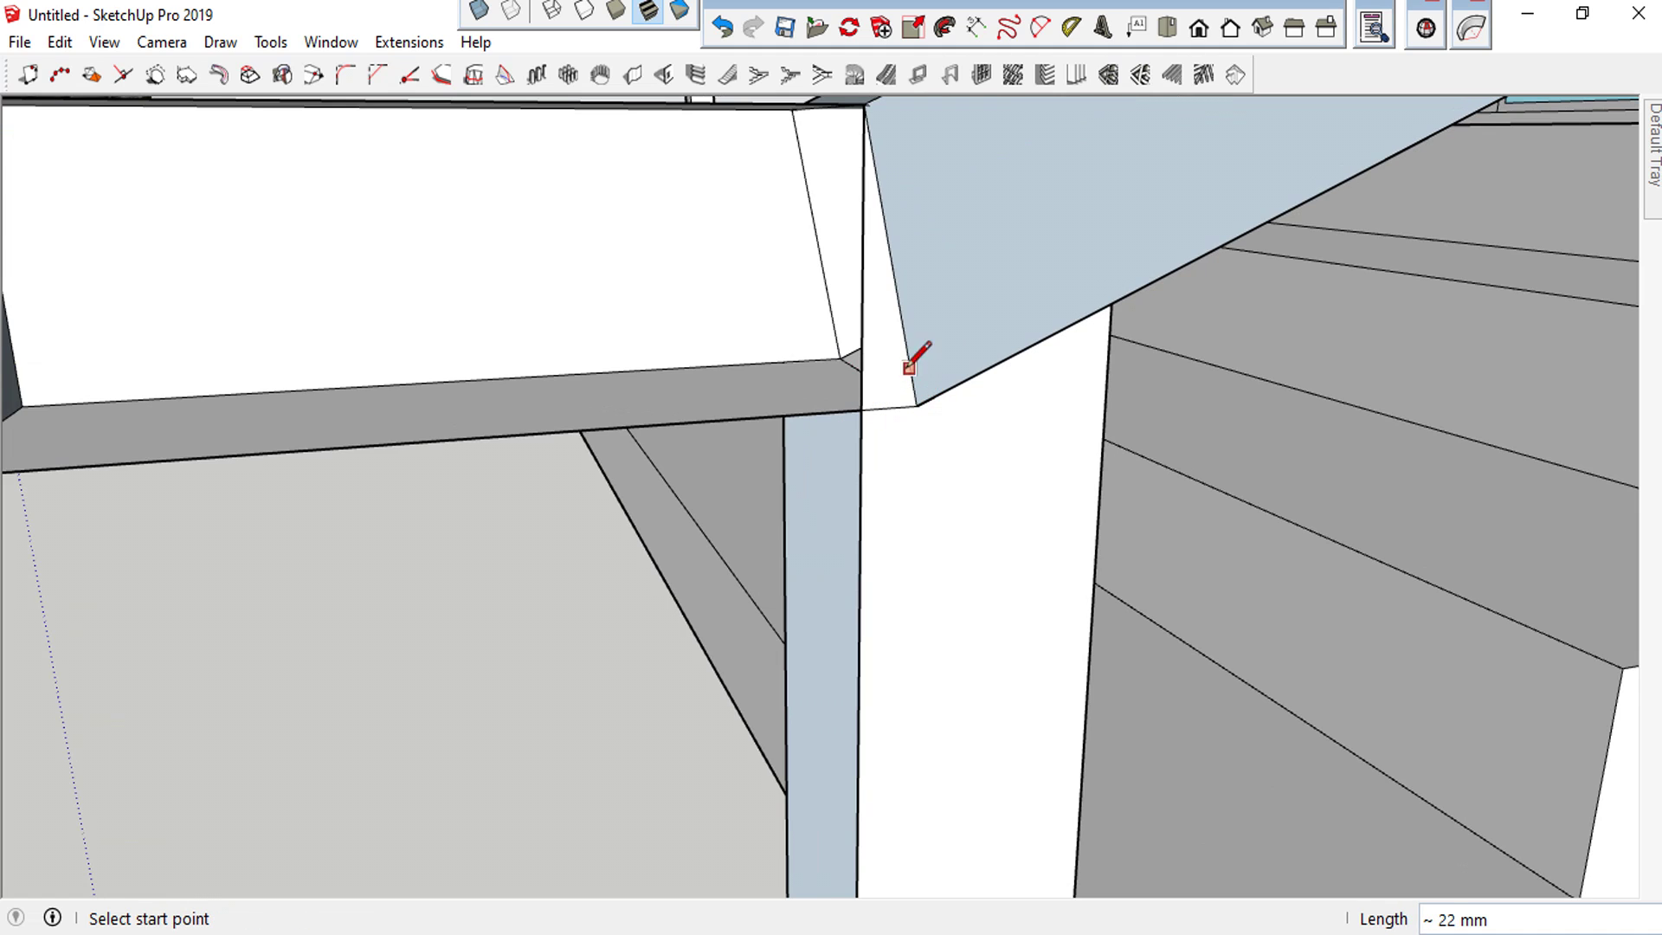
left_click(863, 103)
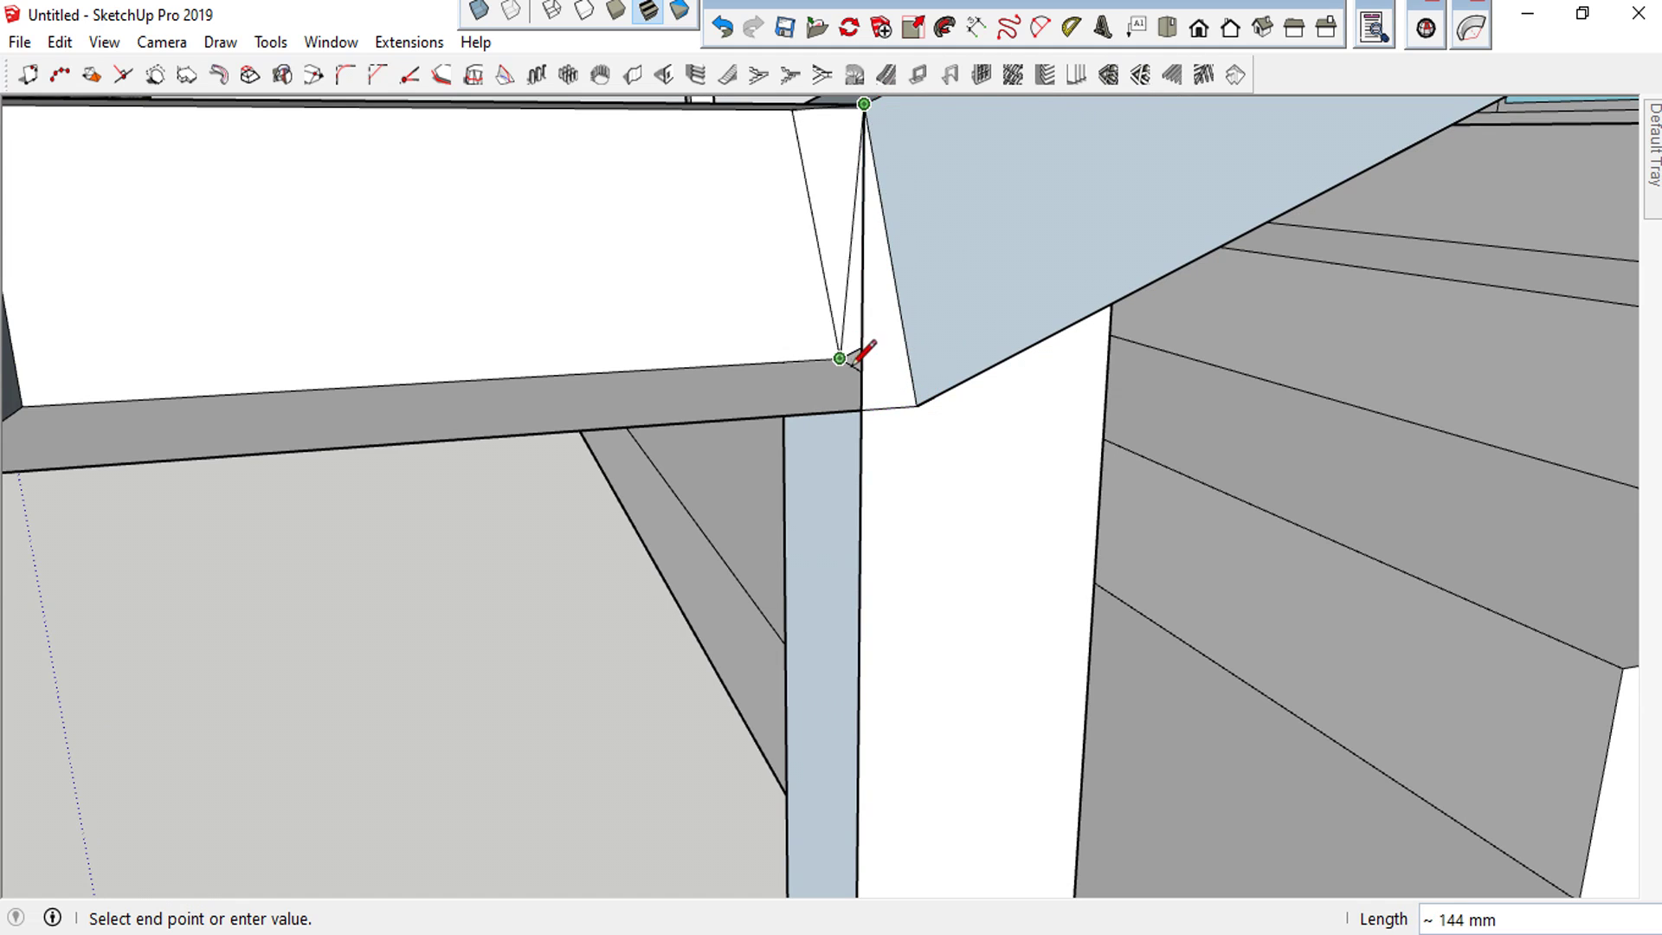
left_click(862, 409)
scroll(862, 408, "down", 3)
key("space")
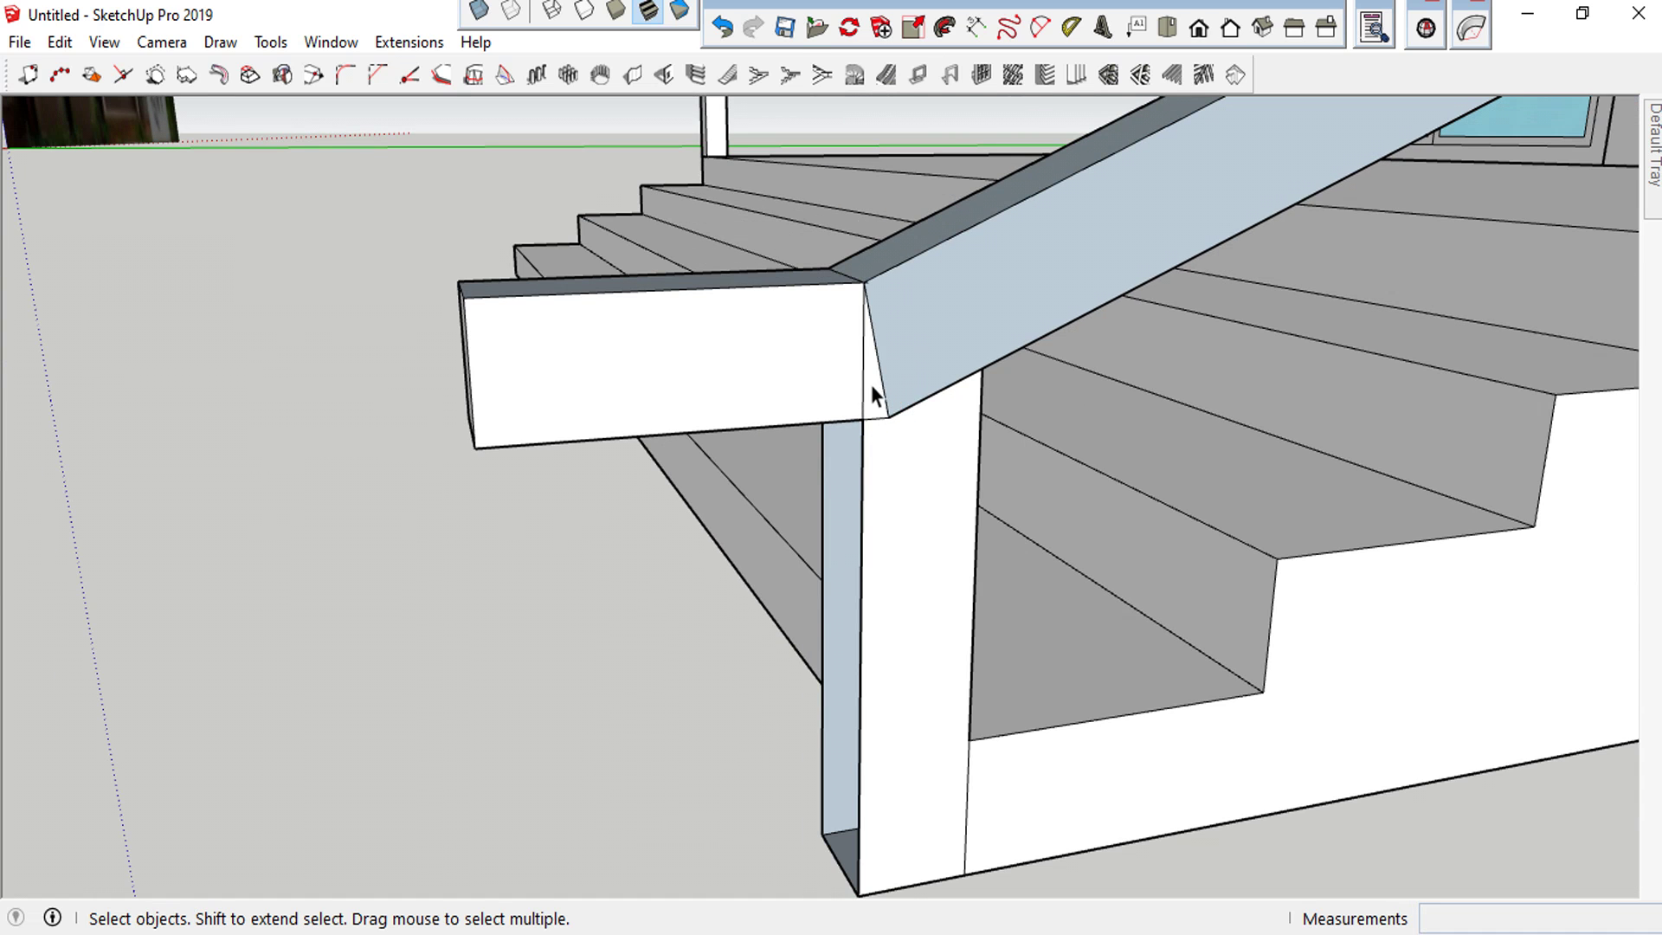
Browse the material collections, switching to the carpet and fabric materials
mouse_move(860, 357)
middle_mouse_down()
mouse_move(975, 397)
mouse_move(878, 385)
middle_mouse_up()
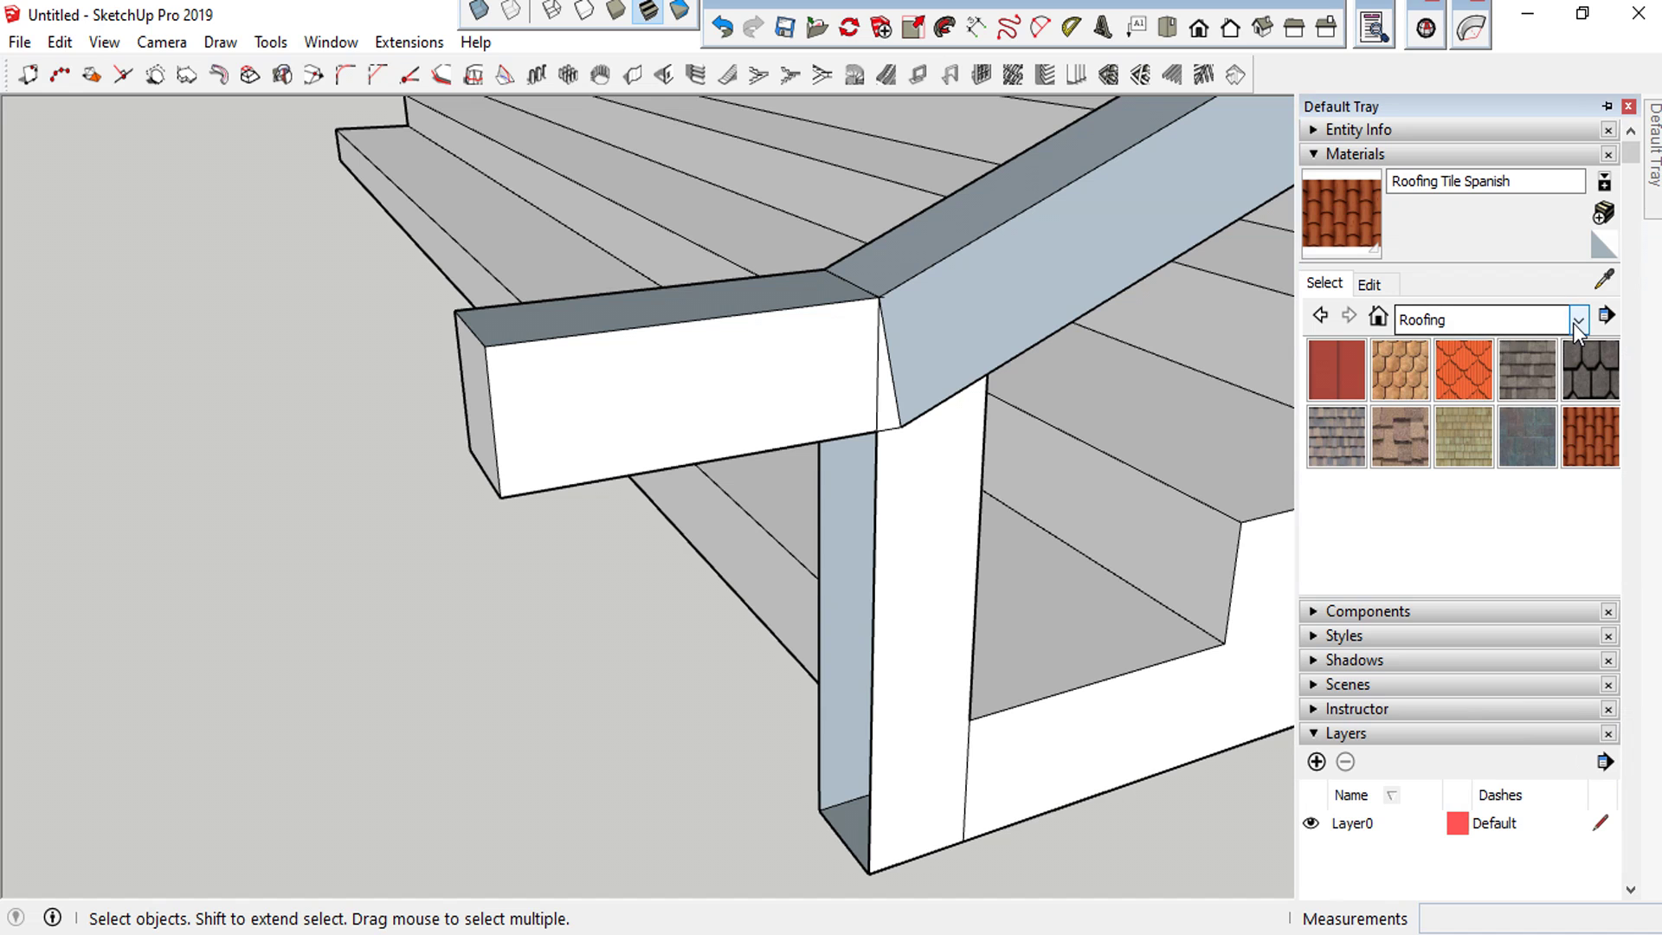
left_click(1575, 322)
left_click(1439, 396)
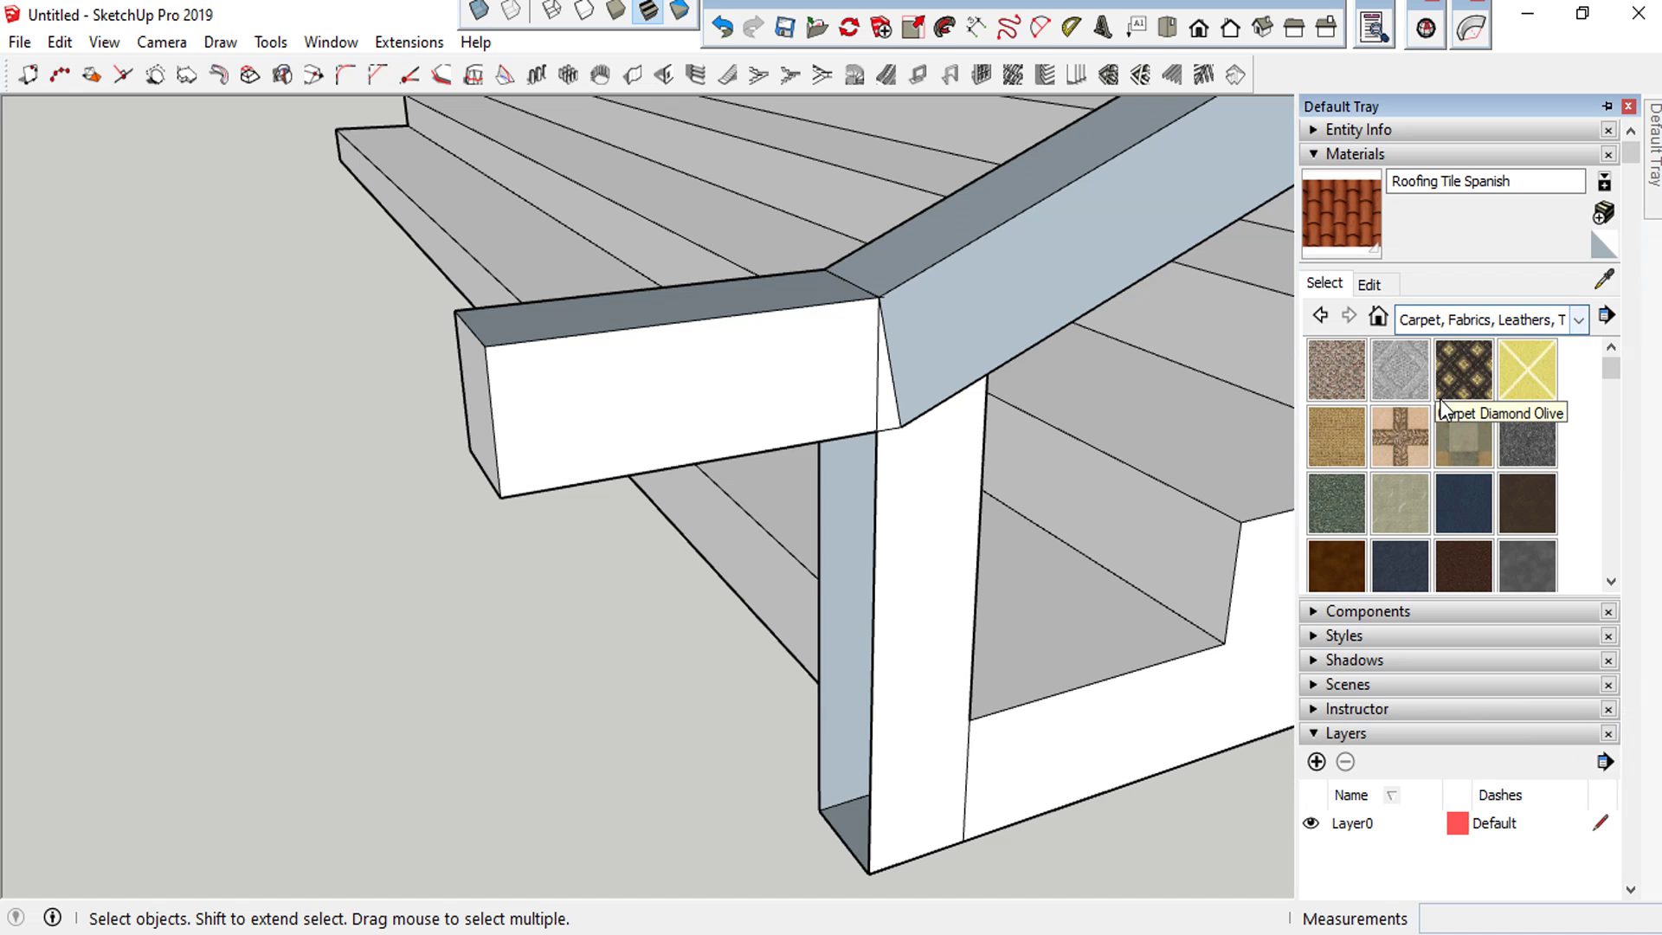
Pick the red swatch from the Colors-Named materials collection
left_click(1580, 320)
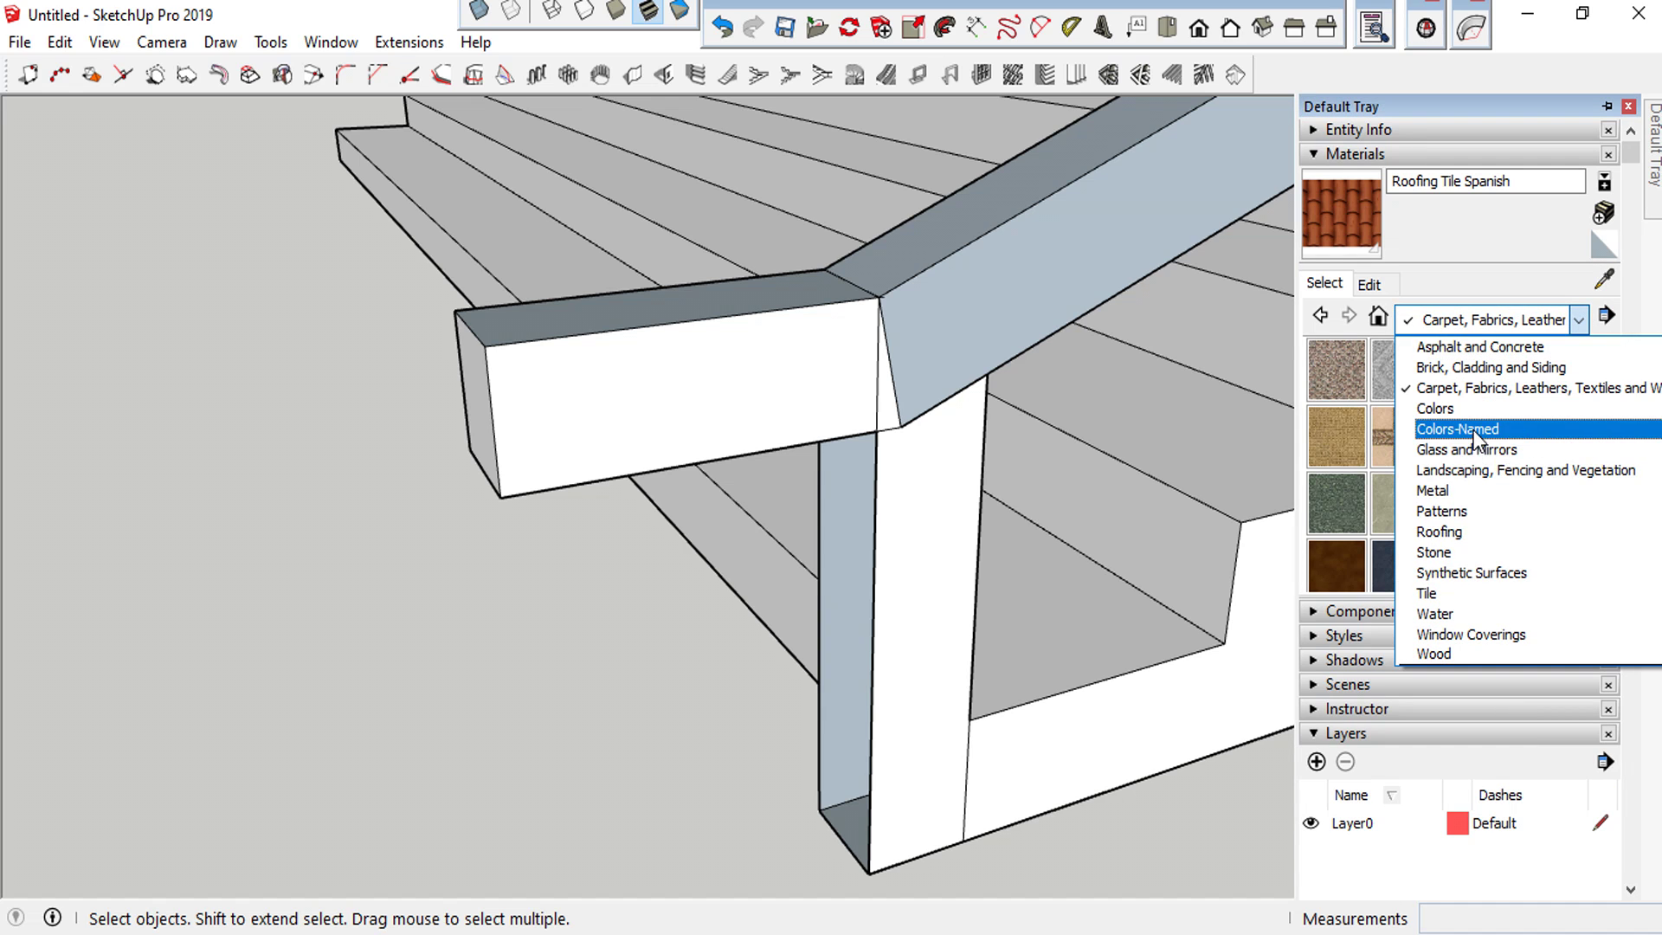
left_click(1472, 436)
scroll(1471, 484, "down", 3)
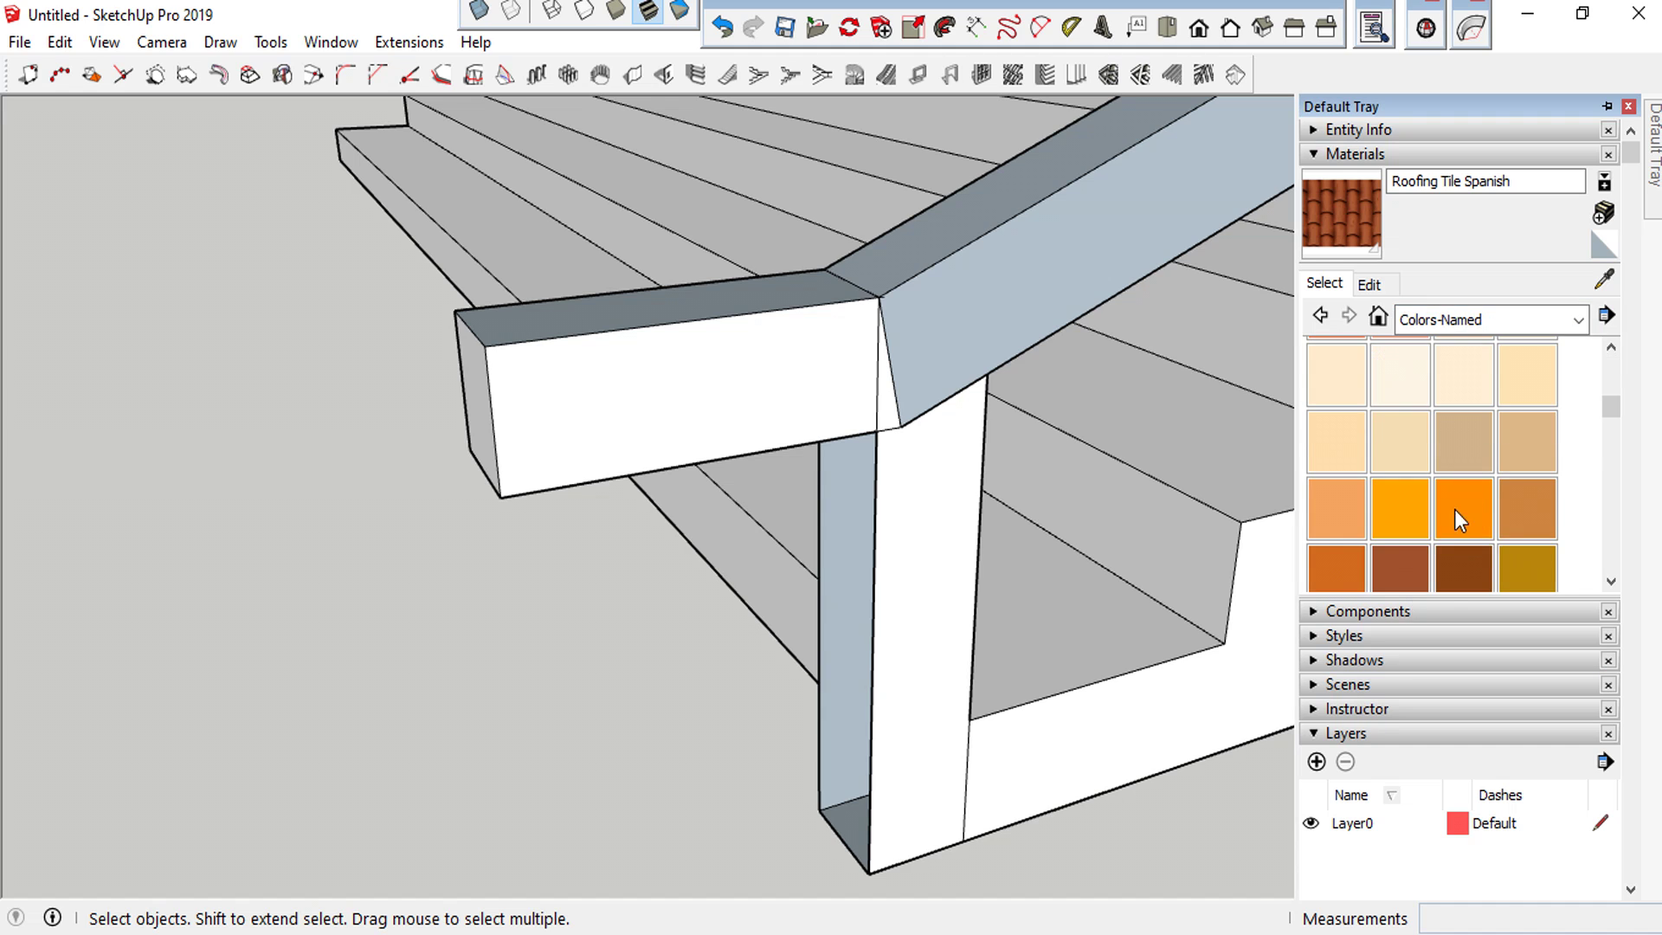
scroll(1454, 505, "down", 3)
scroll(1430, 485, "down", 3)
scroll(1431, 496, "down", 3)
scroll(1472, 489, "down", 2)
scroll(1471, 481, "up", 3)
scroll(1462, 474, "up", 3)
scroll(1463, 470, "up", 3)
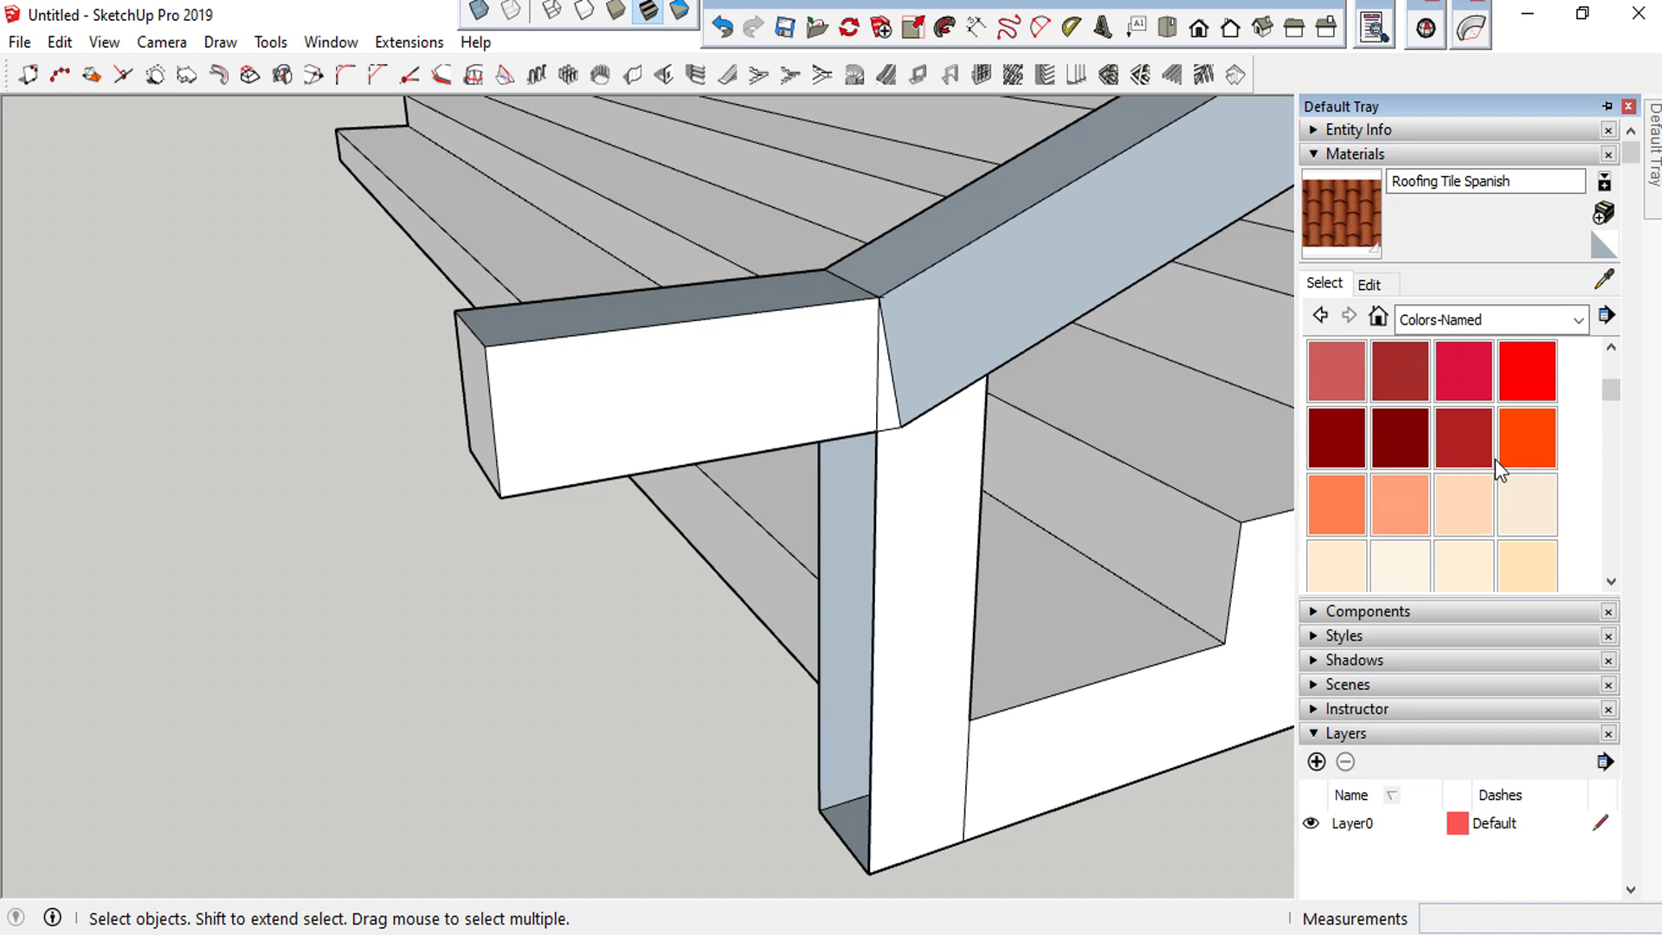
left_click(1540, 372)
Paint the handrail's front, sloped top, corner sliver and horizontal top faces red
left_click(853, 376)
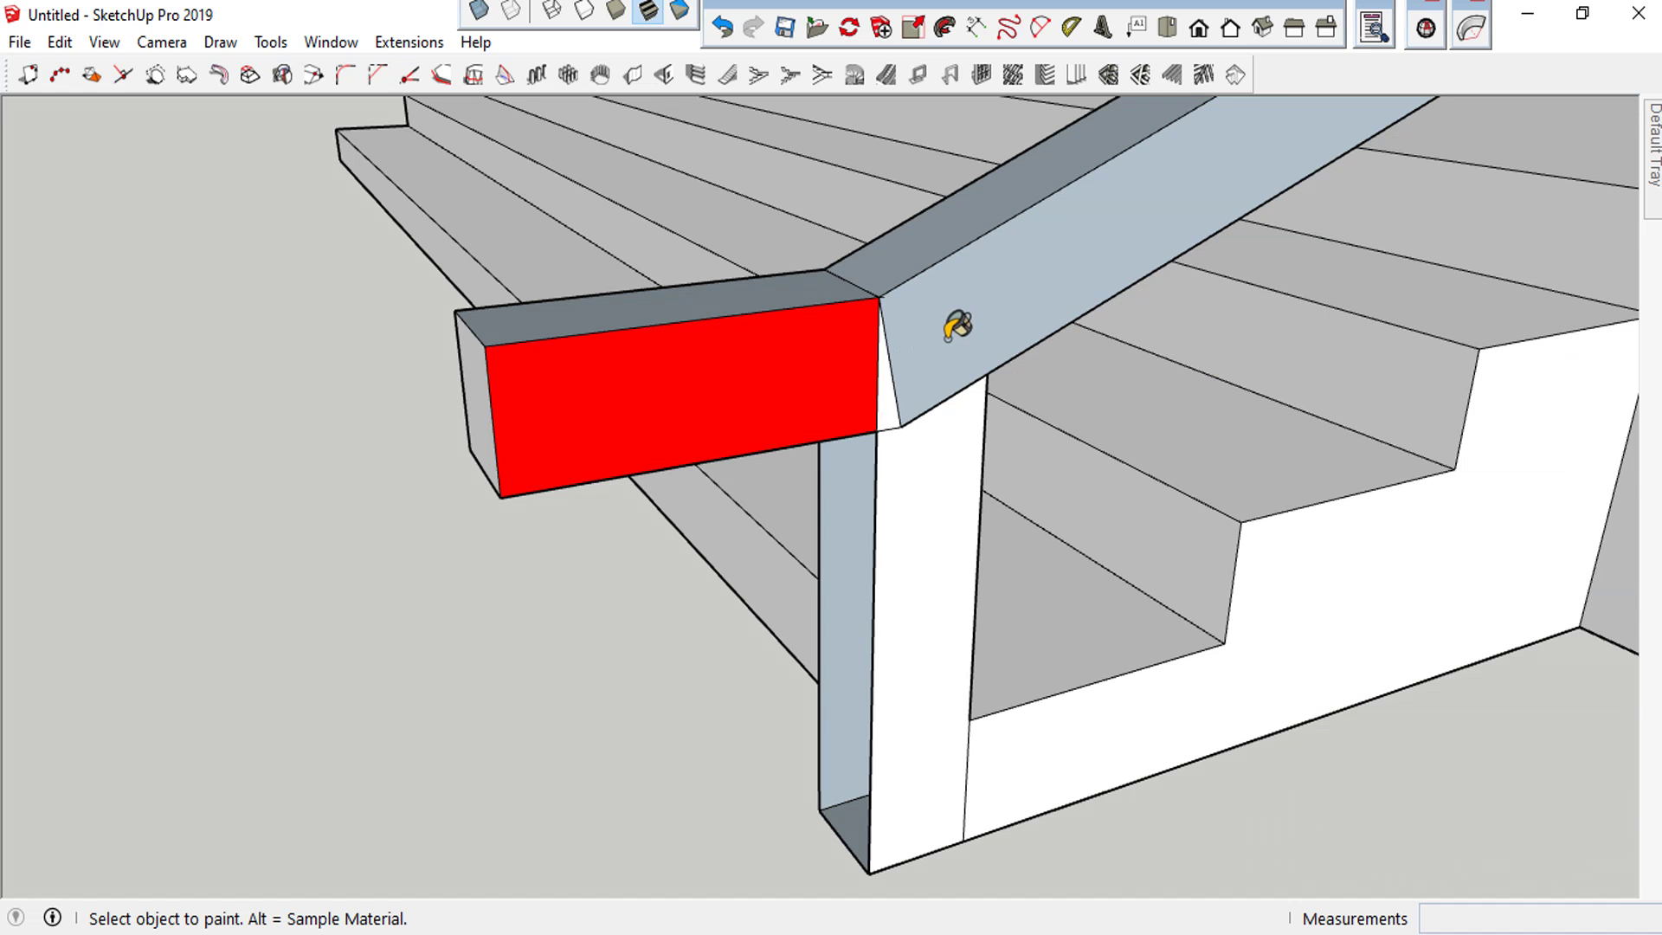
left_click(924, 339)
scroll(887, 385, "up", 2)
left_click(898, 381)
mouse_move(951, 394)
middle_mouse_down()
mouse_move(812, 282)
mouse_move(1187, 286)
mouse_move(1195, 398)
middle_mouse_up()
left_click(908, 169)
left_click(758, 251)
Paint the rail's end, front and sloped side faces and the newel post's front red
left_click(1194, 398)
left_click(975, 363)
mouse_move(975, 364)
middle_mouse_down()
mouse_move(820, 211)
mouse_move(891, 352)
mouse_move(846, 268)
middle_mouse_up()
left_click(786, 192)
left_click(846, 267)
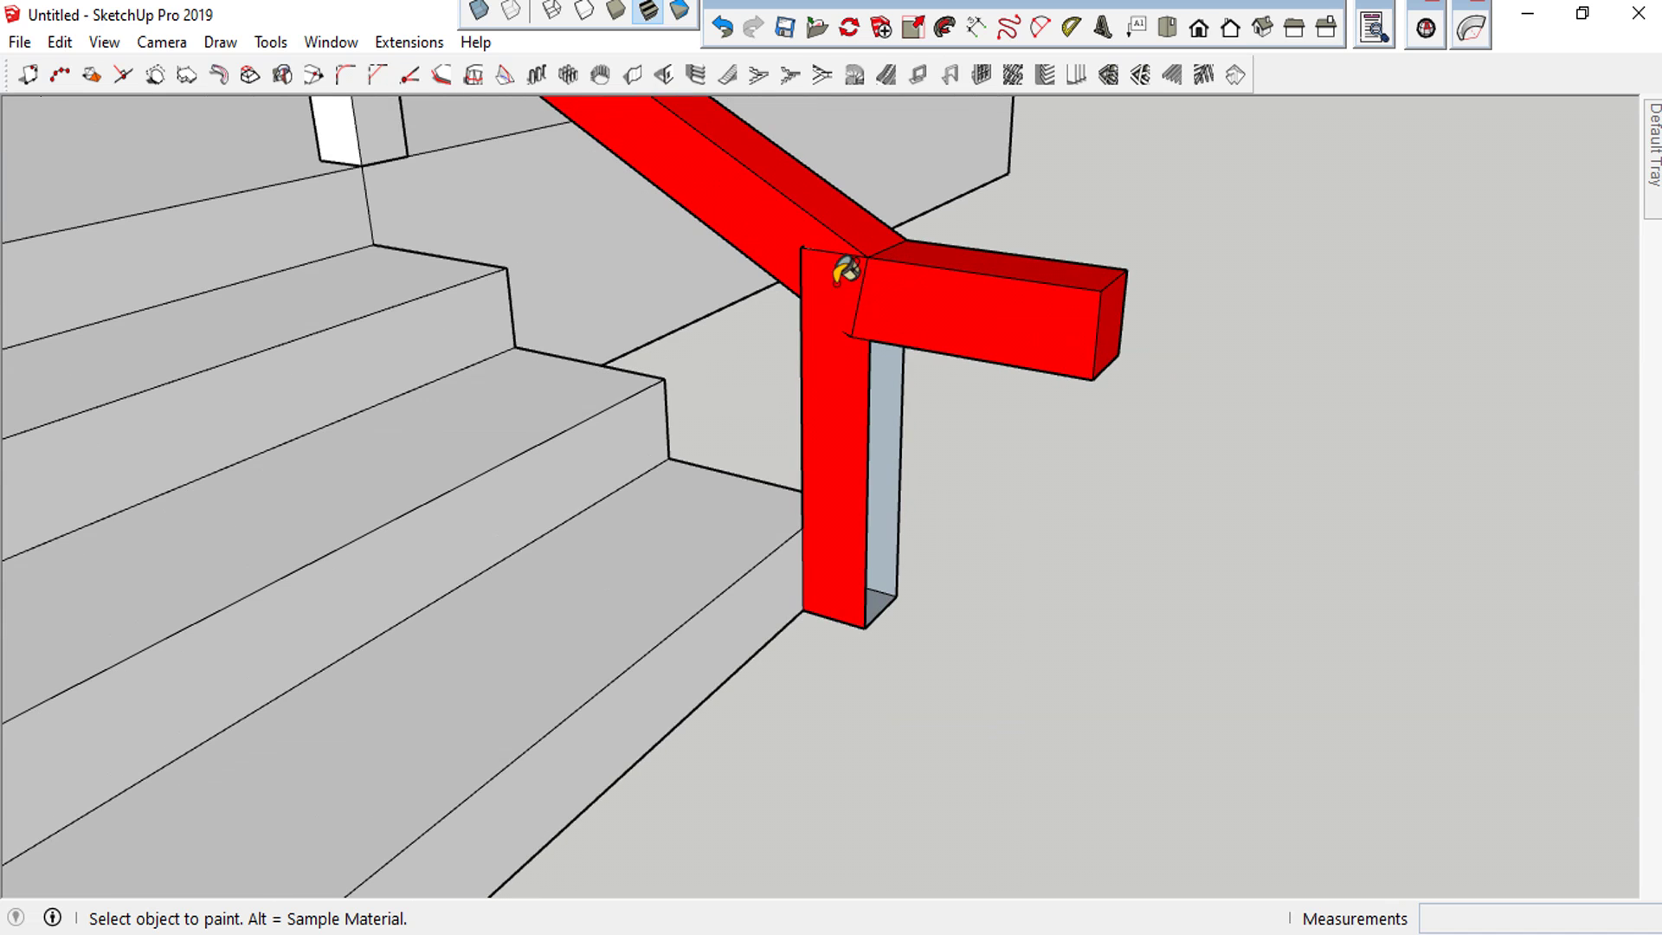
mouse_move(901, 430)
middle_mouse_down()
mouse_move(849, 494)
mouse_move(612, 374)
mouse_move(825, 580)
middle_mouse_up()
Draw a 100 mm line across the post base to close its bottom face
key("l")
left_click(813, 642)
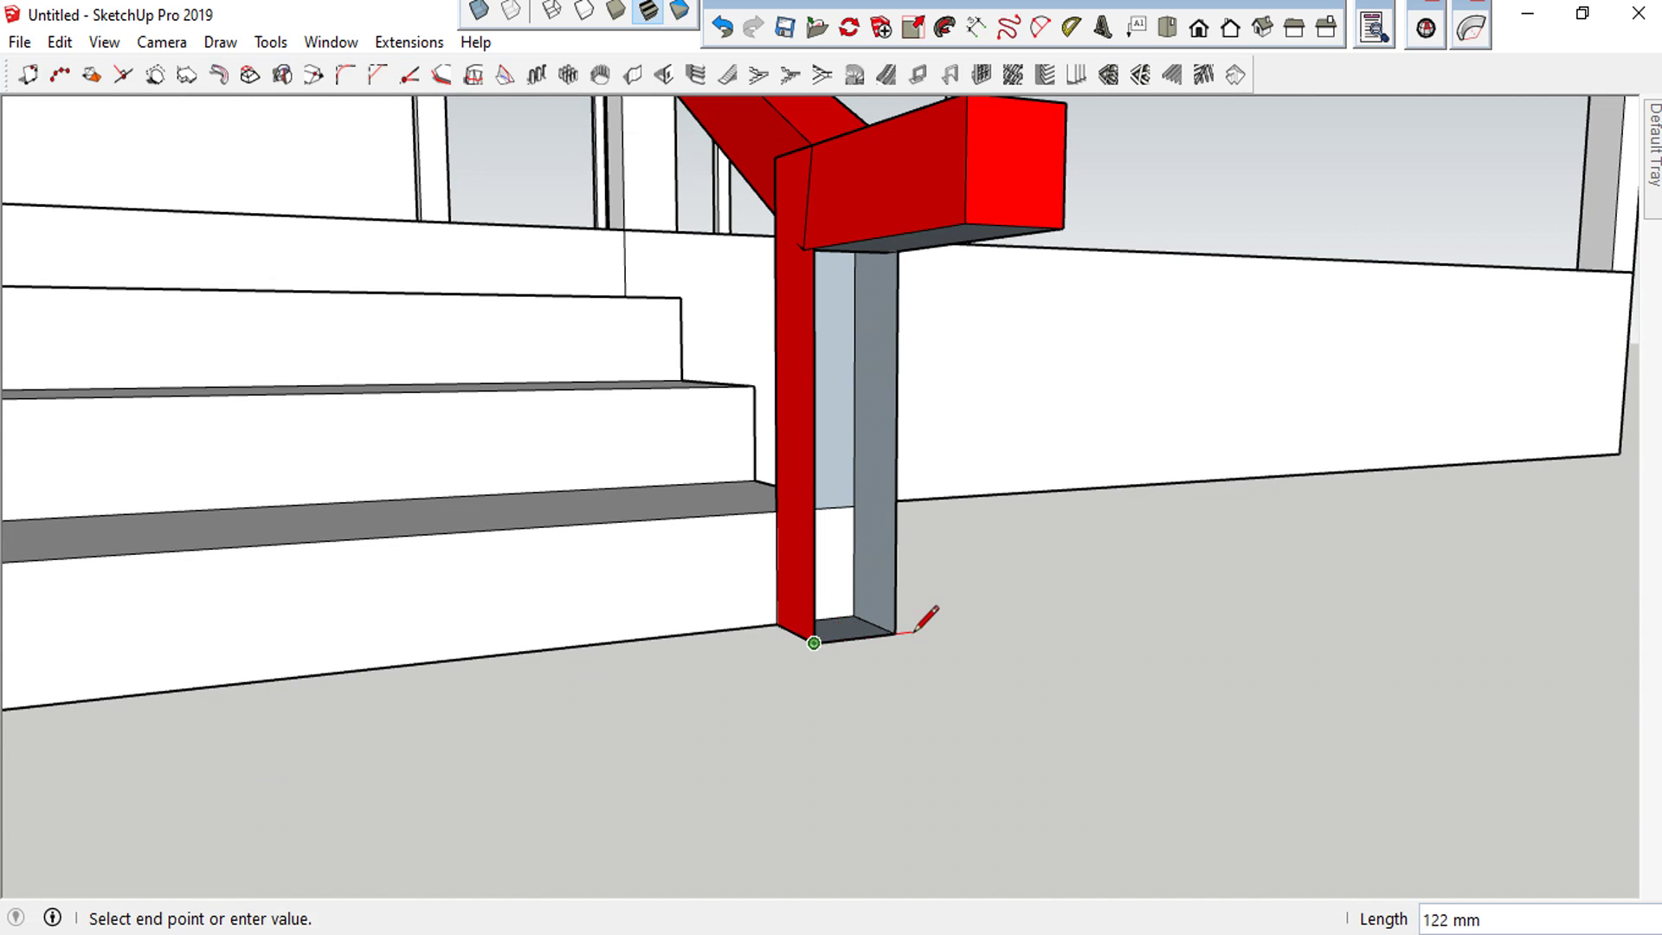
left_click(896, 634)
Draw a line from the beam corner to the column corner to close the post's side face
mouse_move(868, 309)
middle_mouse_down()
mouse_move(779, 204)
mouse_move(913, 342)
middle_mouse_up()
scroll(1069, 425, "up", 2)
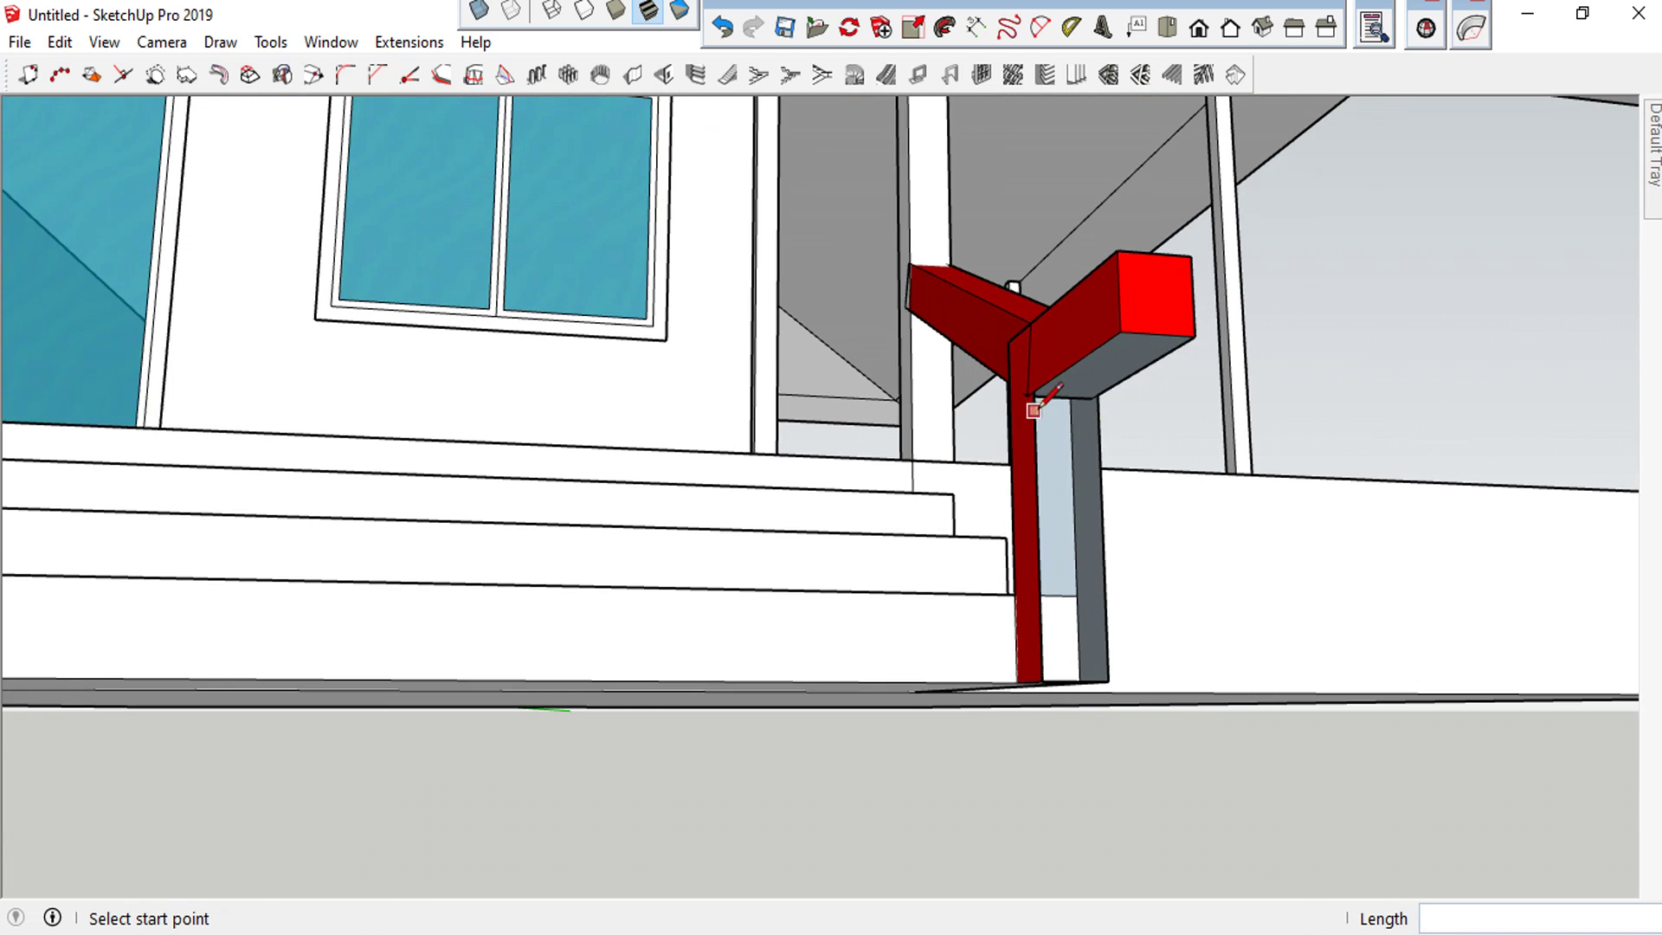
scroll(1090, 416, "up", 1)
scroll(1110, 404, "up", 3)
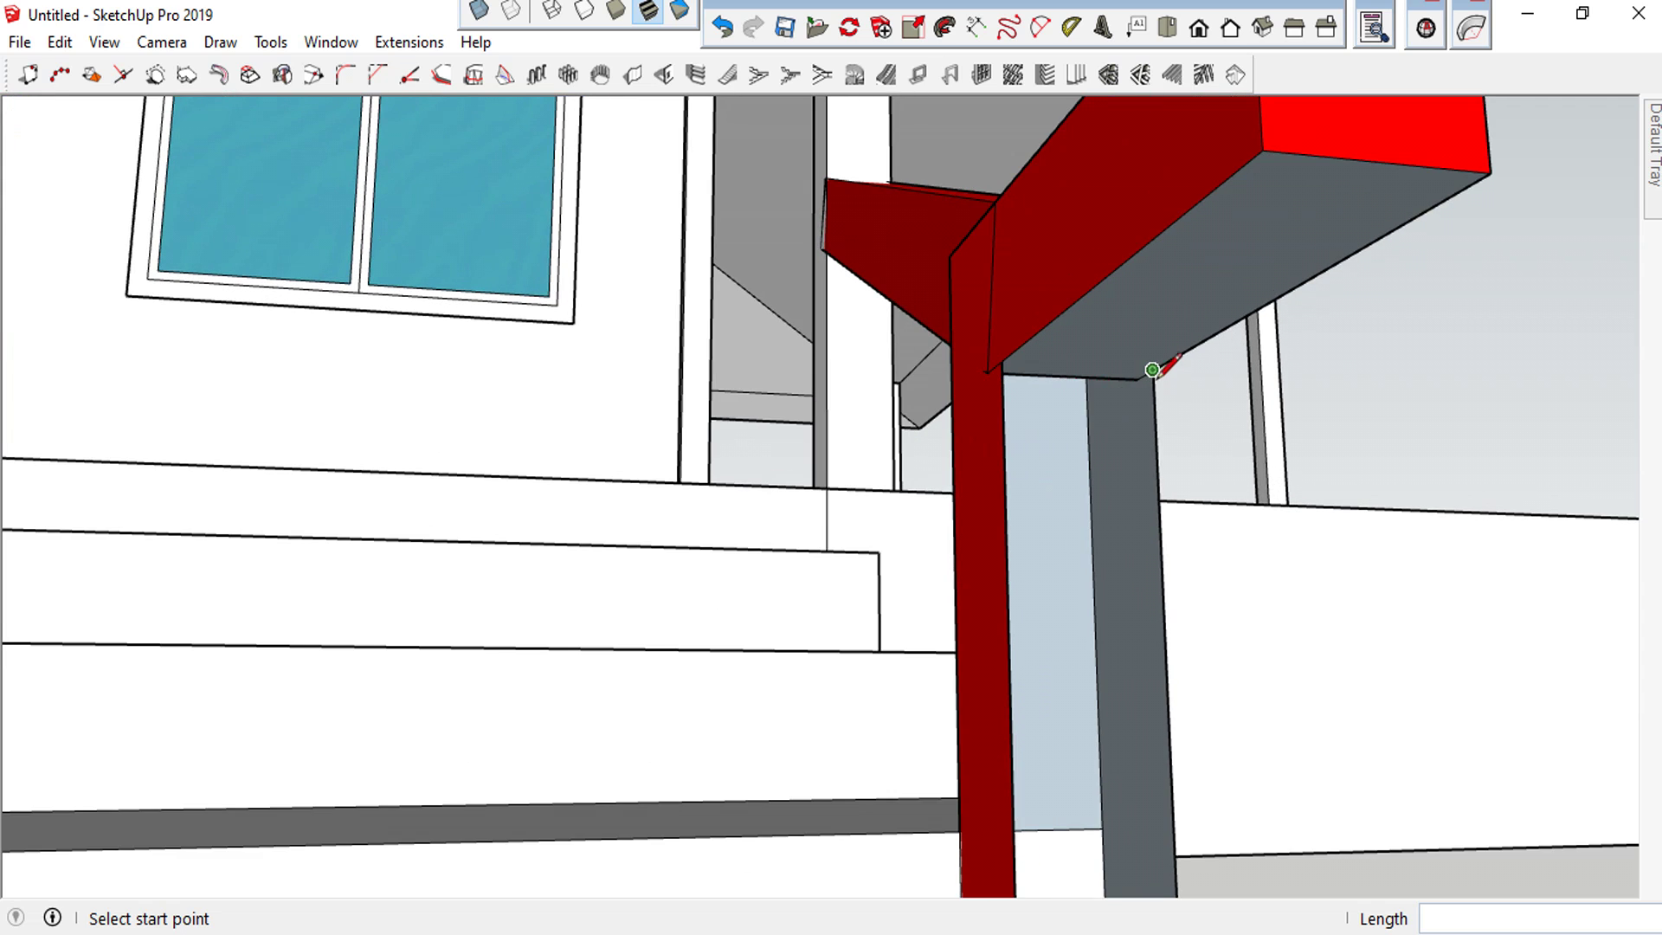
left_click(1152, 369)
left_click(1000, 360)
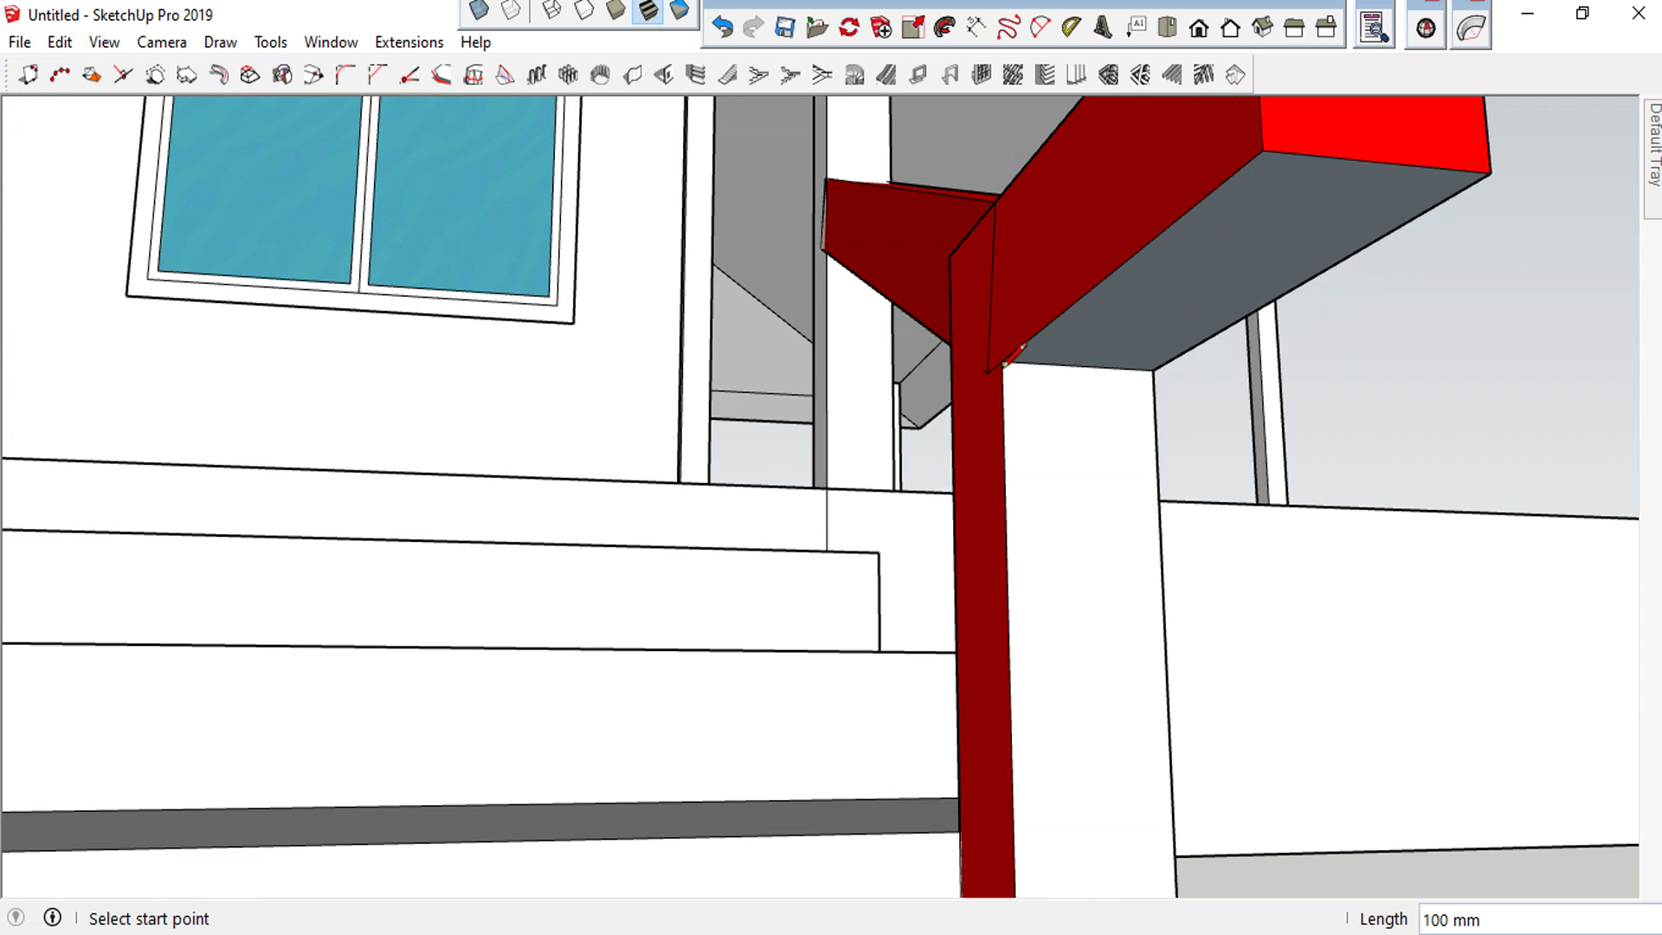
key("space")
scroll(1509, 186, "down", 2)
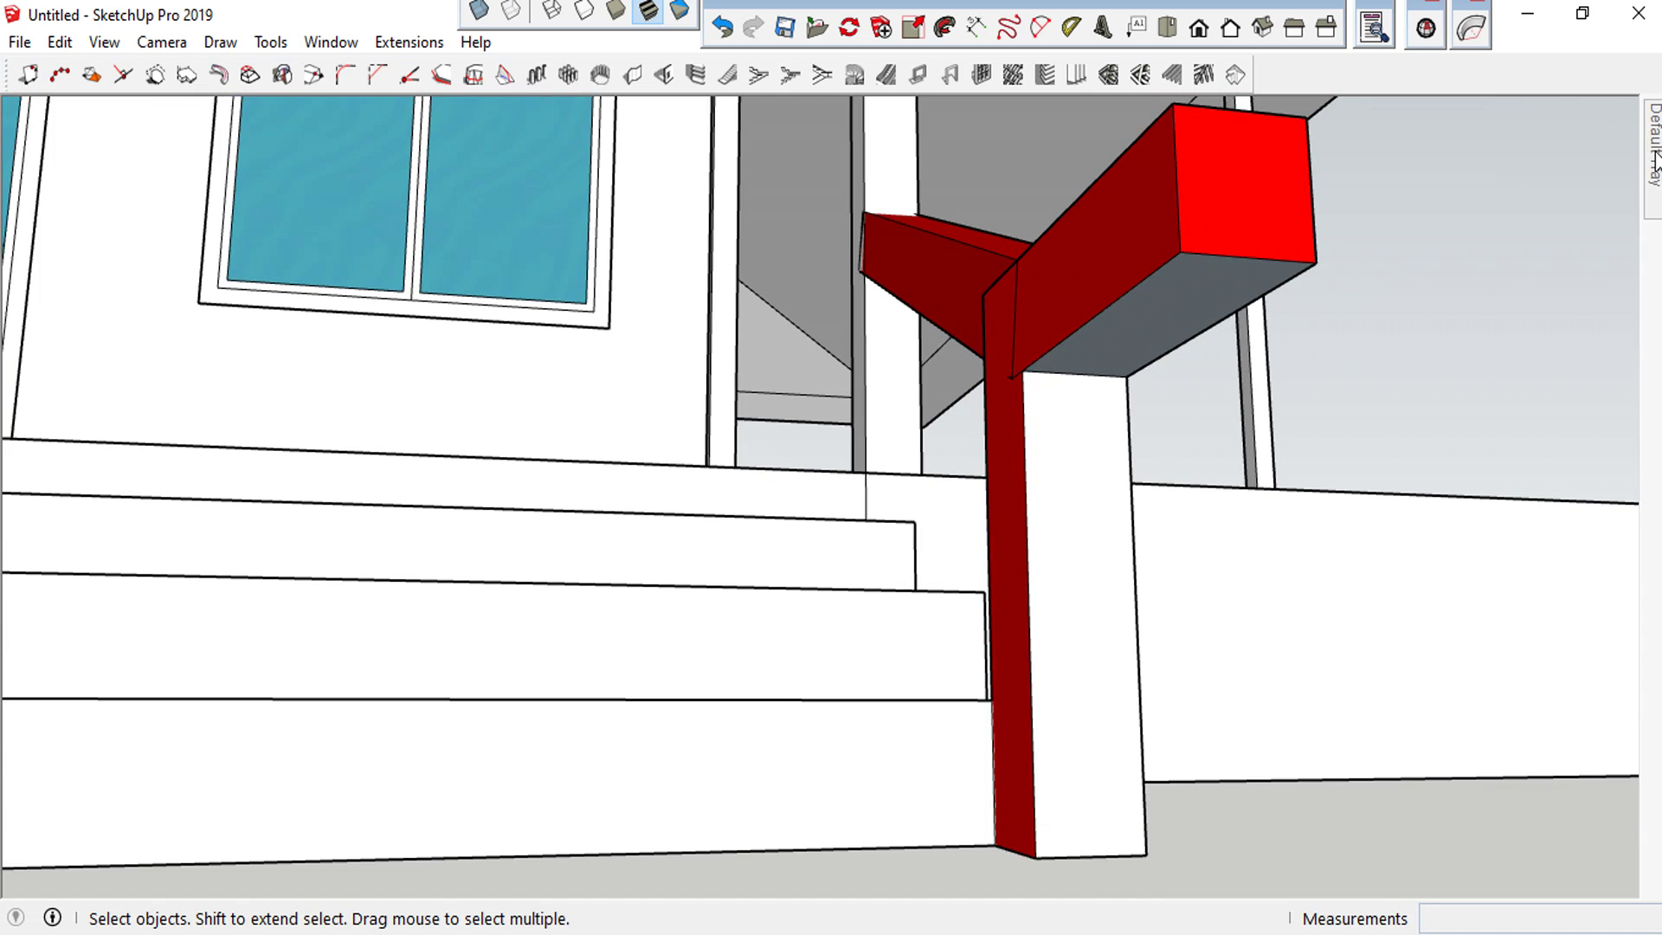
left_click(1373, 219)
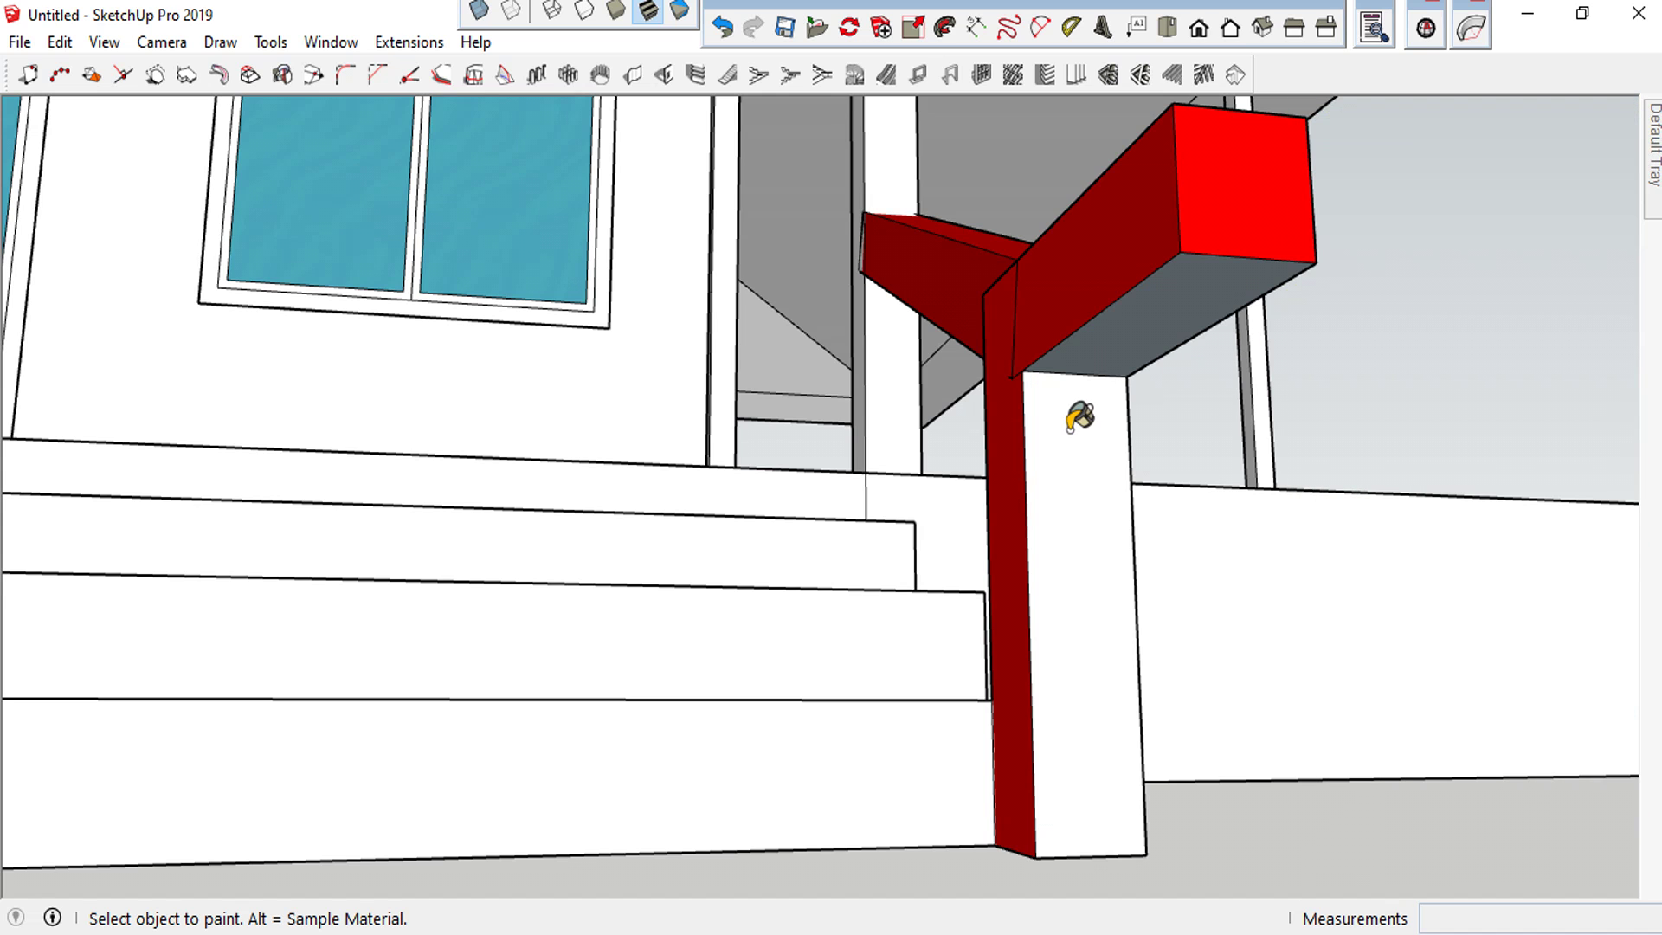
Paint the post's new white face and the beam underside red
left_click(1072, 419)
left_click(1143, 299)
middle_click_drag(1138, 312, 1573, 479)
scroll(1064, 326, "down", 3)
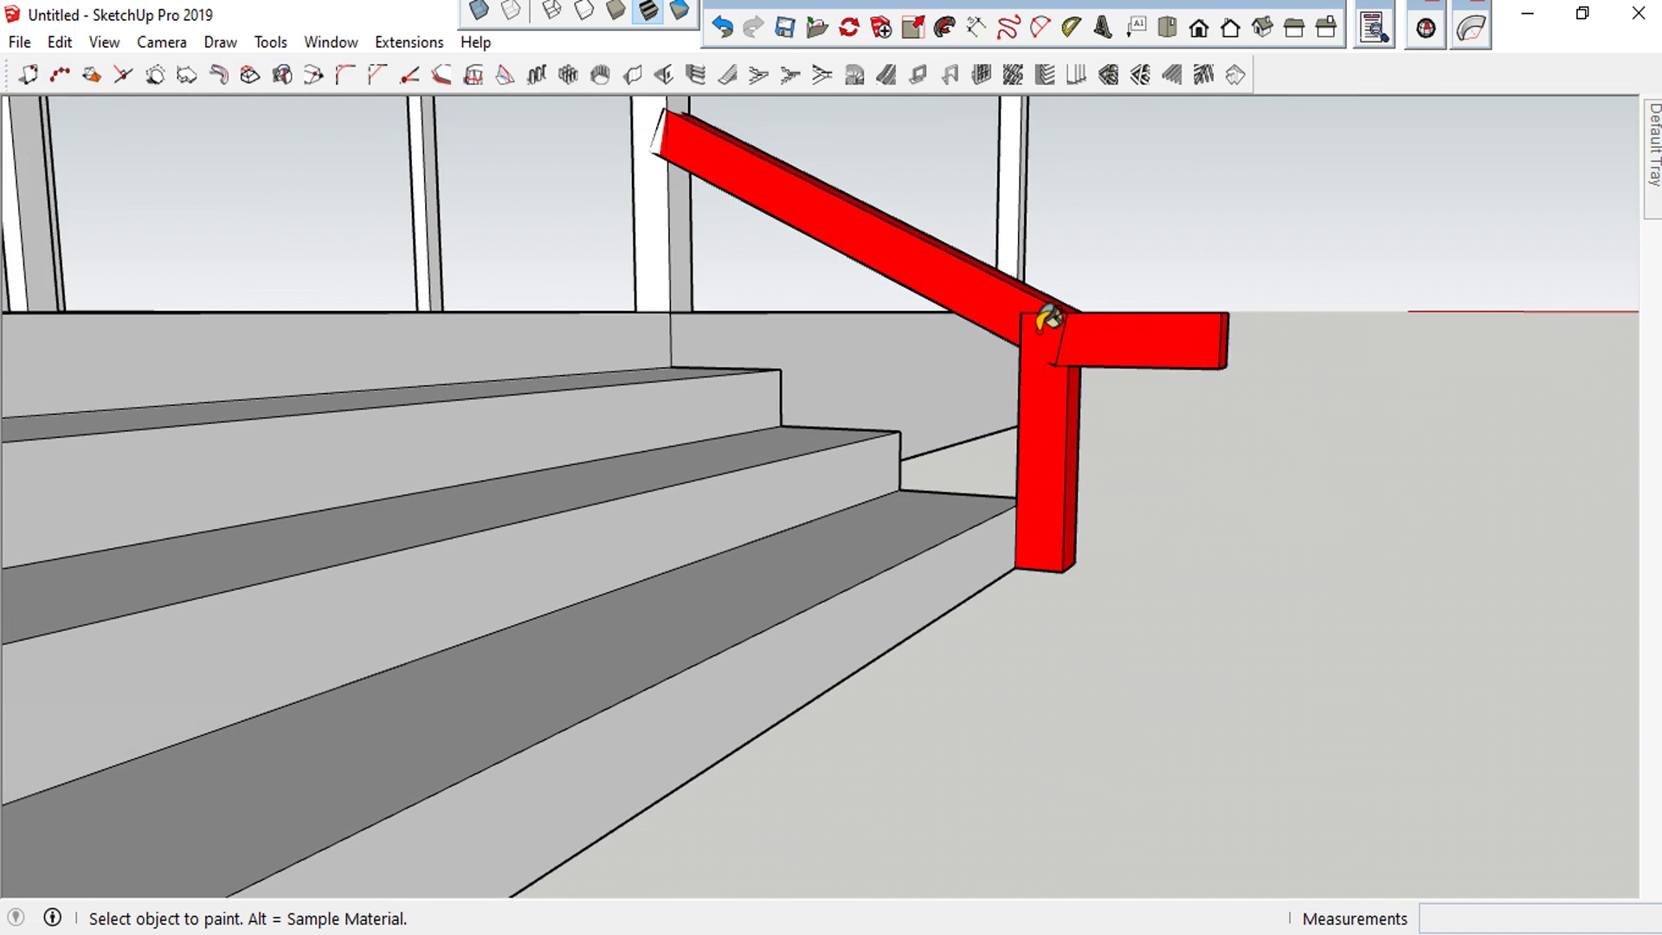
scroll(1064, 326, "down", 2)
Orbit and zoom out to a wider view of the stairs, porch and whole house
mouse_move(1064, 326)
middle_mouse_down()
mouse_move(1047, 464)
mouse_move(987, 268)
middle_mouse_up()
scroll(809, 289, "up", 4)
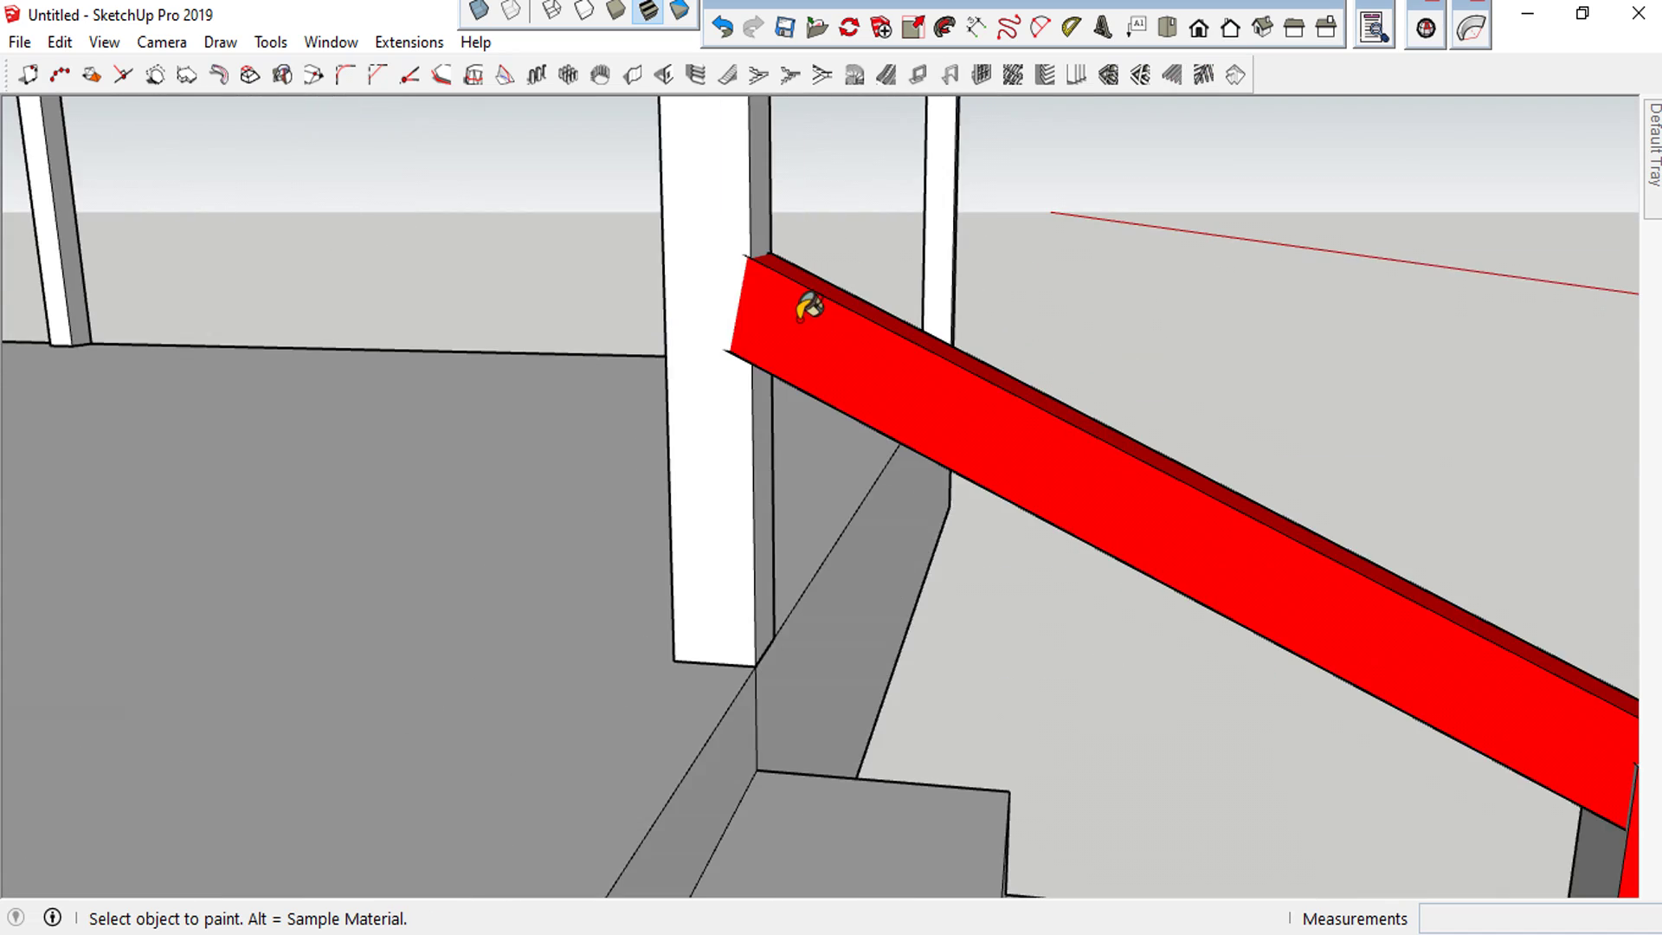
scroll(898, 278, "up", 1)
scroll(938, 303, "down", 2)
scroll(1300, 456, "down", 2)
mouse_move(1300, 456)
middle_mouse_down()
mouse_move(164, 471)
mouse_move(252, 468)
middle_mouse_up()
scroll(258, 689, "down", 3)
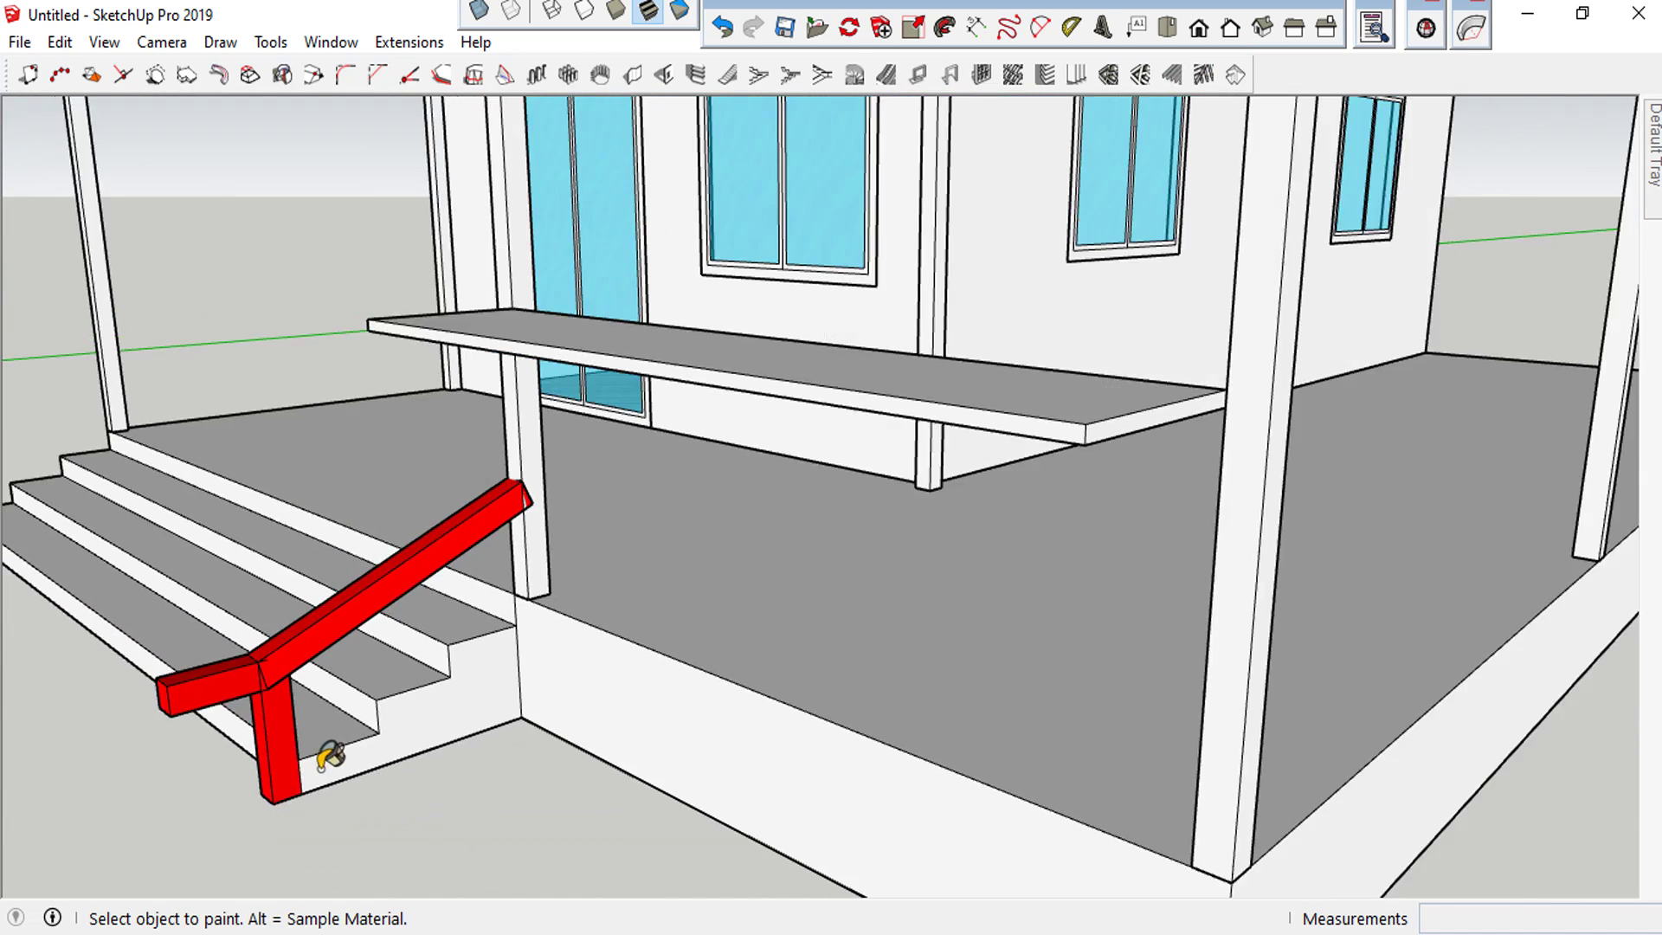
middle_click_drag(326, 753, 459, 715)
scroll(839, 697, "down", 4)
mouse_move(839, 698)
middle_mouse_down()
mouse_move(967, 727)
mouse_move(734, 734)
middle_mouse_up()
scroll(734, 734, "up", 2)
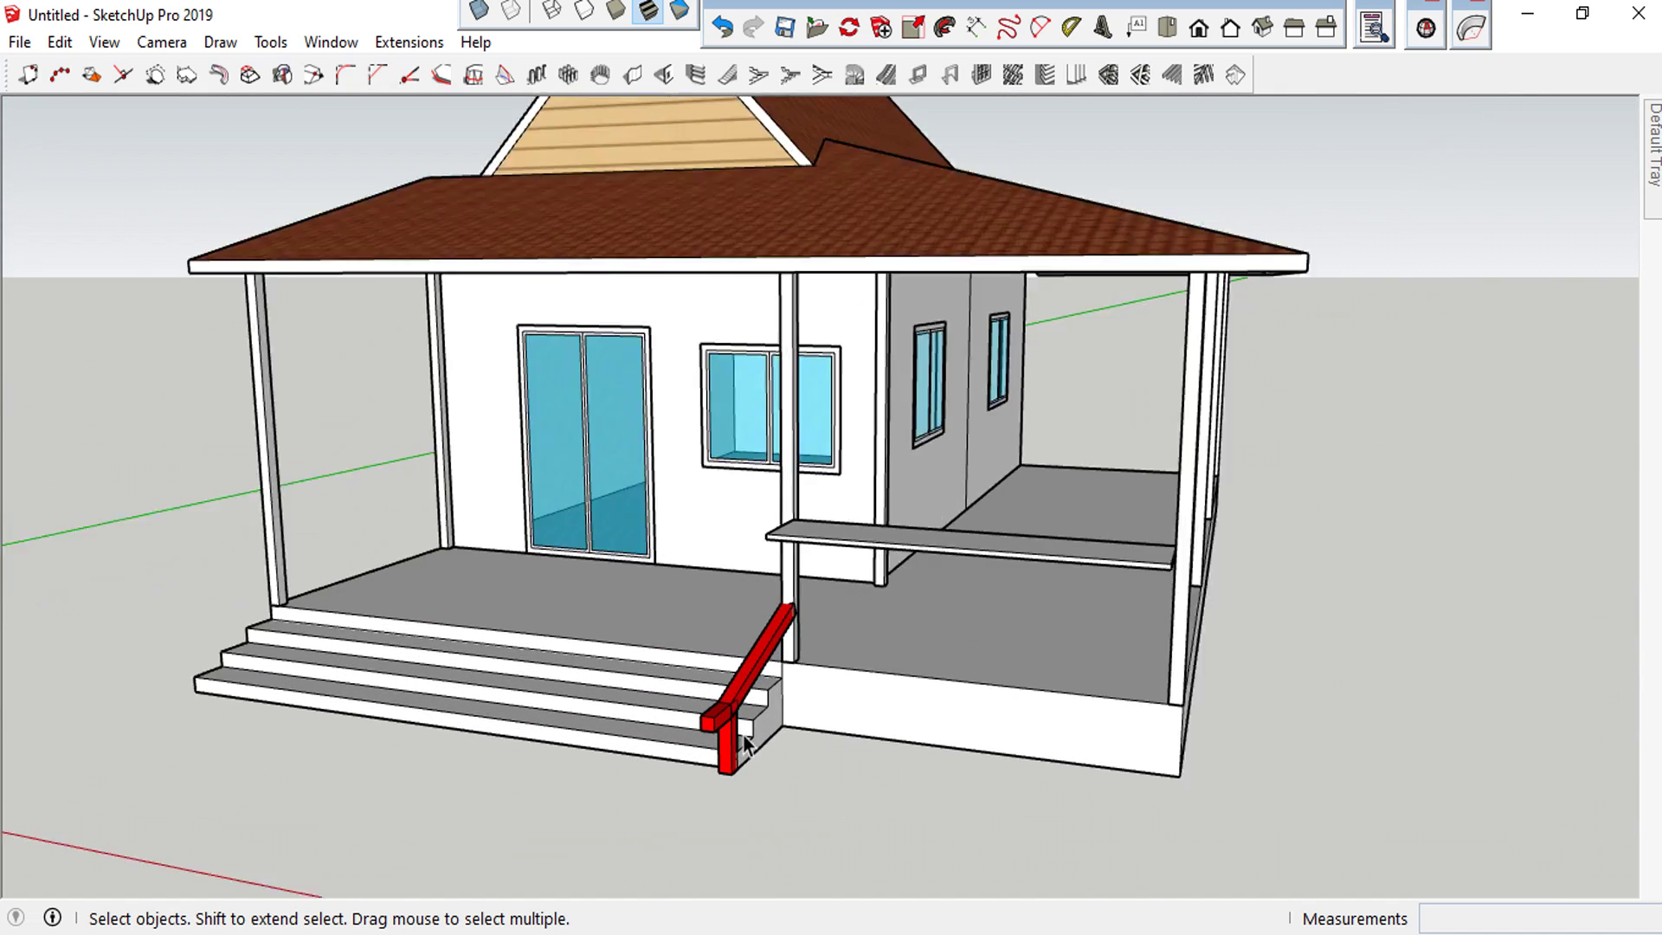
scroll(734, 735, "up", 4)
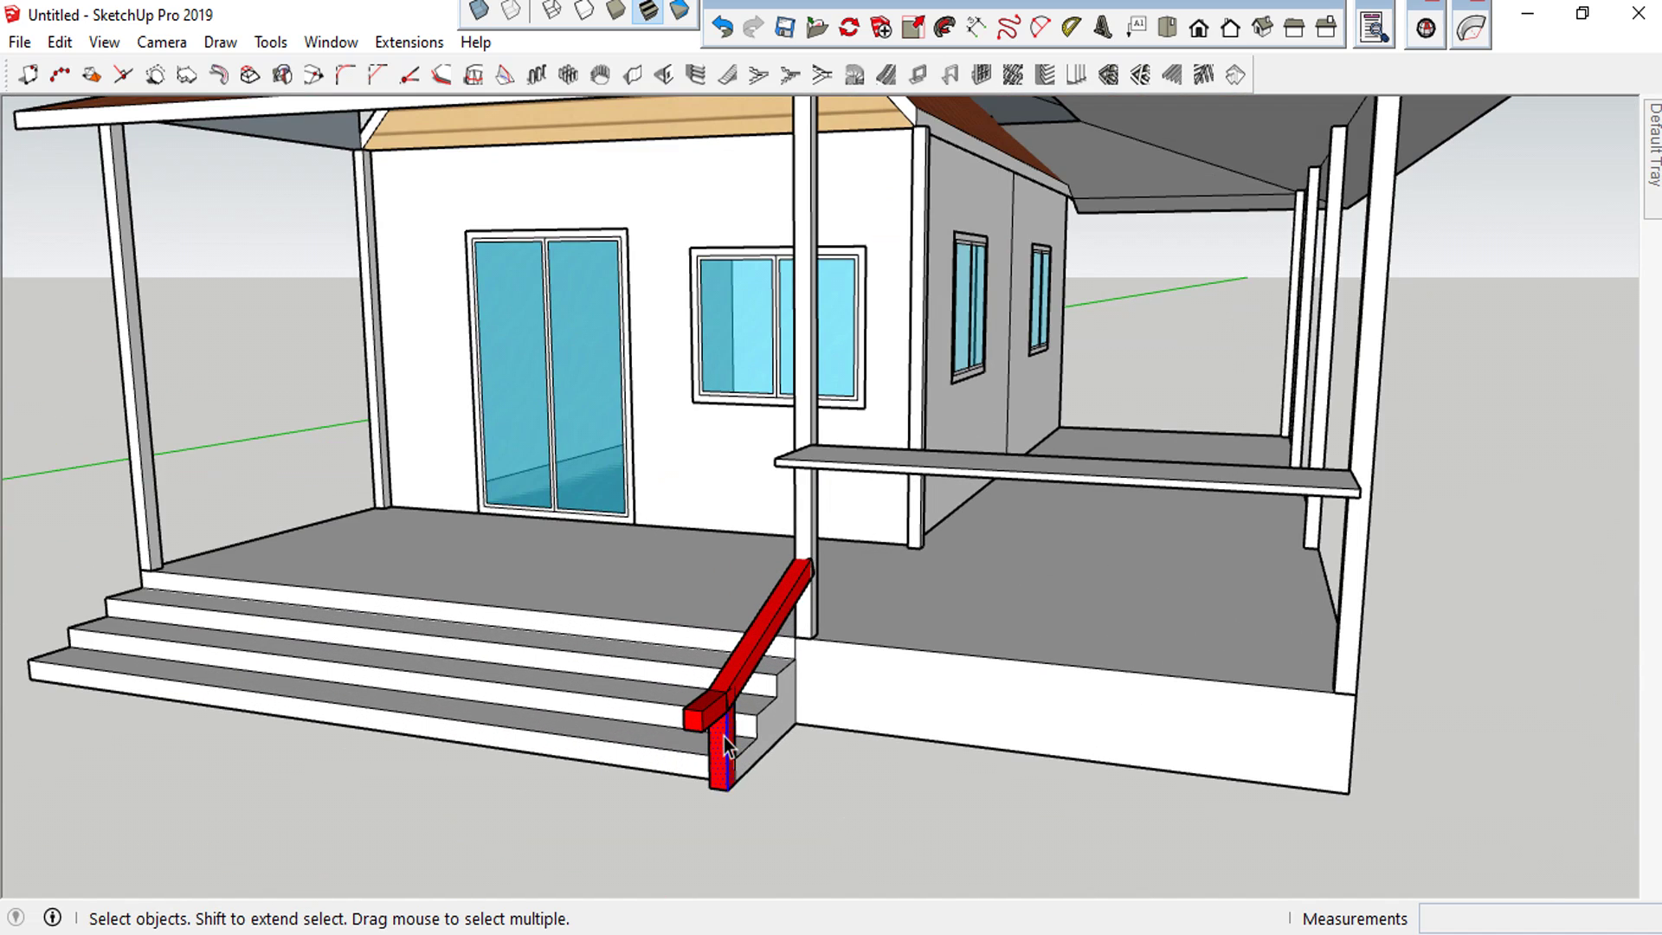
Select and deselect the stairs-and-railing object, then zoom in close on the porch steps
left_click(725, 738)
scroll(725, 744, "down", 3)
left_click(963, 792)
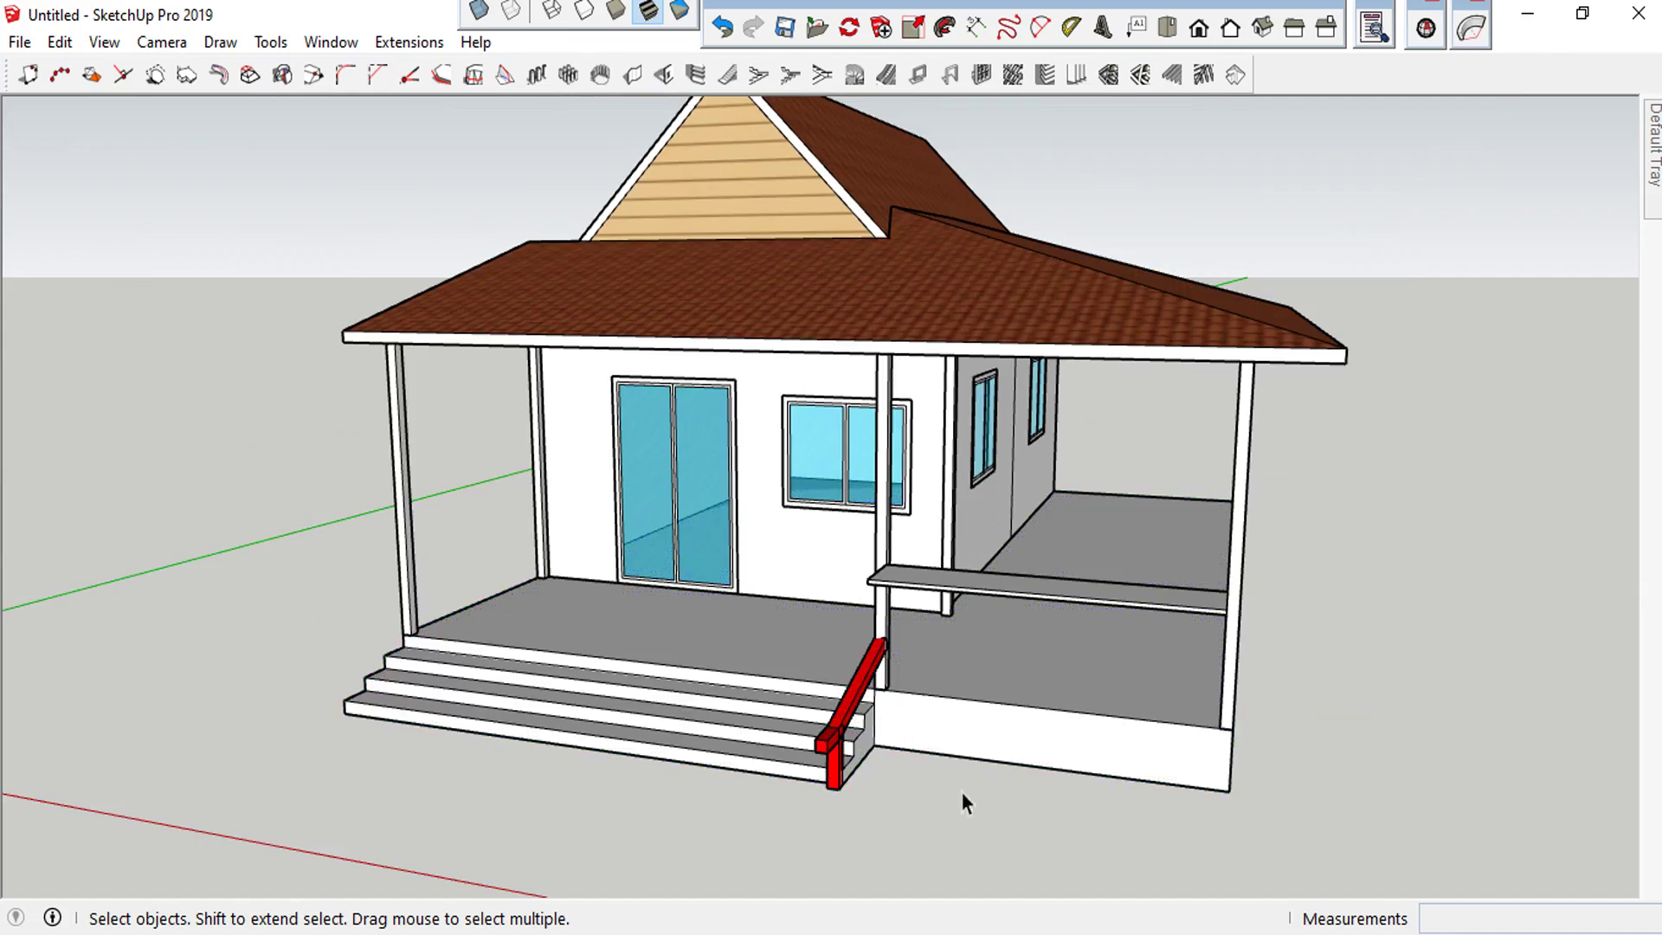
middle_click_drag(962, 791, 1028, 795)
scroll(1286, 760, "up", 5)
scroll(1286, 760, "down", 5)
middle_click_drag(1306, 667, 1187, 640)
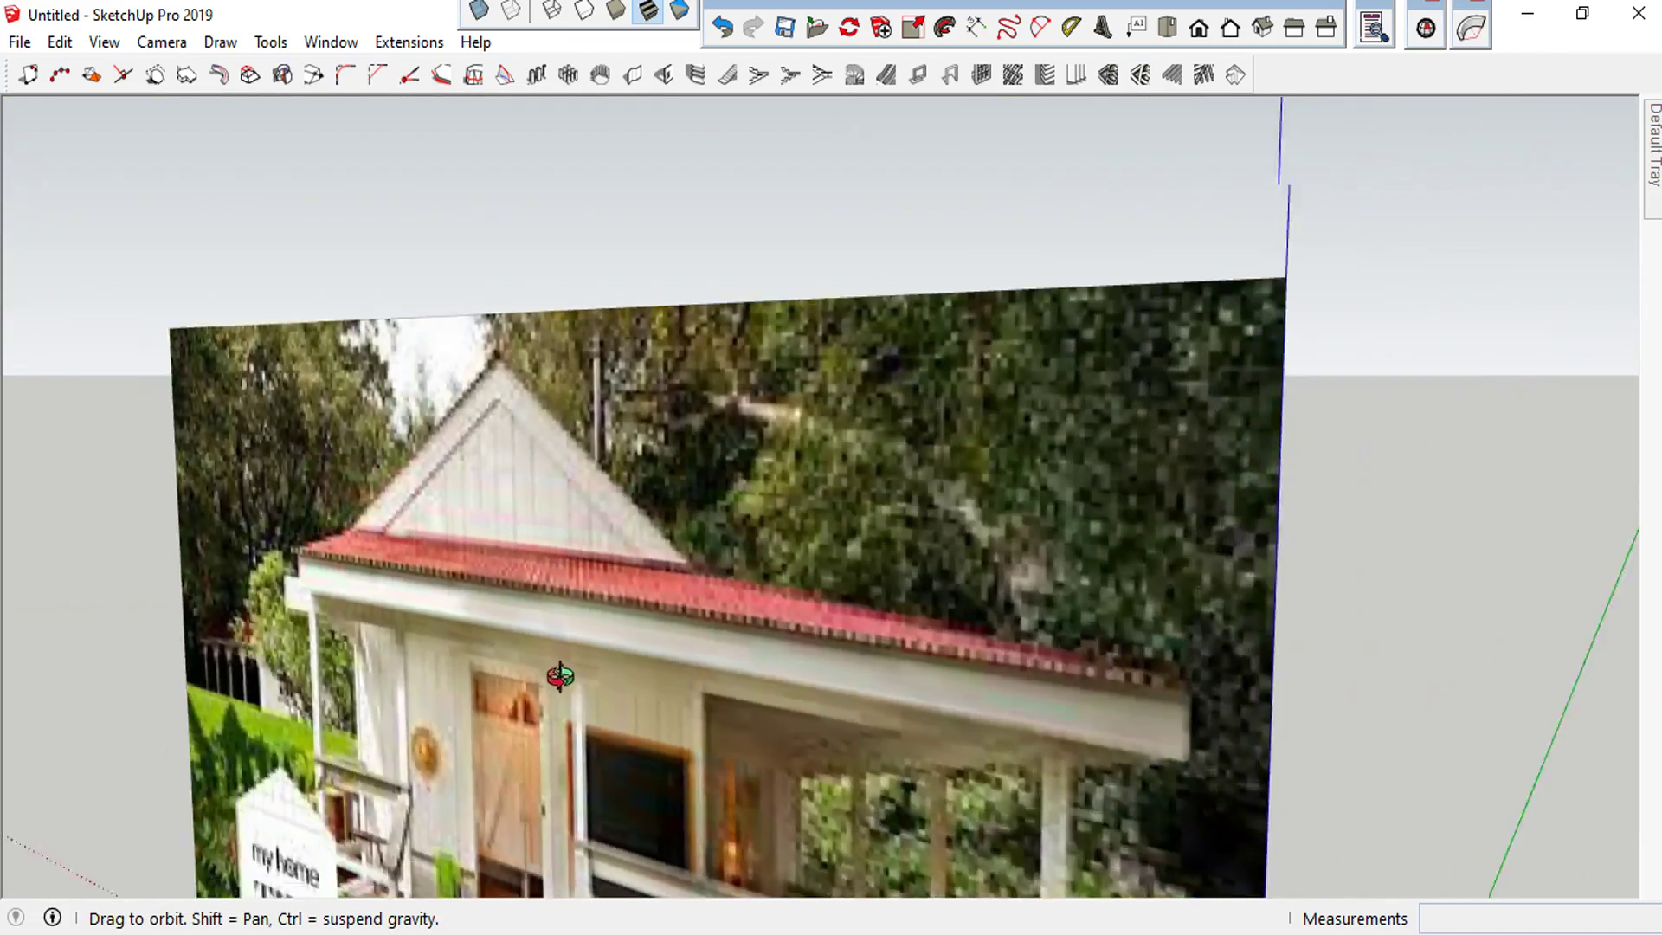
scroll(1187, 641, "up", 3)
scroll(1104, 443, "down", 3)
scroll(1149, 770, "up", 2)
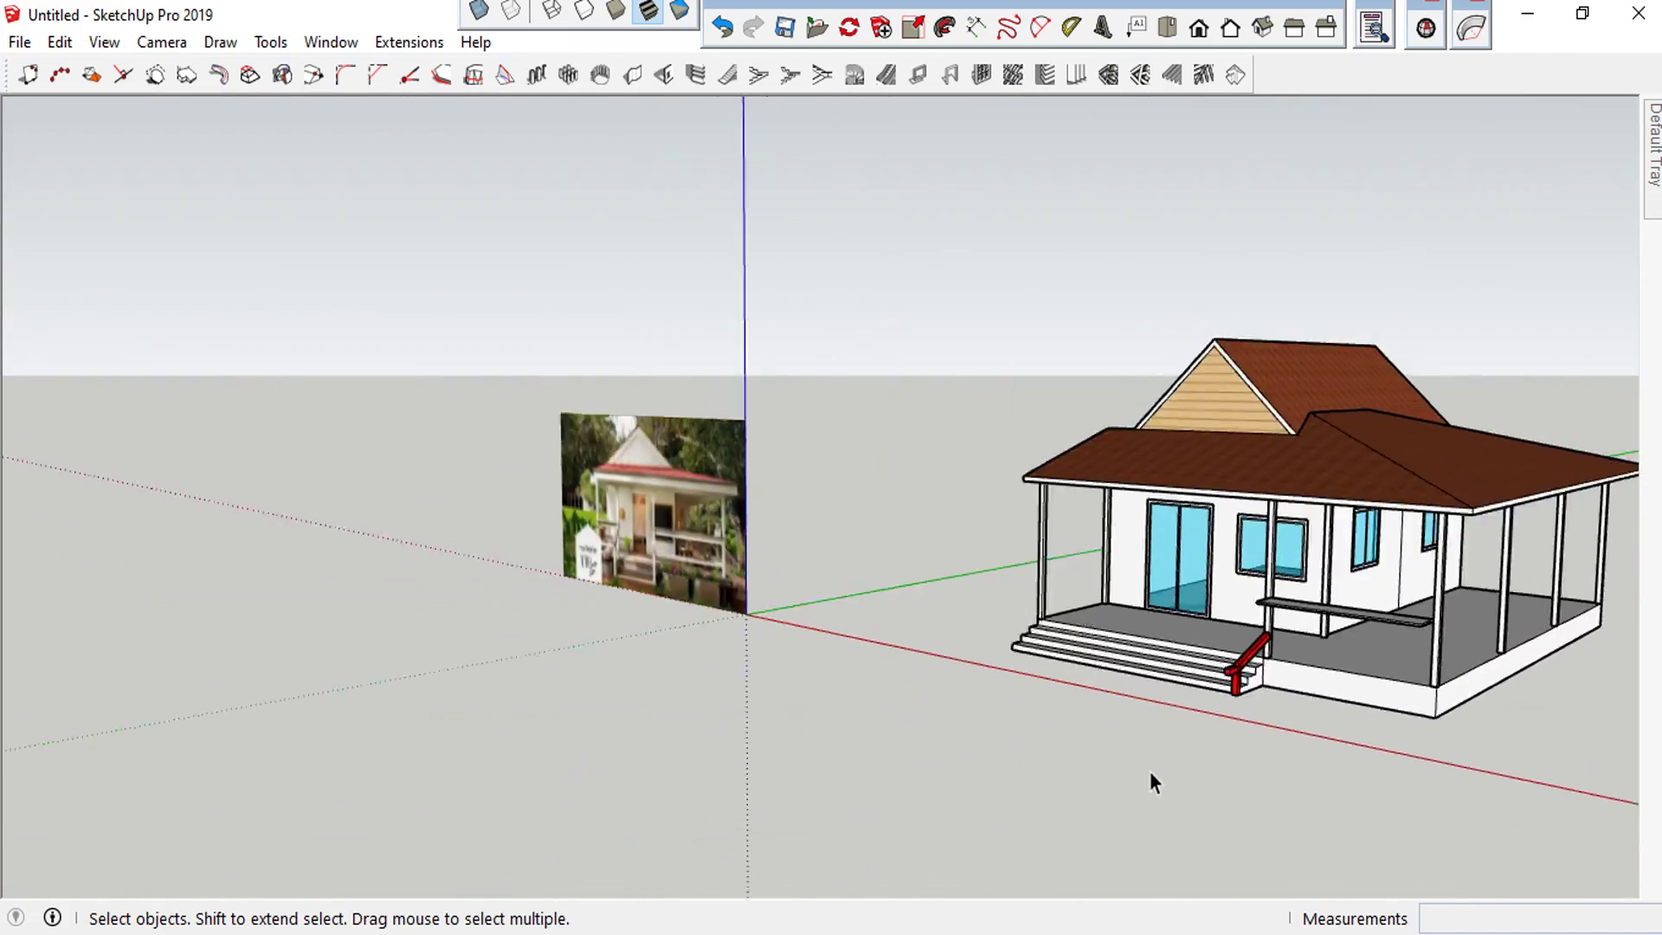
scroll(1293, 647, "up", 2)
scroll(1189, 661, "up", 2)
middle_click_drag(1189, 661, 1255, 599)
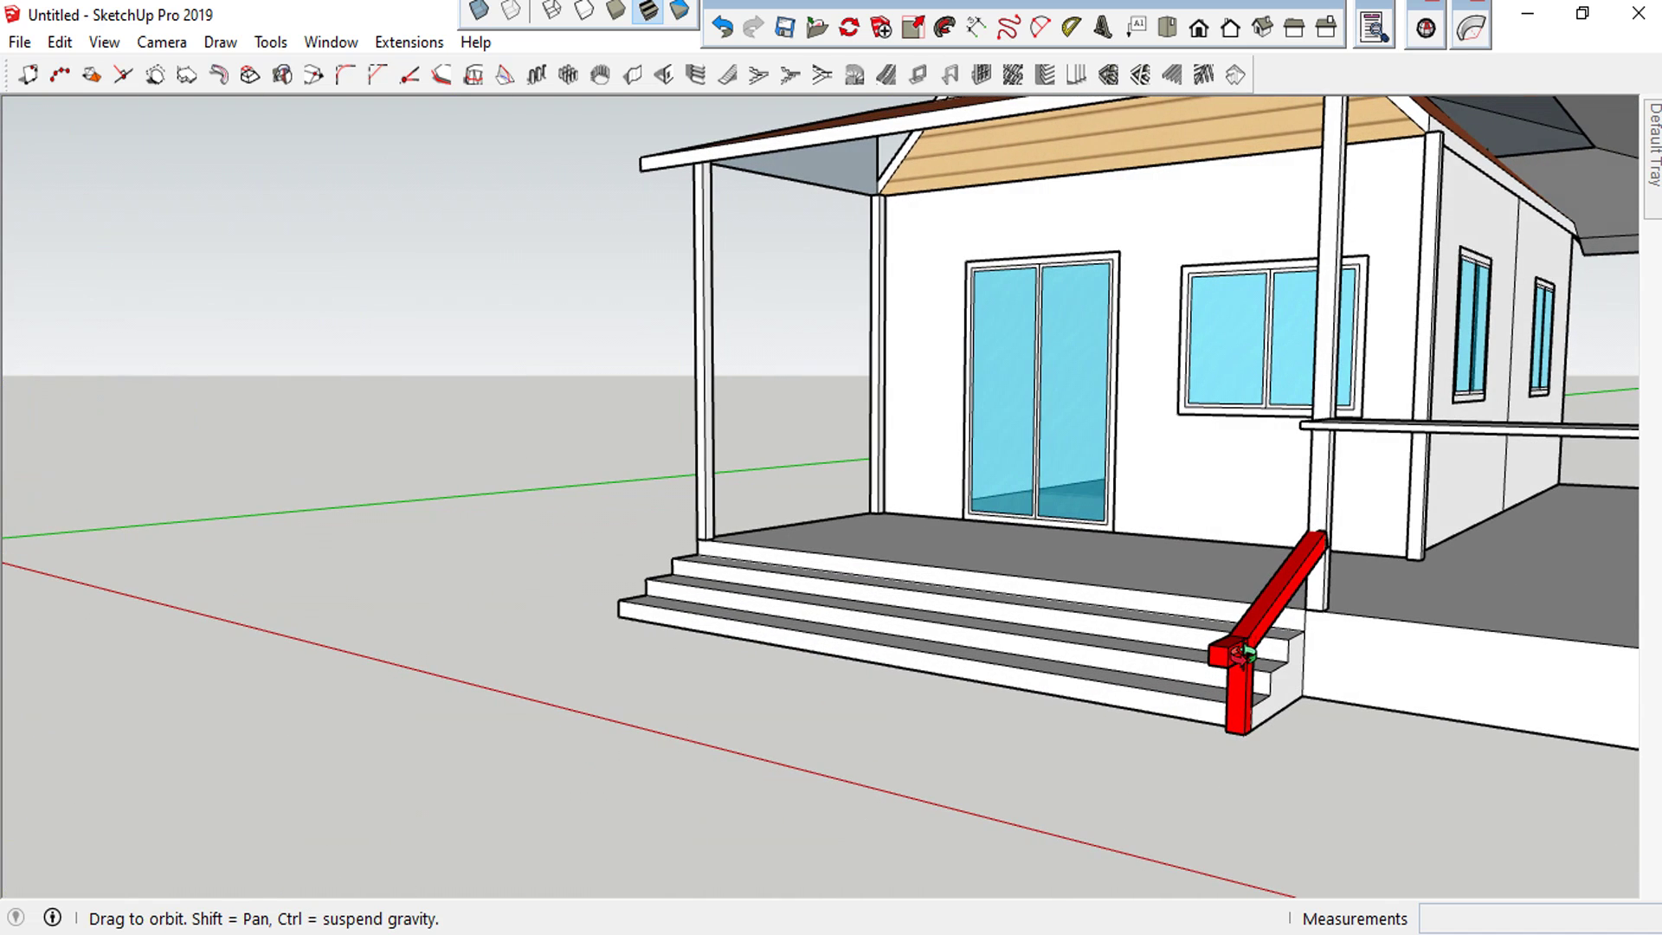
Inspect the red railing, porch column and front steps by selecting them, then deselect
left_click(1265, 598)
left_click(1322, 498)
left_click(1125, 644)
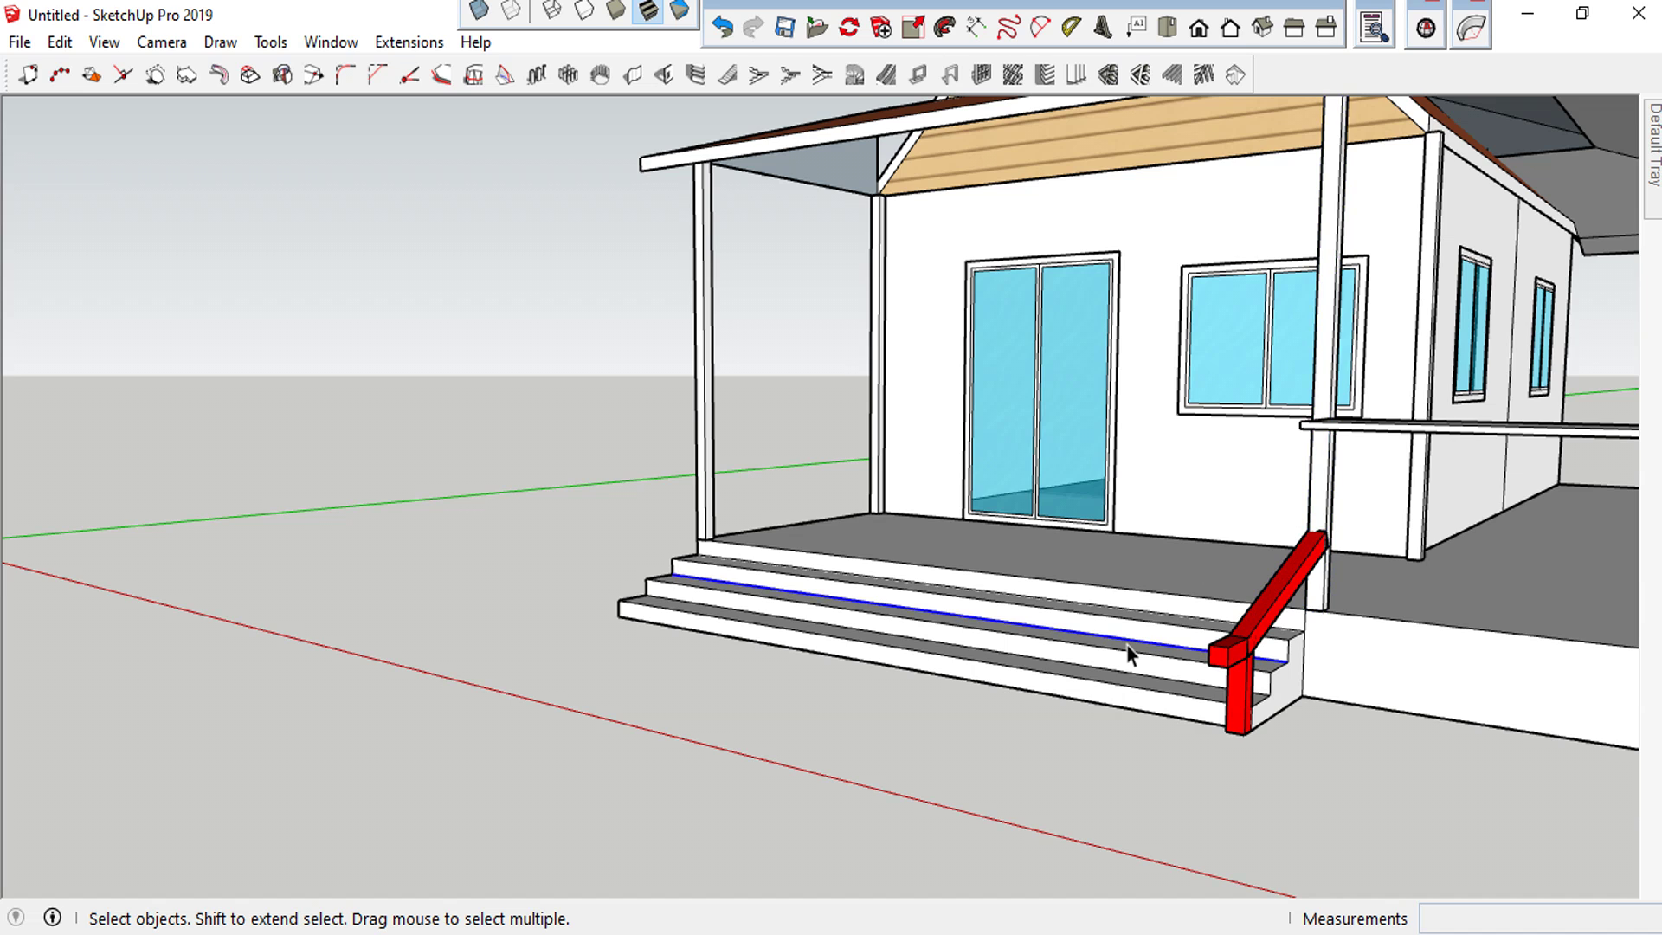
triple_click(1218, 705)
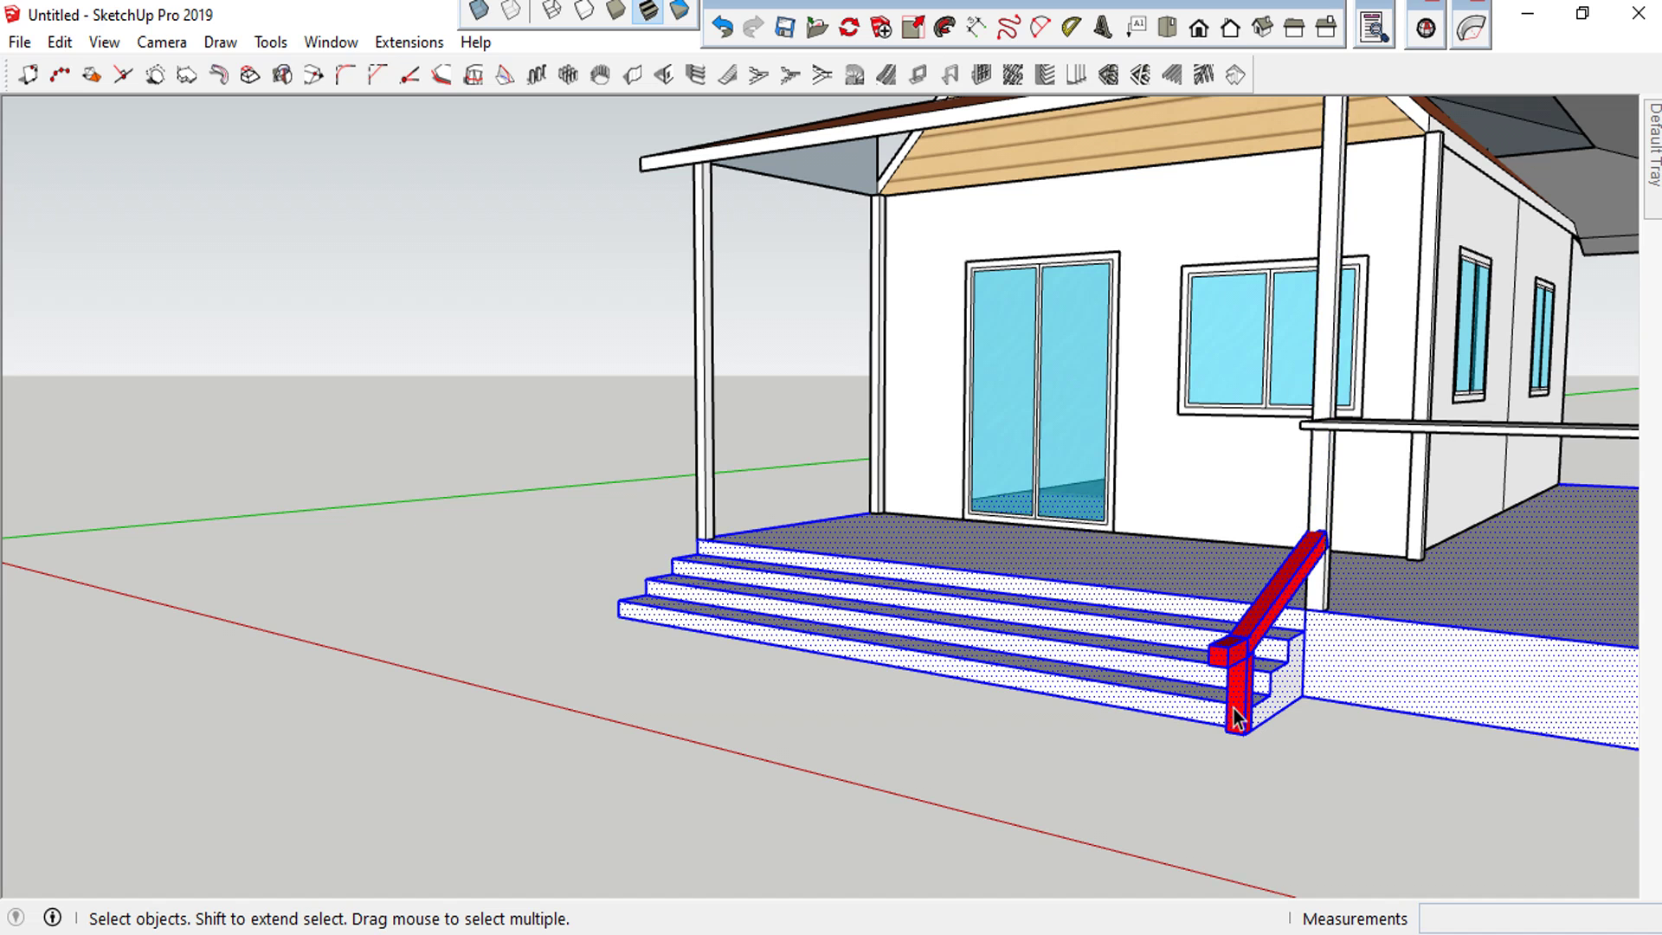
left_click(1342, 789)
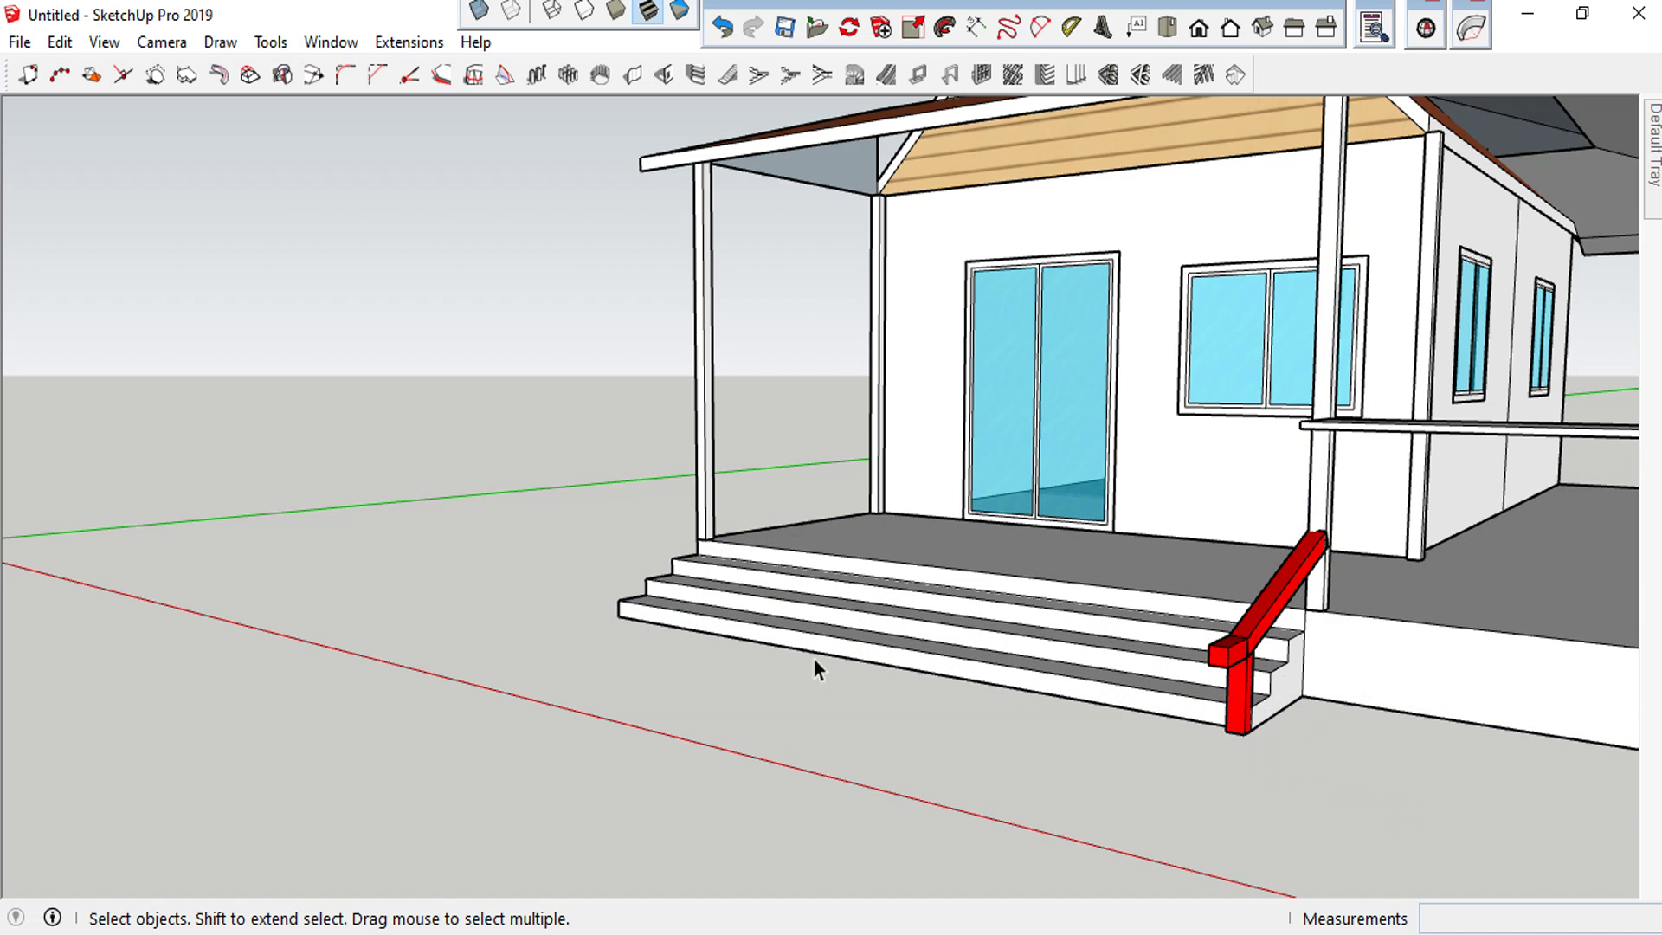
Orbit and zoom out to review the whole house beside the reference photo, then box-select it
scroll(767, 645, "up", 2)
mouse_move(767, 646)
middle_mouse_down()
mouse_move(1038, 734)
mouse_move(1227, 717)
middle_mouse_up()
scroll(1056, 619, "down", 5)
middle_click_drag(1057, 620, 932, 480)
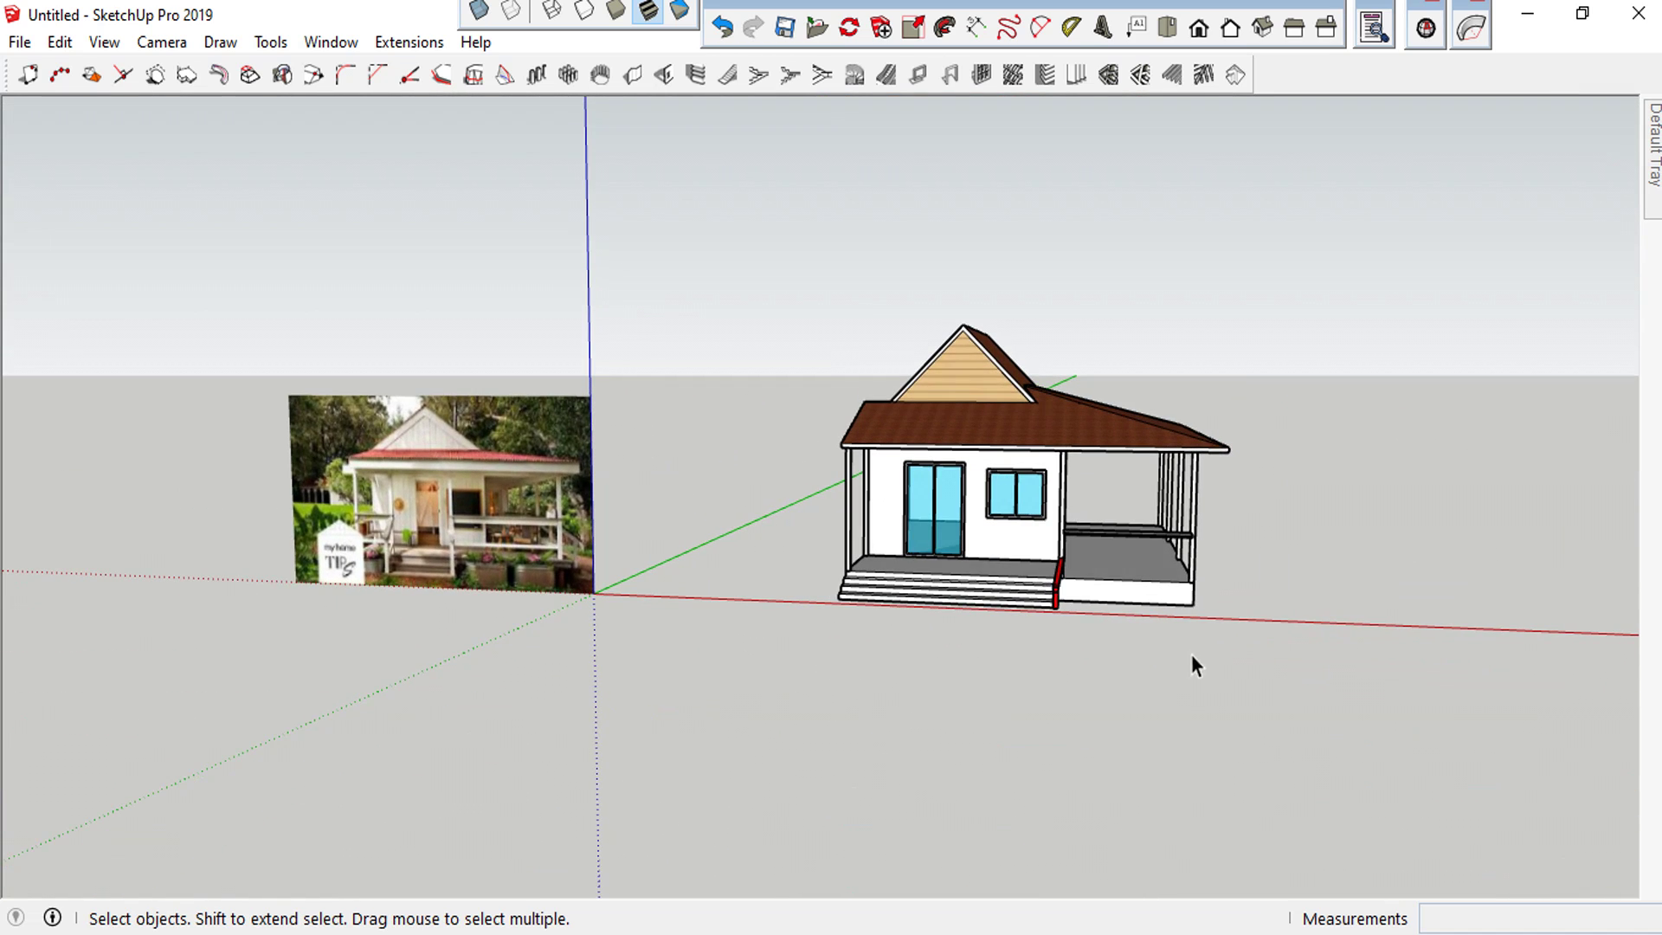
scroll(1186, 535, "up", 3)
scroll(1218, 512, "down", 3)
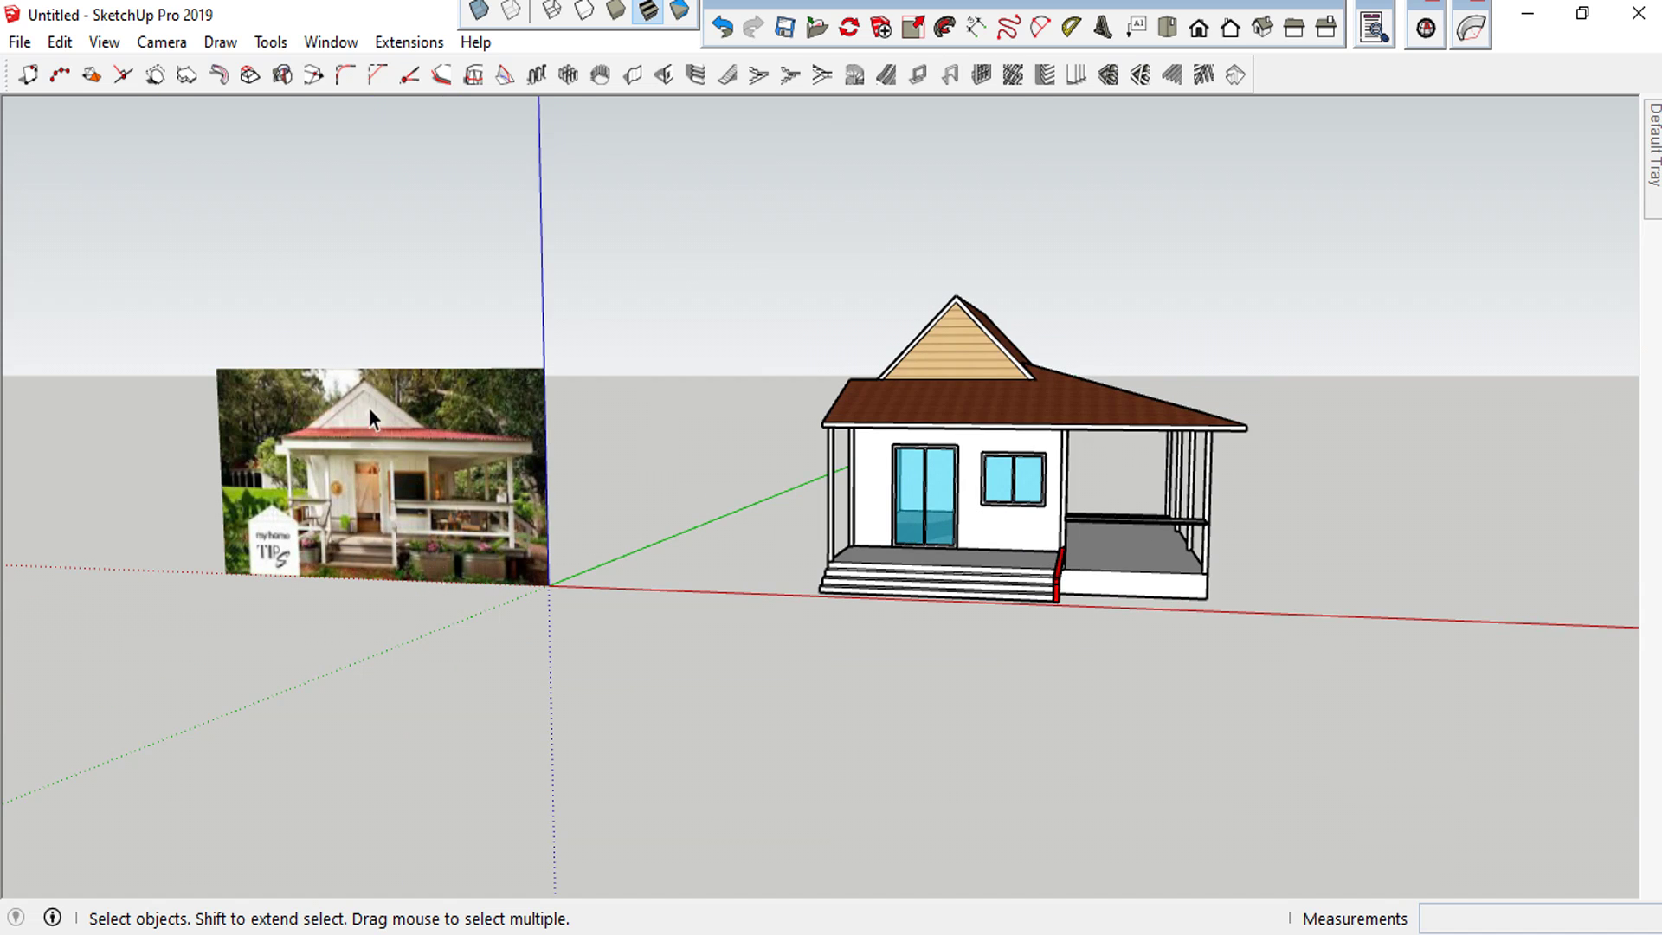
scroll(368, 408, "up", 1)
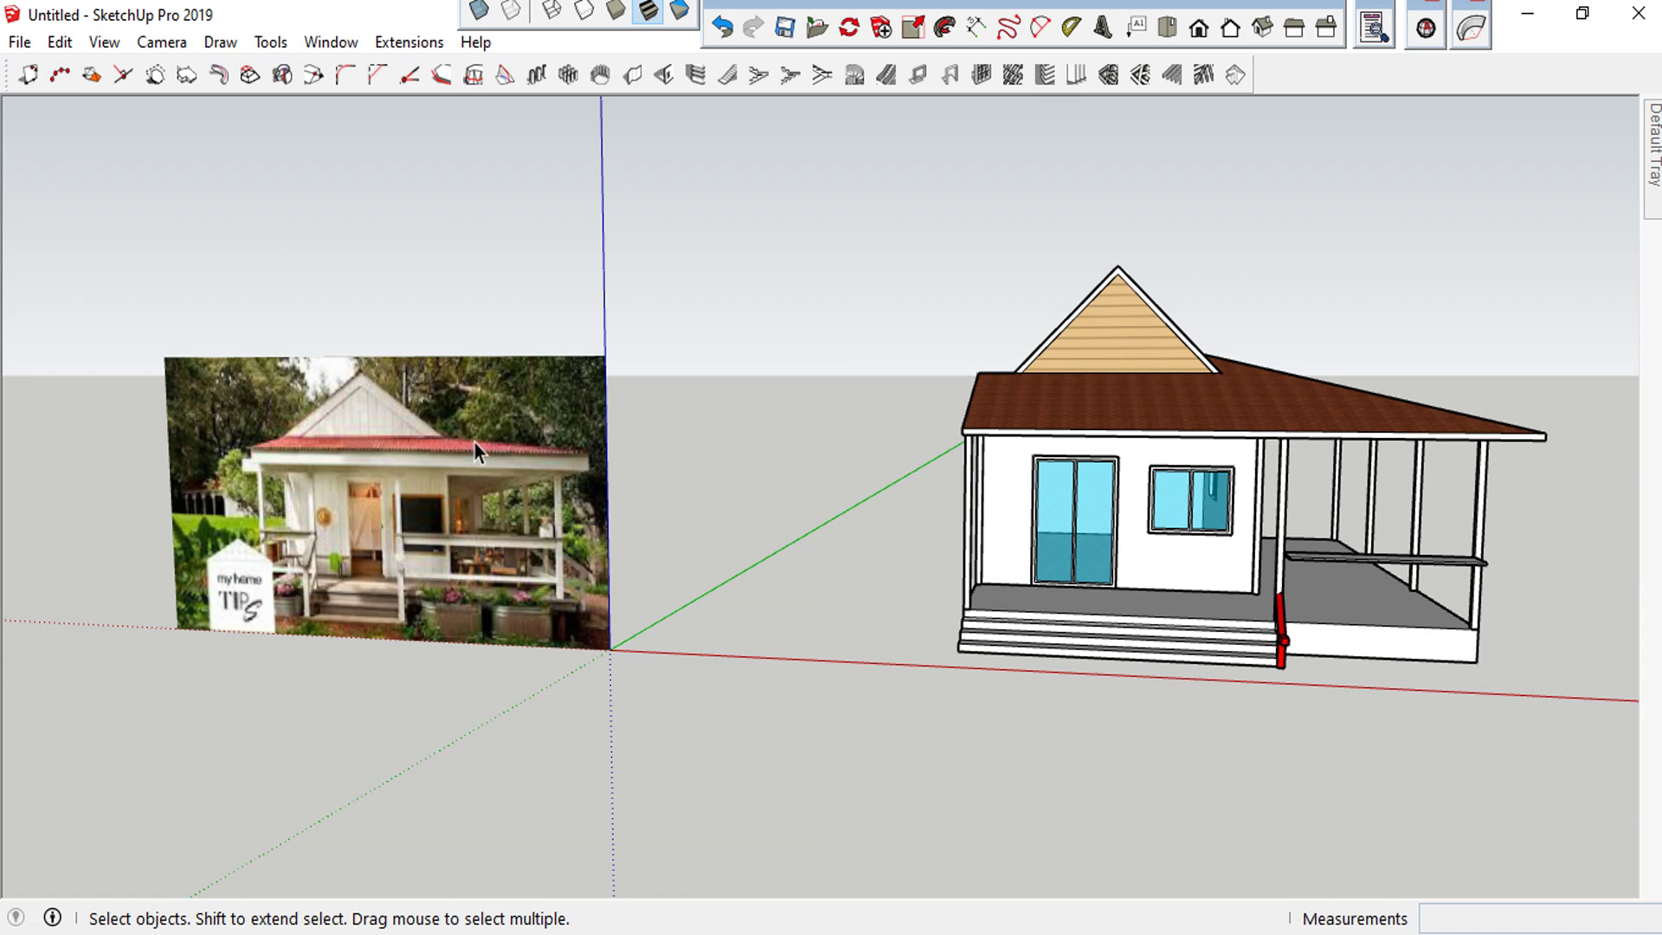
scroll(706, 420, "down", 1)
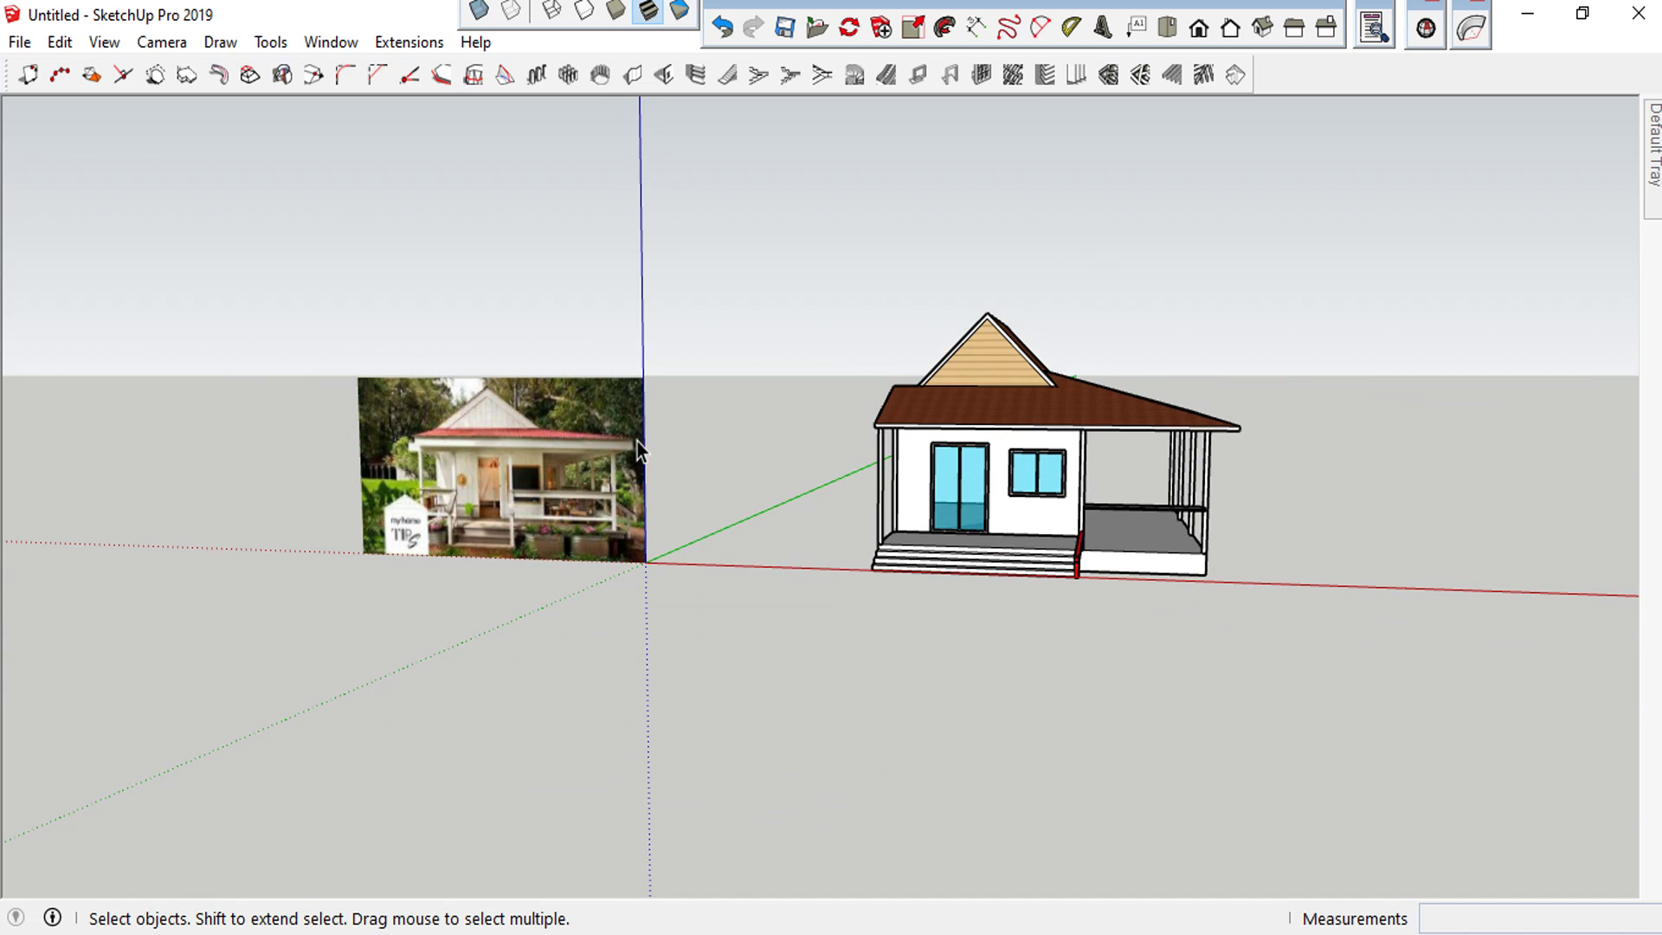
left_click_drag(886, 284, 1473, 605)
mouse_move(1449, 300)
left_mouse_down()
mouse_move(973, 688)
mouse_move(715, 724)
left_mouse_up()
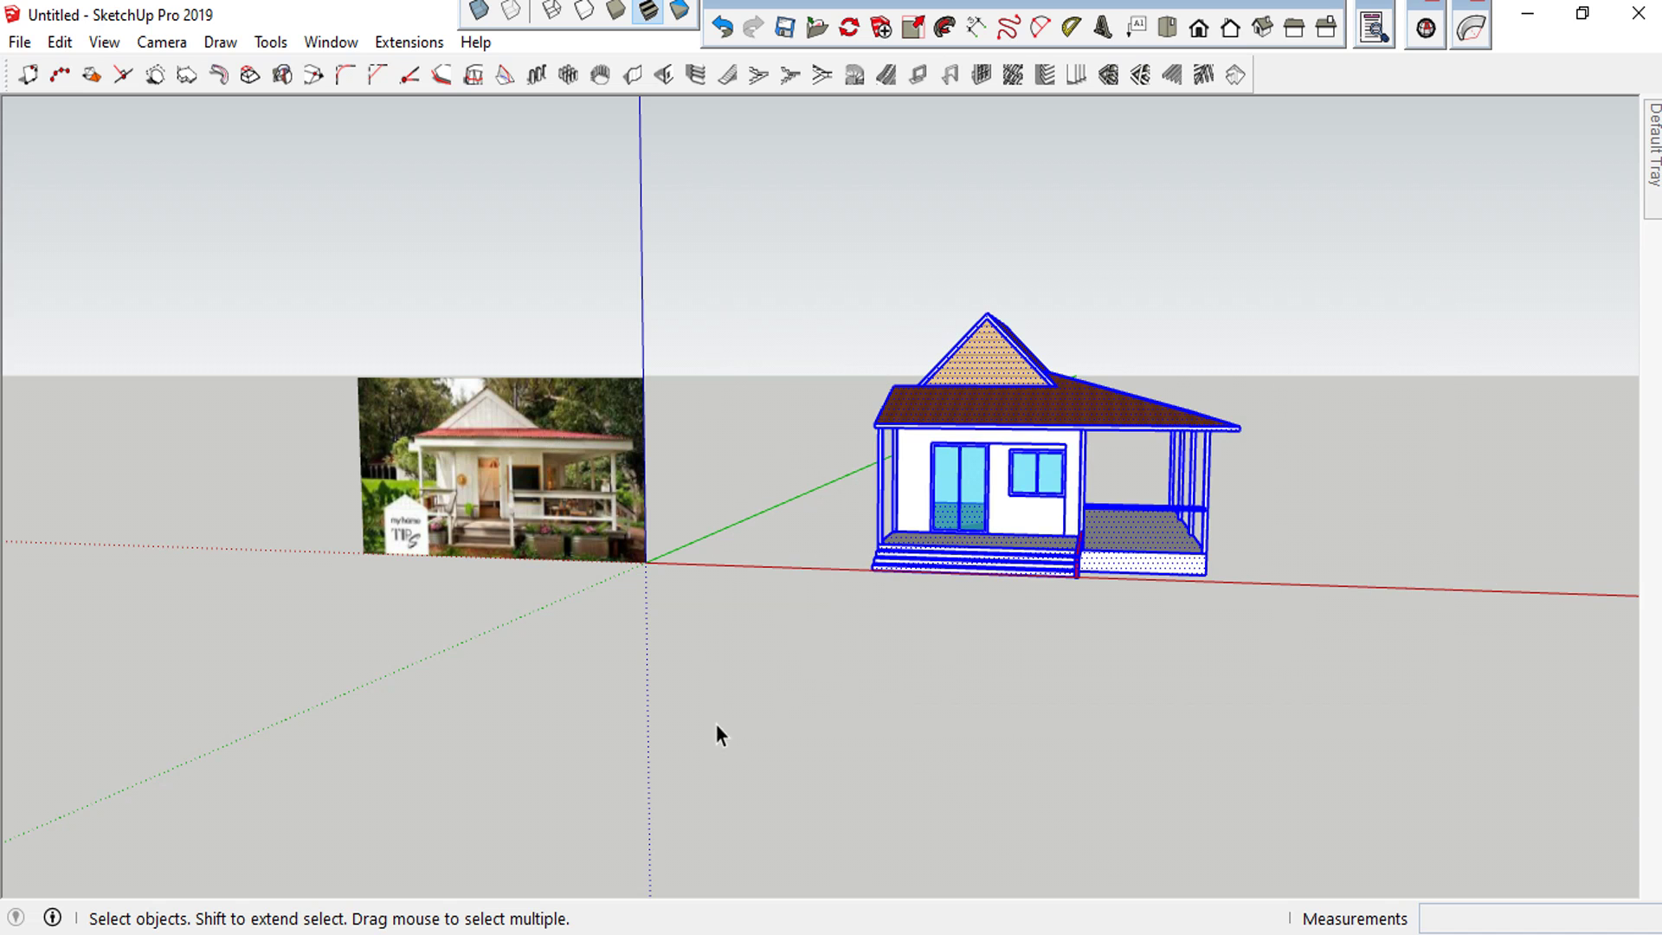
left_click(1500, 472)
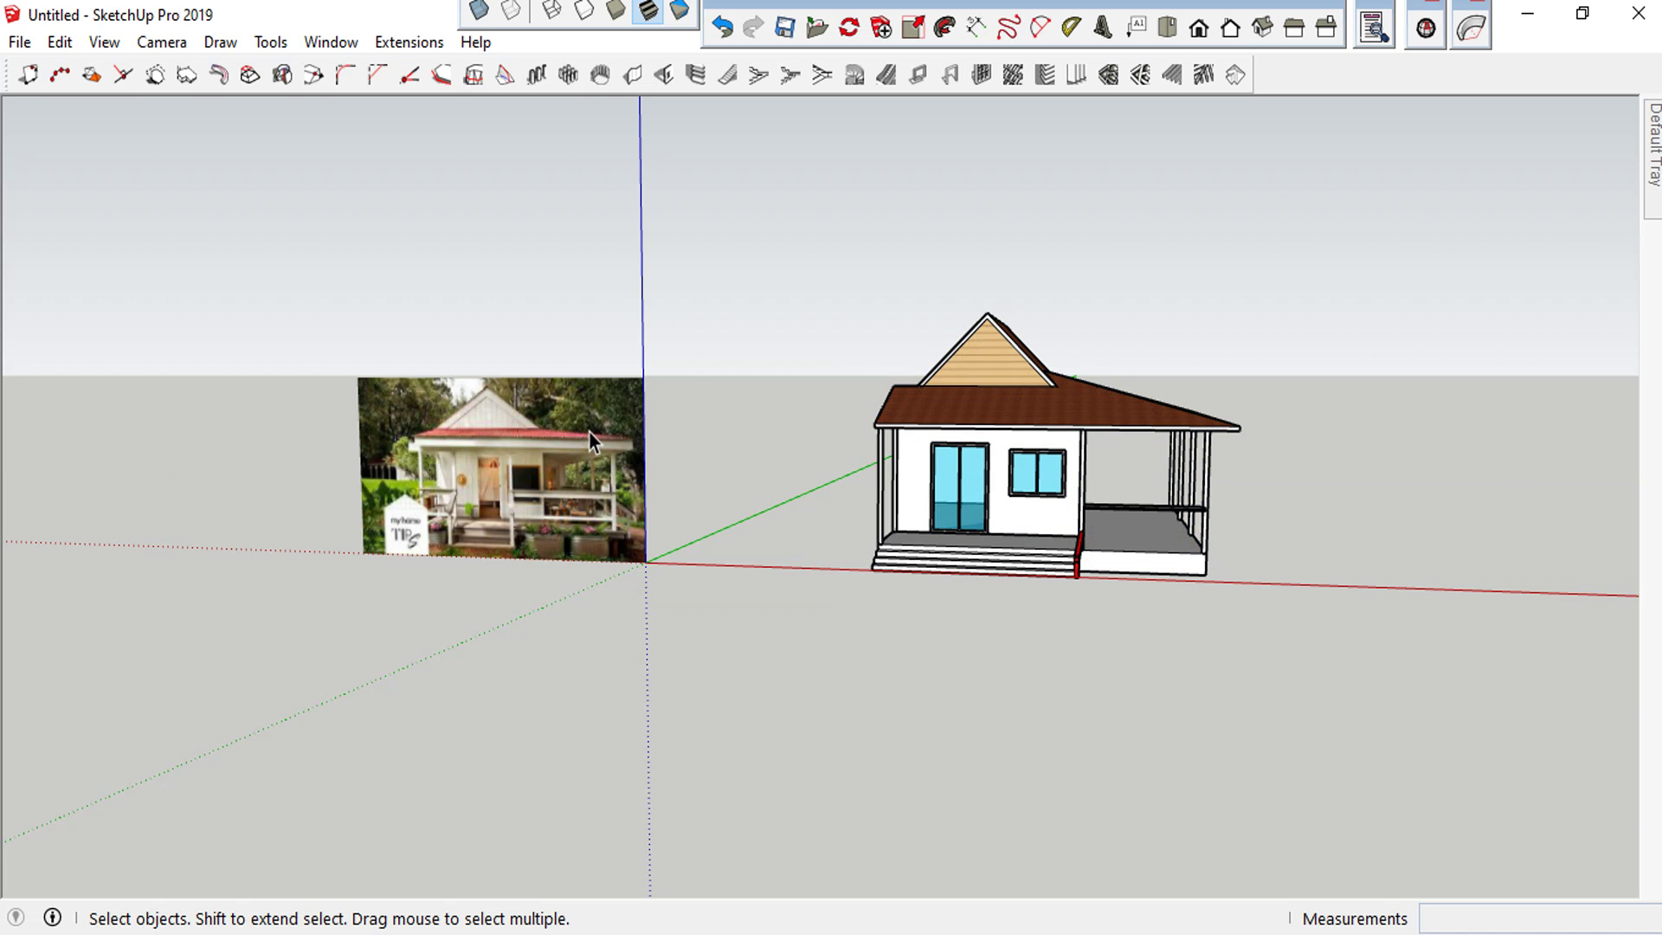
scroll(443, 490, "up", 3)
scroll(92, 485, "down", 1)
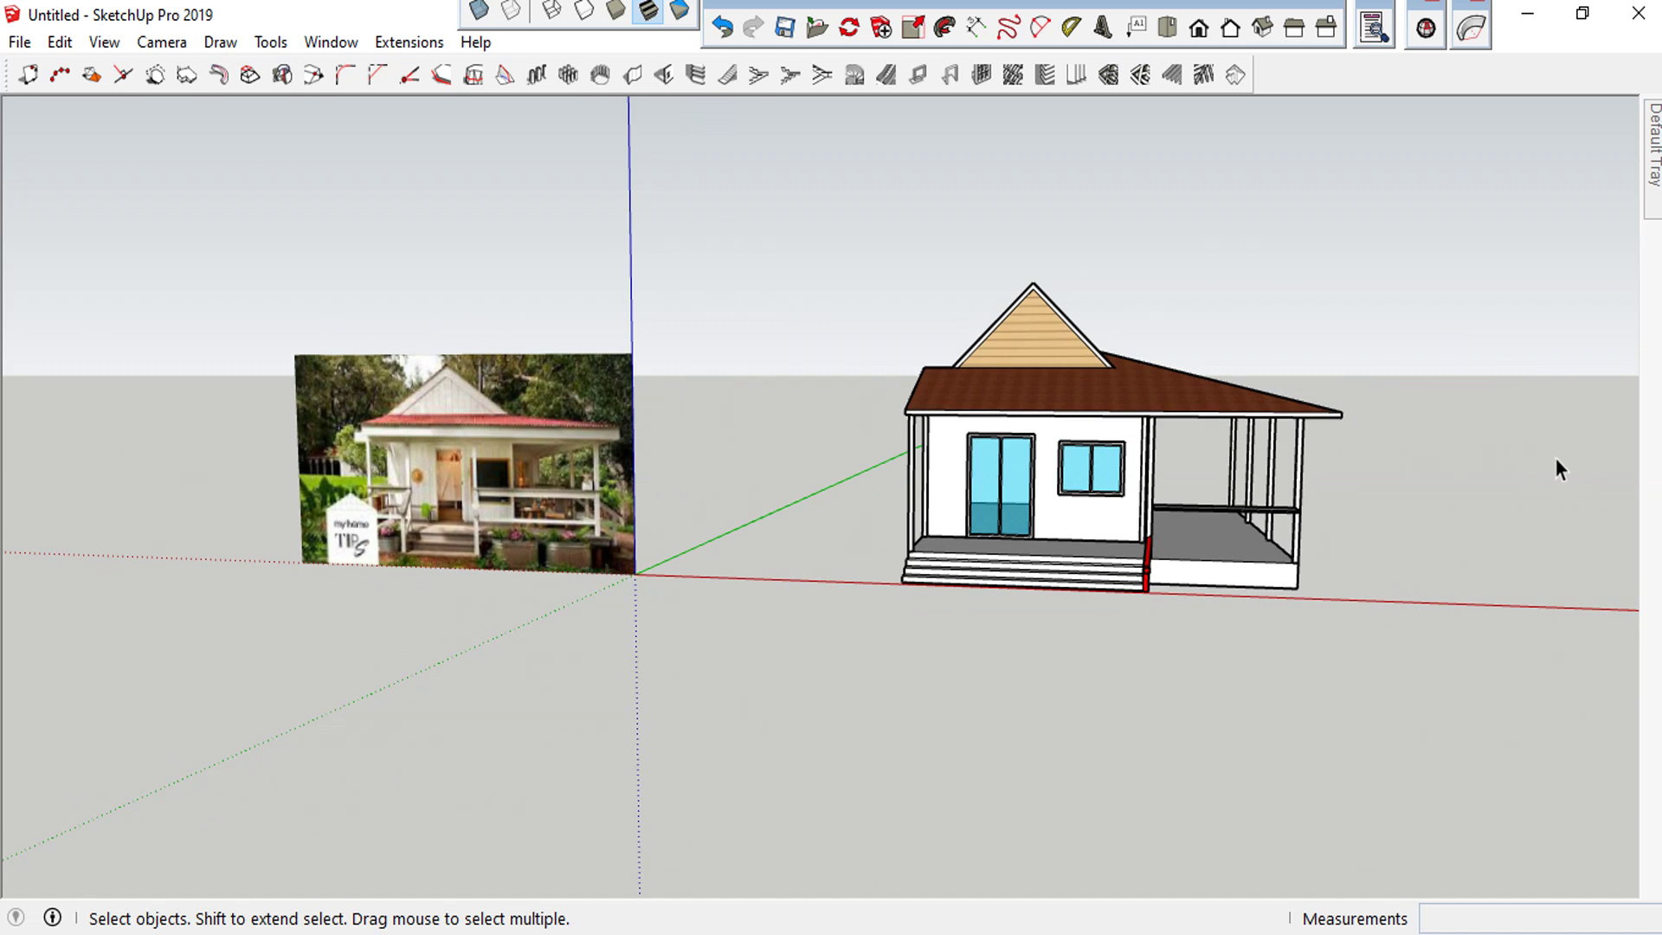
scroll(1344, 448, "down", 2)
middle_click_drag(1290, 448, 484, 439)
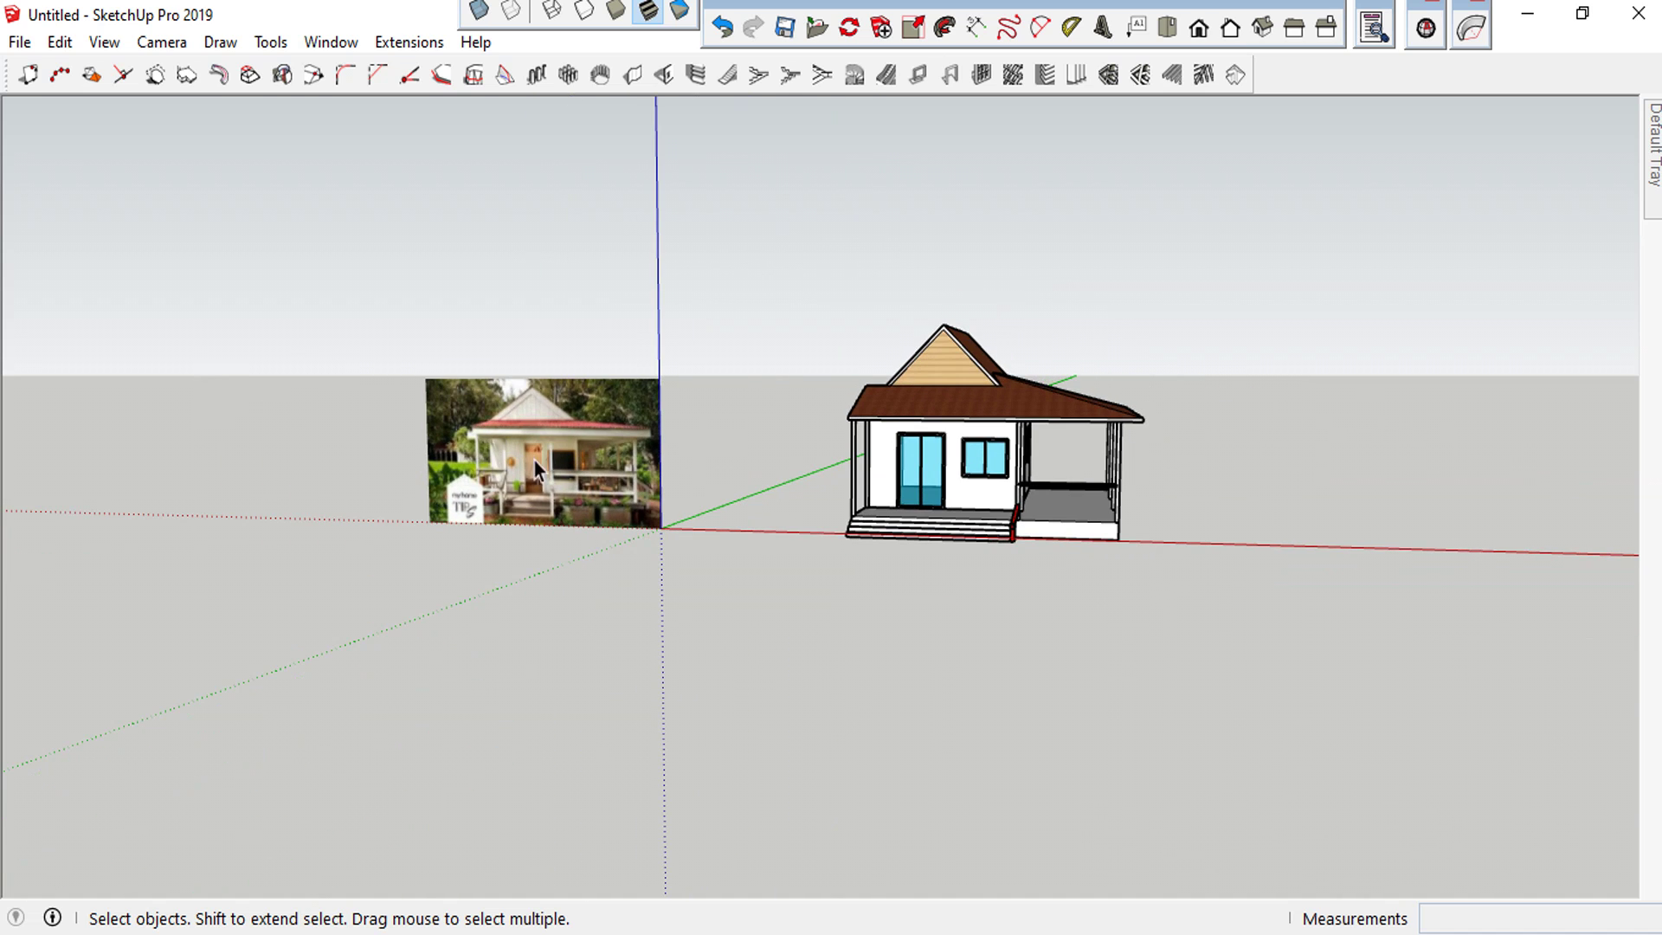
scroll(901, 490, "up", 3)
scroll(1183, 439, "down", 1)
mouse_move(1143, 484)
middle_mouse_down()
mouse_move(1212, 494)
mouse_move(1398, 393)
mouse_move(1186, 490)
mouse_move(1113, 464)
middle_mouse_up()
scroll(397, 491, "up", 3)
scroll(397, 492, "down", 2)
scroll(964, 564, "up", 1)
scroll(486, 490, "up", 2)
scroll(481, 481, "down", 1)
scroll(481, 481, "down", 1)
scroll(403, 415, "up", 2)
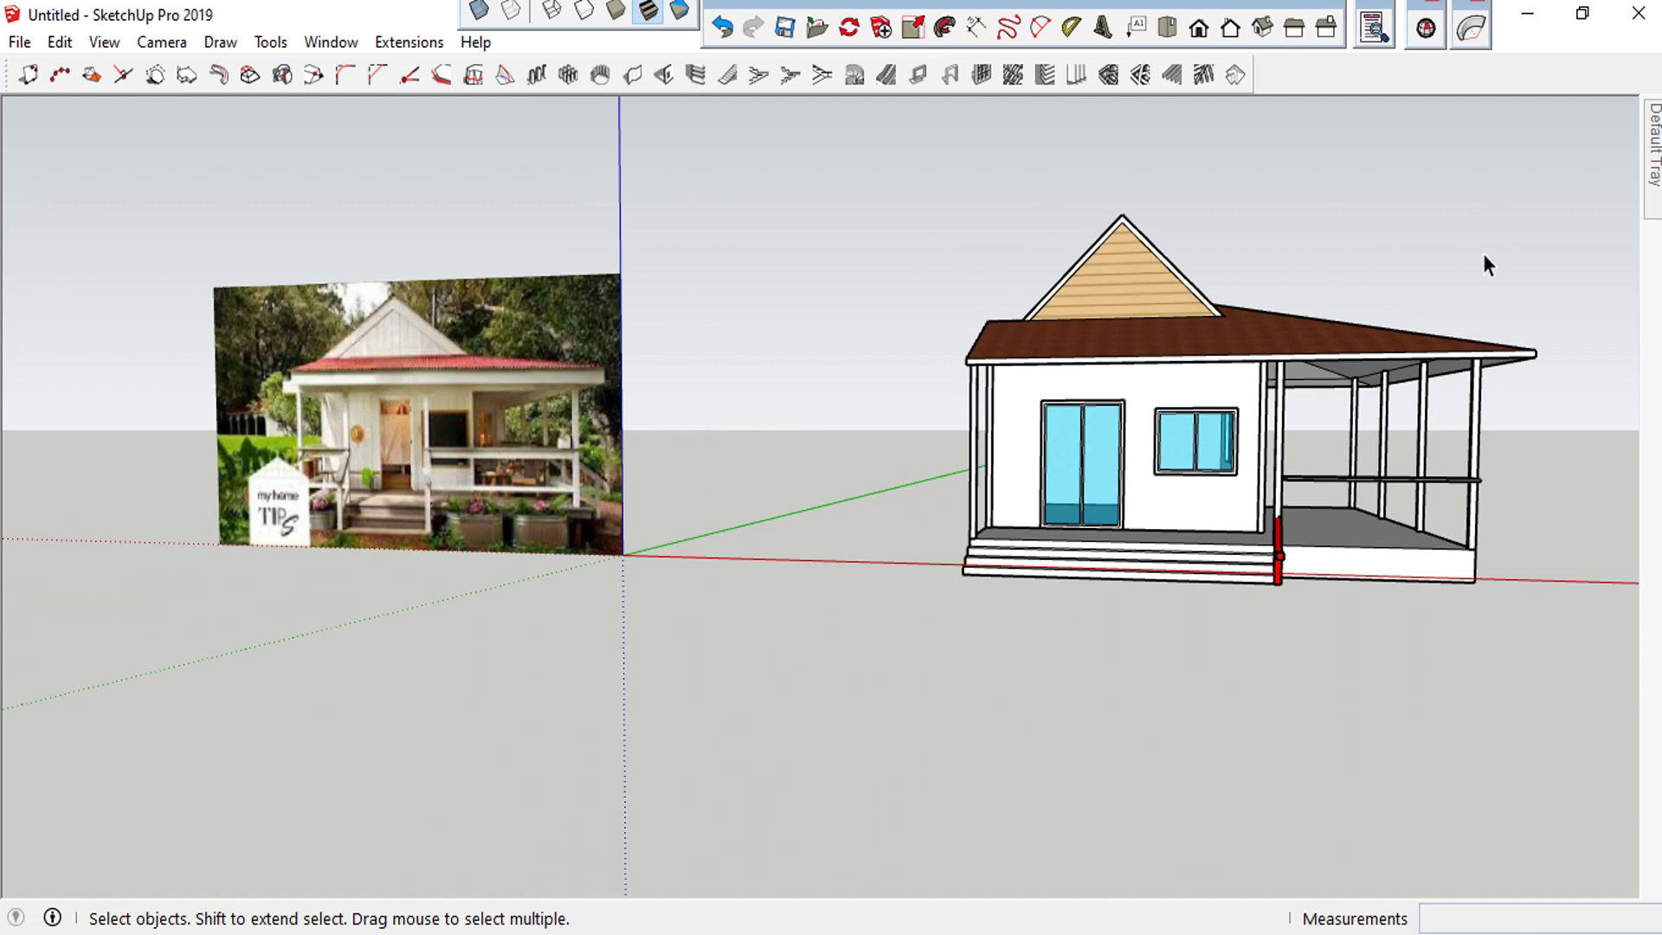
scroll(542, 396, "down", 1)
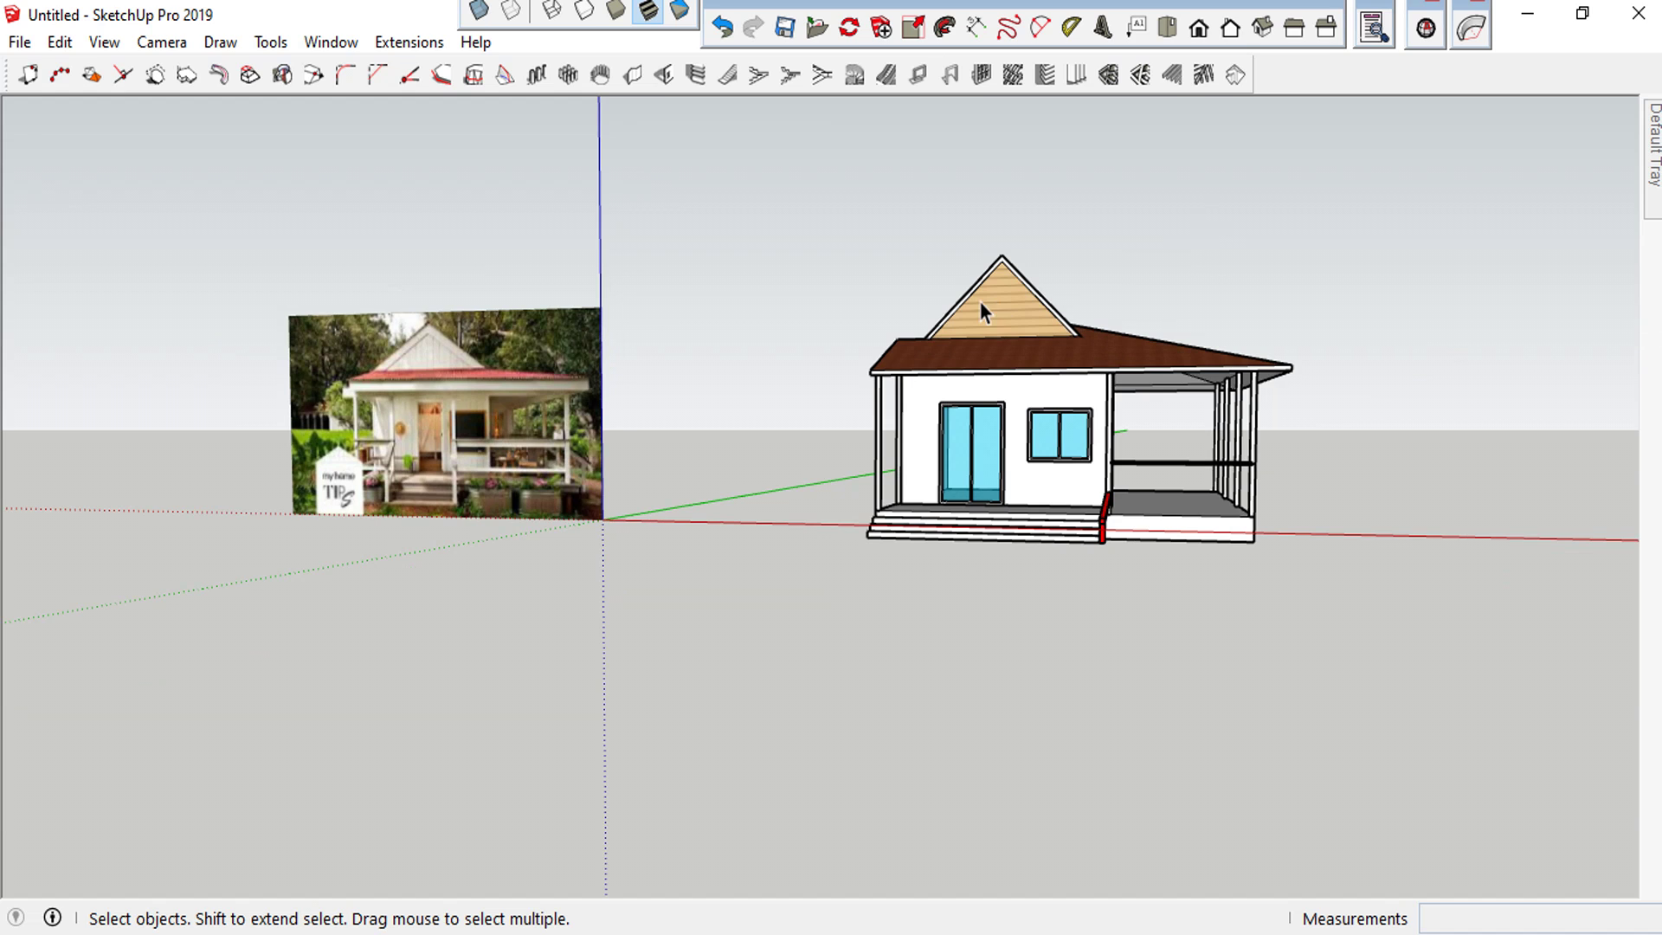
scroll(1081, 272, "up", 1)
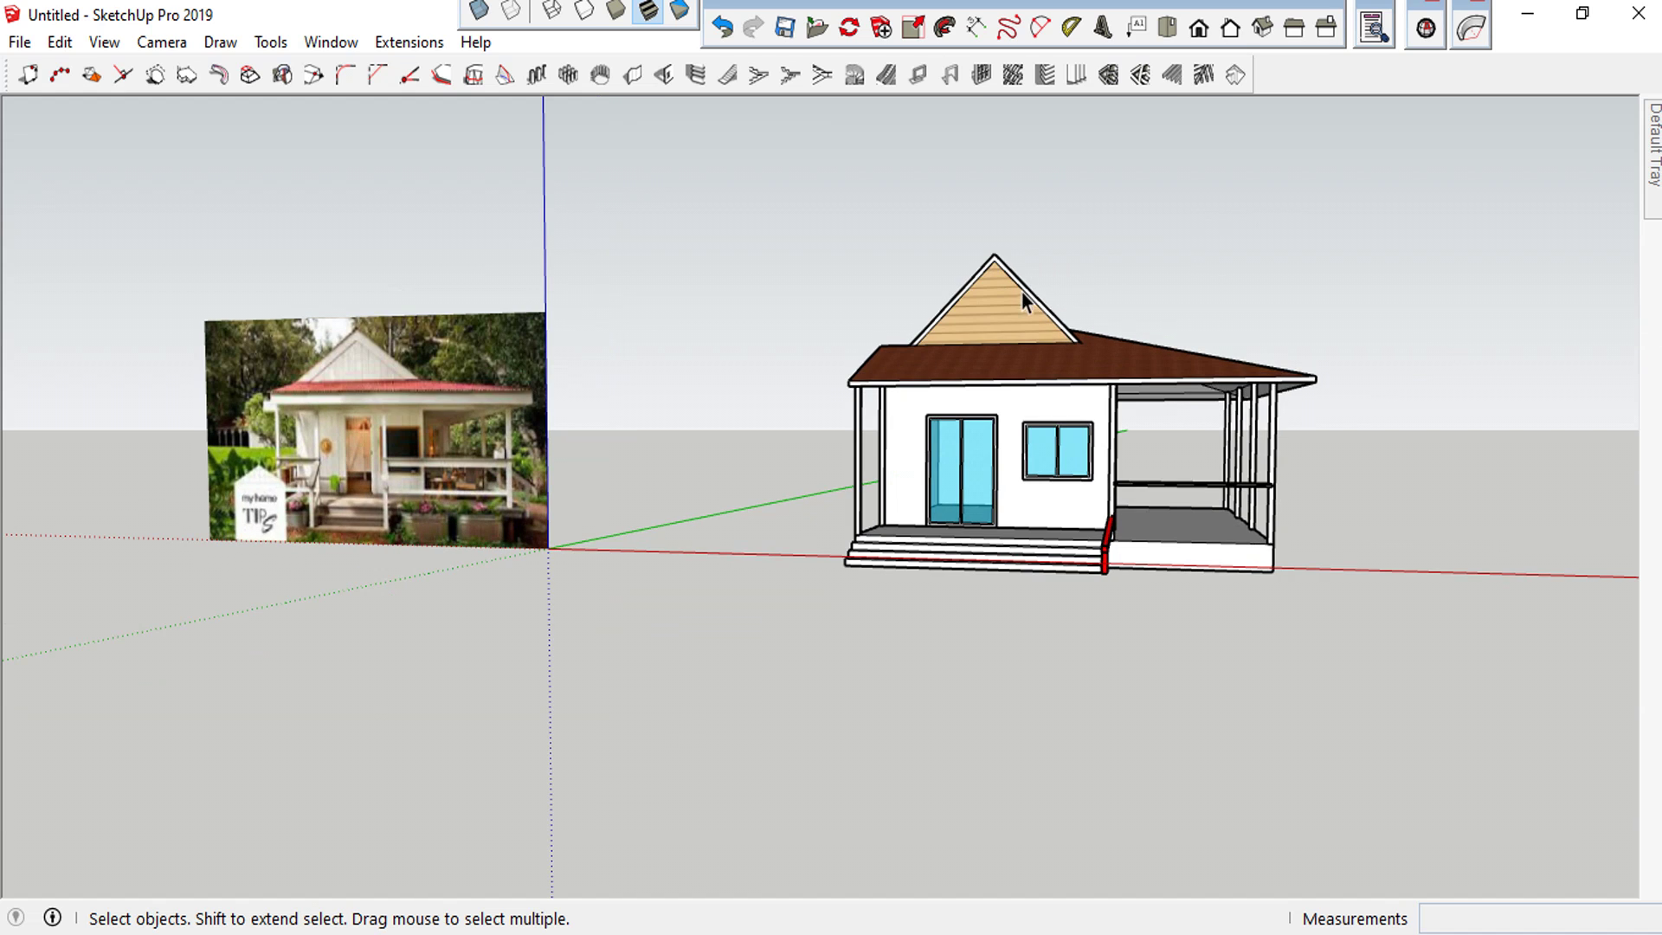
scroll(1225, 331, "down", 1)
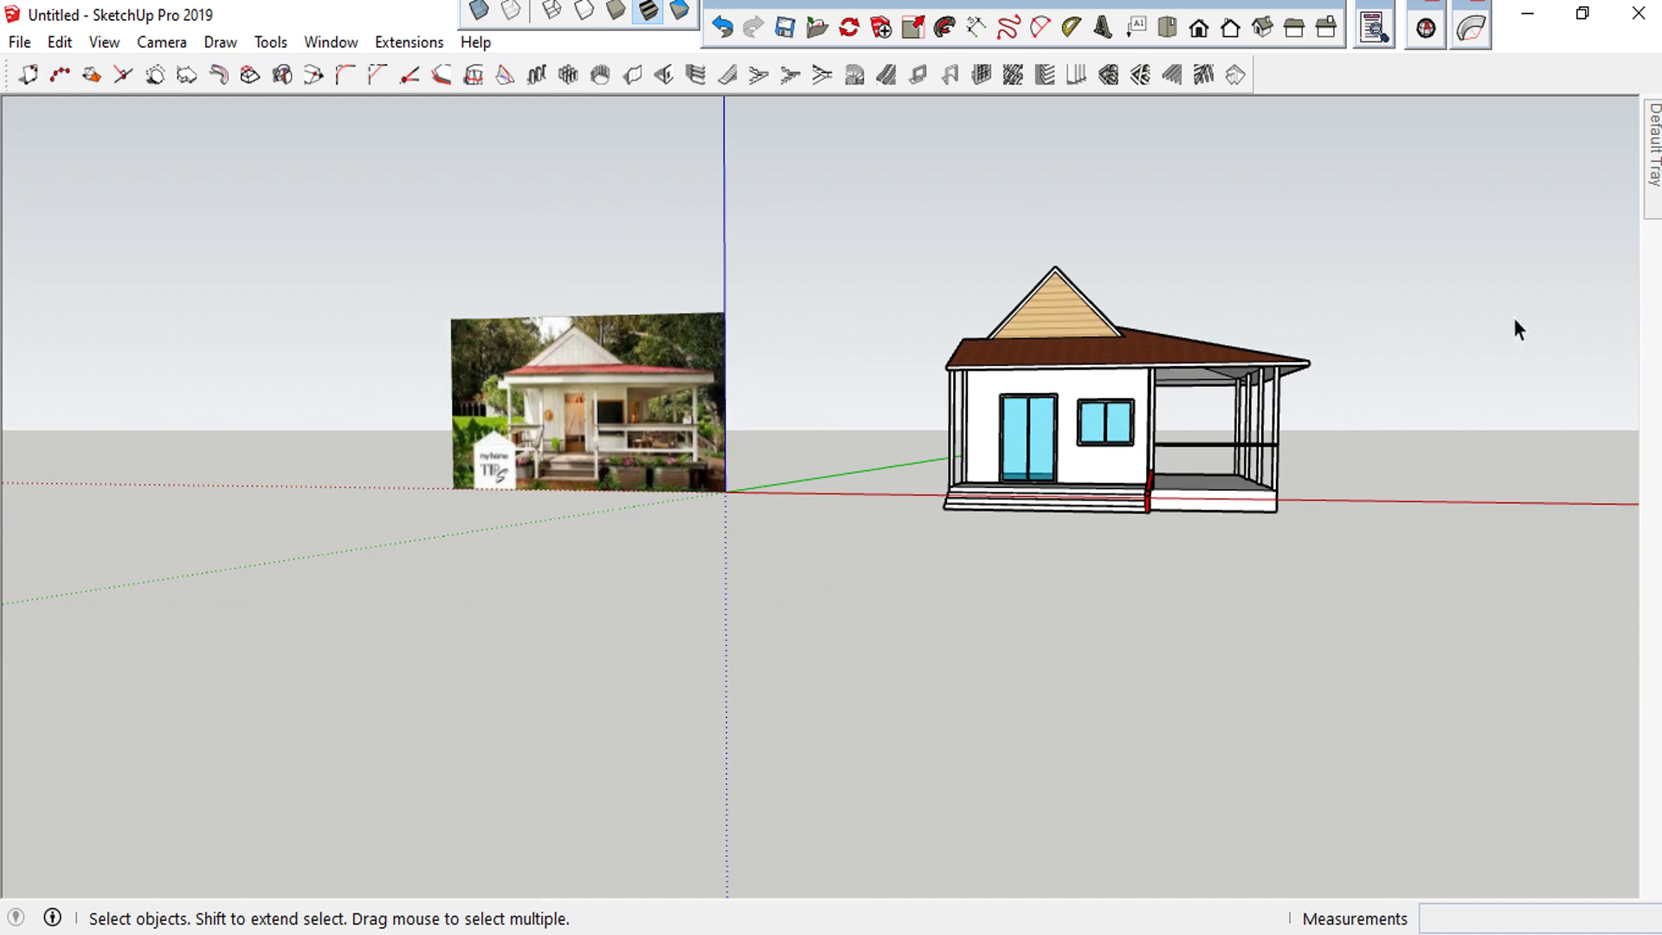
scroll(688, 351, "down", 2)
scroll(1023, 313, "up", 2)
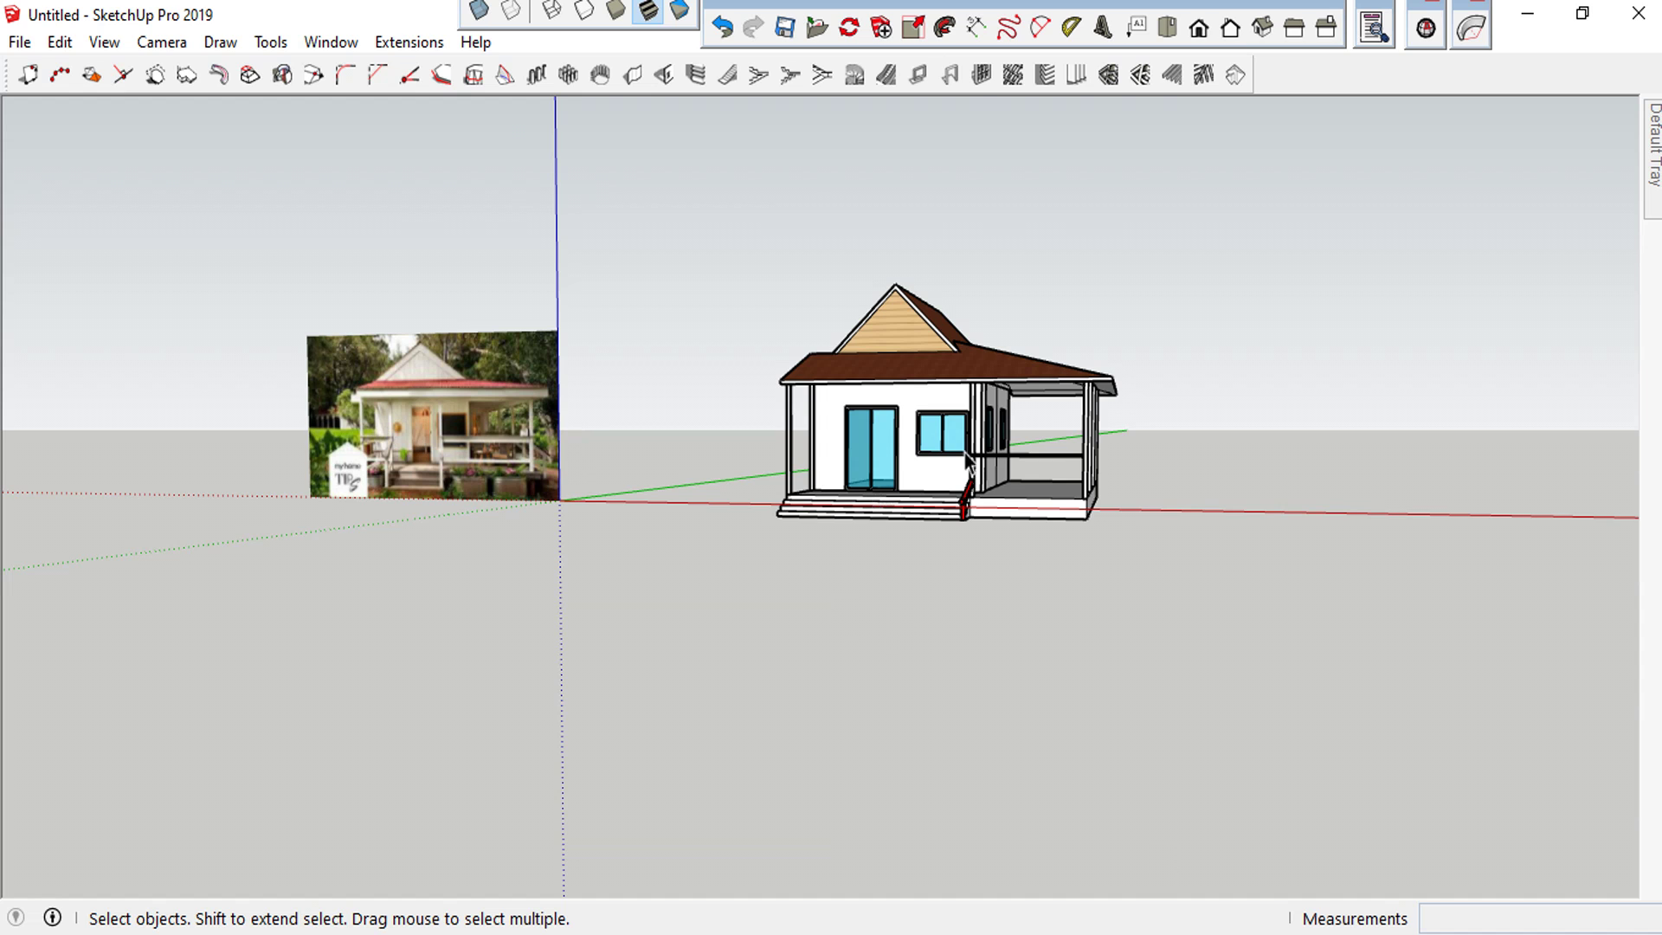
scroll(1090, 484, "up", 1)
scroll(1021, 454, "up", 3)
scroll(1020, 454, "down", 3)
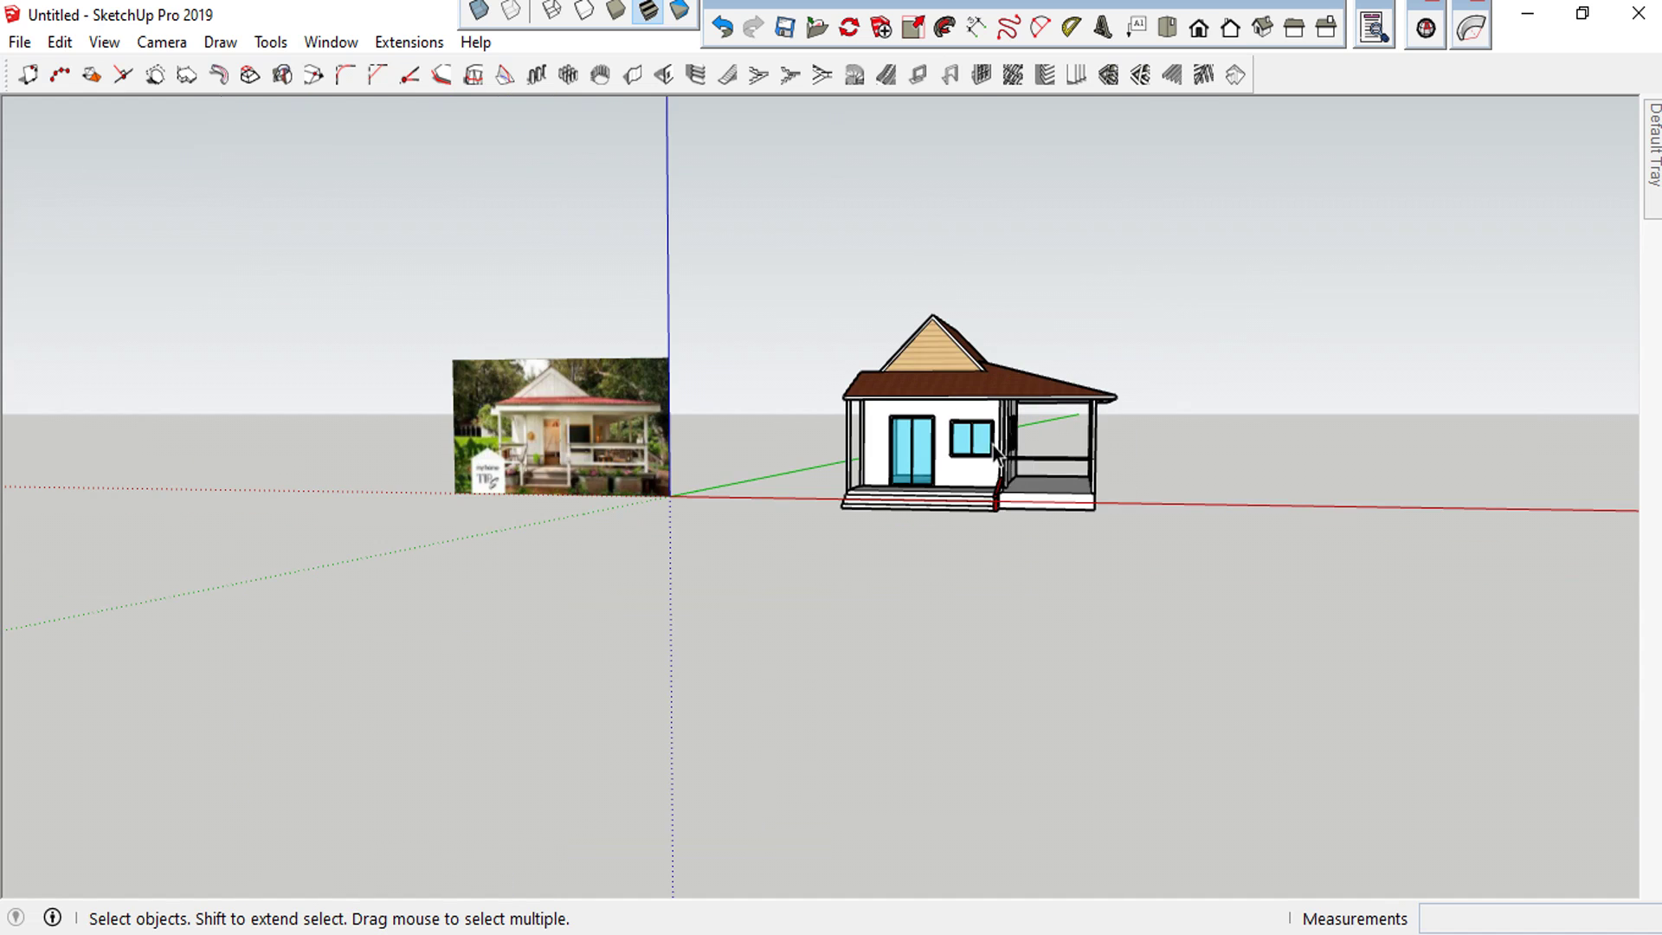
scroll(962, 357, "up", 1)
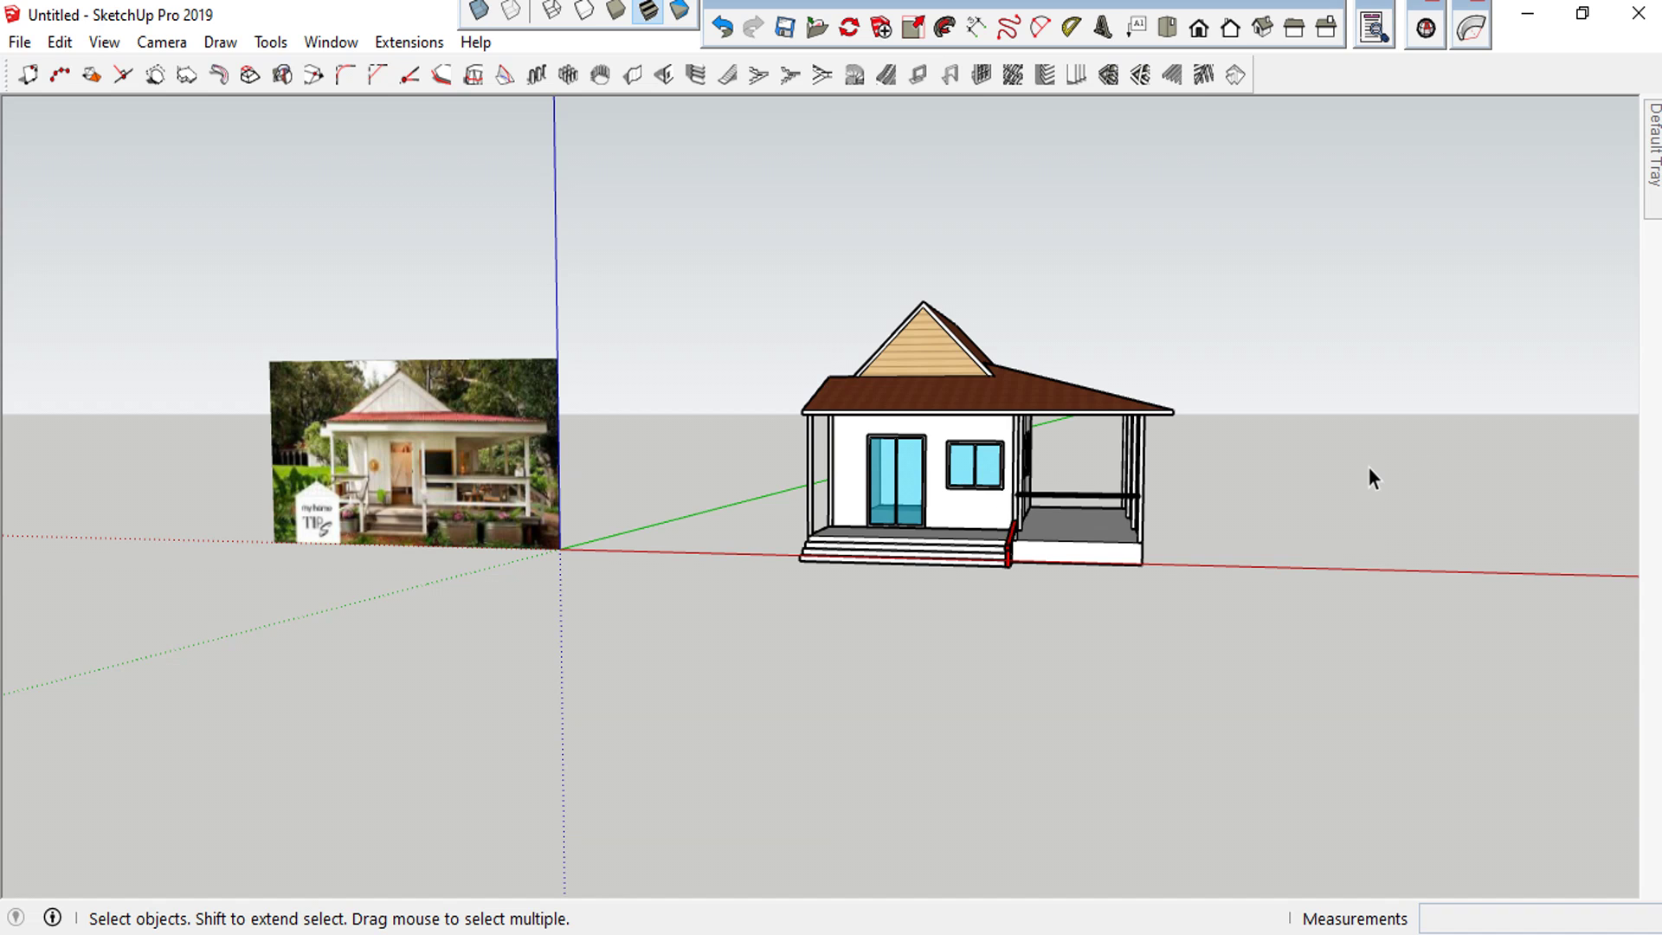
scroll(1341, 477, "up", 1)
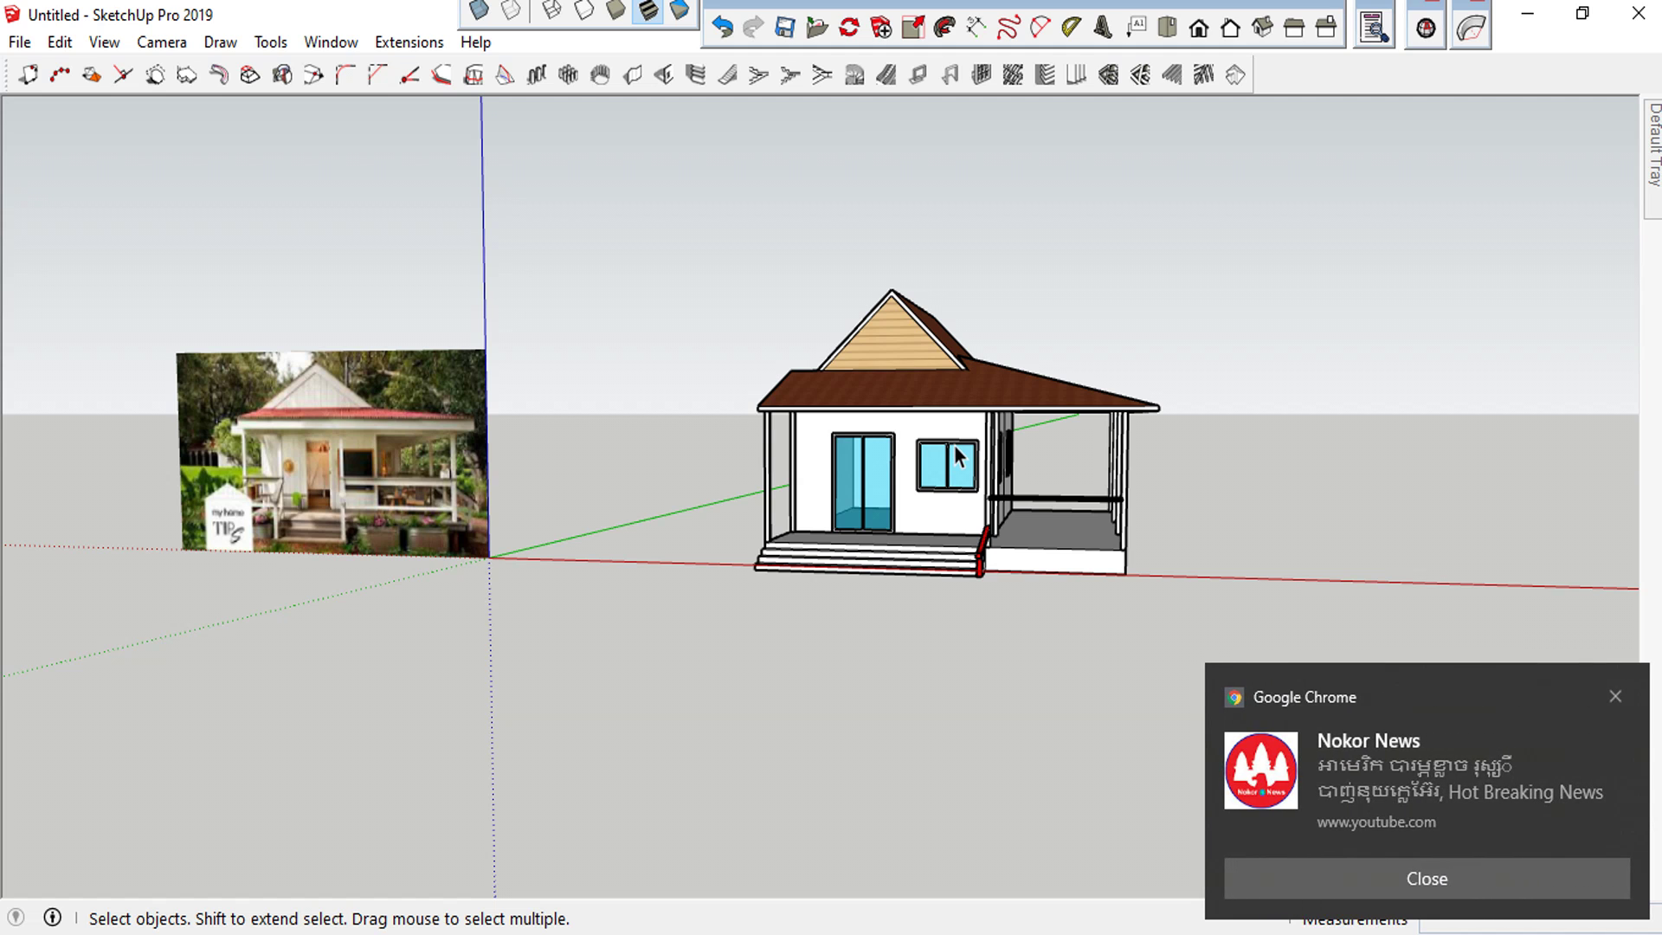
left_click(1615, 696)
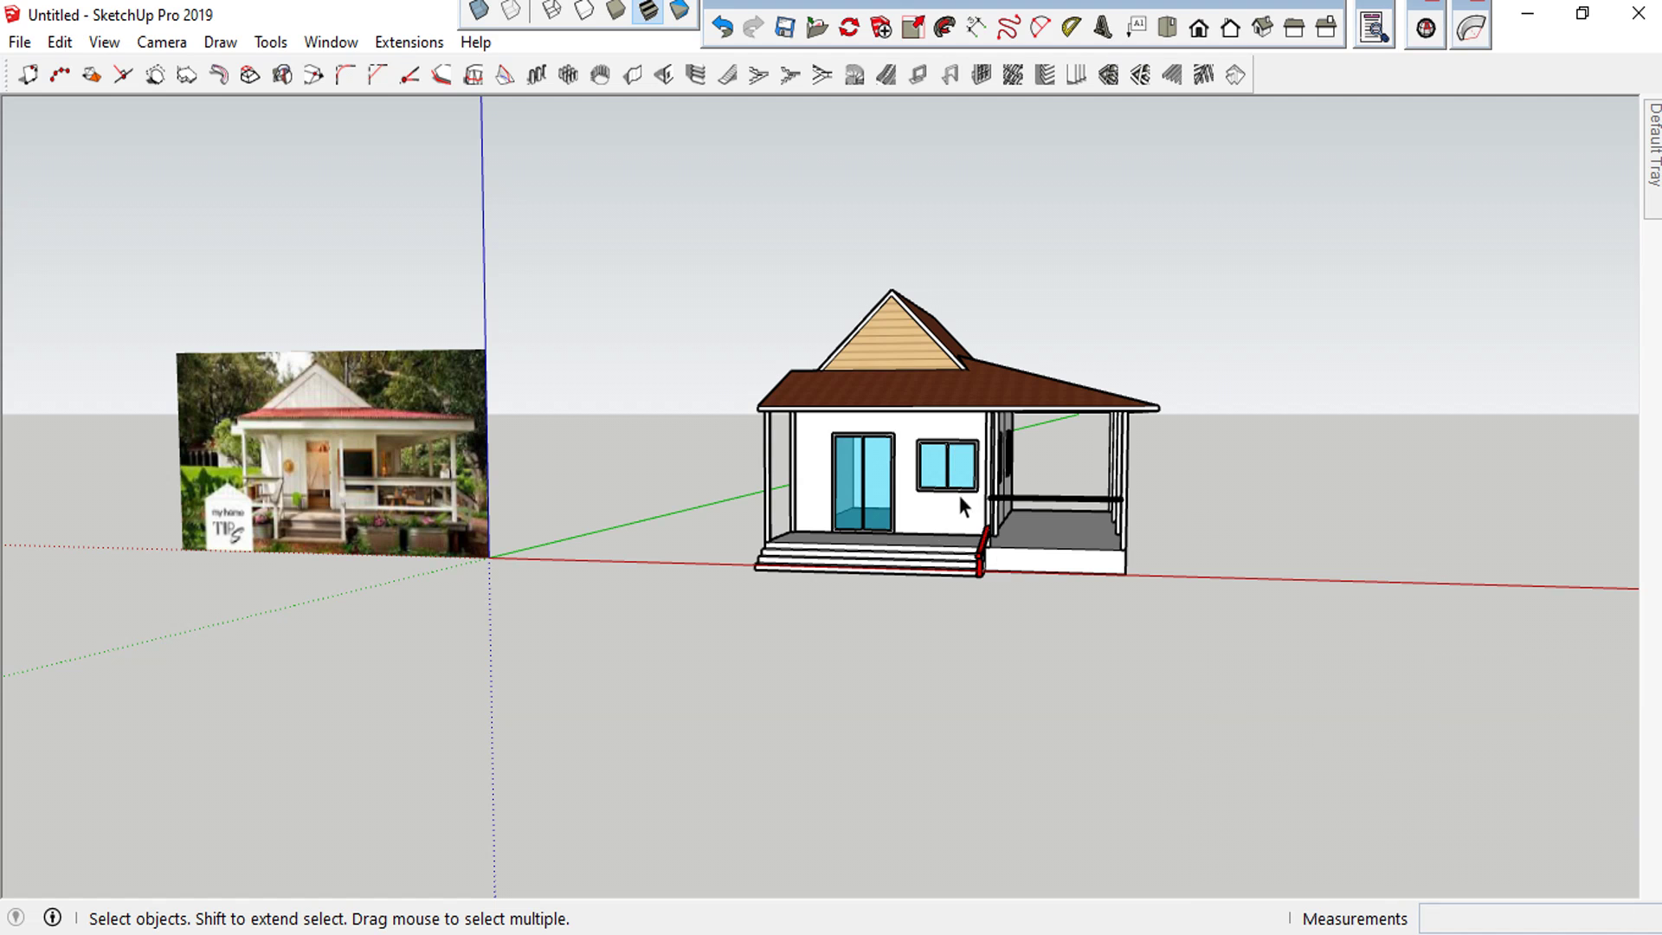
scroll(958, 495, "up", 1)
scroll(1005, 482, "down", 2)
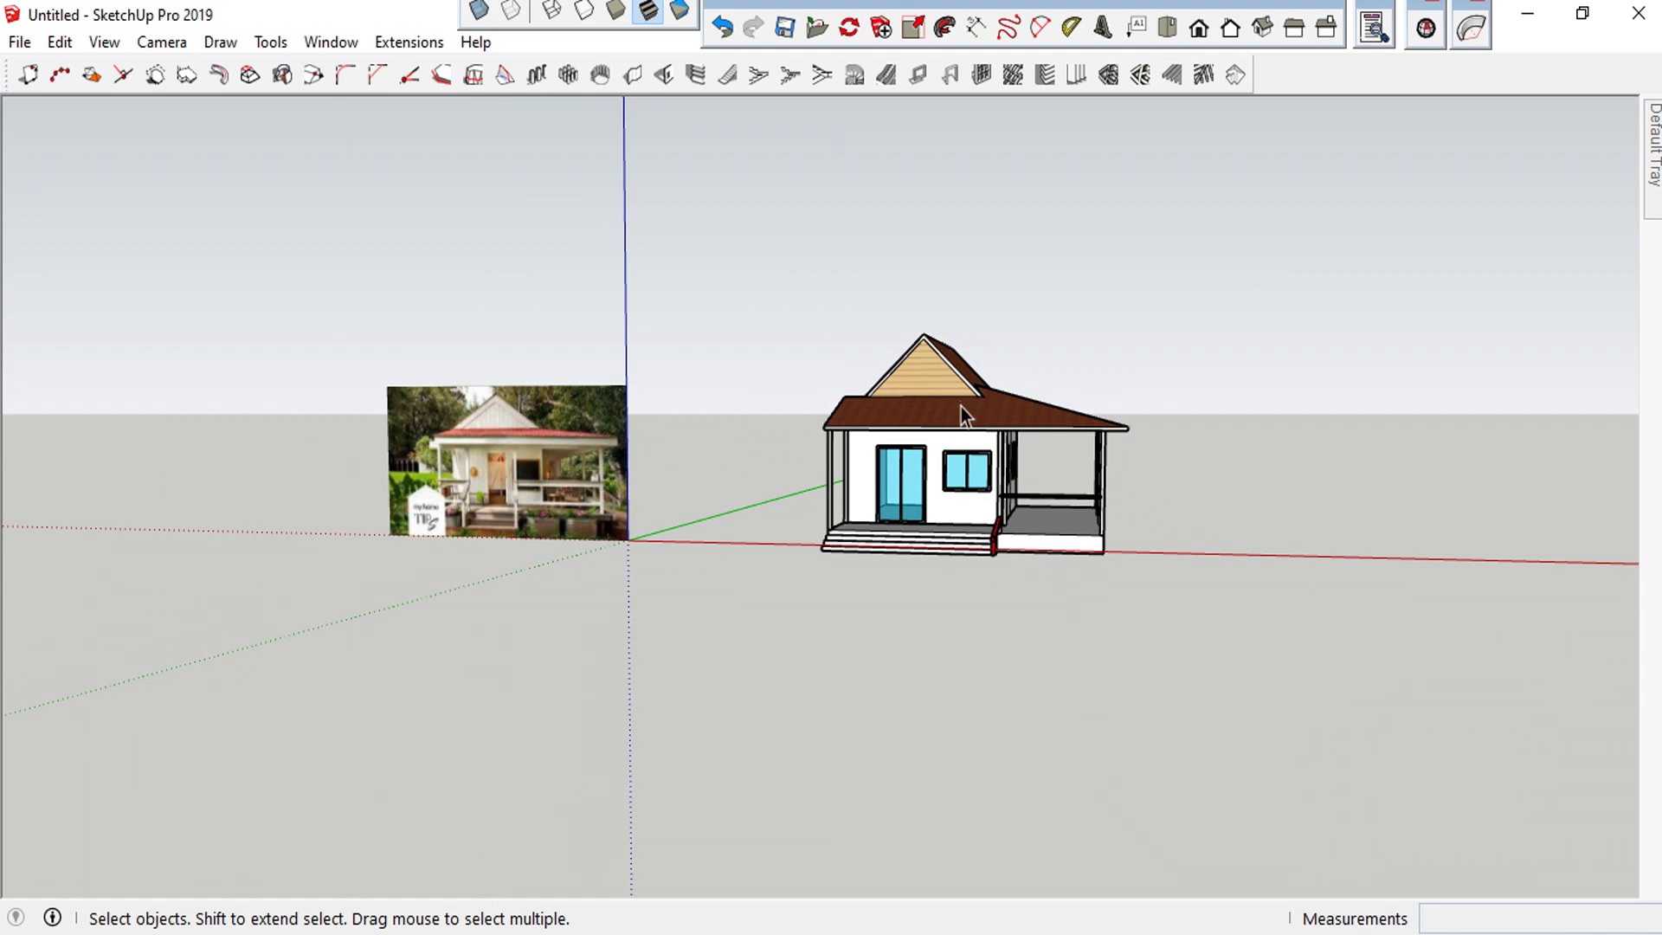
scroll(961, 418, "up", 1)
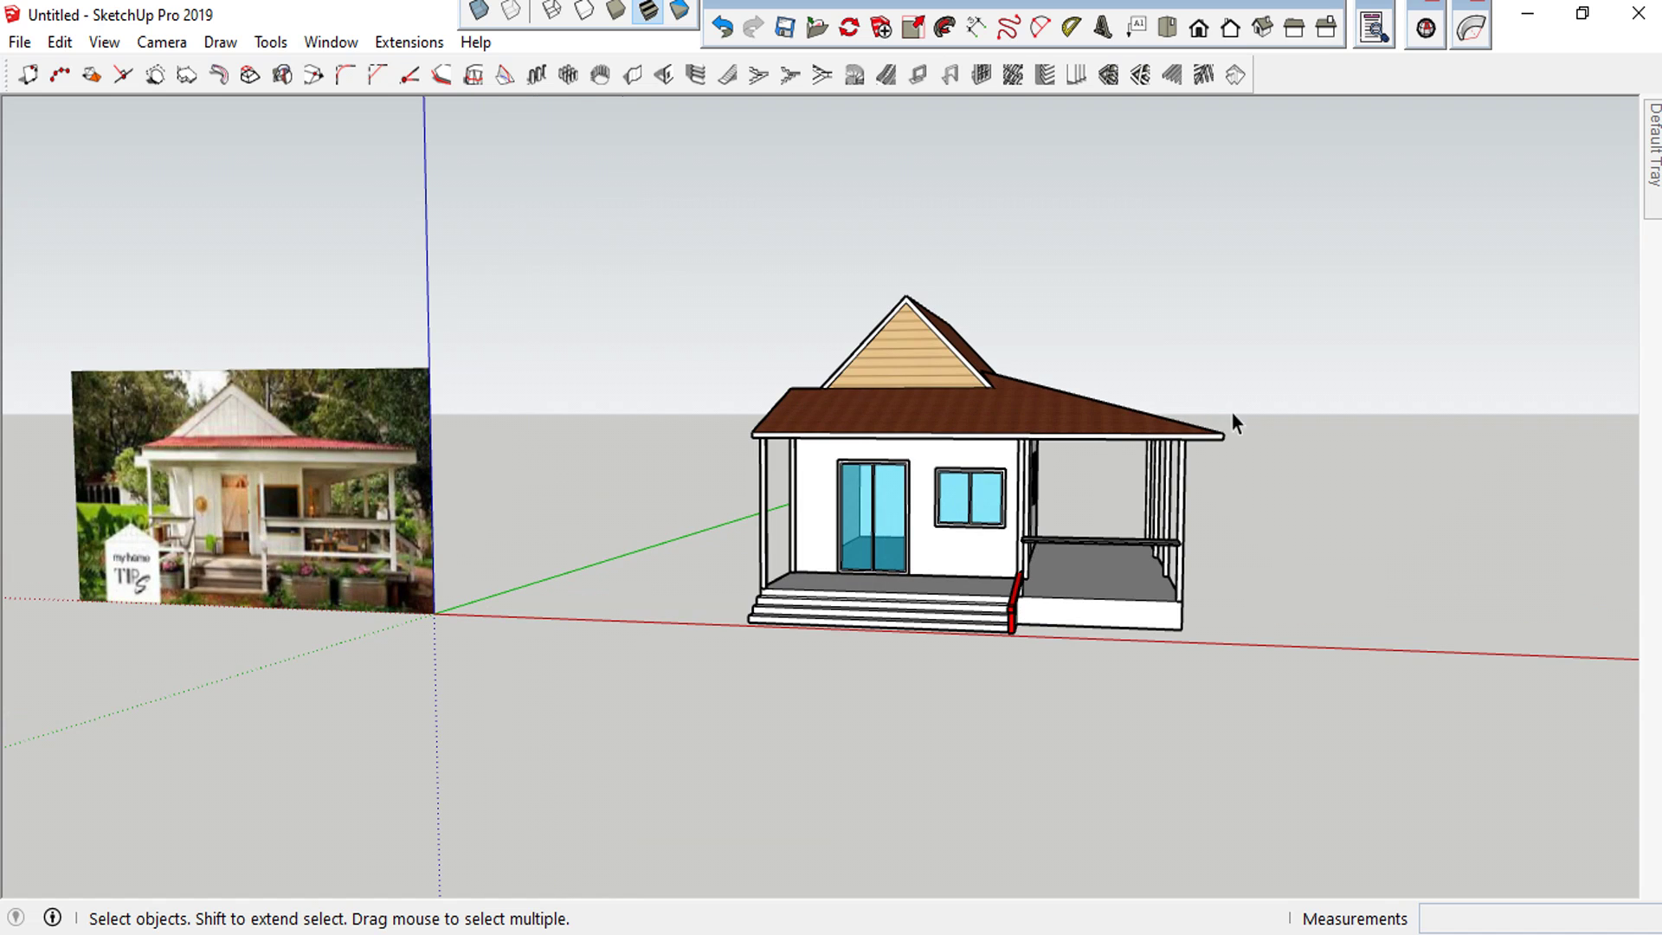